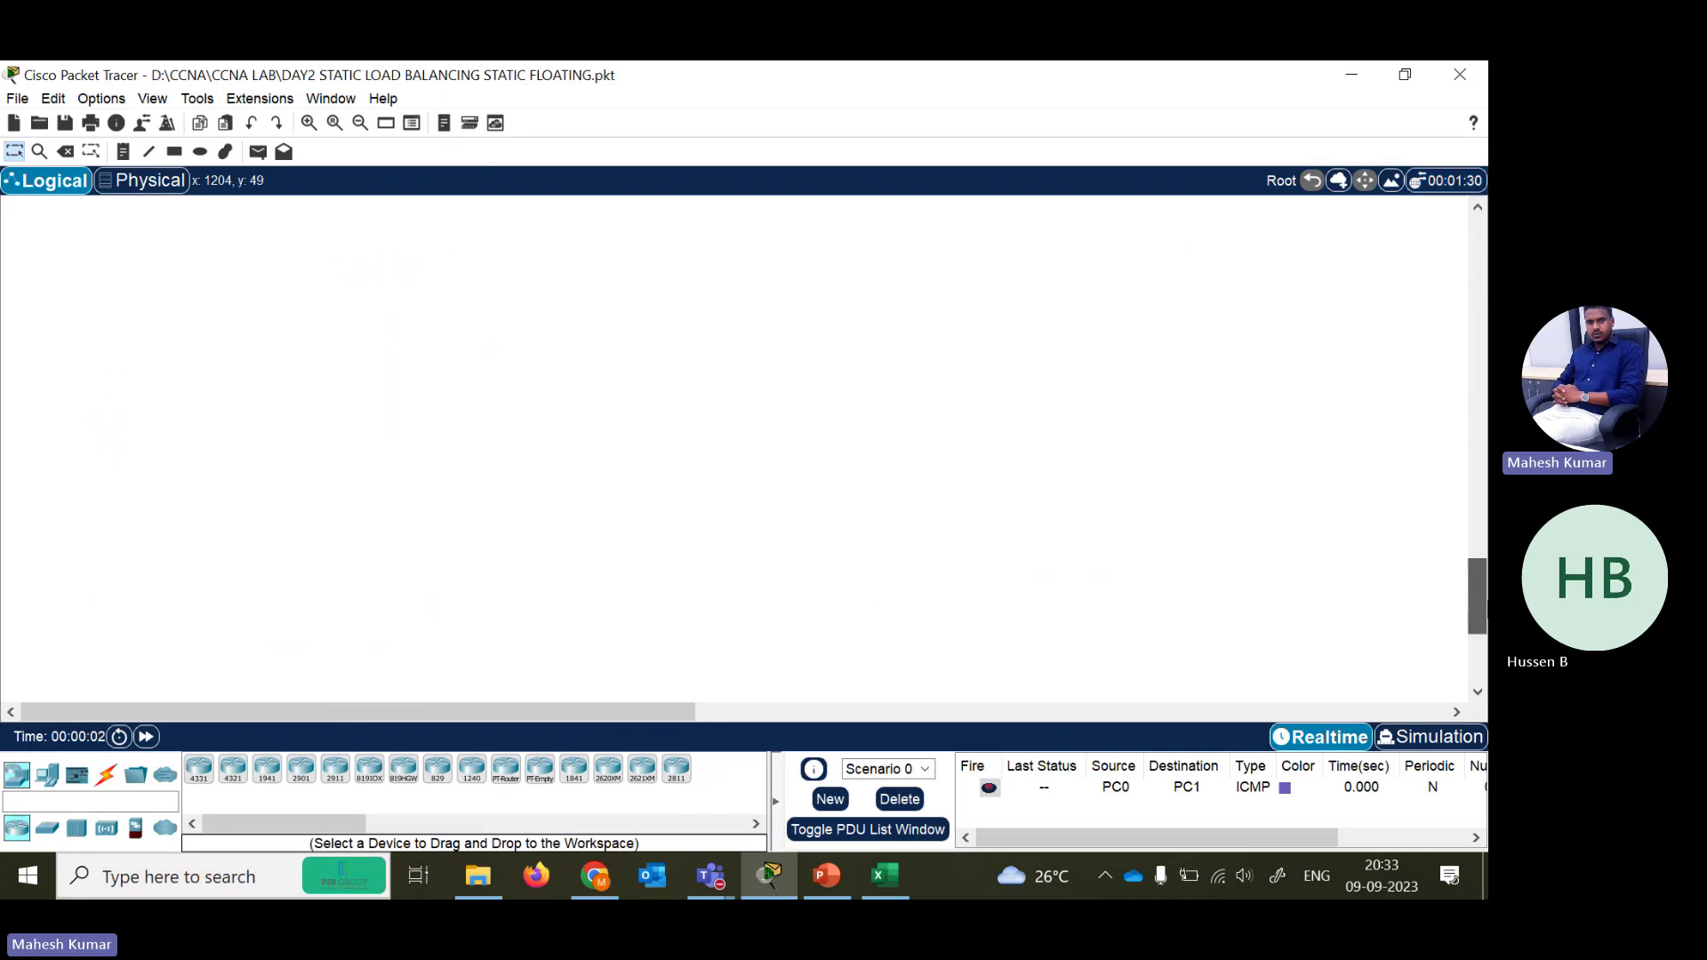
- Close the current lab without saving its changes and open DAY 3 STATIC ALL from the CCNA LAB folder
click(1481, 71)
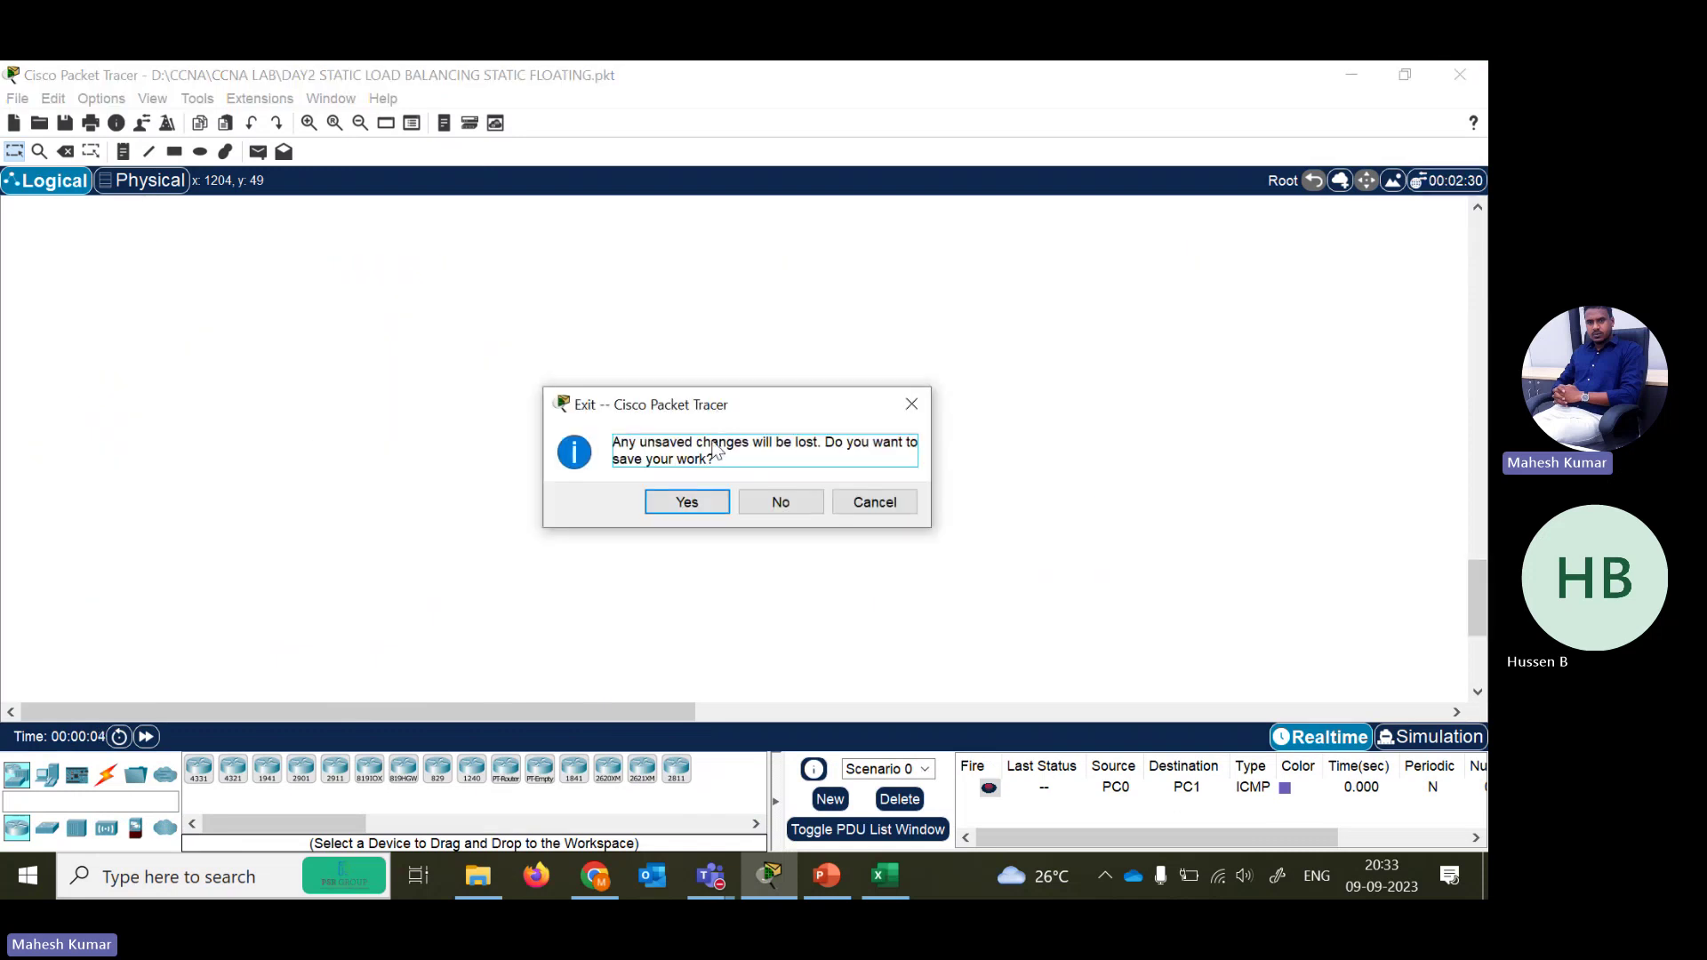
click(769, 513)
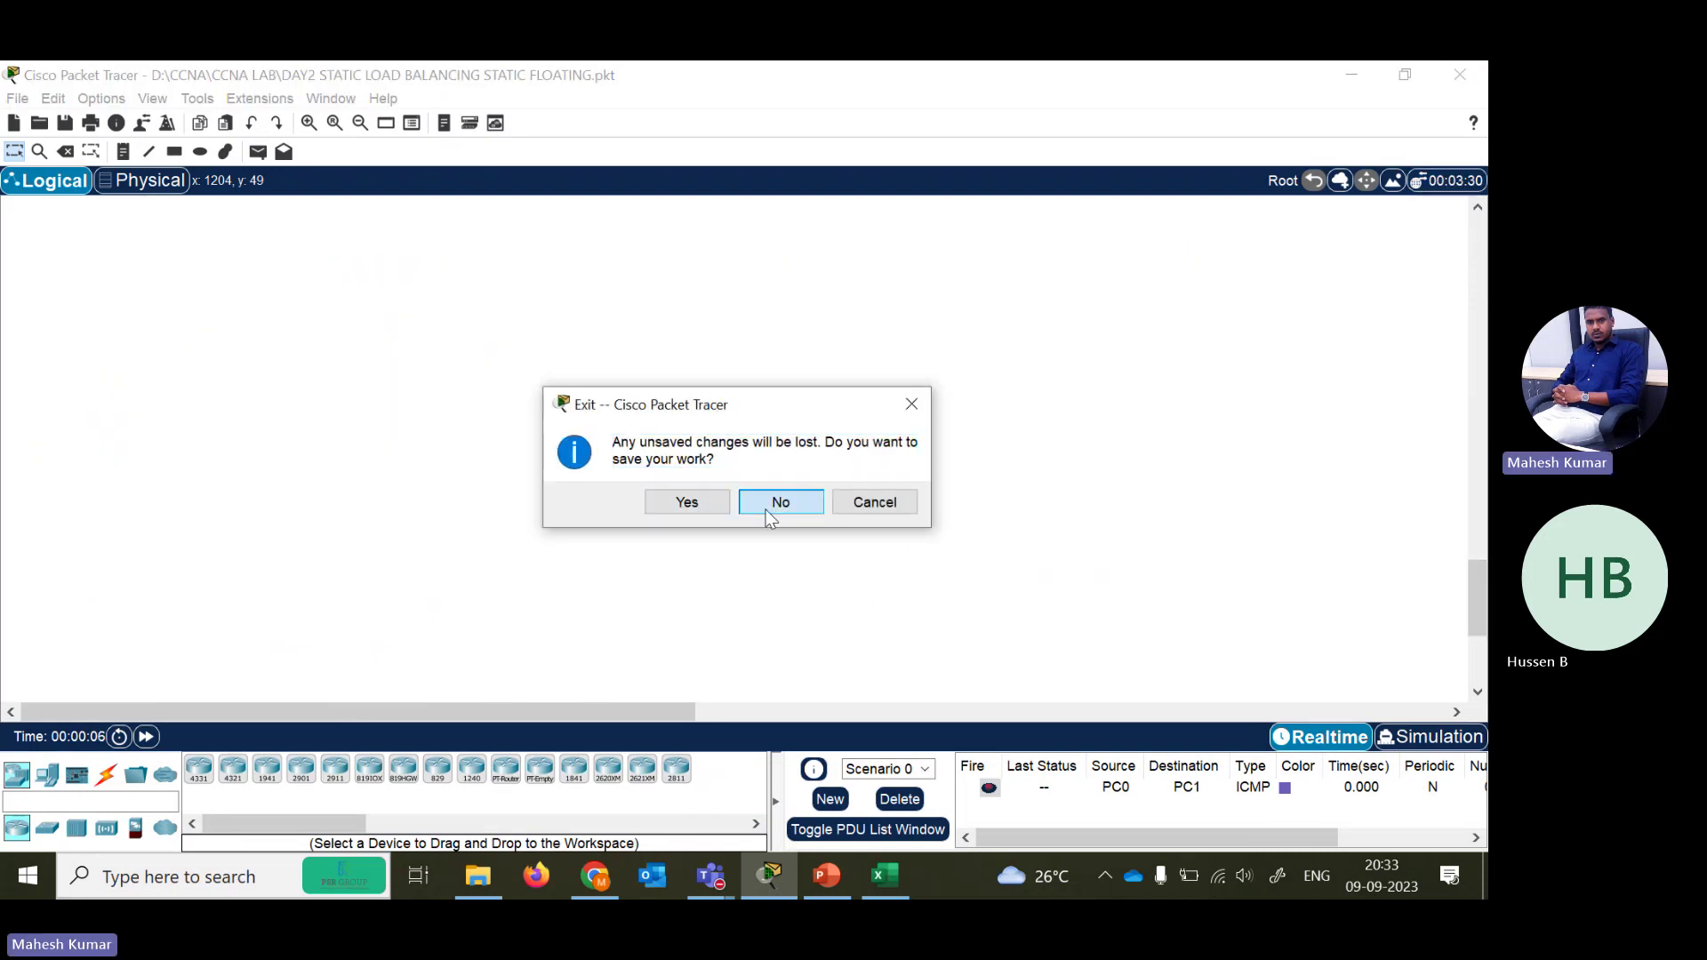
click(397, 212)
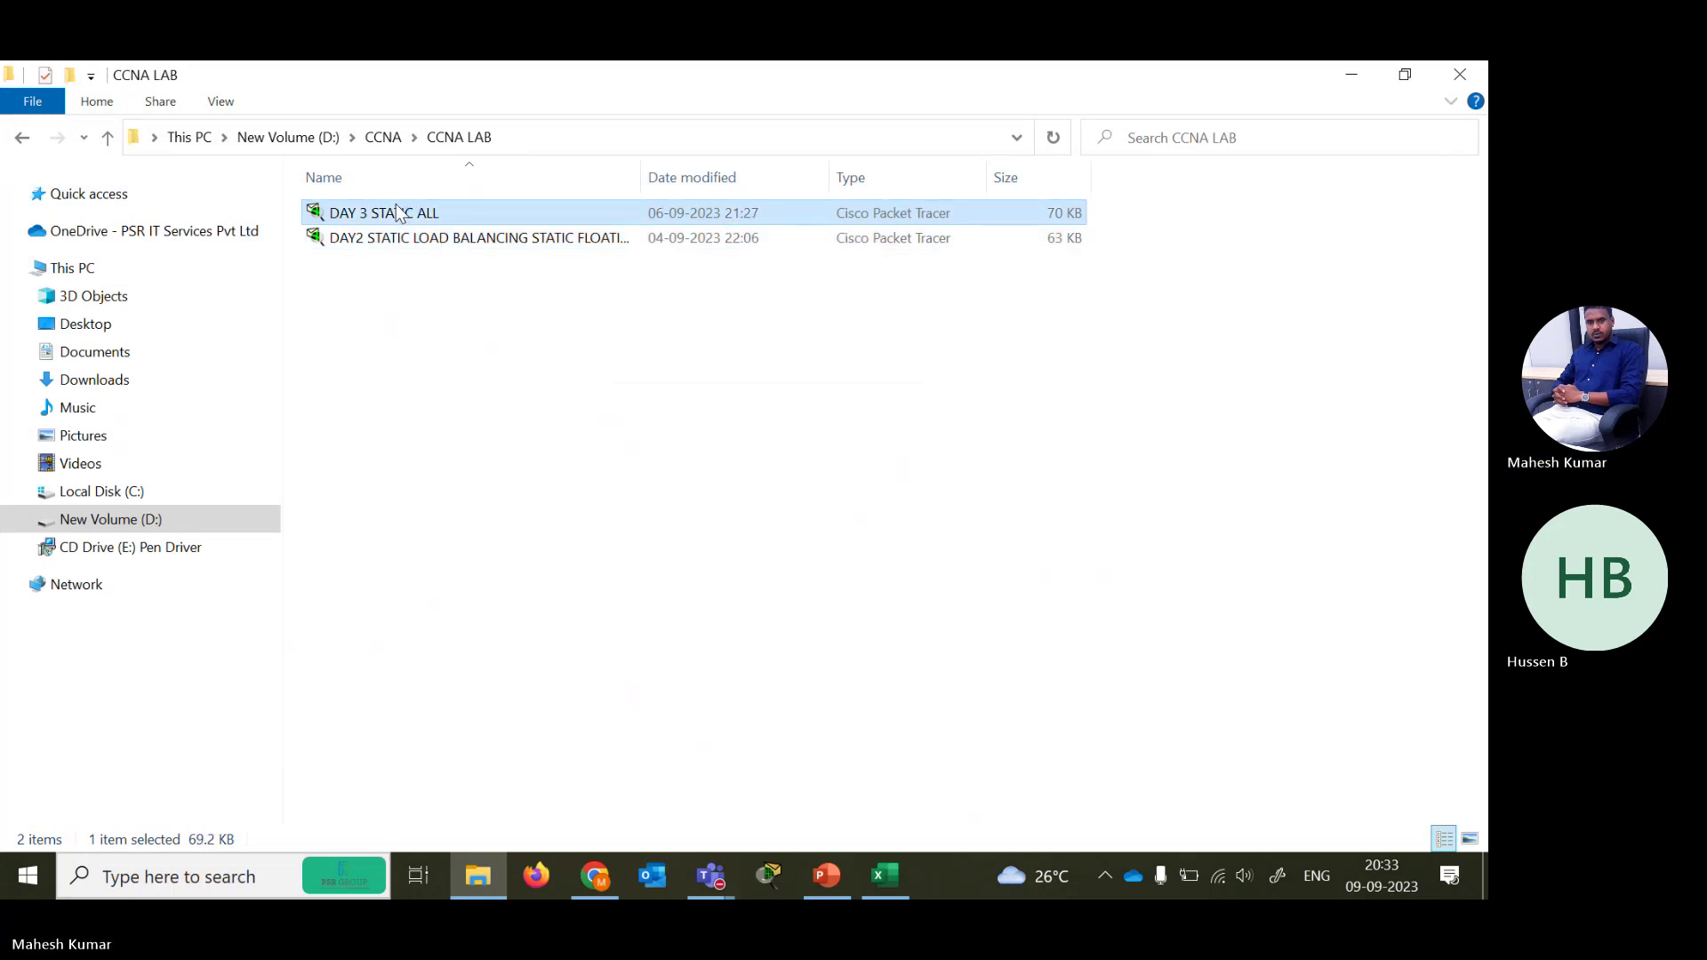
double_click(397, 211)
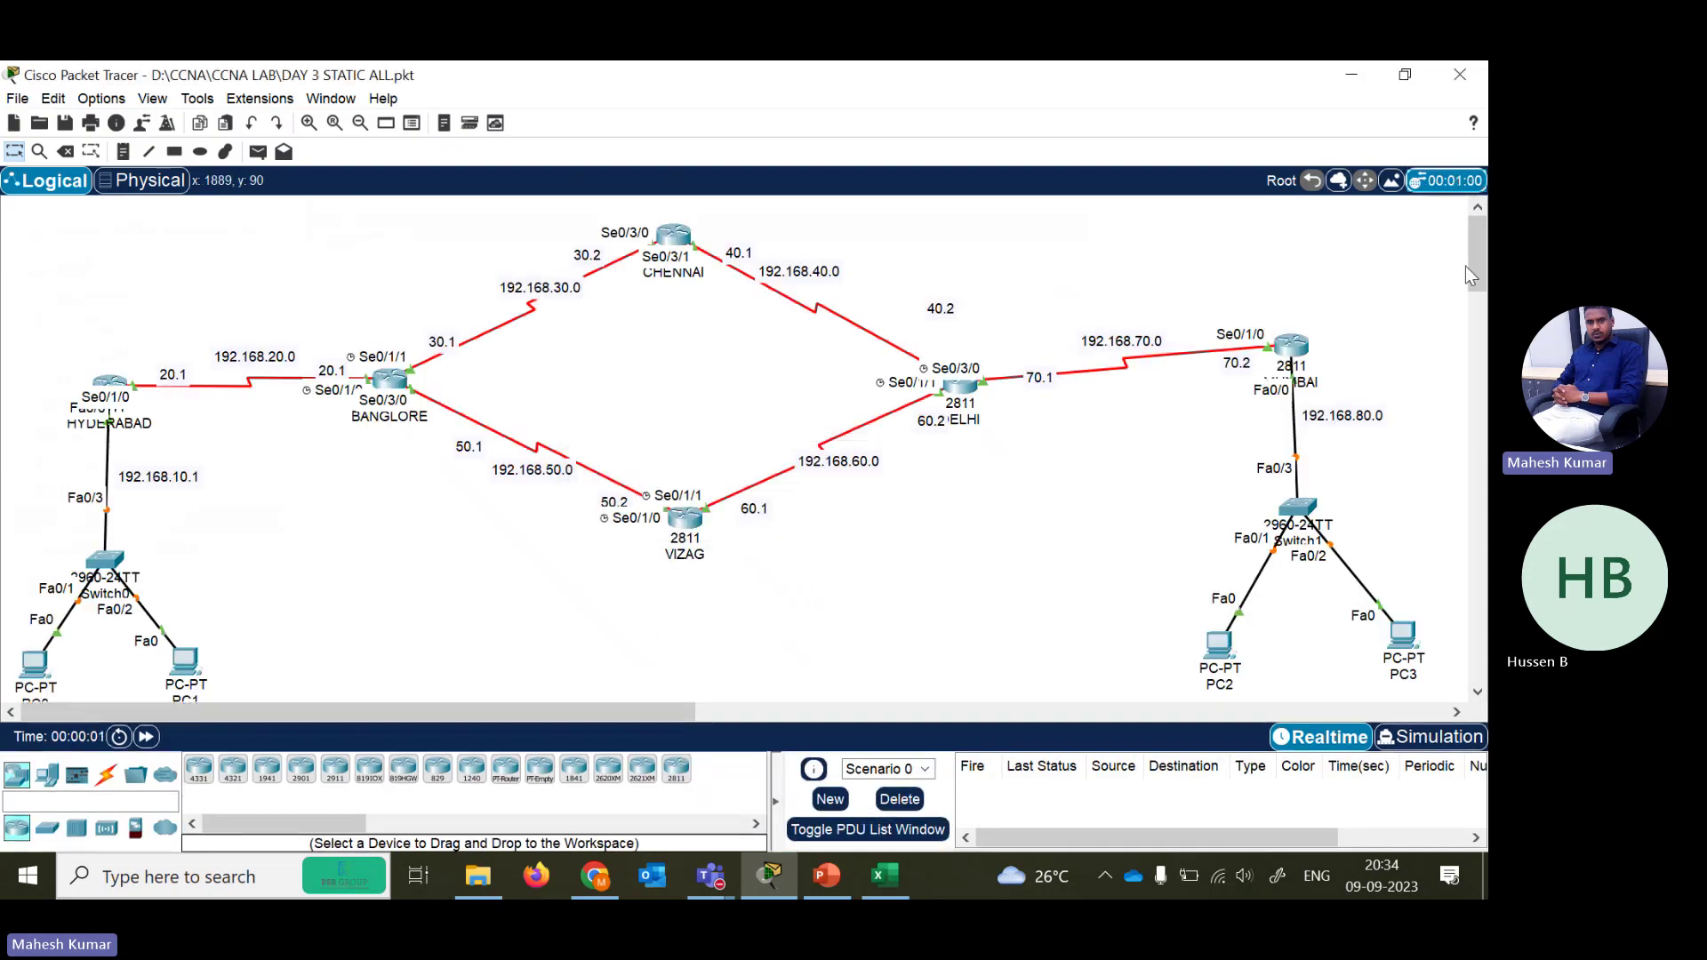
mouse_move(1475, 264)
mouse_down()
mouse_move(1479, 296)
mouse_move(1477, 268)
mouse_up()
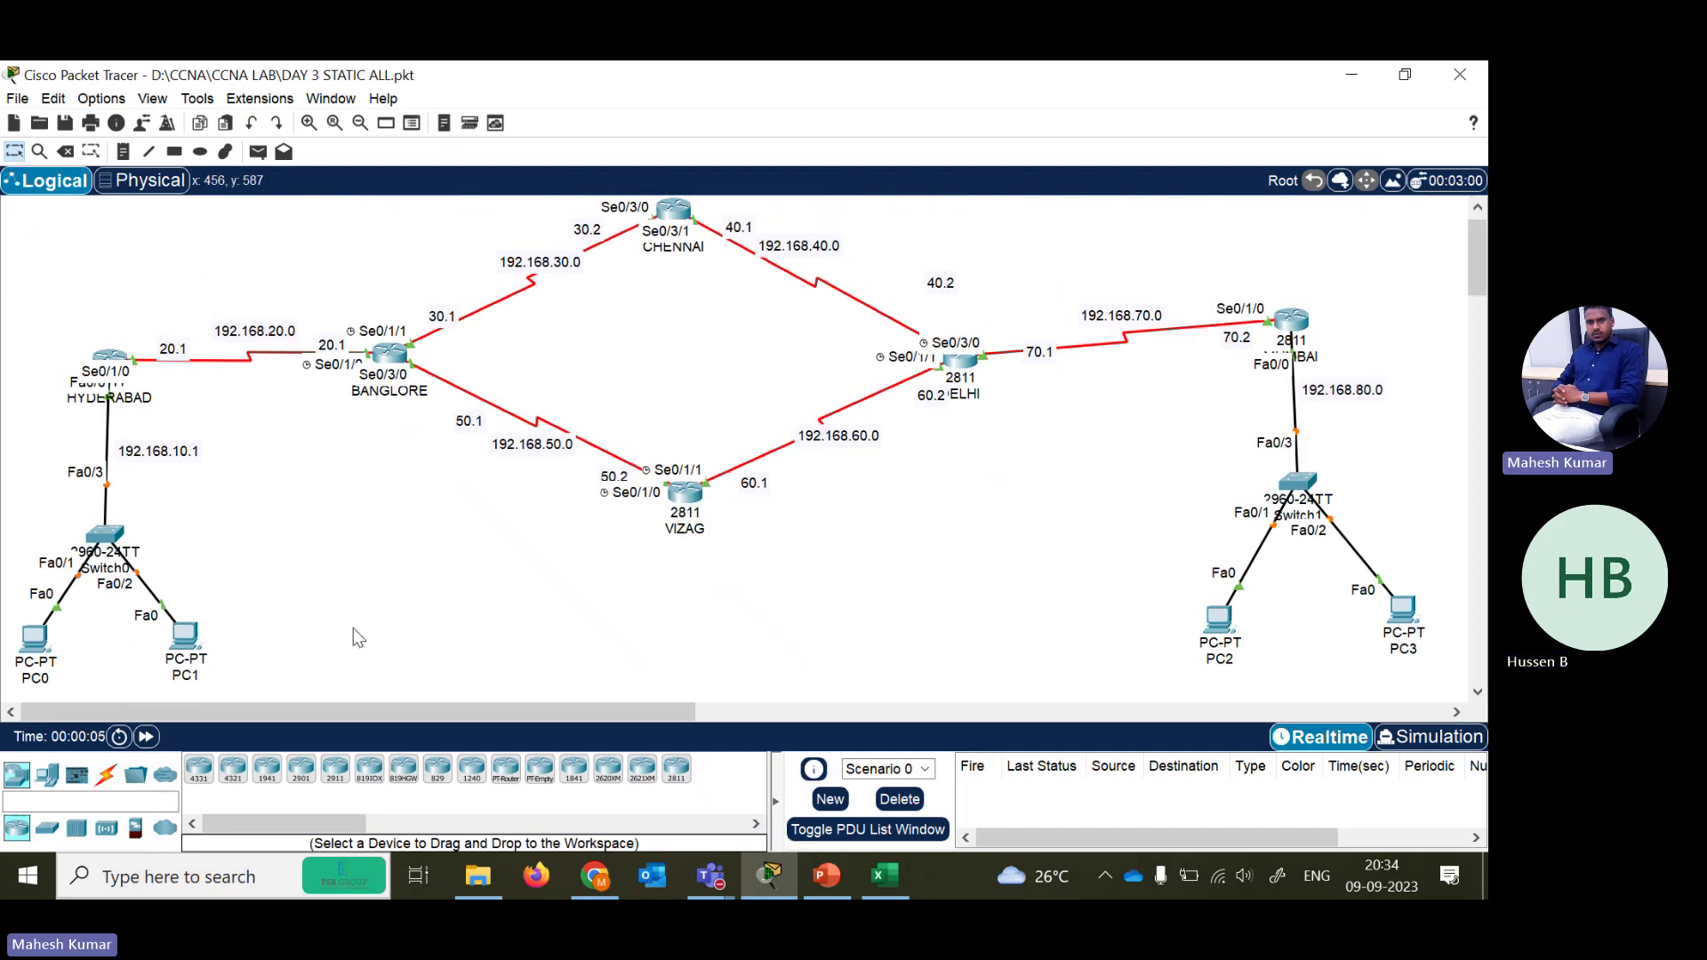
drag(323, 713, 382, 566)
- Switch to Chrome and search Google for "rip algorithm" in a new tab
click(596, 889)
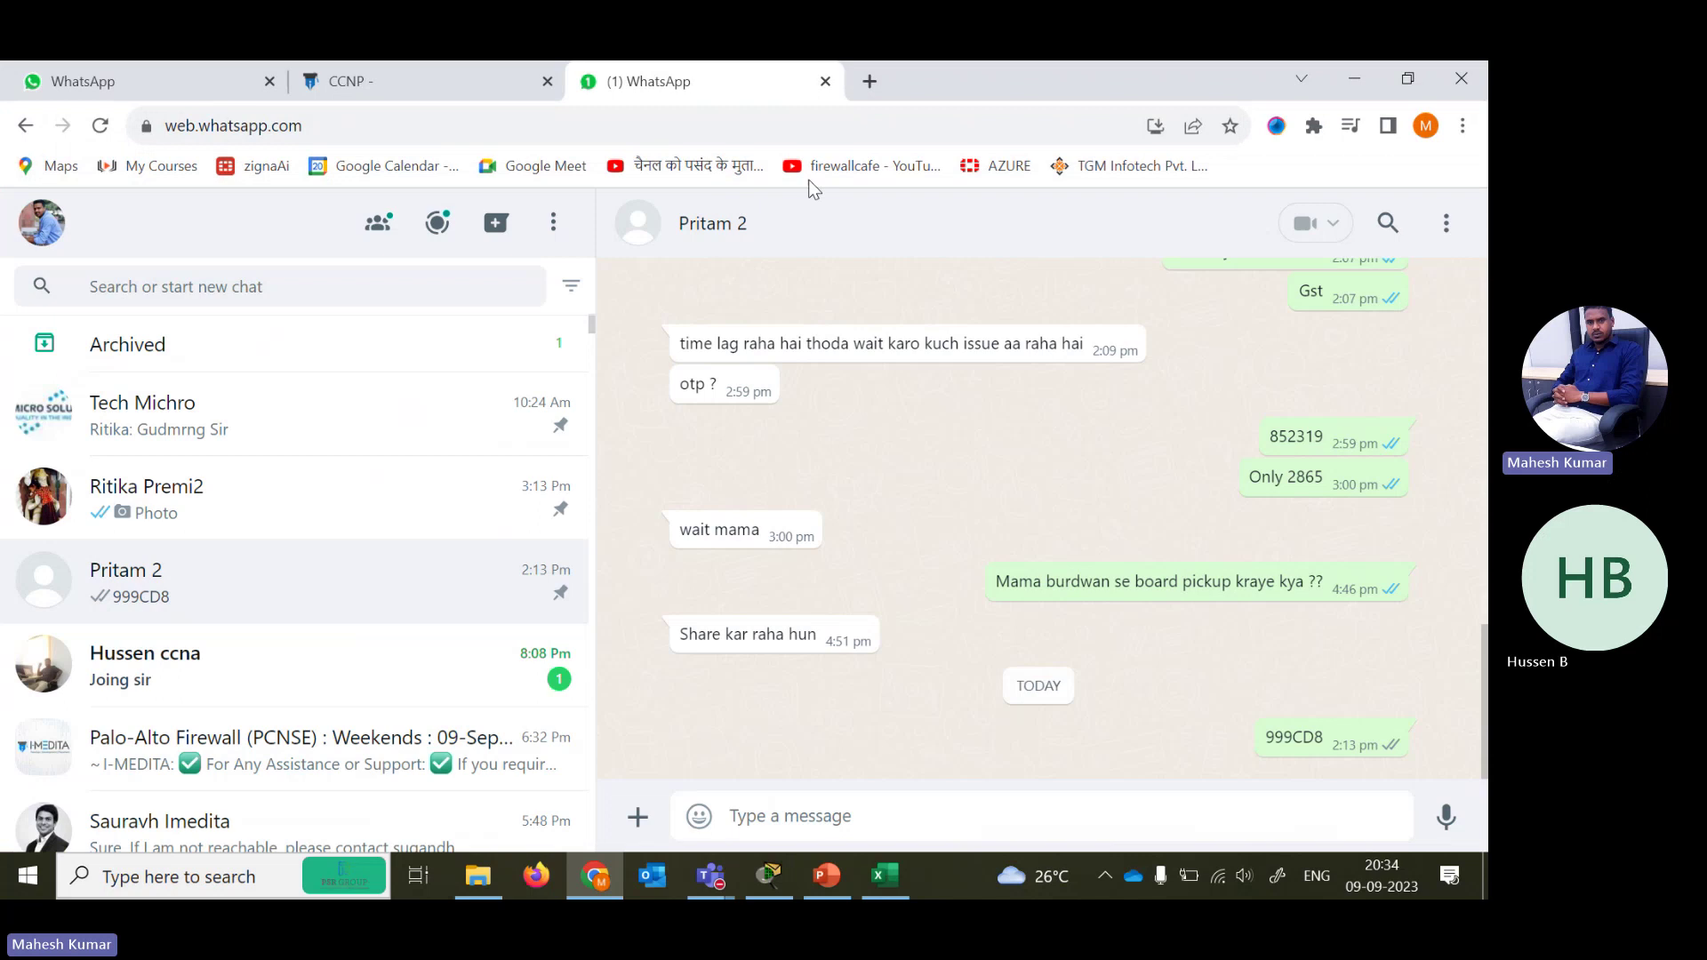
click(869, 80)
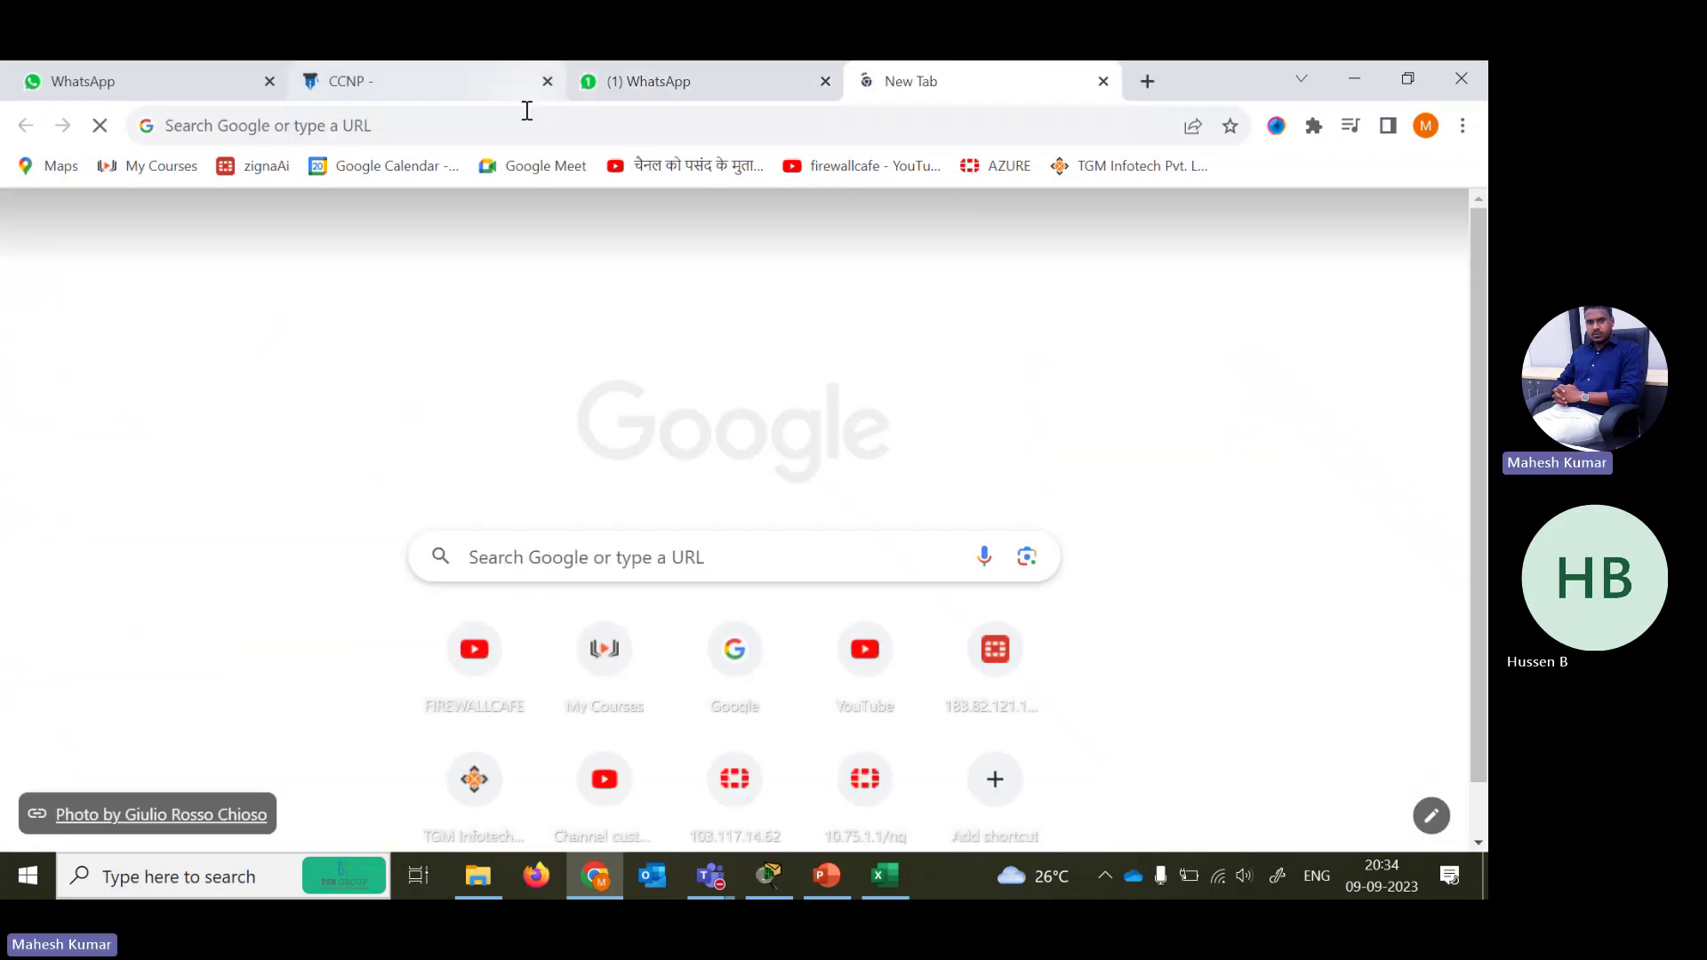
text(rip algo)
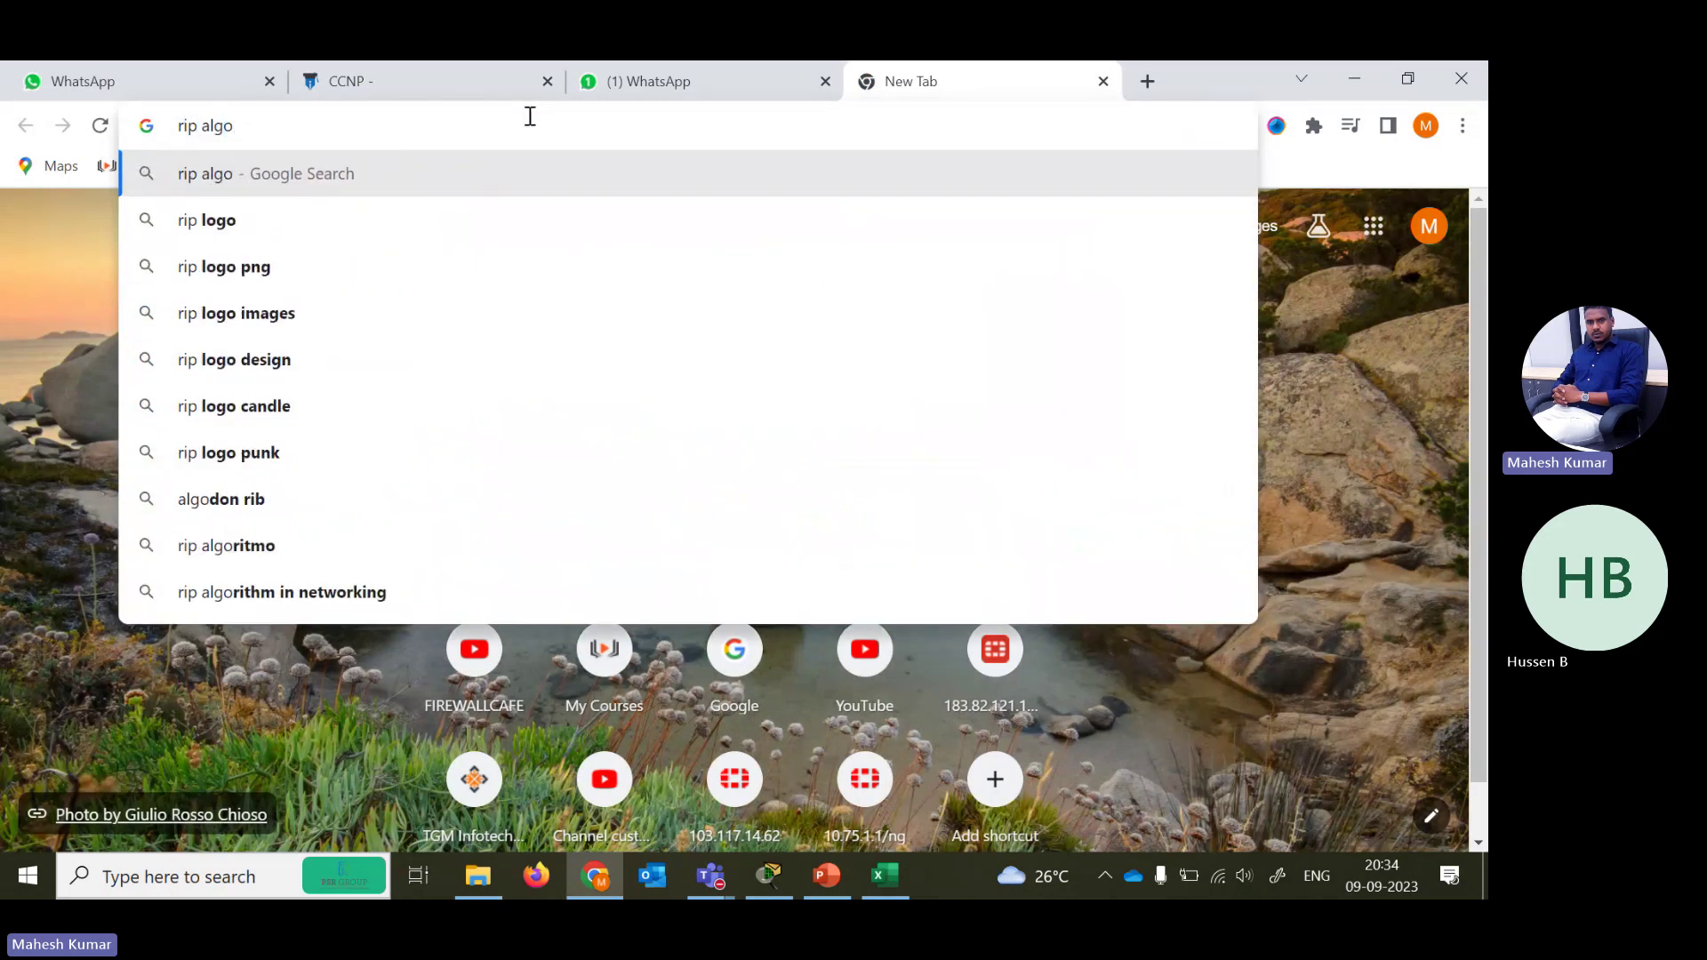
key(BackSpace)
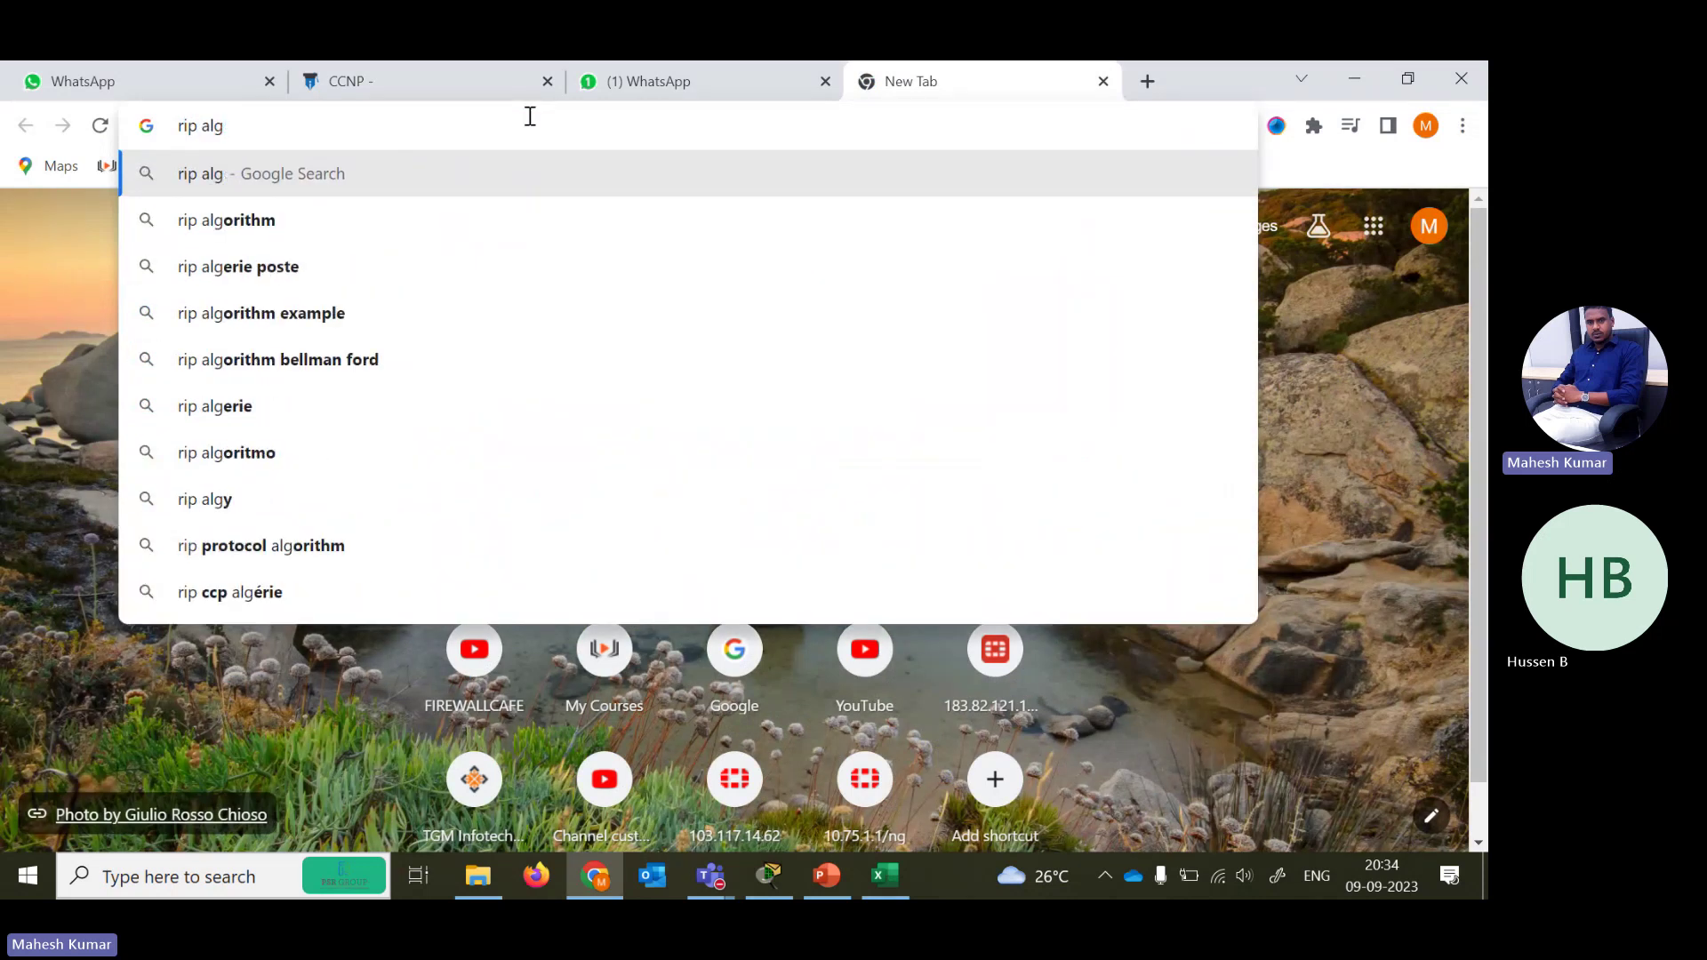
key(Down)
key(Return)
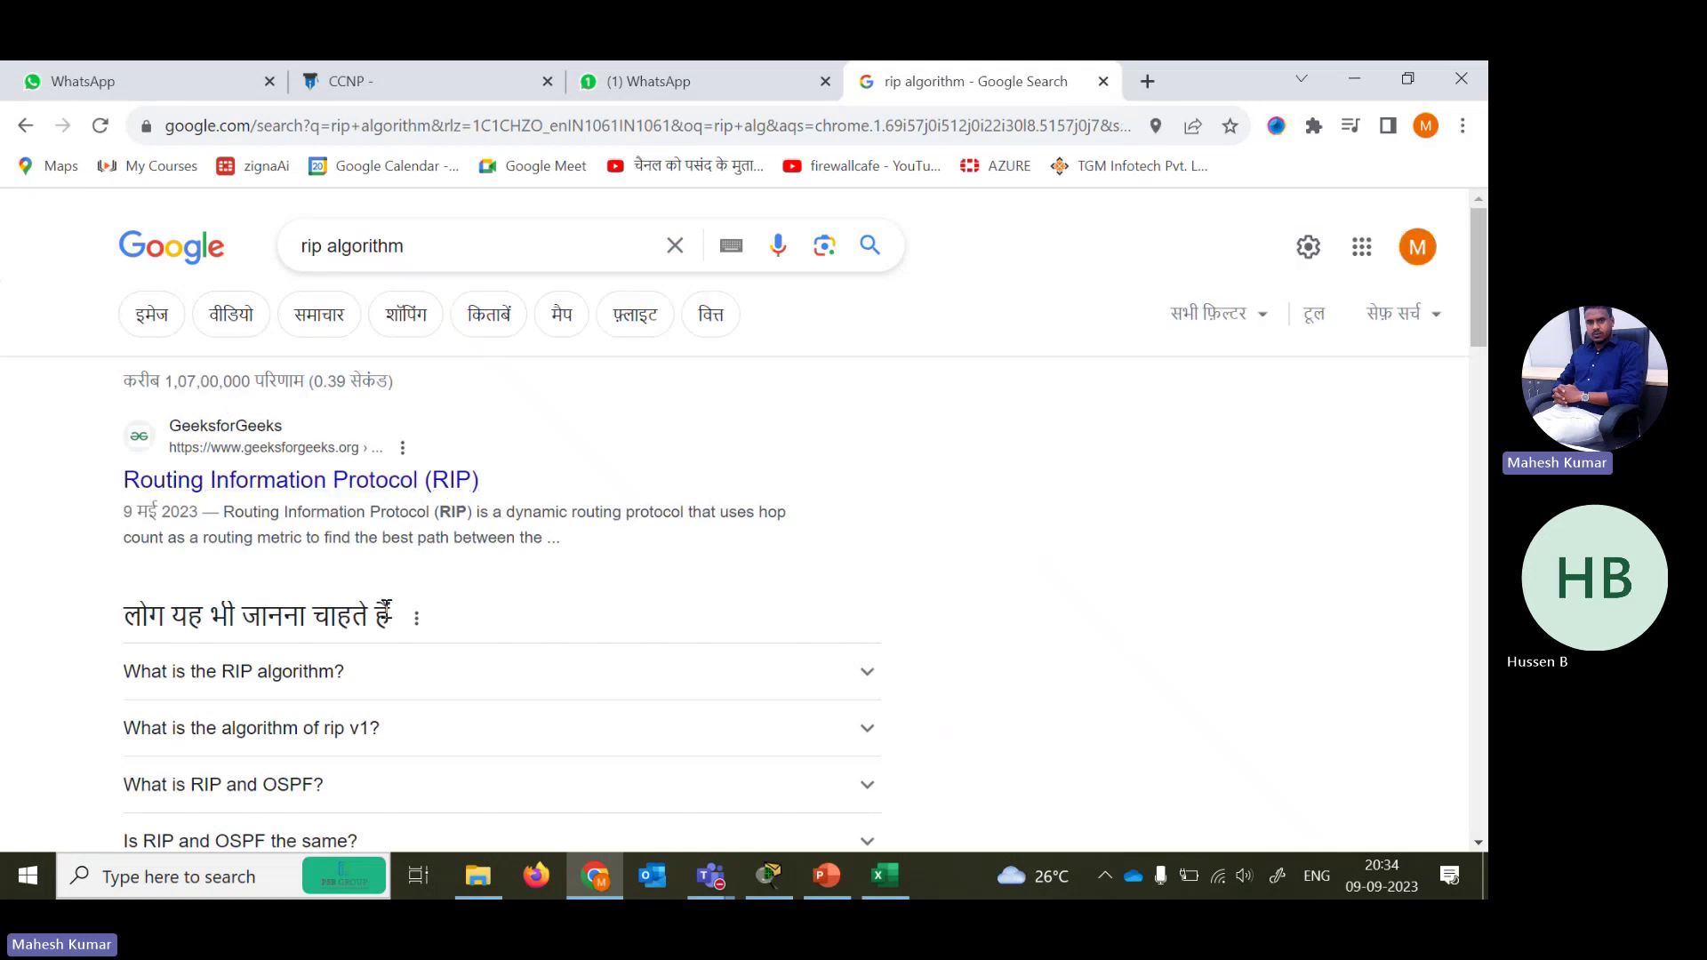
- Expand the answer to "What is the RIP algorithm?", highlight "Bellman-Ford", and return to Packet Tracer
click(285, 673)
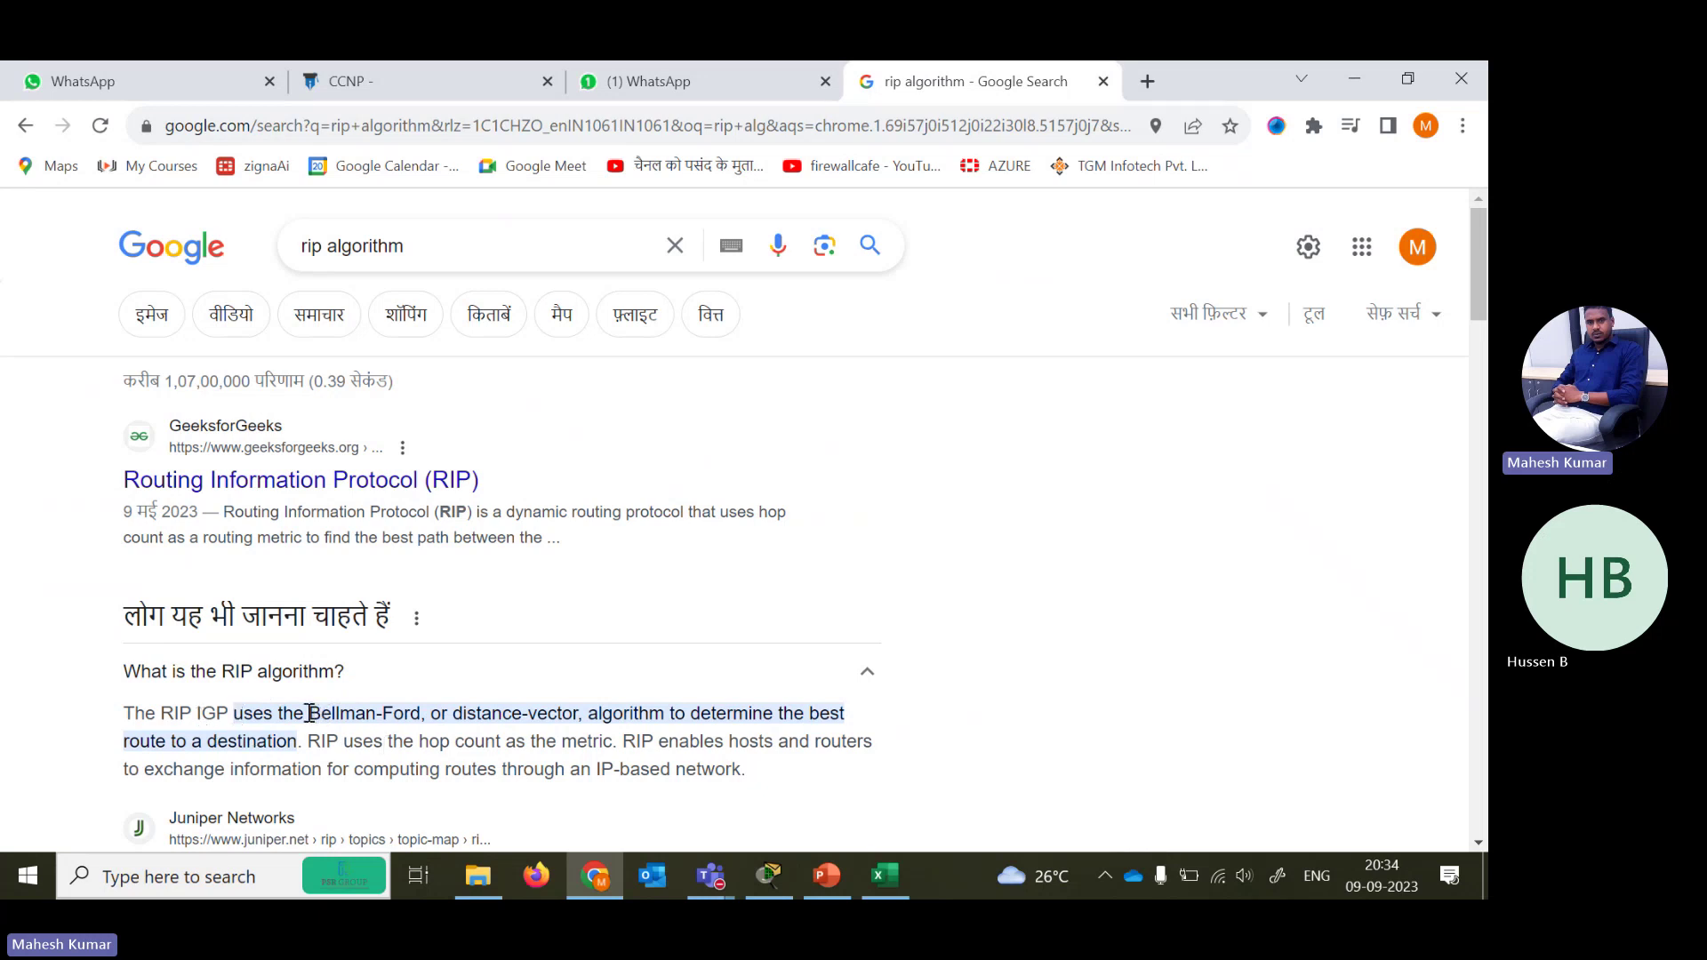
drag(310, 713, 427, 713)
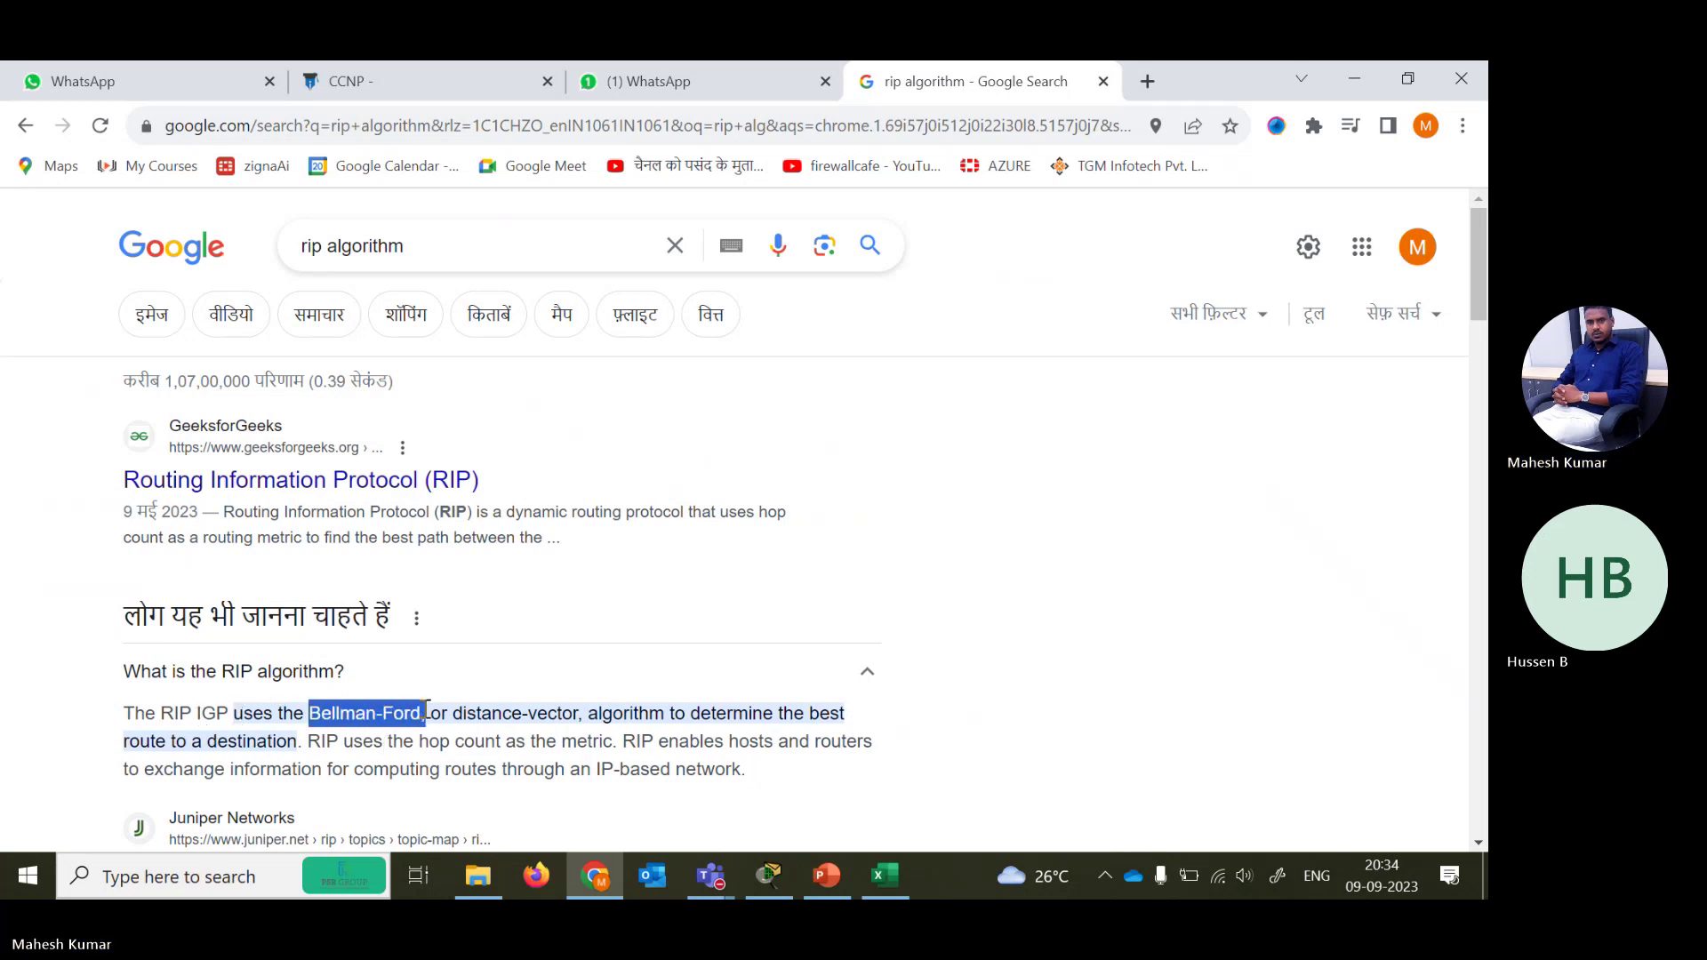
click(1351, 80)
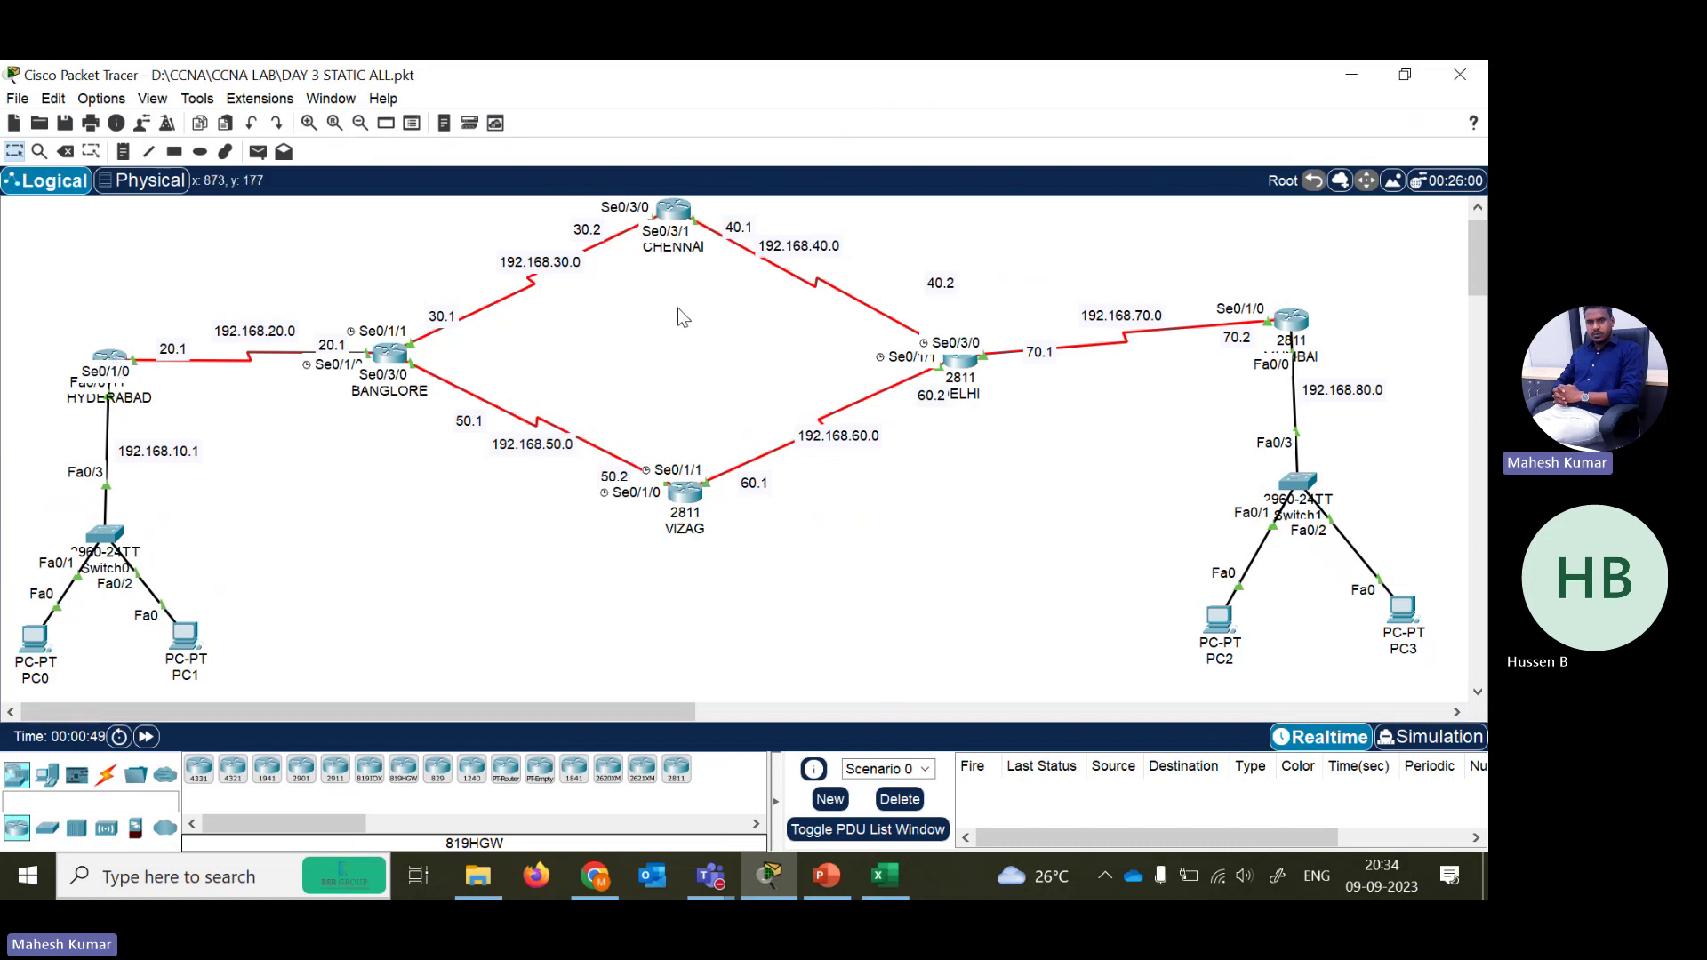
- Open the MUMBAI router's command line and enter privileged mode with en
click(1296, 329)
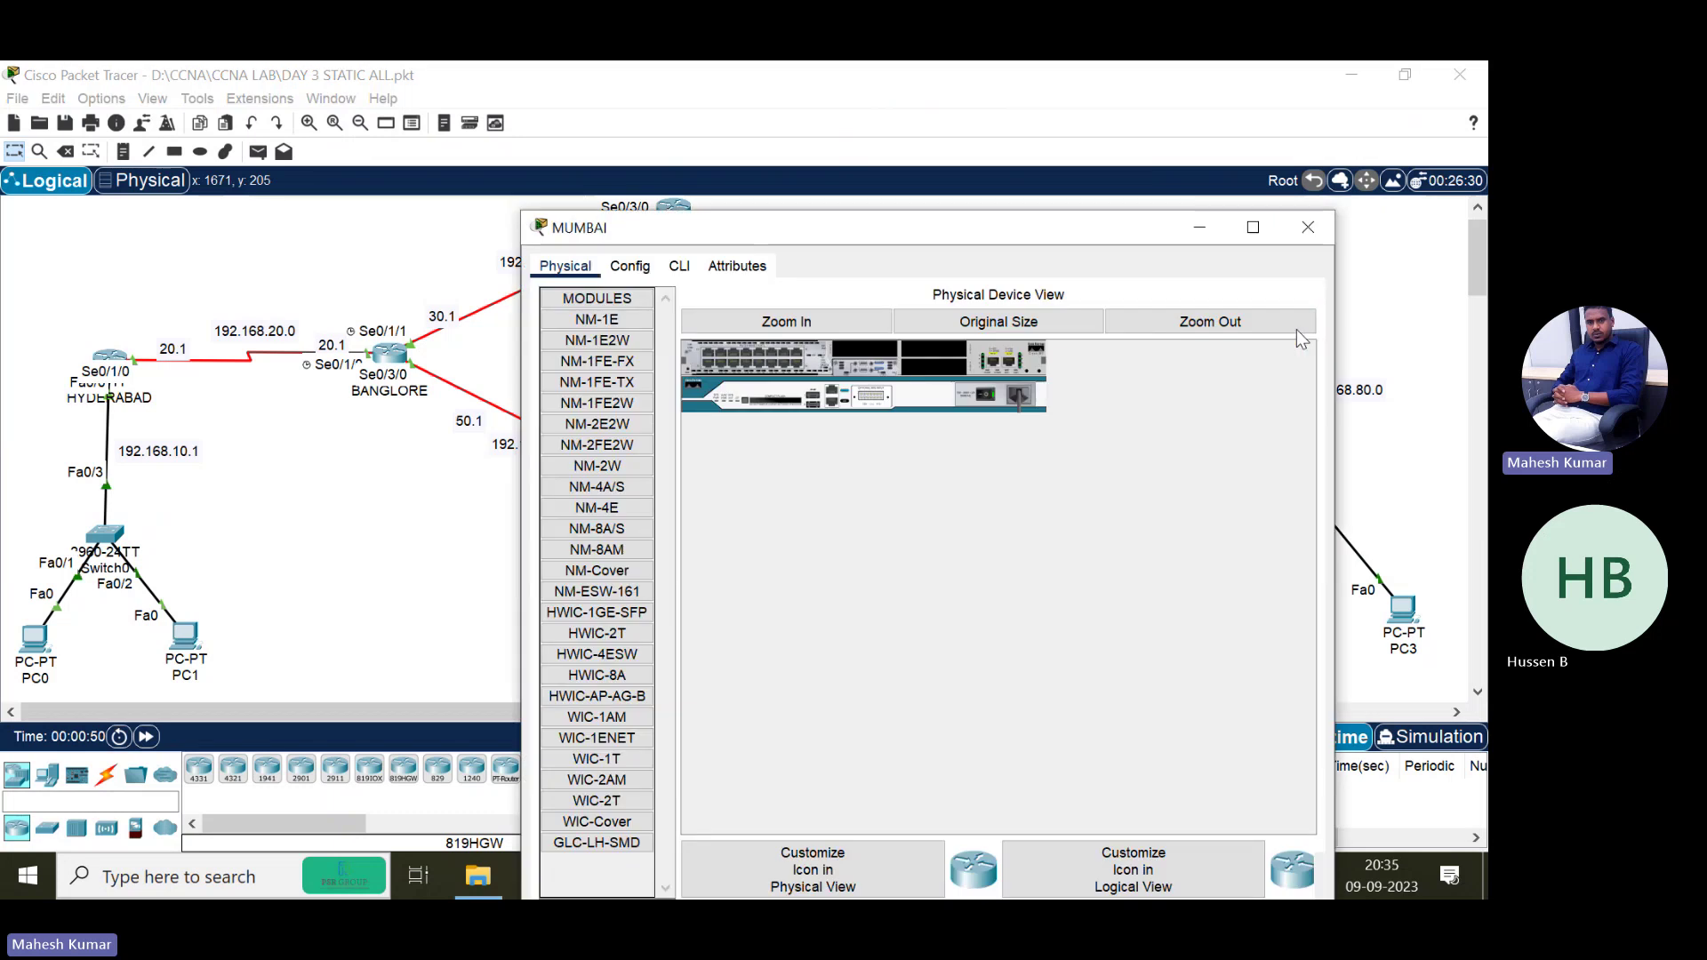
click(681, 117)
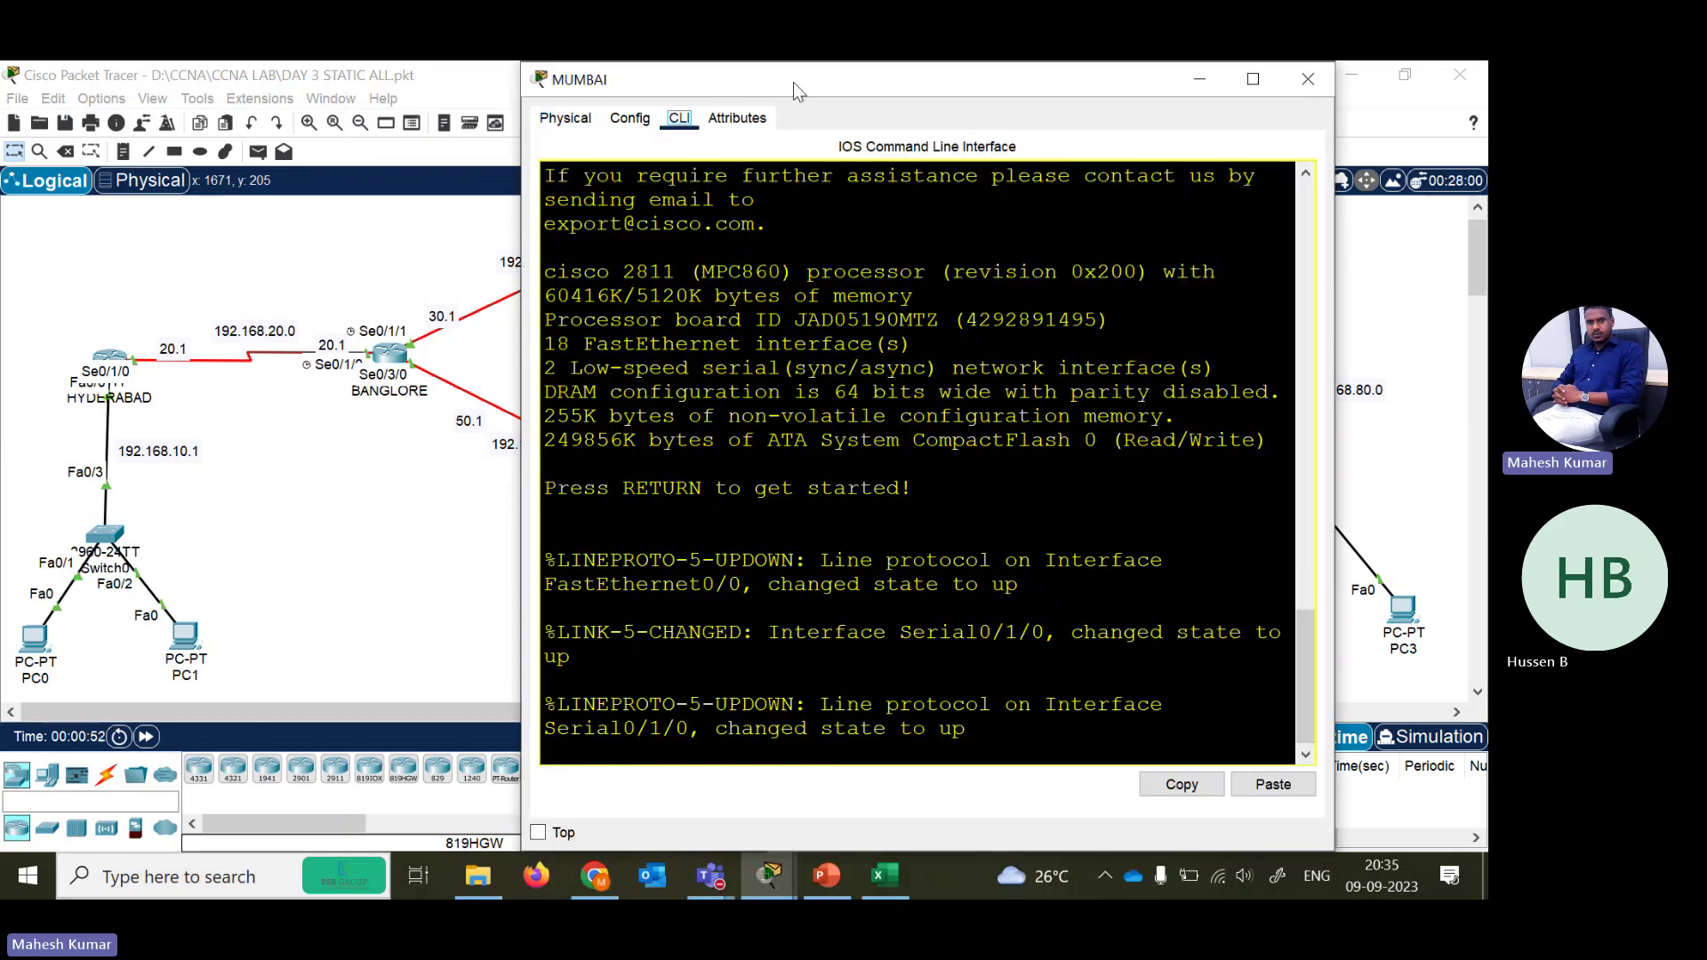
drag(792, 82, 393, 81)
key(Return)
key(Return)
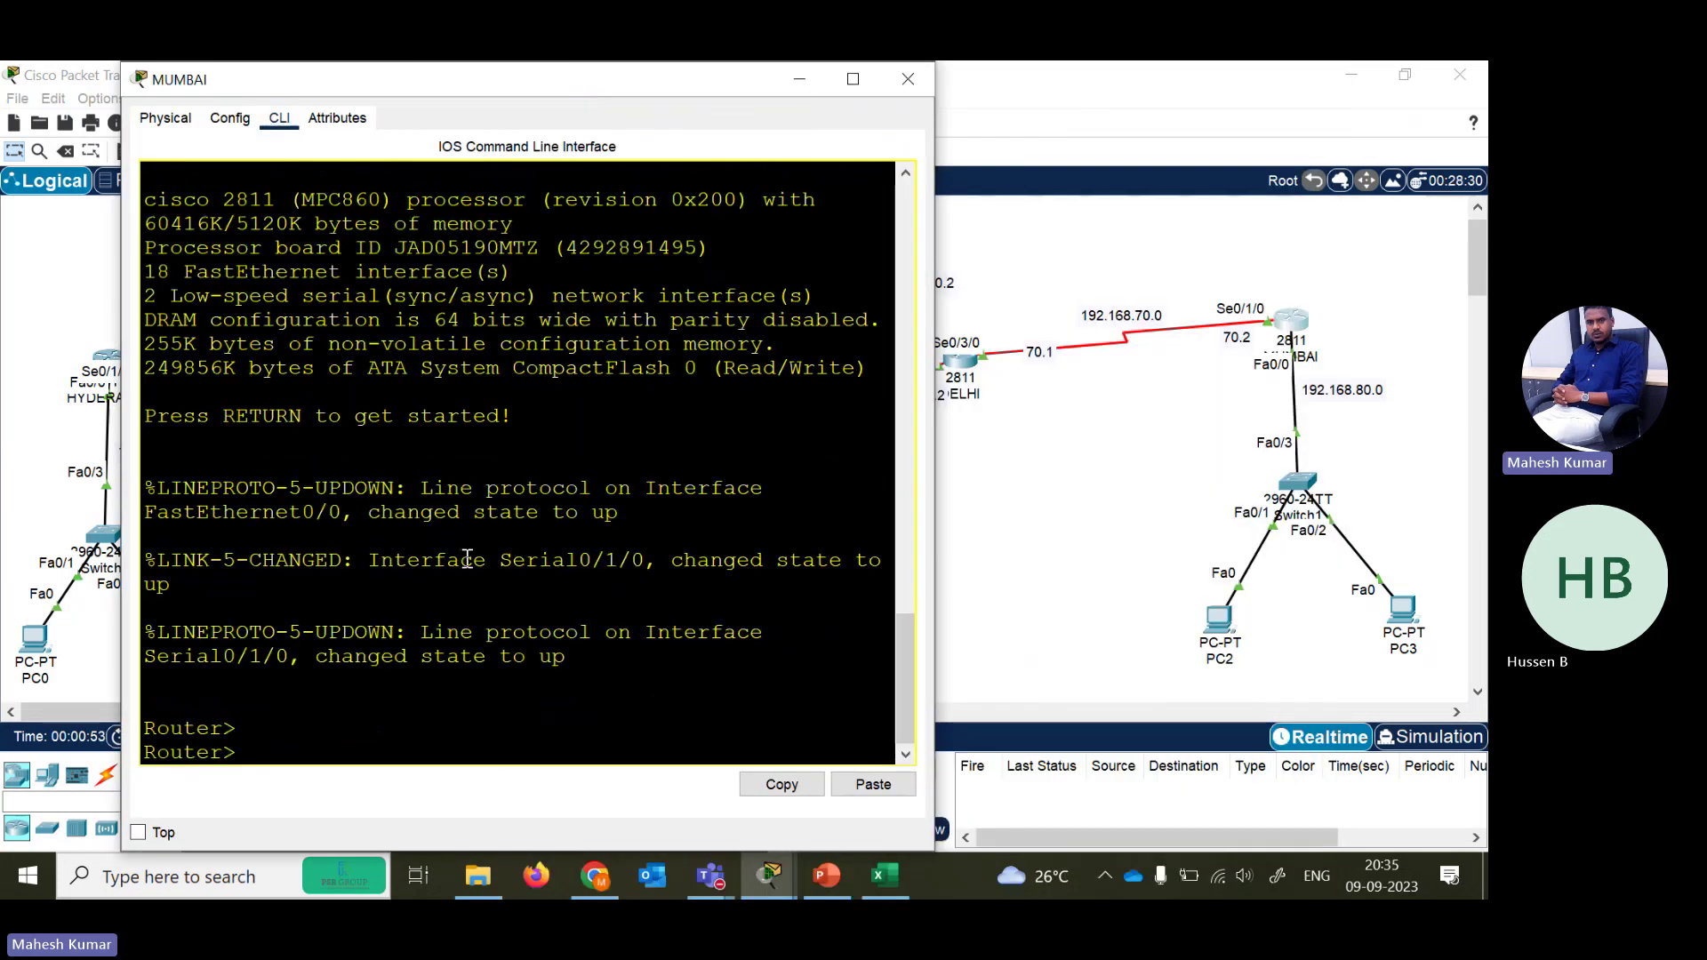
key(Return)
text(en)
key(Return)
- Run show ip int brief on the MUMBAI router, review the interface list in an enlarged window, and close the router
text(sh)
key(Tab)
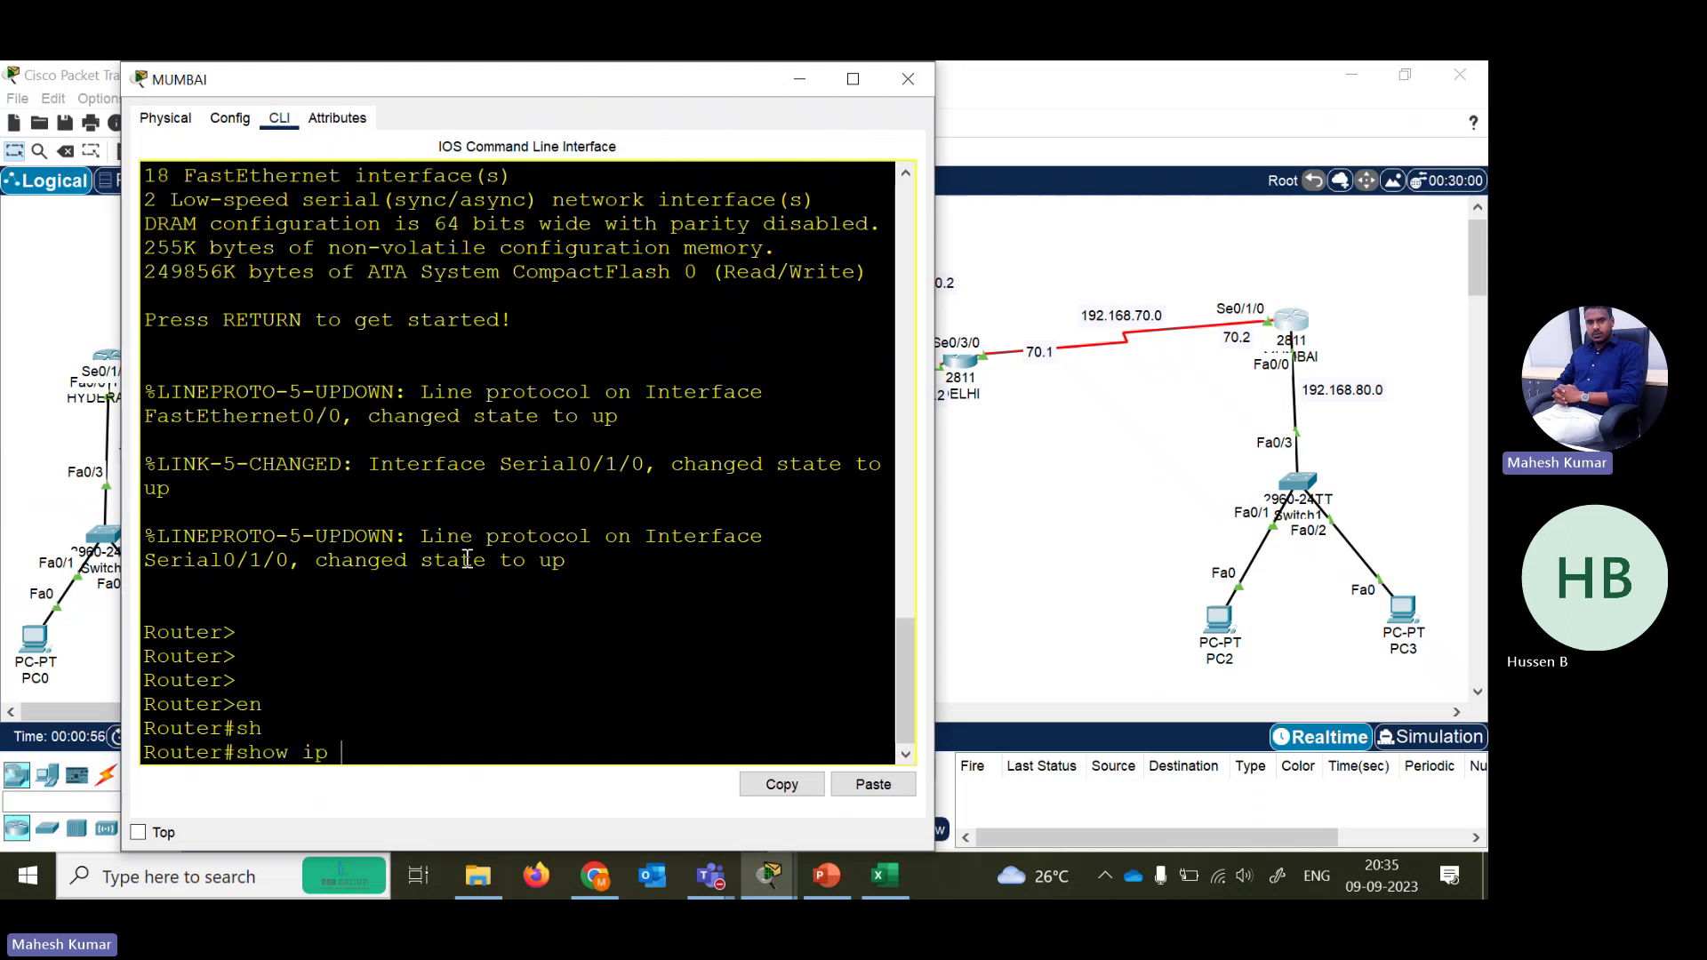
text(ip int br)
key(Tab)
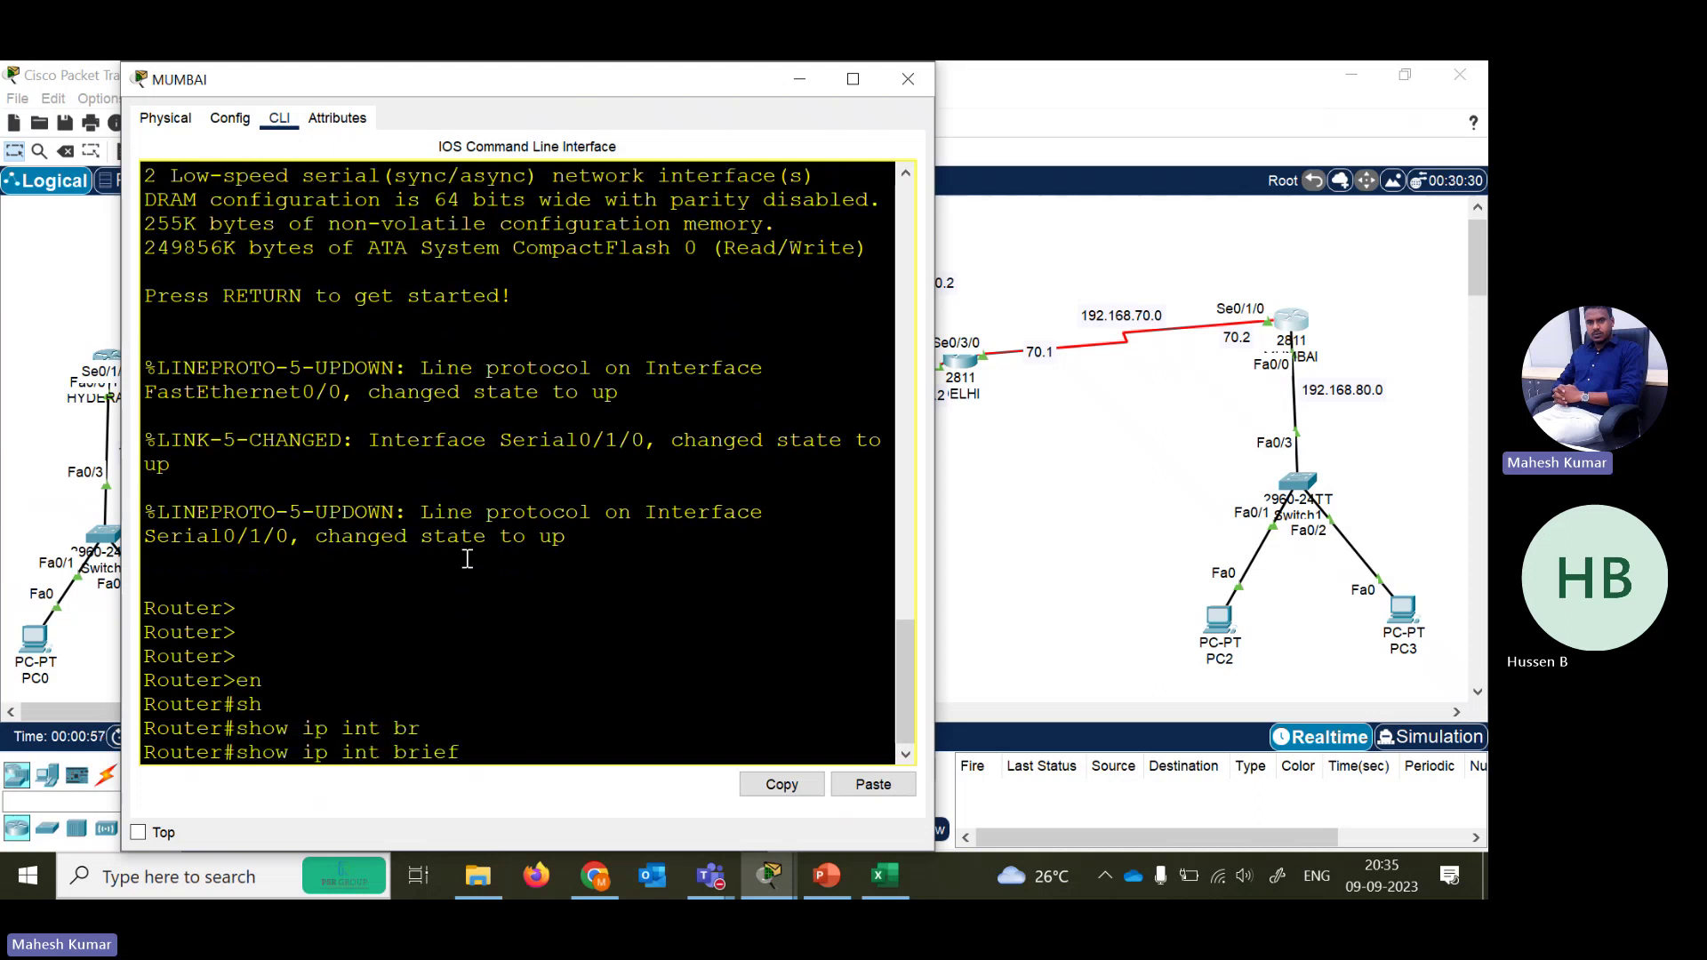
key(Return)
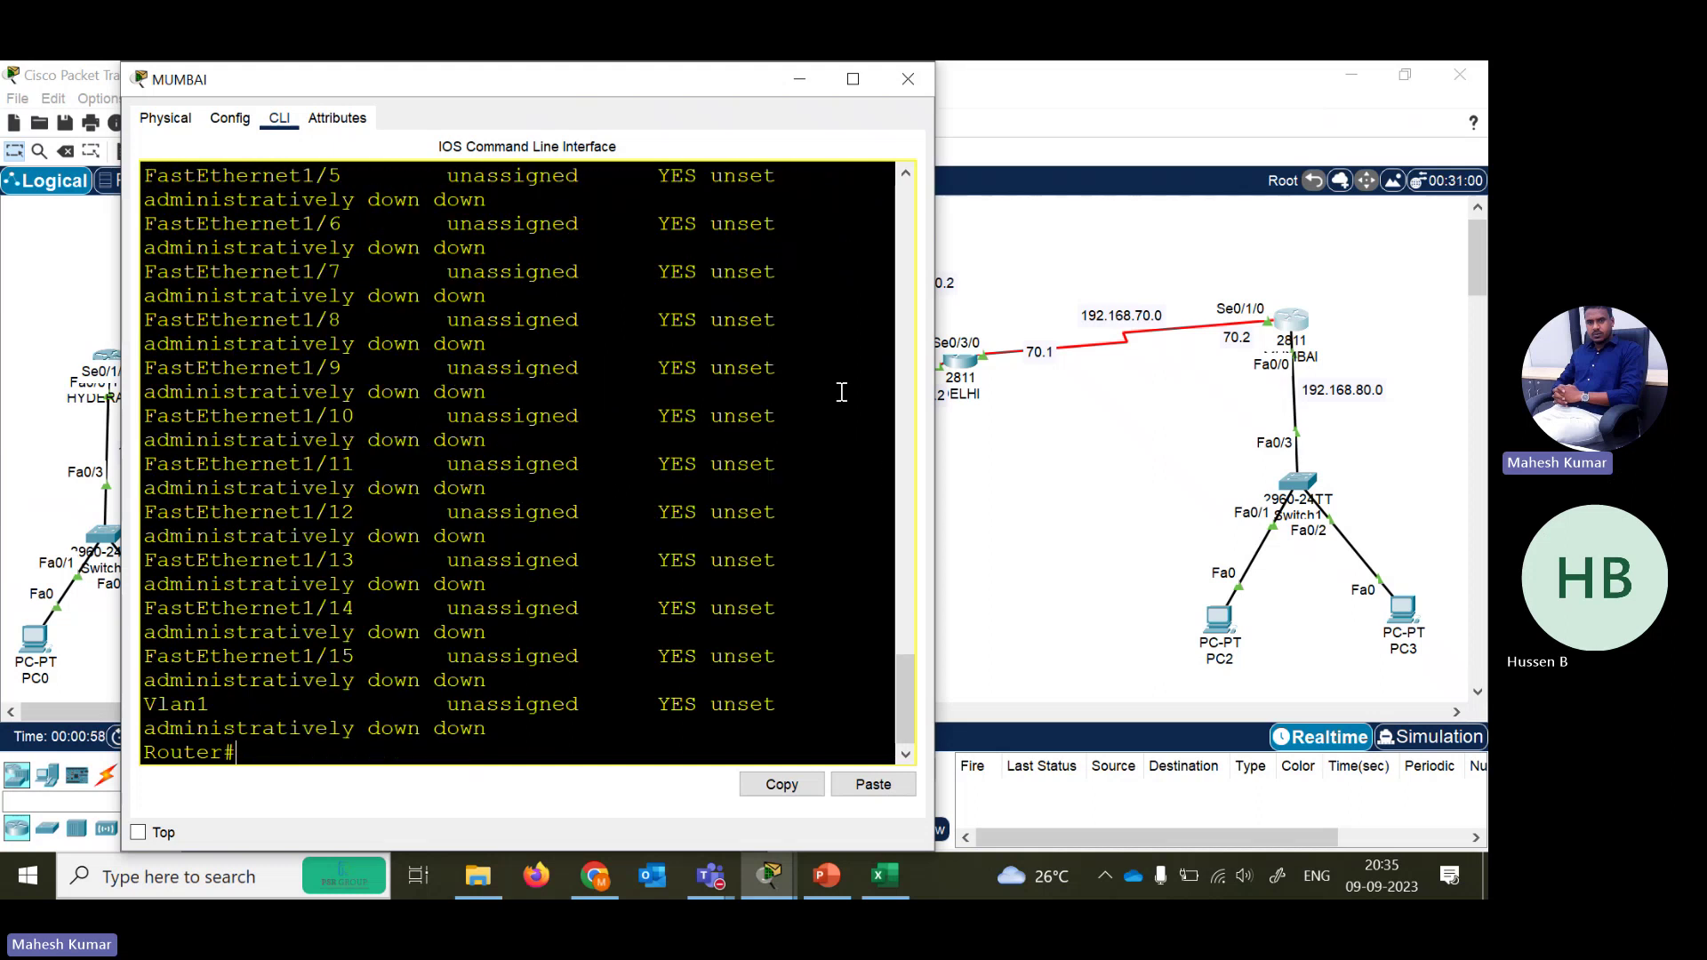
click(854, 85)
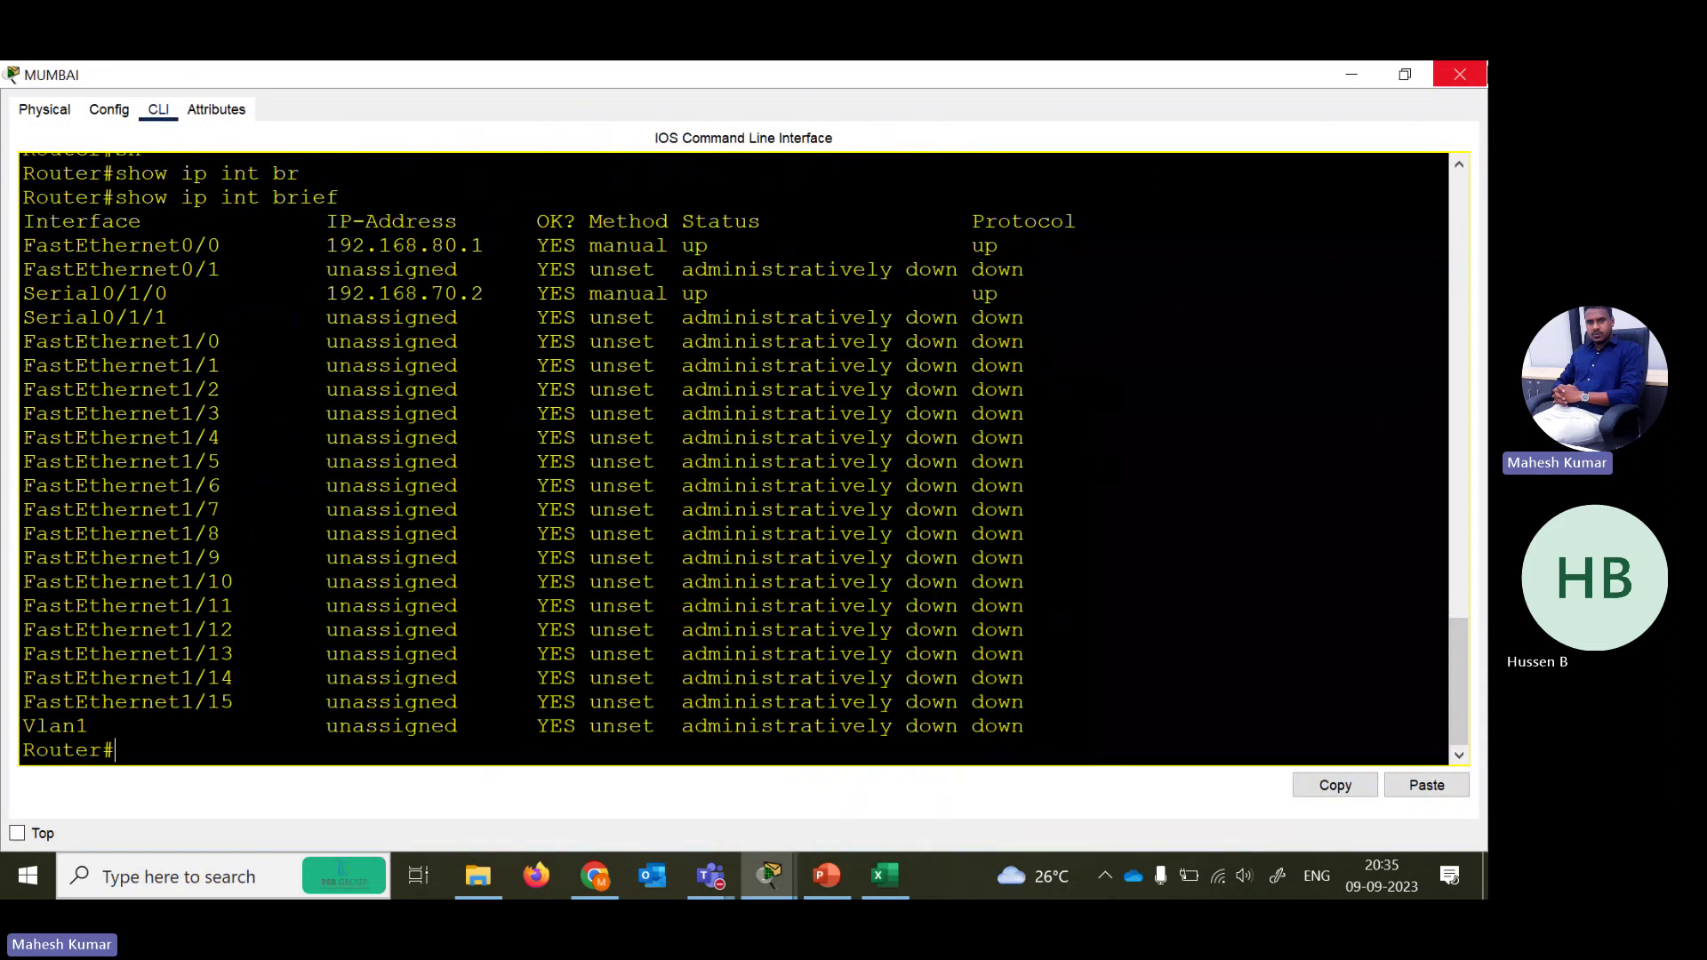
click(1459, 73)
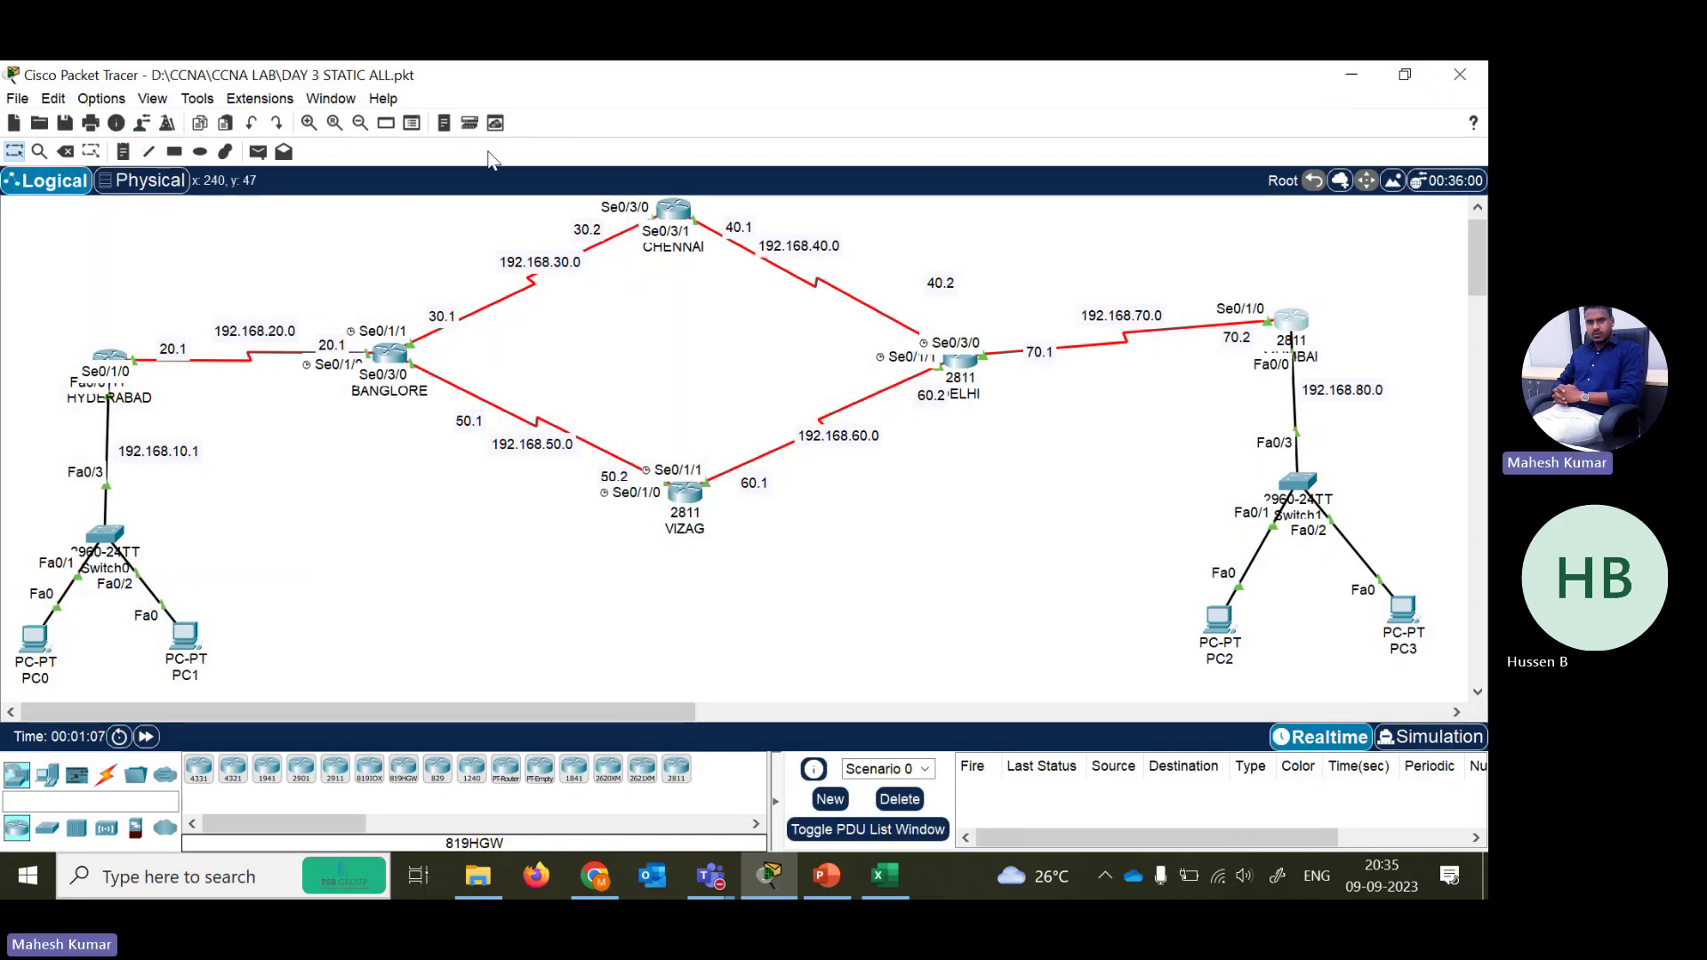
- Start a new blank project, saving the open lab, and place a 2811 router in the workspace
click(20, 100)
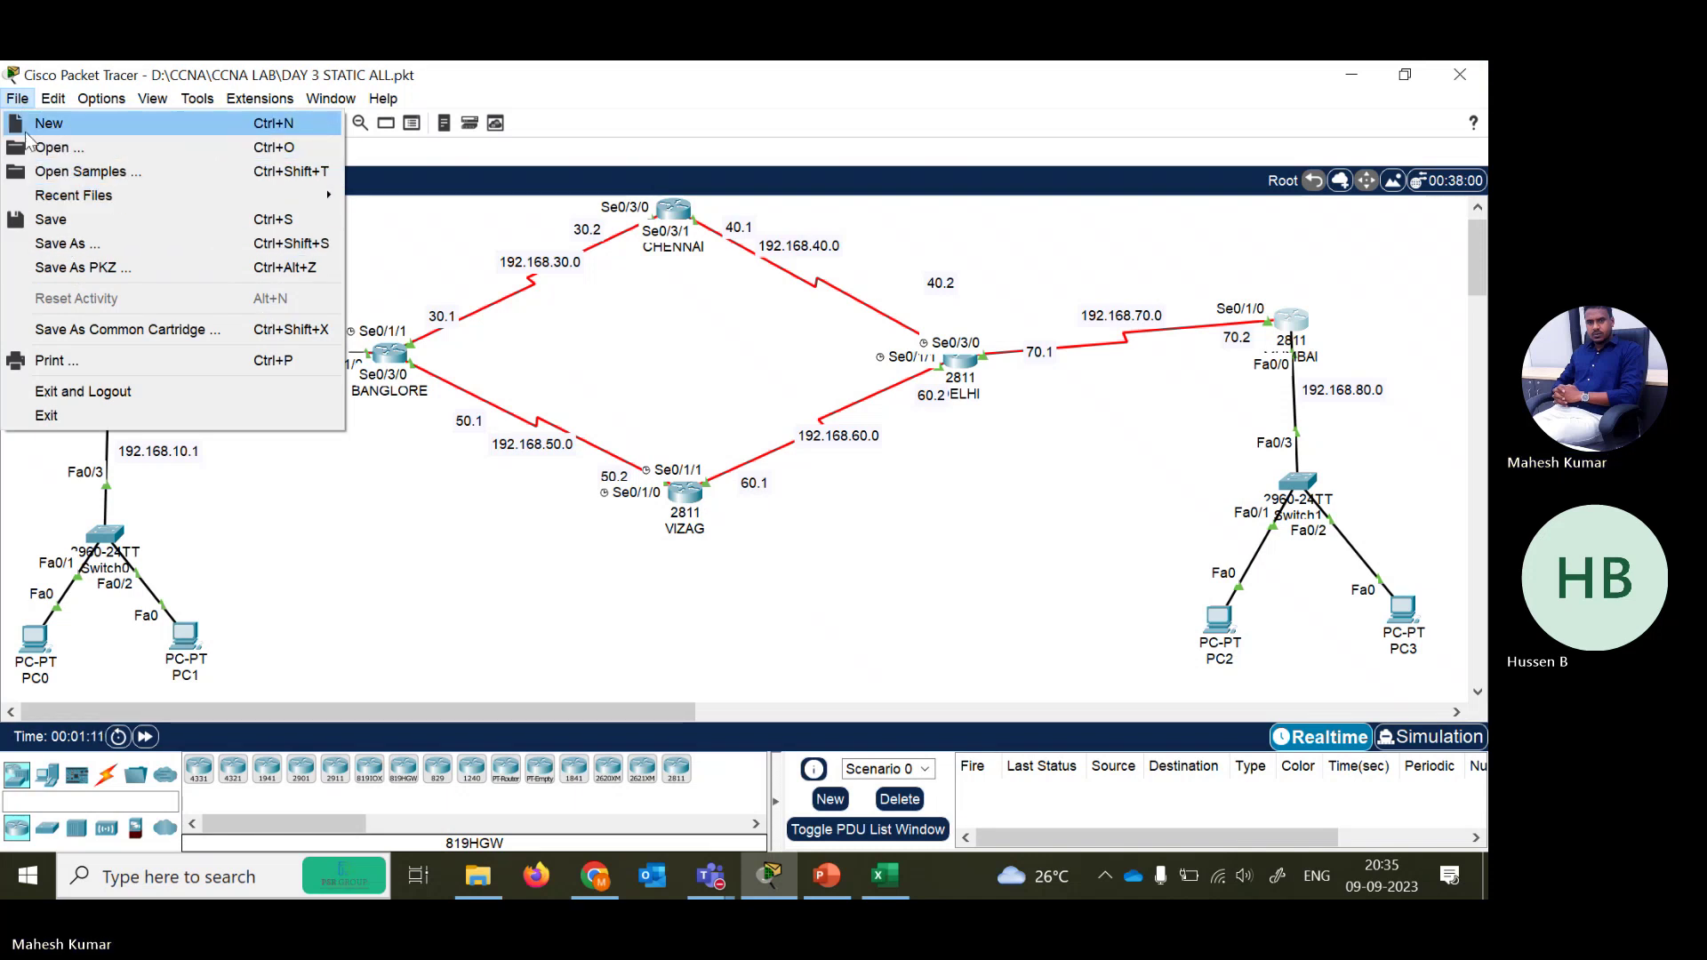
key(Escape)
click(678, 498)
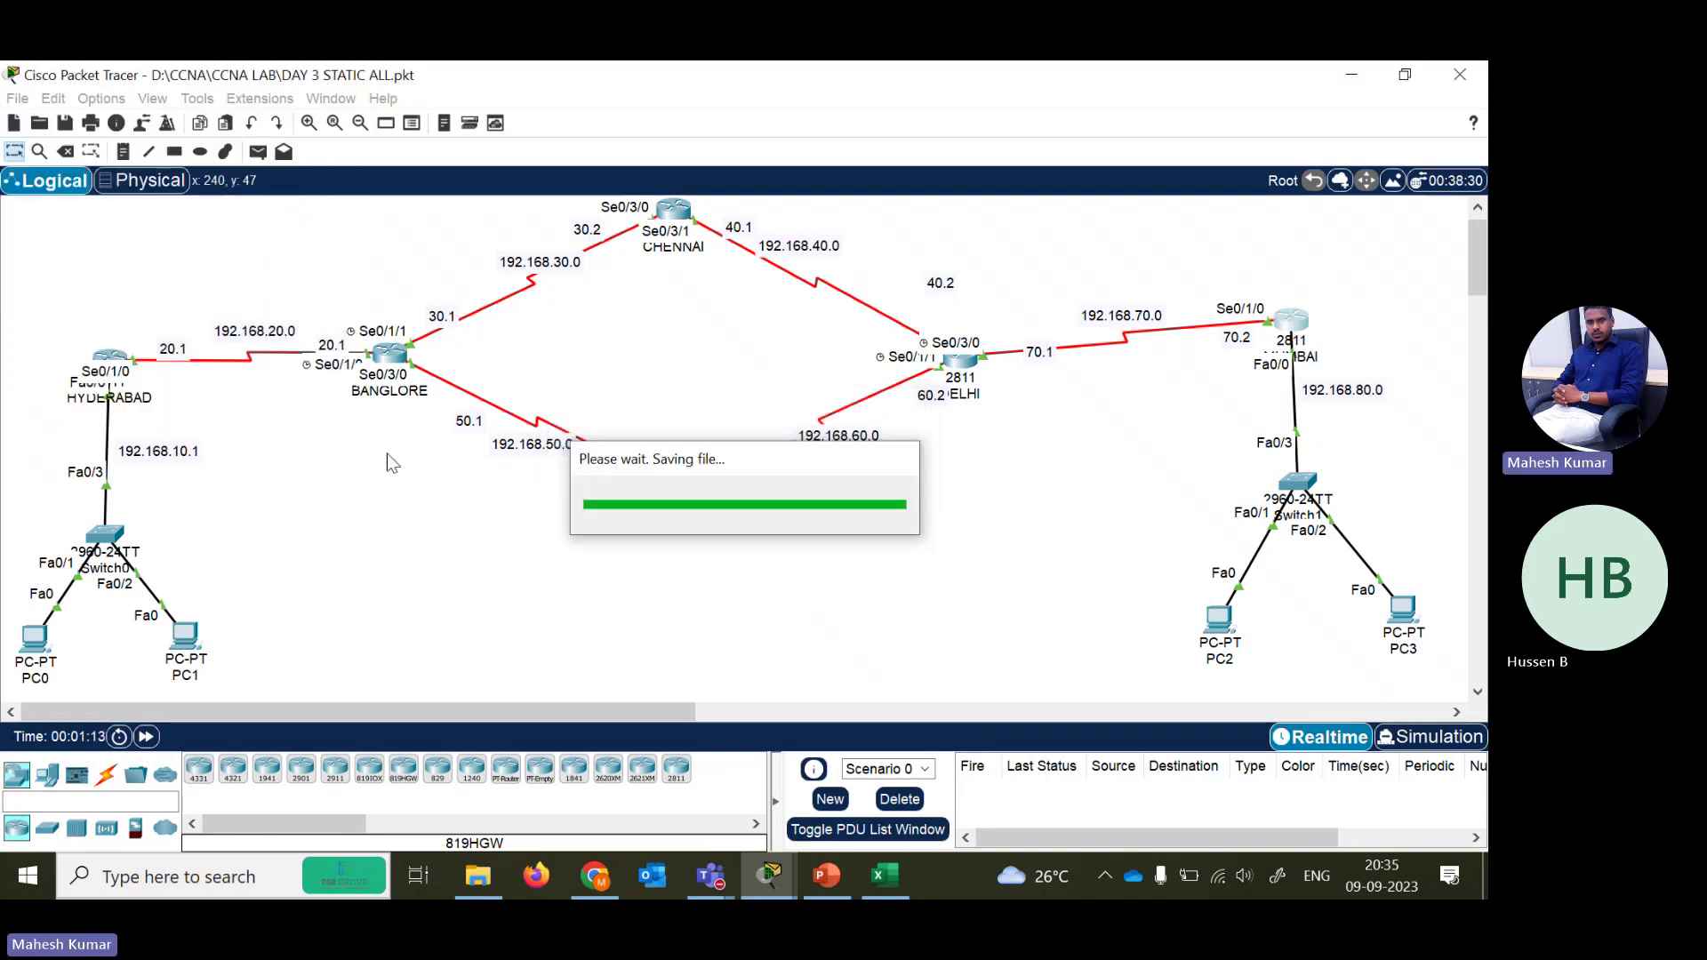
click(678, 770)
click(243, 401)
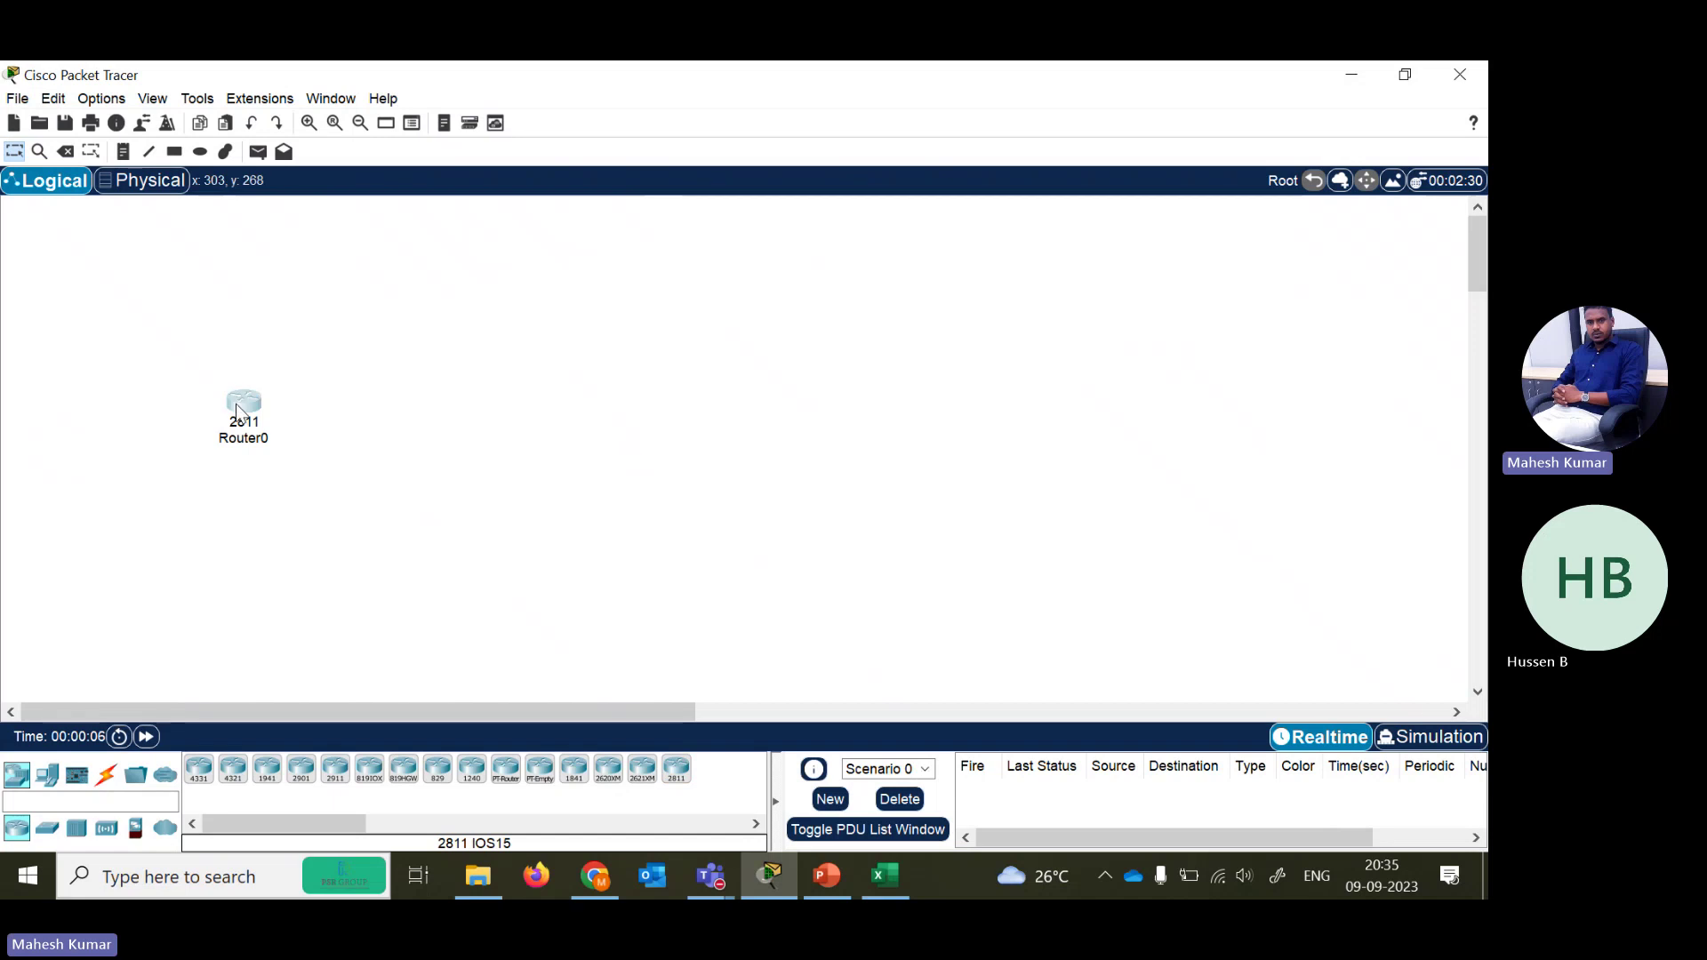
- Open Router0's physical device view, enlarge it, and power the router off
click(238, 411)
click(1252, 78)
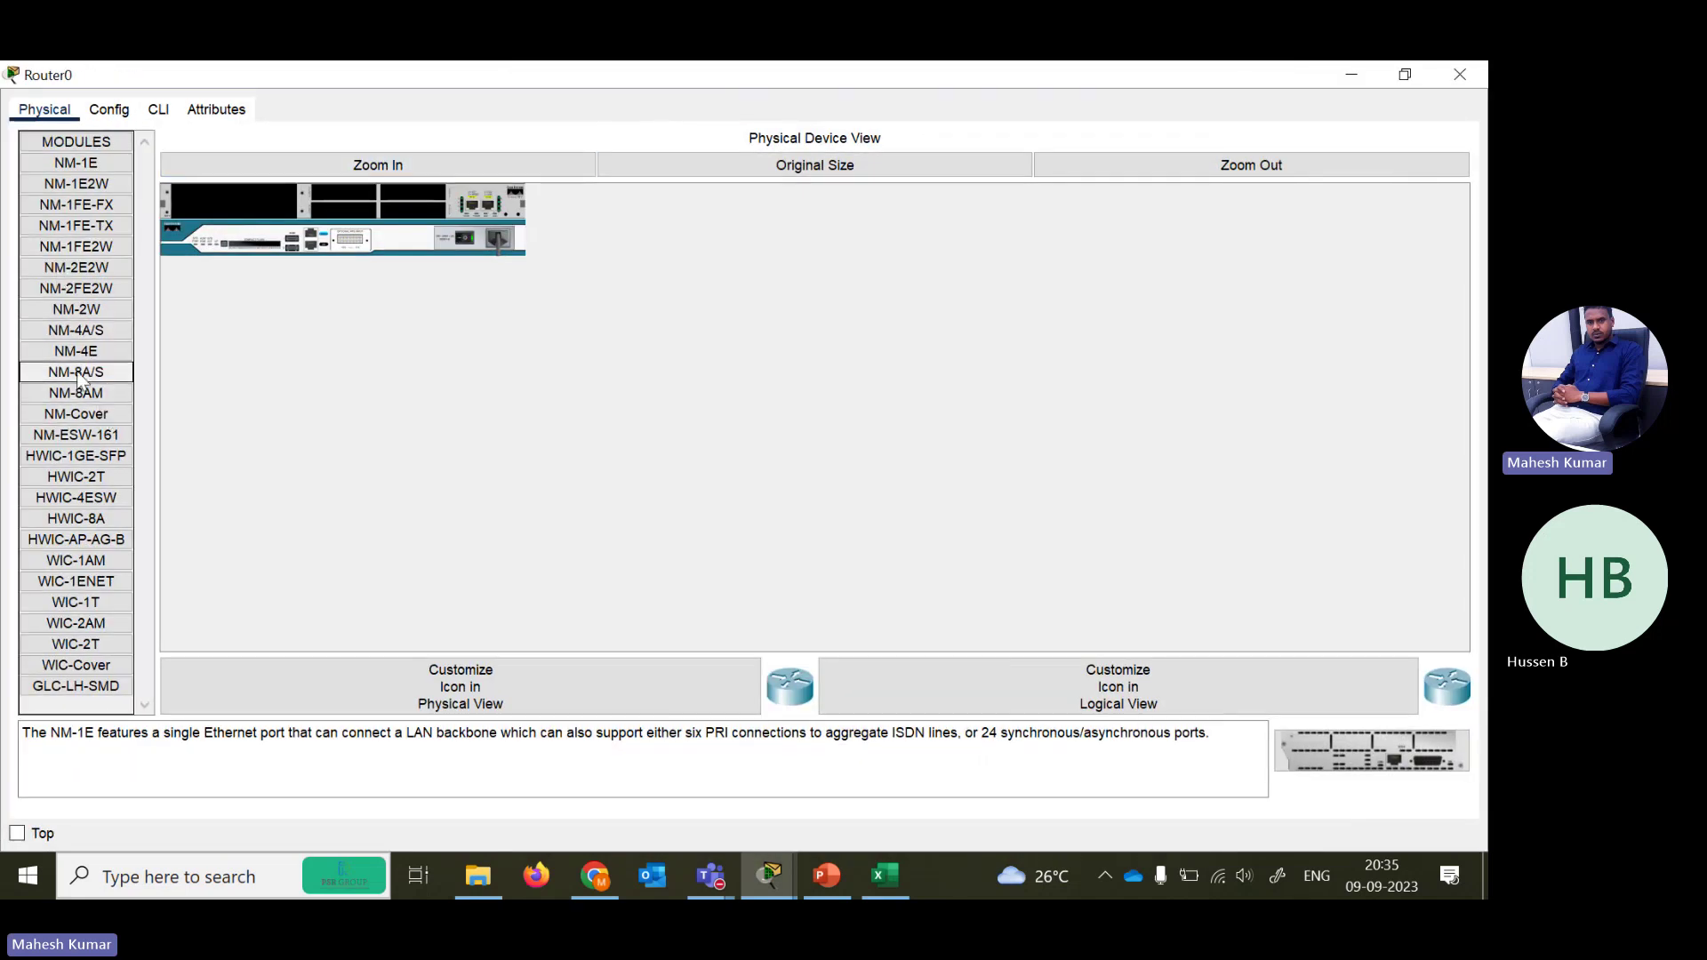
click(371, 164)
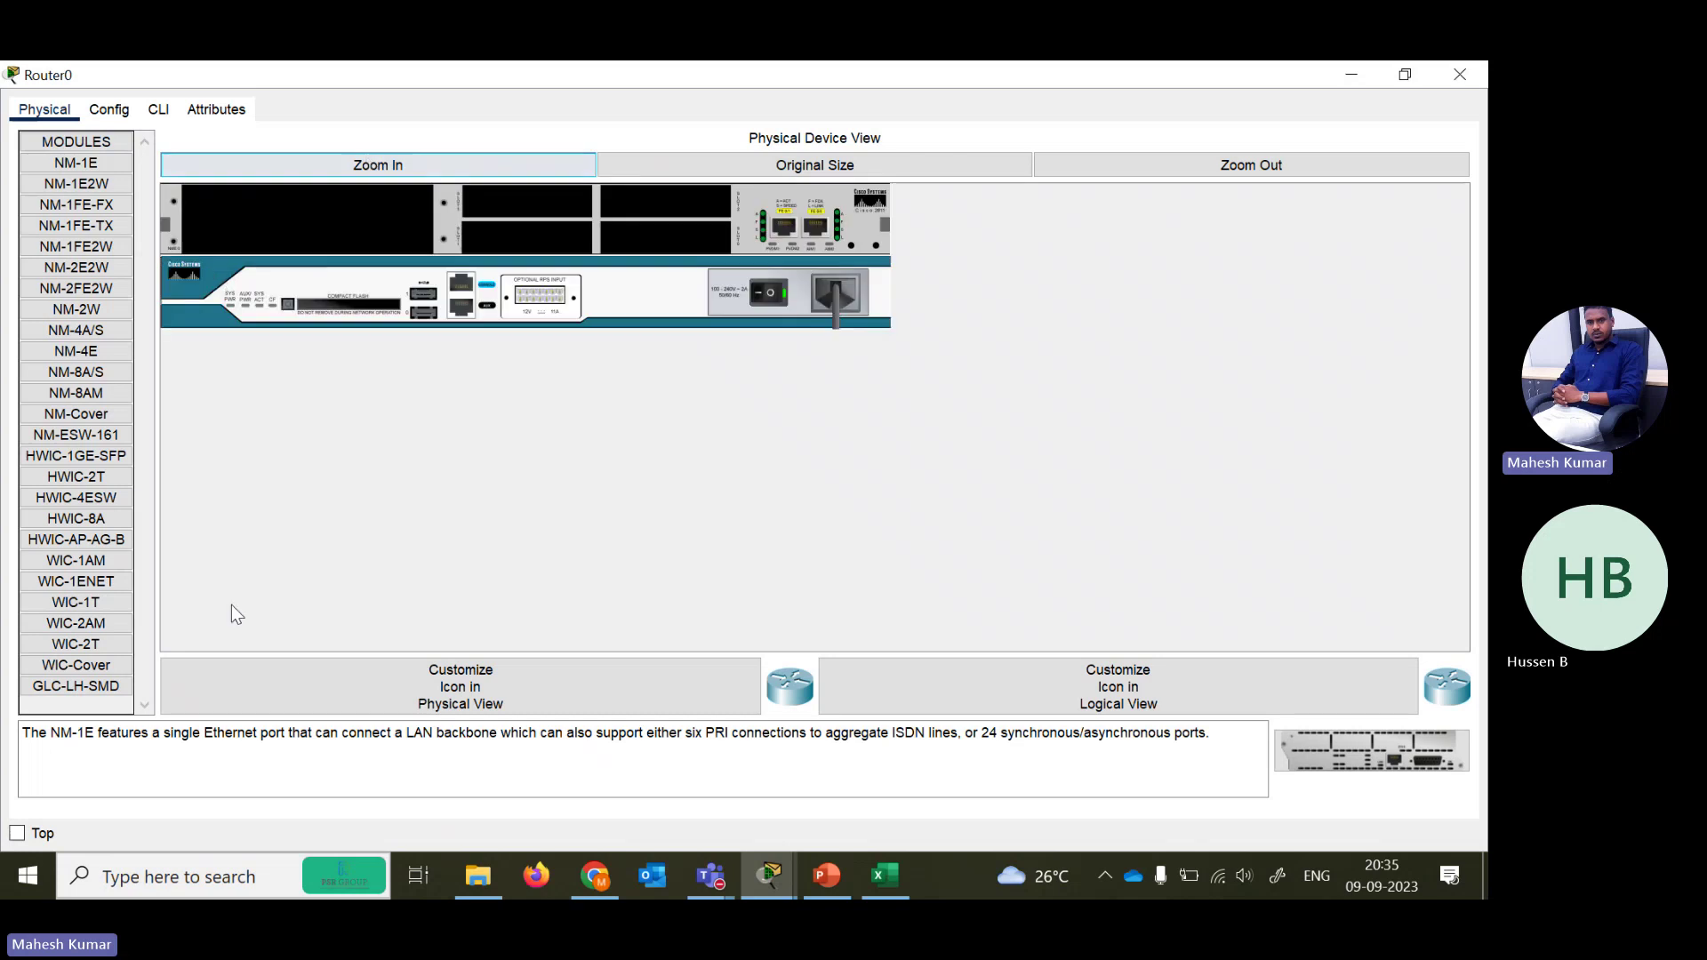
click(770, 295)
- Look through the HWIC module descriptions and install an NM-ESW-161 module in Router0's large empty slot
click(49, 478)
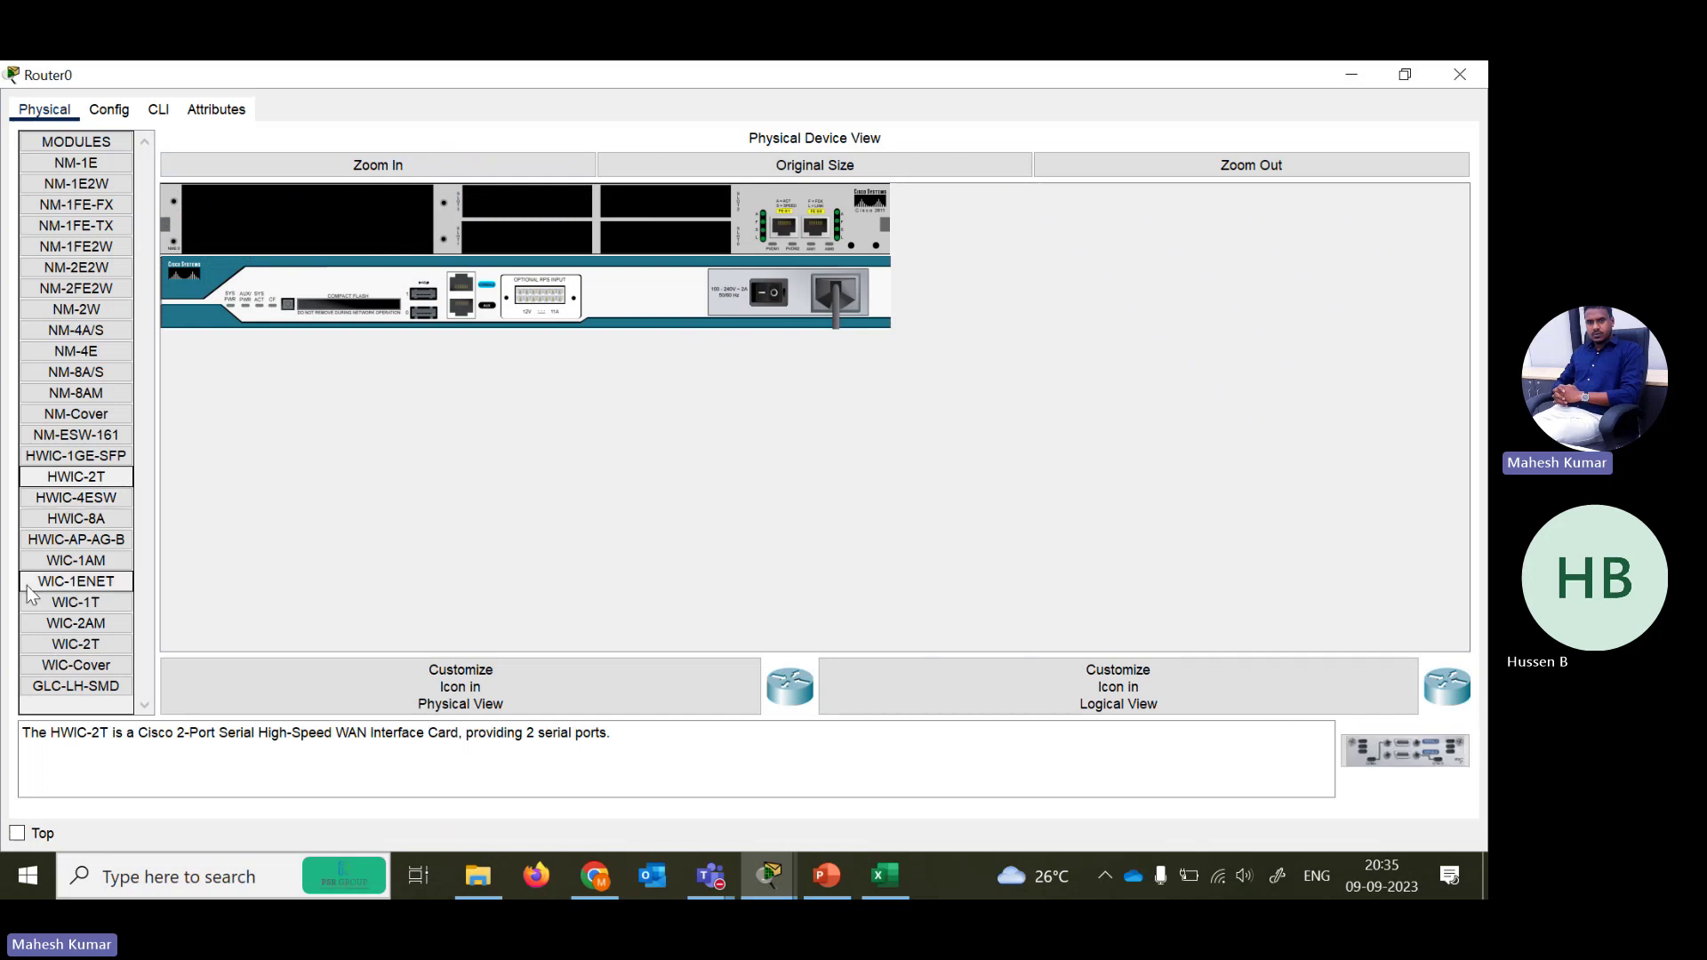
click(62, 500)
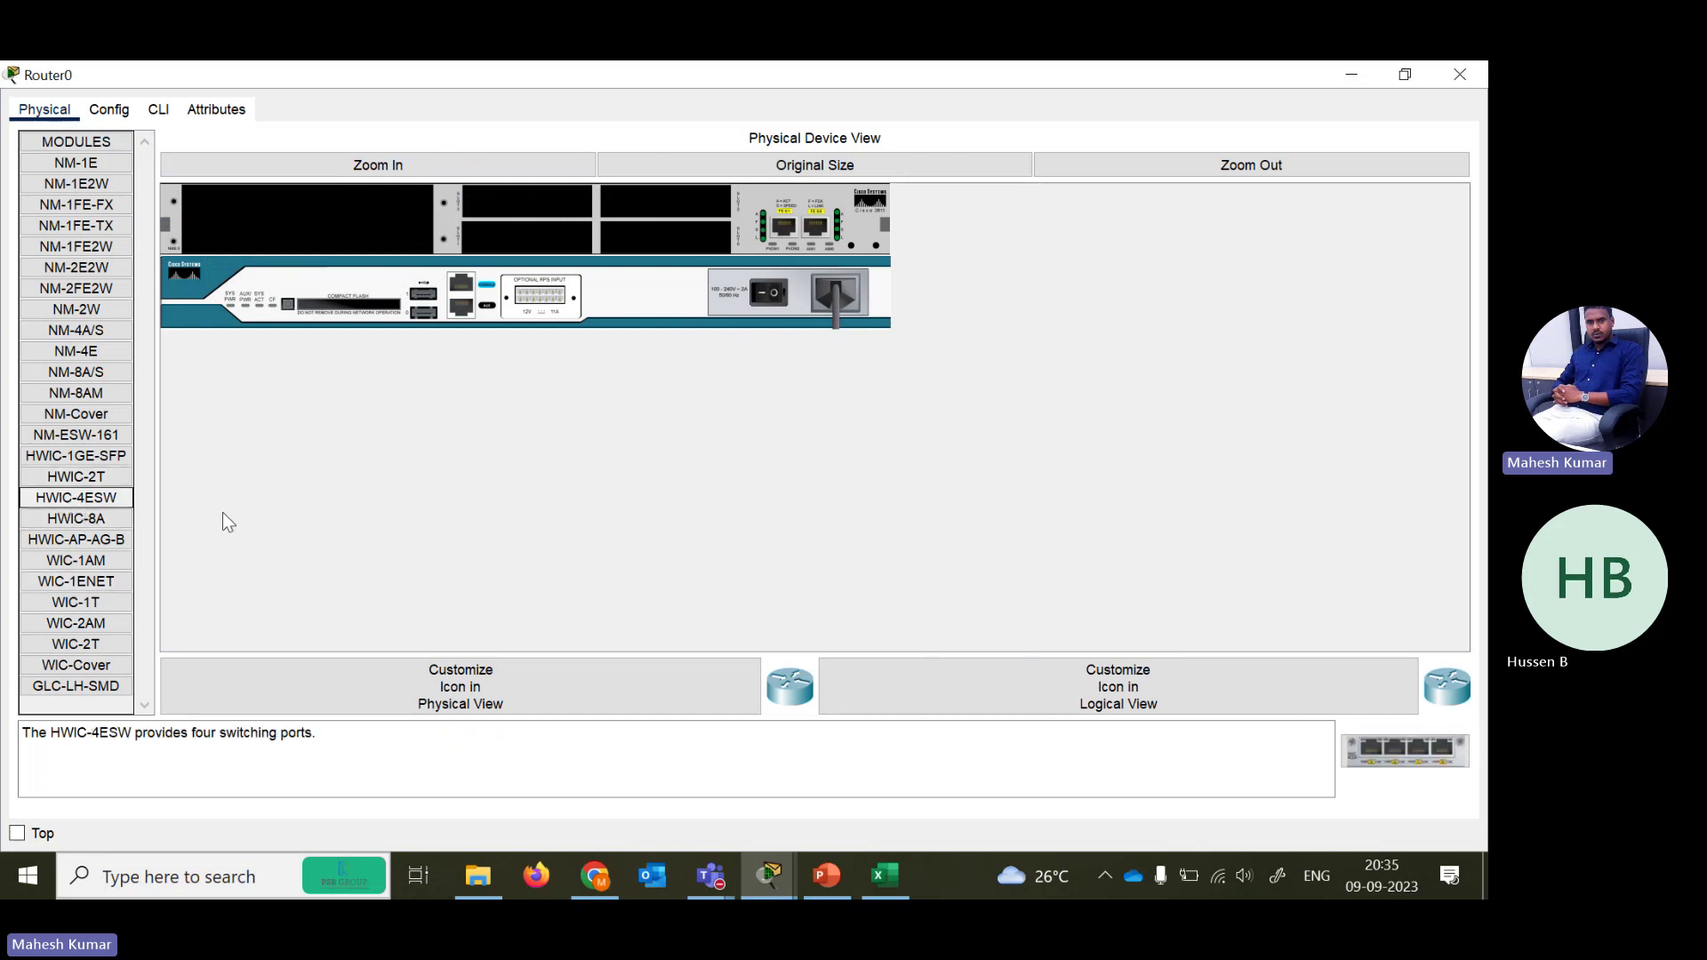
click(76, 525)
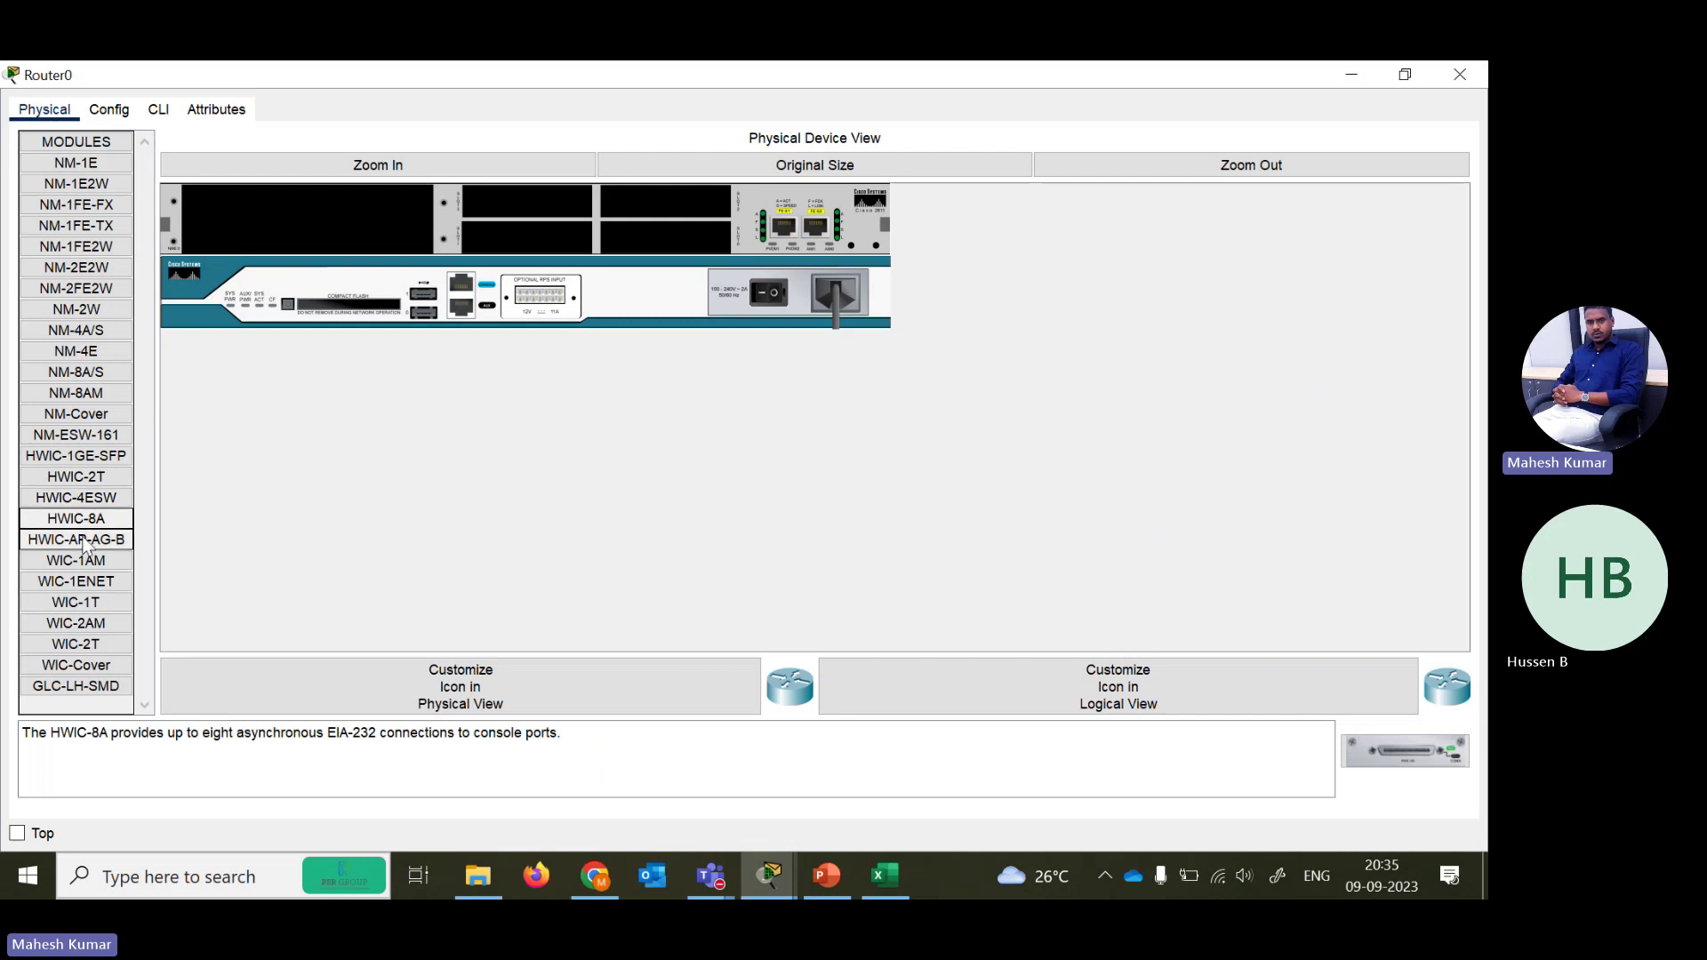
click(84, 544)
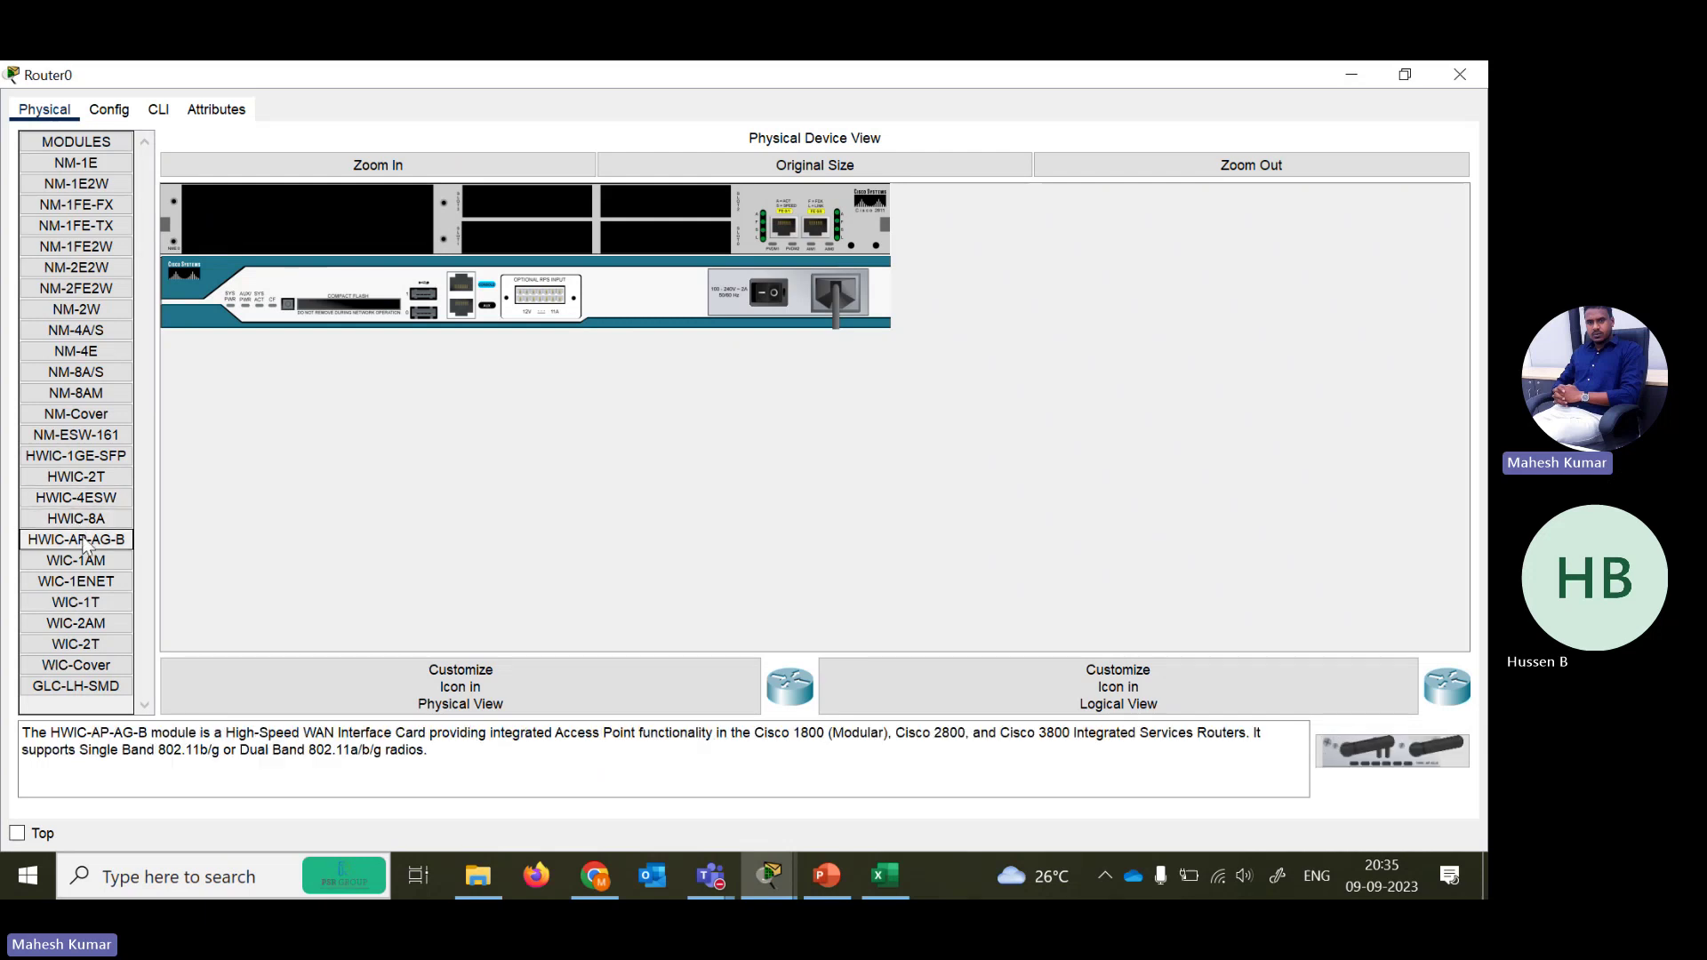
click(75, 435)
drag(1369, 749, 297, 244)
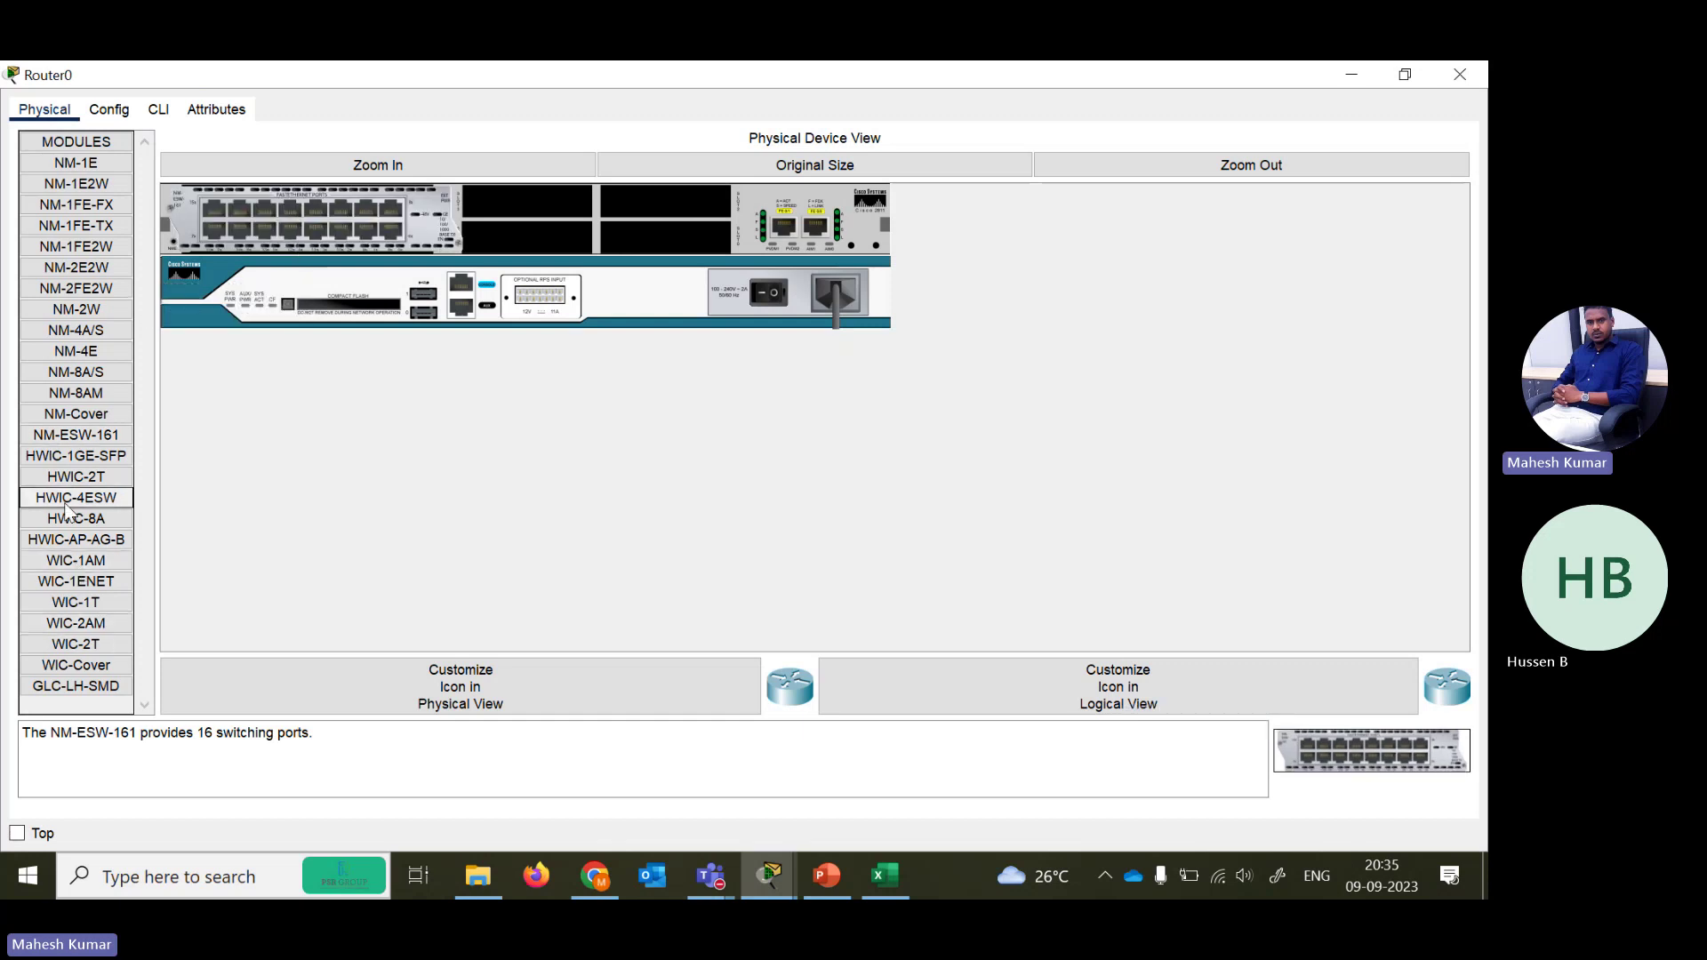
- Install HWIC-2T cards in Router0's two lower interface card slots, power the router back on, and close its window
click(75, 477)
drag(1409, 746, 564, 242)
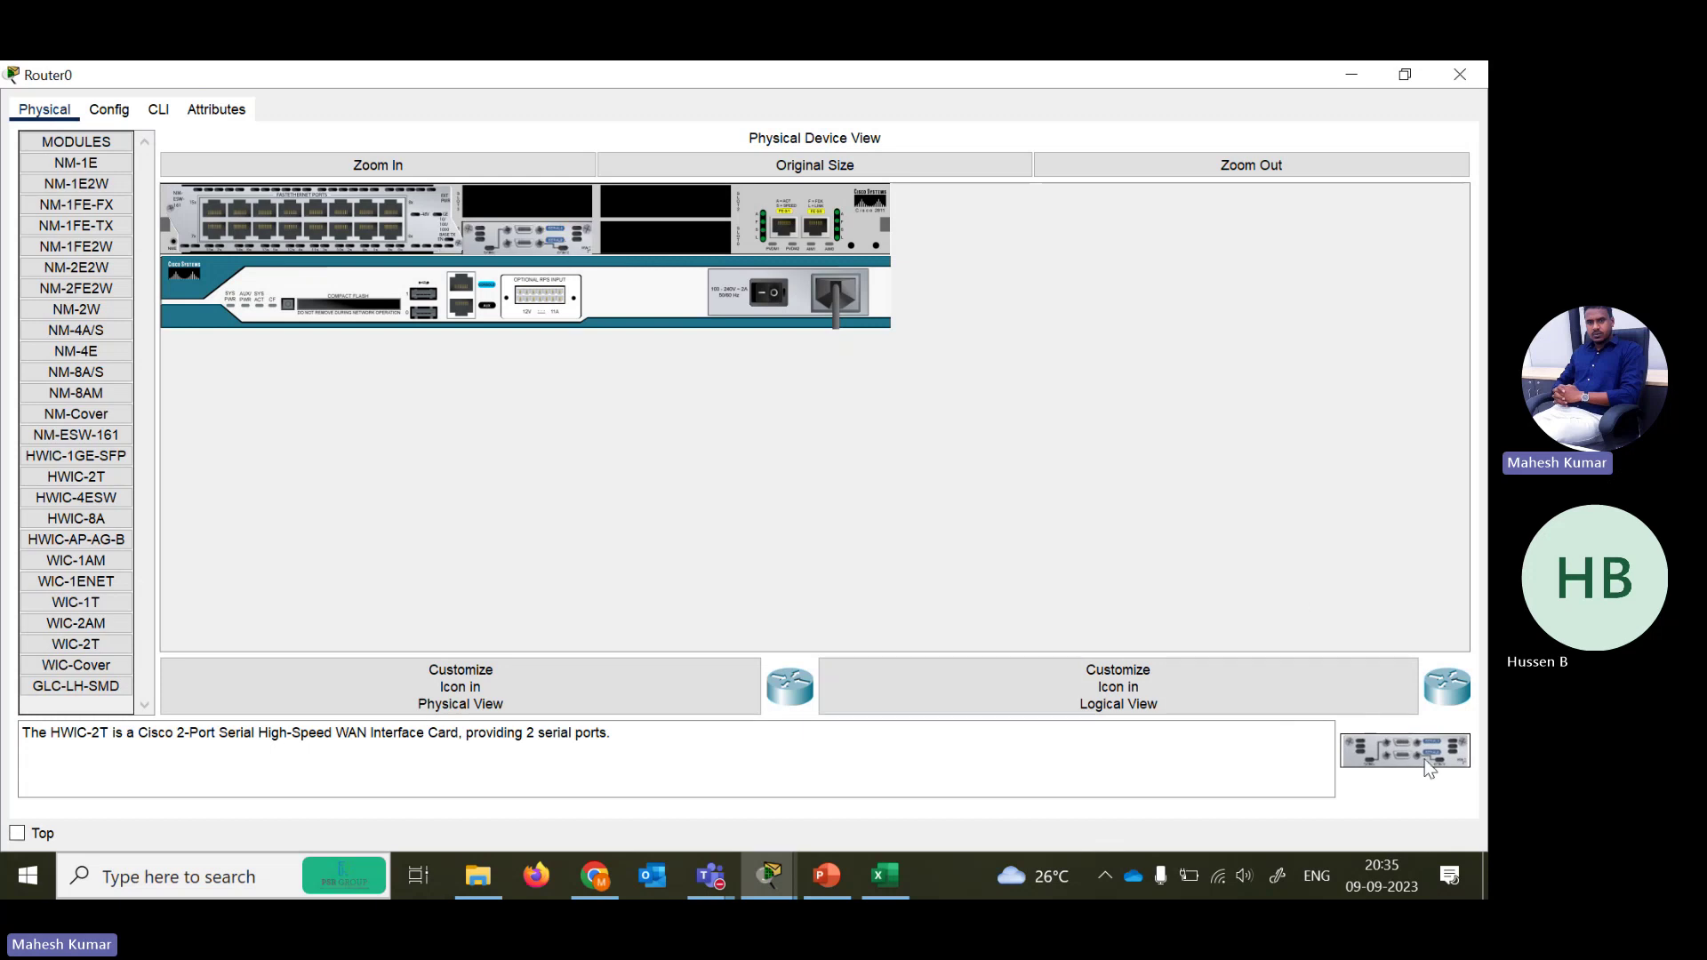
drag(1429, 769, 655, 252)
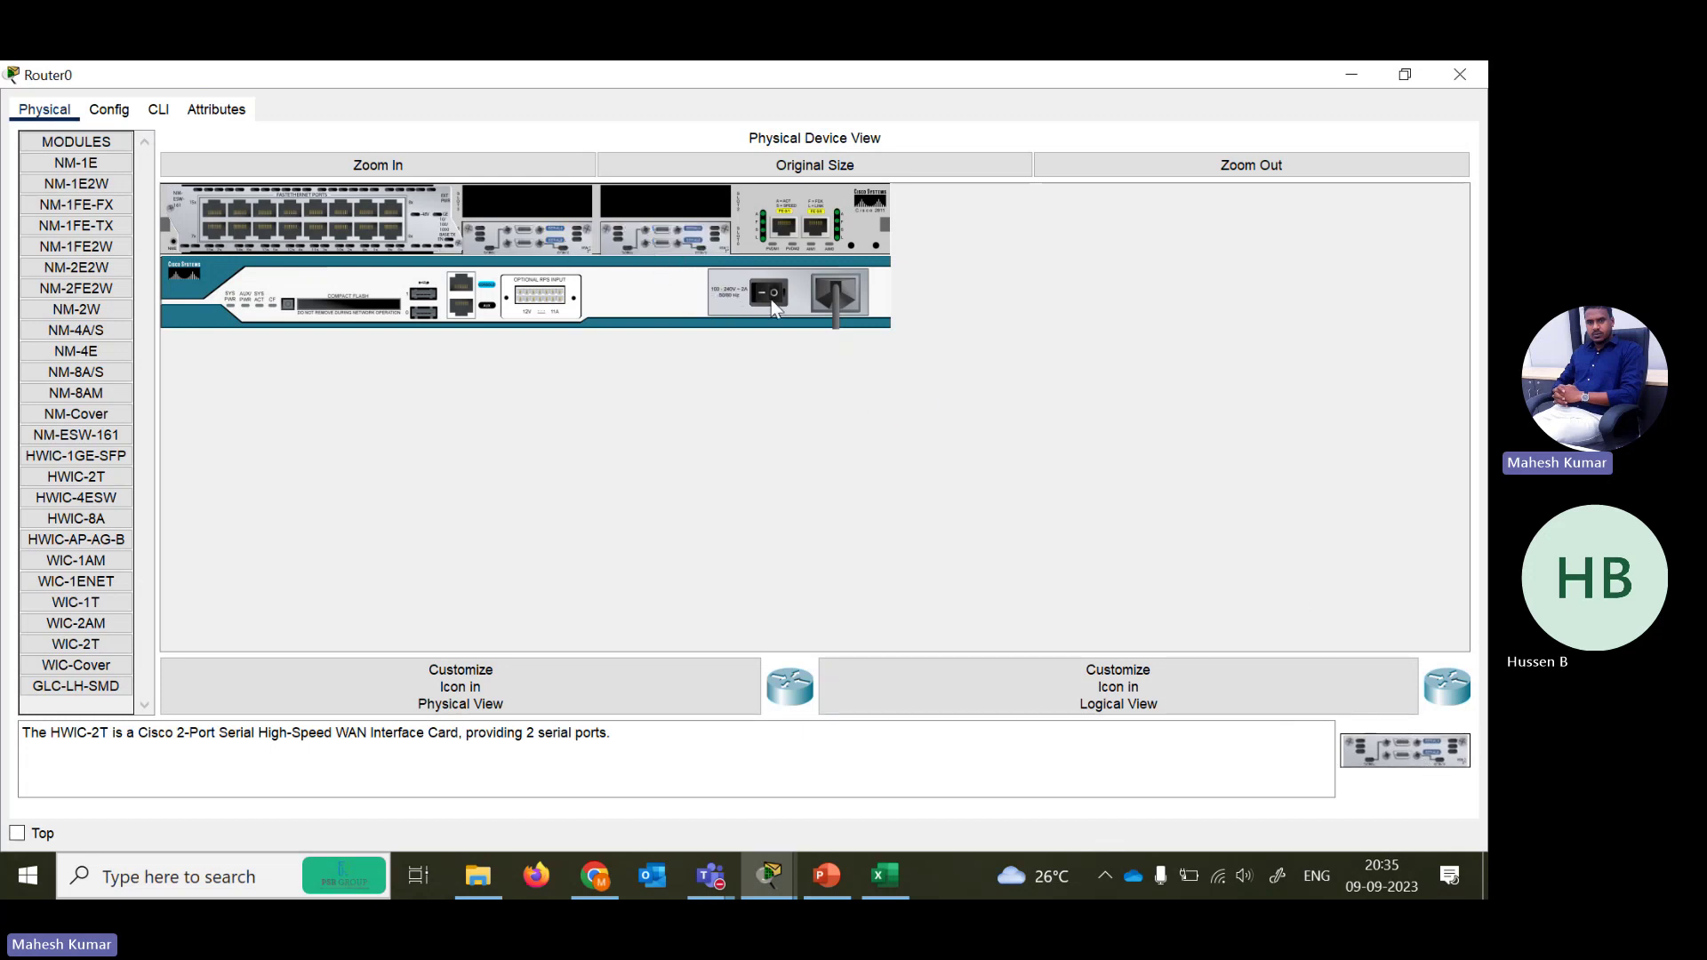
click(771, 301)
click(1460, 74)
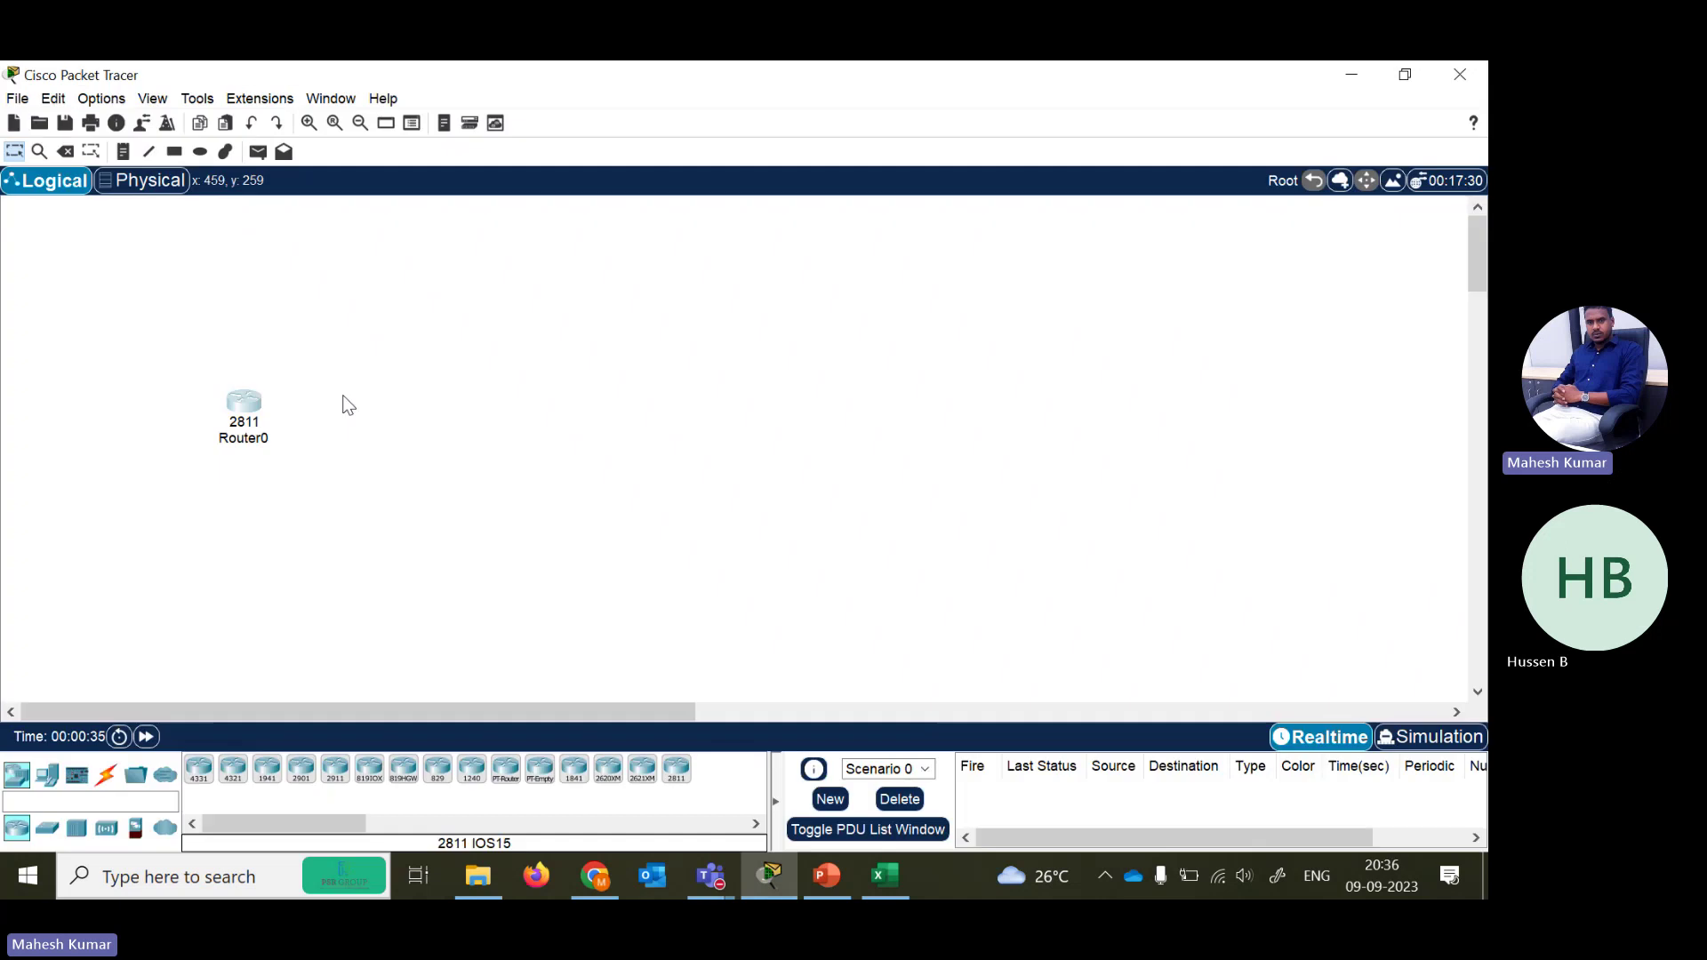
- Duplicate Router0 into three more 2811 routers, arranging all four in a diamond layout
drag(260, 429, 1086, 416)
drag(255, 444, 695, 492)
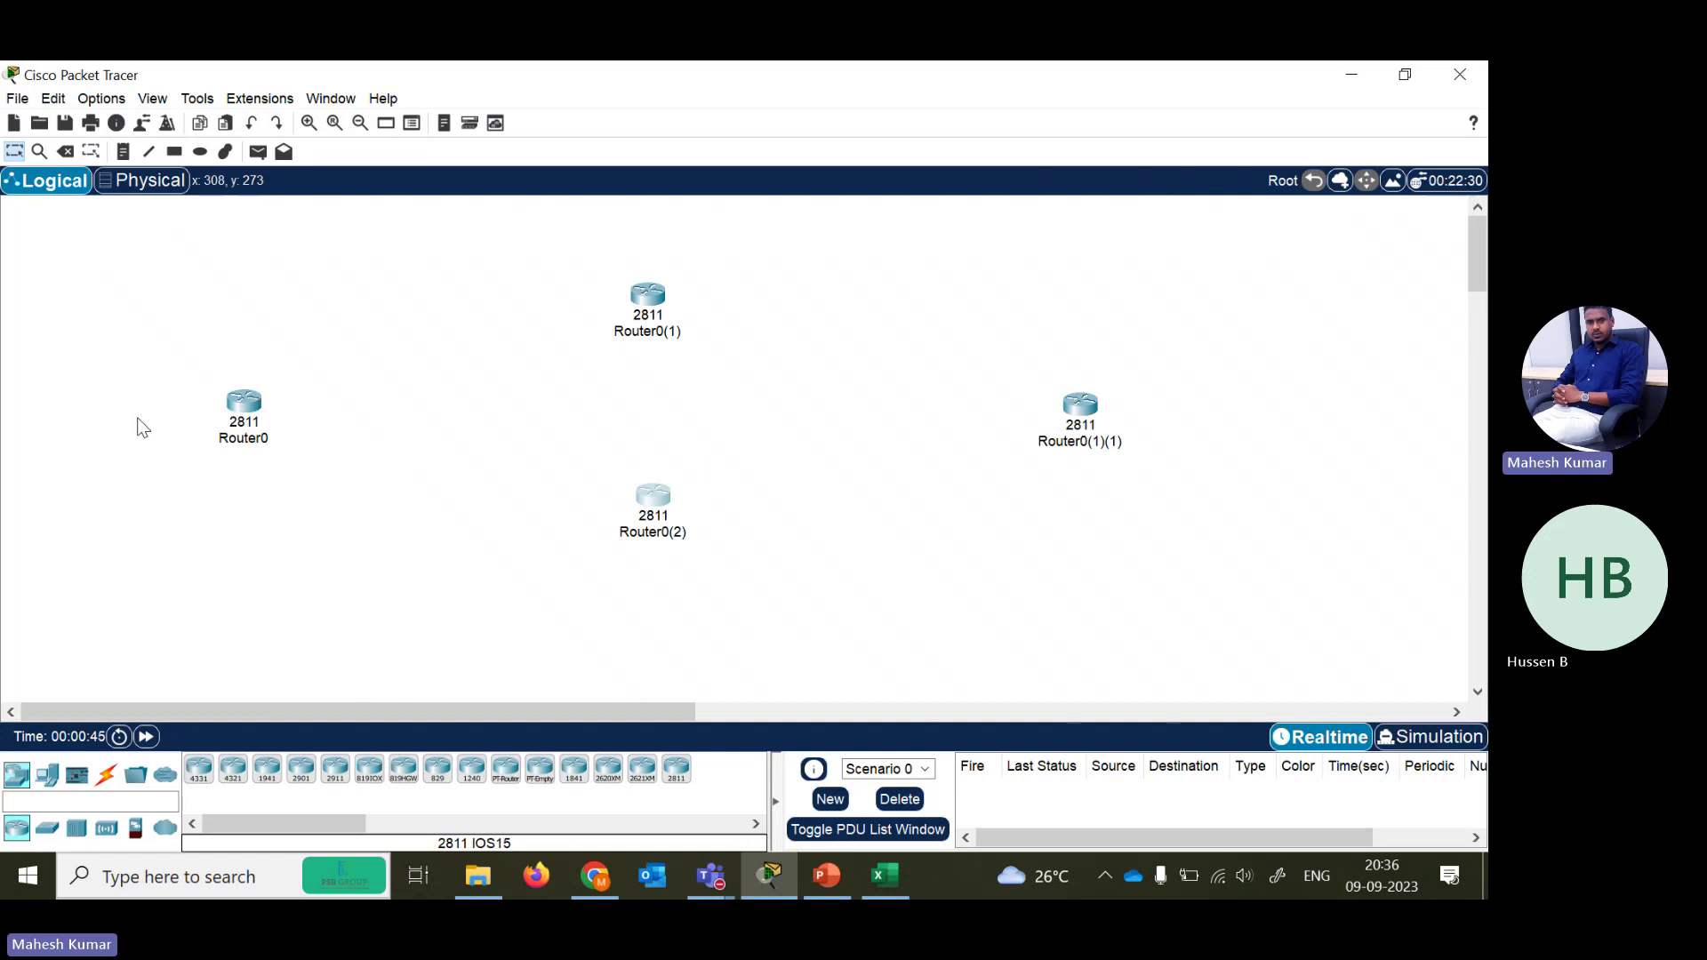
- Duplicate the two outer 2811 routers to the far left and far right, and spread the original four into a wider diamond
drag(252, 423, 119, 440)
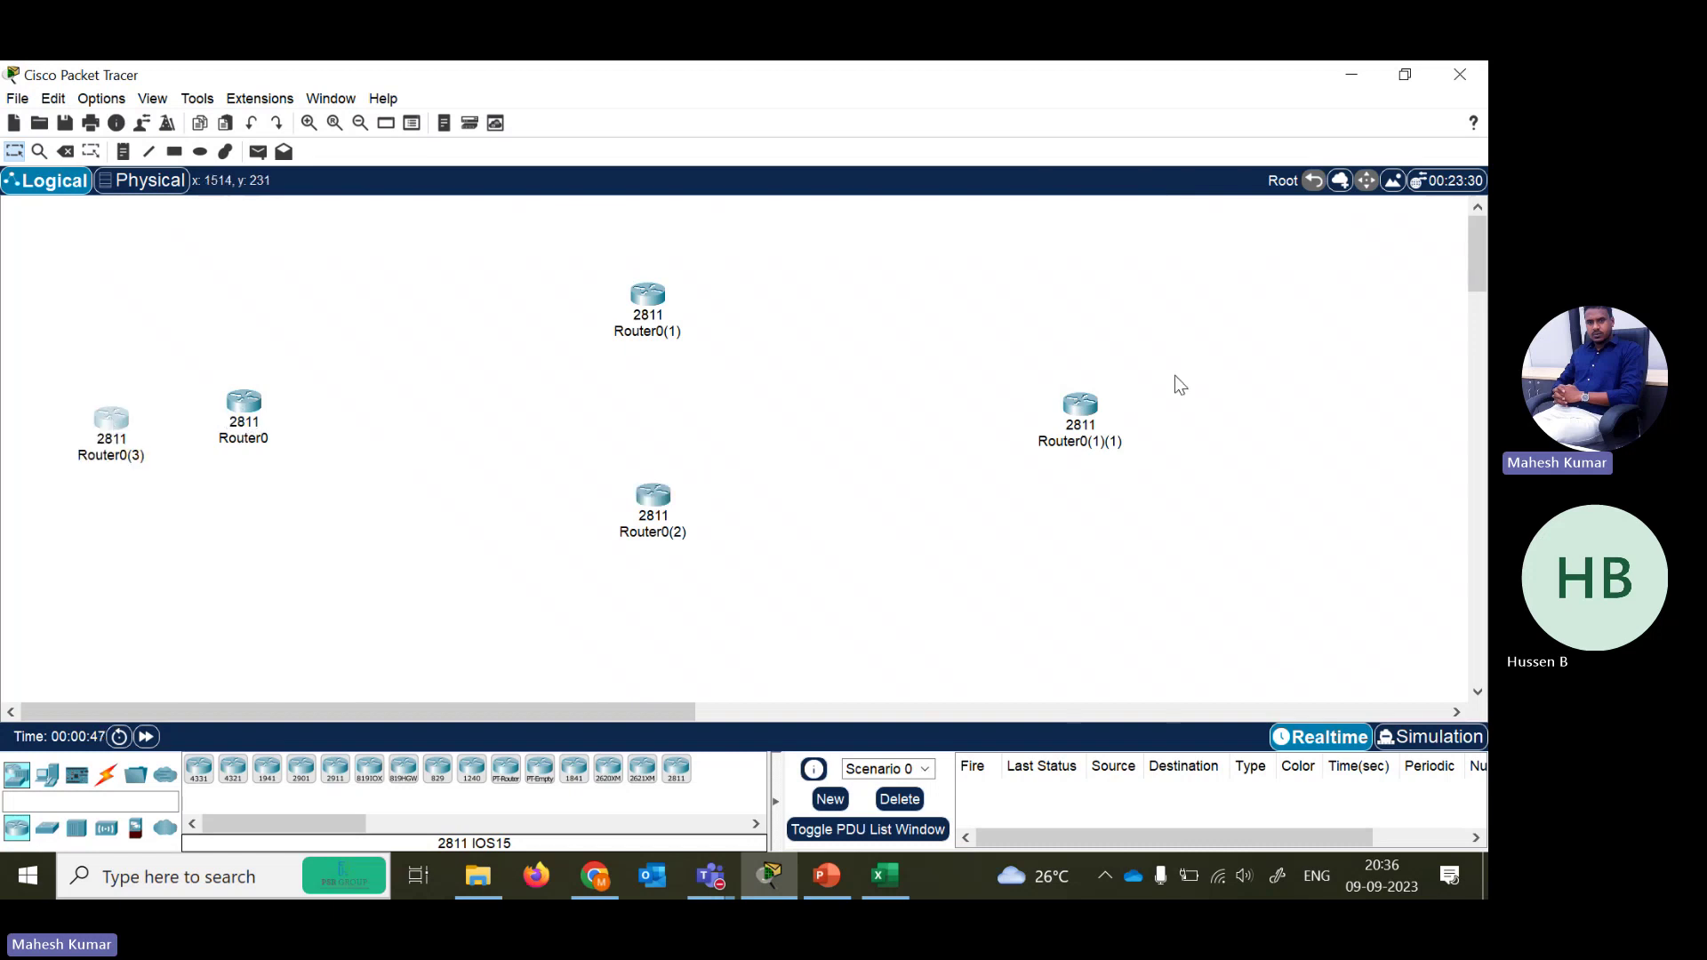
drag(1079, 415, 1282, 402)
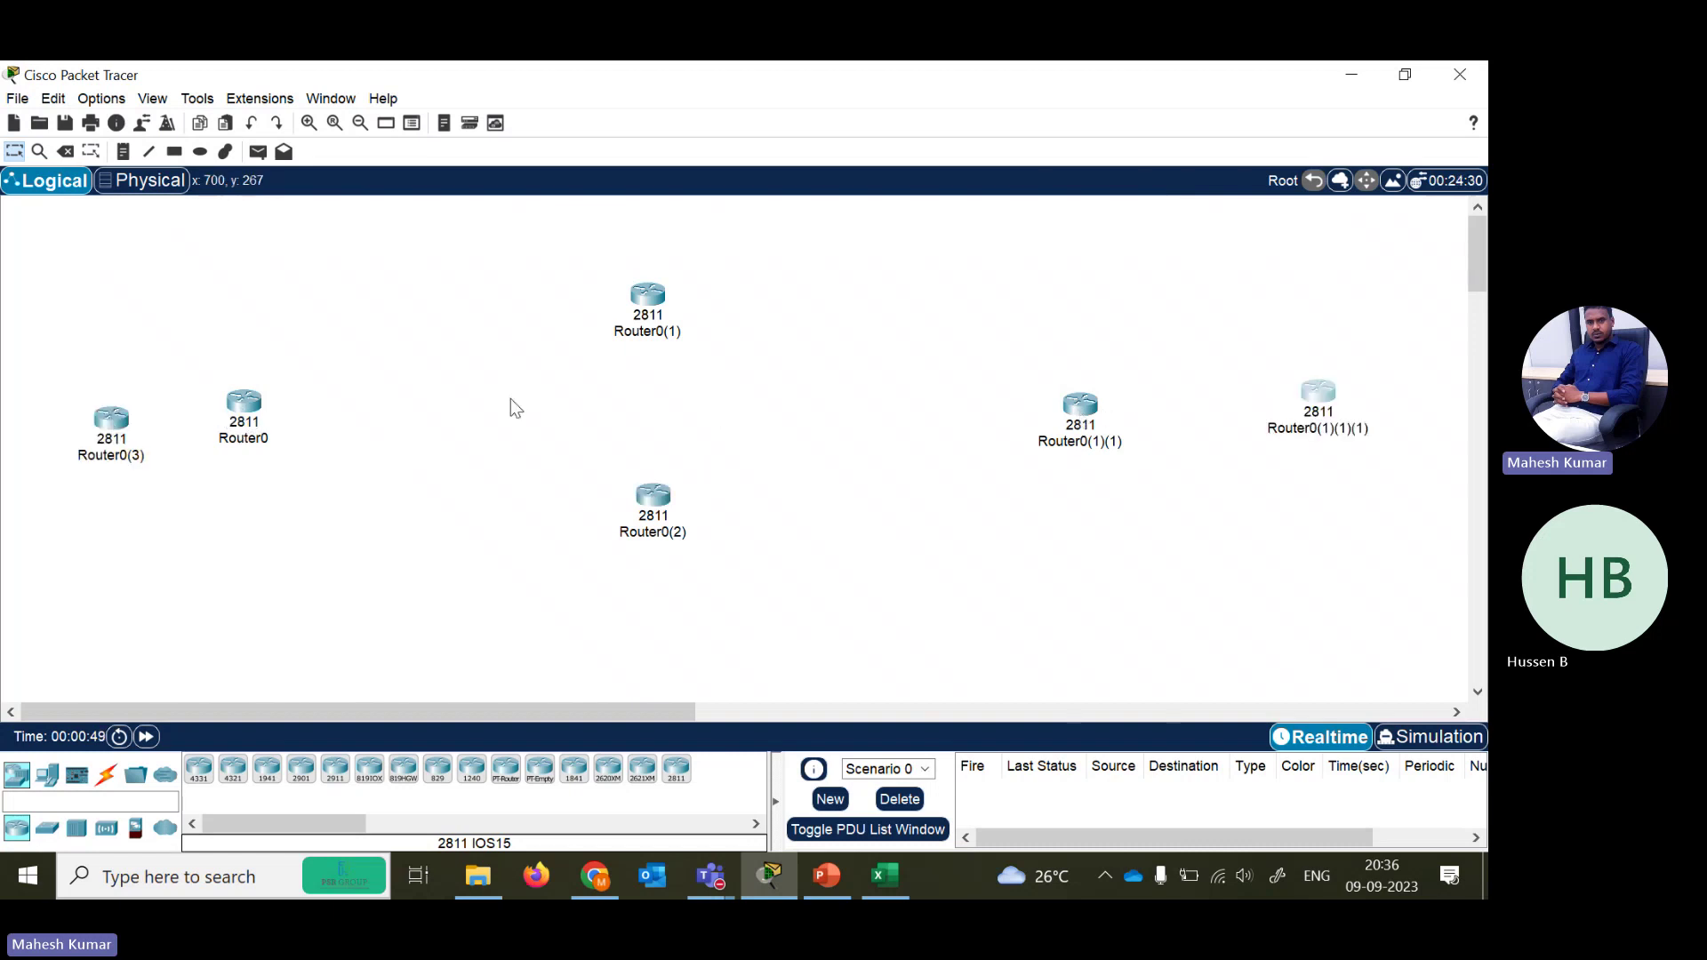
drag(243, 402, 388, 405)
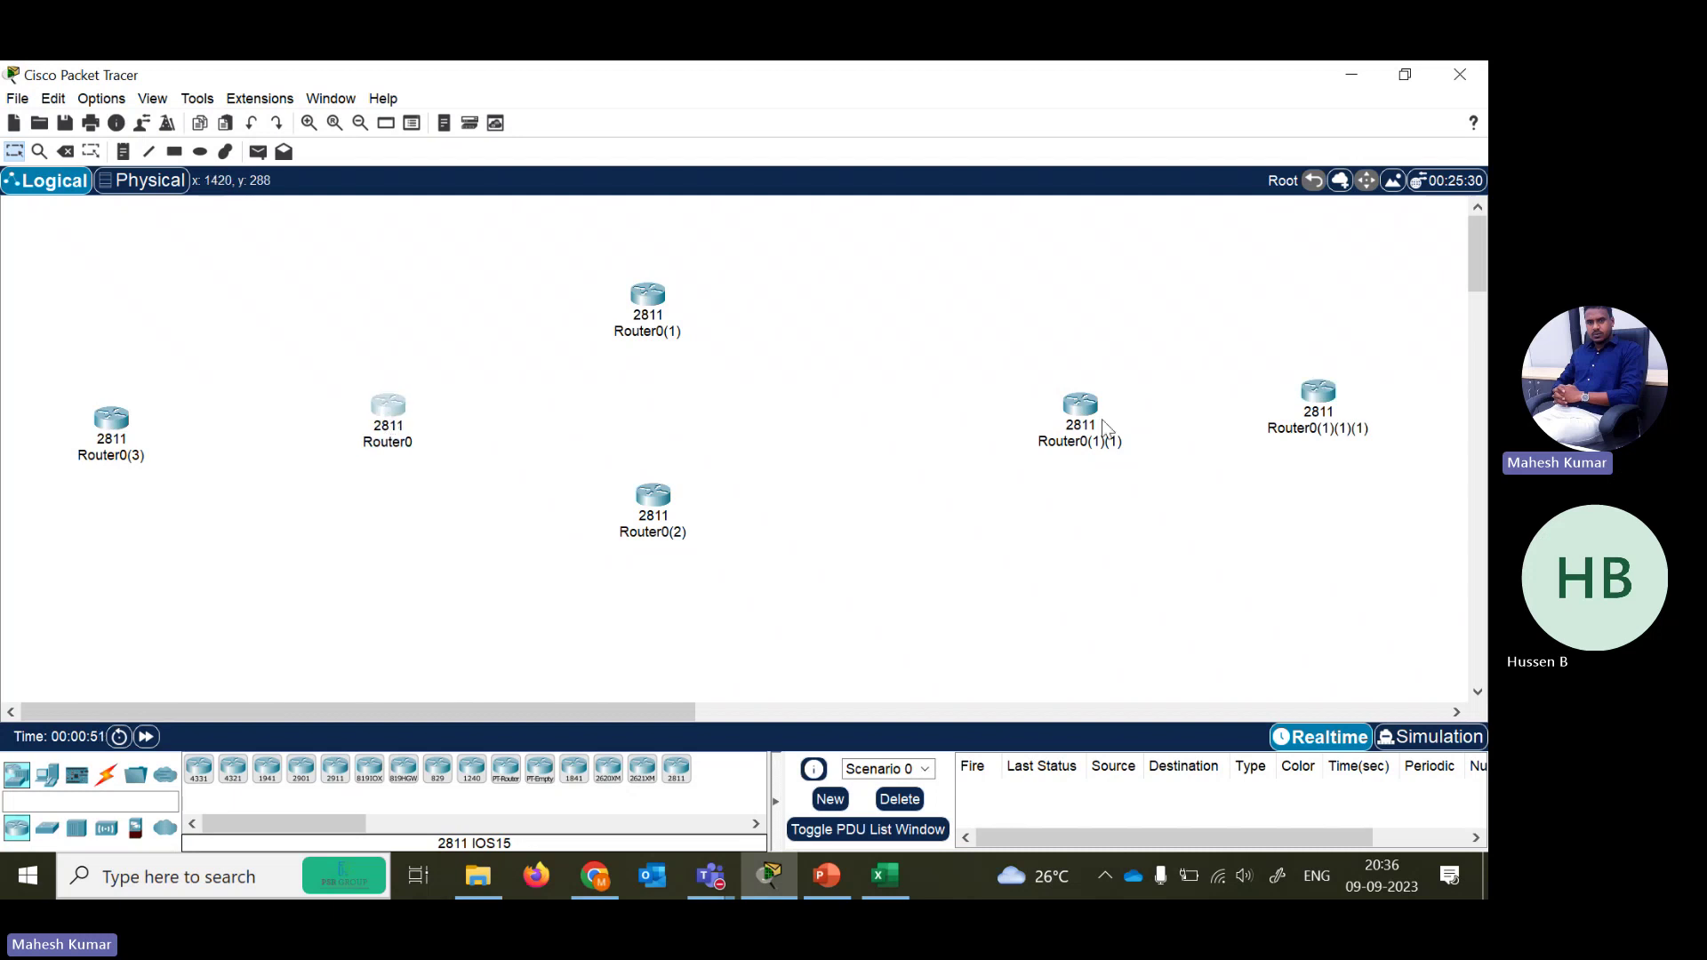
drag(1098, 416, 1006, 398)
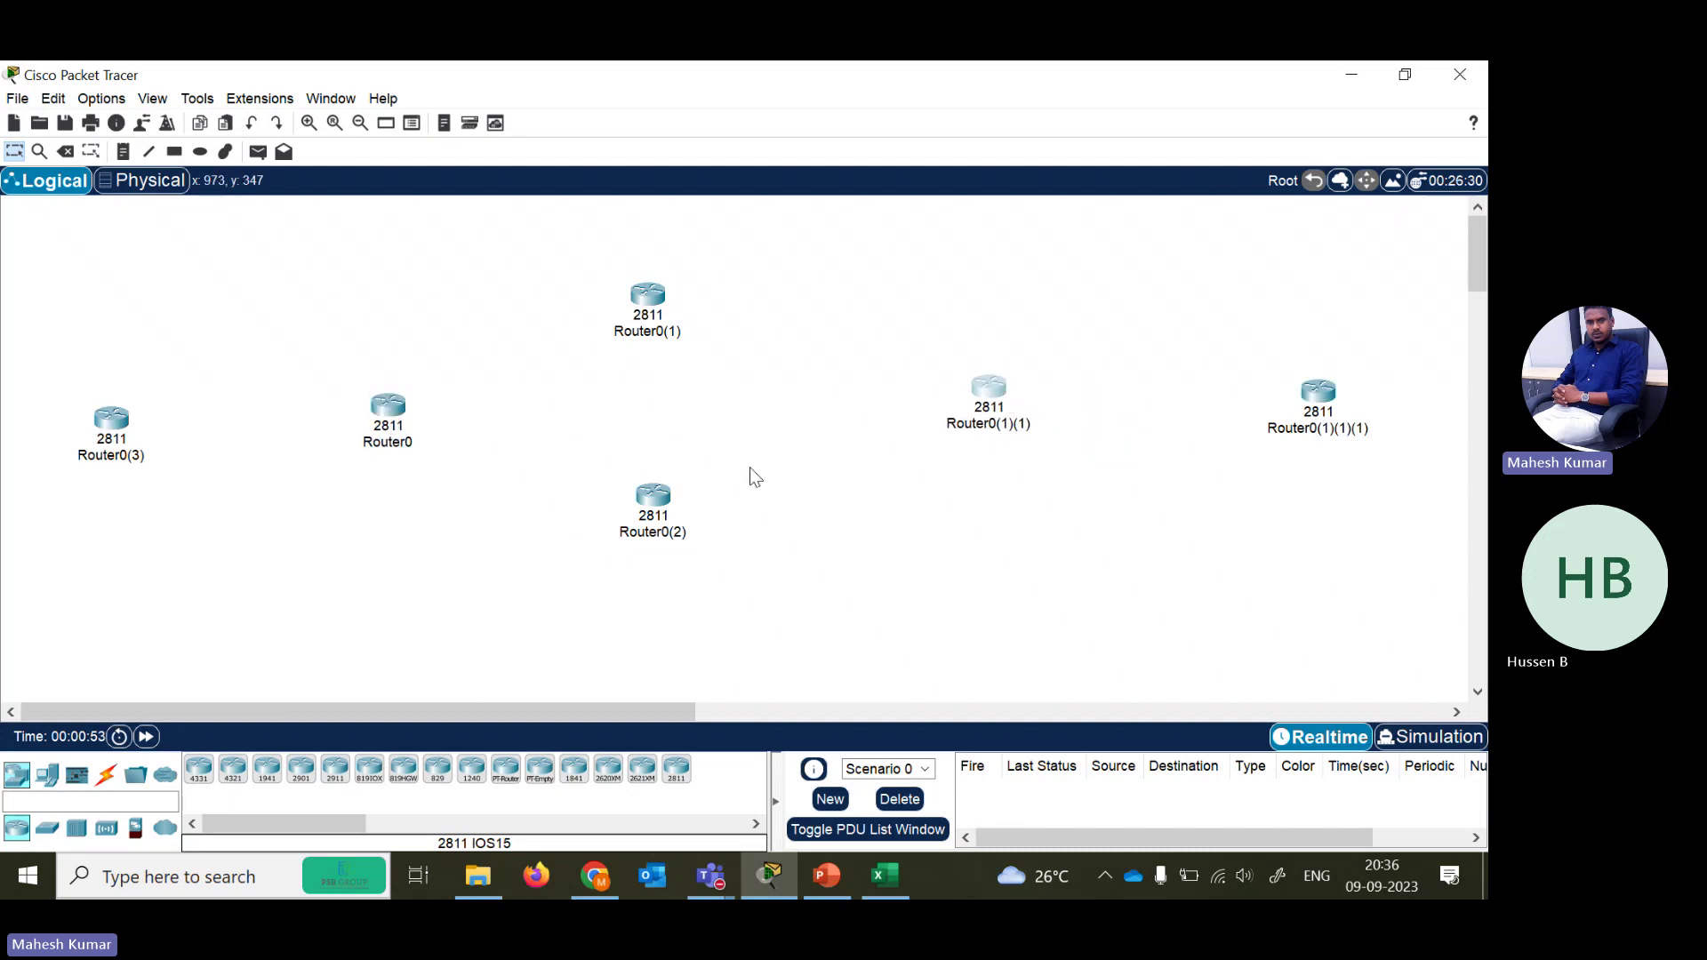
drag(671, 500, 735, 519)
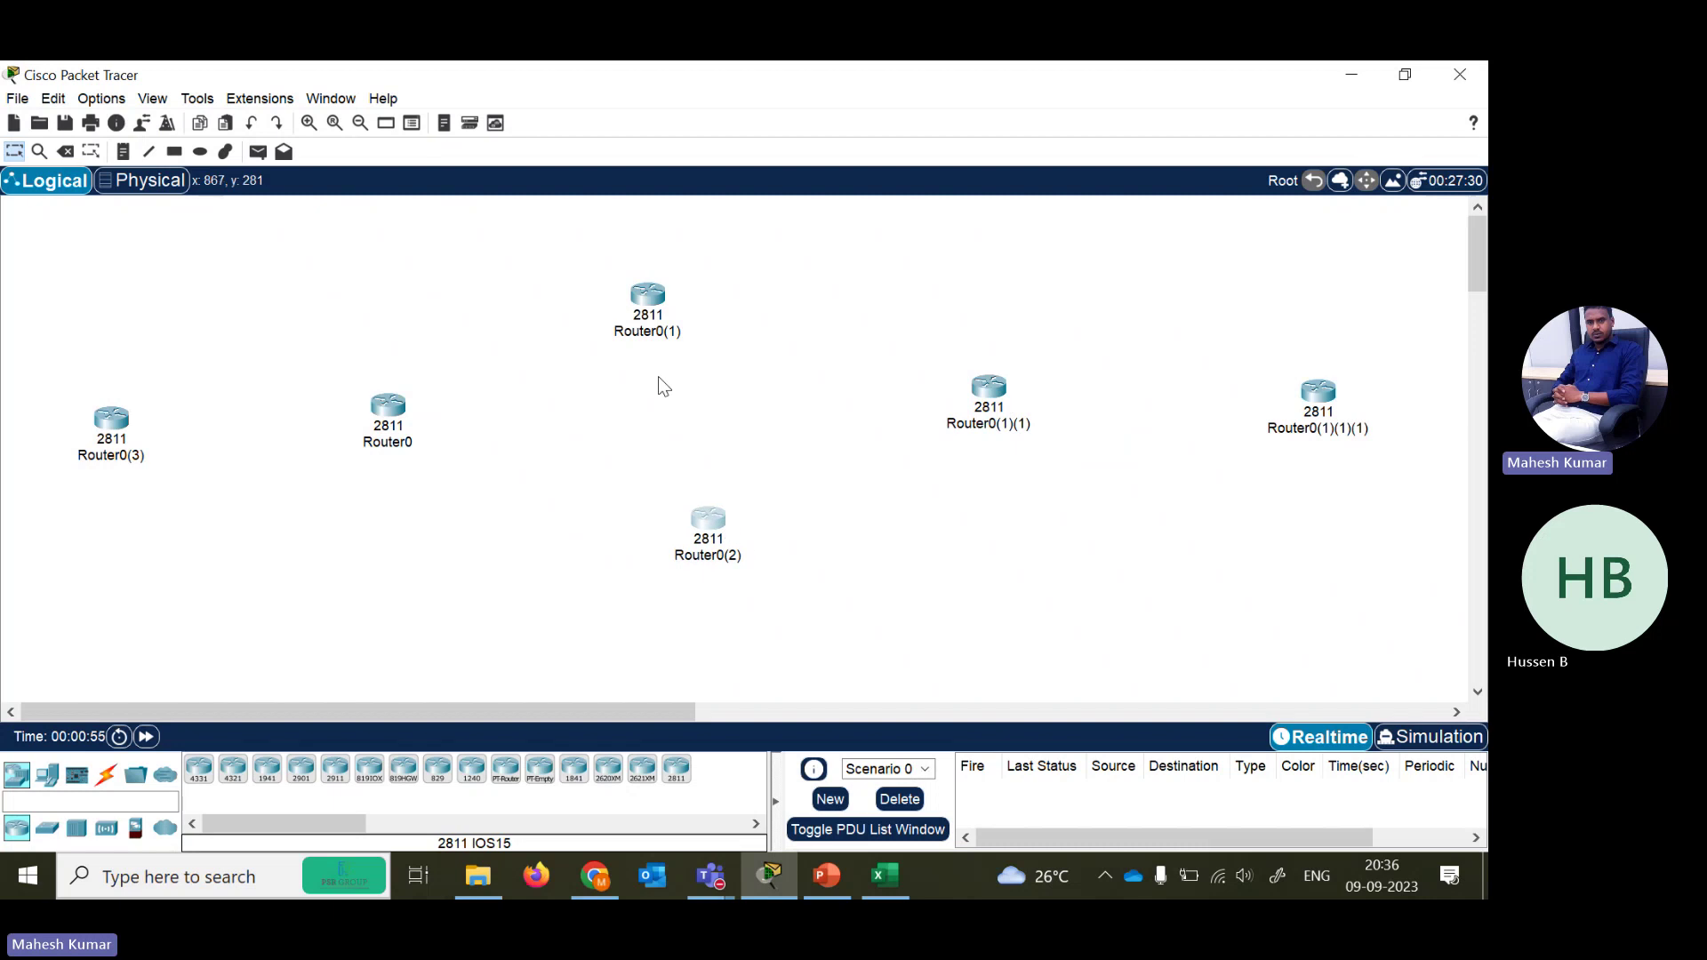
drag(640, 313, 682, 262)
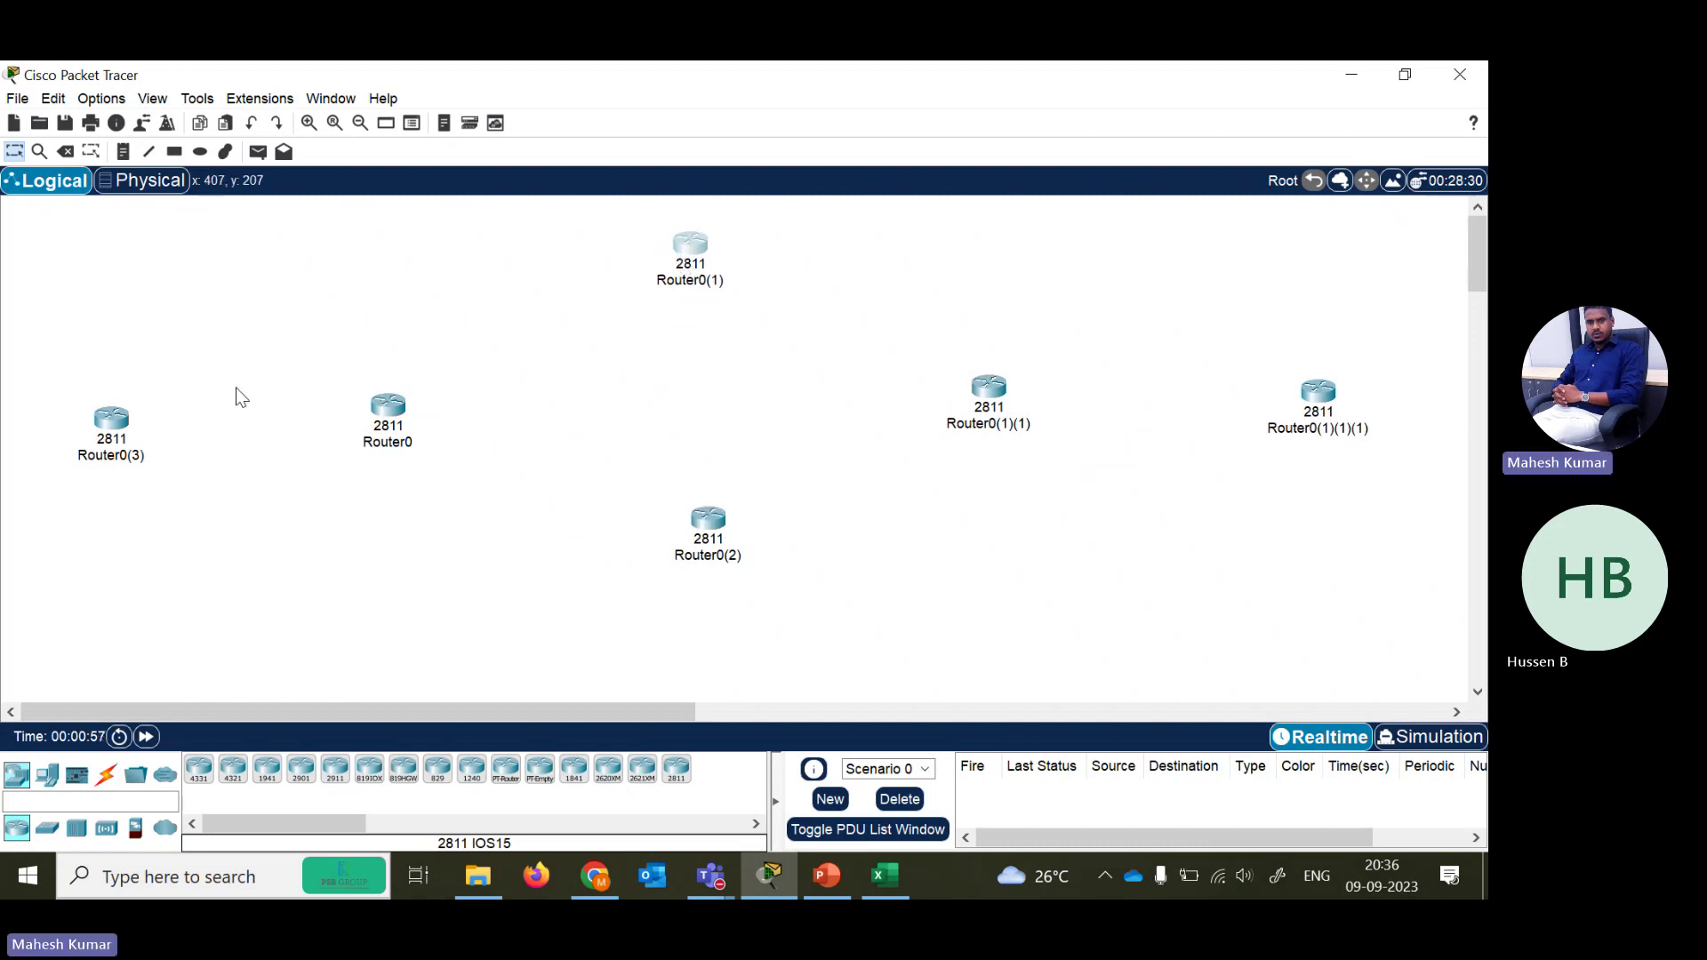
- Connect Router0(3), Router0, Router0(1), Router0(1)(1) and Router0(1)(1)(1) in a chain using automatically chosen cables
click(116, 776)
click(111, 420)
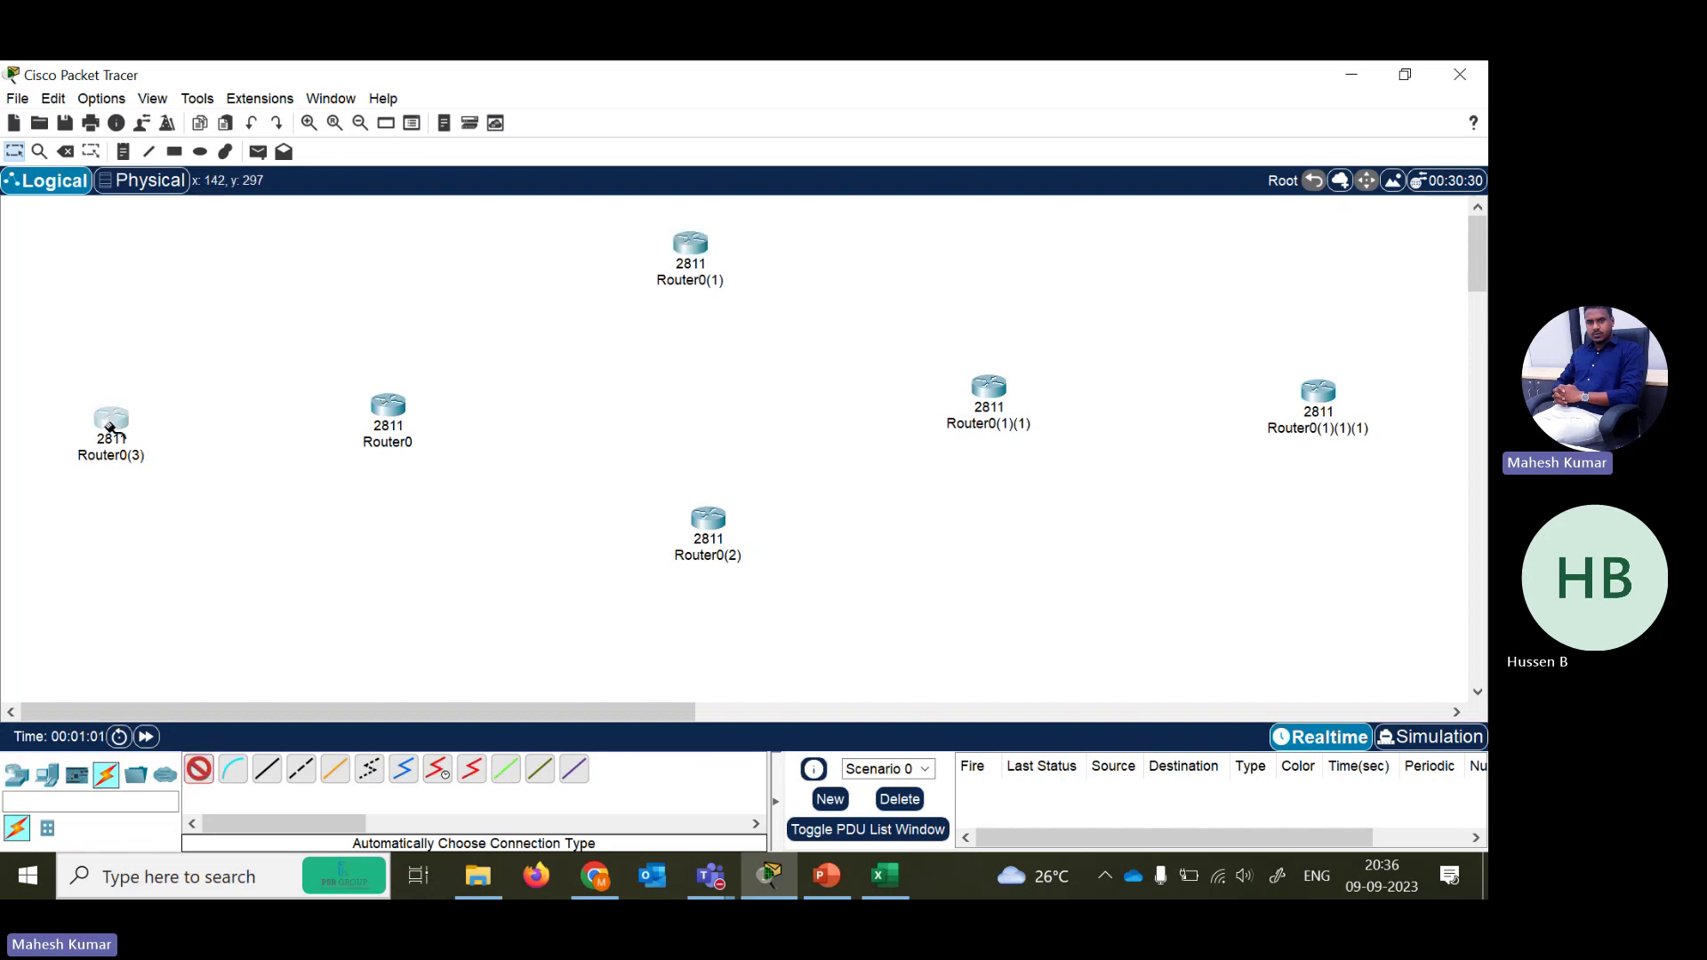
click(391, 409)
click(391, 409)
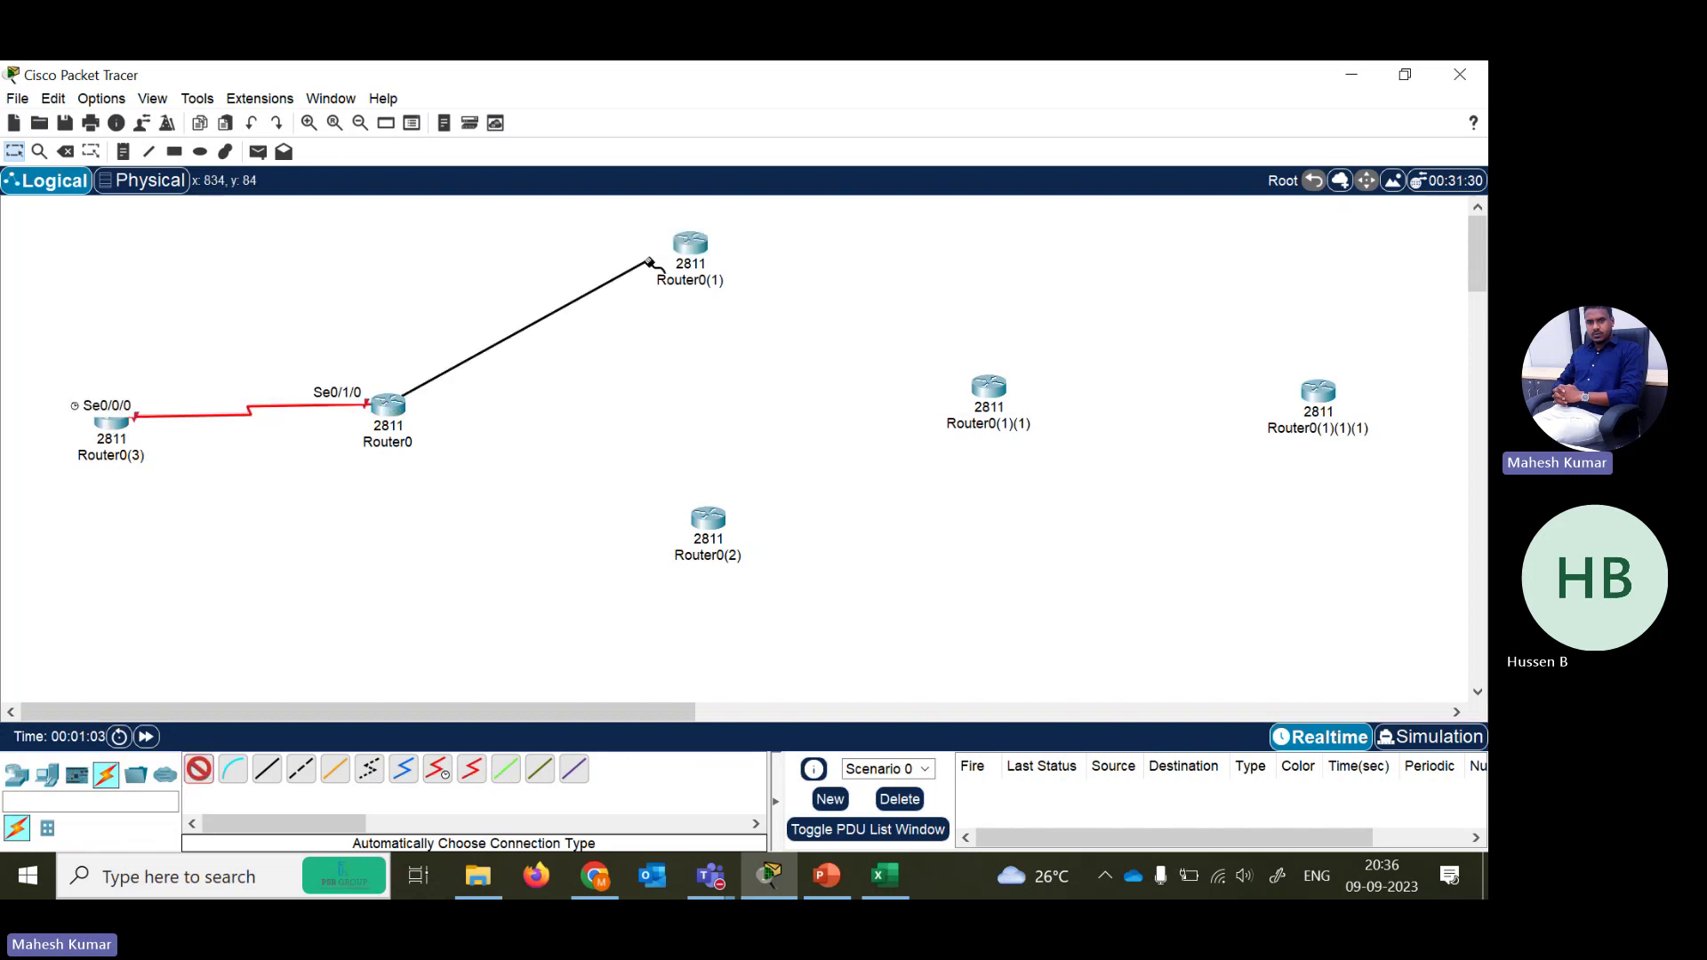
click(694, 245)
click(702, 249)
click(992, 389)
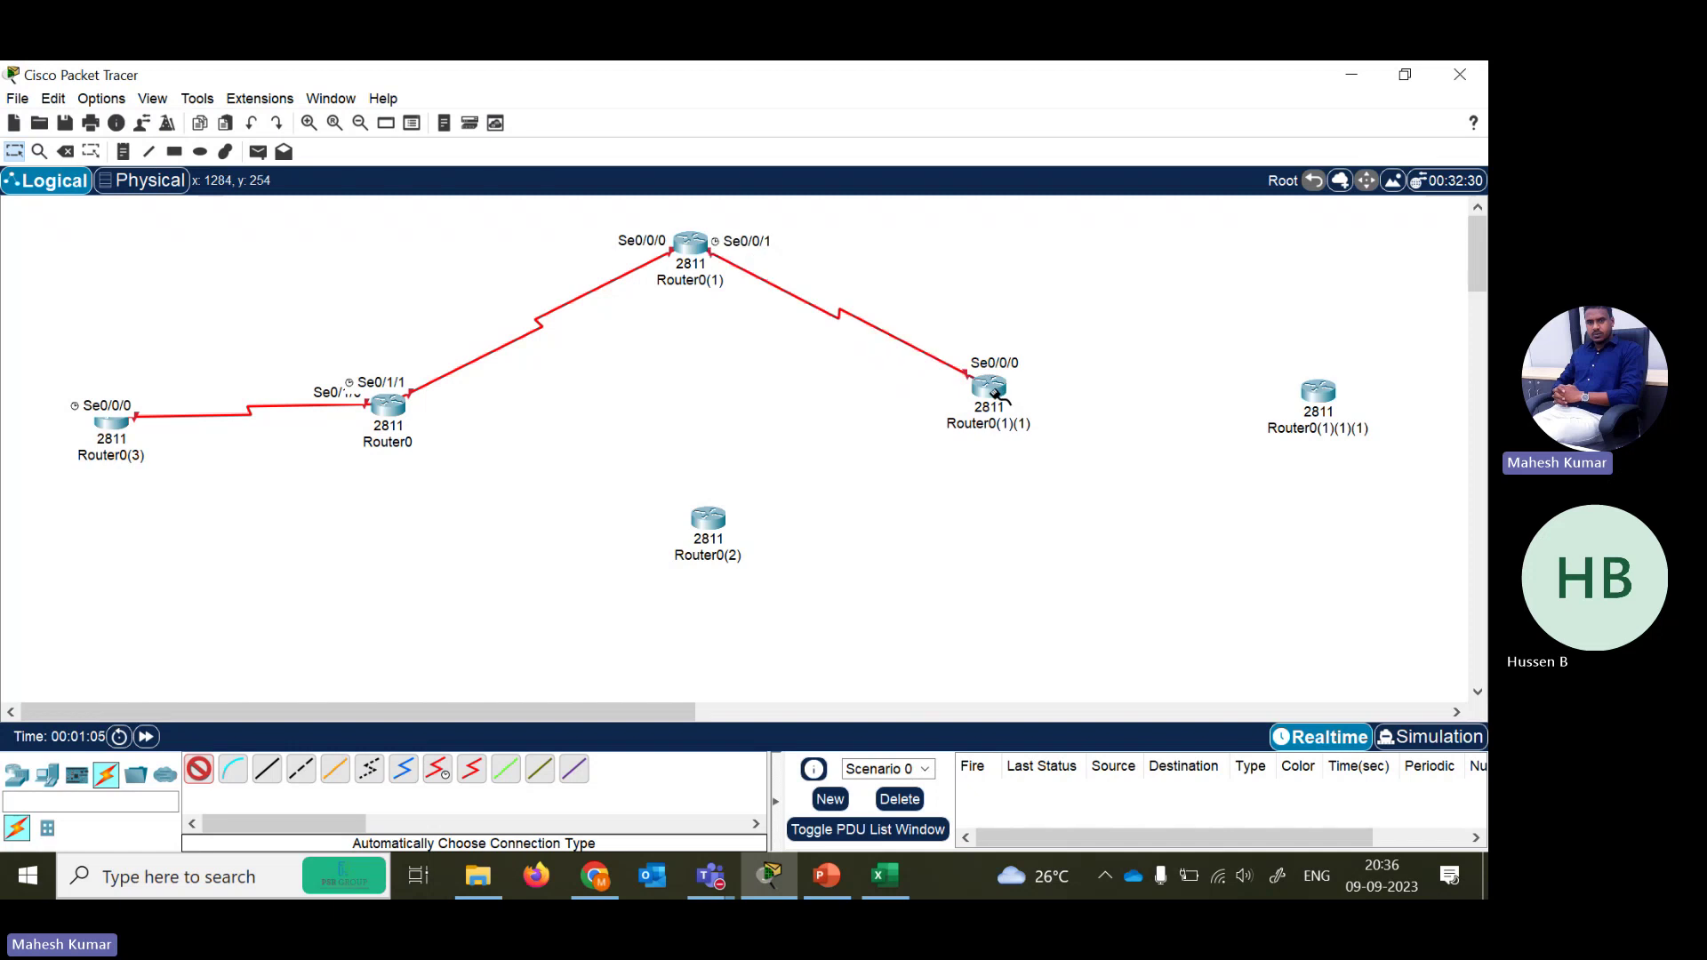
click(994, 391)
click(1318, 392)
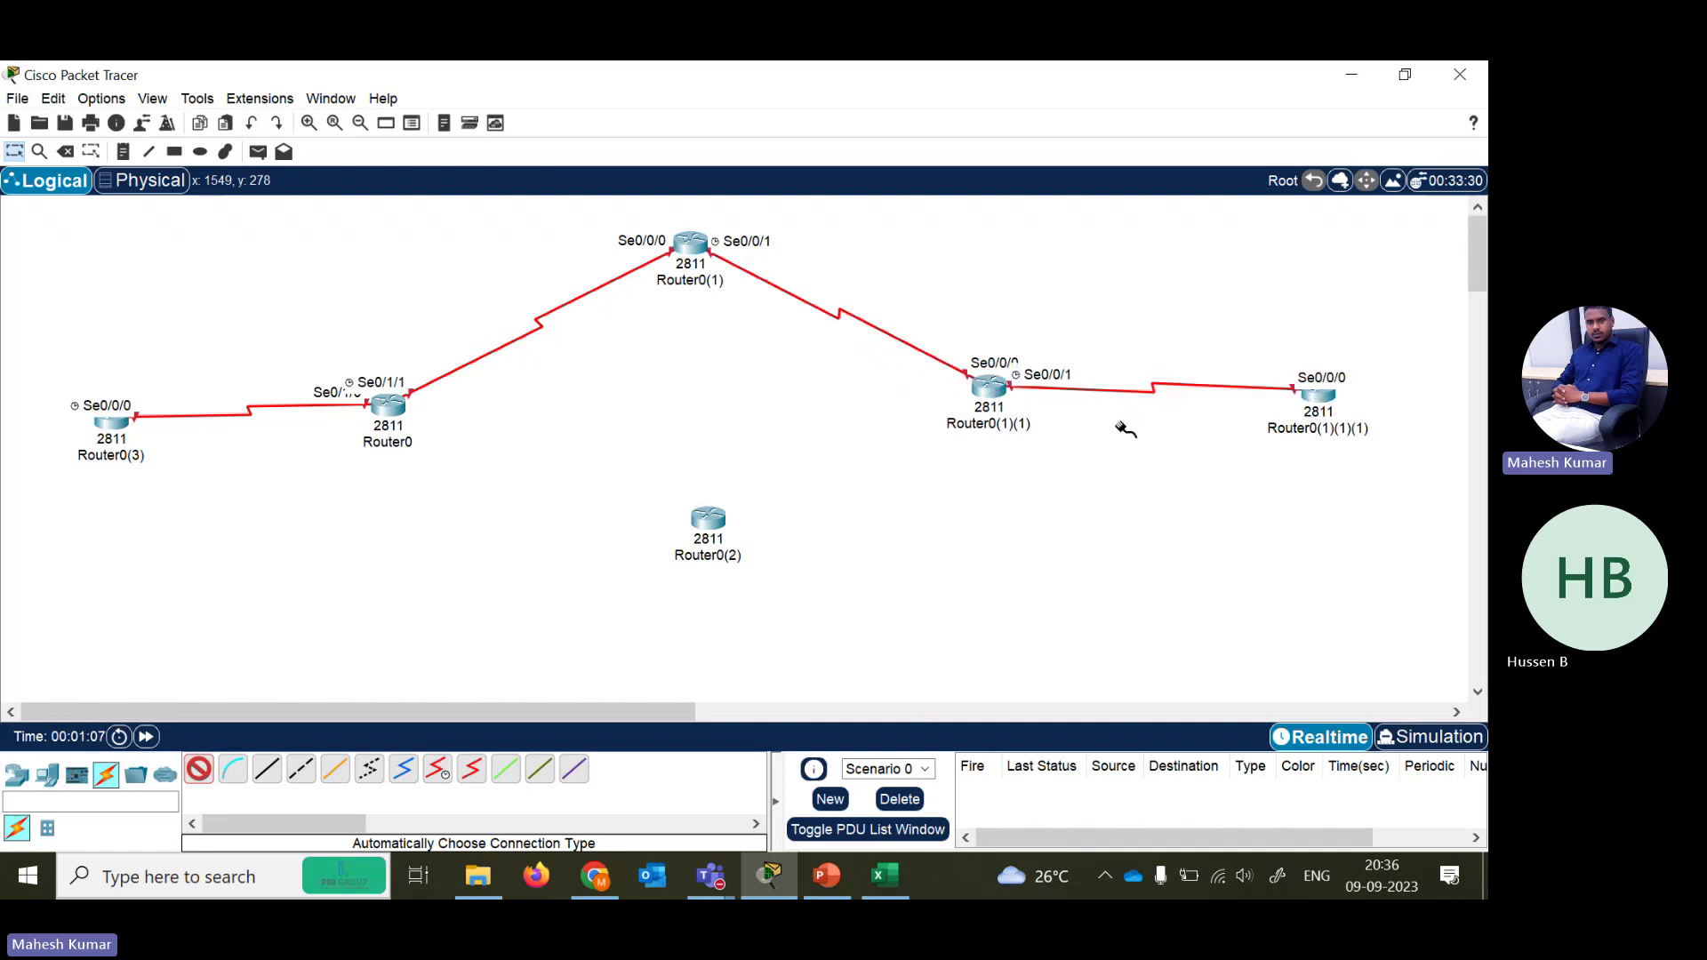
- Complete the diamond's lower path by cabling Router0 to Router0(2) and Router0(2) to Router0(1)(1)
click(391, 416)
click(709, 518)
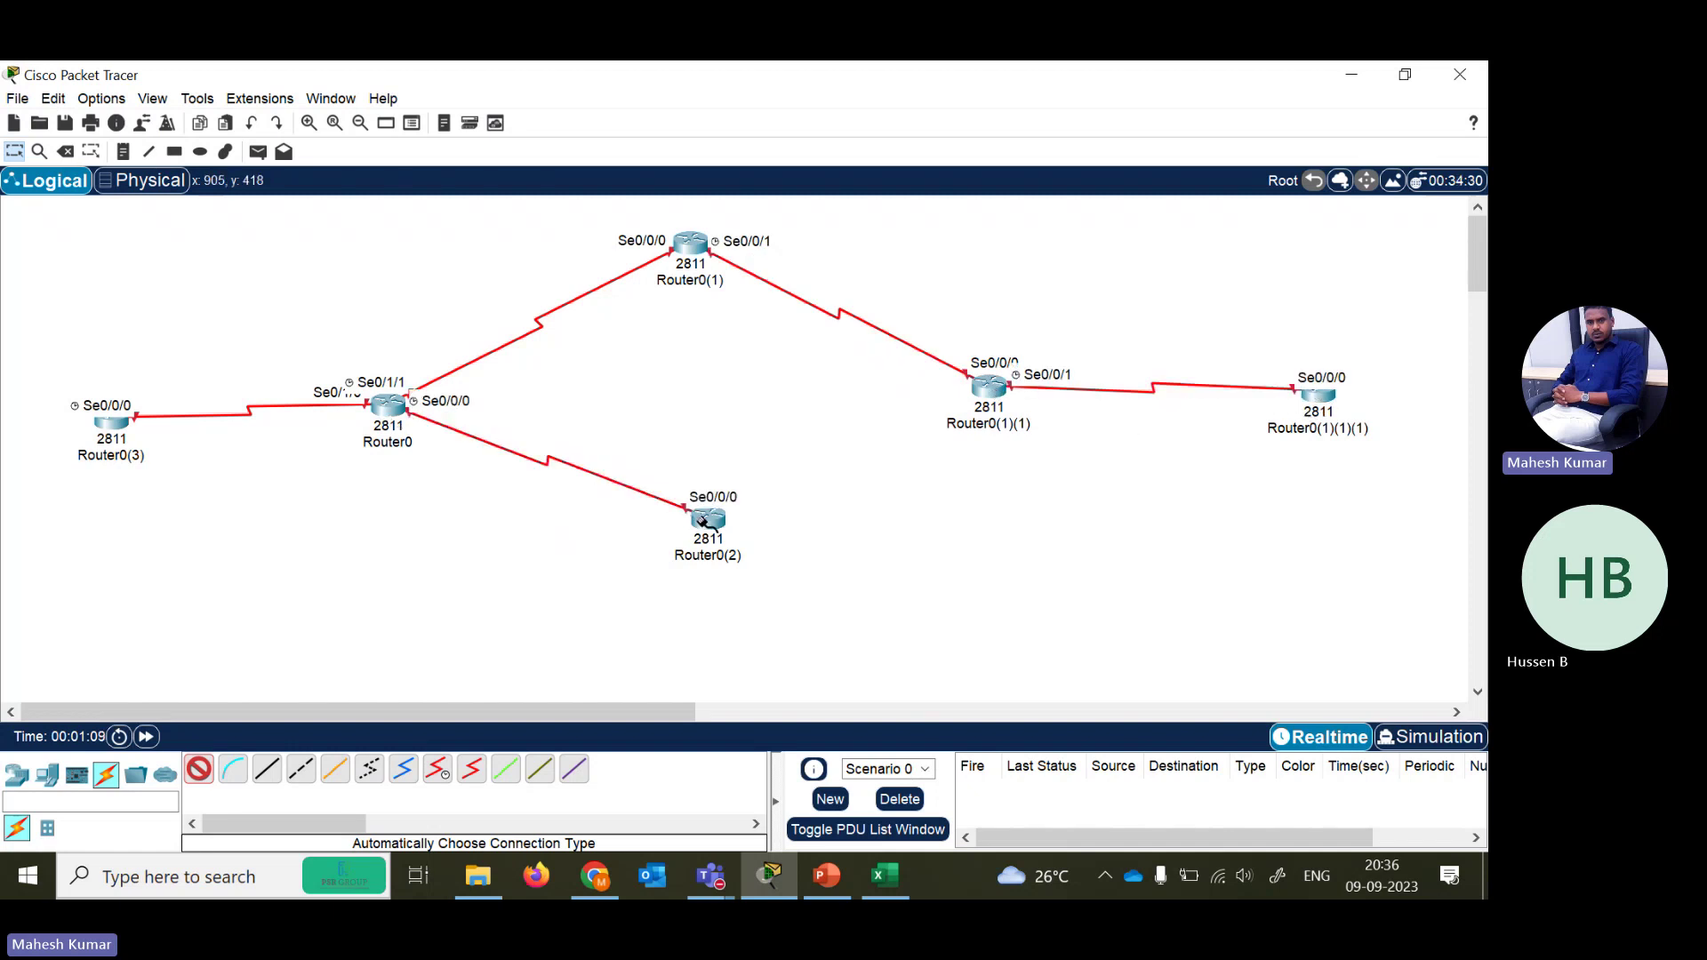
click(711, 518)
click(986, 388)
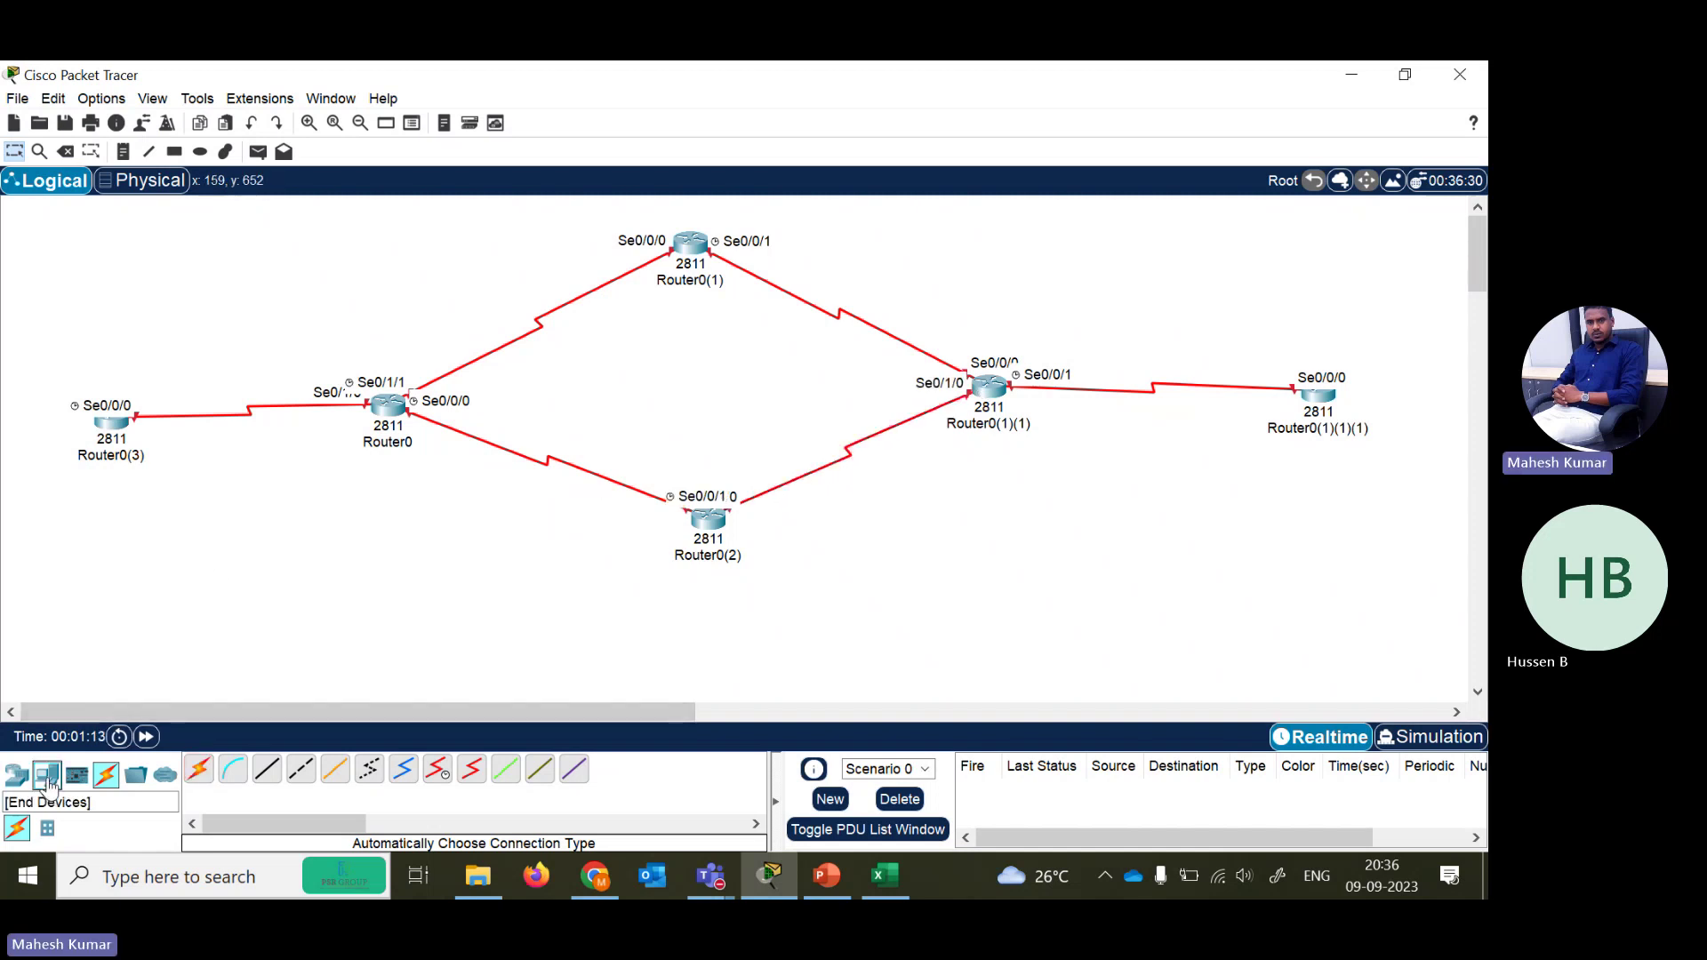
- Place one 2960 switch below Router0(3) and another below Router0(1)(1)(1)
click(16, 775)
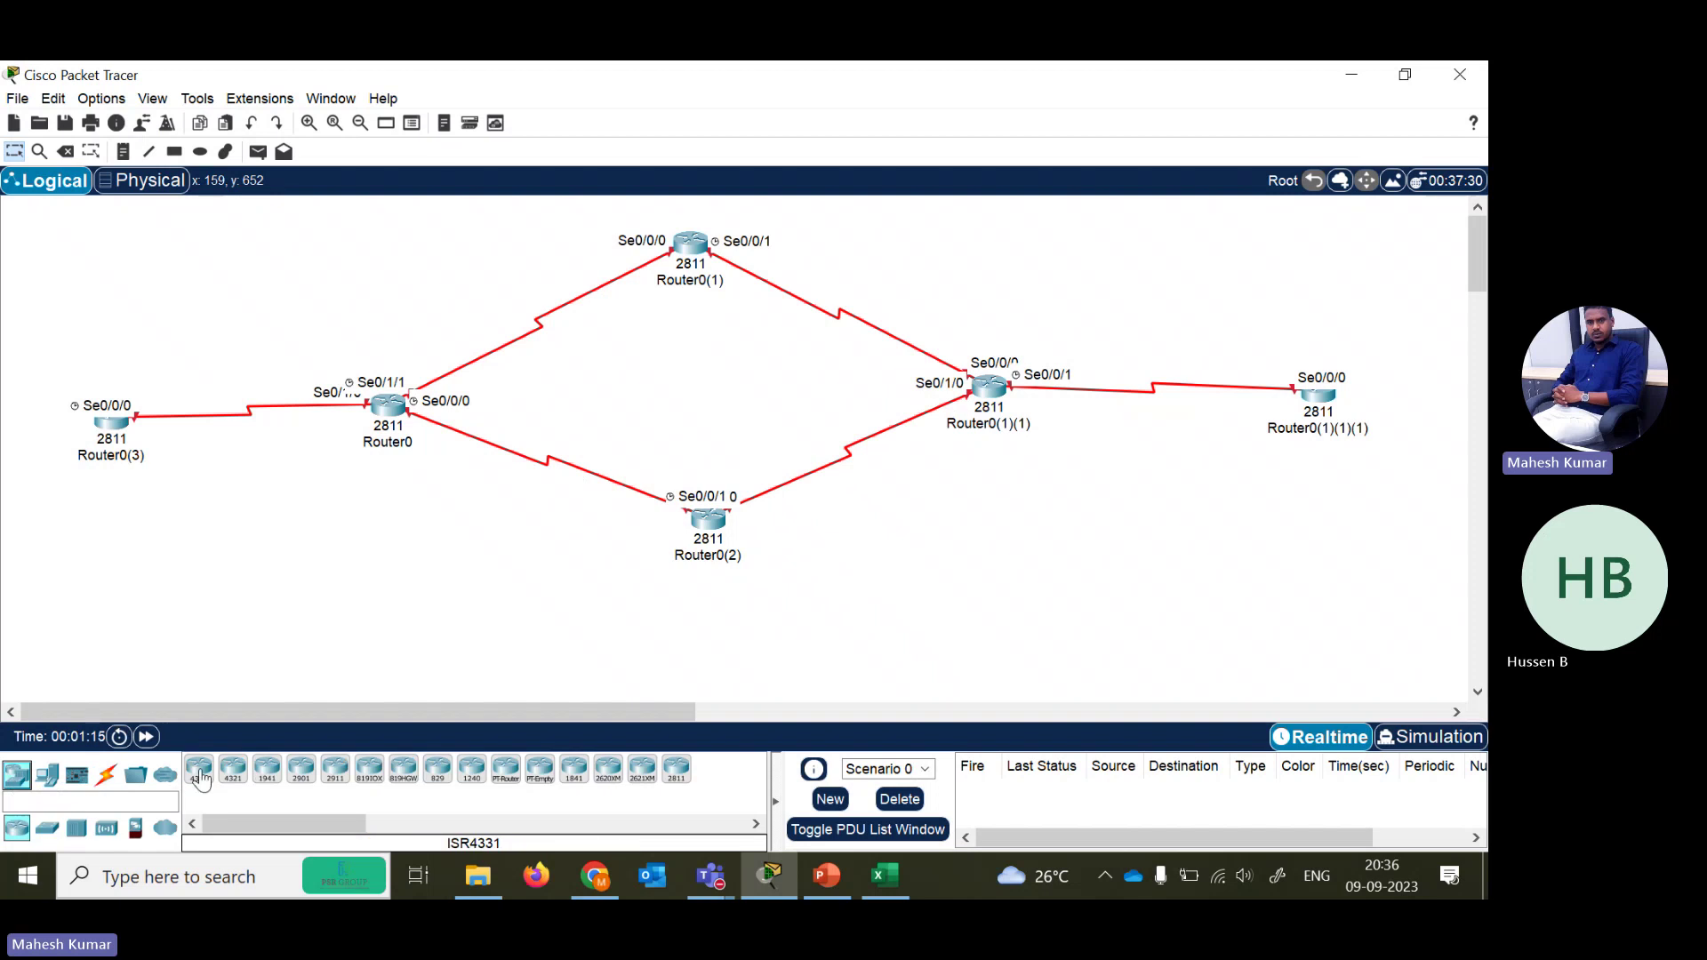
click(47, 827)
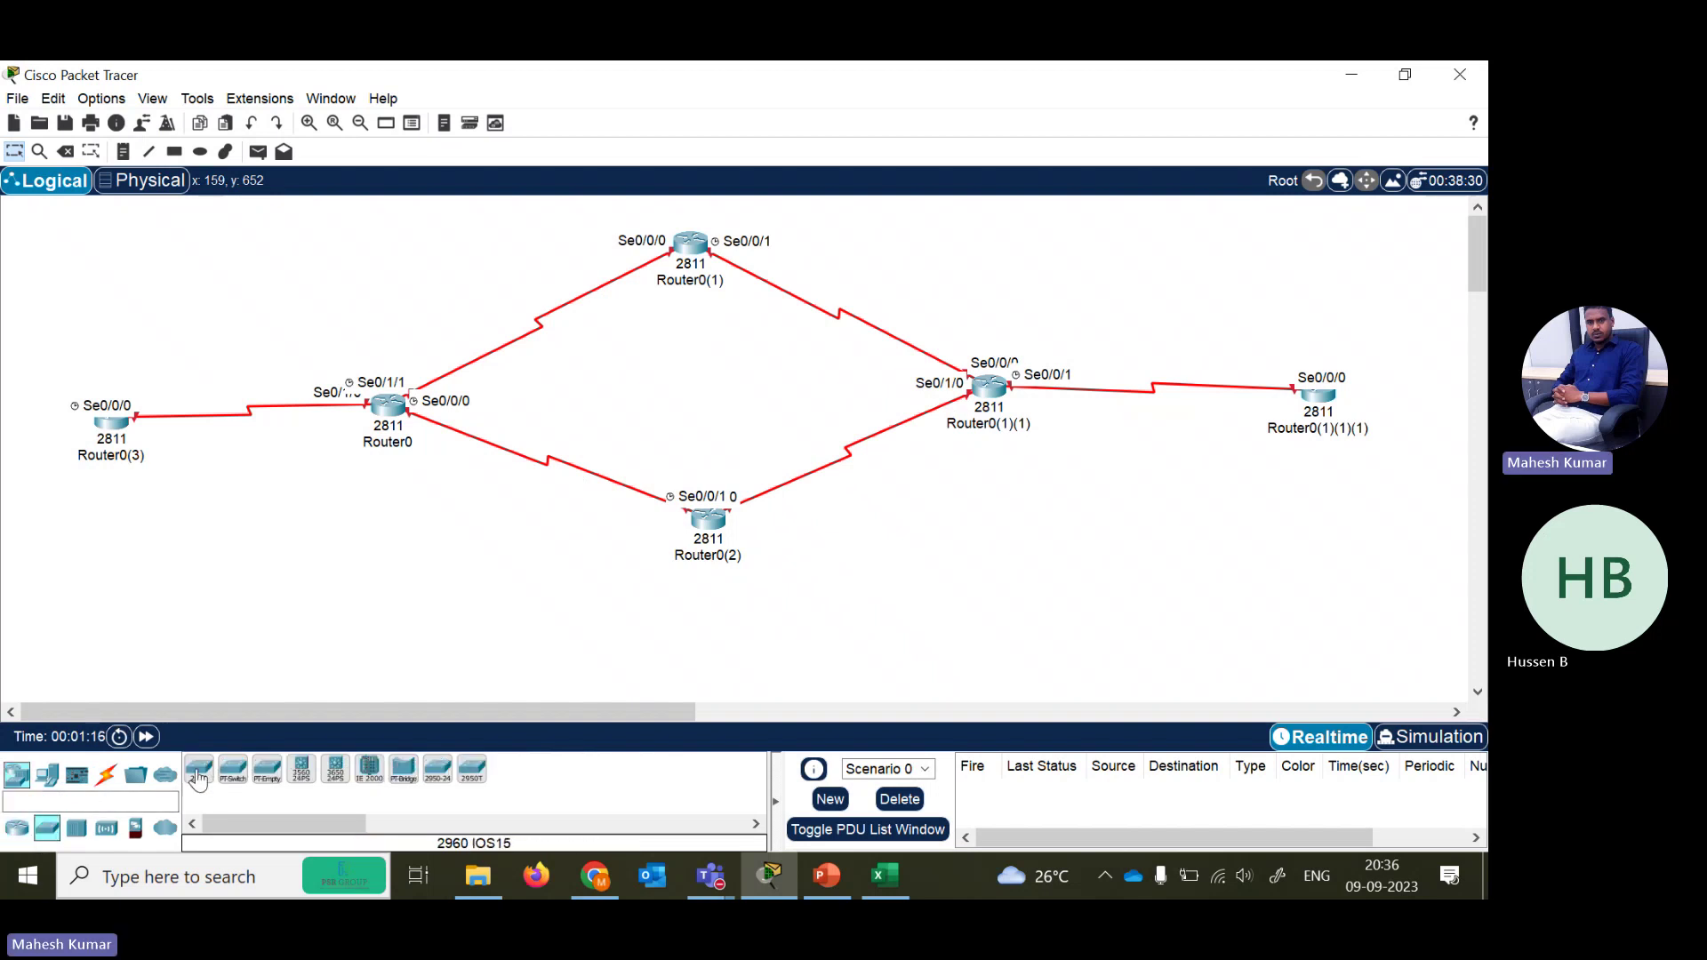
drag(197, 776, 89, 582)
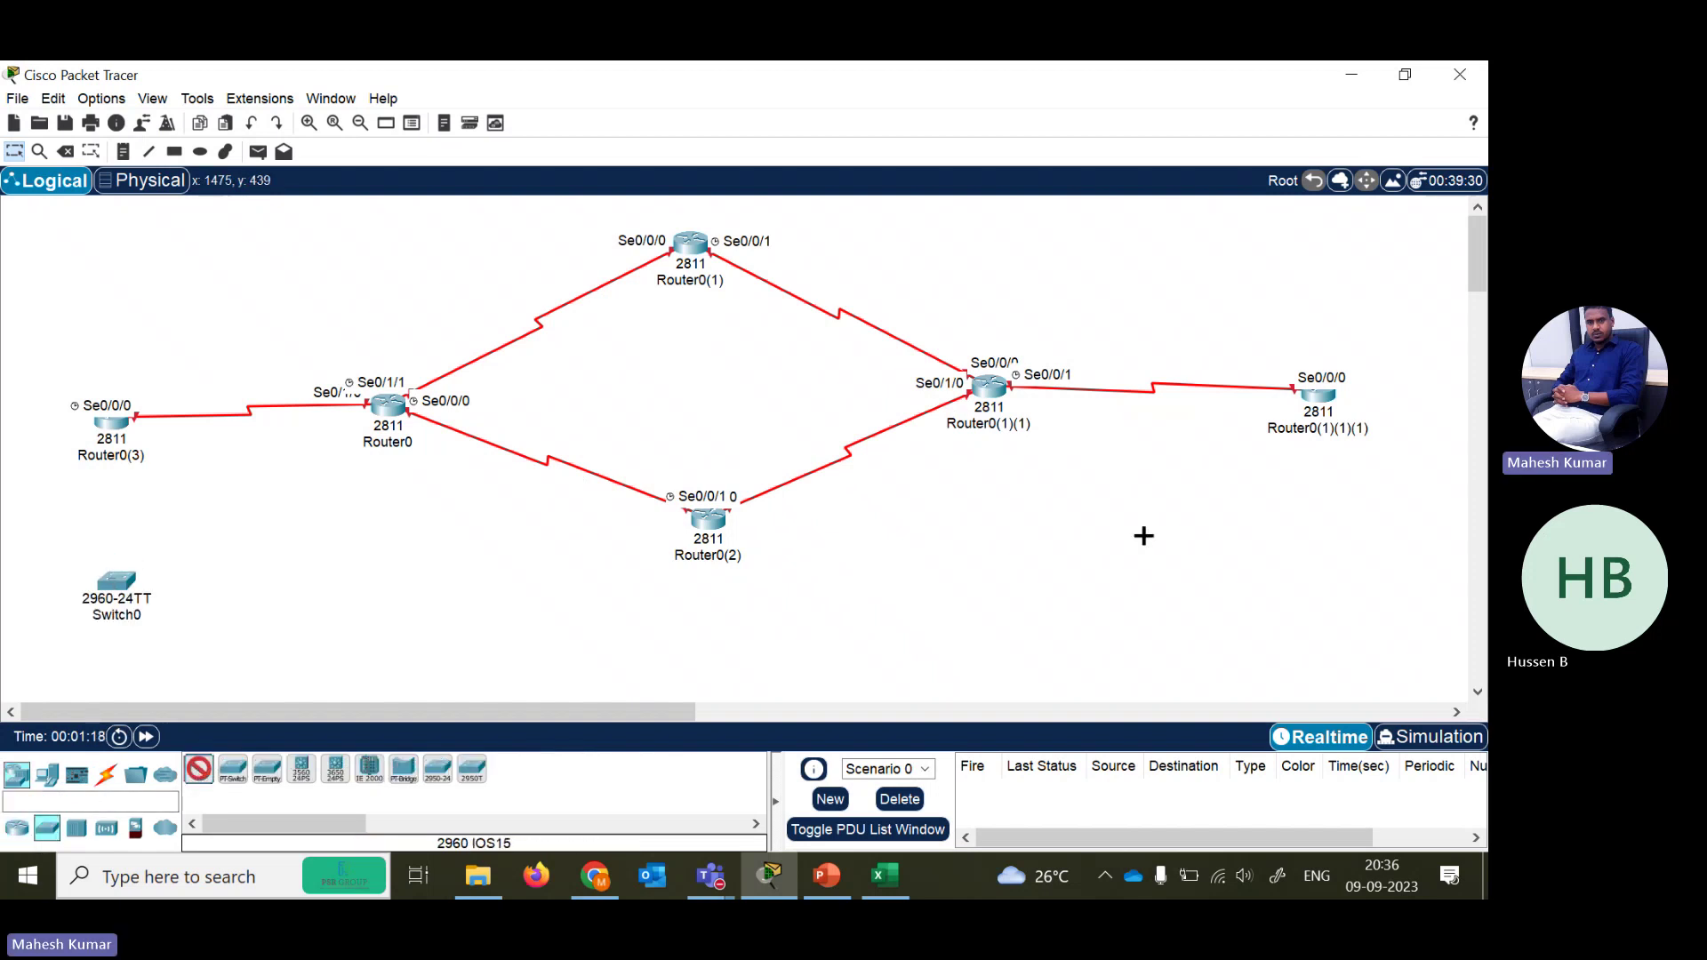
click(1322, 523)
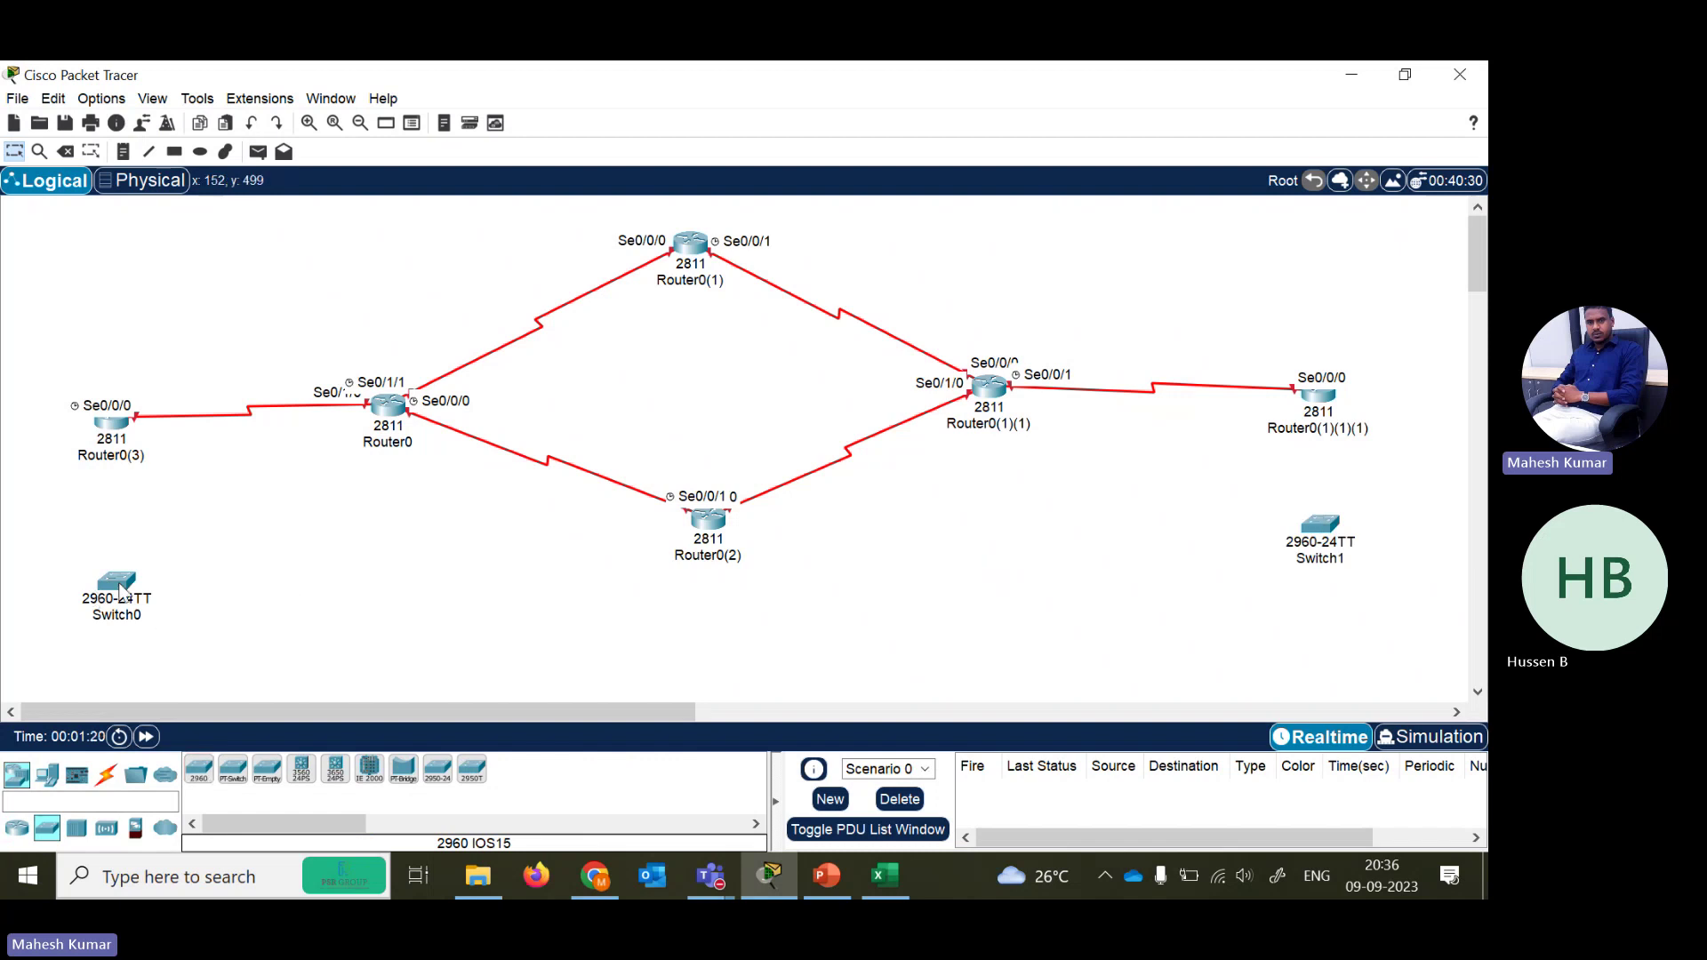
drag(117, 582, 97, 585)
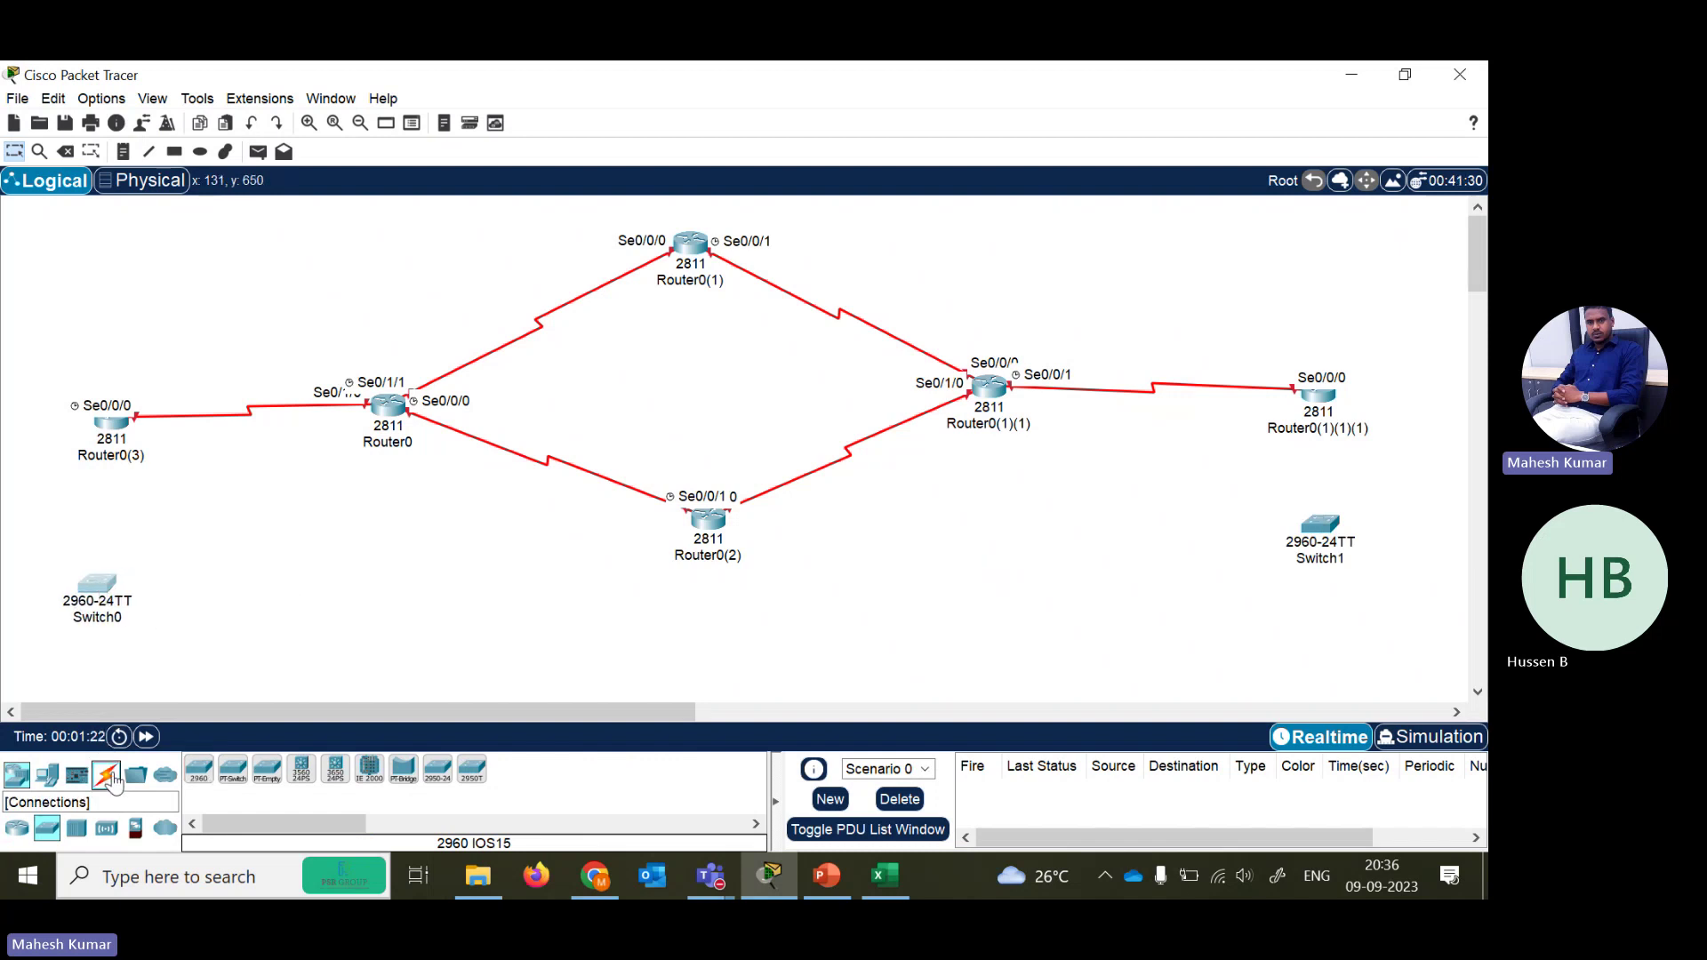
- Add a PC below each of the two switches
click(107, 775)
click(199, 786)
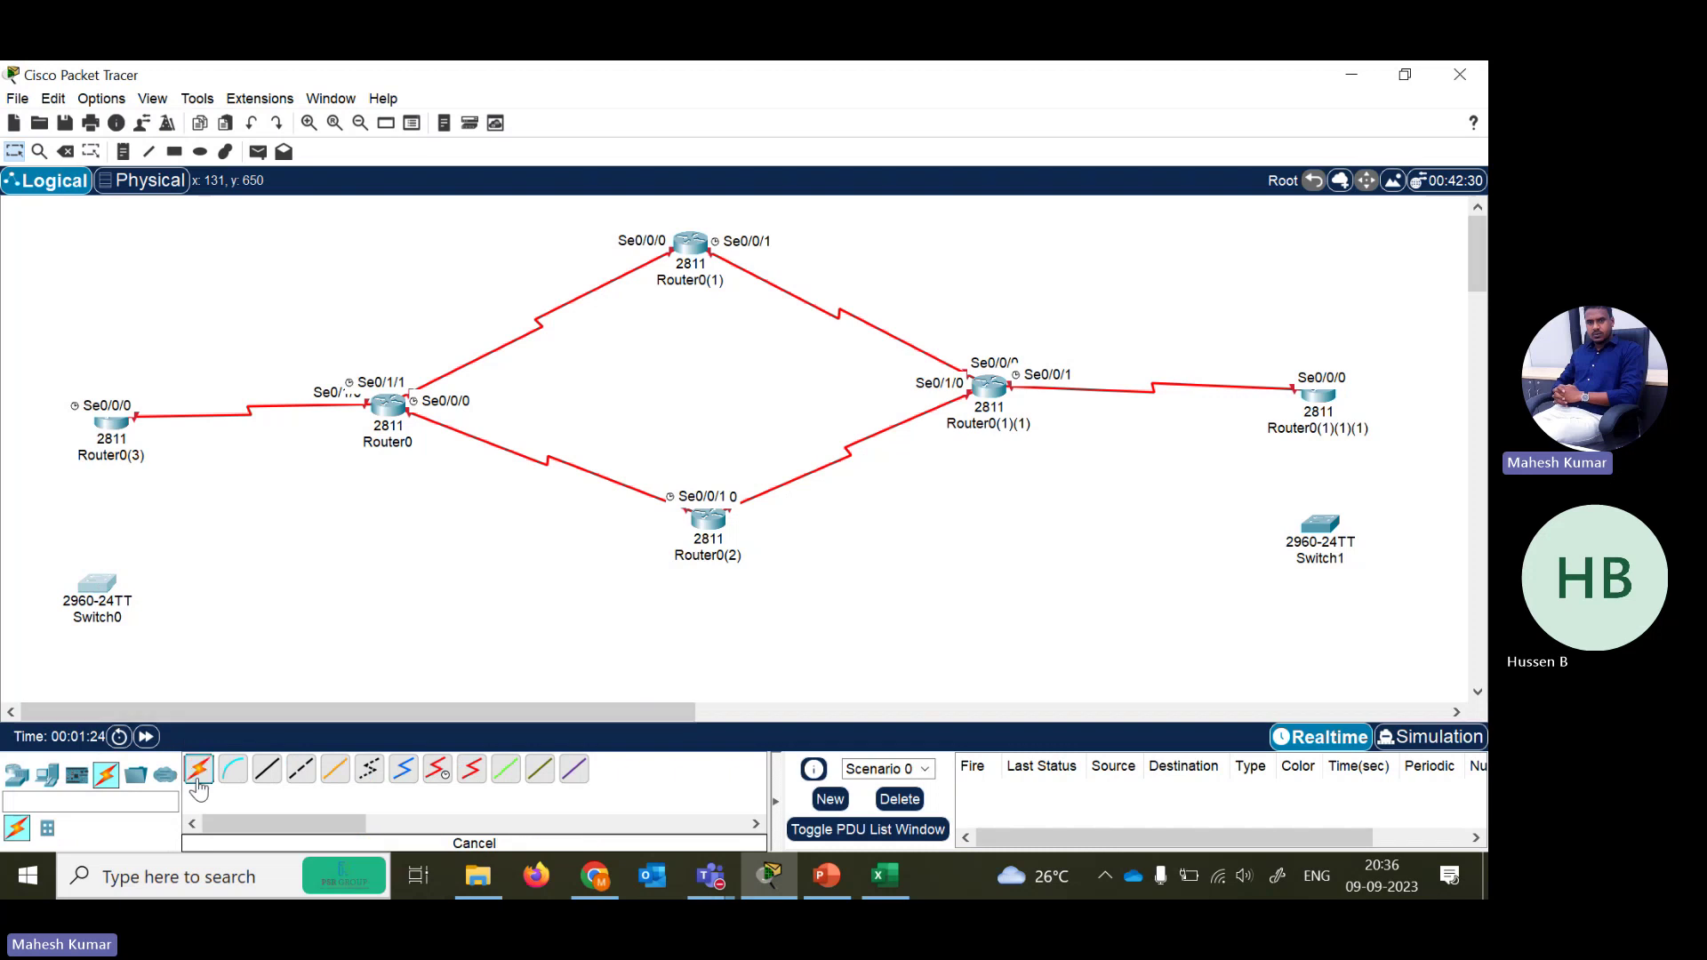
click(47, 773)
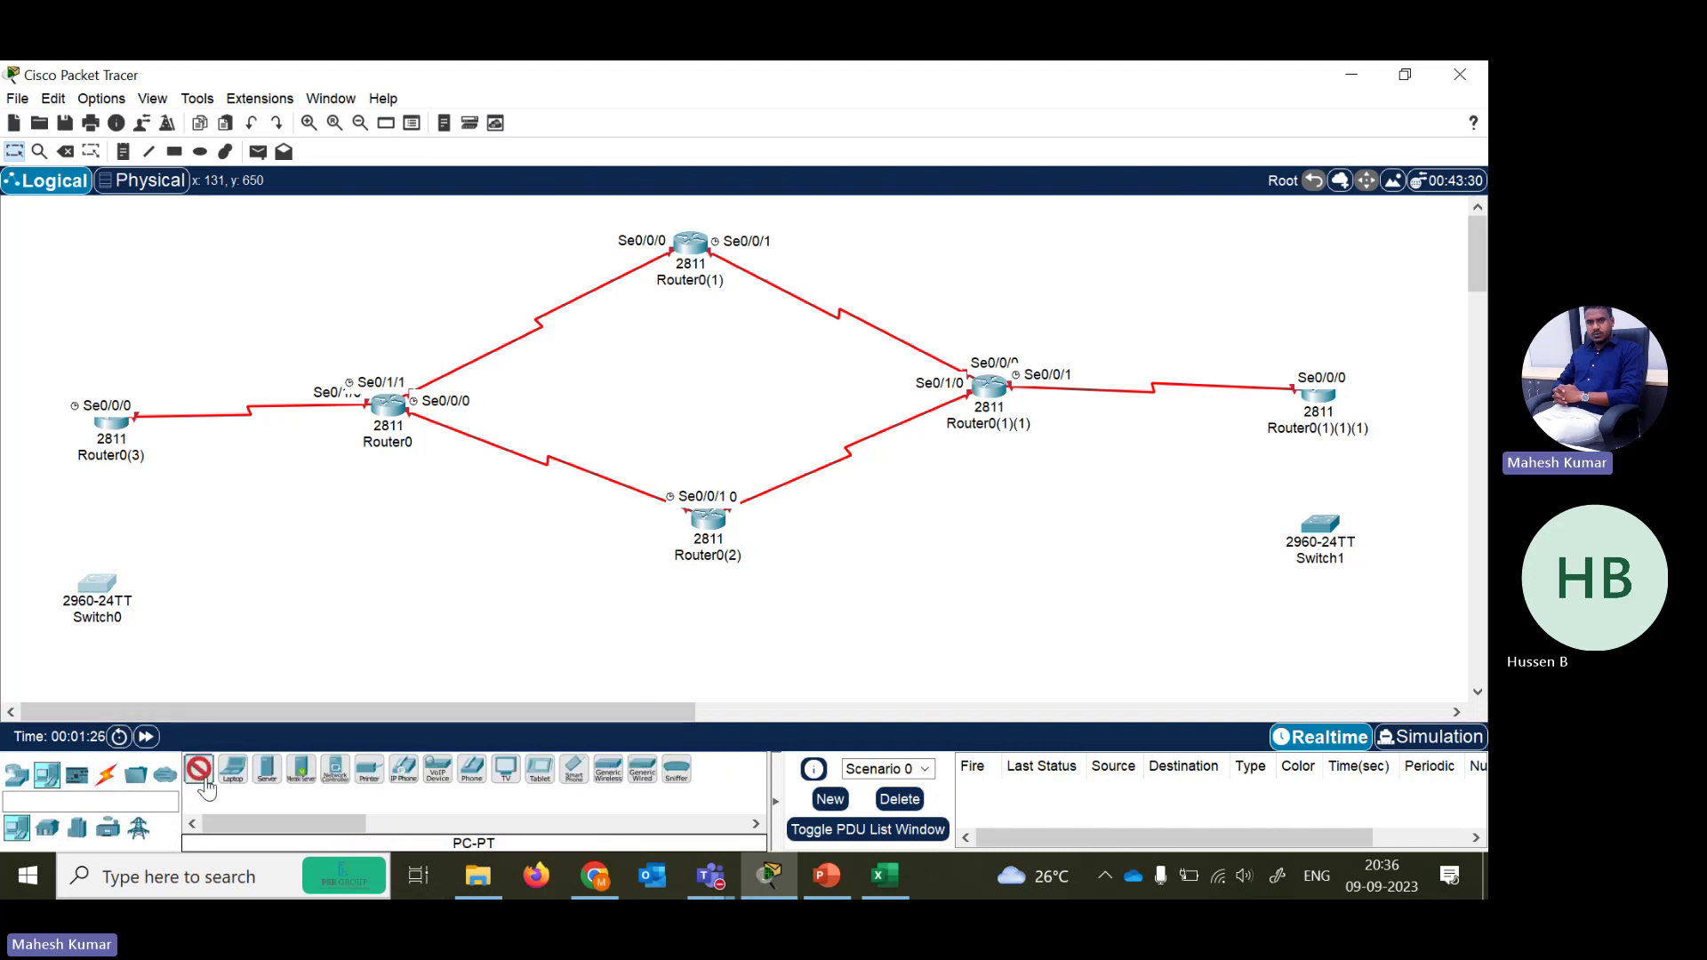
click(73, 668)
click(1333, 635)
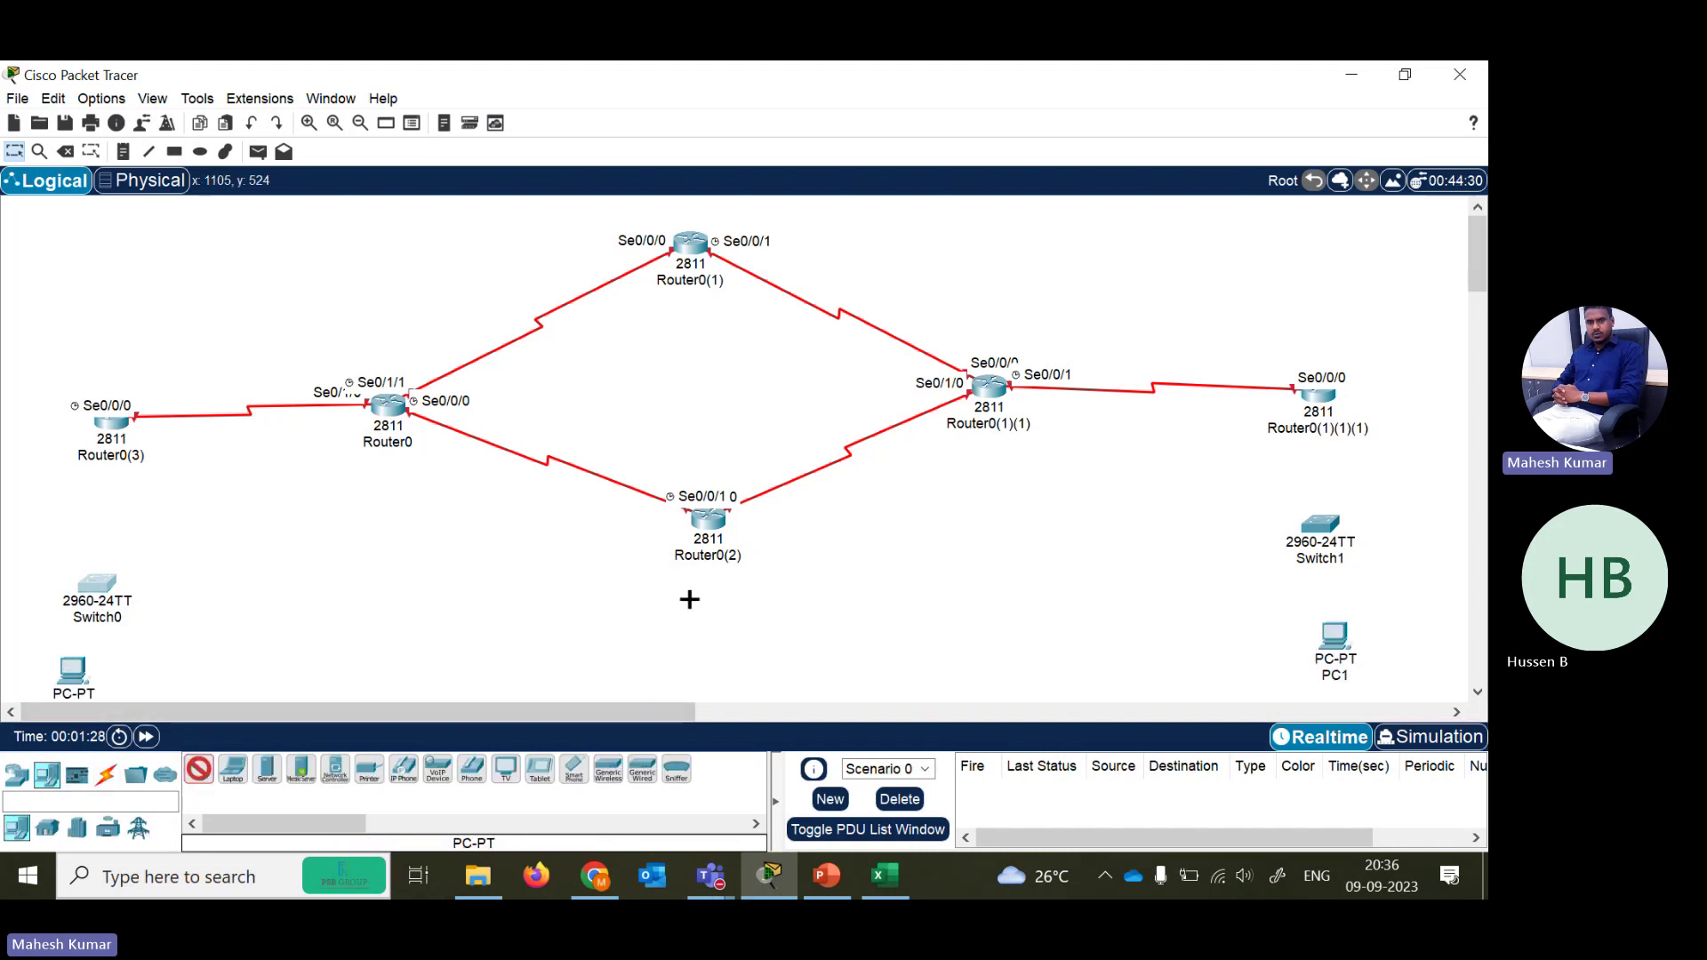
- Connect the left PC to Switch0 and Switch0 to Router0(3) with automatically chosen cables
click(106, 774)
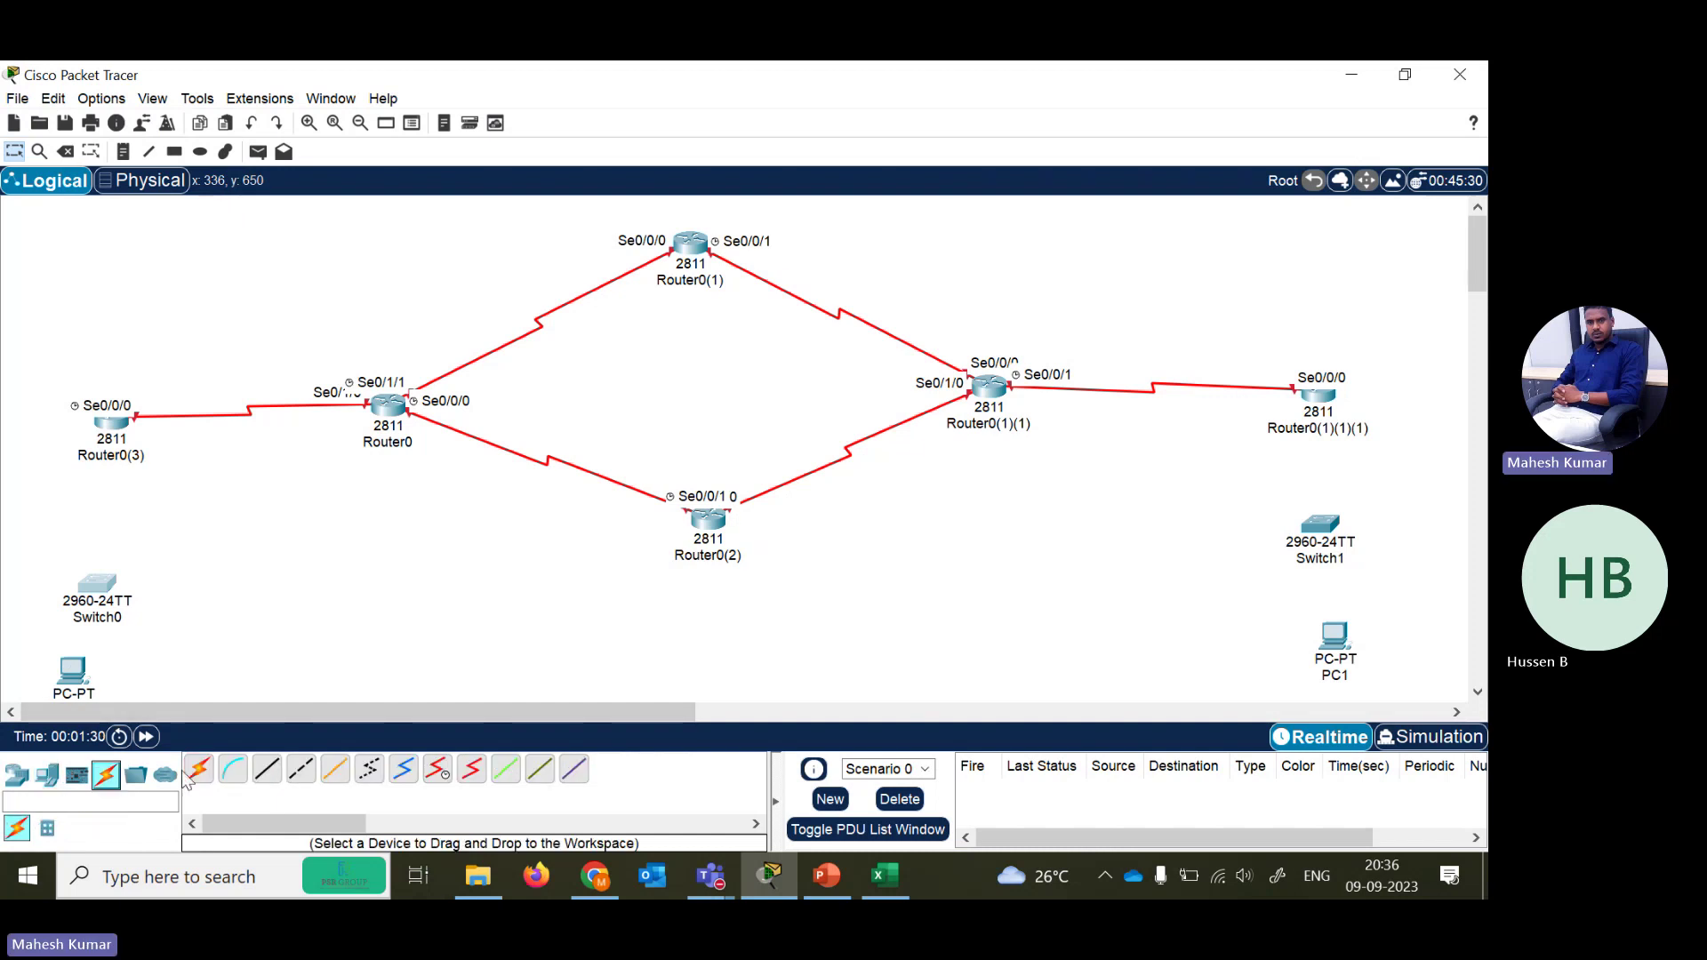
click(199, 768)
click(75, 671)
click(93, 587)
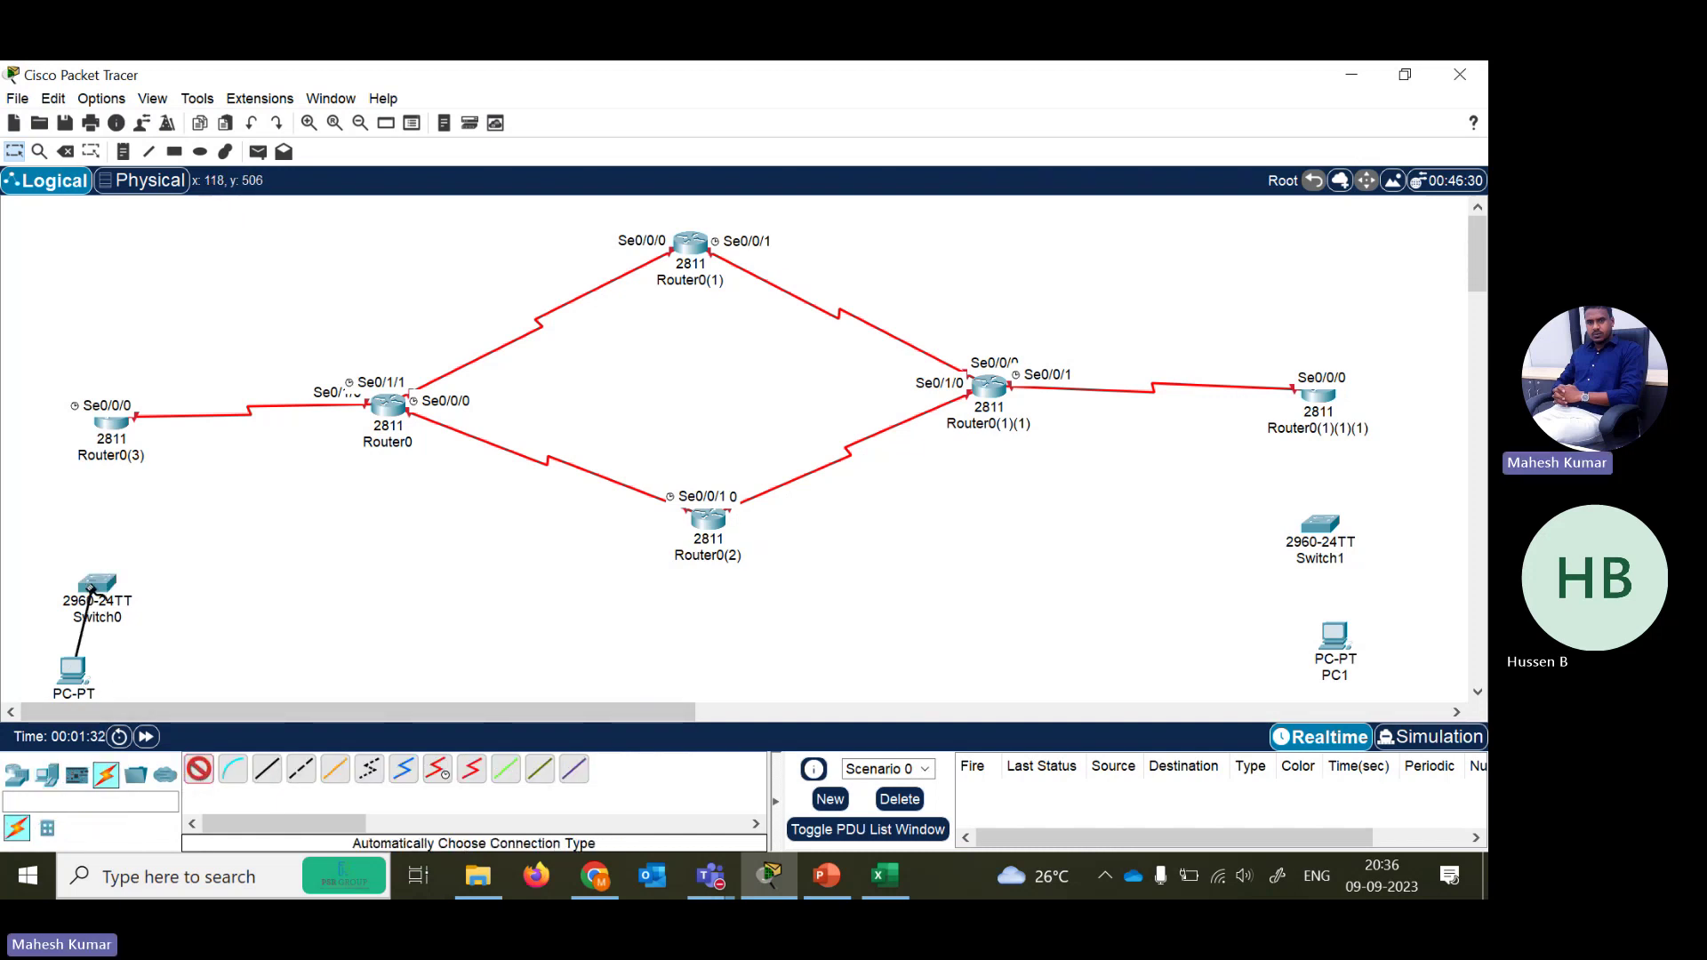
click(96, 585)
click(110, 421)
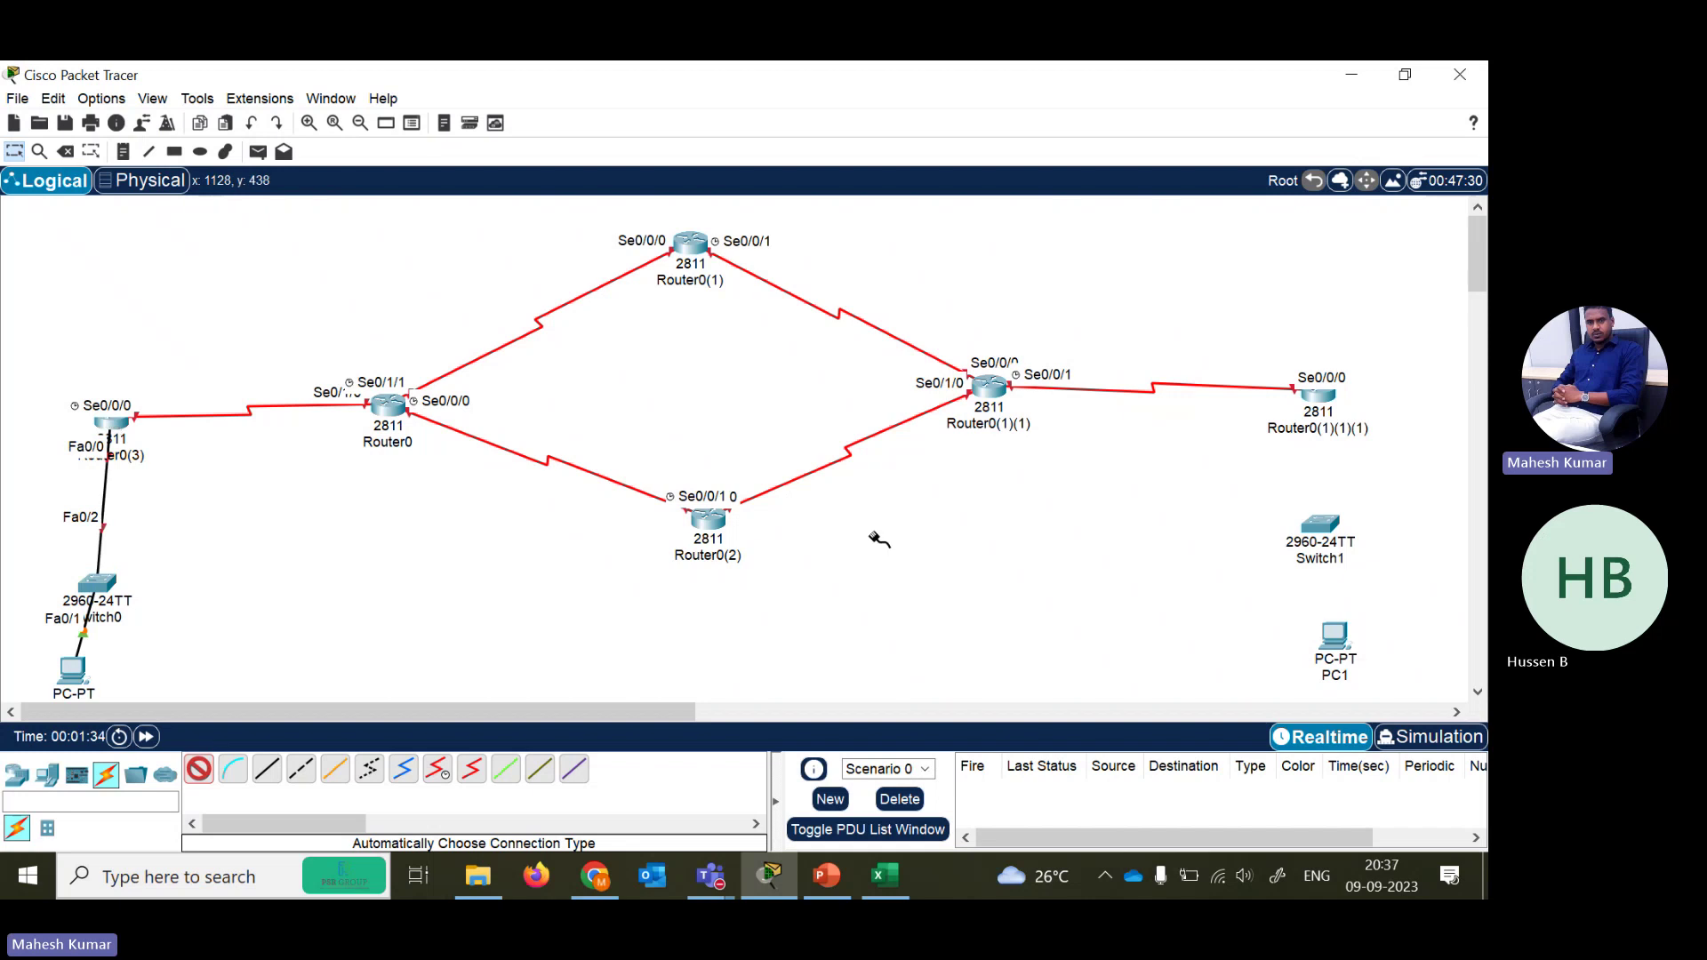
- Connect PC1 to Switch1 and Switch1 to Router0(1)(1)(1) with automatically chosen cables
click(1333, 632)
click(1321, 529)
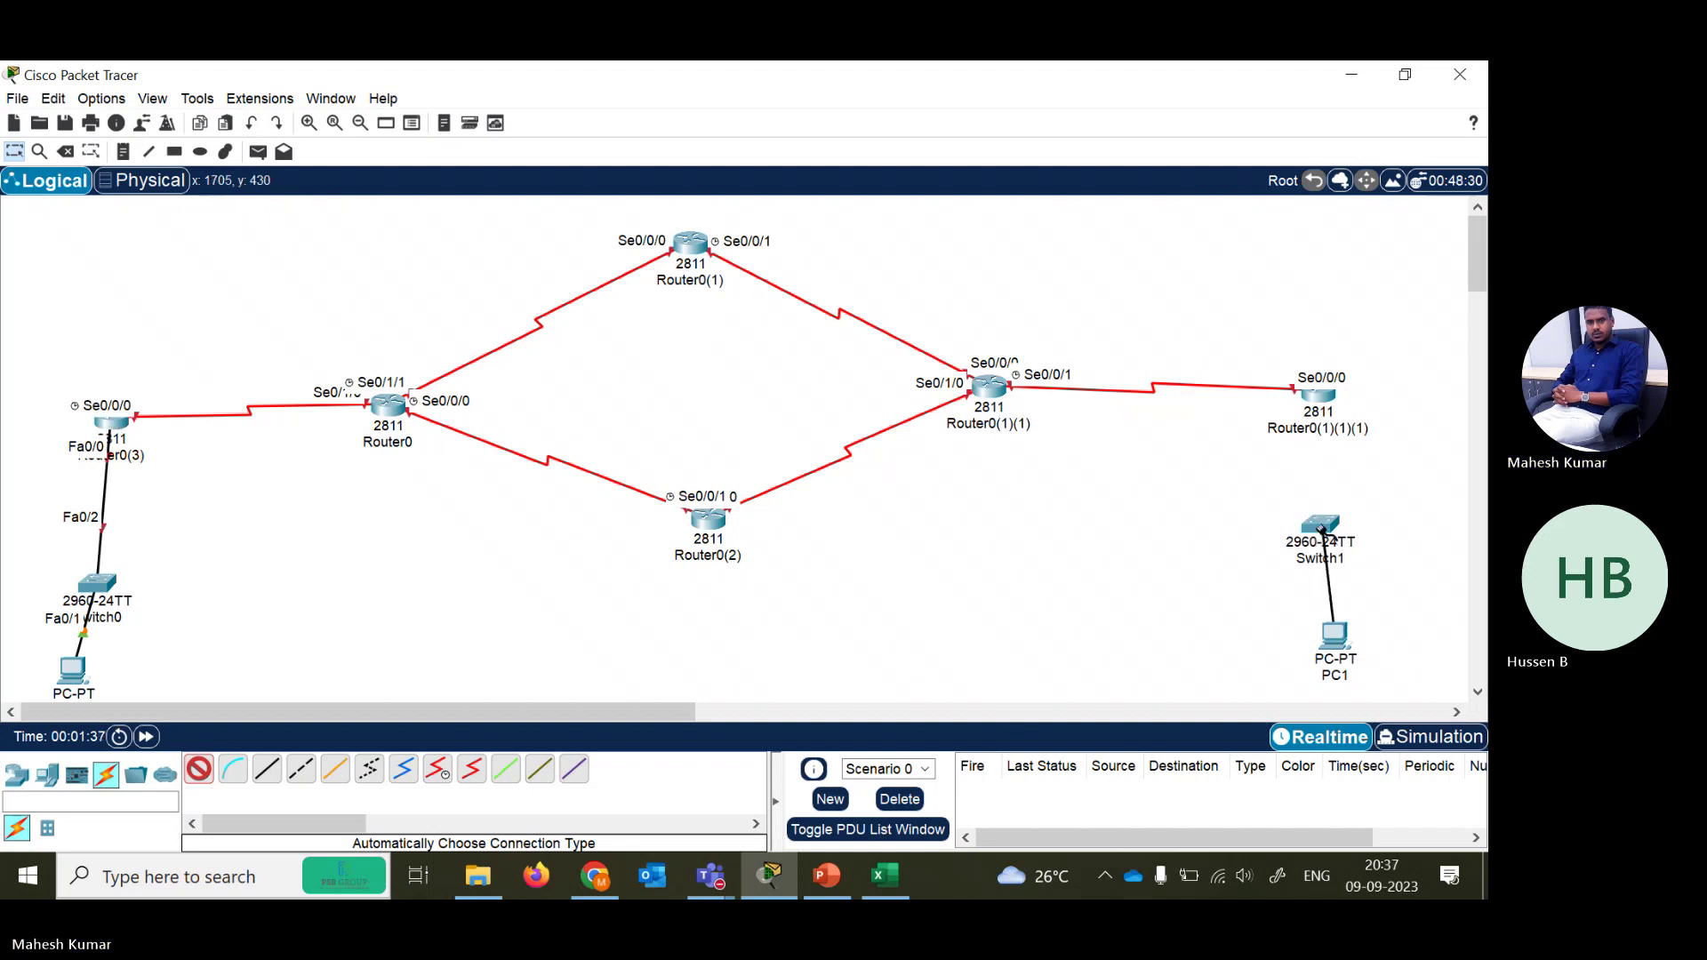
click(1323, 526)
click(1318, 398)
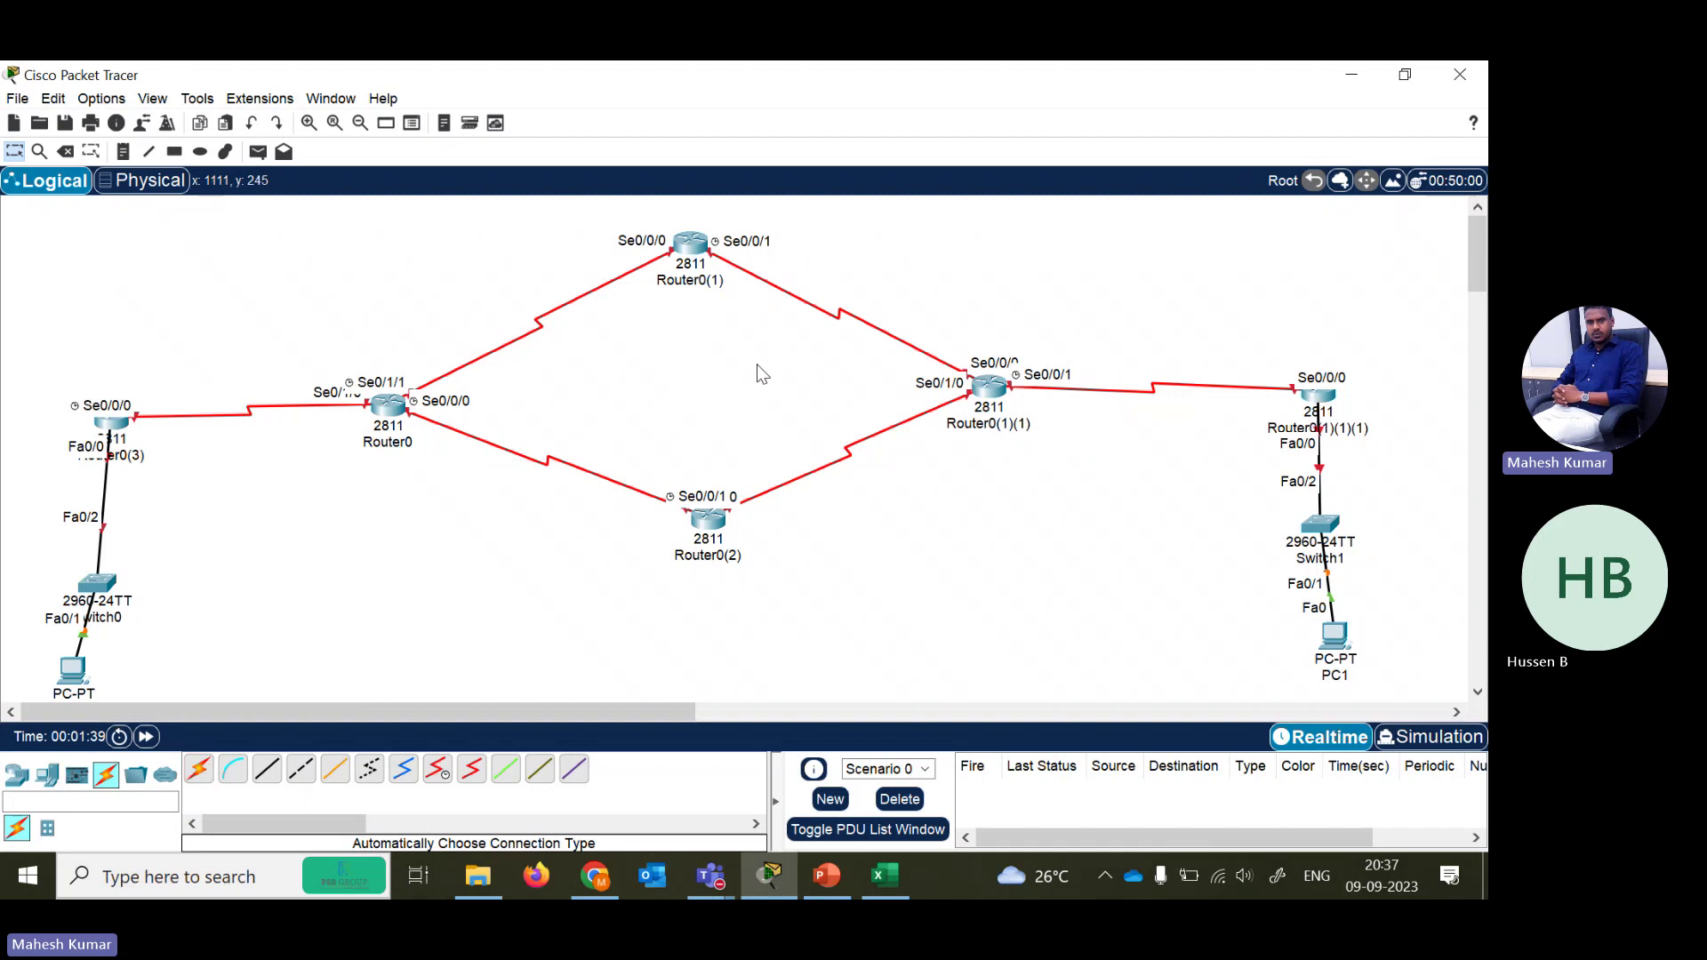
- Label the Router0(3)–Router0 link 192.168.10.0 with ends 10.1 and 10.2, and the Router0(3)–Switch0 link 192.168.20.1
click(123, 151)
click(174, 379)
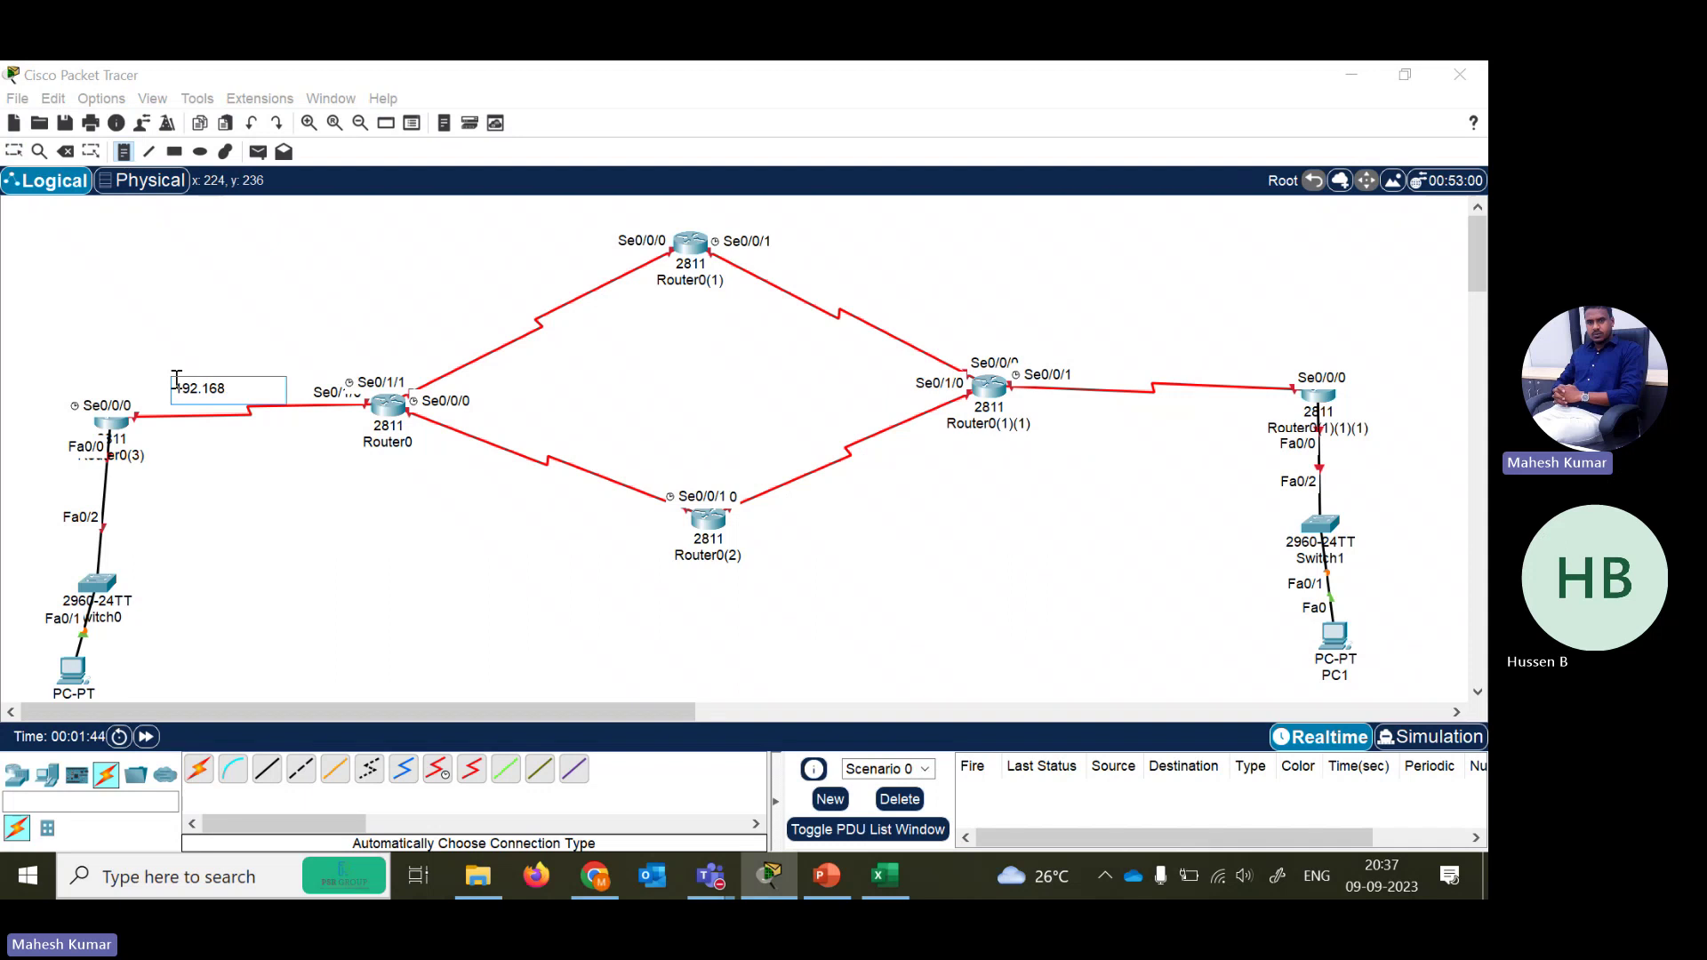
text(.10.0)
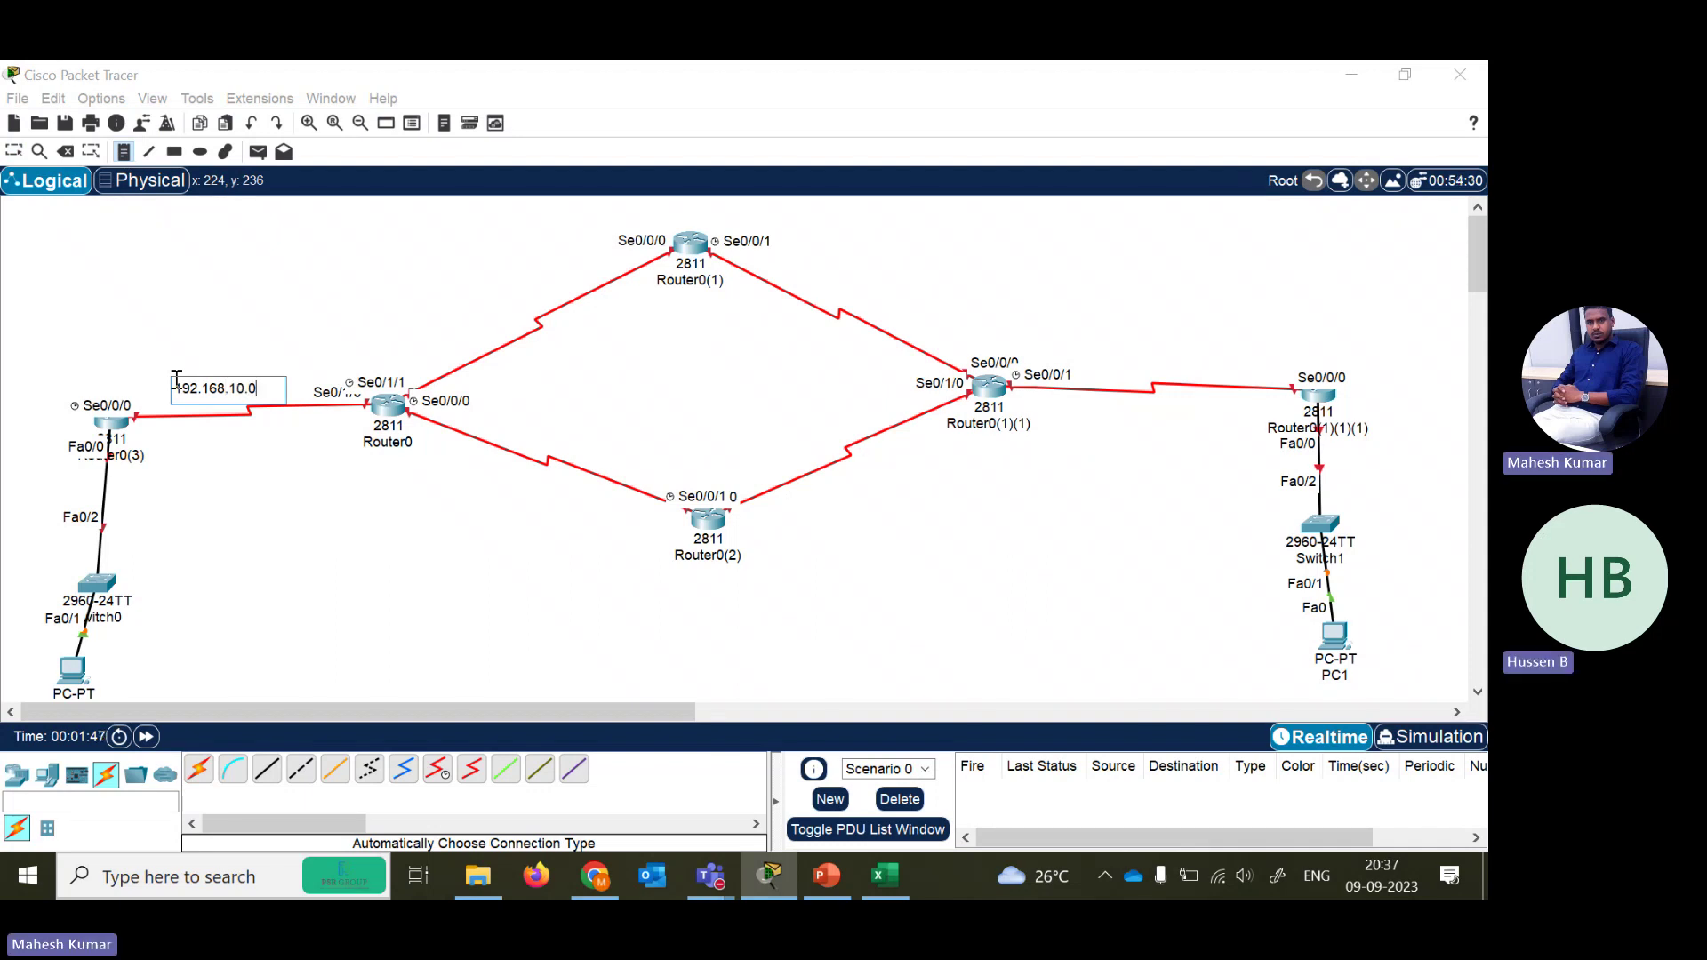
click(142, 438)
text(10.)
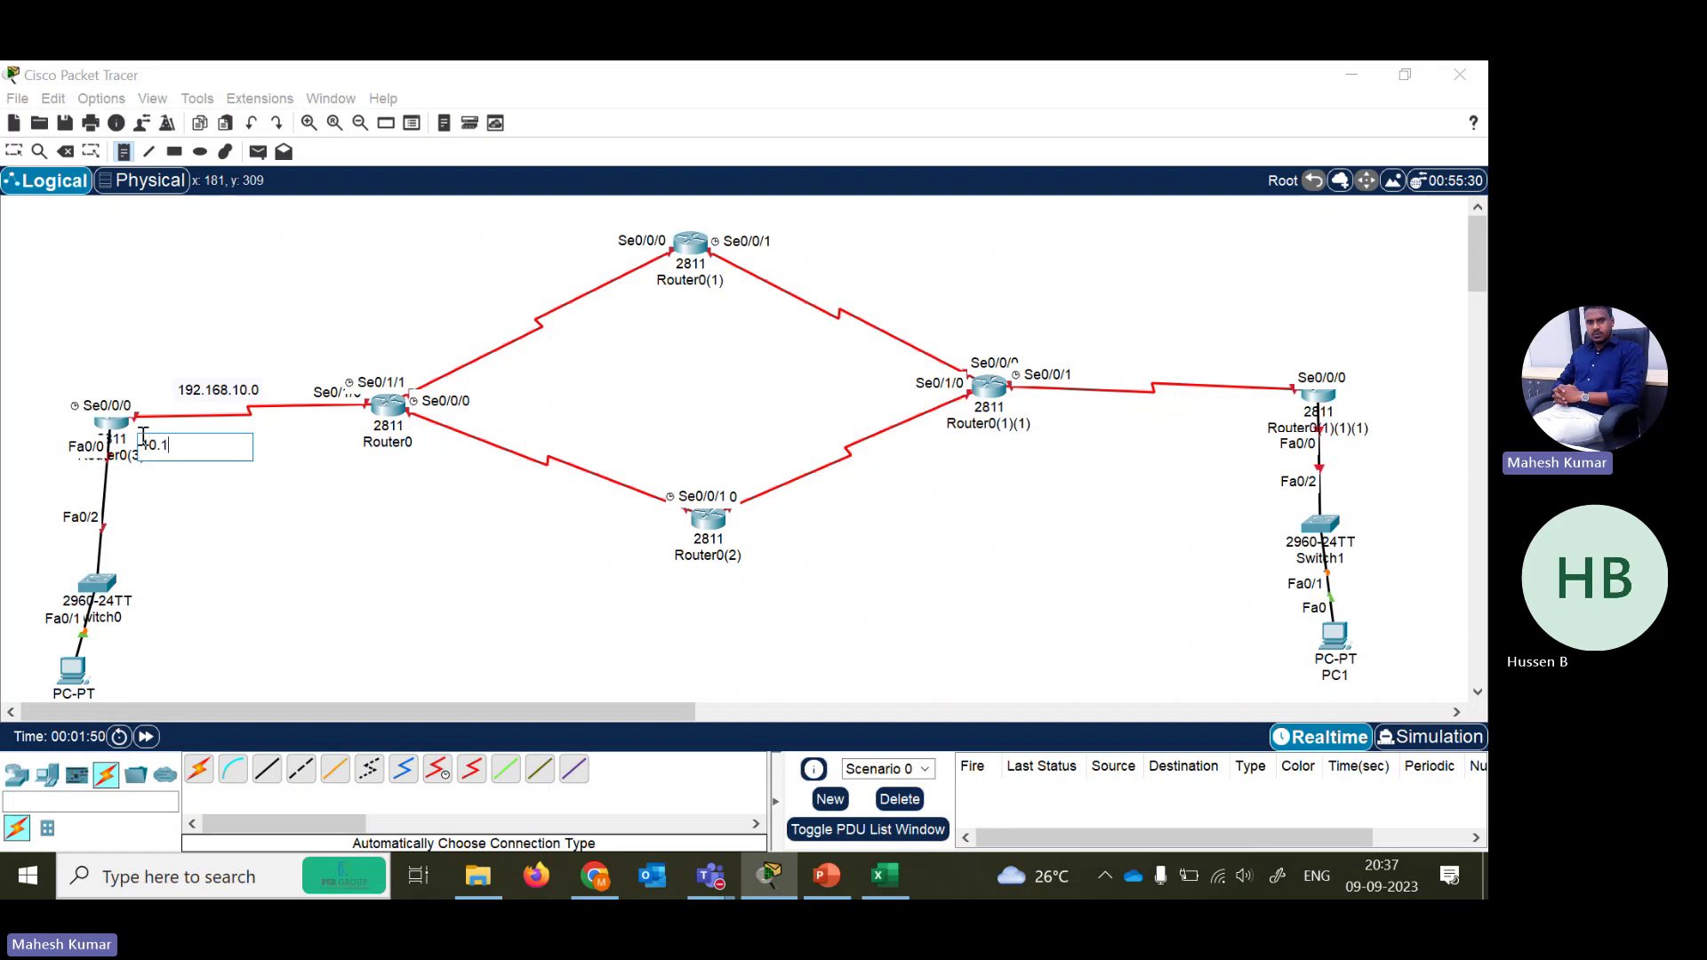
text(1)
click(320, 429)
text(10)
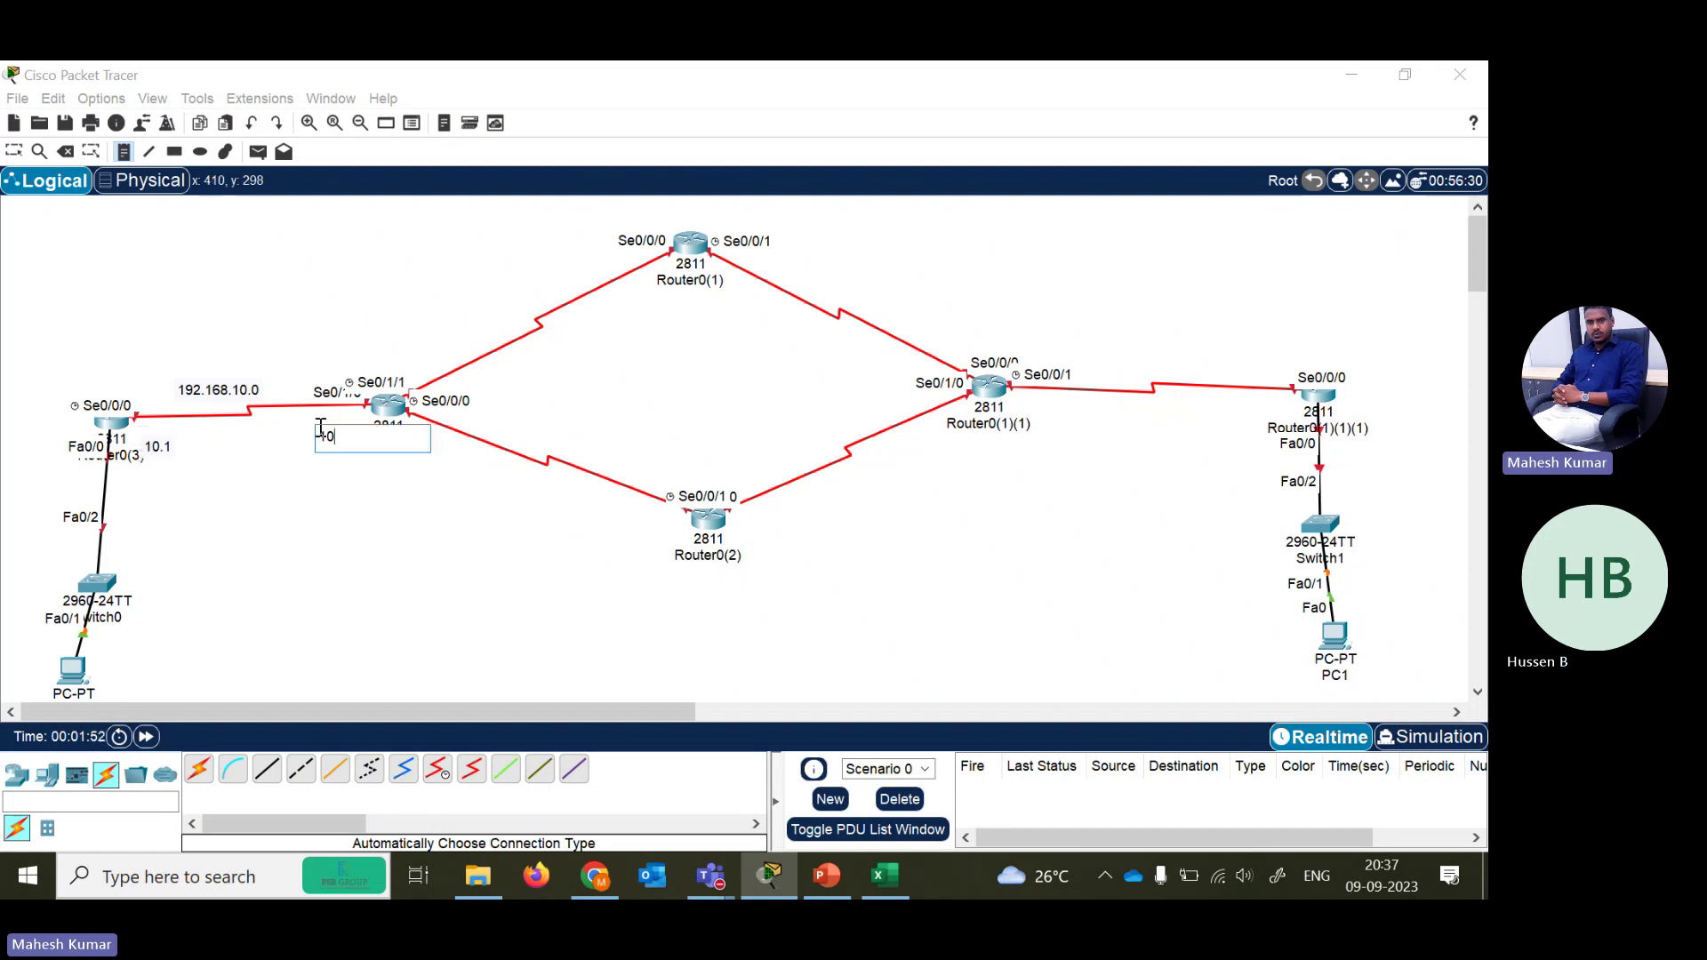
text(.2)
click(66, 487)
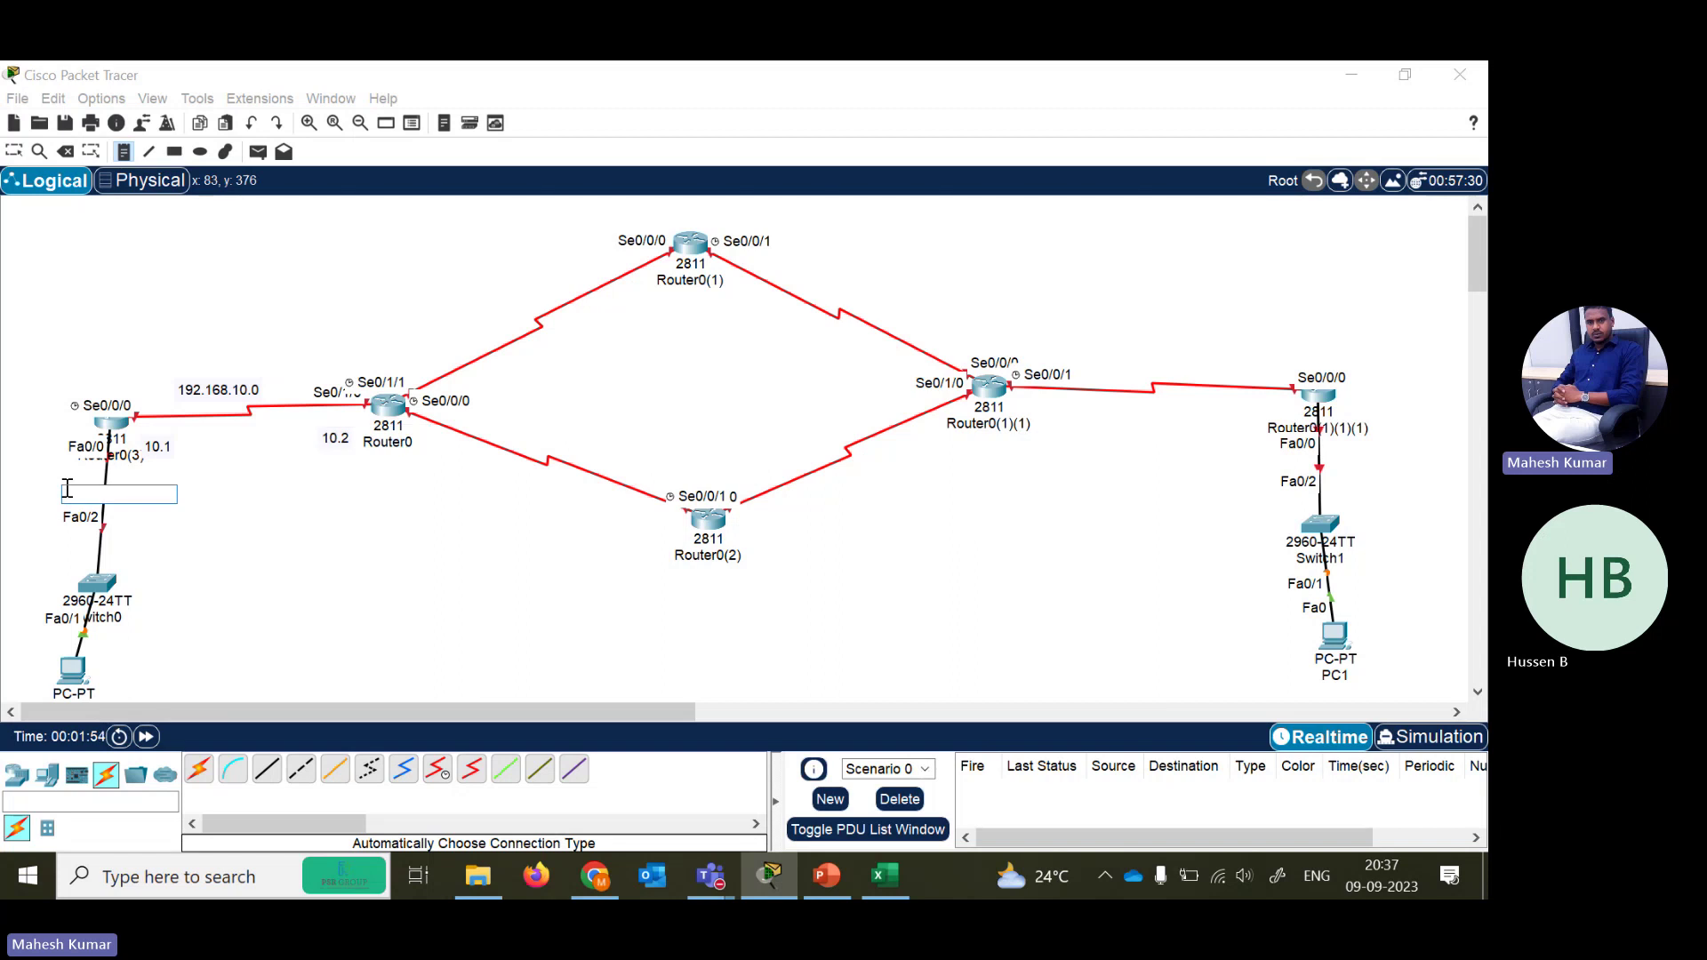
text(192.168.20.1)
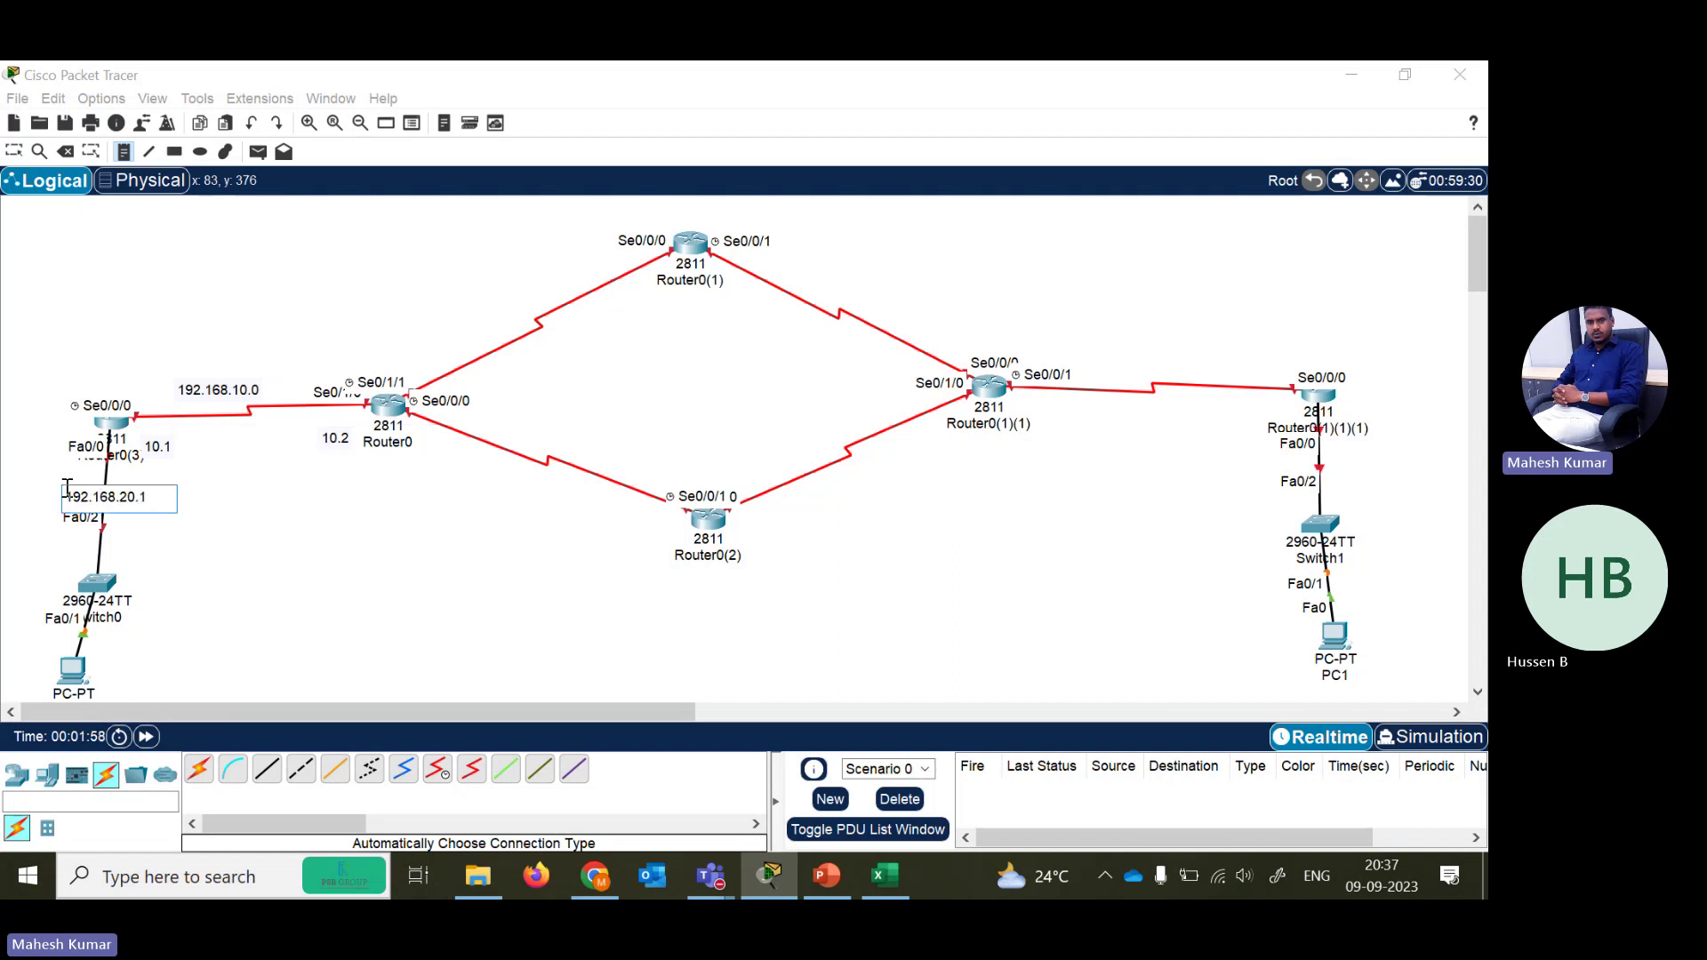
- Label the Router0–Router0(1) link 192.168.30.0 and the Router0–Router0(2) link 192.168.40.0
click(439, 355)
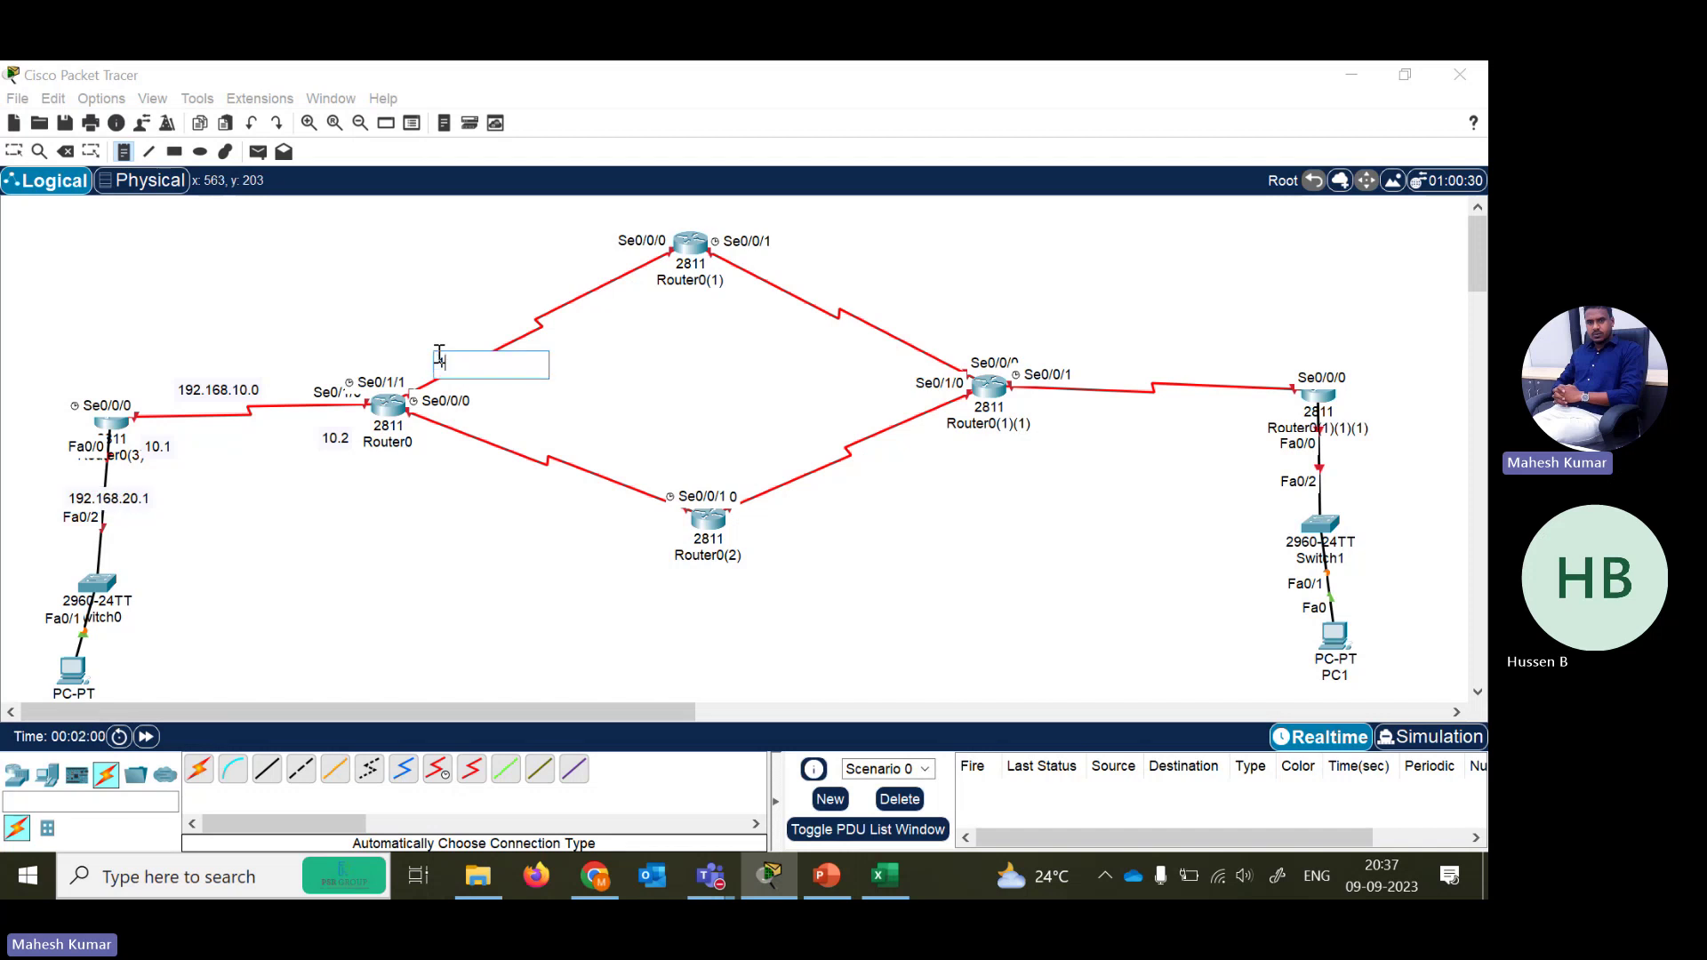
text(192.168.30.0)
click(510, 489)
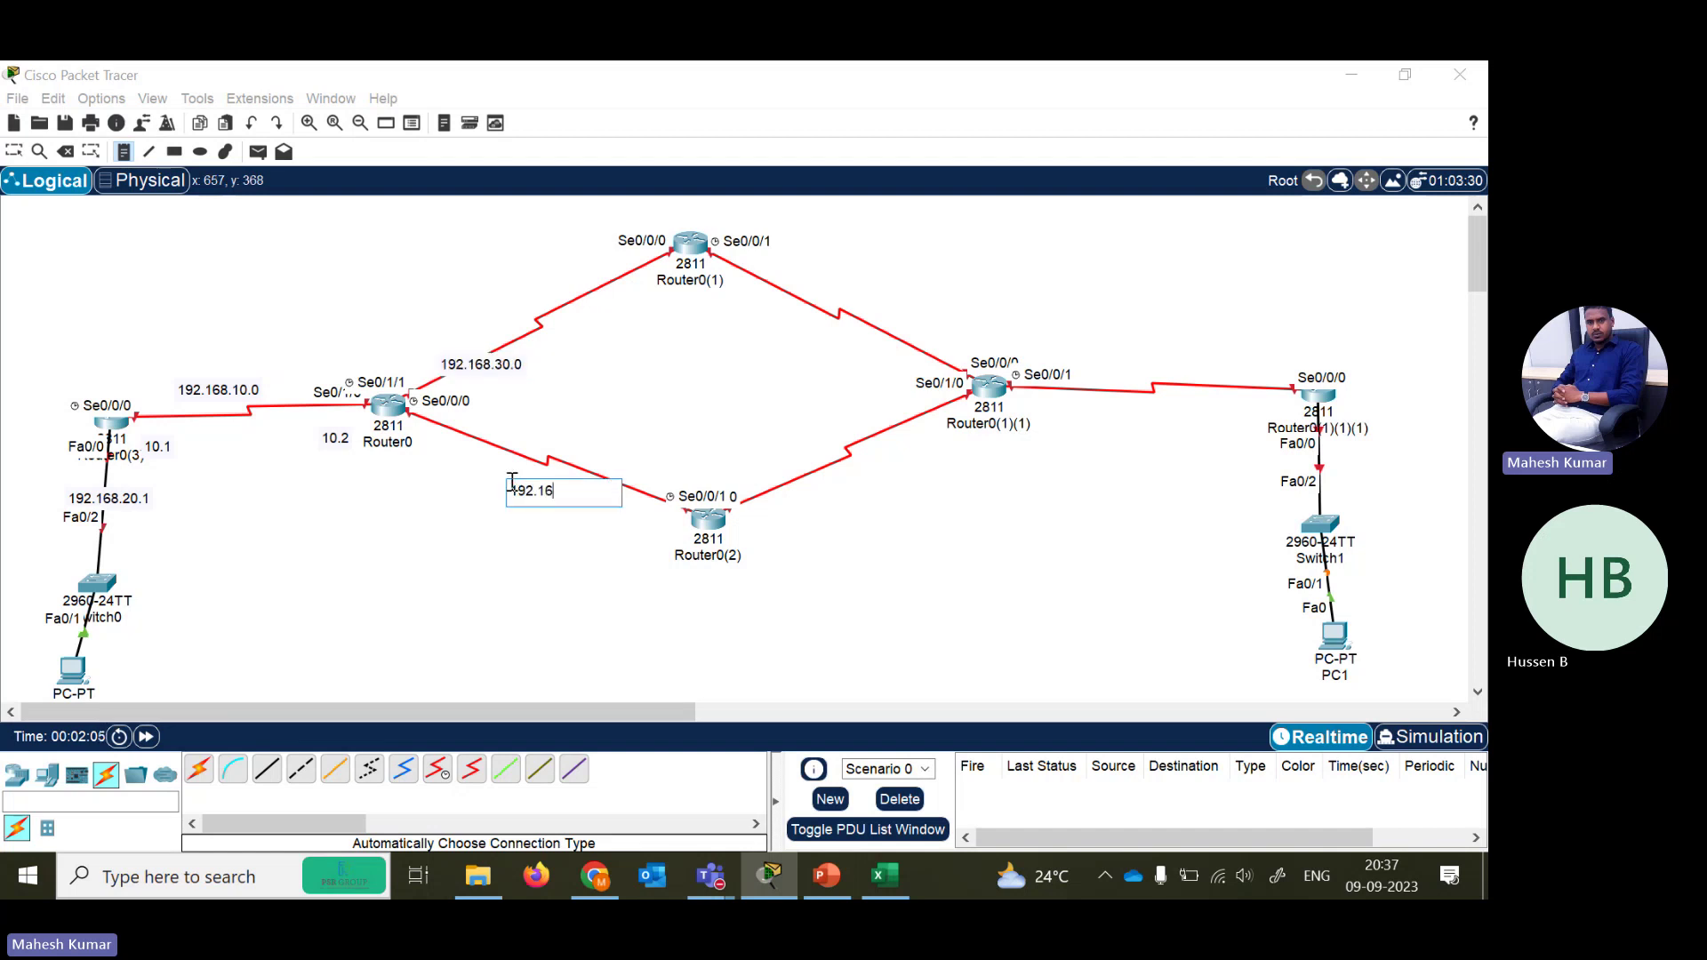
- Label the Router0(1)–Router0(1)(1) link 192.168.50.0 and the Router0(2)–Router0(1)(1) link 192.168.60.0
click(801, 281)
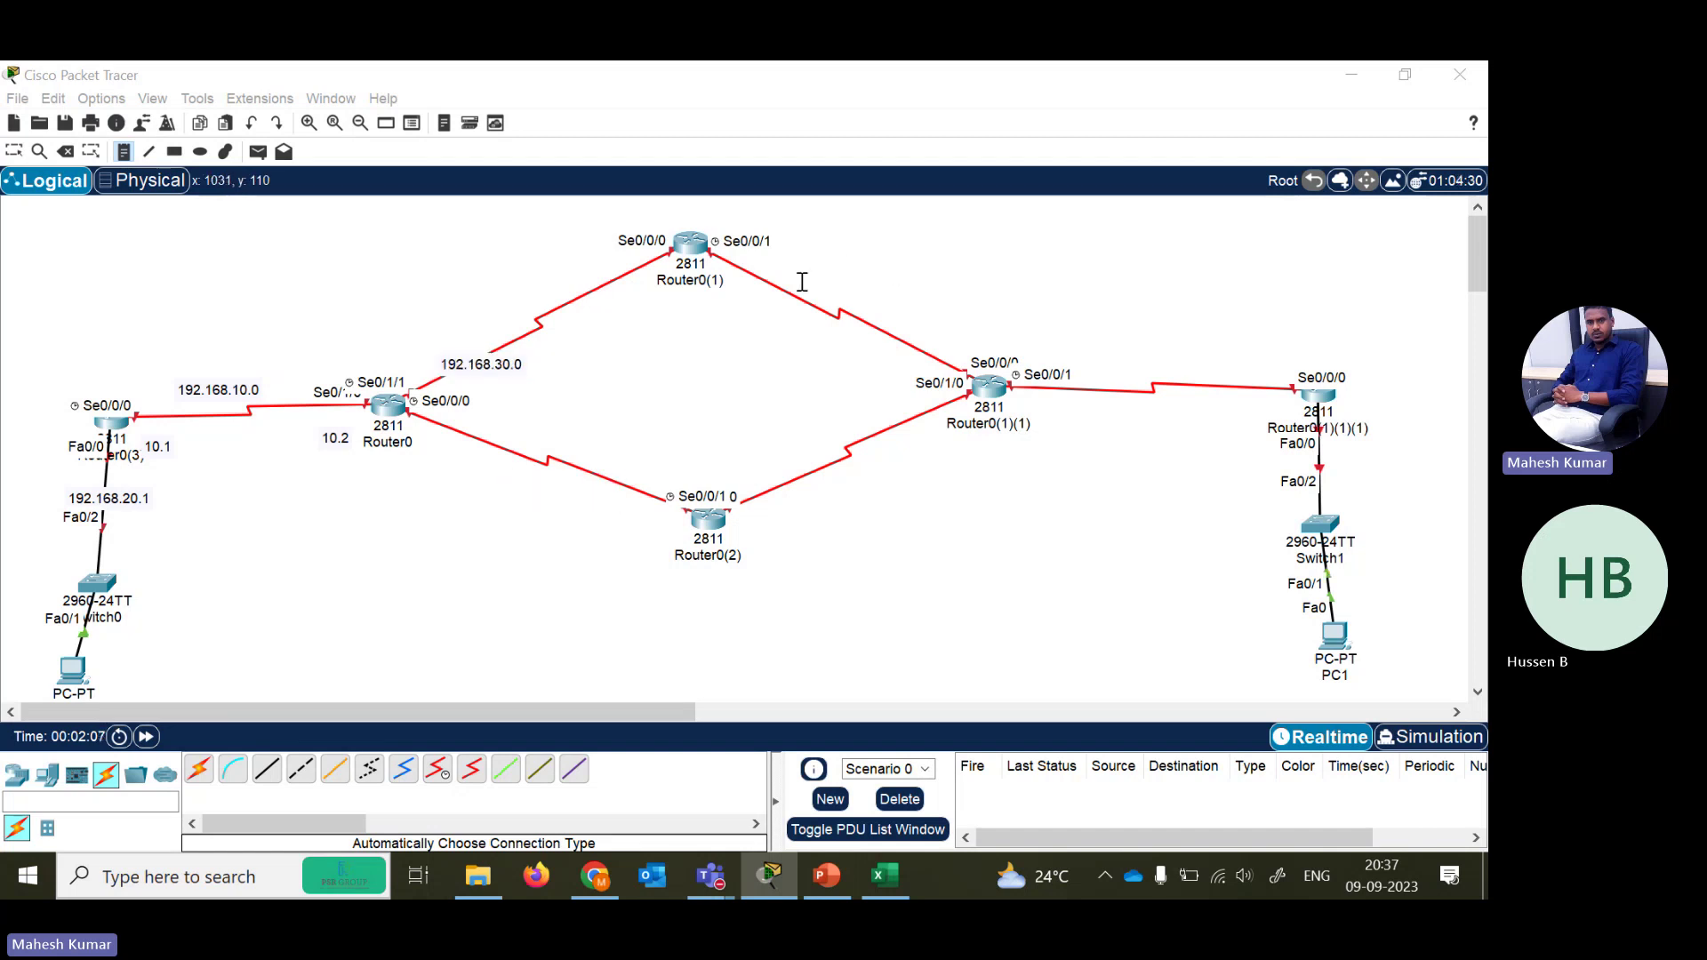
text(192.168.50.0)
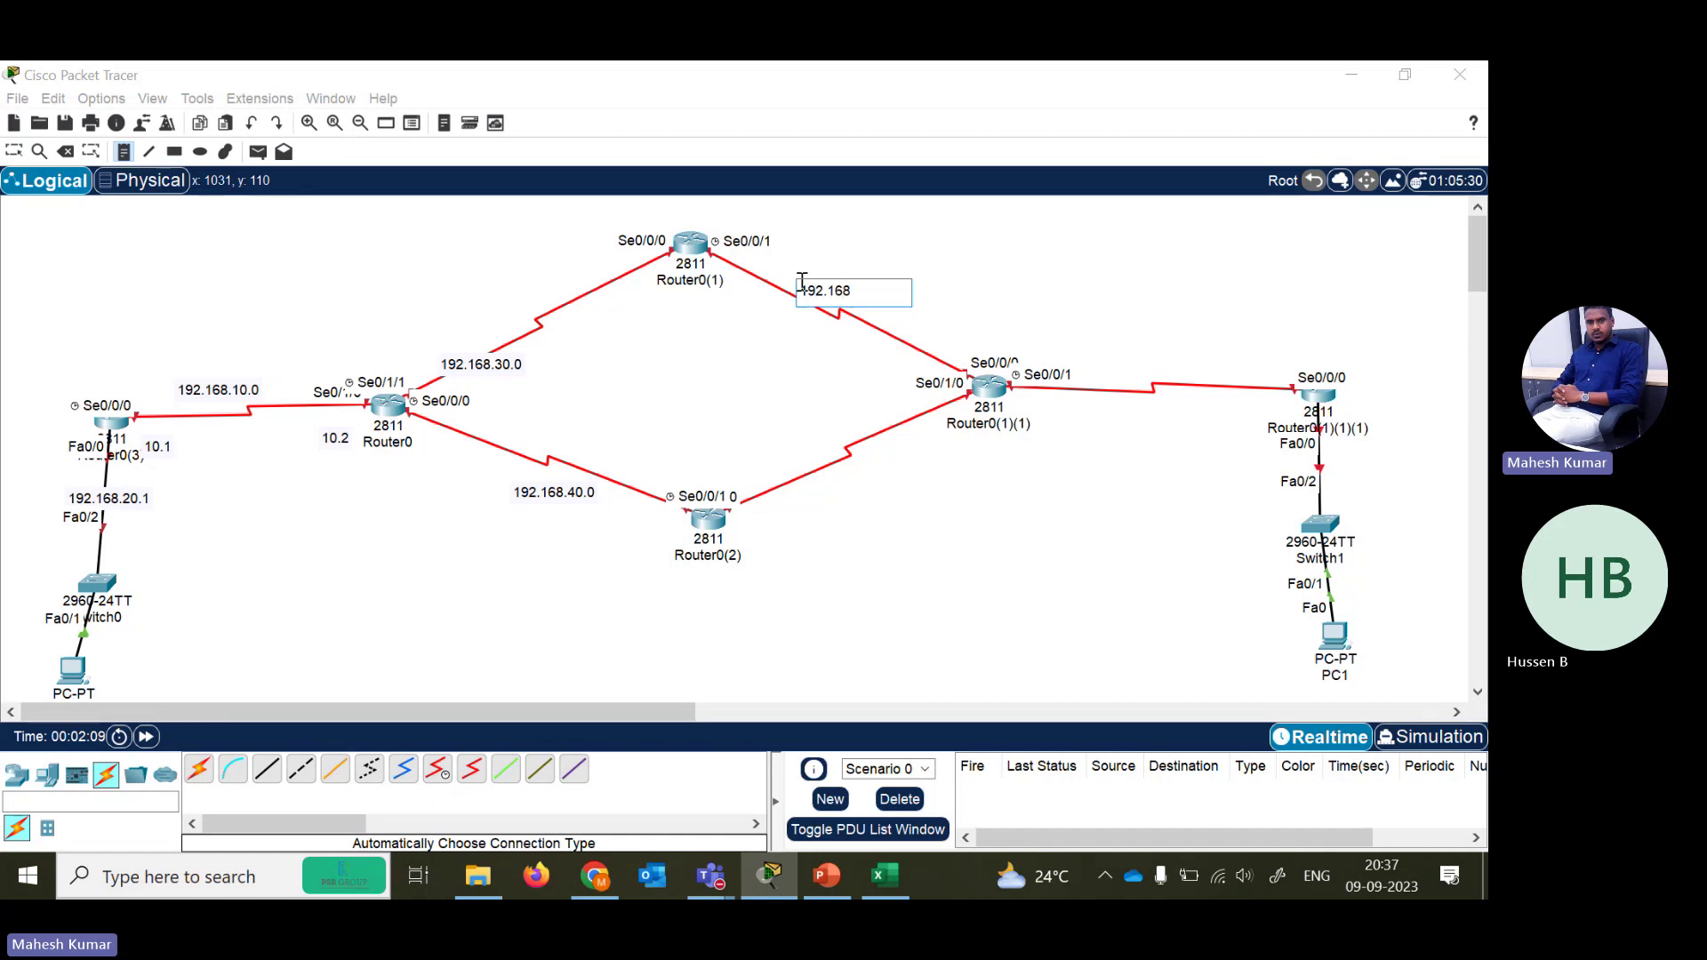
click(798, 501)
text(192.168.60.)
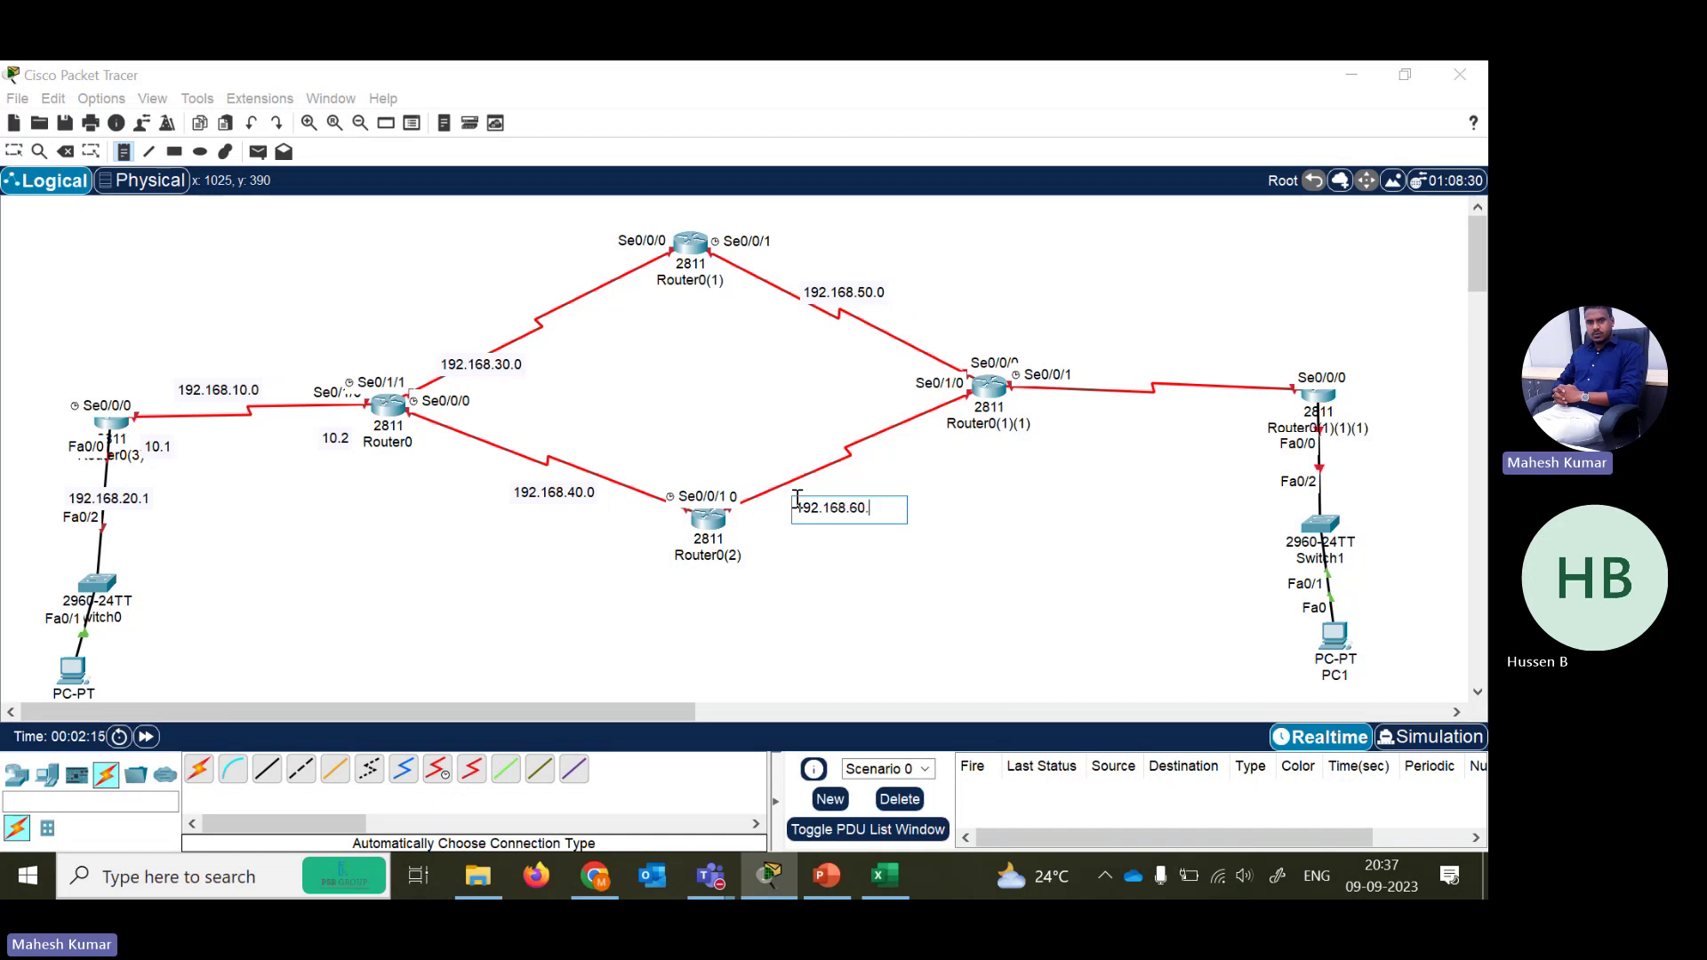
text(0)
- Label the Router0(1)(1)–Router0(1)(1)(1) link 192.168.70.0 and the Router0(1)(1)(1)–Switch1 link 192.168.80.0
click(1110, 373)
text(192.168.)
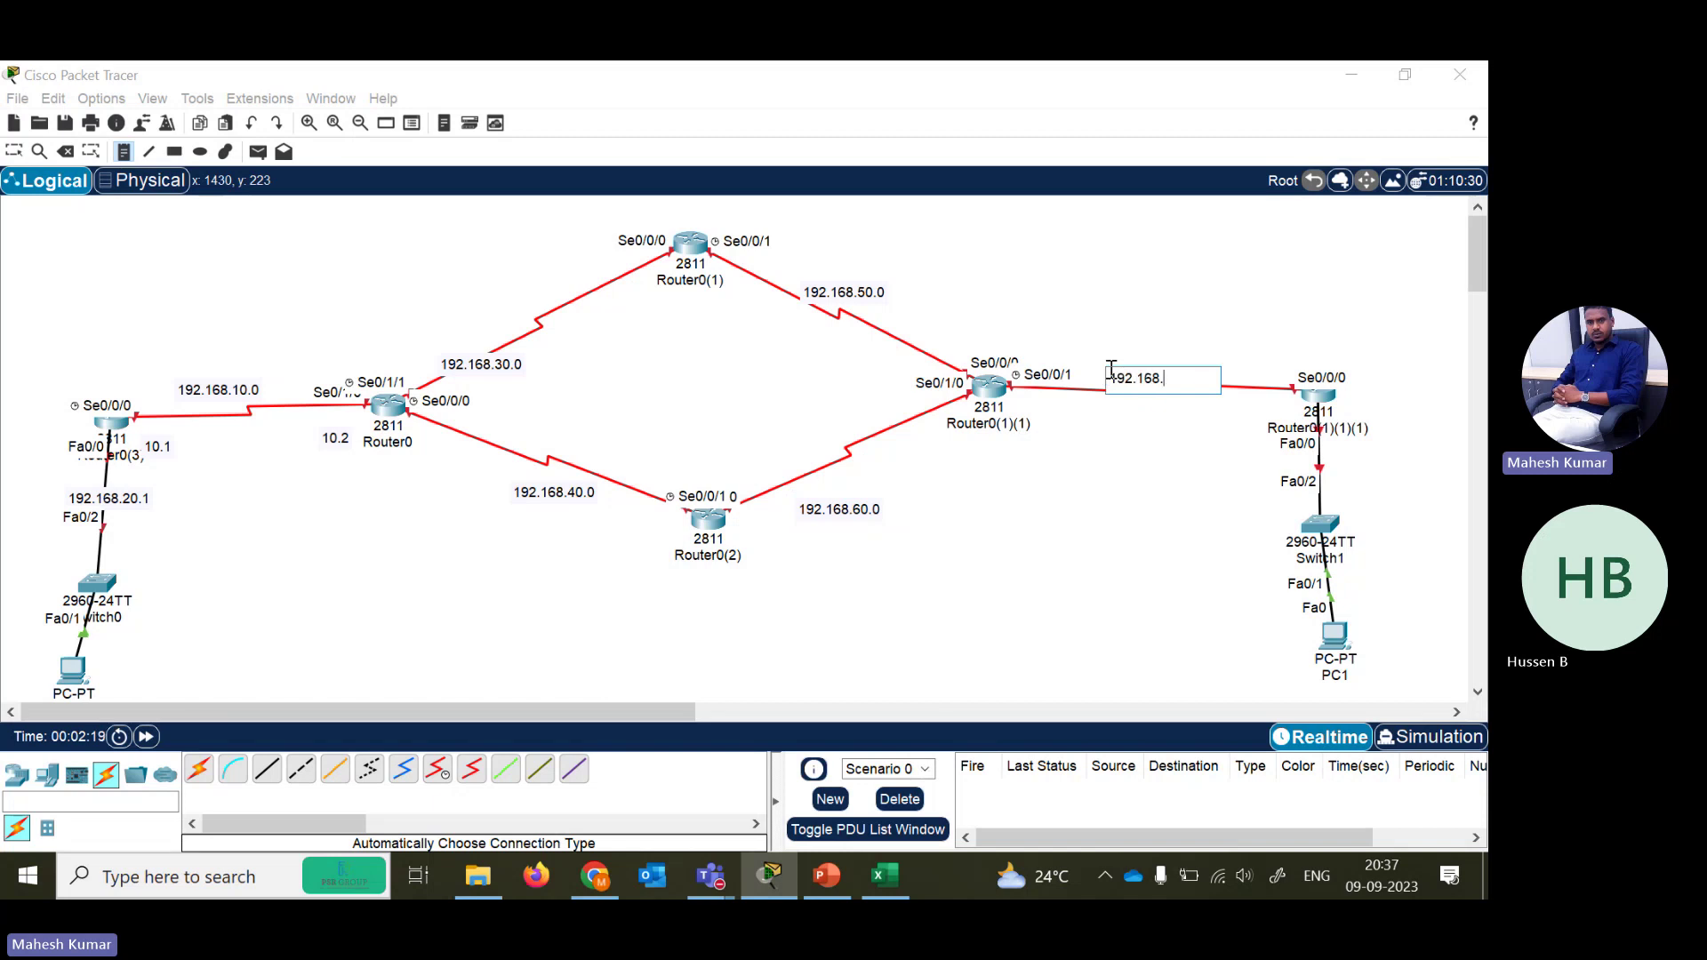
text(70.0)
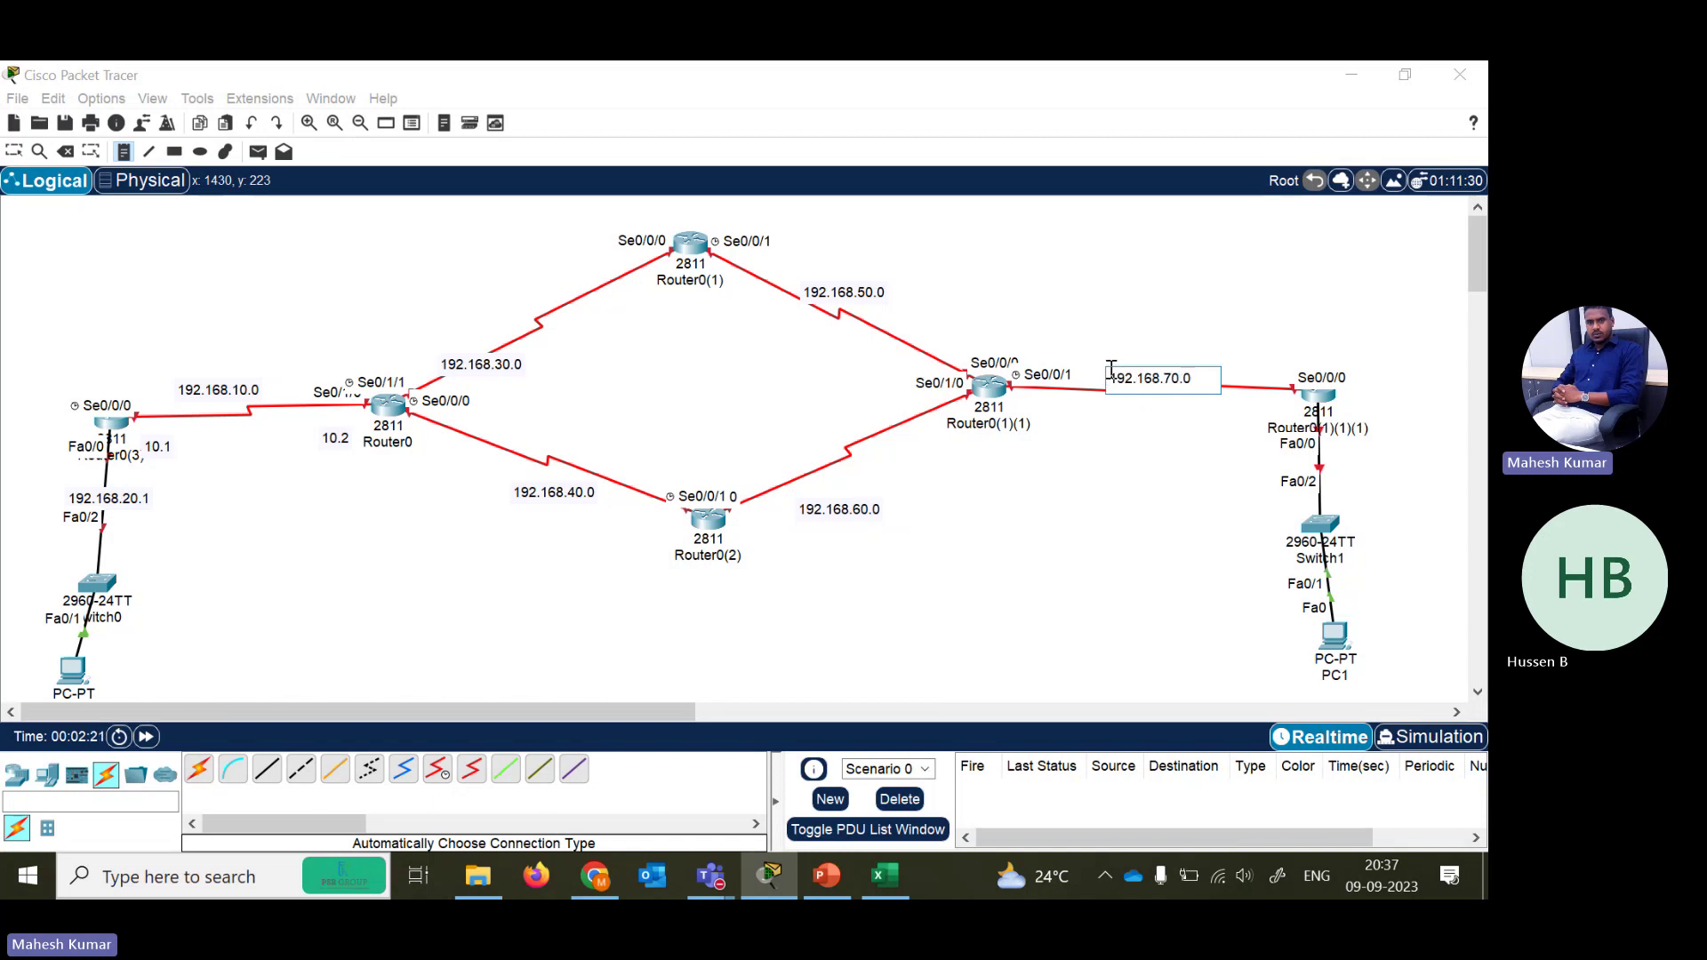
click(1286, 474)
text(192.1)
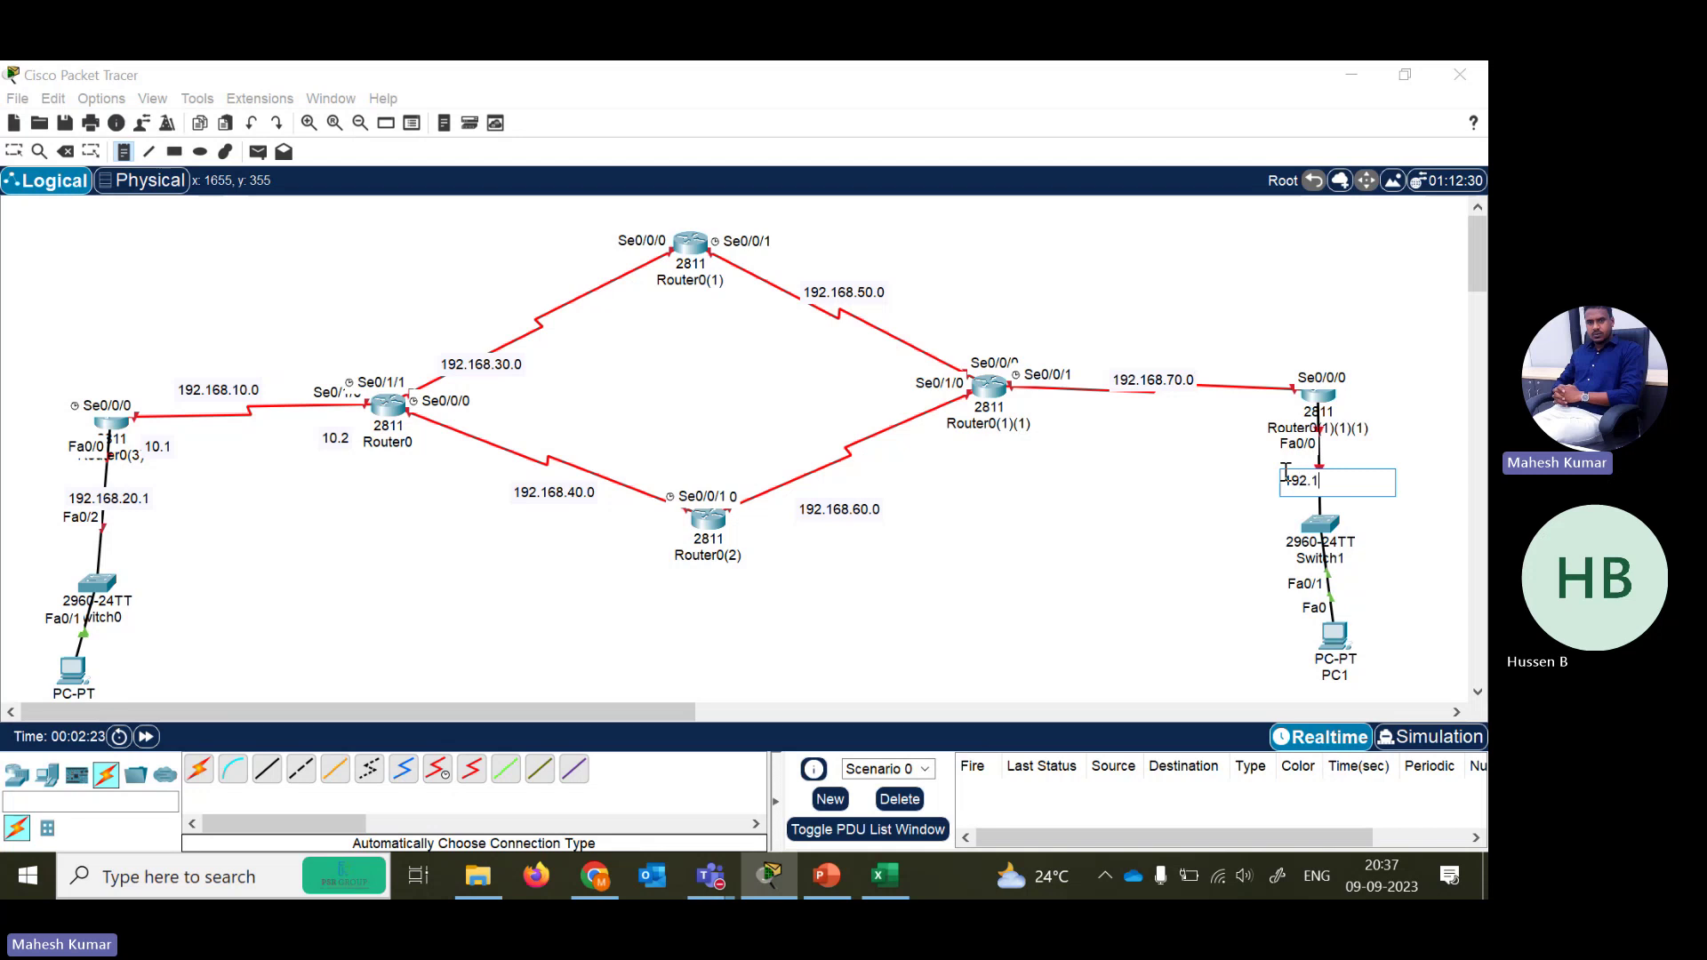
text(68.80.0)
click(1169, 423)
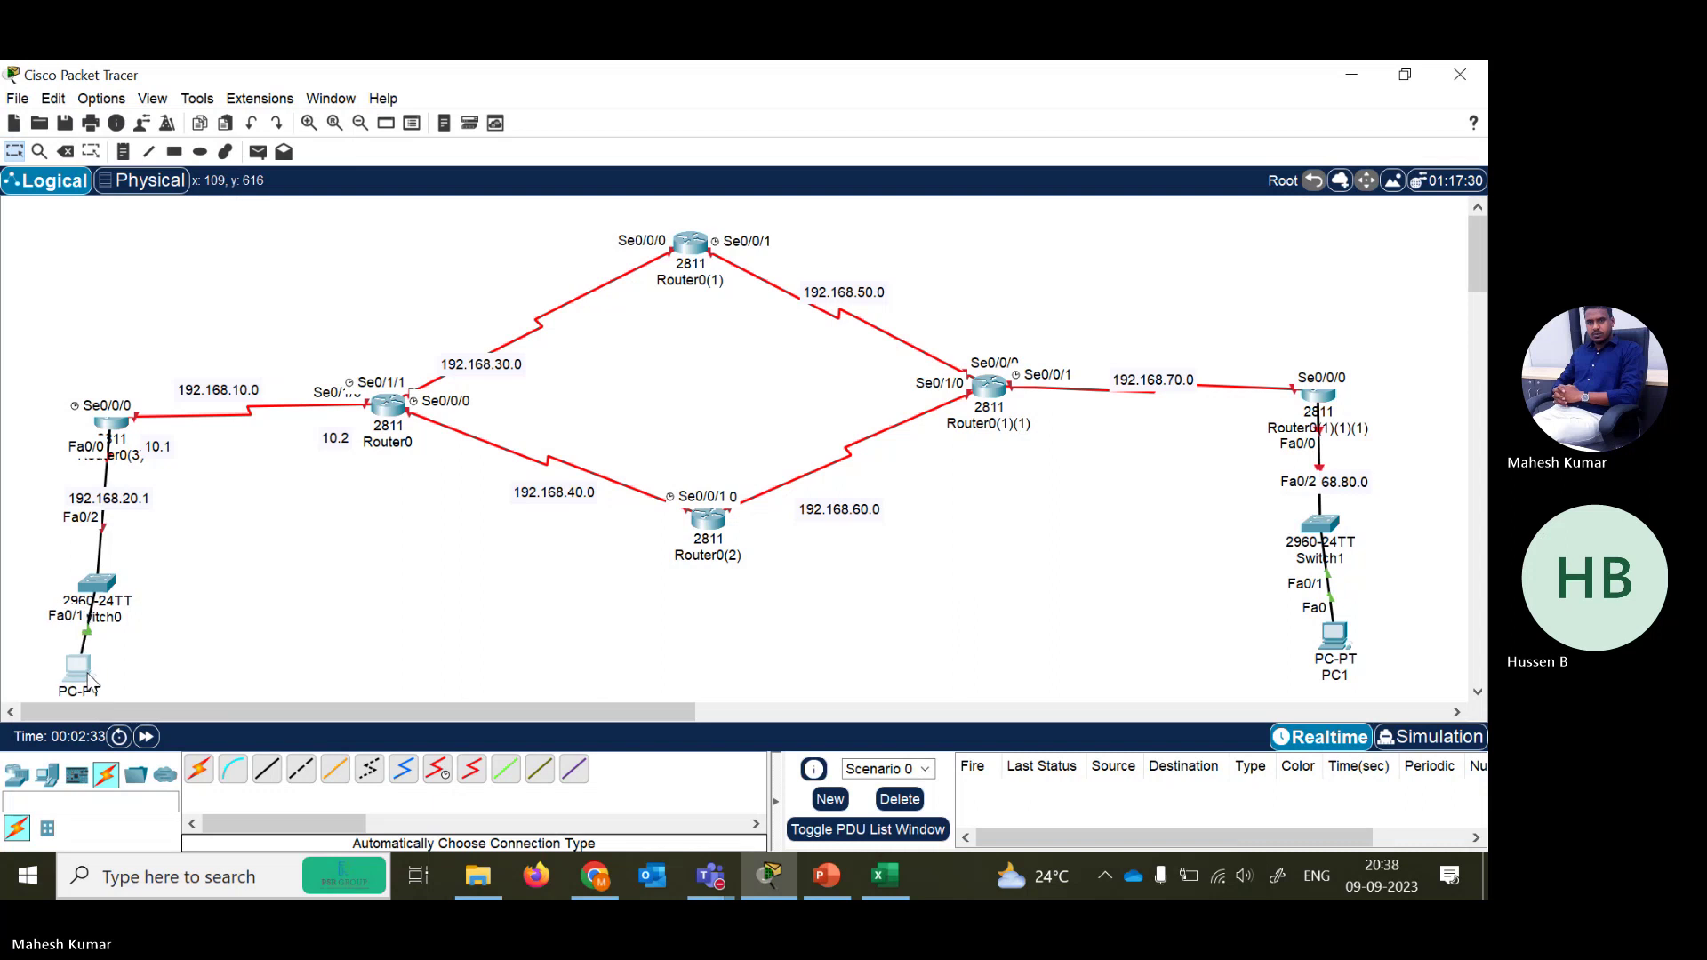
- Nudge PC0 to sit beneath Switch0, and enter global configuration mode in Router0(3)'s command line
drag(89, 680, 103, 669)
click(111, 420)
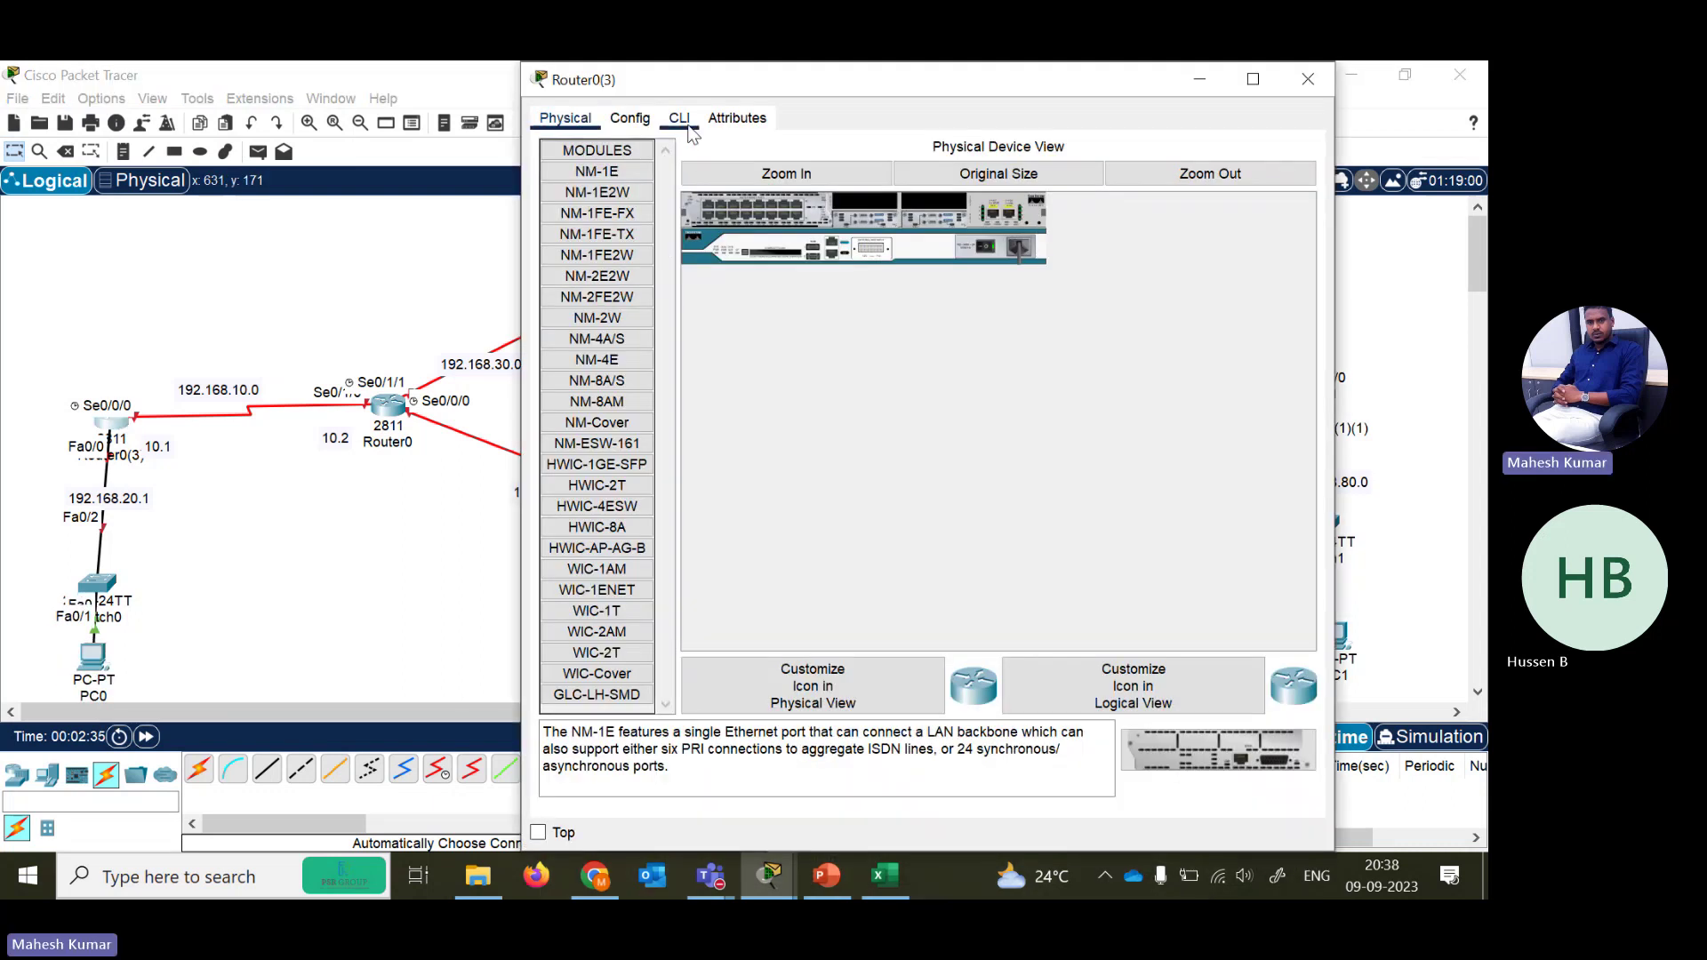
click(679, 118)
key(Return)
key(Return)
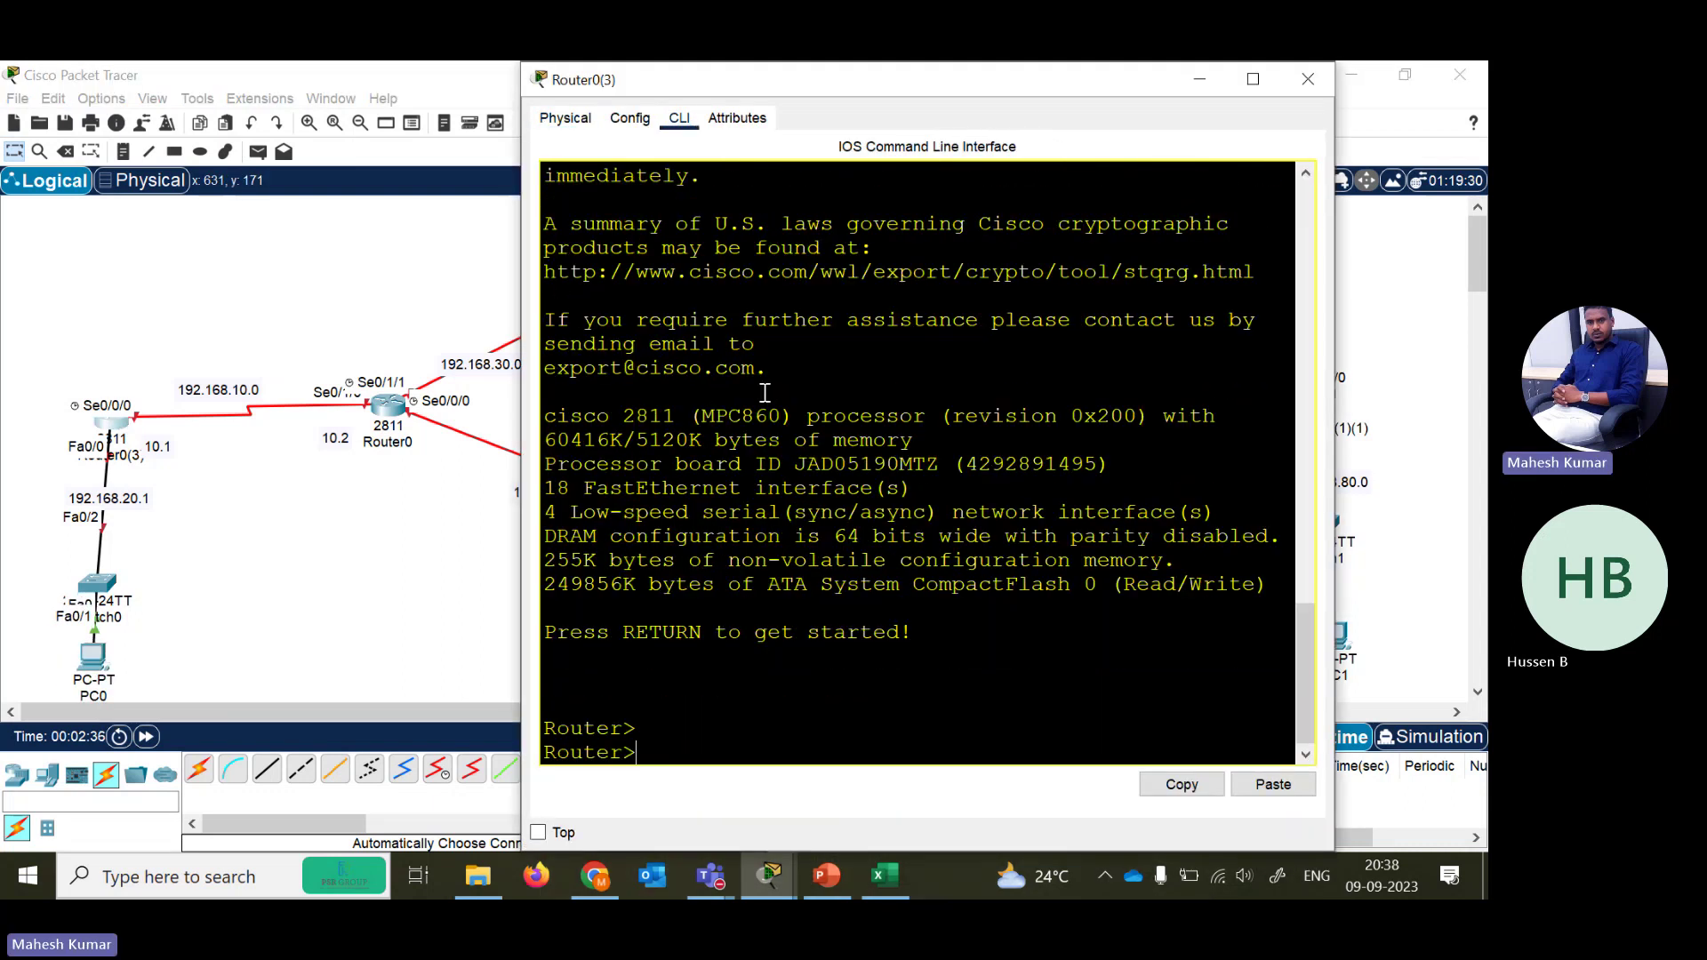
key(Return)
text(en)
key(Return)
text(conf ter)
key(Return)
- Disable domain name lookup on Router0(3) with the command no ip domain lookup
text(nfig)#n)
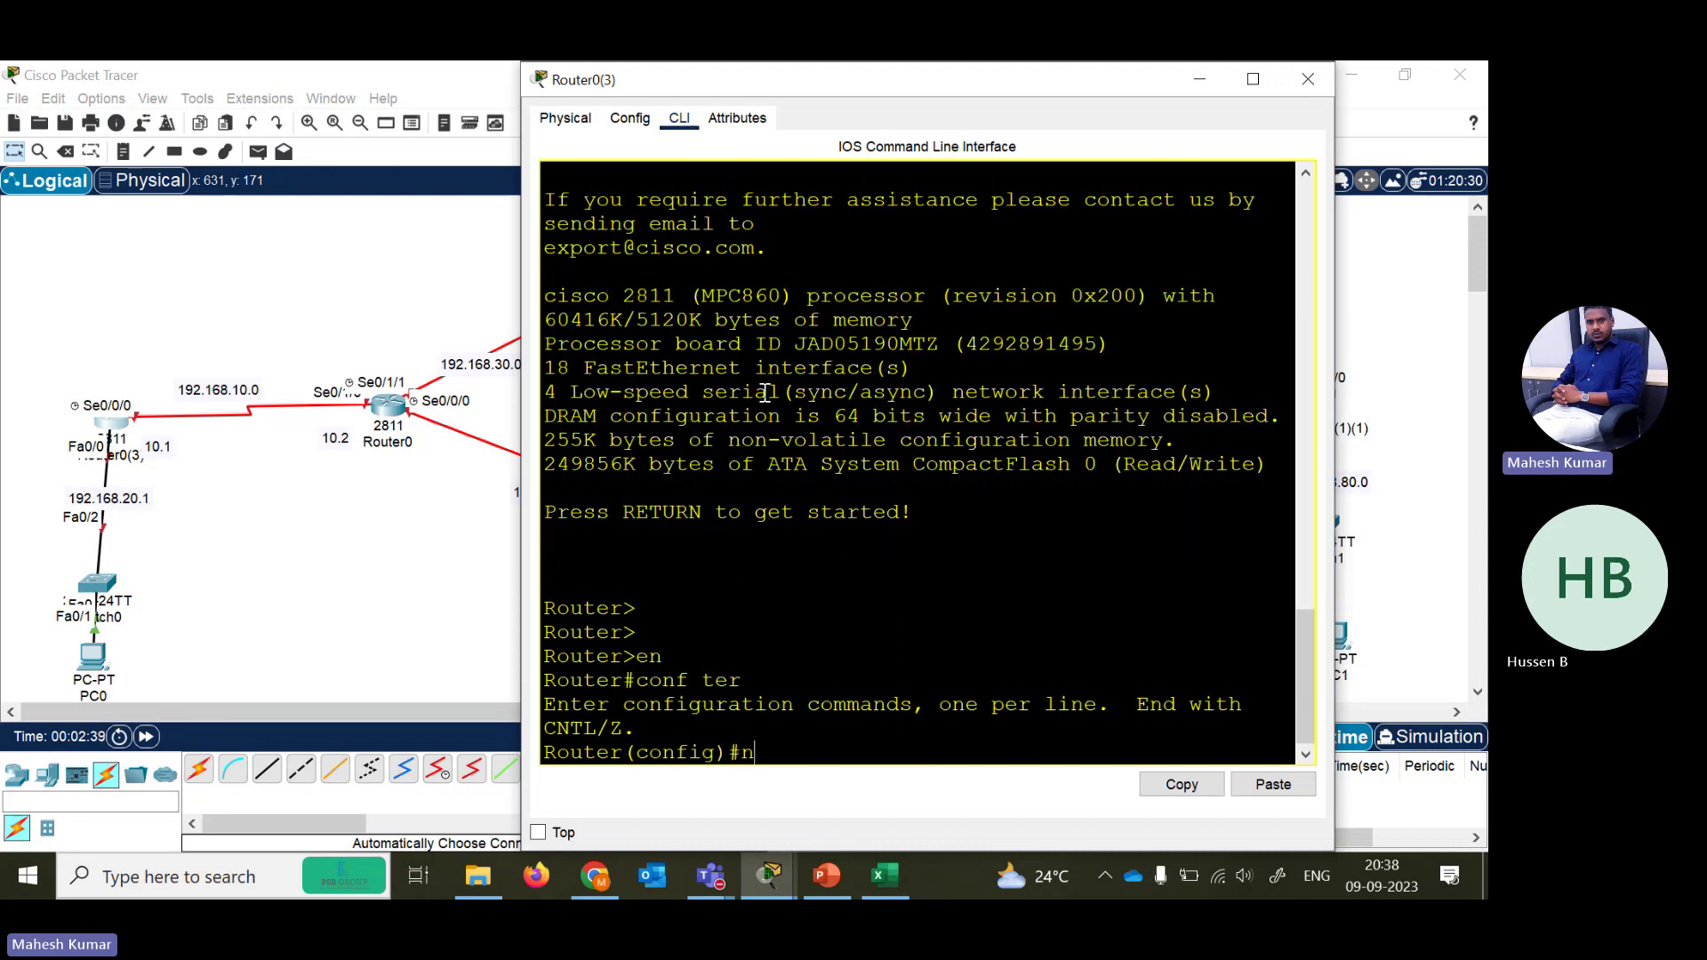
text(o ip doma)
key(Tab)
text(n)
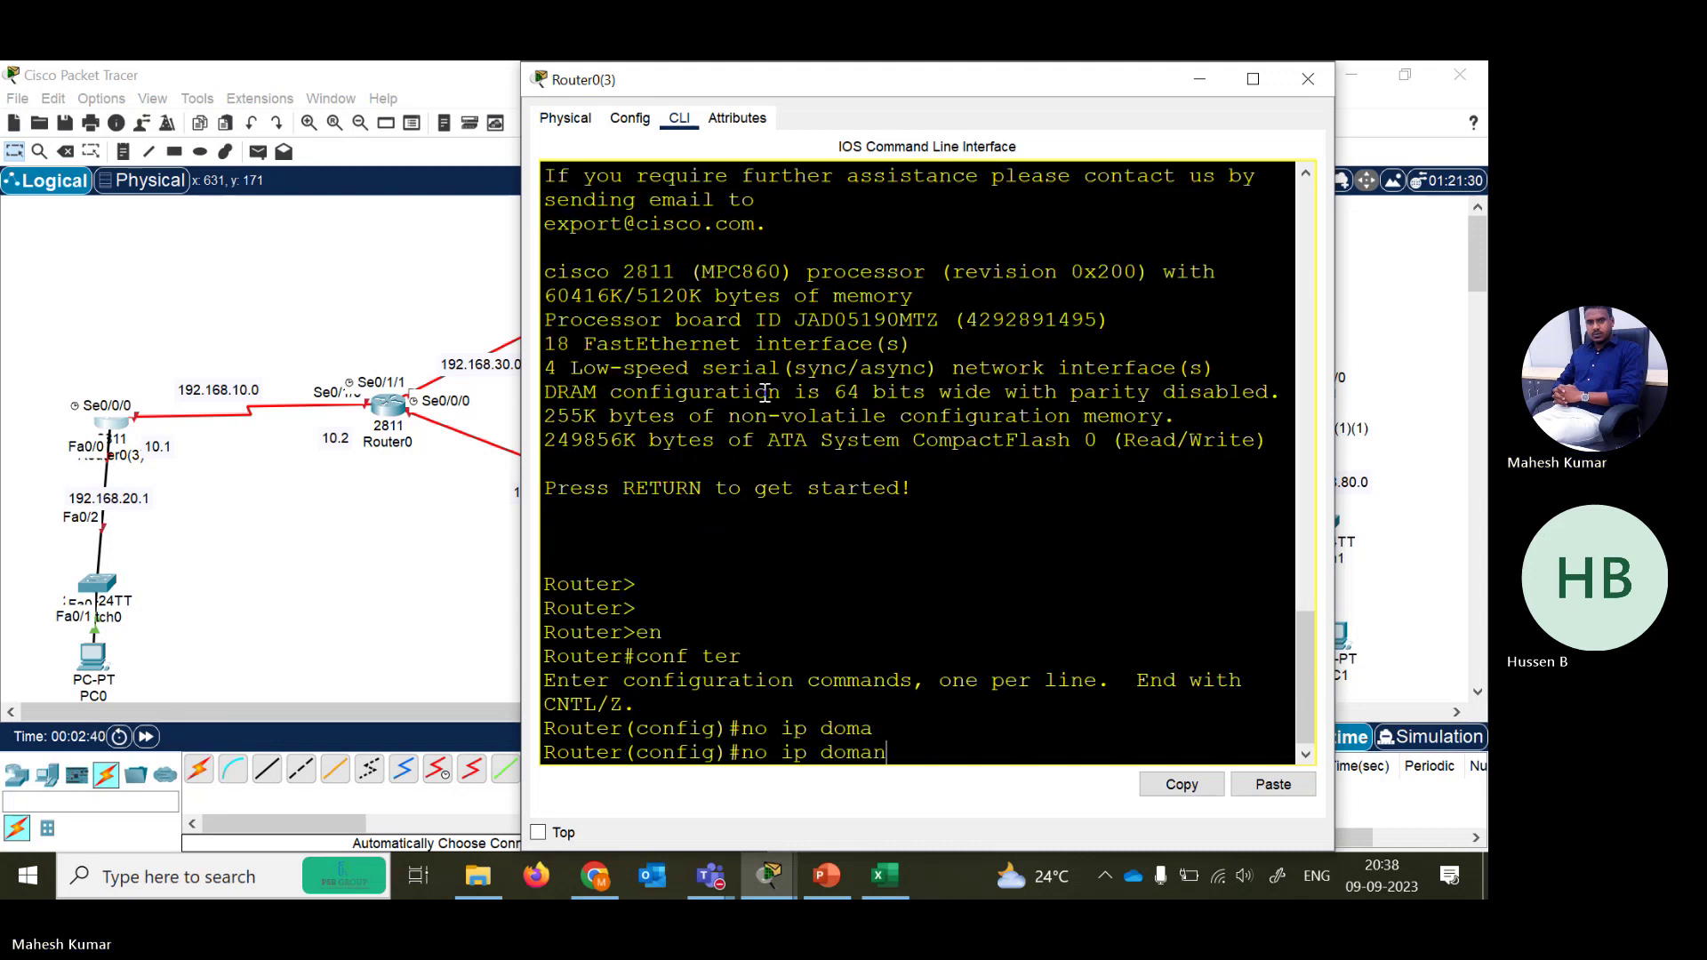
key(Tab)
key(BackSpace)
key(BackSpace)
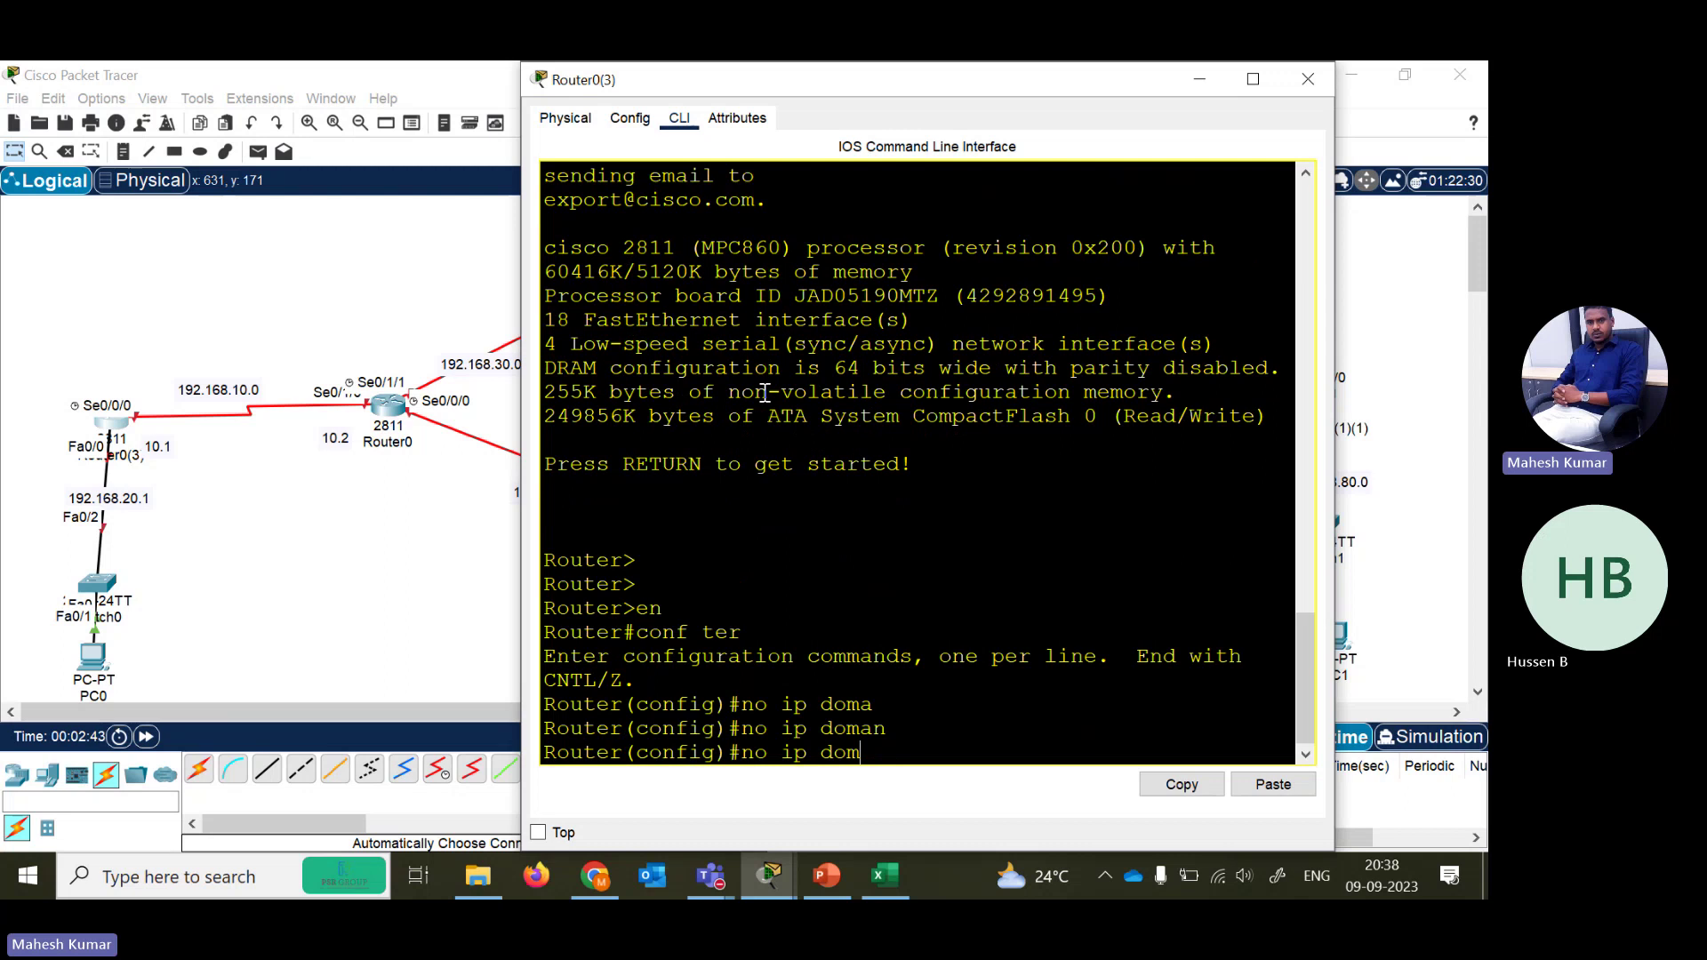
text(ain loo)
key(Tab)
key(Return)
key(Return)
key(Return)
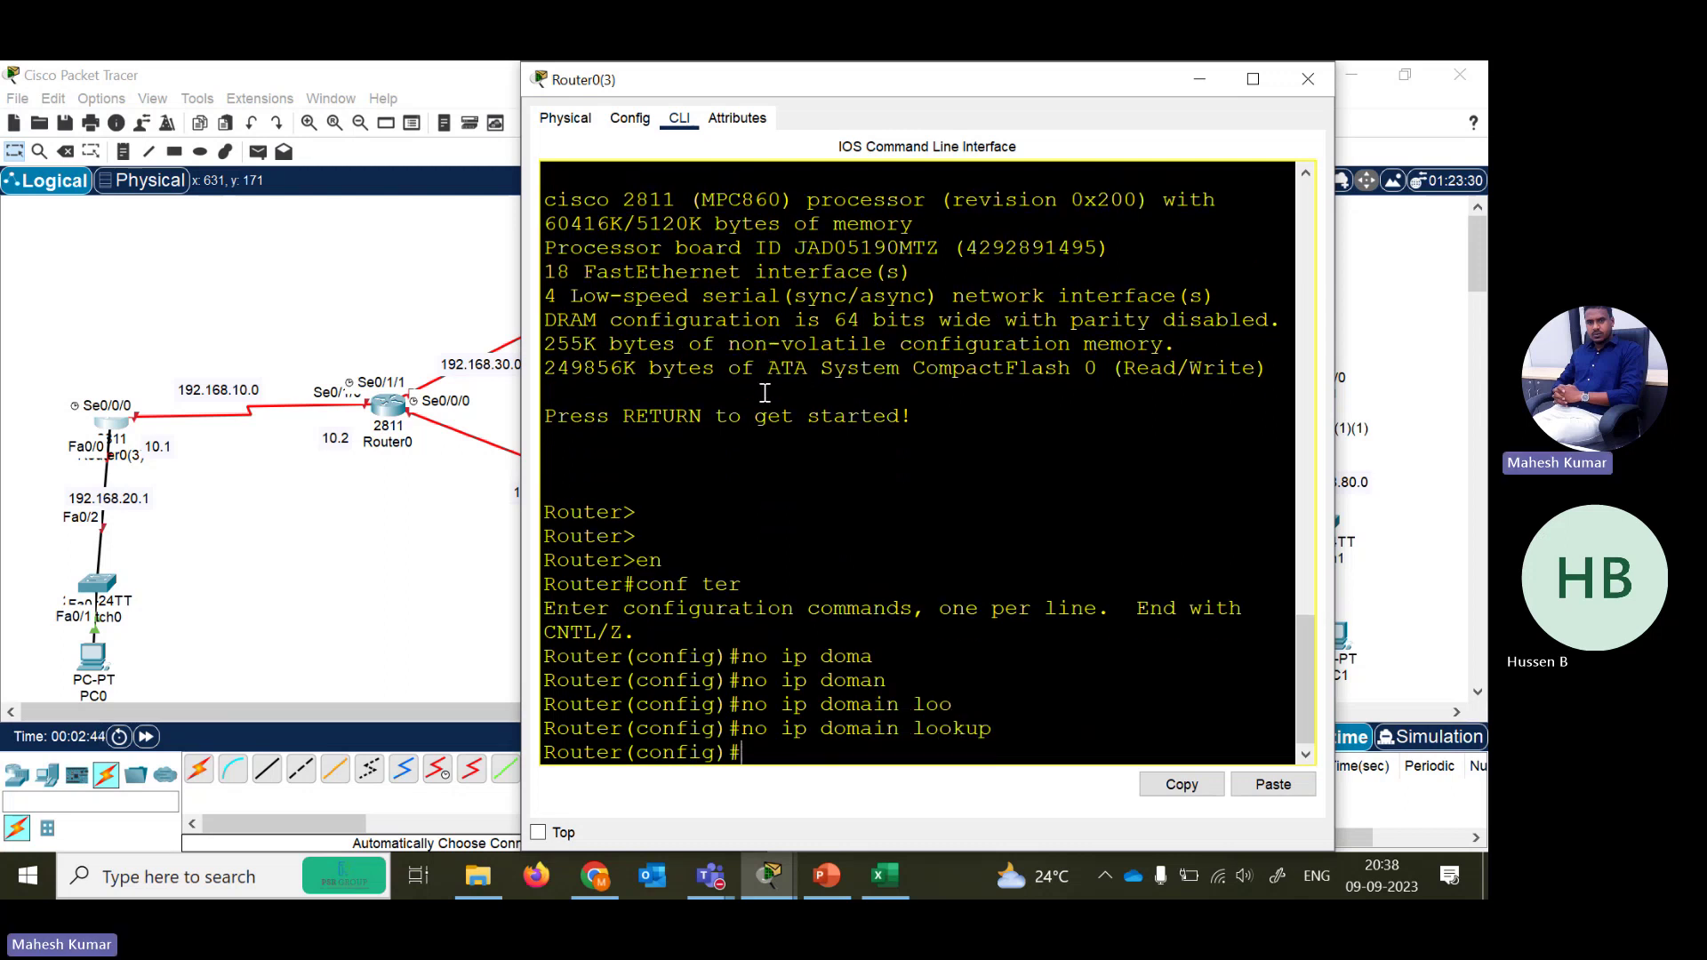
- Assign IP address 192.168.10.1 with mask 255.255.255.0 to interface serial 0/0/0 of Router0(3)
text(i)
text(n)
key(Tab)
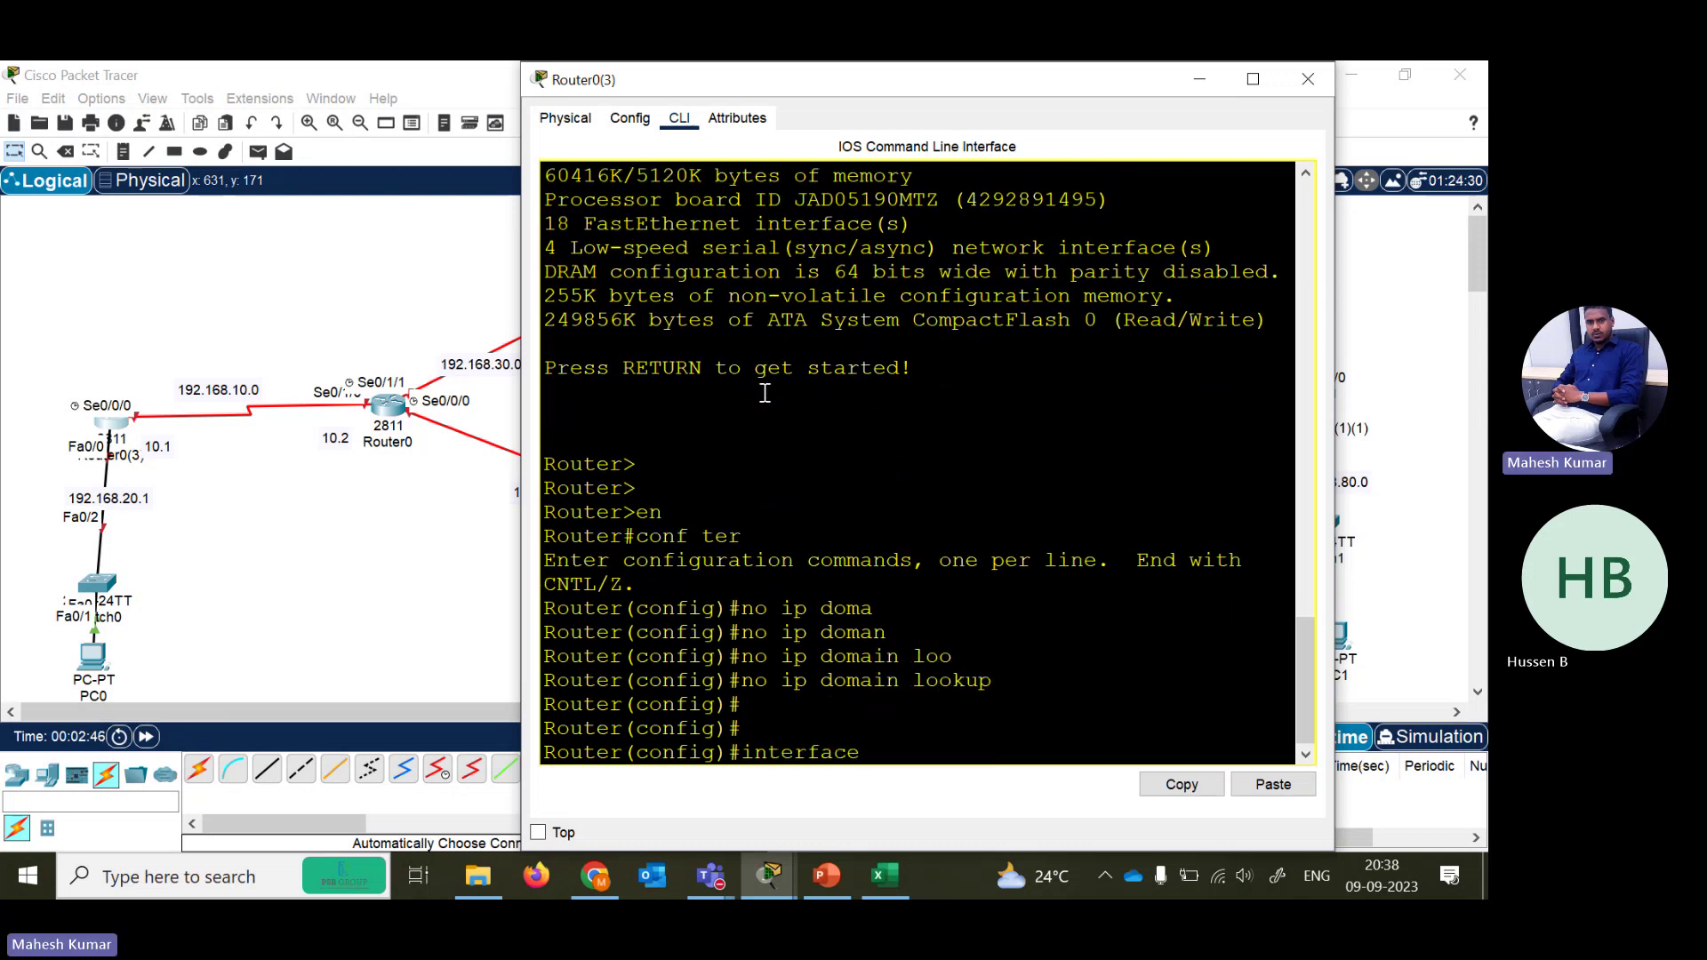
text(f)
text(e)
key(Tab)
text(9)
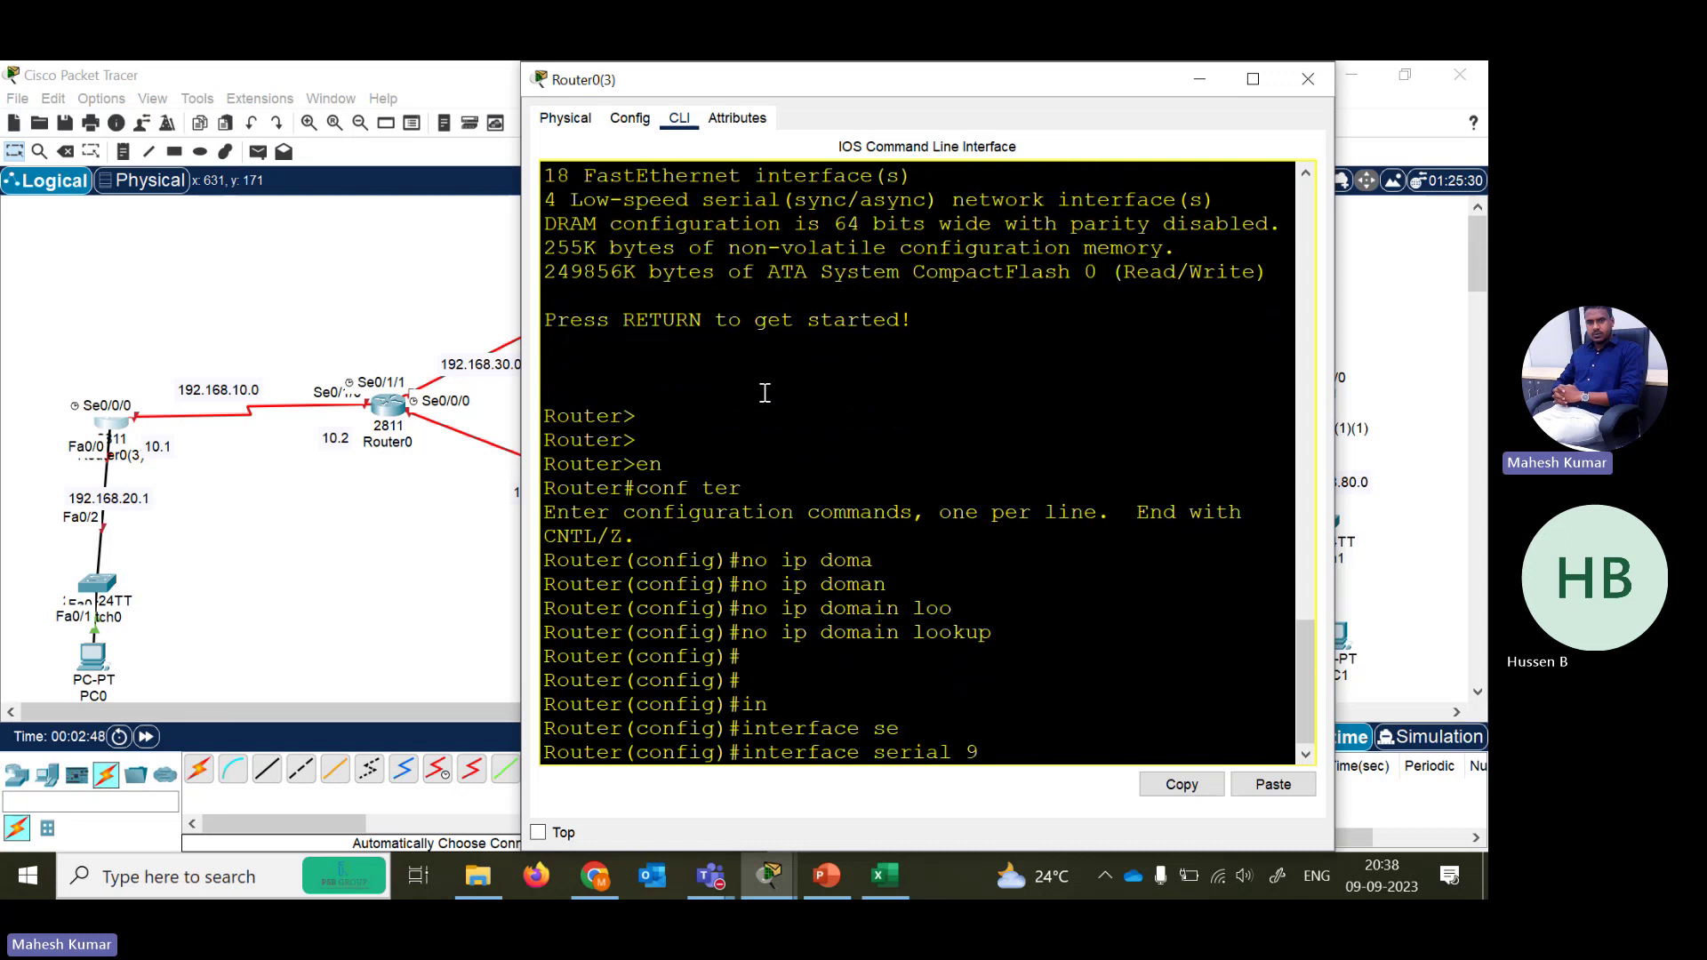
key(BackSpace)
text(0/0/0)
key(Return)
text(ip ad)
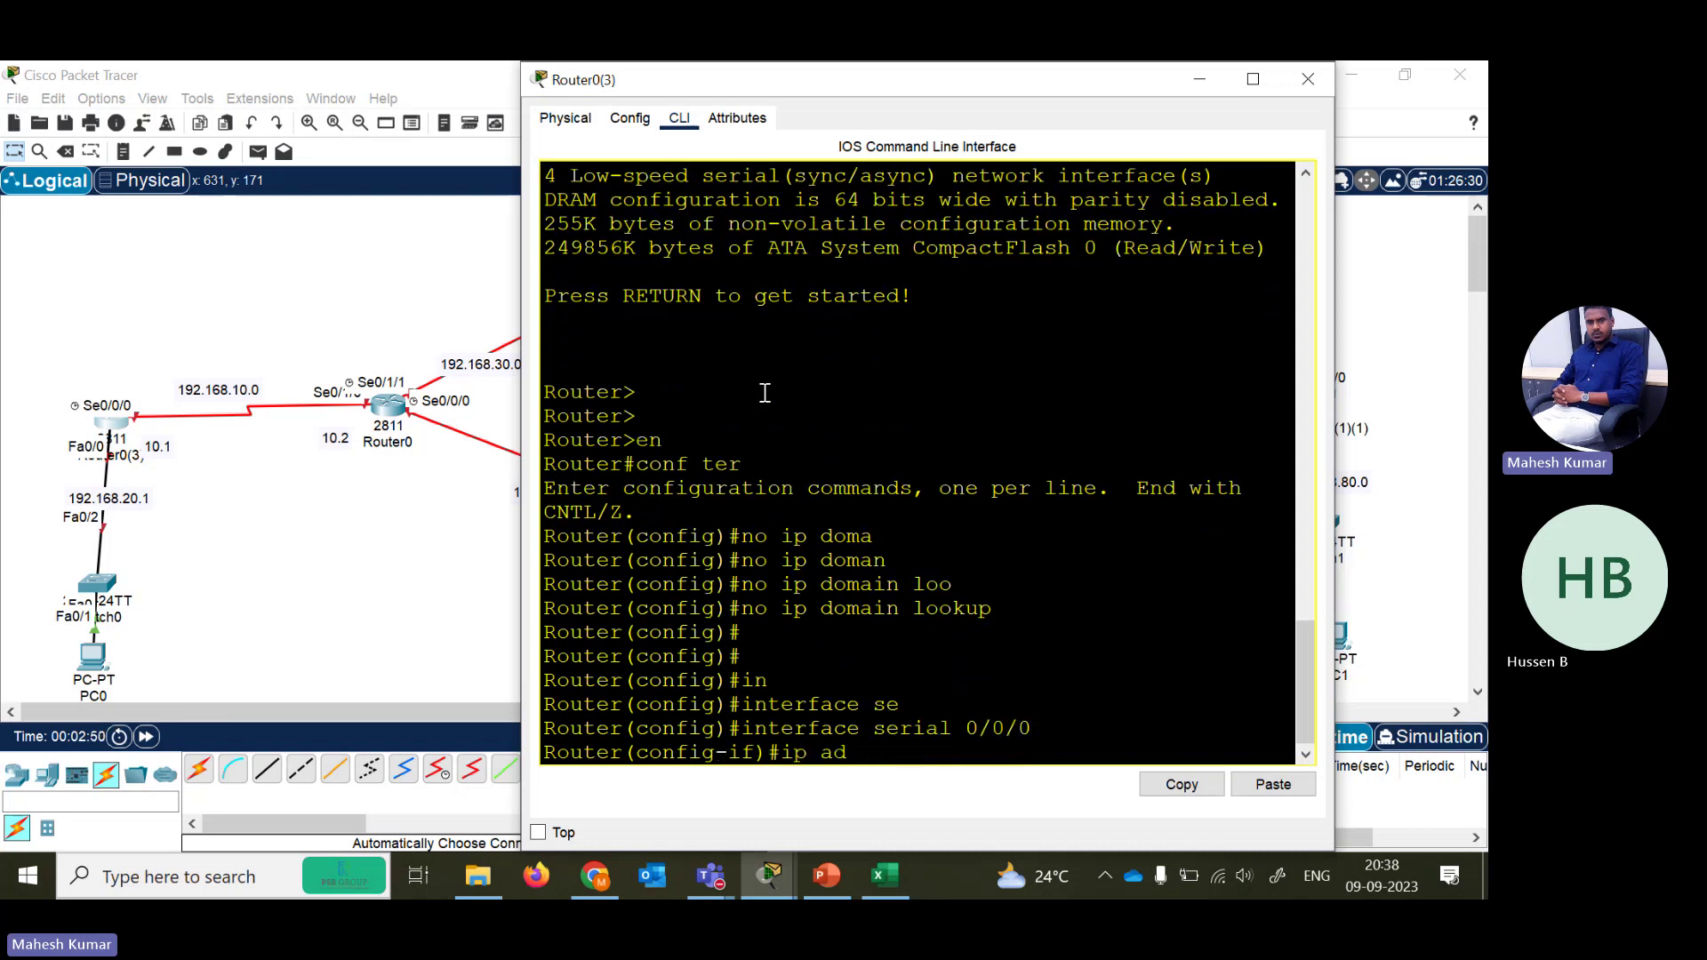
text(d 192.168.10.)
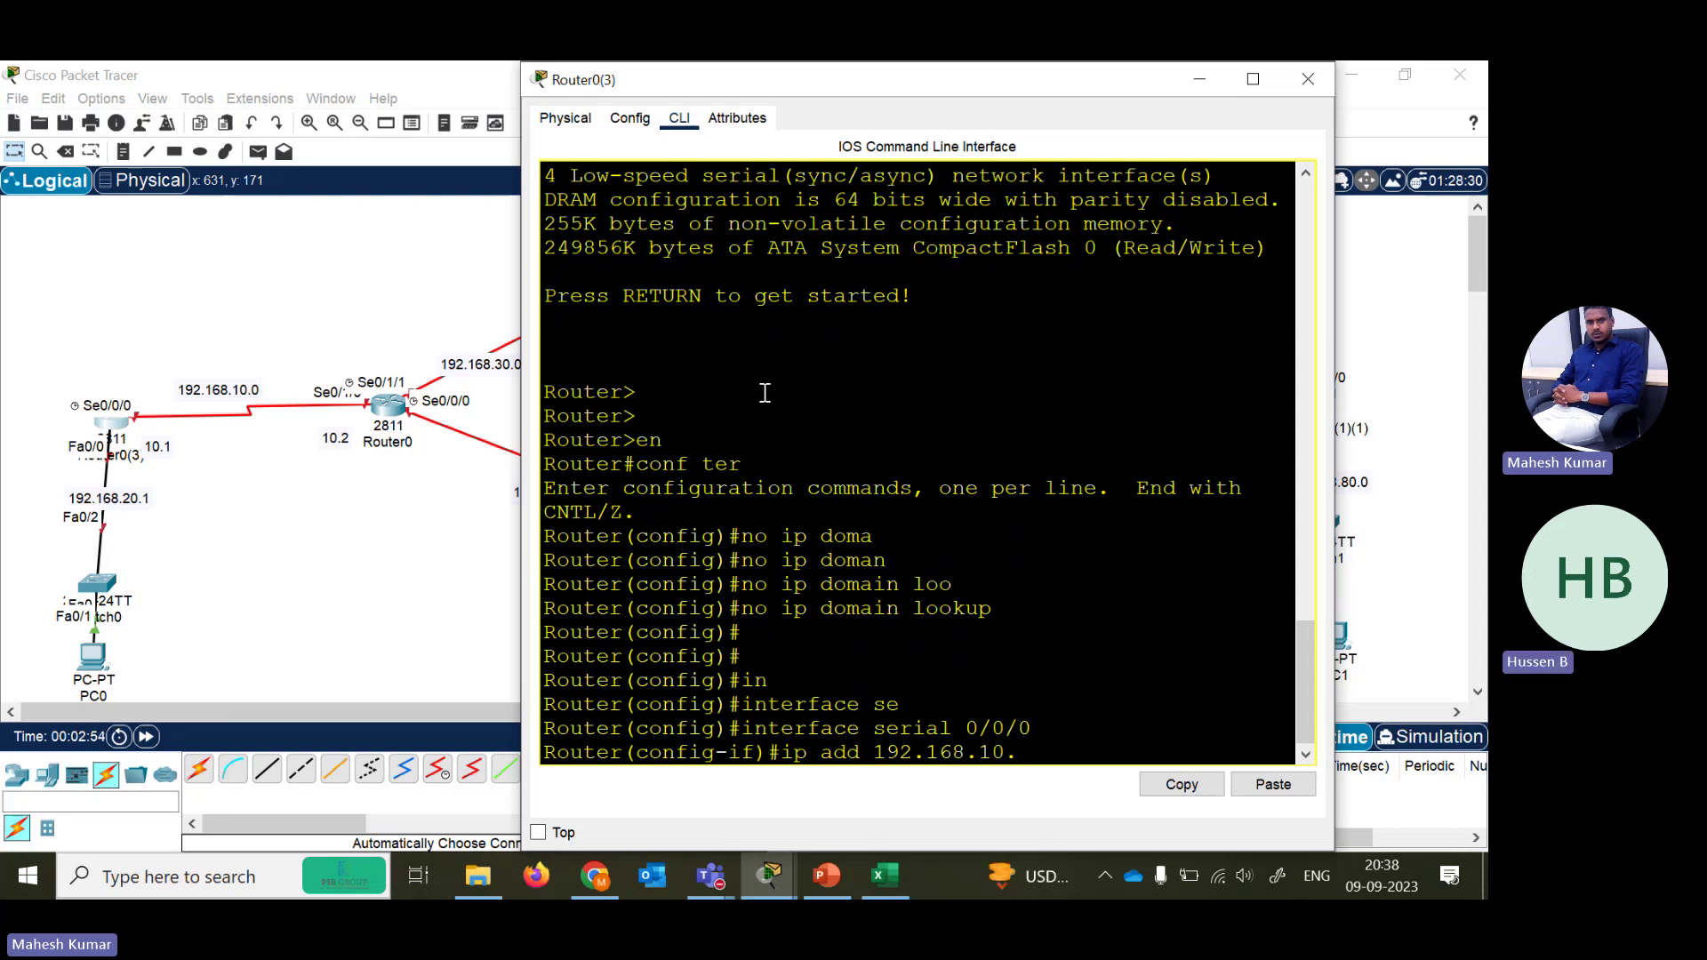
text(1 255.255)
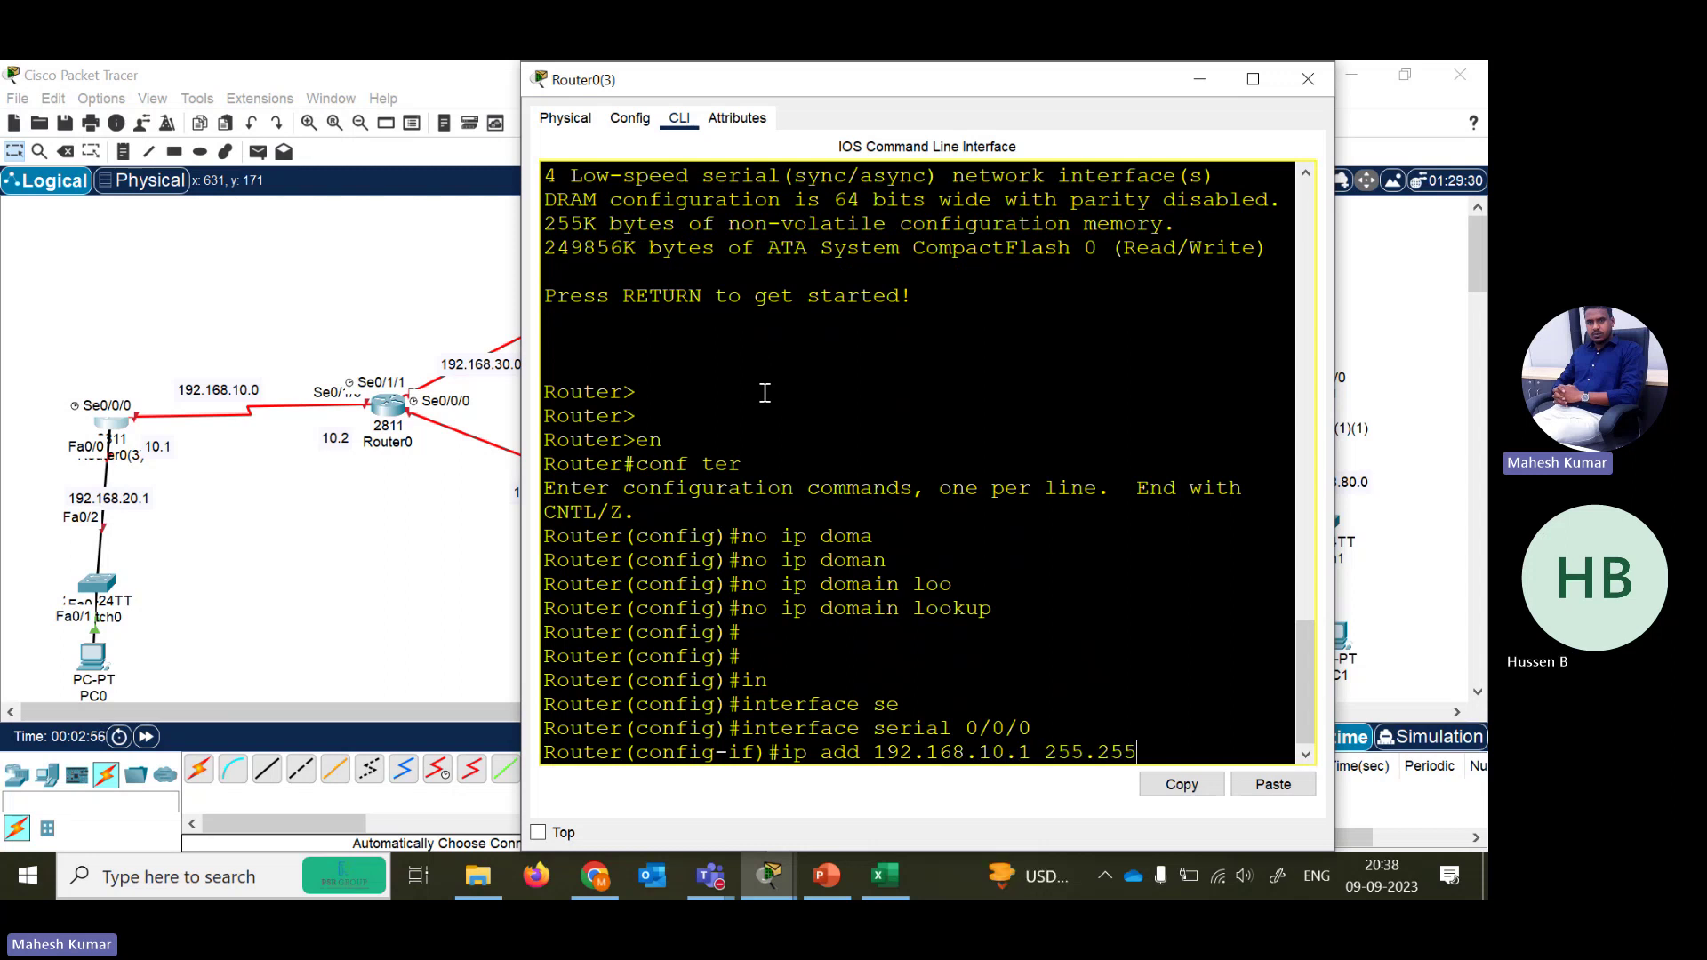
text(.255.0)
key(Return)
- Enable Router0(3)'s serial 0/0/0 interface with no shutdown and return to global configuration mode
text(nos h)
key(Return)
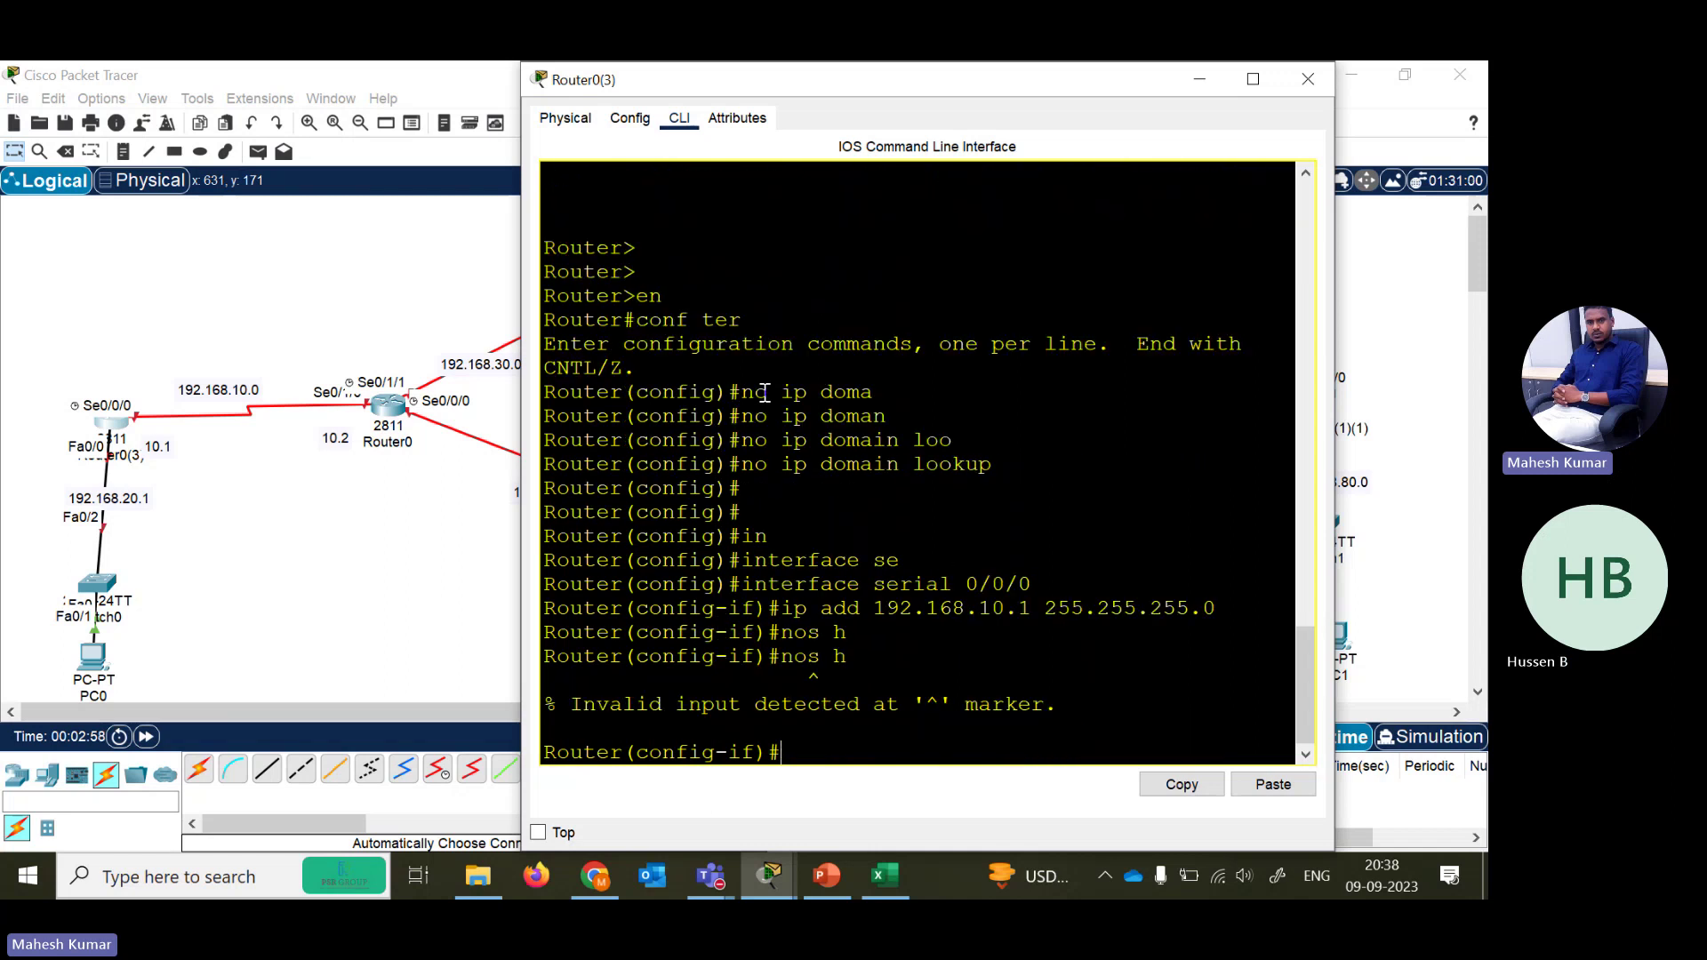
text(no sh)
key(Tab)
key(Return)
key(Return)
key(Return)
key(Return)
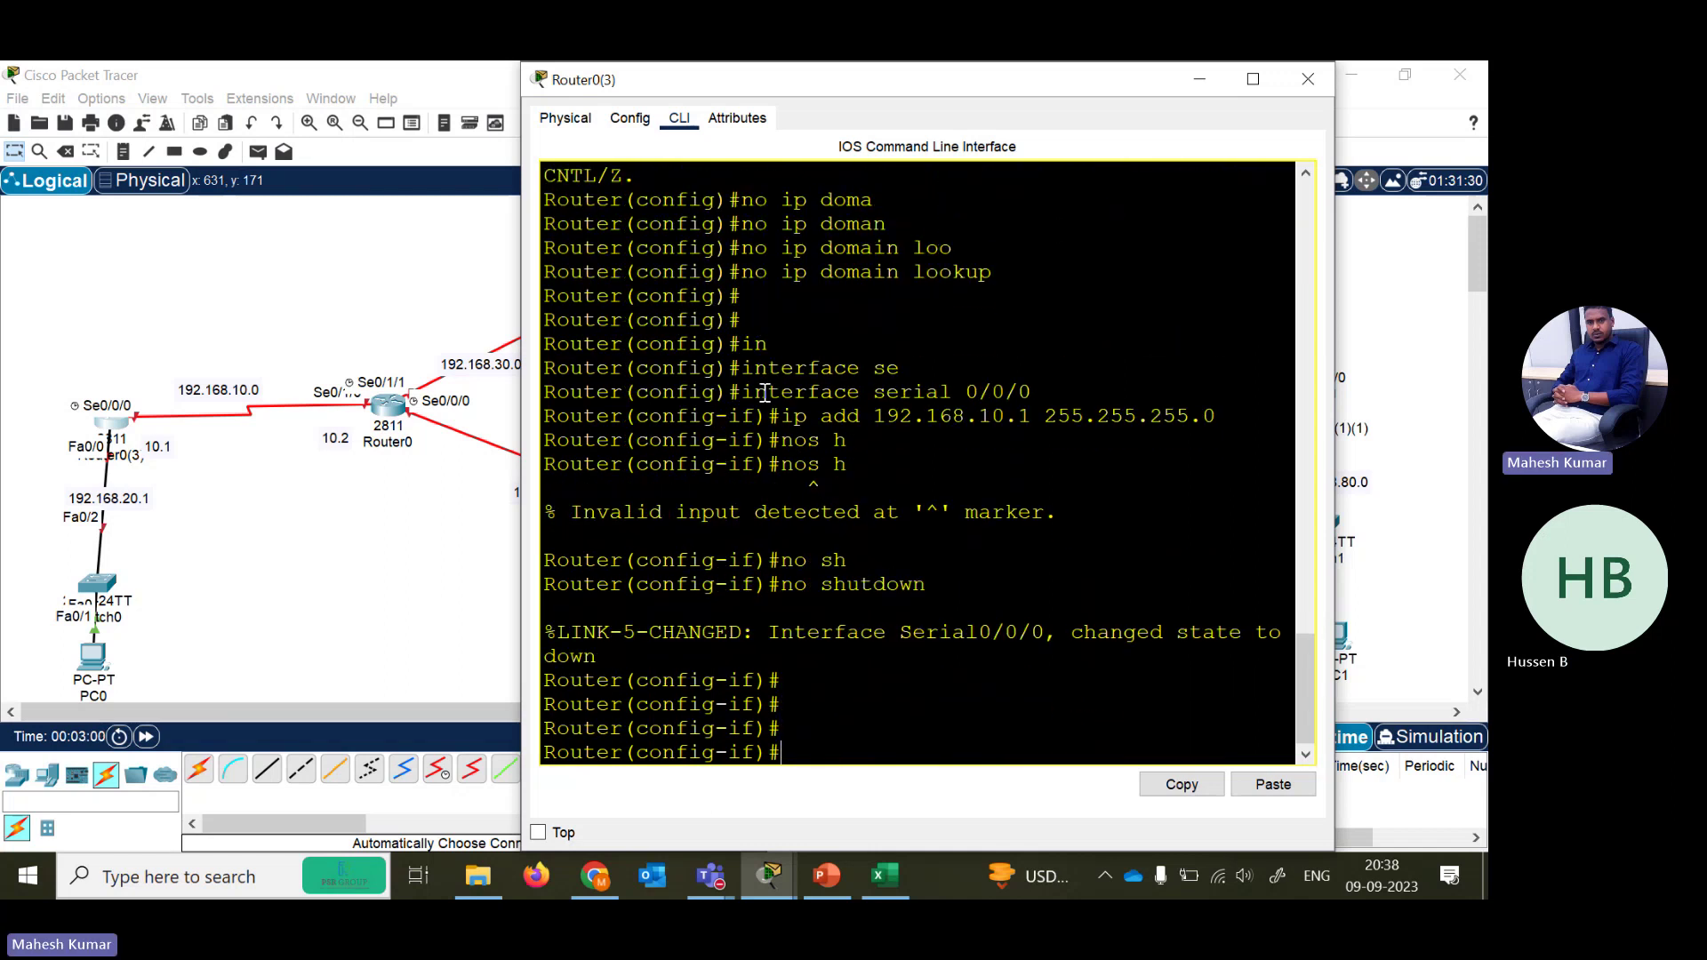
text(exit)
key(Return)
- Assign IP address 192.168.20.1 with mask 255.255.255.0 to interface fastEthernet 0/0 of Router0(3)
text(in)
key(Tab)
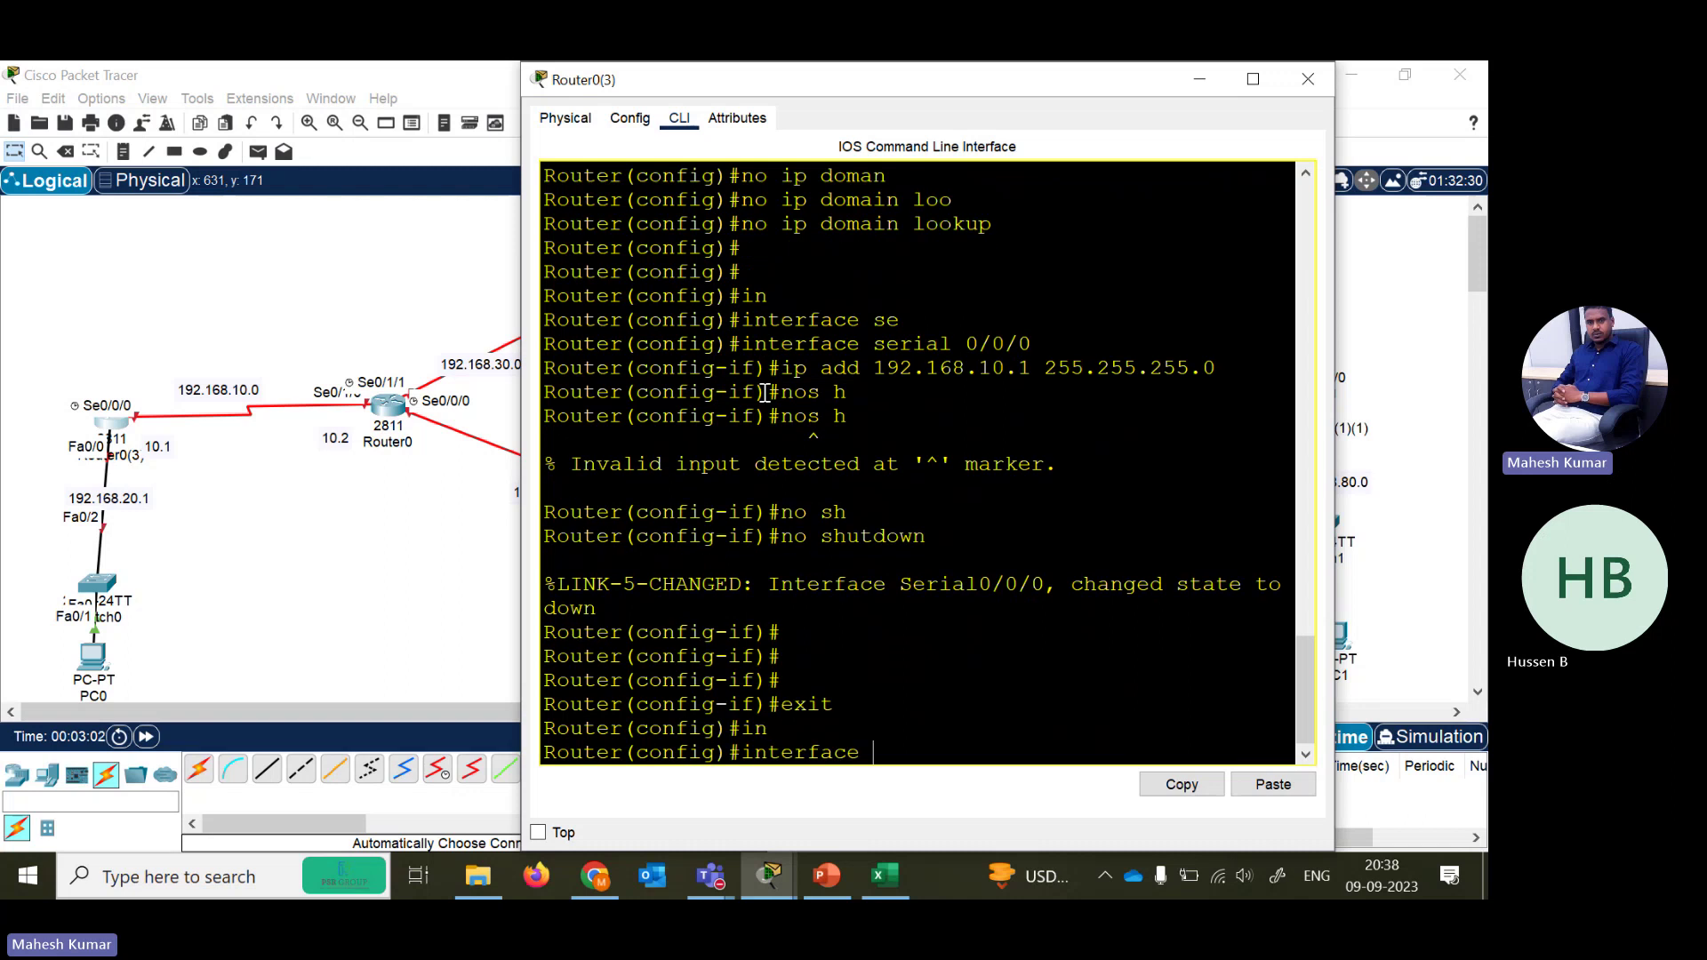
text(fa)
key(Tab)
text(0/0)
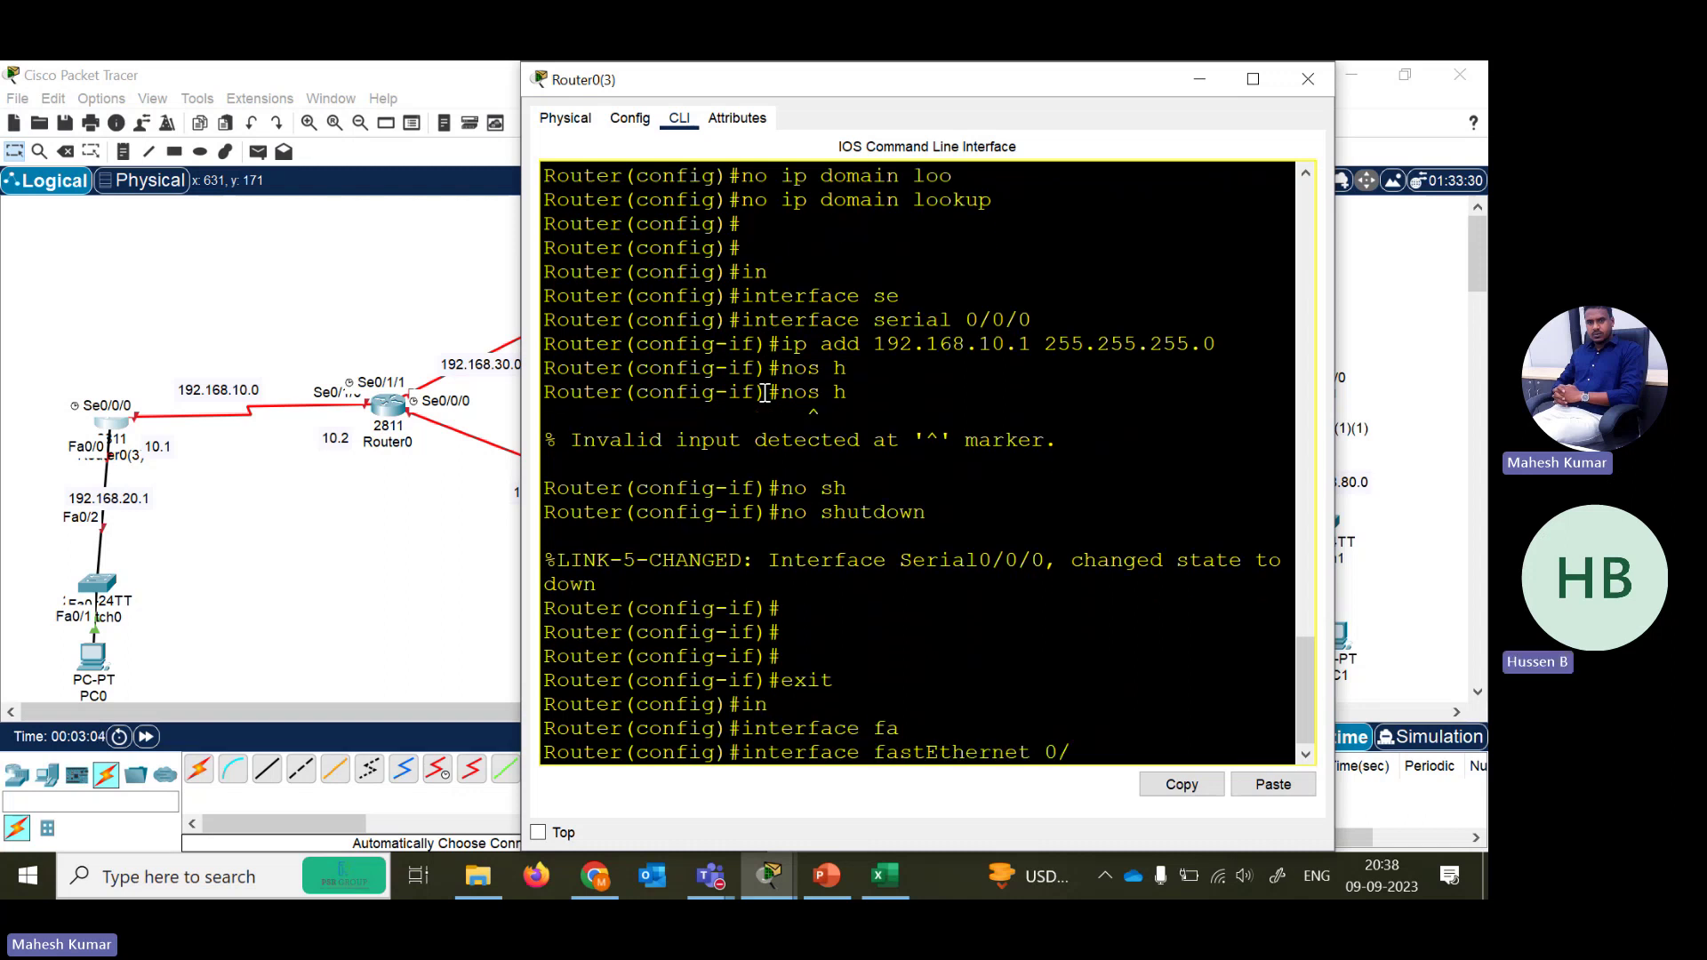
key(Return)
text(ip add 192.168.)
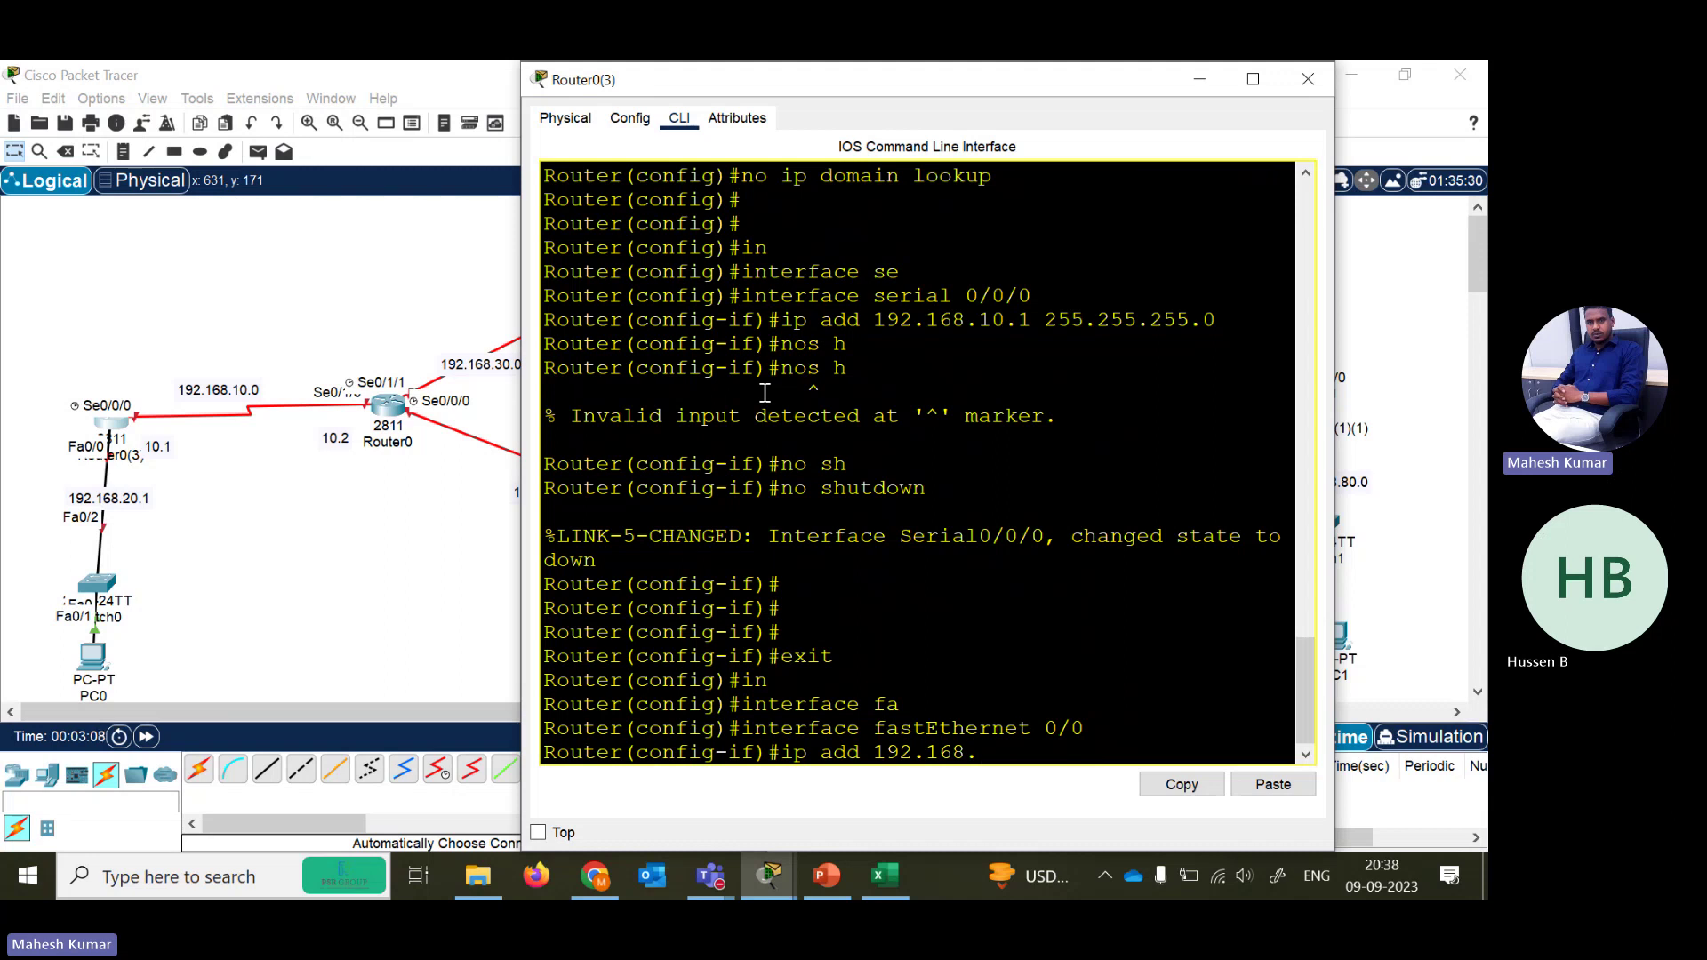
text(201)
key(BackSpace)
key(BackSpace)
key(BackSpace)
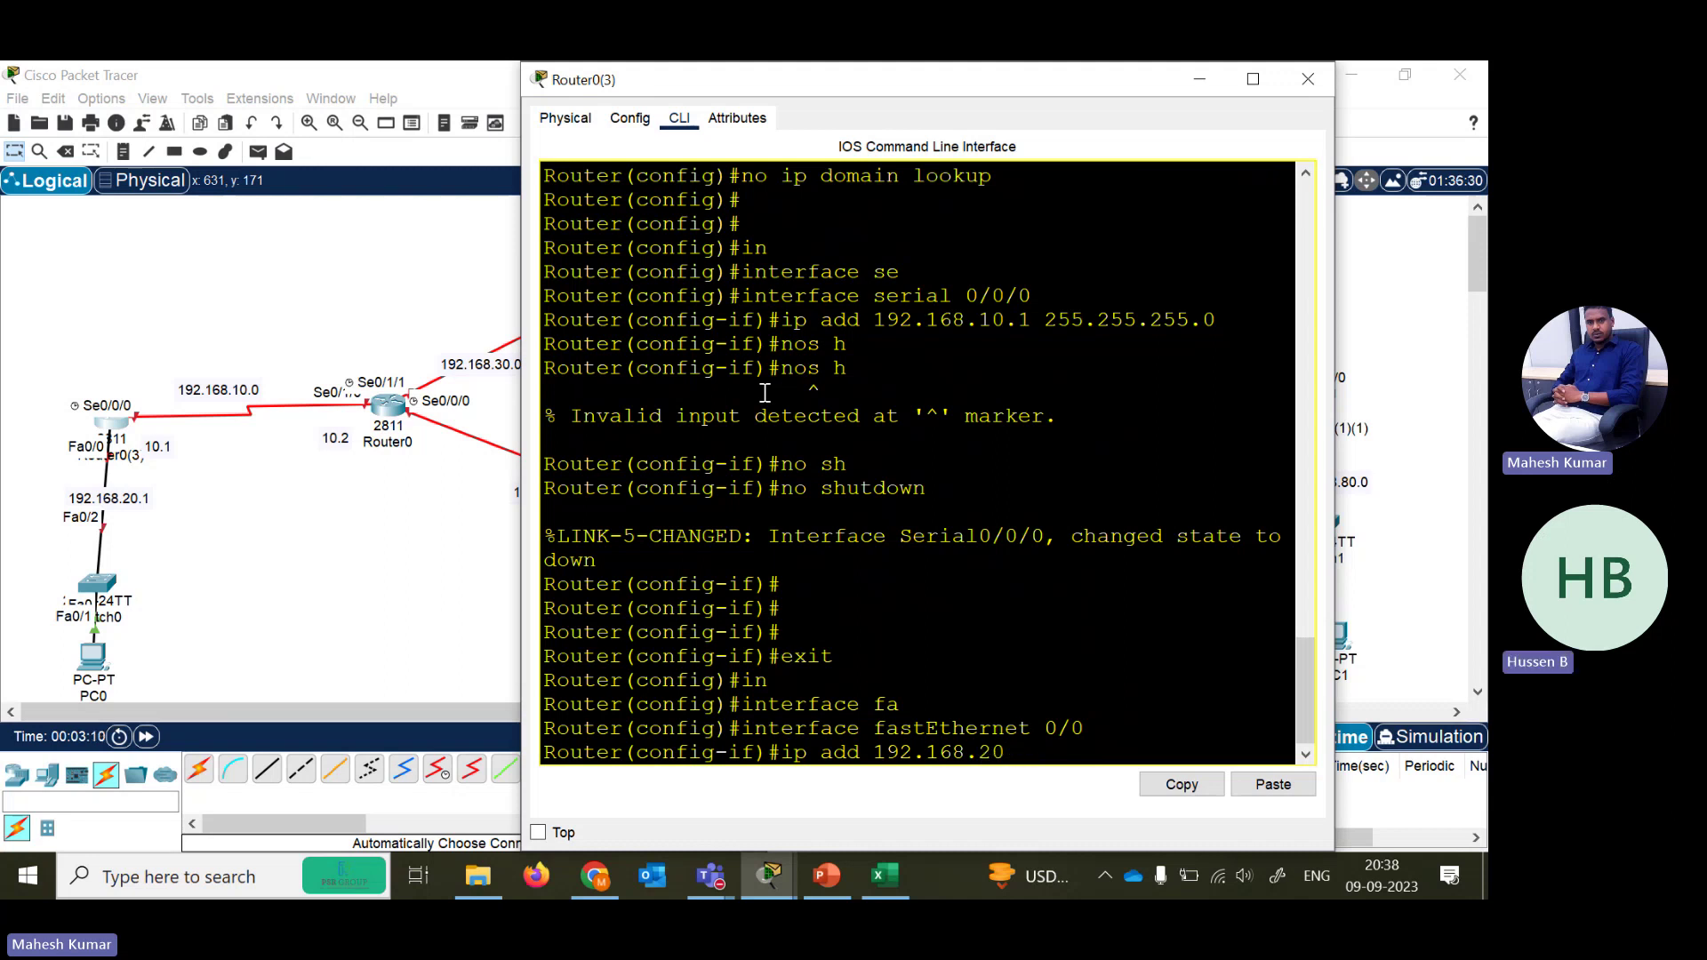
text(.1 255.255.255.0)
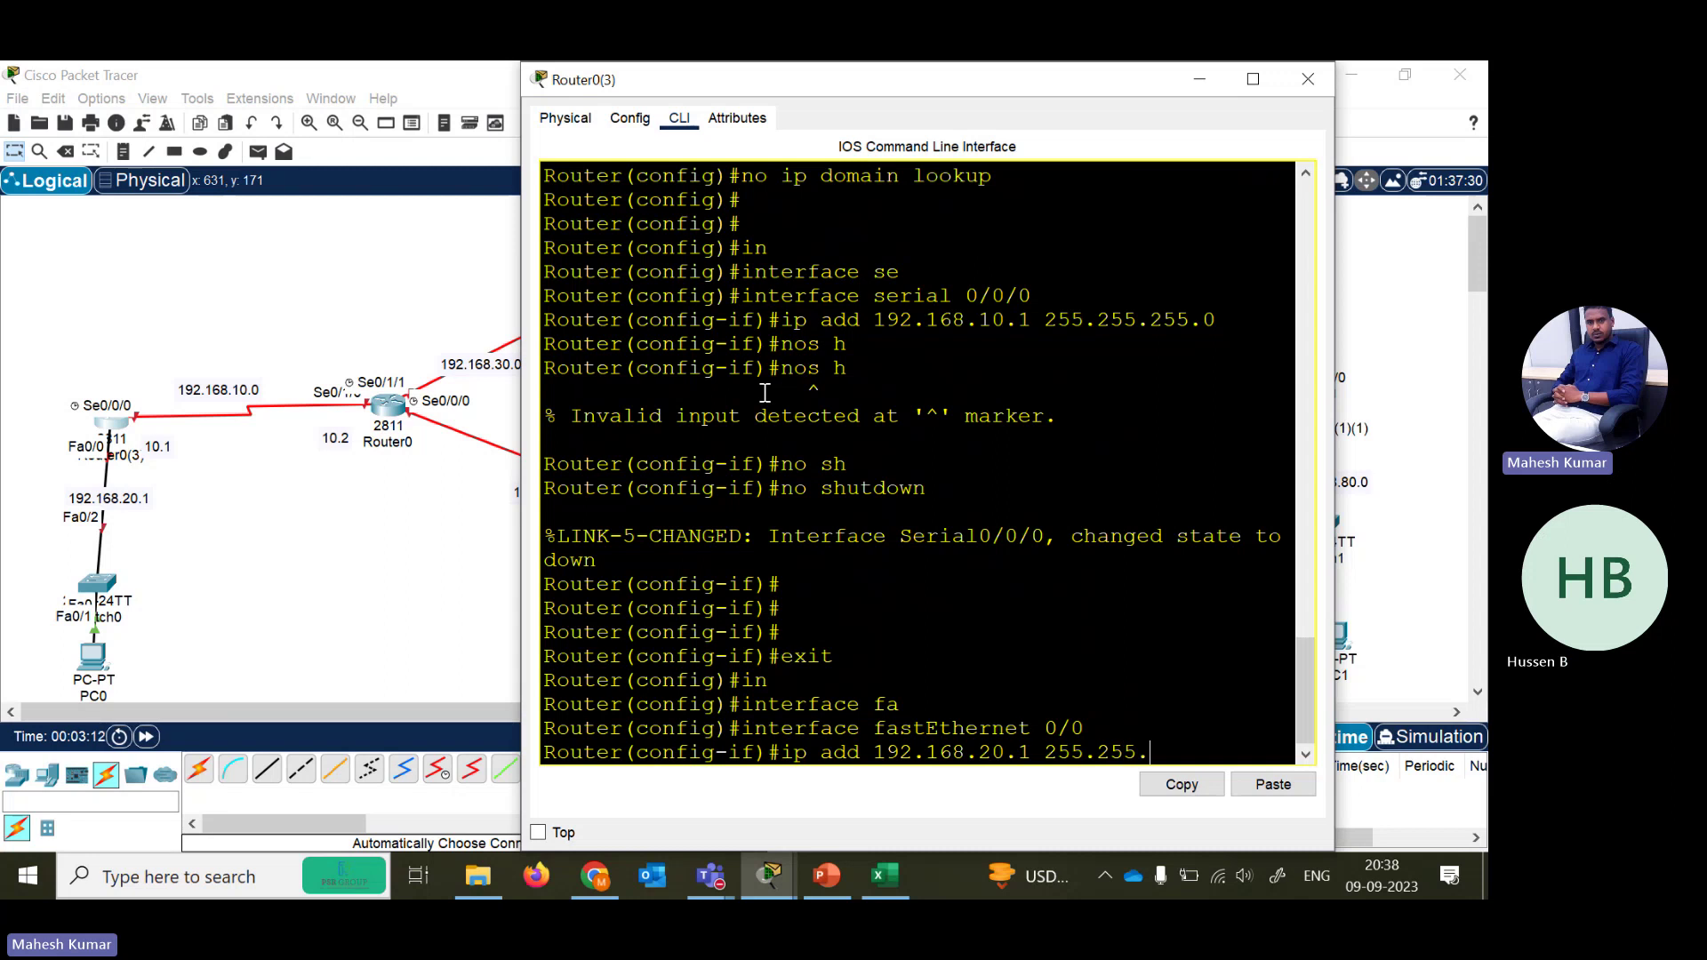
key(Return)
- Enable Router0(3)'s fastEthernet 0/0 interface with no shutdown, and end the router's configuration session
text(nos h)
key(Return)
key(Return)
text(no sh)
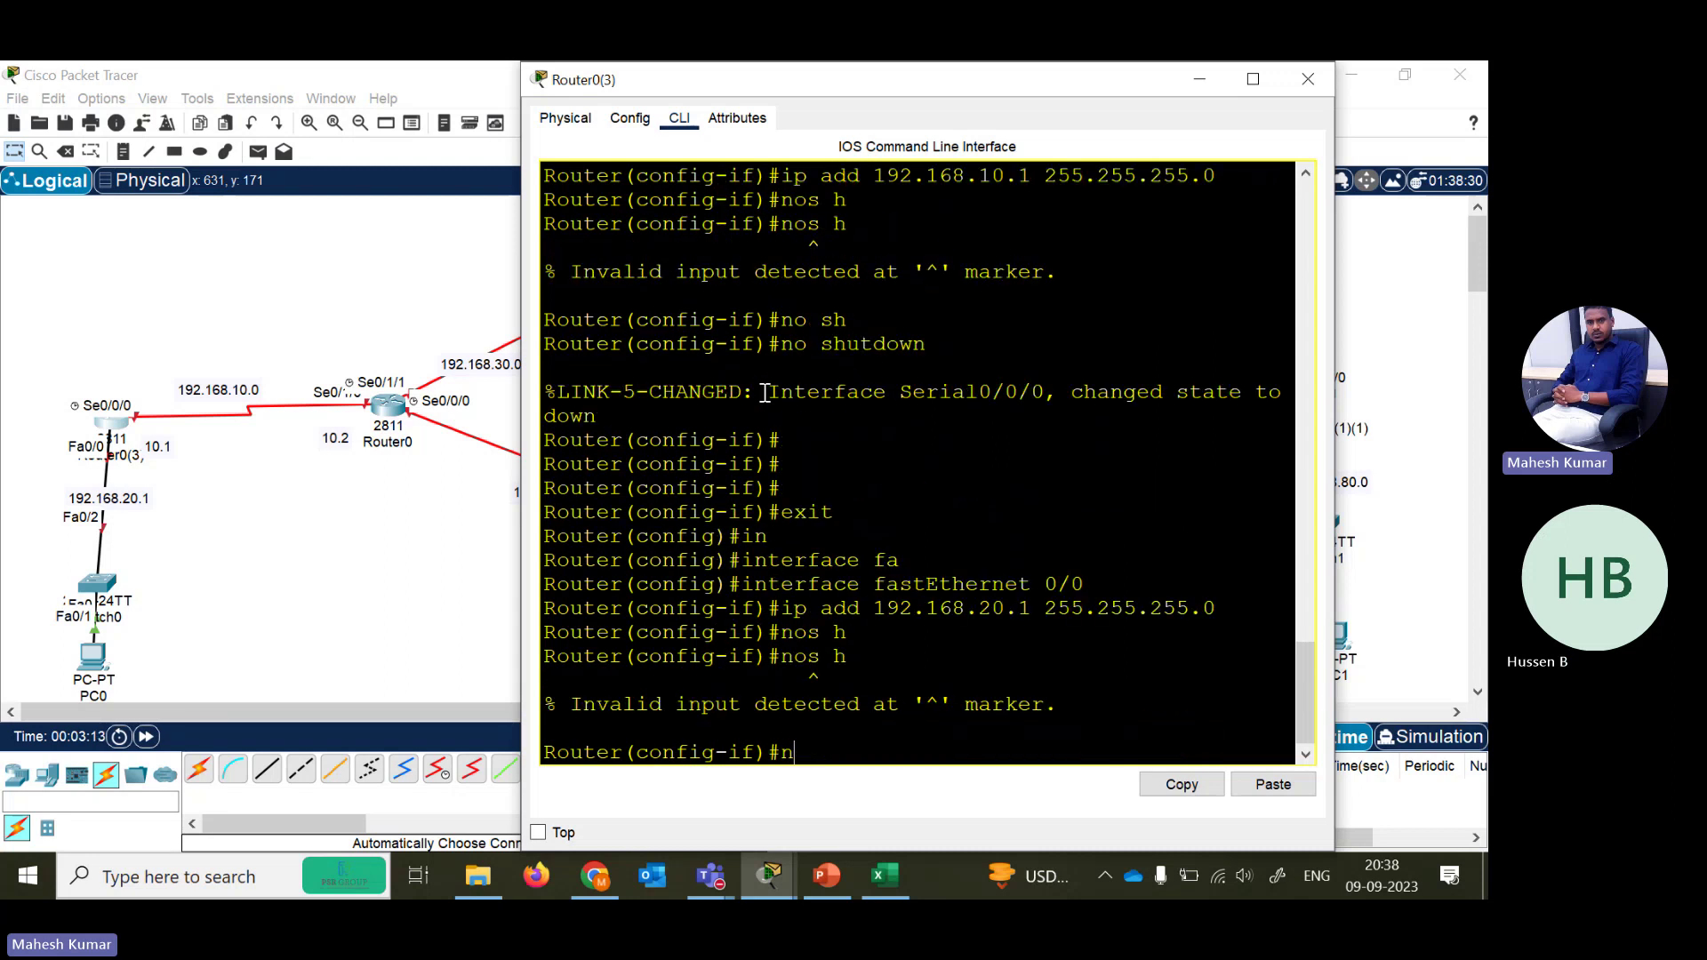
key(Tab)
key(Return)
key(Return)
key(Return)
text(end)
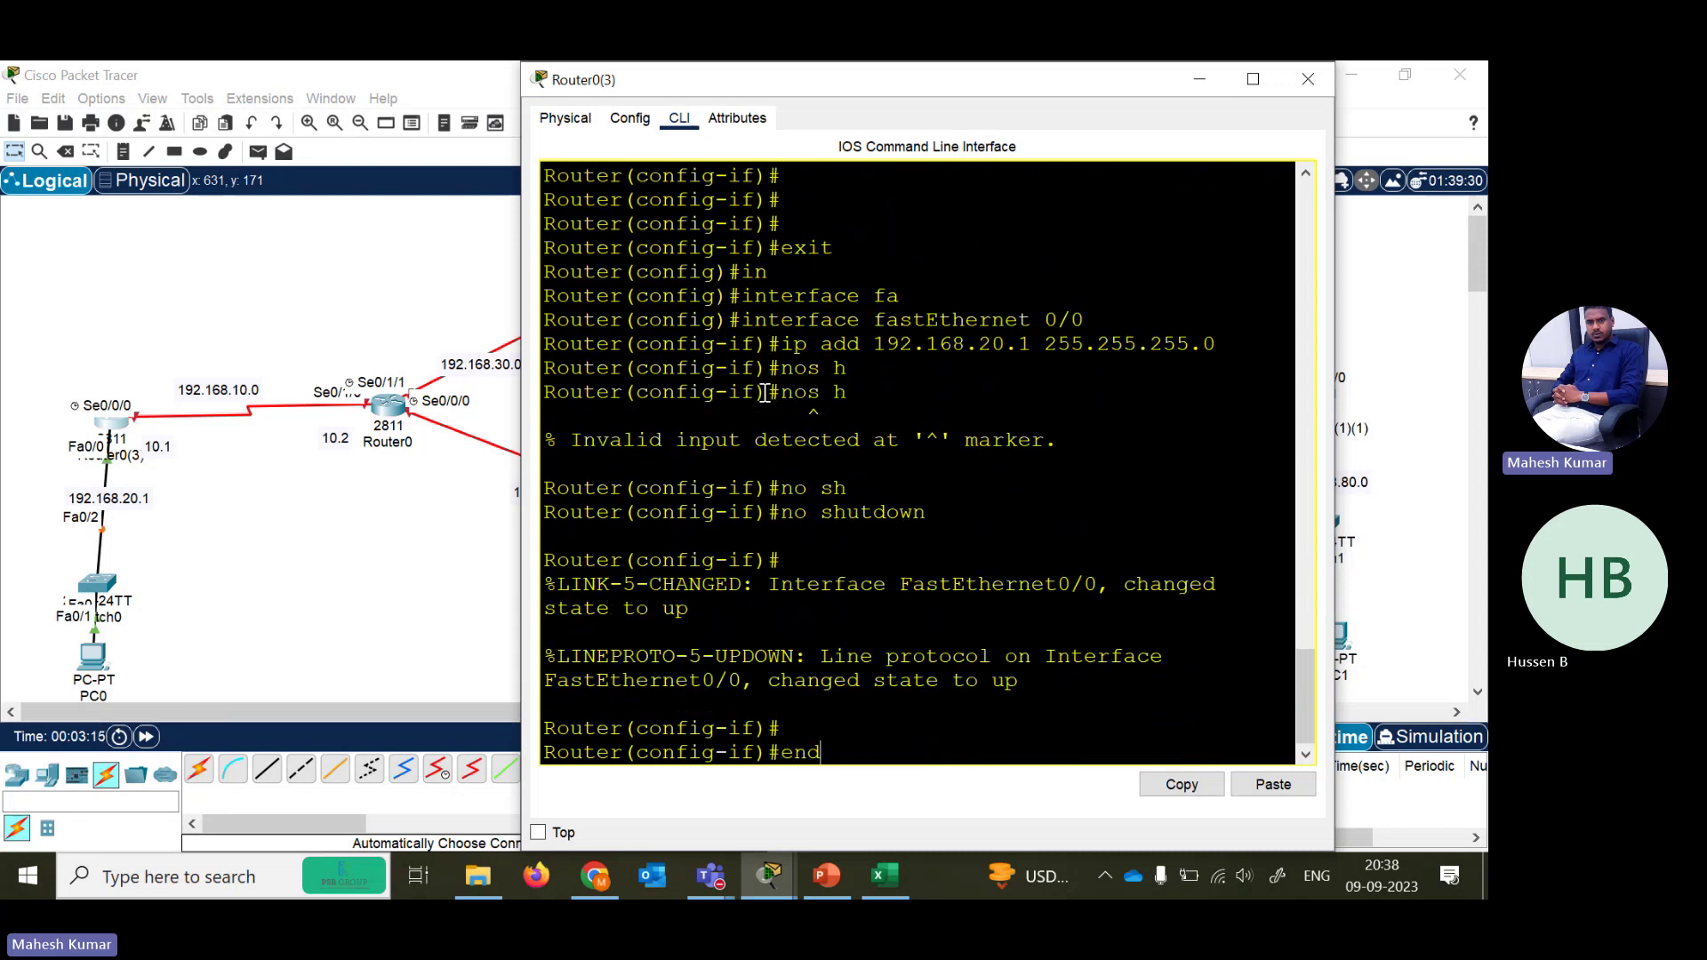
key(Return)
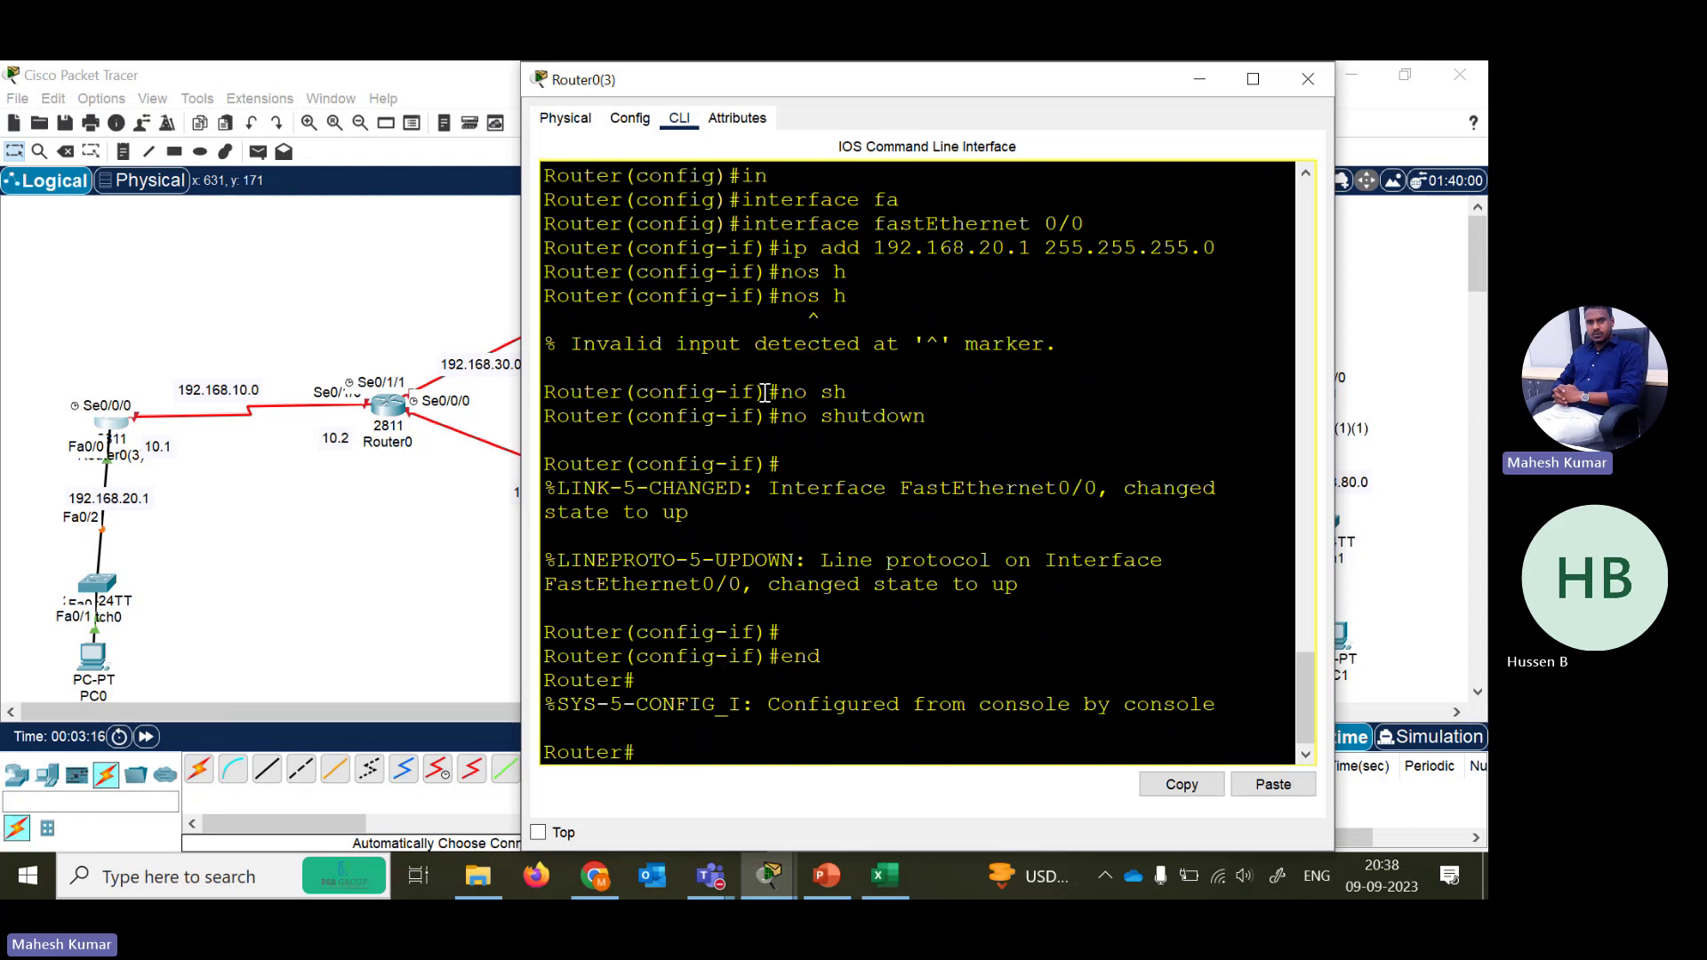
click(1301, 89)
- Open Router0's command line beside the topology and decline the initial configuration dialog
click(388, 407)
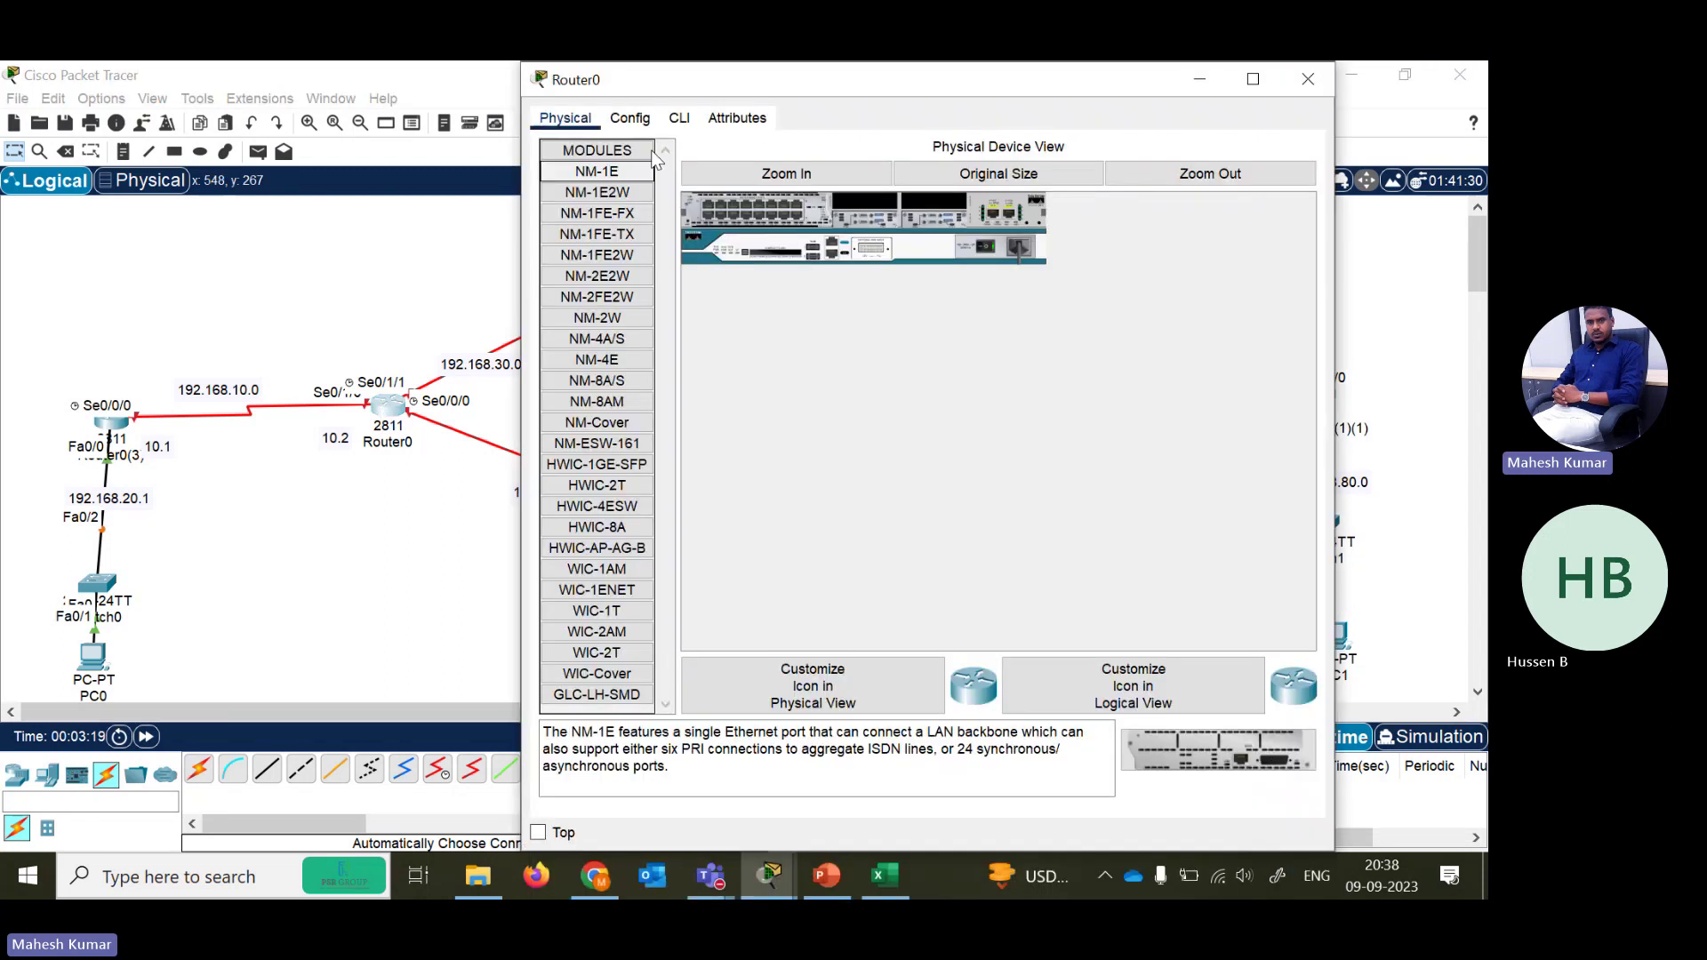
drag(804, 87, 985, 88)
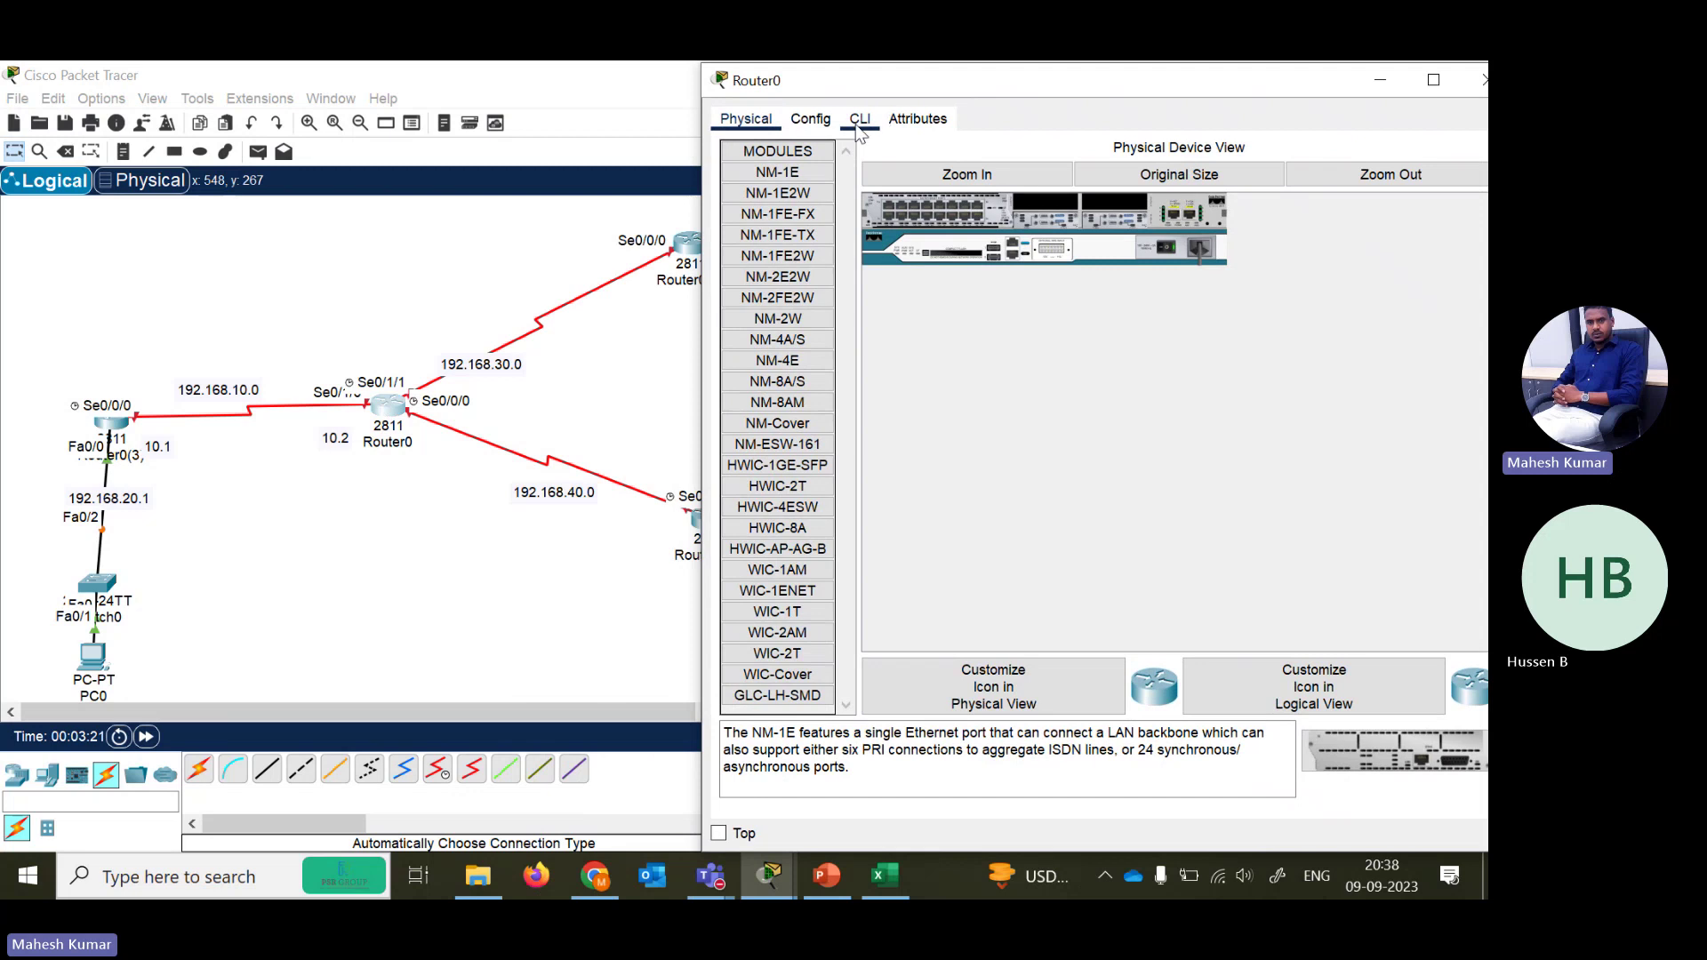
click(859, 120)
key(Return)
key(Return)
key(Return)
text(n)
key(Return)
key(Return)
- Enter privileged mode and global configuration mode on Router0
text(er>e)
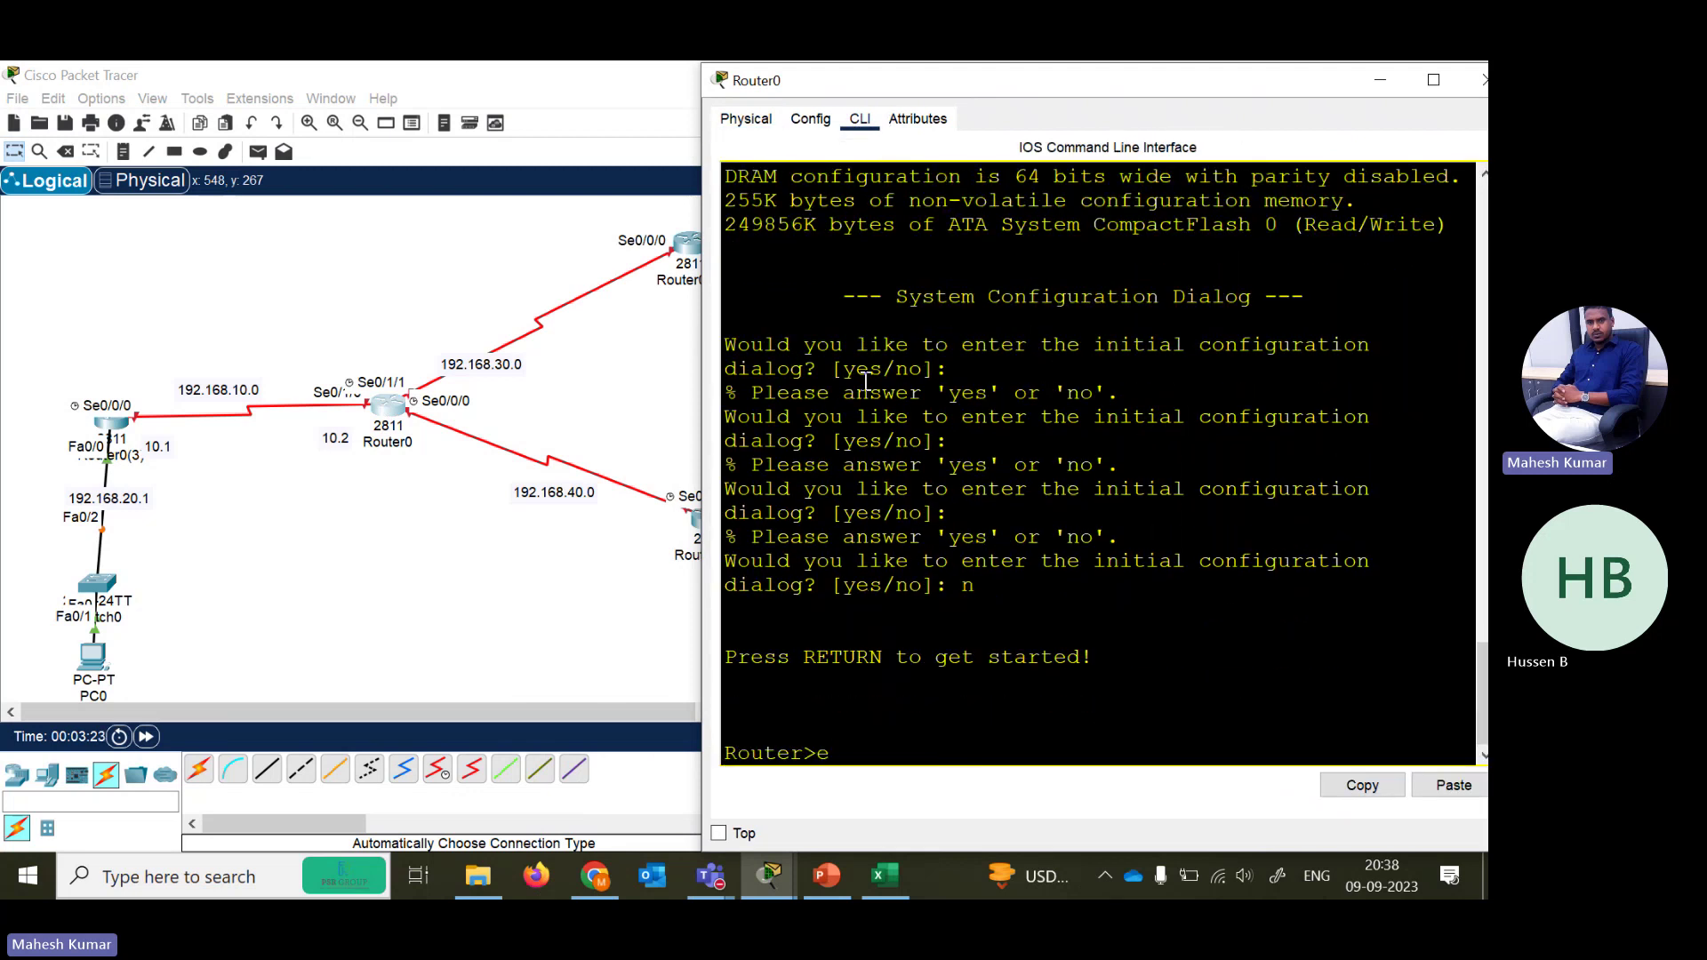
text(n)
key(Return)
text(conf ter)
key(Return)
- Disable domain name lookup on Router0 with no ip domain lookup
text(no ip d)
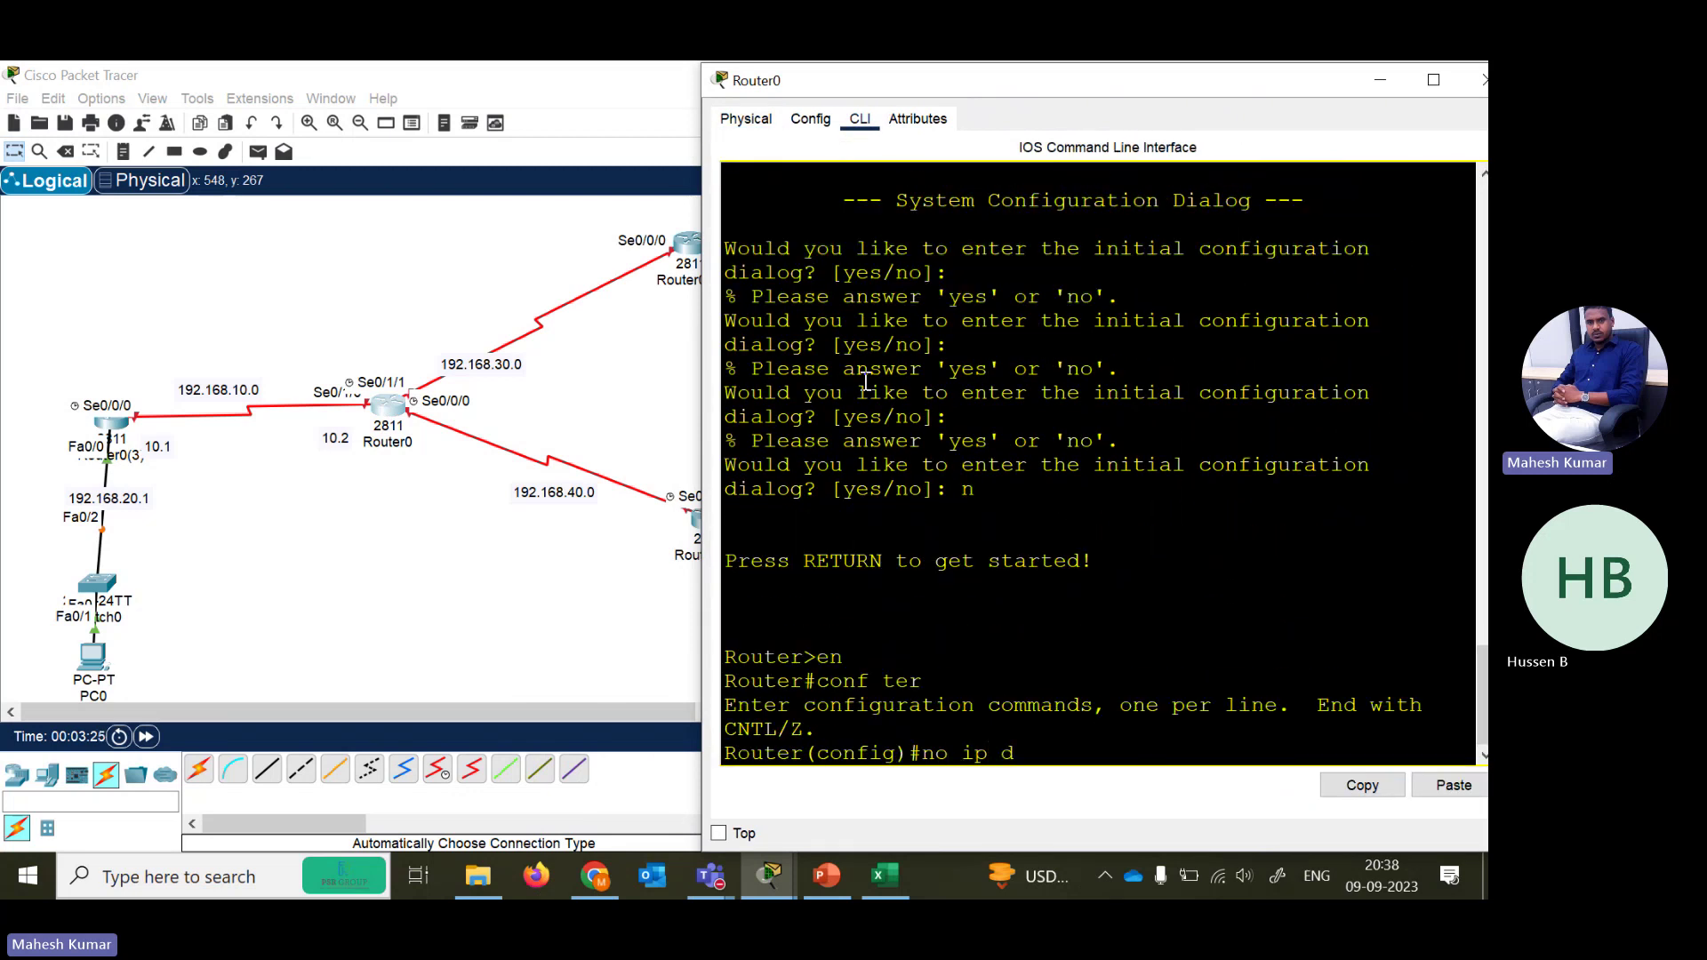
text(omain)
key(Tab)
text(loo)
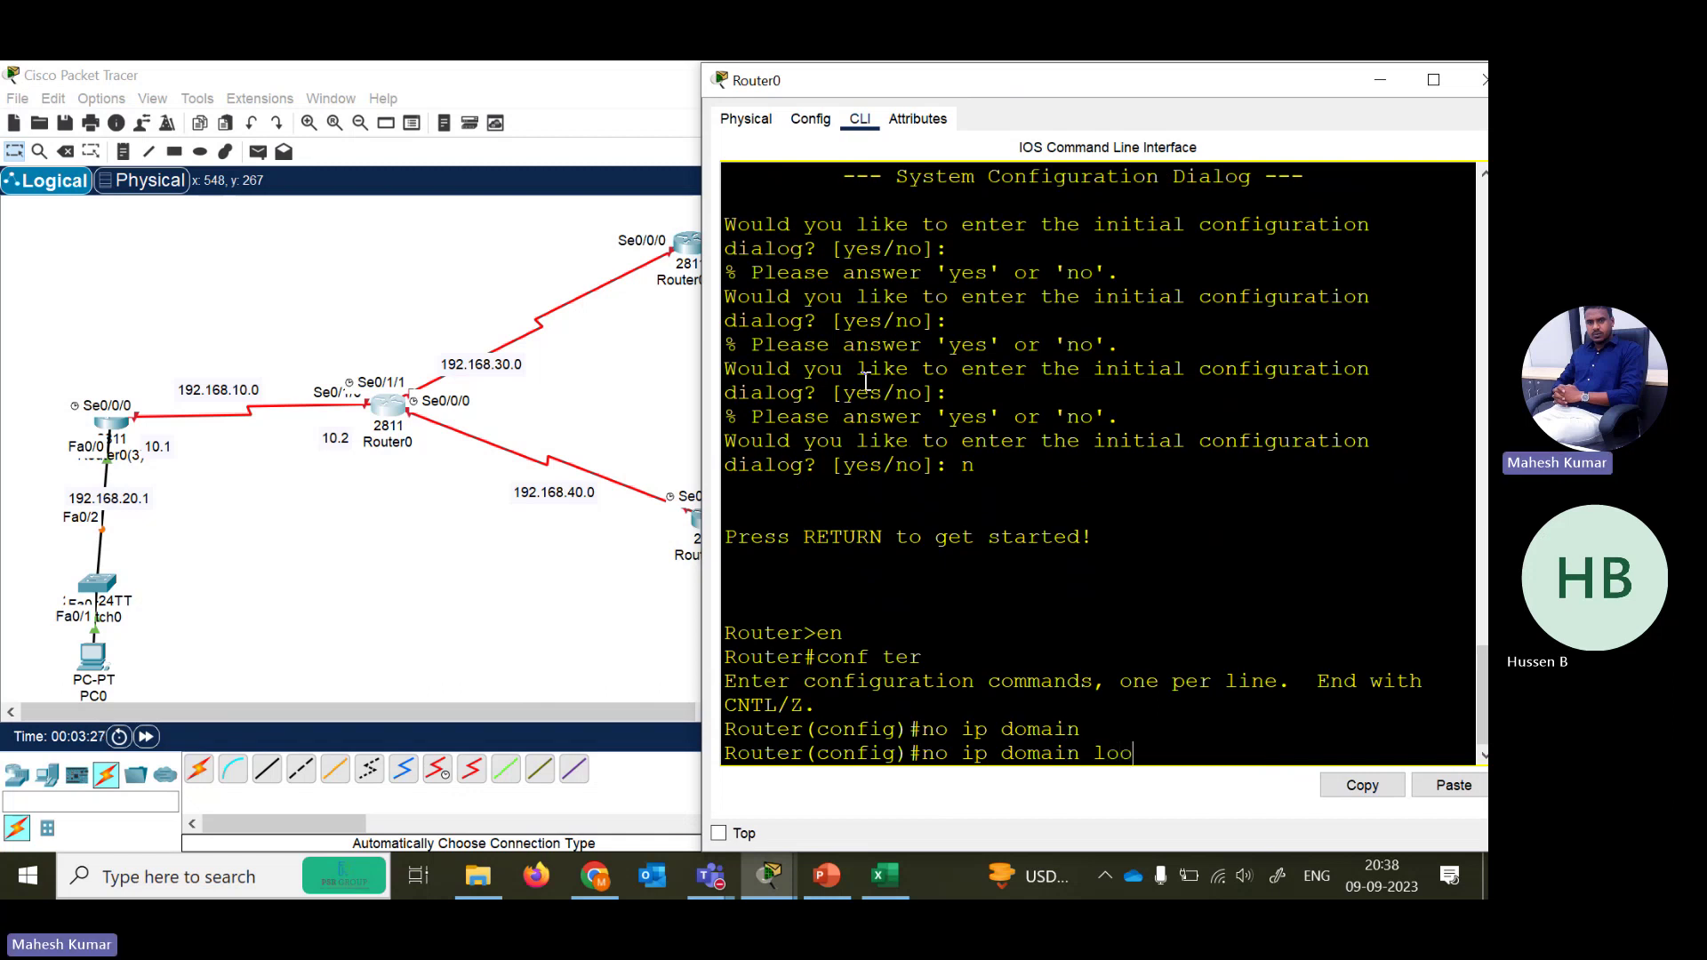
key(Tab)
key(Return)
key(Return)
key(Return)
key(Return)
text(a)
key(BackSpace)
- Assign IP address 192.168.10.2 with mask 255.255.255.0 to Router0's interface serial 0/1/0
text(in)
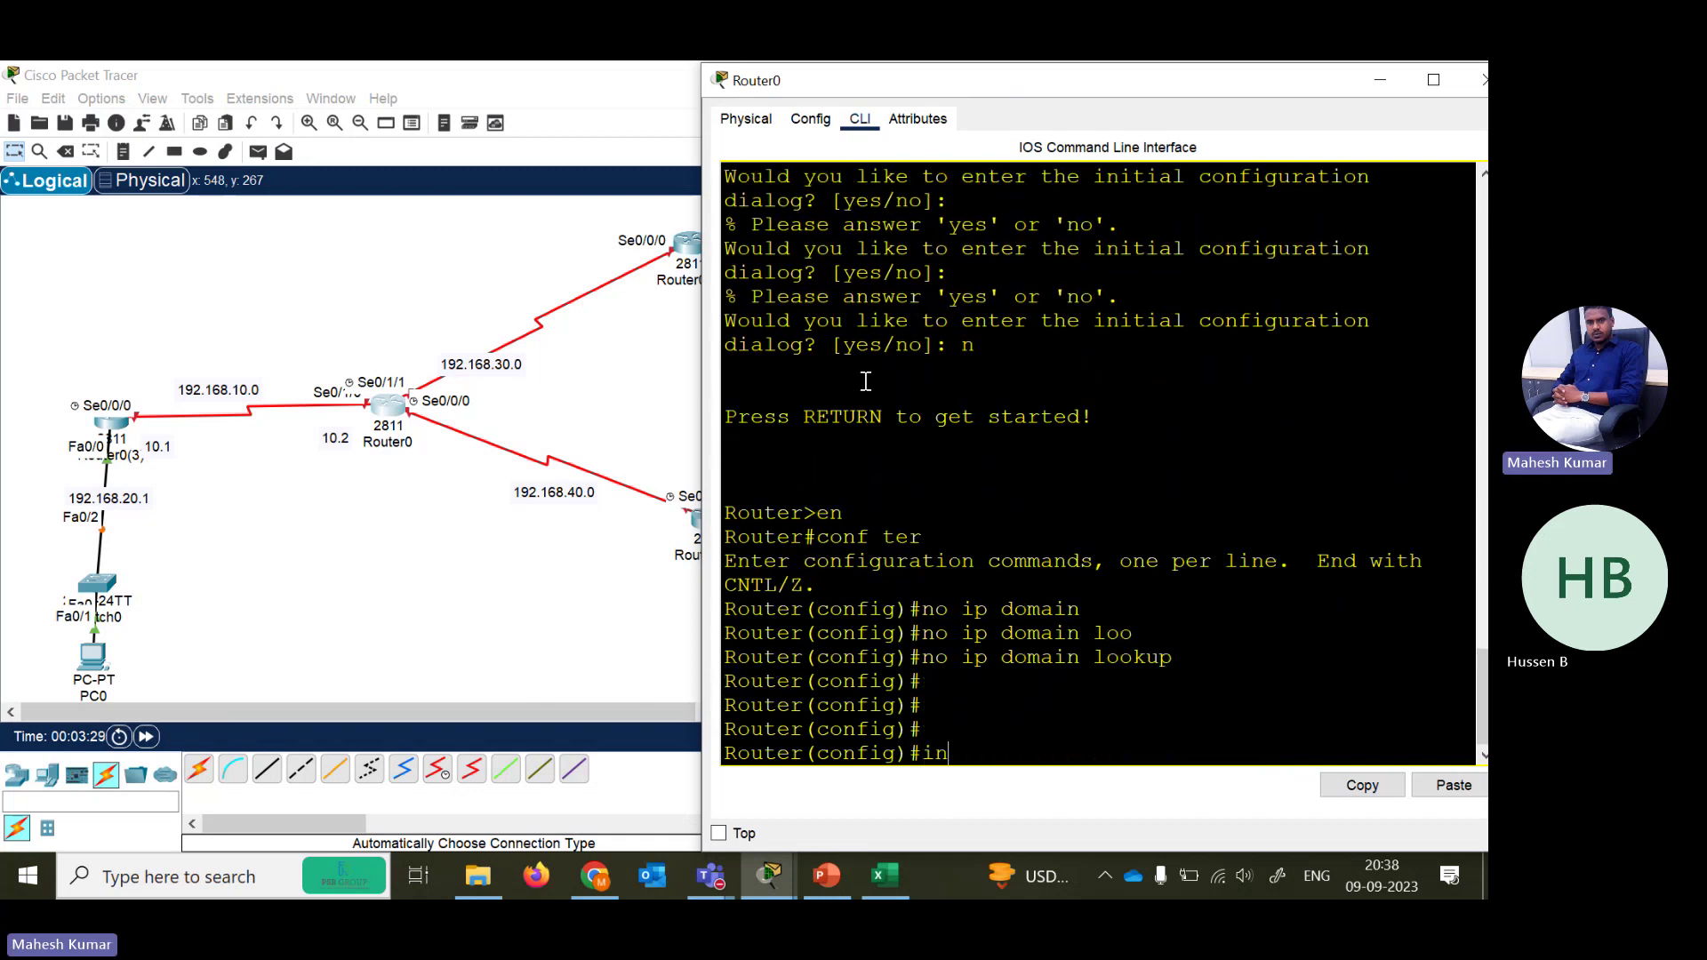
key(Tab)
text(se)
key(Tab)
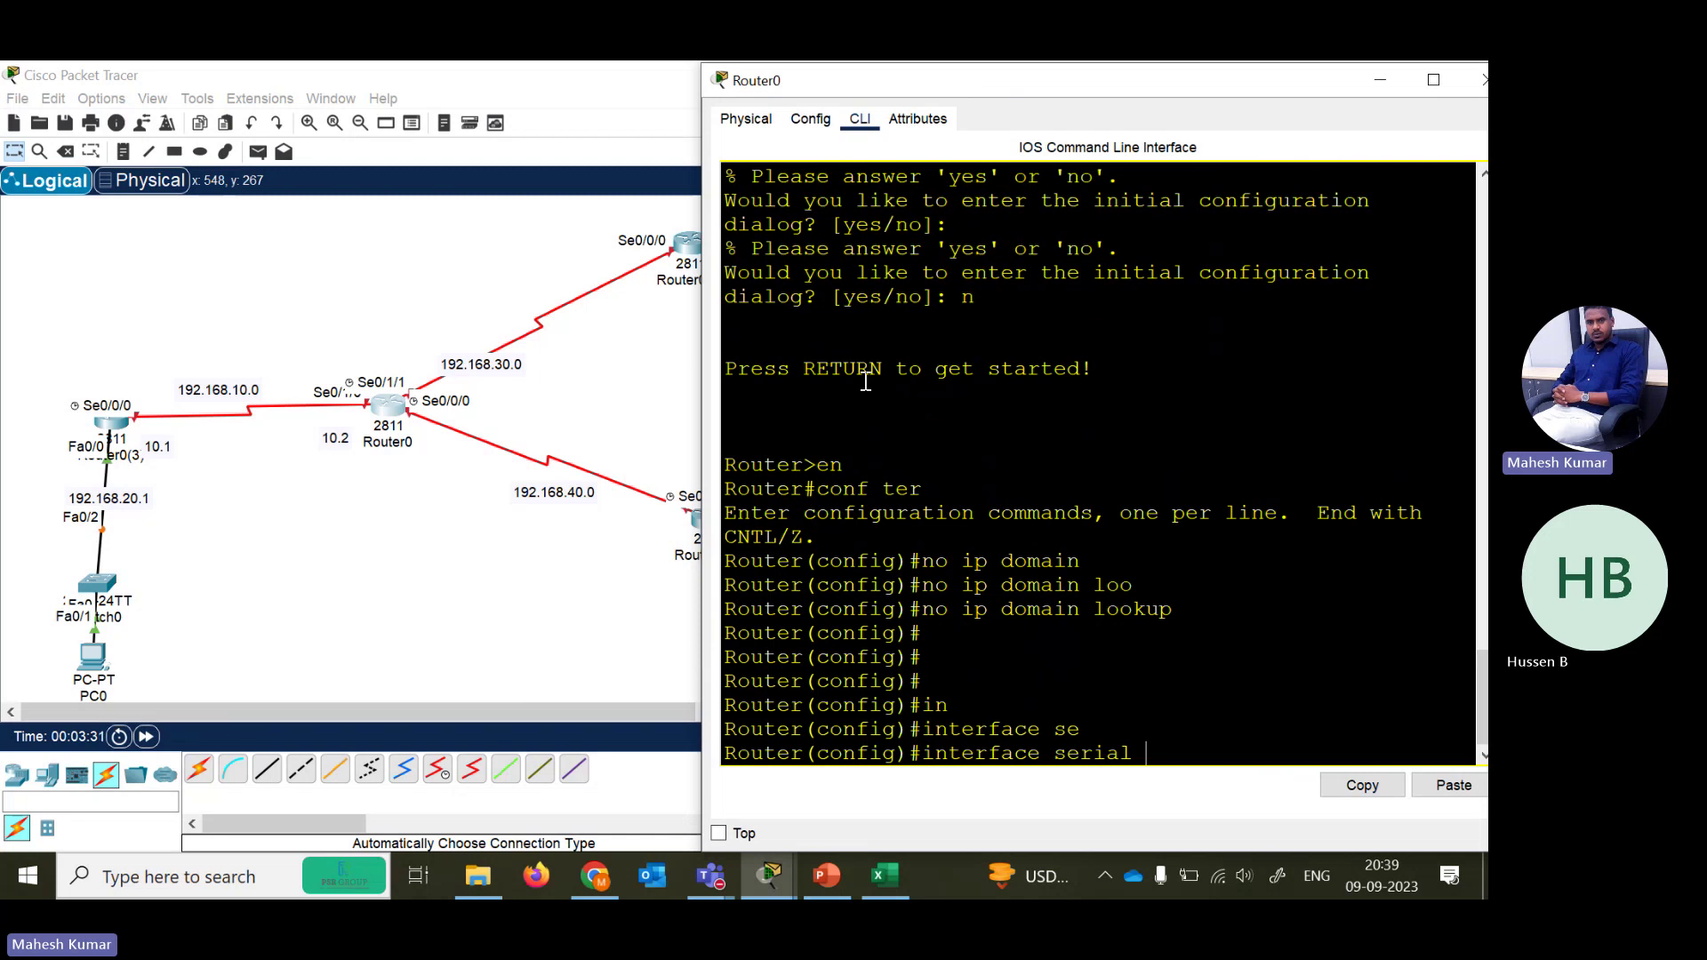
click(400, 457)
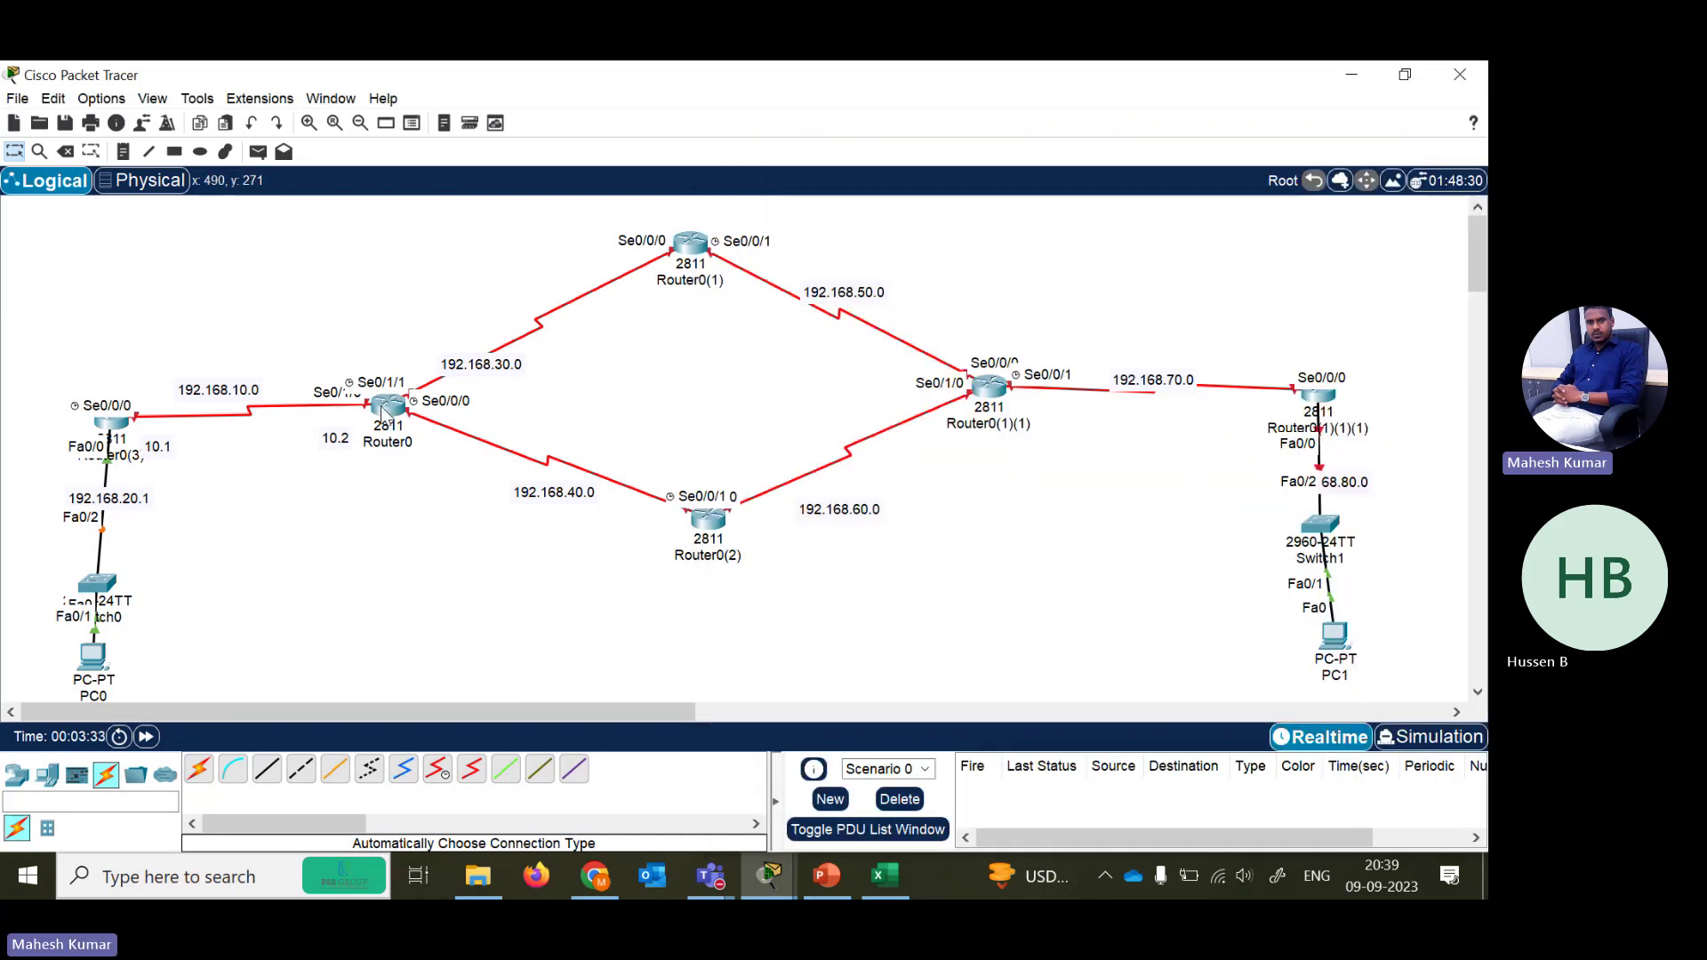
mouse_move(382, 411)
mouse_down()
mouse_move(398, 336)
mouse_move(389, 252)
mouse_move(377, 318)
mouse_move(387, 236)
mouse_move(418, 324)
mouse_move(386, 369)
mouse_move(385, 414)
mouse_up()
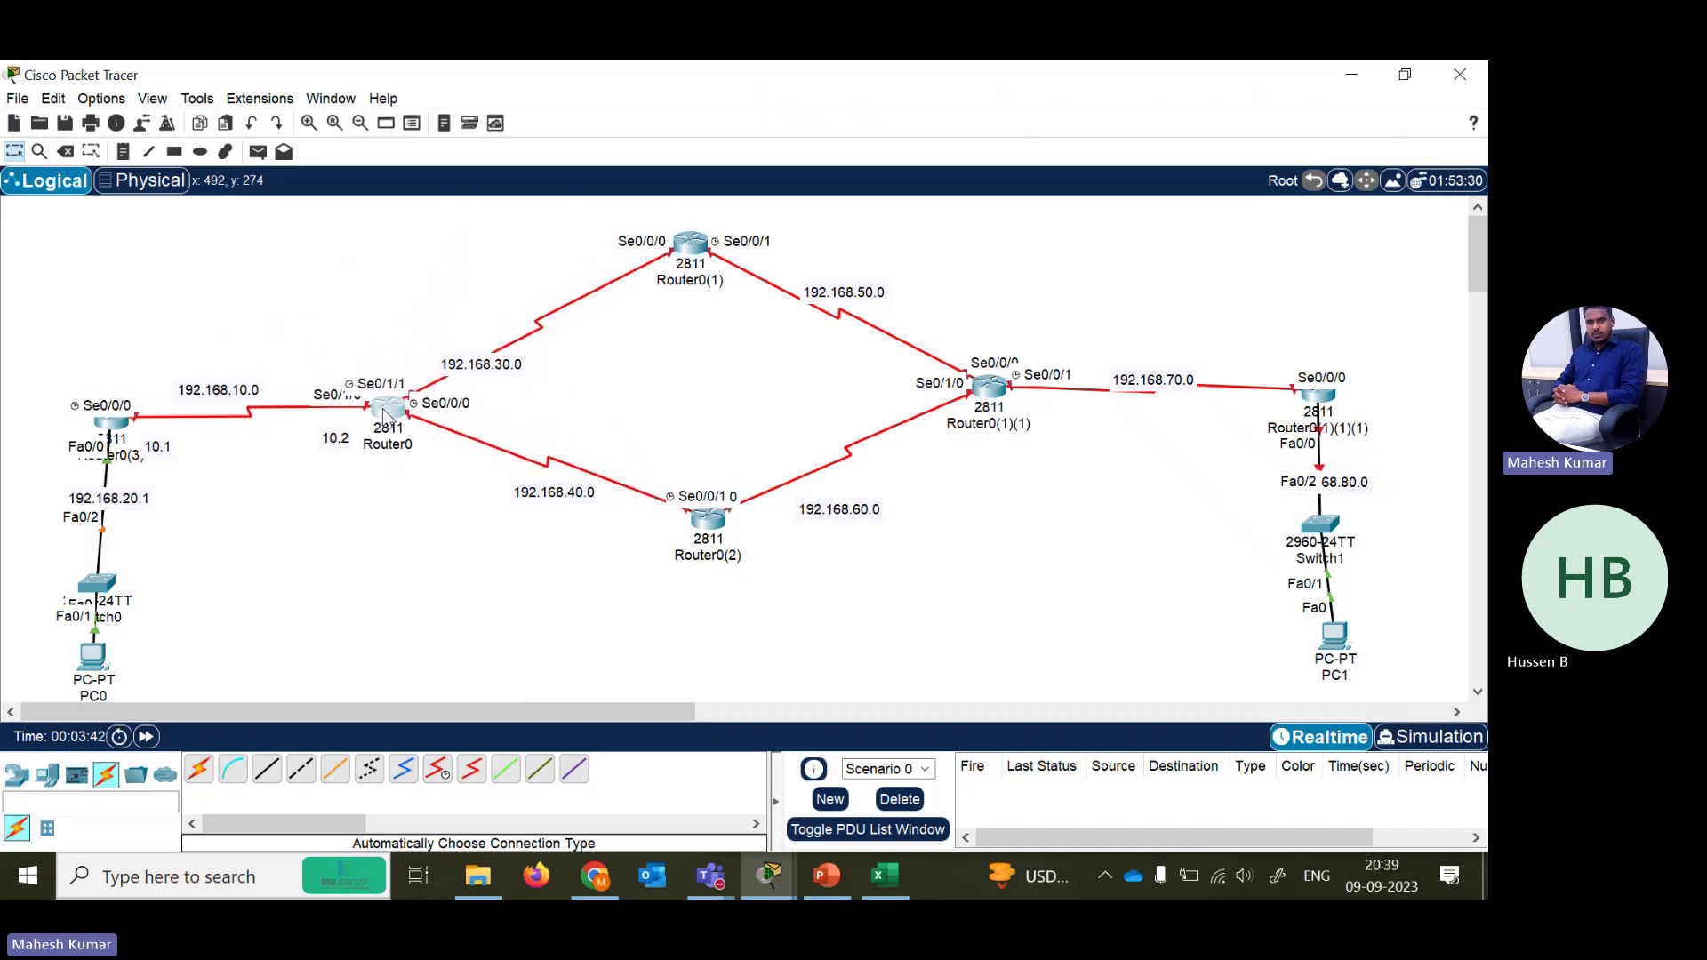
click(385, 414)
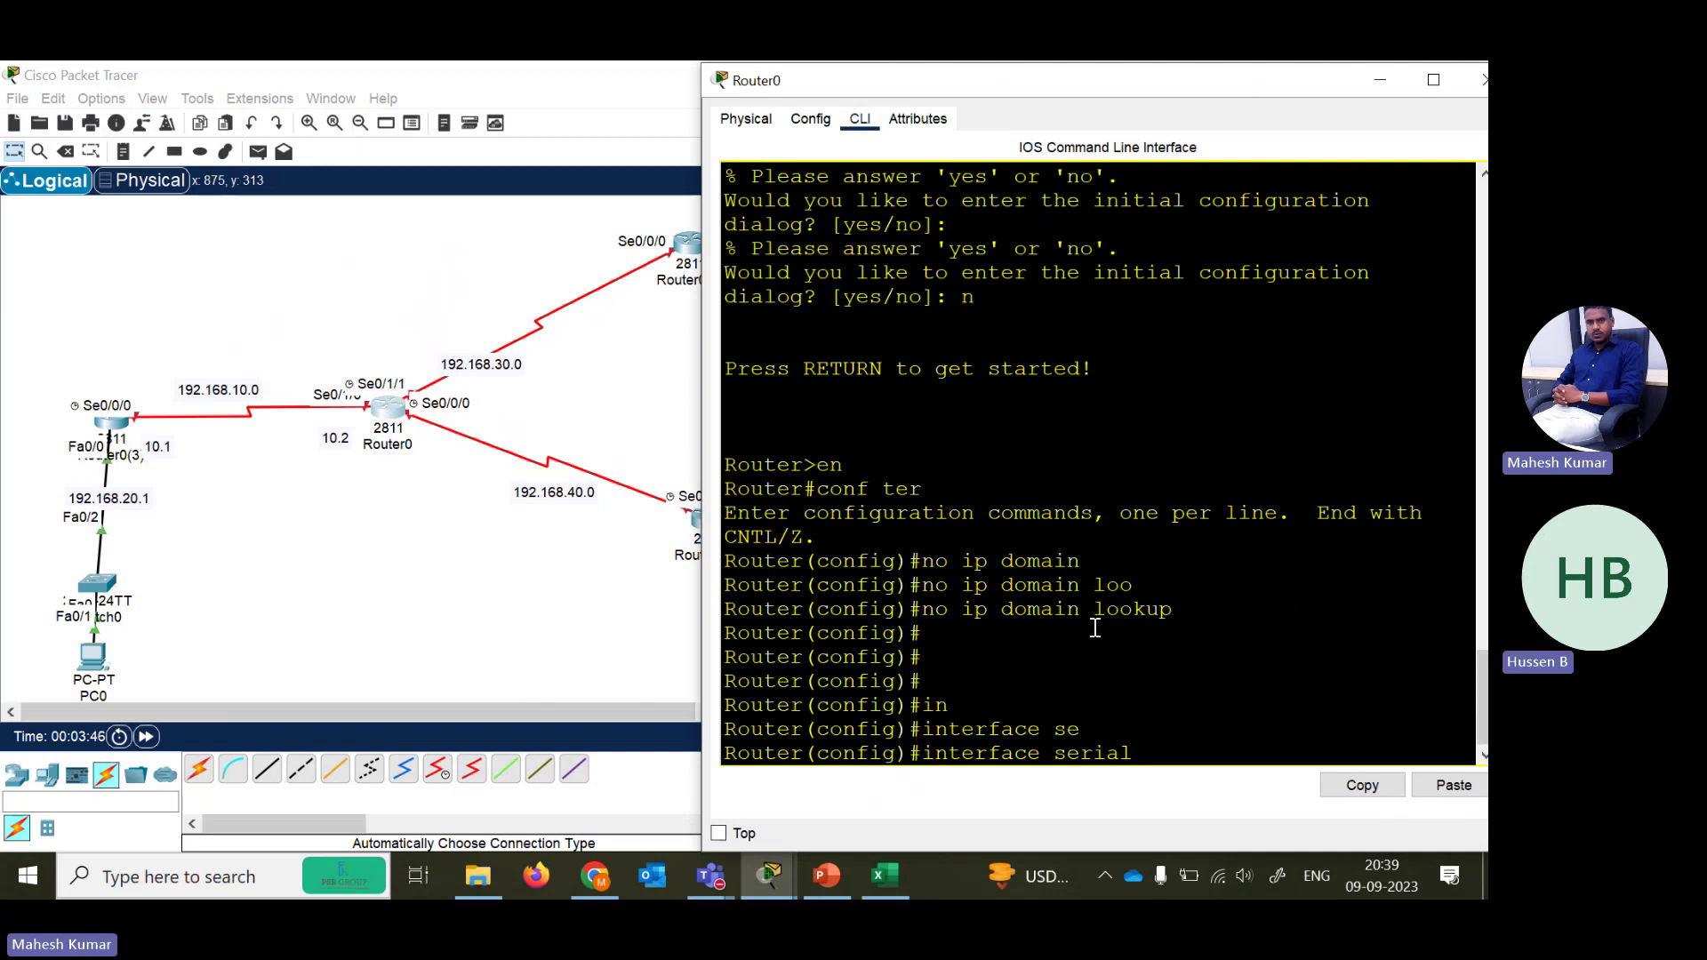
text(/1/0)
key(Return)
text(ip add 19)
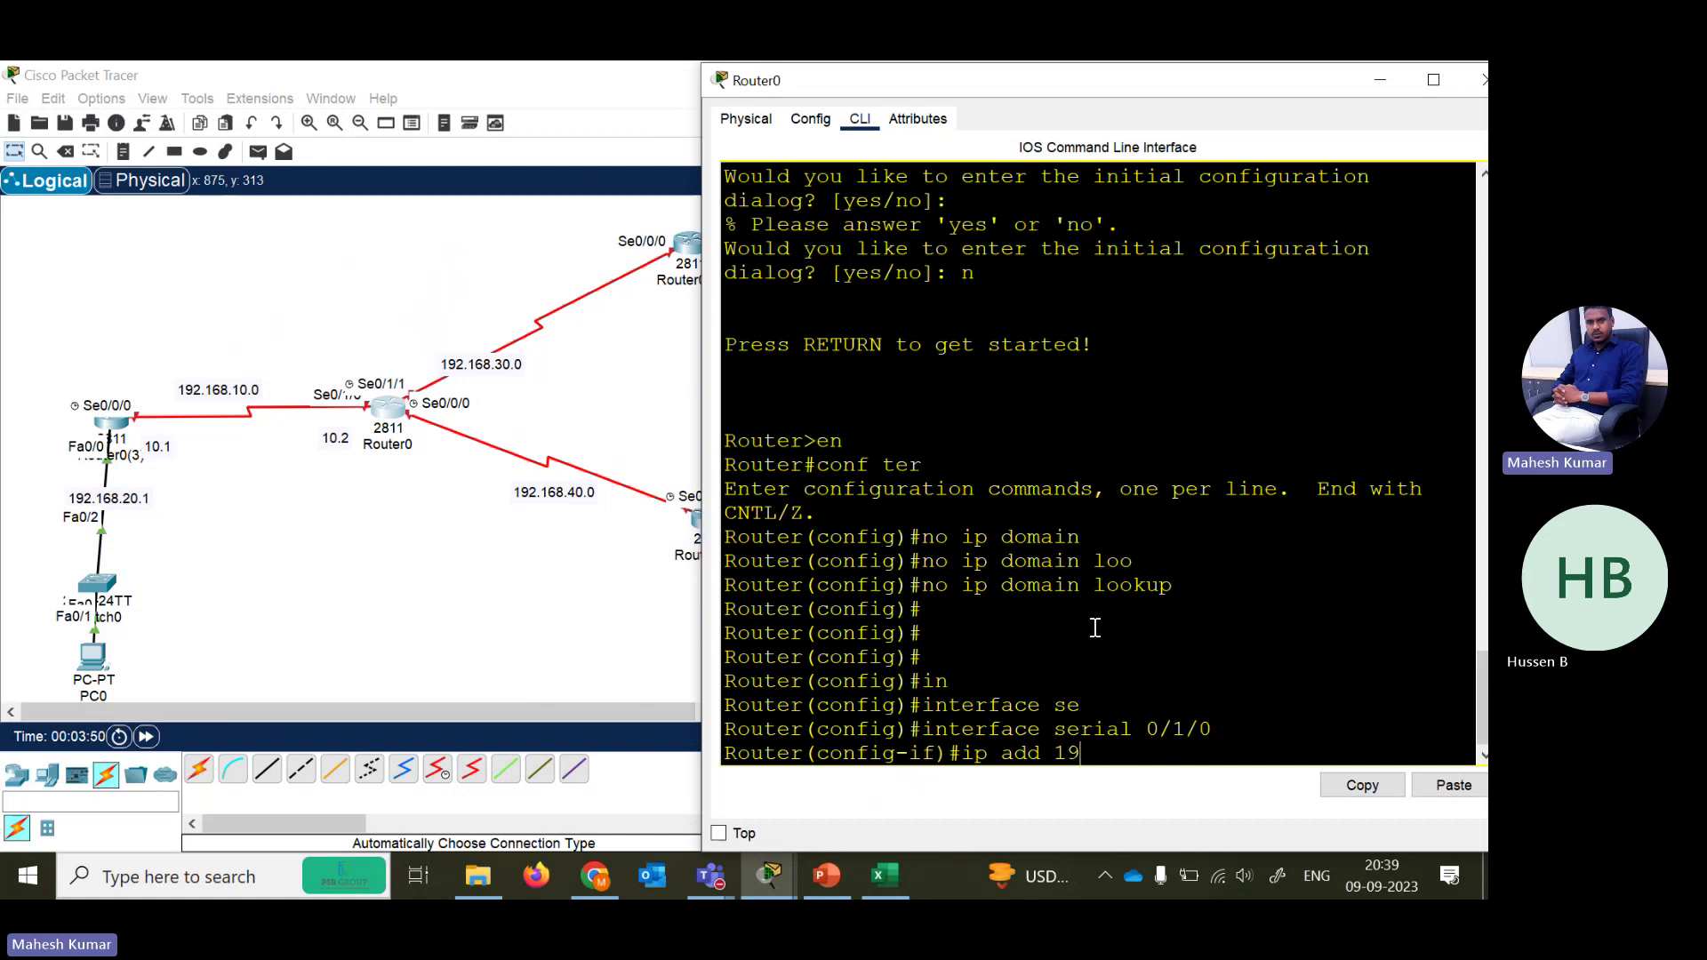
text(2.168.10.2 255.255.255.0)
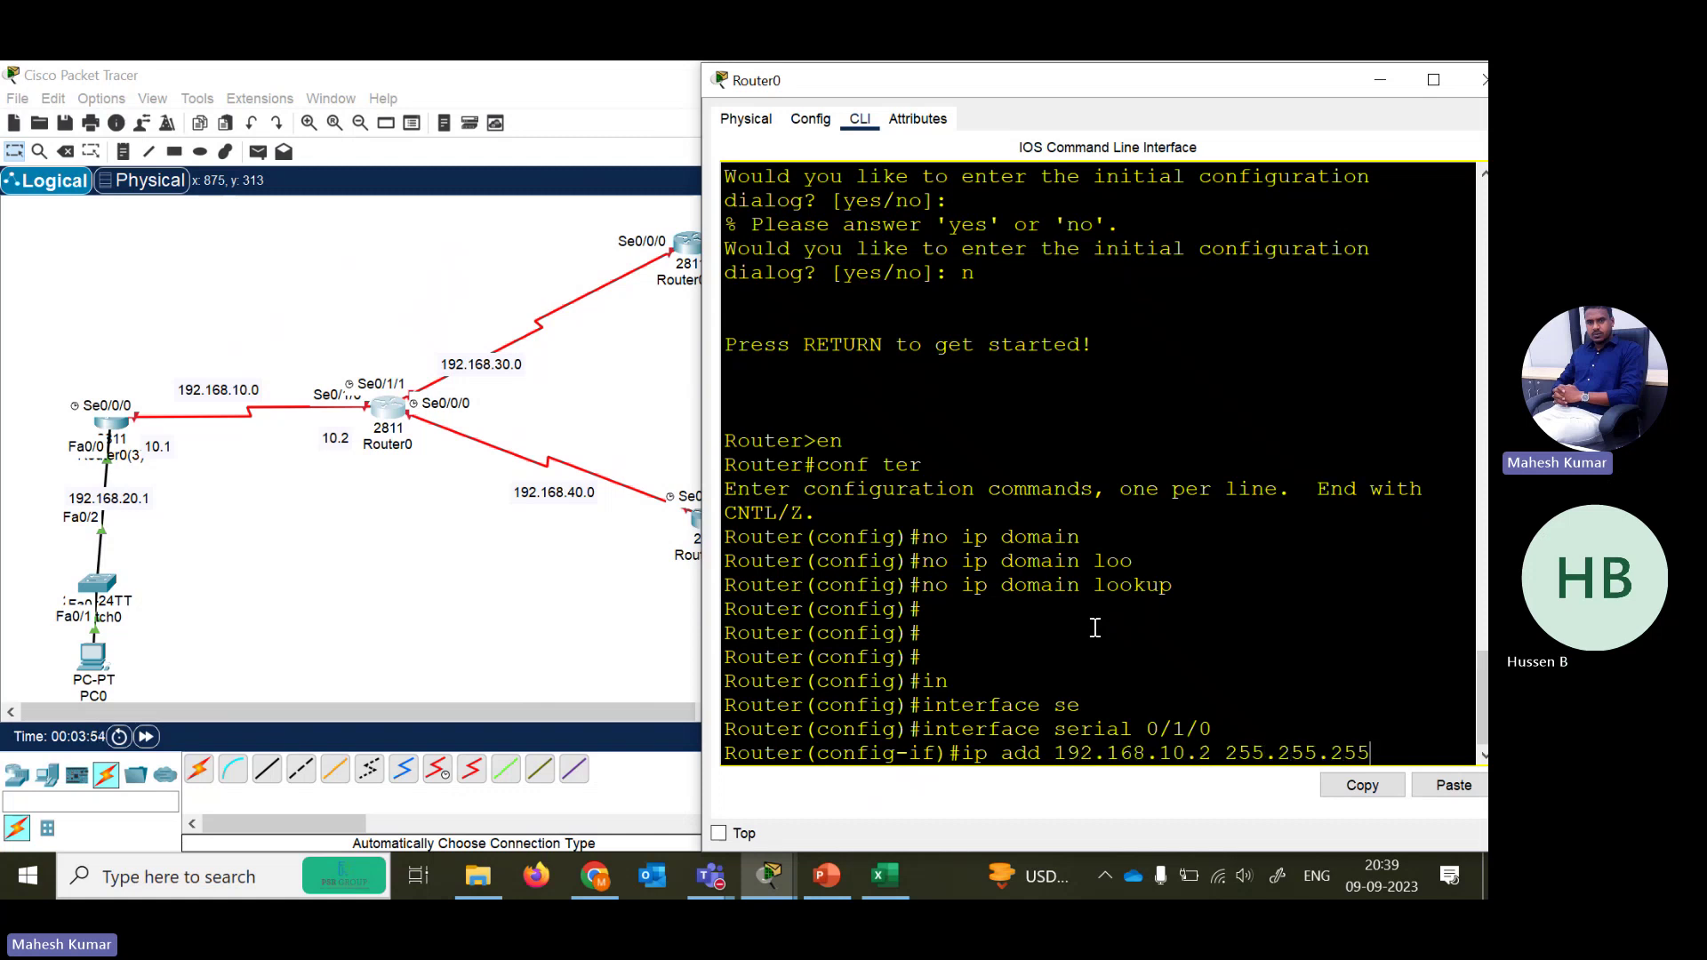
key(Return)
- Enable Router0's serial 0/1/0 interface with no shutdown
text(no sh)
key(Tab)
key(Return)
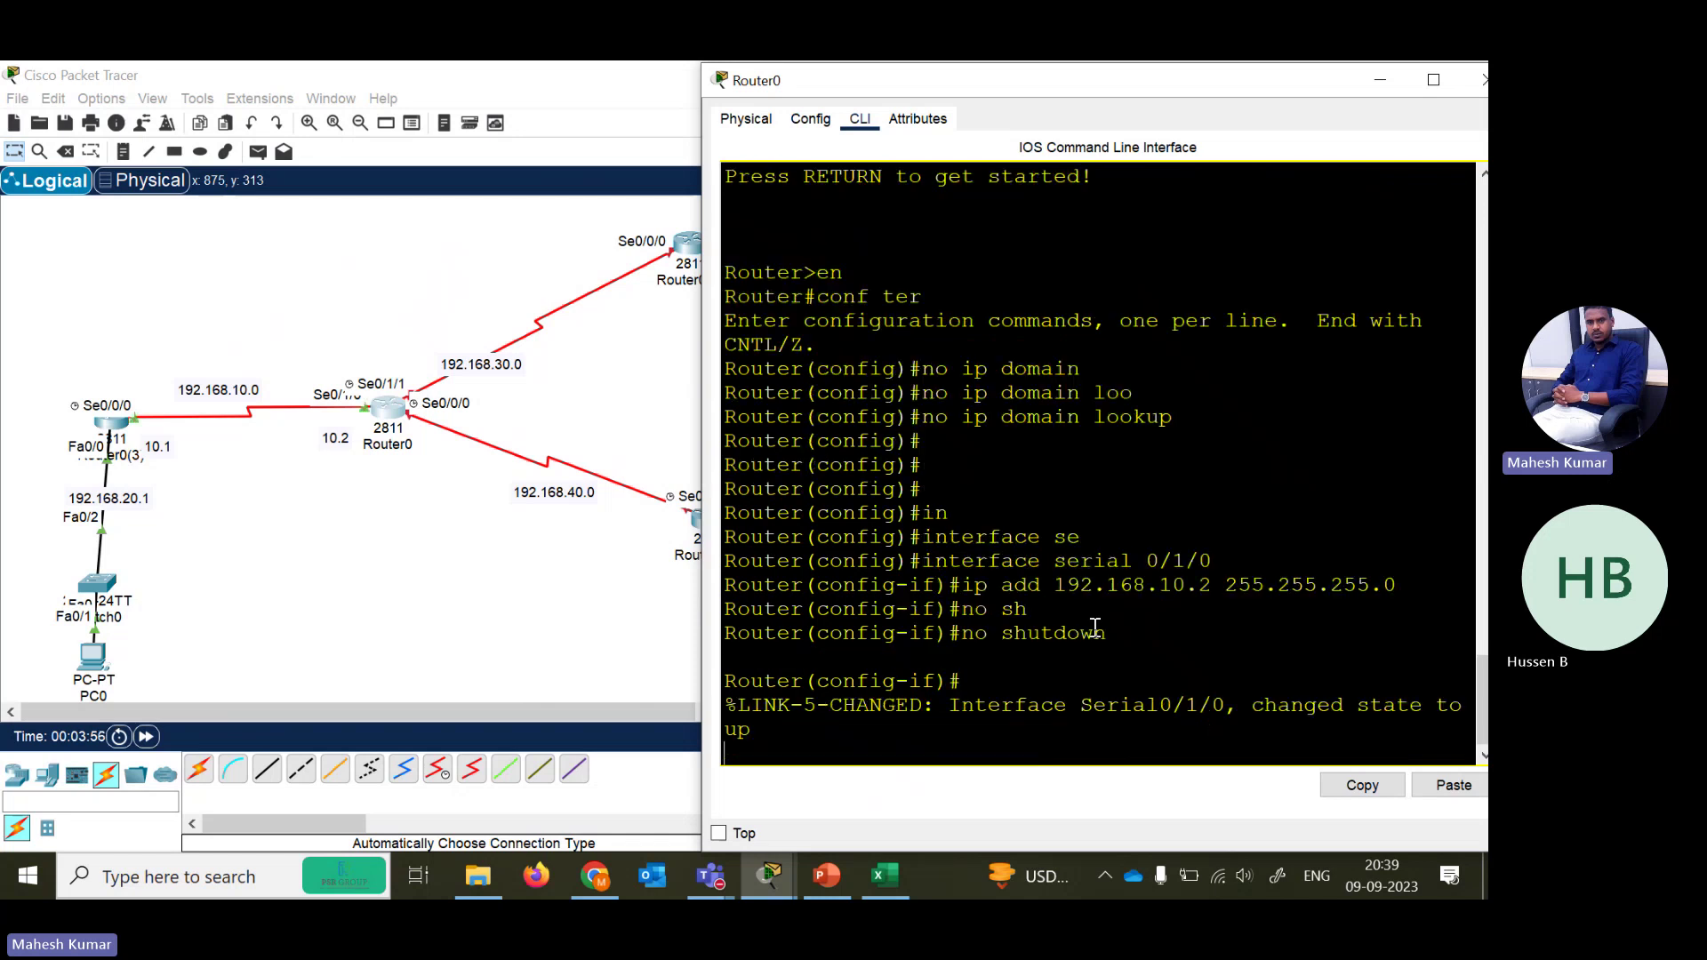
key(Return)
key(Return)
key(Return)
- Try to switch to interface serial 0/1/1 directly from Router0's interface configuration mode
text(int s0)
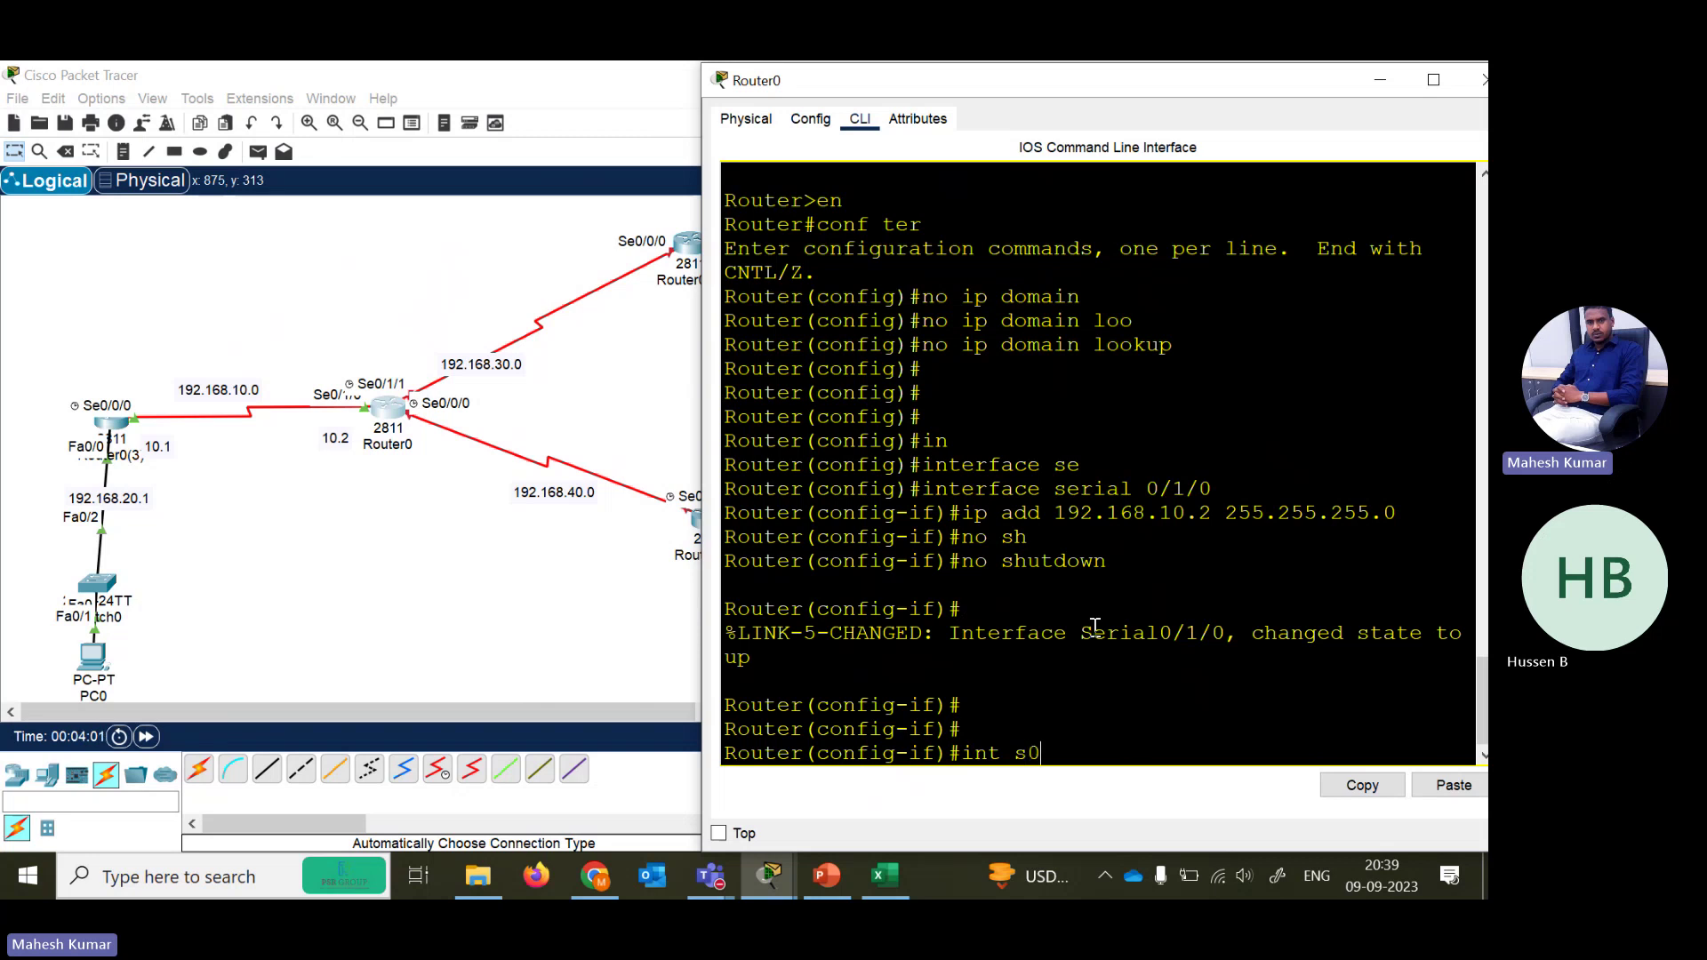
key(BackSpace)
text(e 0/1/1/)
key(Return)
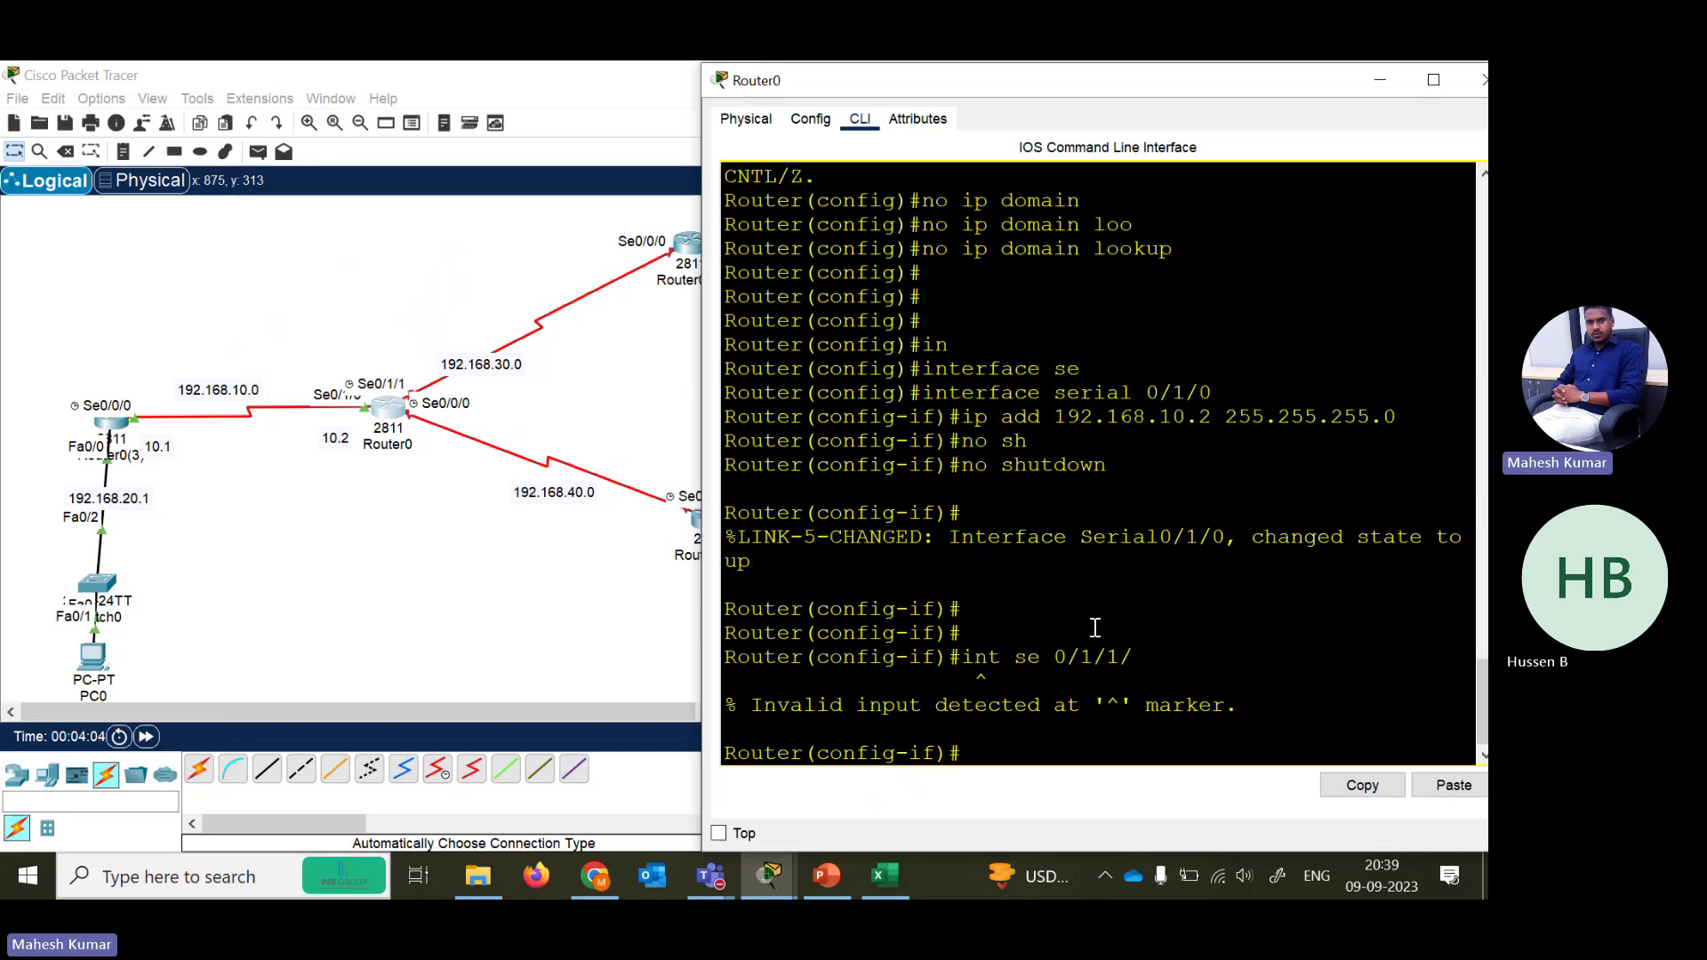
text(int se 0/1/)
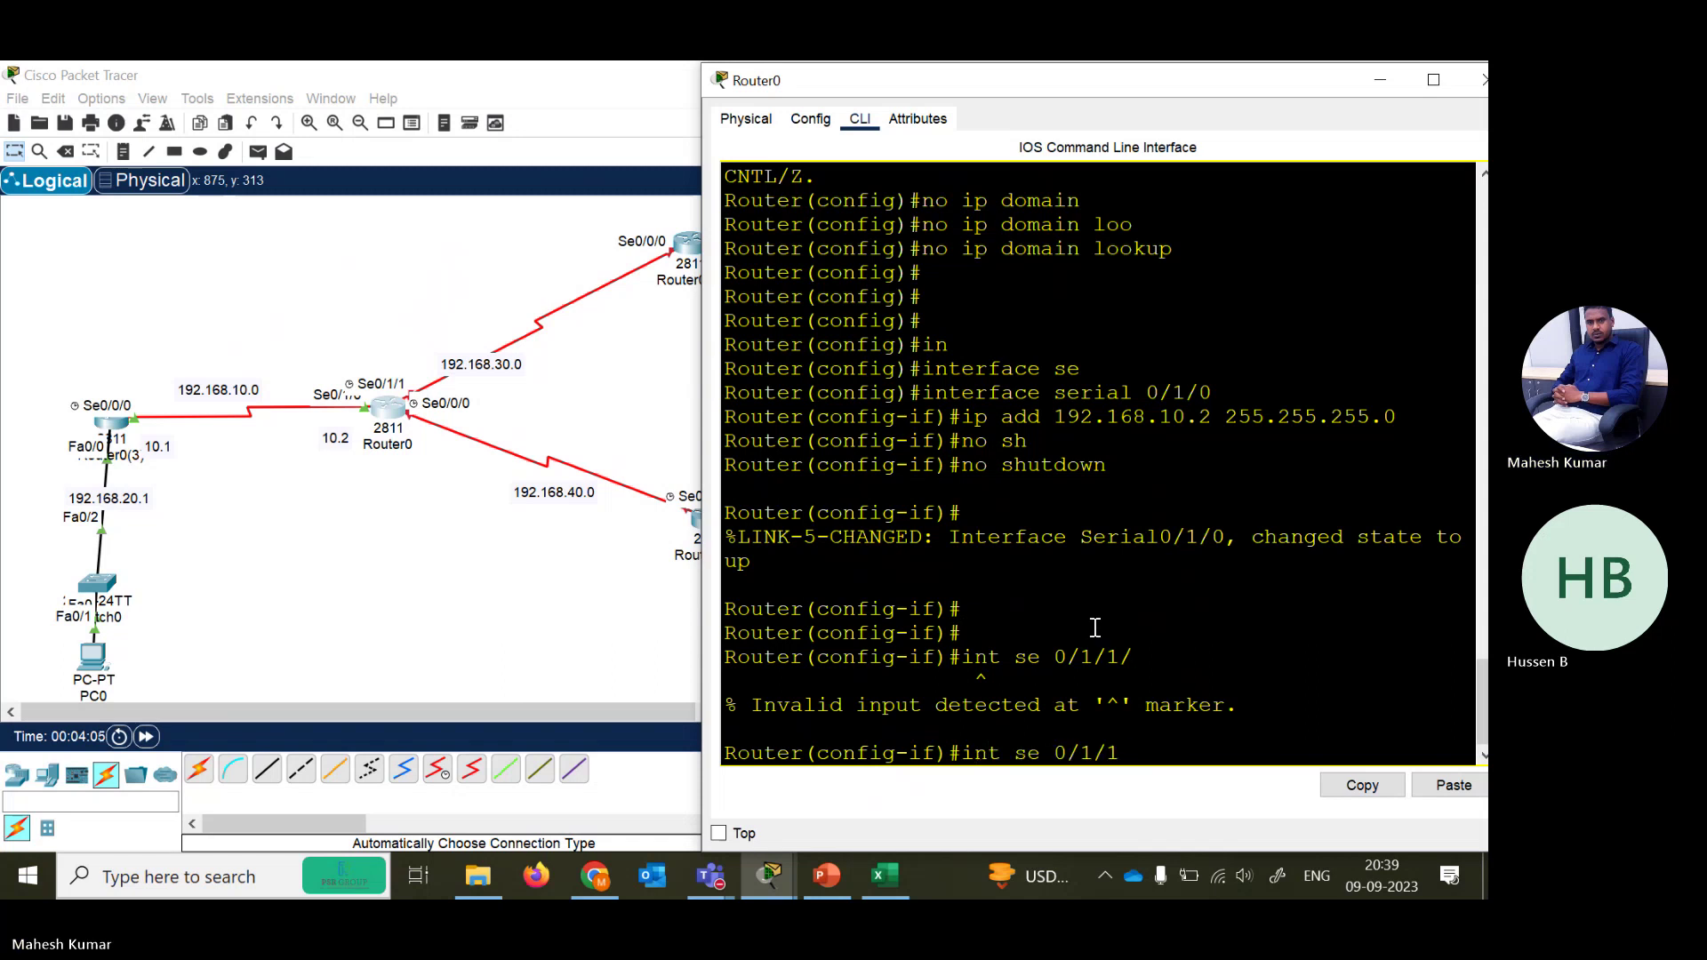
key(BackSpace)
key(Return)
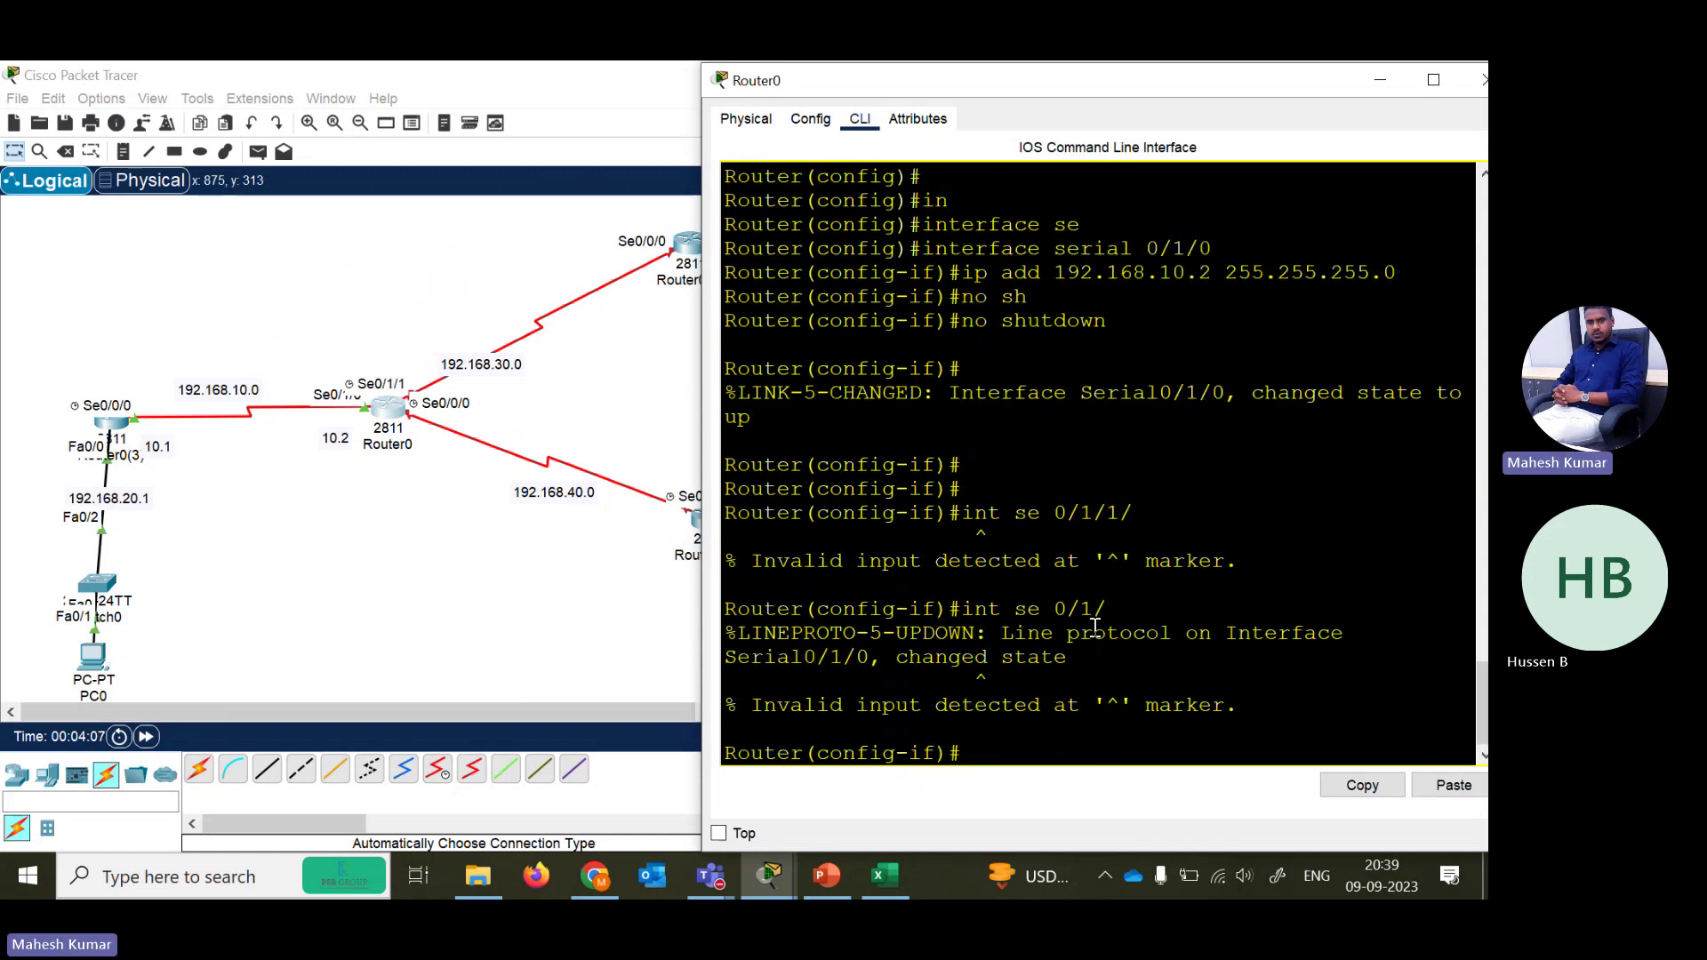
key(Return)
- Return to global configuration mode and assign IP address 192.168.30.1 with mask 255.255.255.0 to Router0's interface serial 0/1/1
text(exit)
key(Return)
text(in)
key(Tab)
text(se)
key(Tab)
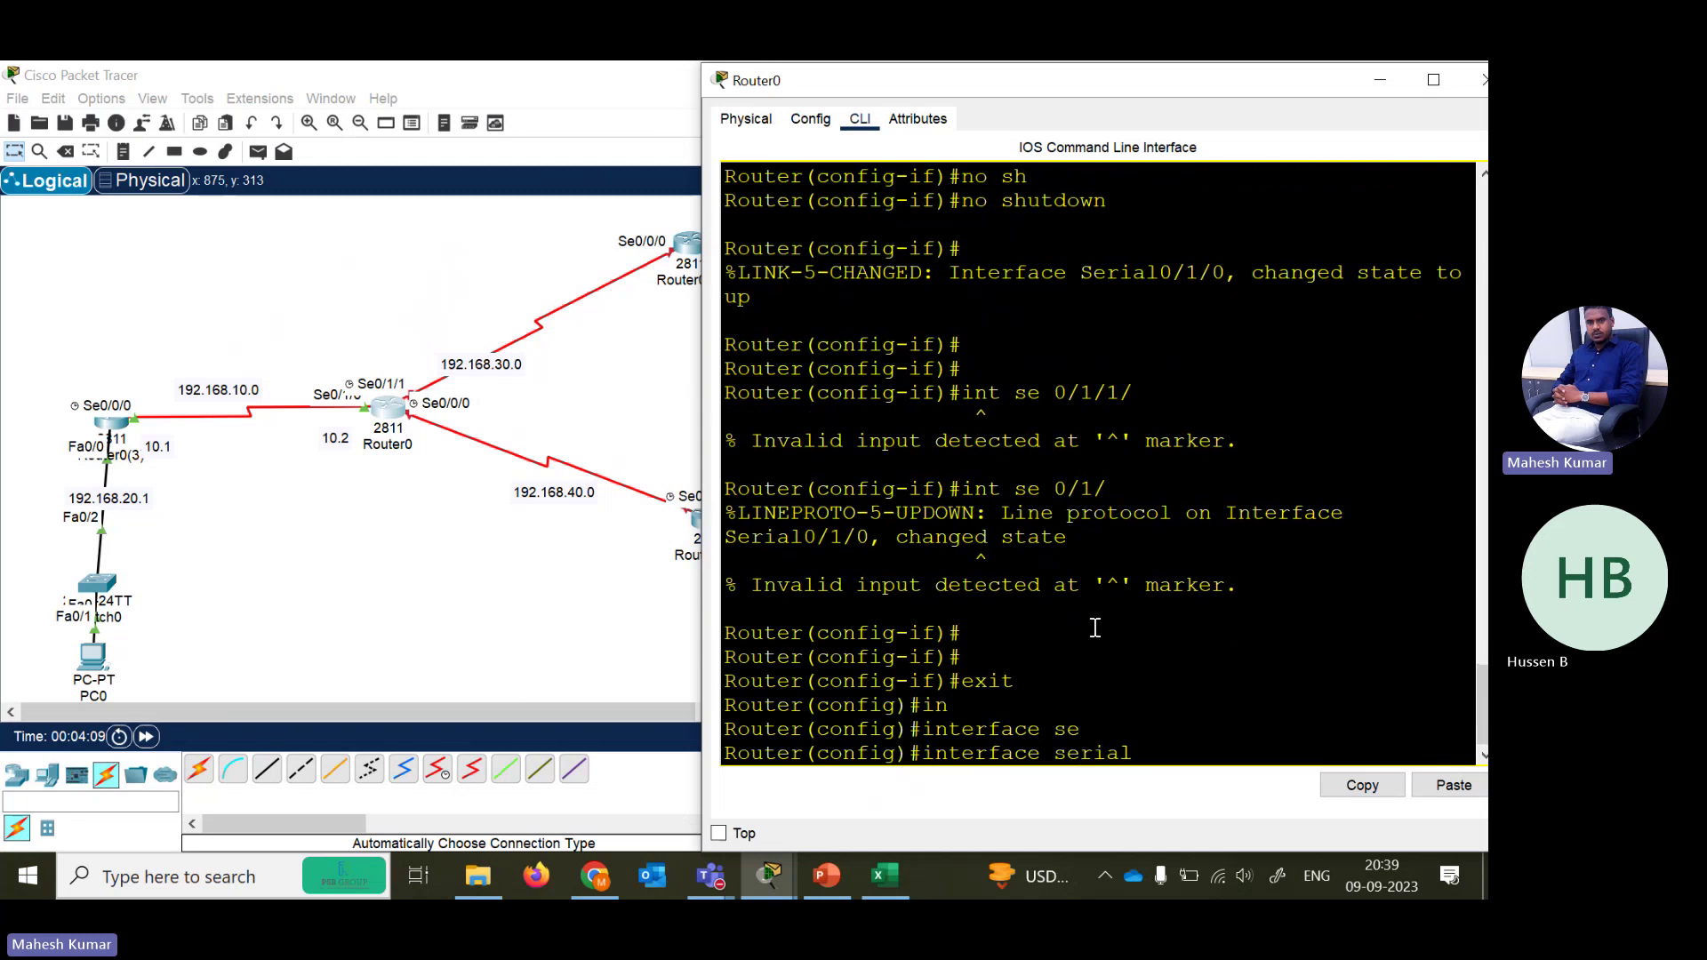
text(0/1/1)
key(Return)
text(i)
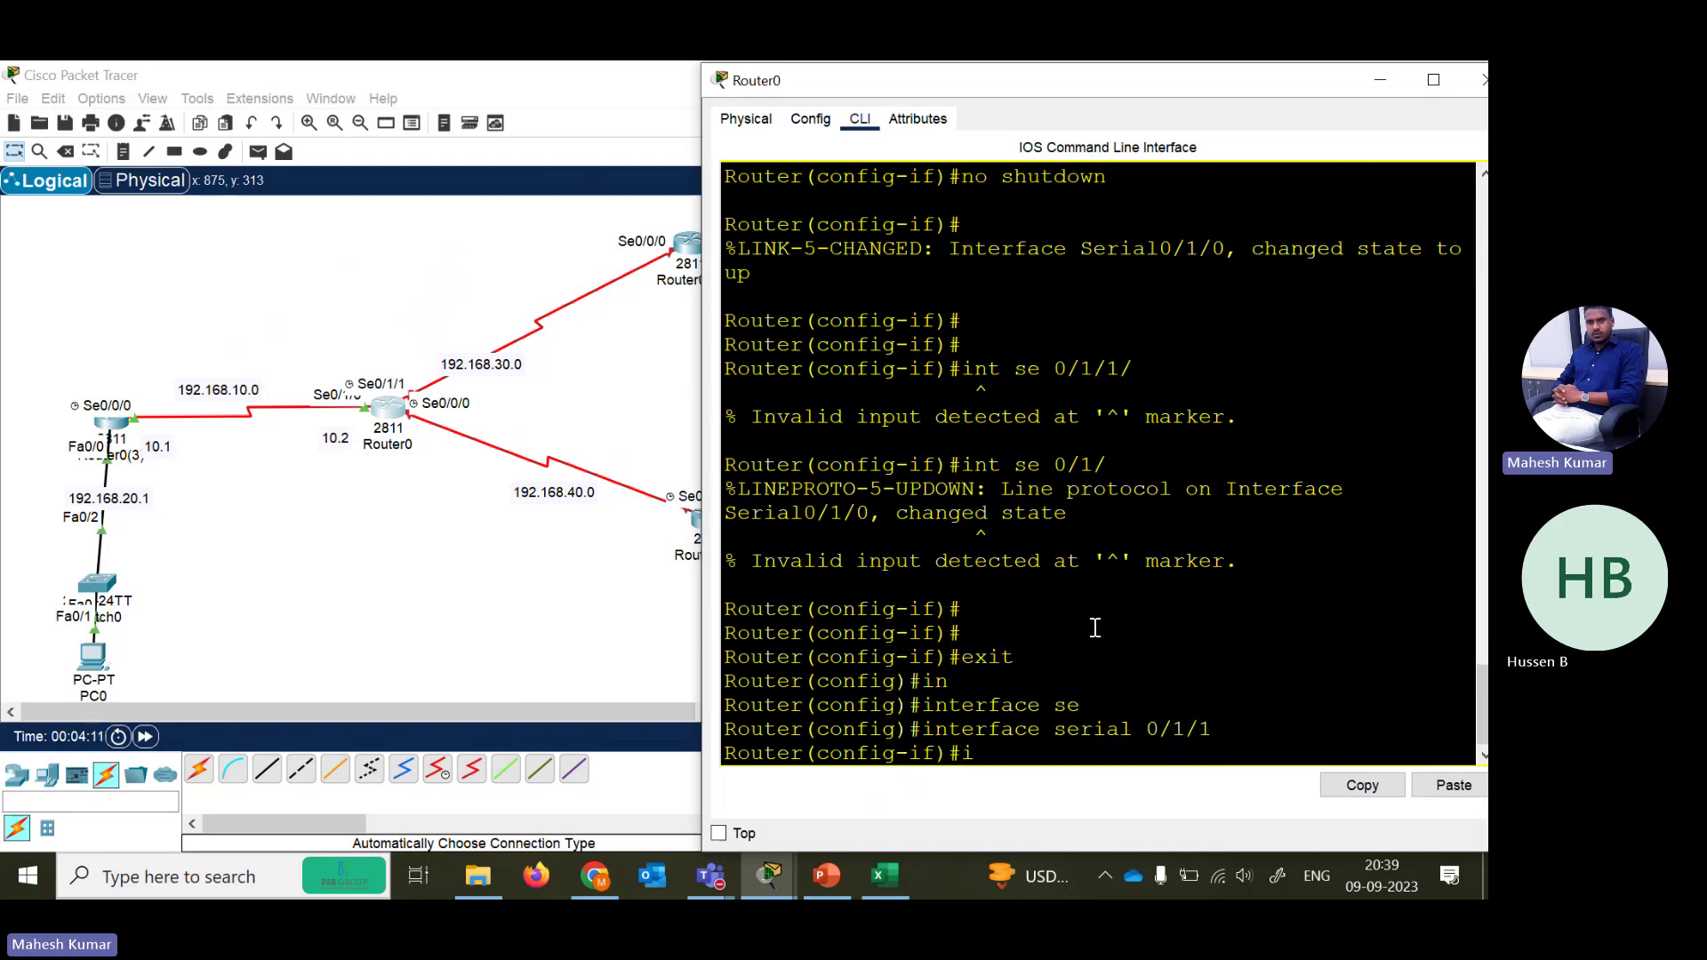
text(p add 192.168)
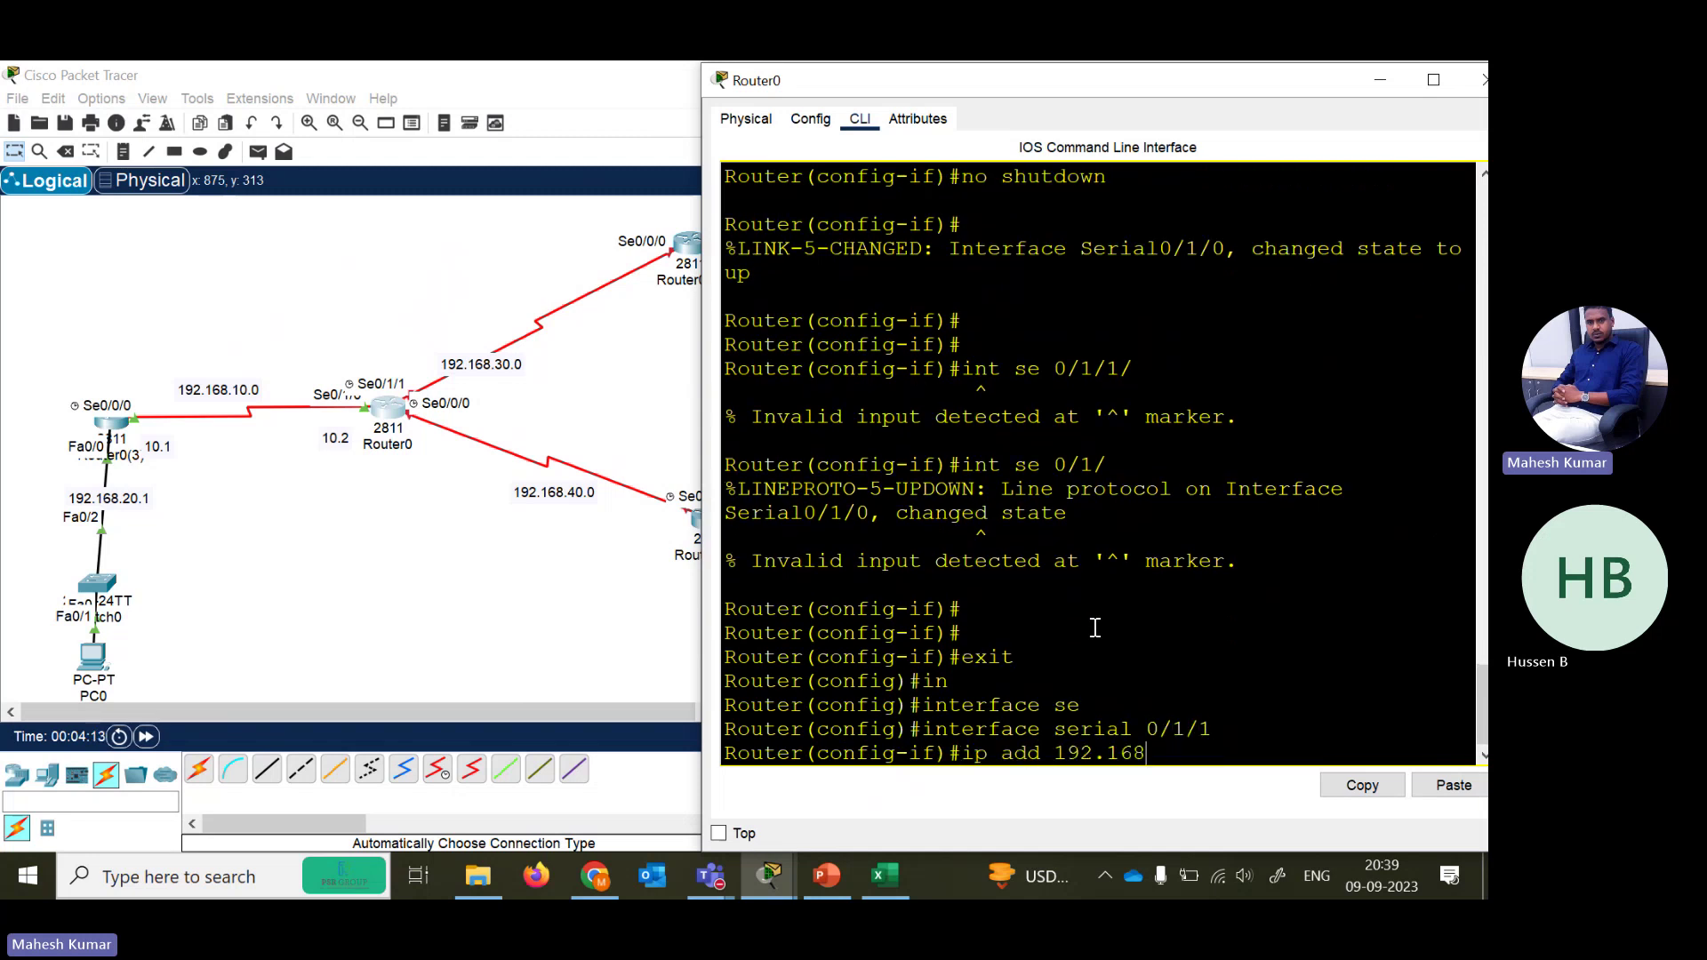
text(.30.1 255.255.255.0)
key(Return)
- Enable Router0's serial 0/1/1 interface with no shutdown and exit its interface configuration mode
text(no sh)
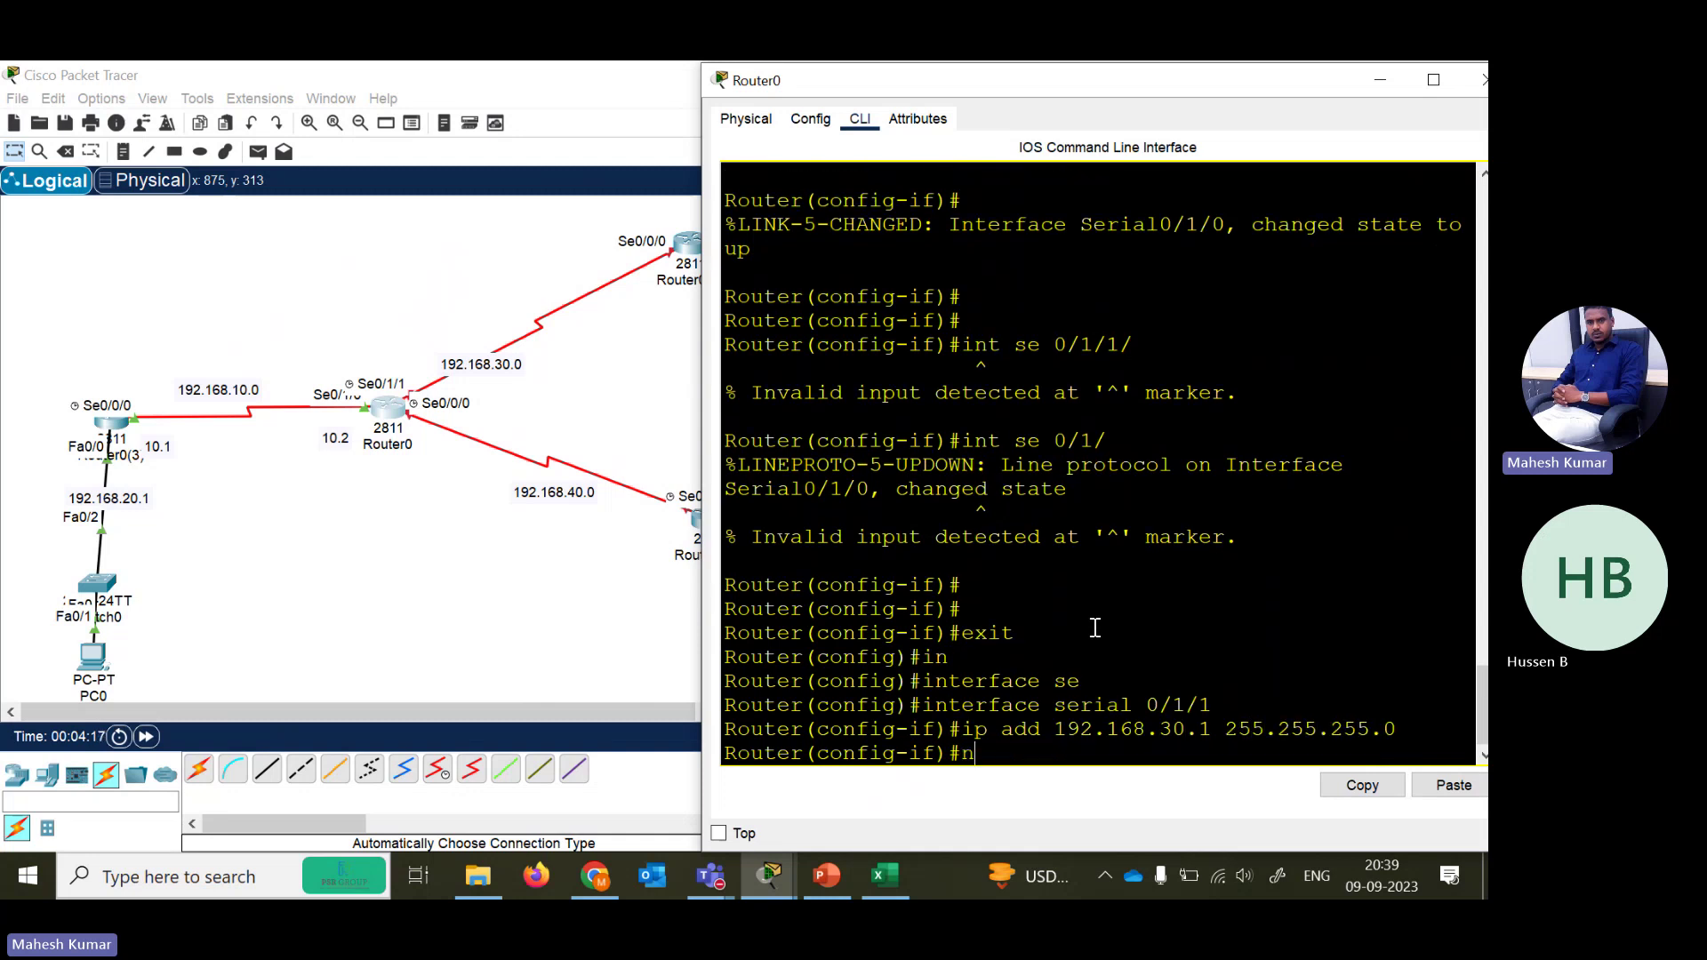
key(Tab)
key(Return)
key(Return)
key(Return)
text(exit)
key(Return)
- Assign IP address 192.168.40.1 with mask 255.255.255.0 to Router0's interface serial 0/0/0
text(in)
key(Tab)
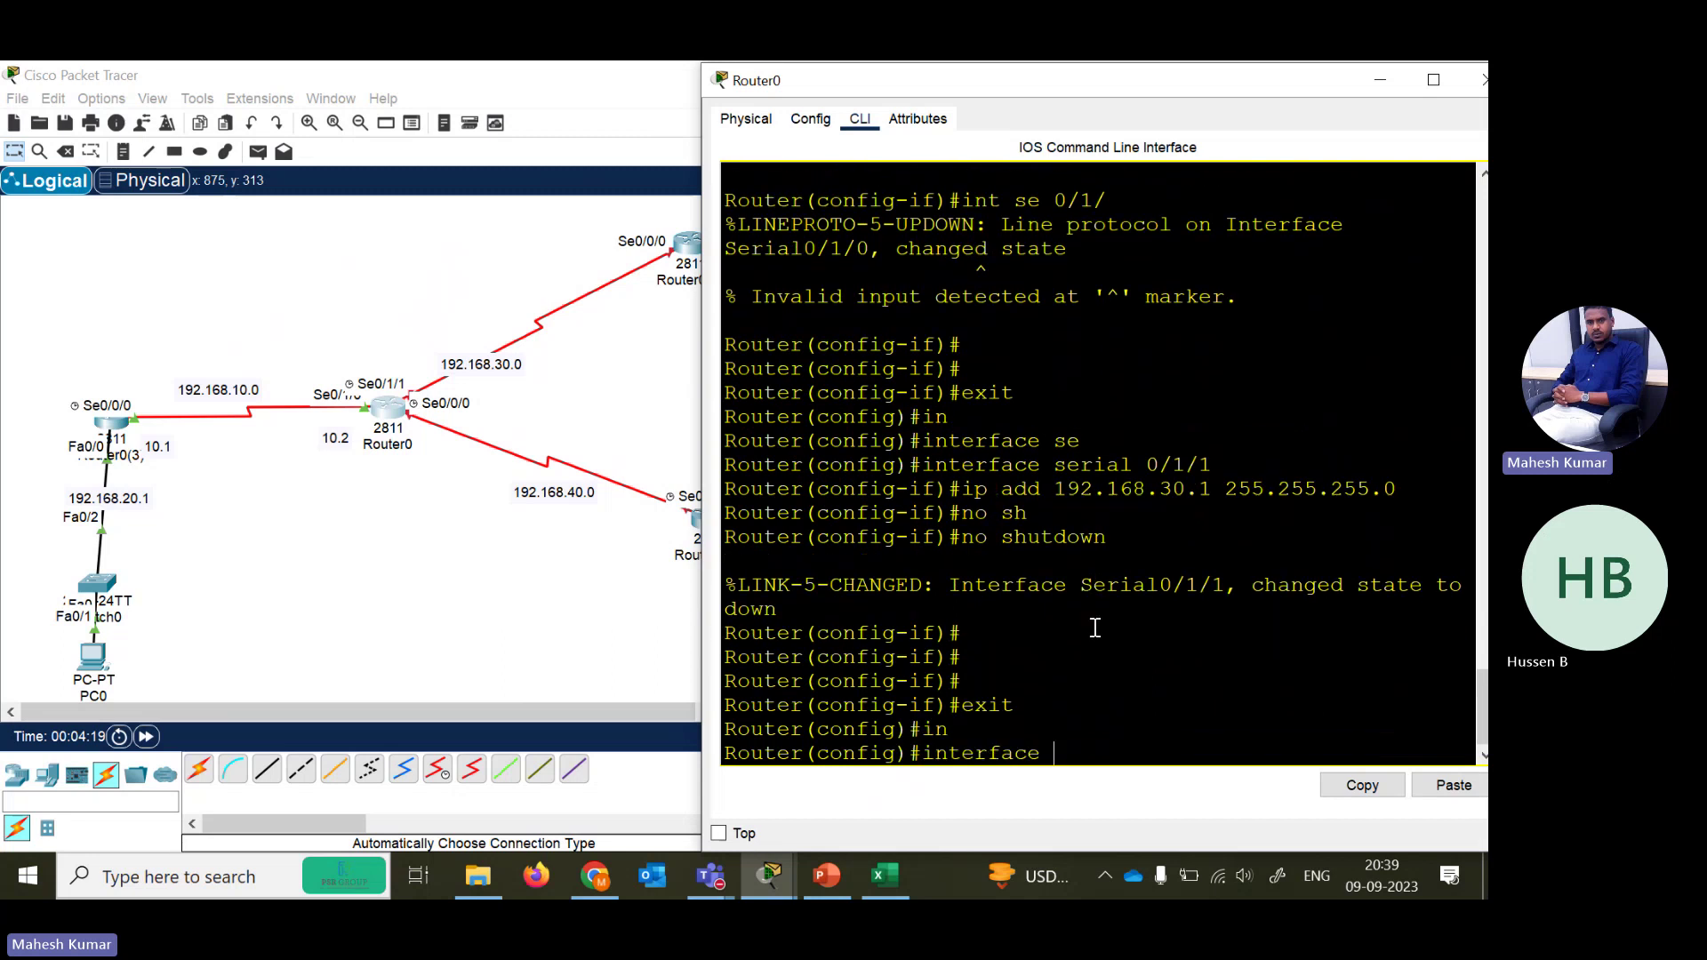
text(se)
key(Tab)
text(0/0)
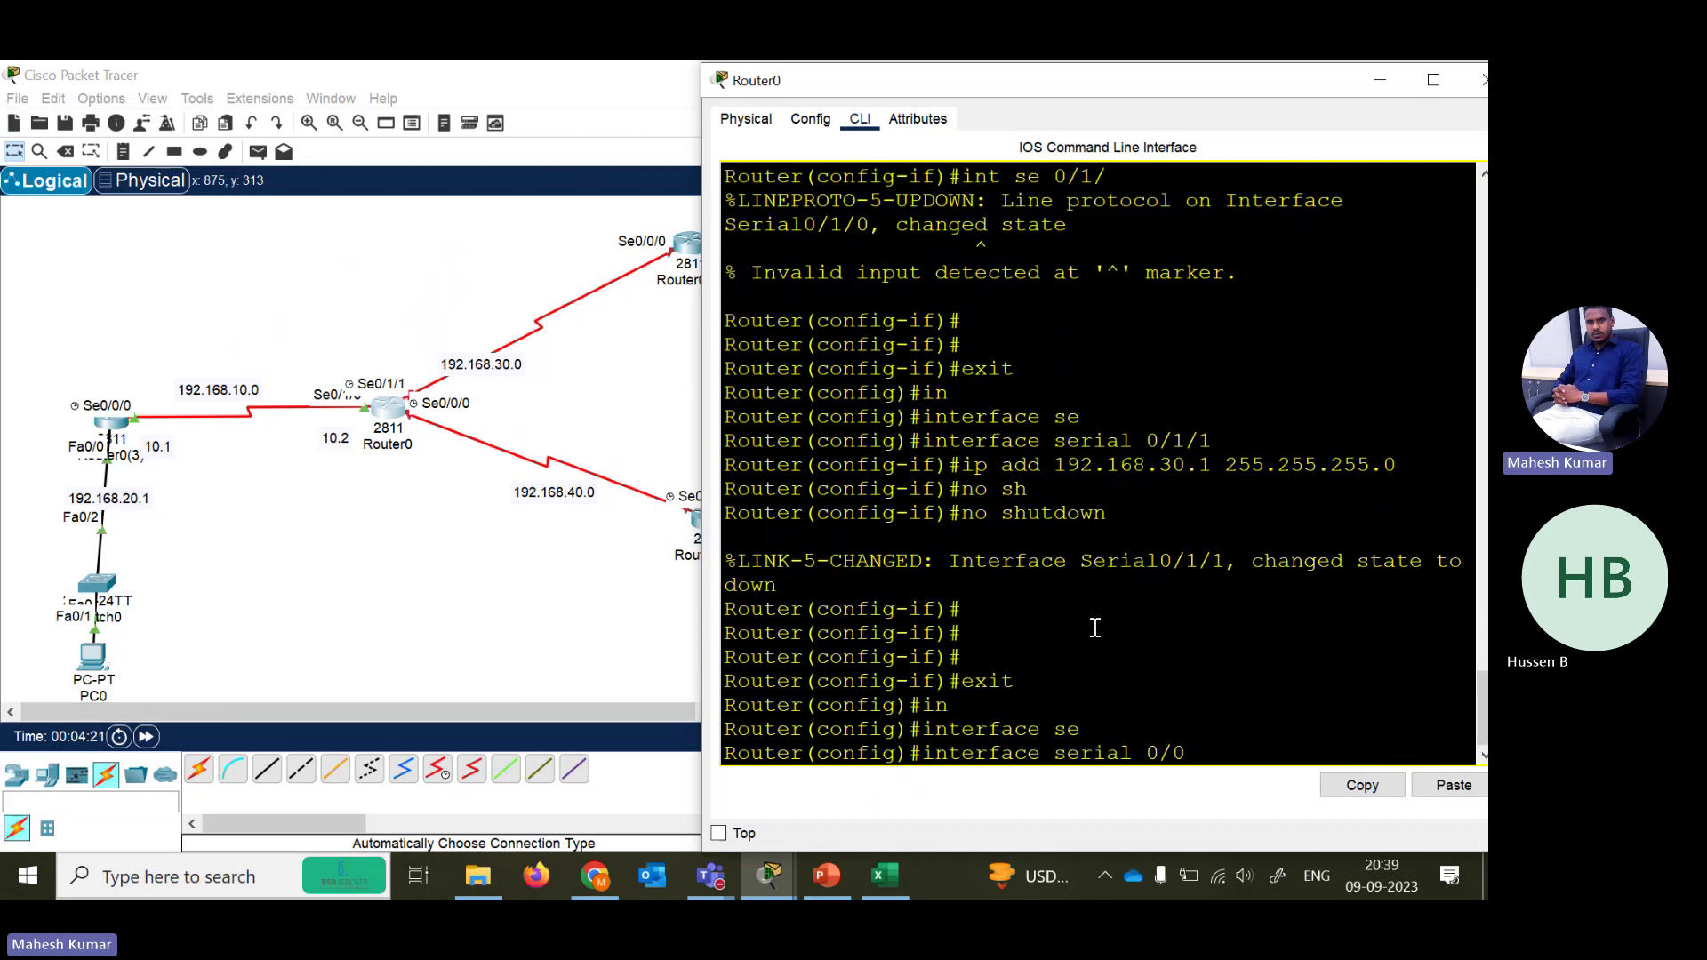
text(/0)
key(Return)
text(ip add 192.1)
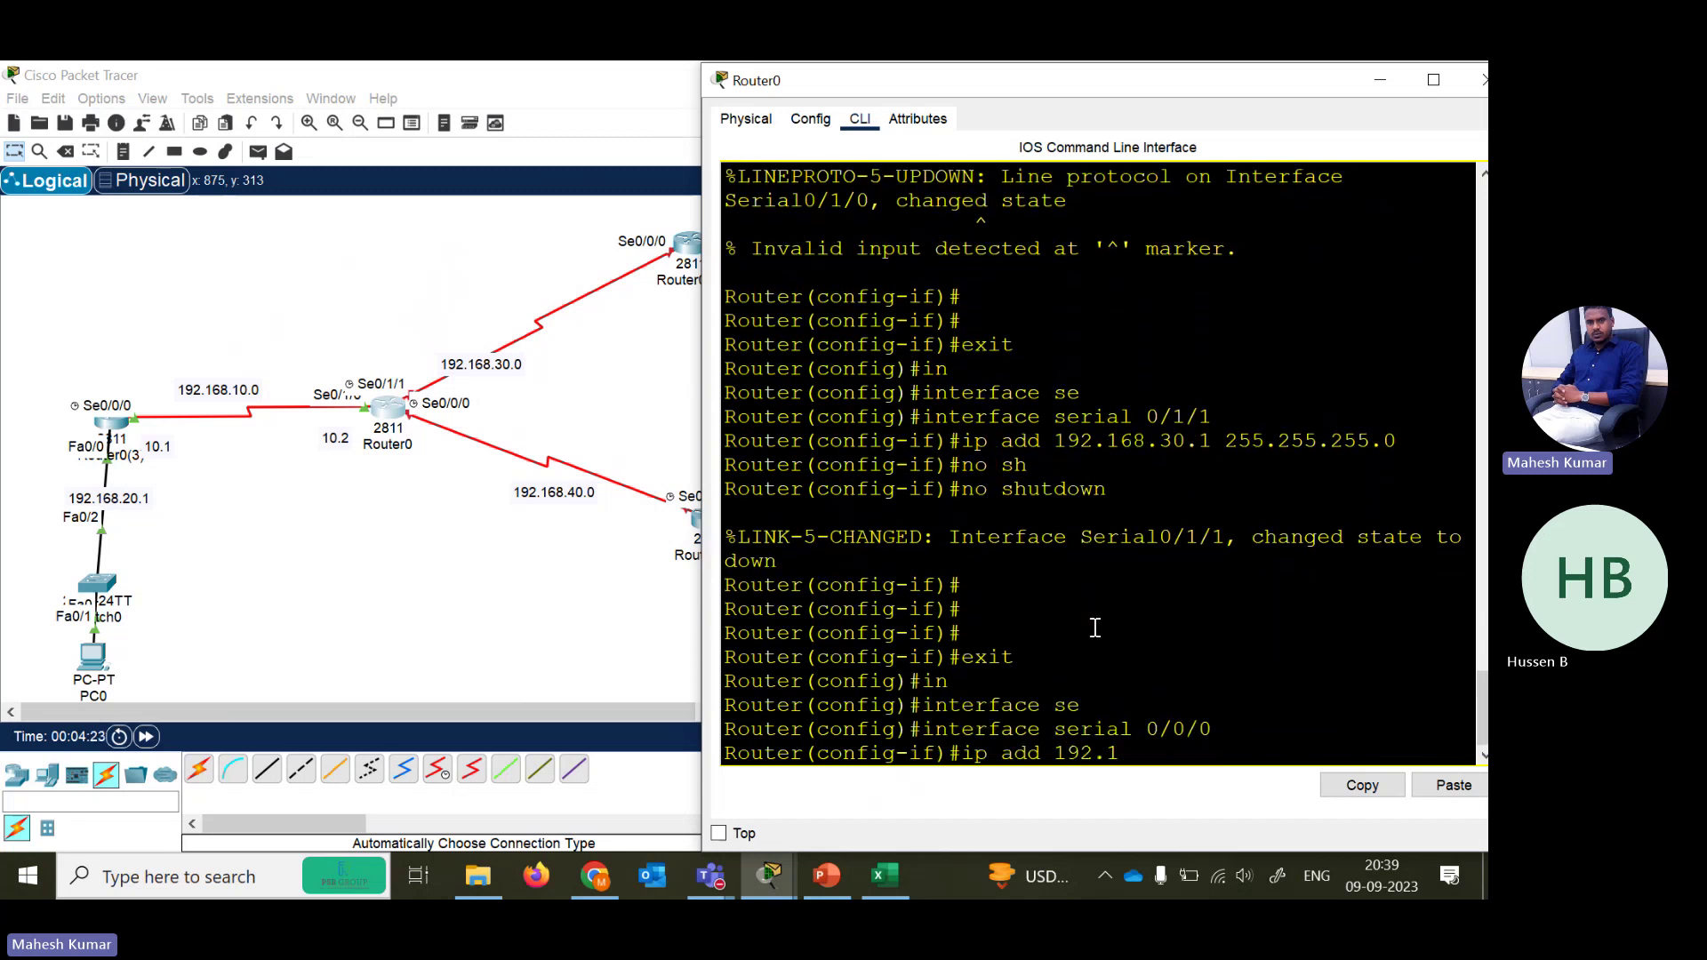
text(68.)
text(5)
key(BackSpace)
text(40.1 255.255.255.0)
key(Return)
- Enable Router0's serial 0/0/0 interface with no shutdown and close the router's window
text(no sh)
key(Tab)
key(Return)
key(Return)
key(Return)
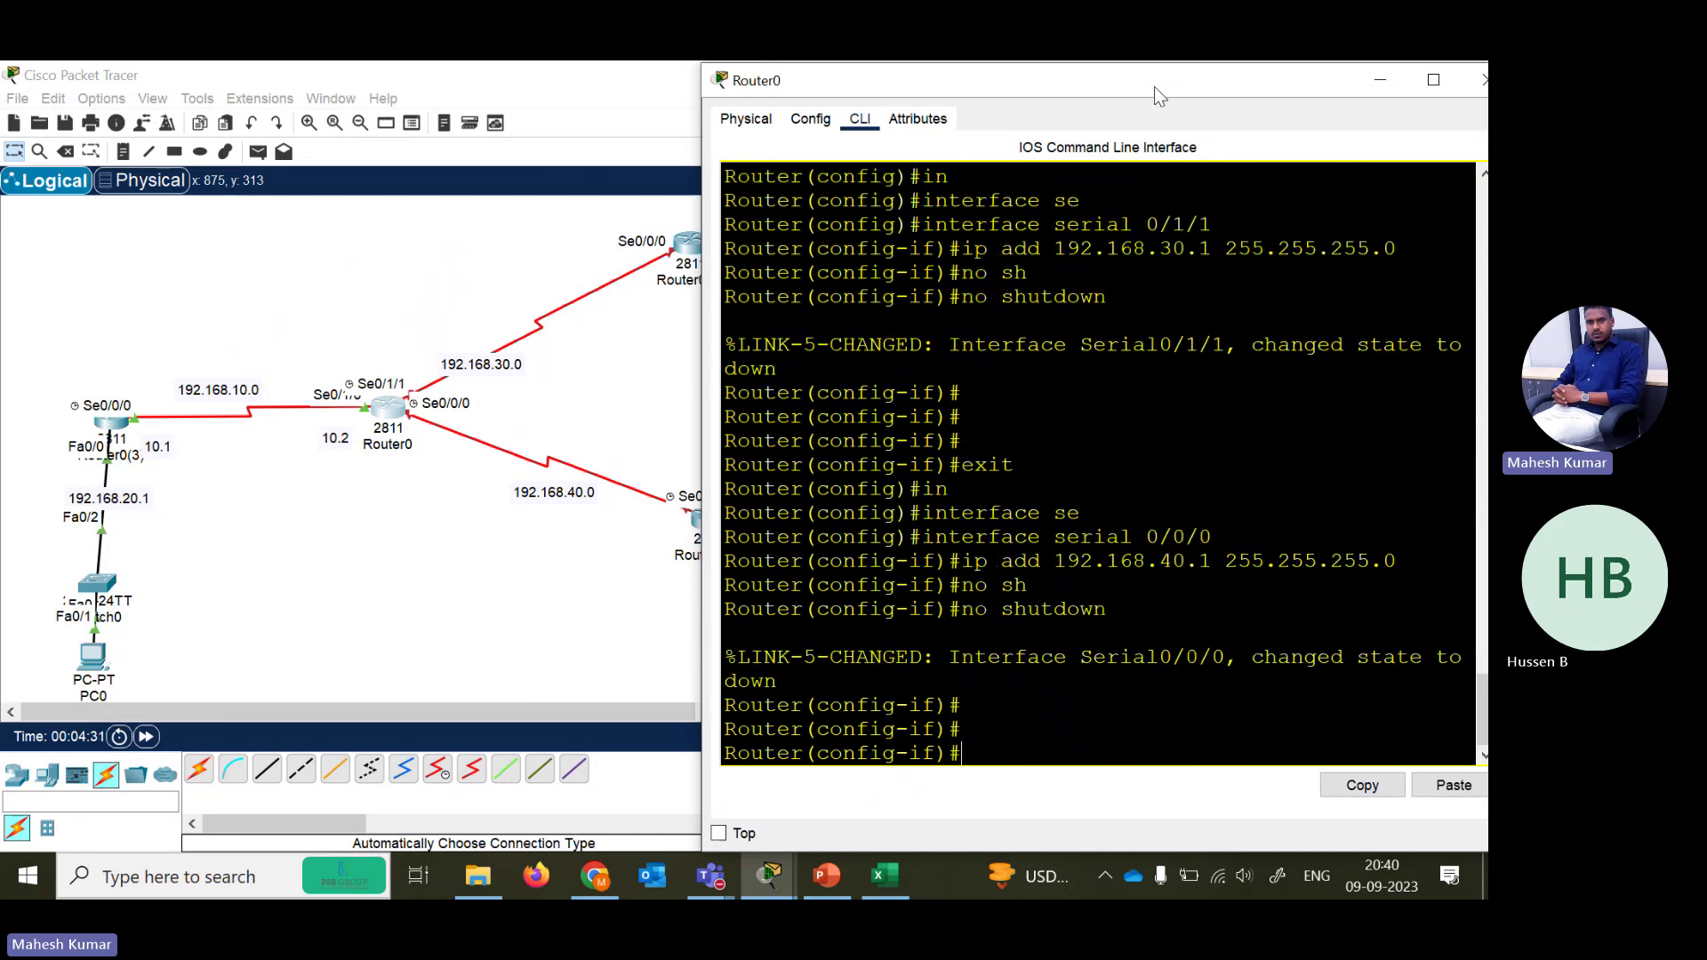
drag(1152, 85, 1001, 87)
click(1333, 82)
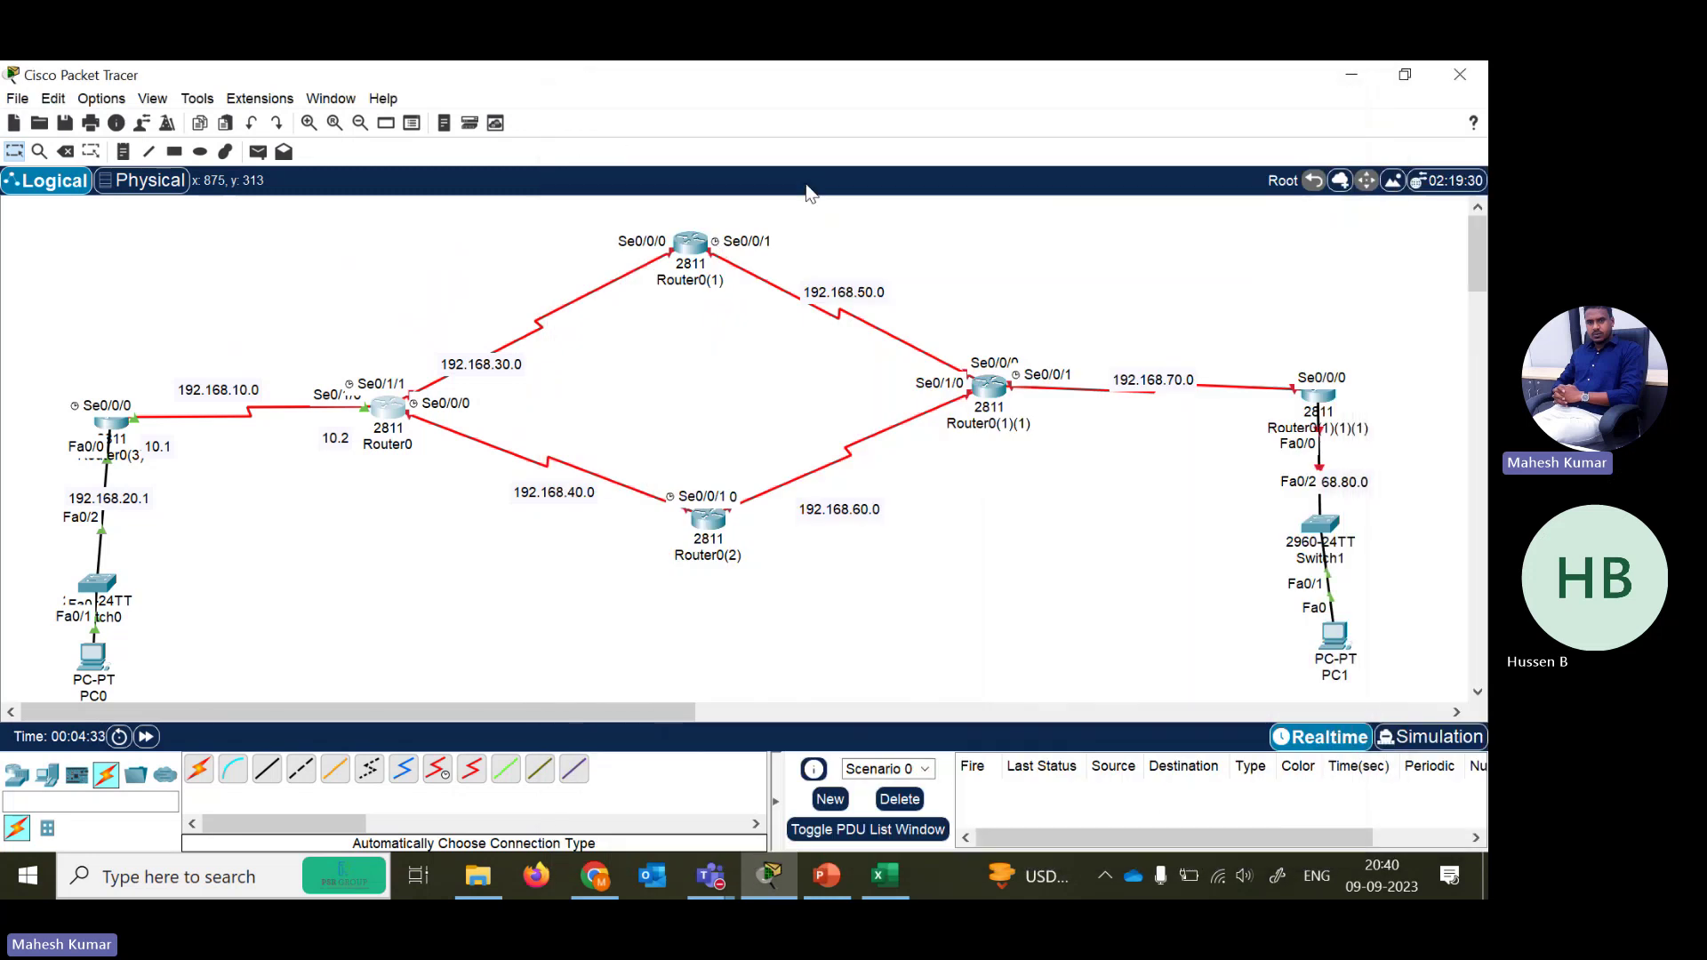
- Open Router0(1)'s command line, decline the initial configuration dialog, and place the window below the router in the topology
click(690, 243)
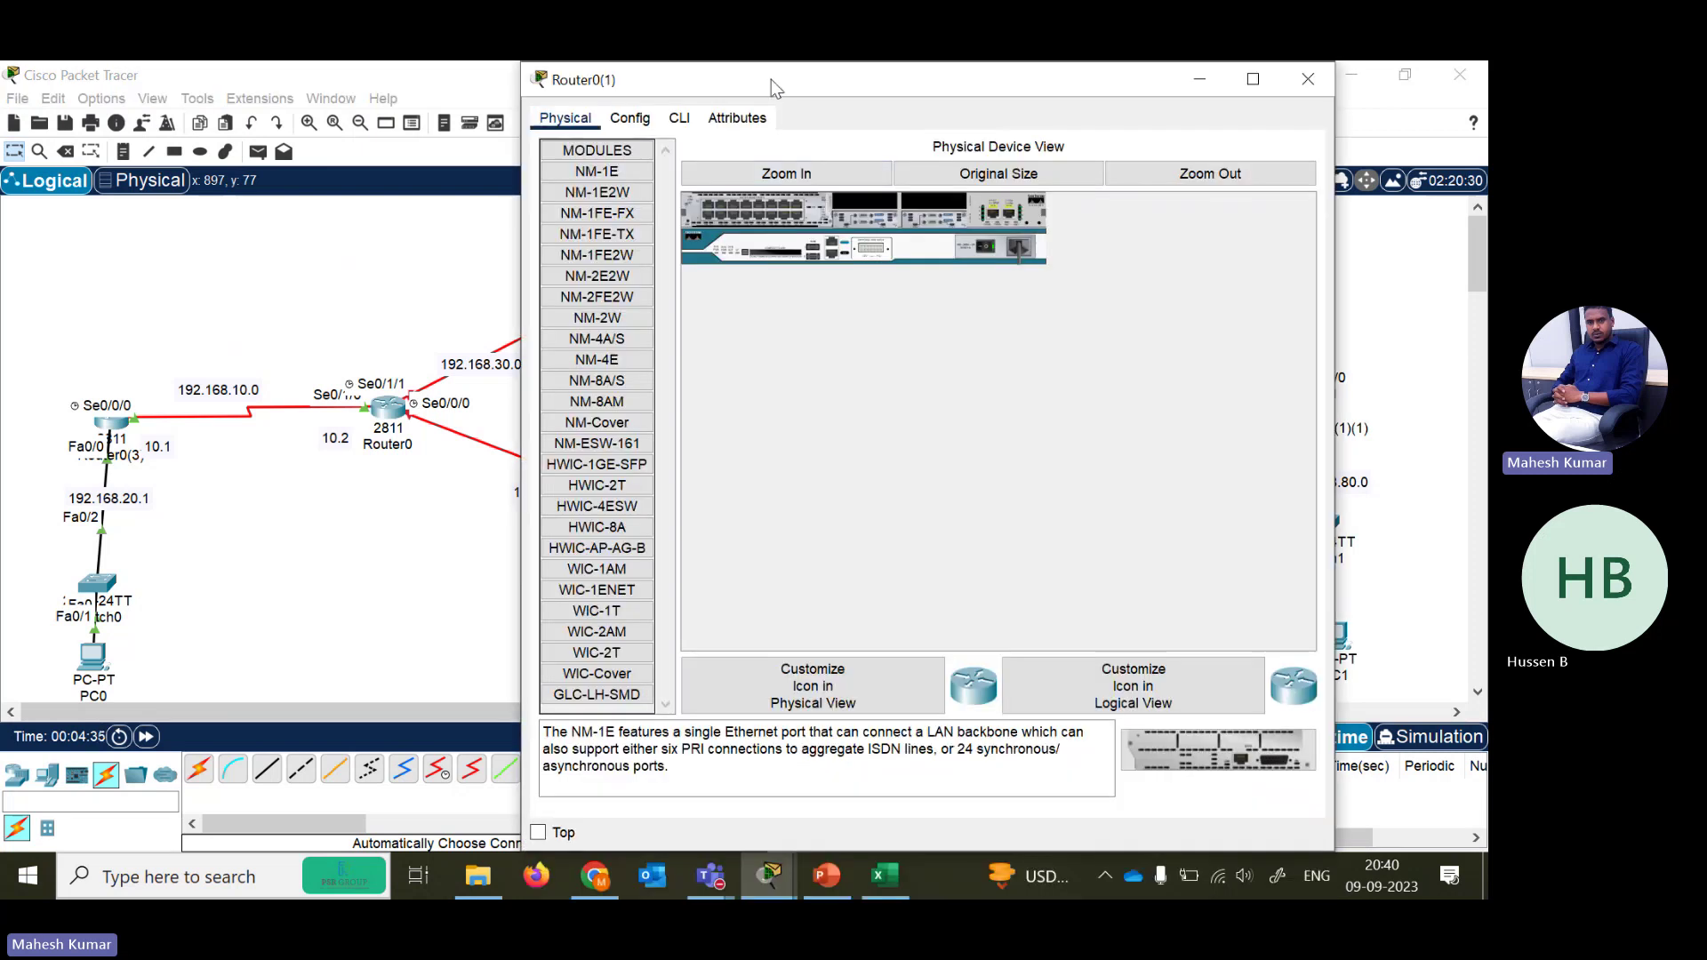
drag(771, 79, 762, 363)
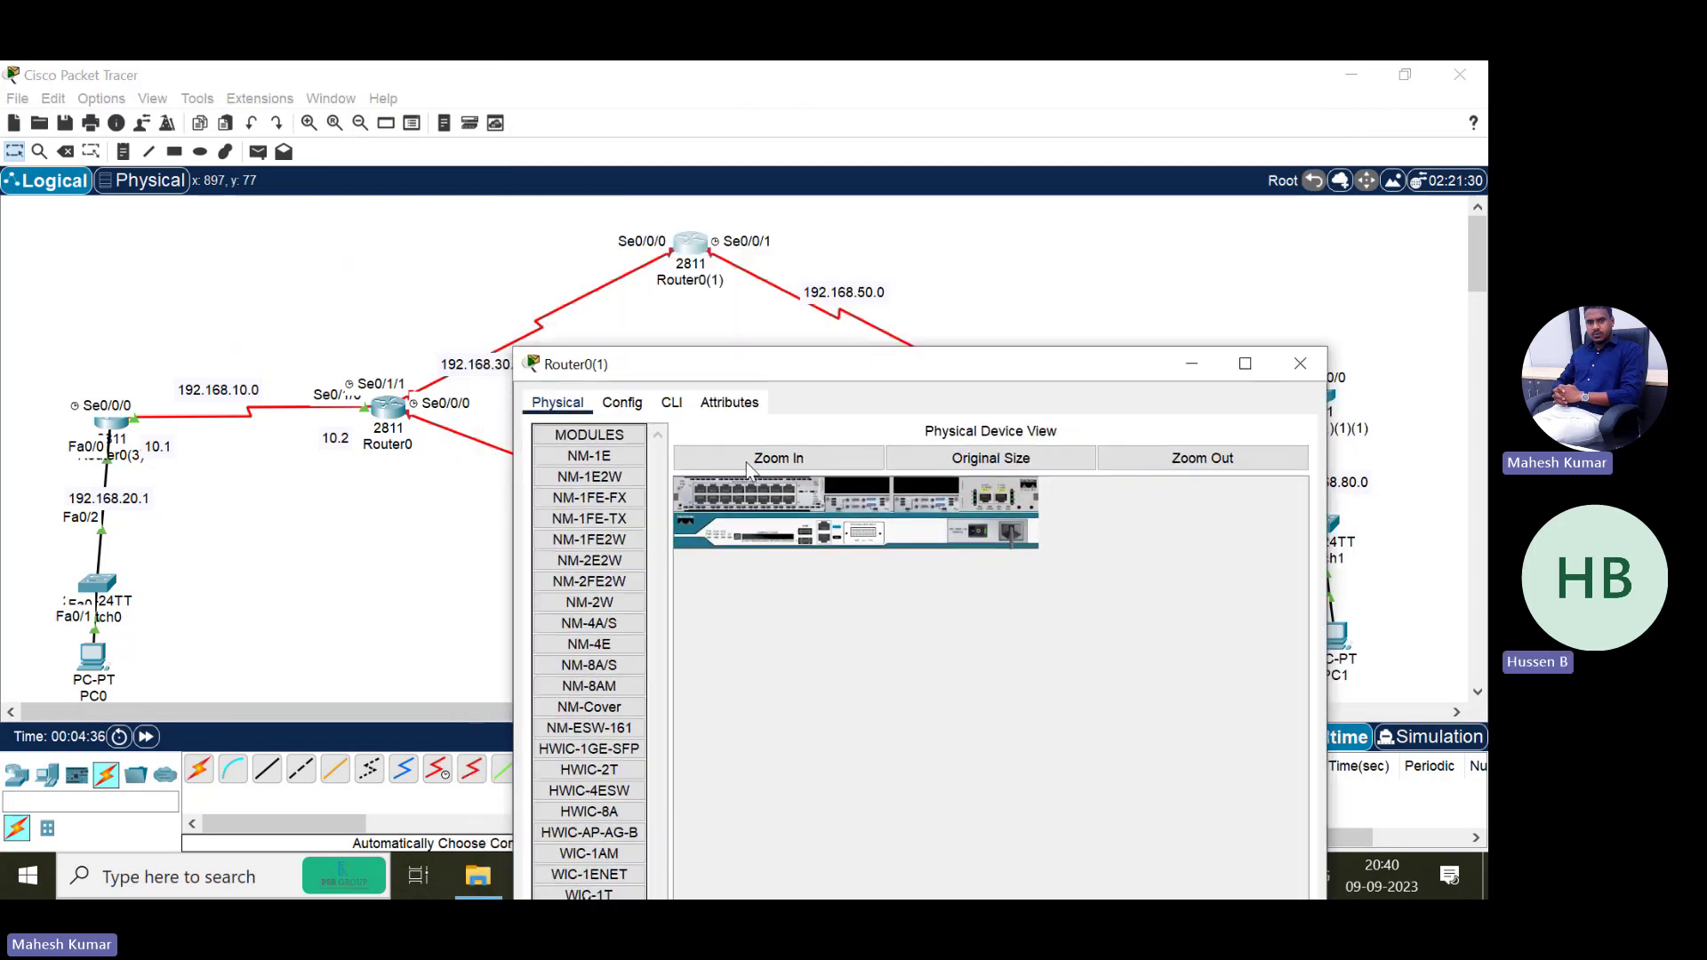
click(662, 407)
key(Return)
key(Return)
key(Return)
text(n)
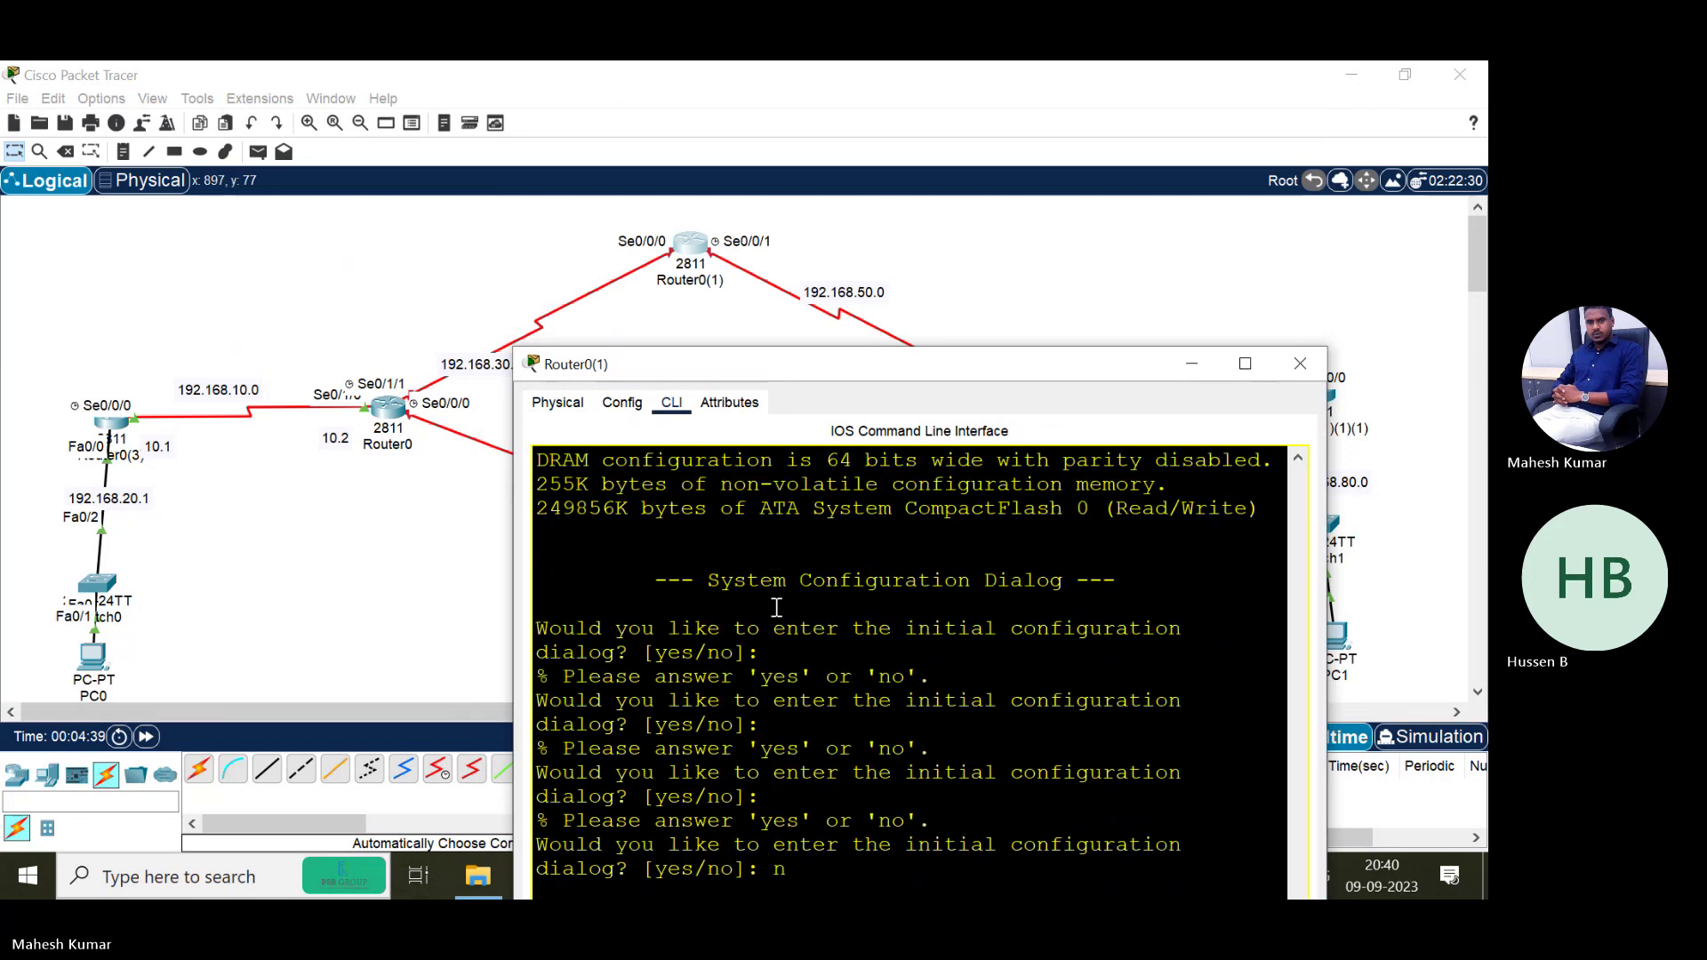
key(Return)
key(Return)
drag(842, 377, 939, 156)
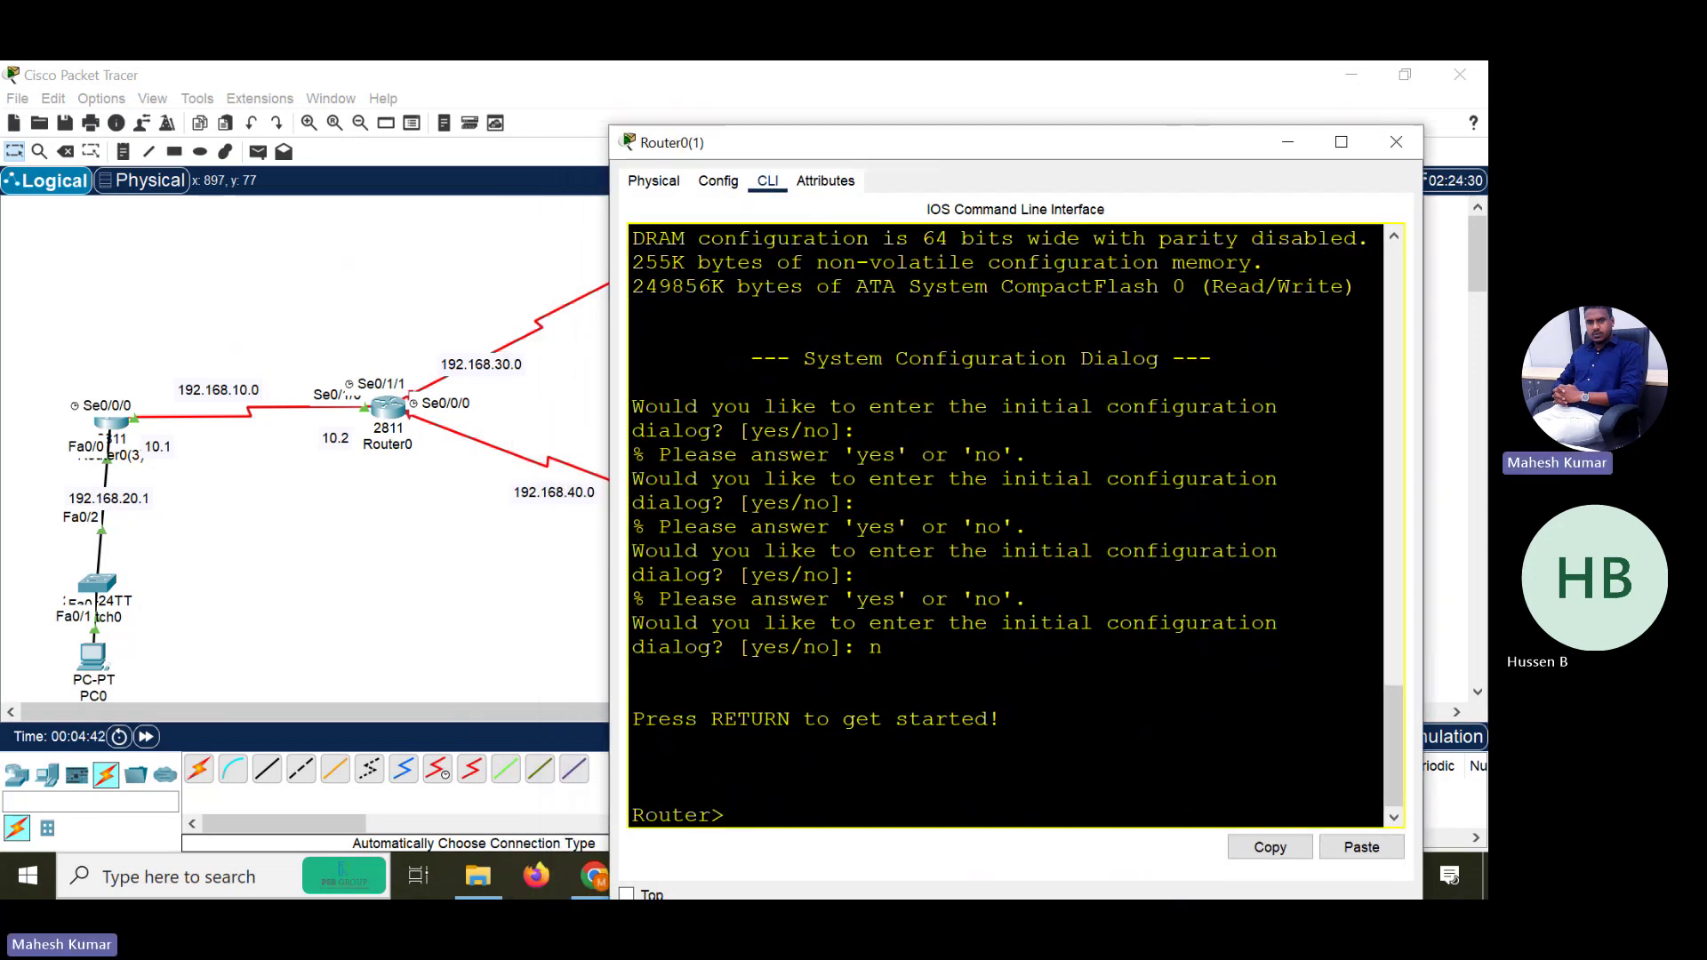
drag(1185, 132, 947, 344)
scroll(775, 640, down, 5)
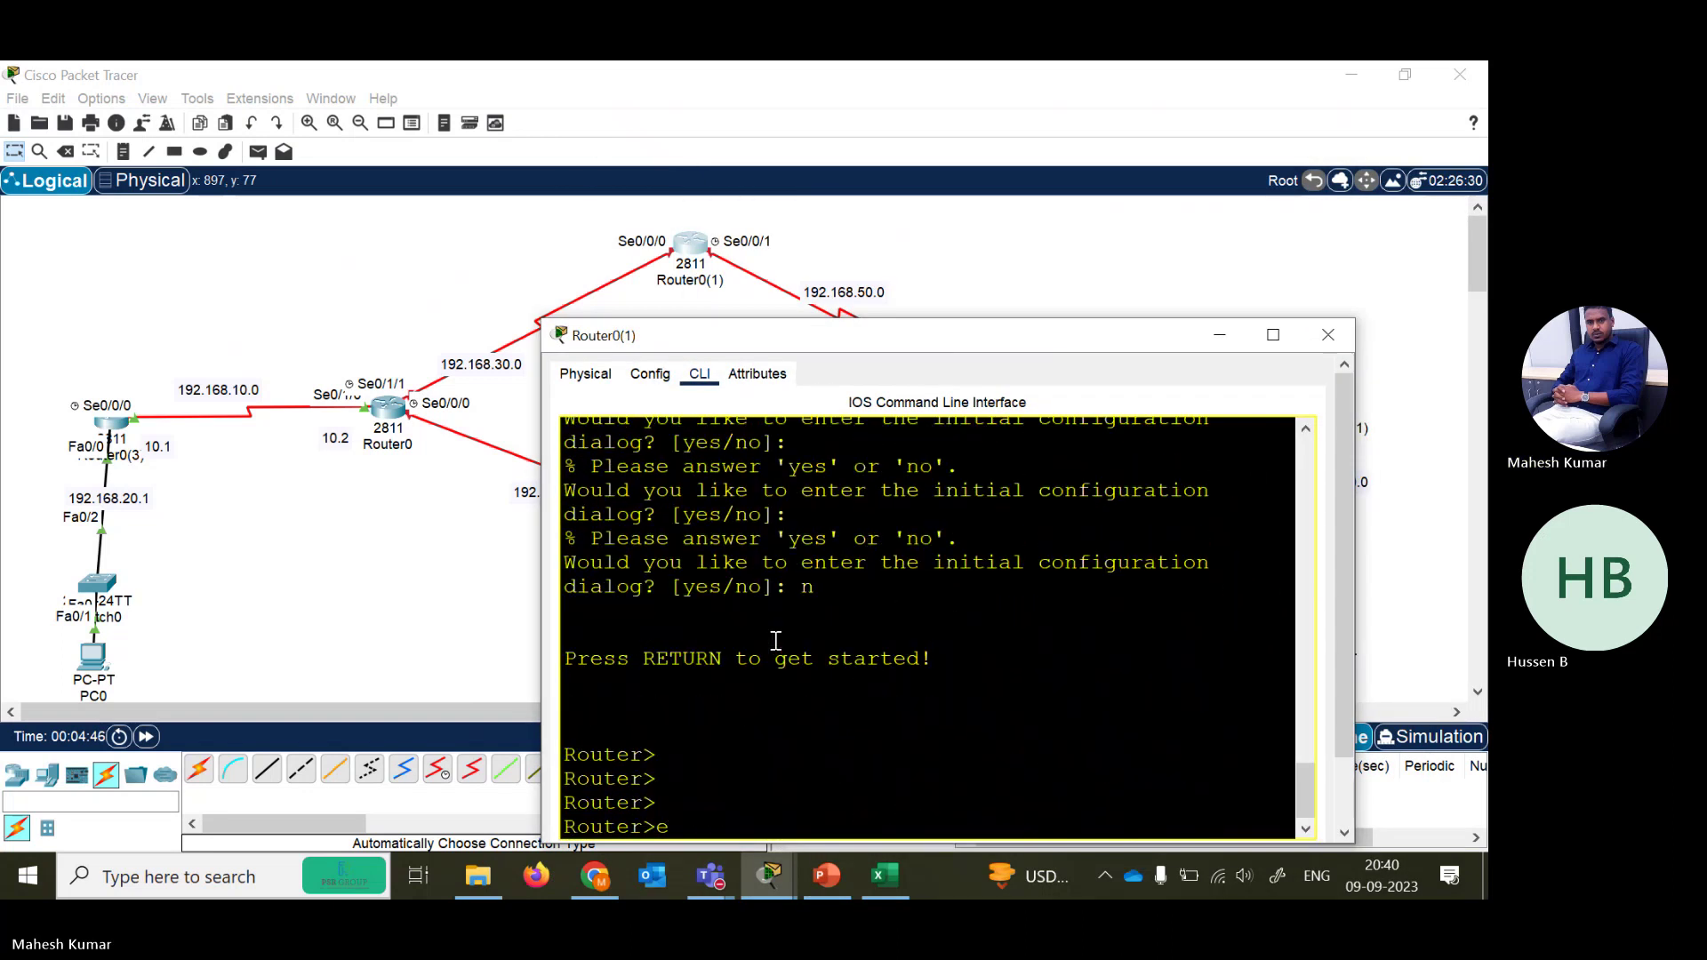
- Enter privileged mode and global configuration mode on Router0(1), and start an interface command
text(n)
key(Return)
text(conf ter)
key(Return)
text(n)
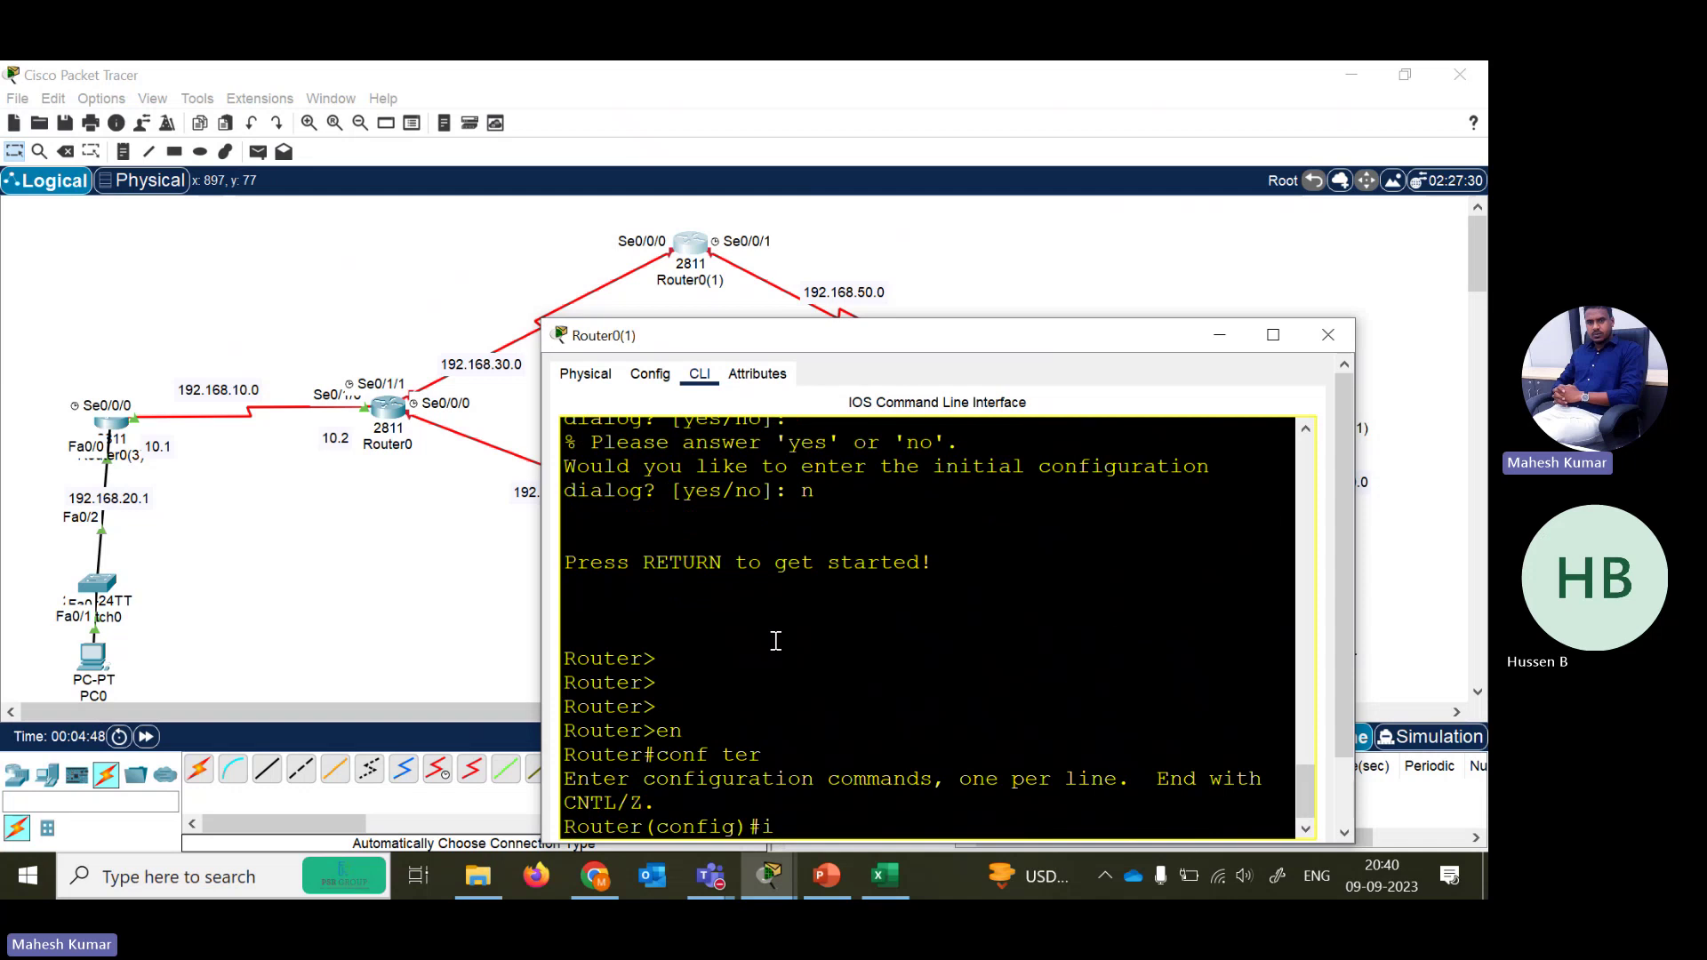
text(n)
key(Tab)
text(fas)
key(Tab)
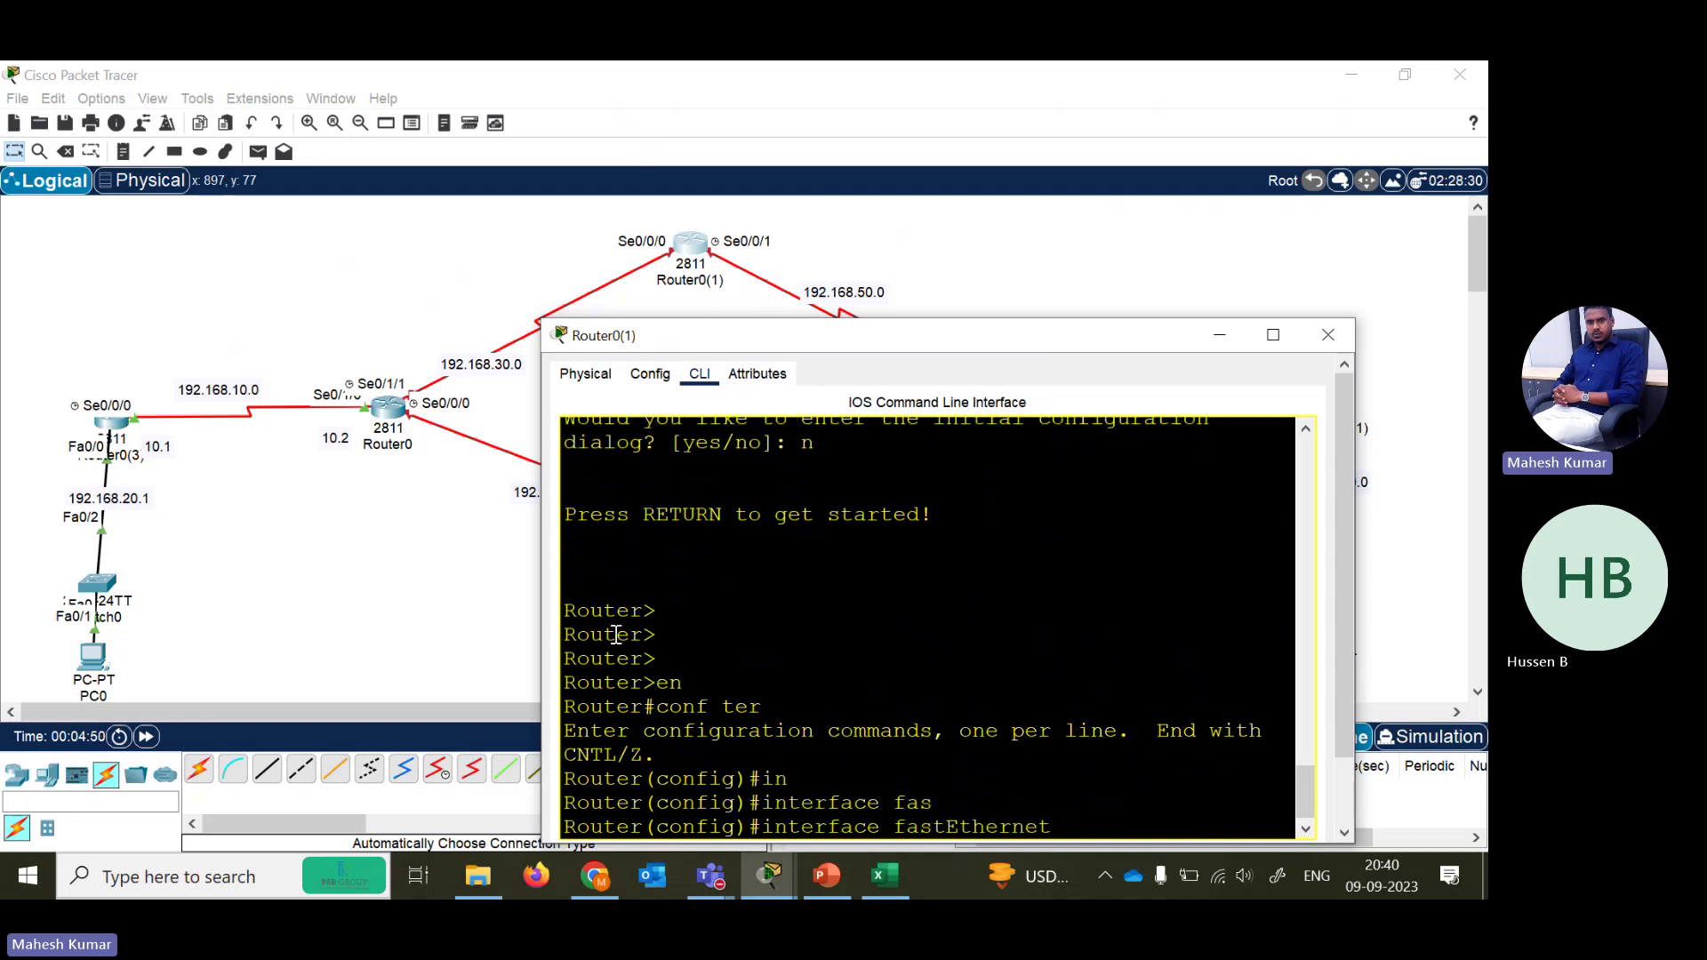
key(BackSpace)
key(BackSpace)
key(BackSpace)
key(BackSpace)
key(BackSpace)
key(BackSpace)
key(BackSpace)
key(BackSpace)
key(BackSpace)
key(BackSpace)
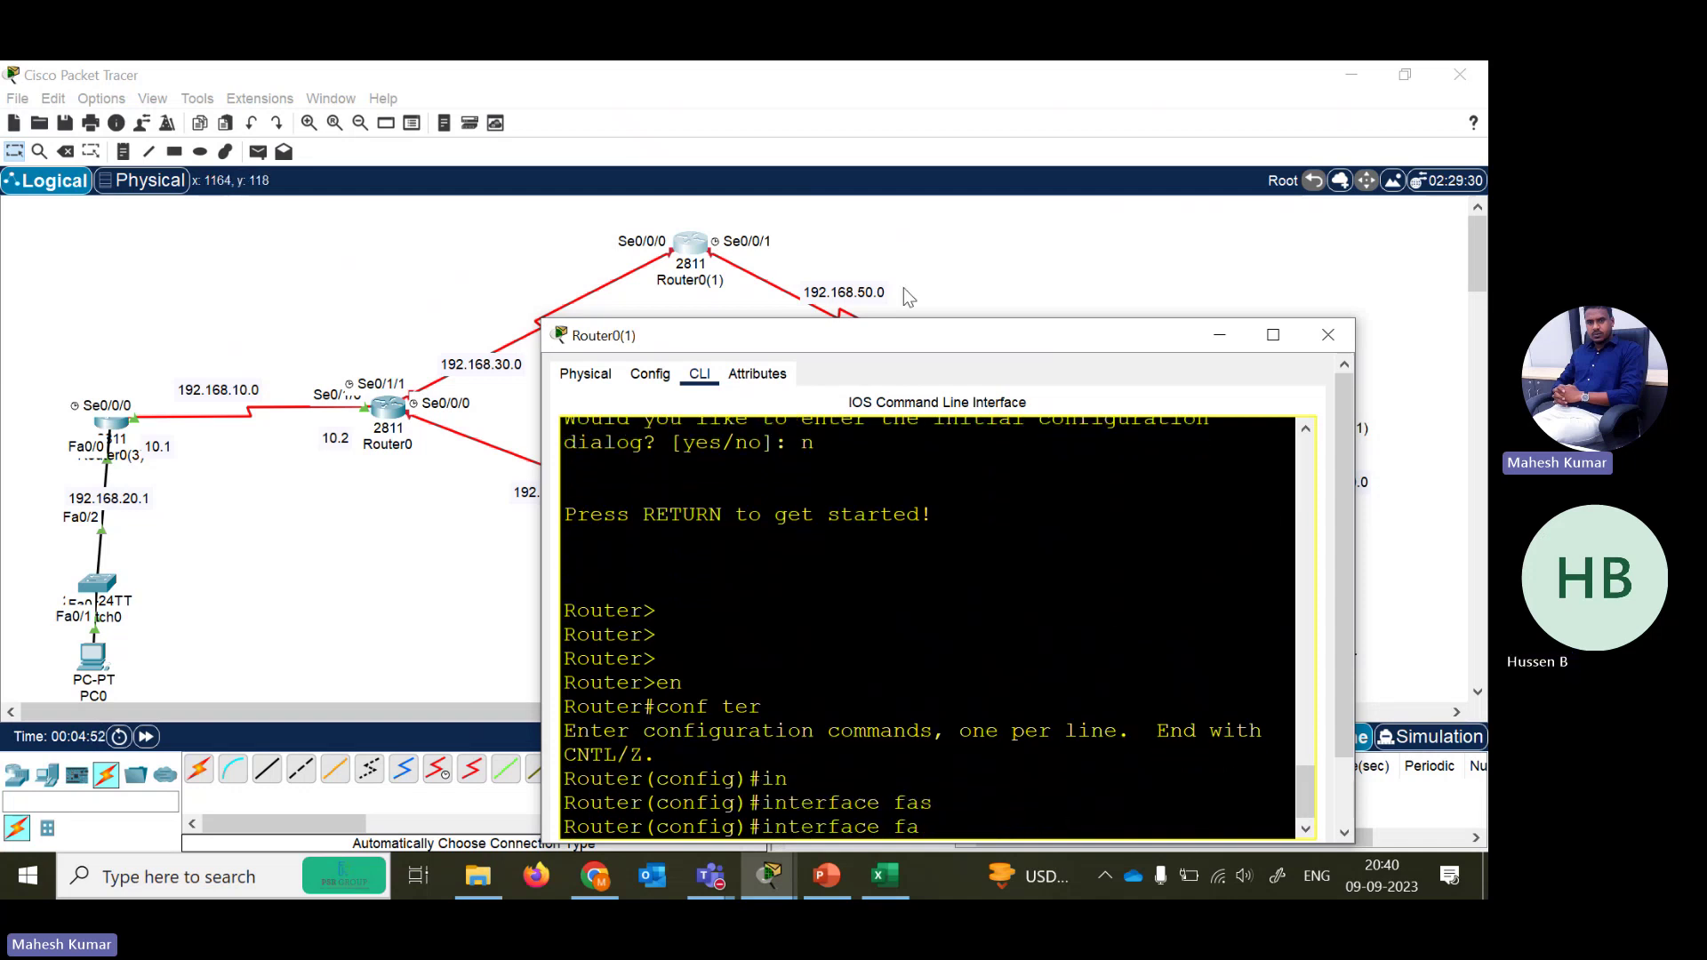
- Assign IP address 192.168.50.1 with mask 255.255.255.0 to Router0(1)'s interface serial 0/0/1
text(se)
key(Tab)
text(0/0/1)
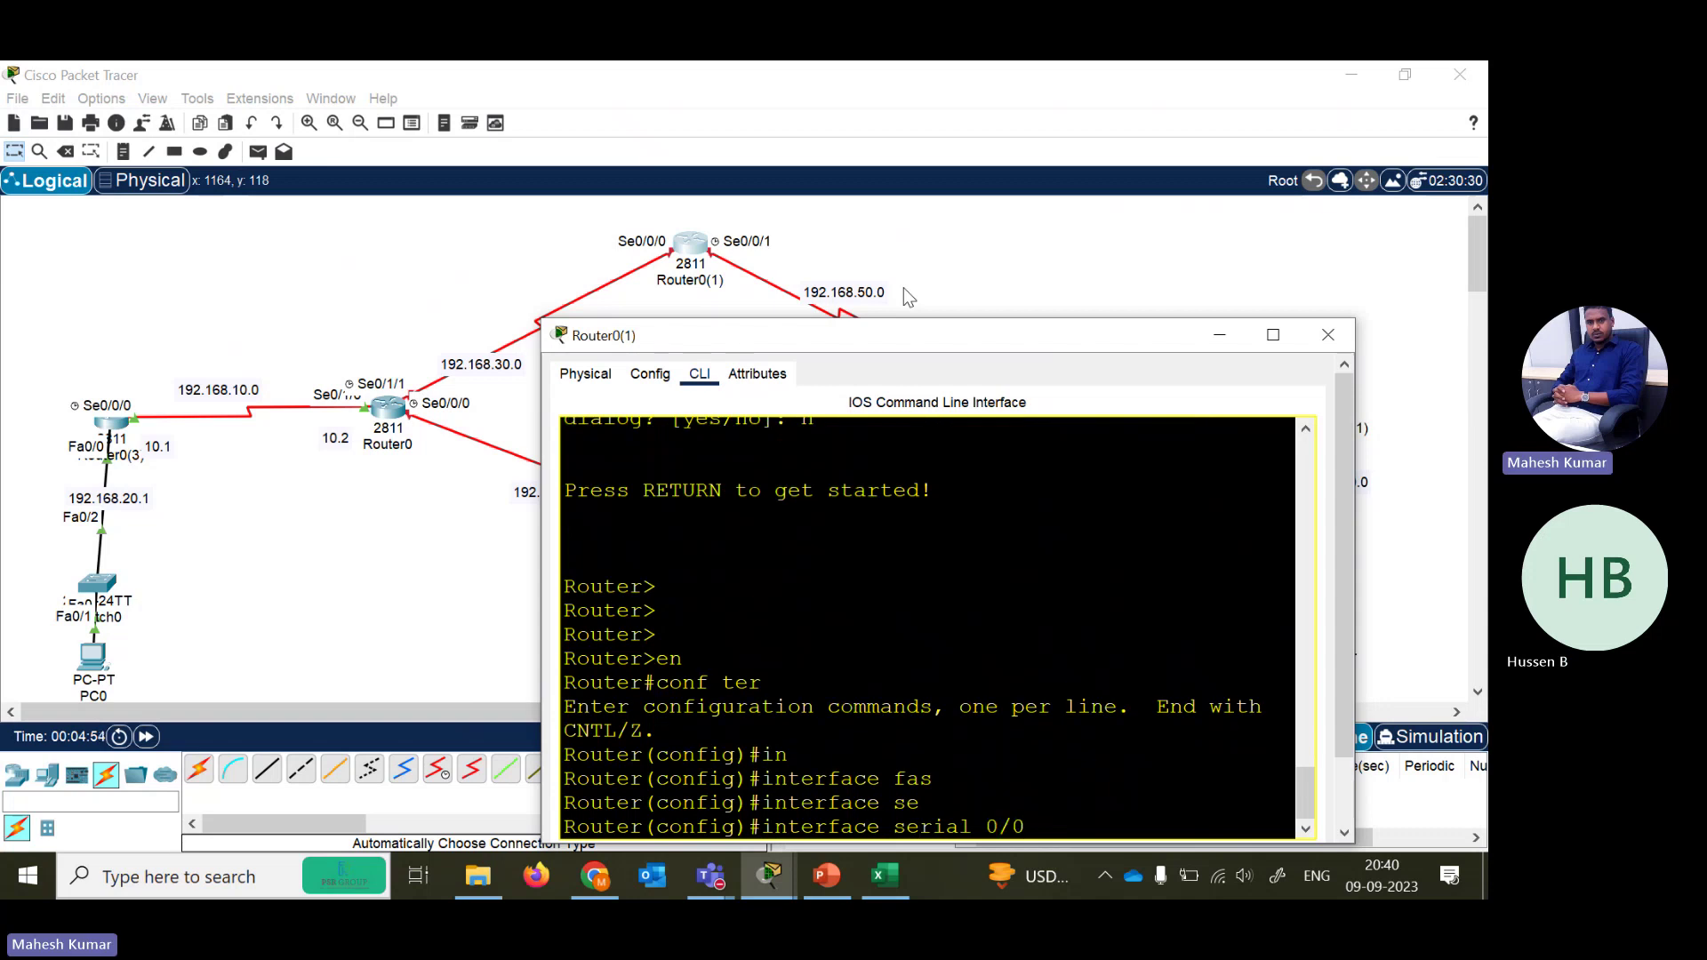
key(Return)
text(ip add)
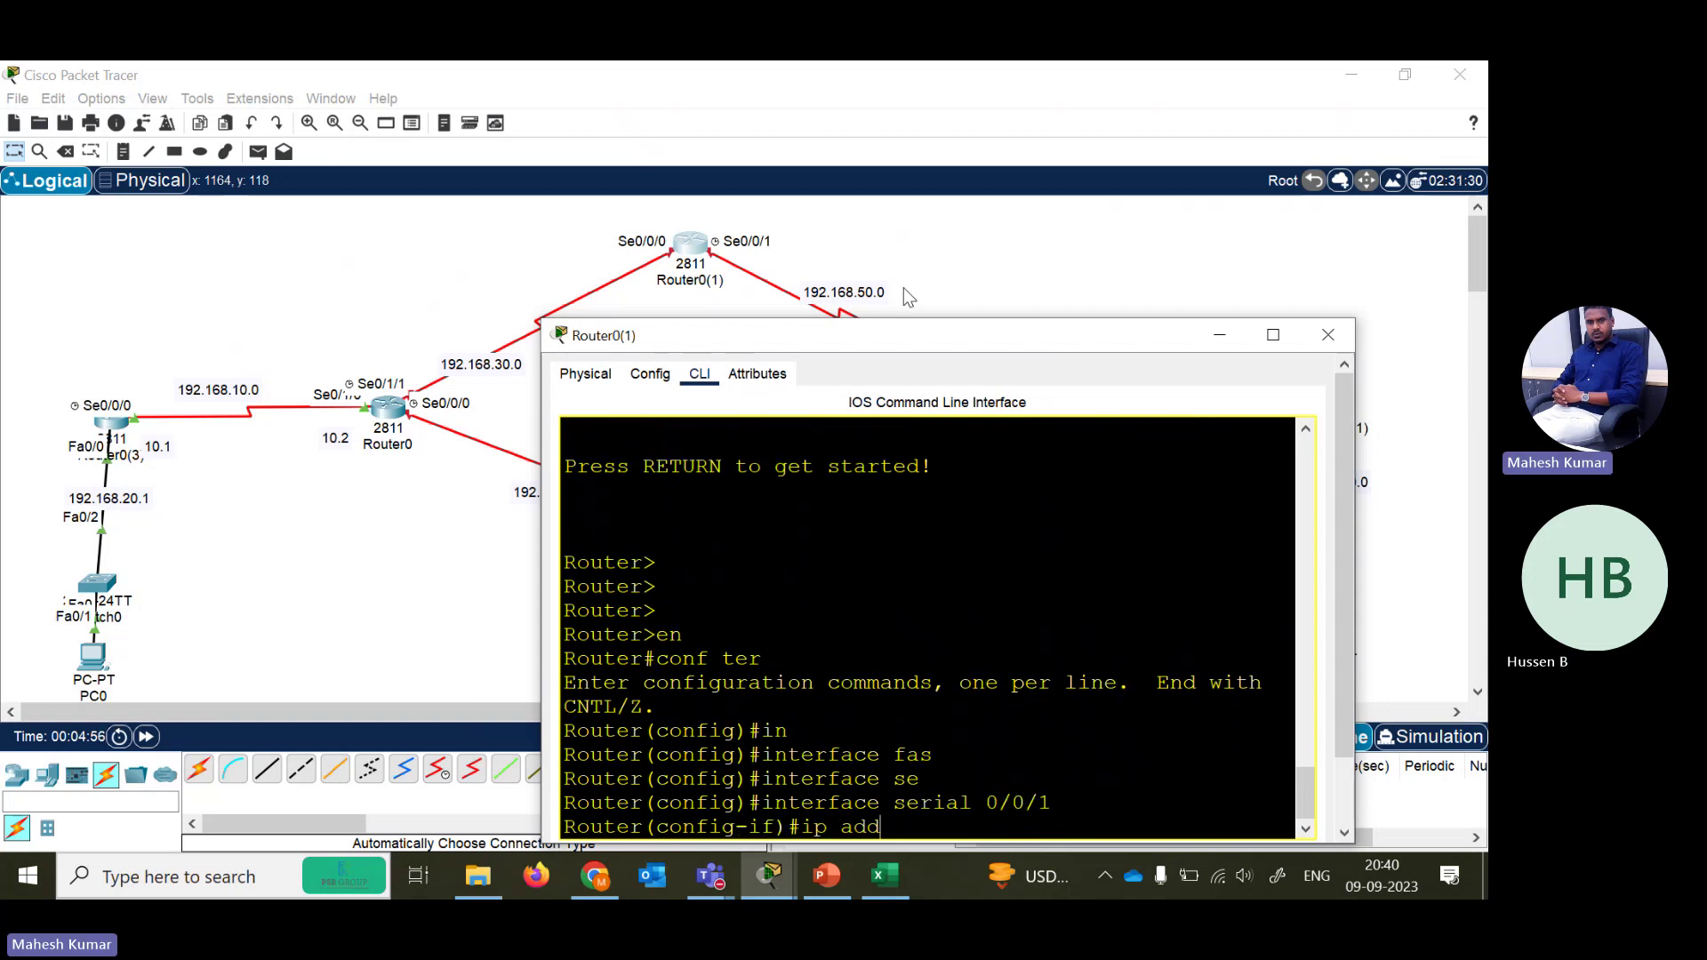
text( 192.168.50.1 255.25)
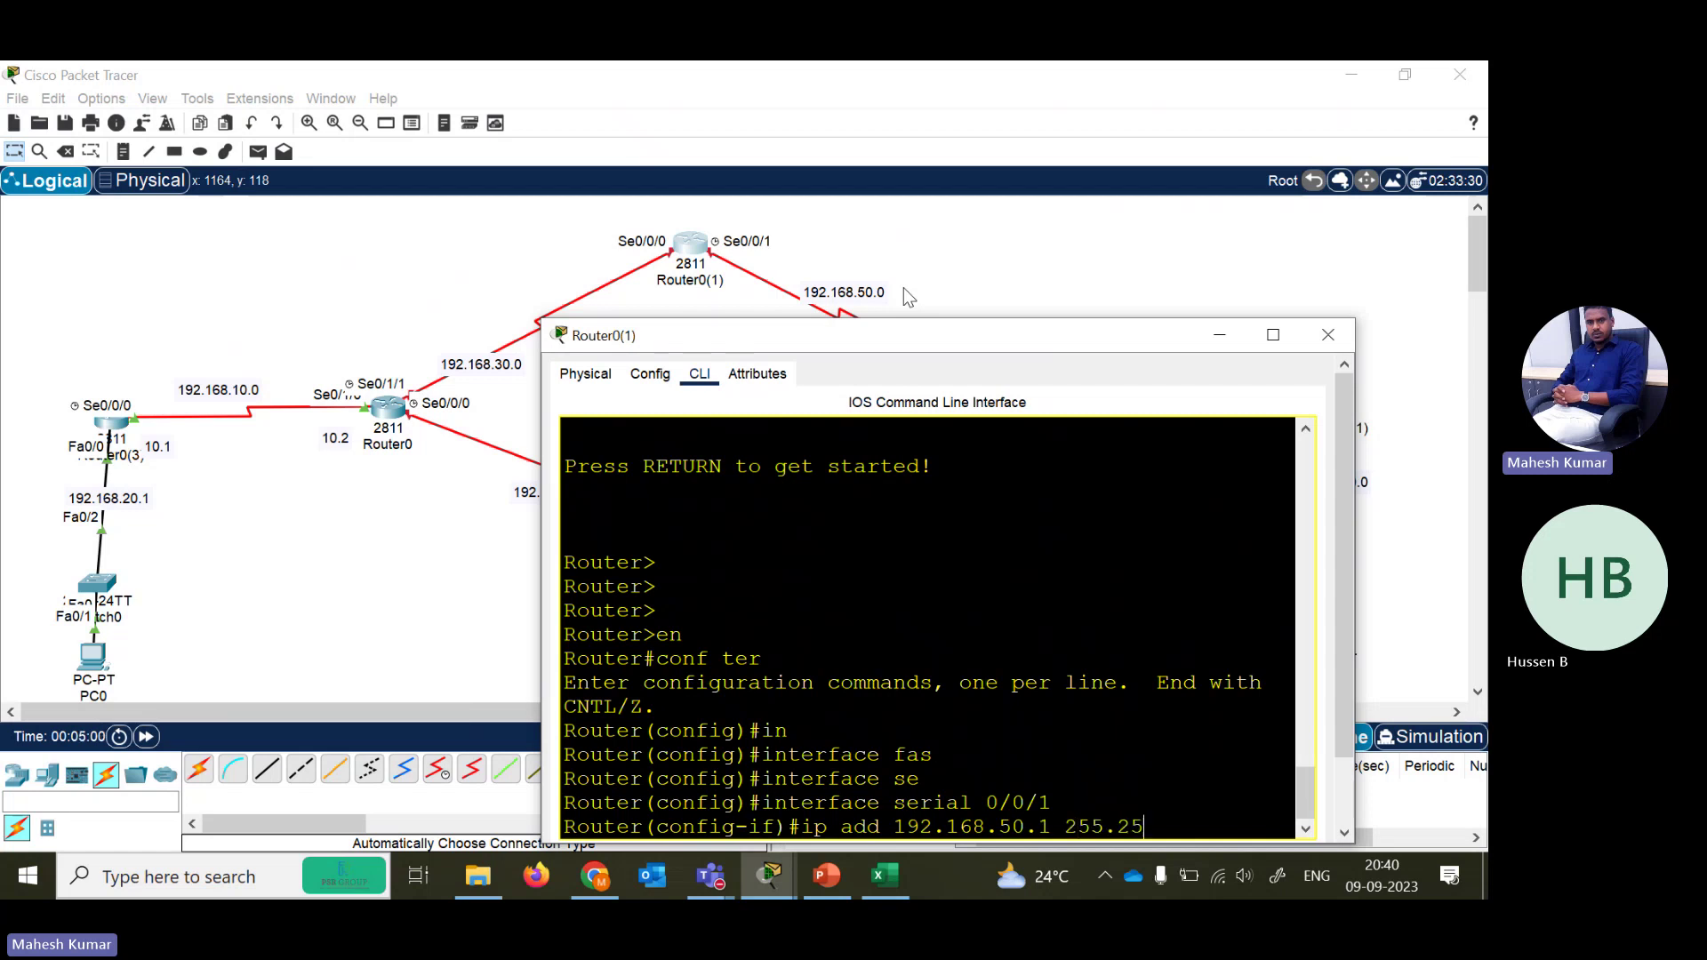
text(5.0)
key(Return)
- Enable Router0(1)'s serial 0/0/1 interface with no shutdown
text(no sh)
key(Tab)
key(Return)
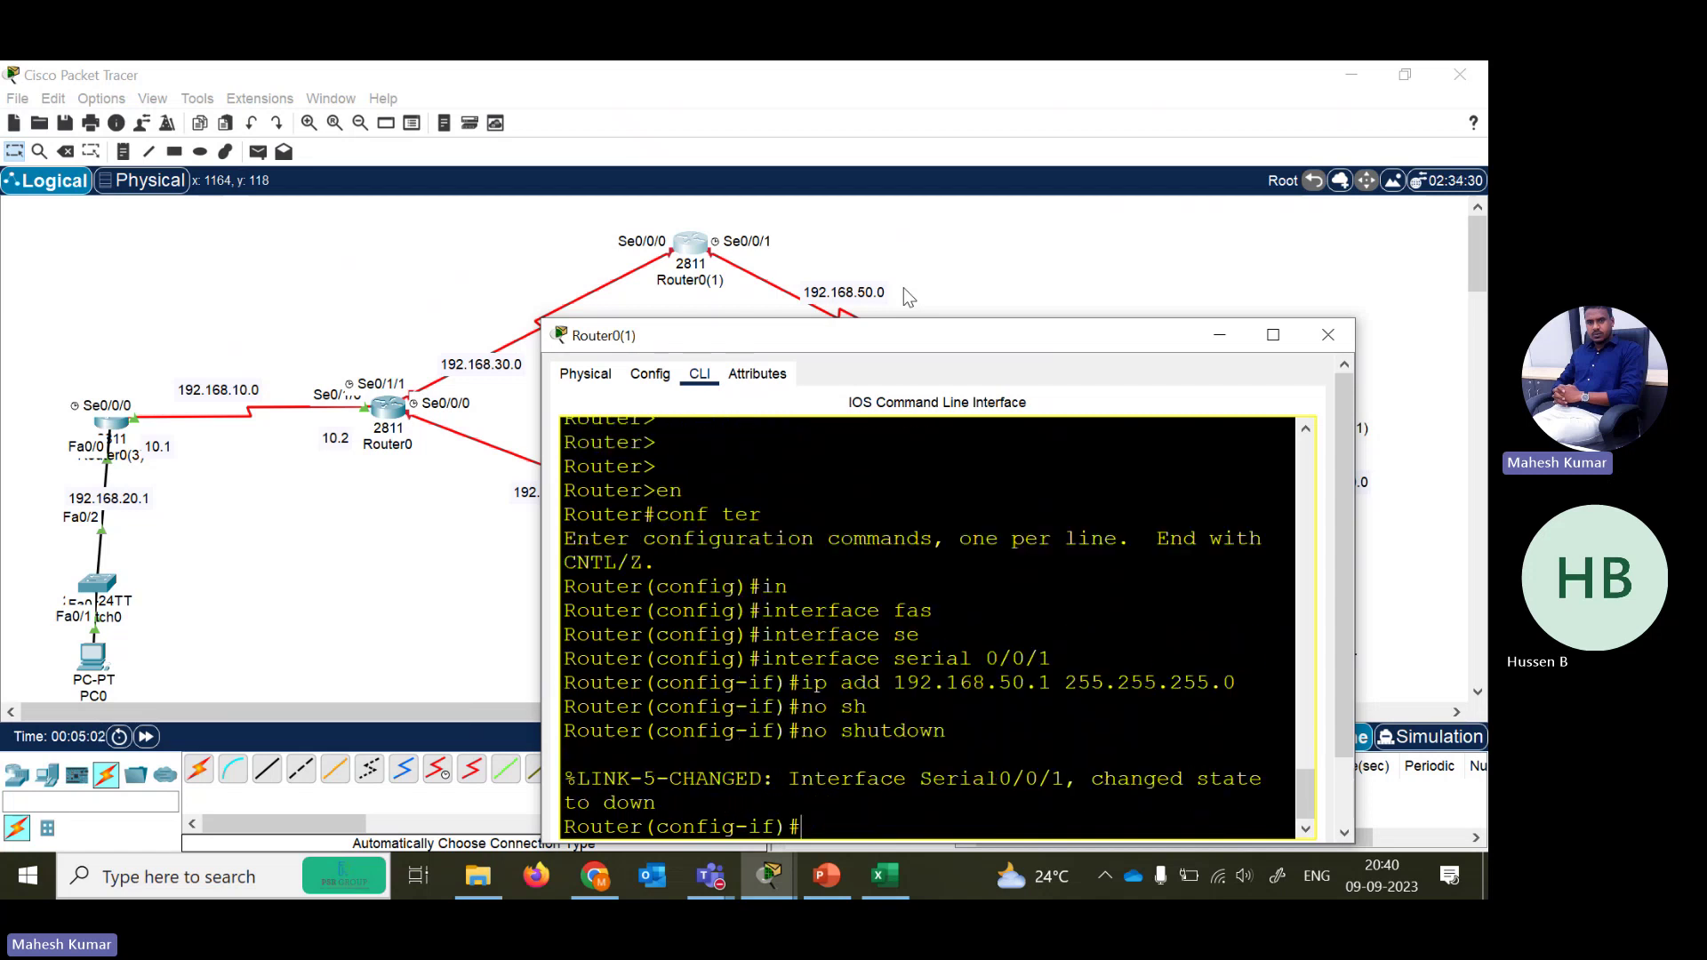
- Exit serial 0/0/1 interface configuration on Router0(1) and start another serial interface command
key(Return)
key(Return)
text(exit)
key(Return)
text(in)
key(Tab)
text(se)
key(Tab)
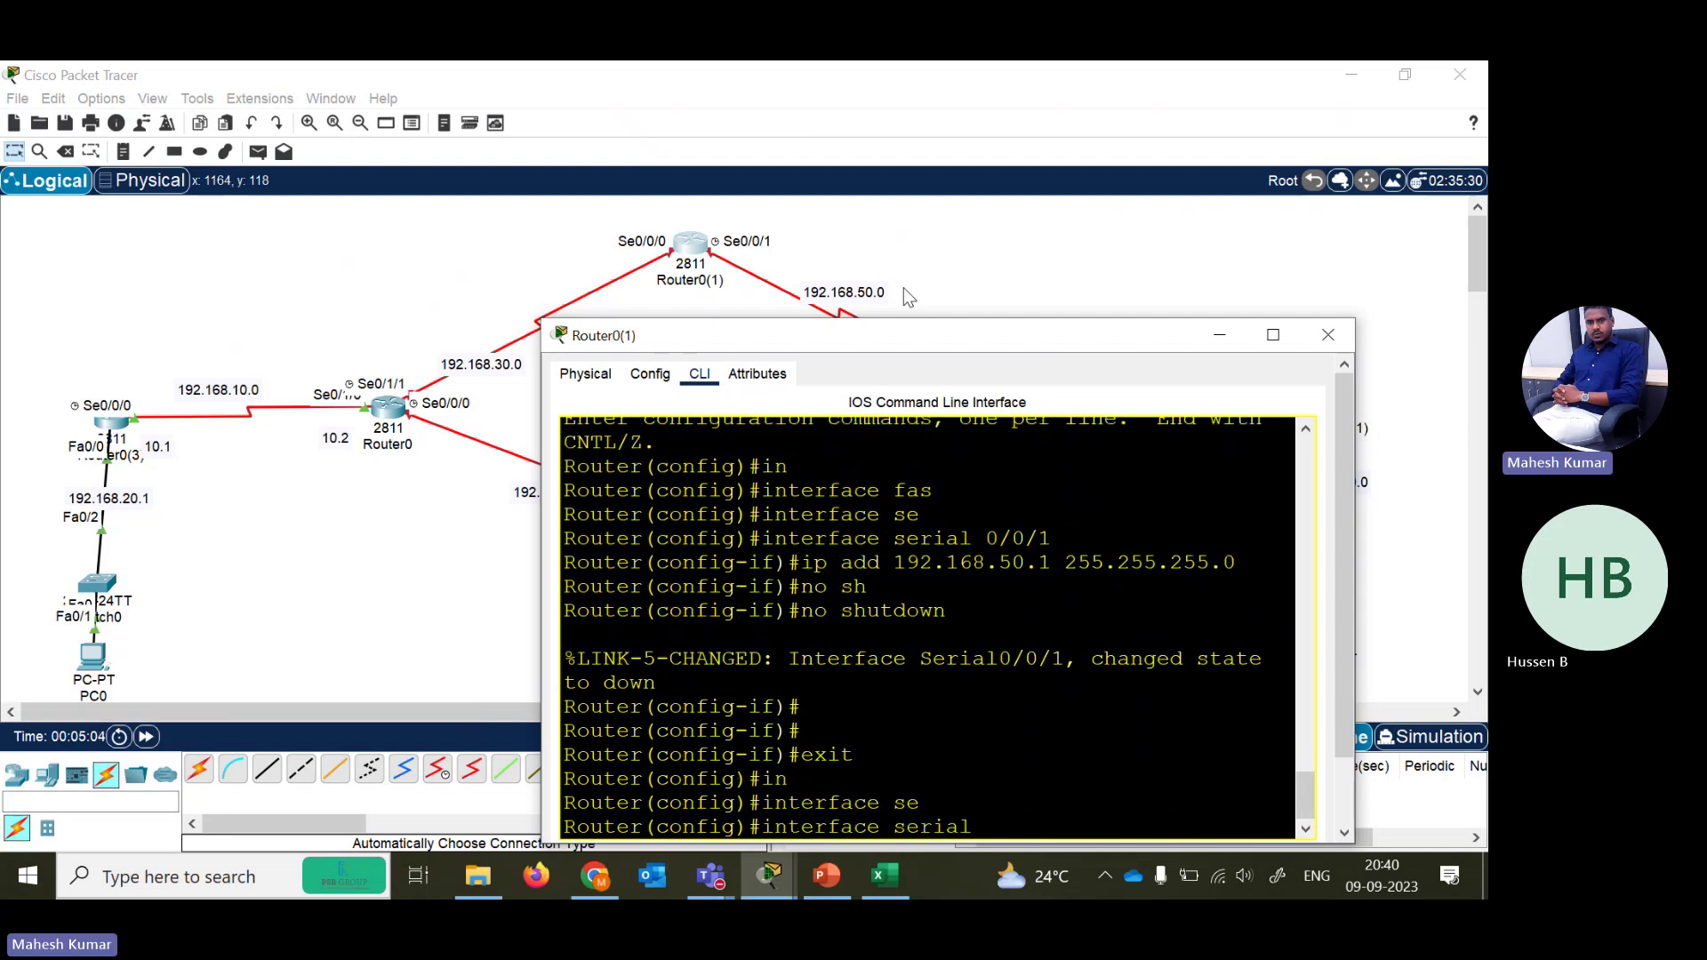
- Assign IP address 192.168.30.2 with mask 255.255.255.0 to Router0(1)'s interface serial 0/0/0
text(0/09/0)
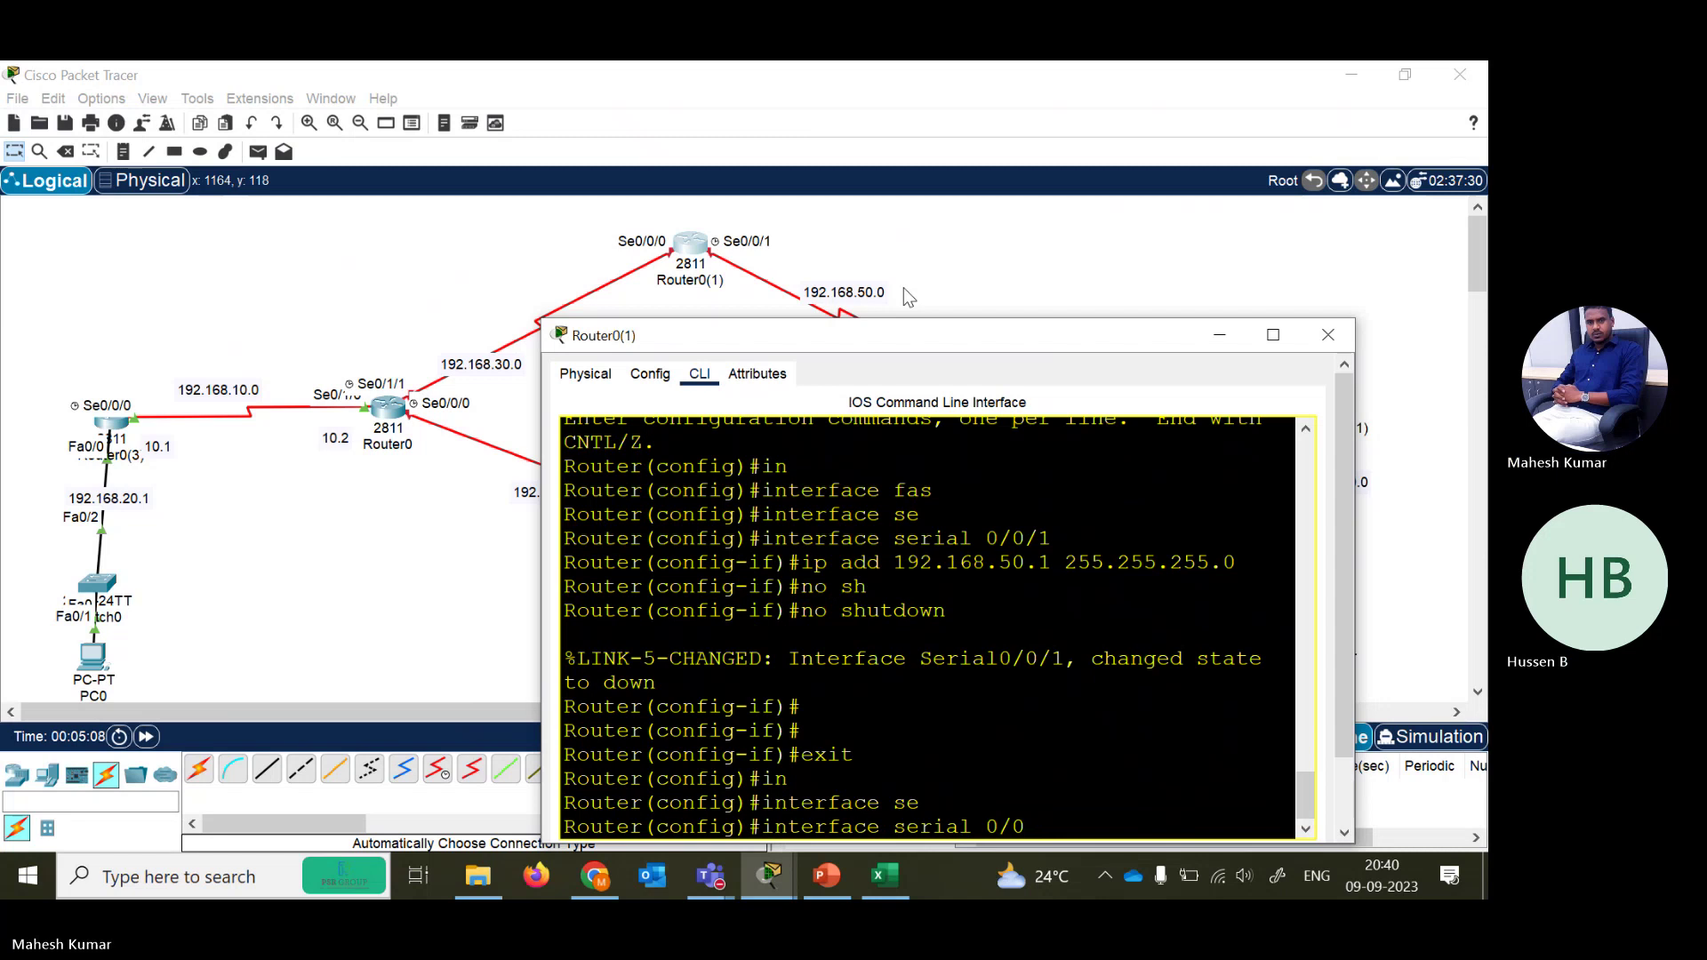
key(BackSpace)
text(/0)
key(Return)
text(ip add 192)
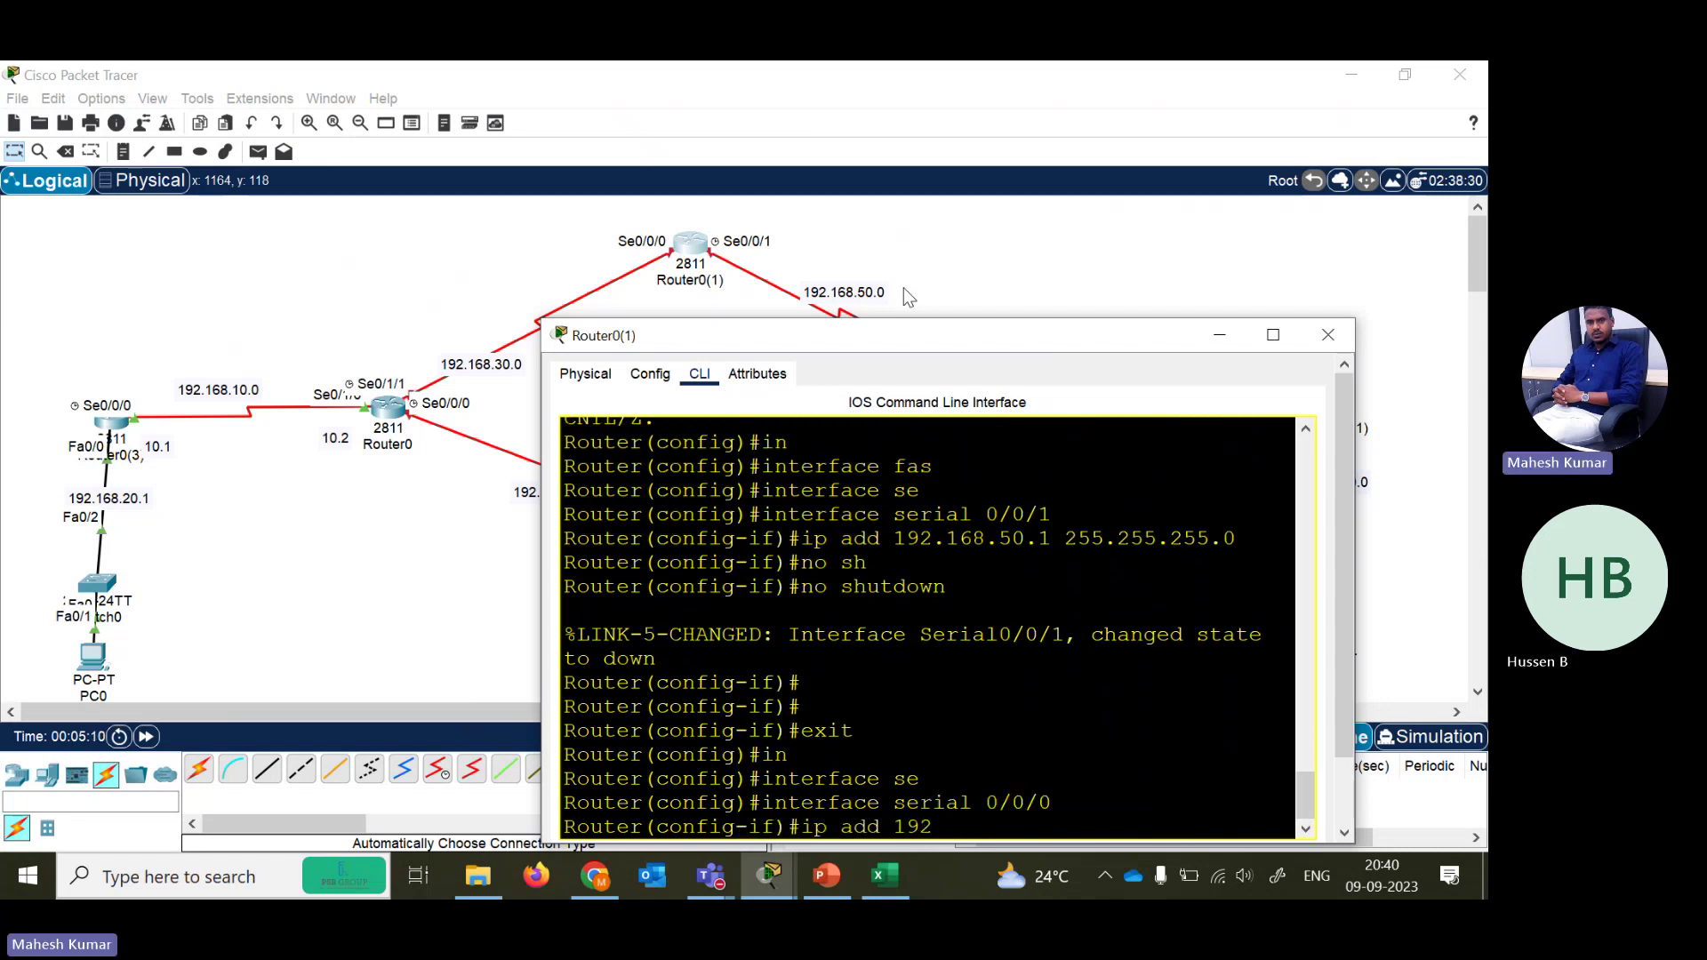
text(.168.)
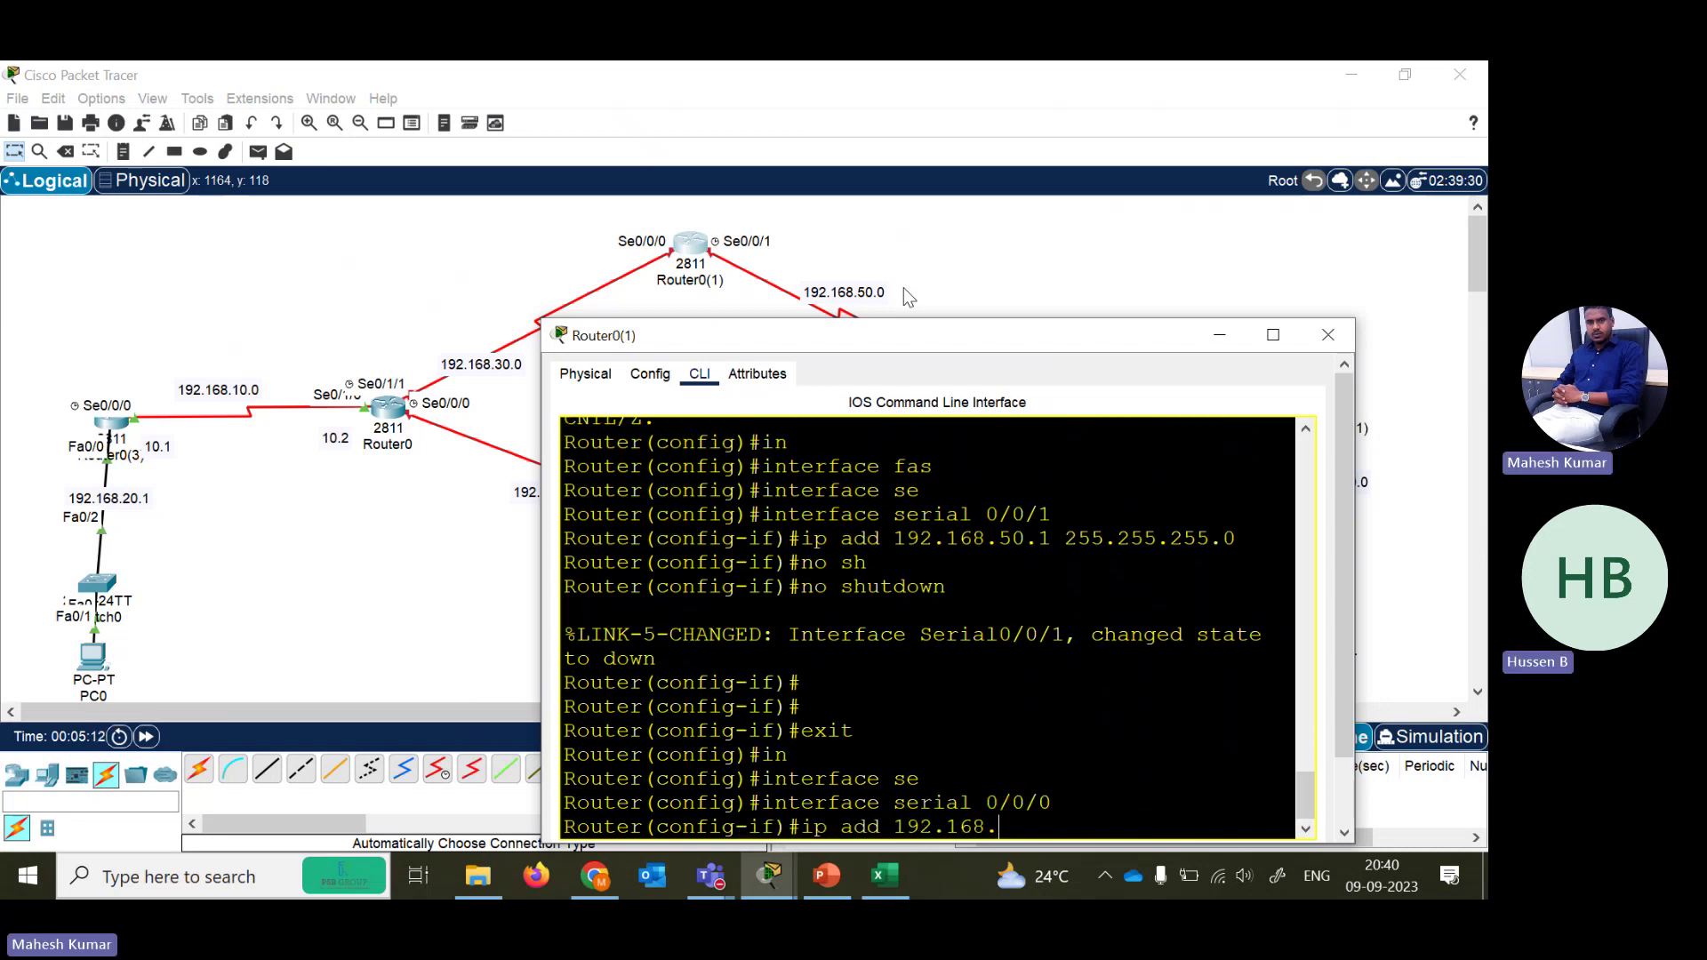
text(30.2 255.255.255.0)
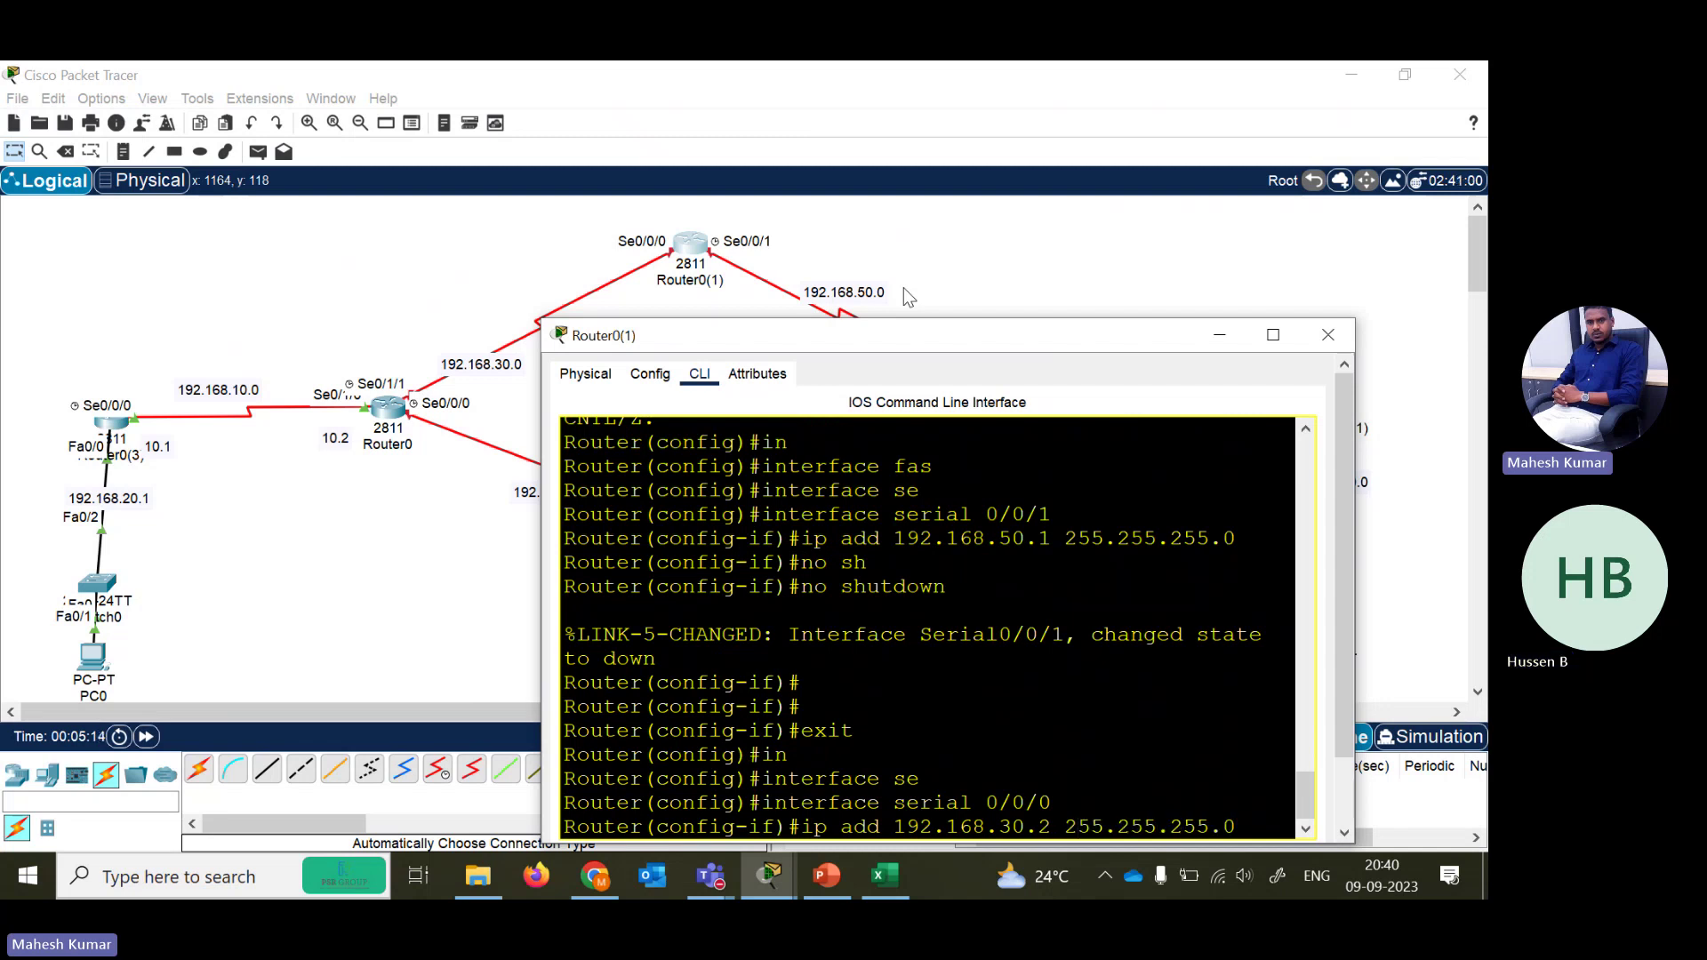
key(Return)
- Enable Router0(1)'s serial 0/0/0 with no shutdown, exit interface configuration and close the router's window
text(no sh)
key(Tab)
key(Return)
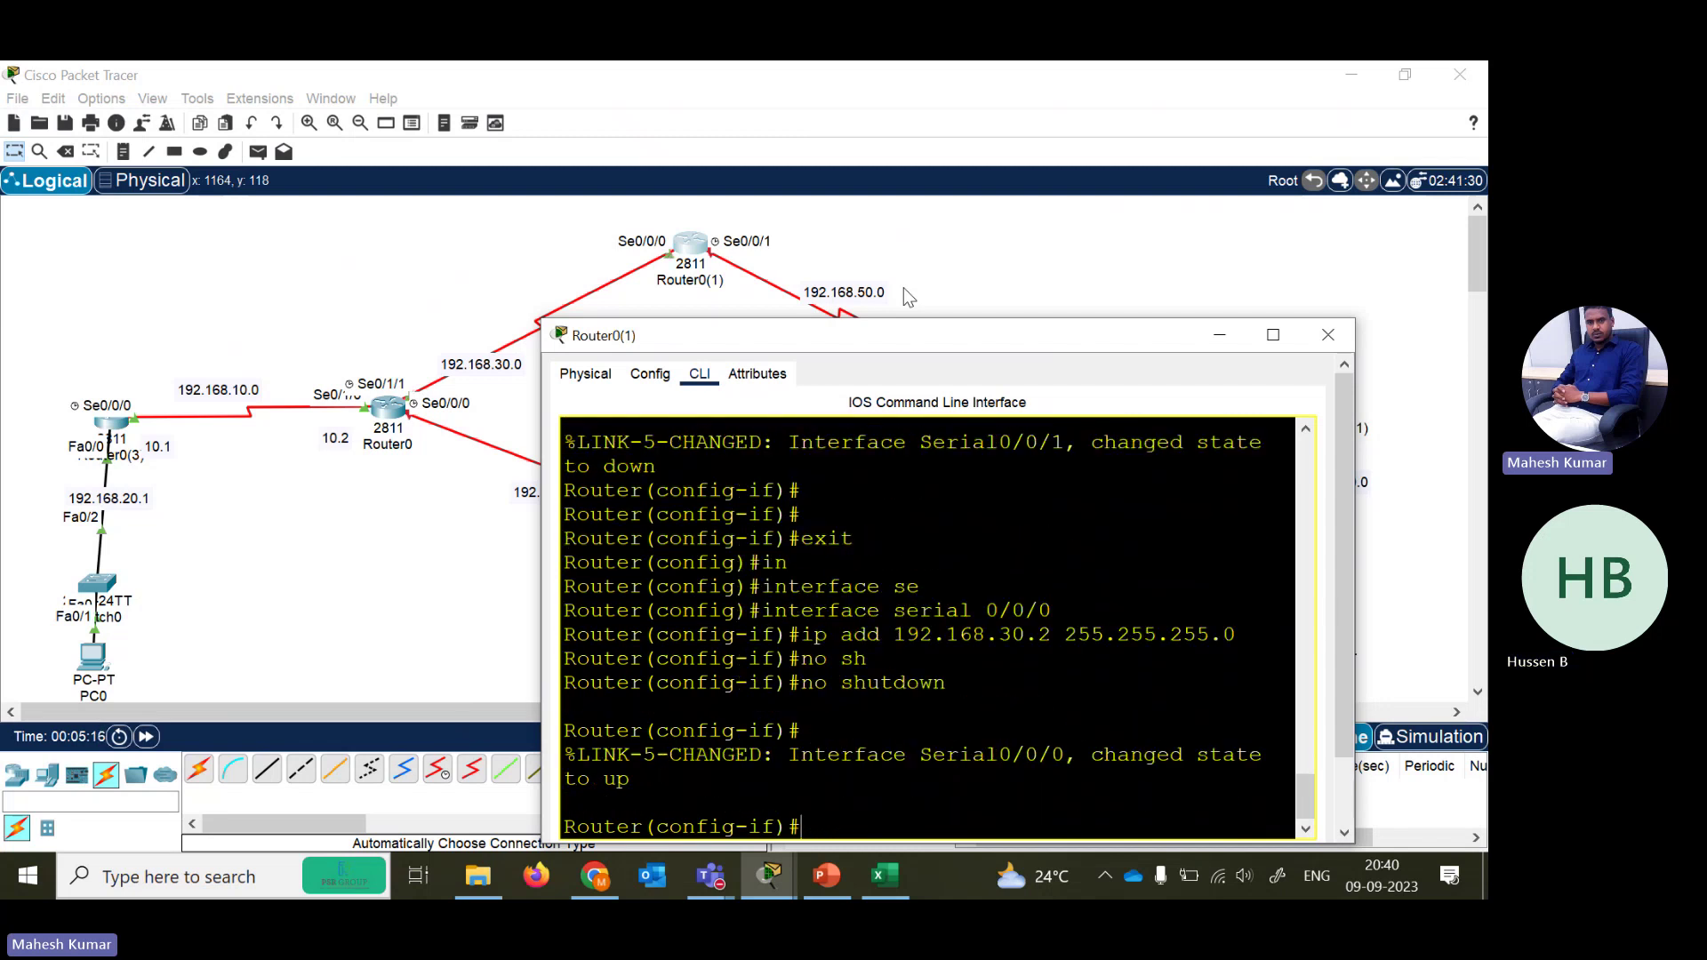
key(Return)
text(exit)
key(Return)
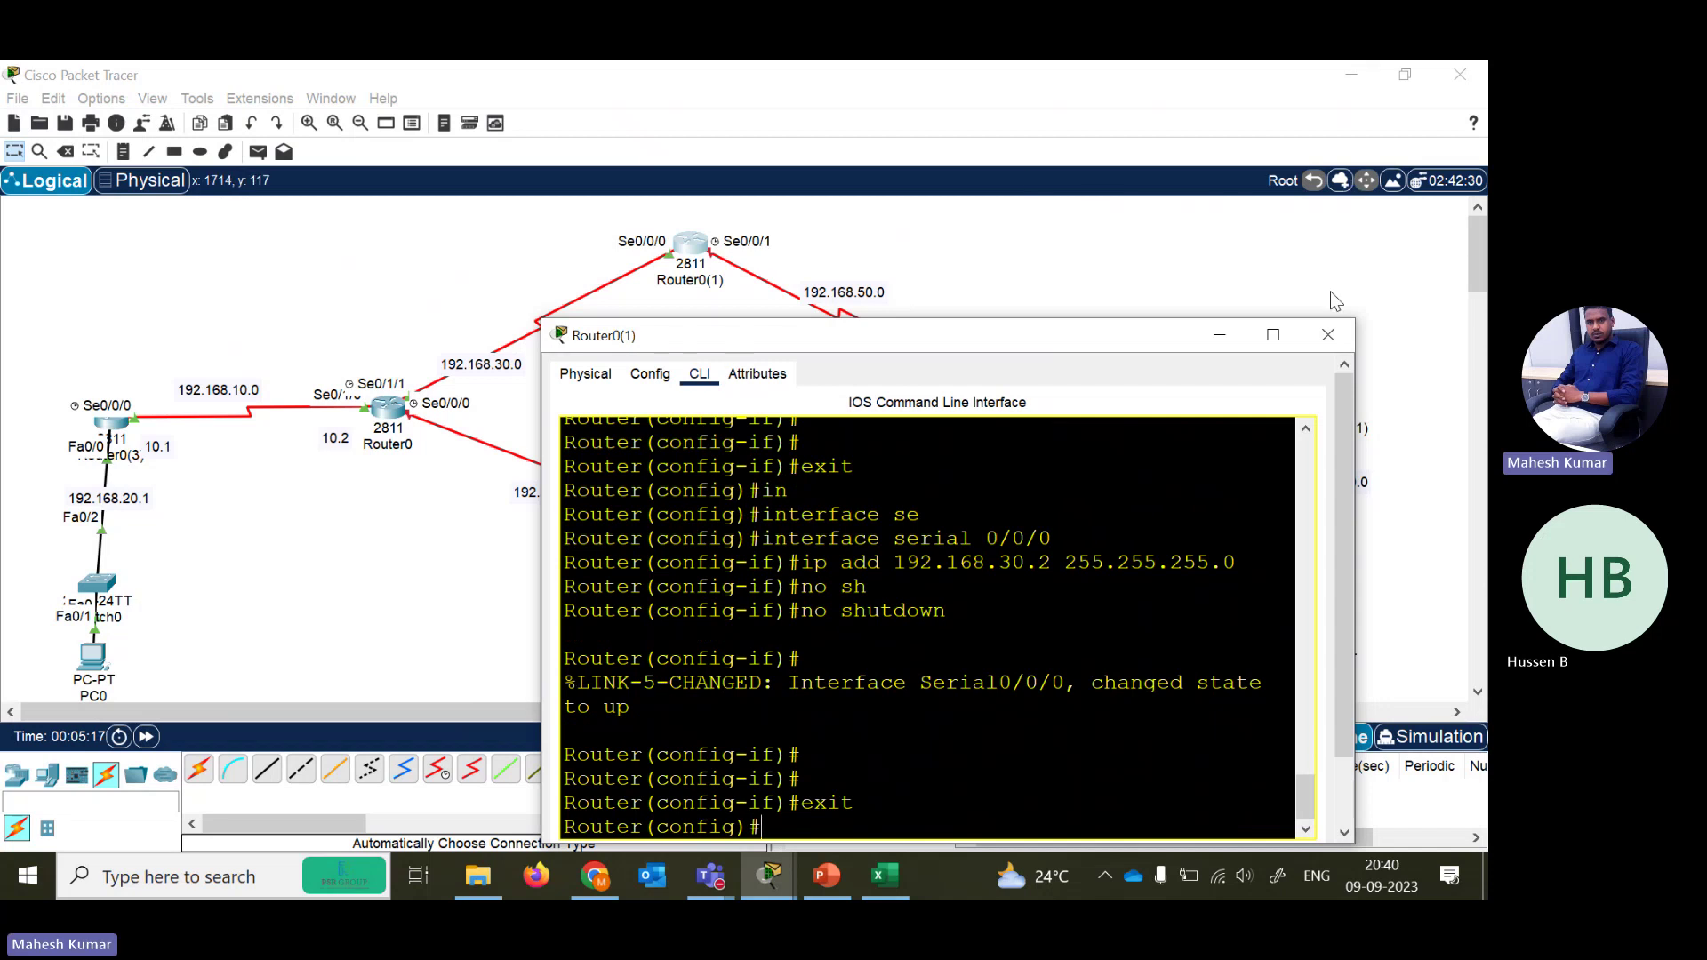
click(1328, 337)
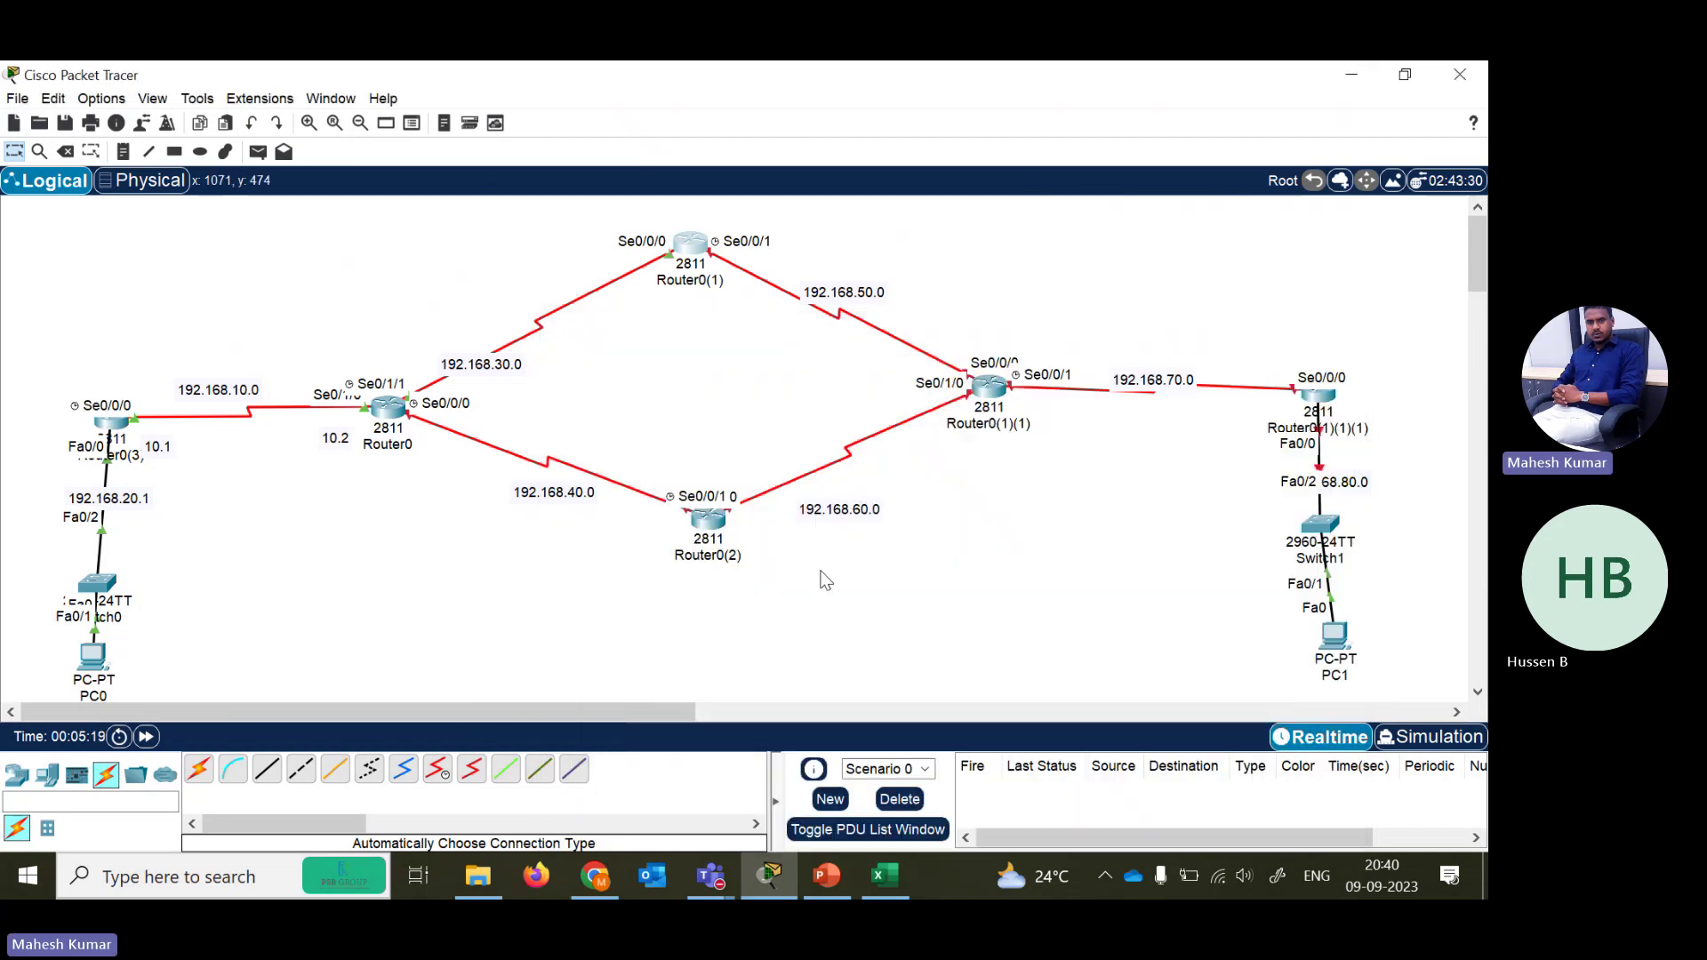
- Open Router0(2)'s command line, shrink its window and place it above the router, scrolled to the prompt
click(702, 520)
click(679, 117)
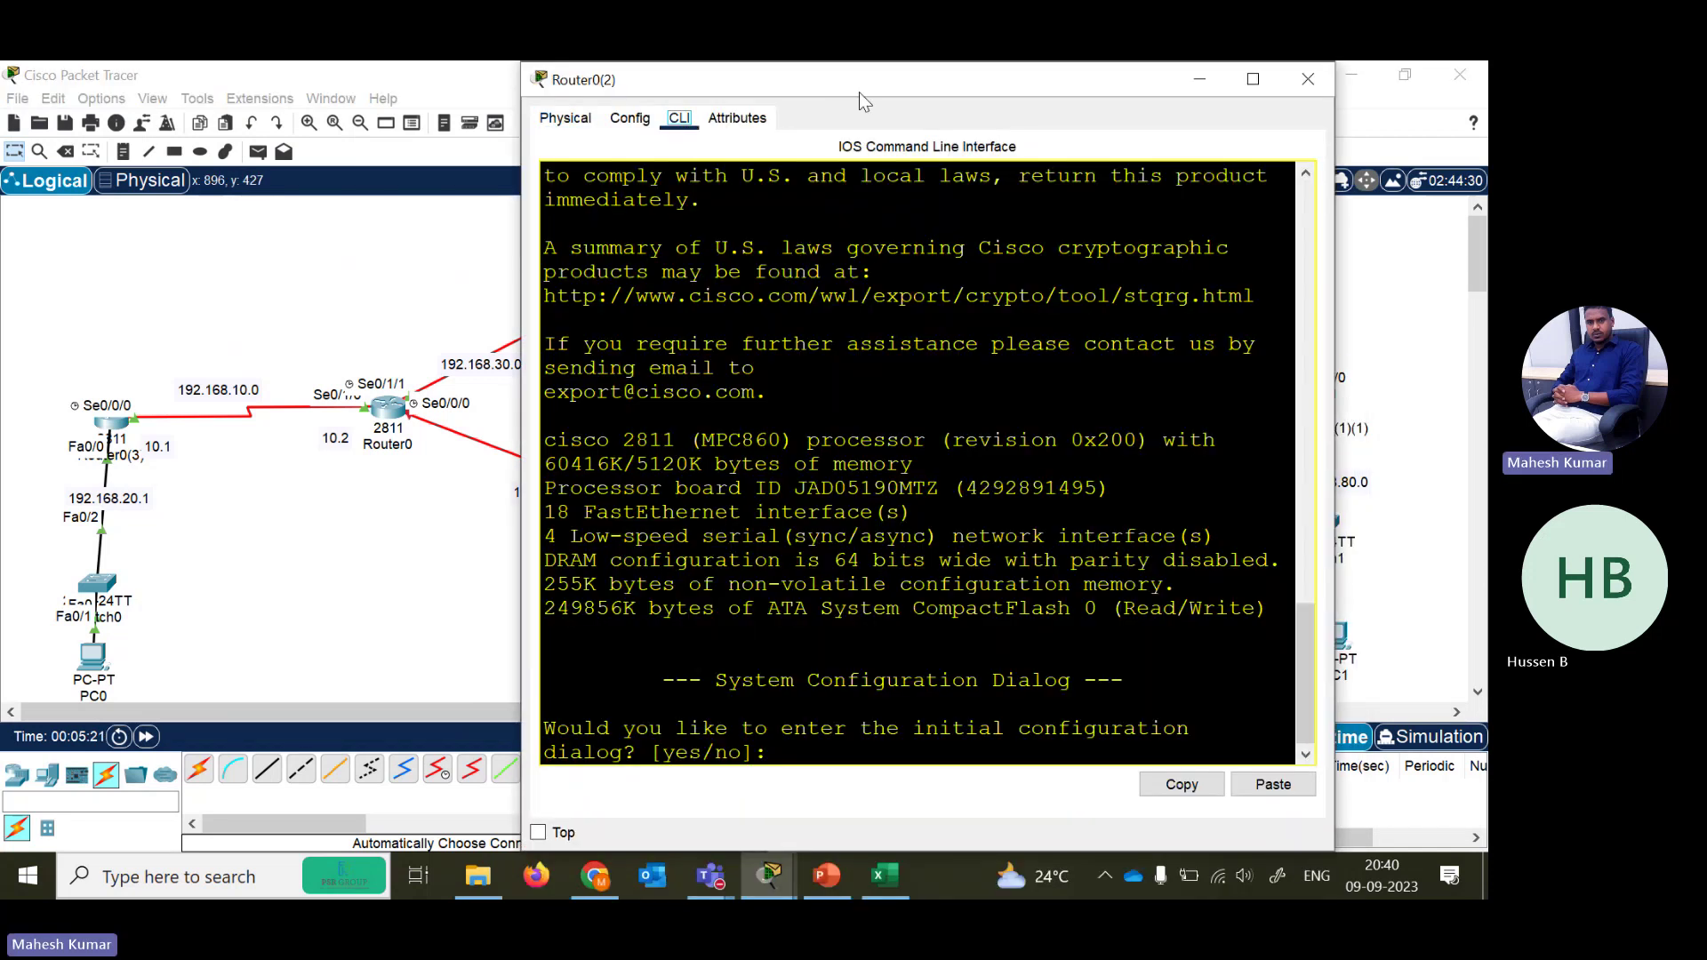
drag(858, 76, 807, 413)
double_click(780, 415)
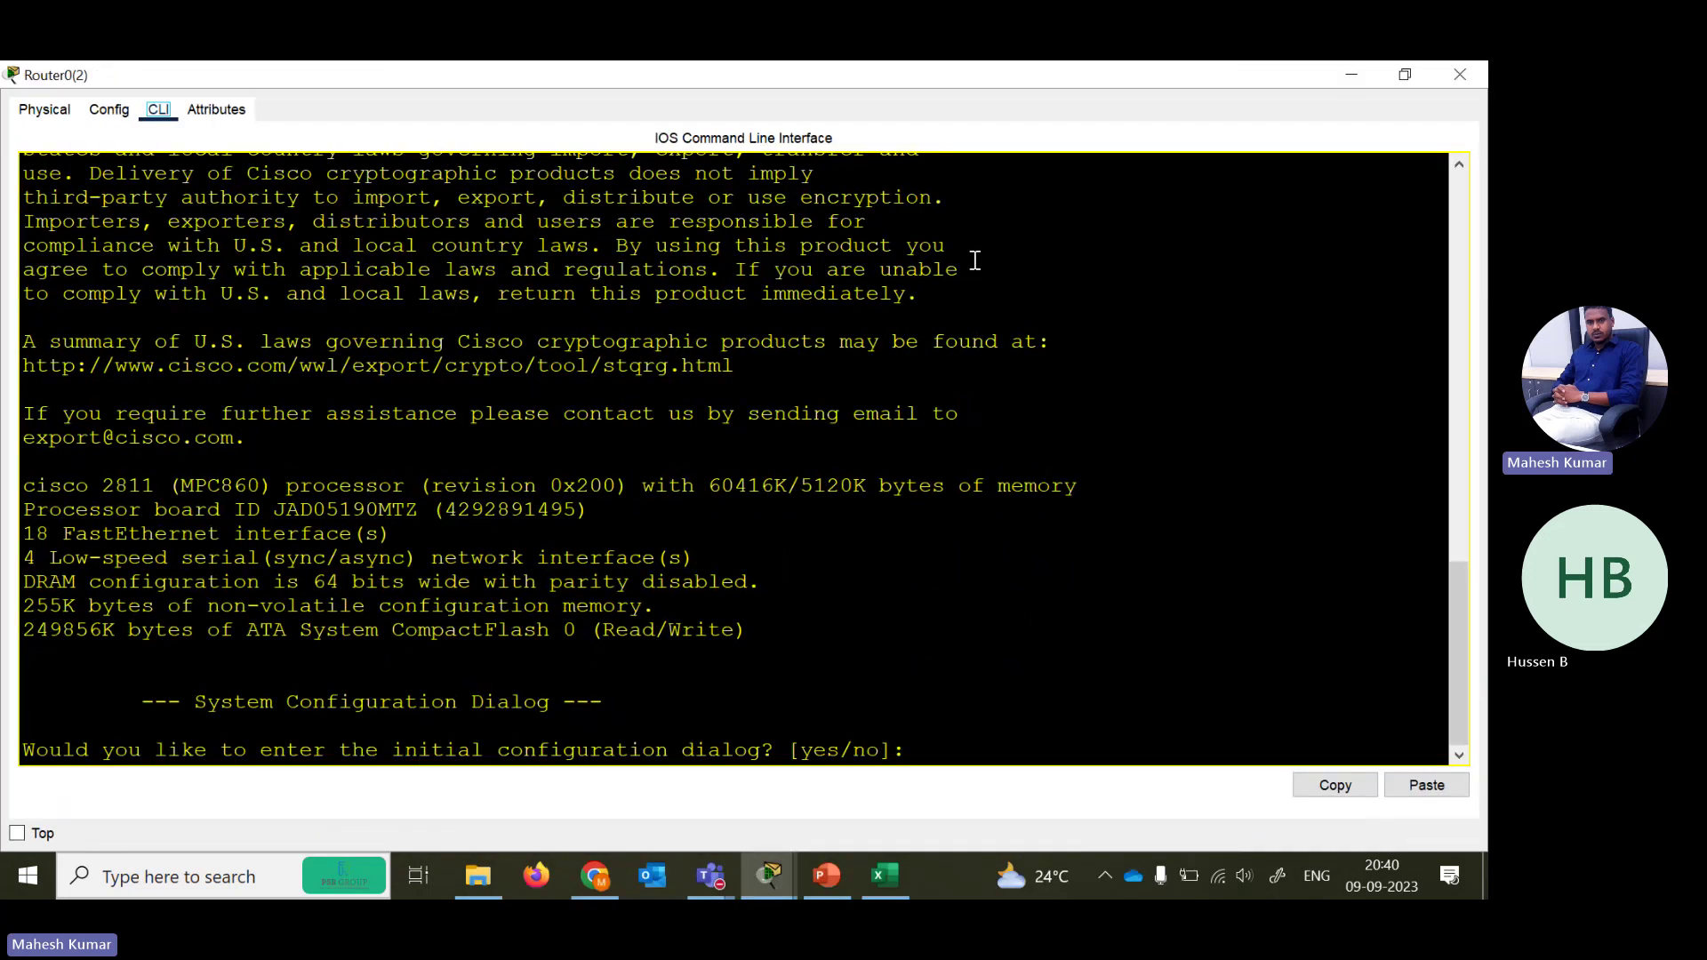
click(1405, 74)
drag(872, 420, 912, 241)
drag(1054, 676, 1128, 512)
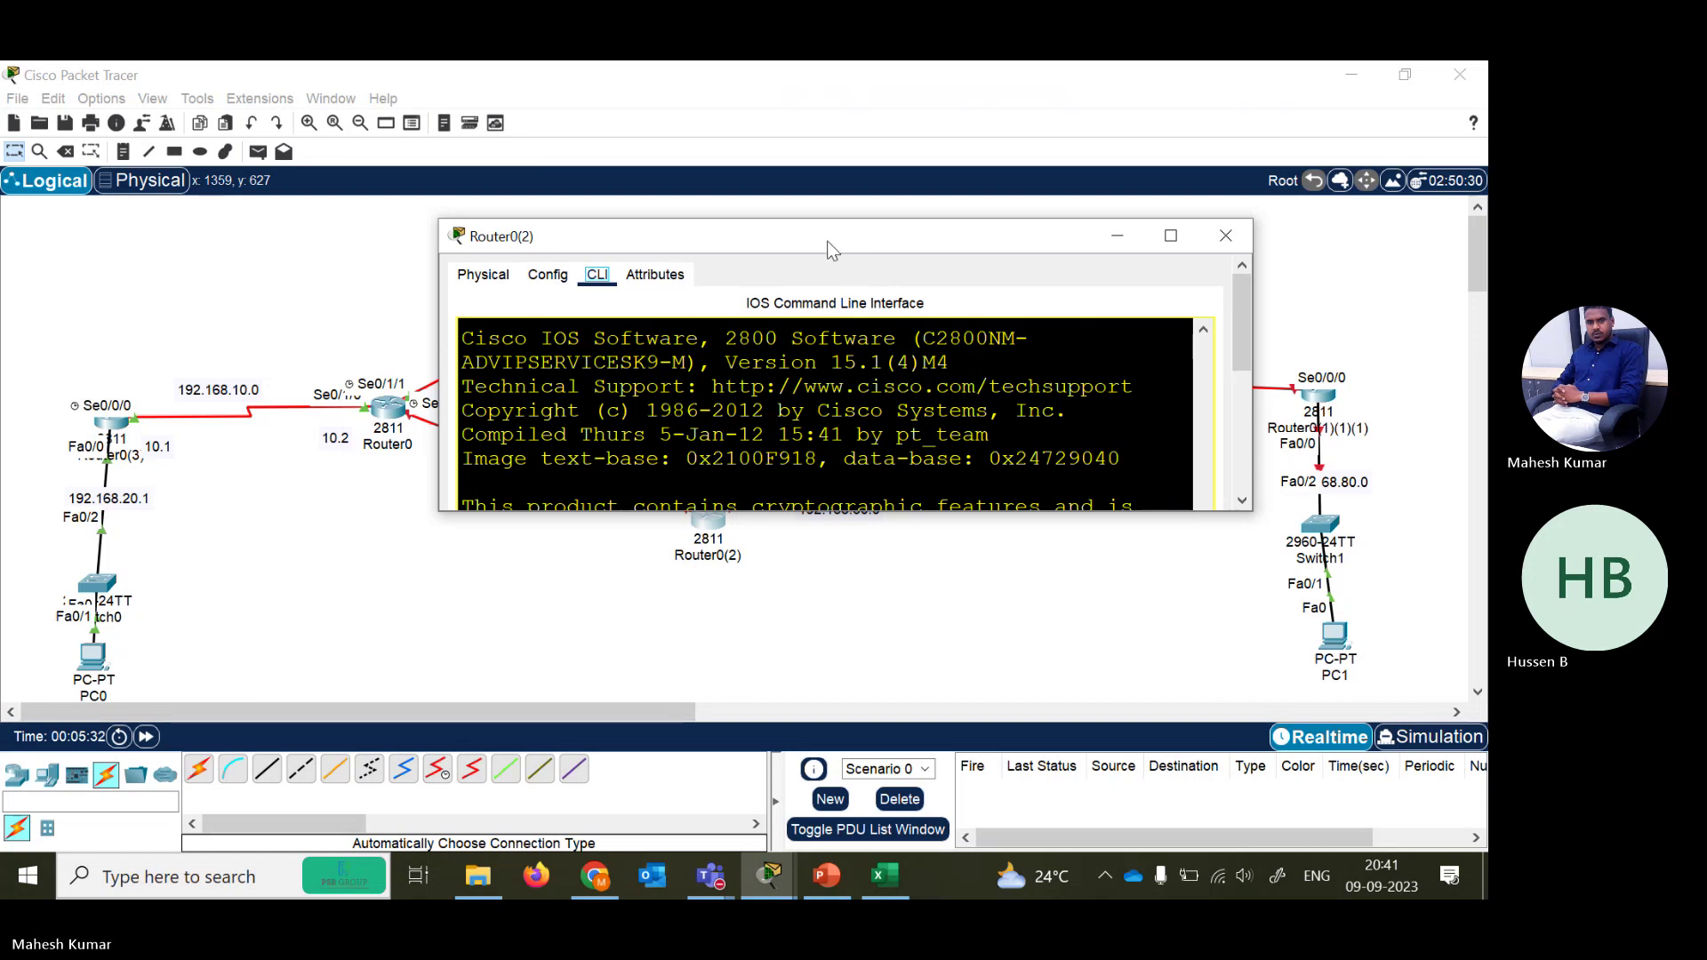
drag(831, 249, 937, 173)
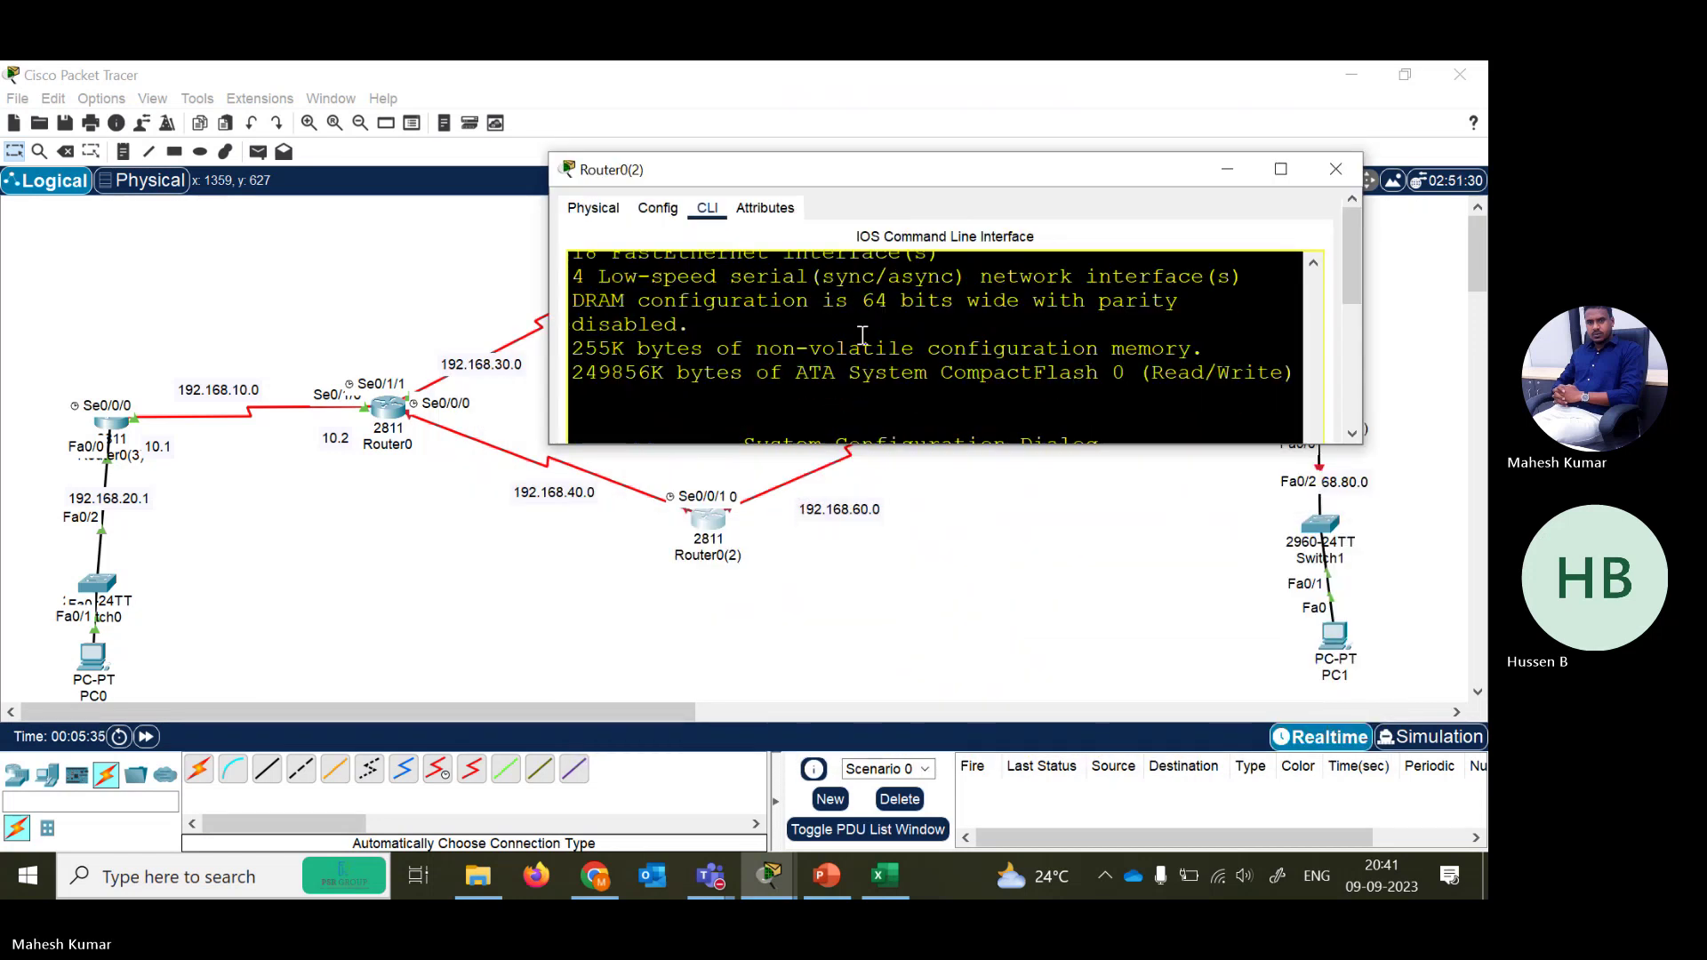
drag(1353, 265, 1352, 386)
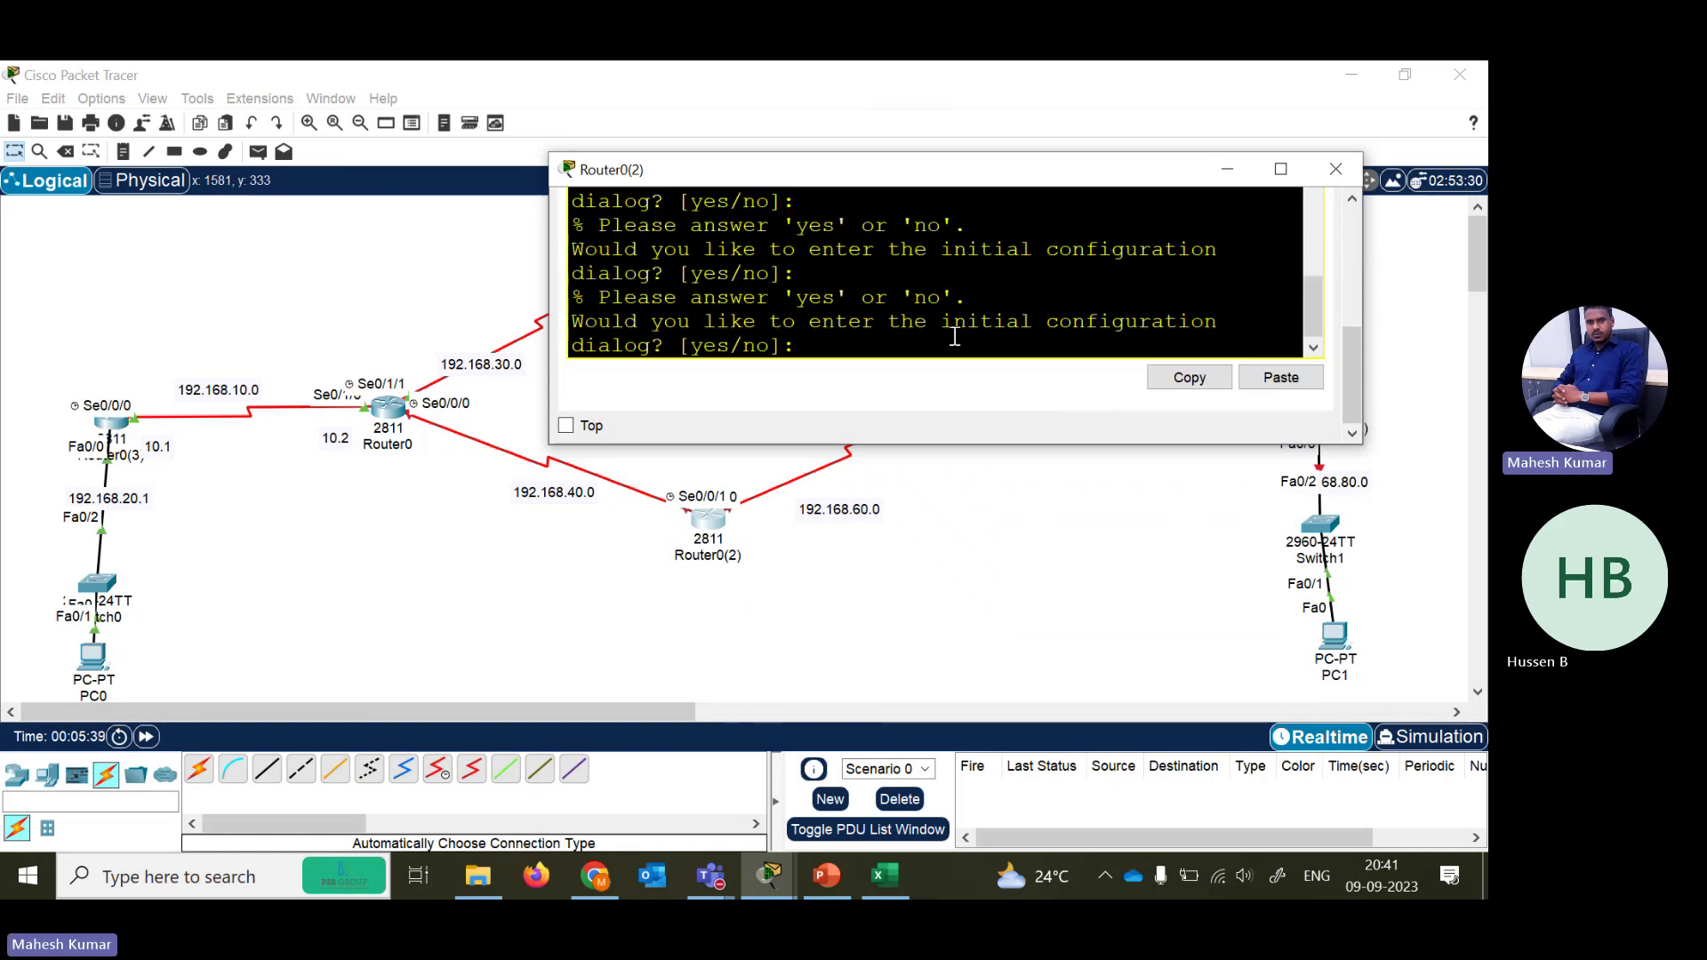
- Decline the initial configuration dialog on Router0(2) and bring up the router prompt
text(no)
key(Return)
key(Return)
key(Return)
key(Return)
- Enter privileged mode and global configuration mode on Router0(2)
text(e)
key(Return)
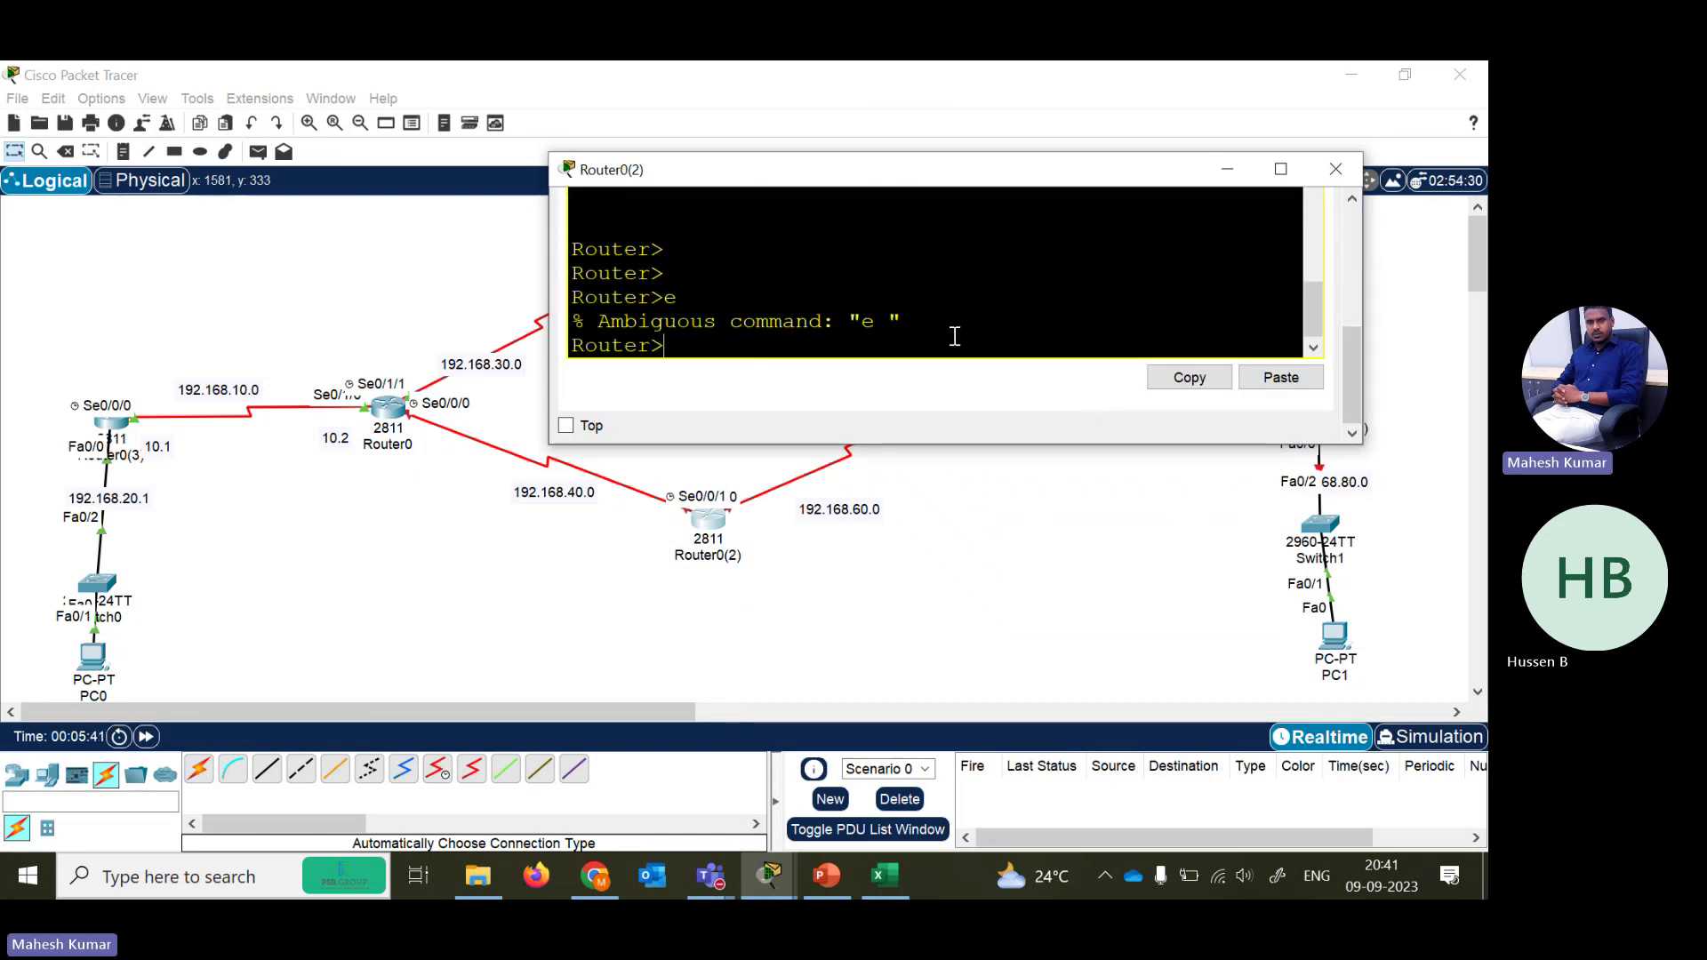
text(en)
key(Return)
text(conf ter)
key(Return)
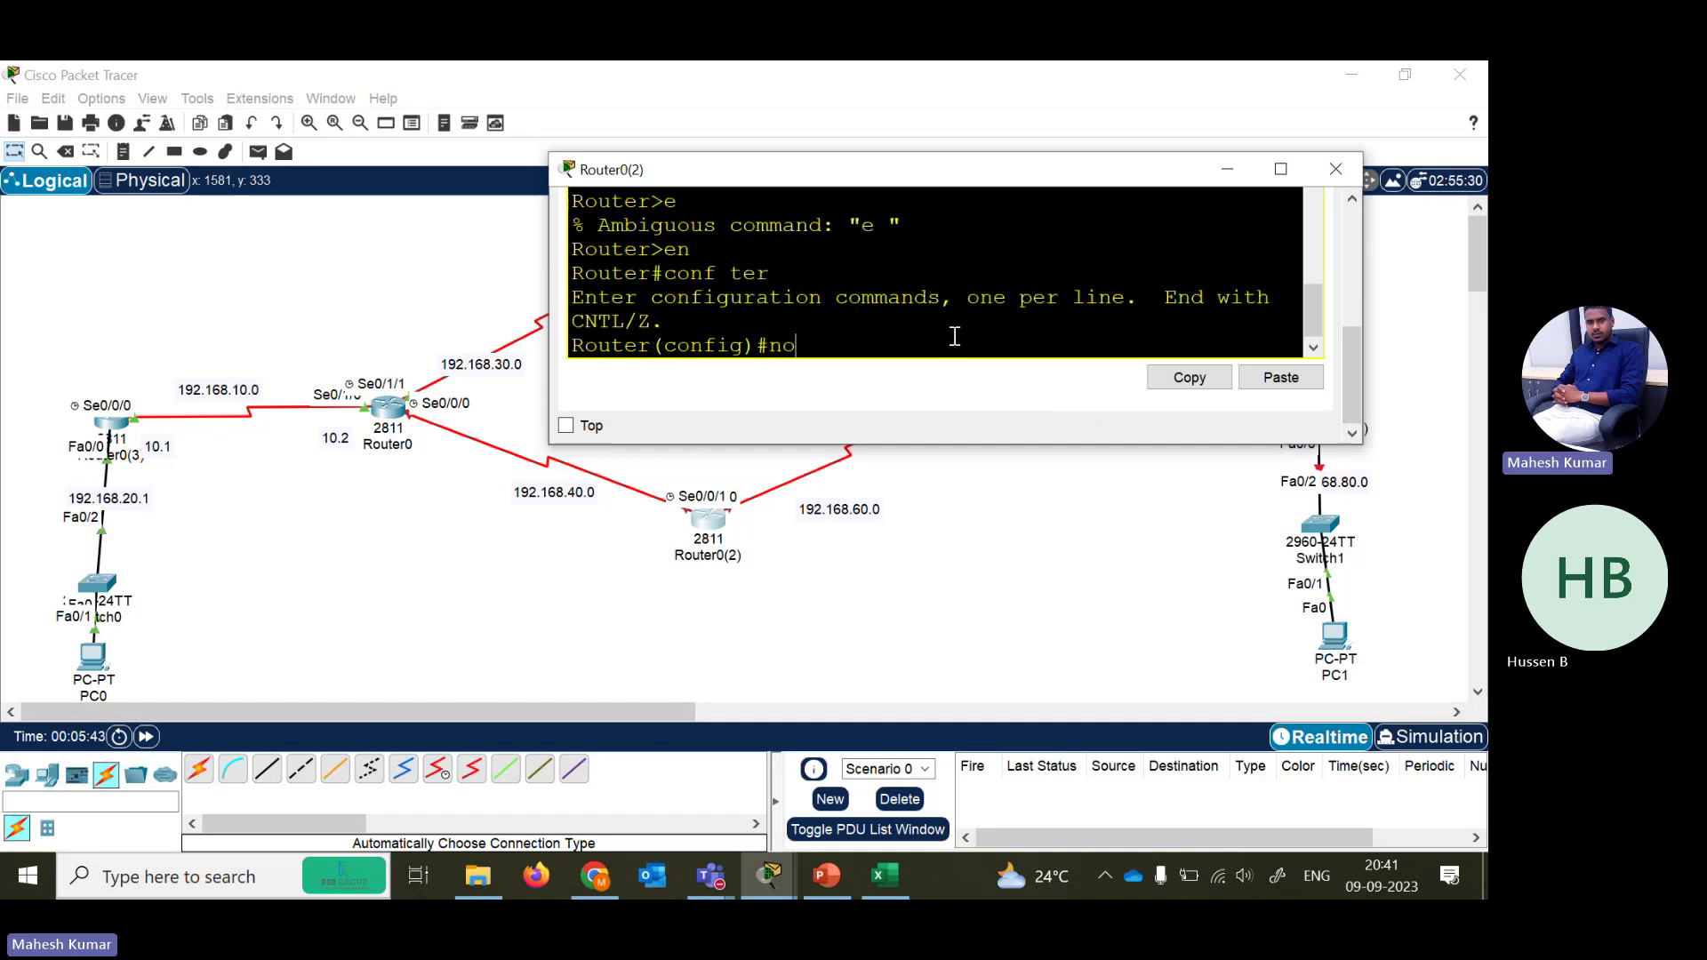
- Disable domain name lookup on Router0(2) with no ip domain lookup
text(no ip doma)
key(Tab)
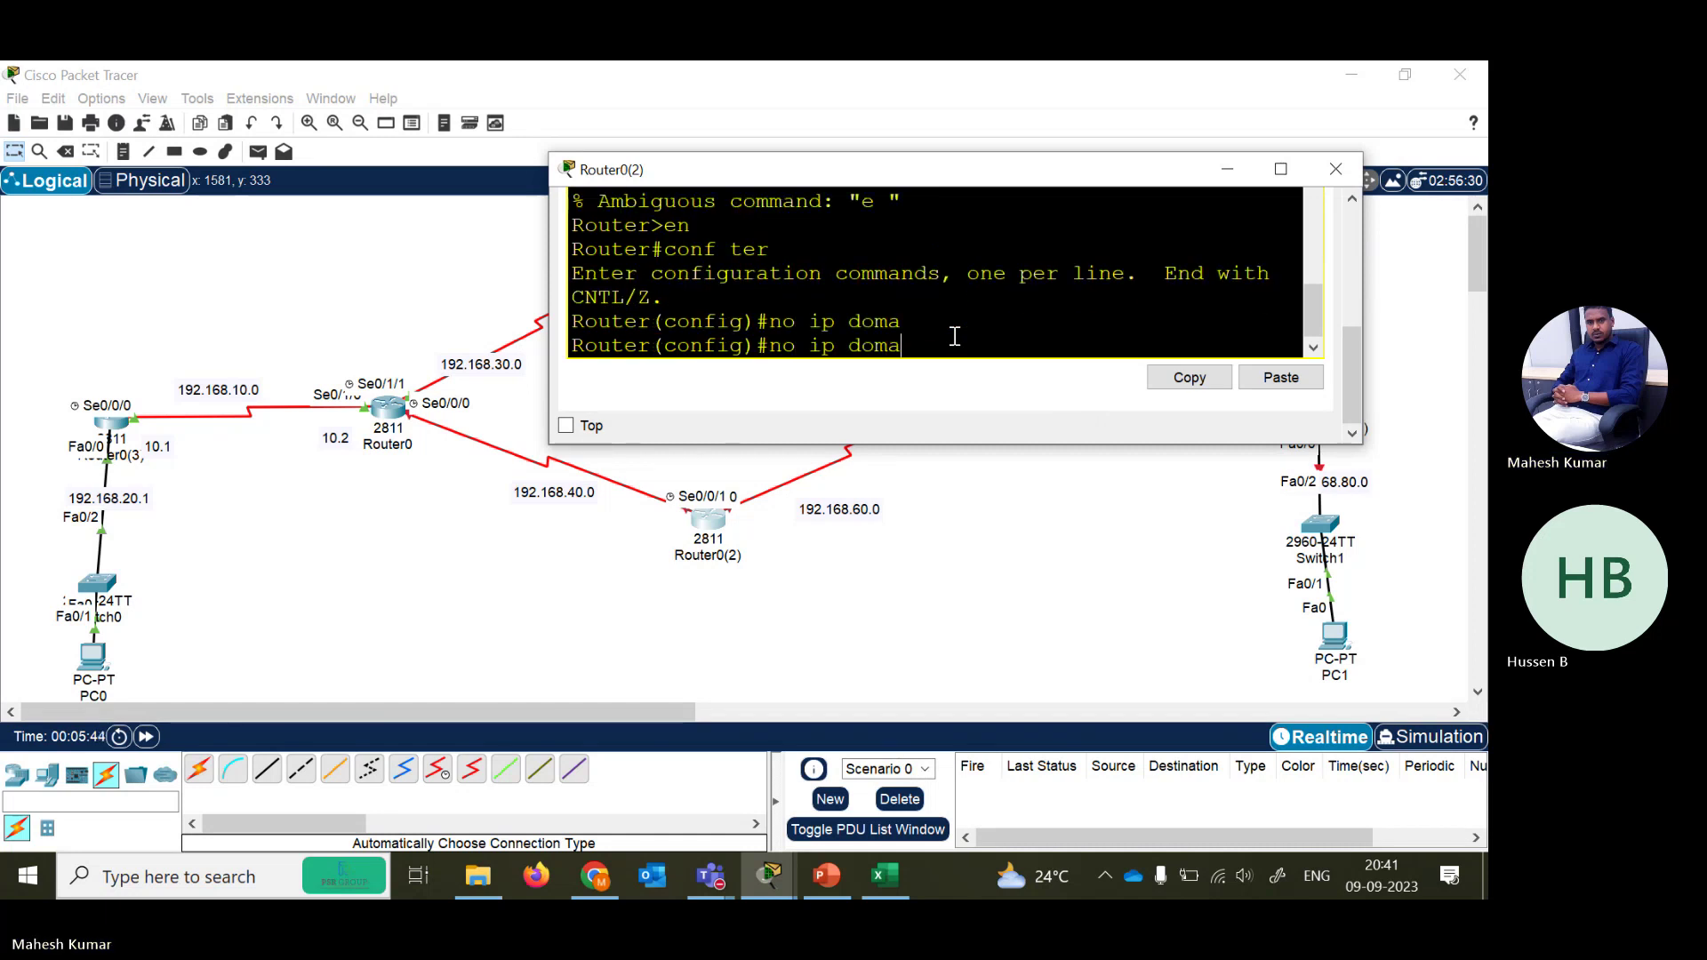
text(in loo)
key(Tab)
key(Return)
key(Return)
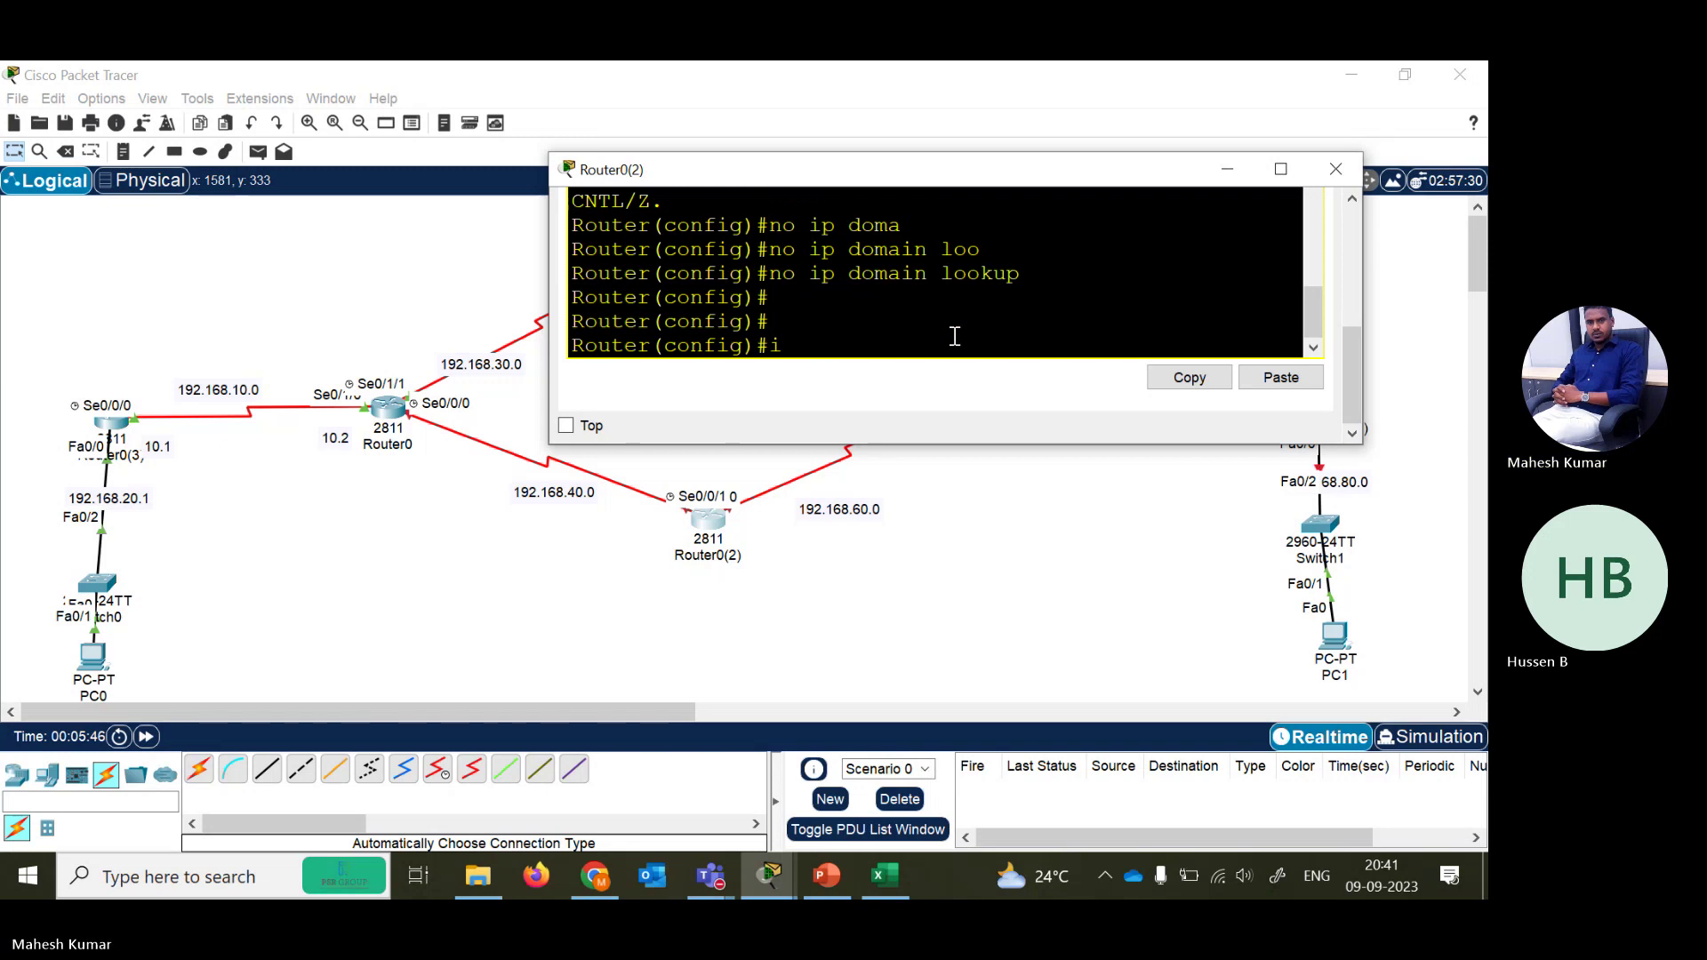
- Write the interface command for serial 0/0/1 on Router0(2)
text(in)
key(Tab)
text(fa)
key(BackSpace)
key(BackSpace)
text(se)
key(Tab)
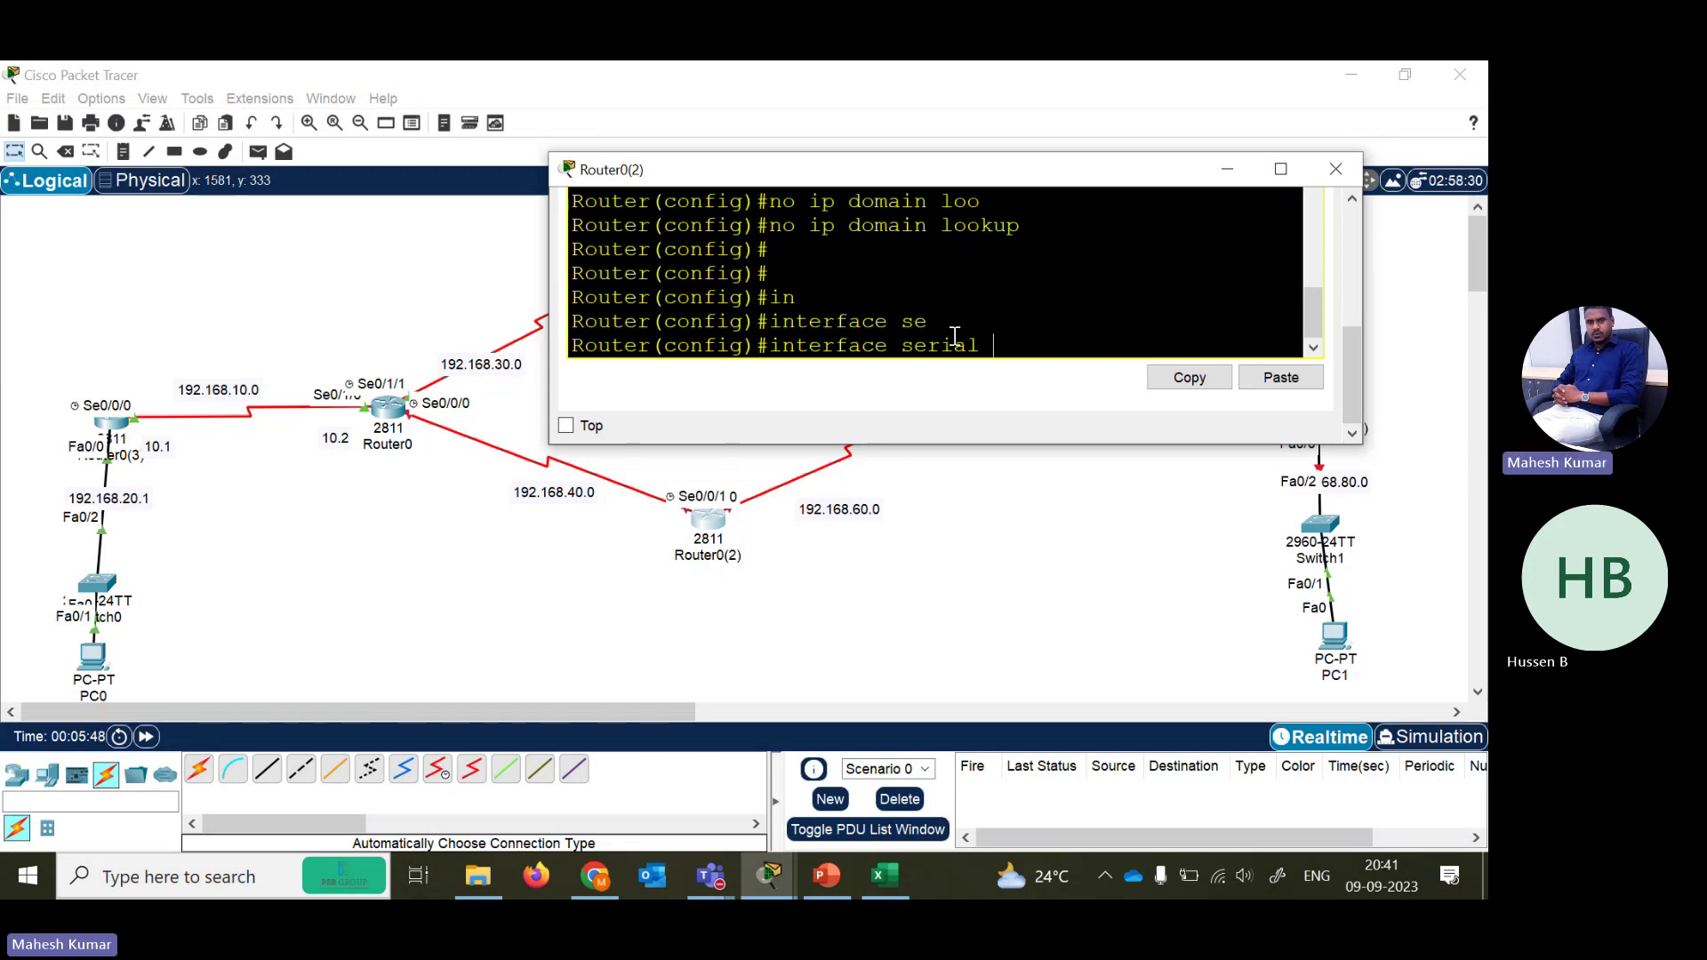
text(0/0/1)
- Move Router0(2) slightly up and to the left in the topology
click(743, 572)
drag(707, 538, 640, 511)
click(641, 512)
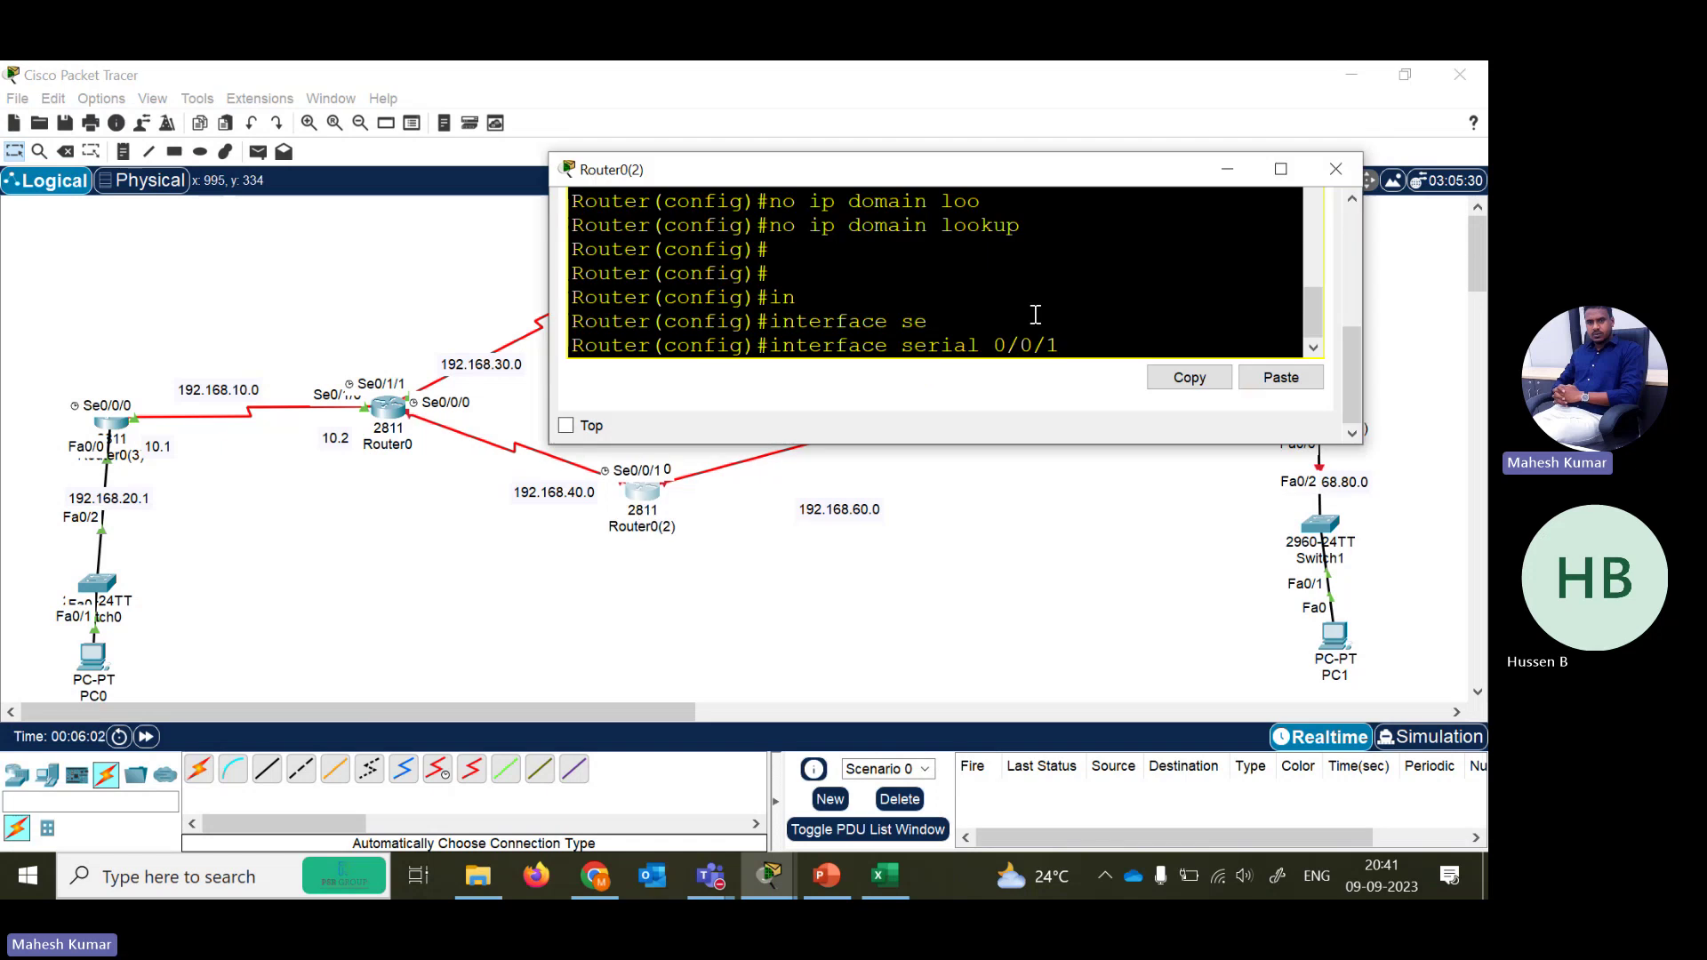
- Assign IP address 192.168.40.2 with mask 255.255.255.0 to Router0(2)'s interface serial 0/0/1
key(Return)
text(ip ad)
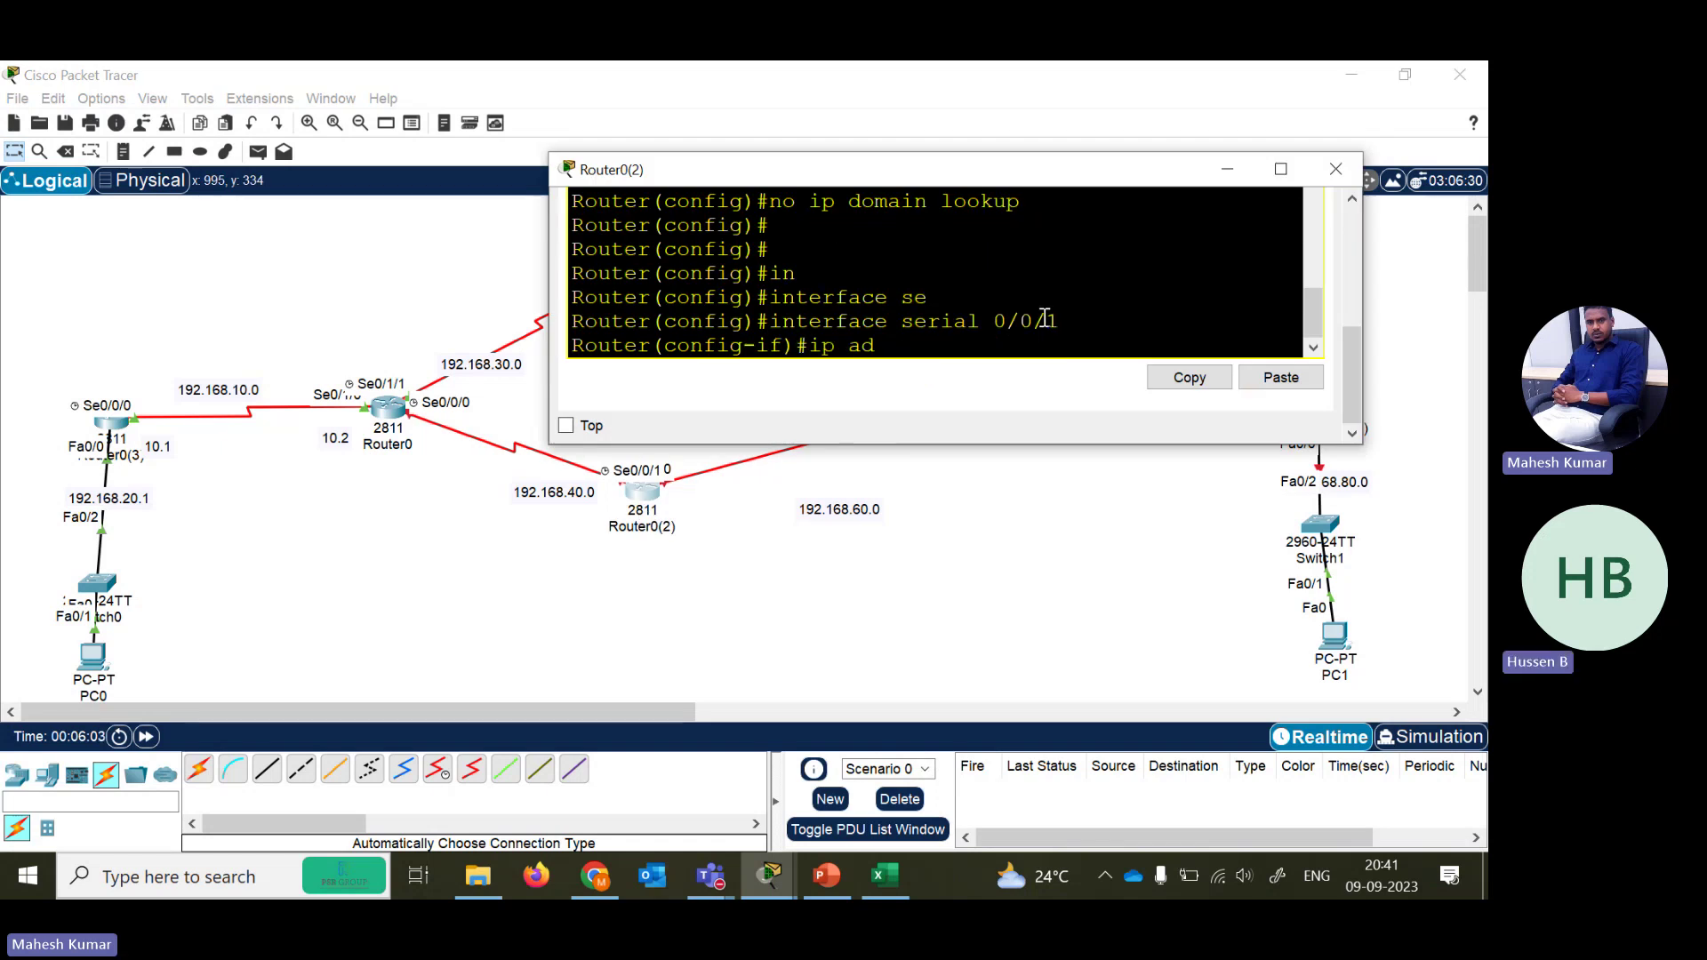
text( 192.168.40)
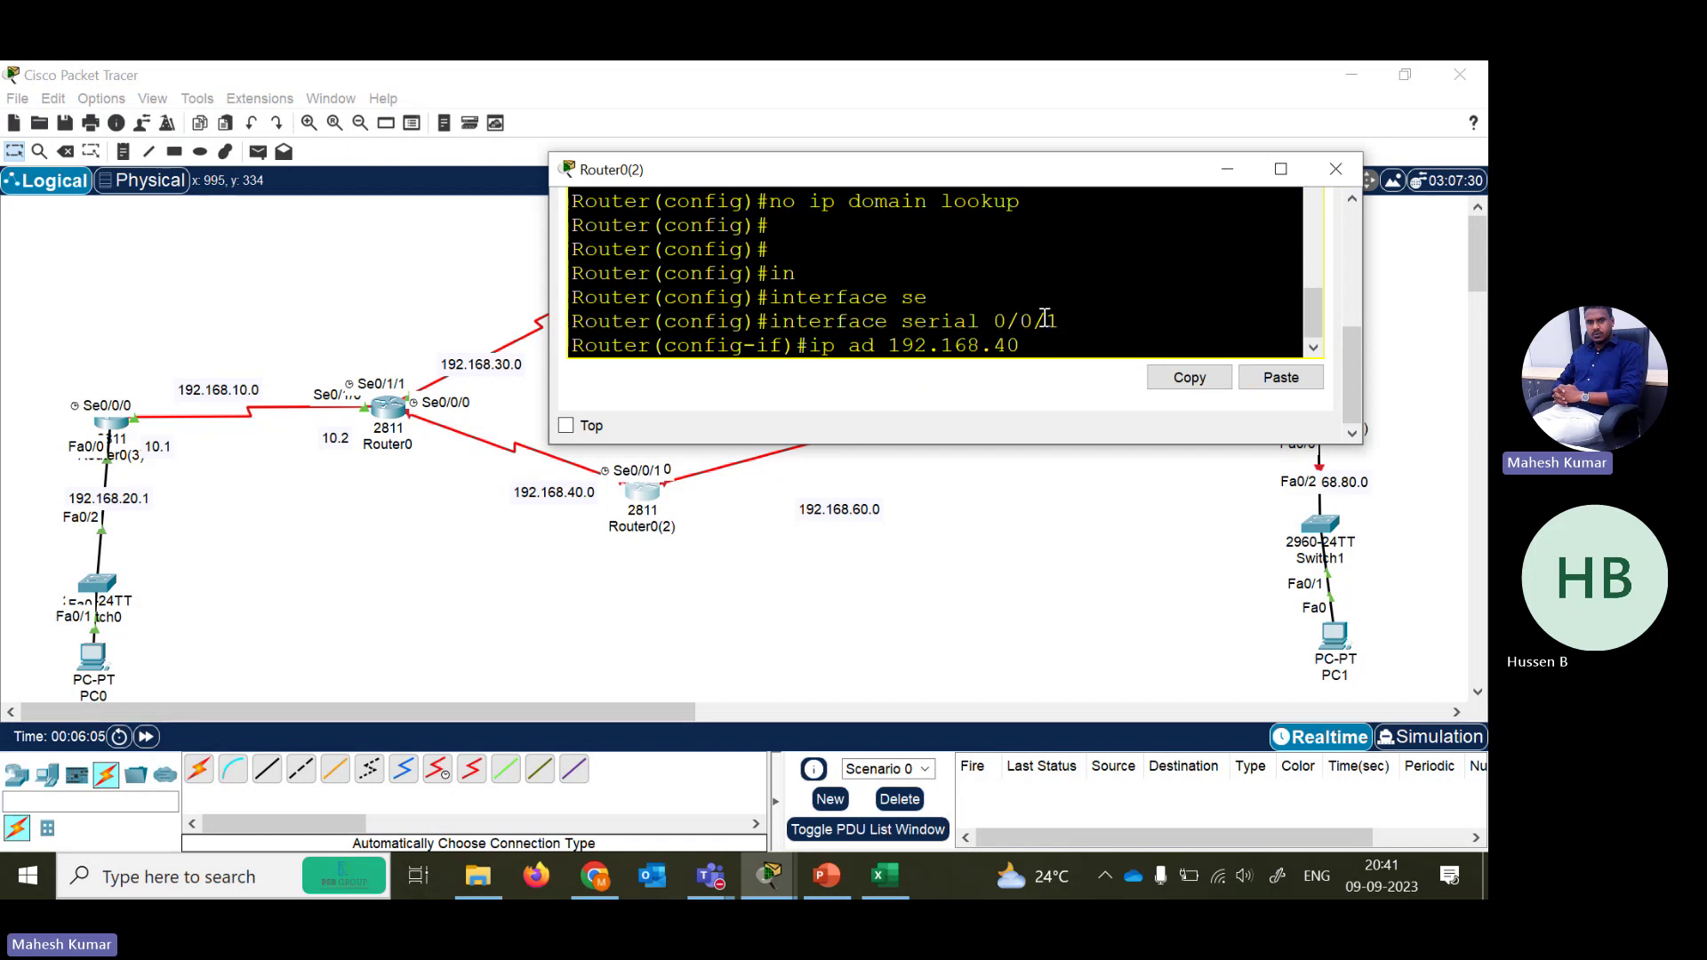
text(.2 255.255.255.0)
key(Return)
- Enable Router0(2)'s serial 0/0/1 interface with no shutdown
text(no sh)
key(Tab)
key(Return)
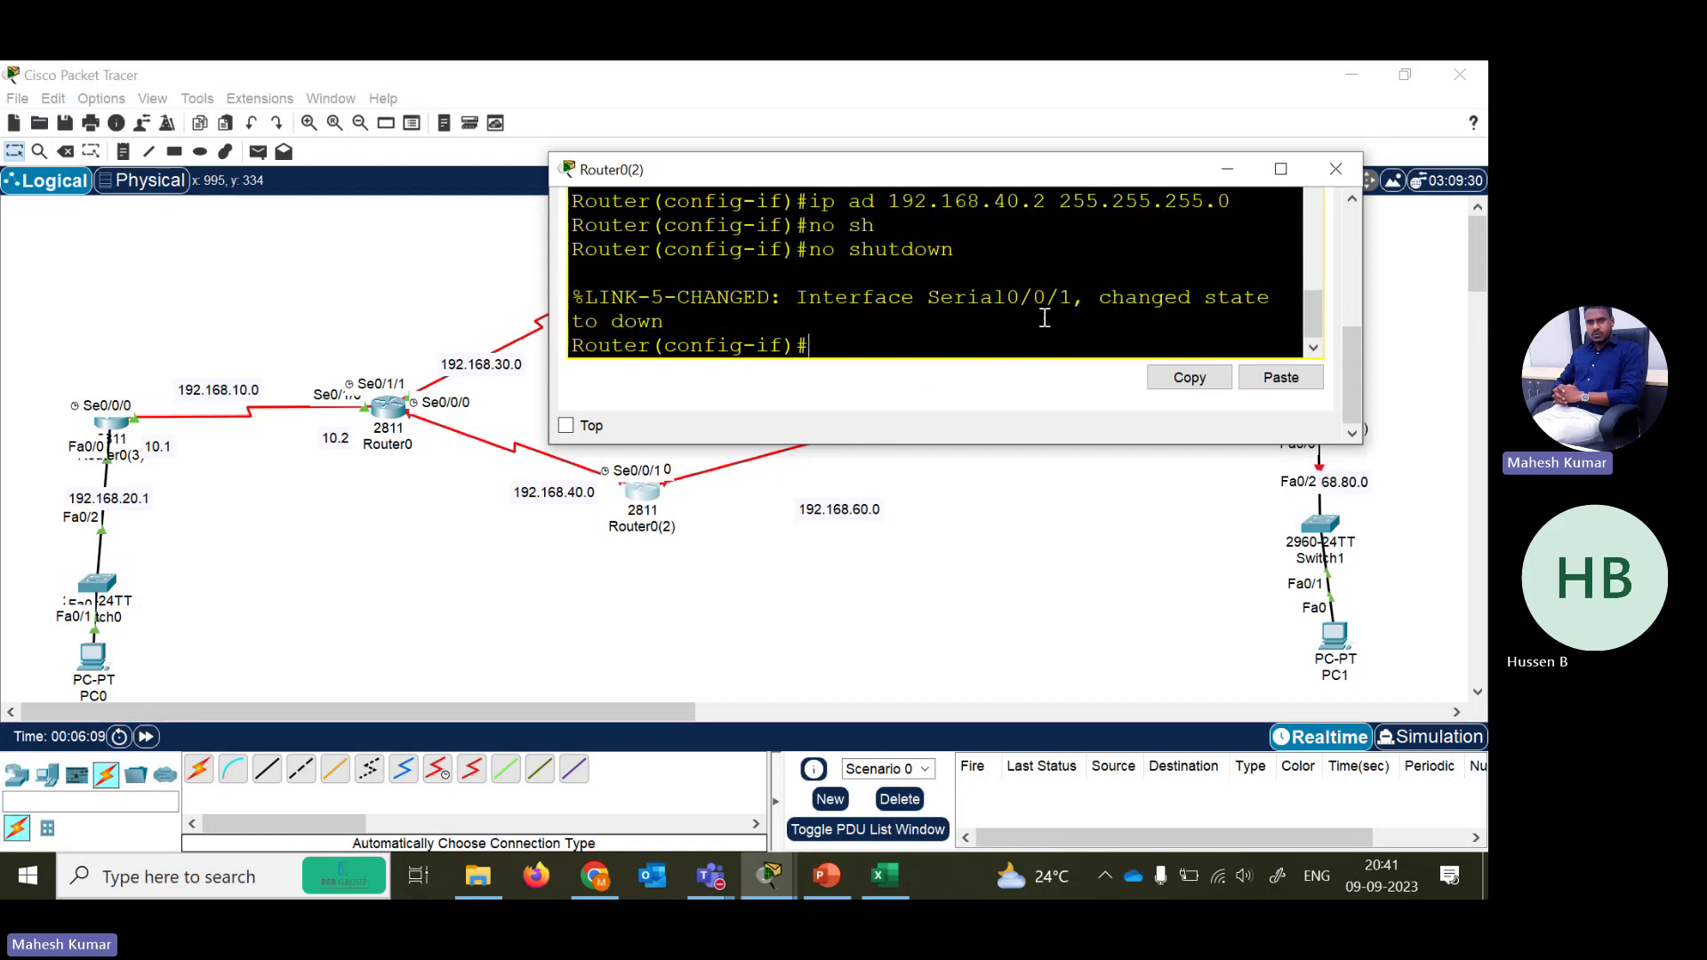
key(Return)
key(Return)
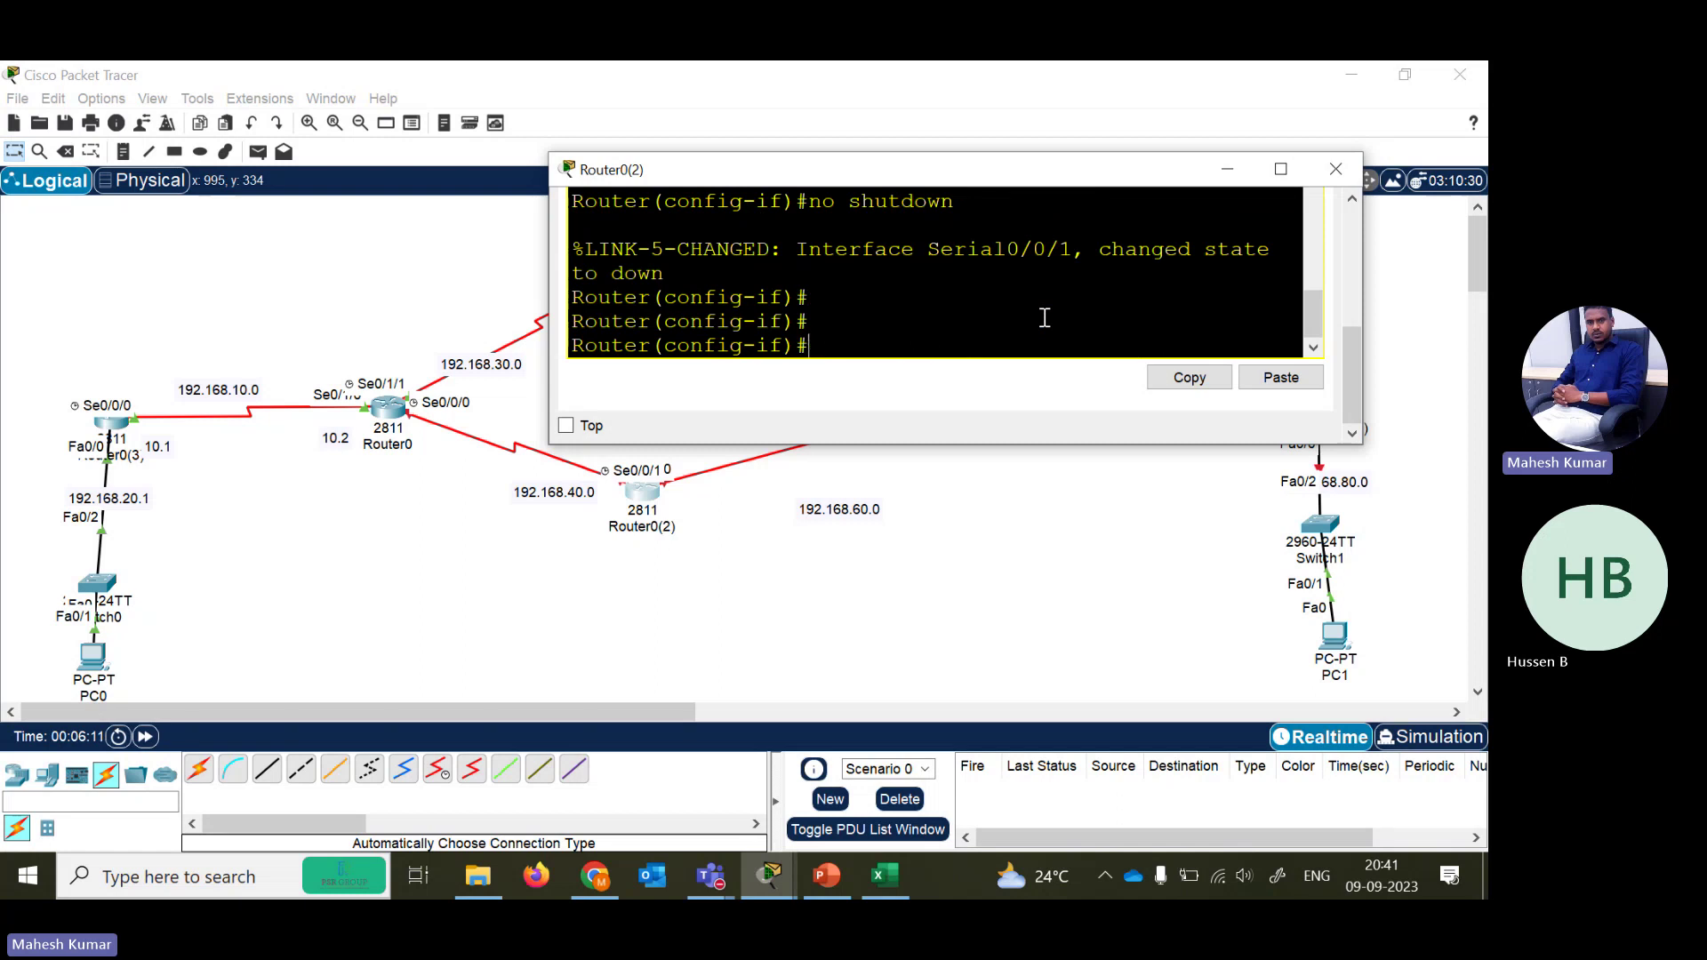
- Repeat the no shutdown command on Router0(2)'s serial 0/0/1 interface
text(ex)
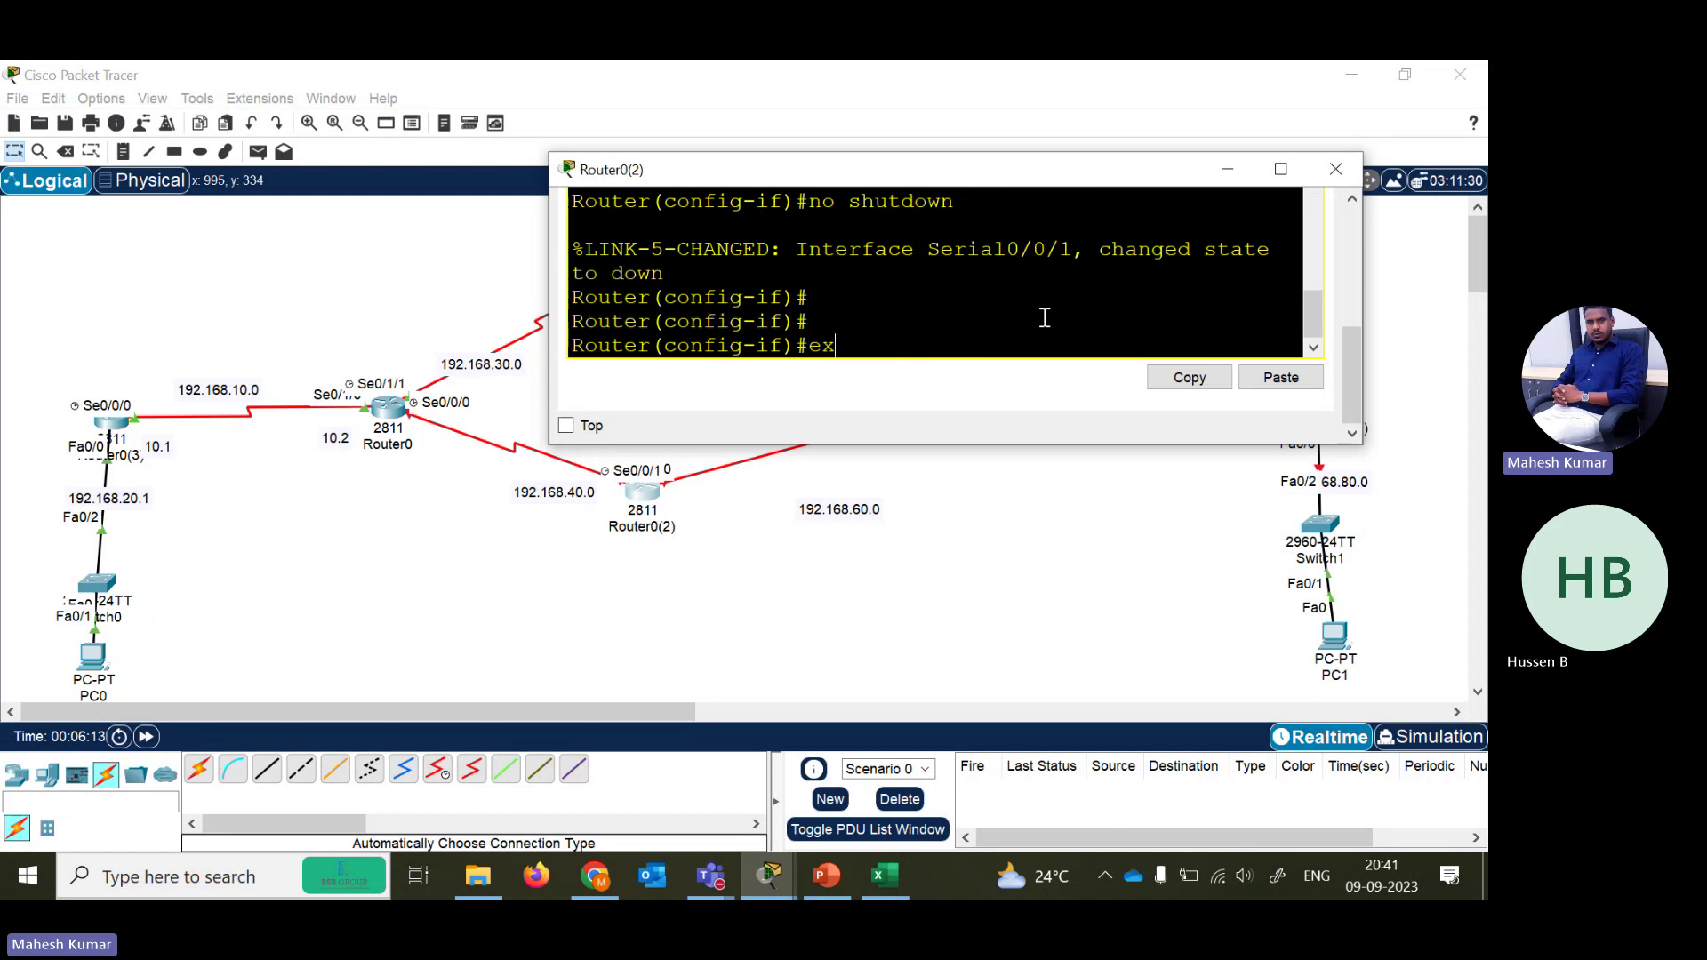
key(BackSpace)
key(BackSpace)
key(Return)
key(Return)
text(no sh)
key(Tab)
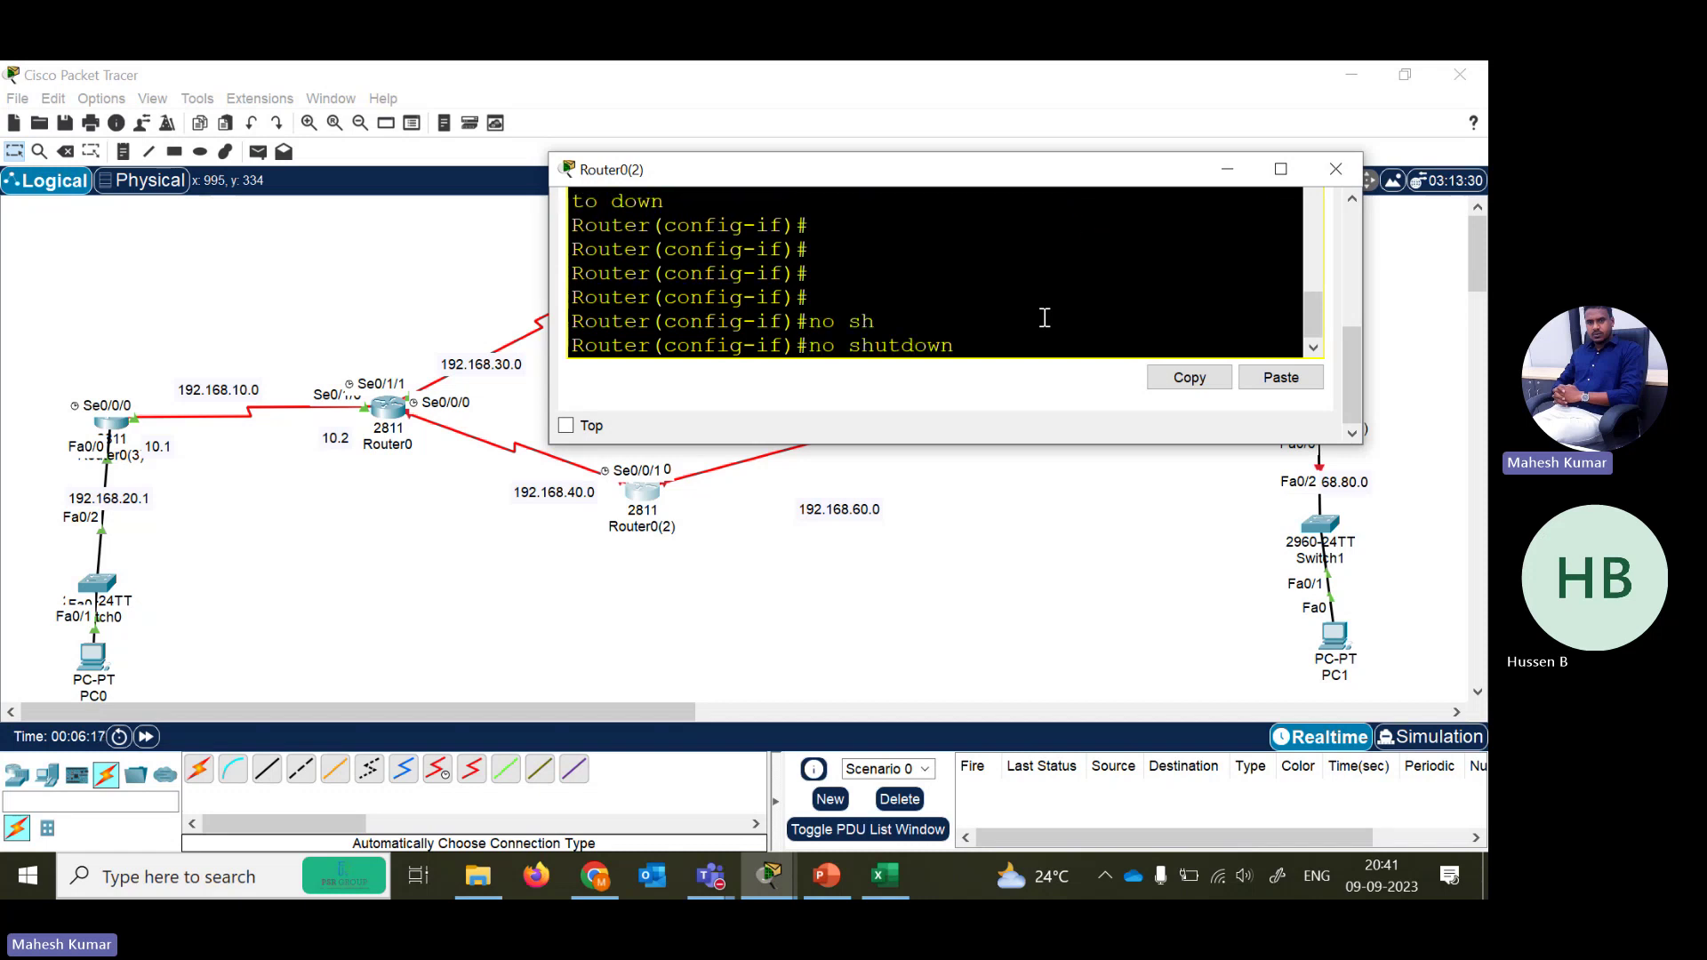
key(Return)
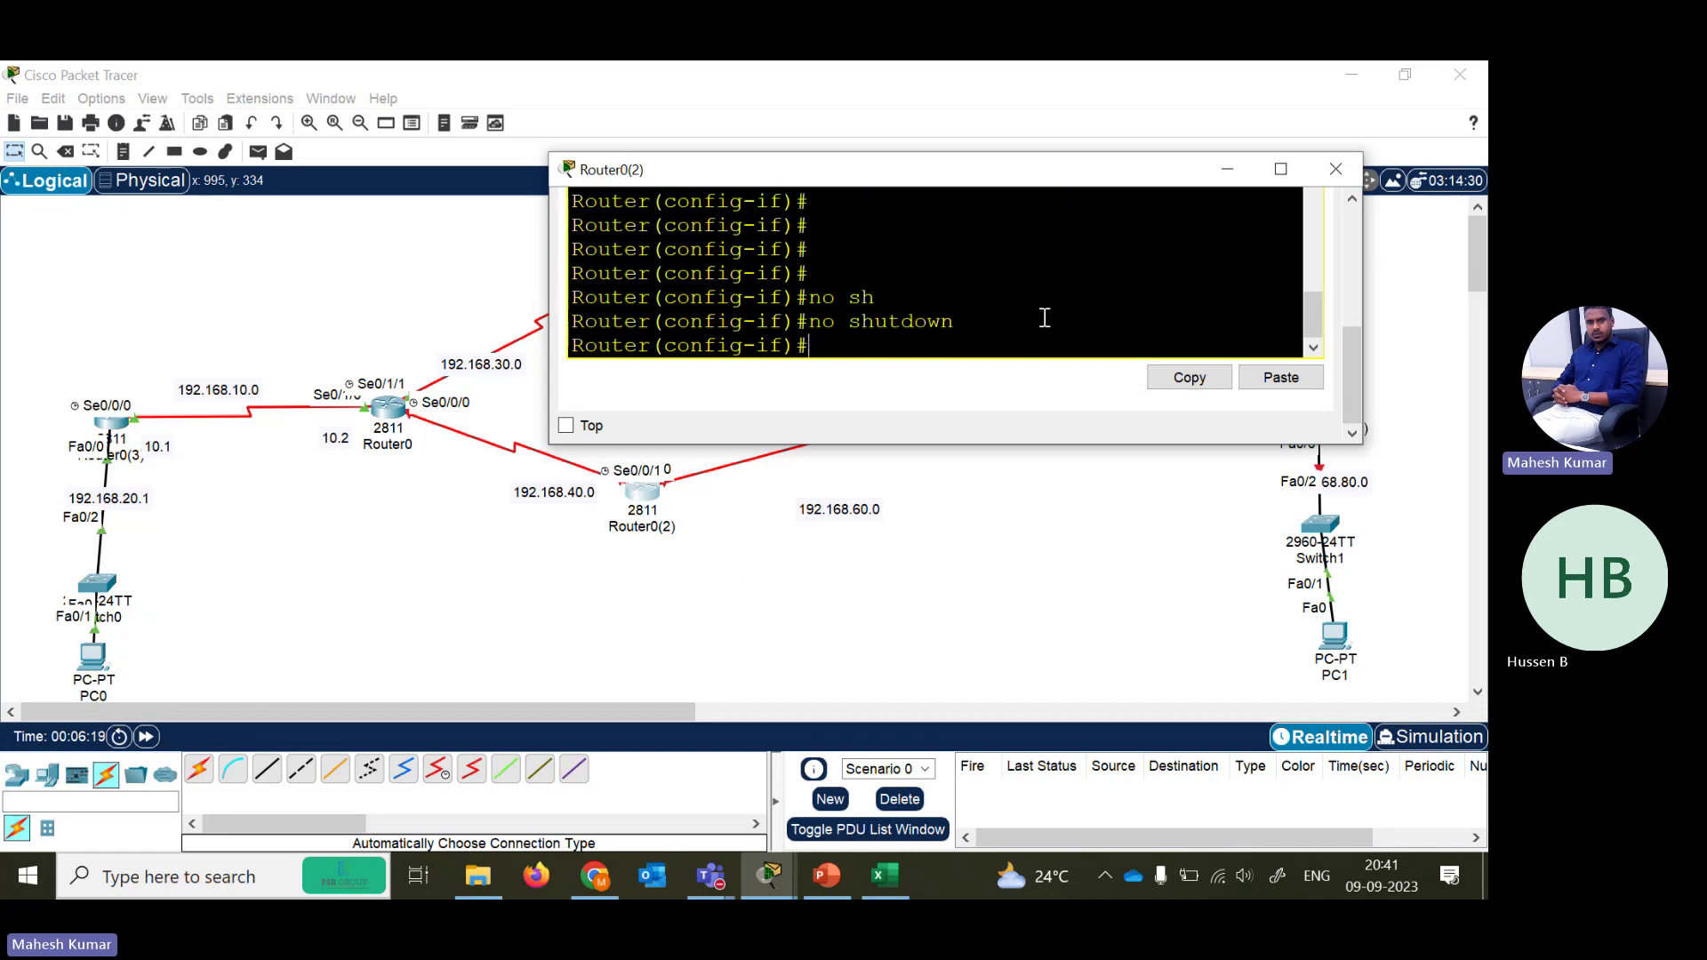
- Move Router0(2) back to the right in the topology and return its command line to privileged mode
click(711, 574)
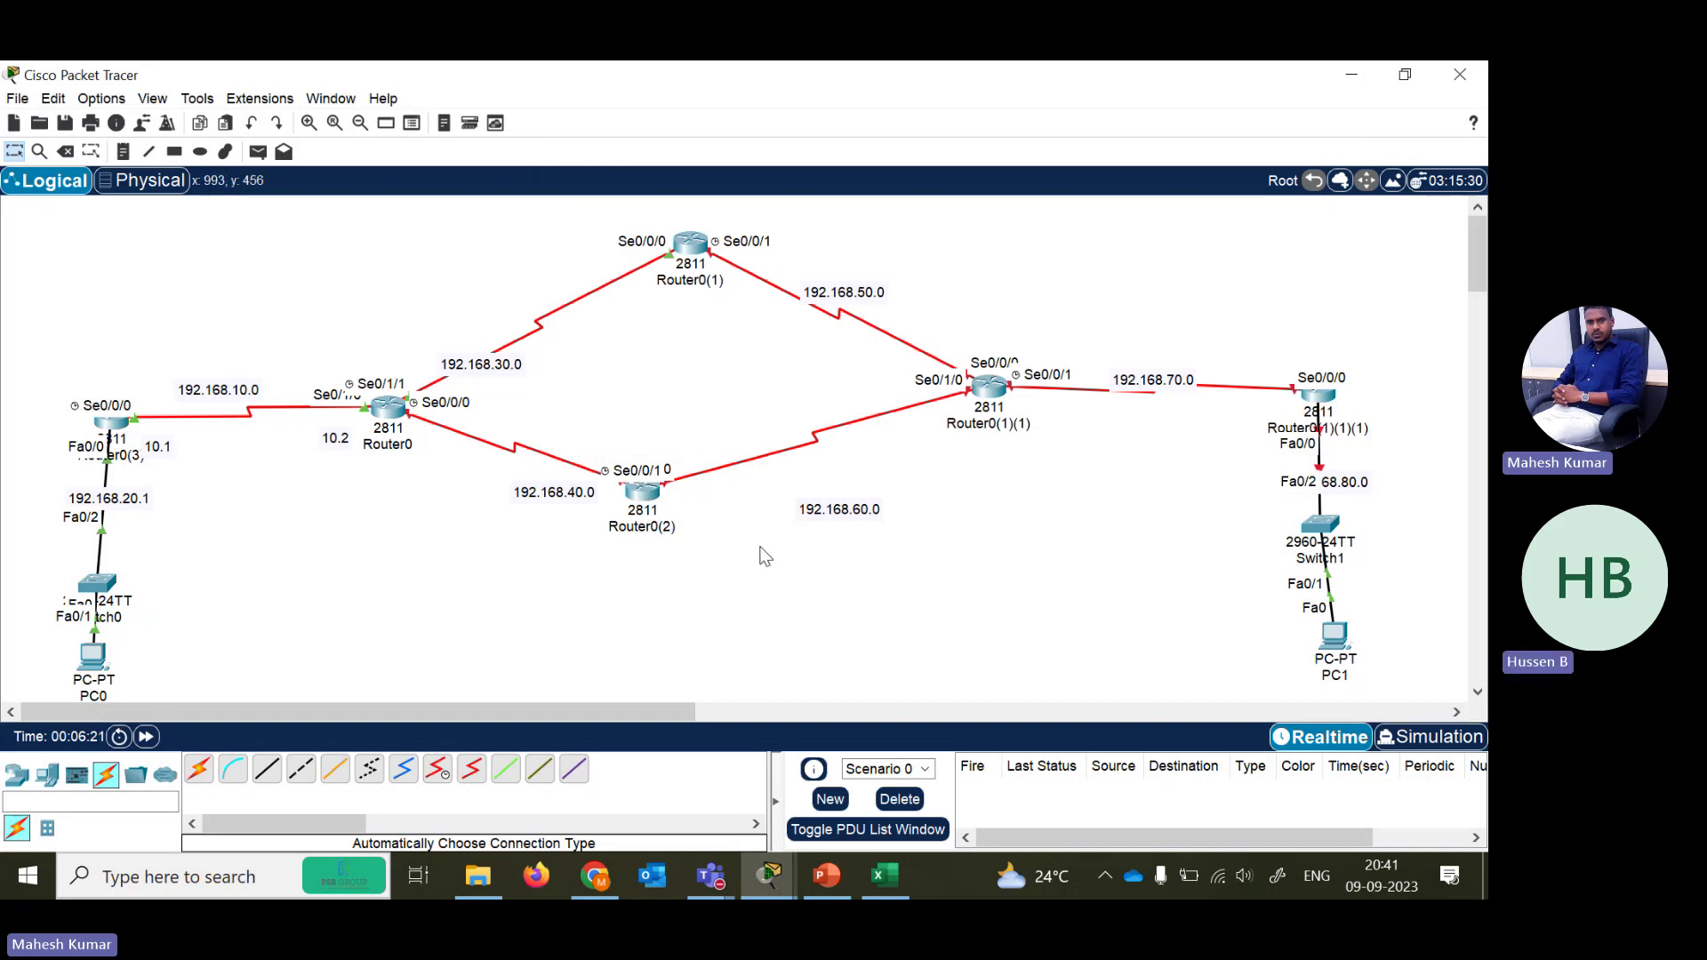
drag(656, 500, 724, 515)
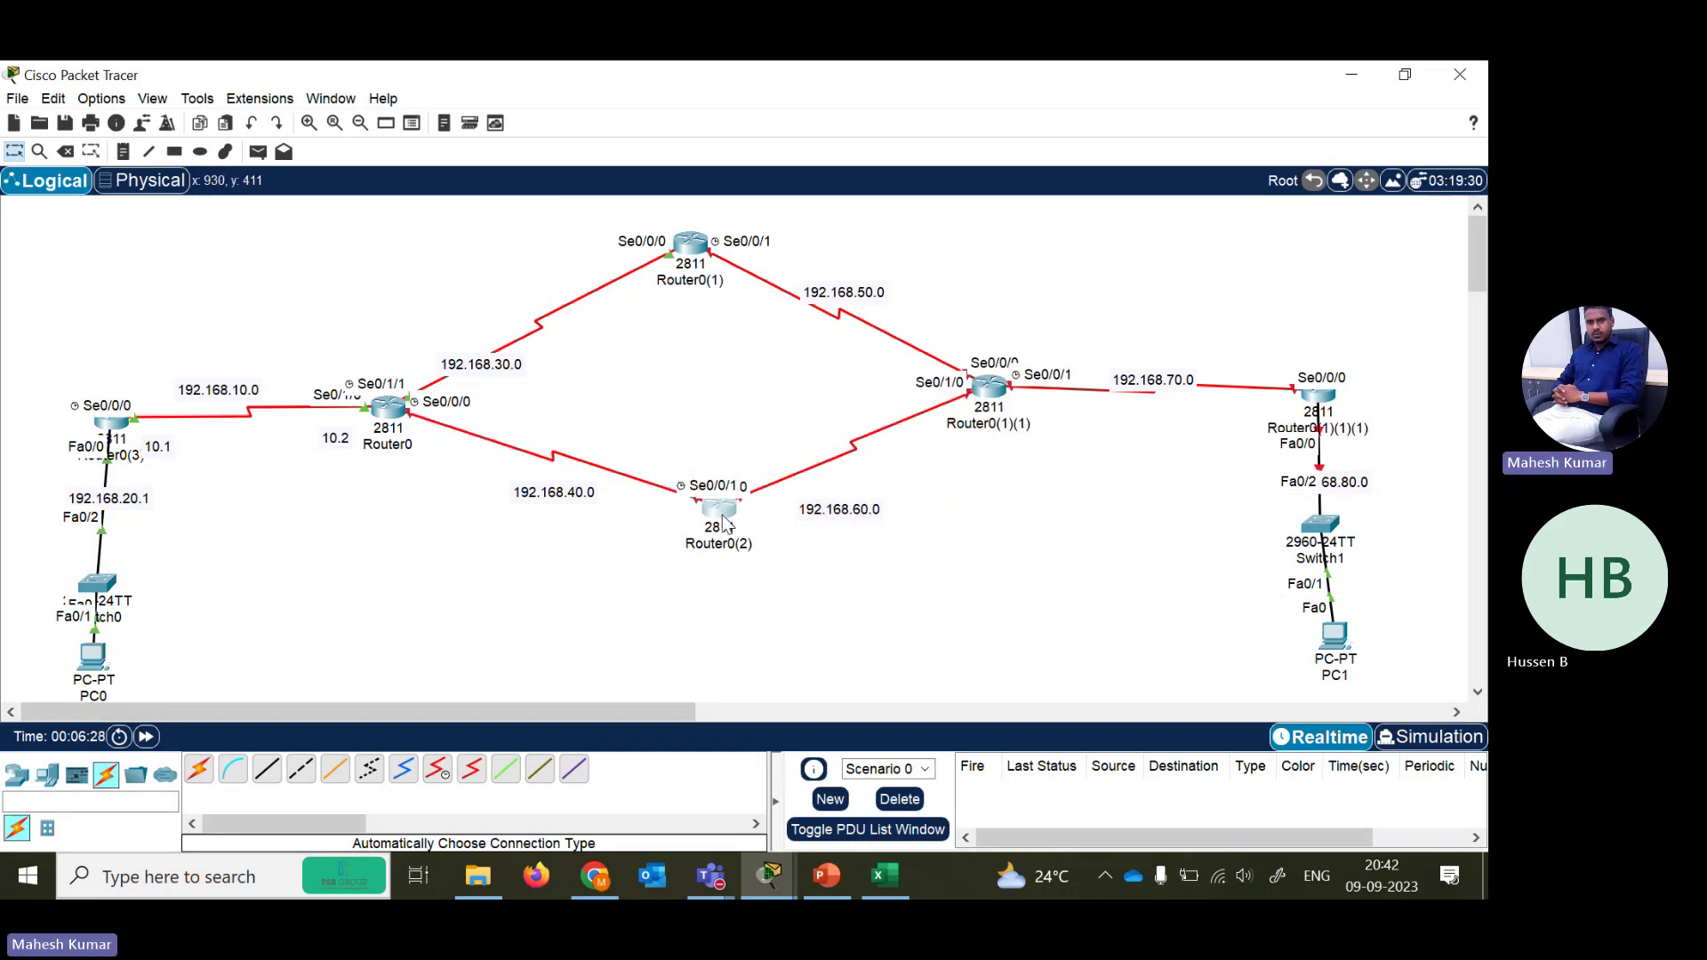
click(722, 520)
text(end)
key(Return)
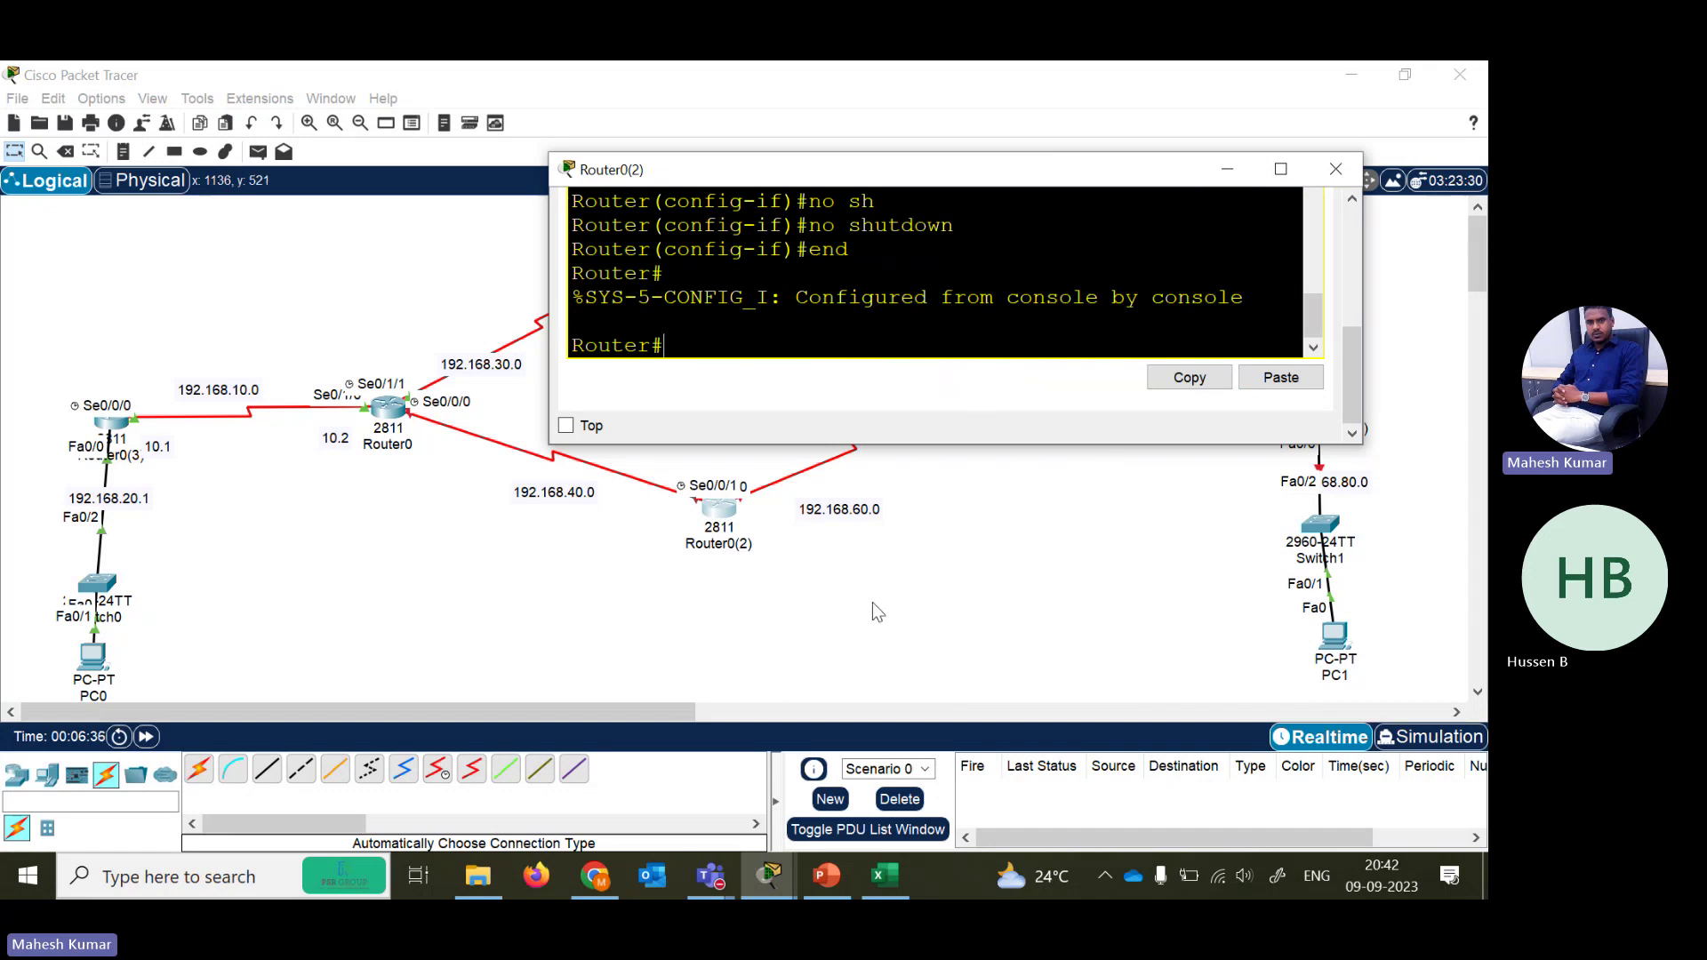
- Reopen Router0(2)'s command line and place its window higher, keeping the router and its port labels in view
drag(725, 551, 683, 416)
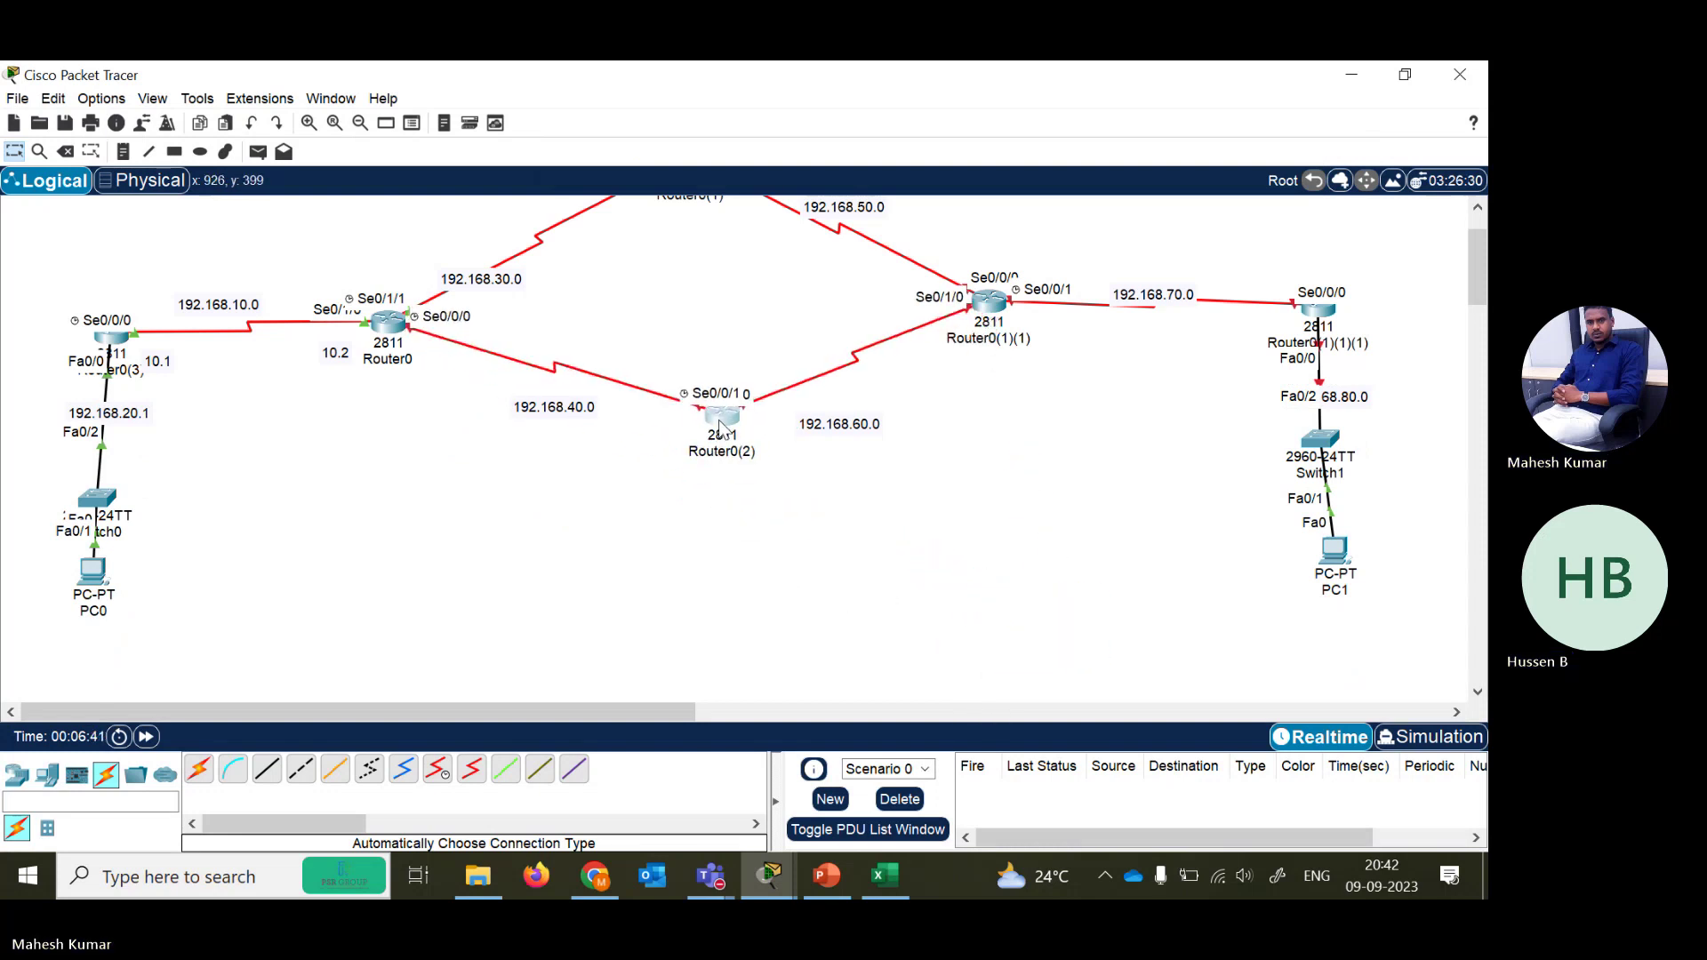
click(704, 407)
drag(901, 163, 816, 87)
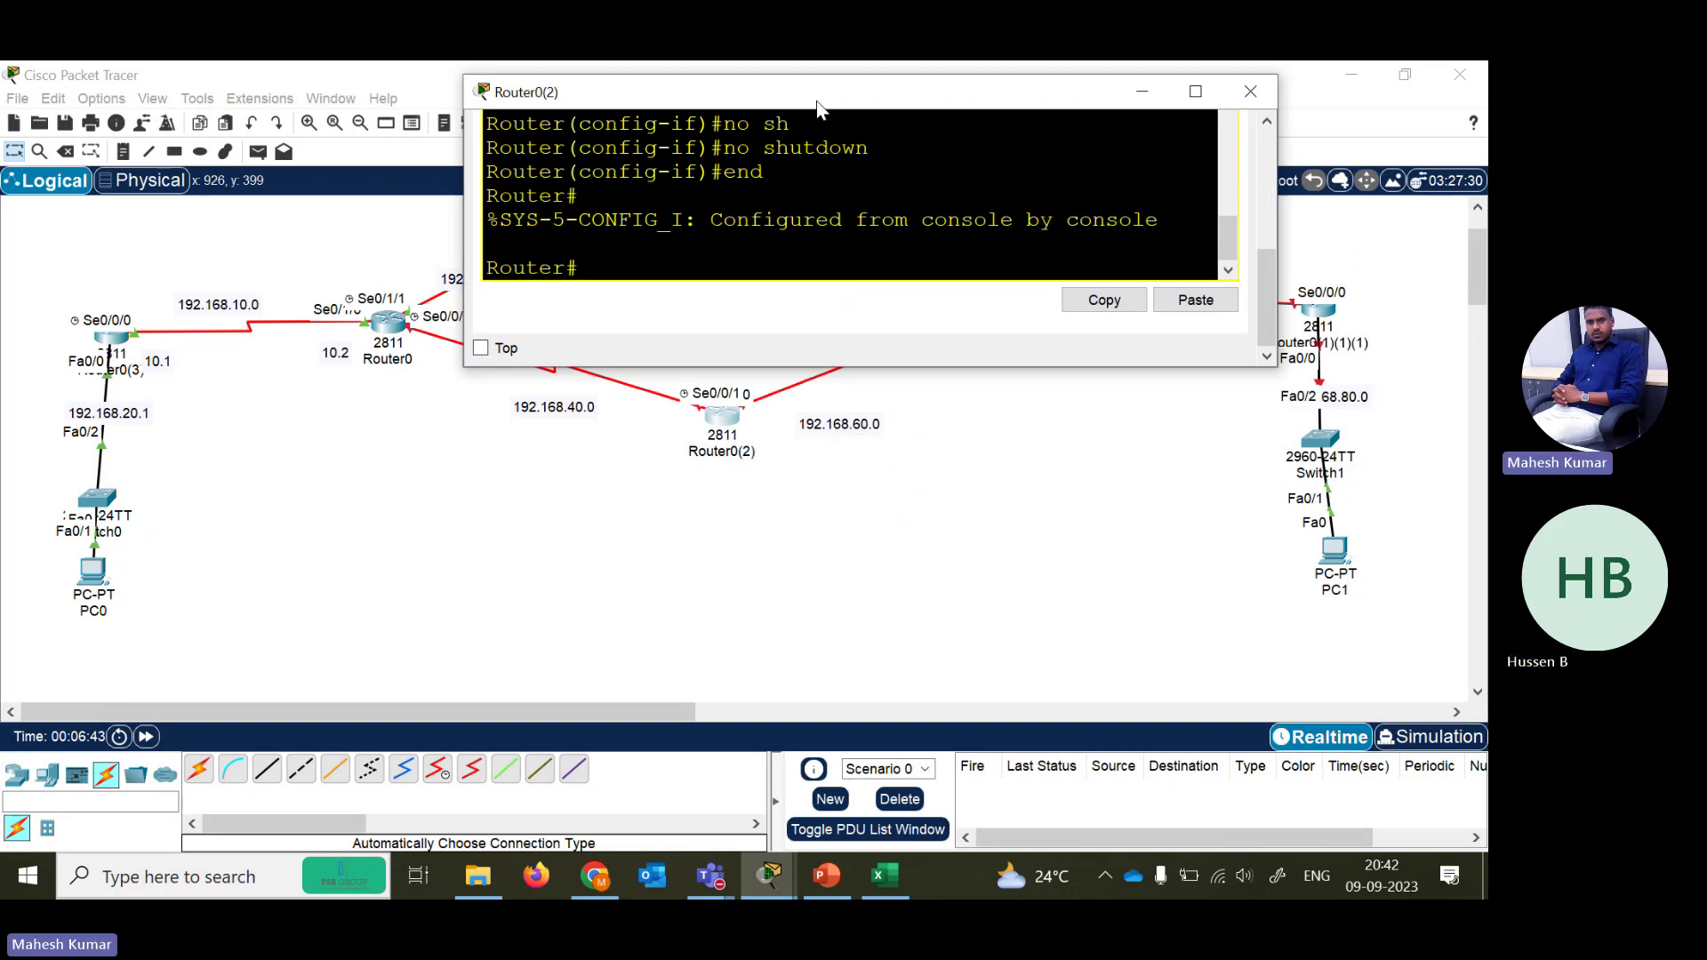
key(Return)
key(Return)
key(Return)
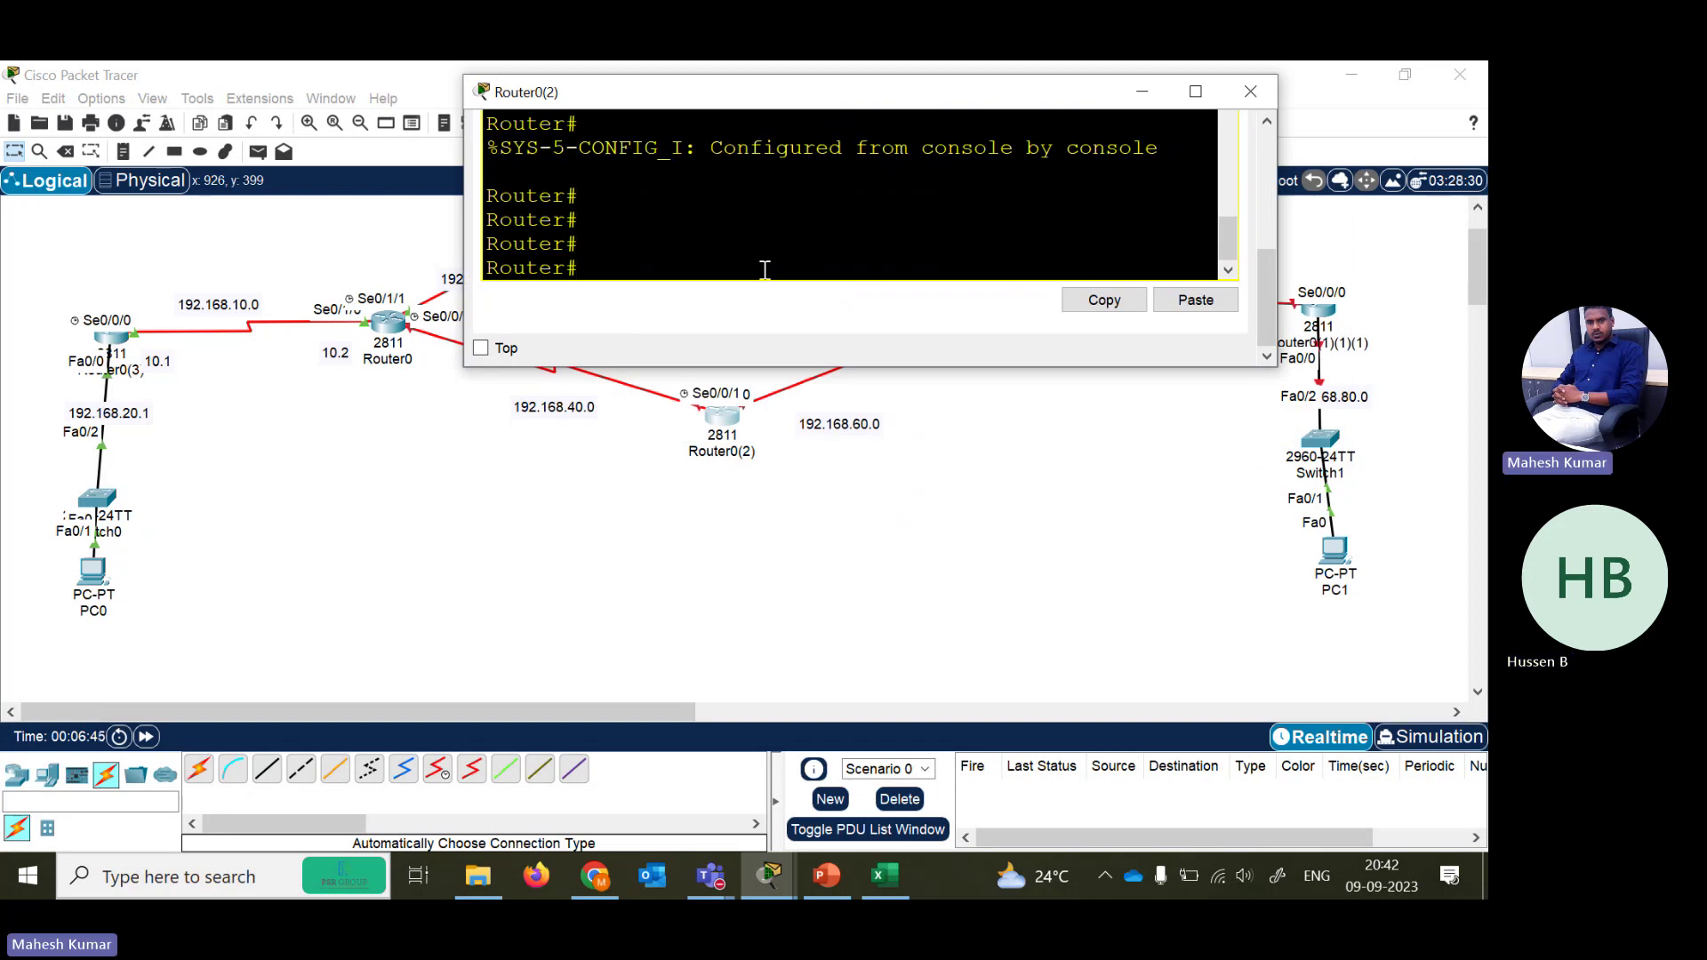
- Enter global configuration mode on Router0(2) and start an interface command
text(conf ter)
key(Return)
text(in)
key(Tab)
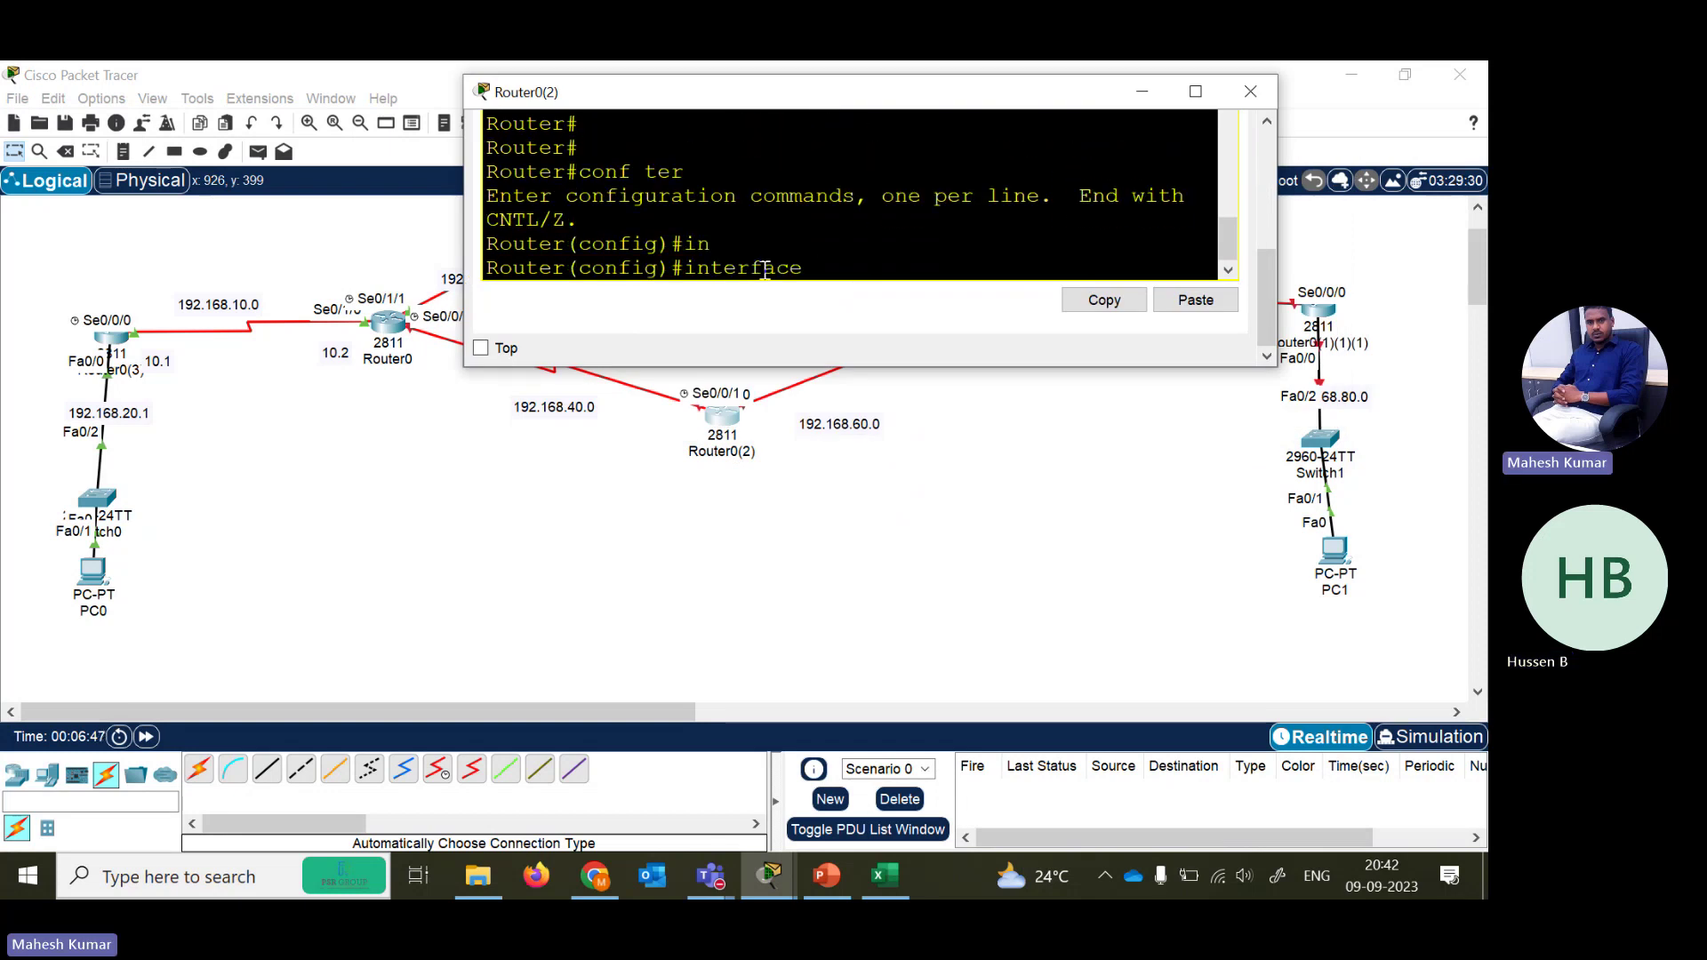
- Assign IP address 192.168.60.1 with mask 255.255.255.0 to Router0(2)'s serial 0/0/0 interface
text(se)
key(Tab)
text(0/0/0)
key(Return)
text(i)
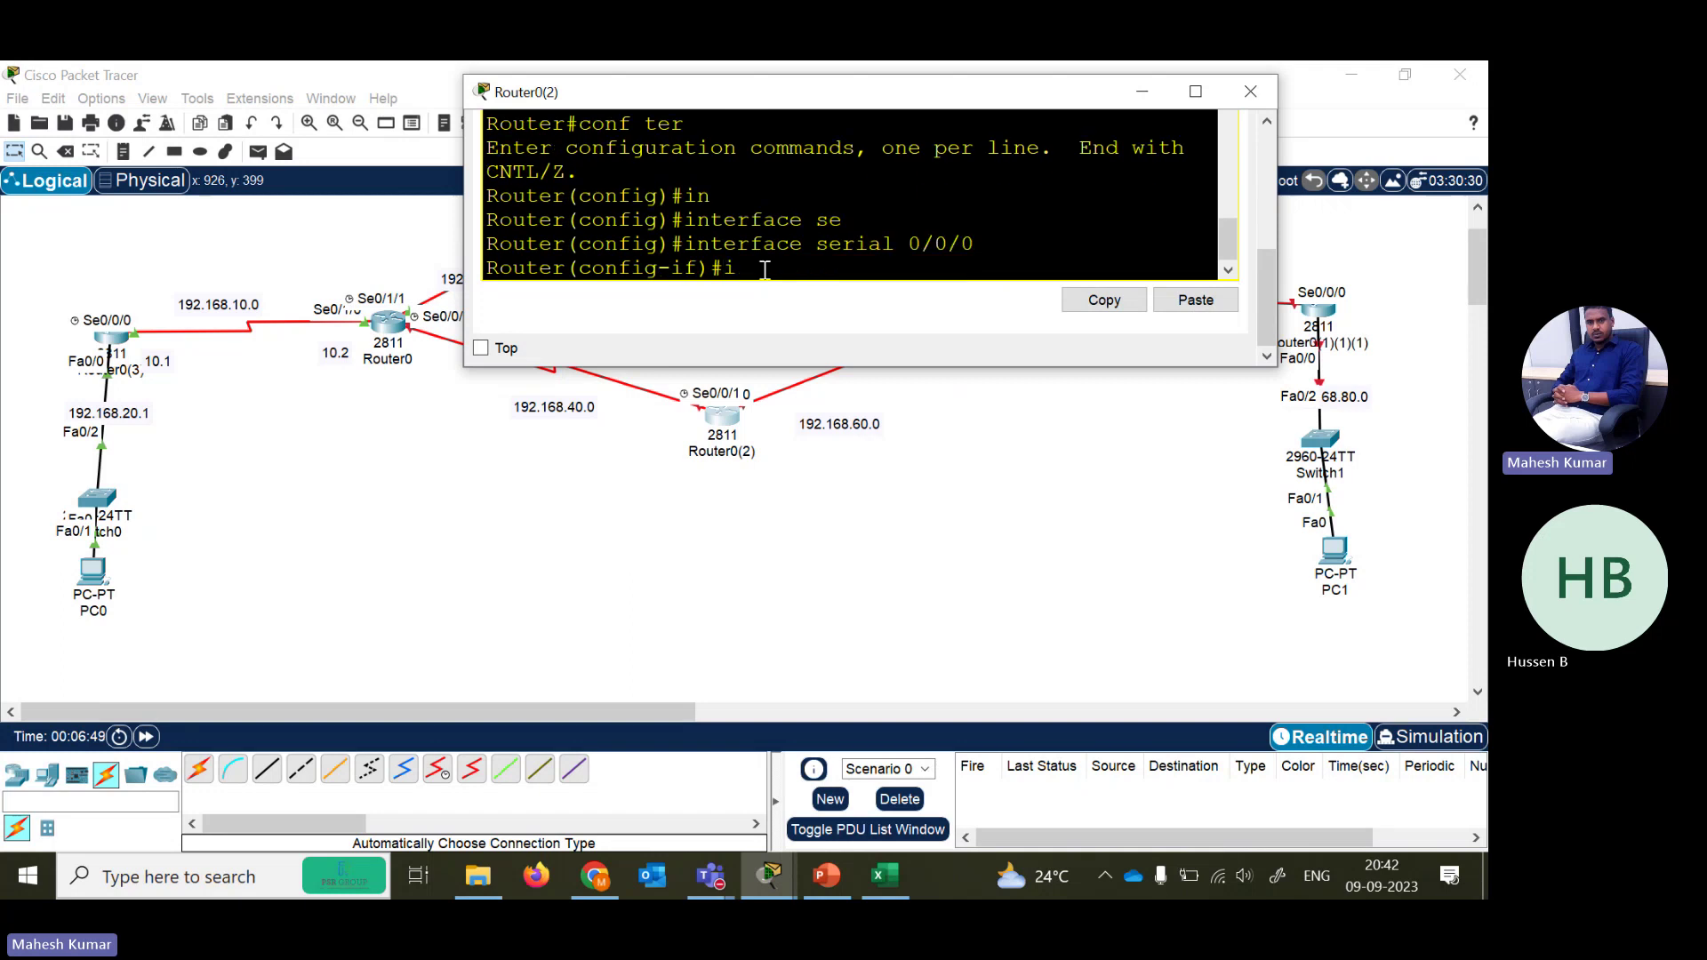
text(p add 192.168.60.1 25)
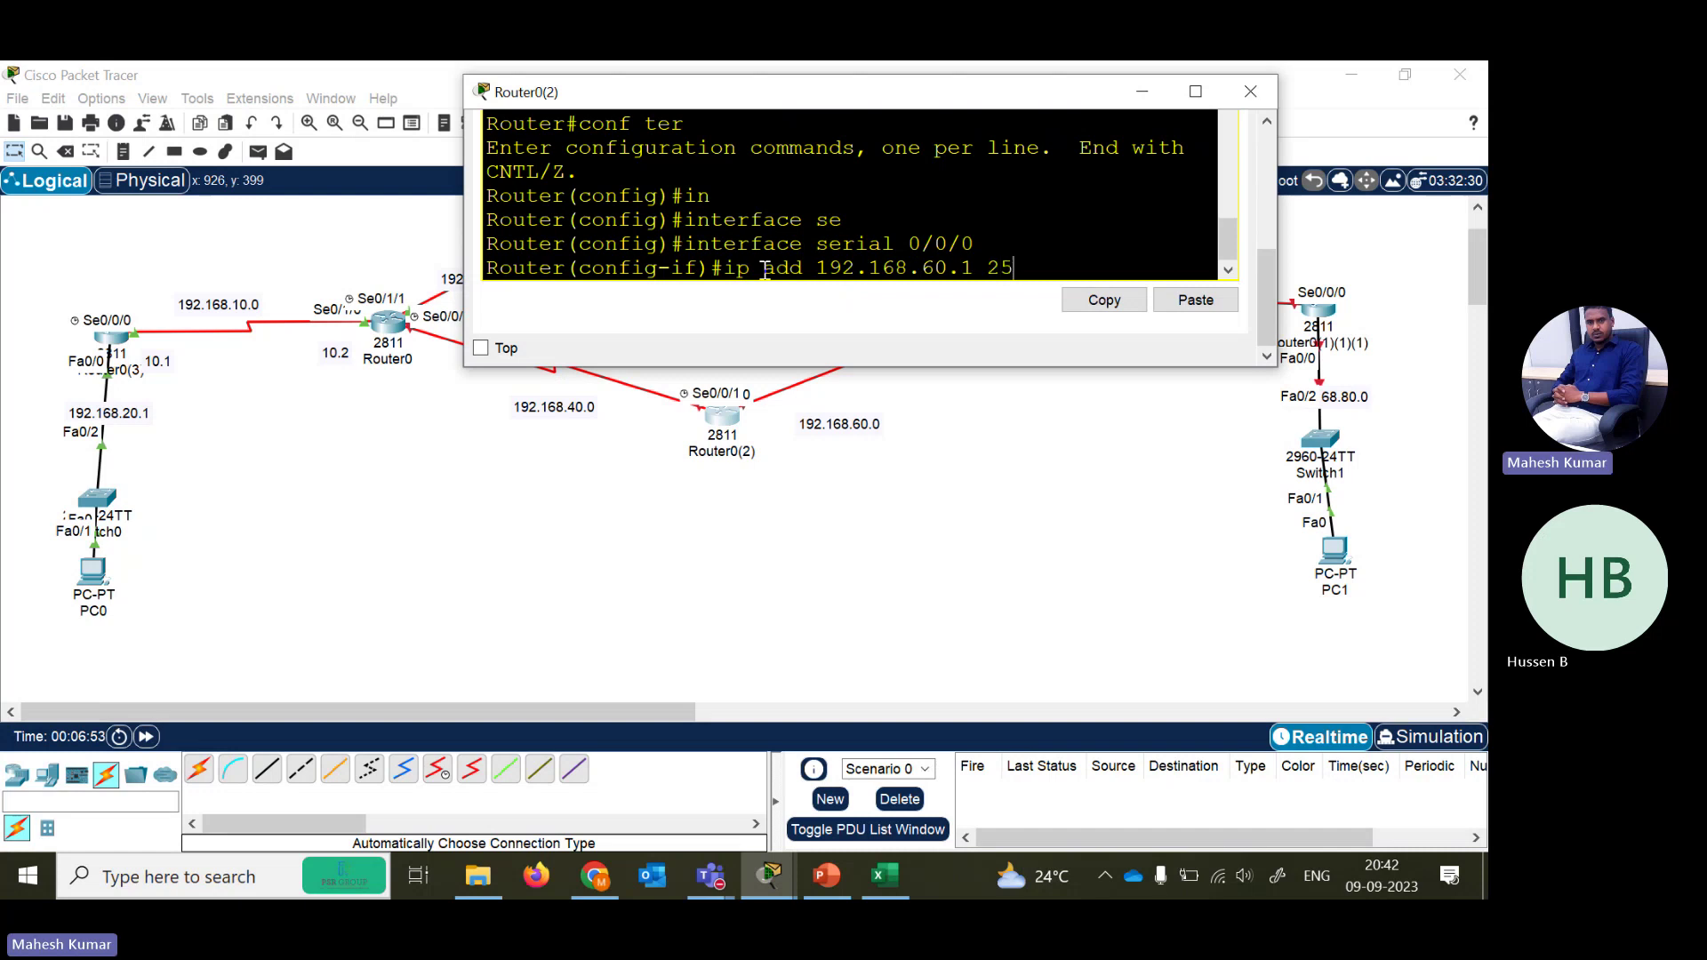
text(5.255.255.0)
key(Return)
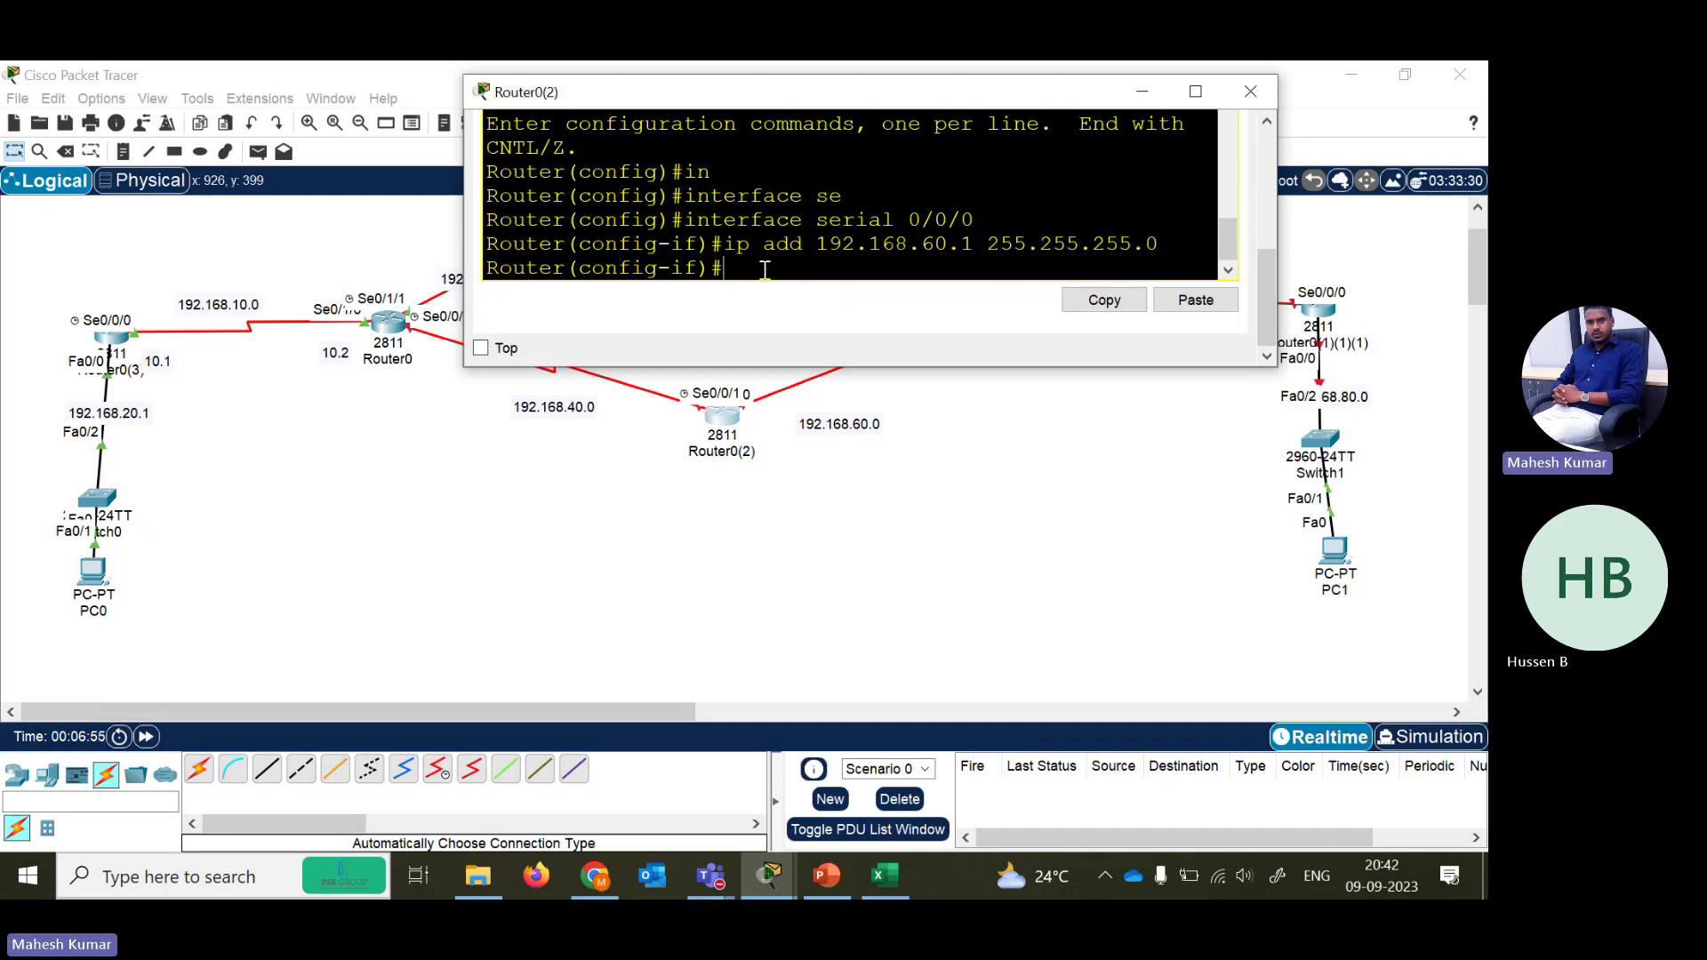
- Enable Router0(2)'s serial 0/0/0 interface with no shutdown and return to privileged mode
text(no shutdown)
key(Return)
text(end)
key(Return)
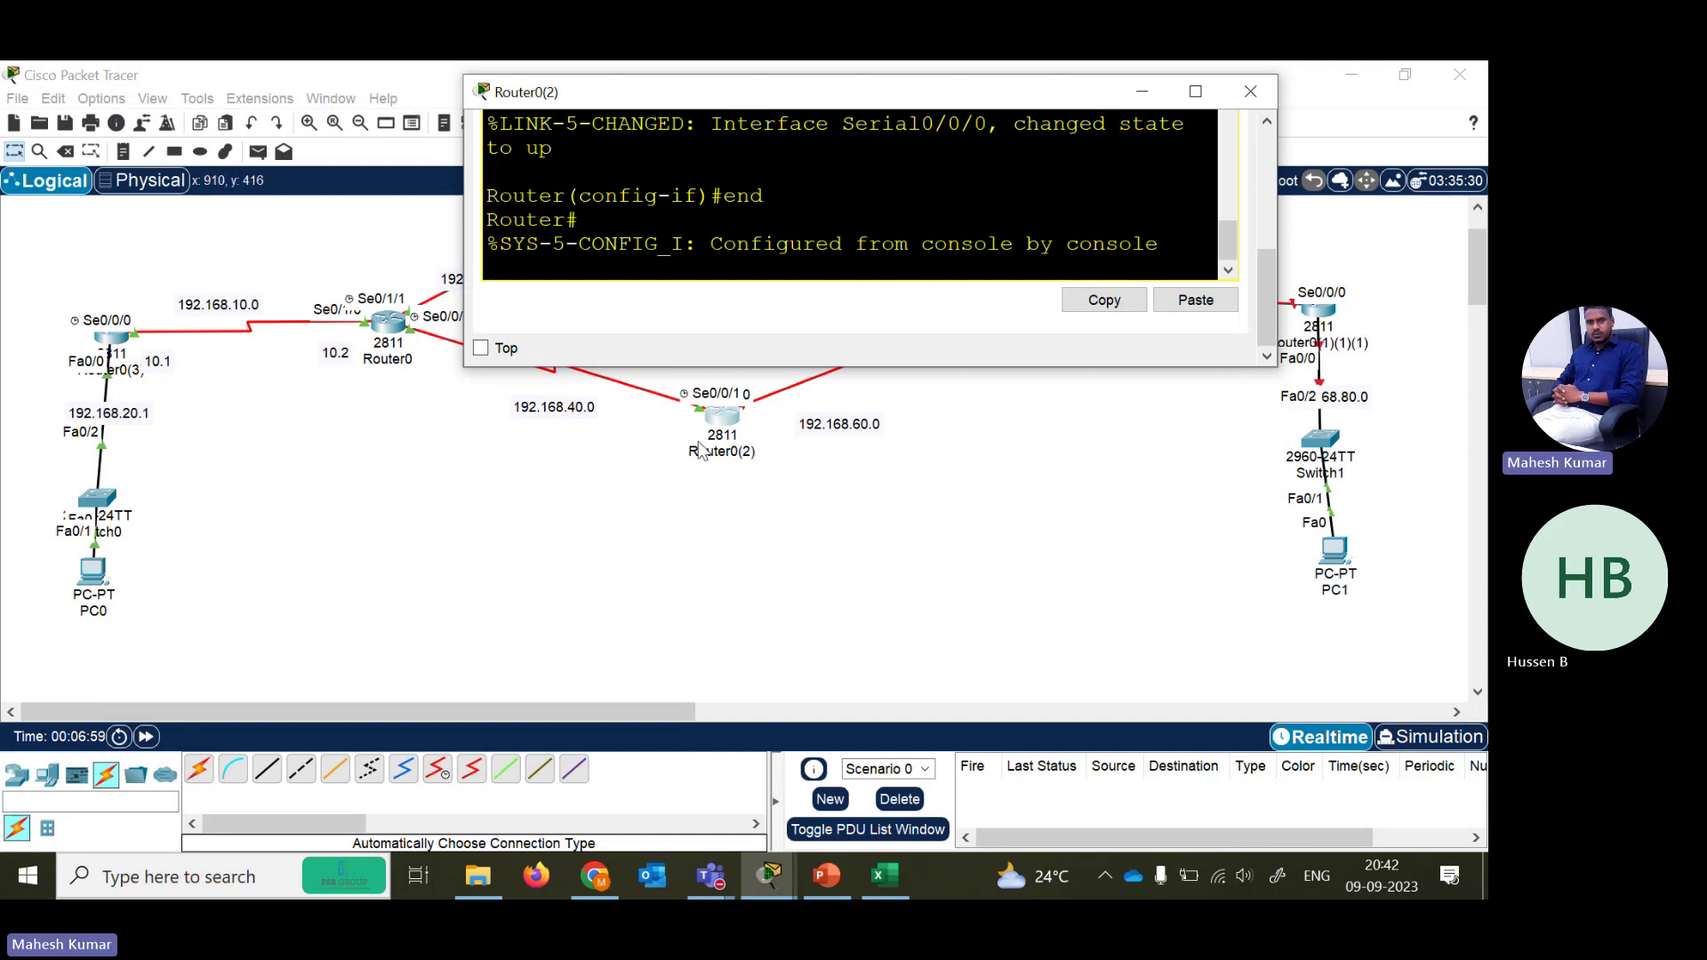
- Run show ip int br on Router0(2) and examine the address and status of serial 0/0/0 and 0/0/1
key(Return)
key(Return)
key(Return)
text(sh)
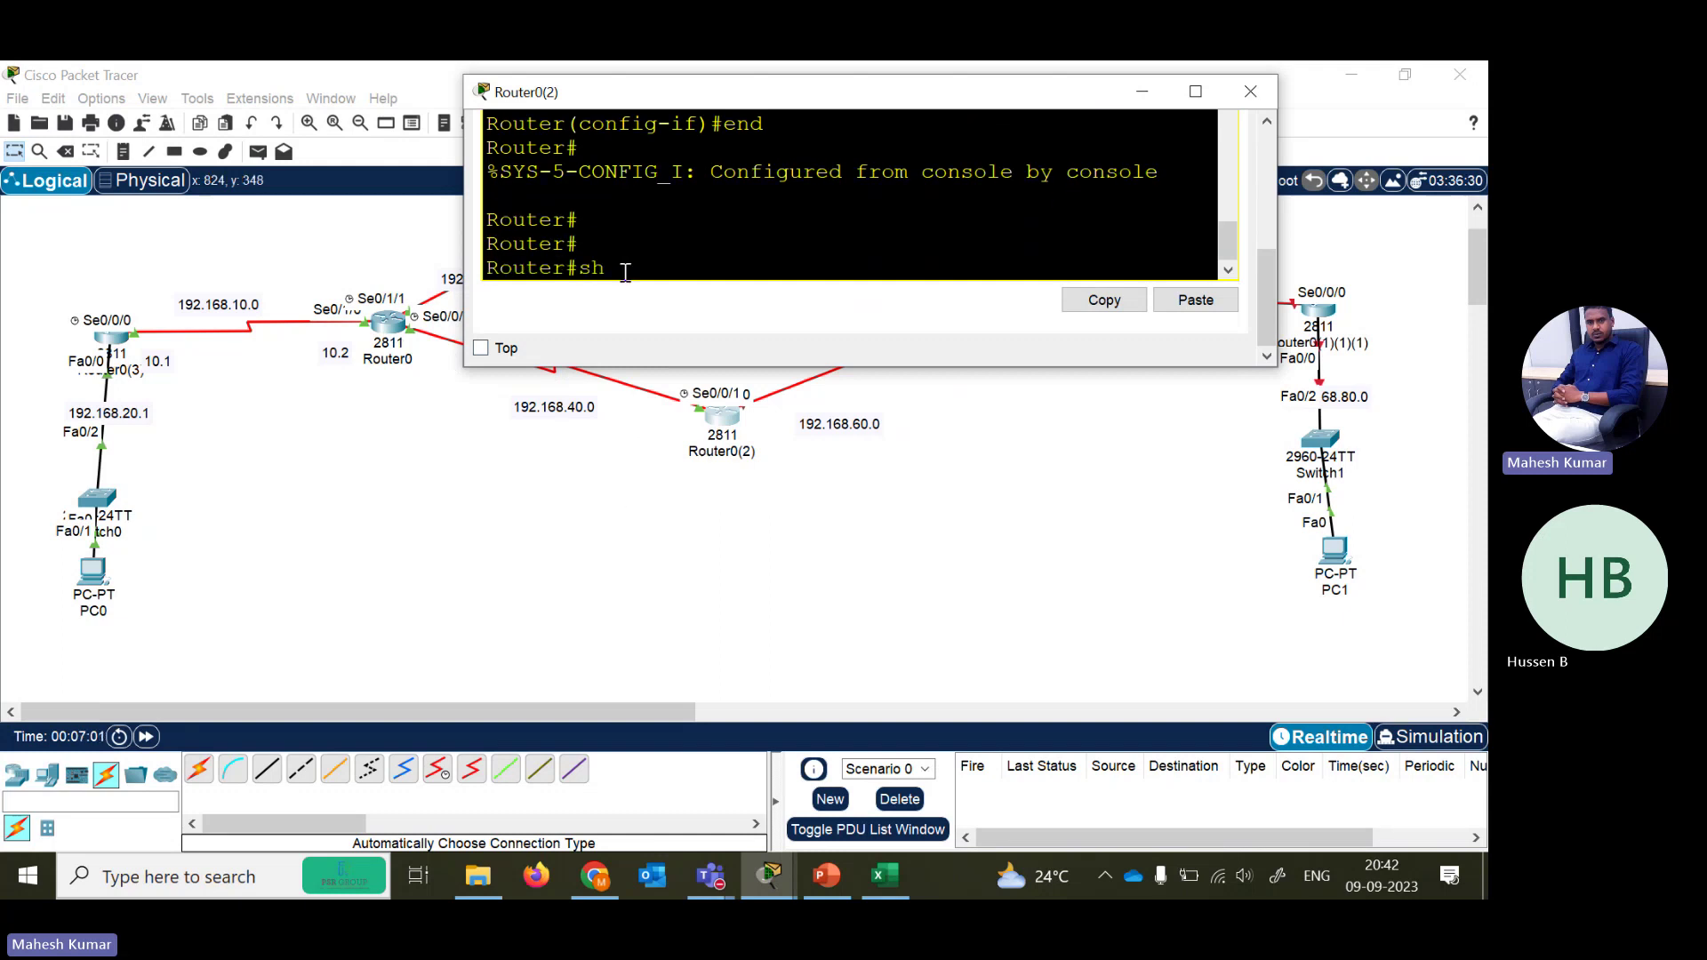
key(Tab)
text(ip int b)
key(Return)
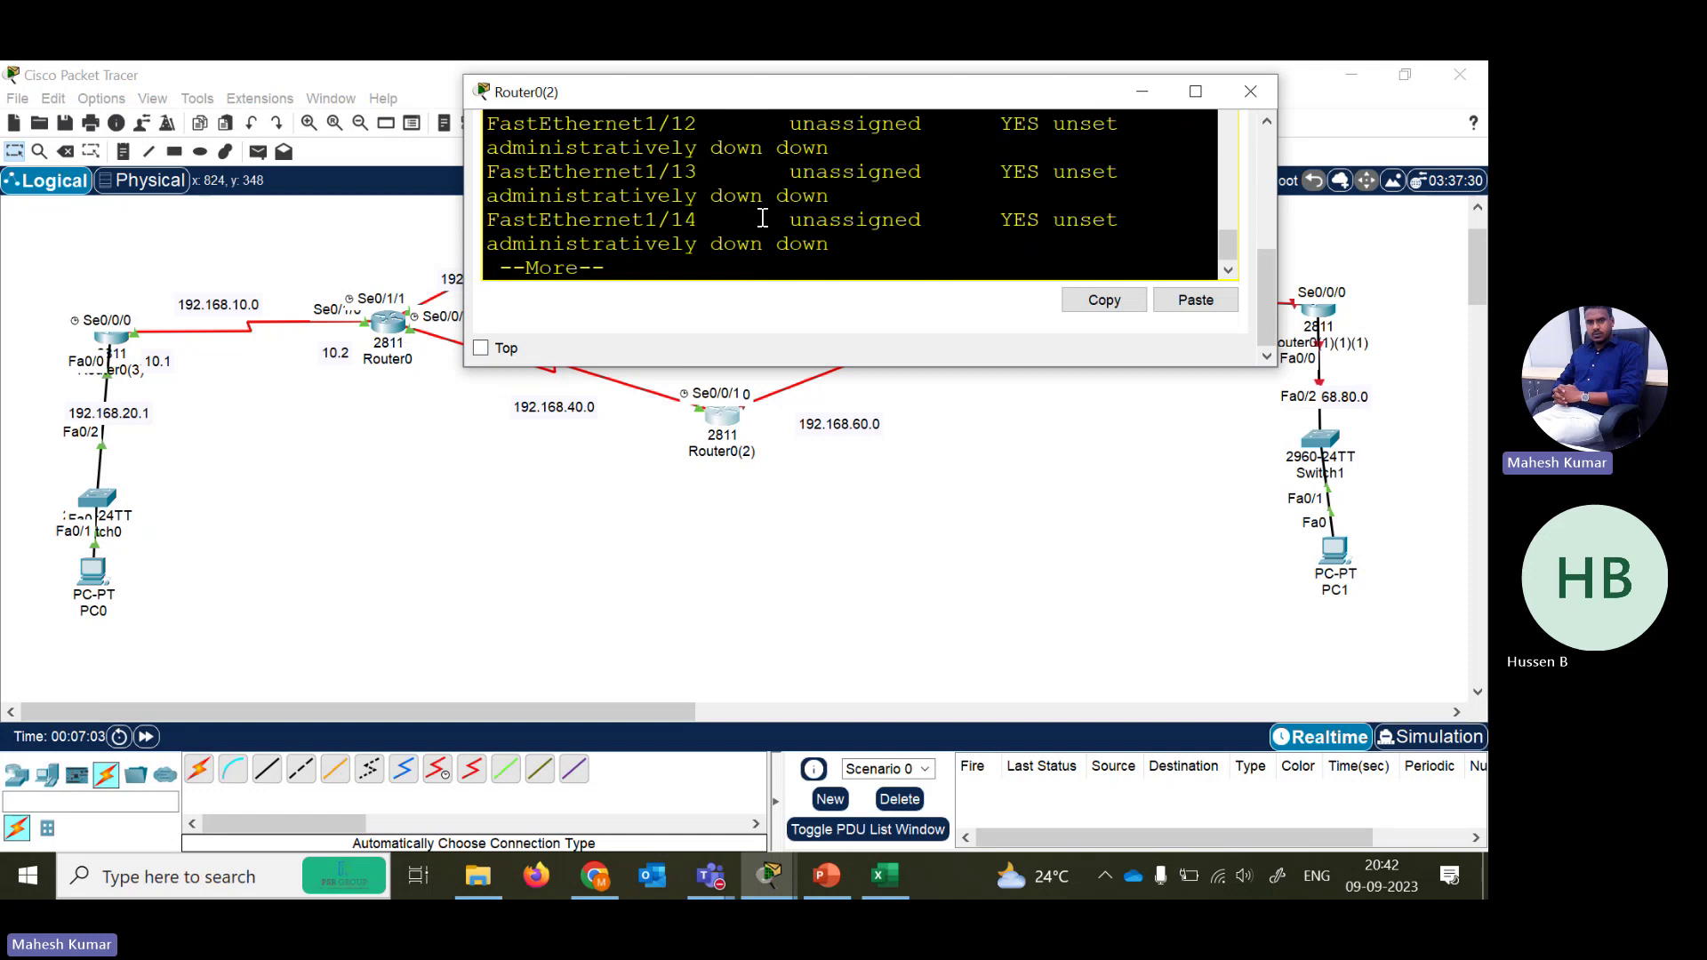
click(1190, 89)
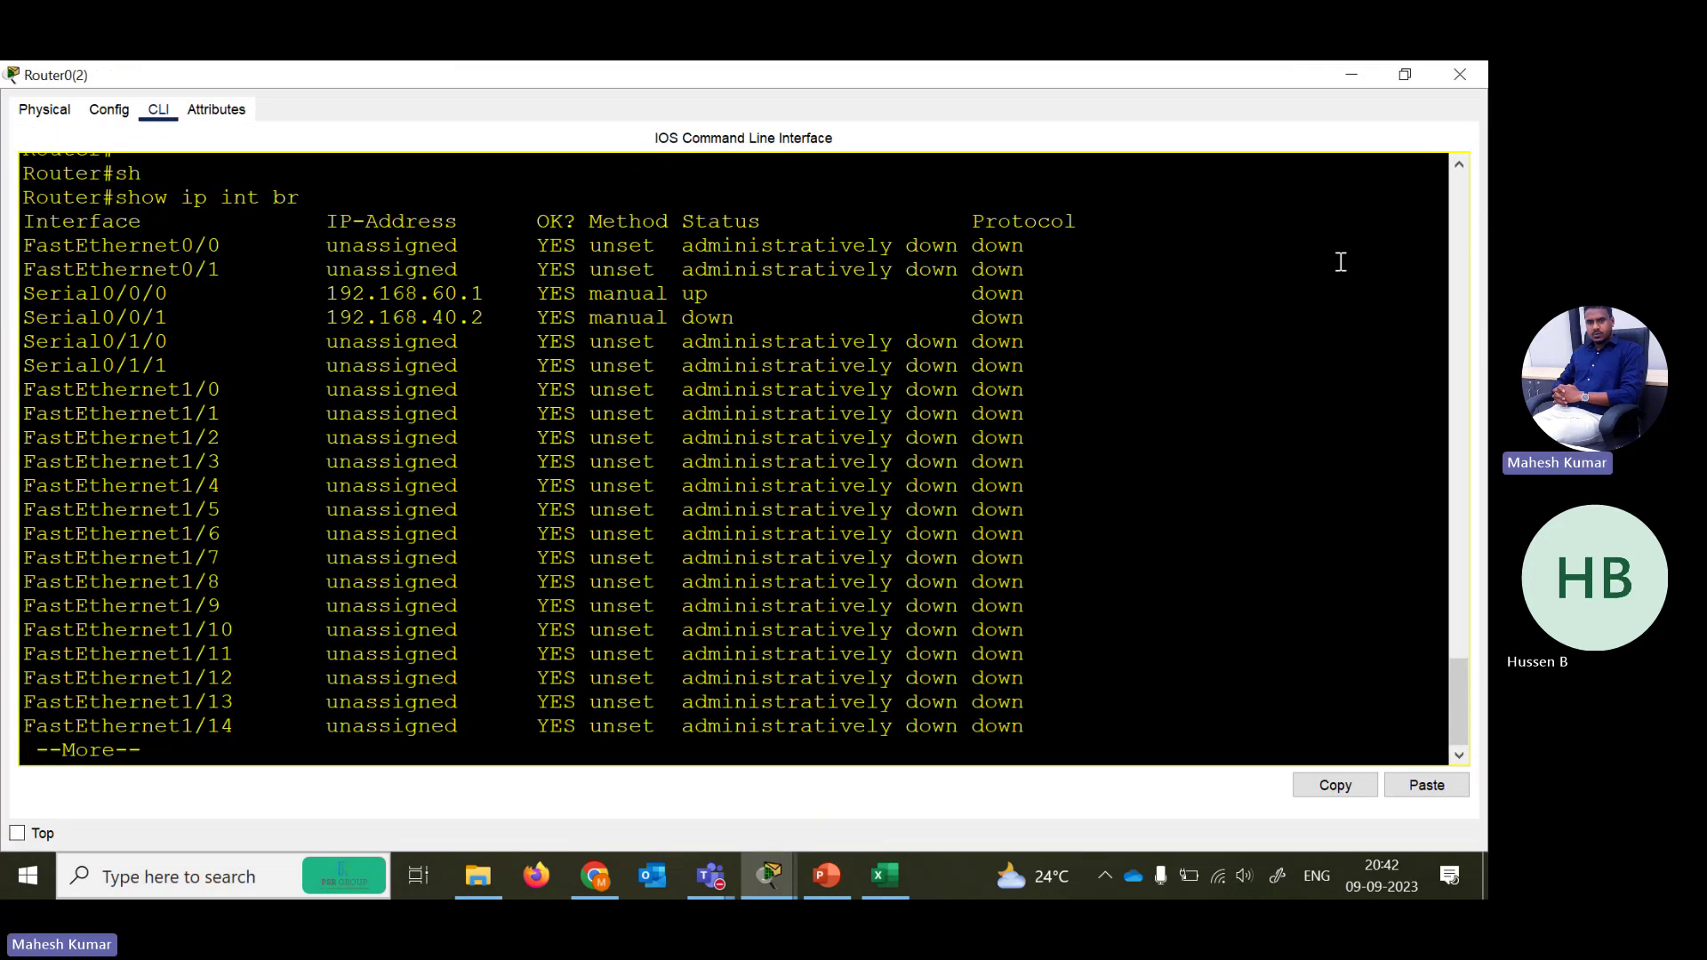
drag(259, 249, 957, 272)
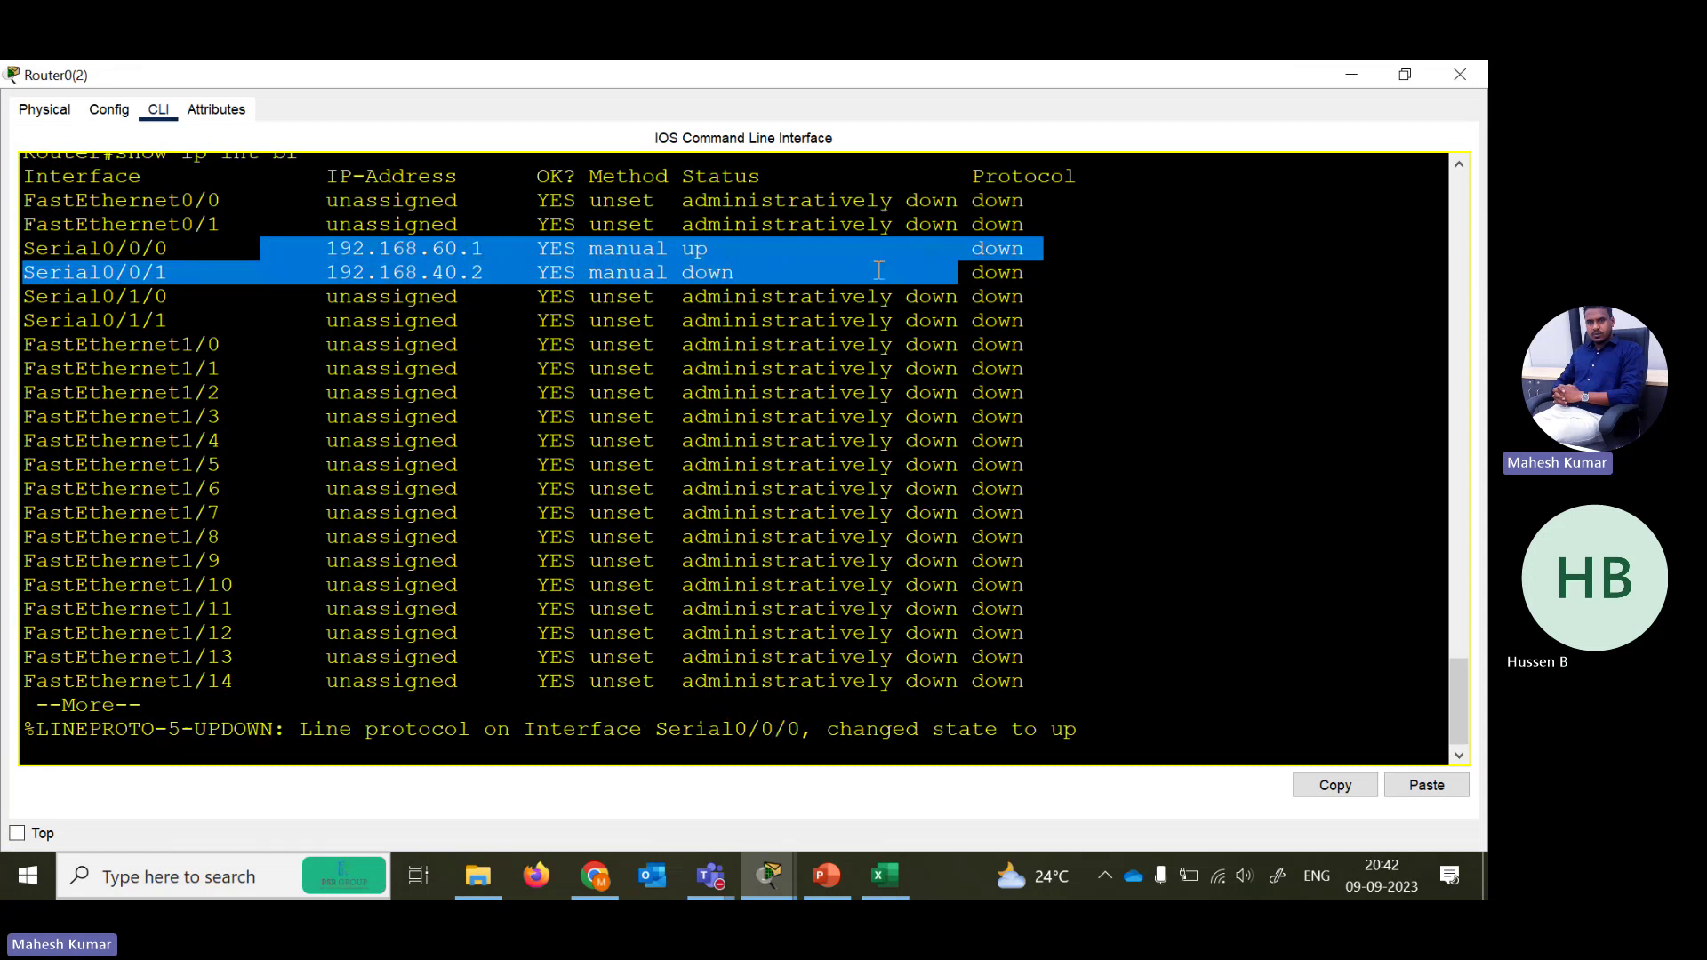
click(1476, 82)
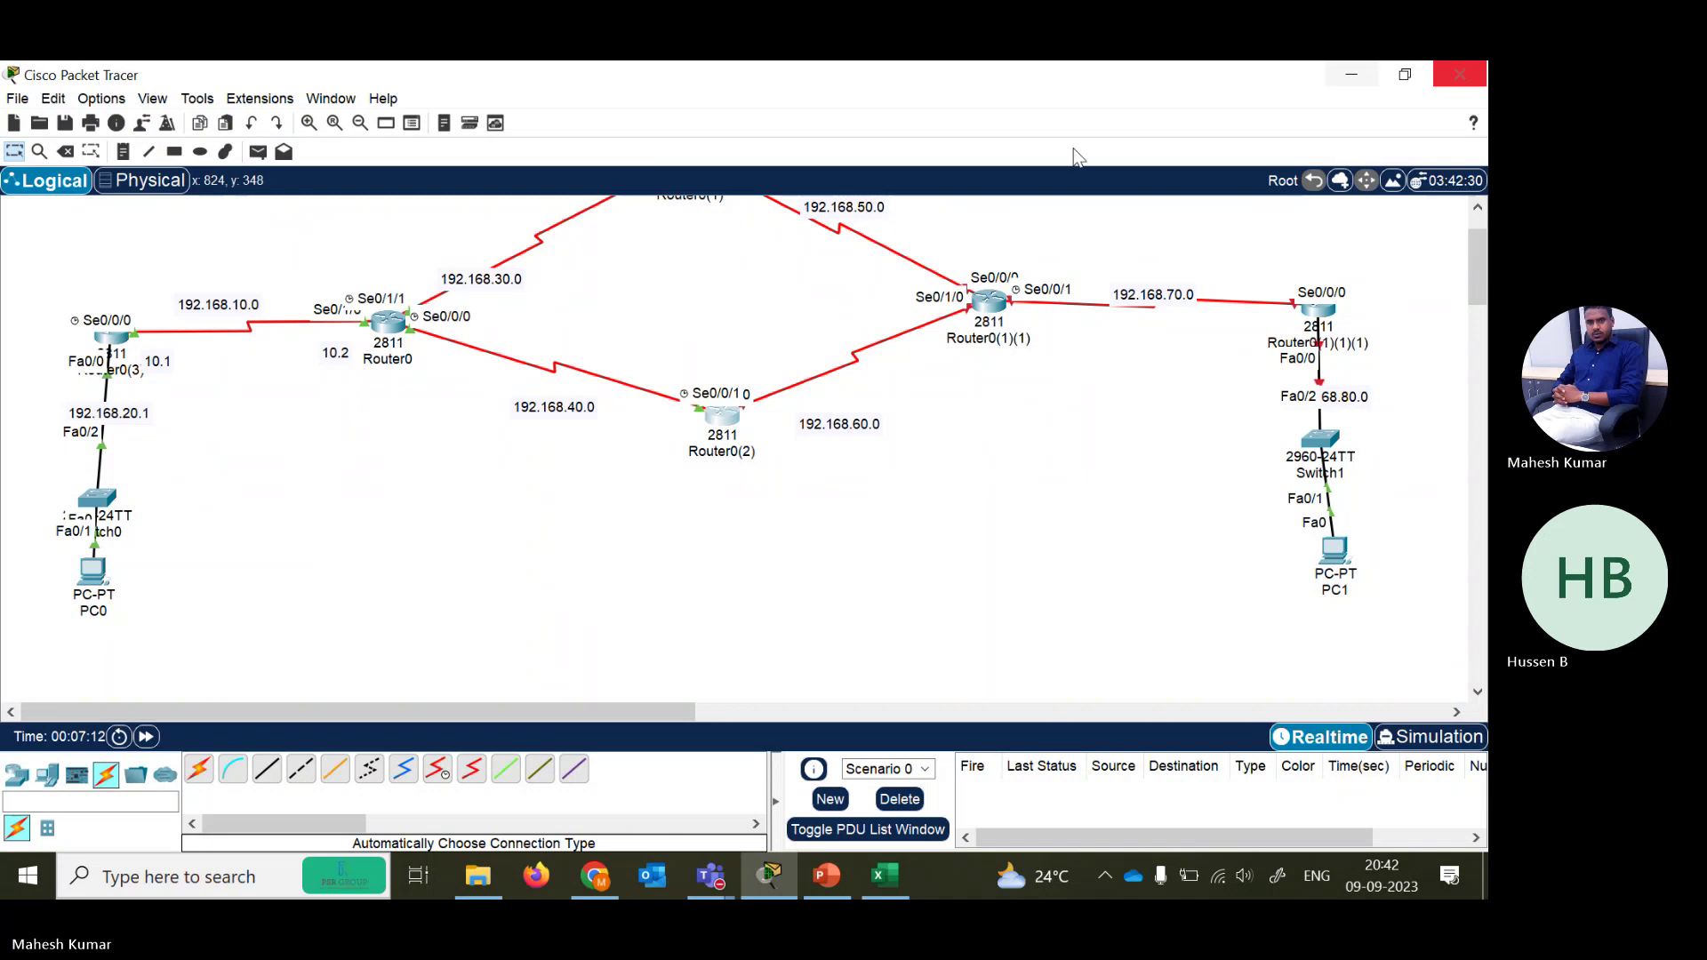
- On Router0, return to privileged mode and ping 192.168.40.2
click(384, 329)
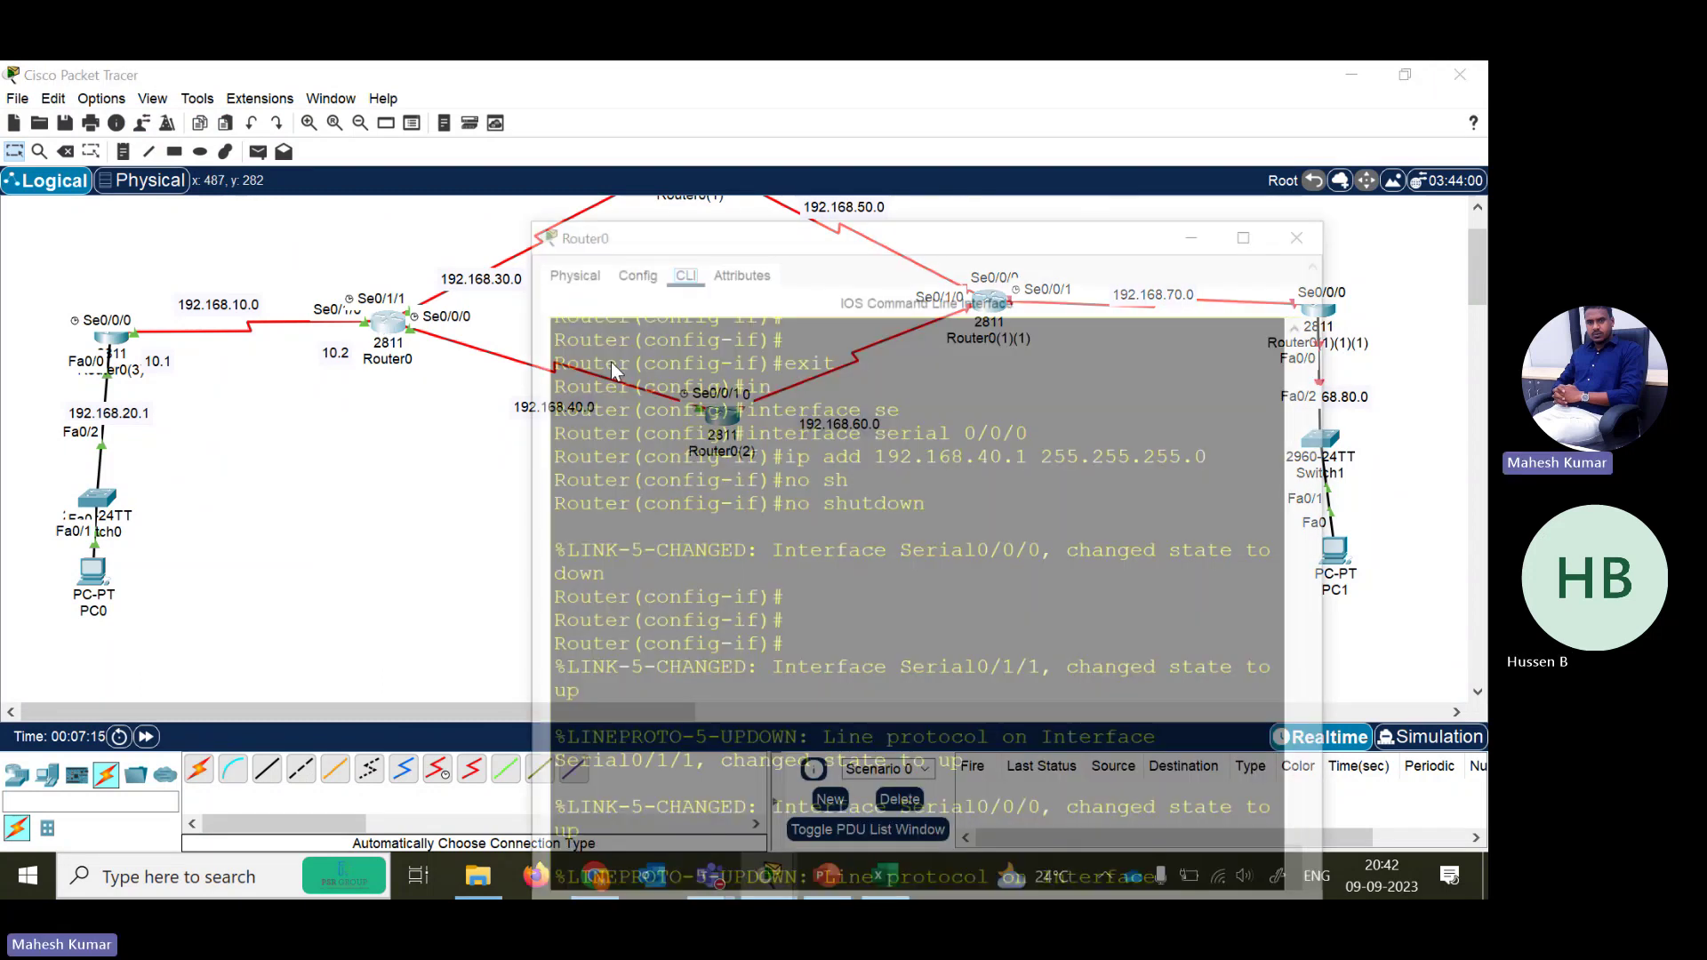
text(end)
key(Return)
text(pi)
key(Tab)
text(192)
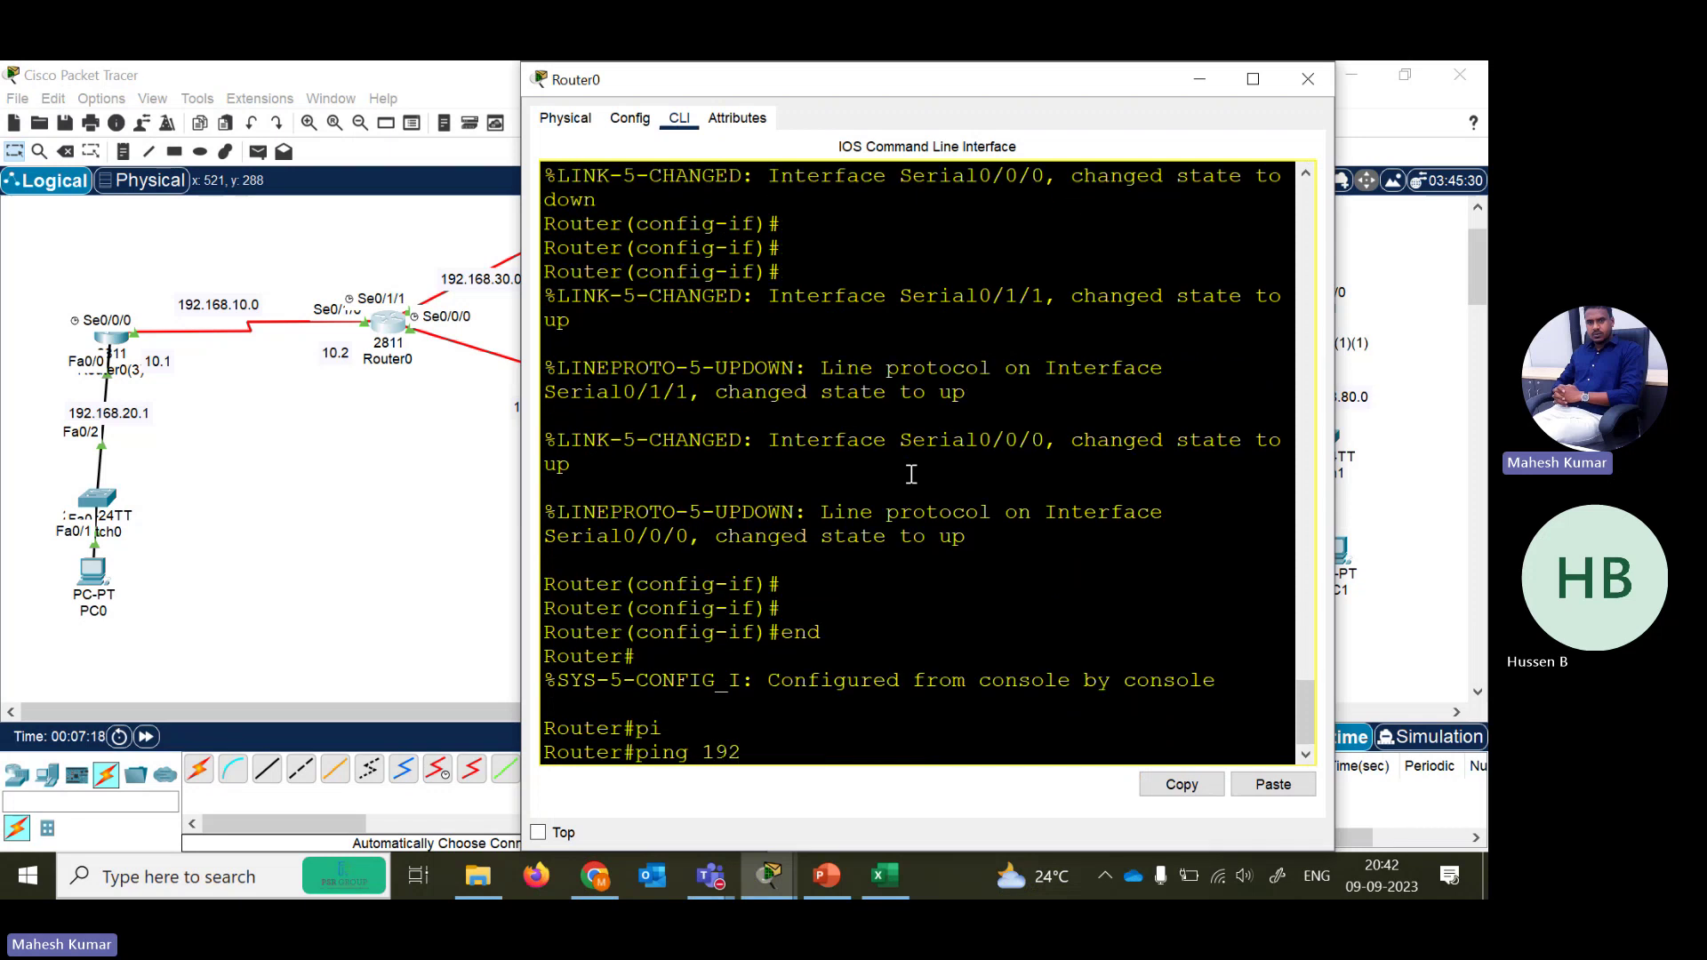
text(.168.40.2)
key(Return)
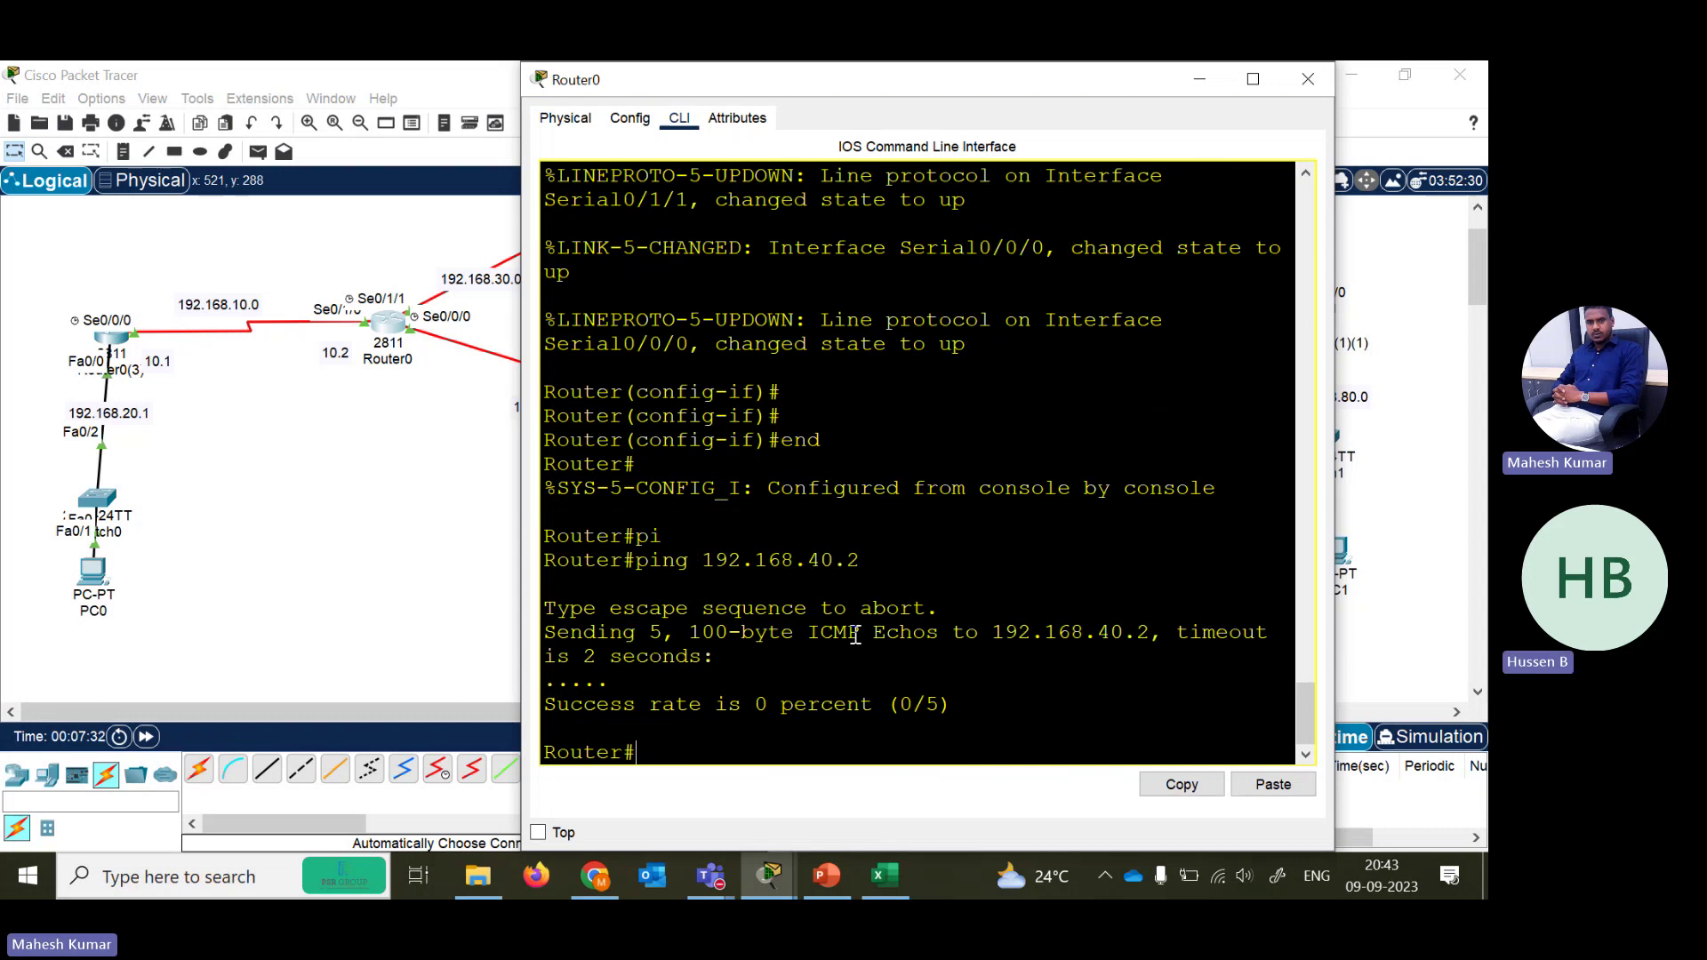
- Run show ip int br on Router0 and examine the addresses and status of serial 0/0/0 and 0/1/0
text(sh)
key(Tab)
text(ip int br)
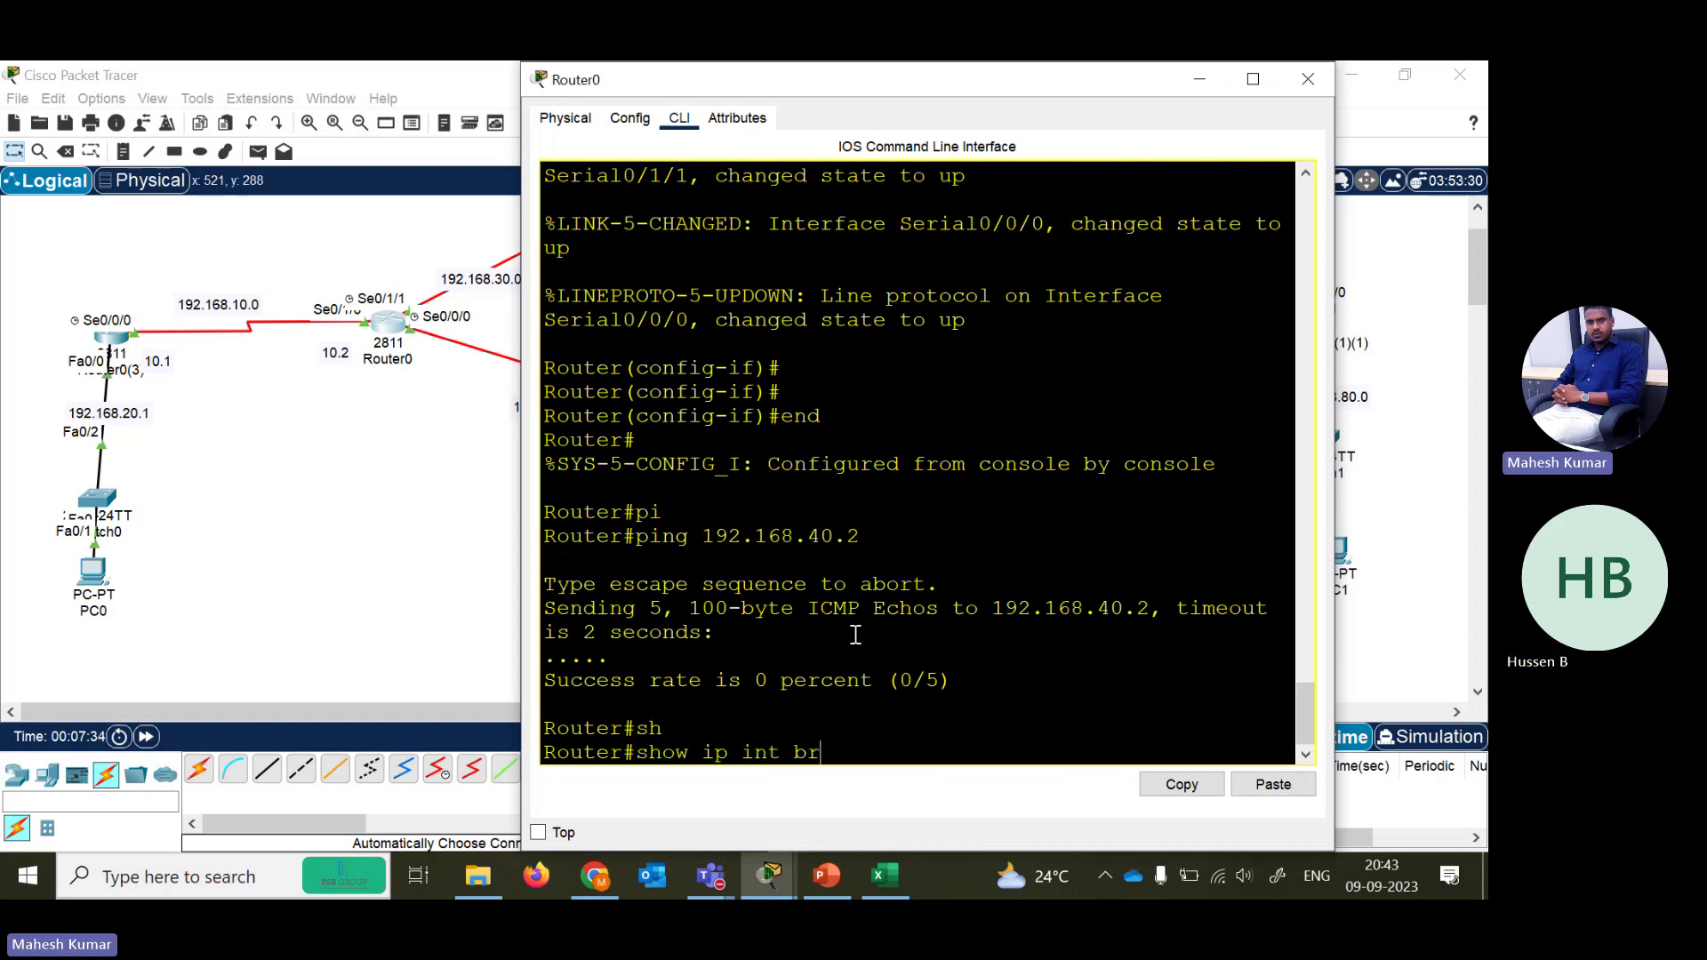
key(Return)
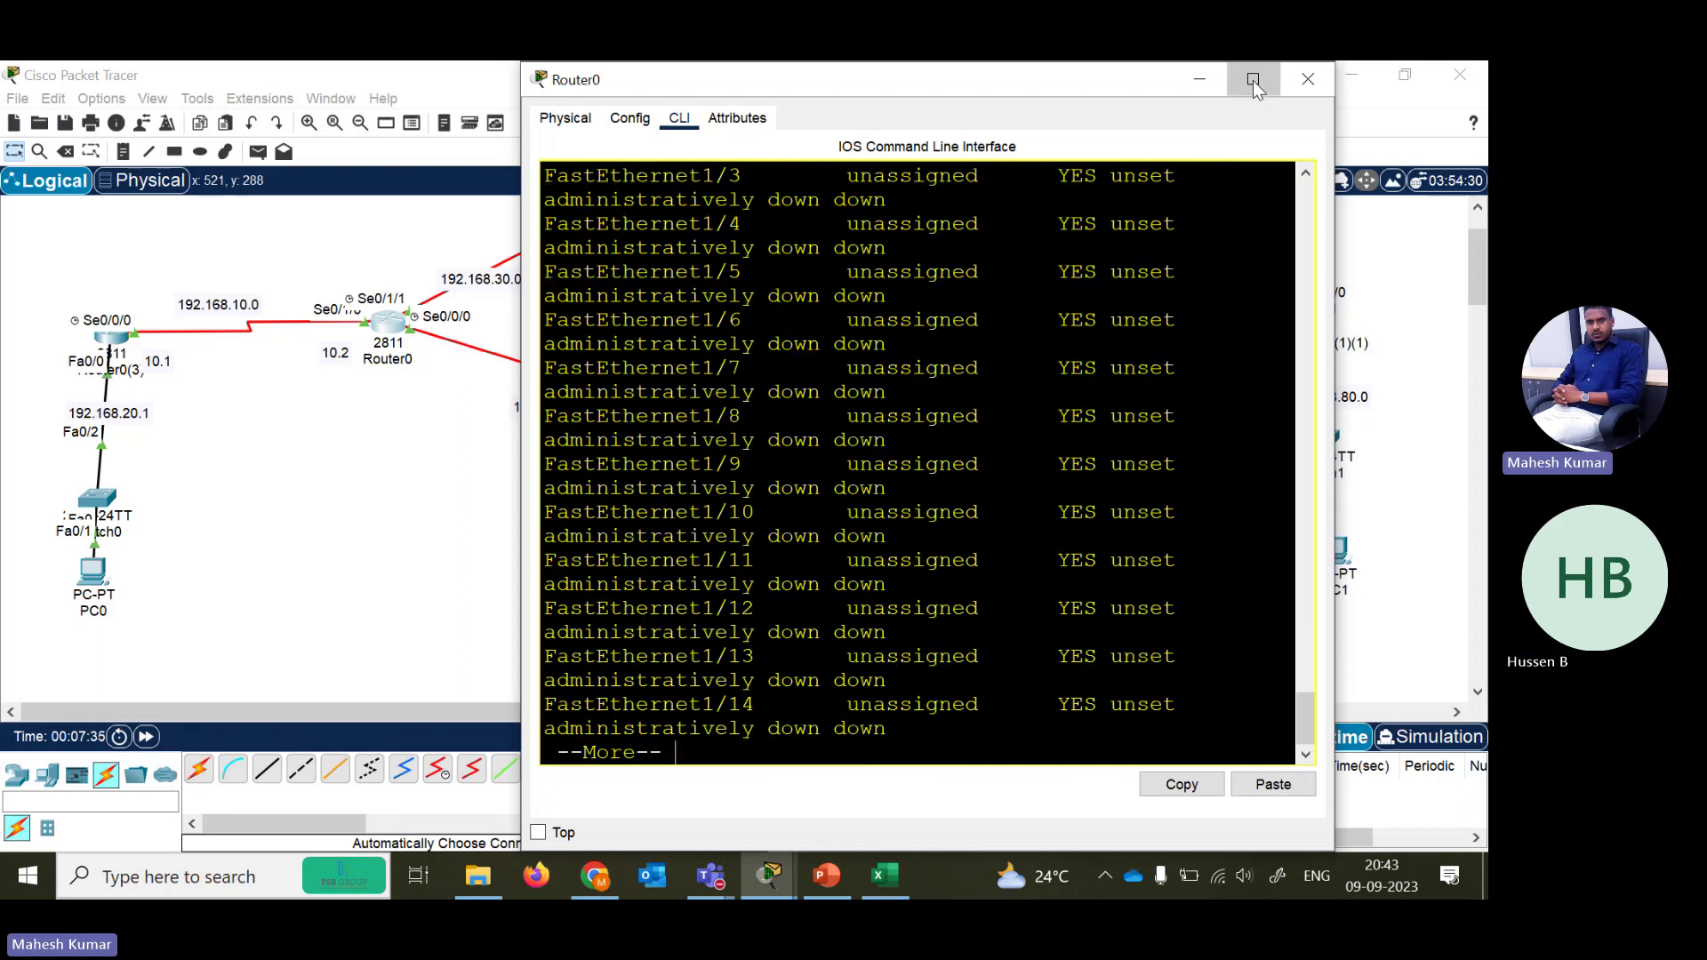
click(1251, 80)
drag(260, 295, 1047, 285)
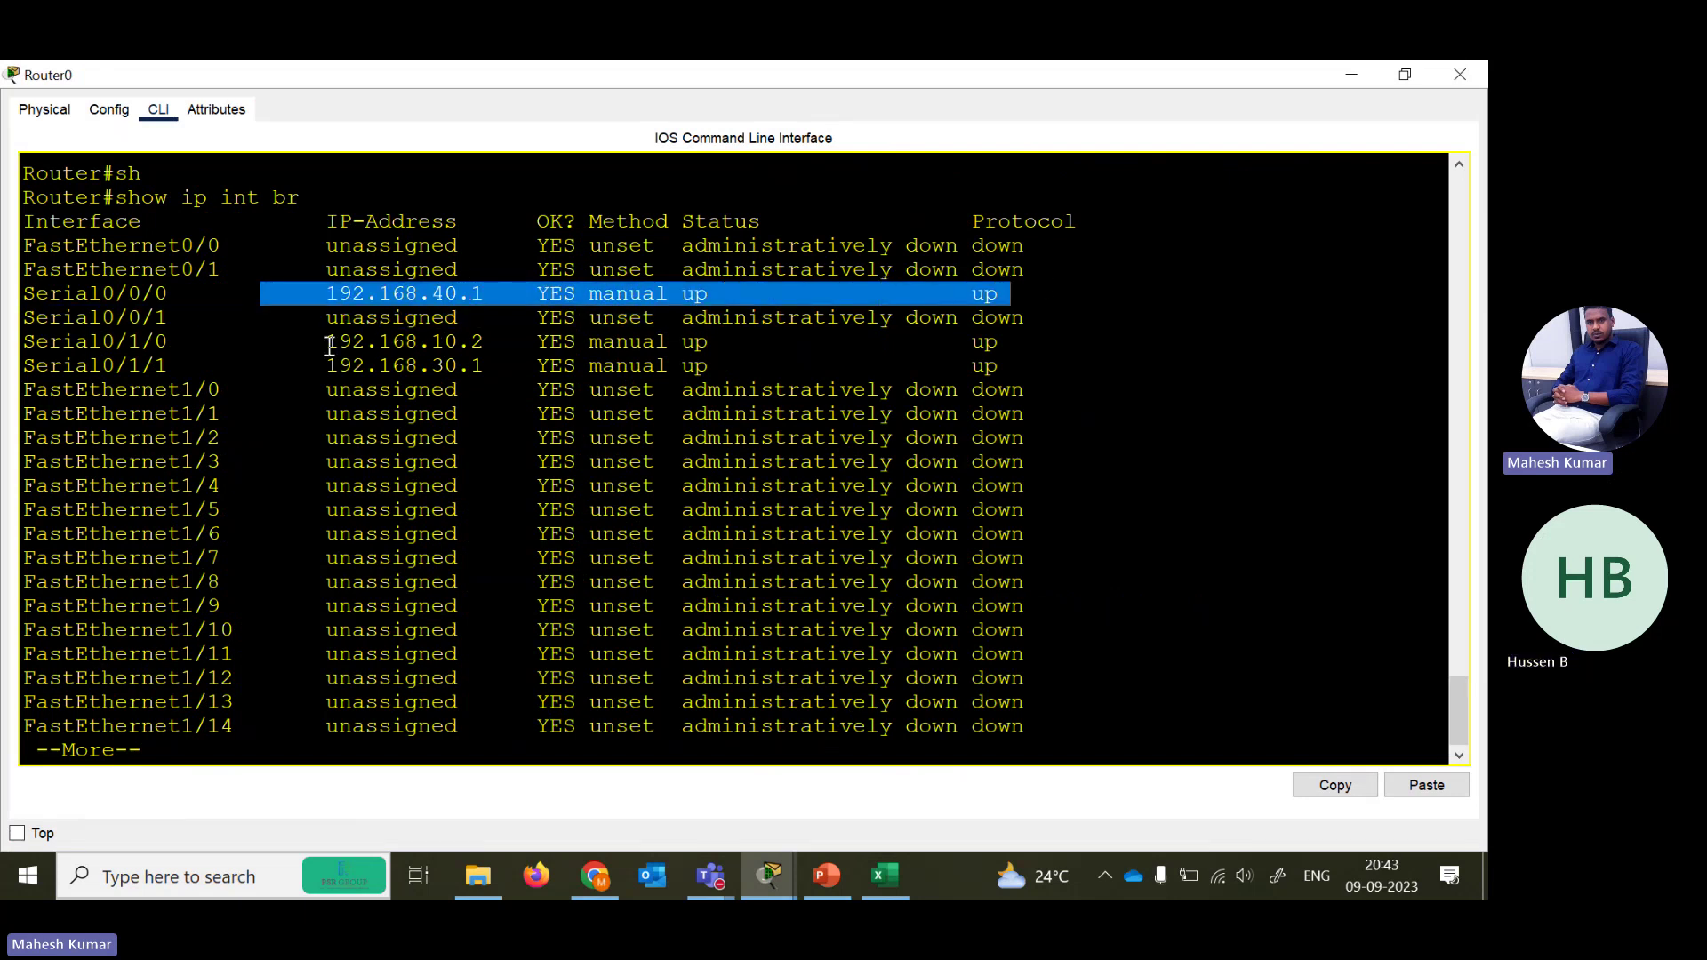
drag(303, 341, 1045, 339)
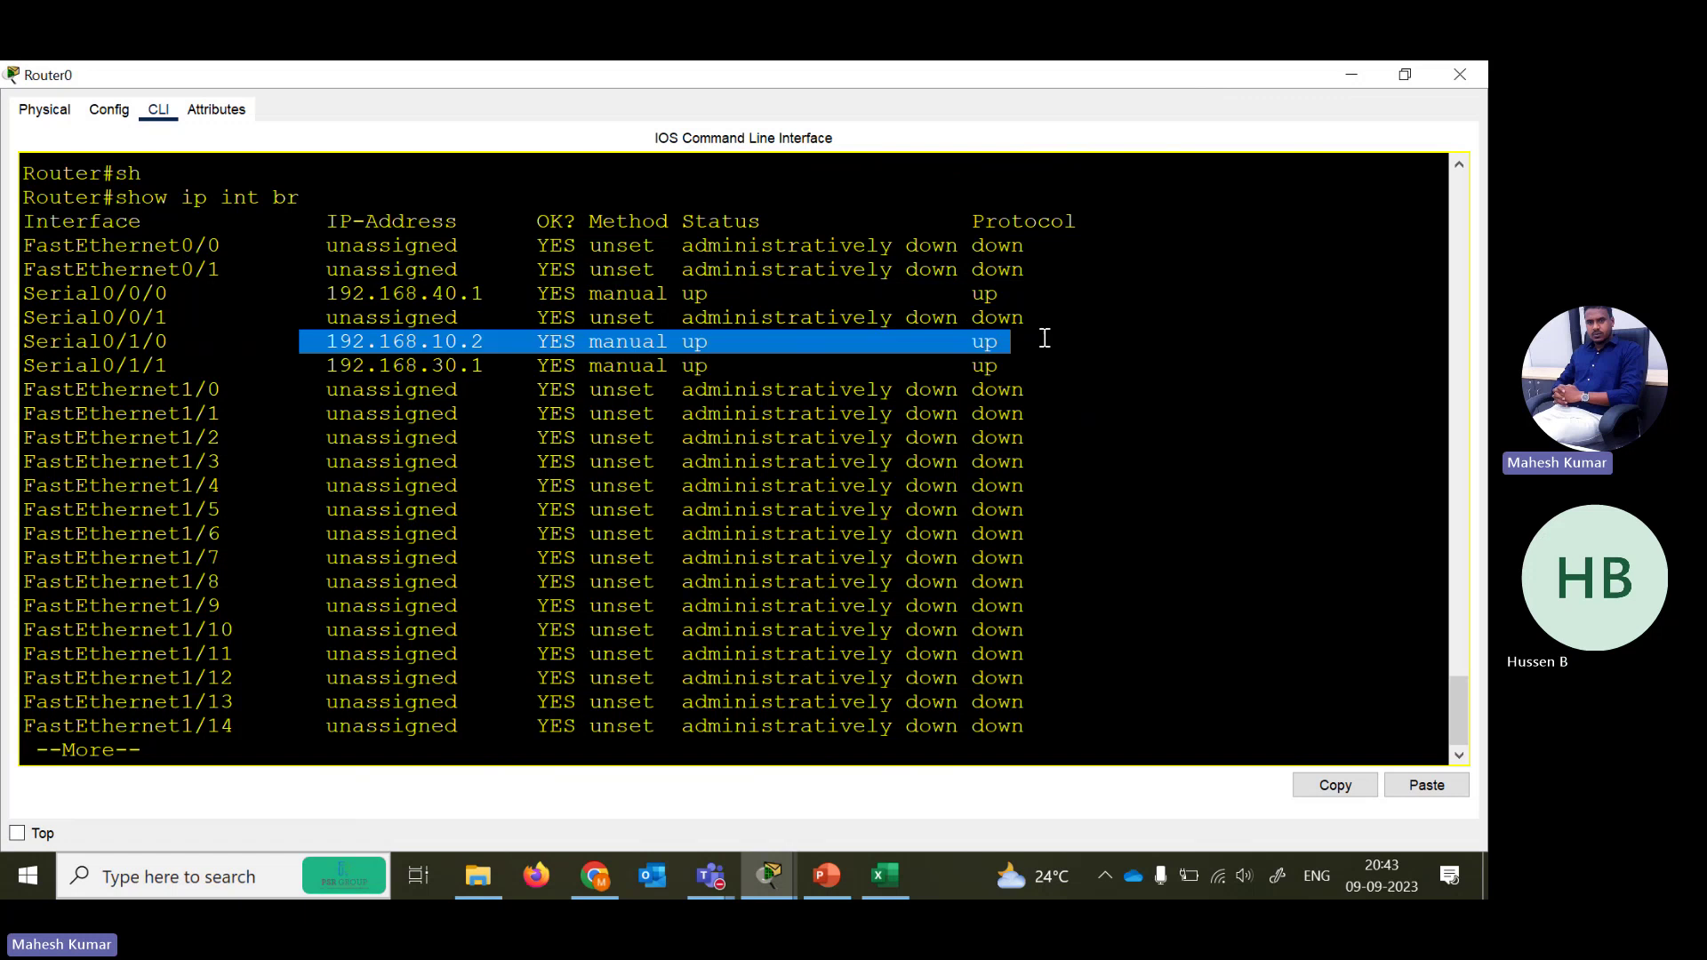
click(1461, 74)
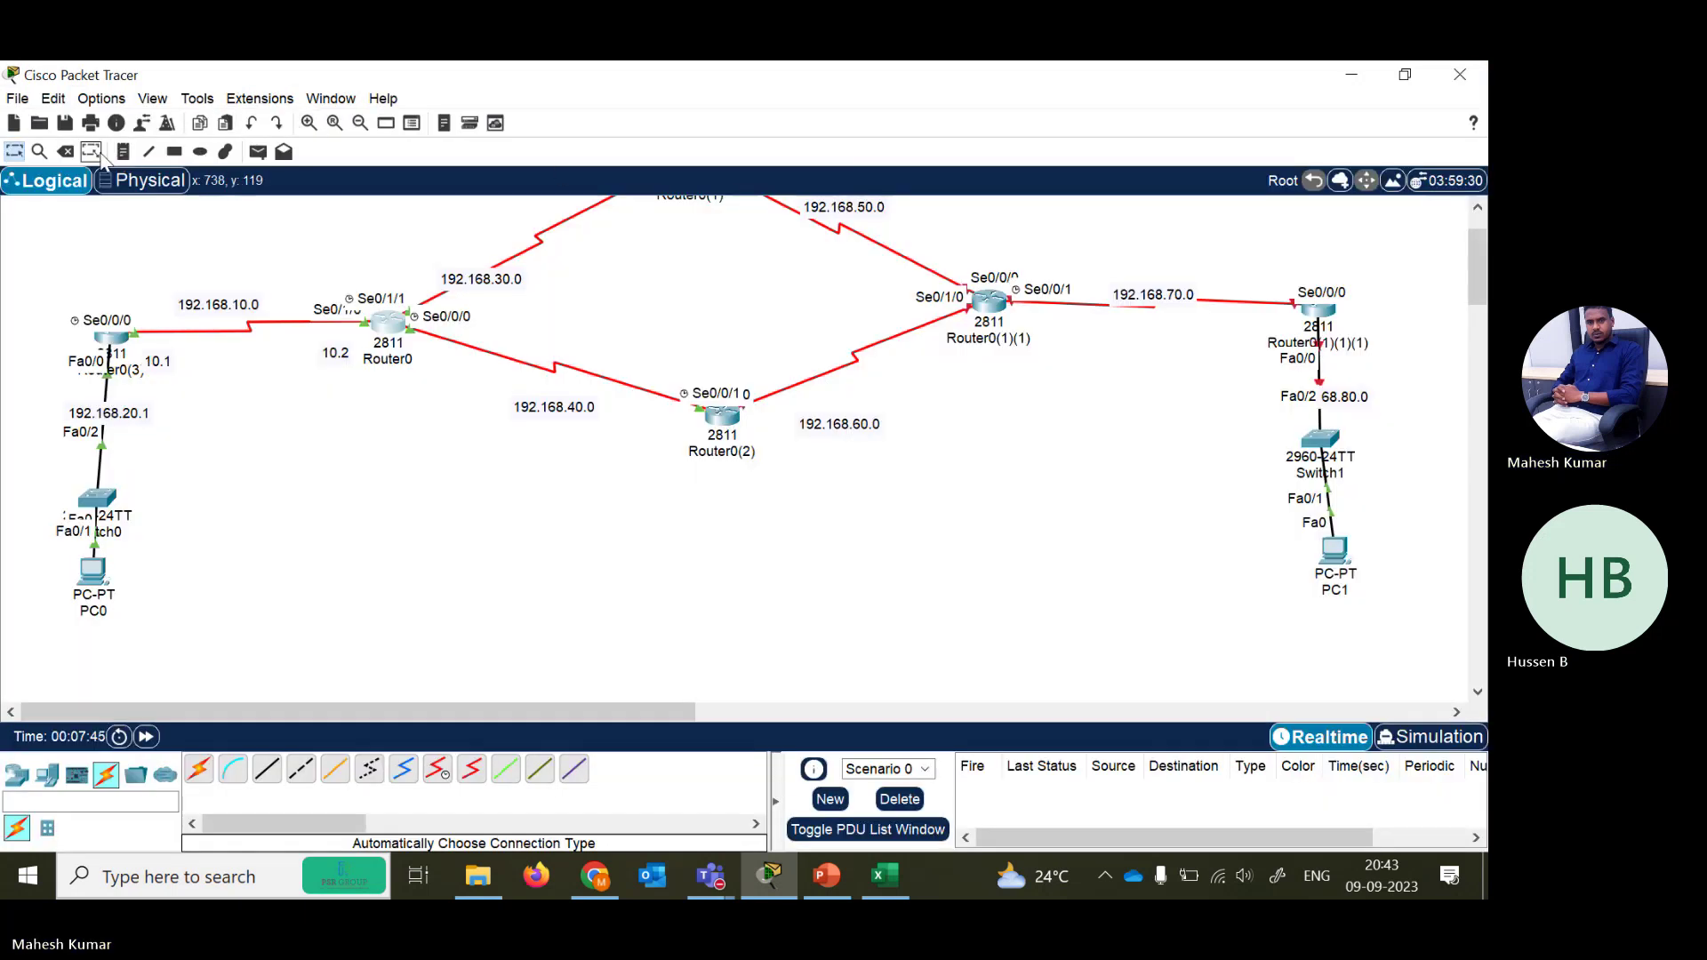
- Delete the serial link between Router0(2) and Router0(1)(1)
click(65, 151)
click(721, 415)
click(819, 498)
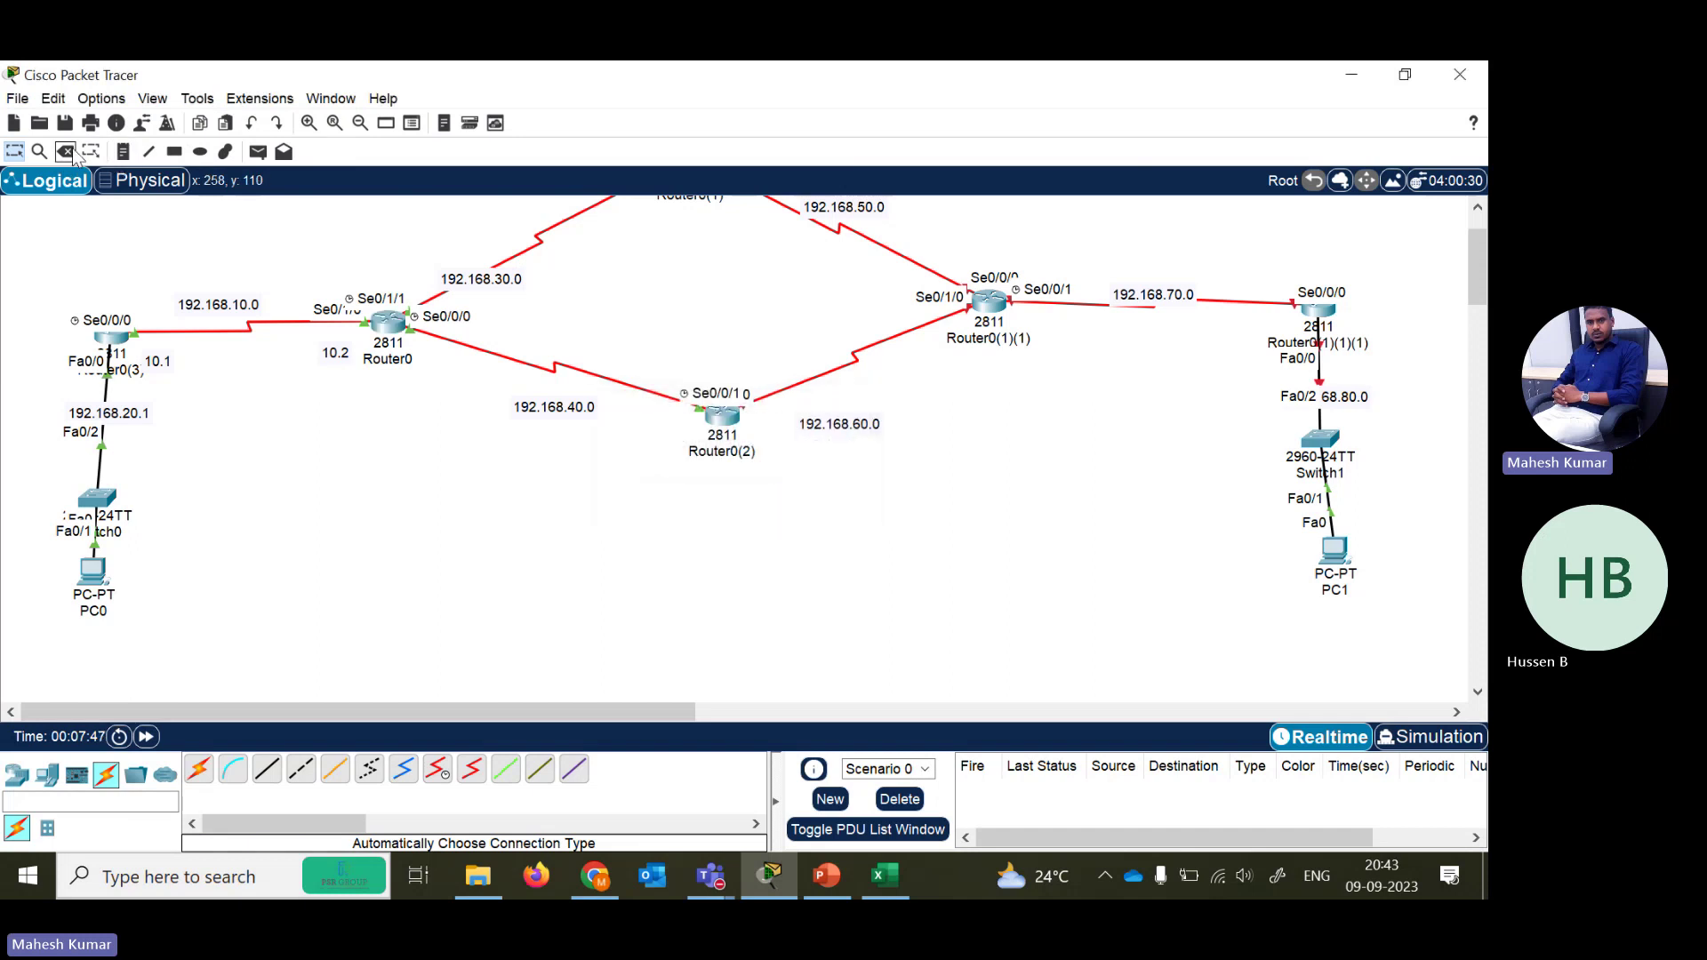
click(797, 381)
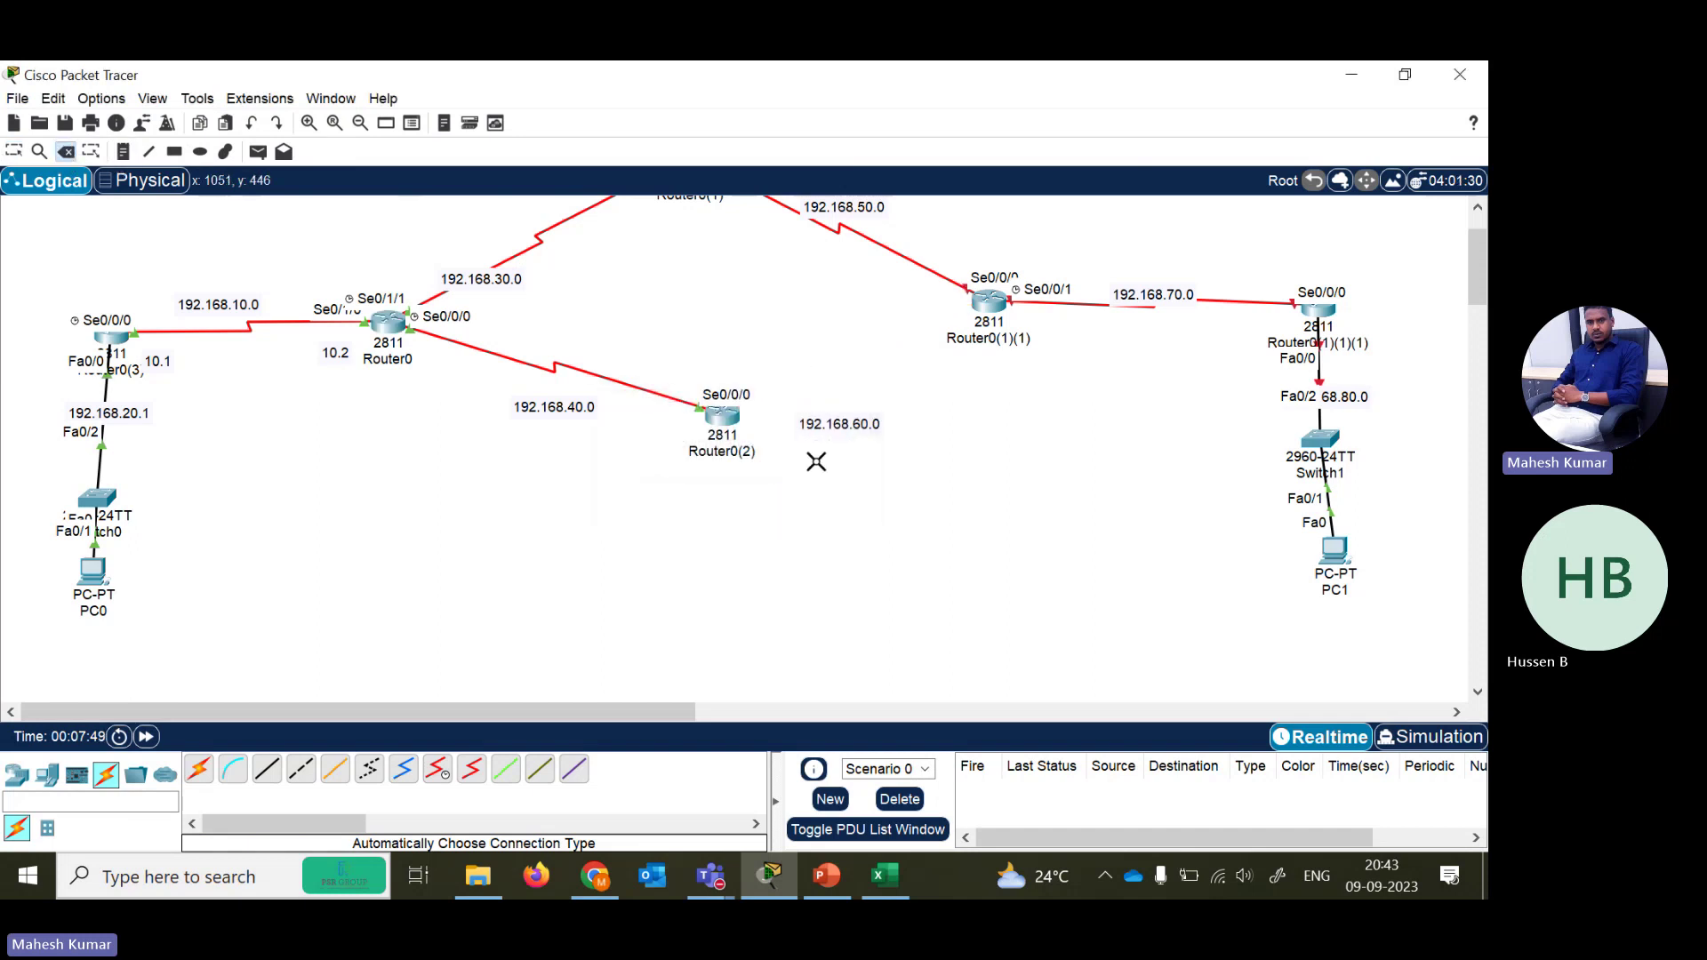
key(Escape)
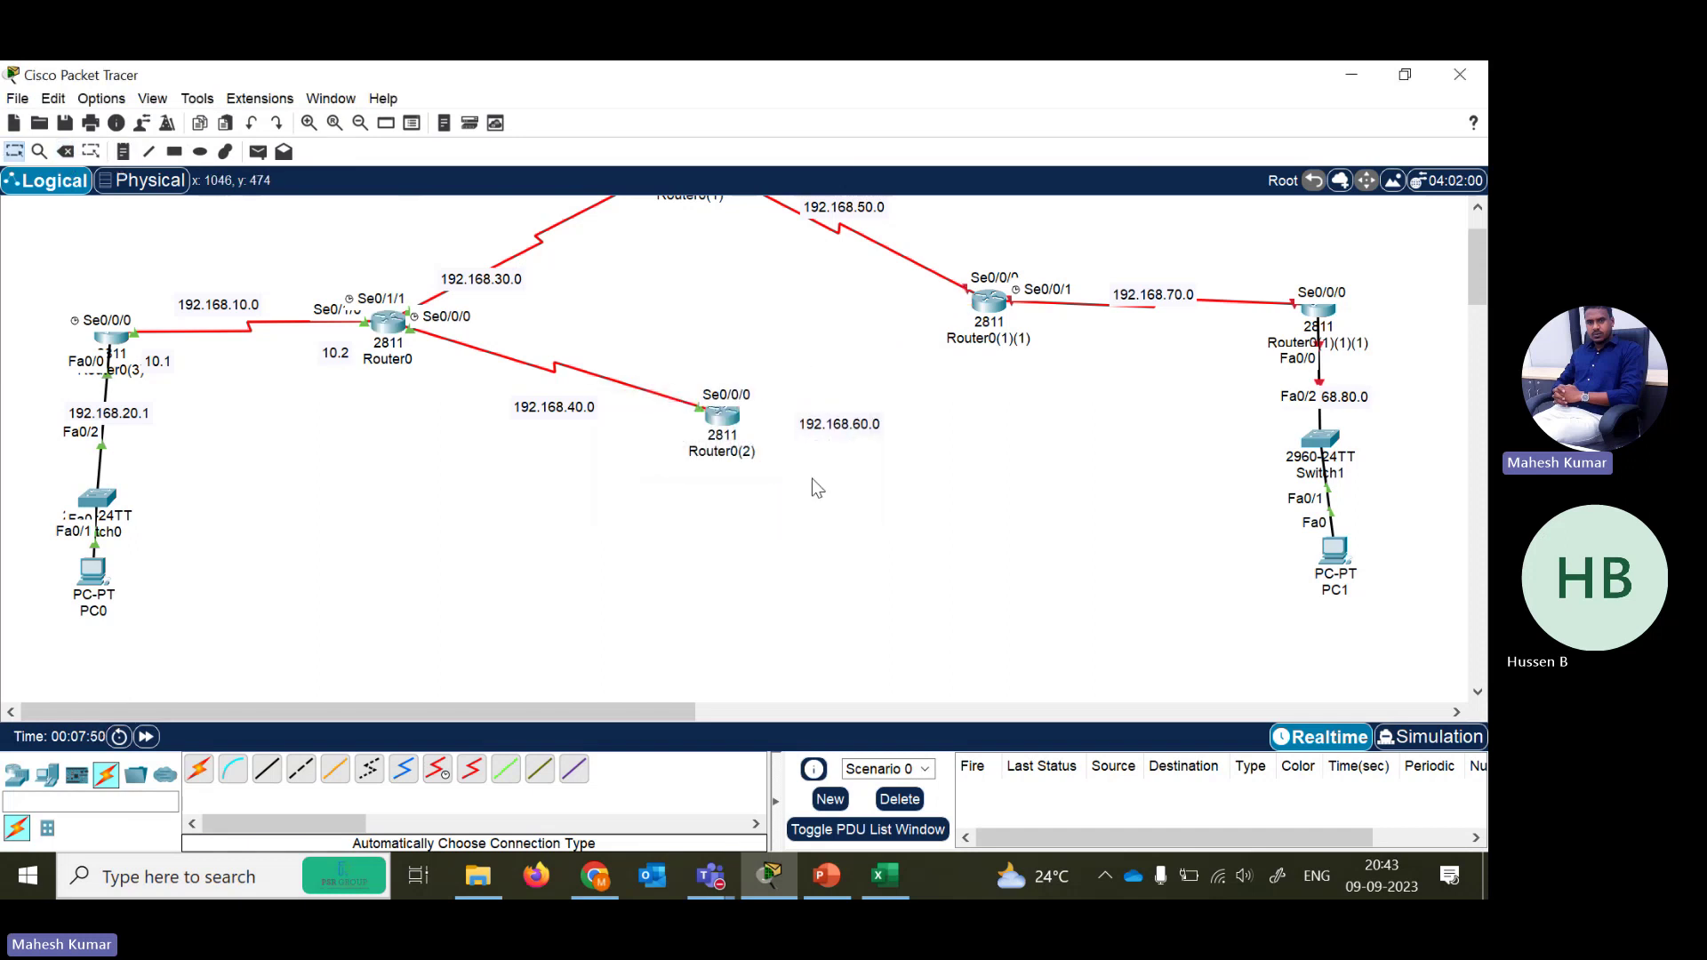
- Run show ip int br again on Router0(2), examine the serial 0/0/1 entry, and page to the end of the listing
click(724, 418)
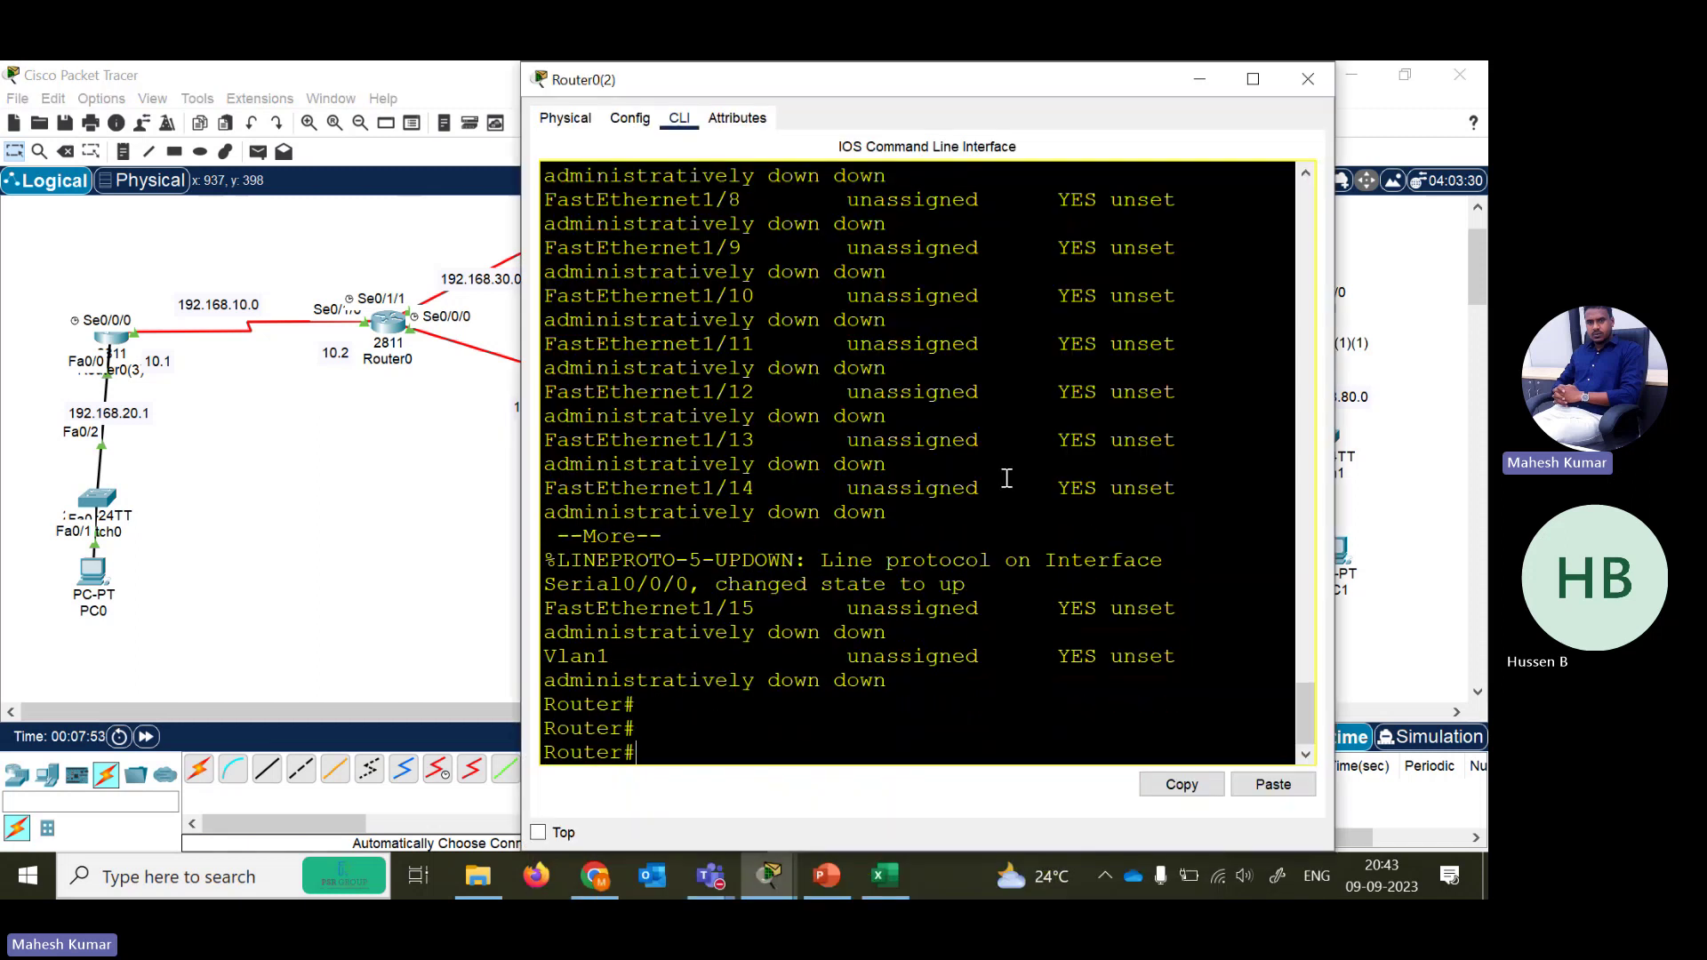
click(1319, 82)
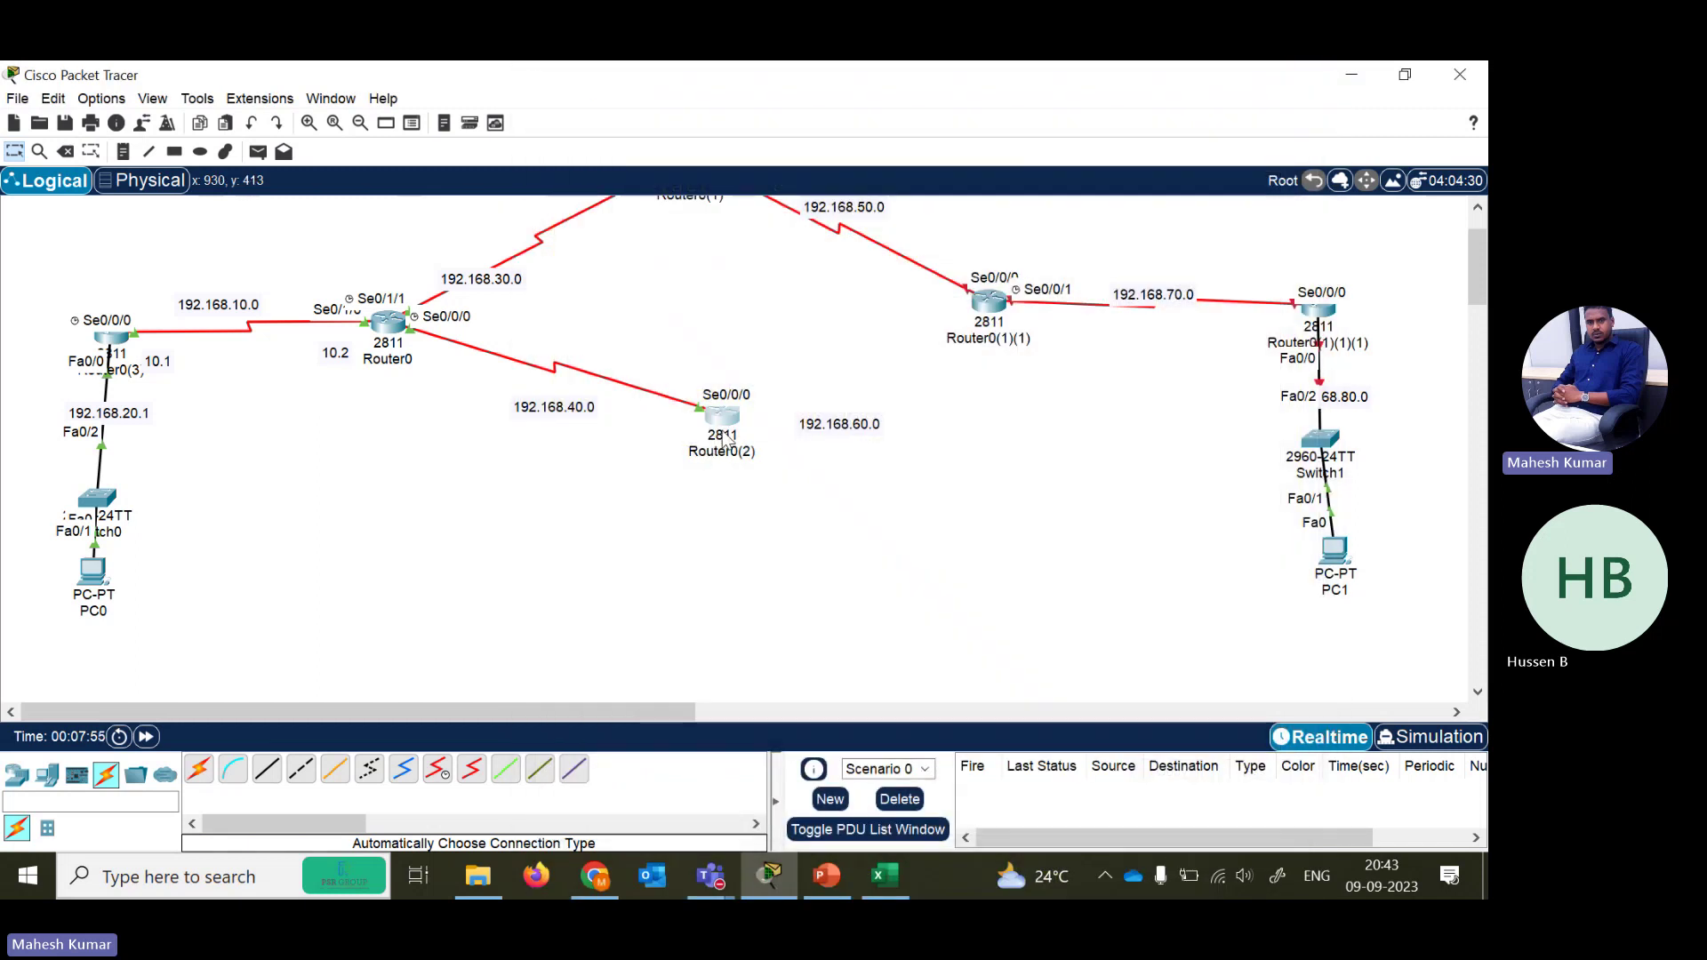
click(731, 414)
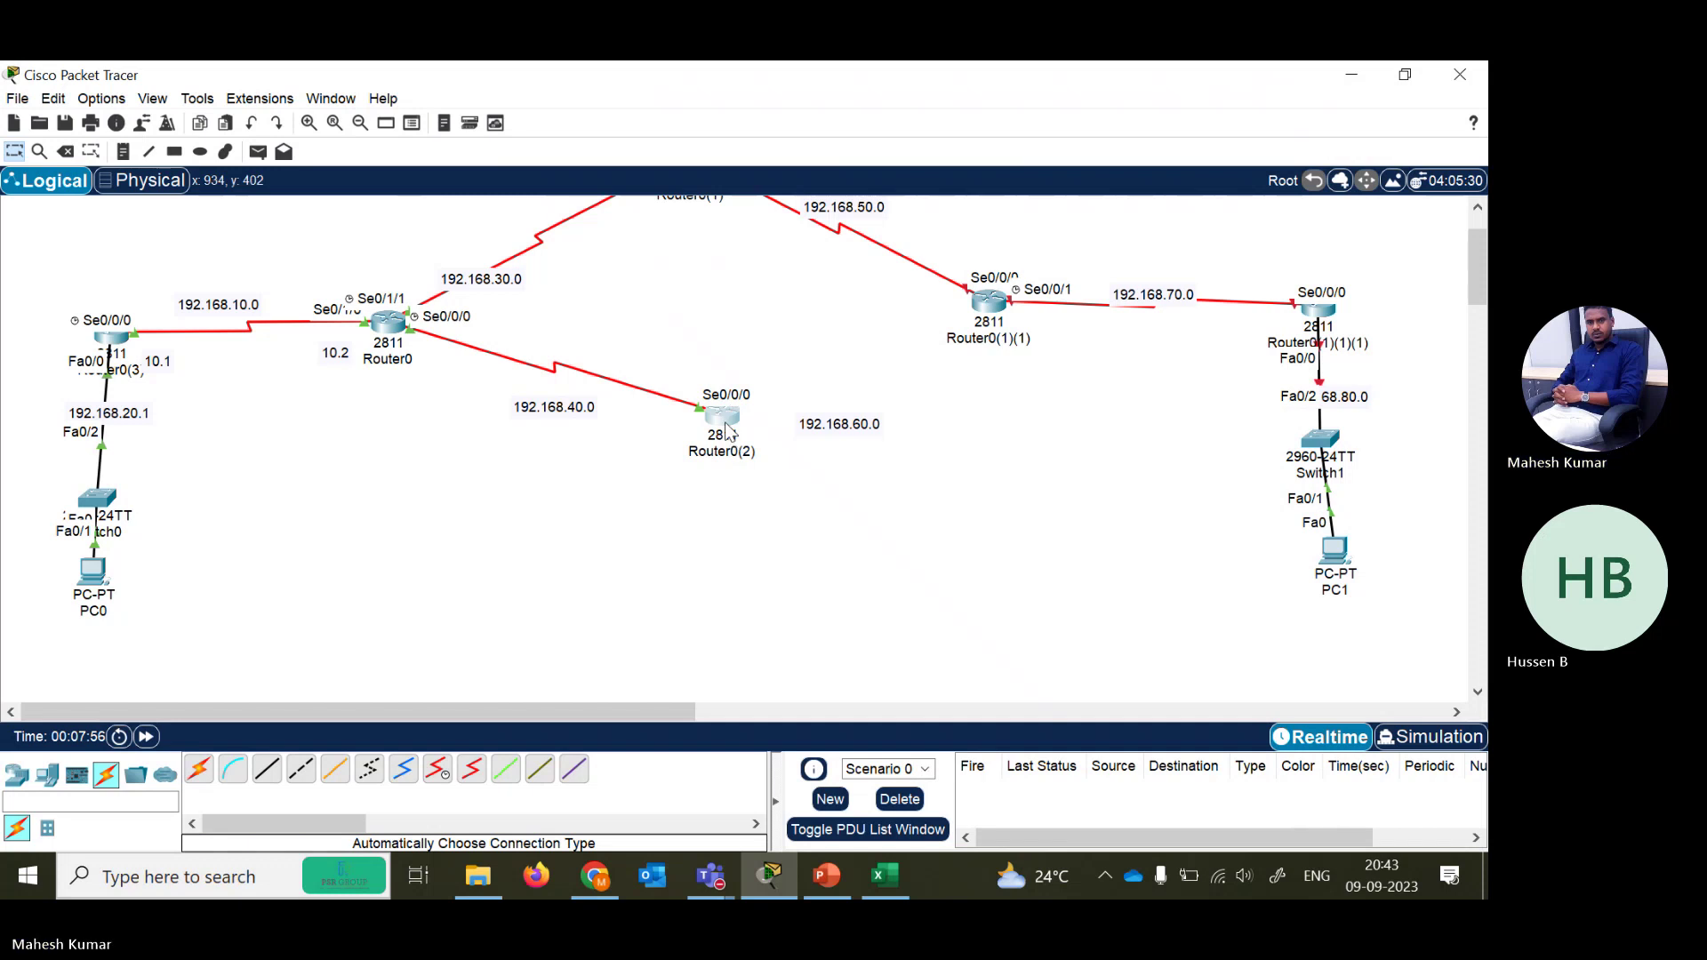
key(Return)
key(Return)
key(Return)
key(Return)
key(Return)
text(sh)
key(Tab)
text(ip)
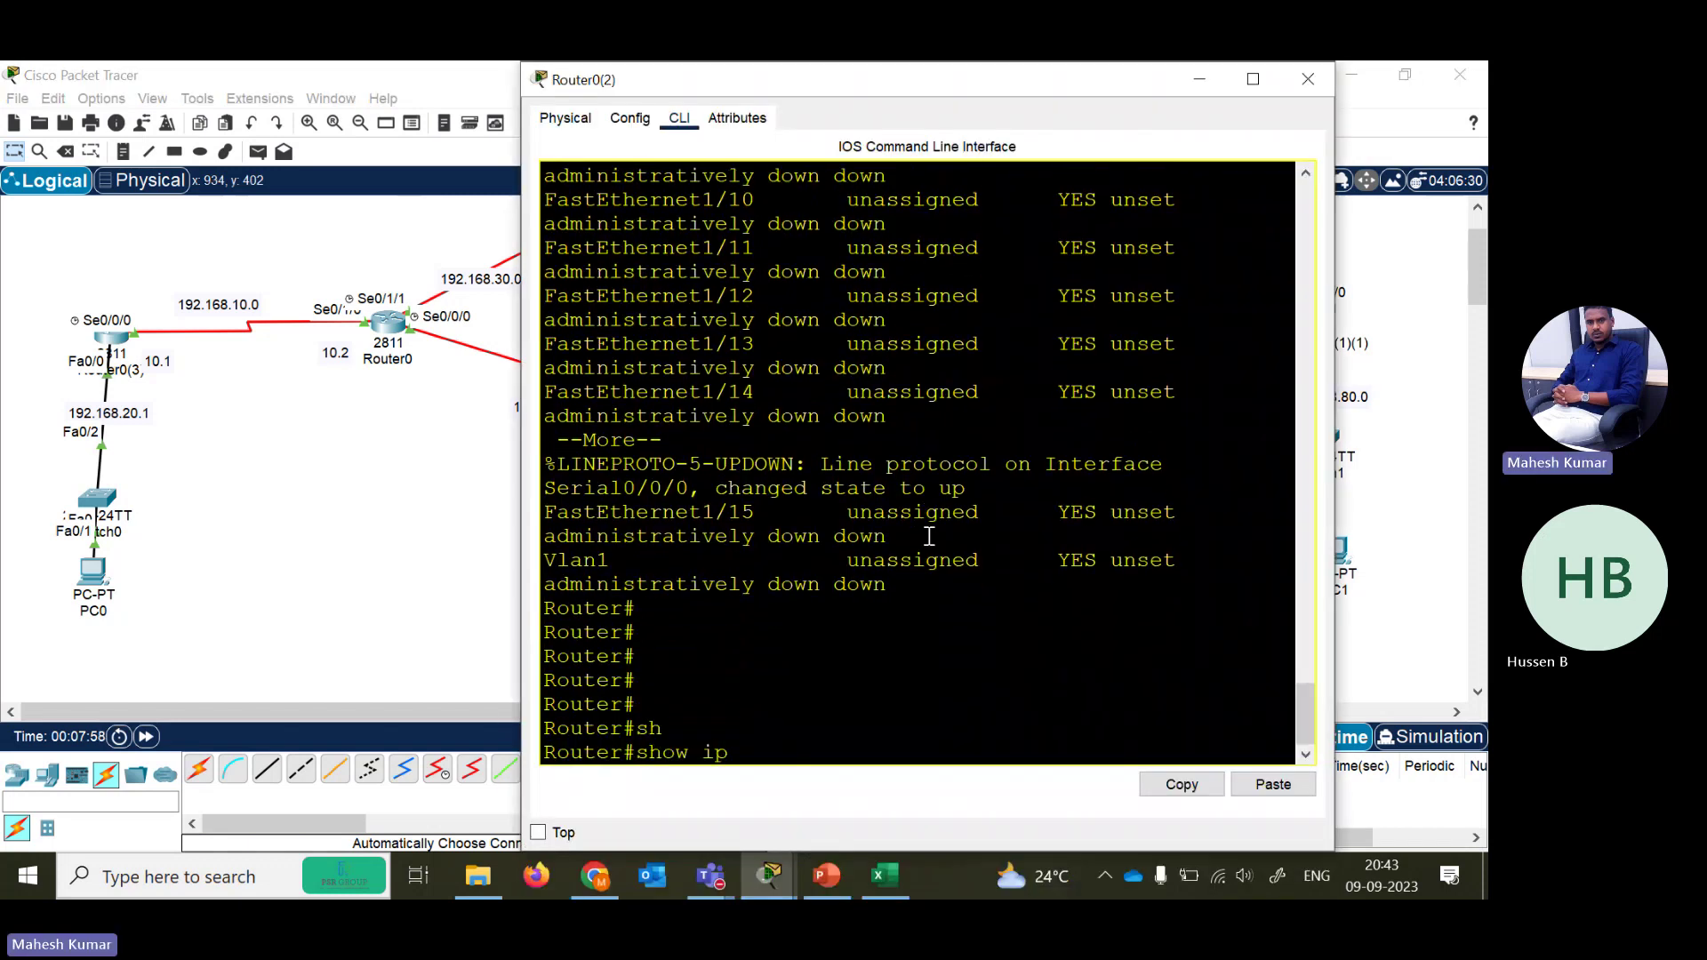
text( int b)
key(Return)
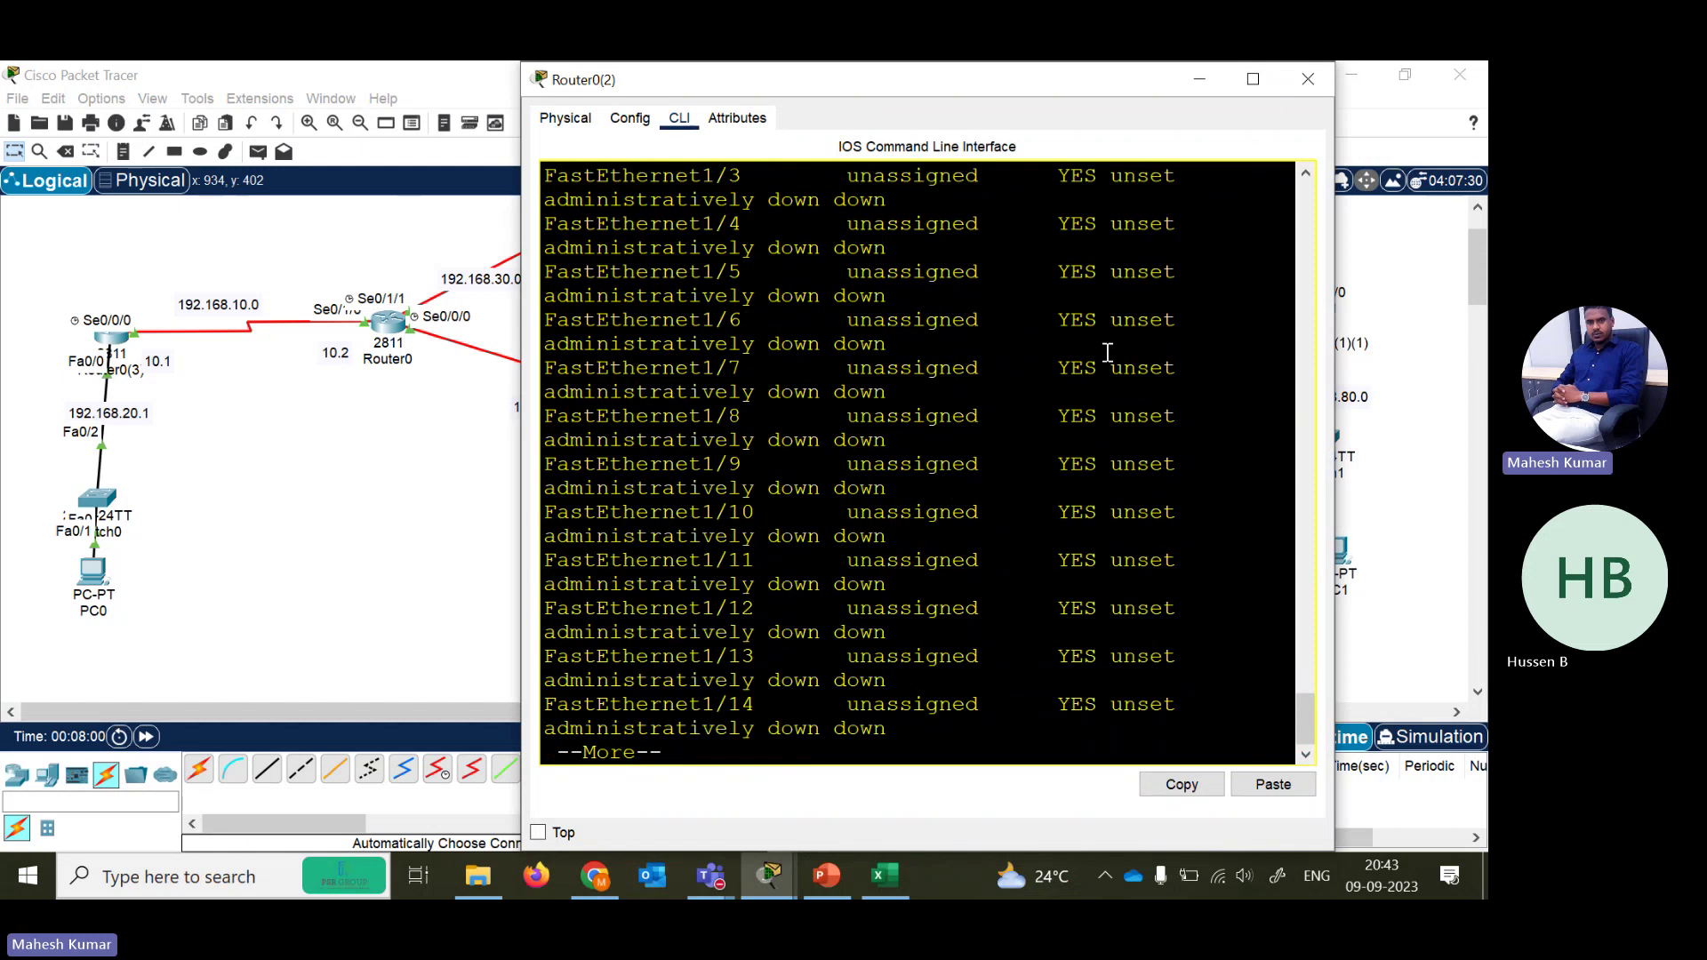
click(1253, 79)
drag(155, 317, 735, 317)
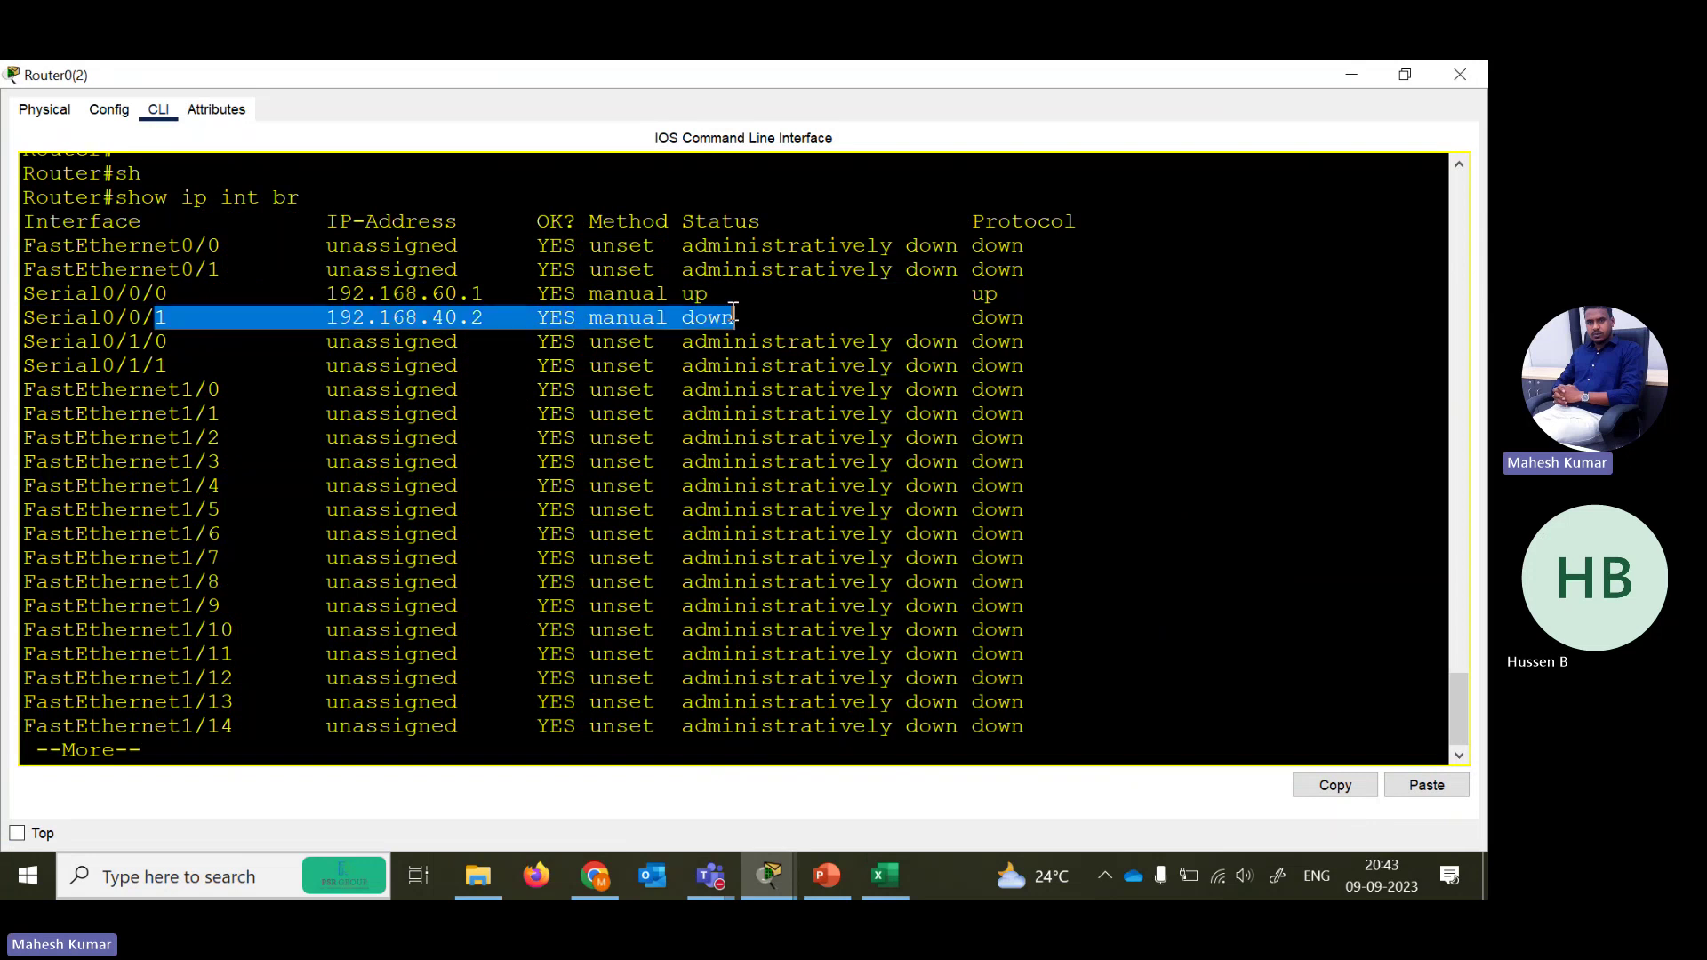
drag(968, 319, 971, 319)
click(811, 438)
key(space)
key(Return)
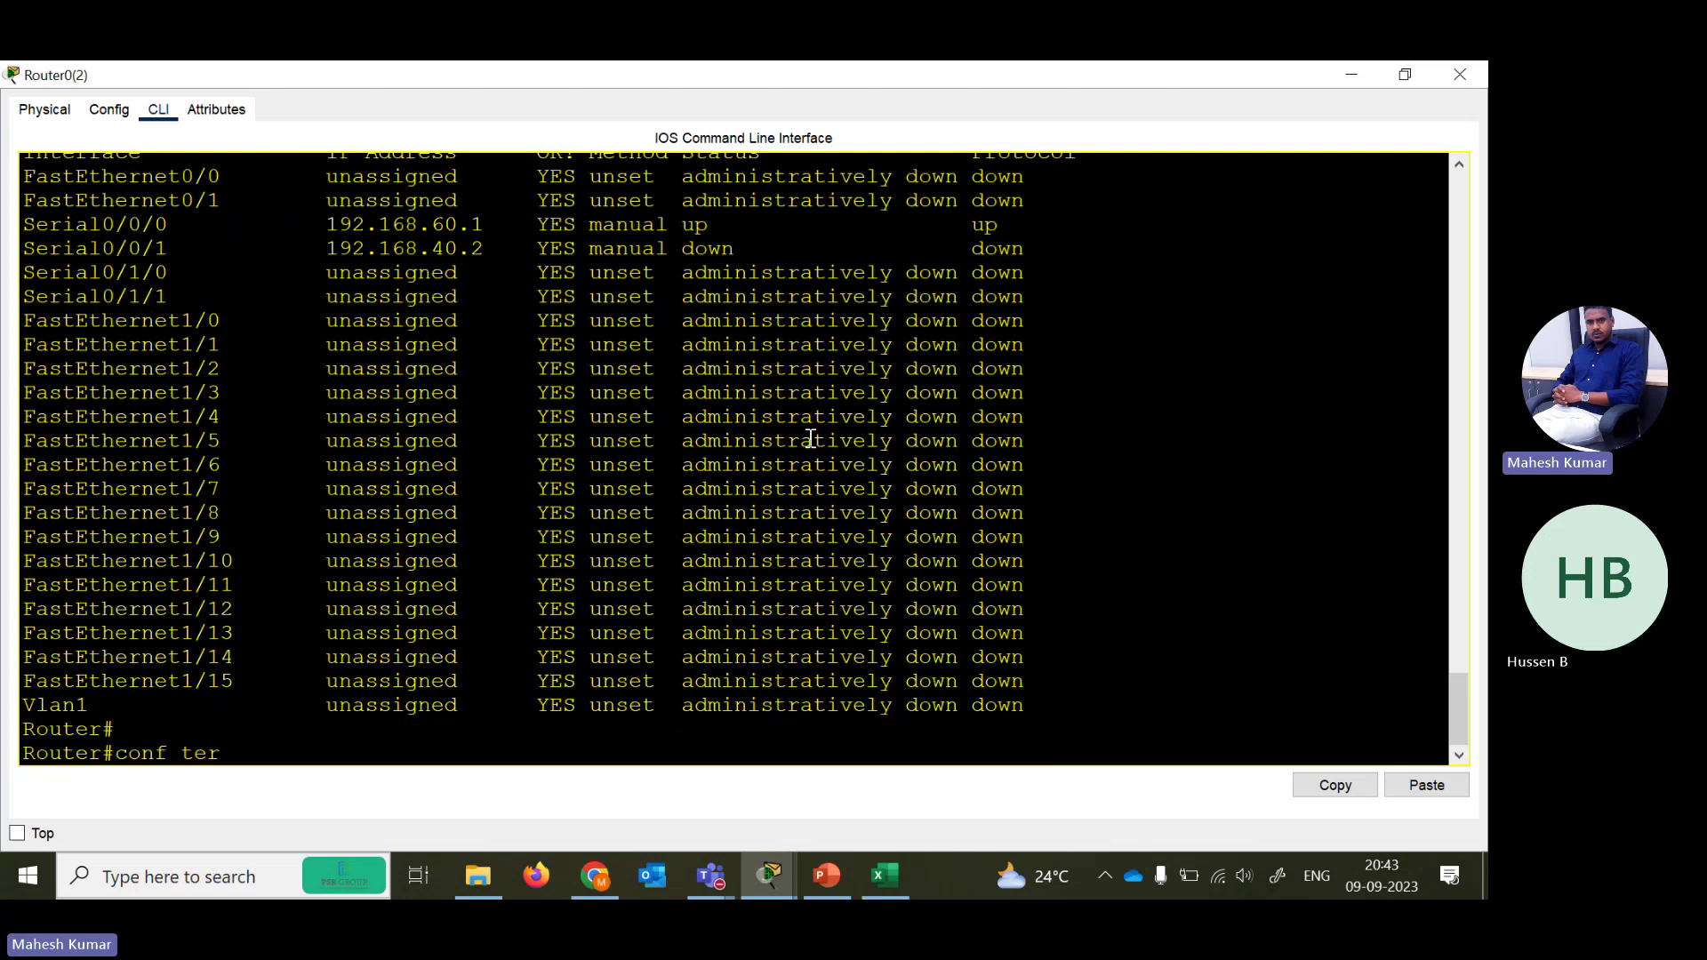
- Enter global configuration mode on Router0(2) and leave its configuration prompt empty
key(Return)
text(in)
key(Tab)
key(BackSpace)
key(BackSpace)
key(BackSpace)
key(BackSpace)
key(BackSpace)
key(BackSpace)
key(BackSpace)
key(BackSpace)
key(BackSpace)
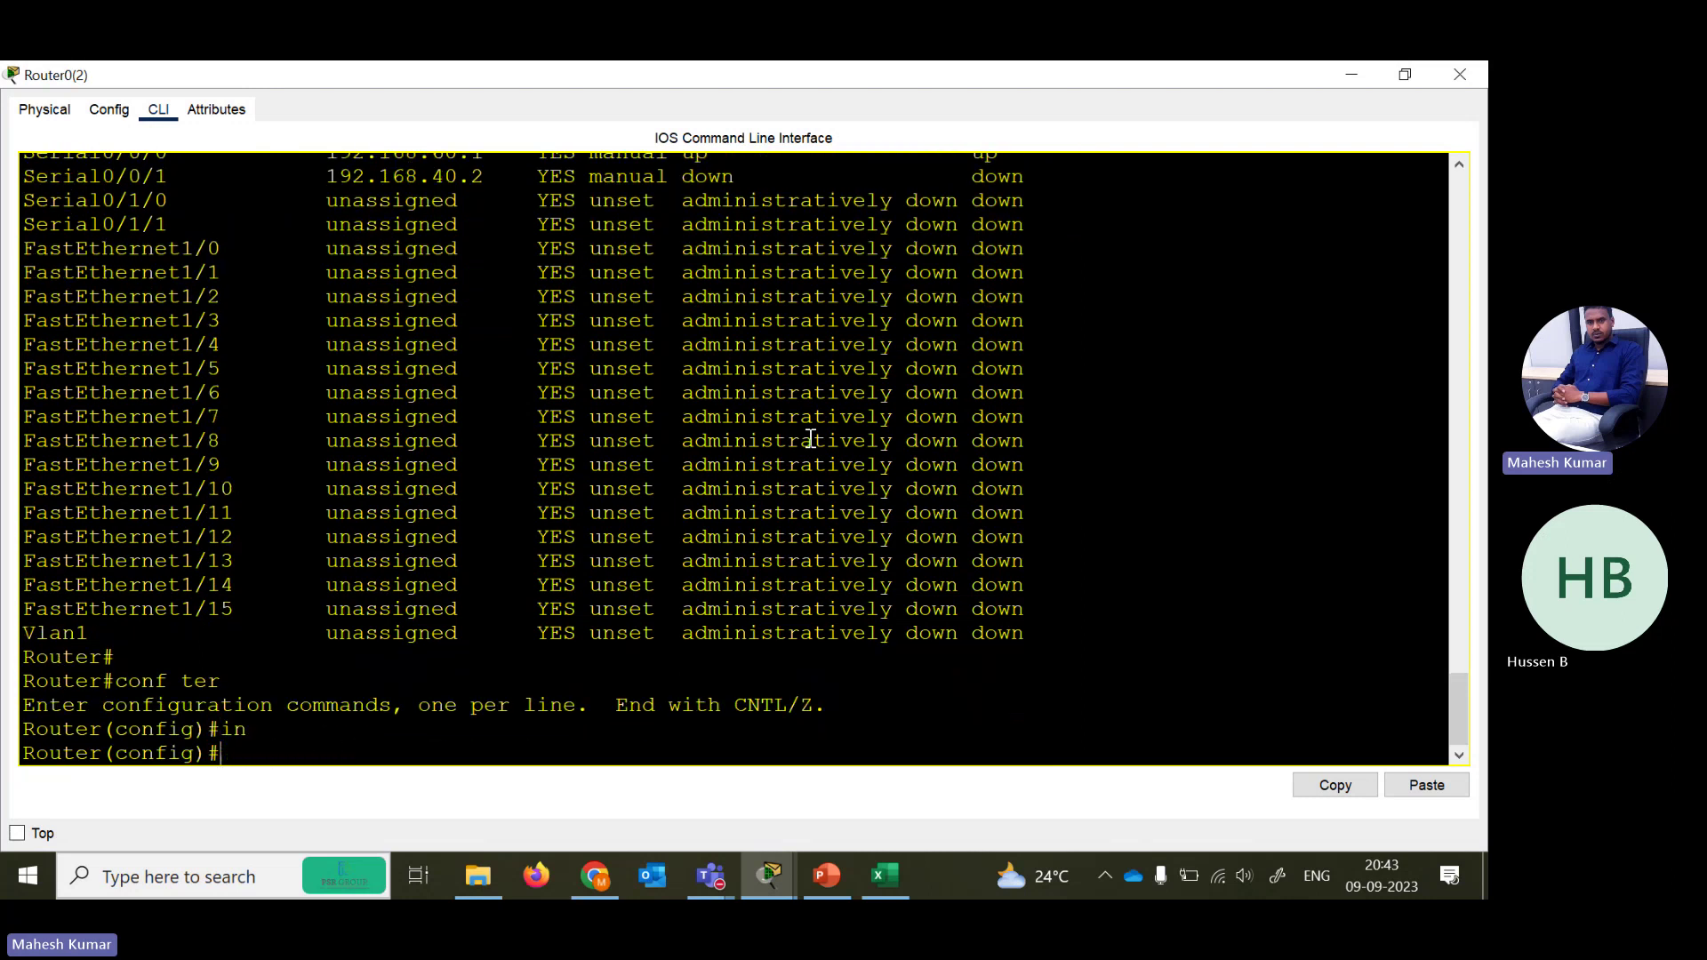
- Reset Router0(2)'s serial 0/0/1 interface to its default configuration with the default interface command
text(de)
key(Tab)
text(in)
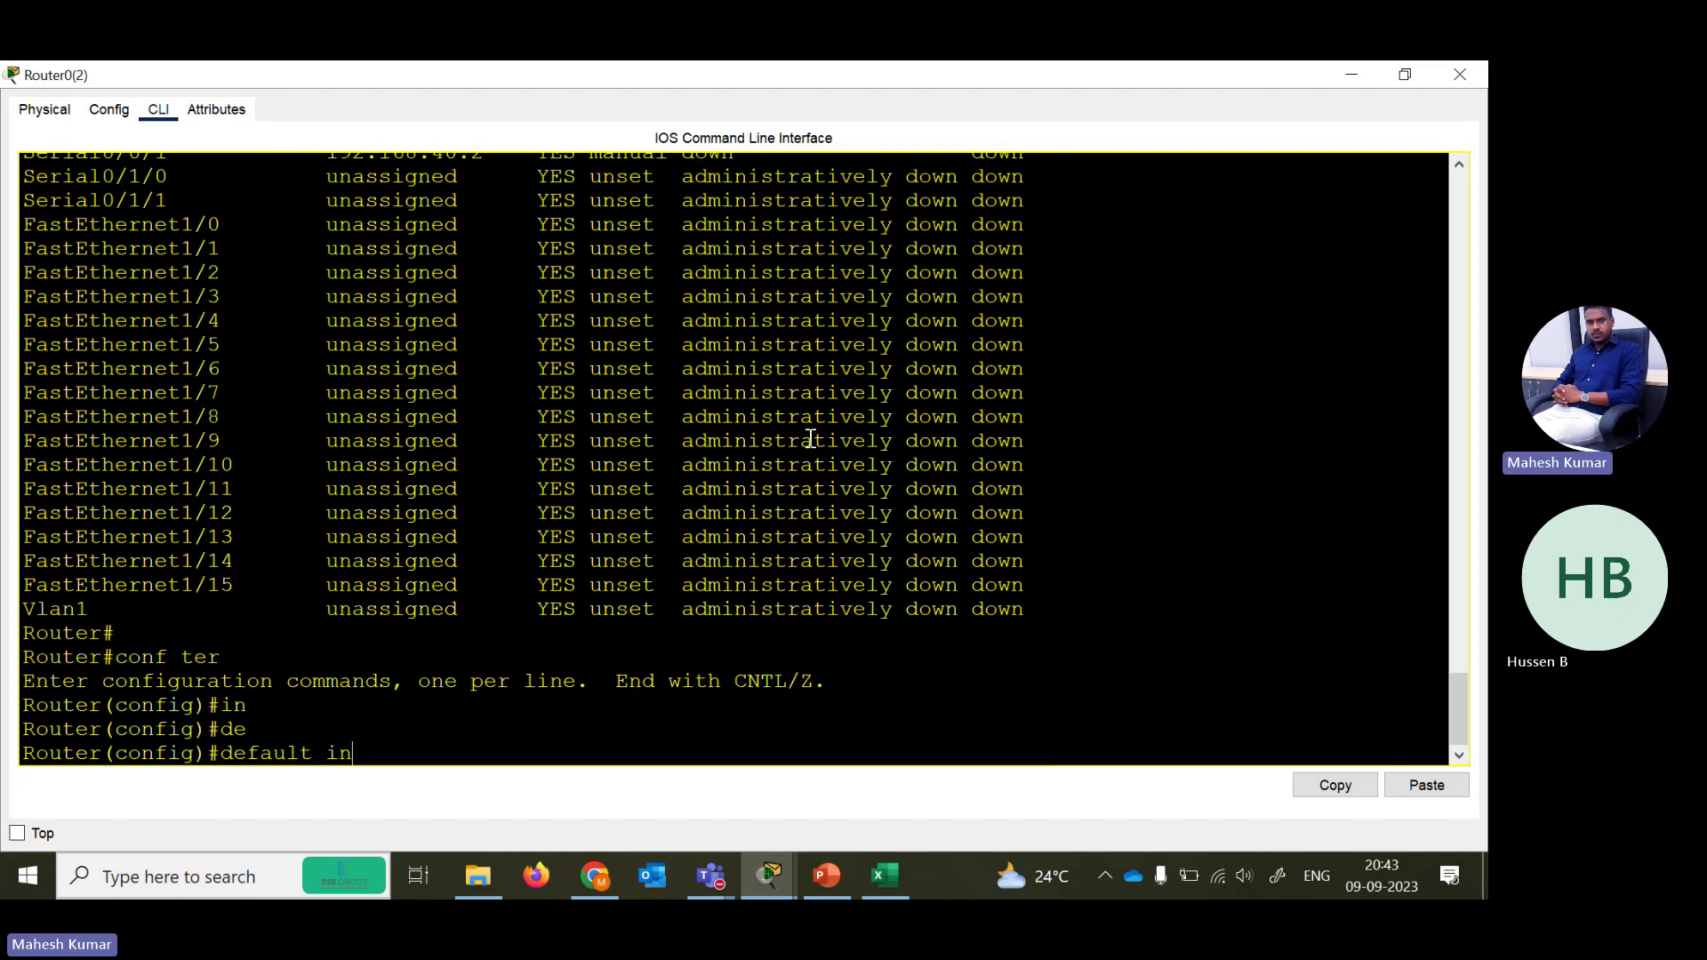
key(Tab)
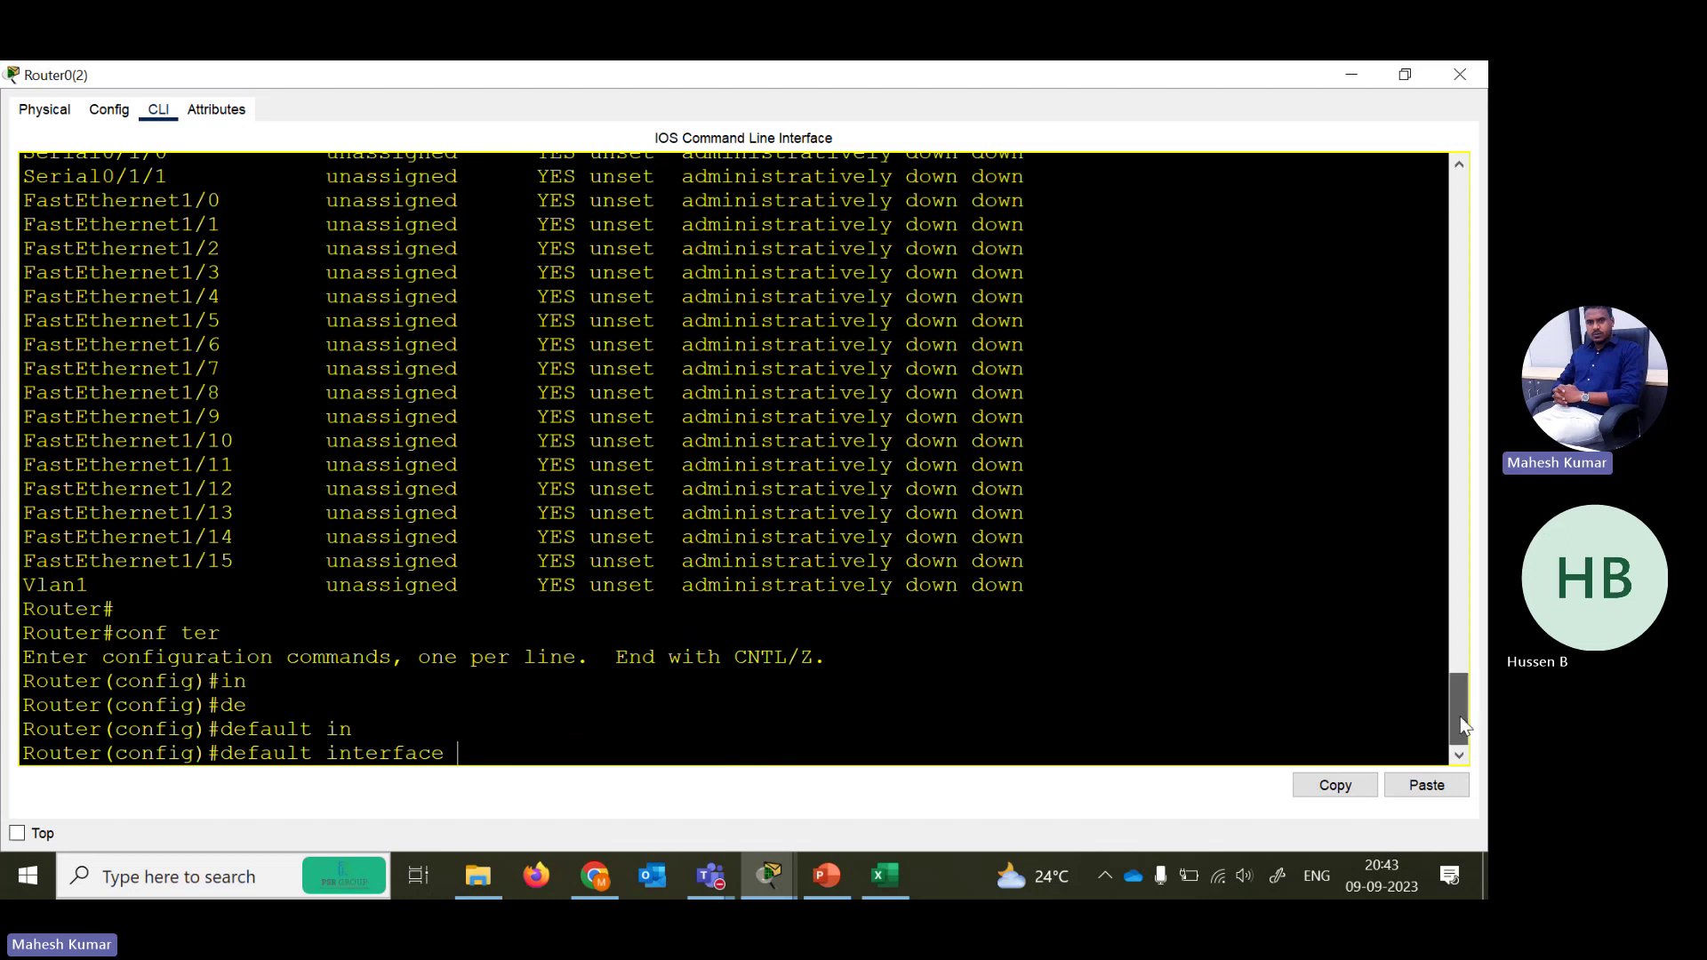
drag(1461, 718, 1458, 686)
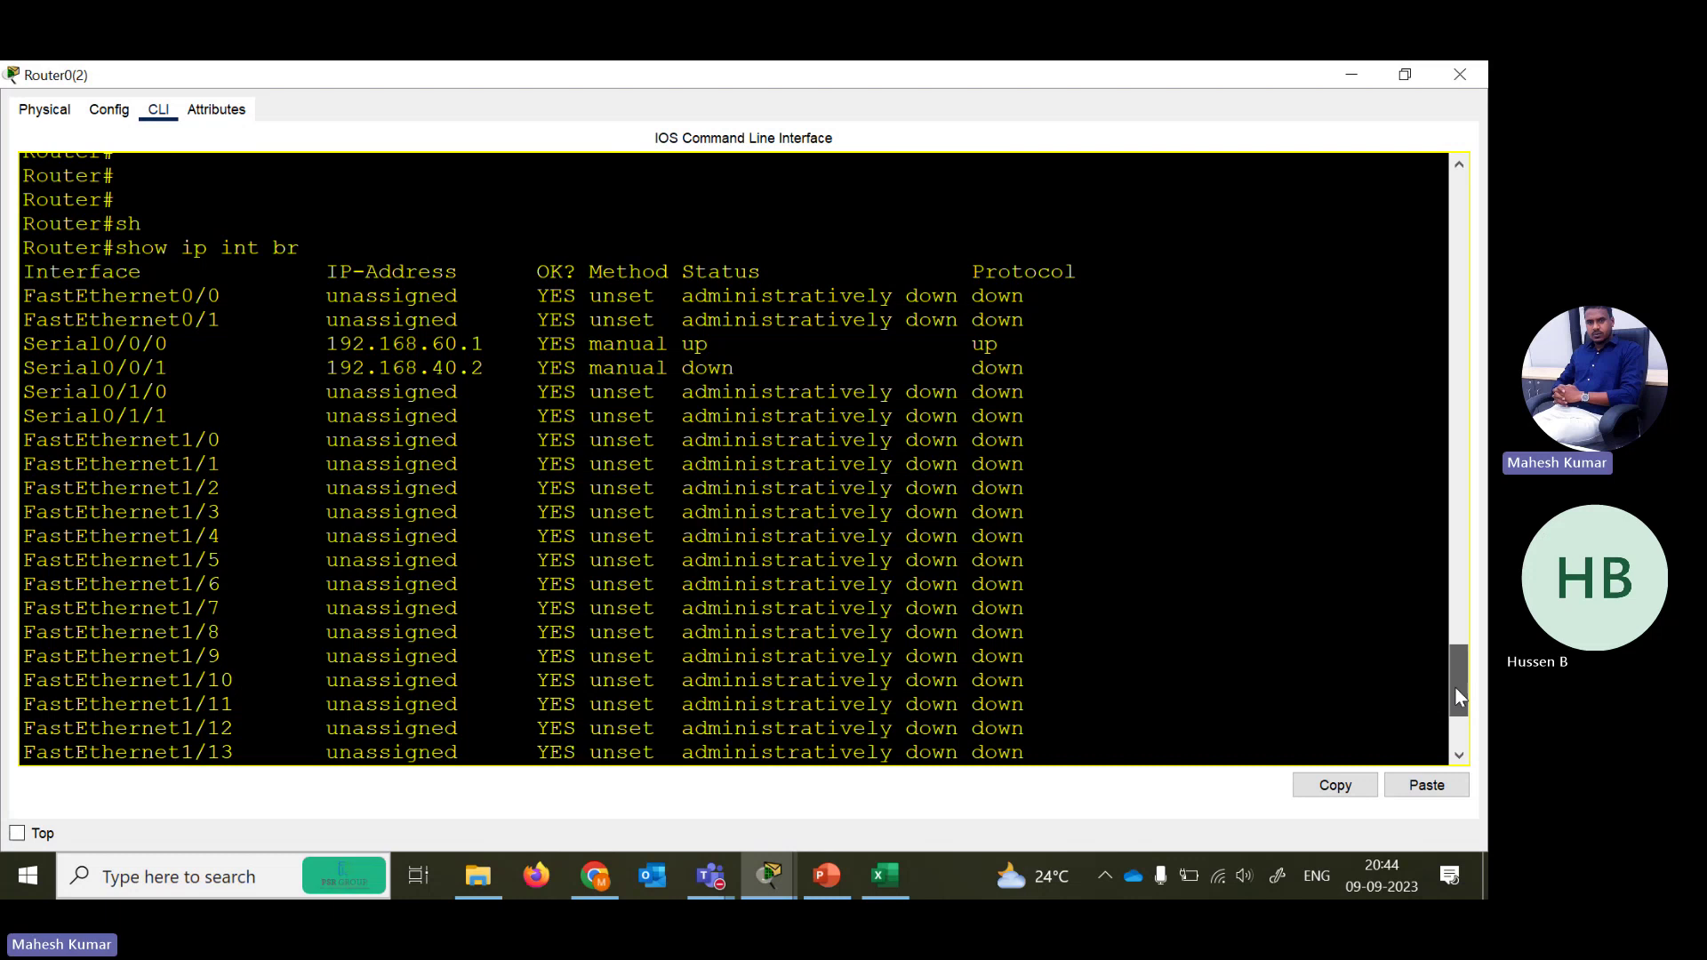
drag(1458, 698, 1460, 731)
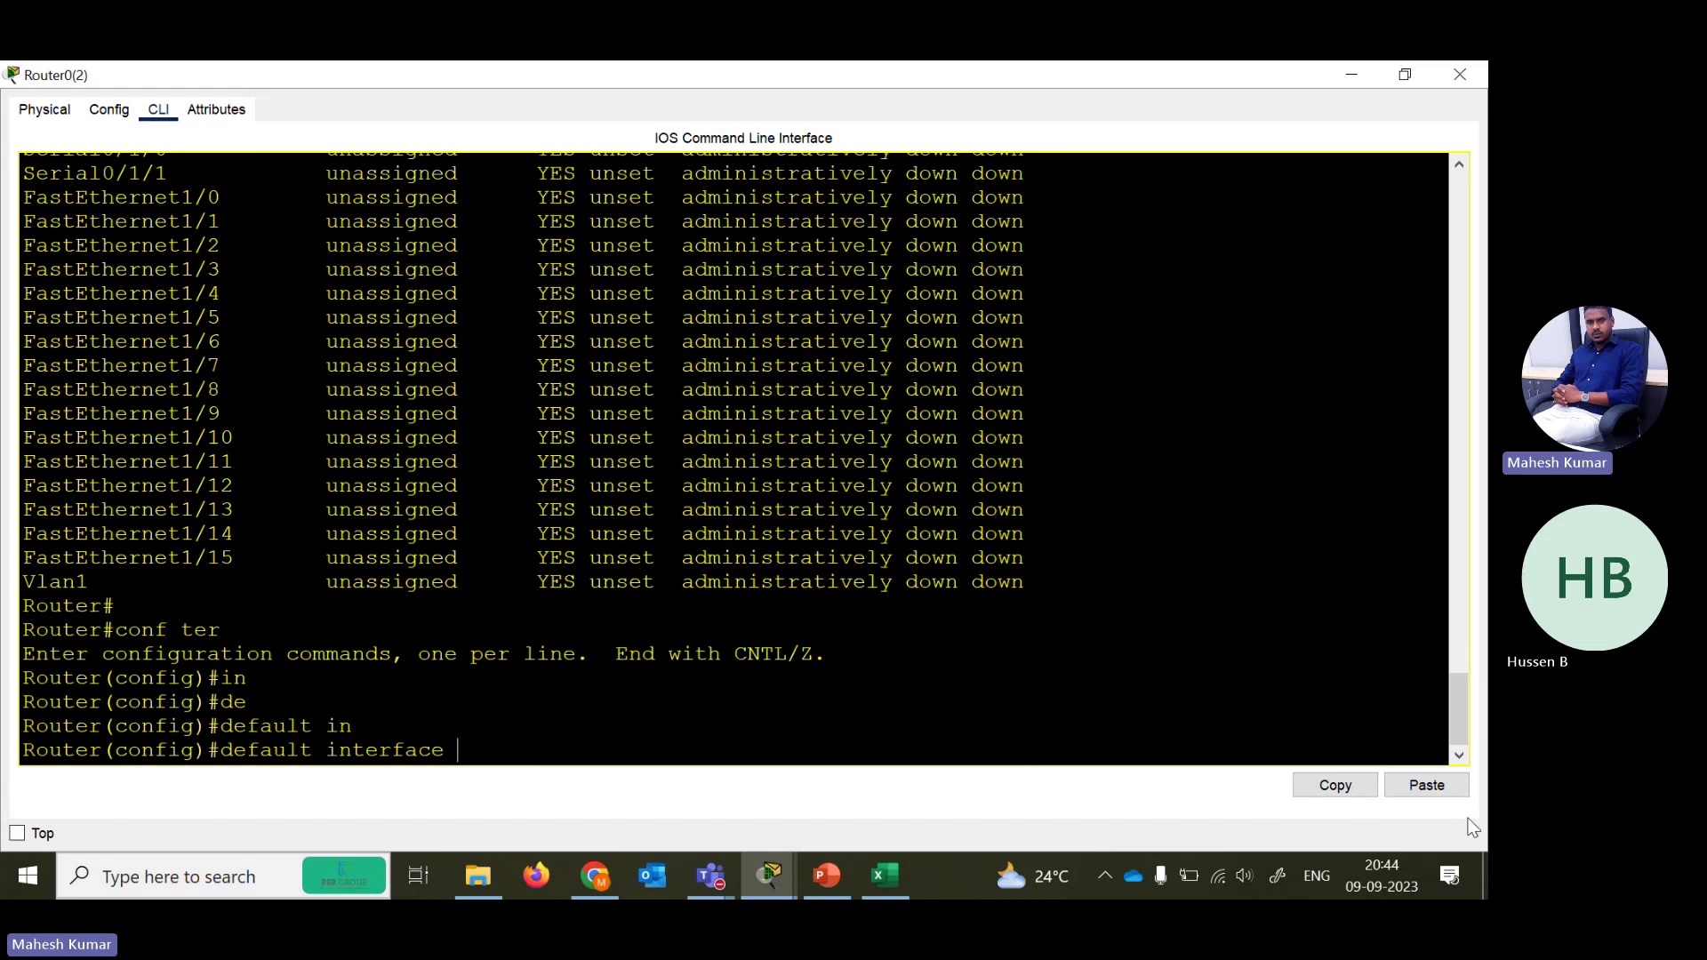
text(se)
key(Tab)
text(0)
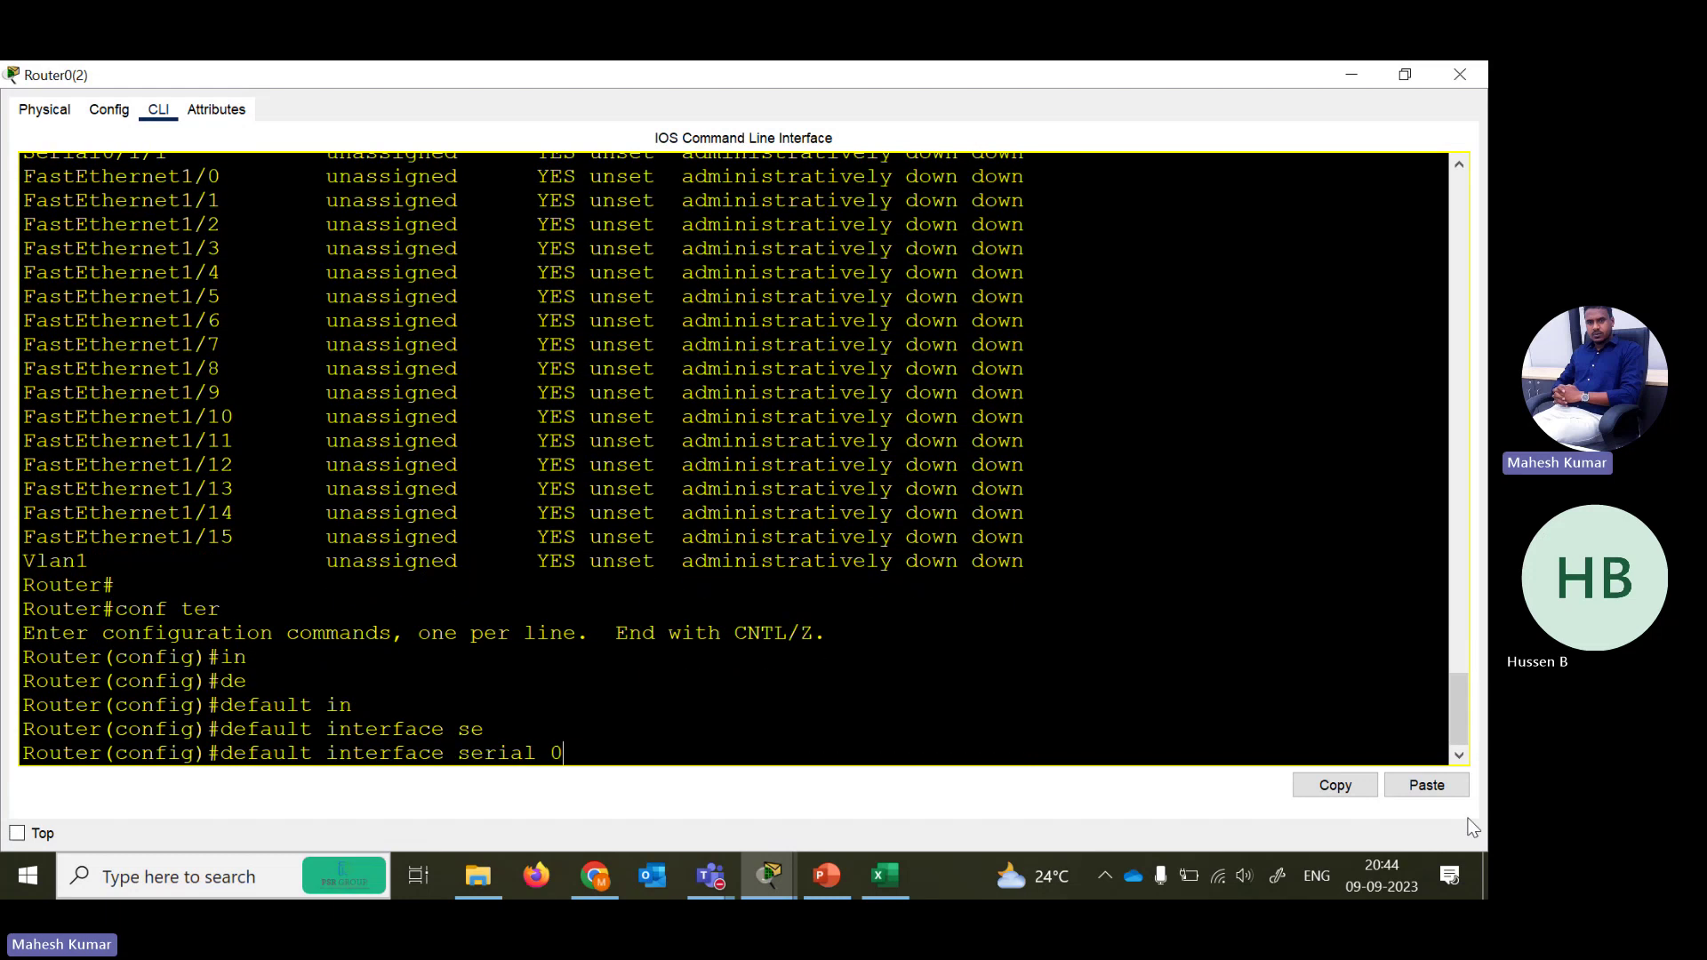
text(/0/1)
key(Return)
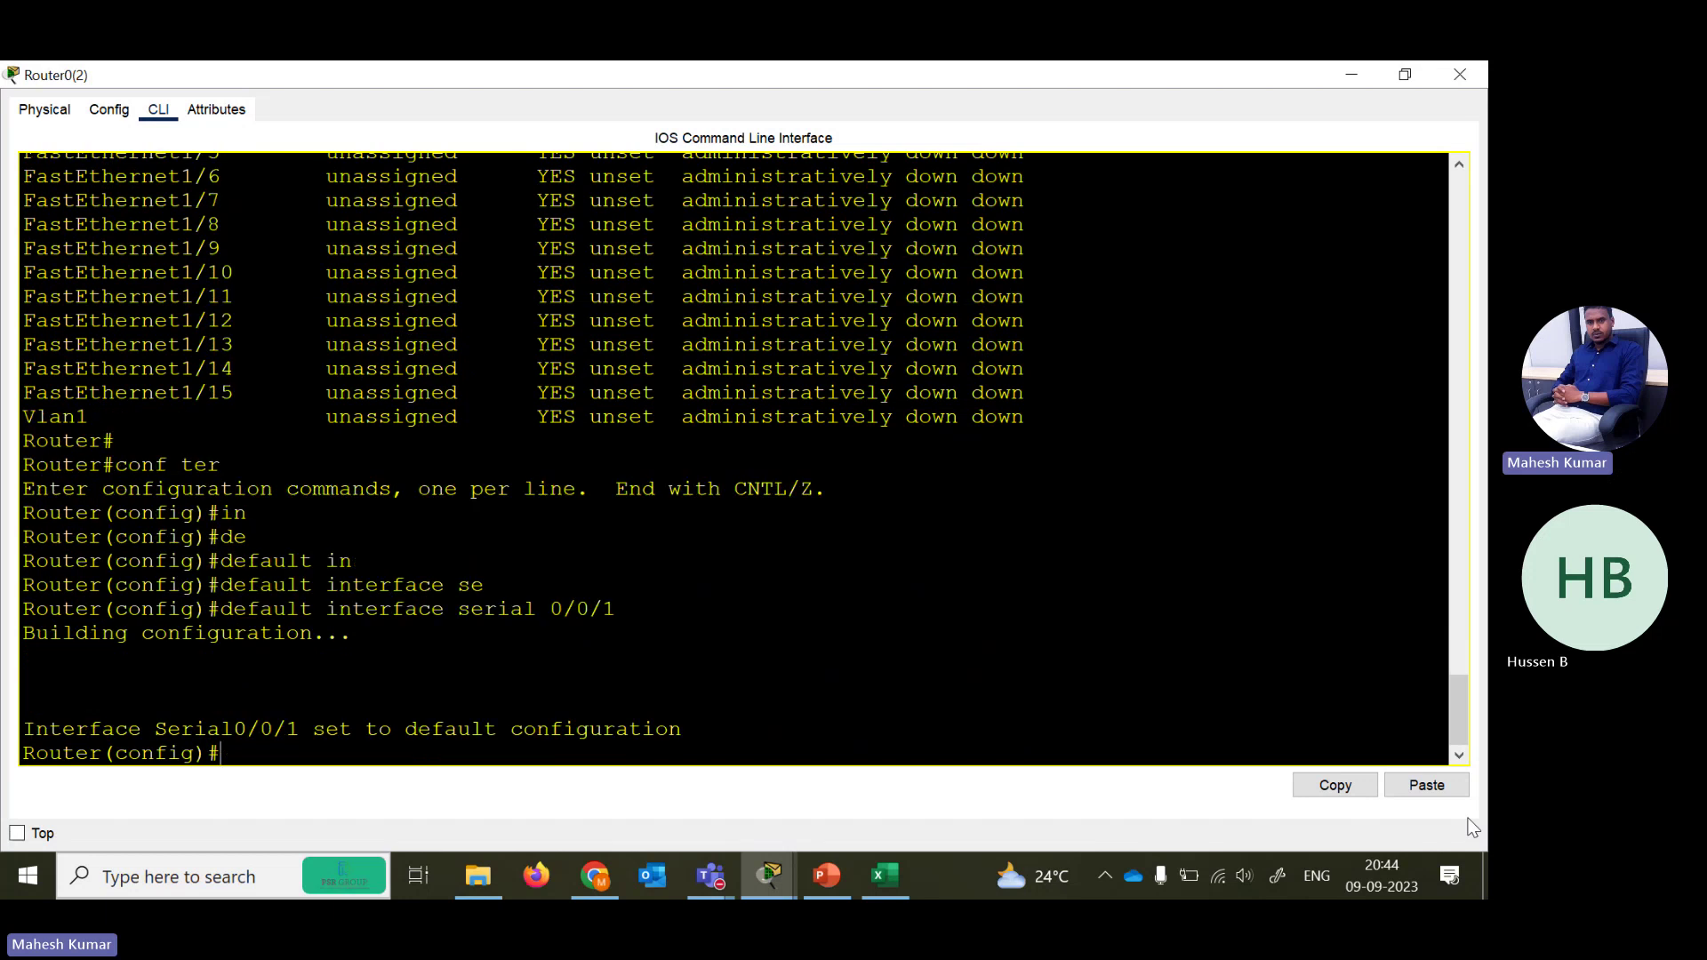
- Leave configuration mode on Router0(2), list the interfaces with show ip int brief, and examine the serial entries through to the end
text(end)
key(Return)
text(sh)
key(Tab)
text(ip int br)
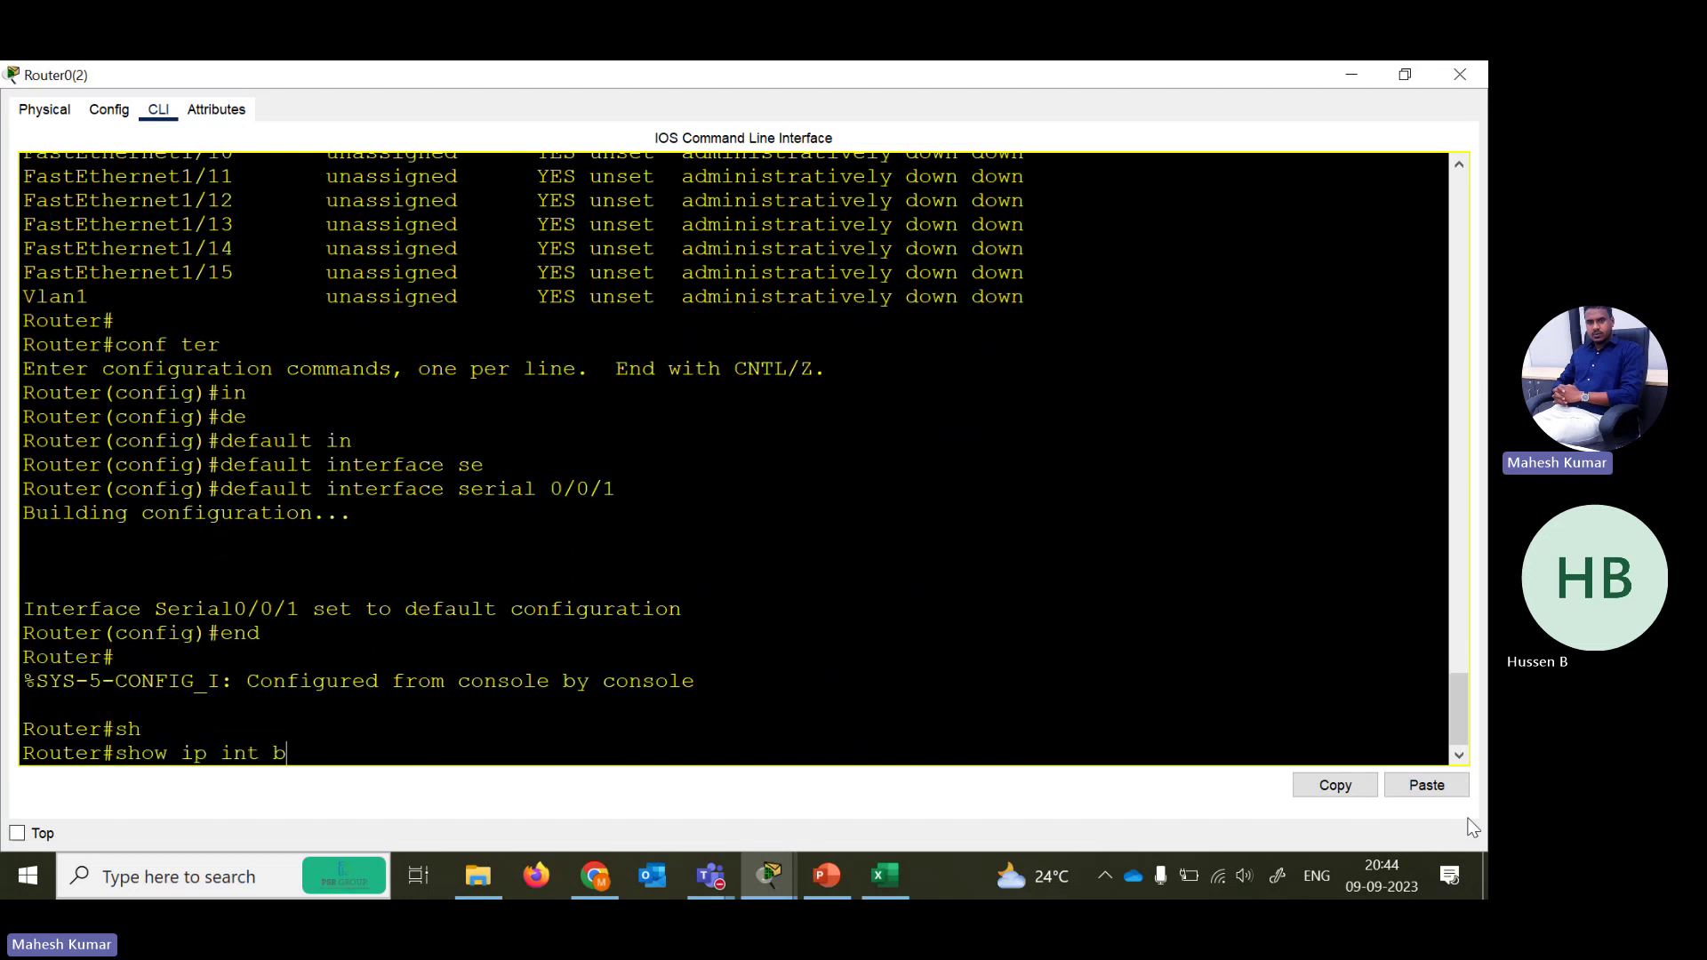
key(Tab)
key(Return)
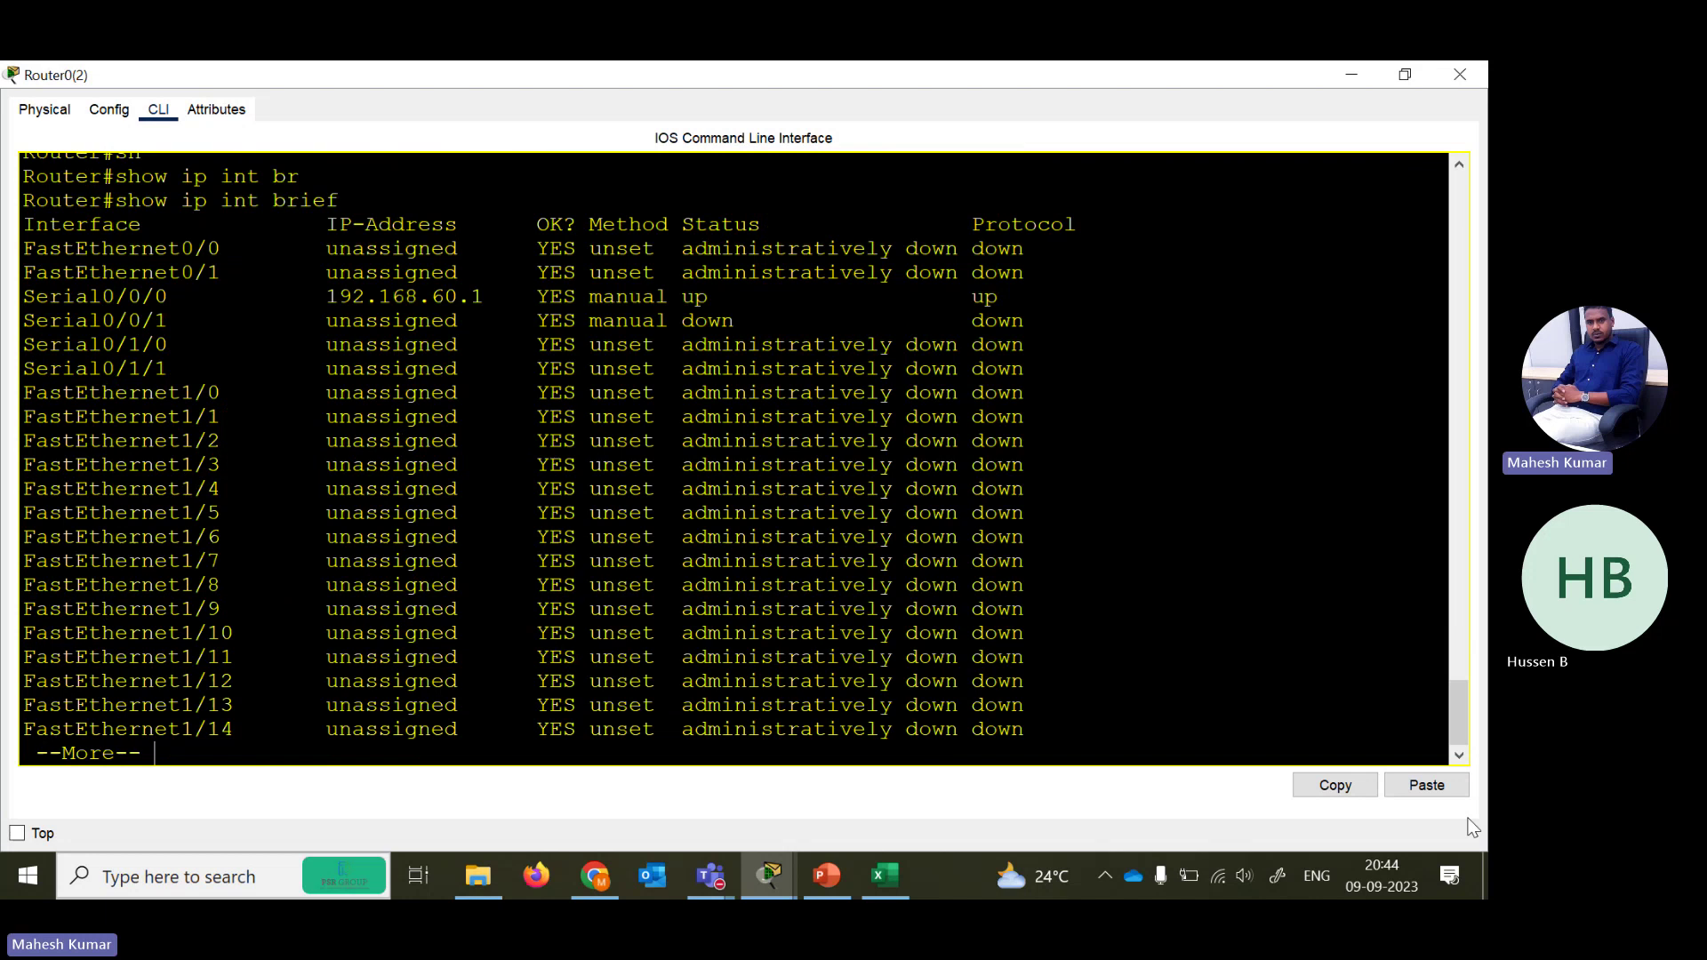
drag(725, 288, 846, 248)
click(572, 397)
key(space)
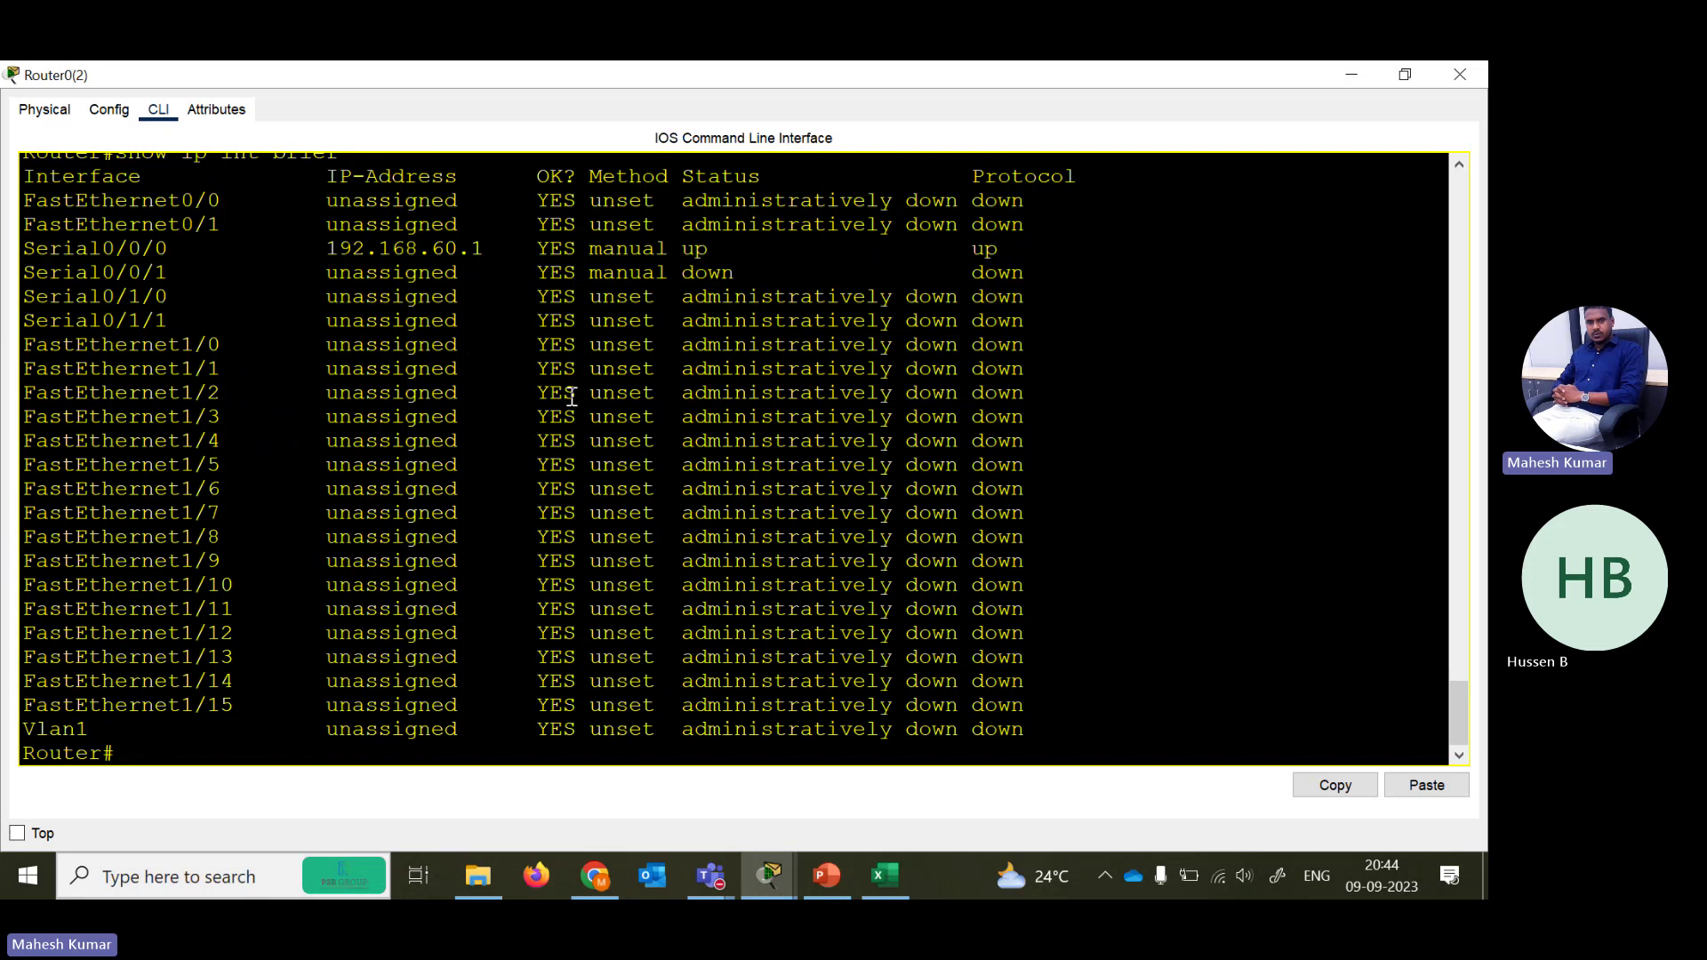
- Enter global configuration mode on Router0(2) with conf ter
key(Return)
key(Return)
key(Return)
key(Return)
text(co)
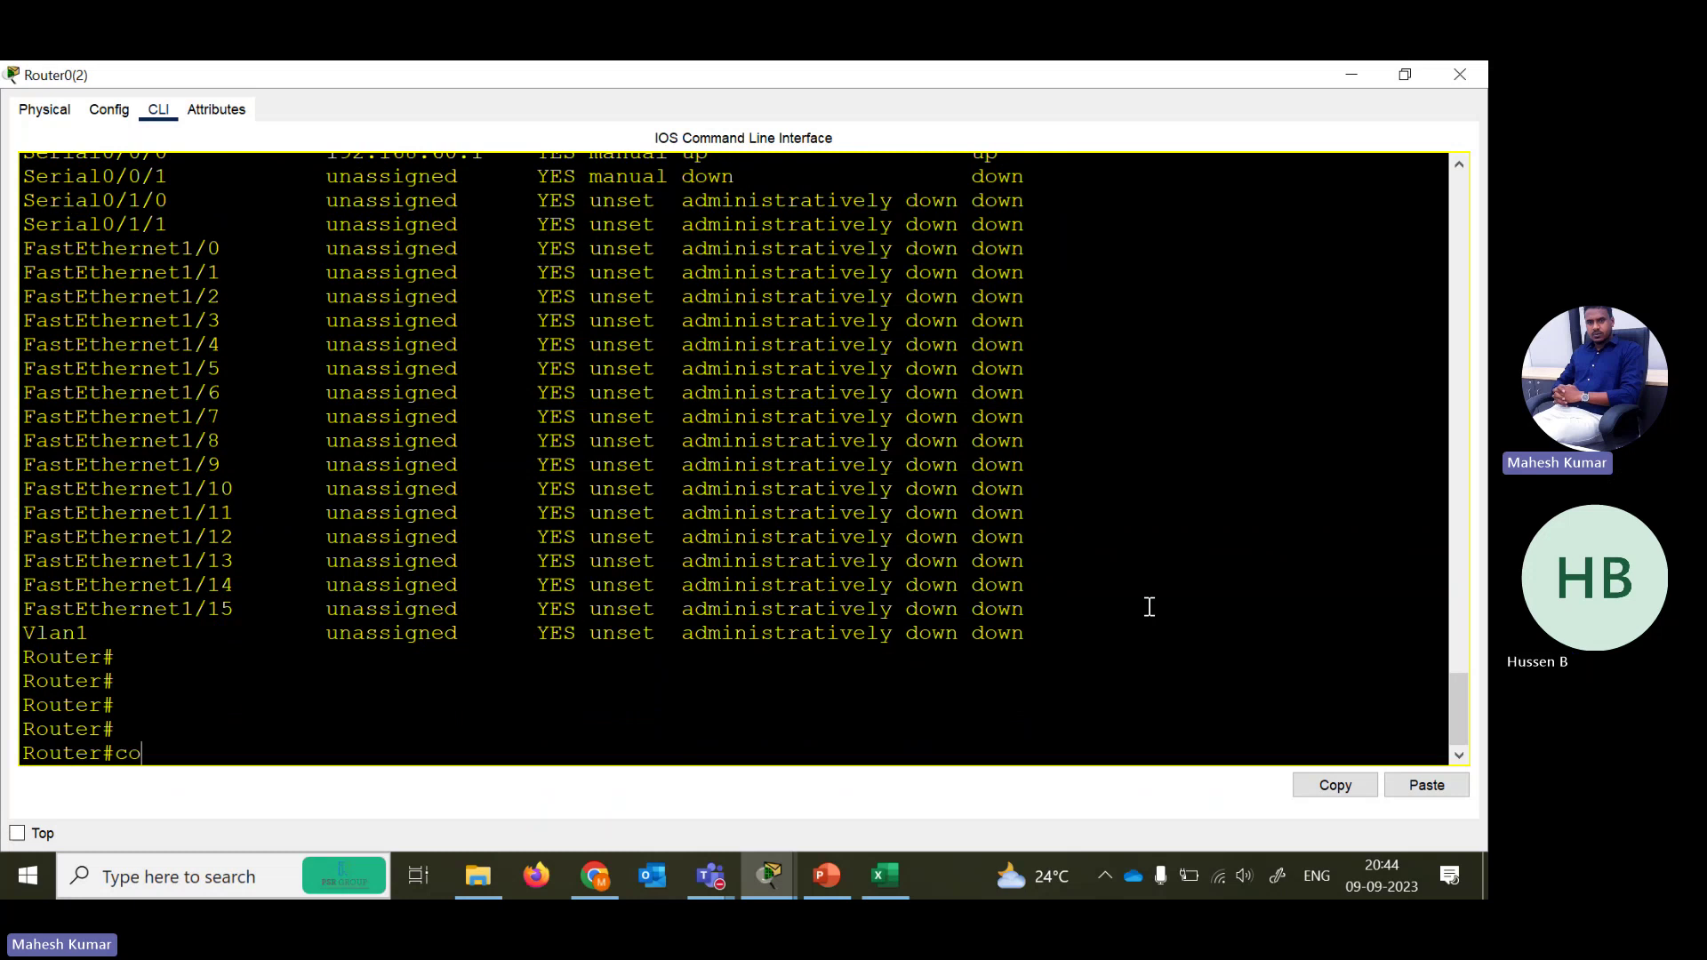
text(nf)
key(Return)
text(conf terminal ter)
key(Return)
text(conf te)
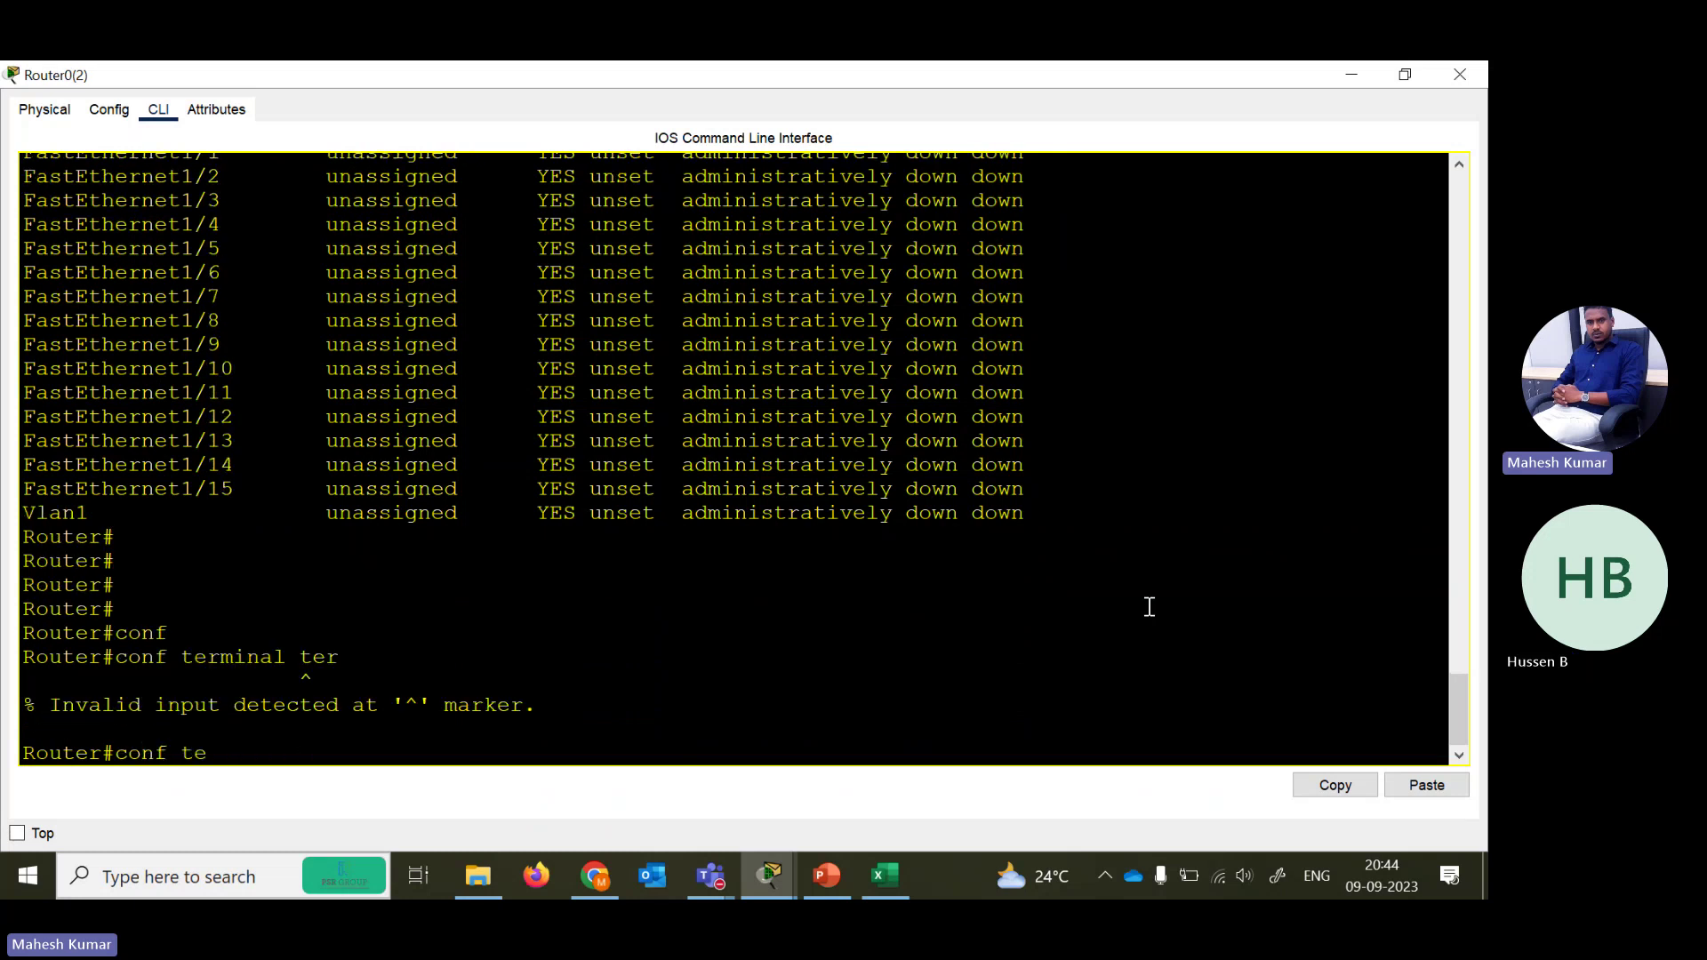
text(r)
key(Return)
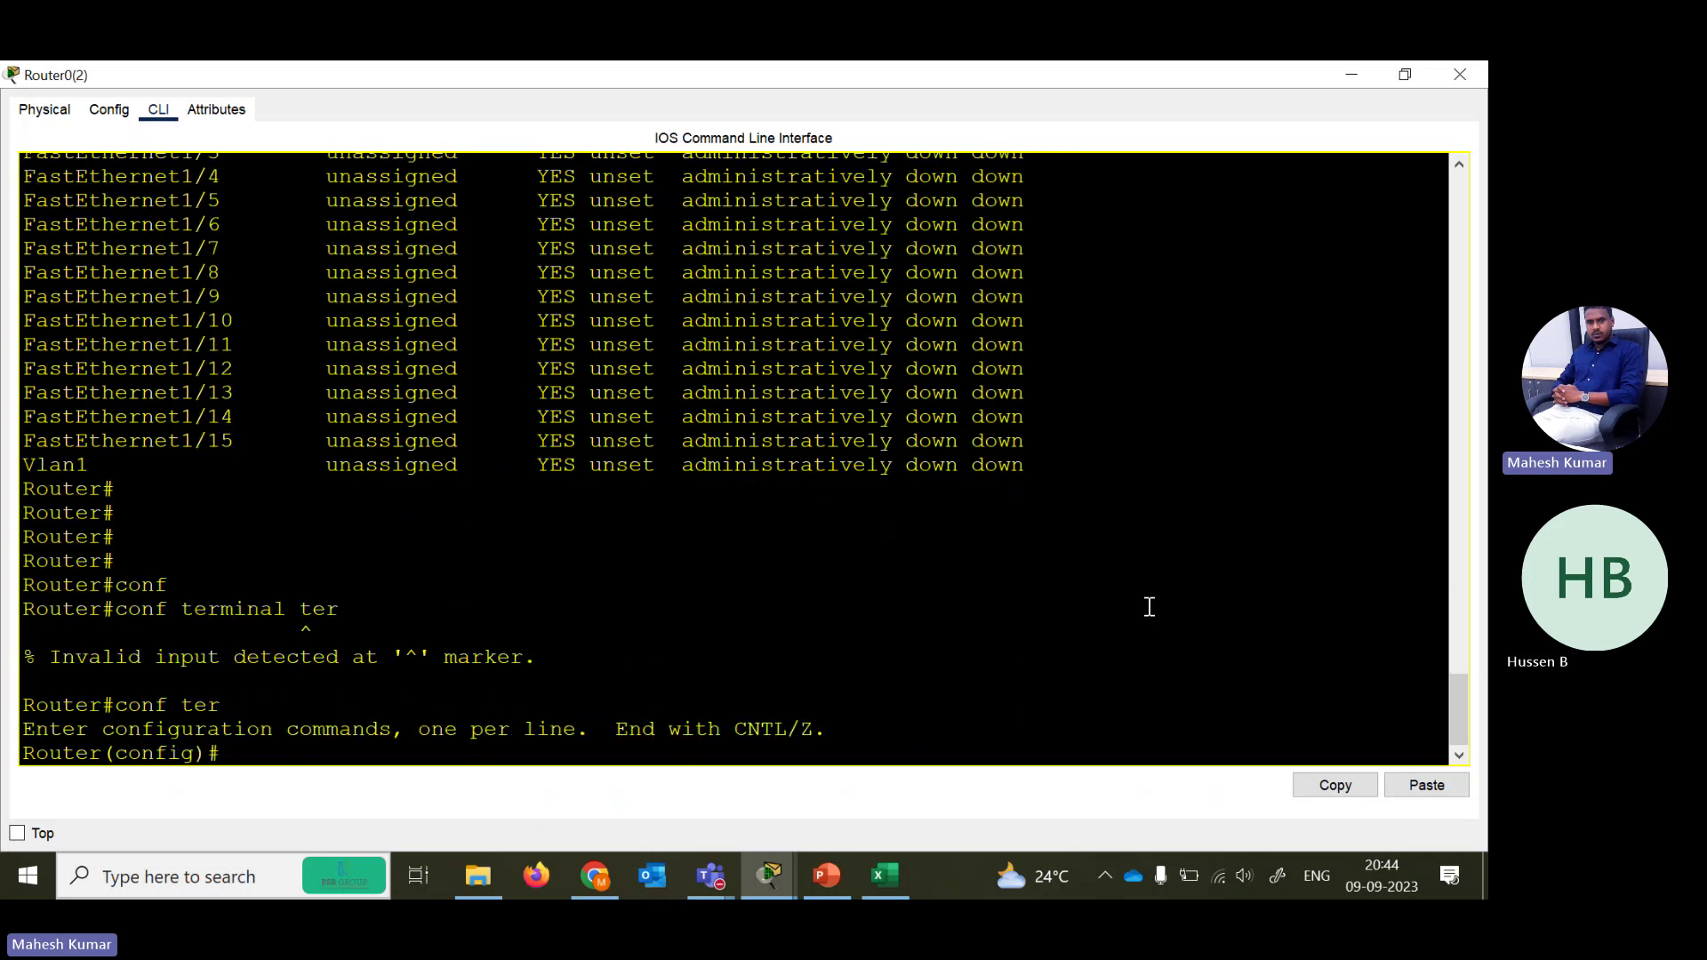
- Shrink the console window to reveal the topology and assign 192.168.40.2 with mask 255.255.255.0 to Router0(2)'s serial 0/0/0
click(1404, 71)
drag(1044, 86, 1092, 85)
key(Return)
key(Return)
text(in)
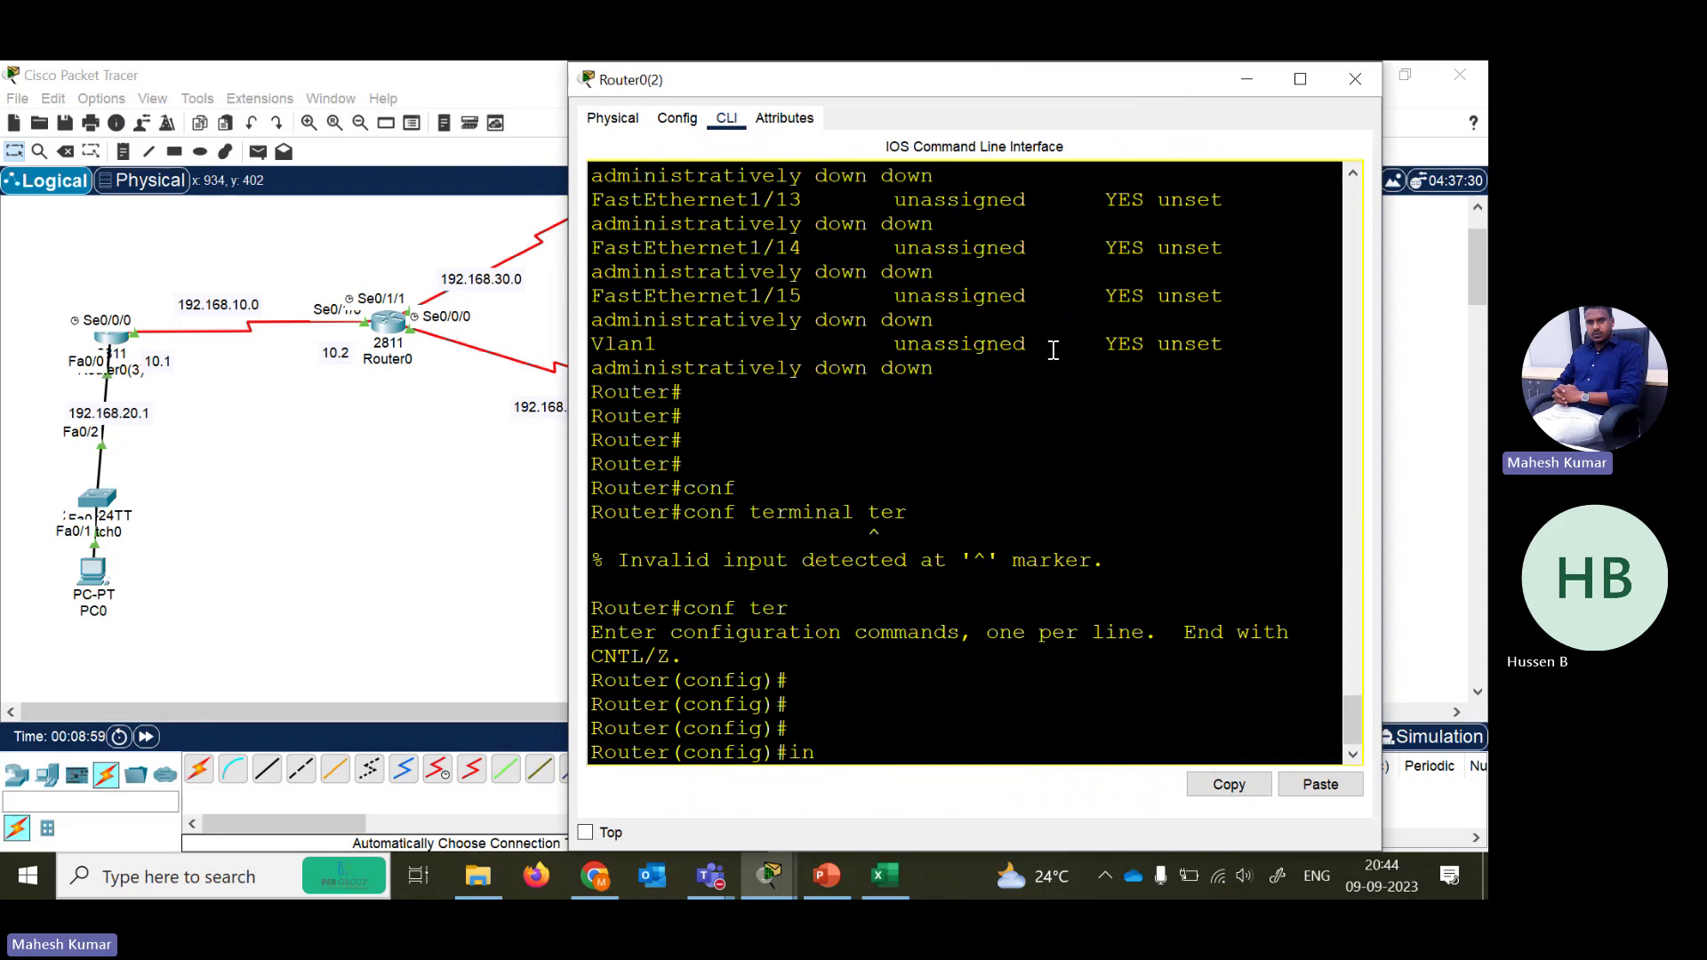
key(Tab)
text(se)
key(Tab)
text(0/0/0)
key(Return)
text(ip)
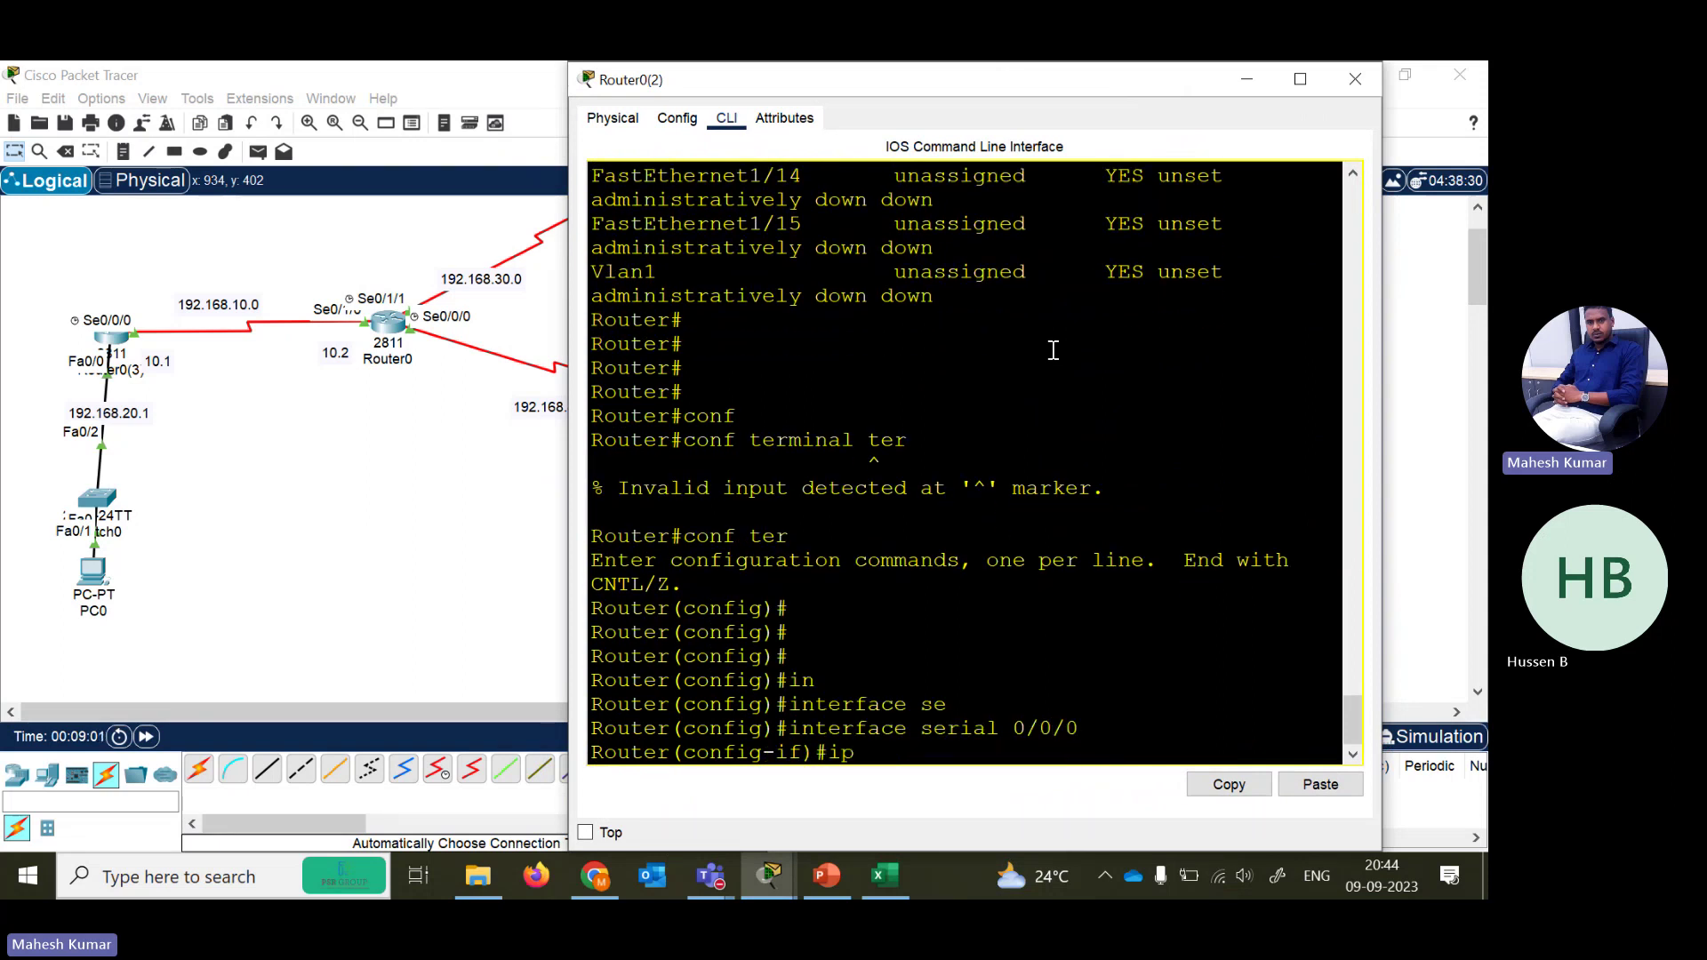
text( add 192.168.40.2 255.255.255.0)
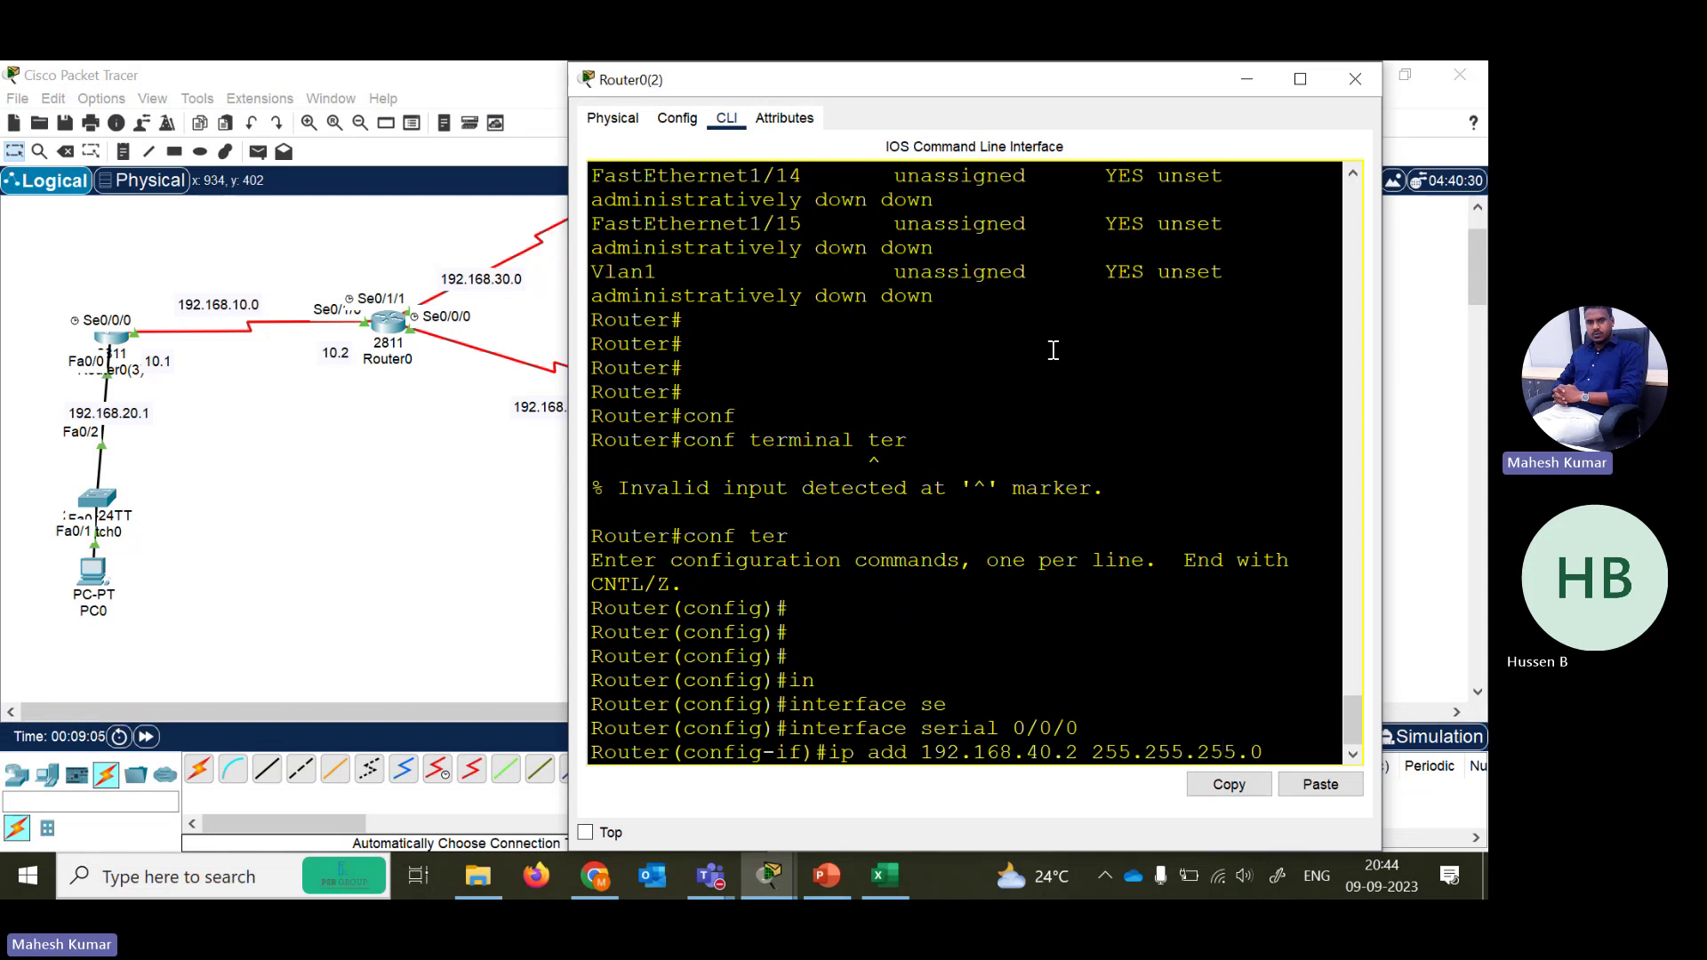
key(Return)
- Enable serial 0/0/0 on Router0(2) with no shutdown and return to privileged mode
text(no sh)
key(Tab)
key(Return)
key(Return)
key(Return)
text(en)
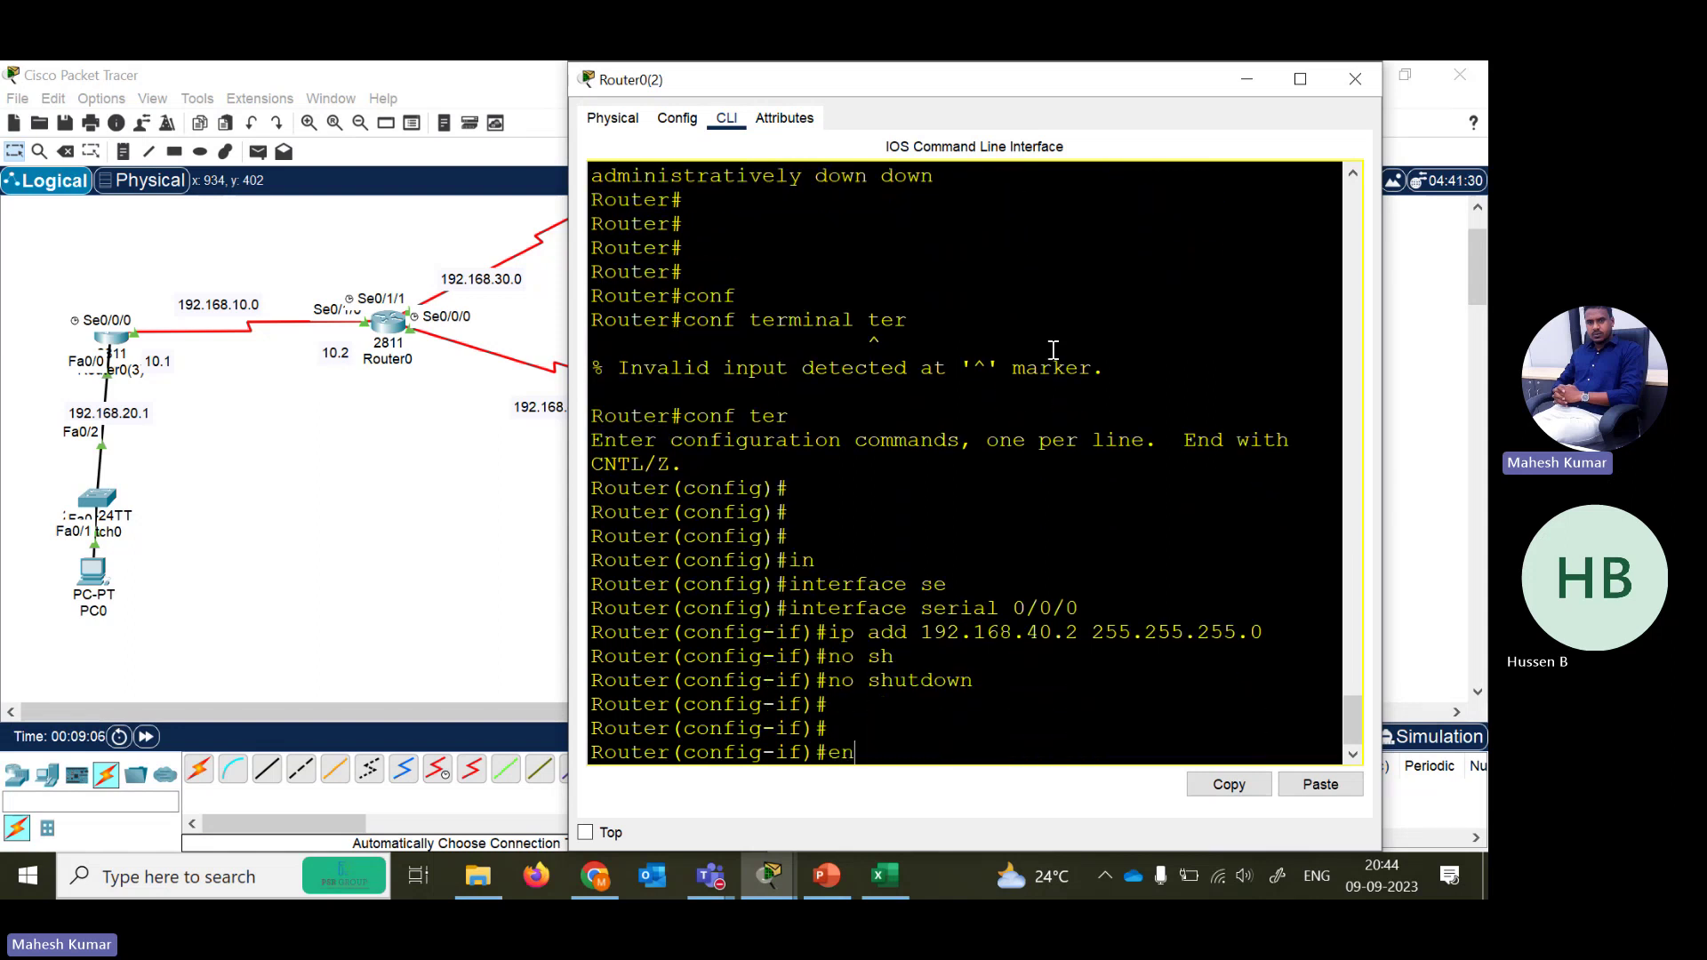
text(d)
key(Return)
- Run show ip int brief on Router0(2), examine the serial 0/0/0 entry in the enlarged console, and close the router's window
text(sh)
key(Tab)
text(ip int)
key(Tab)
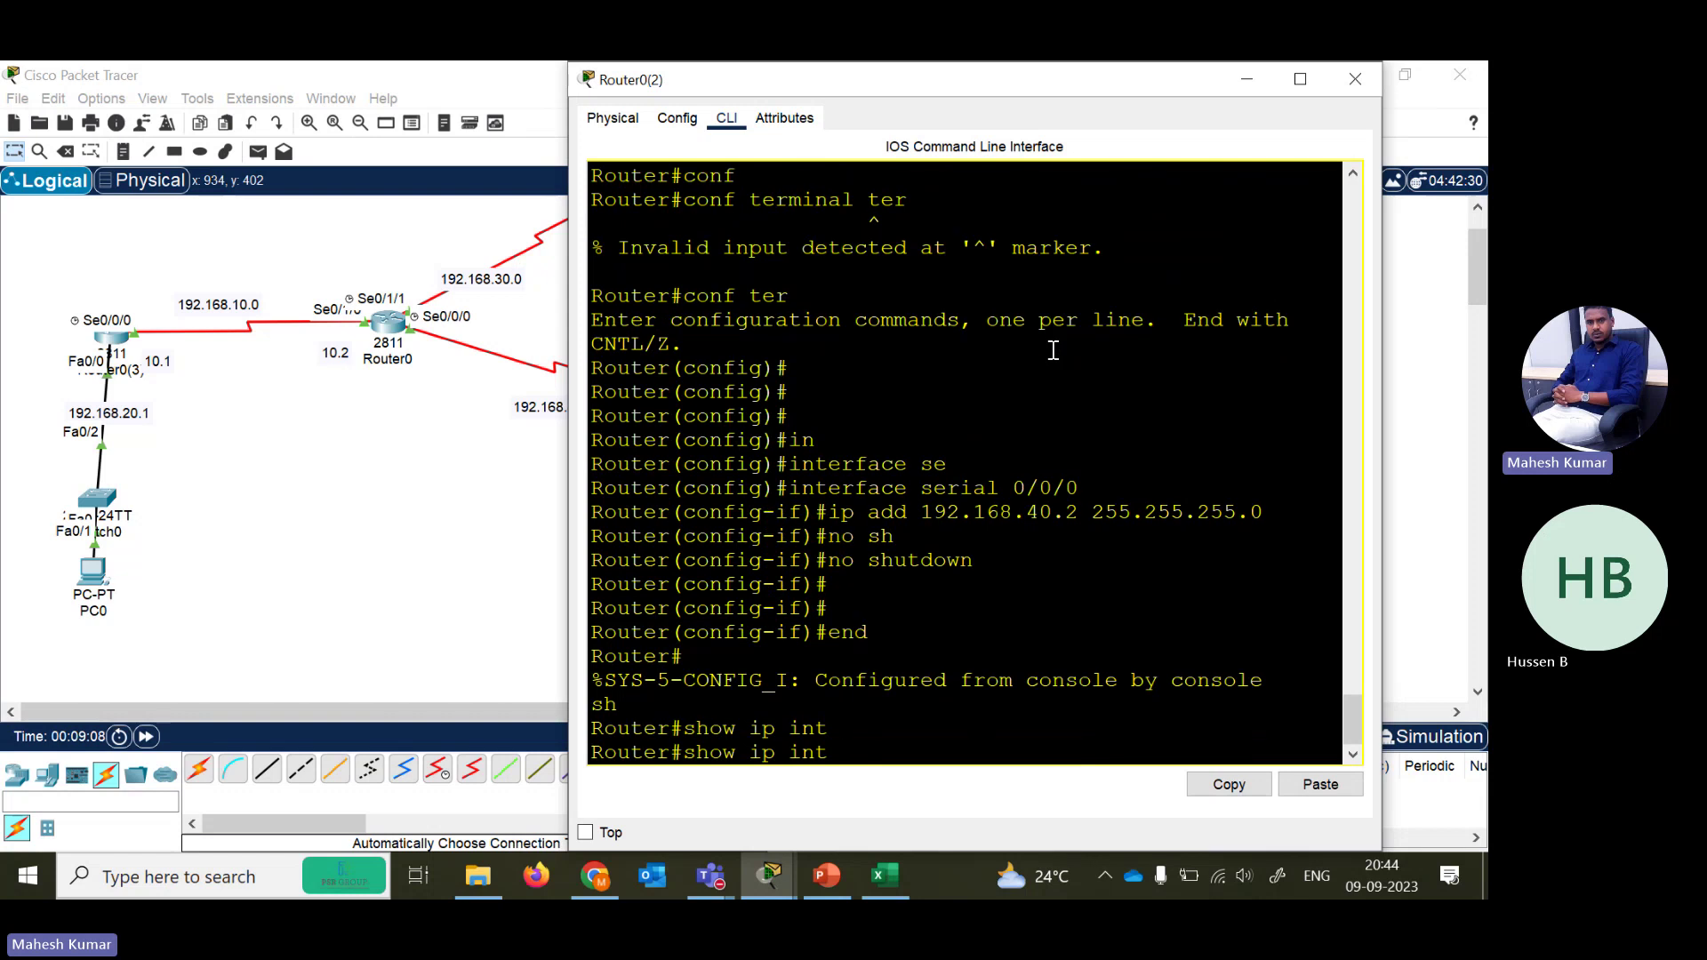
key(BackSpace)
key(BackSpace)
text(nt br)
key(Tab)
key(Return)
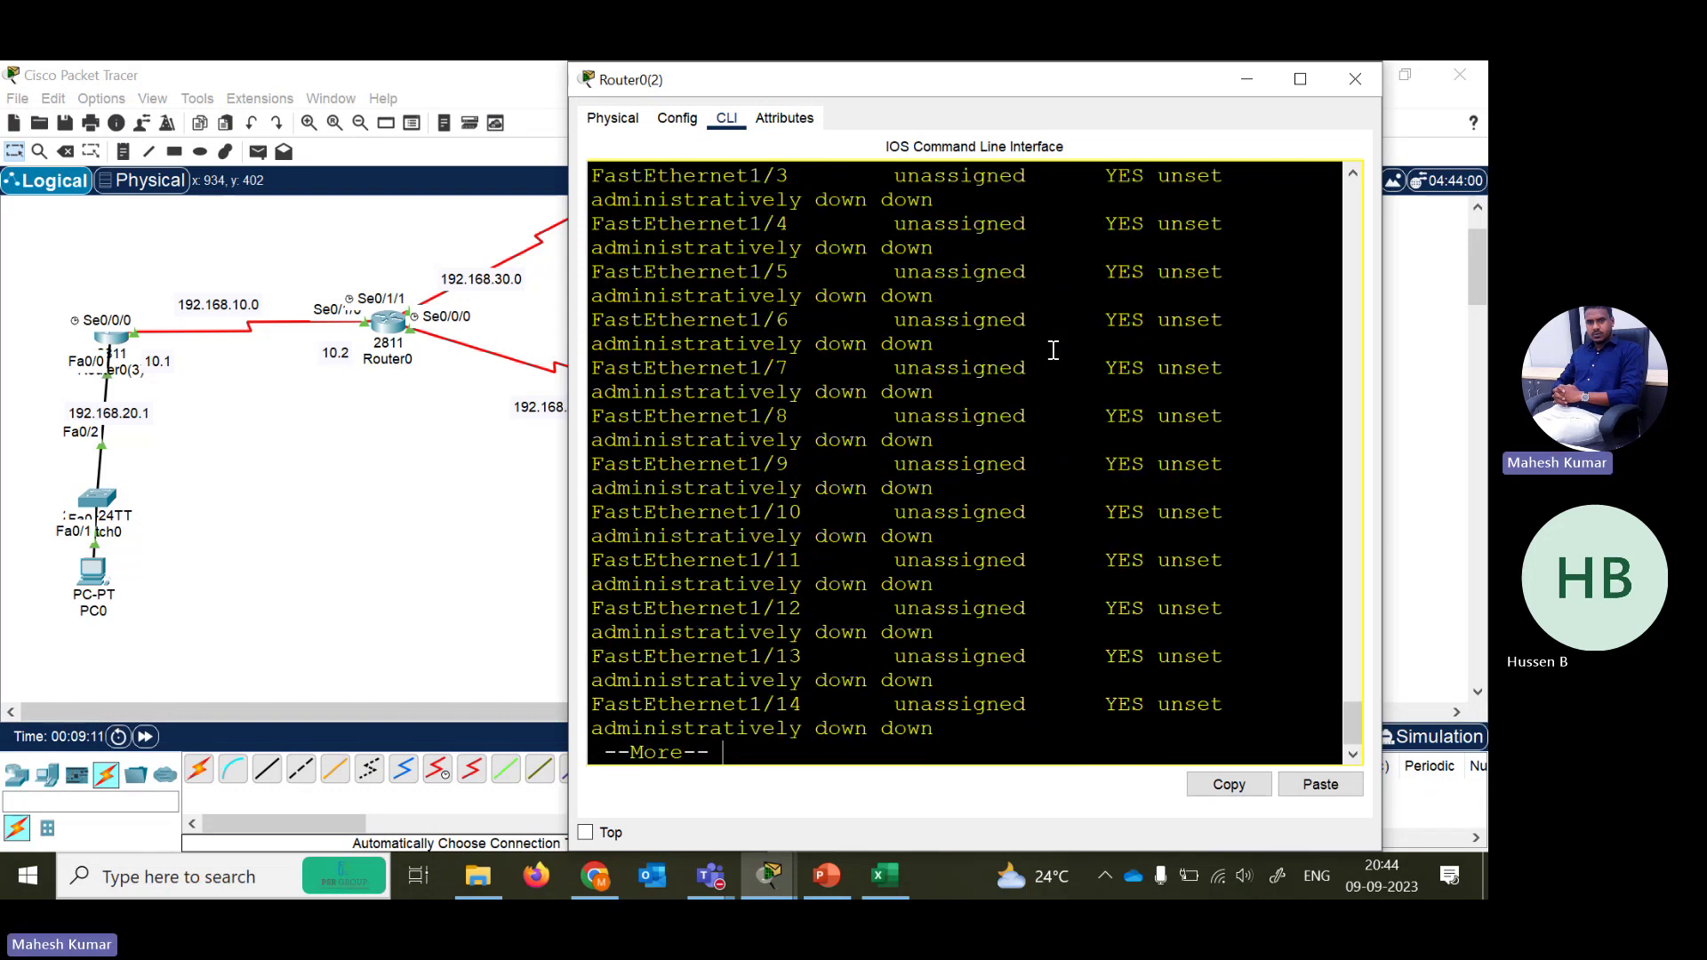
click(1300, 80)
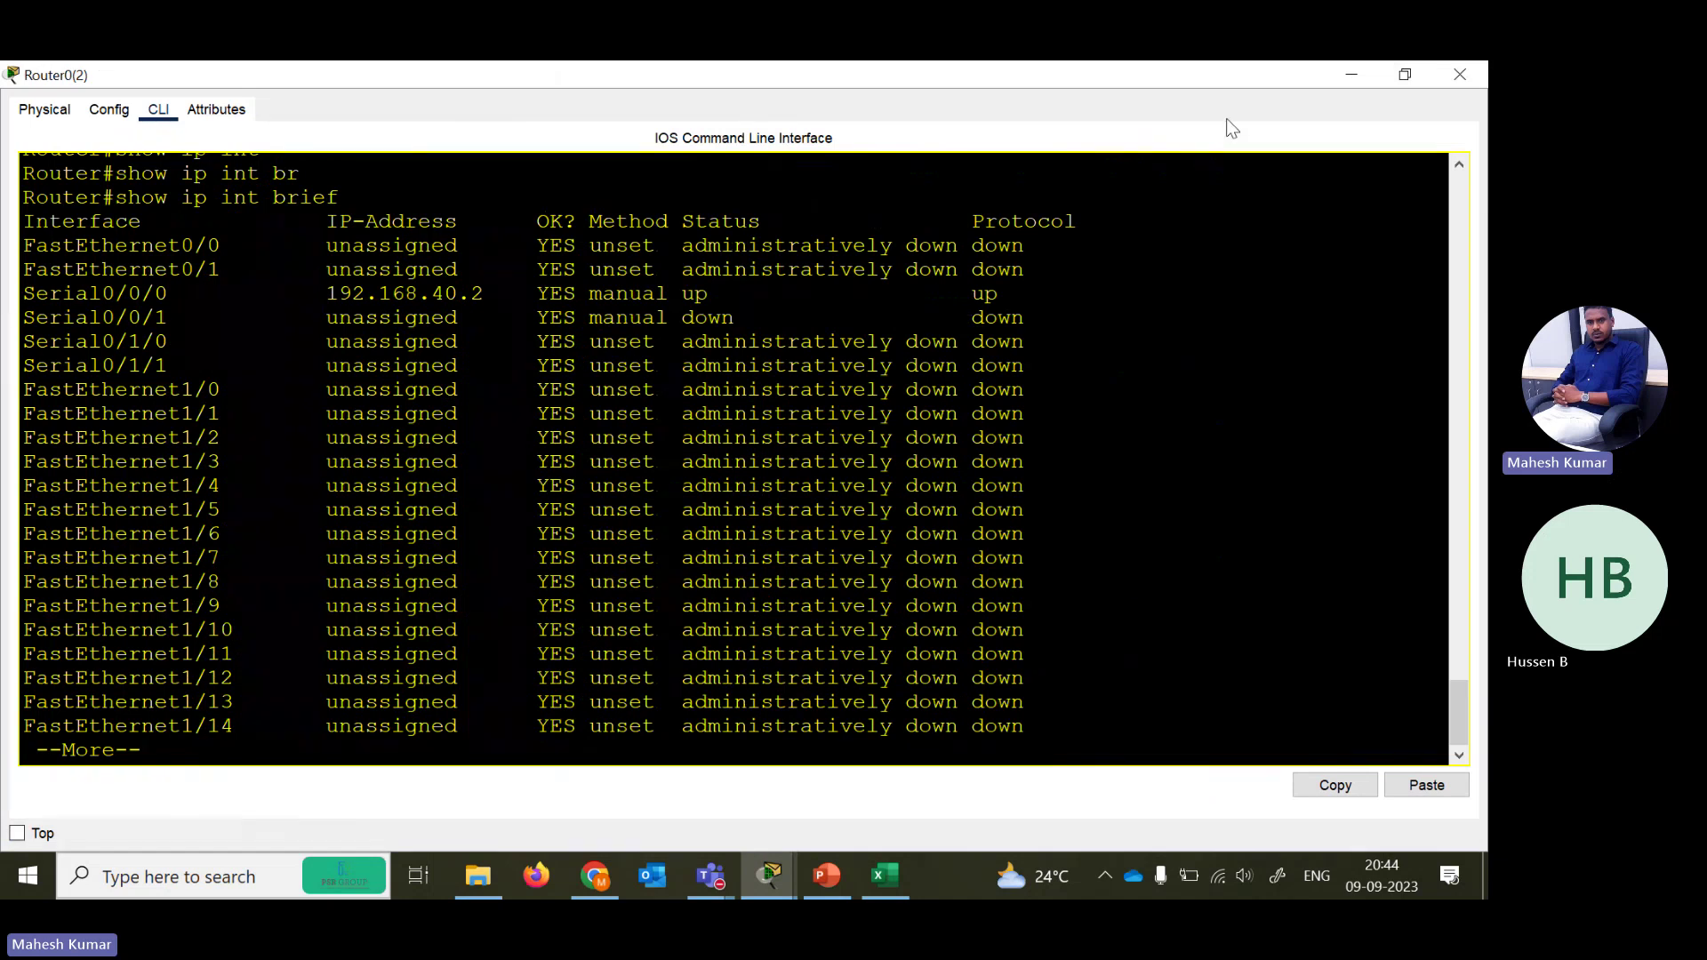
drag(525, 293, 971, 294)
click(1459, 75)
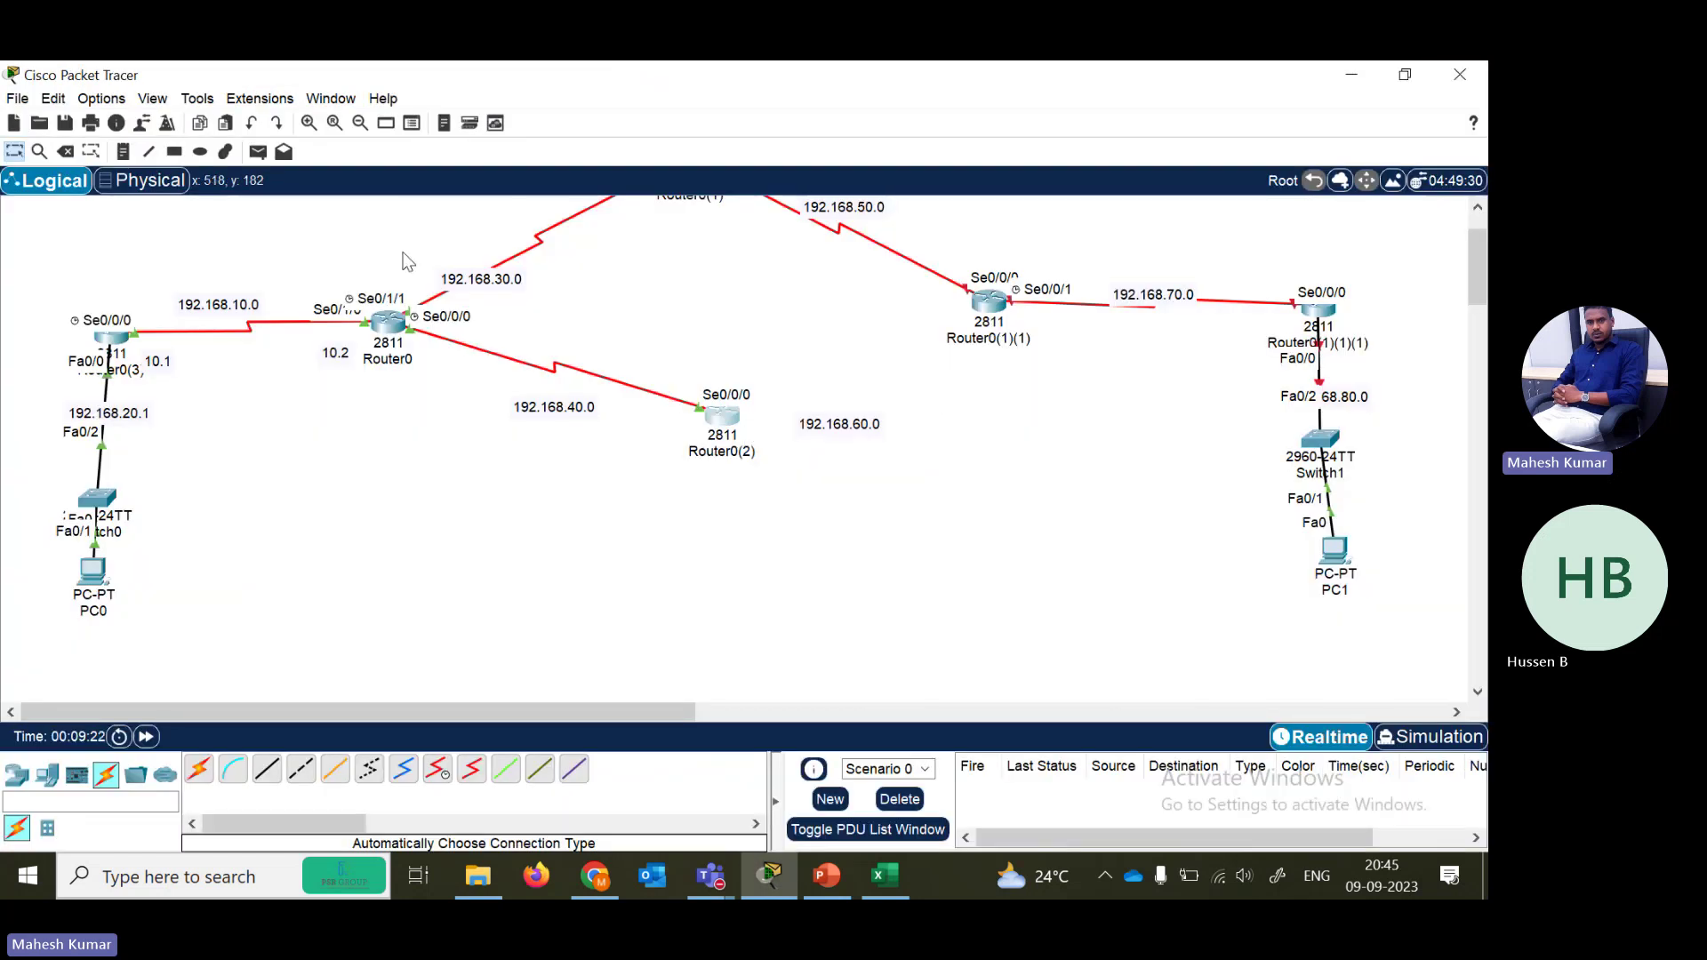
- Link Router0(2) to Router0(1)(1) with an automatically chosen connection, and shift Router0(2) slightly towards Router0
click(199, 768)
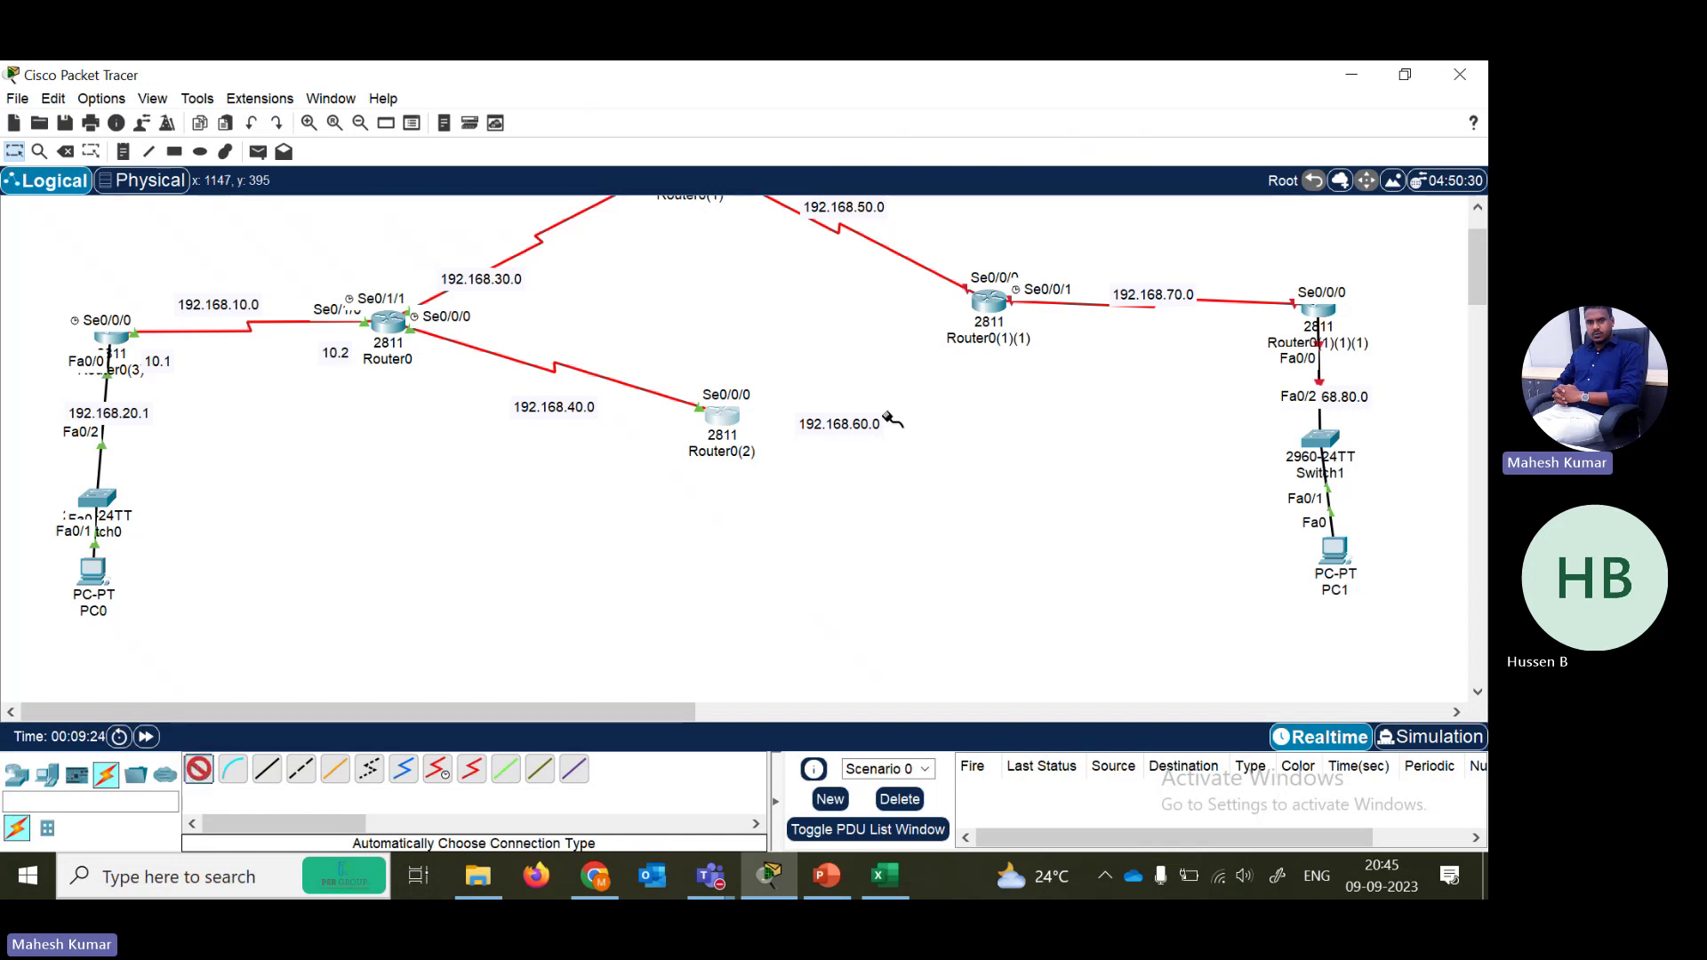
click(721, 414)
click(985, 304)
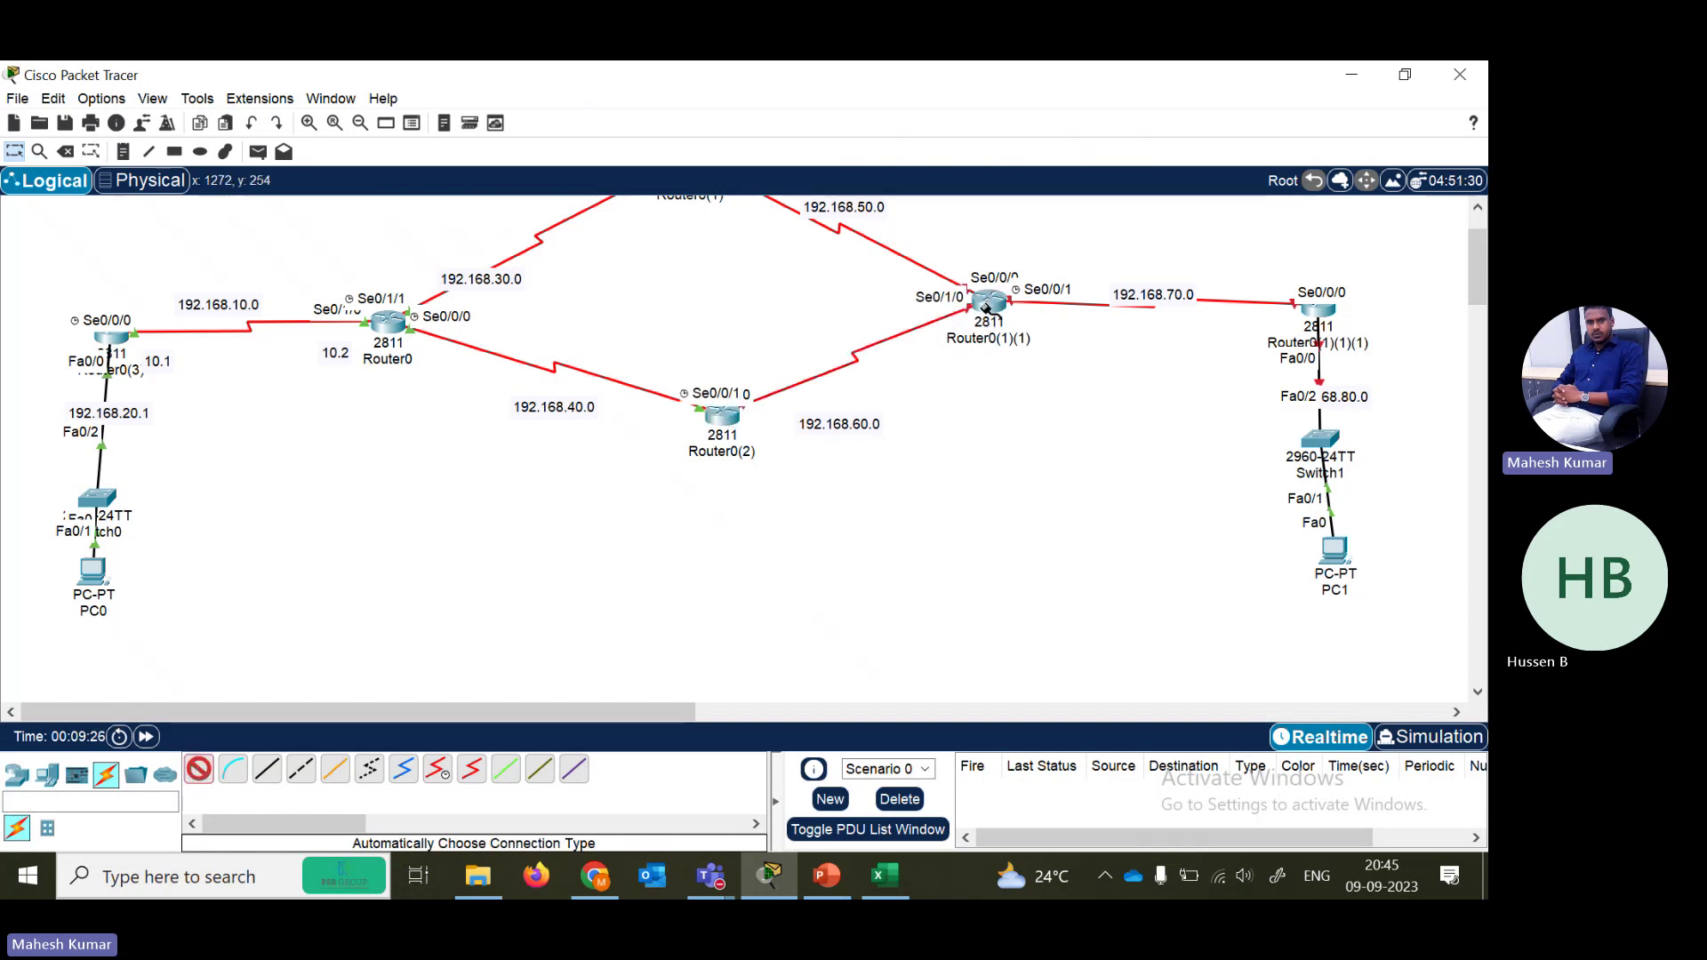
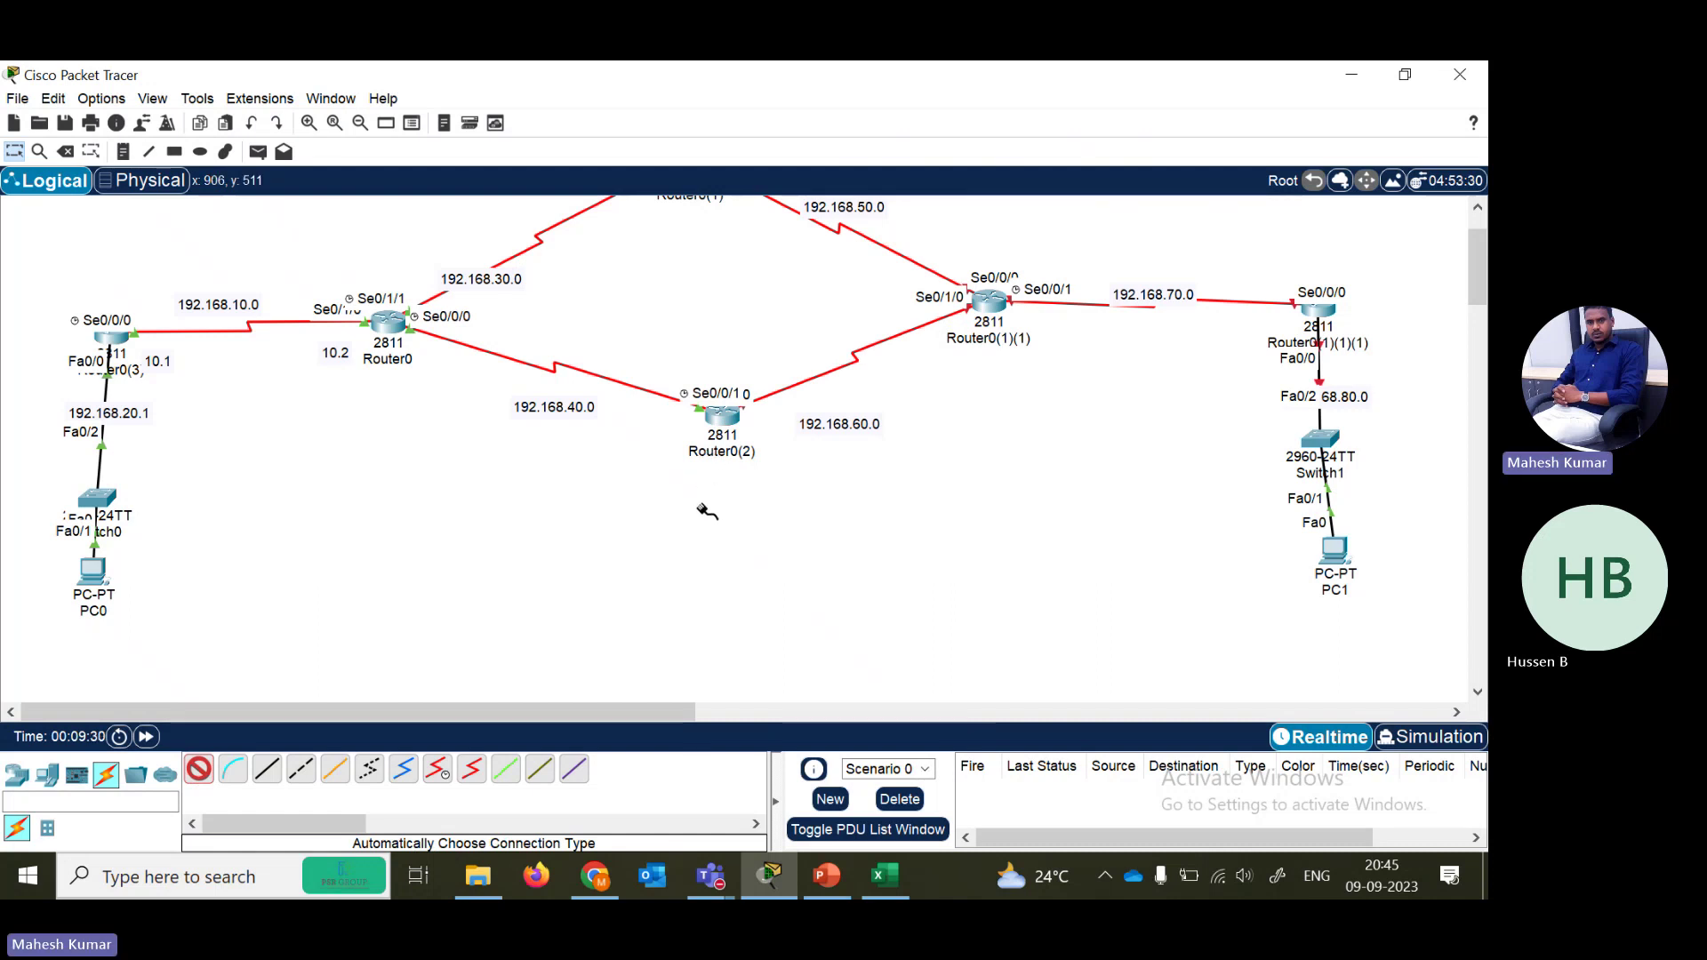
key(Escape)
drag(704, 423, 654, 425)
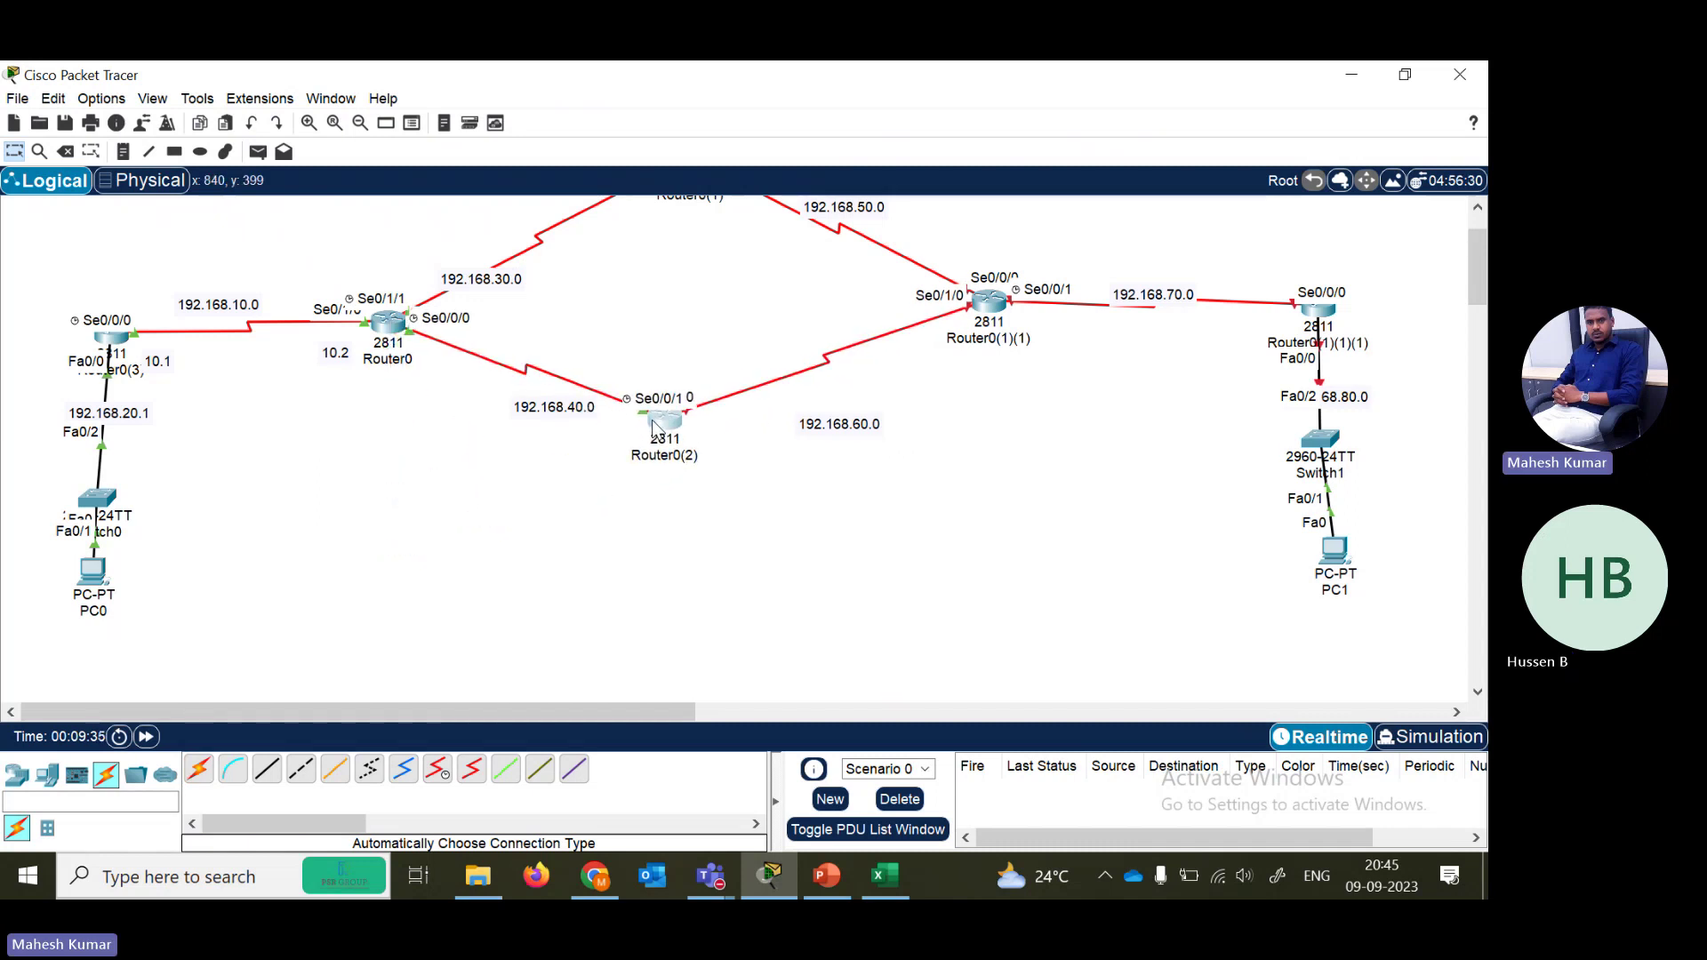
- Reopen Router0(2)'s console and enter interface configuration mode for serial 0/0/1
click(654, 425)
key(Return)
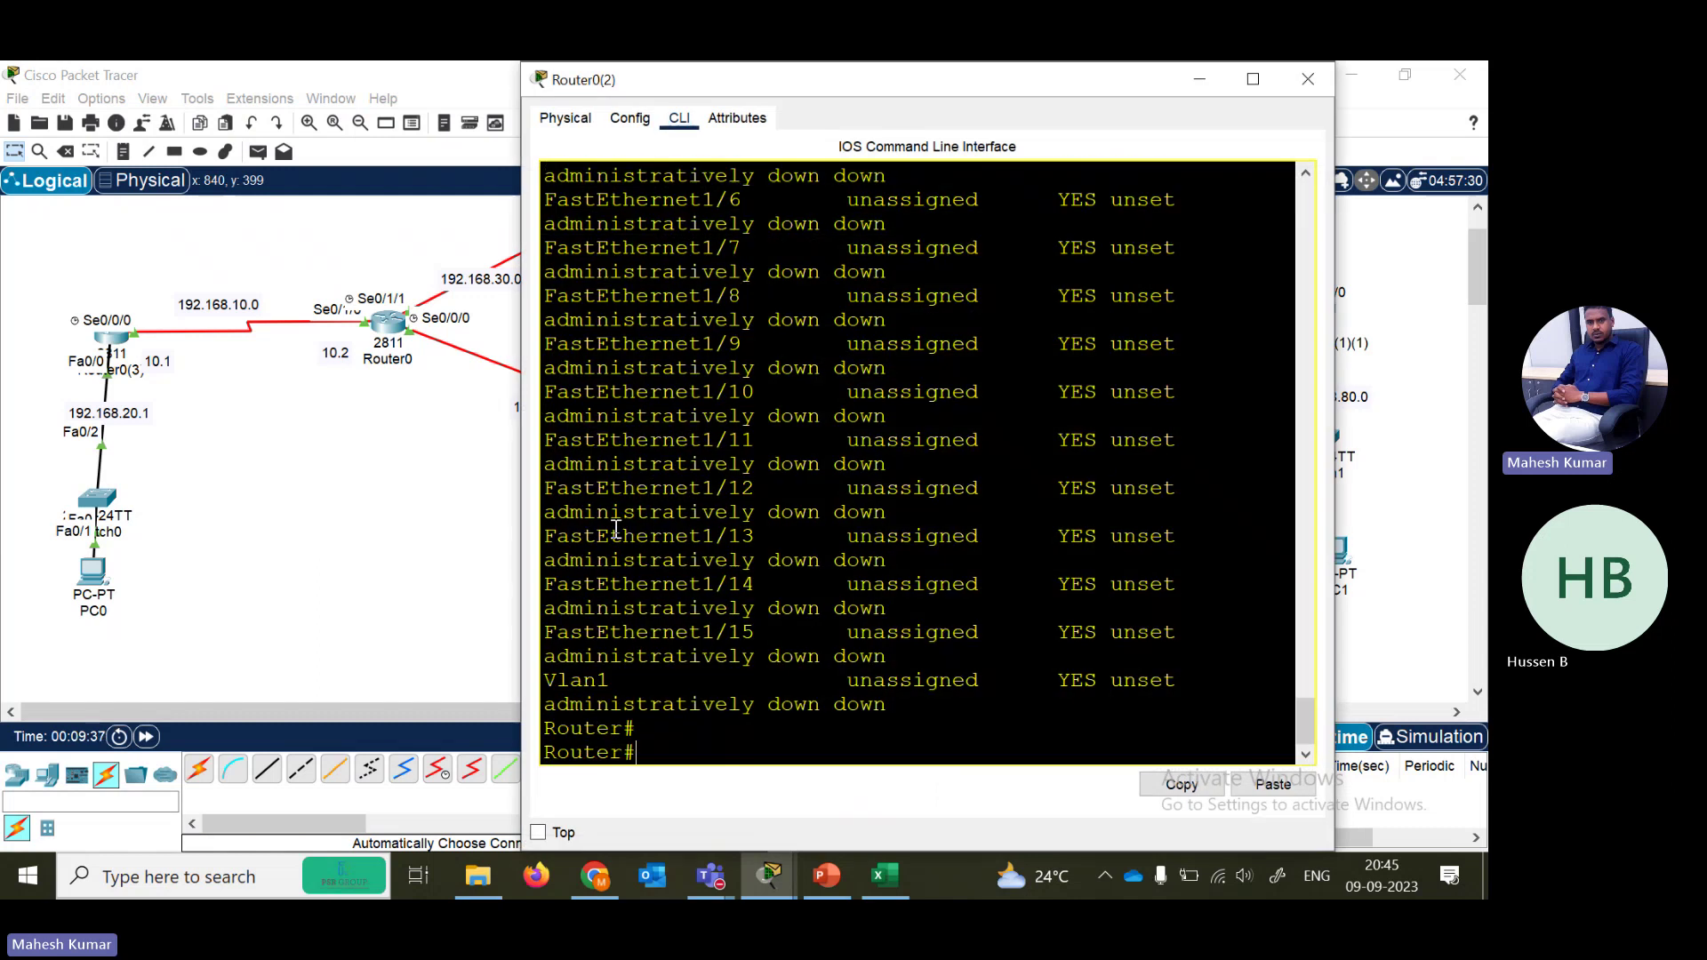
text(conf ter)
key(Return)
text(in)
key(Tab)
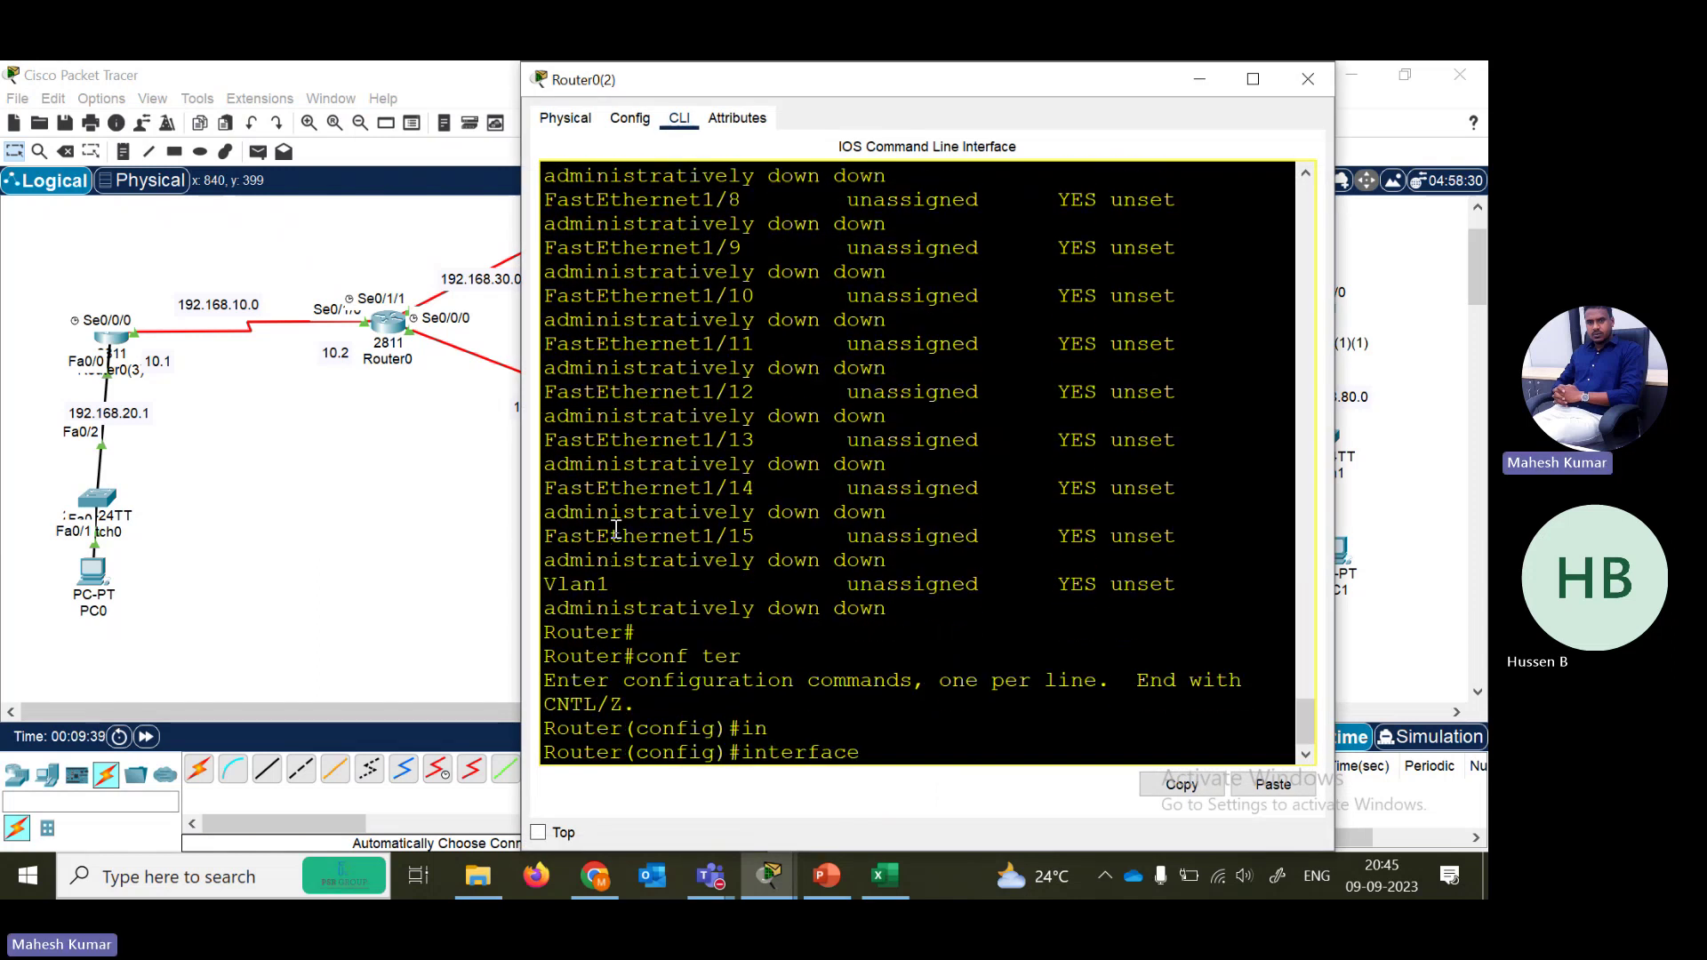
text(se)
key(Tab)
text(0/0/1)
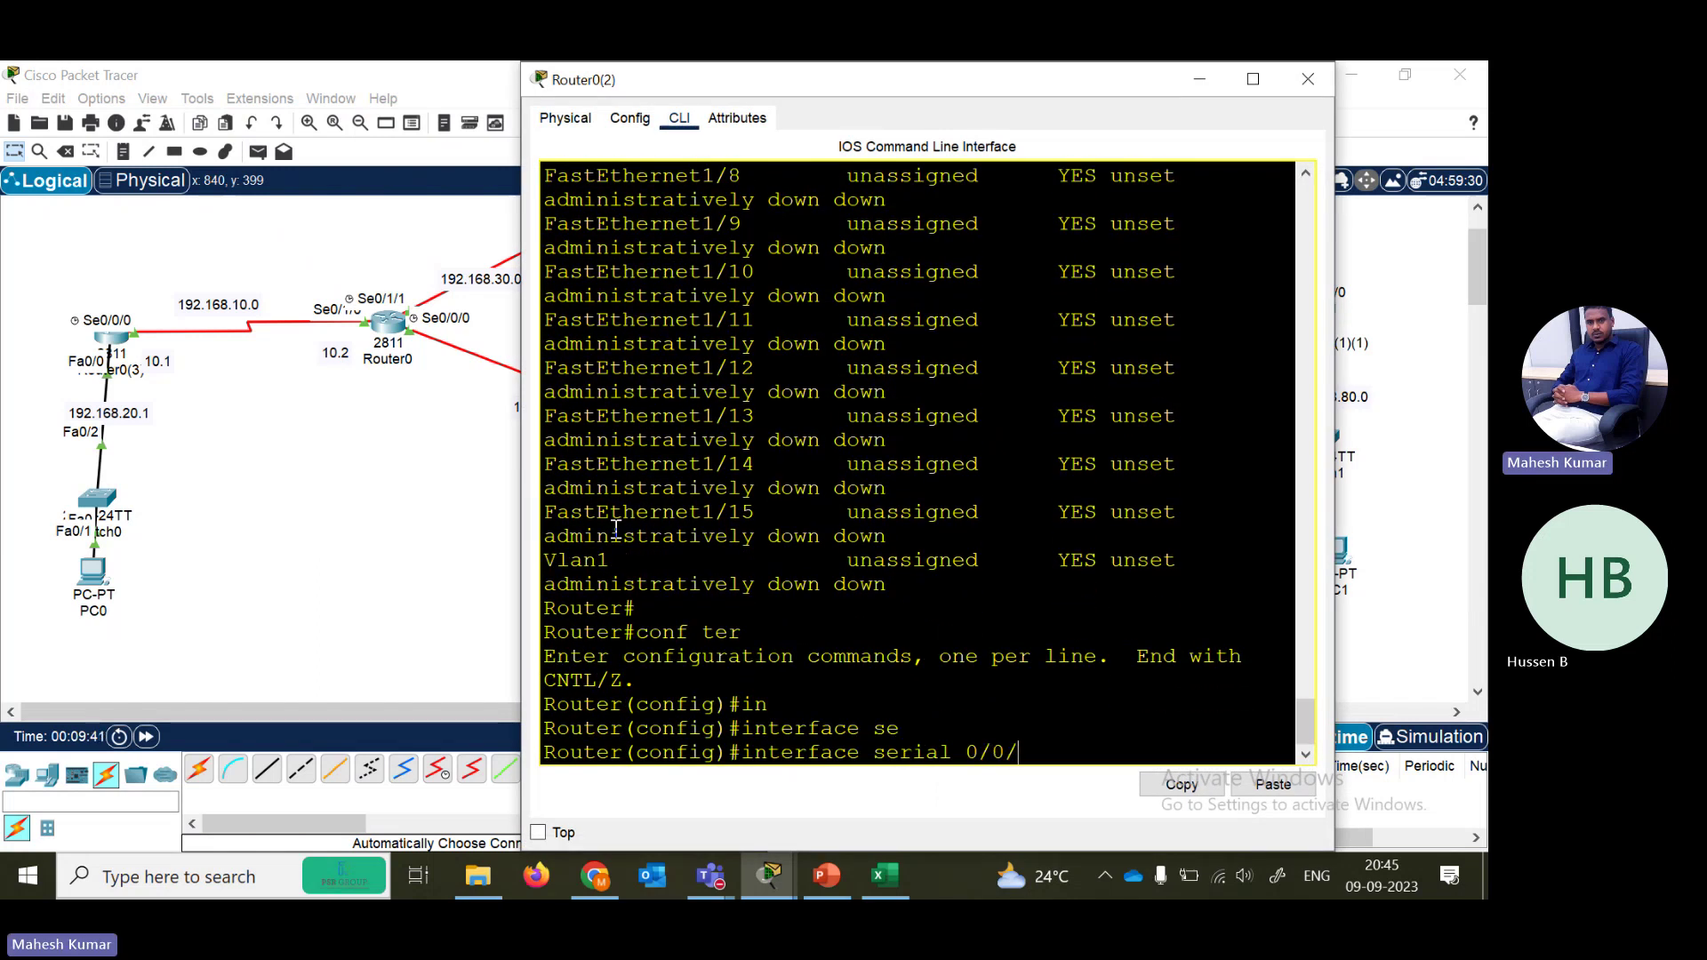
key(Return)
- Assign 192.168.60.1 with mask 255.255.255.0 to serial 0/0/1, enable the interface, and end configuration mode
text(ip add 19)
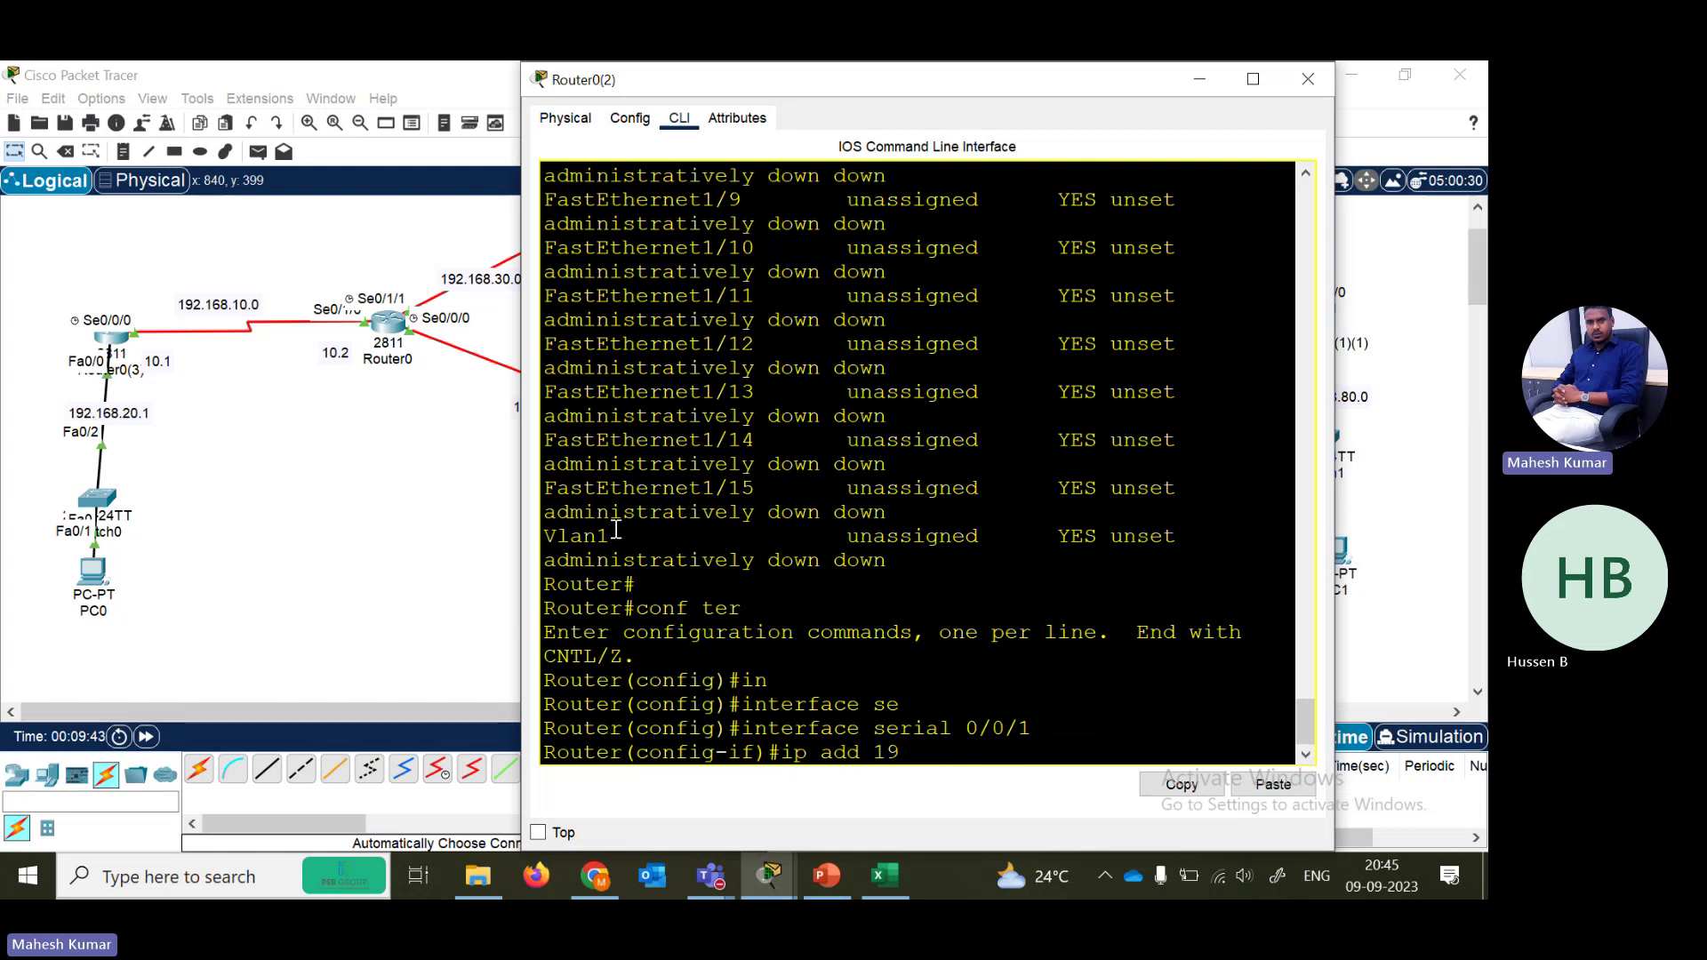
text(2.168.60.1 255.255.255)
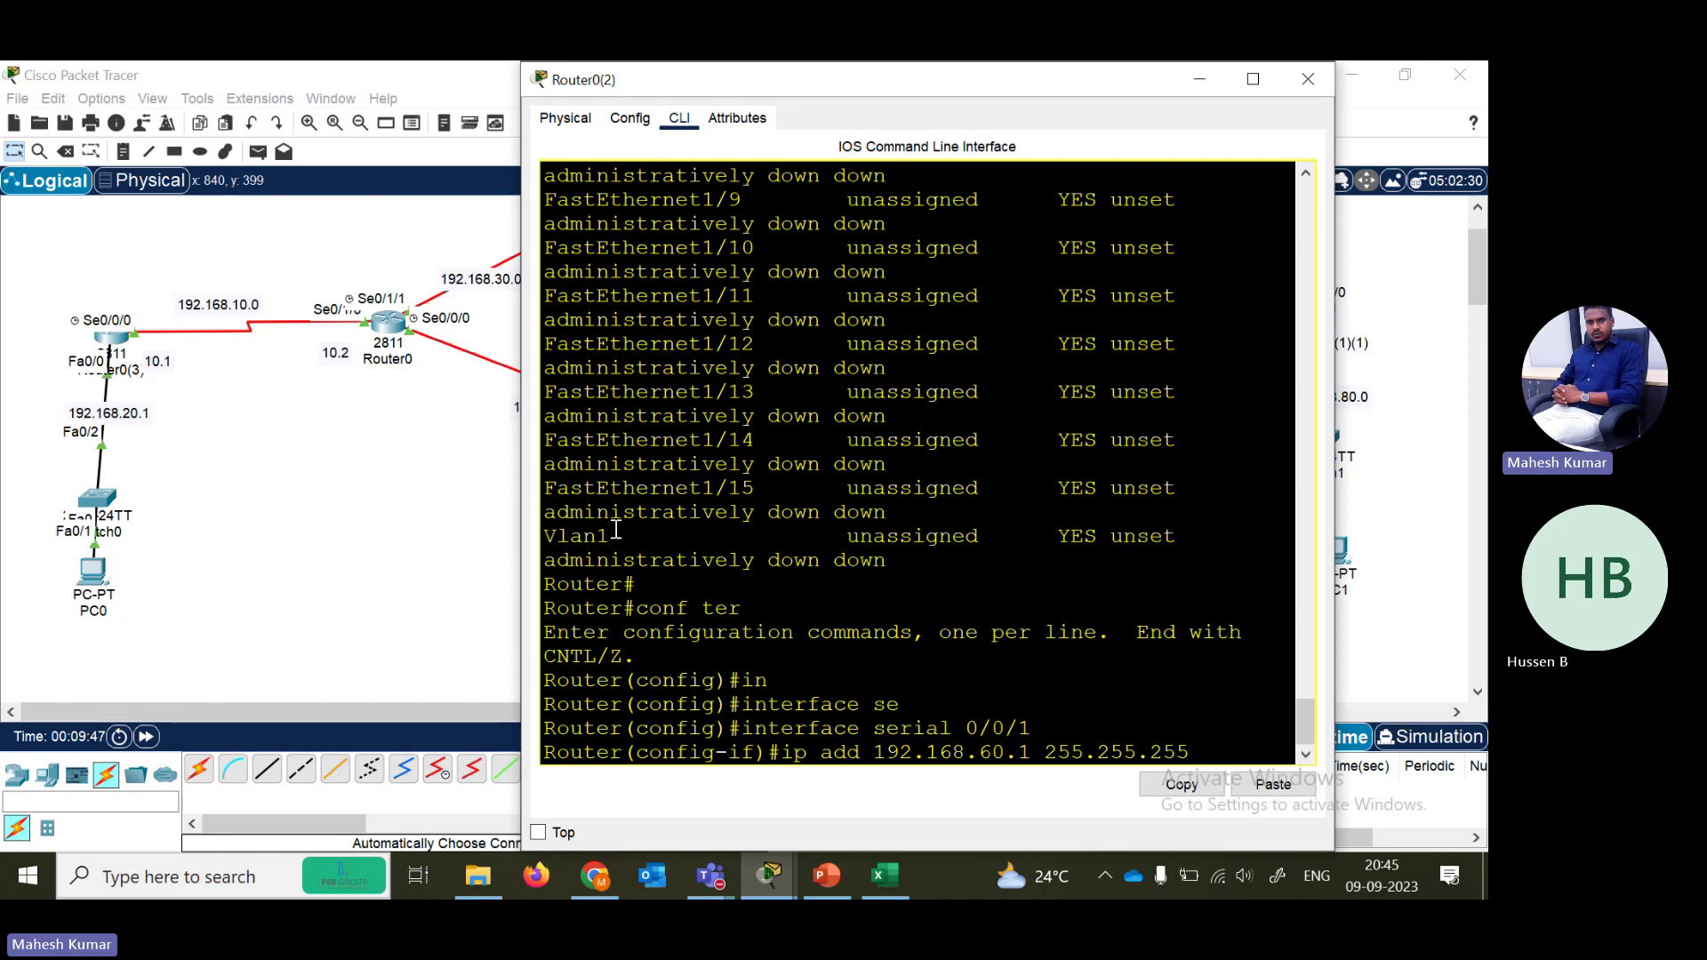
key(ctrl+u)
text(.0)
key(Return)
text(no sh)
key(Tab)
key(Return)
key(Return)
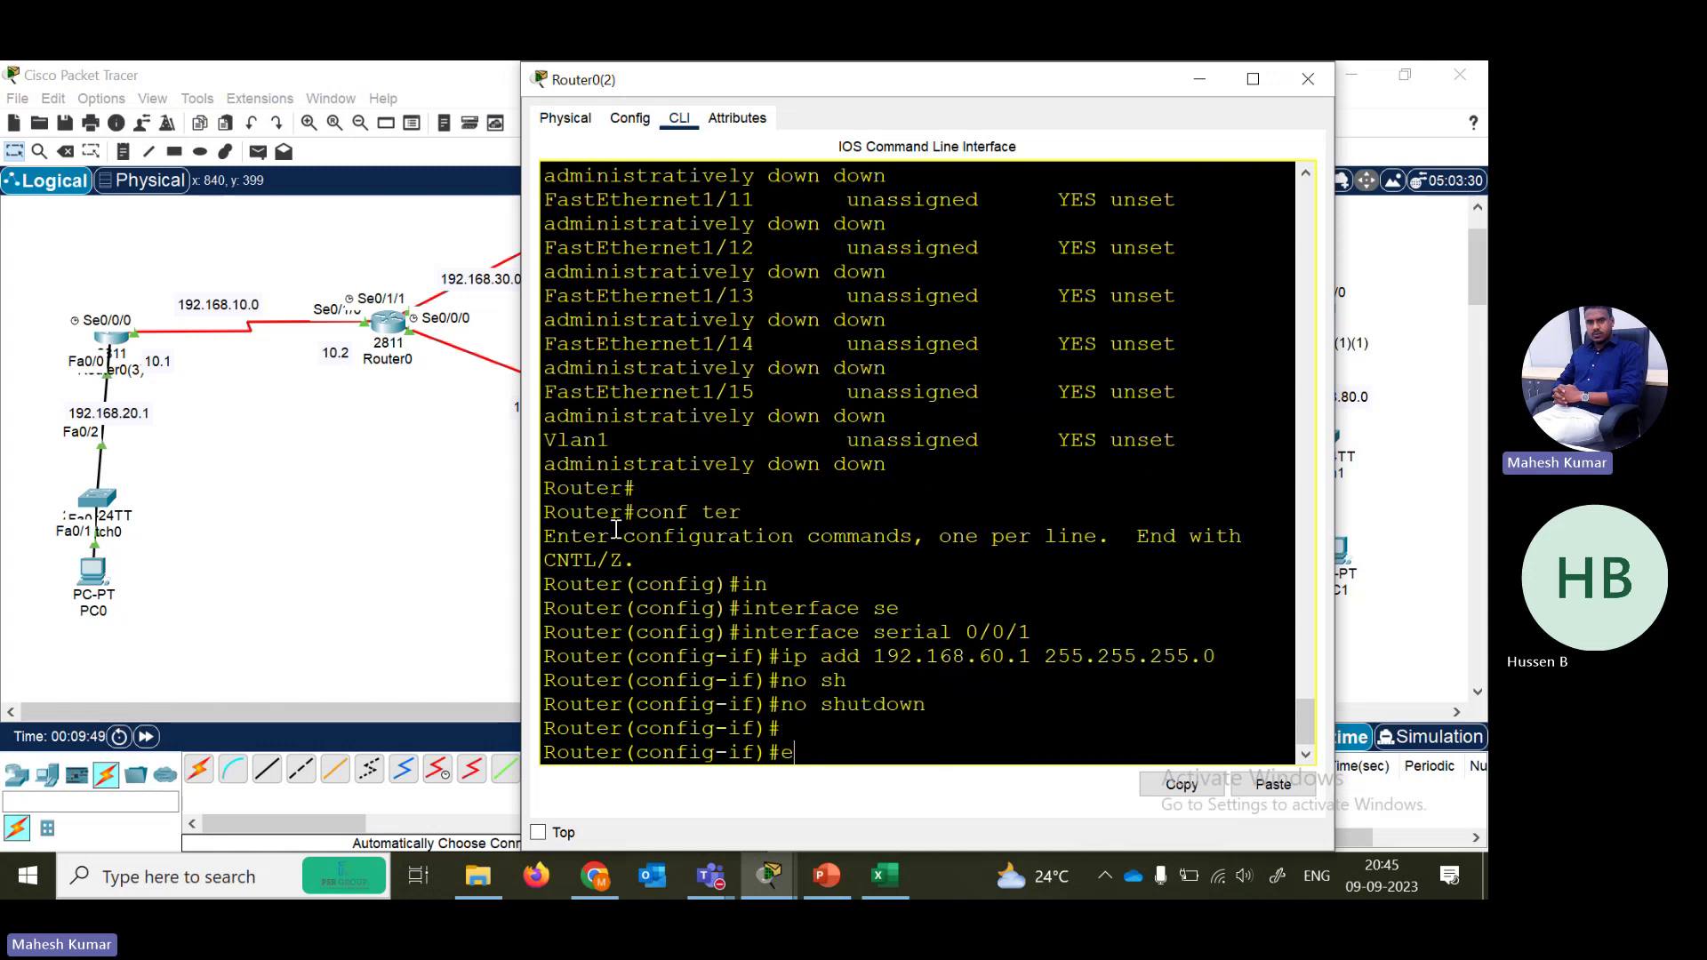
text(end)
key(Return)
- Run show ip int br on Router0(2), check both configured serial interfaces in the enlarged console, and return to the topology
text(sh)
key(Tab)
text(ip int br)
key(Return)
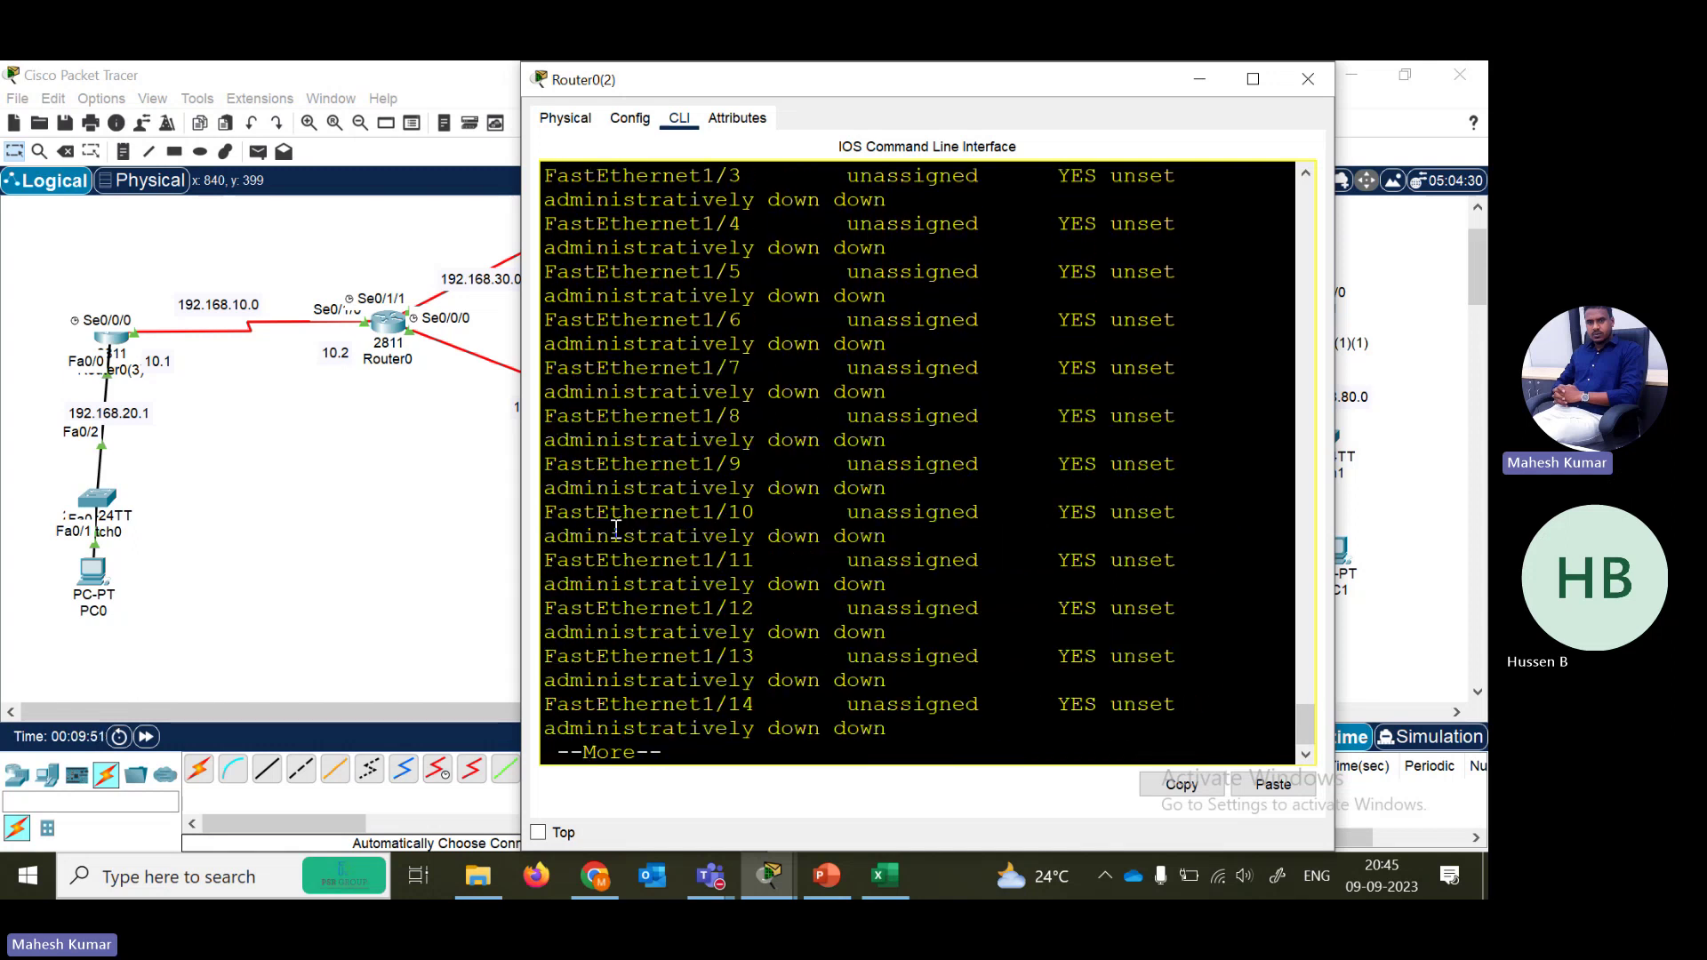
click(1253, 80)
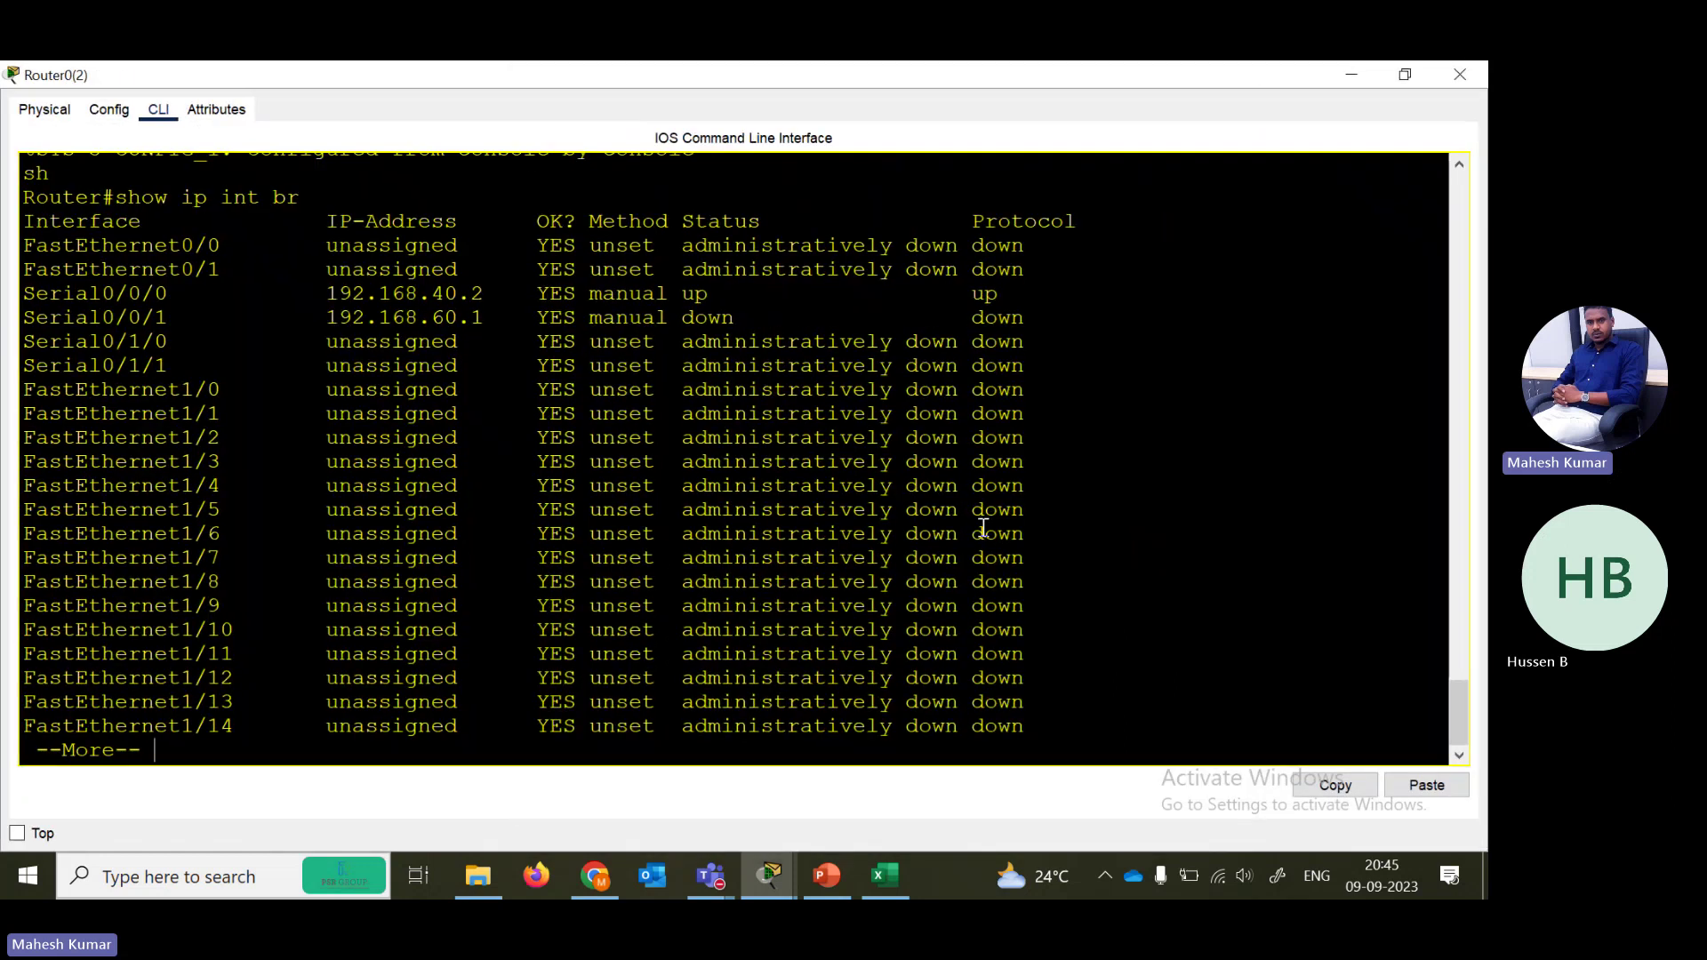
click(1460, 74)
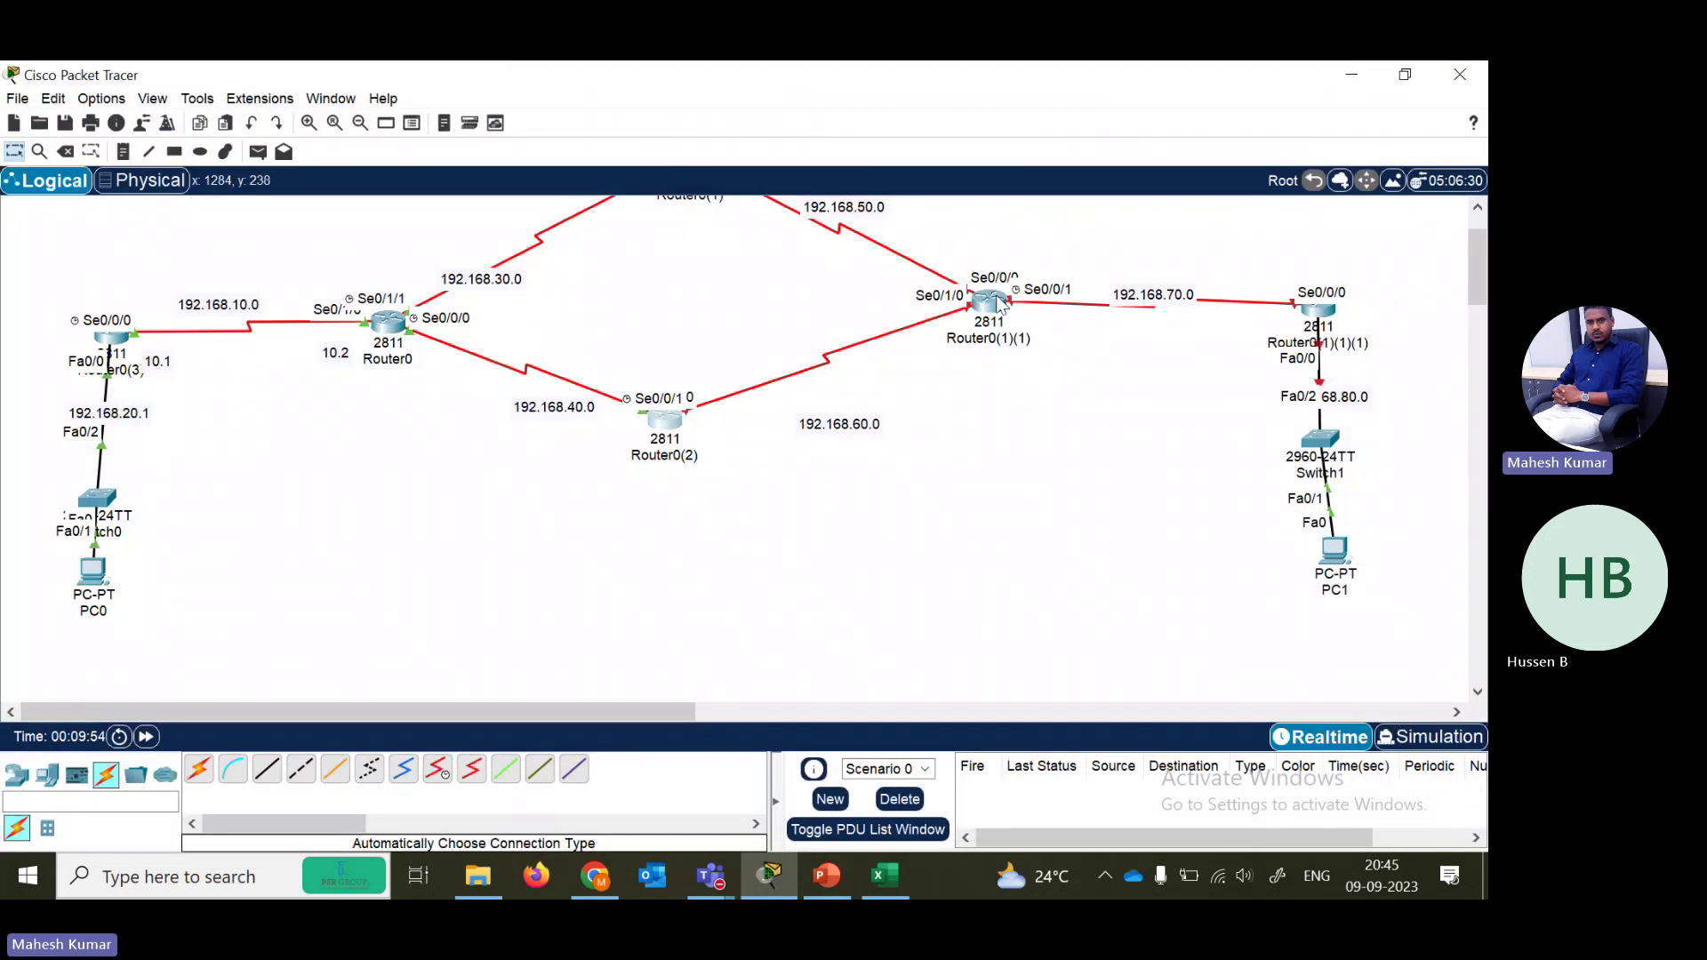
click(987, 302)
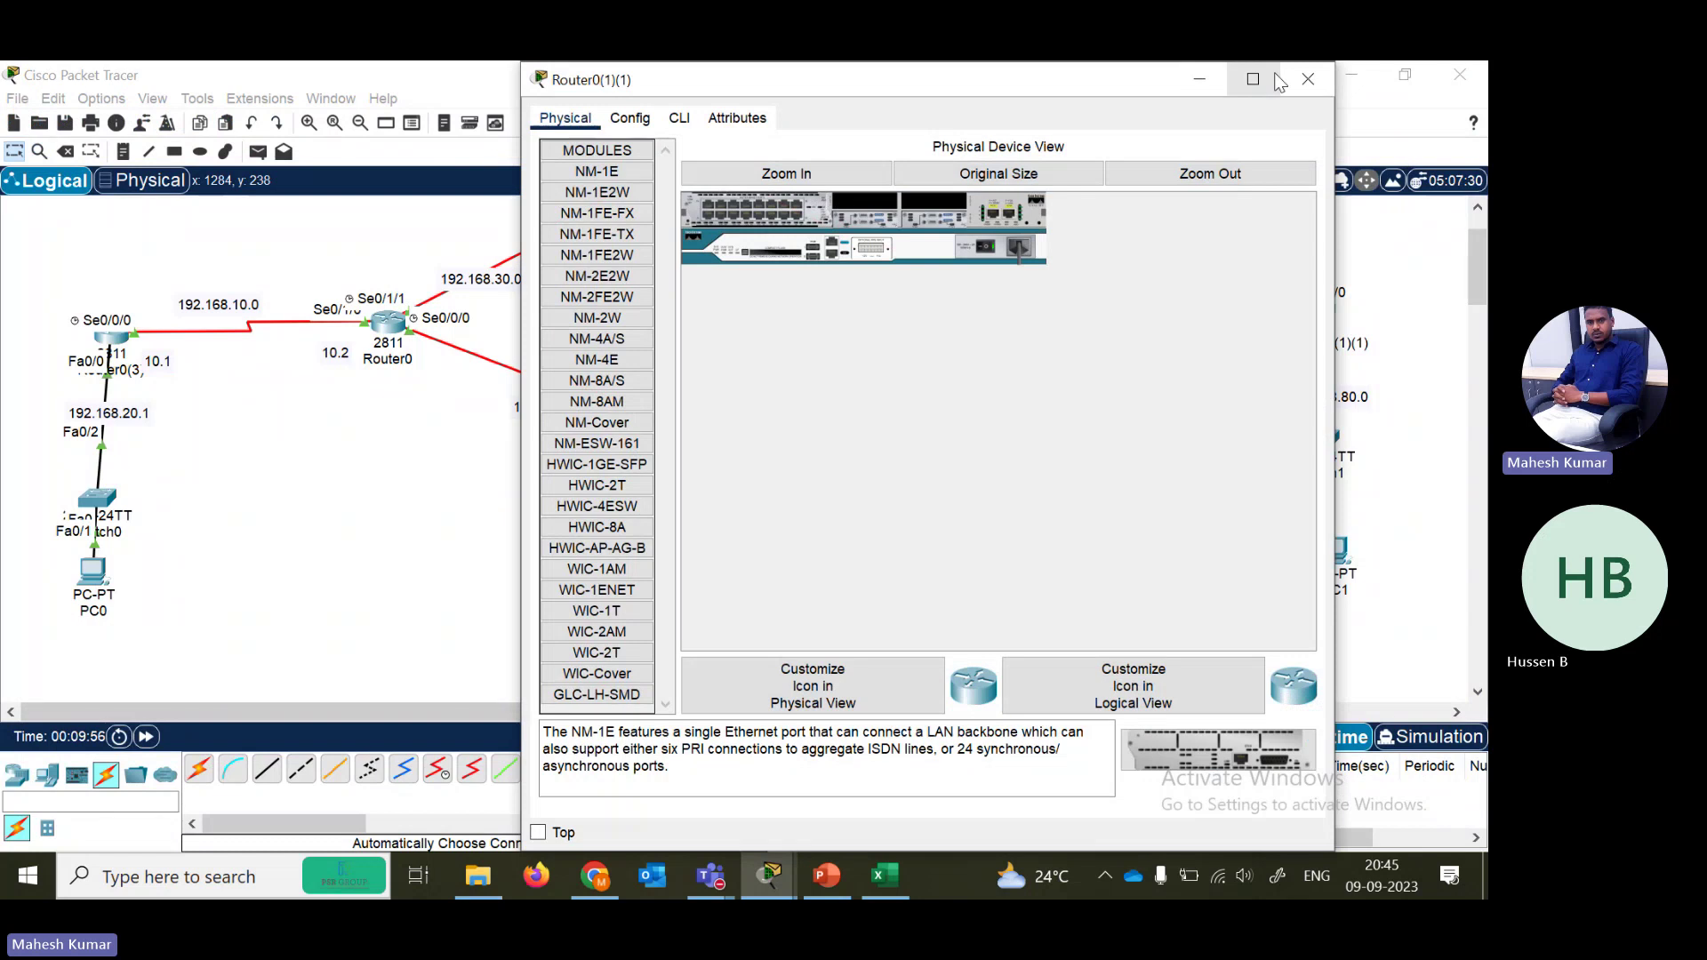
click(1306, 78)
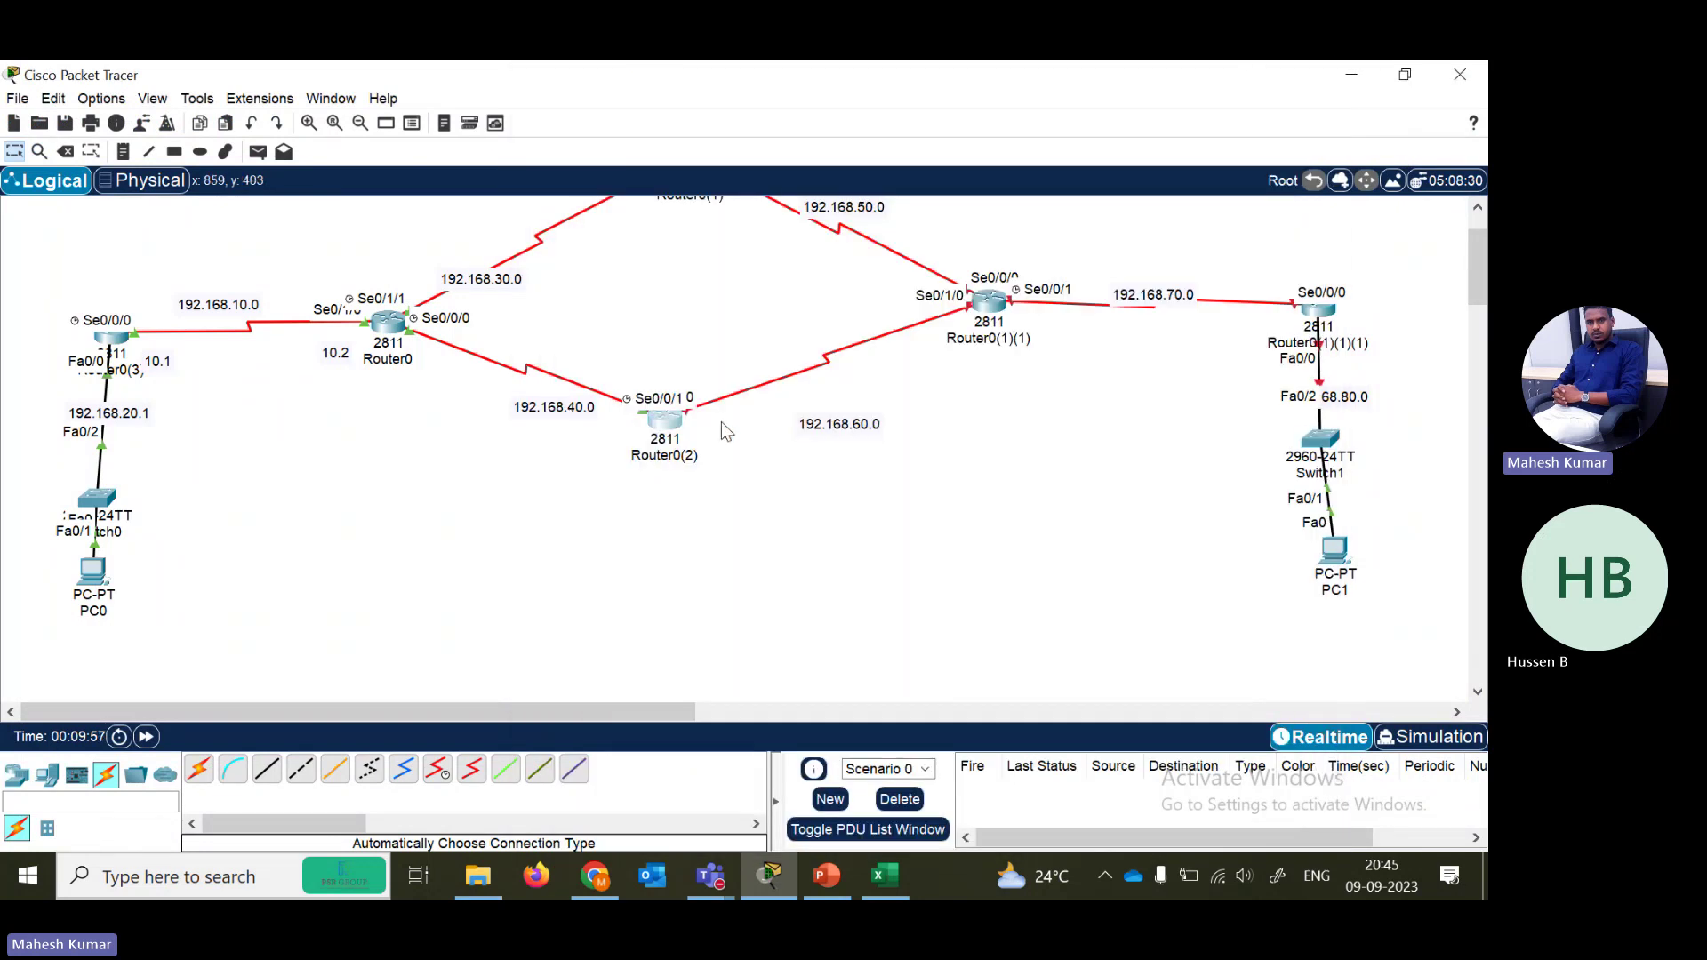
- Ping 192.168.40.1 from Router0(2) to test the link to Router0, and close the router's window
click(665, 418)
text(e)
key(BackSpace)
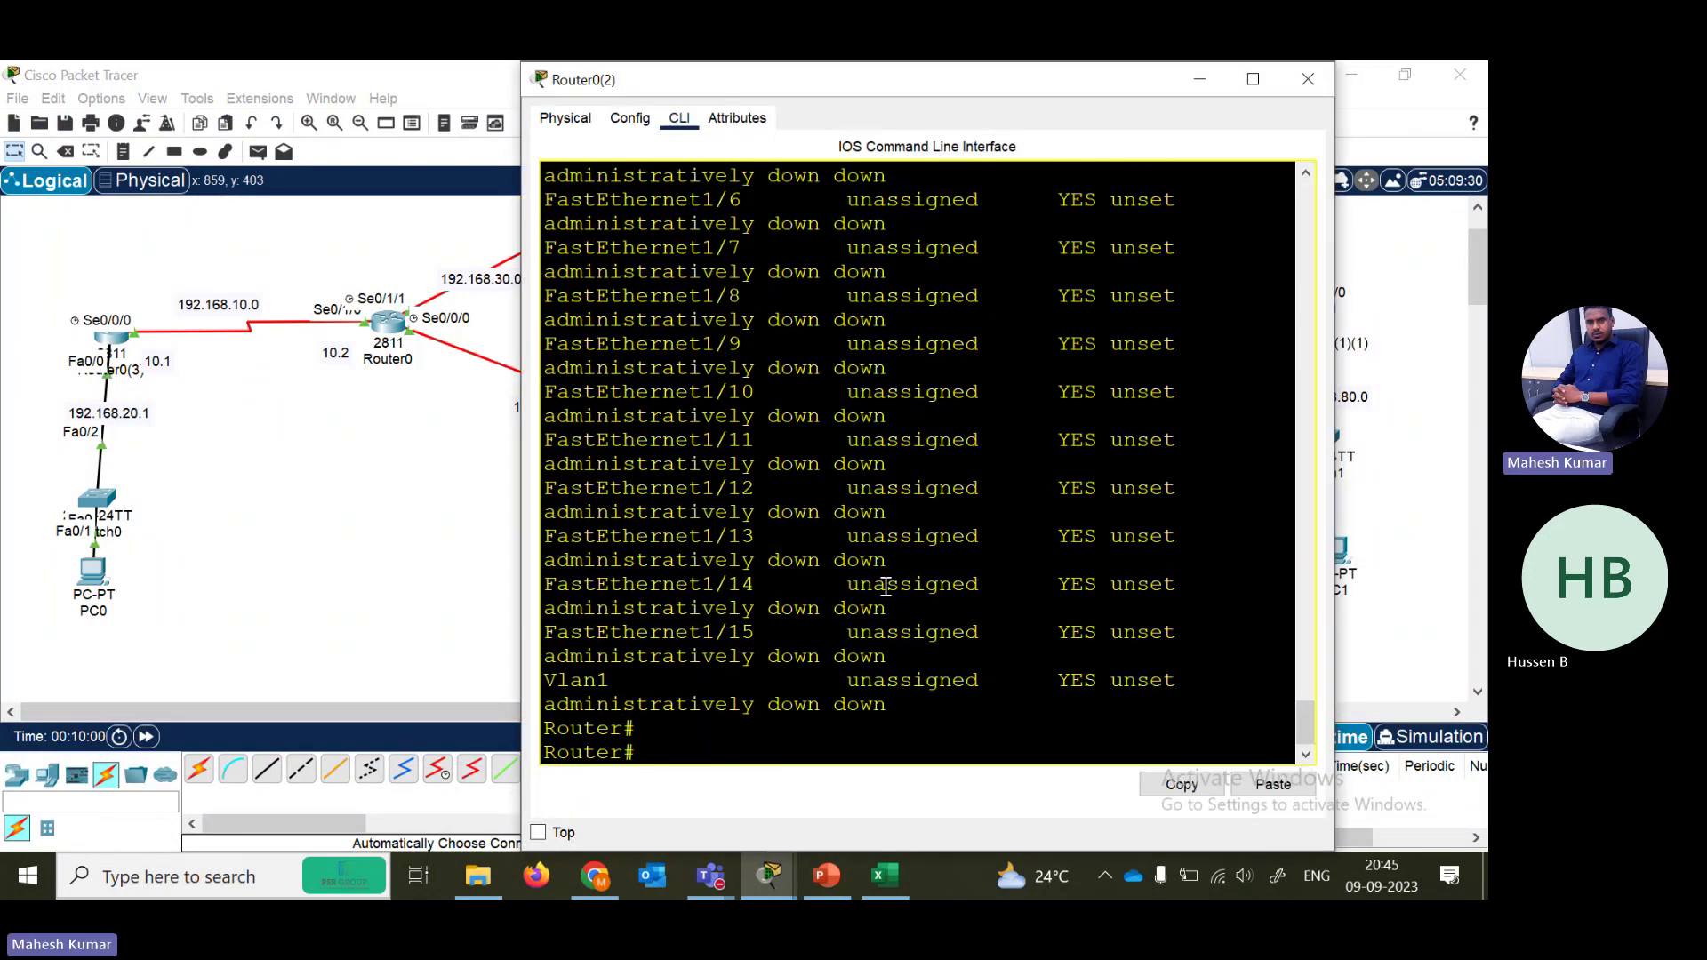
text(pi)
key(Tab)
text(192.168.4)
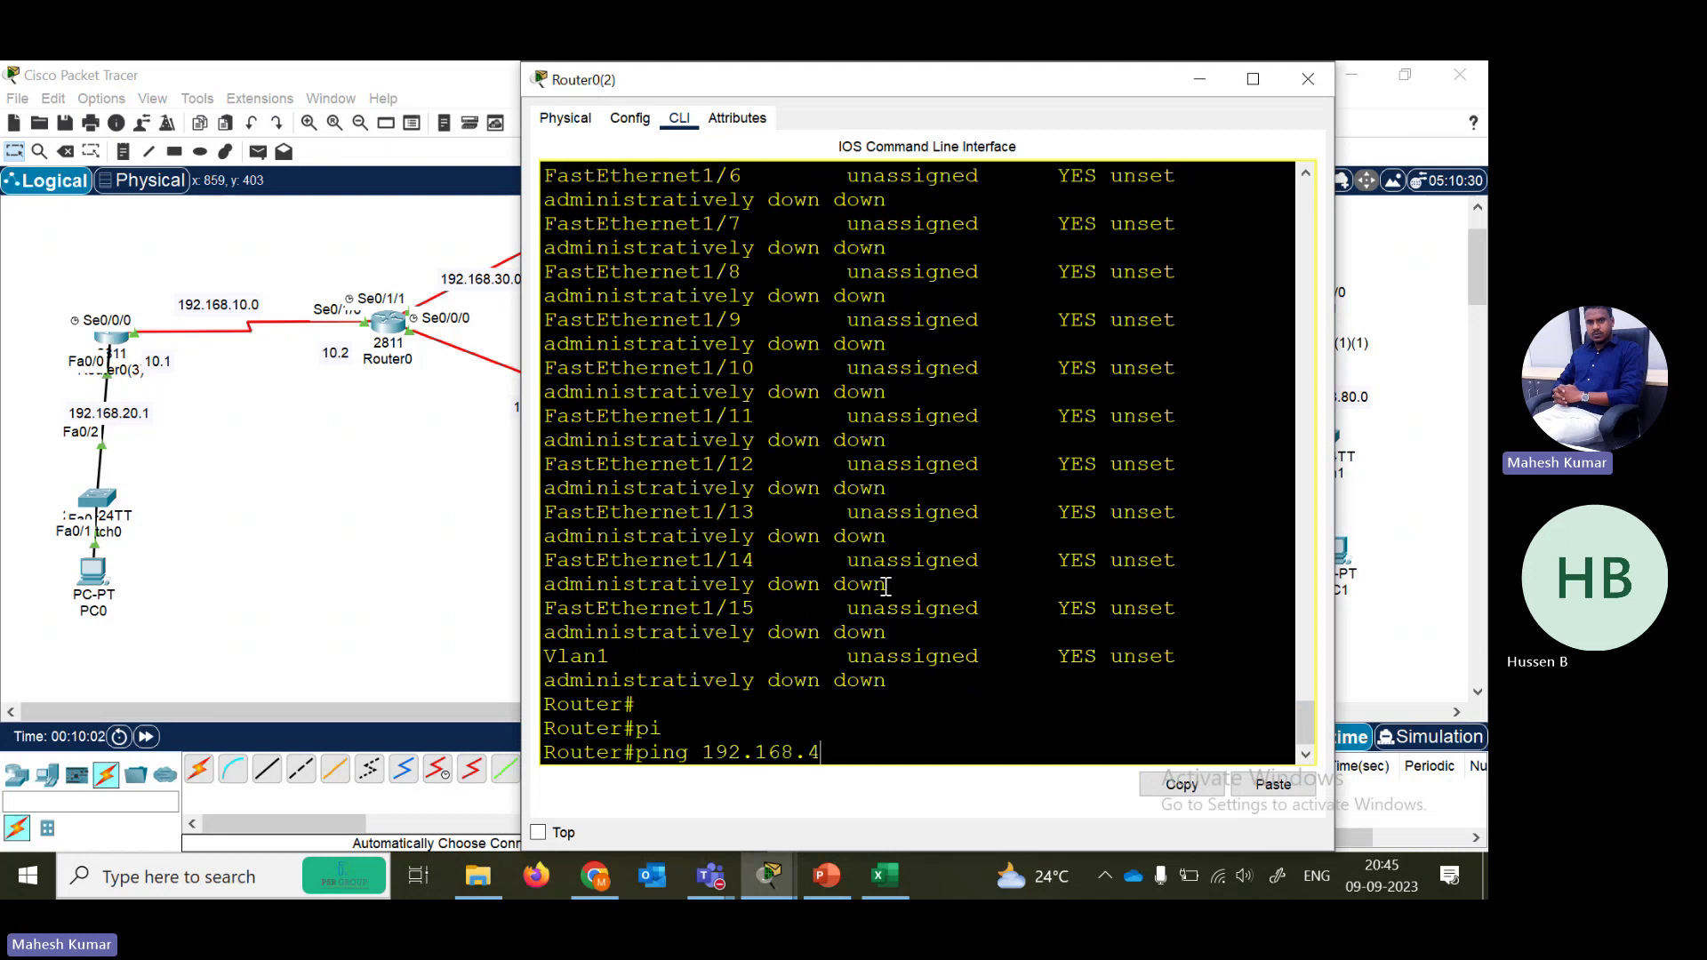
text(0.1)
key(Return)
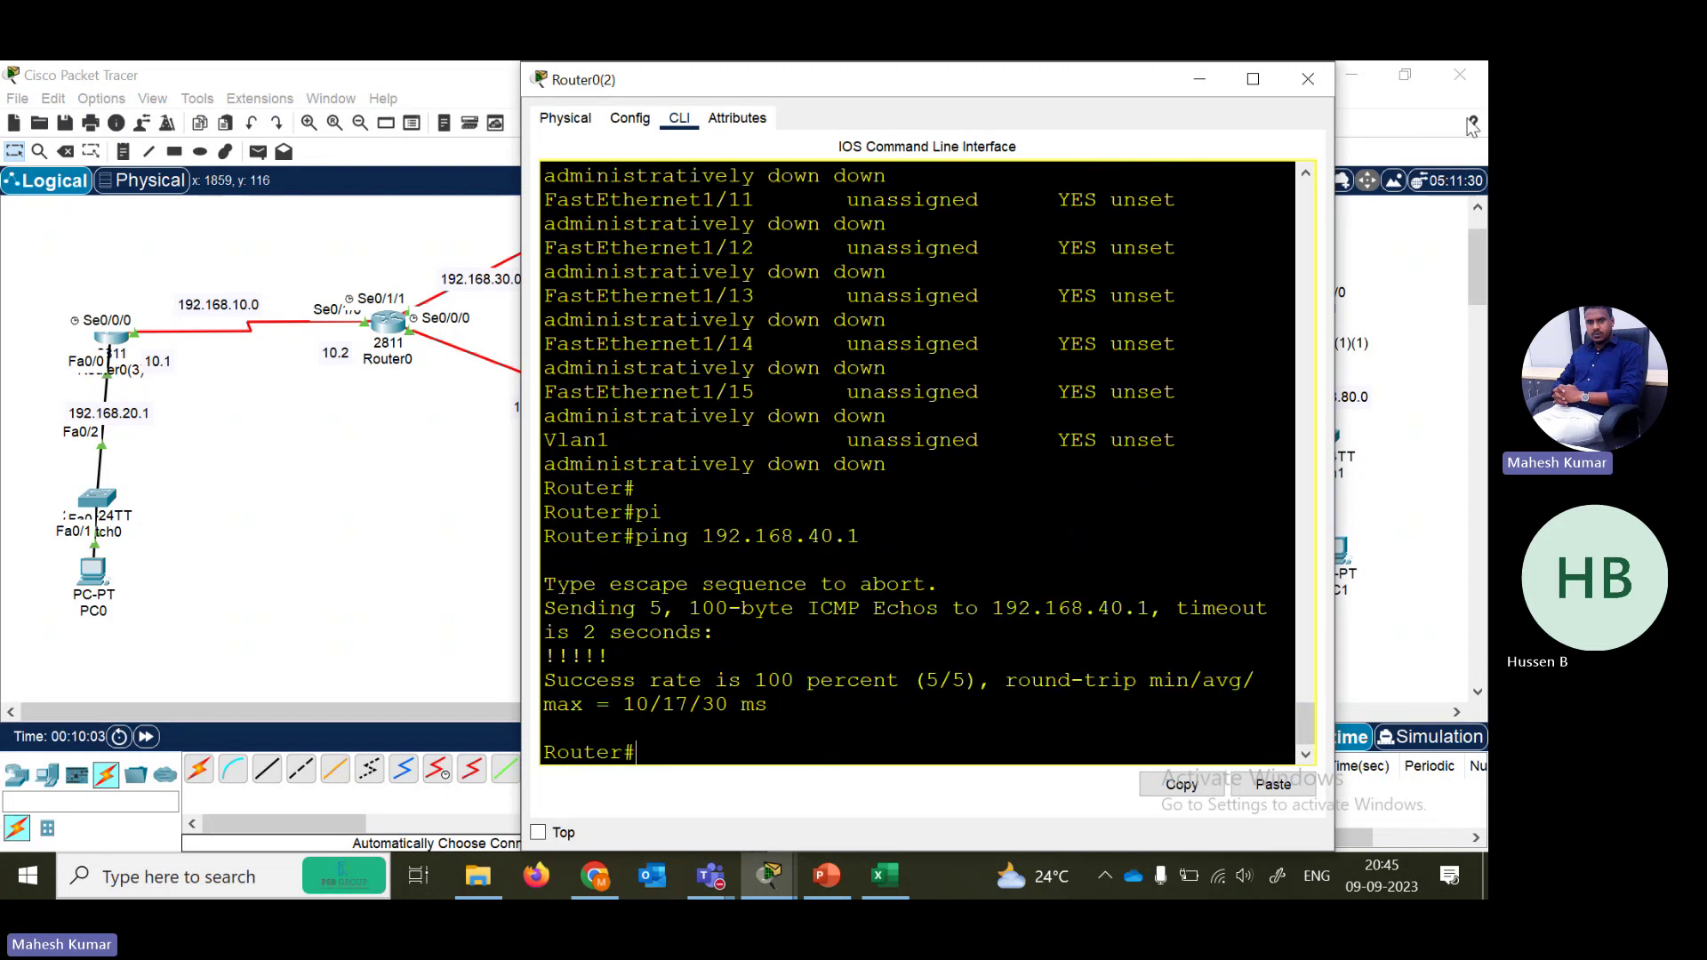
click(1330, 81)
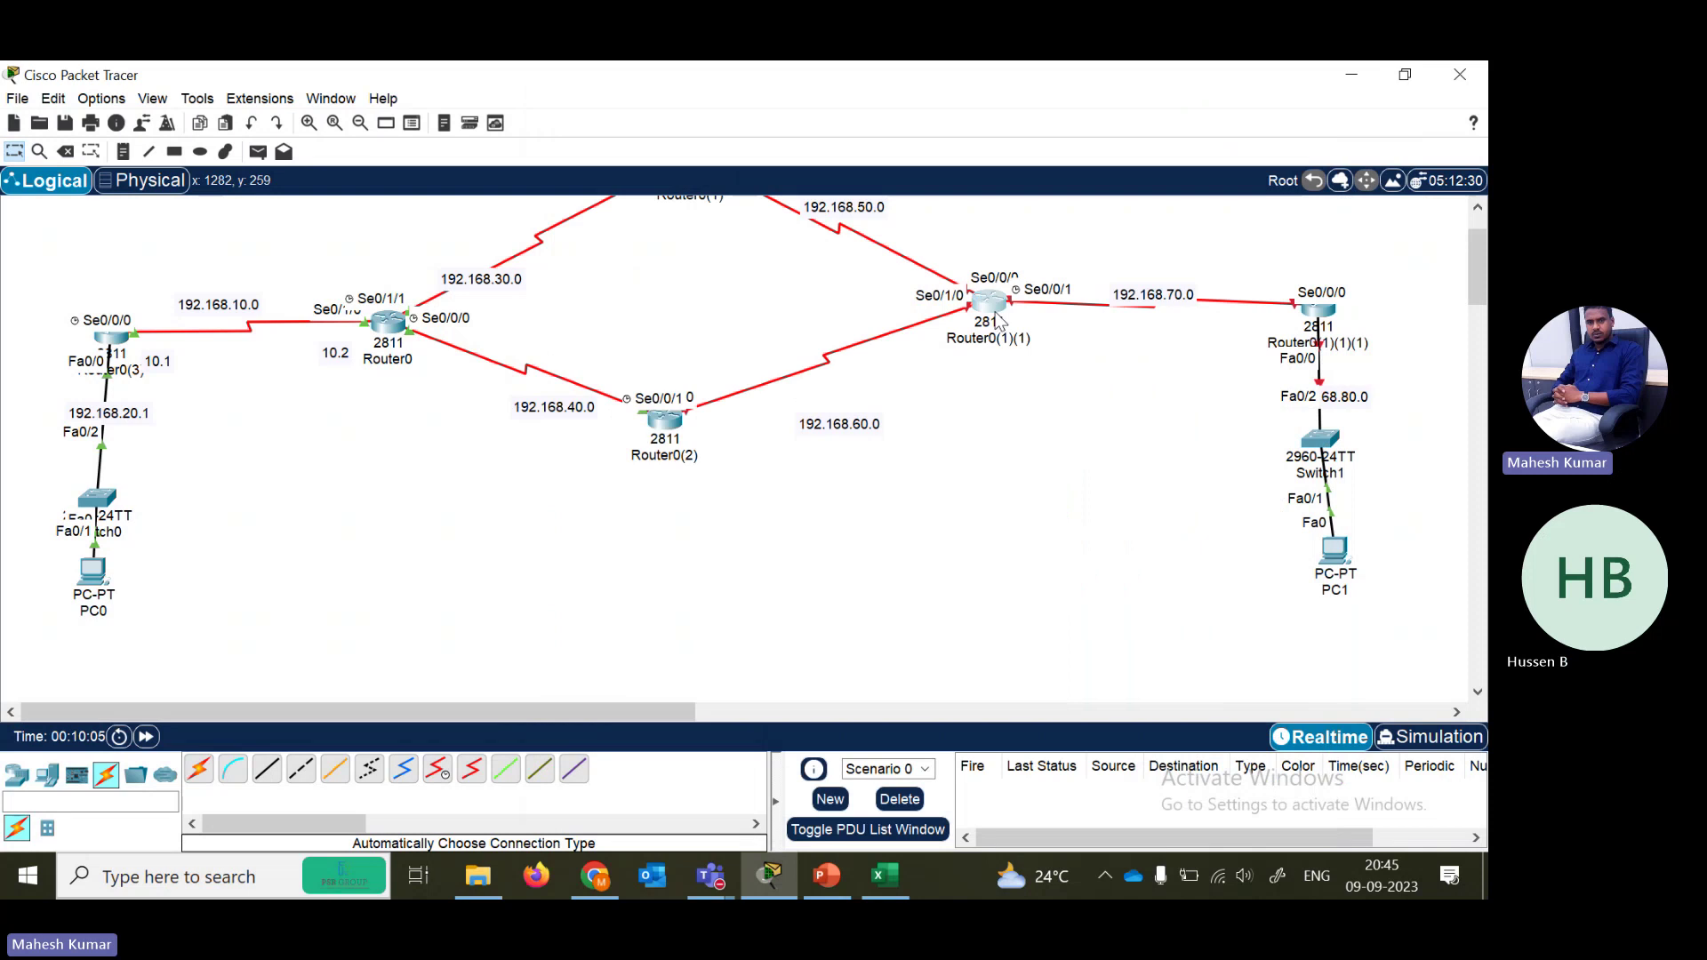
- Open Router0(1)(1)'s command line interface in a maximized window
click(997, 318)
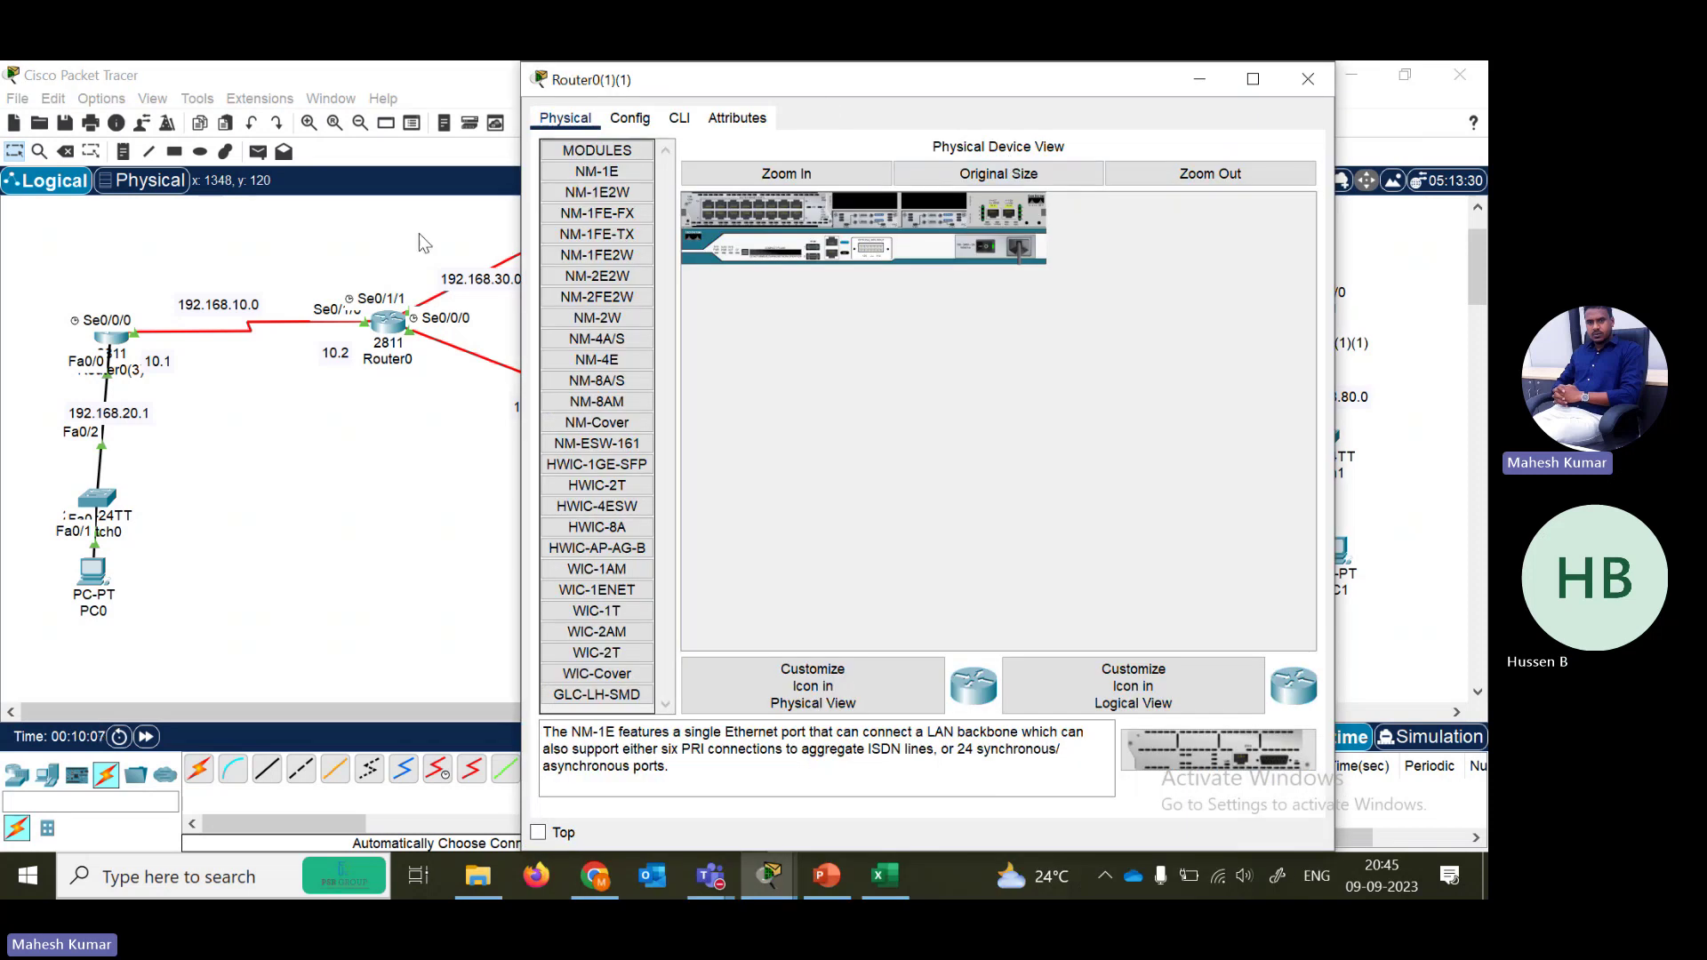
drag(989, 88, 418, 62)
click(178, 200)
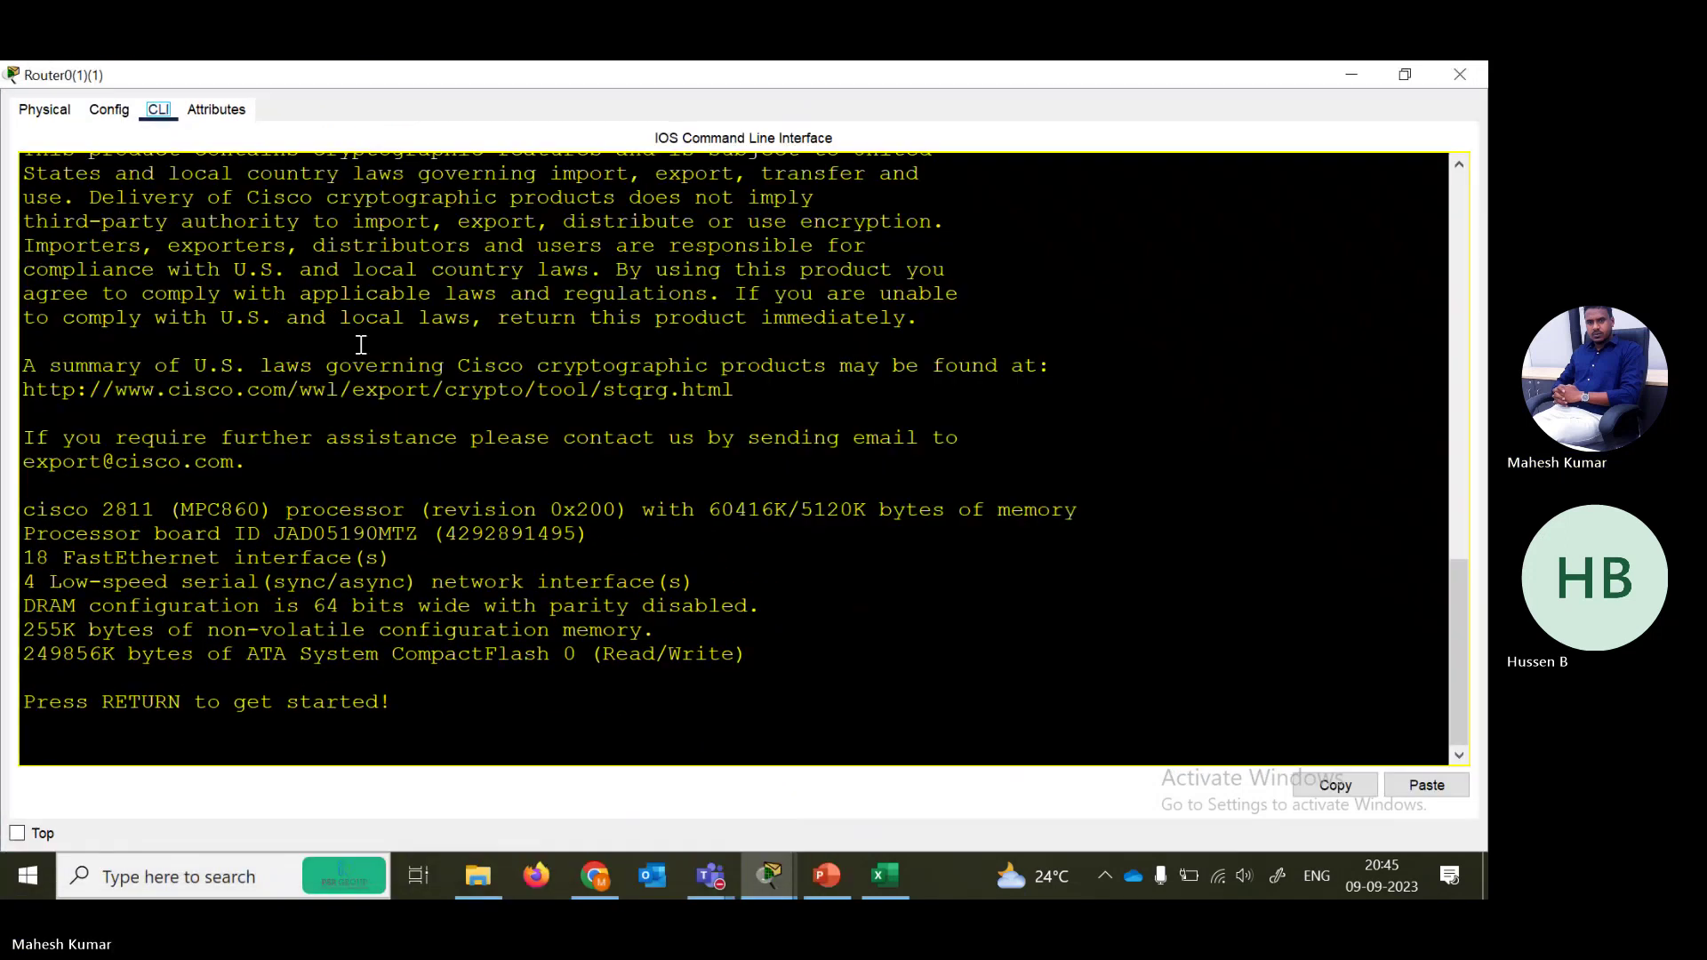
- Place the console in a smaller window beside the topology and enter global configuration mode on Router0(1)(1)
click(1404, 74)
drag(451, 295, 423, 123)
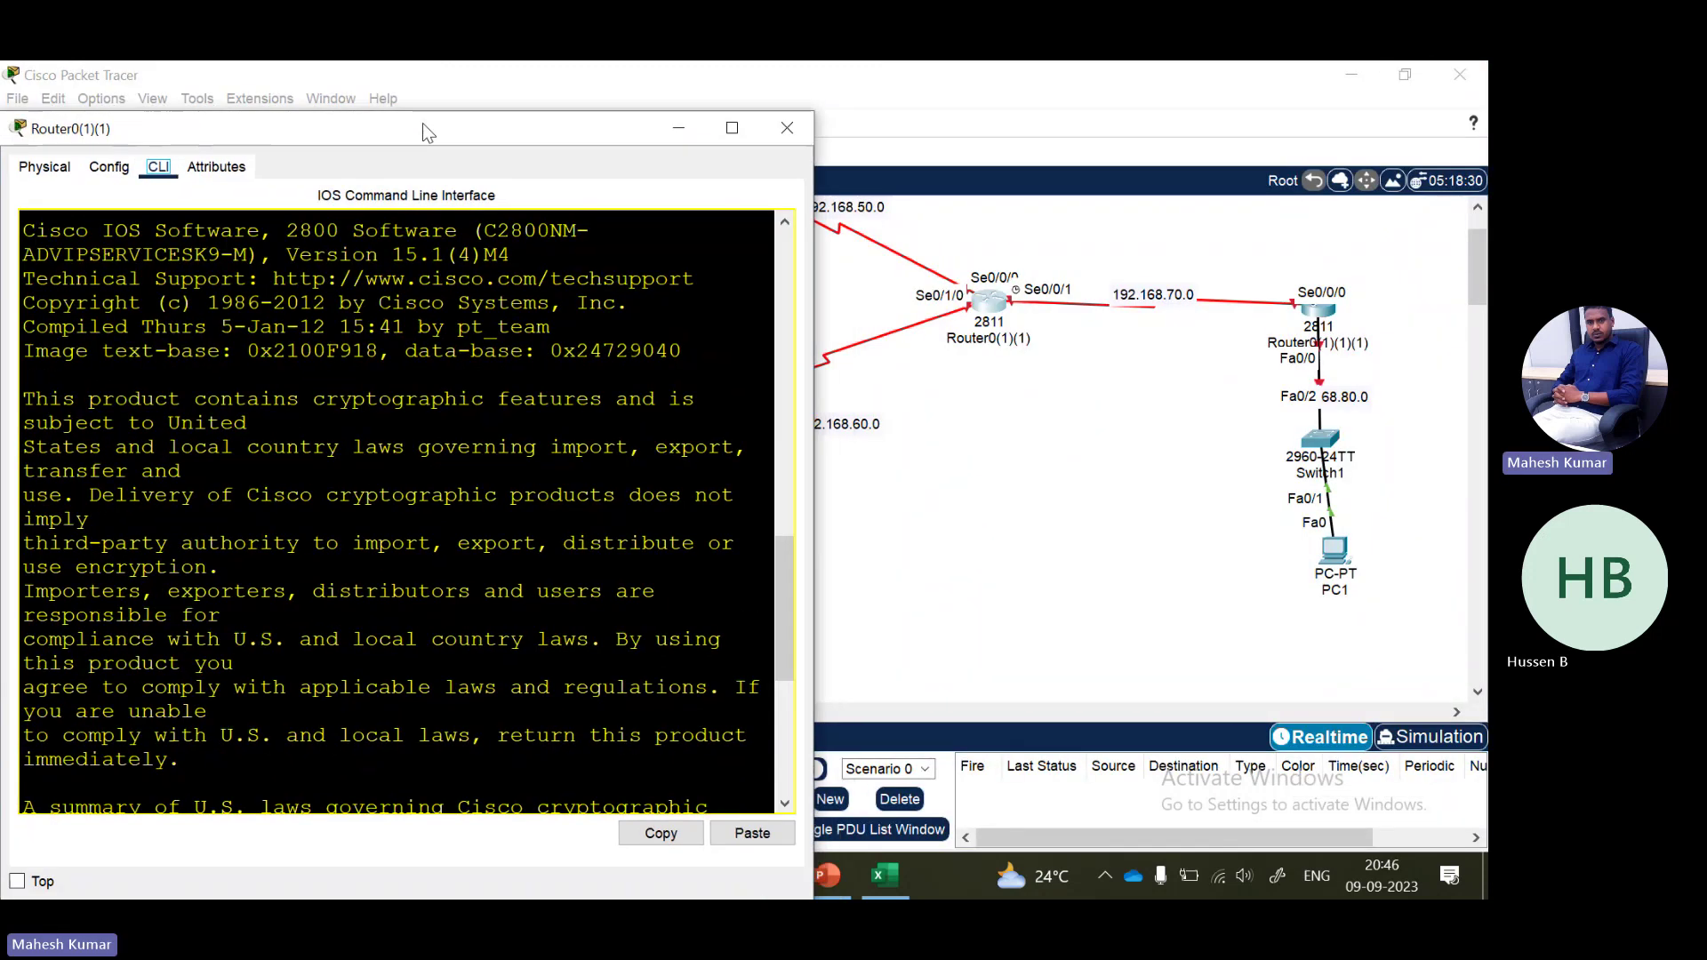
key(Return)
text(en)
key(Return)
text(conf)
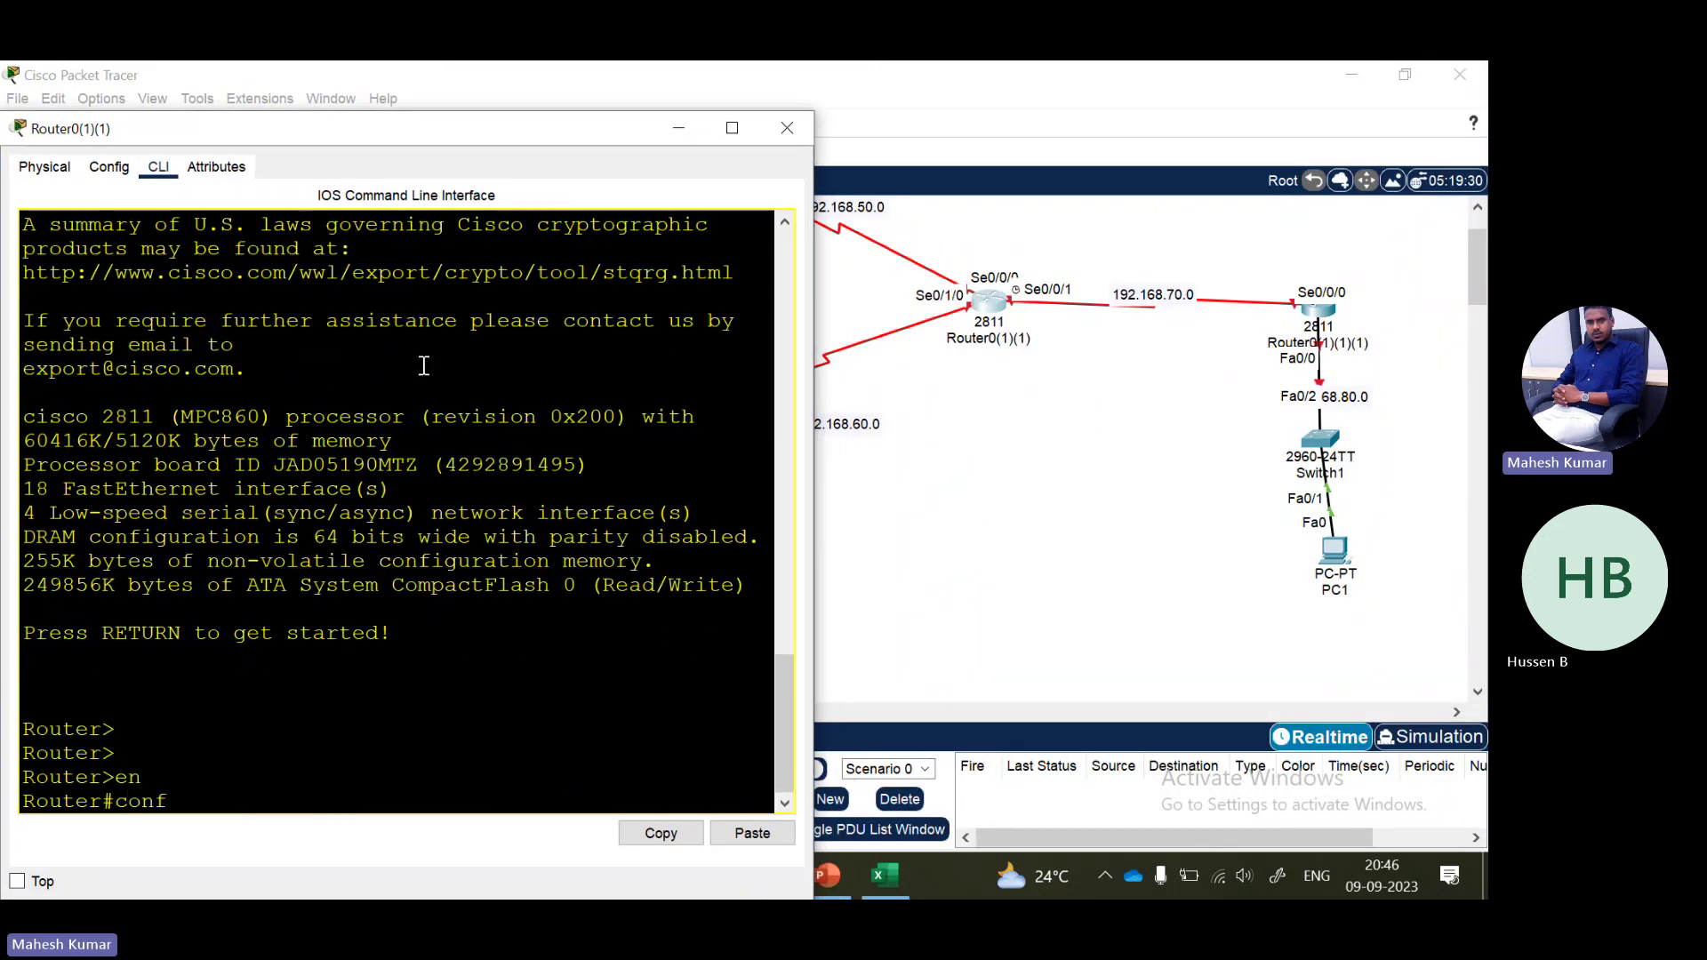
text( ter)
key(Return)
- Assign 192.168.60.2 with mask 255.255.255.0 to interface serial 0/1/0
text(in)
key(Tab)
text(se)
key(Tab)
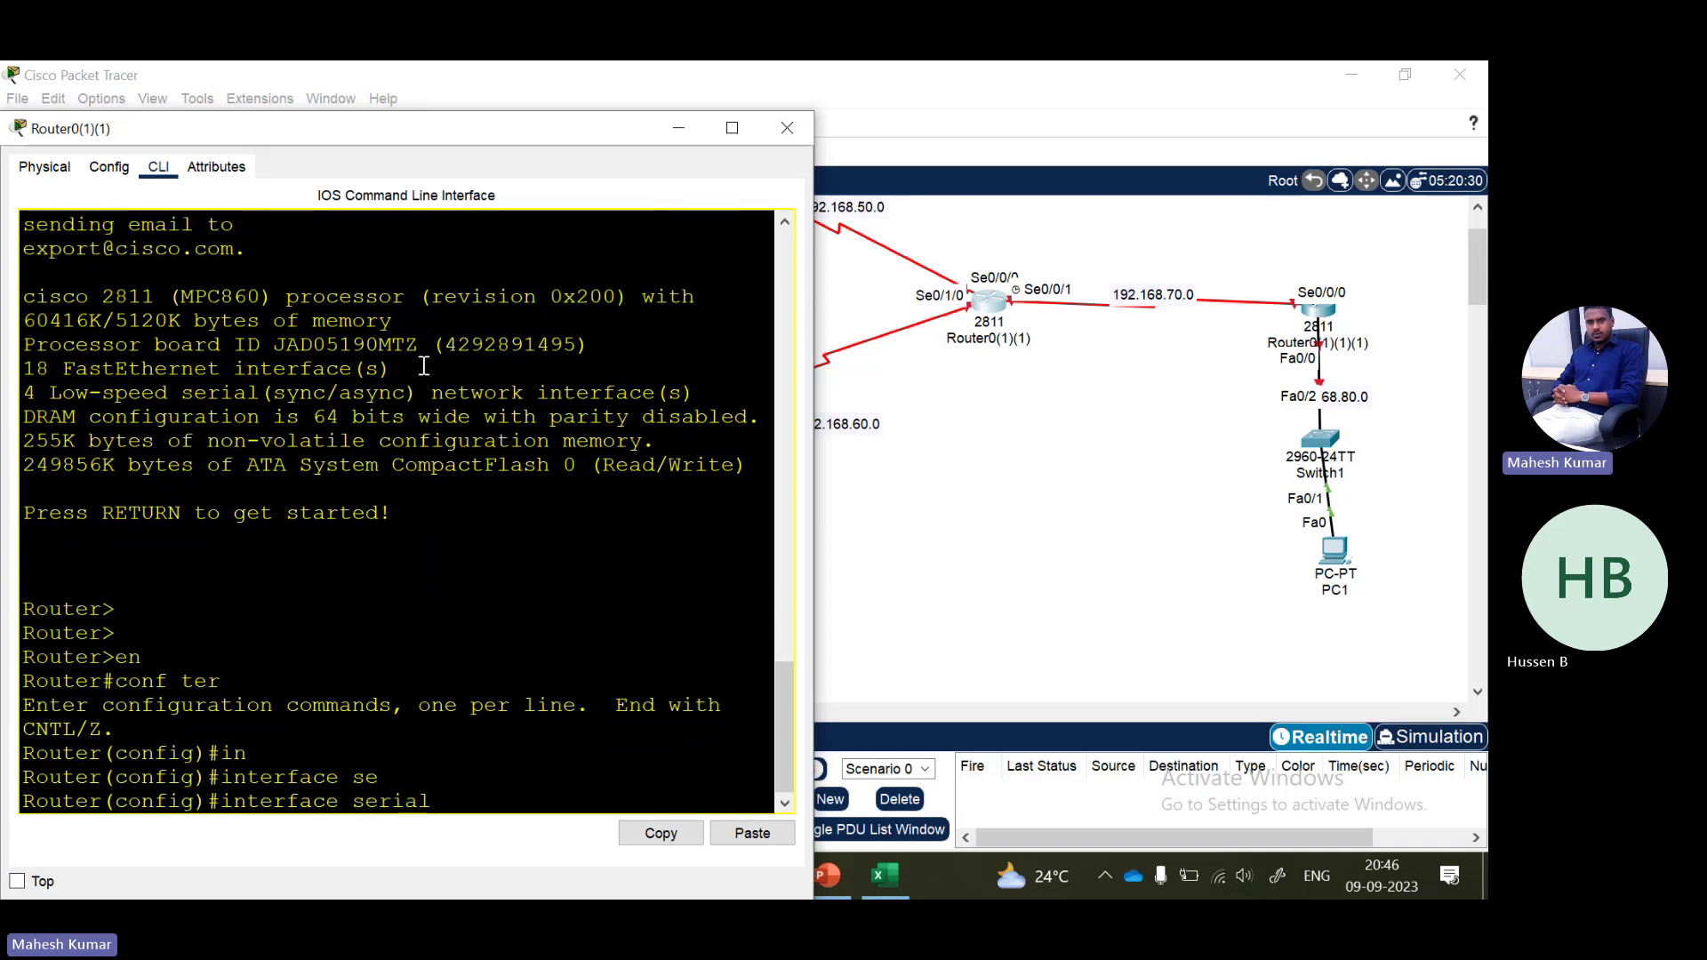
text(0/1/0)
key(Return)
text(ip add)
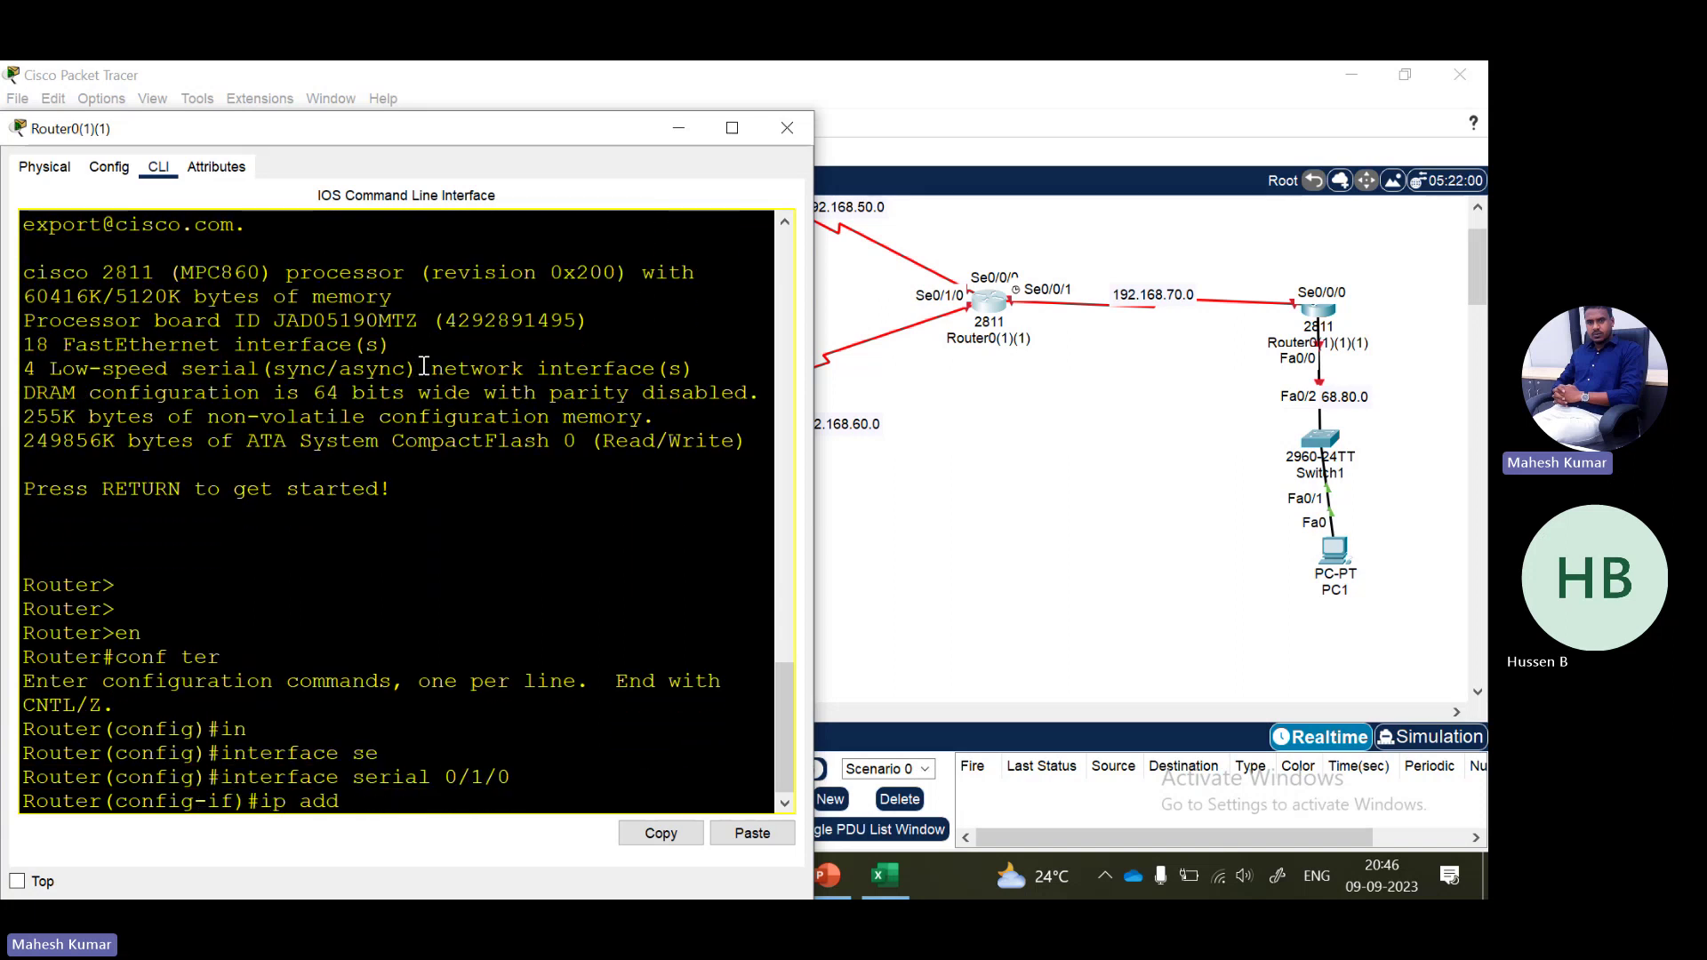
key(Tab)
text(192.168)
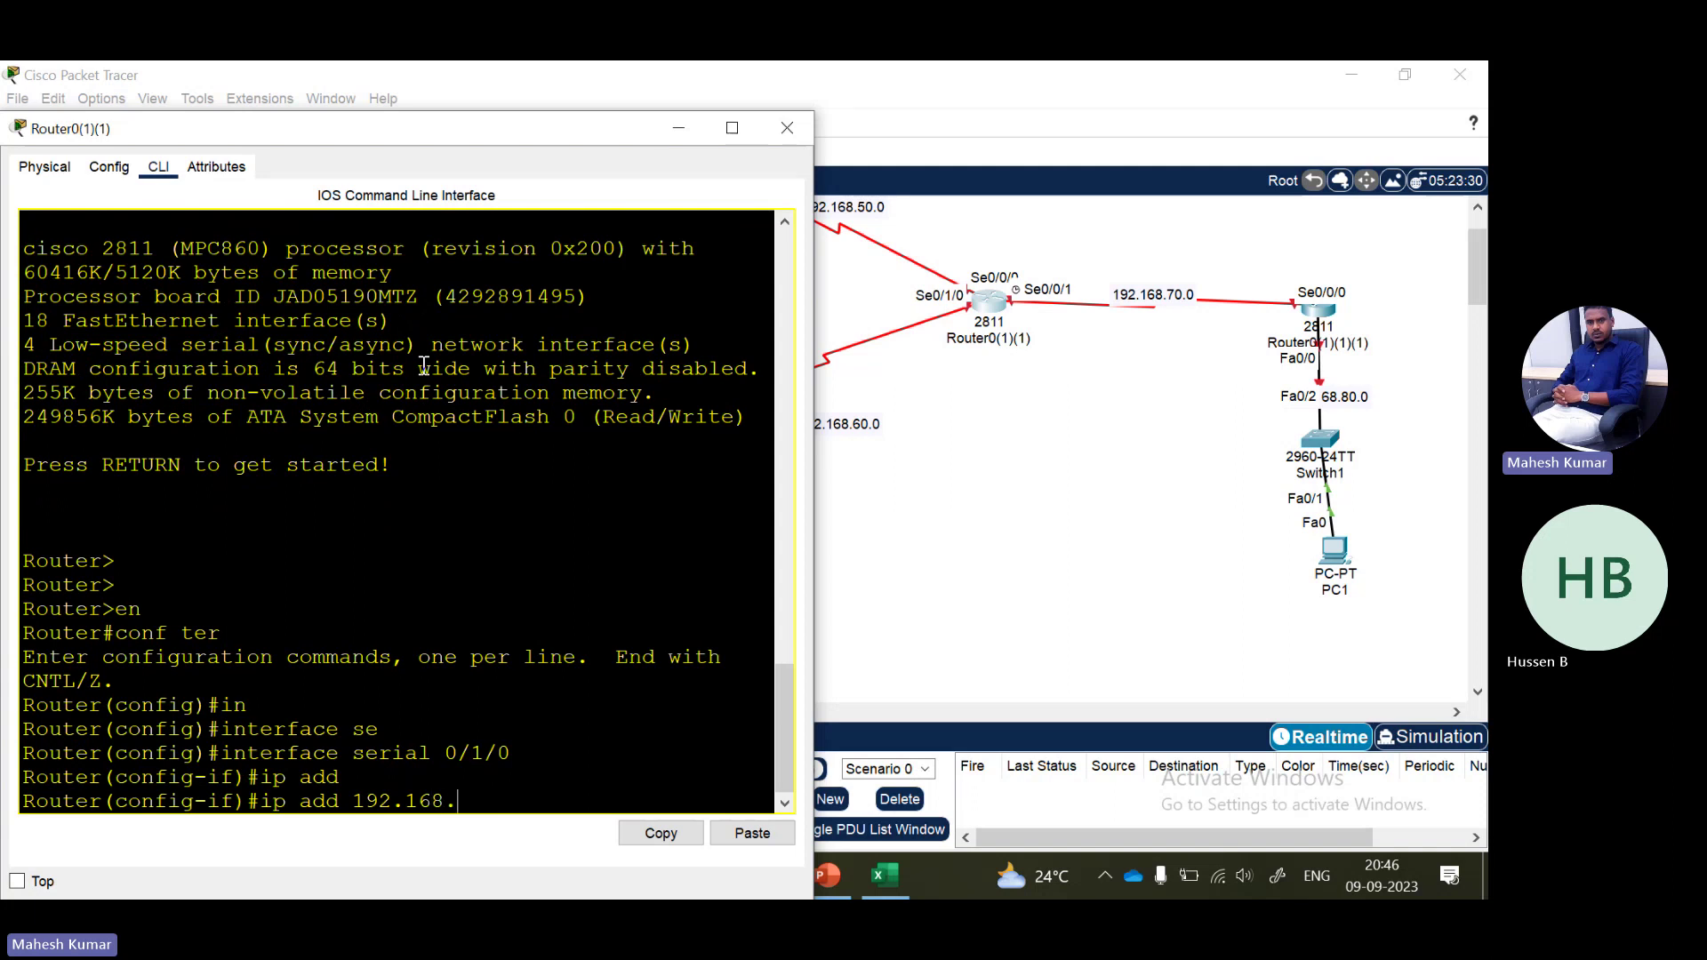
text(.60.2 25)
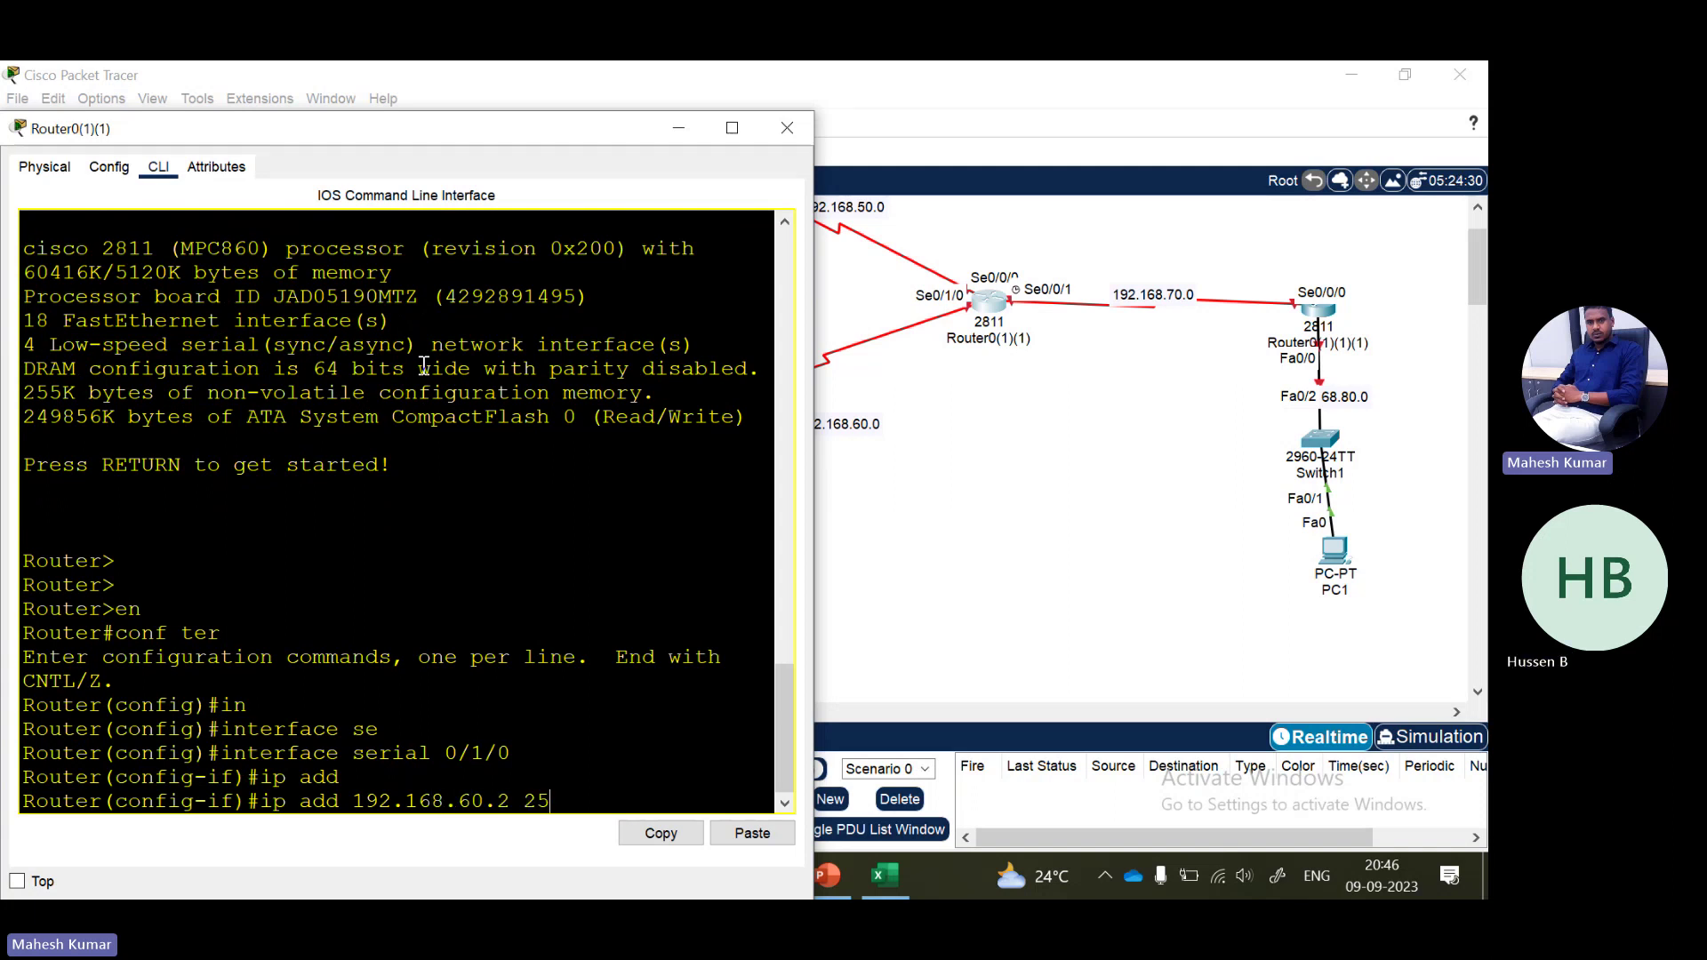
text(5.255.255.0)
key(Return)
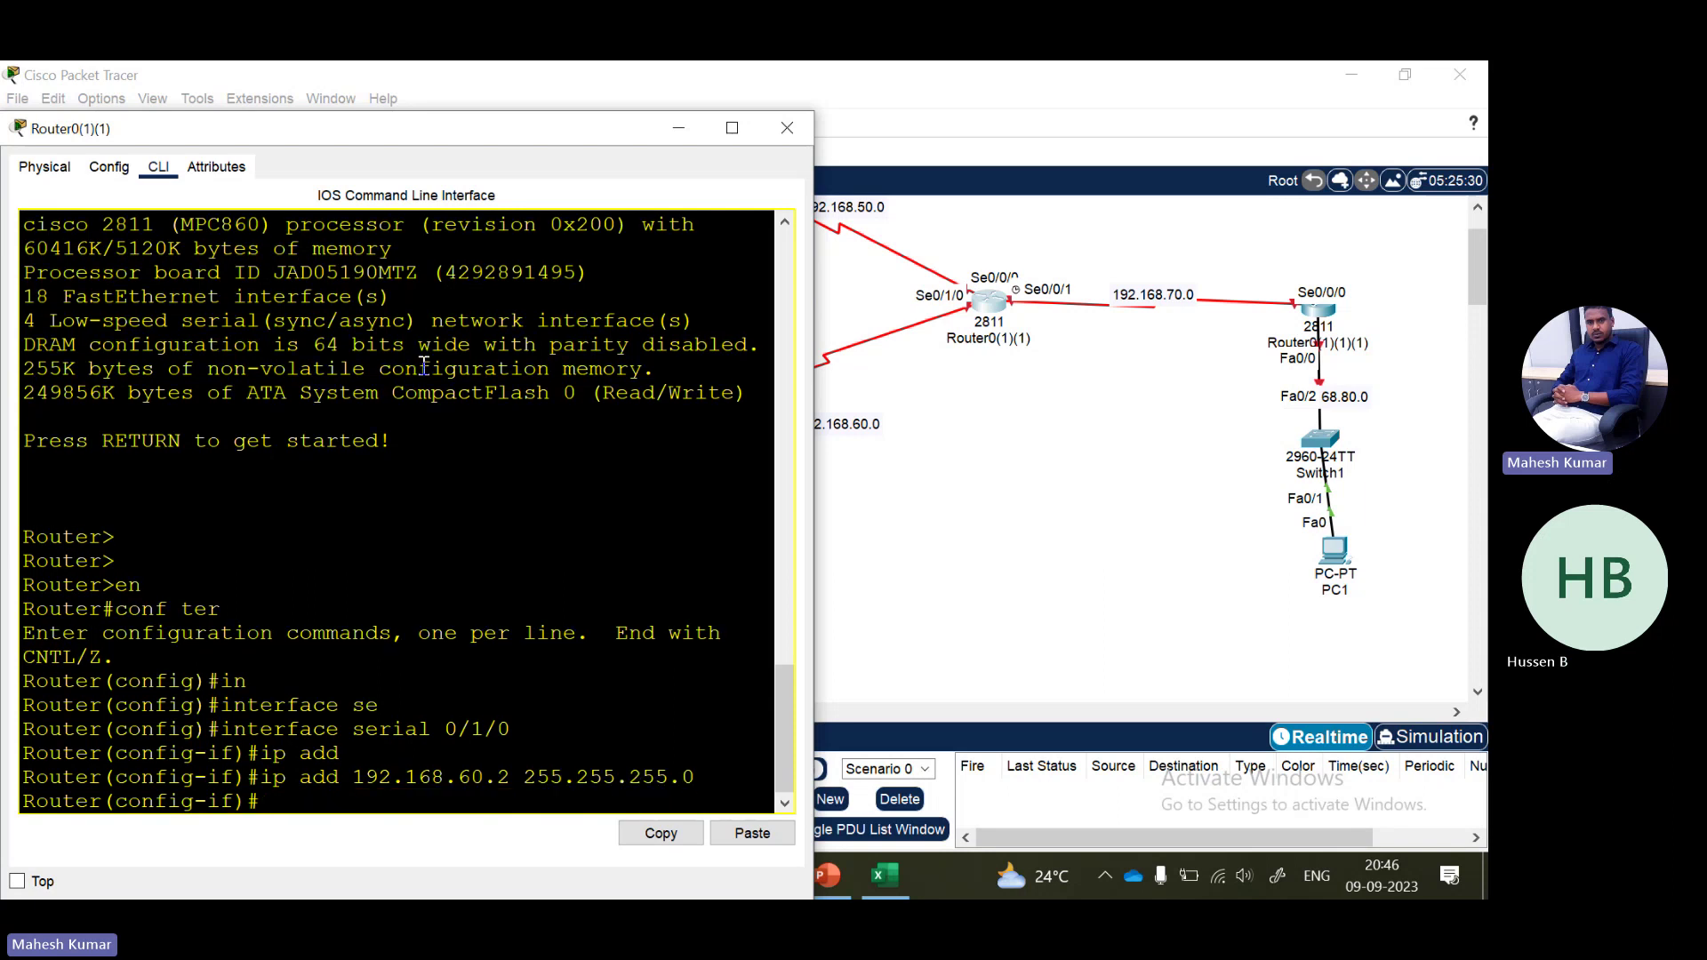
- Enable interface serial 0/1/0 with no shutdown
text(no sh)
key(Tab)
key(Return)
key(Return)
key(Return)
key(Return)
key(Return)
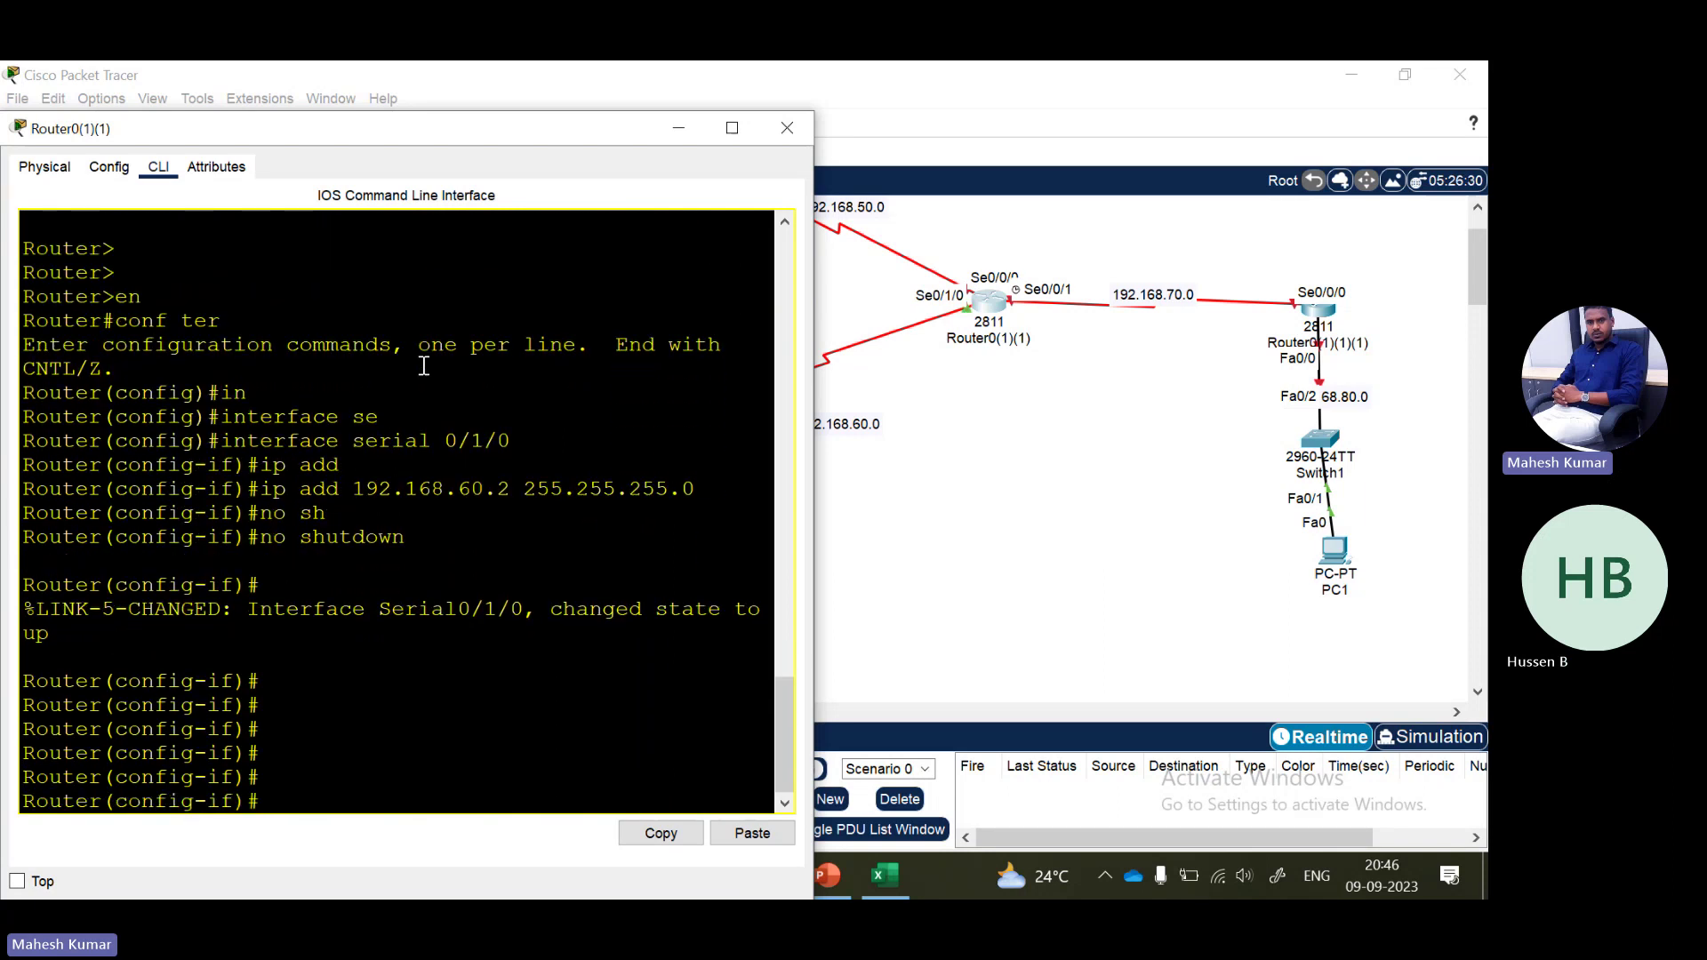
- Leave serial 0/1/0 and enter interface configuration for serial 0/0/0
text(exit)
key(Return)
text(in)
key(Tab)
text(se)
key(Tab)
text(0/0)
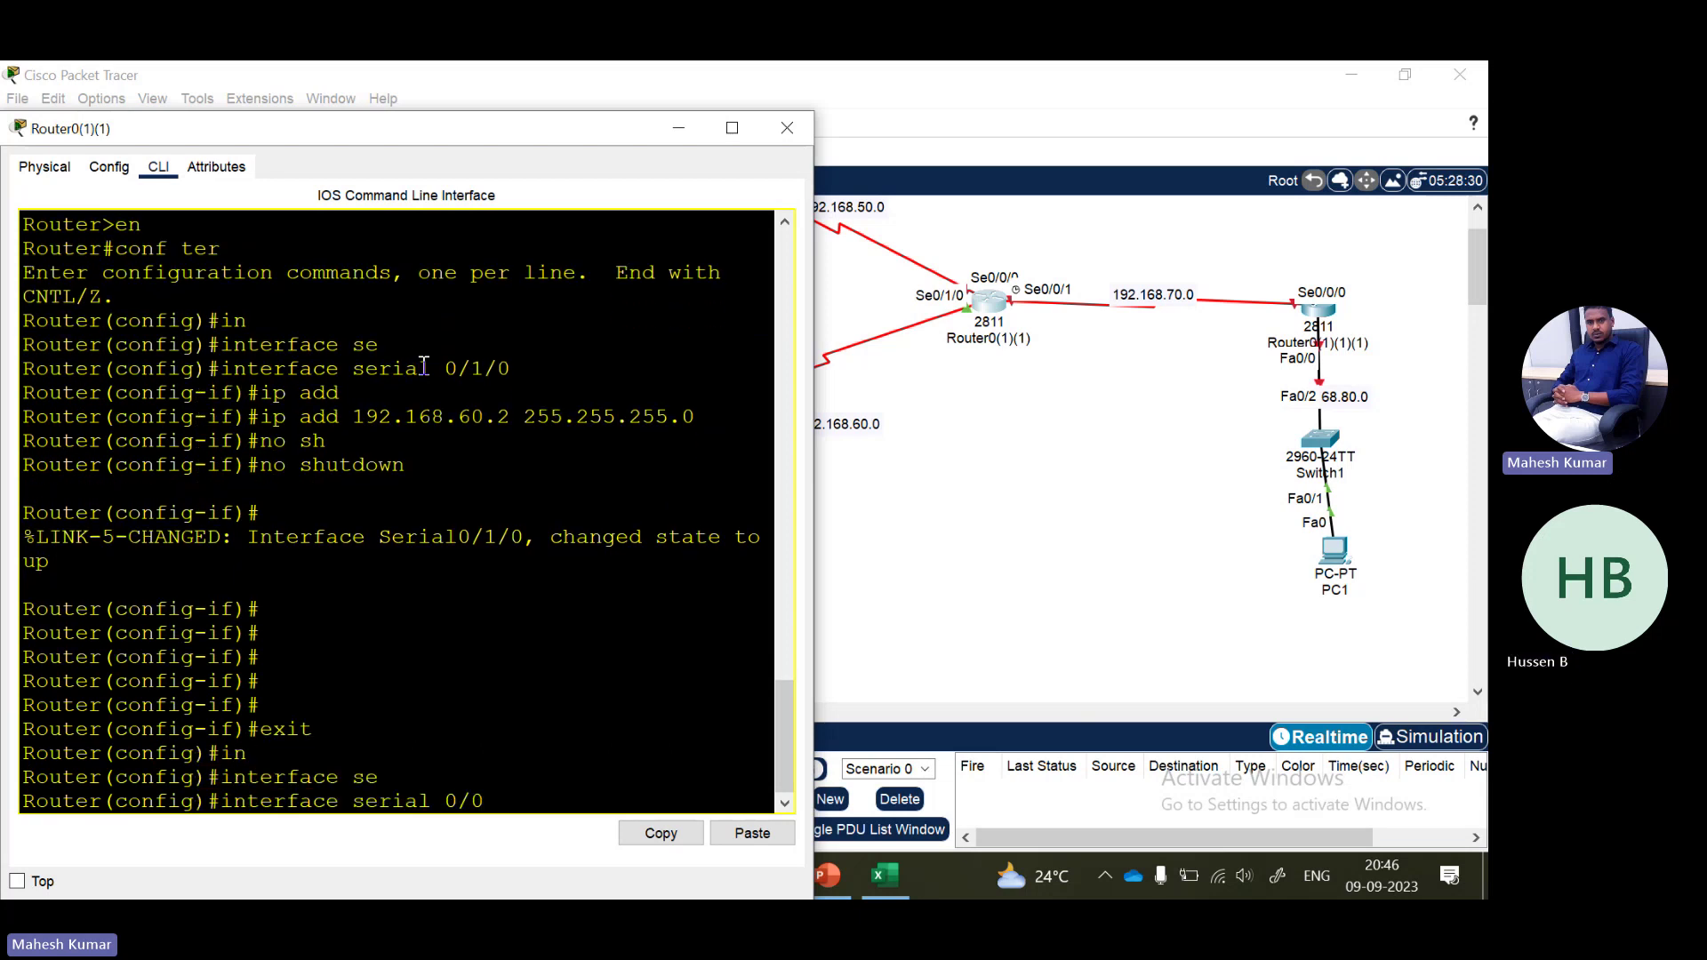
text(/0)
key(Return)
- Try to assign 192.168.50.2 with mask 255.255.25.50 to serial 0/0/0
text(ui)
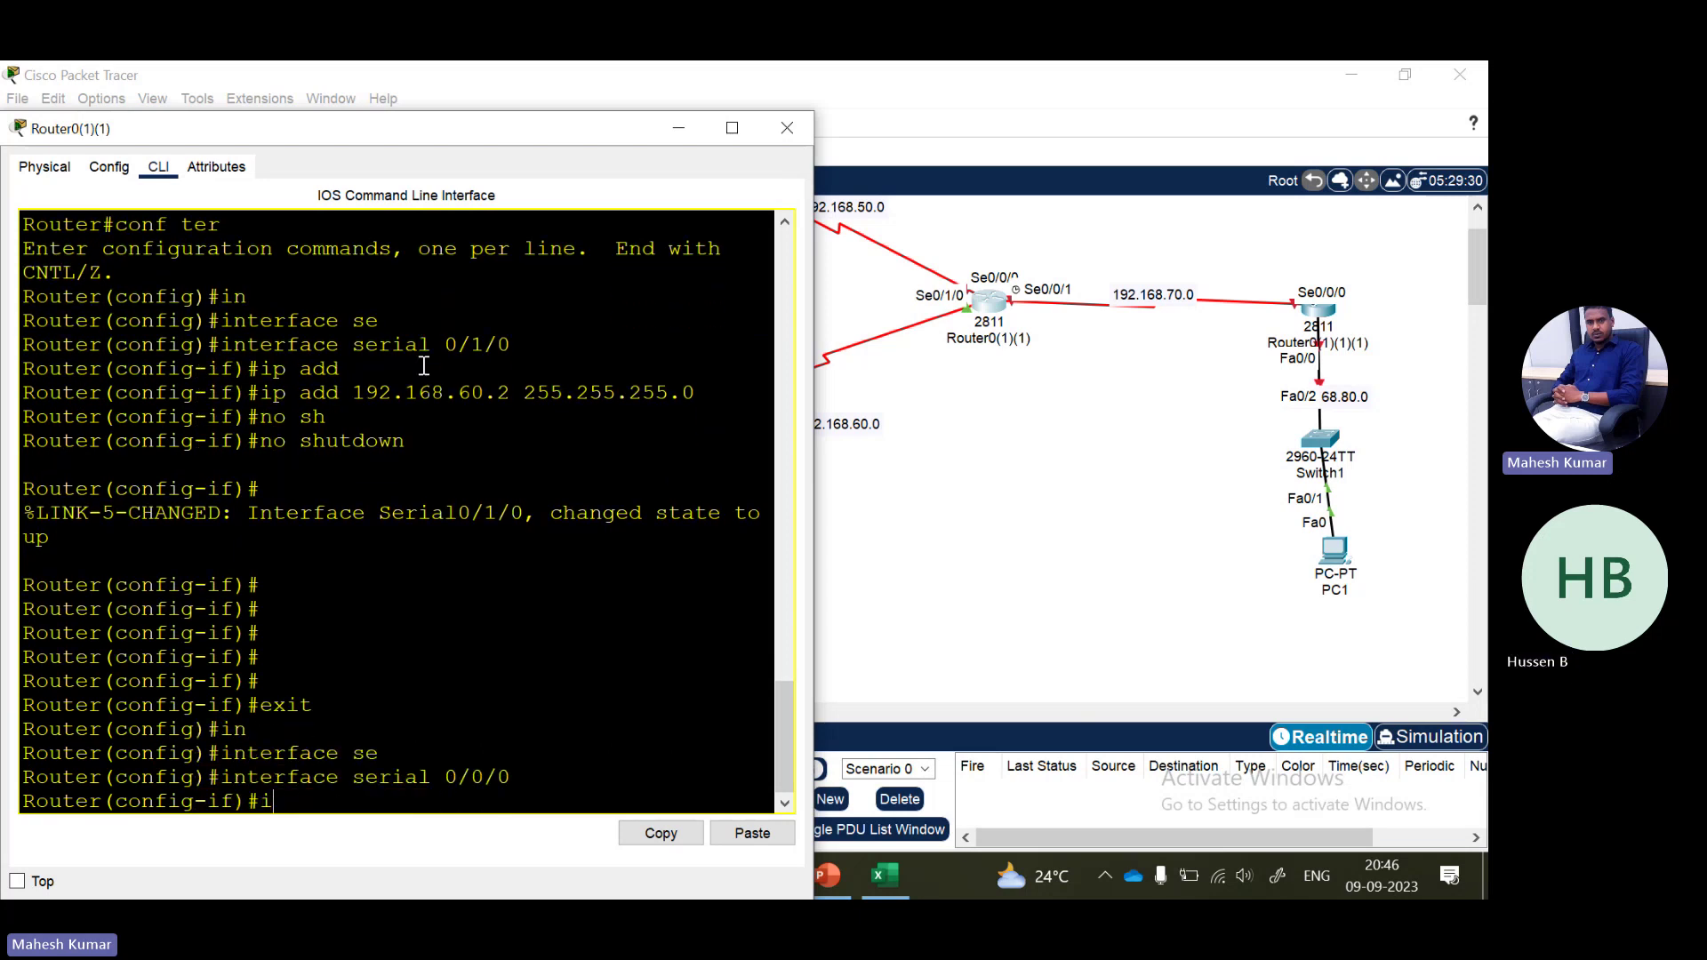
text(p add 192.168)
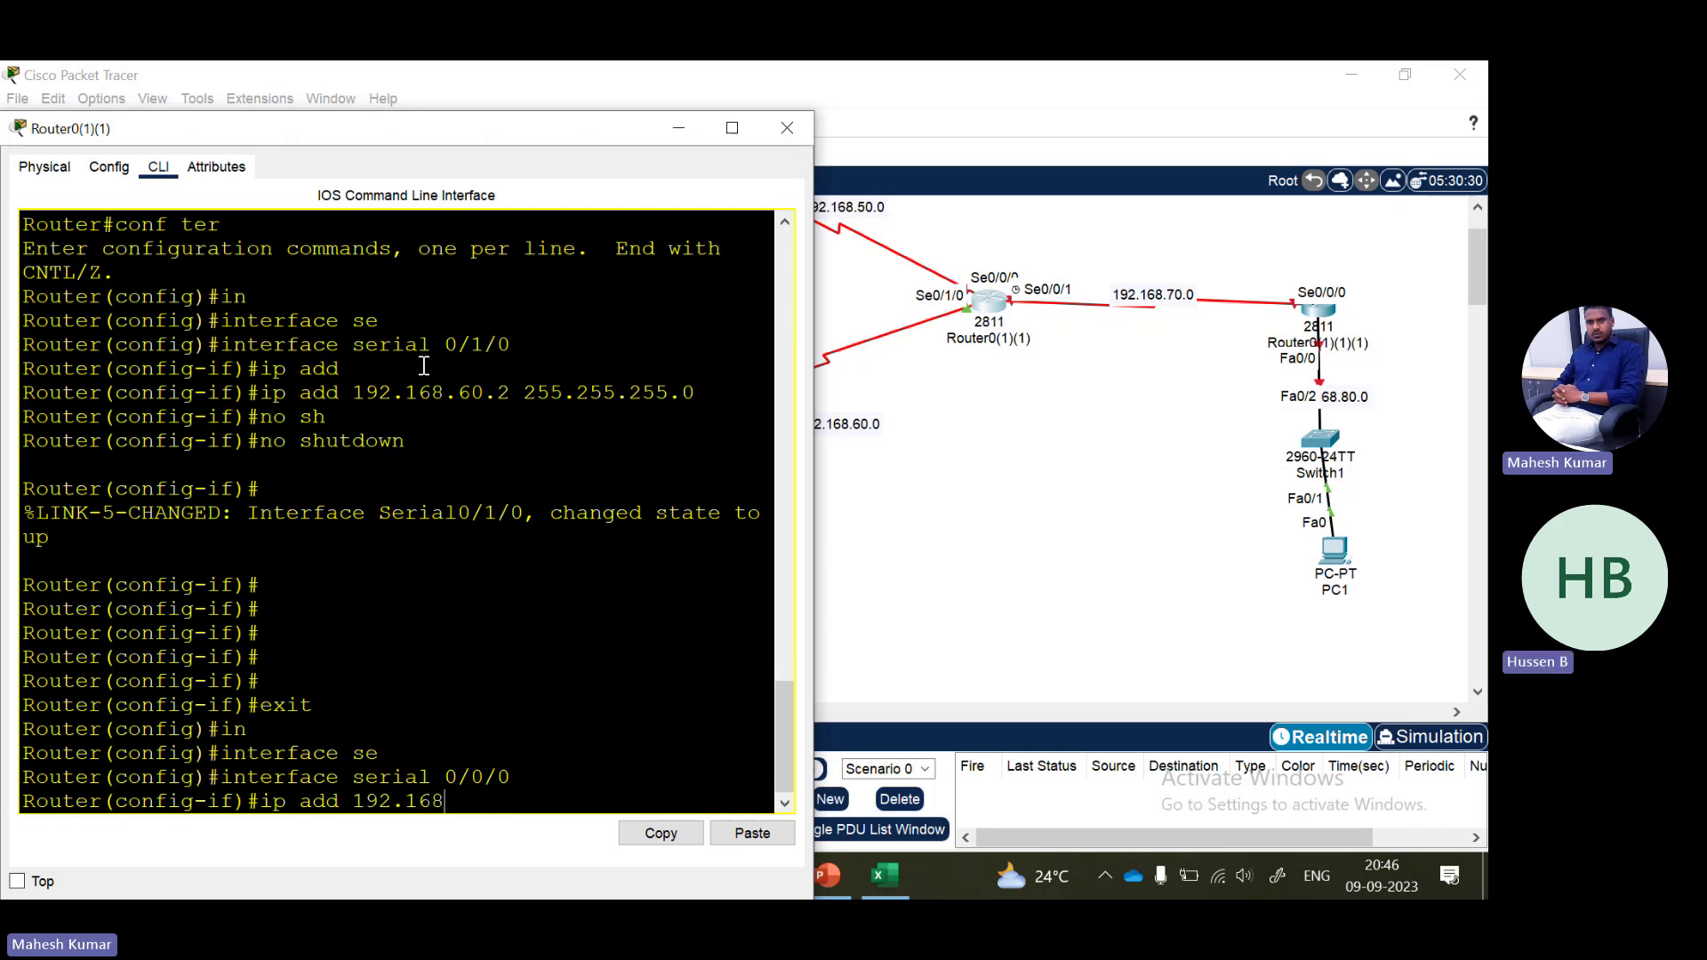
text(.50.2 255.255.25.50)
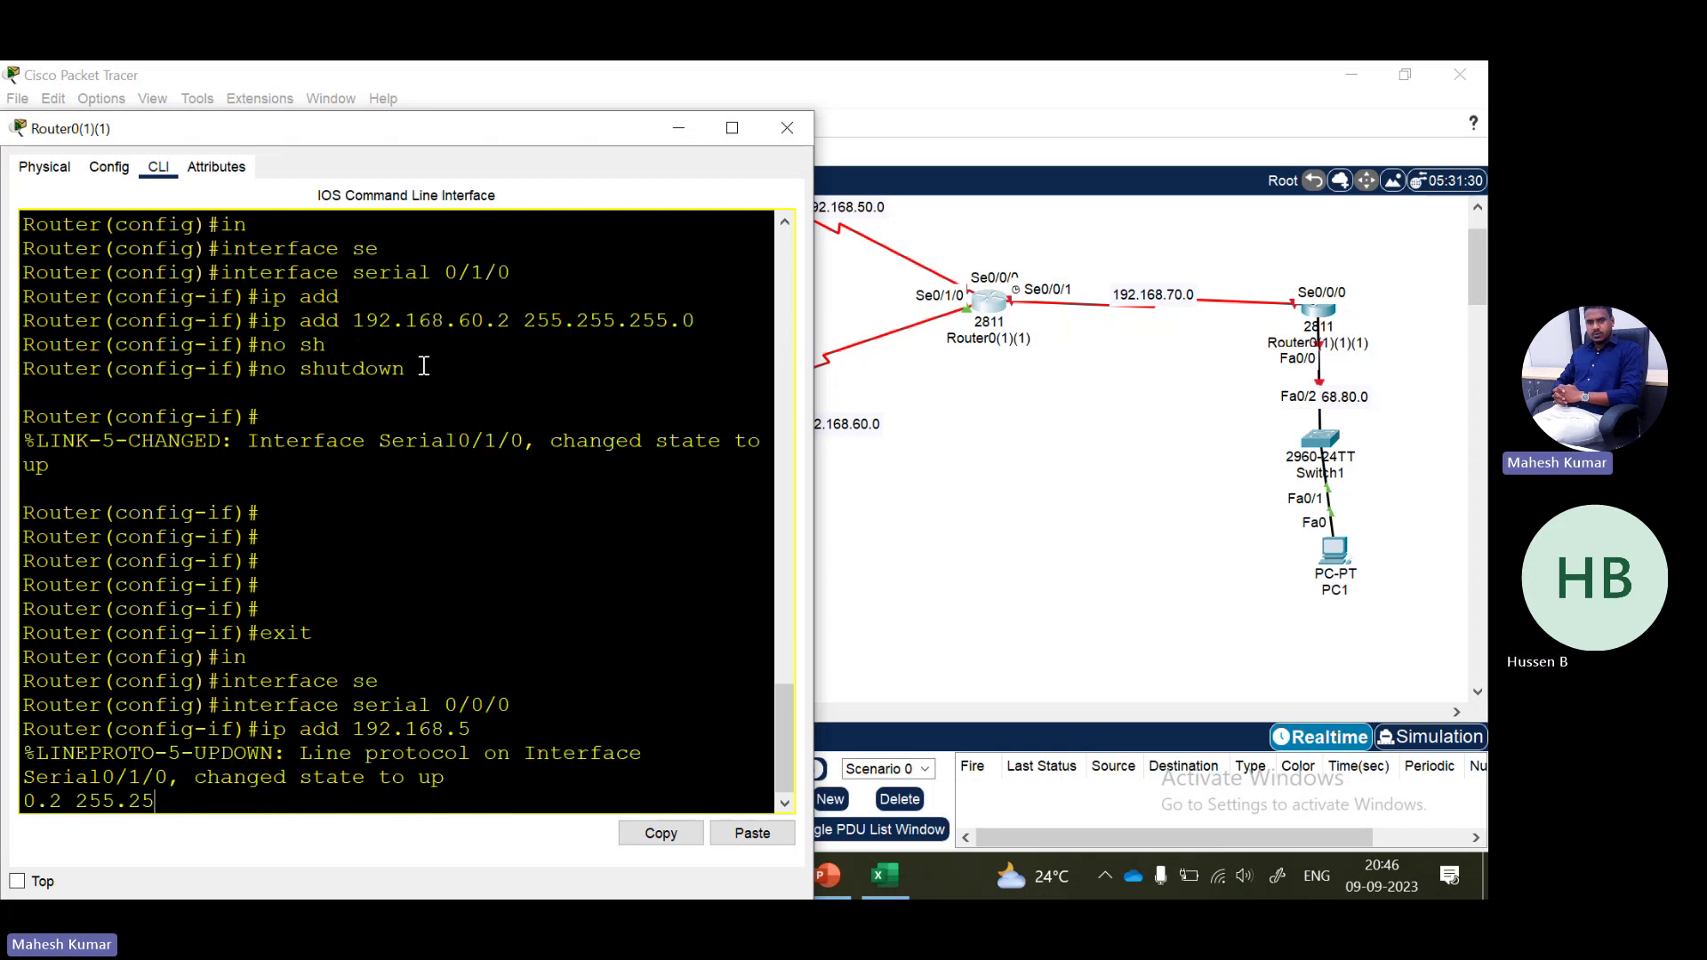
key(Return)
- Enable interface serial 0/0/0 with no shutdown
text(no sh)
key(Tab)
key(Return)
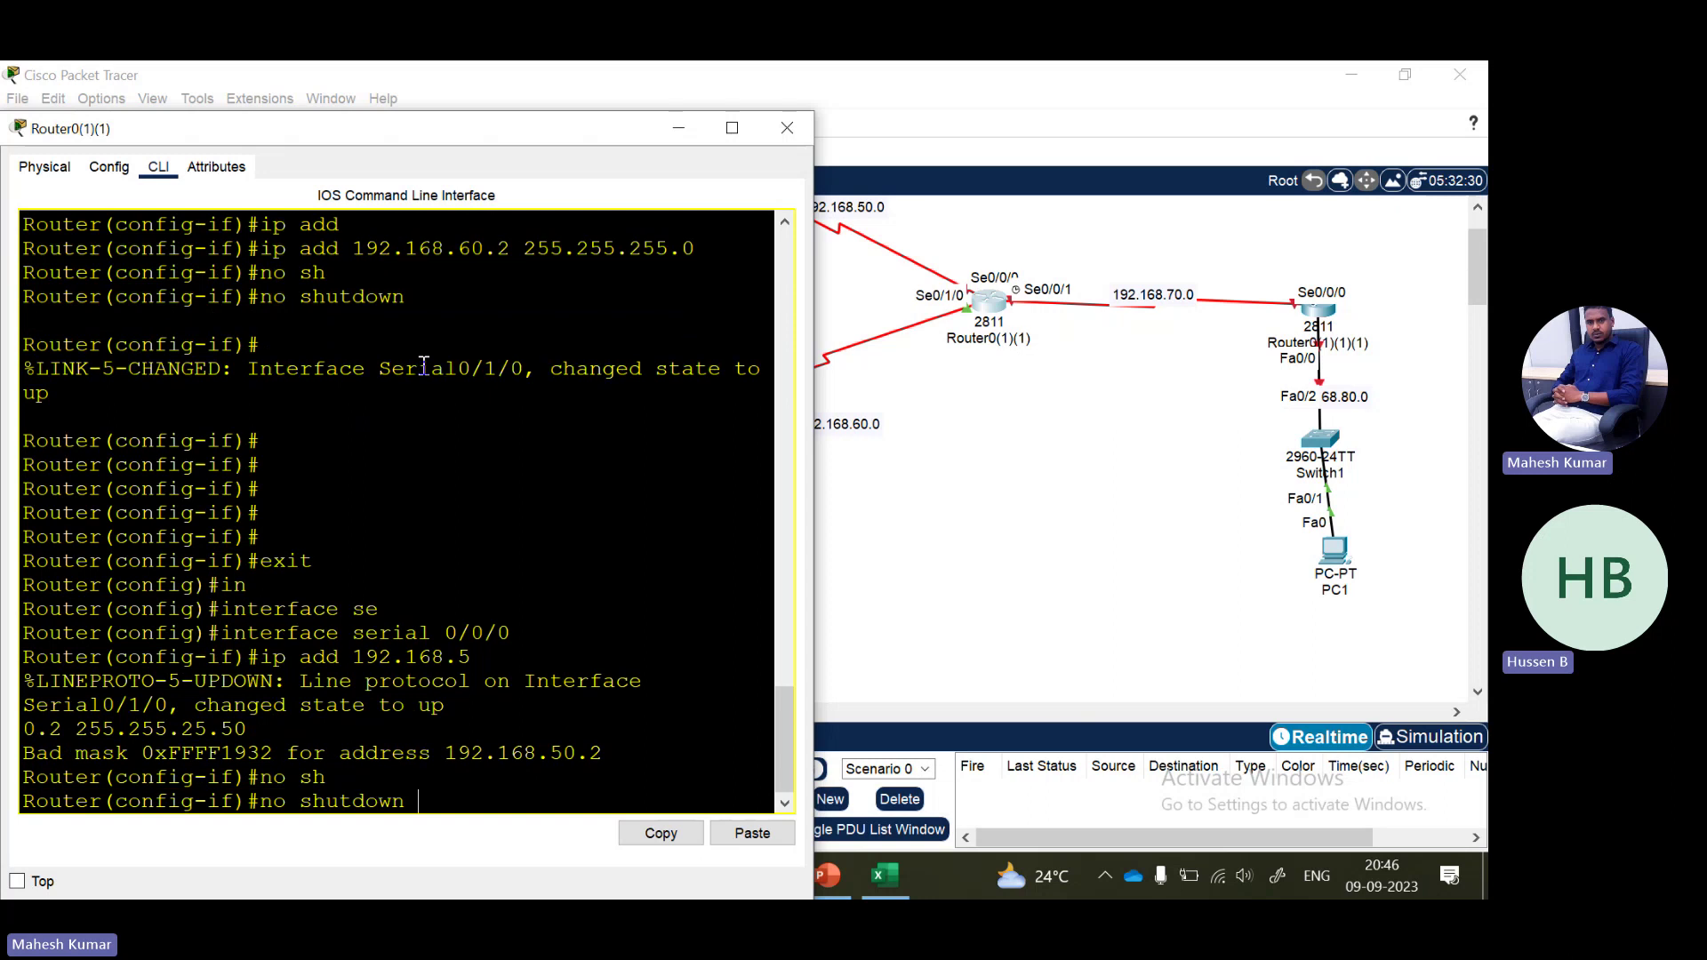
key(Return)
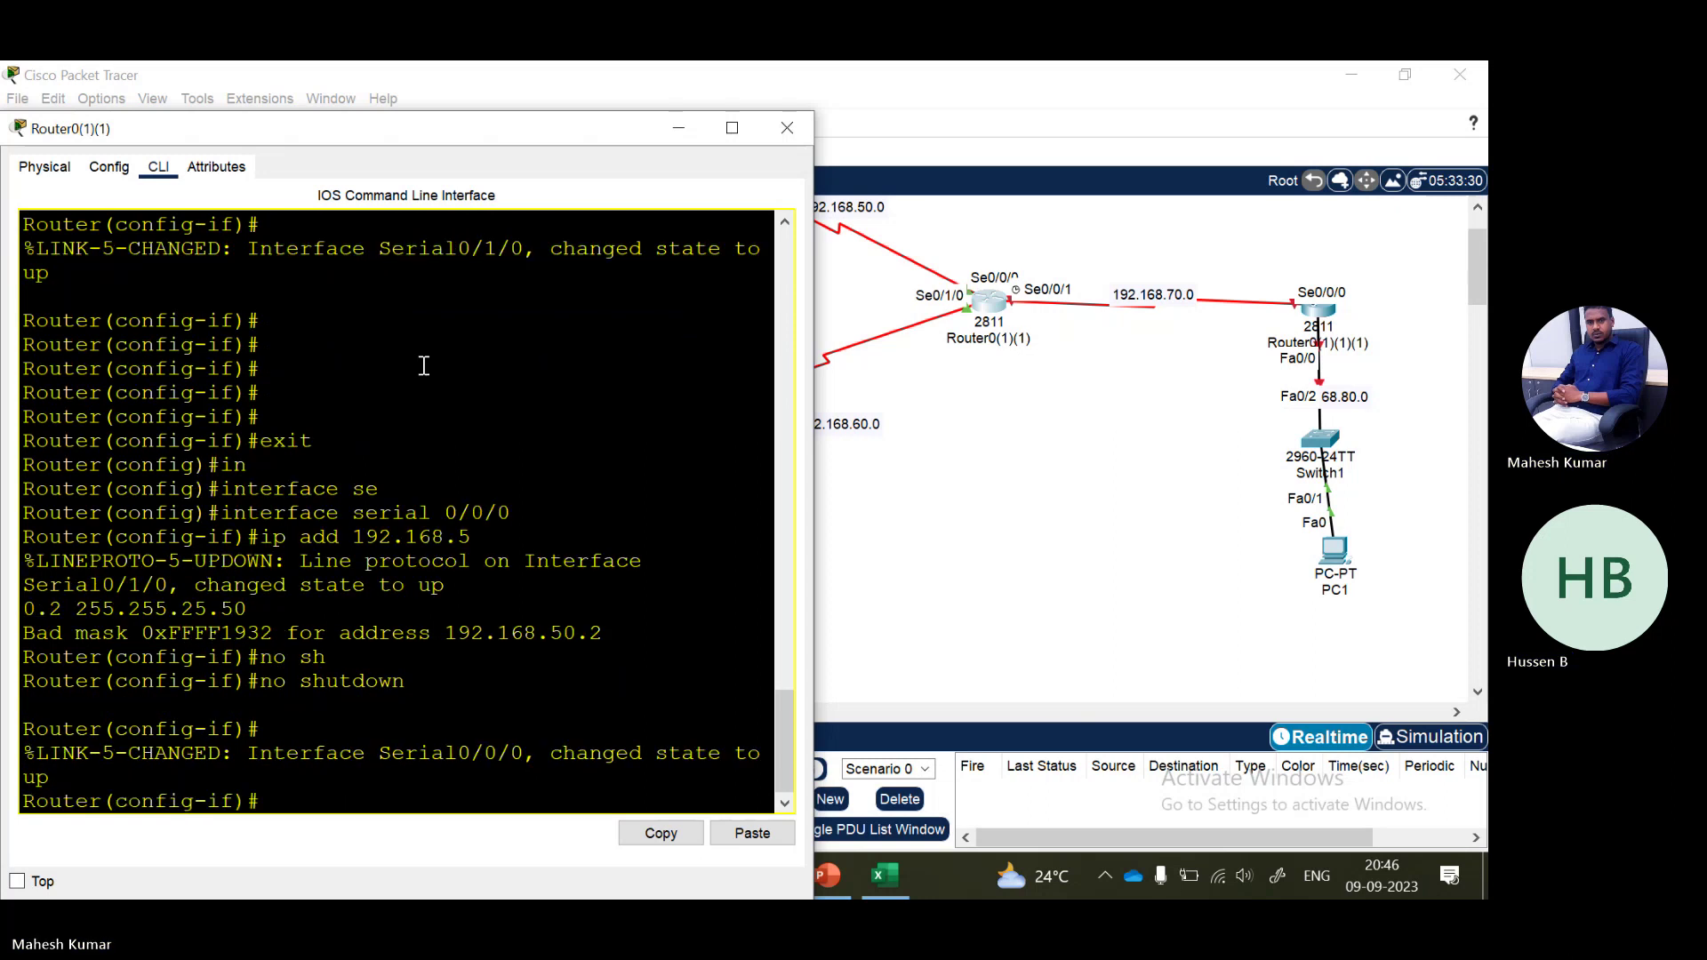
key(Return)
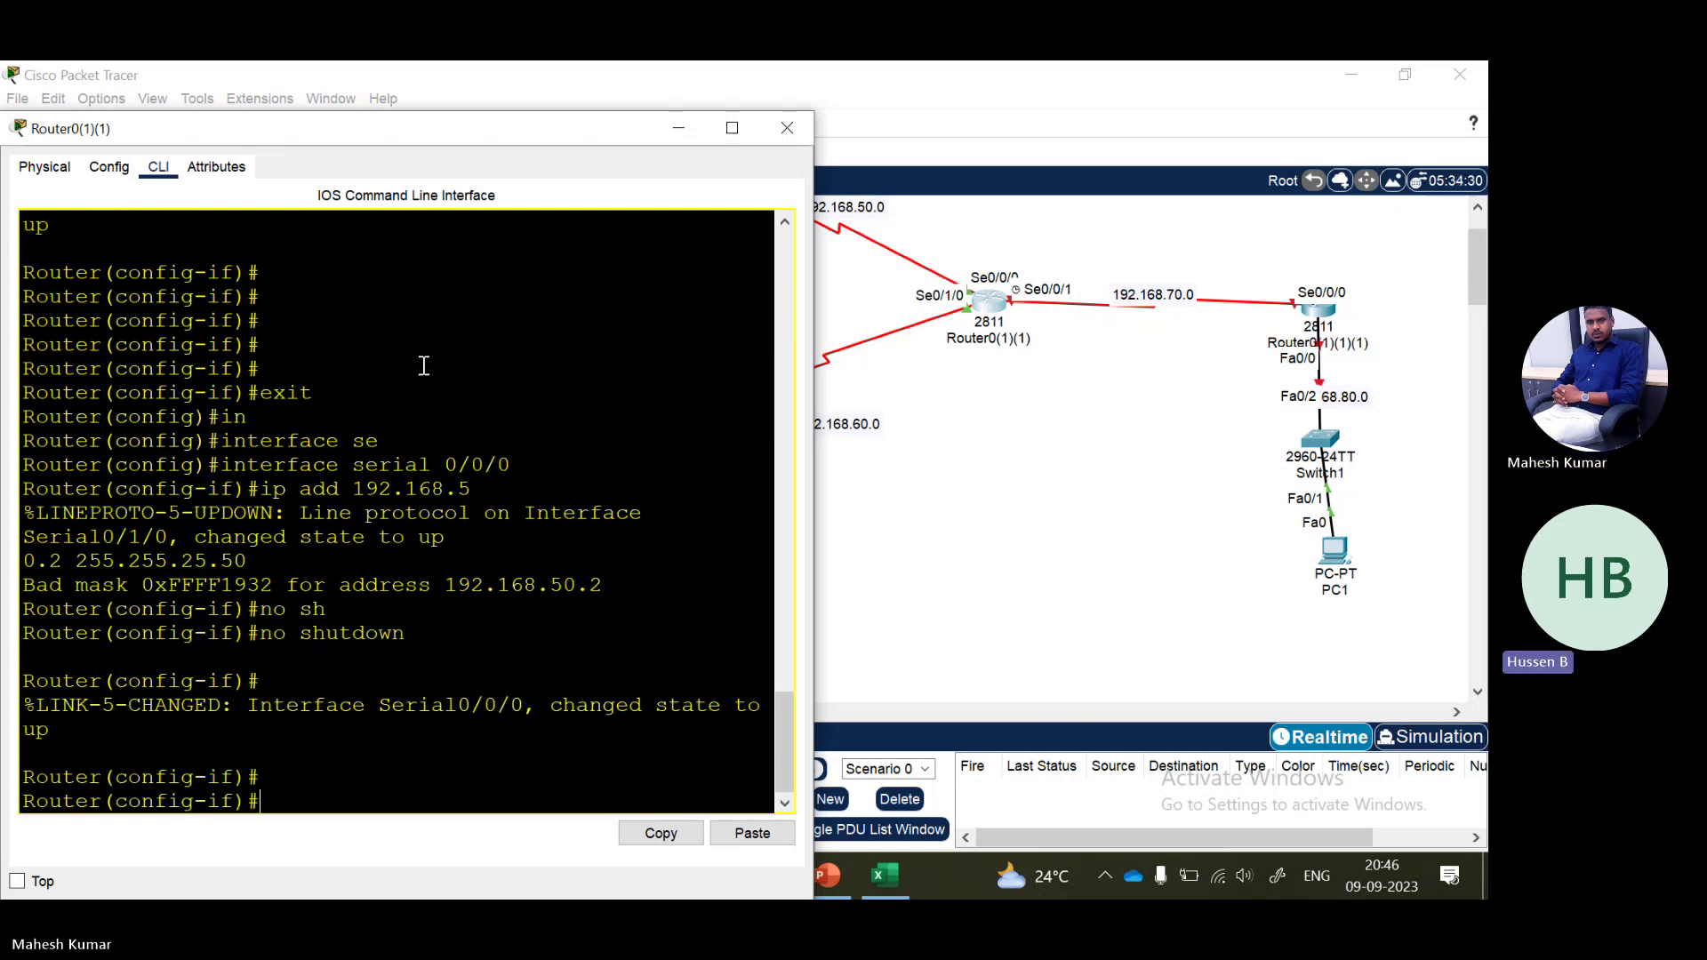
key(Return)
key(Return)
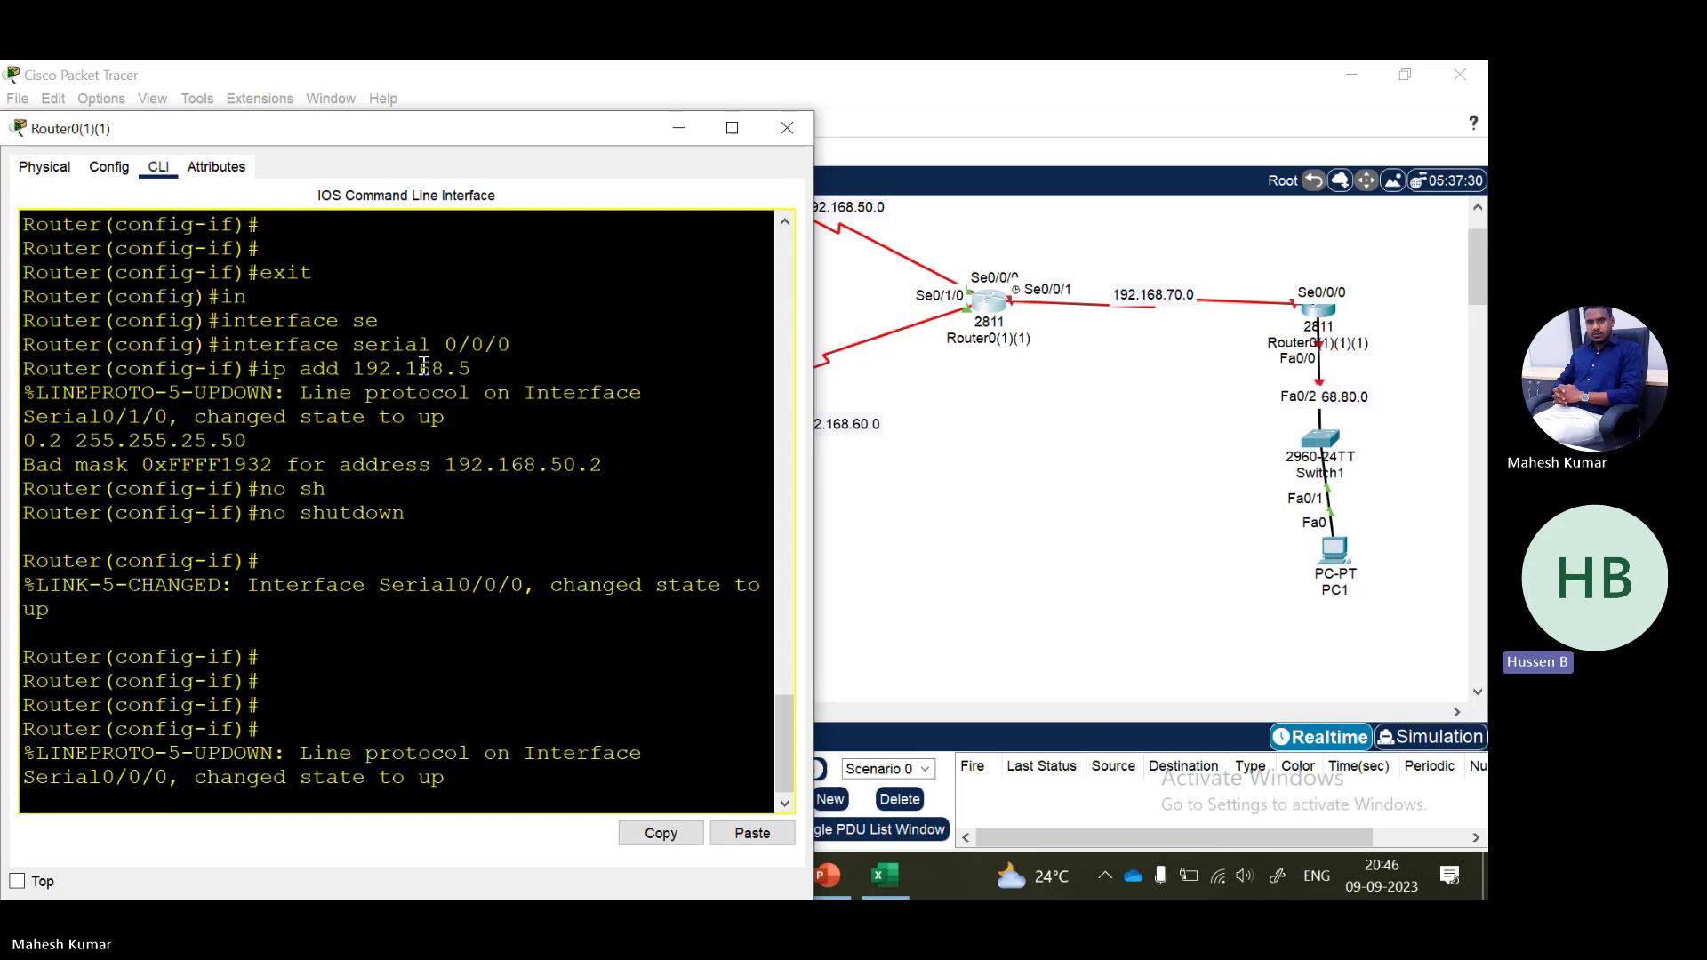
key(Return)
key(Return)
key(Return)
key(Return)
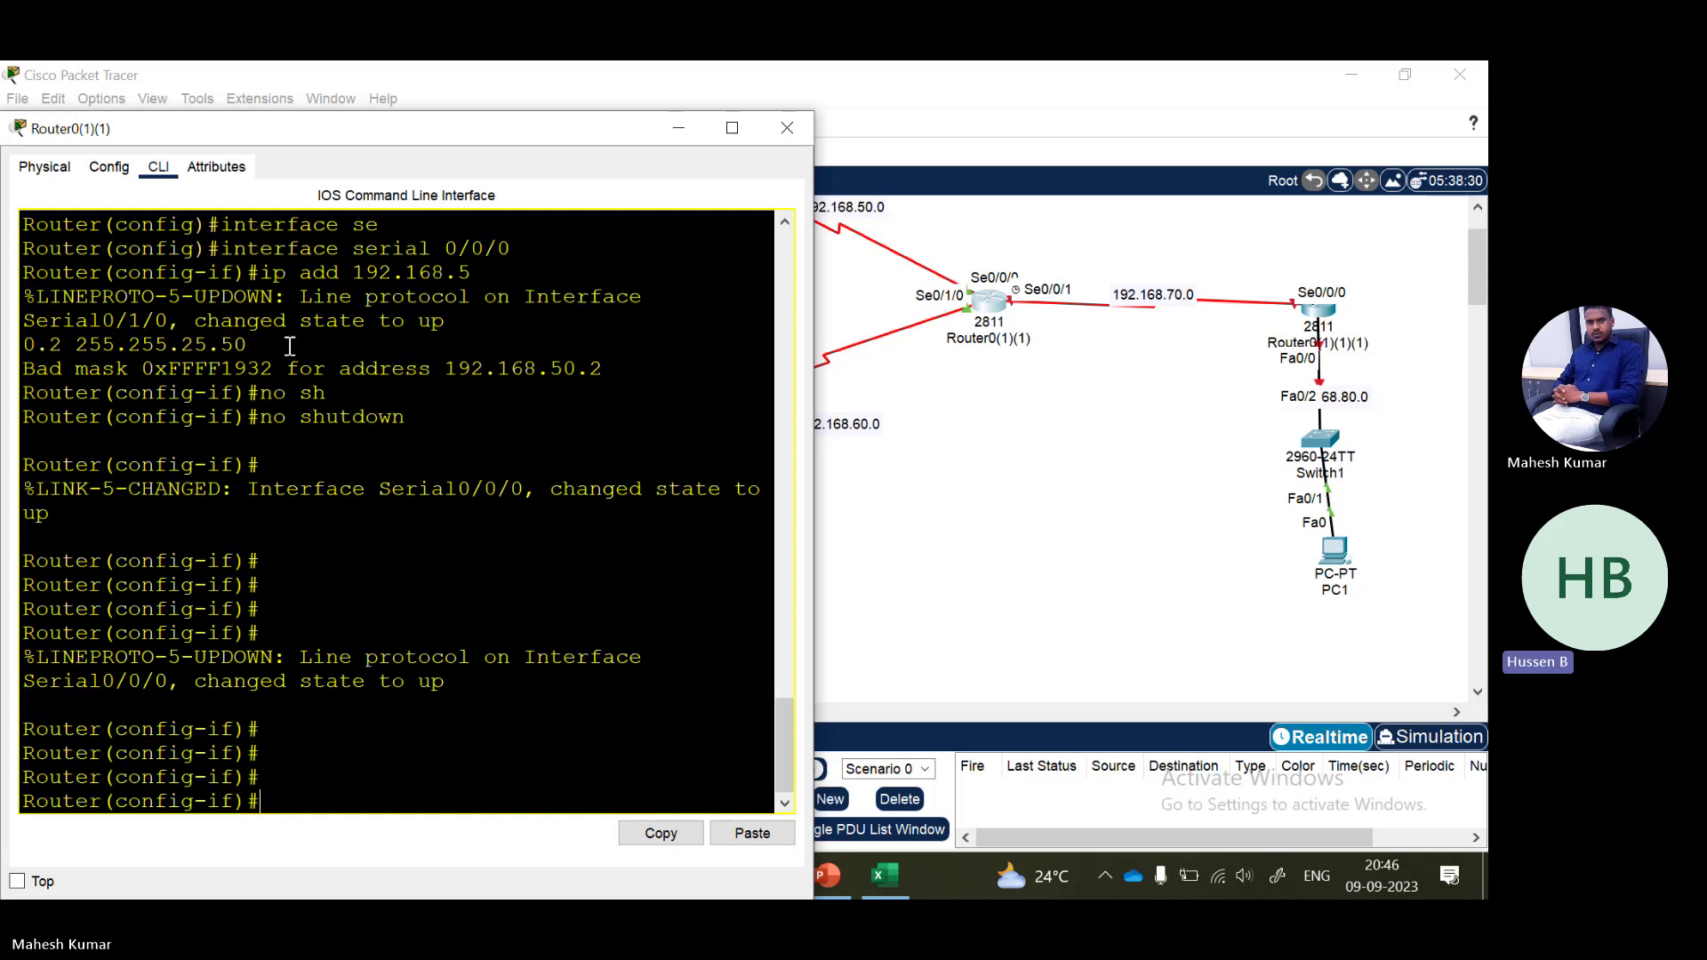
- Examine the console response to the serial 0/0/0 address command and return to an empty prompt
drag(53, 373, 477, 381)
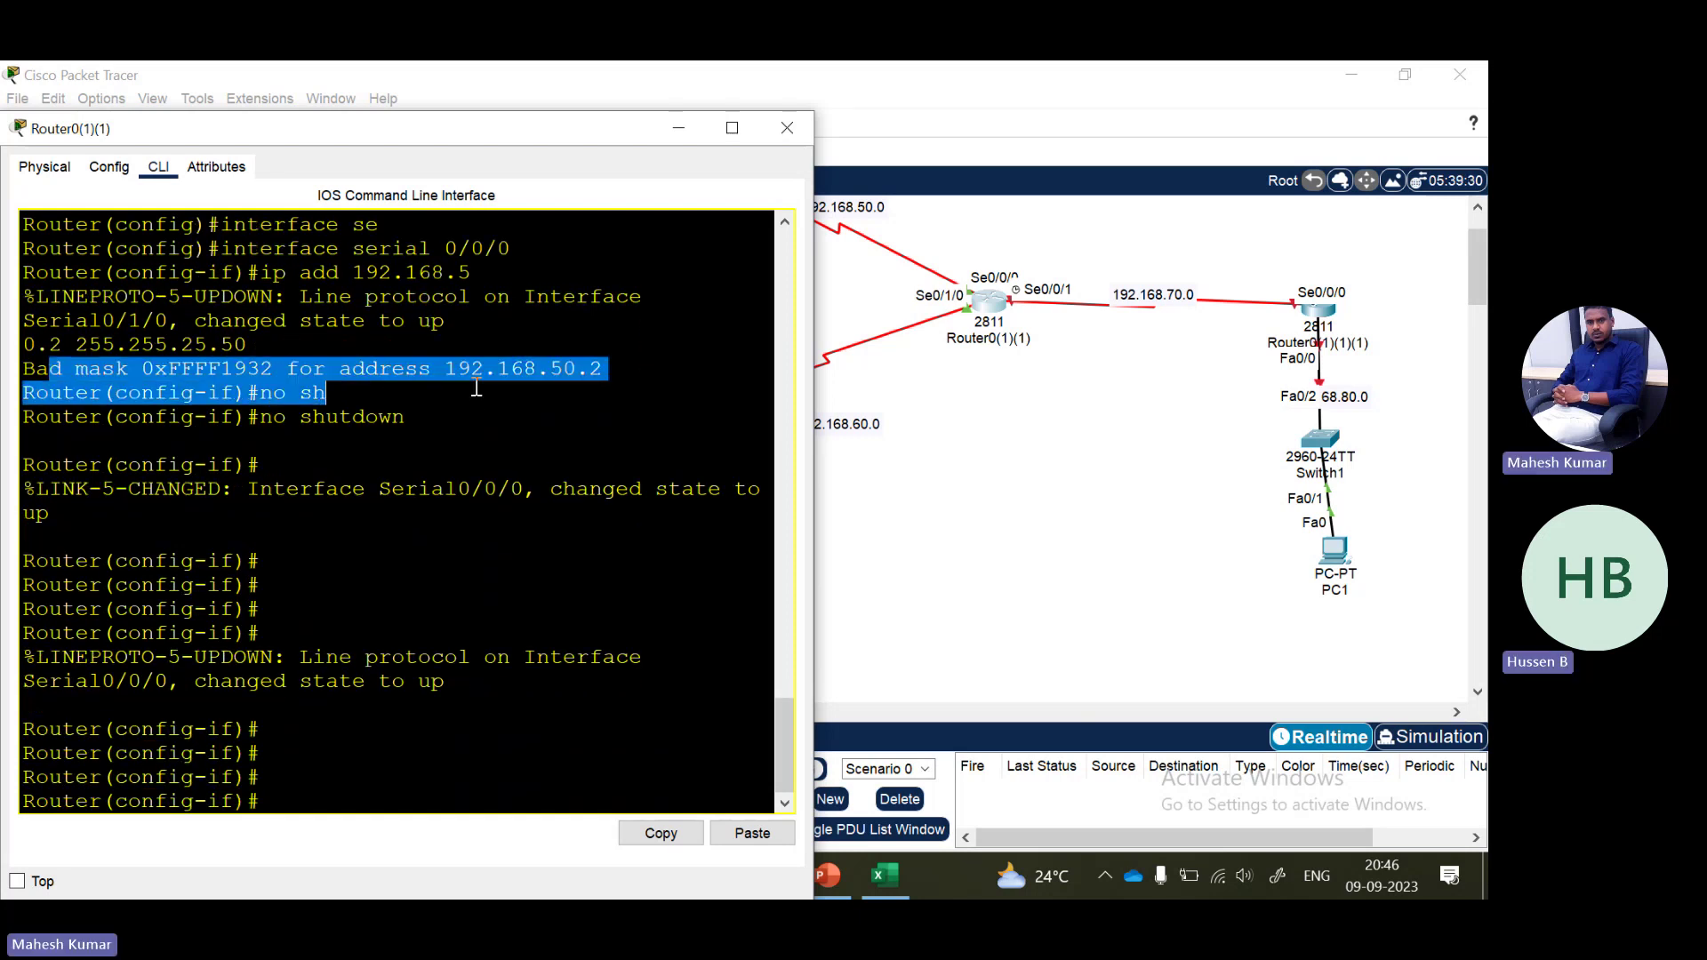
click(370, 572)
key(Return)
key(Return)
key(Return)
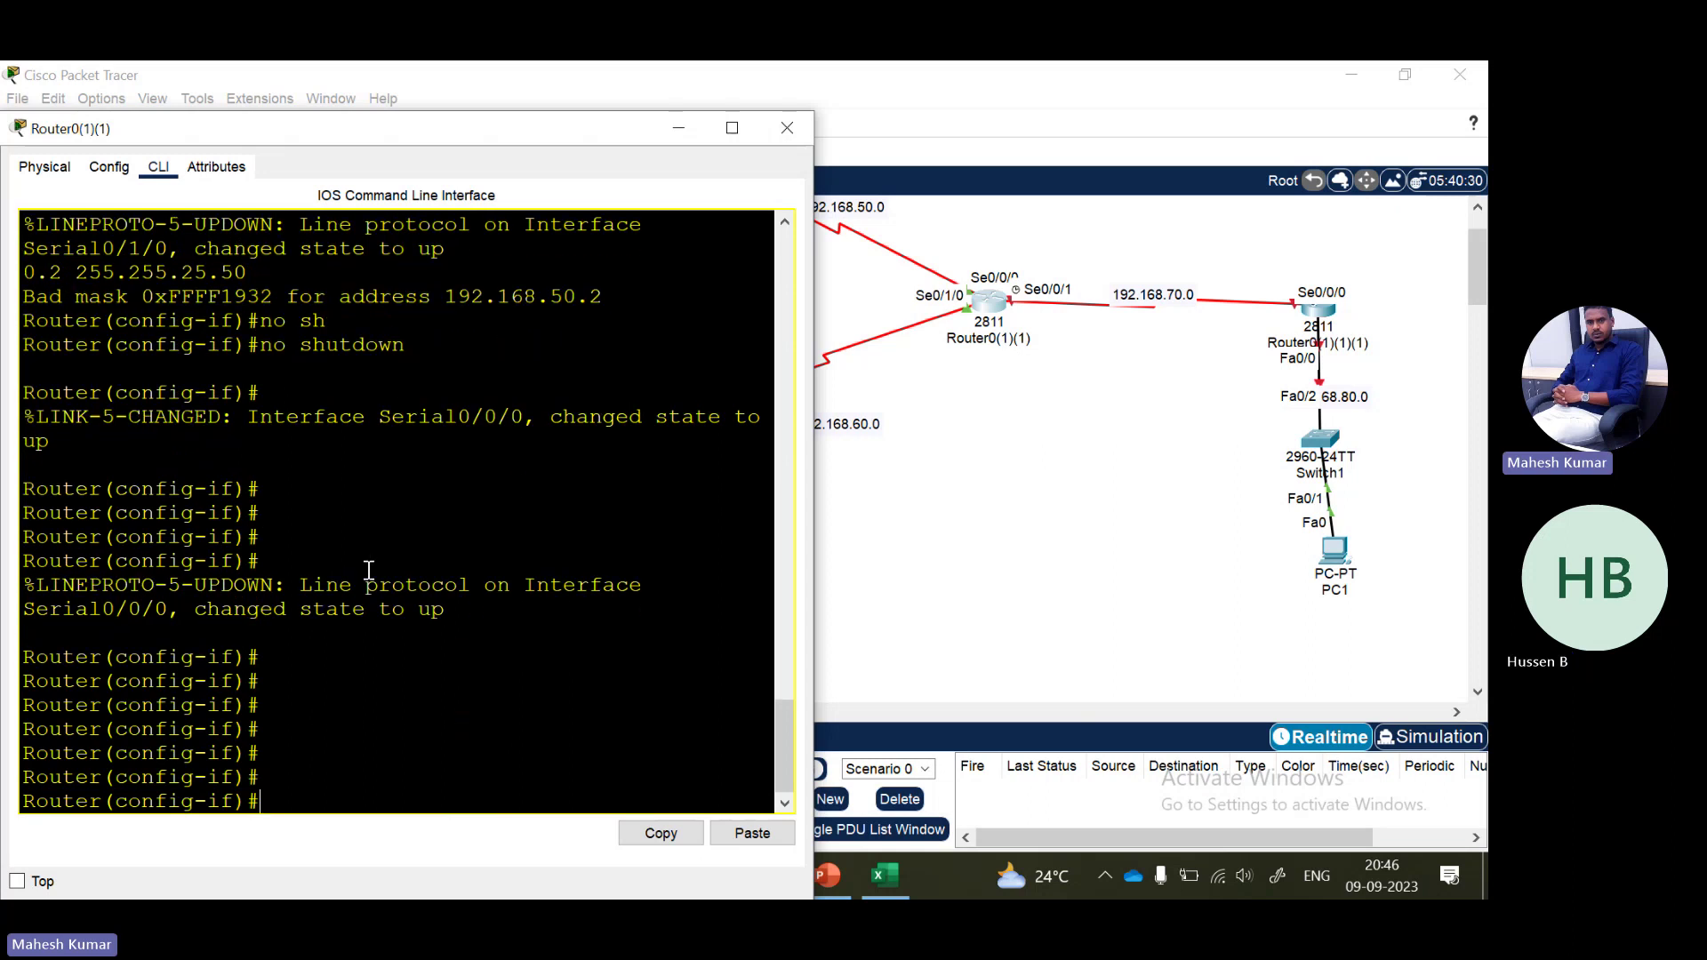
- Try to reset serial 0/0/0 to its defaults by prefixing the recalled interface command with default
key(Up)
key(Up)
key(Up)
key(Up)
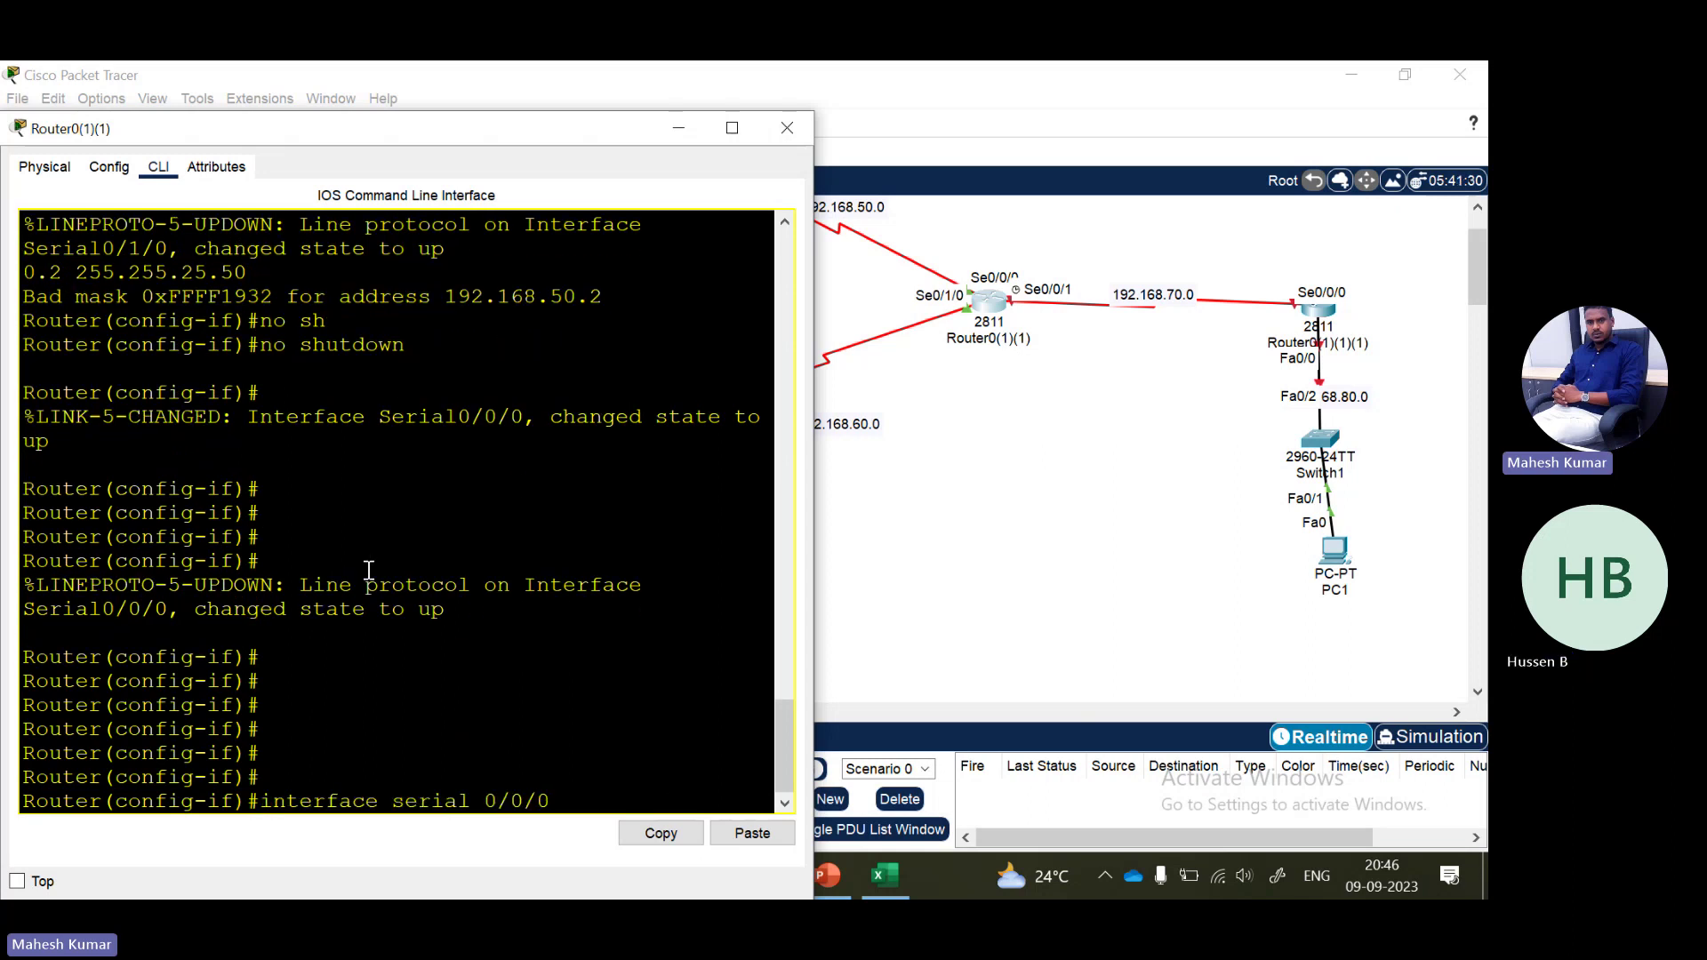
text(de)
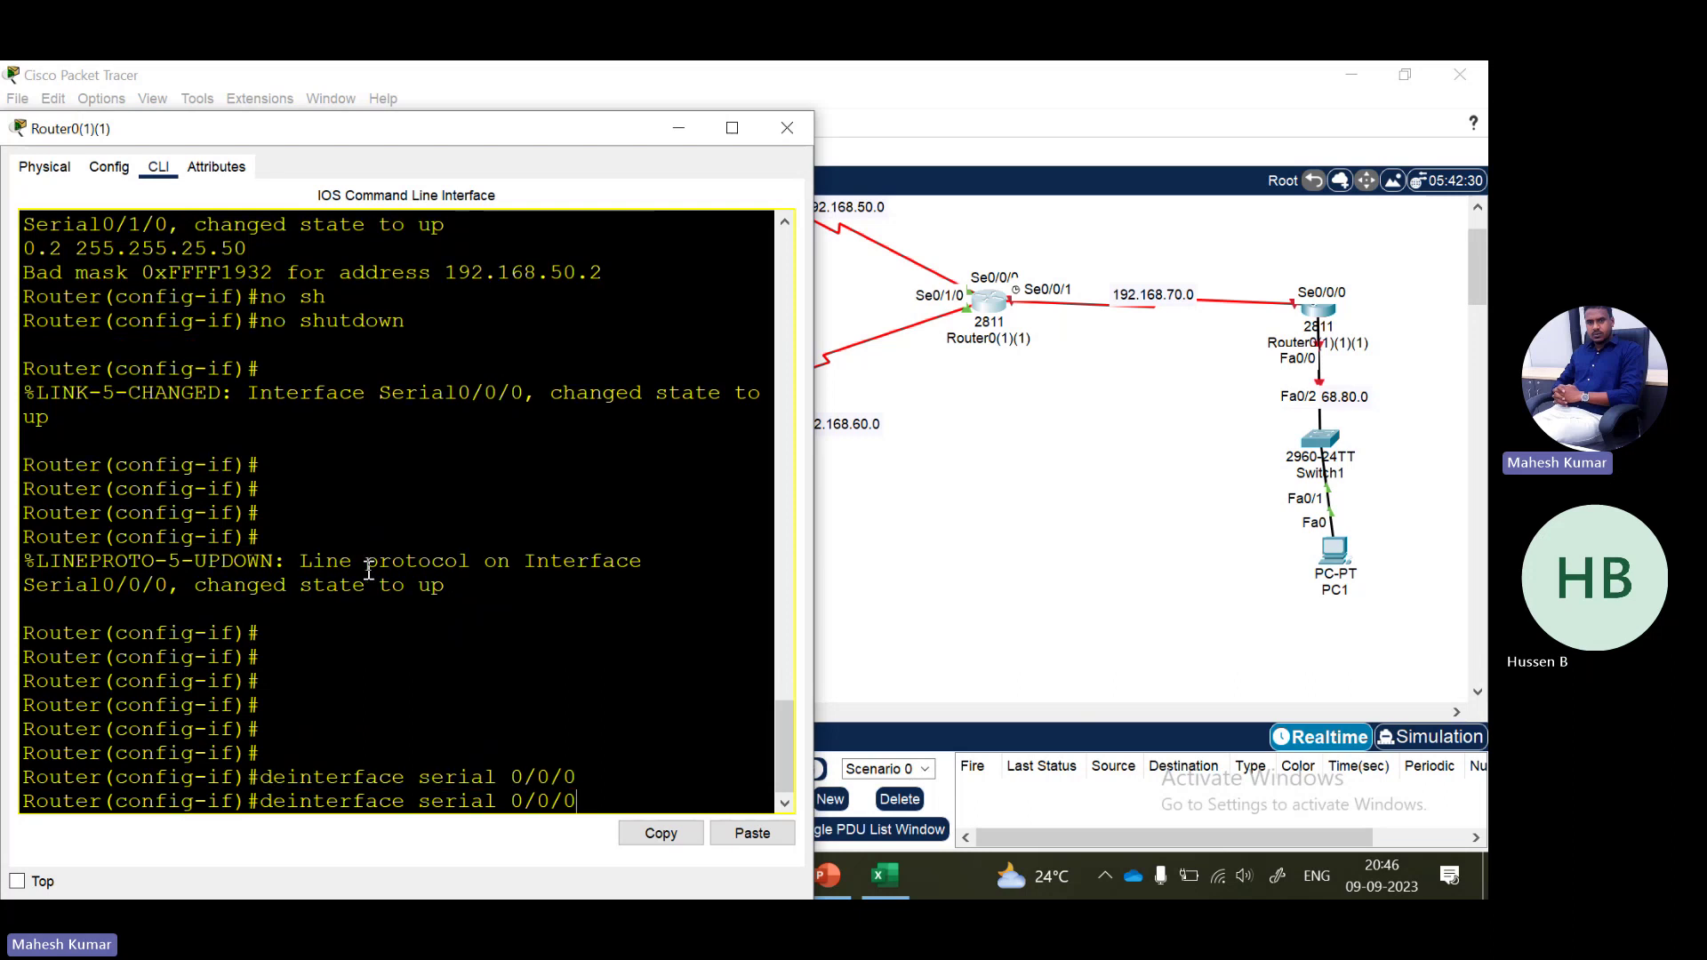
key(Tab)
key(Left)
key(Left)
key(Left)
key(Left)
key(Left)
key(Left)
key(Left)
text(fault)
key(Return)
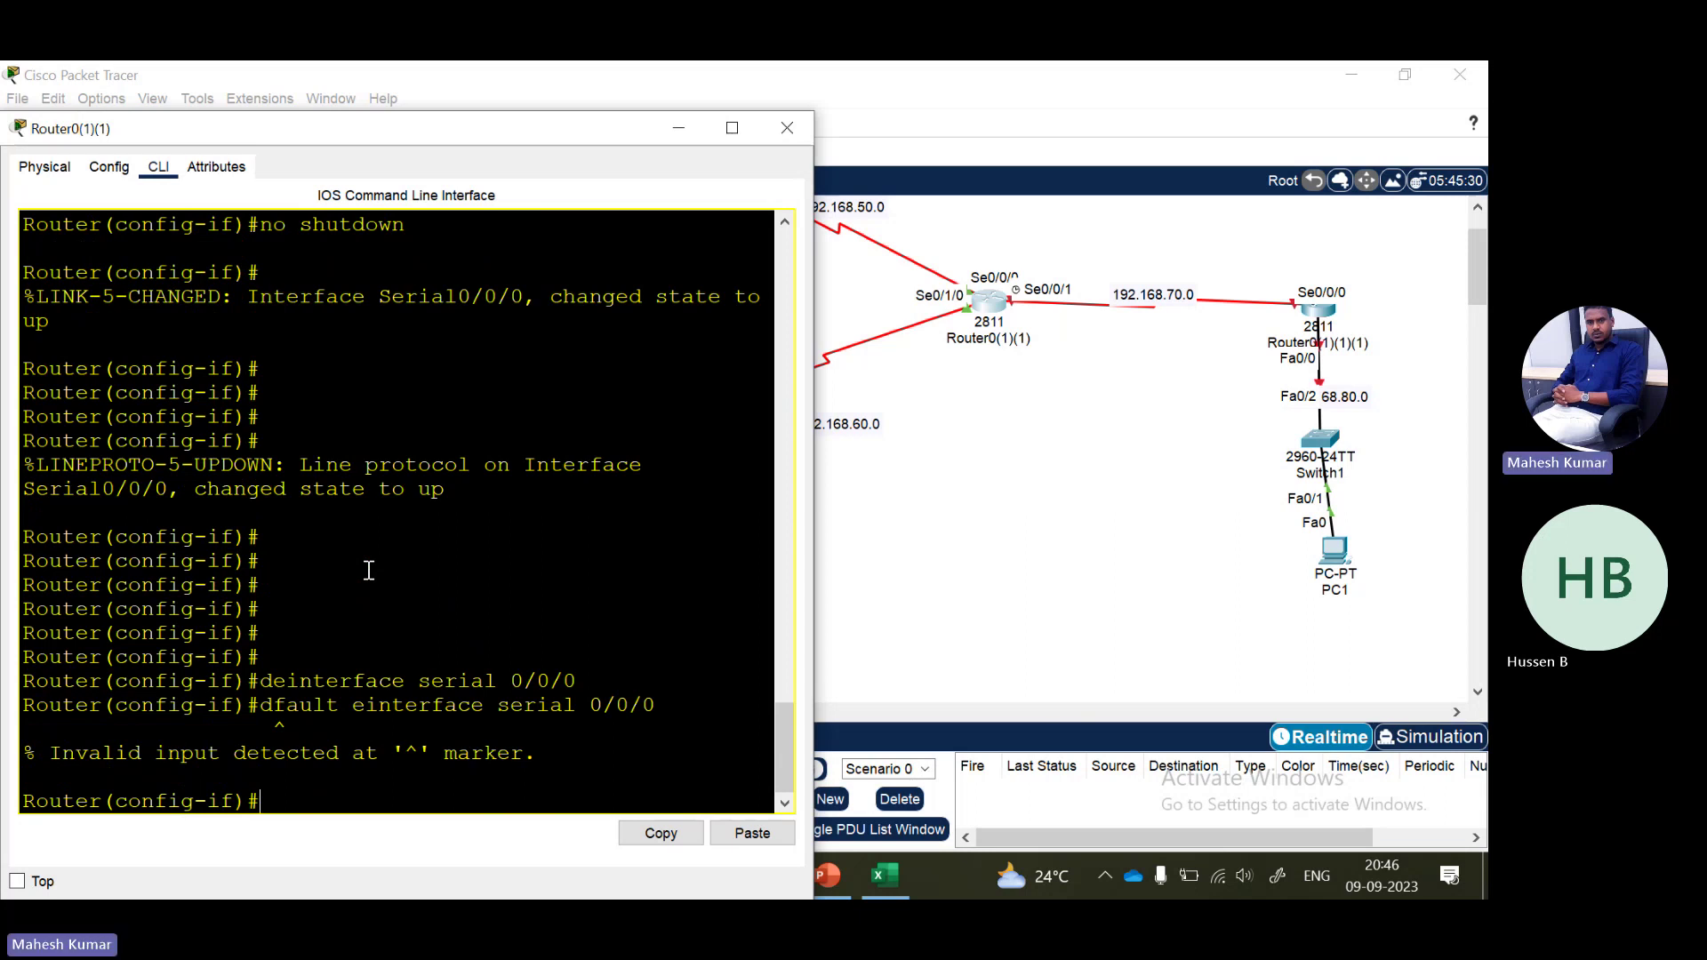
key(Up)
key(Left)
key(Left)
key(Left)
key(Left)
key(Left)
key(Left)
key(Left)
key(Left)
key(Left)
key(Left)
key(Left)
key(Left)
key(Left)
key(Left)
key(Left)
key(Left)
key(Left)
key(Left)
key(Left)
key(Left)
key(Left)
key(Left)
key(Left)
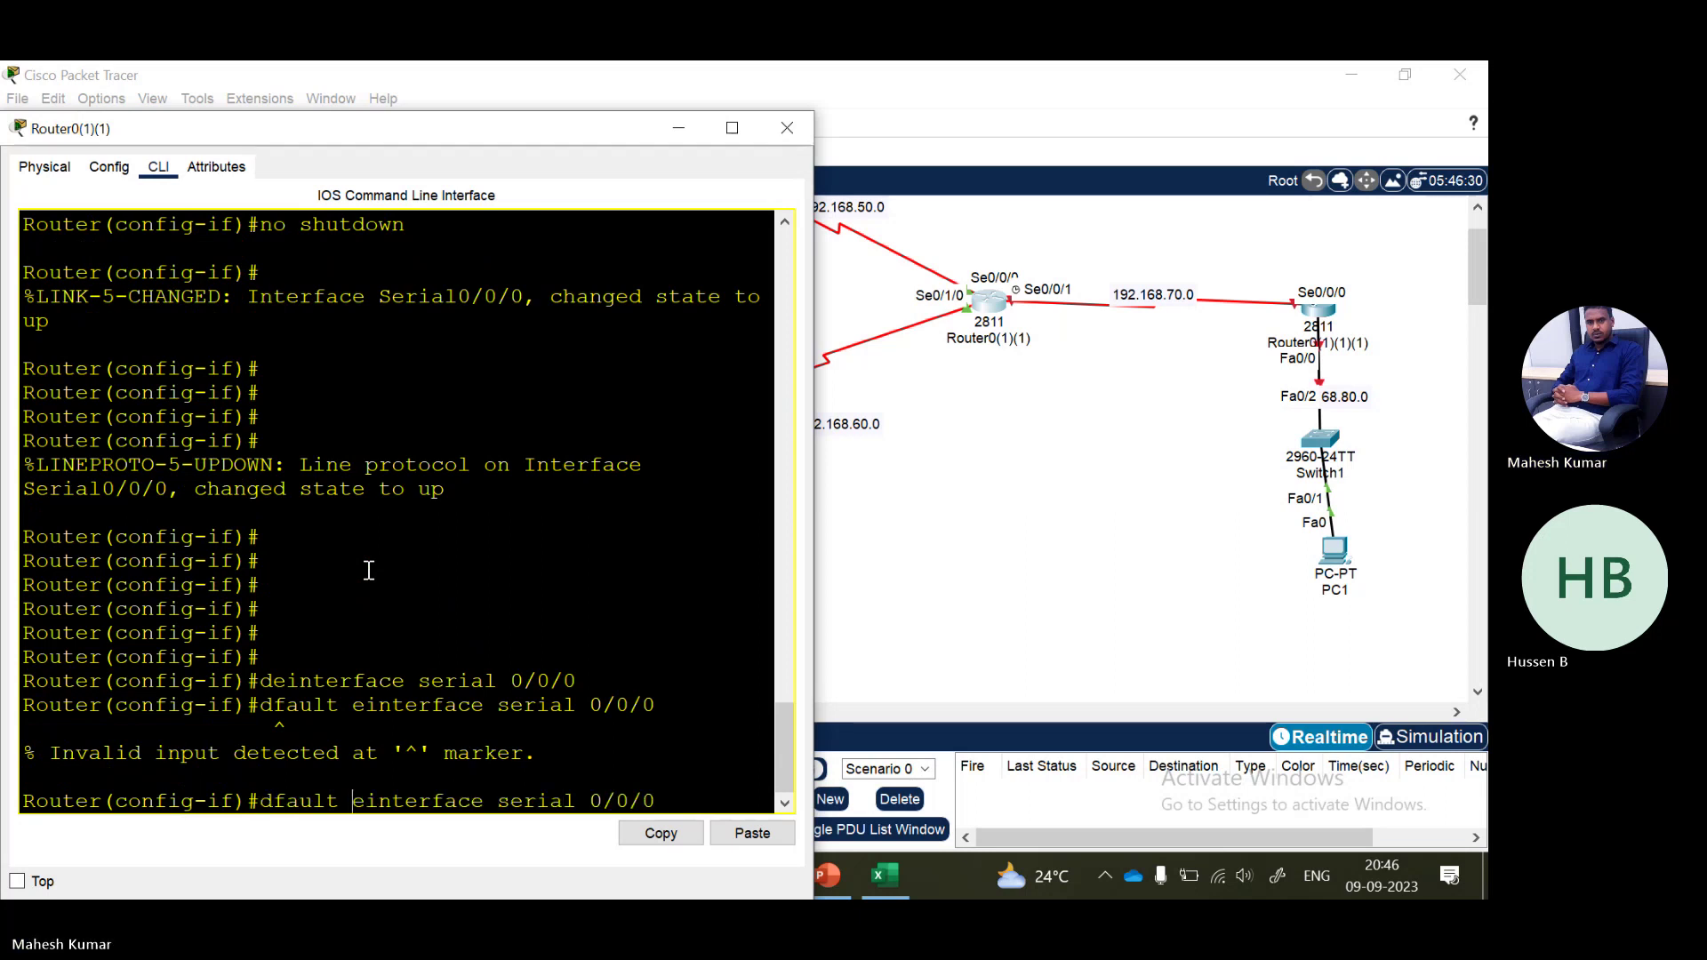
key(BackSpace)
key(BackSpace)
key(BackSpace)
key(BackSpace)
key(BackSpace)
key(BackSpace)
key(BackSpace)
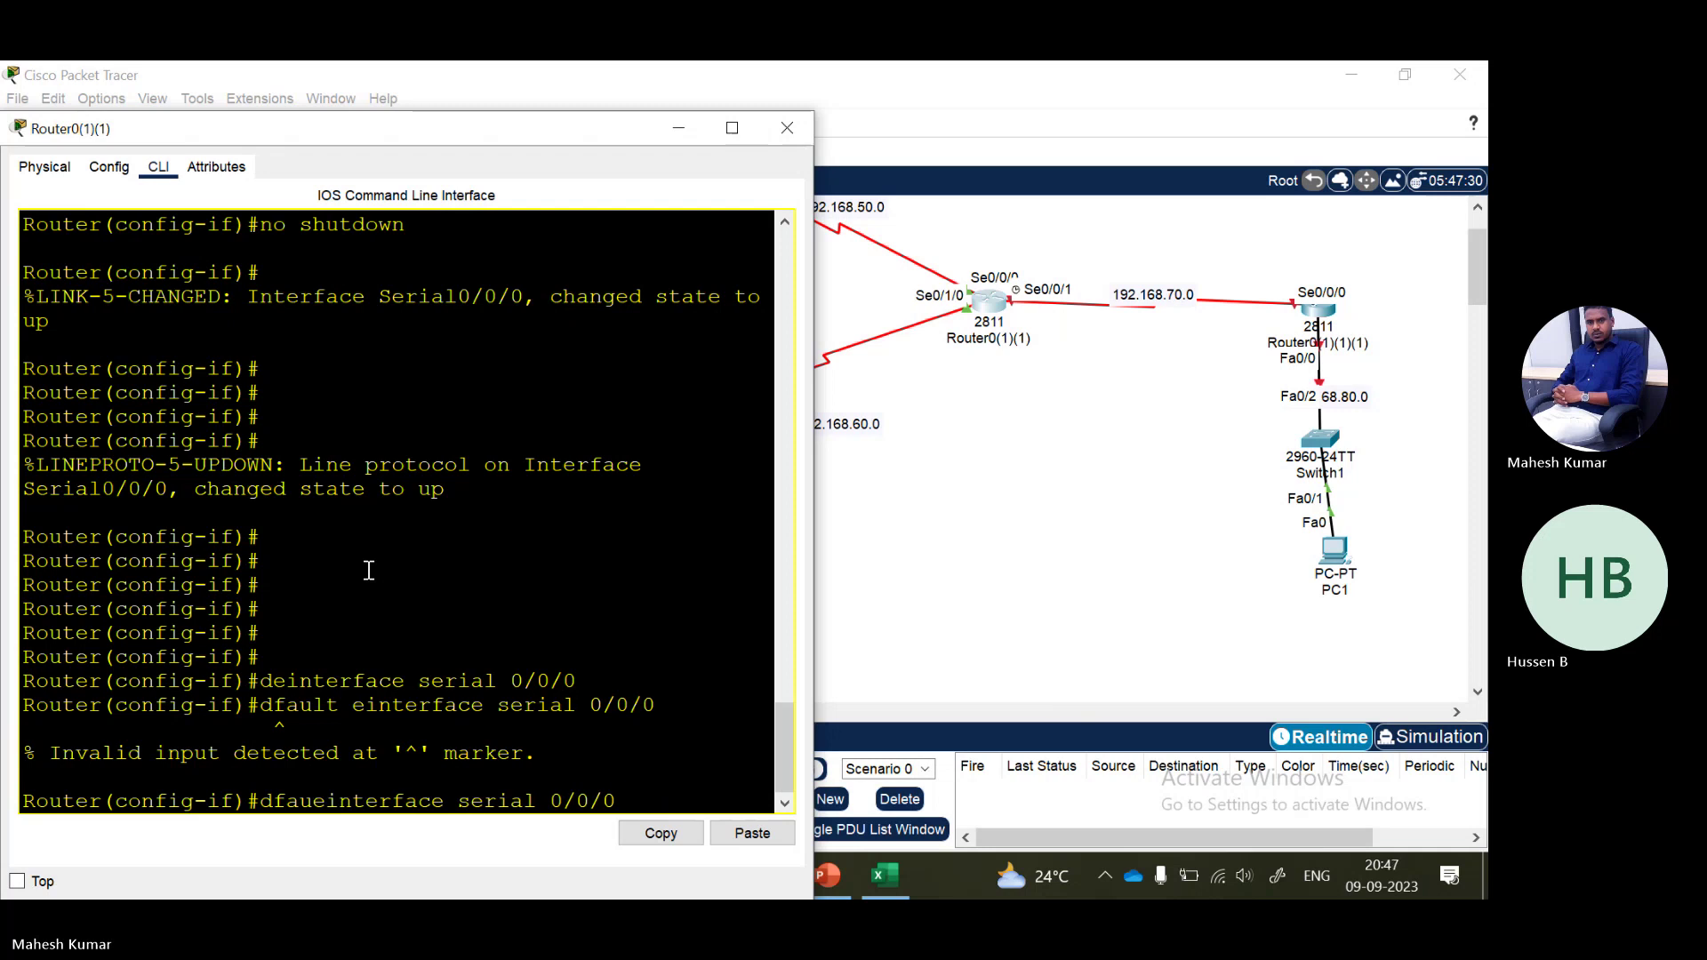
- Recall the interface serial 0/0/0 command and begin changing it into a default interface command
key(Up)
key(Up)
key(Up)
key(Up)
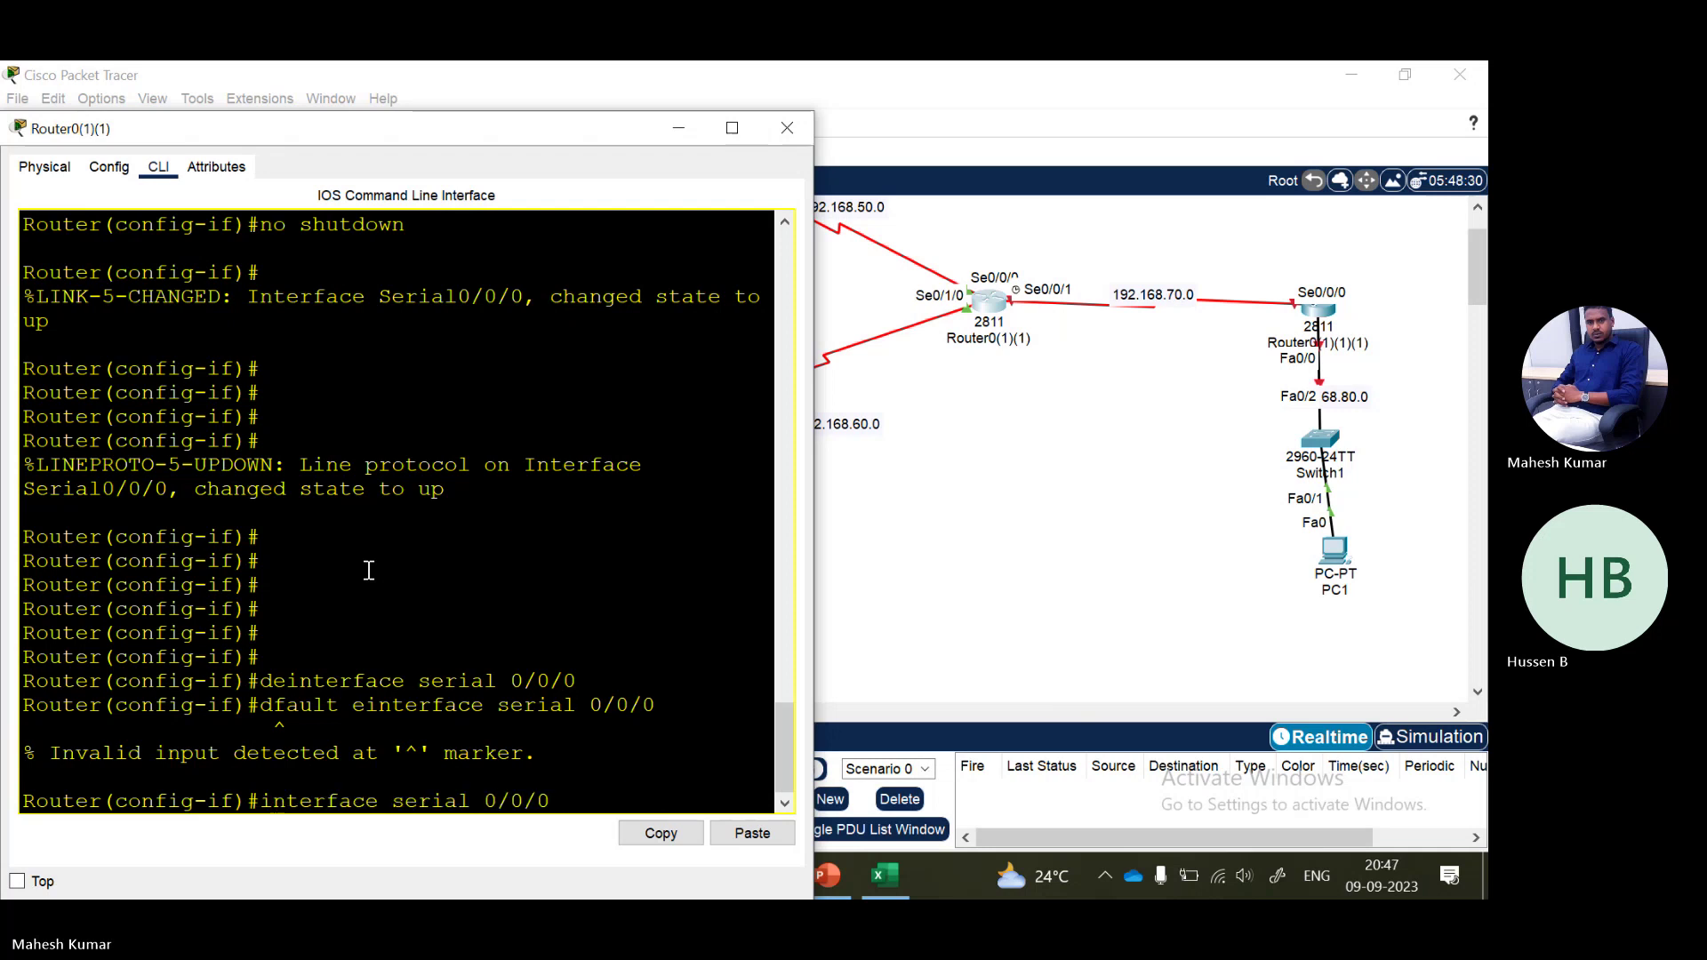
key(Left)
key(Left)
key(Left)
key(Left)
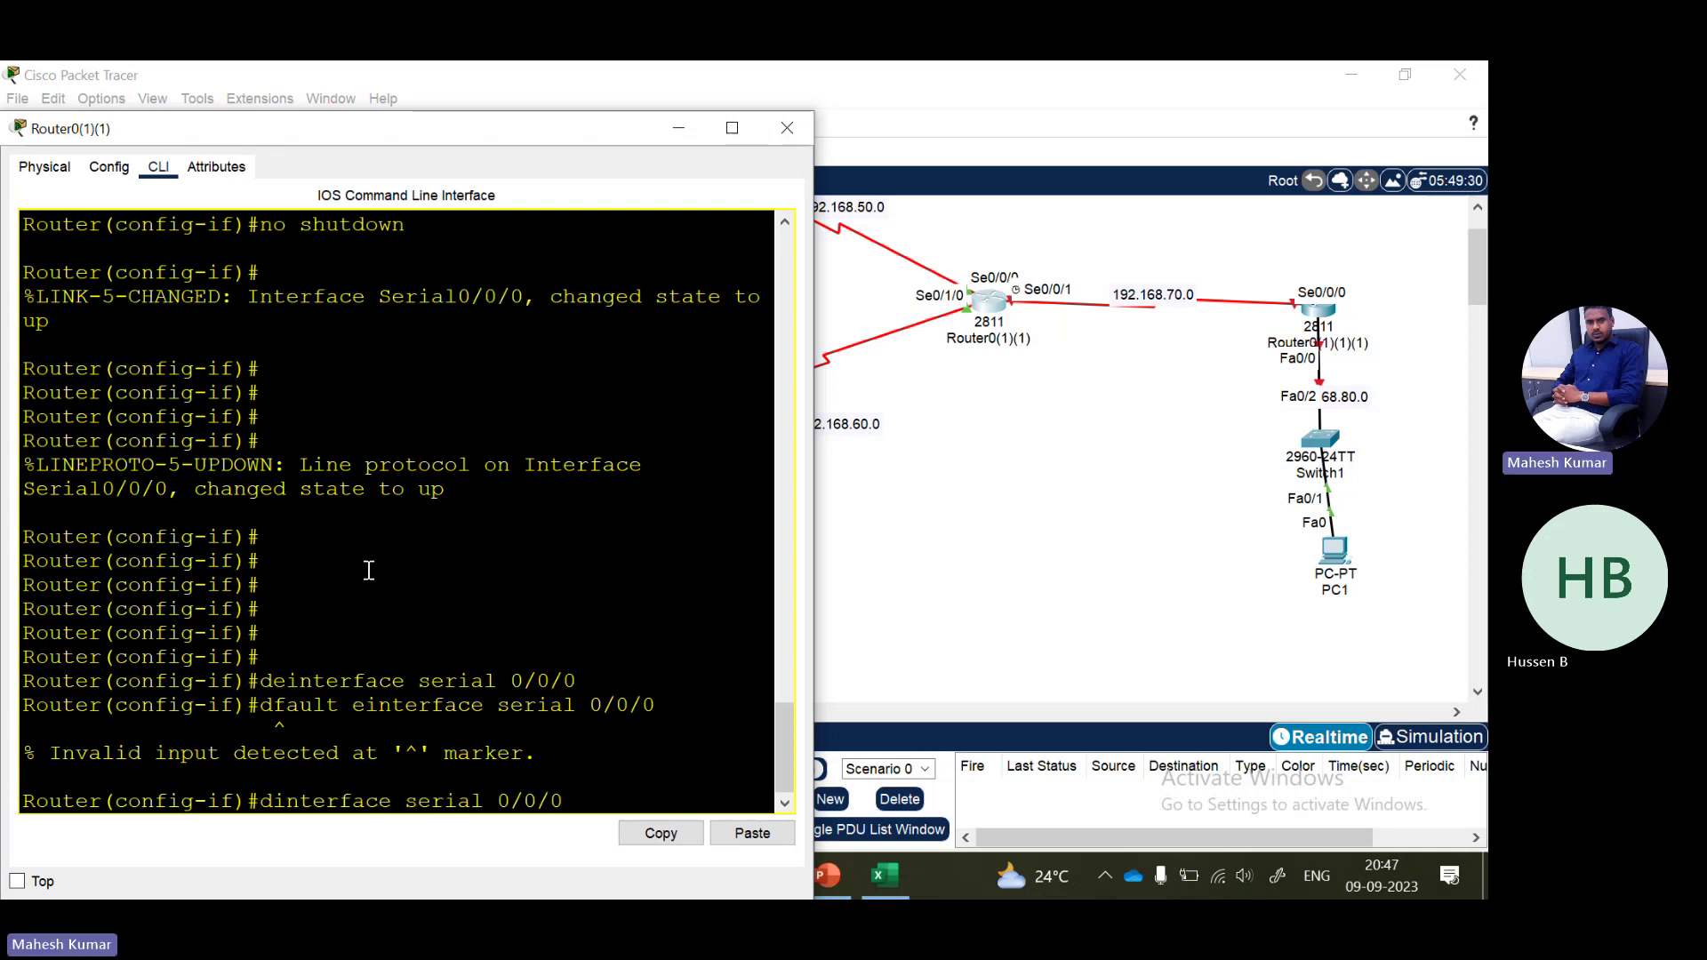
- Reset interface serial 0/0/0 on Router0(1)(1) to its default configuration
text(default)
key(Return)
key(Return)
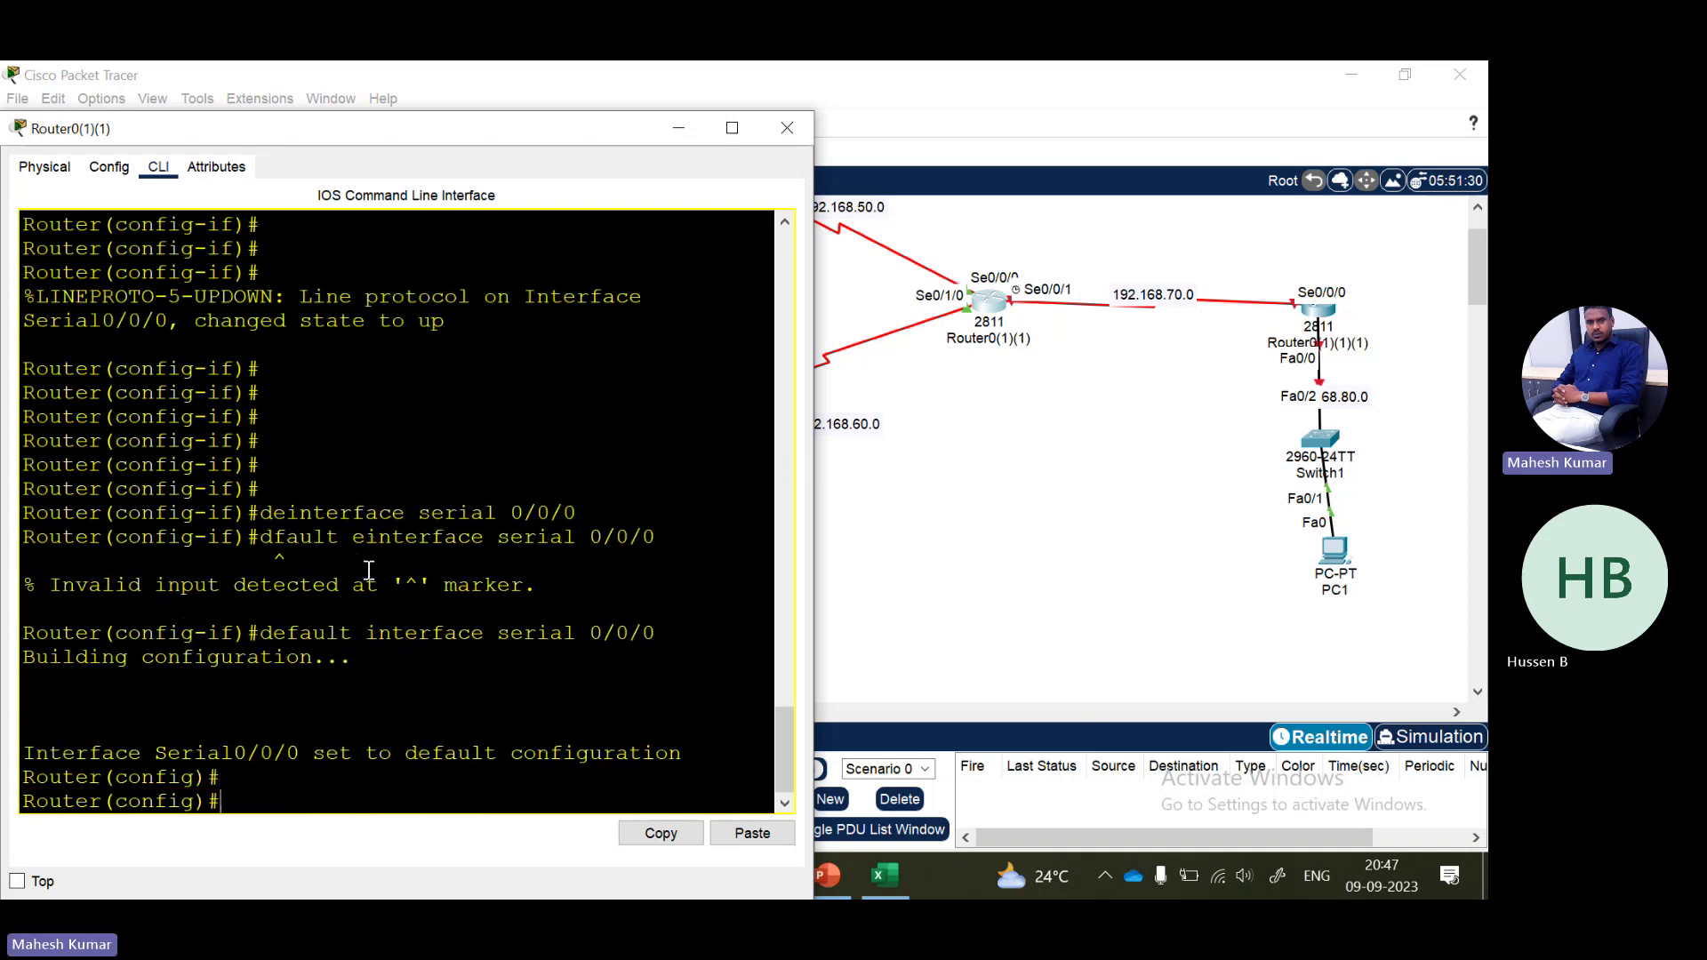
key(Return)
key(Return)
key(Return)
key(Return)
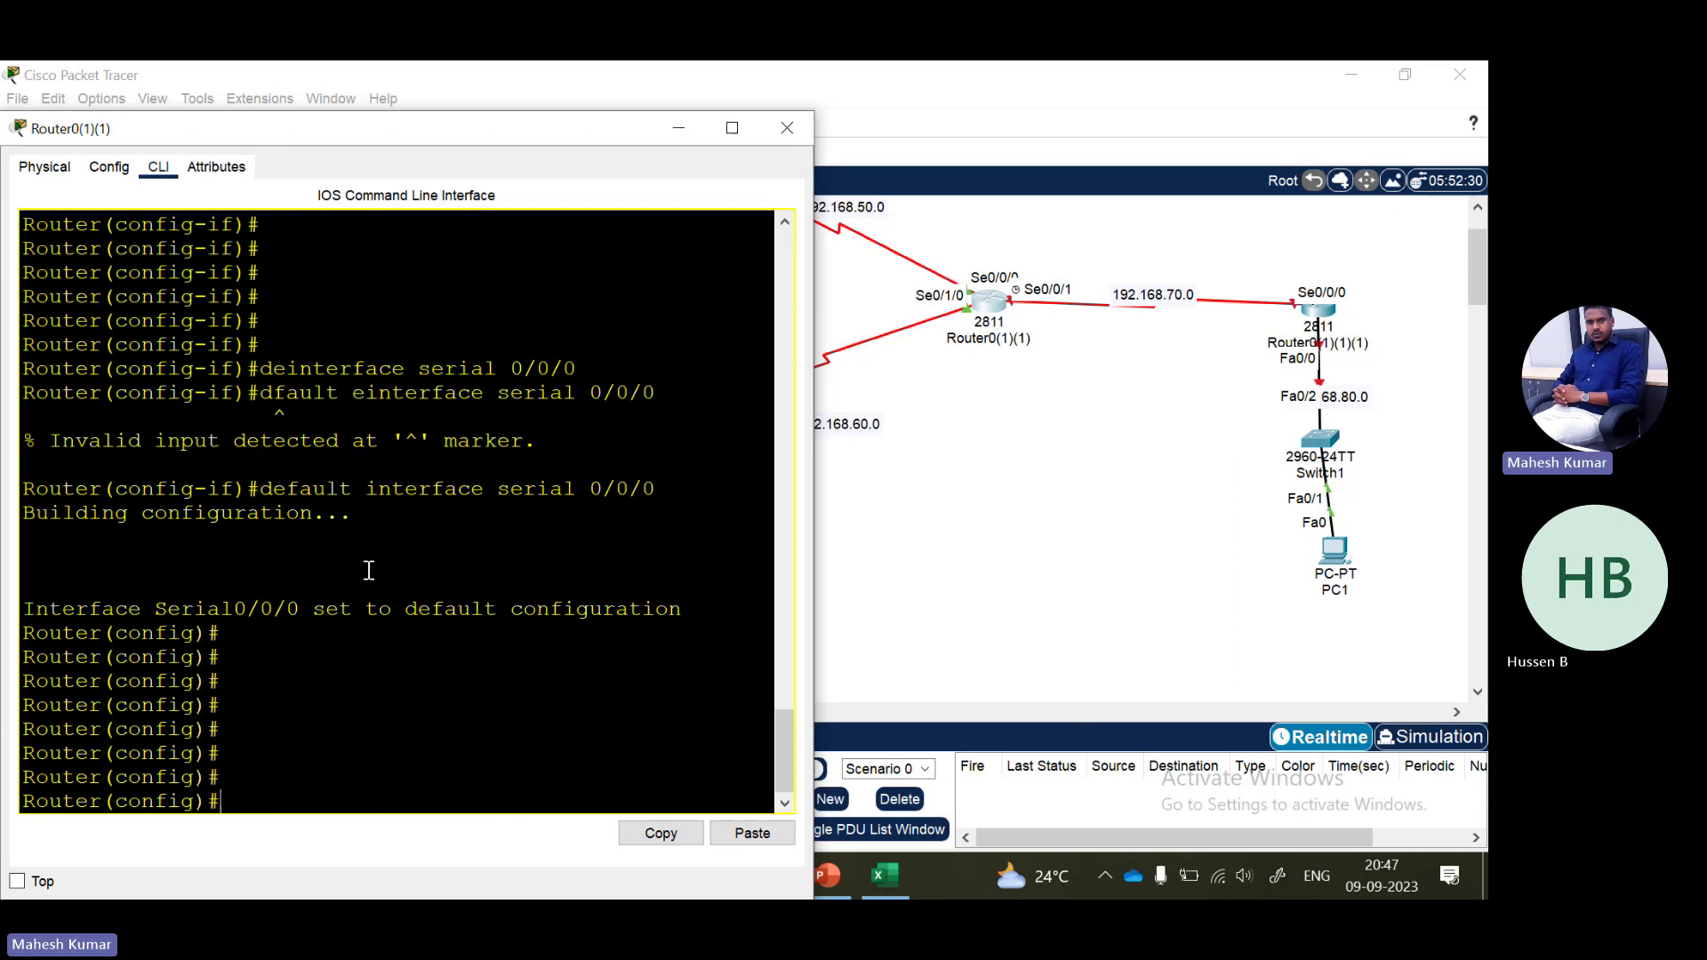
- Enter interface configuration mode for serial 0/0/0 by reusing the previous command without its "default" keyword
key(Up)
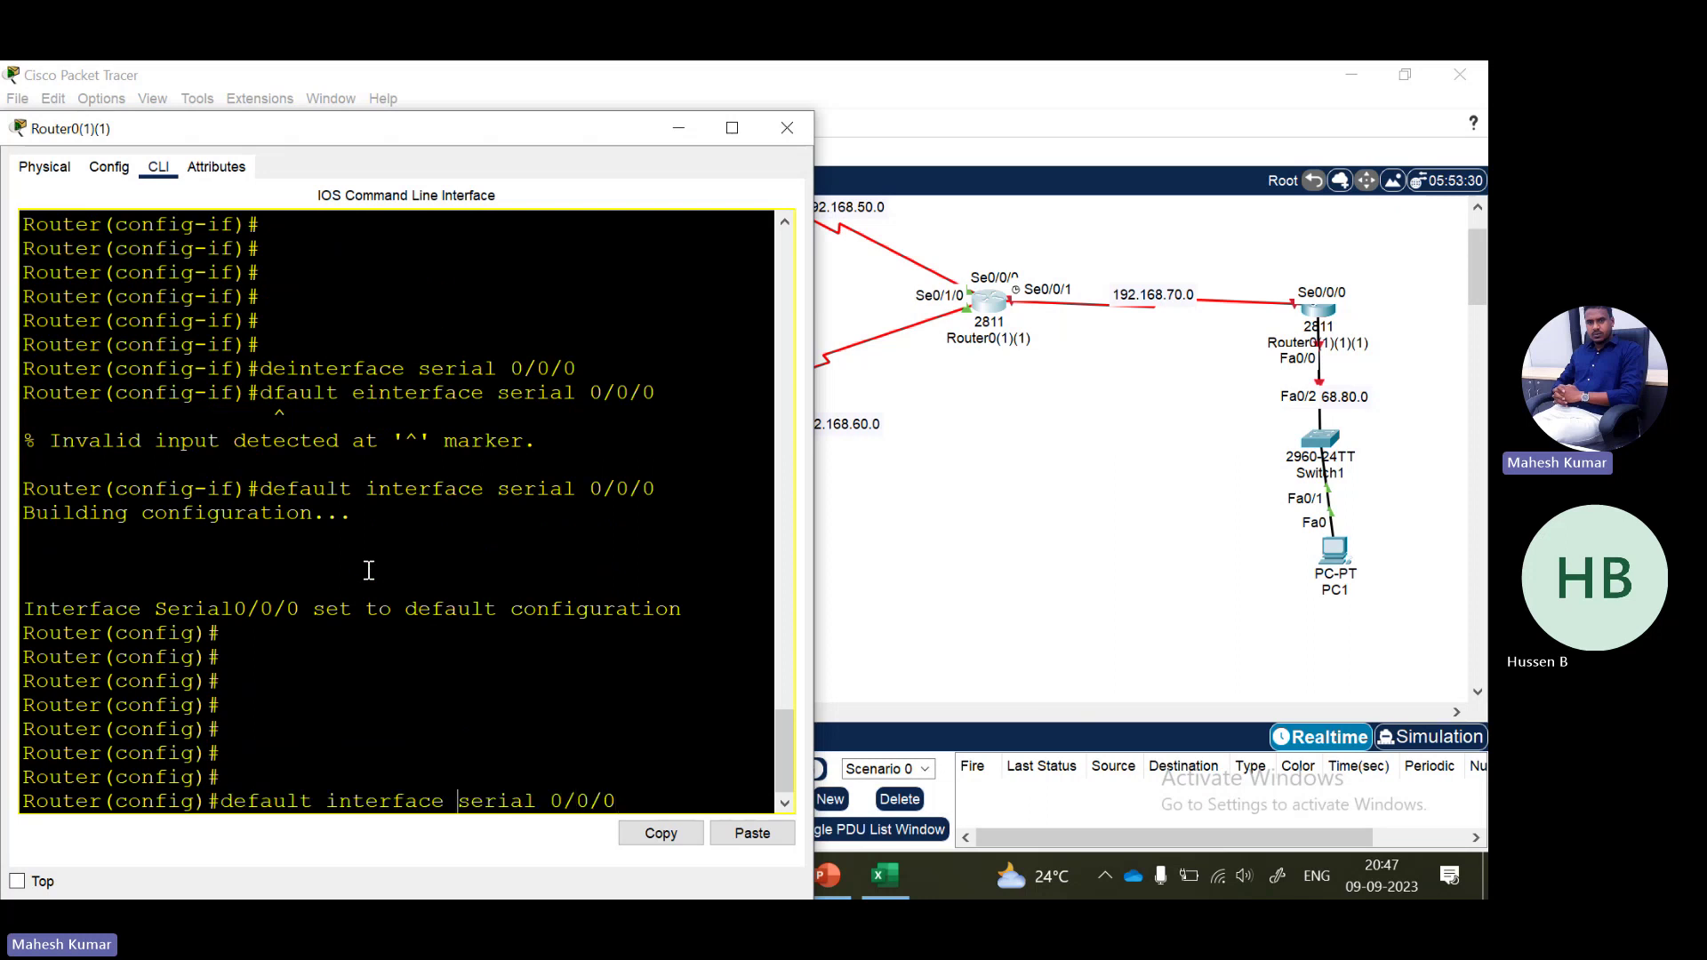
key(Left)
key(Left)
key(Left)
key(Left)
key(Left)
key(Left)
key(Left)
key(Left)
key(Left)
key(Left)
key(Left)
key(Left)
key(Left)
key(Left)
key(Left)
key(Left)
key(Left)
key(Left)
key(Left)
key(Left)
key(BackSpace)
key(BackSpace)
key(BackSpace)
key(BackSpace)
key(BackSpace)
key(BackSpace)
key(BackSpace)
key(BackSpace)
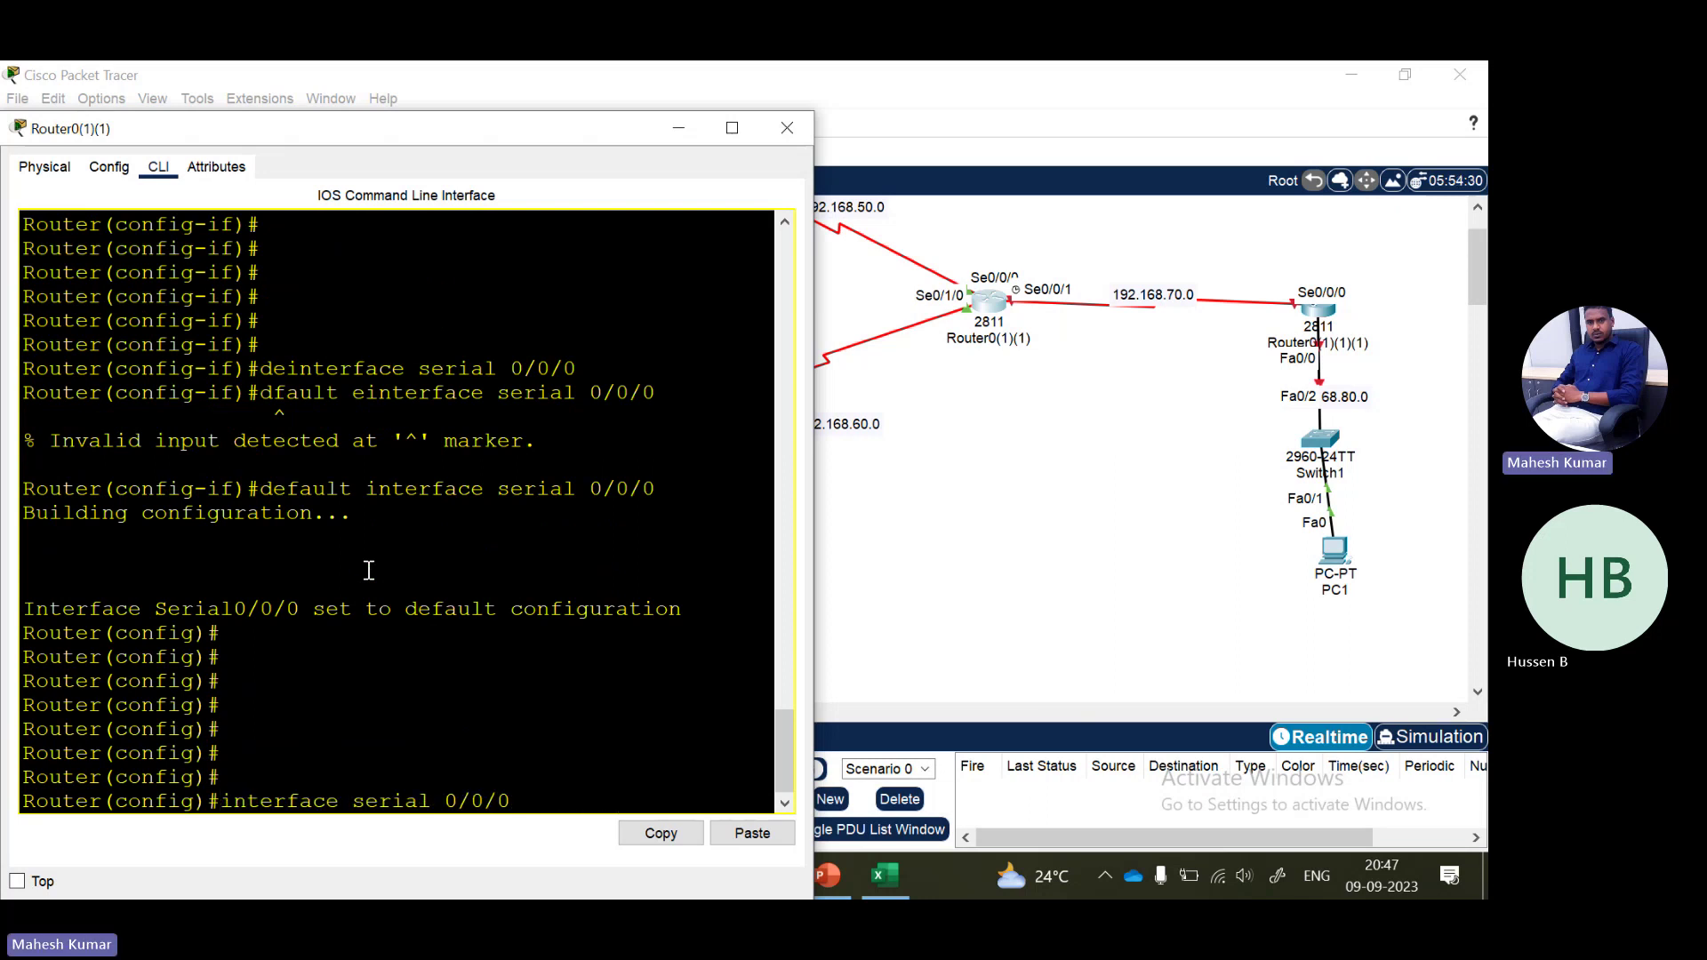
key(Return)
- Assign IP address 192.168.50.2 with subnet mask 255.255.255.0 to serial 0/0/0
text(ip add 1921.6)
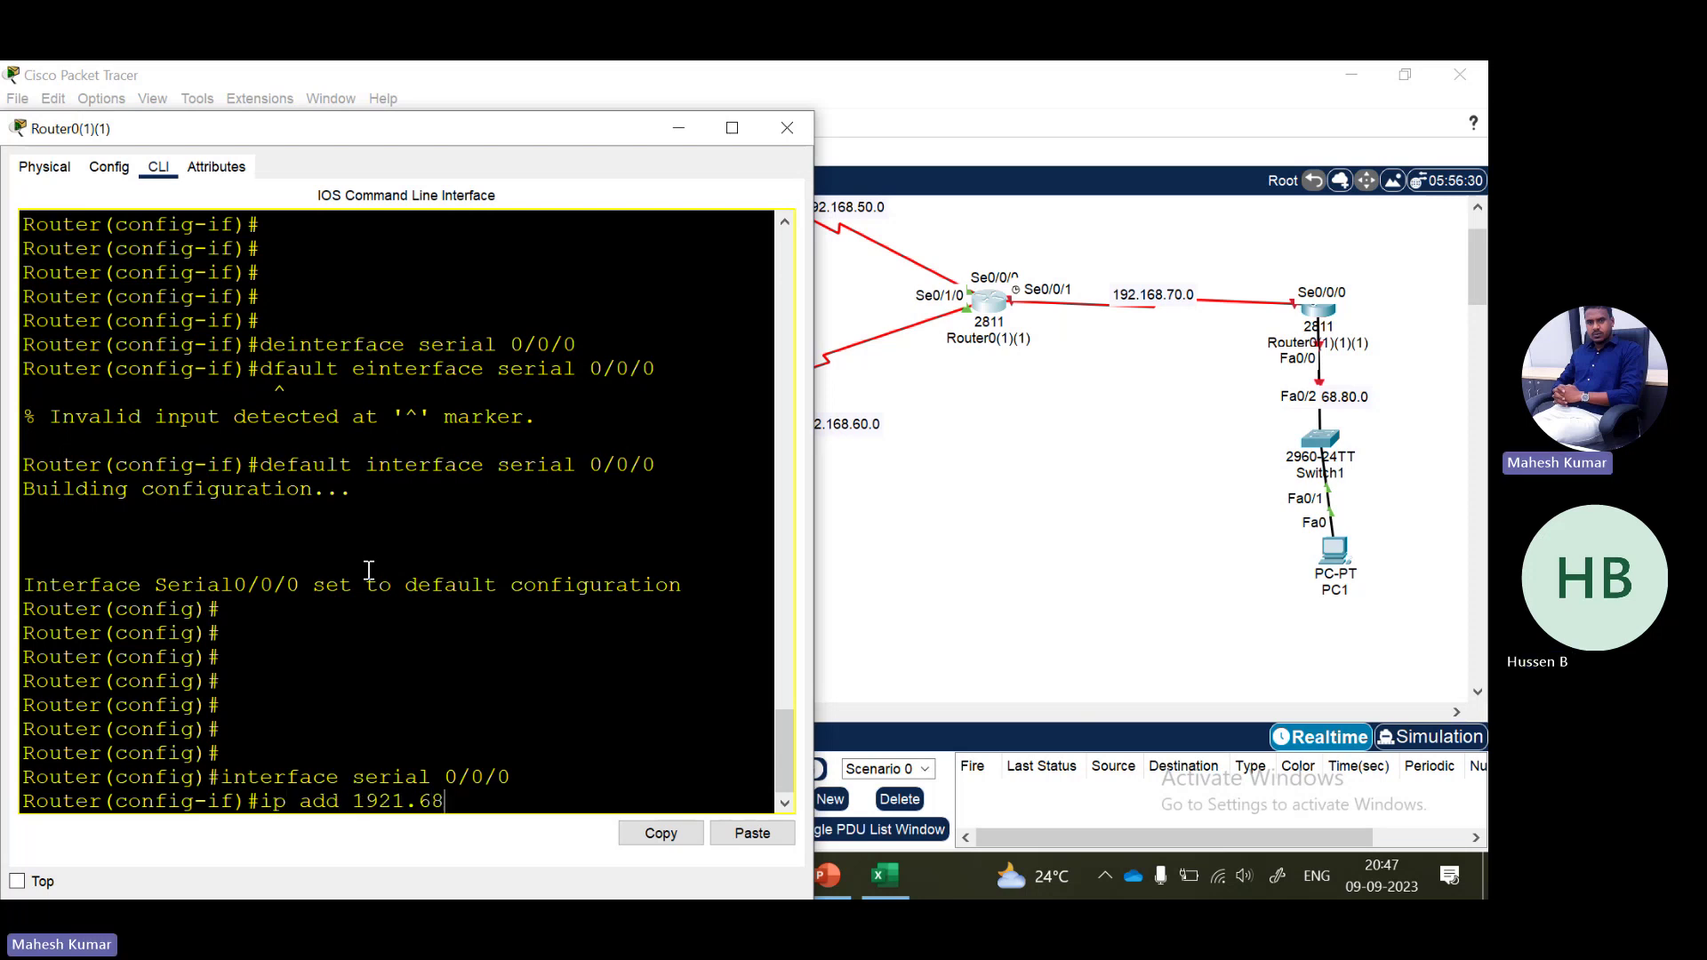
text(8)
key(BackSpace)
key(BackSpace)
key(BackSpace)
key(BackSpace)
text(.168)
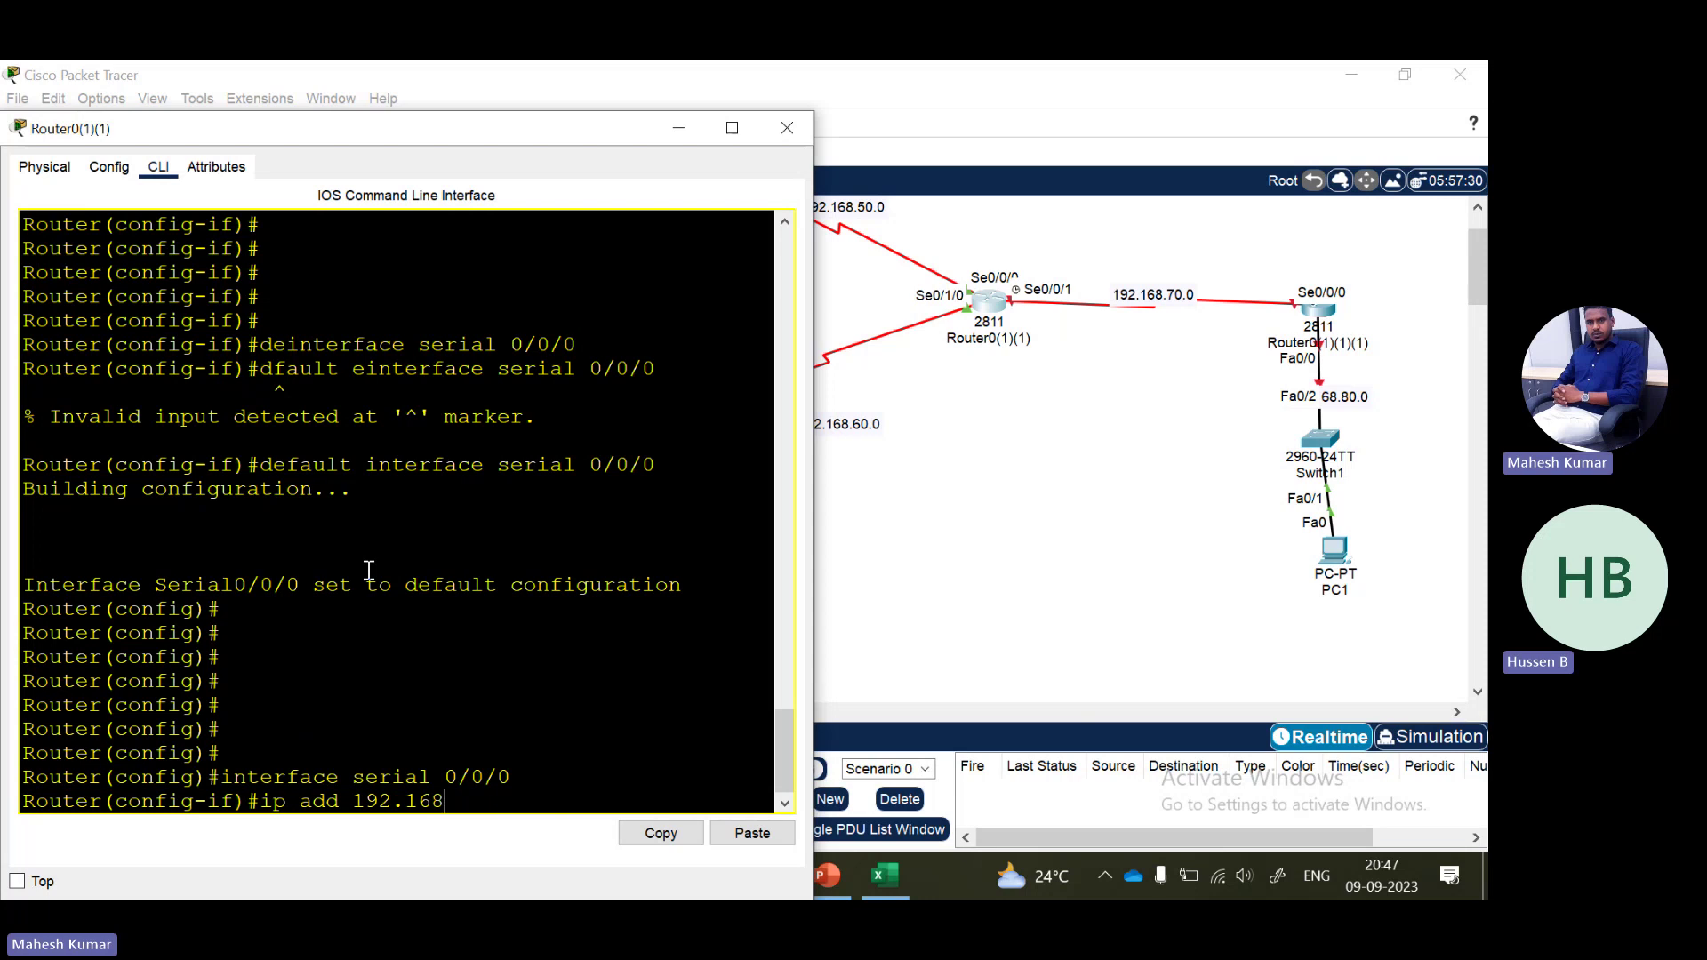
text(.50.2 2)
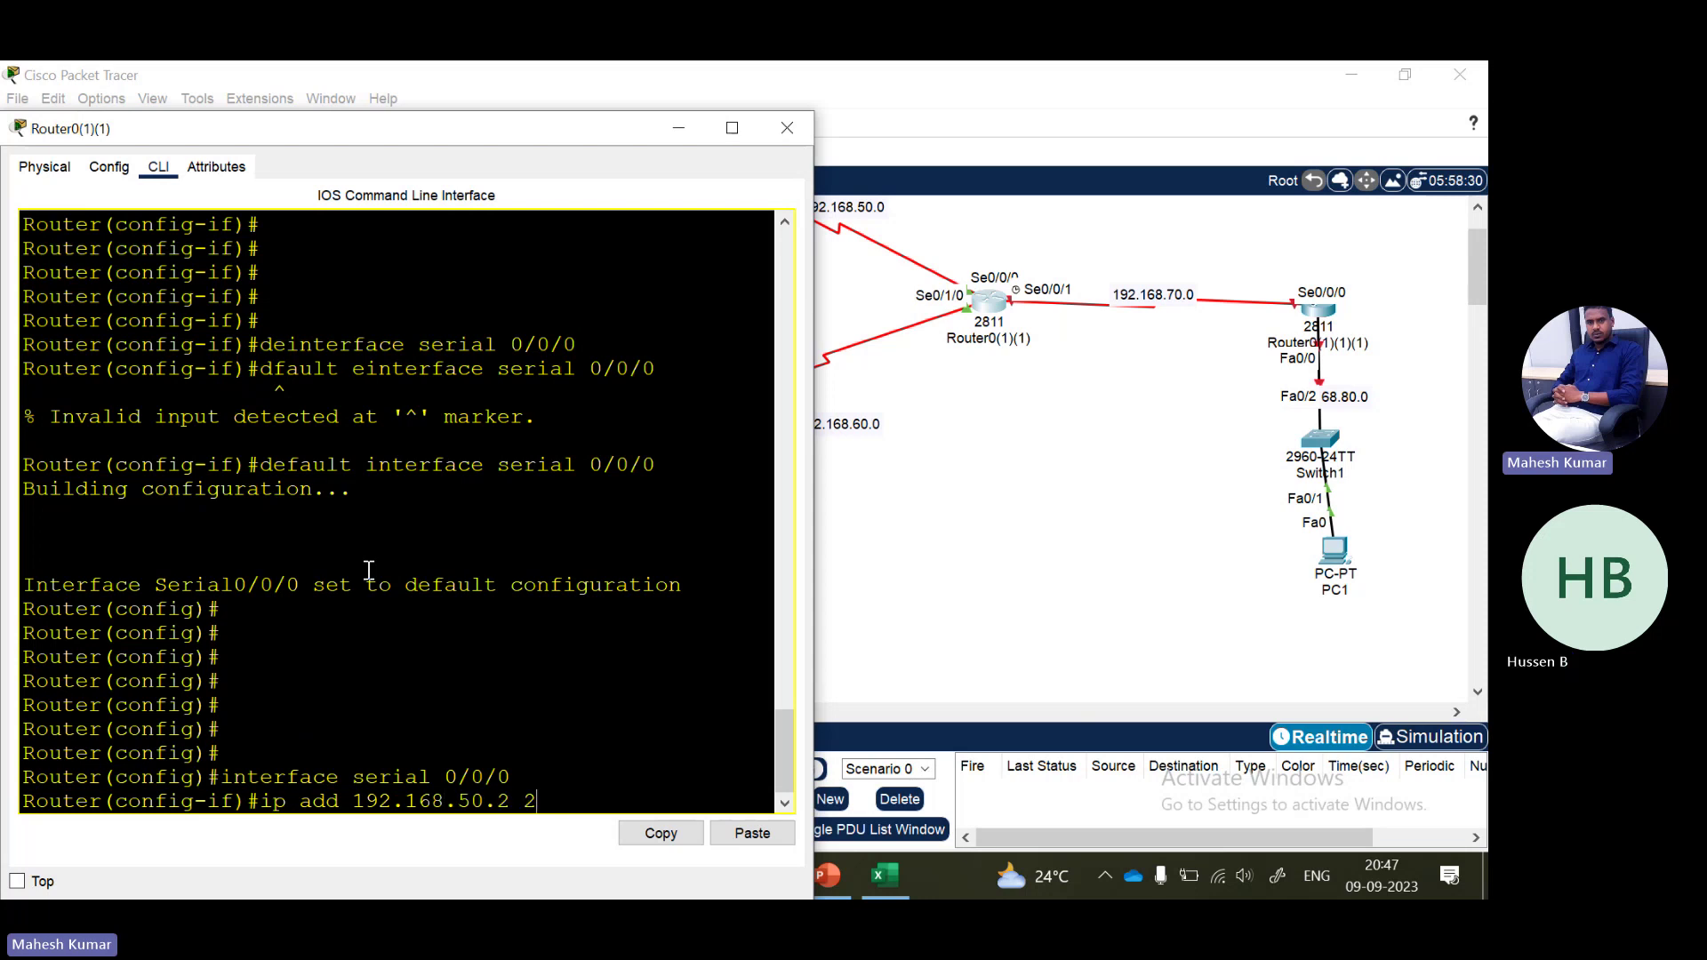
text(55.255.255.0)
key(Return)
- Enable interface serial 0/0/0 with the no shutdown command
text(no sh)
key(Tab)
key(Return)
key(Return)
key(Return)
key(Return)
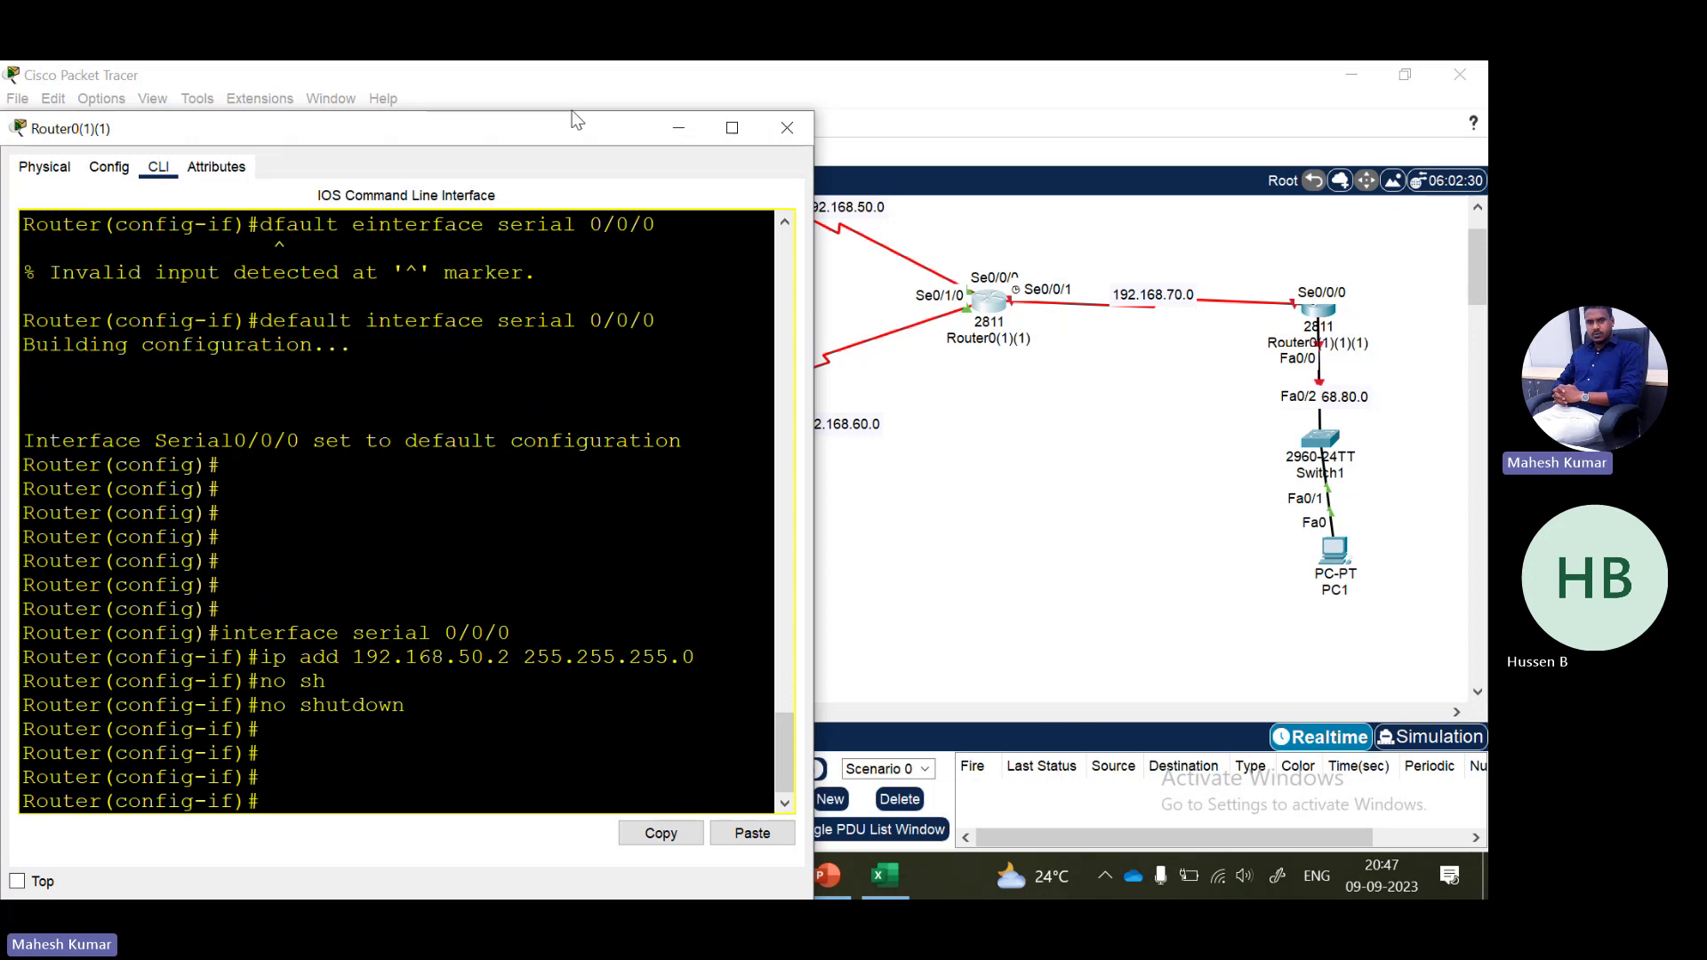
- Move Router0(1)(1) slightly down and to the left in the topology and reopen its command line
click(1047, 471)
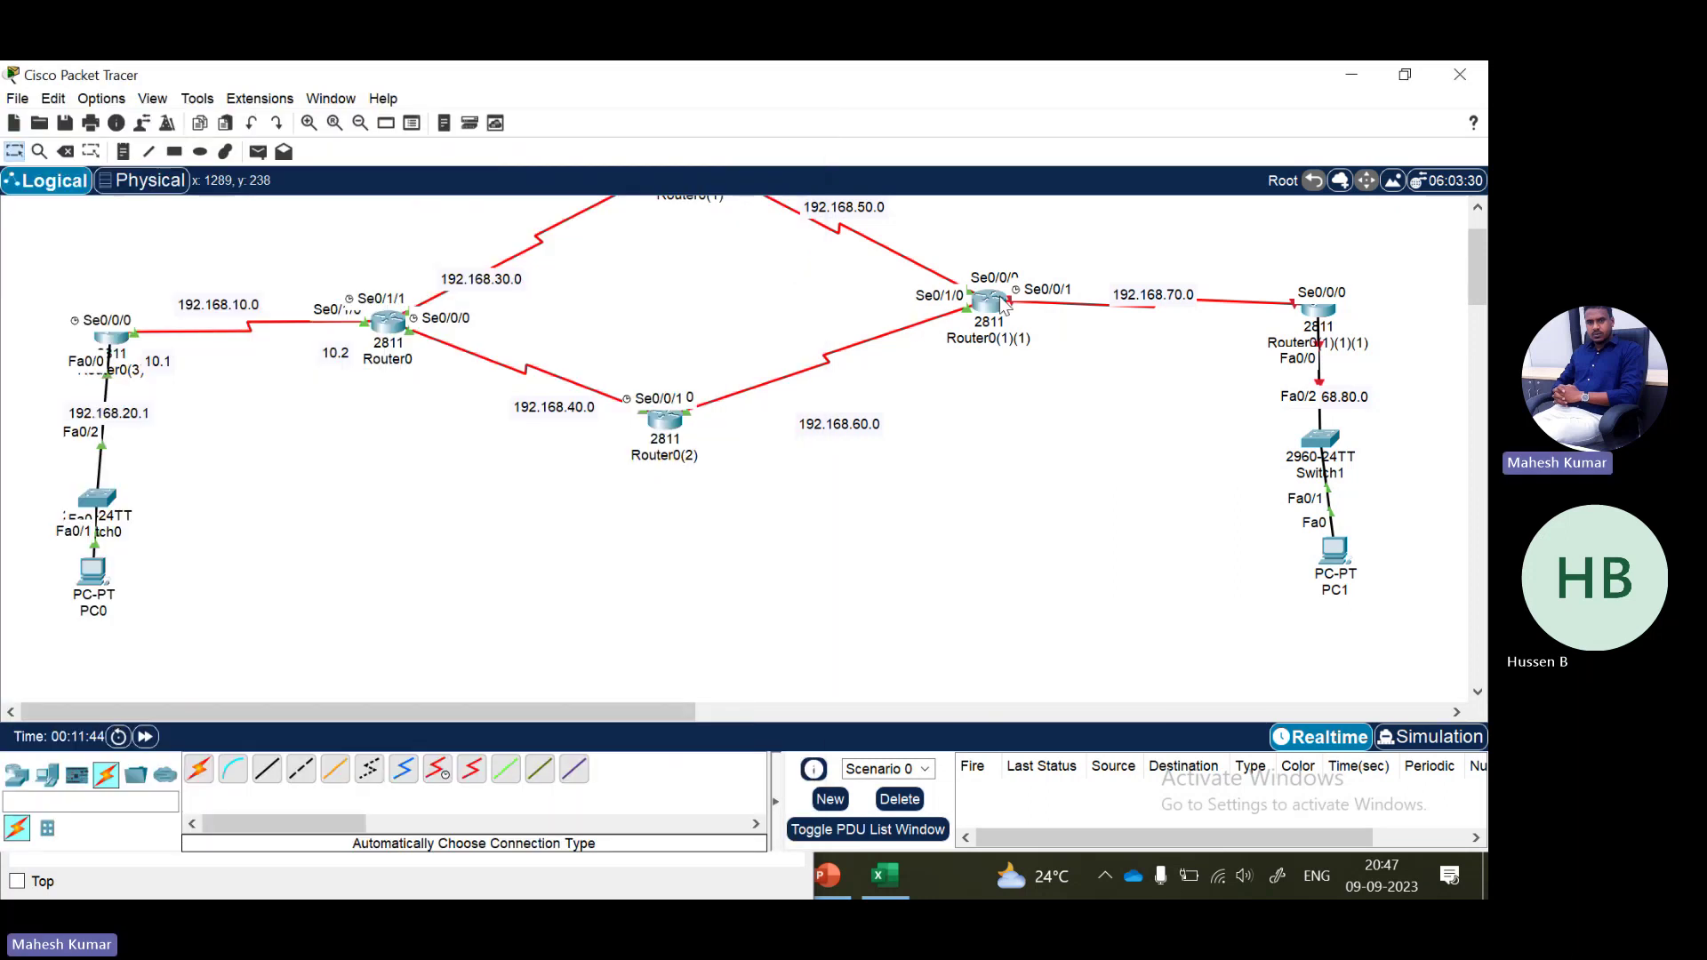
drag(999, 307, 944, 336)
click(924, 338)
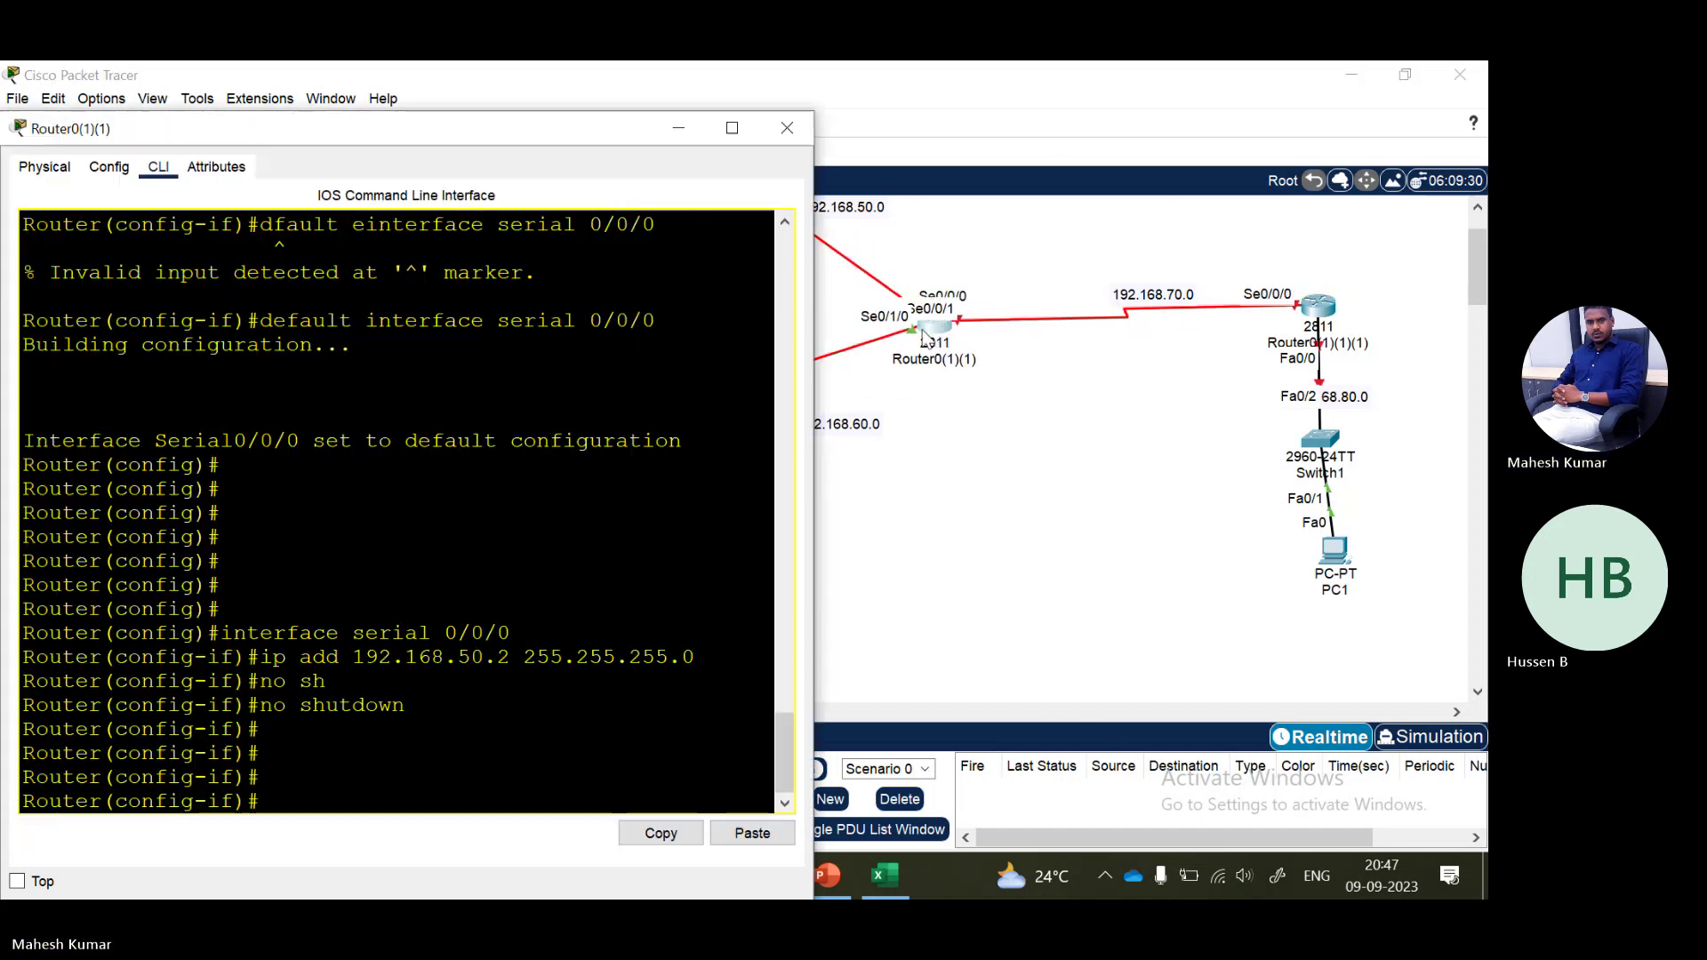
- Leave configuration mode on Router0(1)(1) and ping the neighbouring router at 192.168.50.1
key(Return)
key(Return)
key(Return)
text(end)
key(Return)
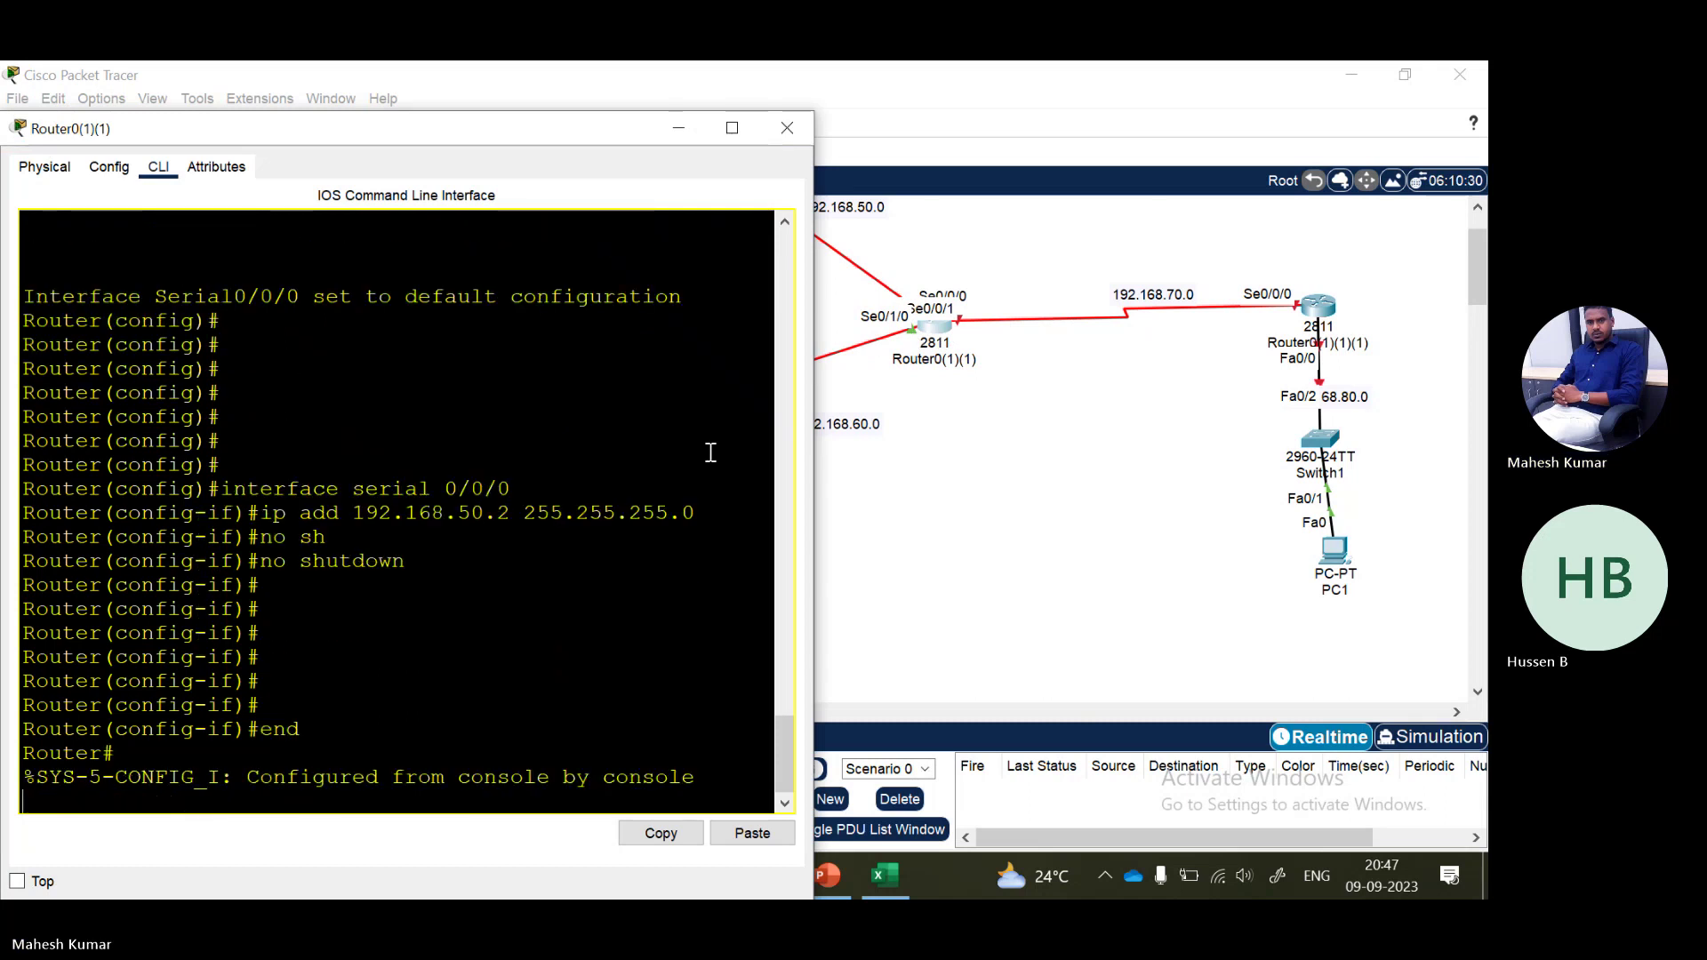
key(Return)
key(Return)
text(pi)
key(Tab)
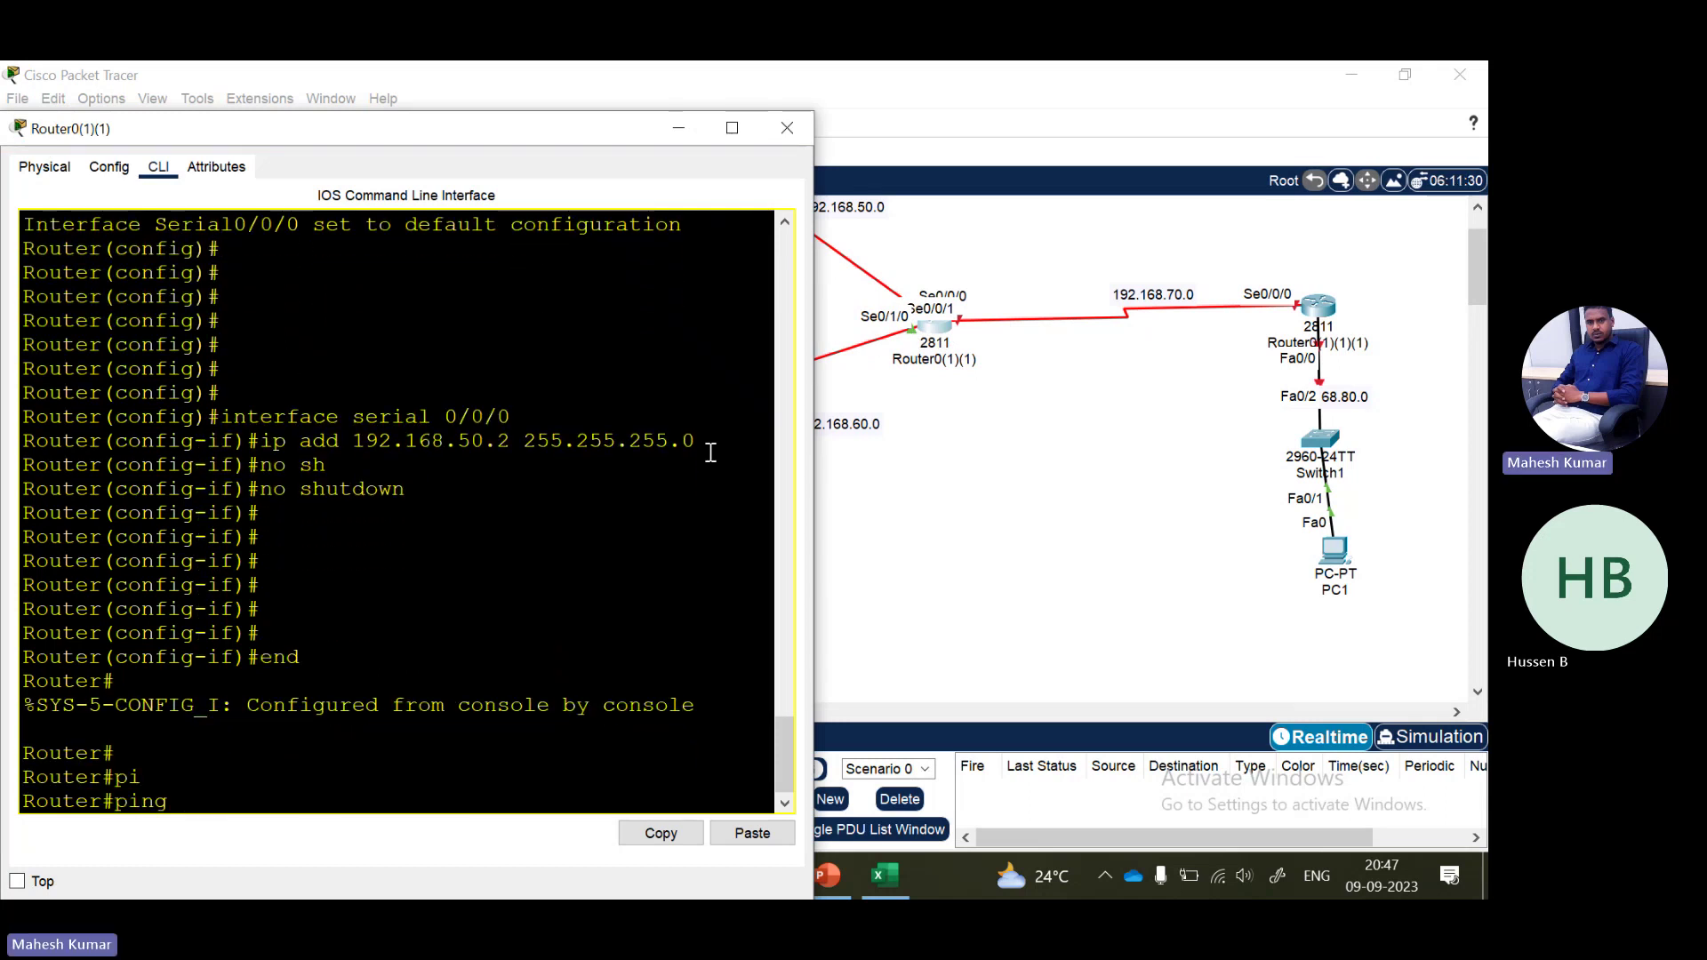
text(192.168.50.)
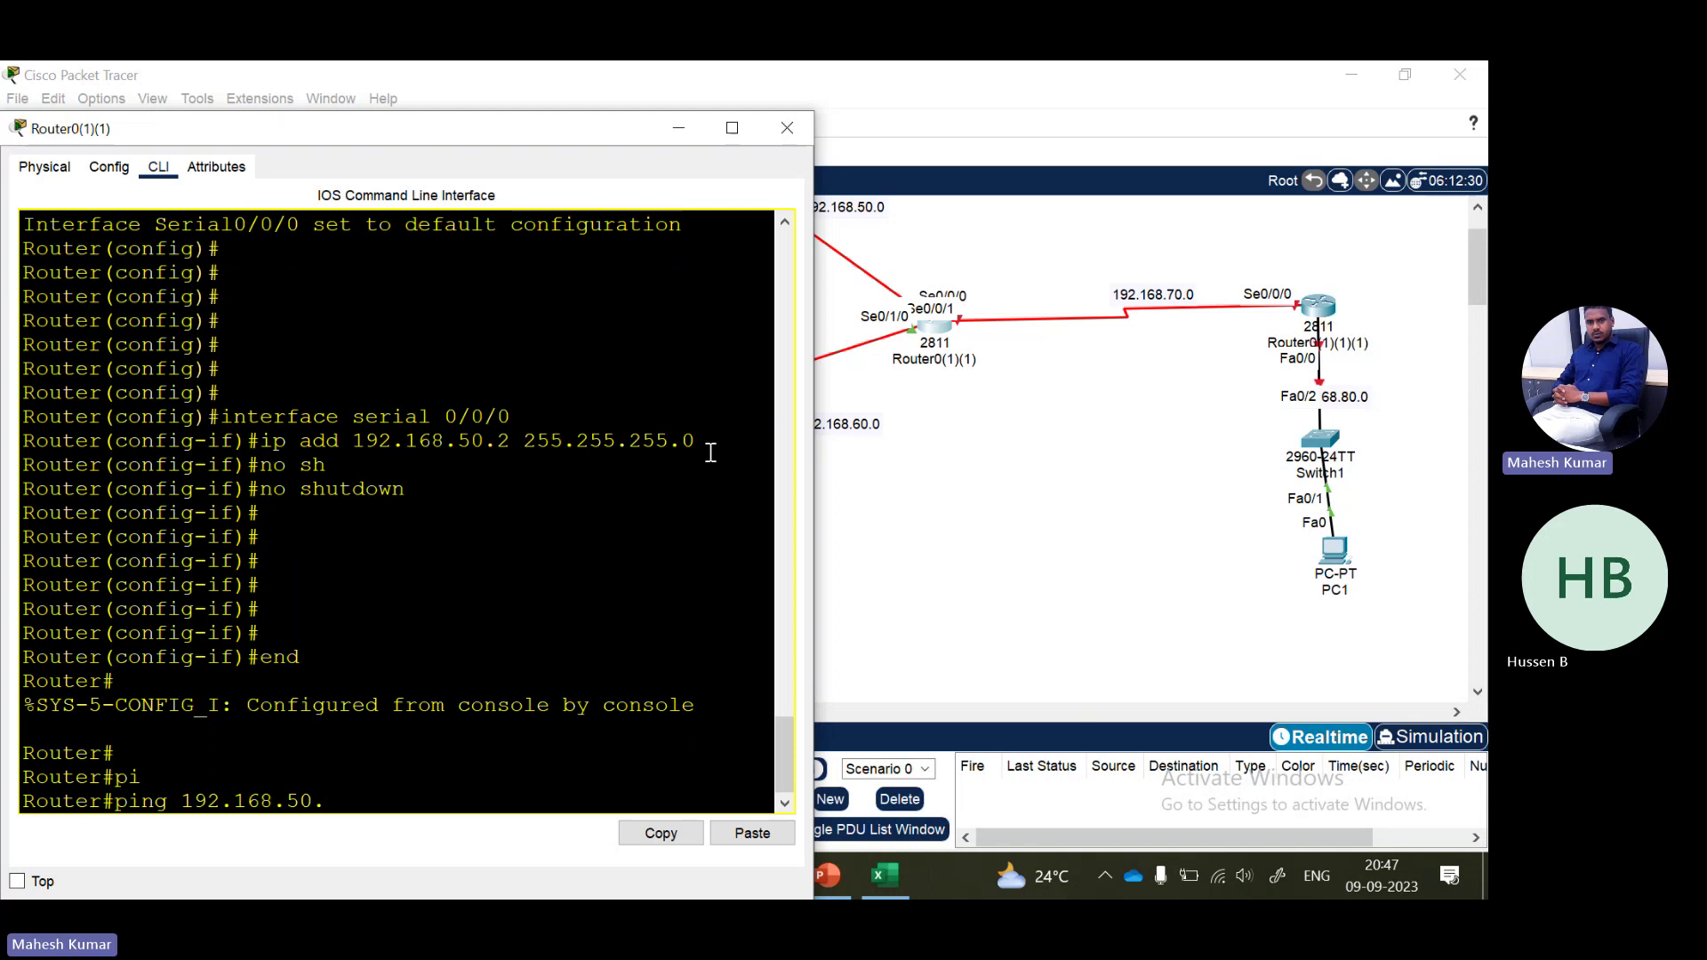
text(1)
key(Return)
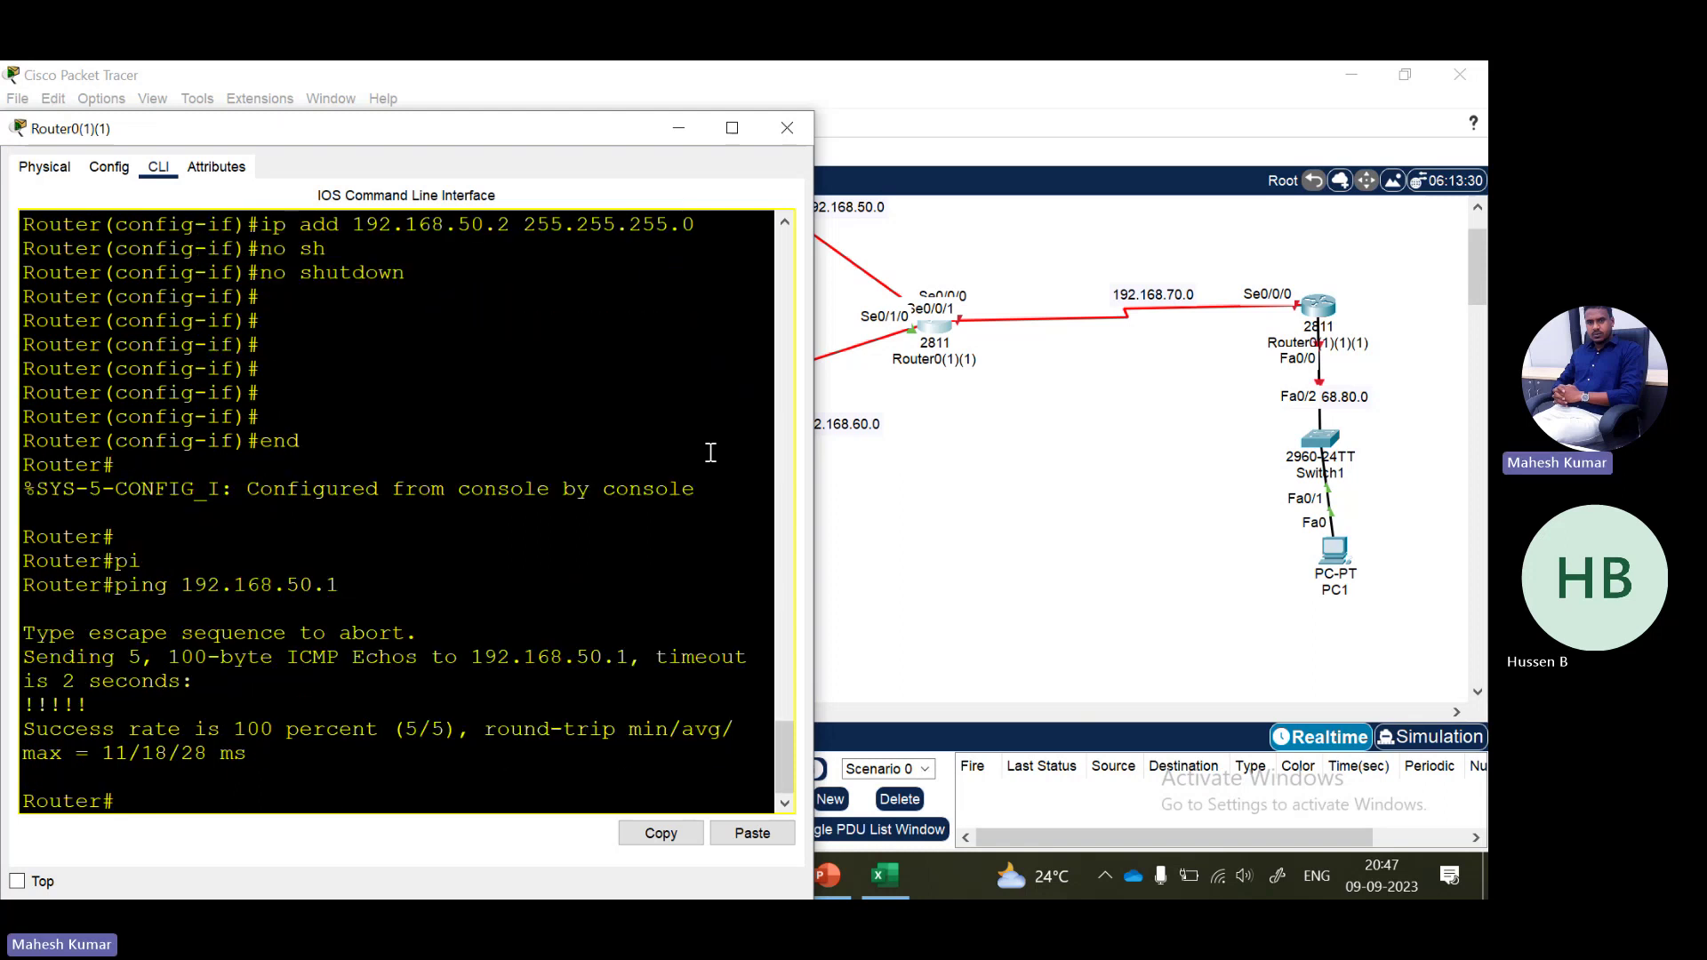
key(Return)
key(Return)
key(Return)
key(Return)
key(Return)
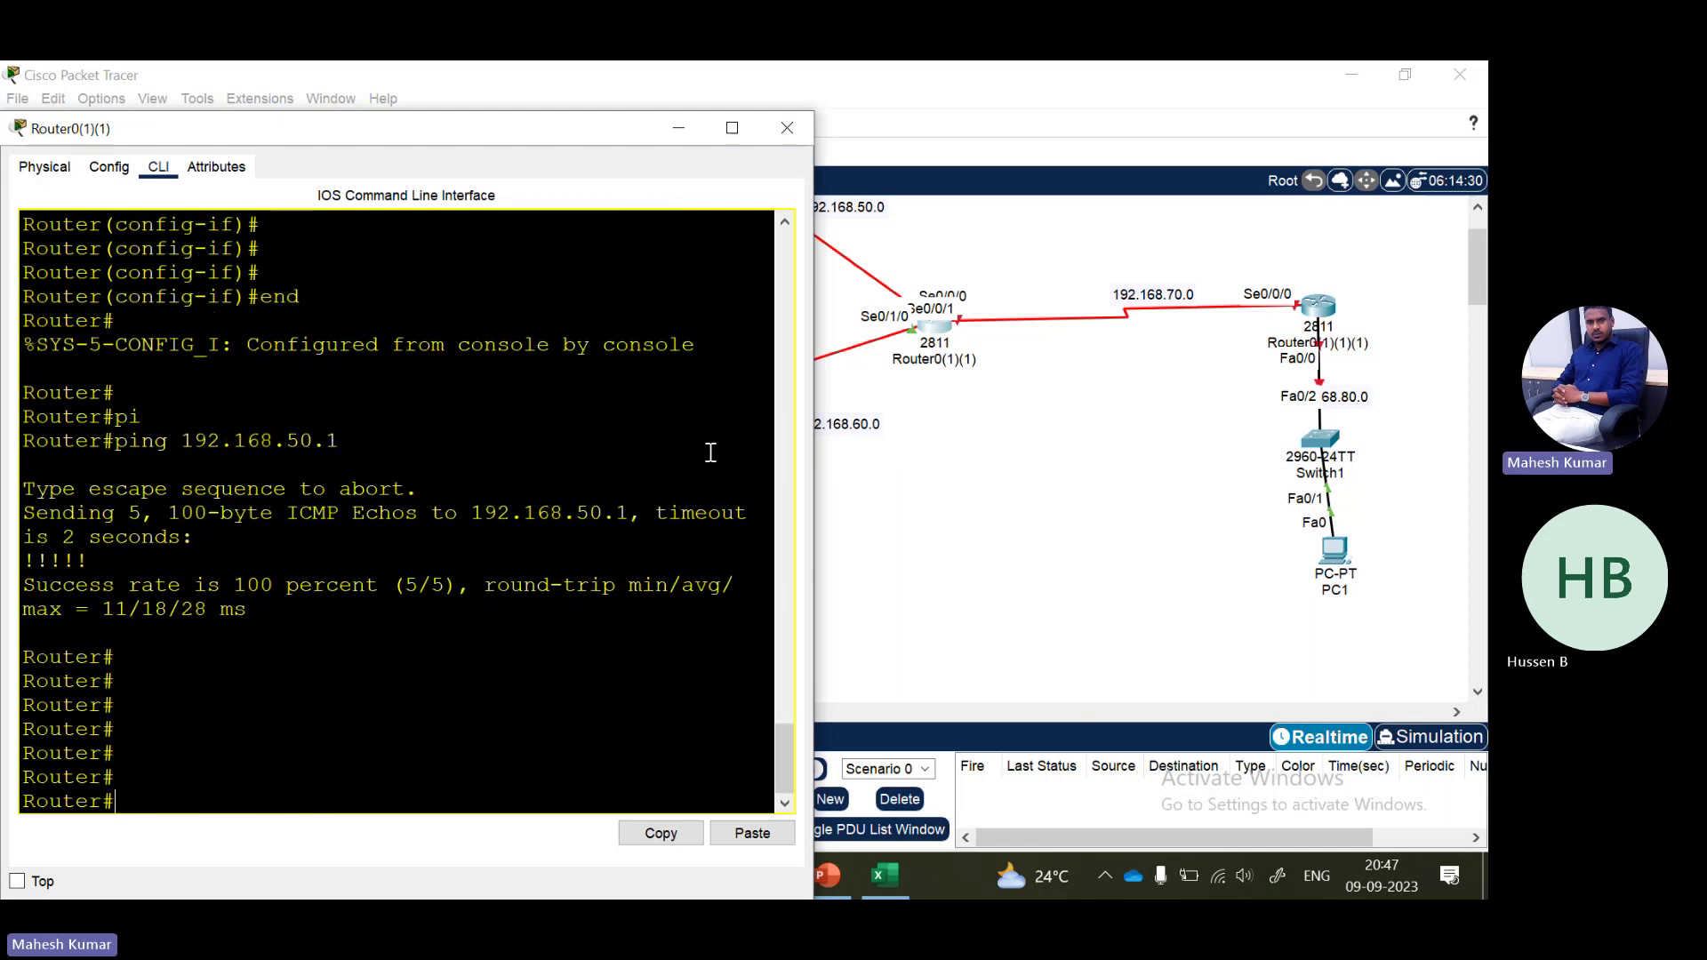
- Enter global configuration mode and open interface serial 0/0/1 for configuration
text(conf ter)
key(Return)
text(in)
key(Tab)
text(se)
key(Tab)
text(0)
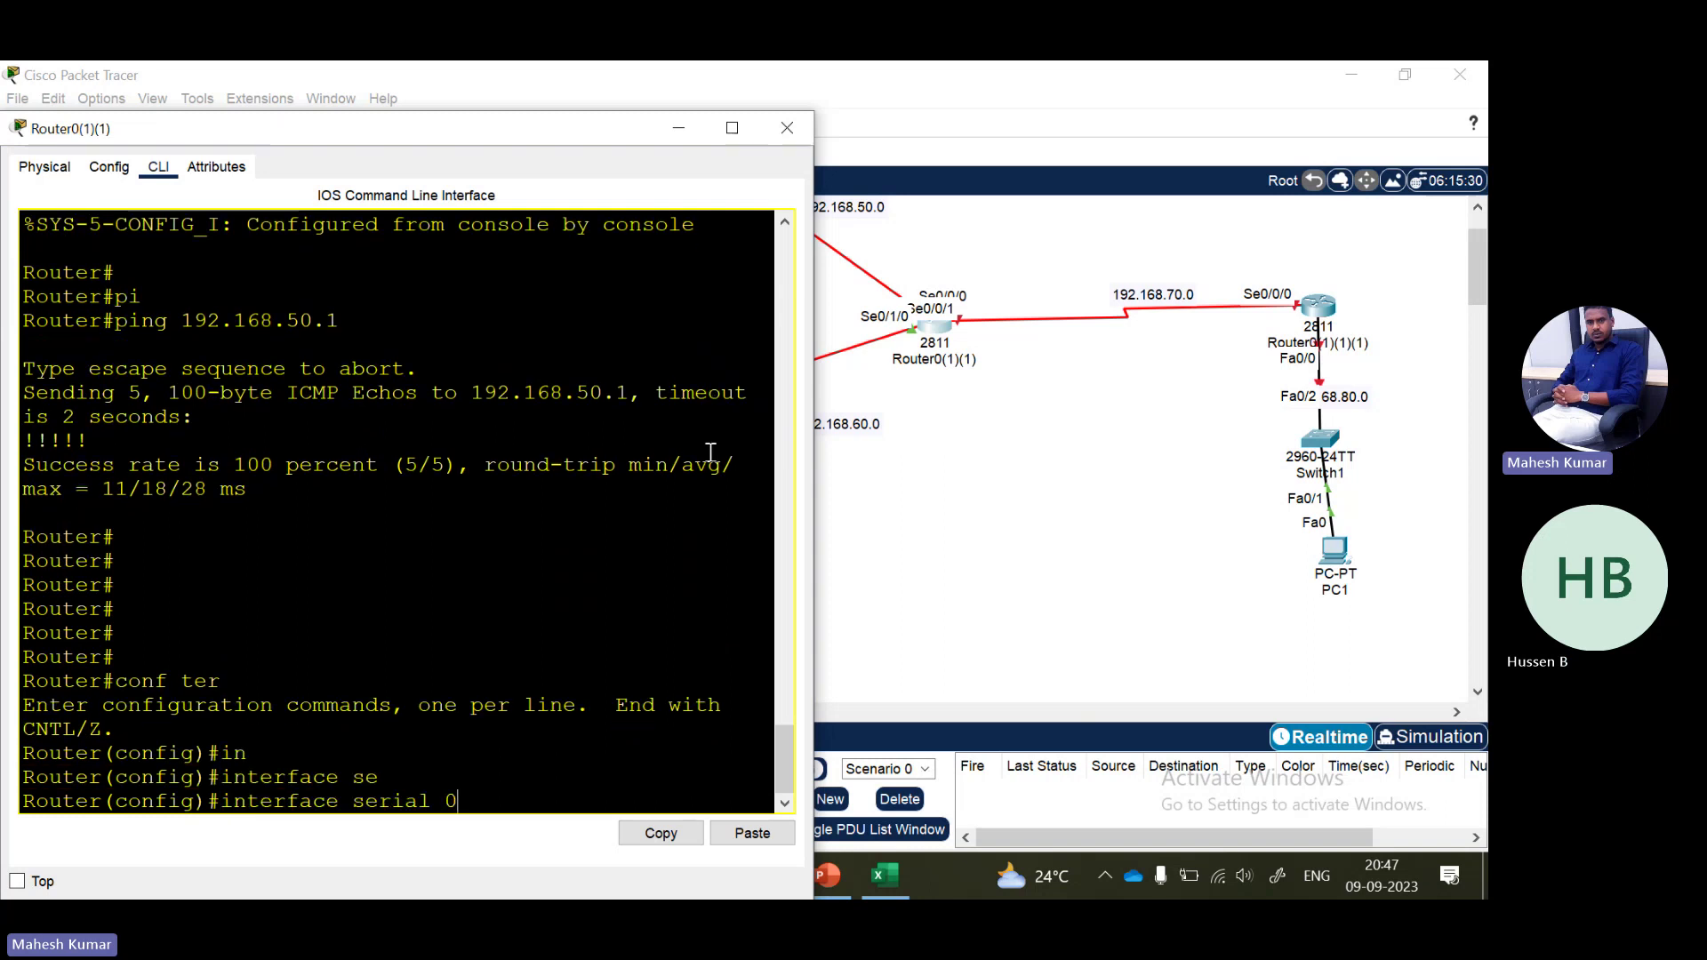
text(/0/1)
key(Return)
- Assign IP address 192.168.70.1 to serial 0/0/1, correcting the mistyped subnet mask to 255.255.255.0
text(ip add 19)
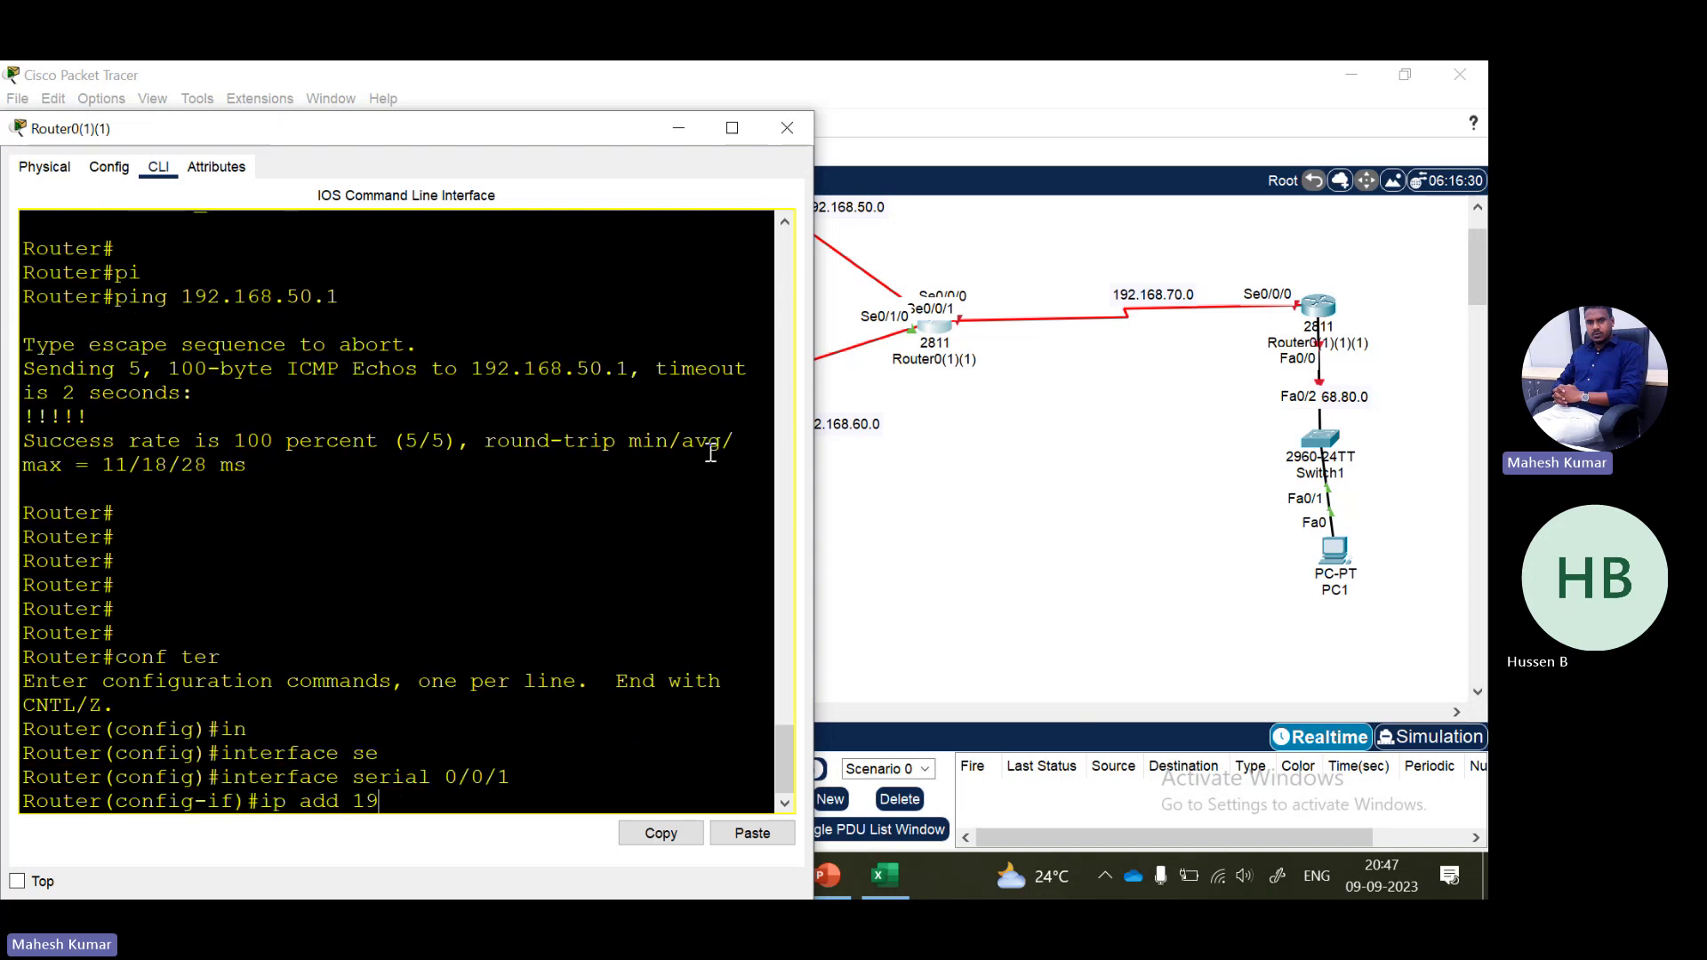
text(2.168.70.1 255.255.55.0)
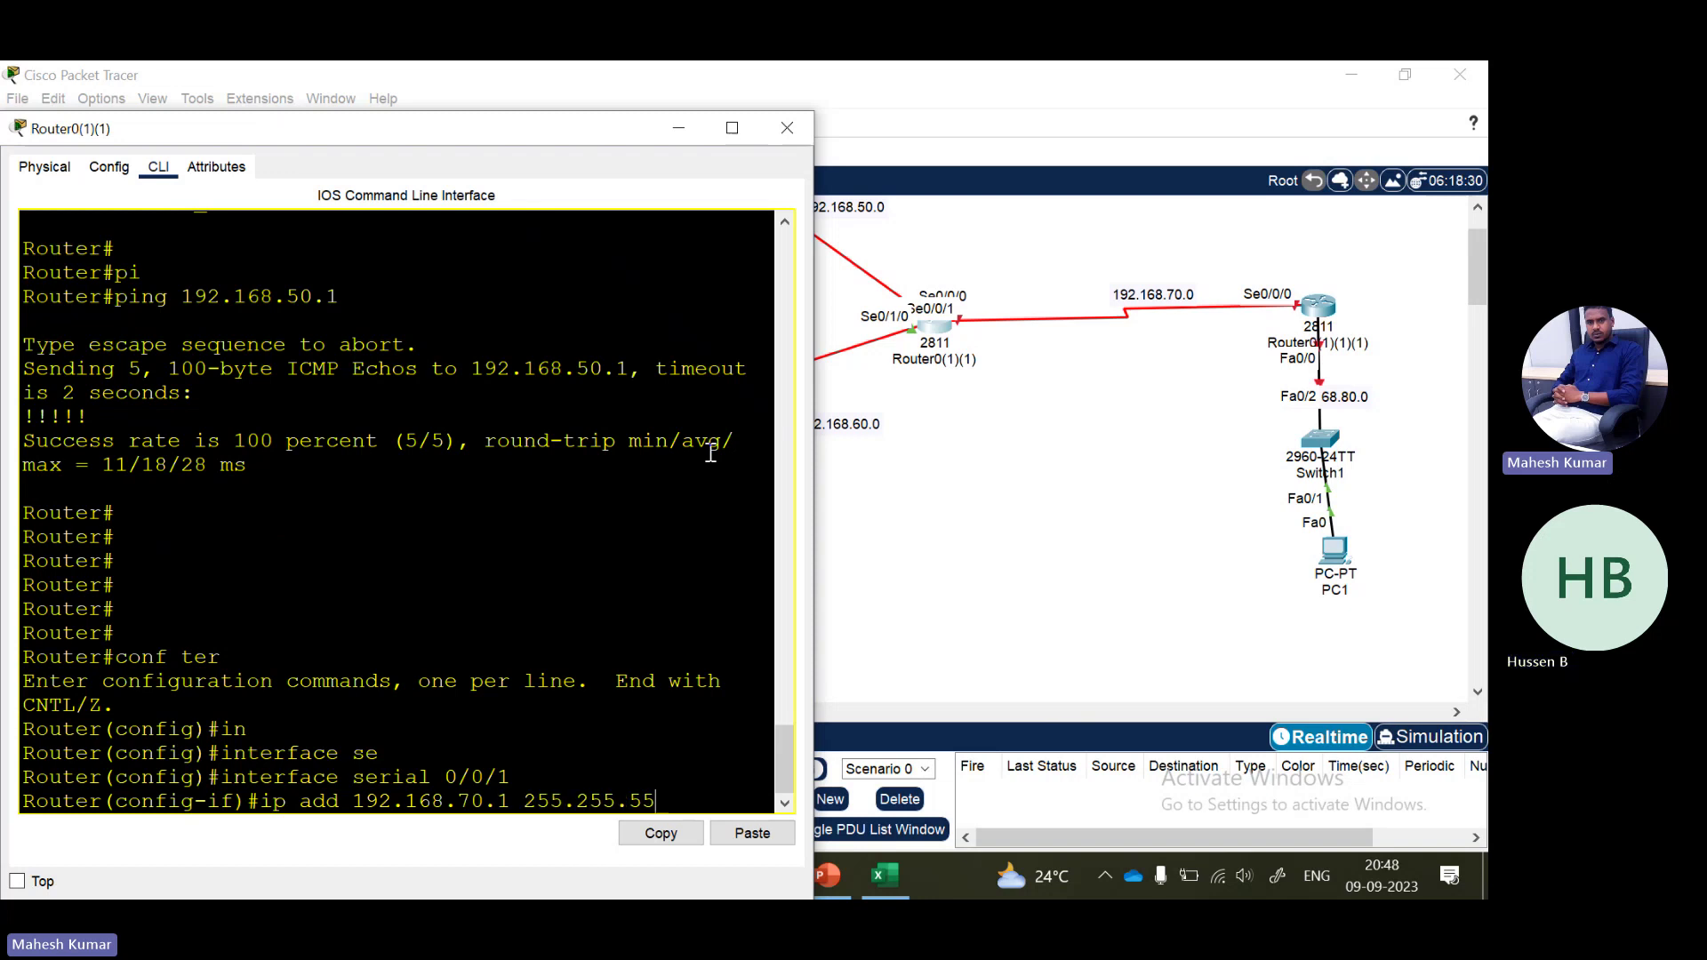
key(Return)
text(no)
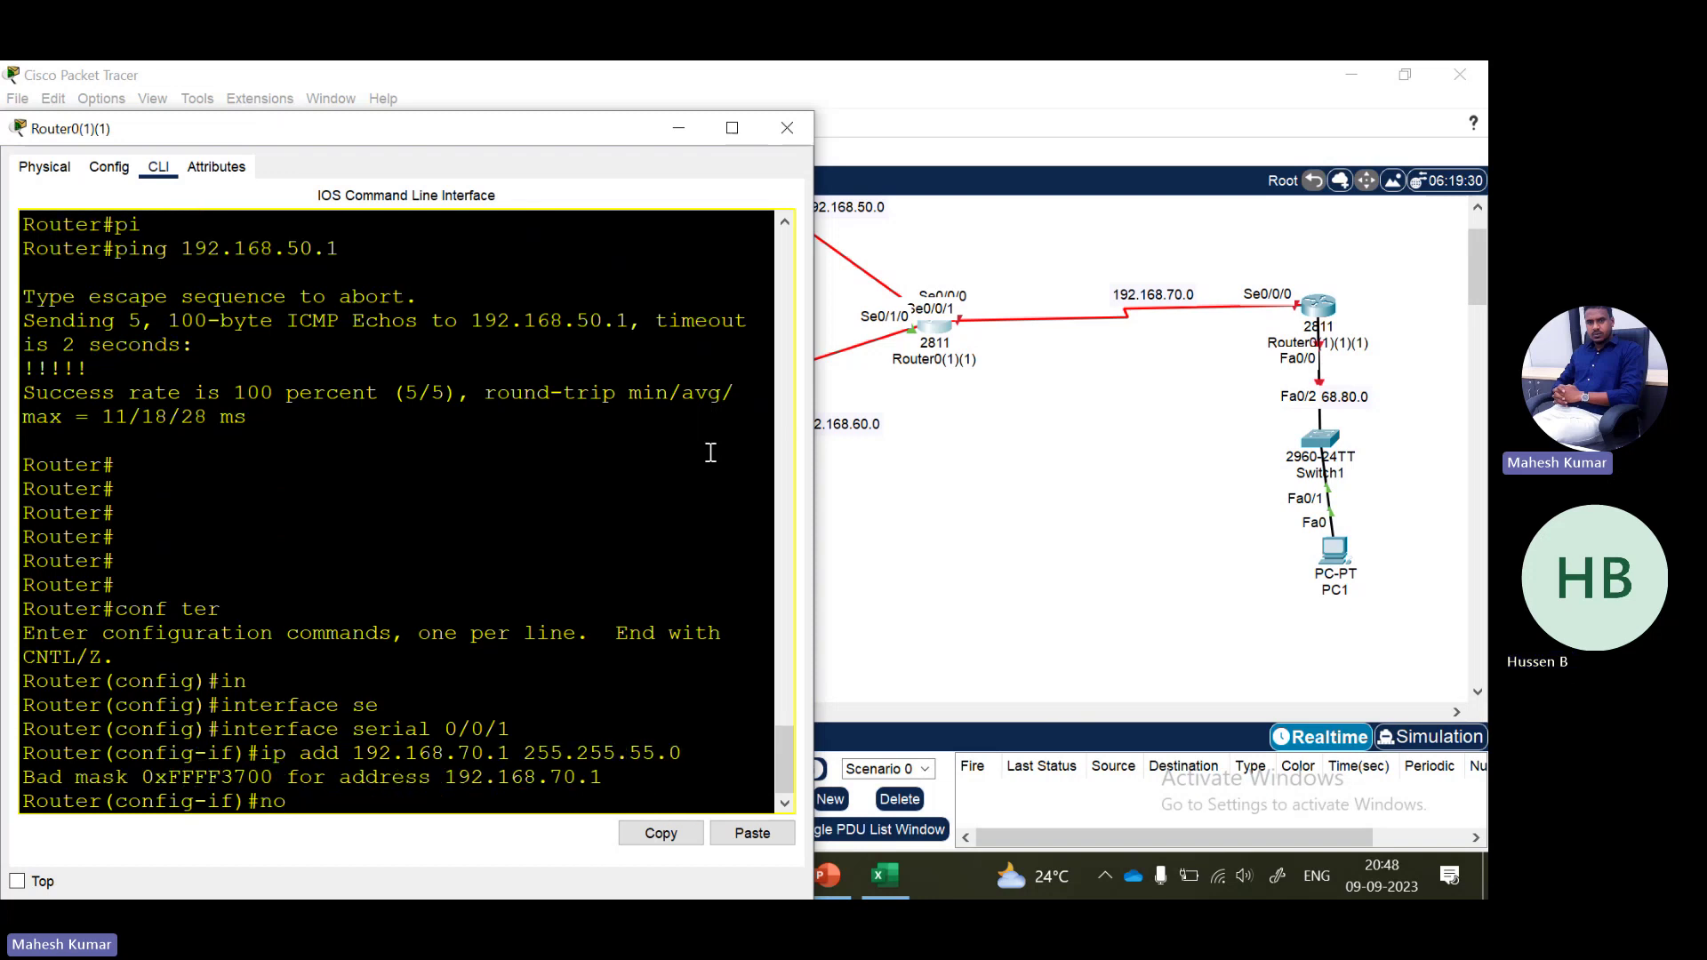
key(Up)
key(Left)
key(Left)
key(Left)
key(Left)
text(2)
key(Return)
key(Return)
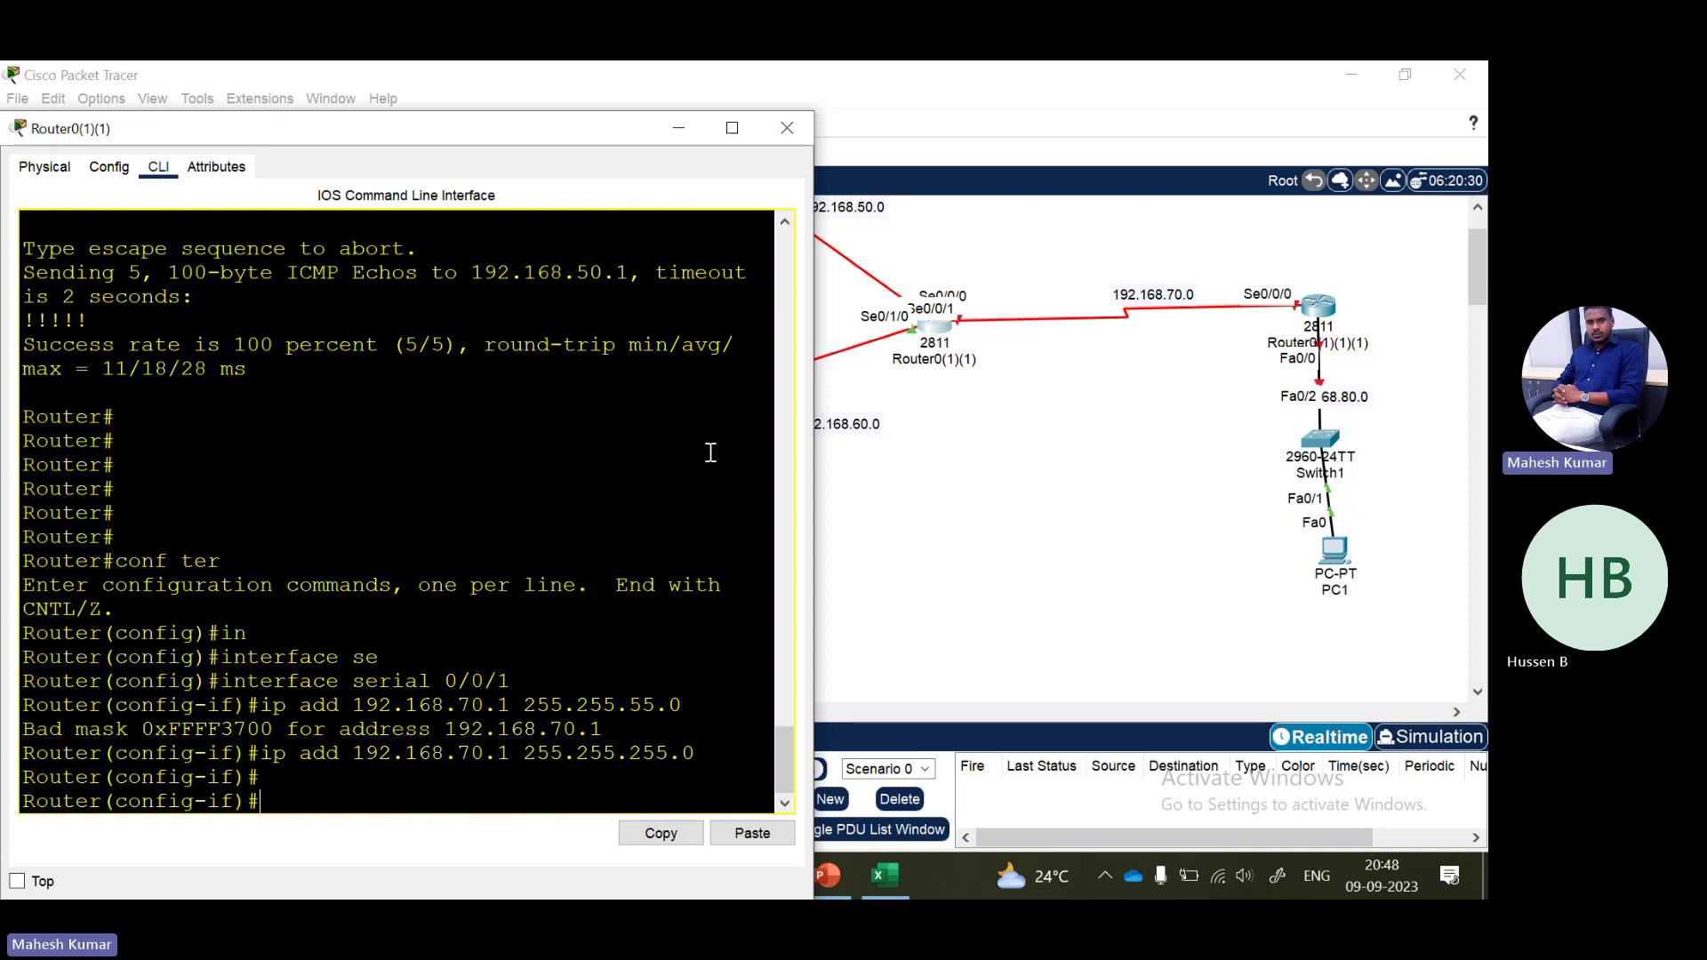
- Enable interface serial 0/0/1 with no shutdown, exit interface configuration and close the Router0(1)(1) window
text(no sh)
key(Tab)
key(Return)
key(Return)
text(ex)
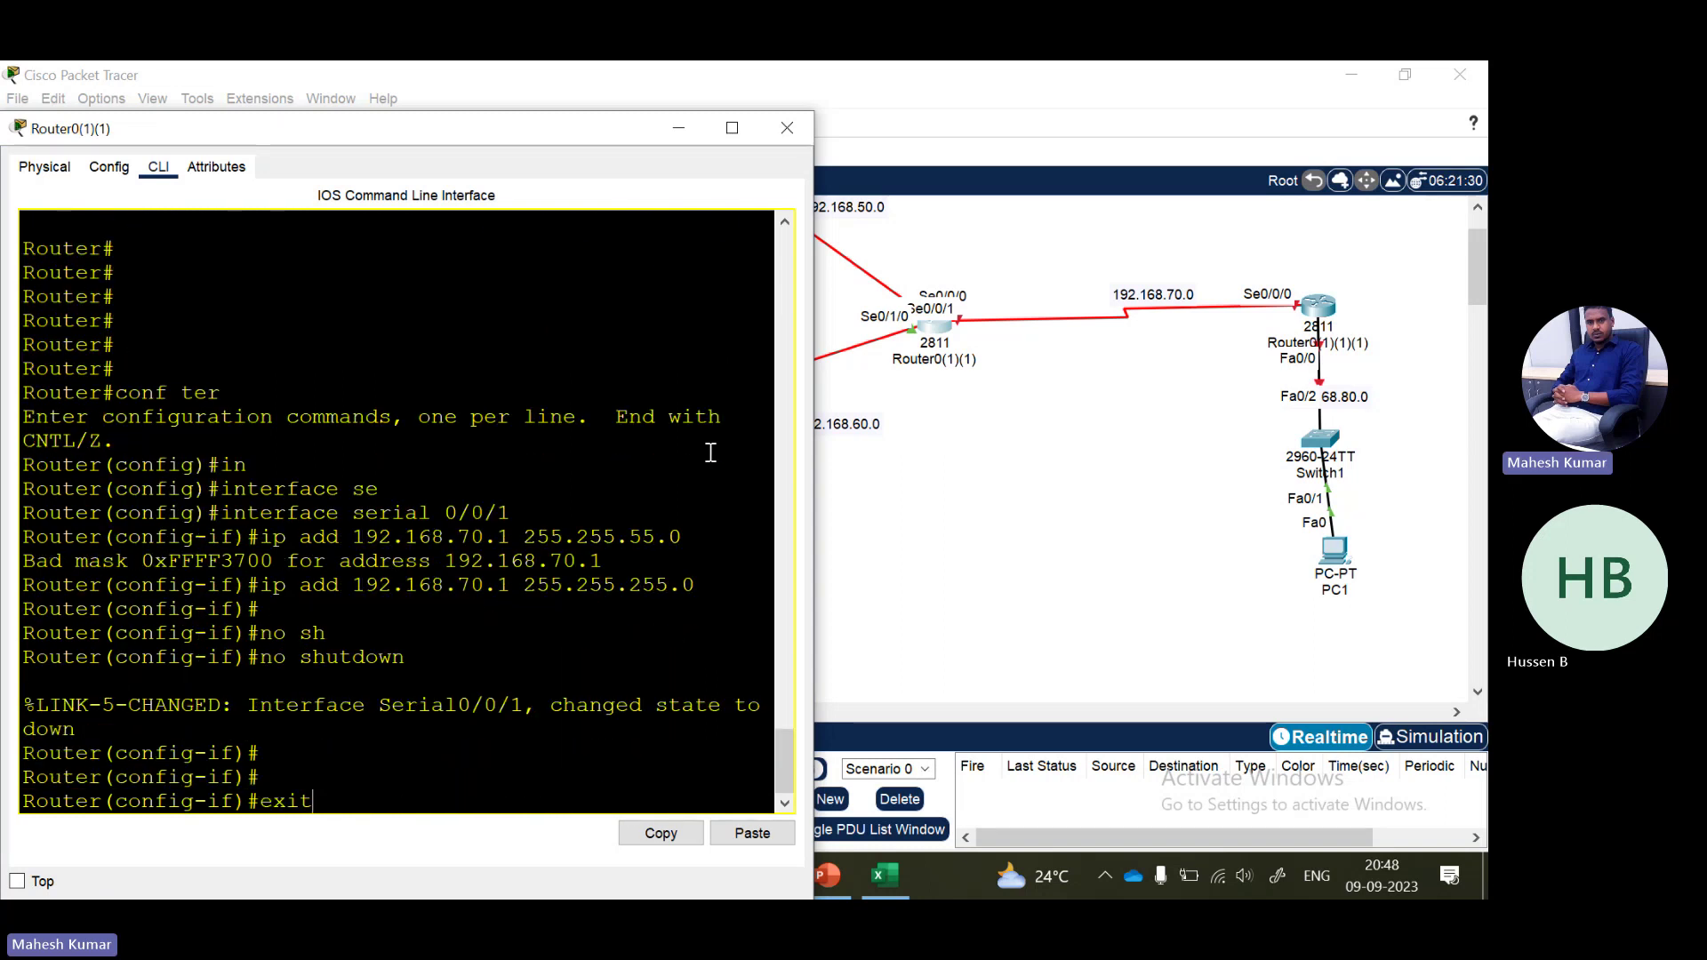
text(it)
key(Return)
click(787, 127)
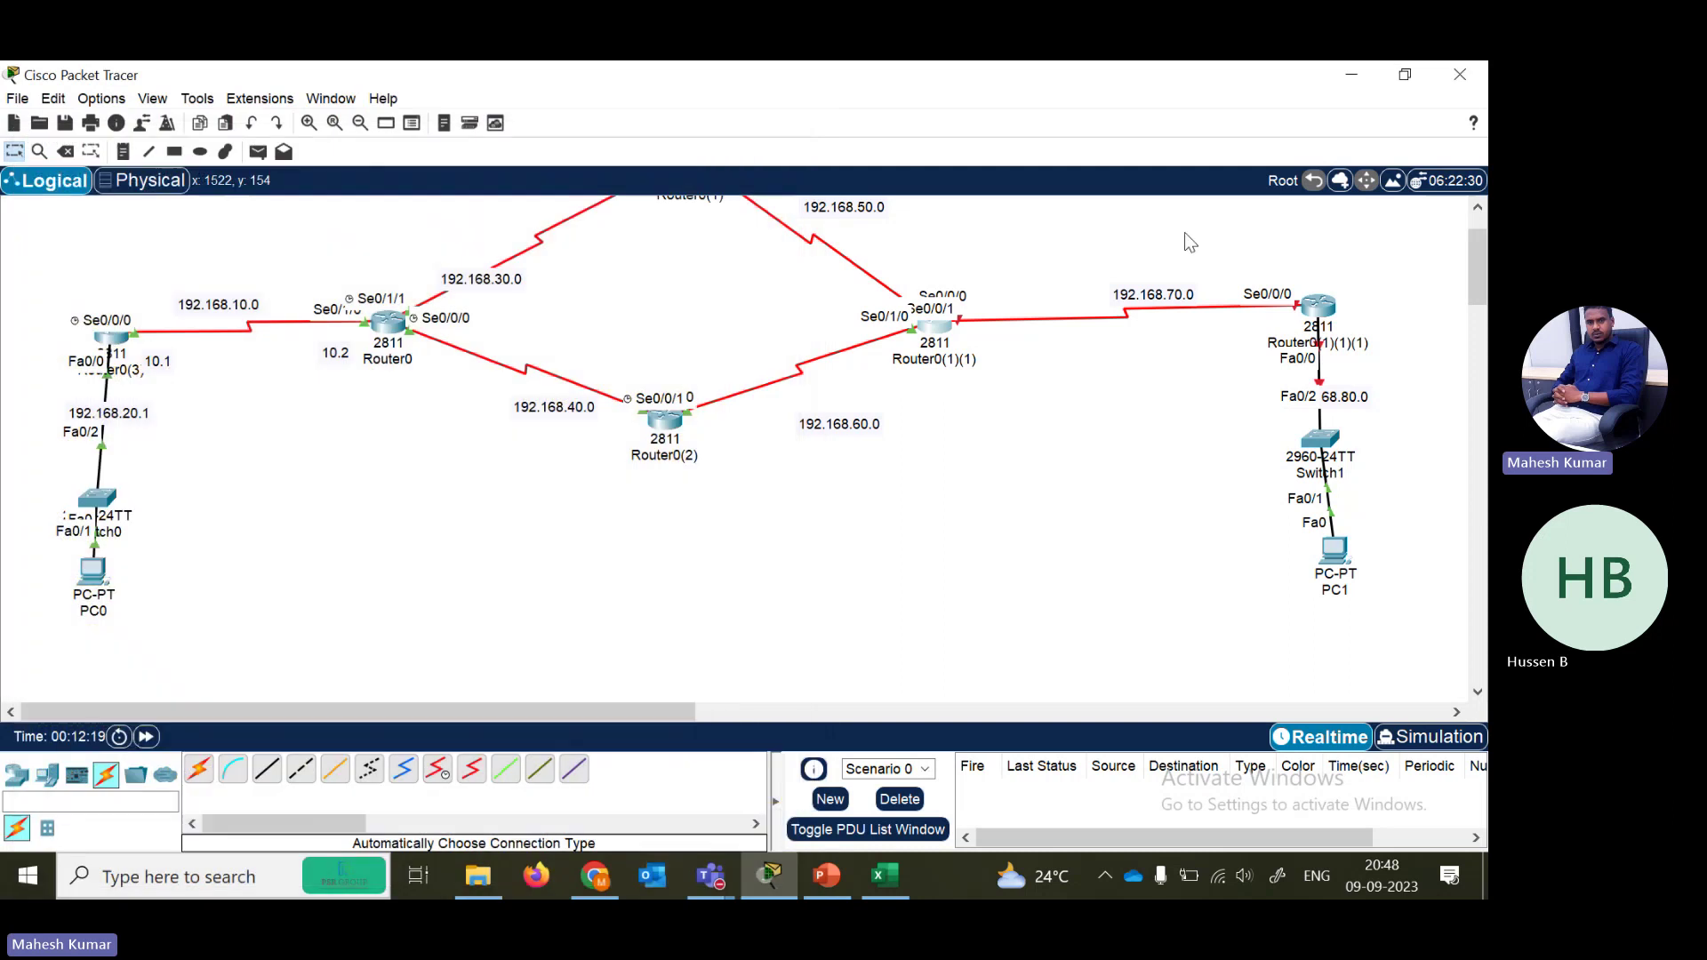
- Open the Router0(1)(1)(1) device window and move it aside so that router stays visible in the topology
click(1318, 306)
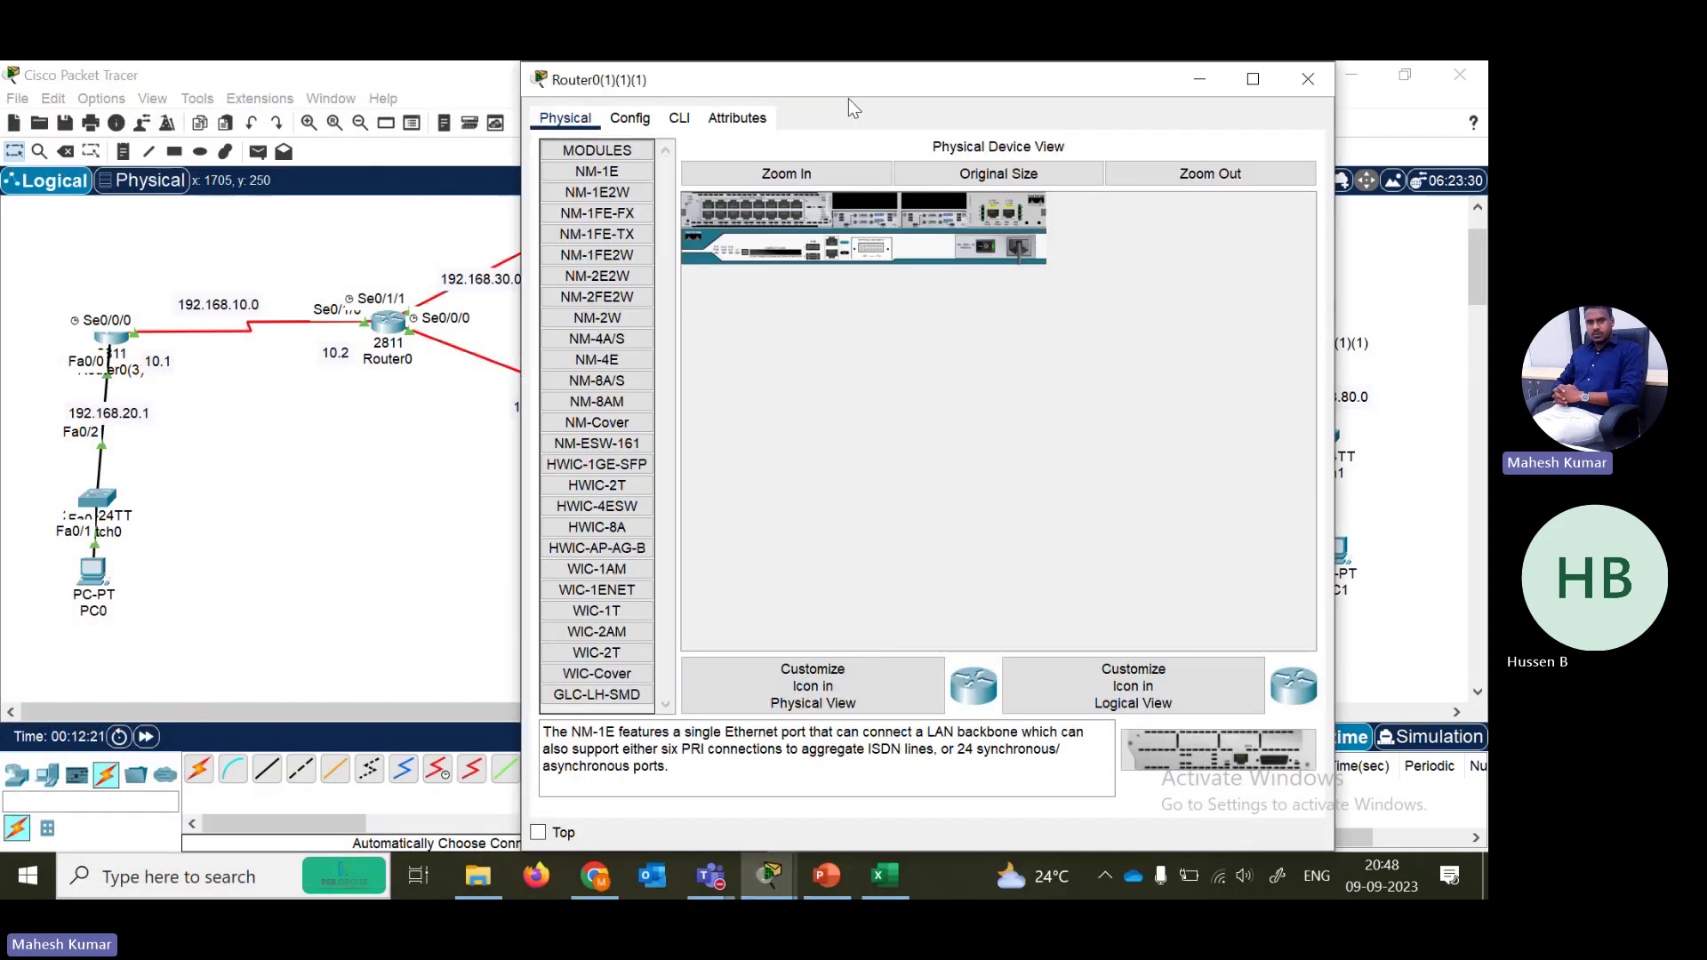
drag(823, 83, 435, 61)
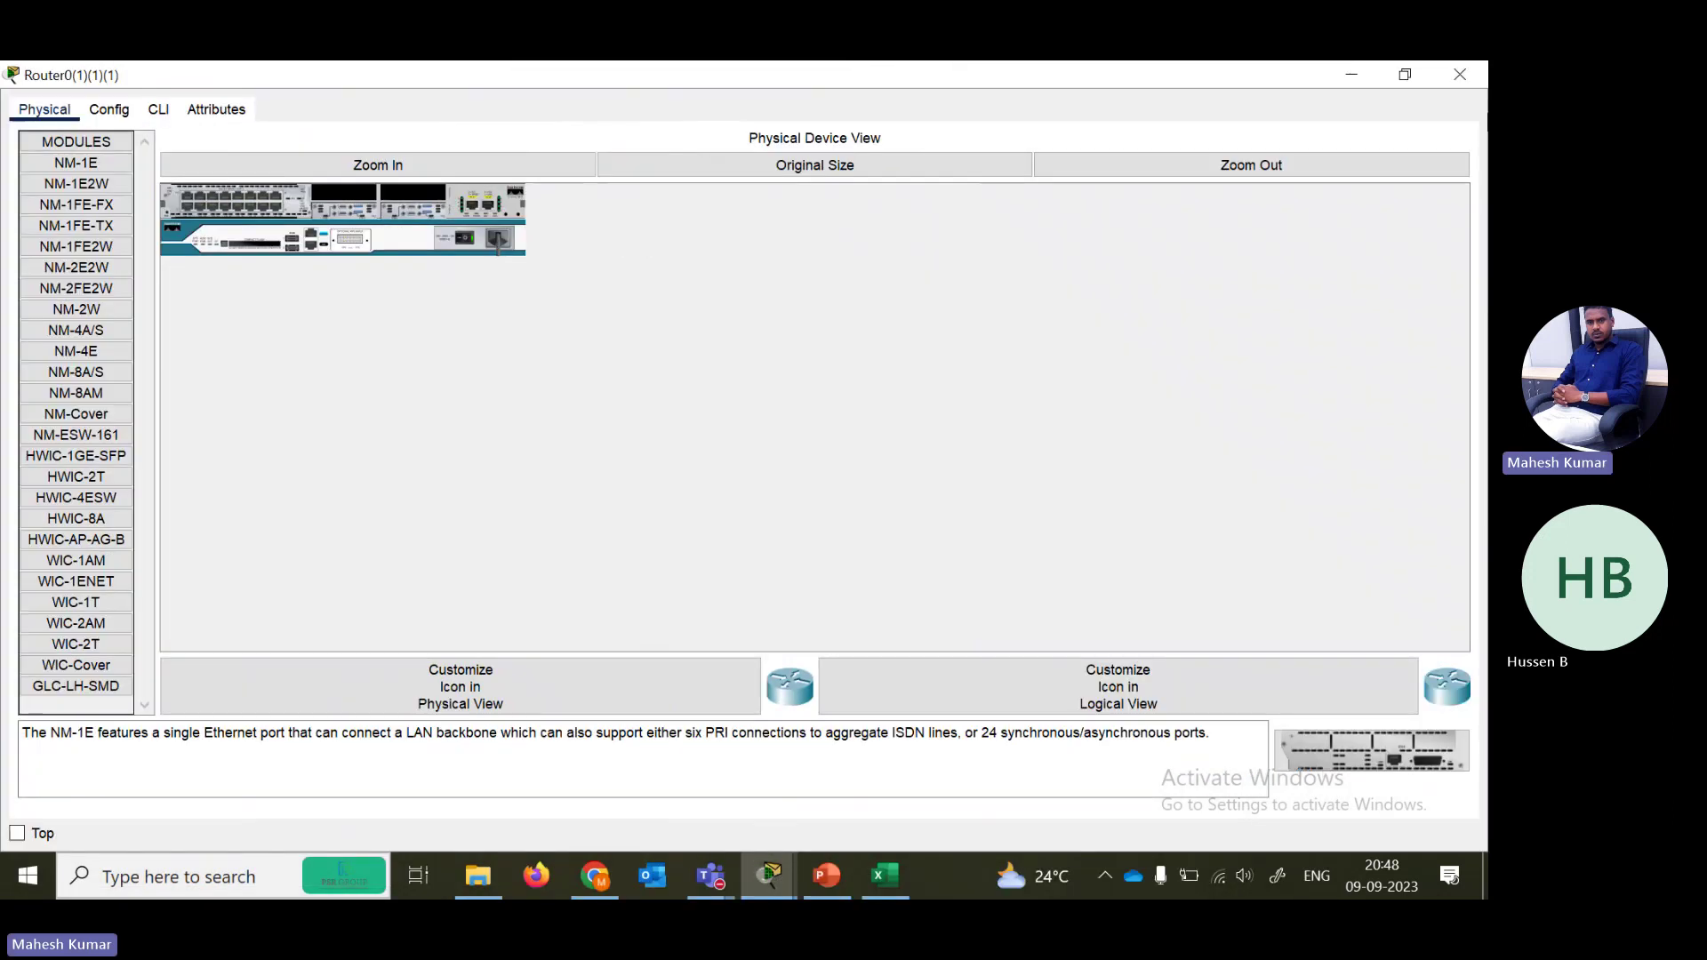
click(1409, 78)
drag(841, 76, 400, 60)
click(1405, 77)
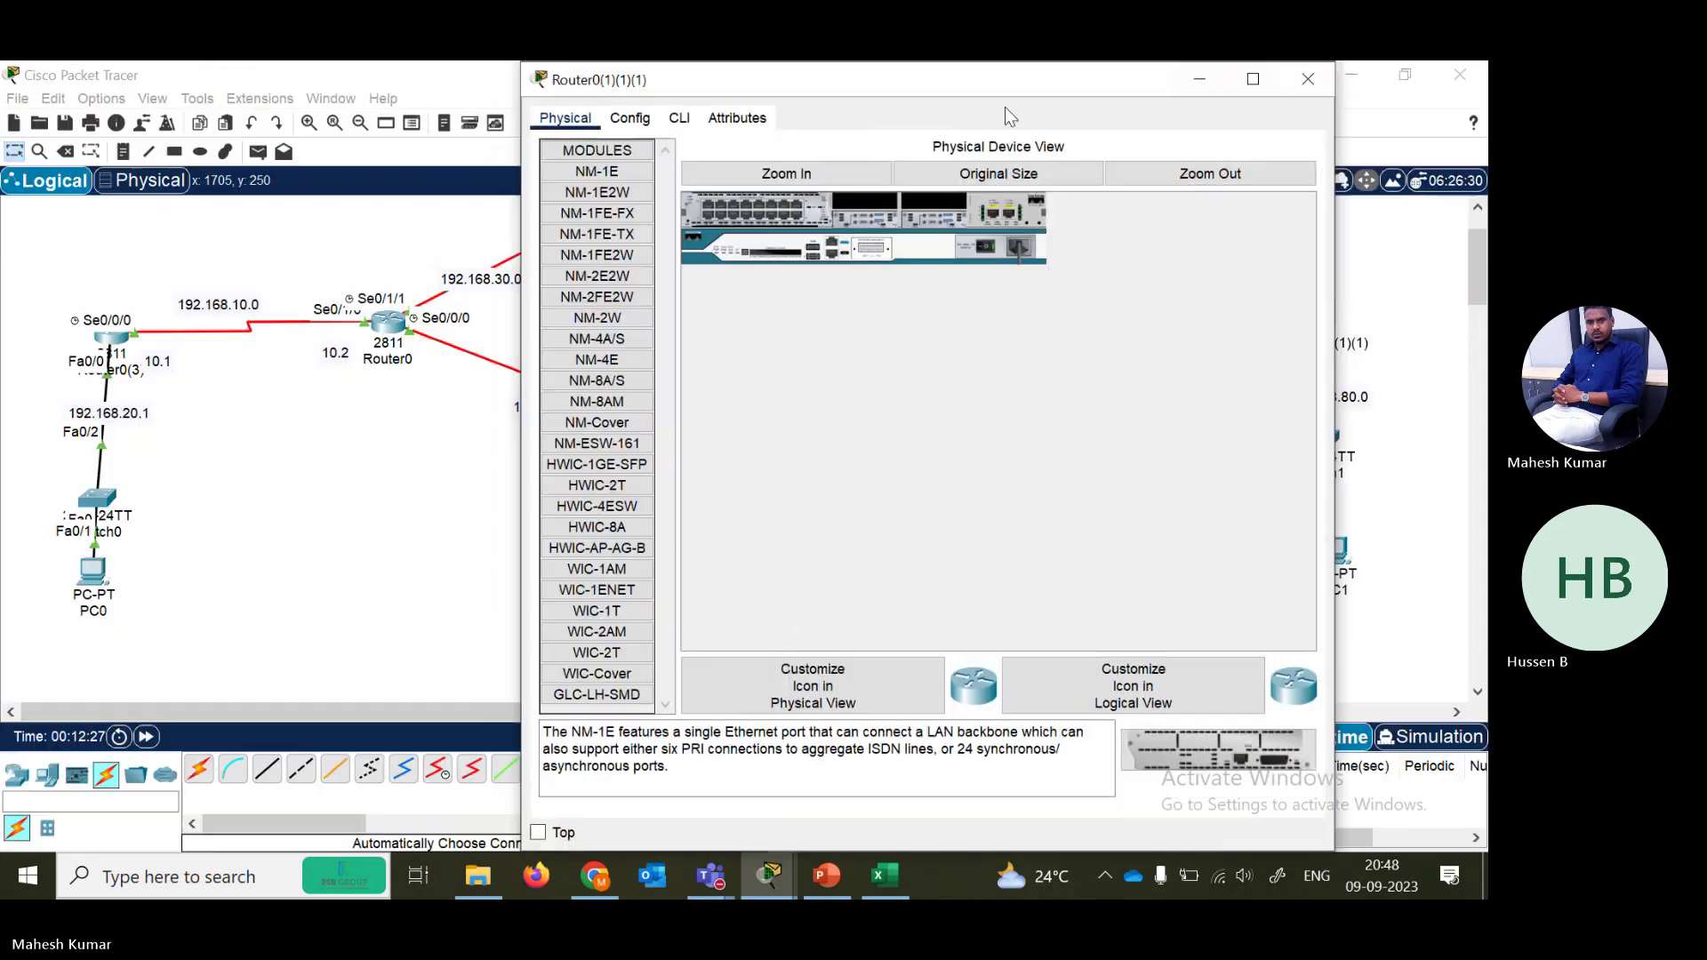
drag(921, 88, 590, 93)
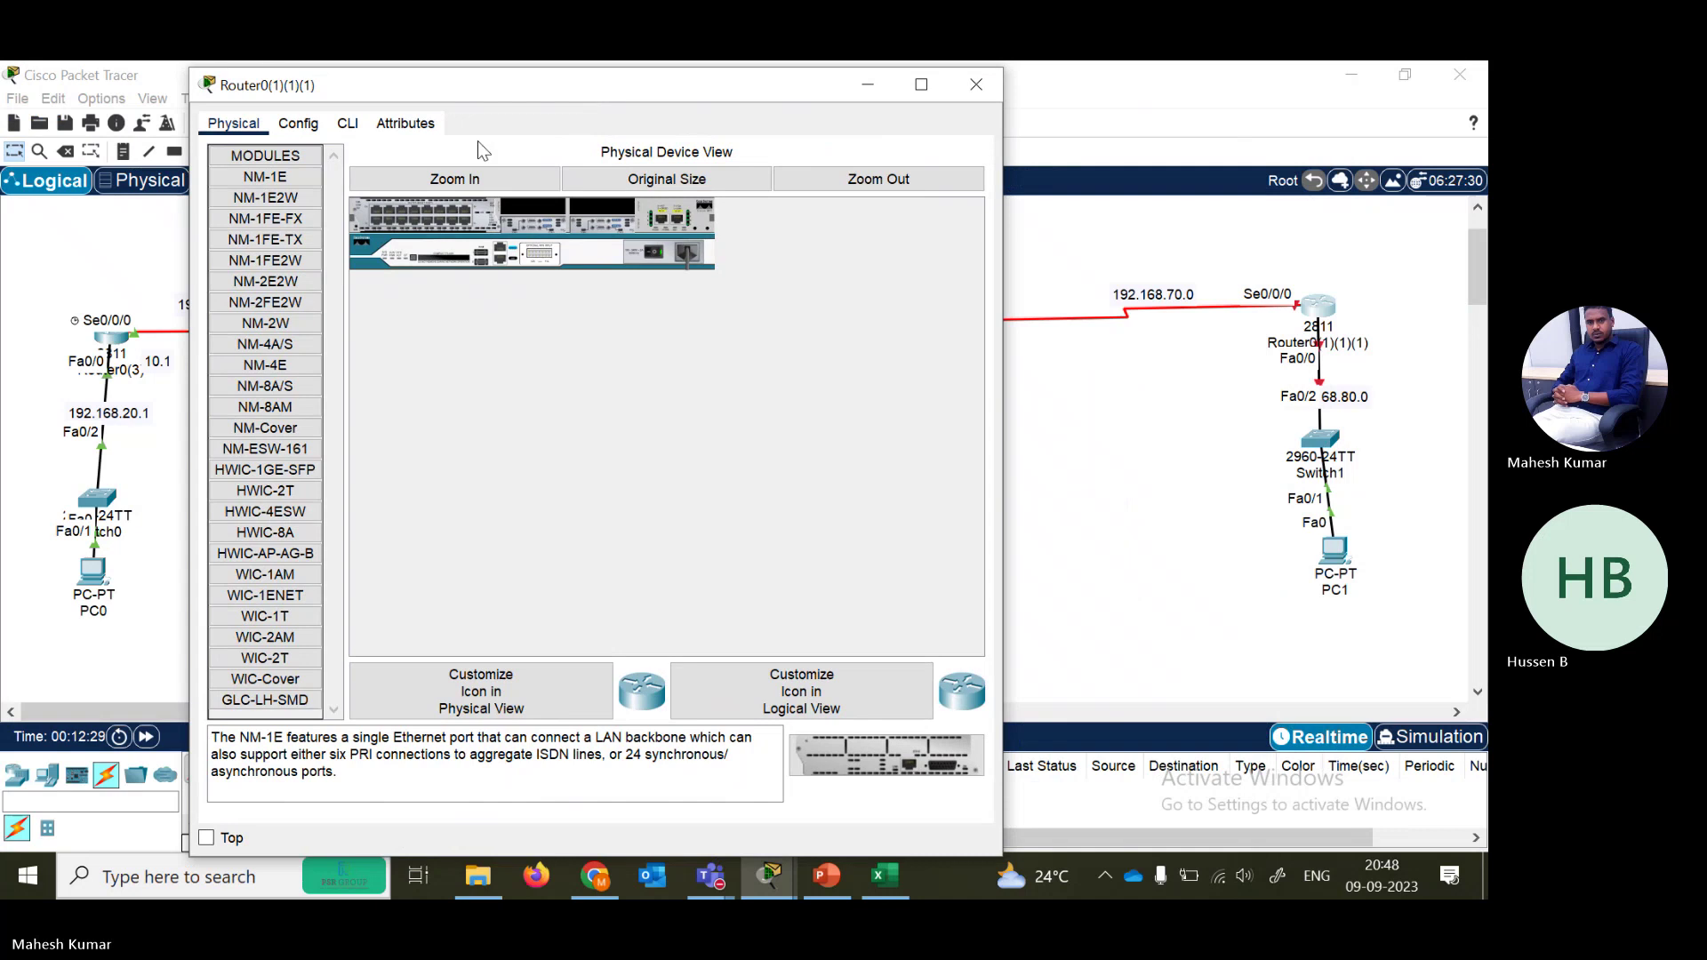
- Open the command line of Router0(1)(1)(1) and enter interface configuration mode for serial 0/0/0
click(345, 124)
key(Return)
key(Return)
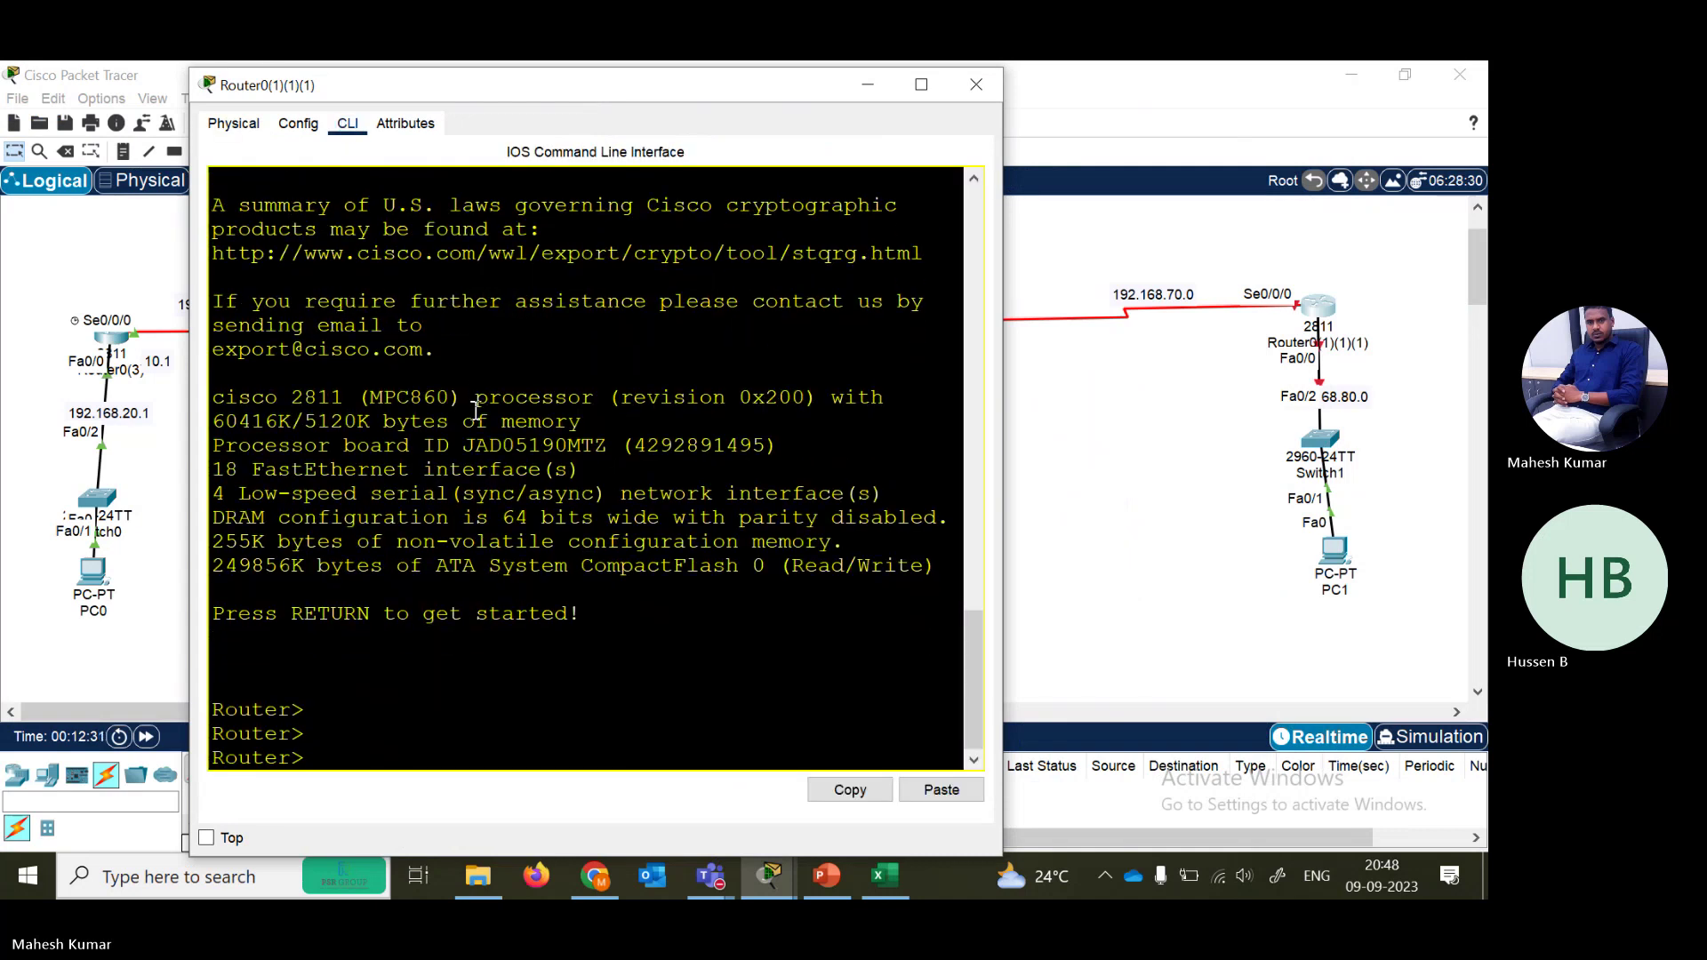
text(en)
key(Return)
text(co)
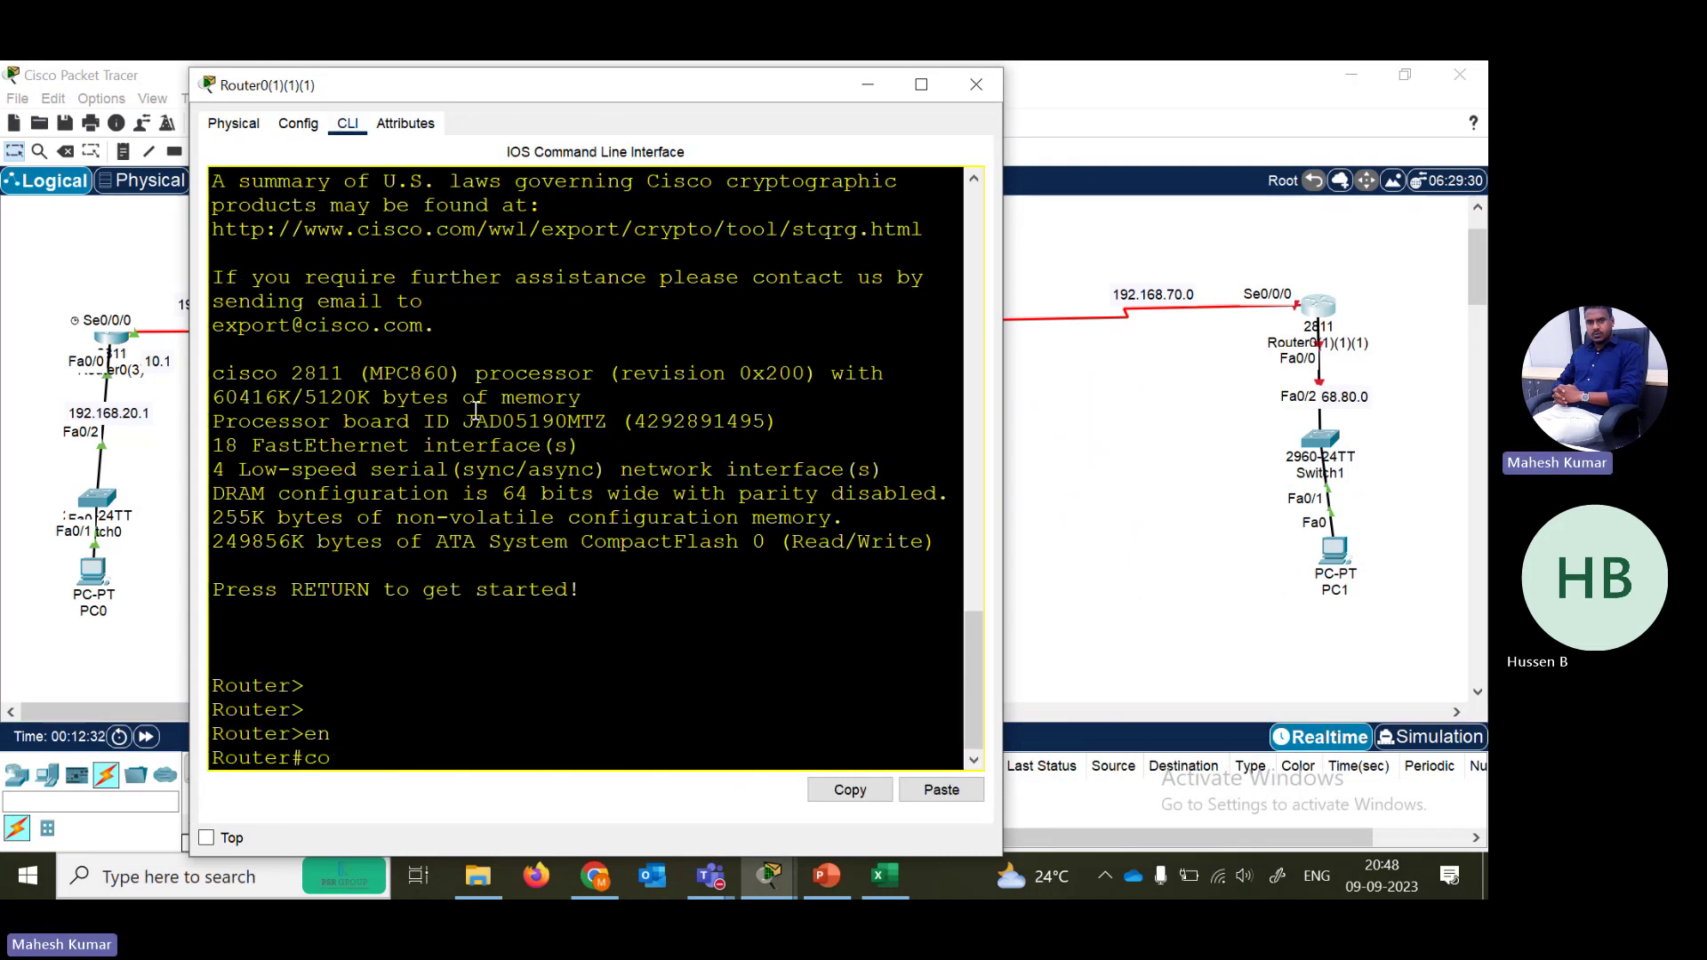
text(nf ter)
key(Return)
text(in)
key(Tab)
text(se)
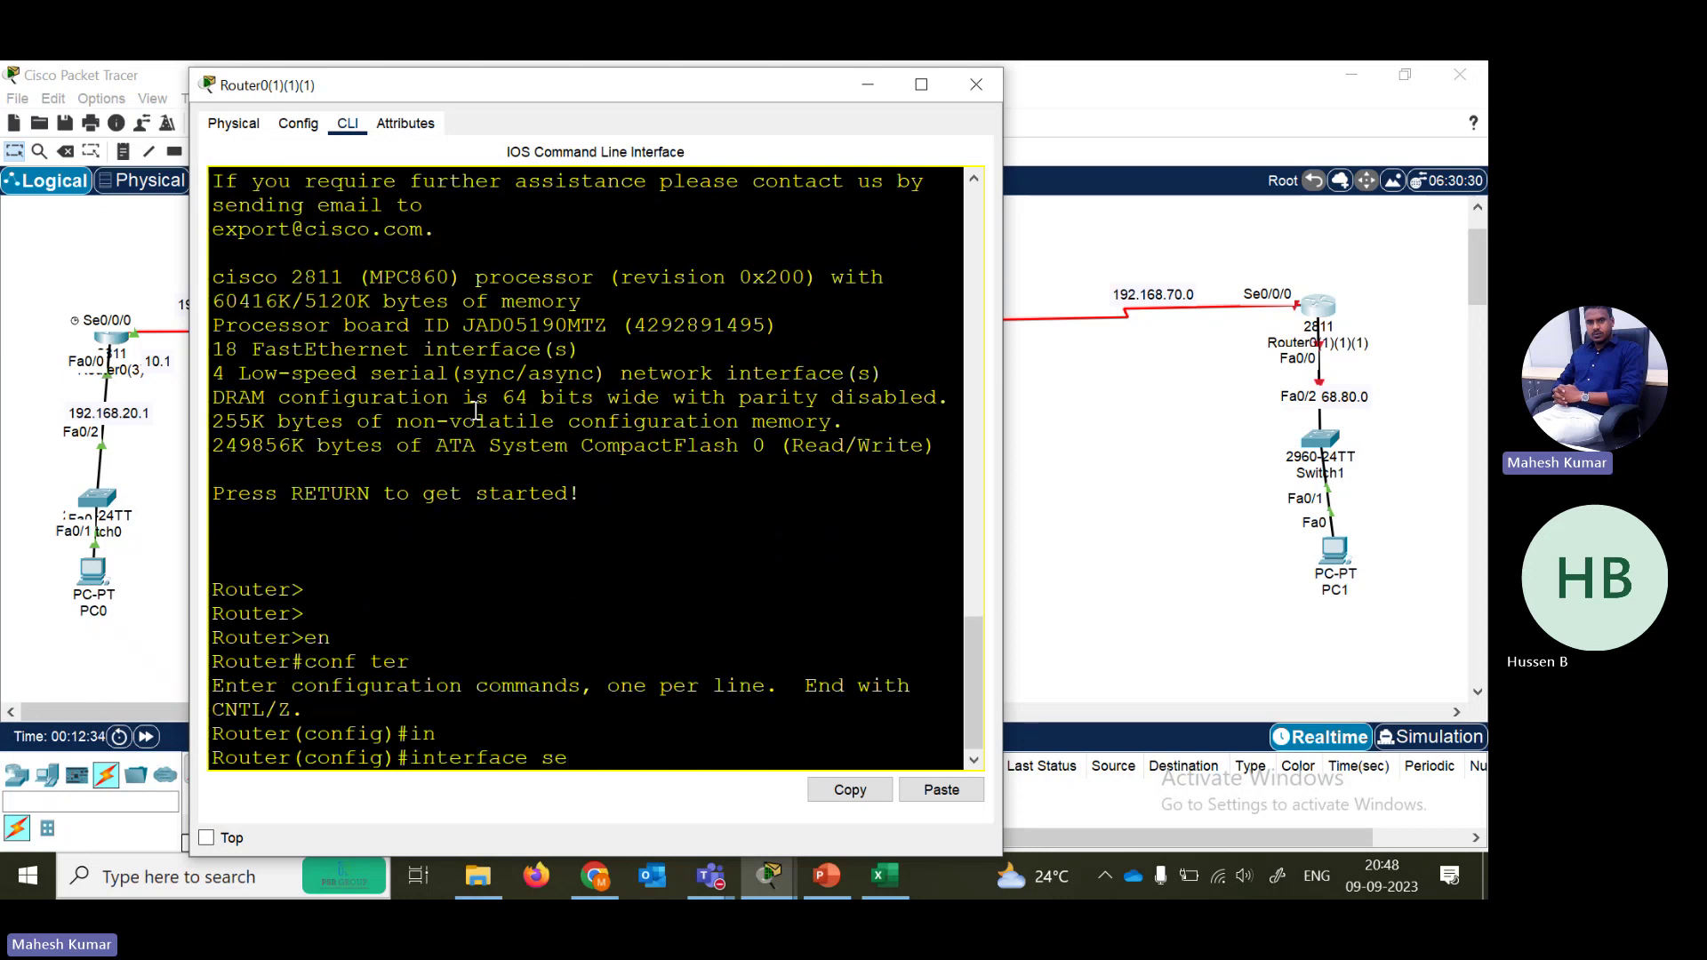
key(Tab)
text(0/0/0)
key(Return)
- Assign IP address 192.168.70.2 with subnet mask 255.255.255.0 to serial 0/0/0 on Router0(1)(1)(1)
text(i)
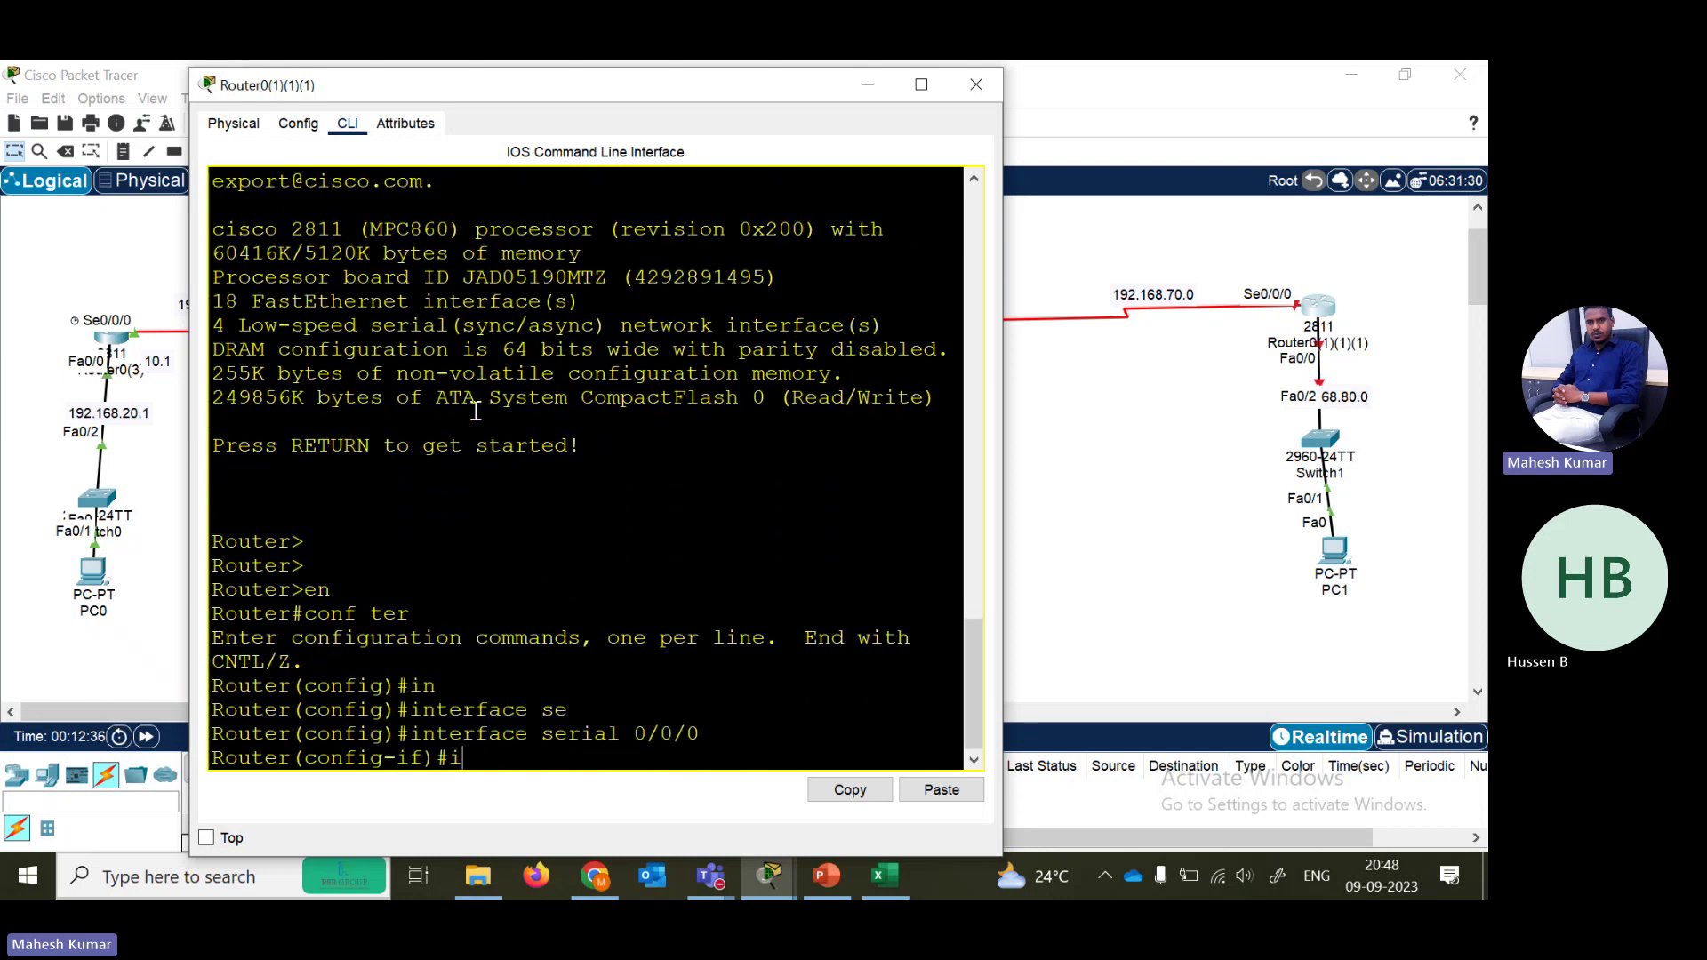
text(p add 192.168.70.)
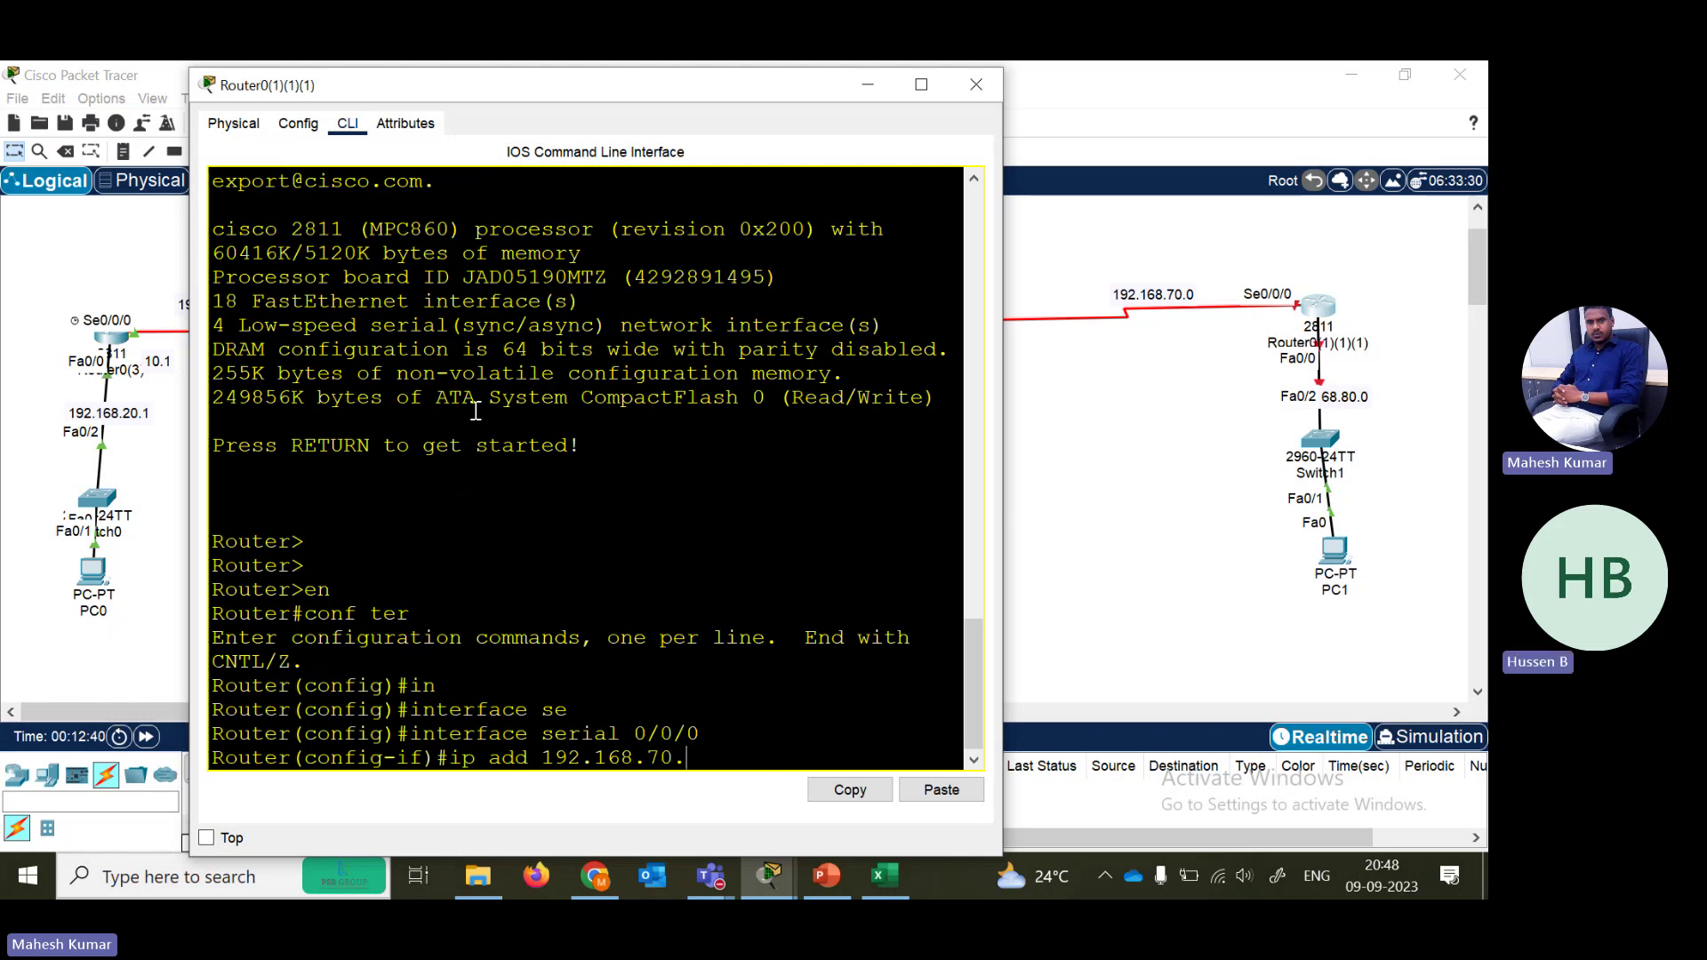
text(2 255.255.255.0)
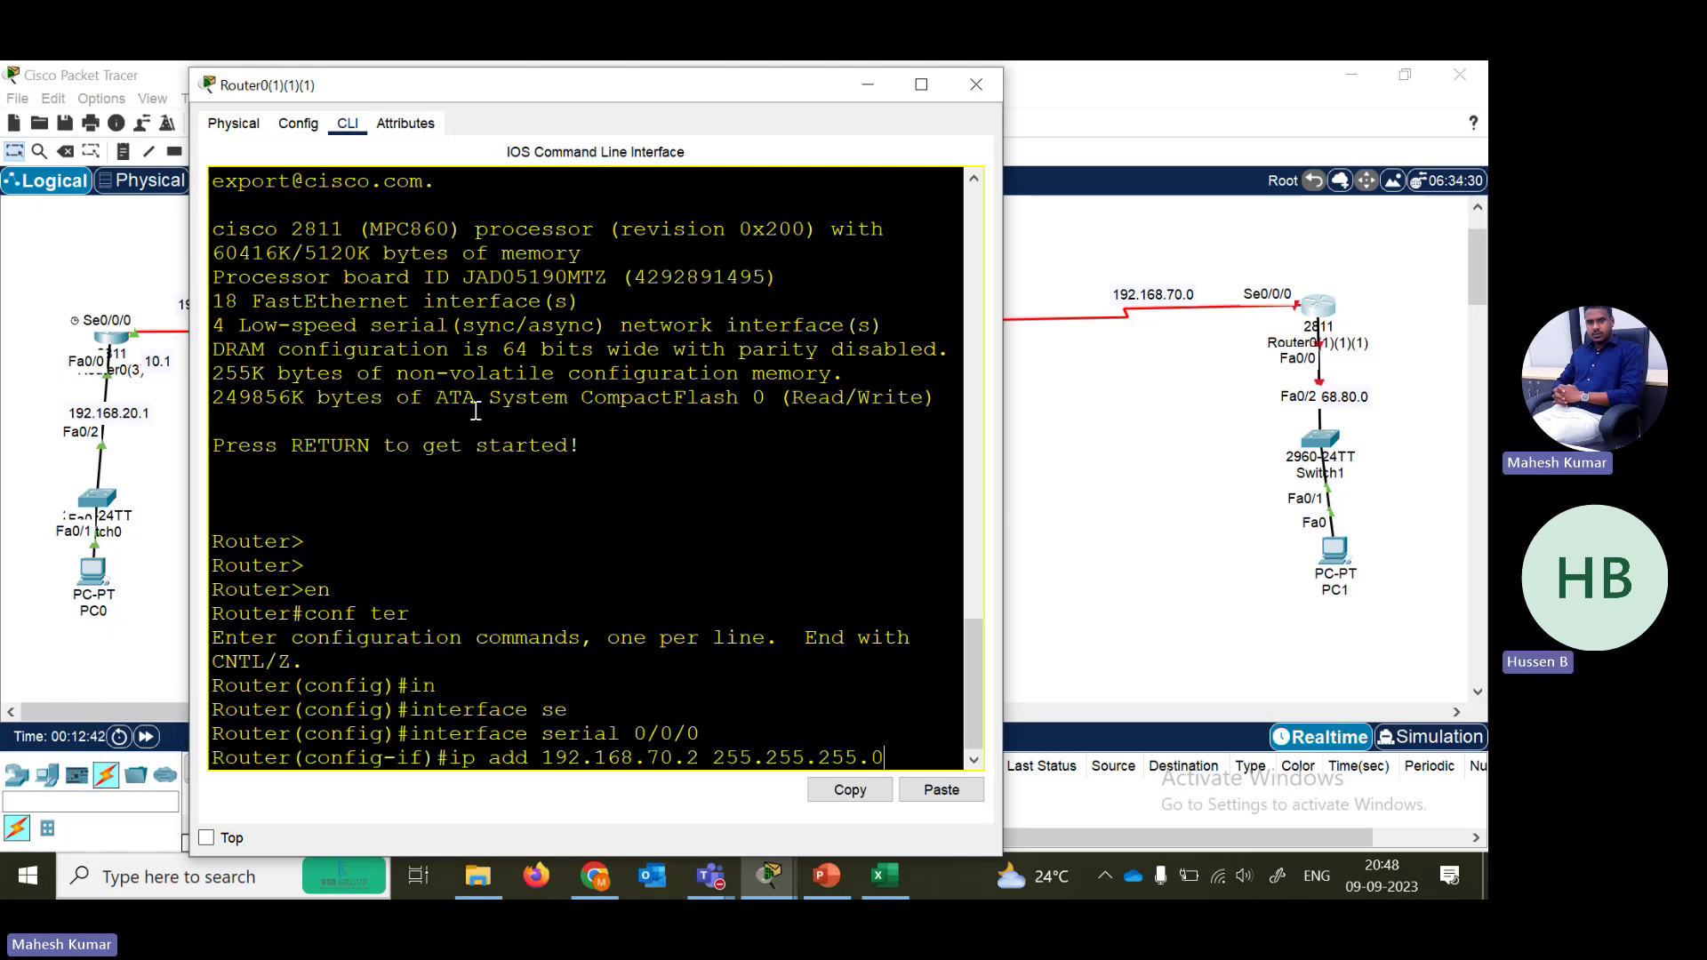
key(Return)
- Enable serial 0/0/0 on Router0(1)(1)(1) with no shutdown and return to the privileged prompt
text(no sh)
key(Tab)
key(Return)
key(Return)
text(er(config-if)#e)
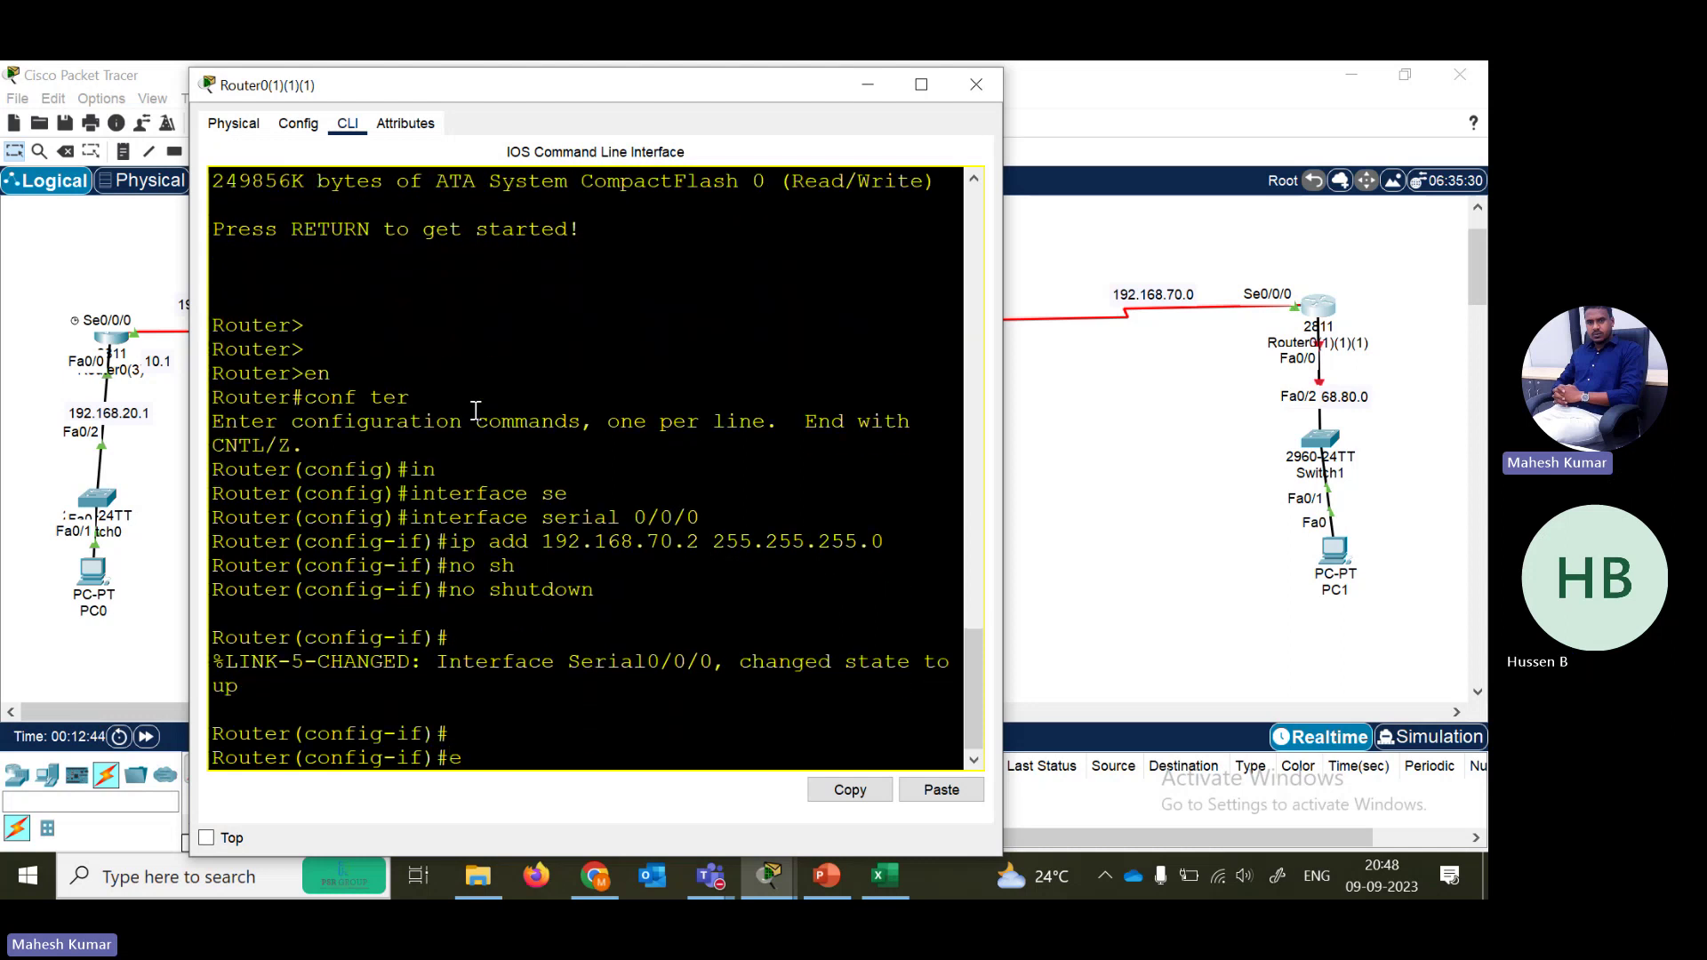
text(nd)
key(Return)
key(Return)
key(Return)
key(Return)
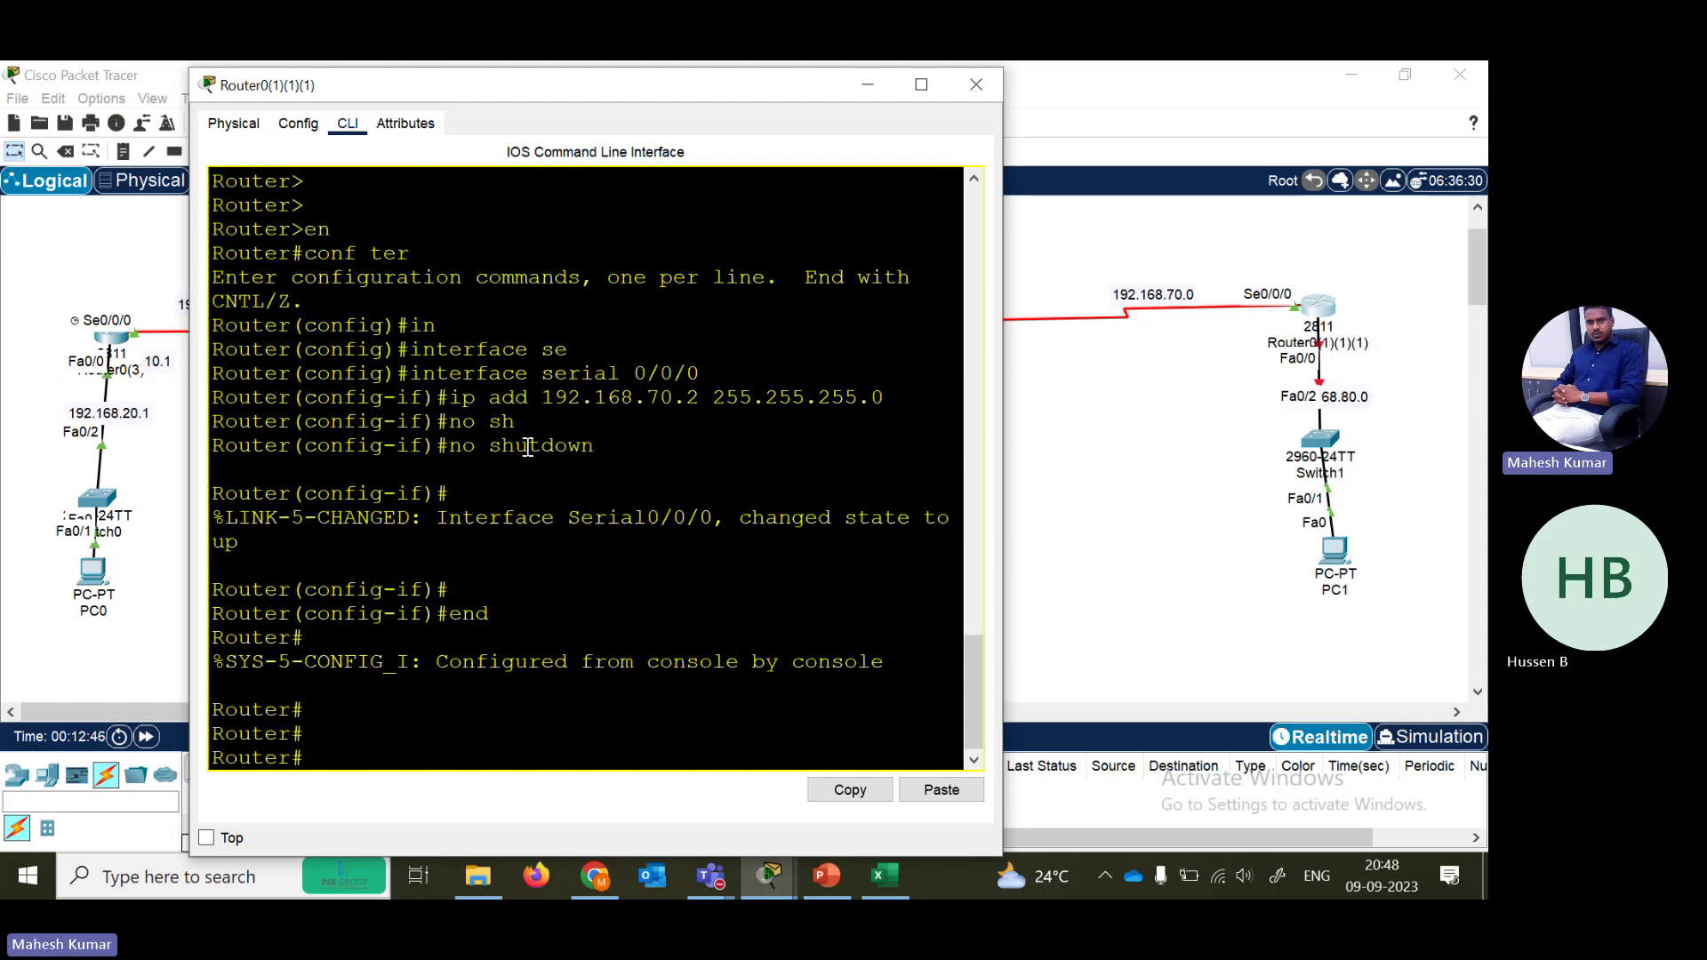
key(Return)
text(in)
key(BackSpace)
key(BackSpace)
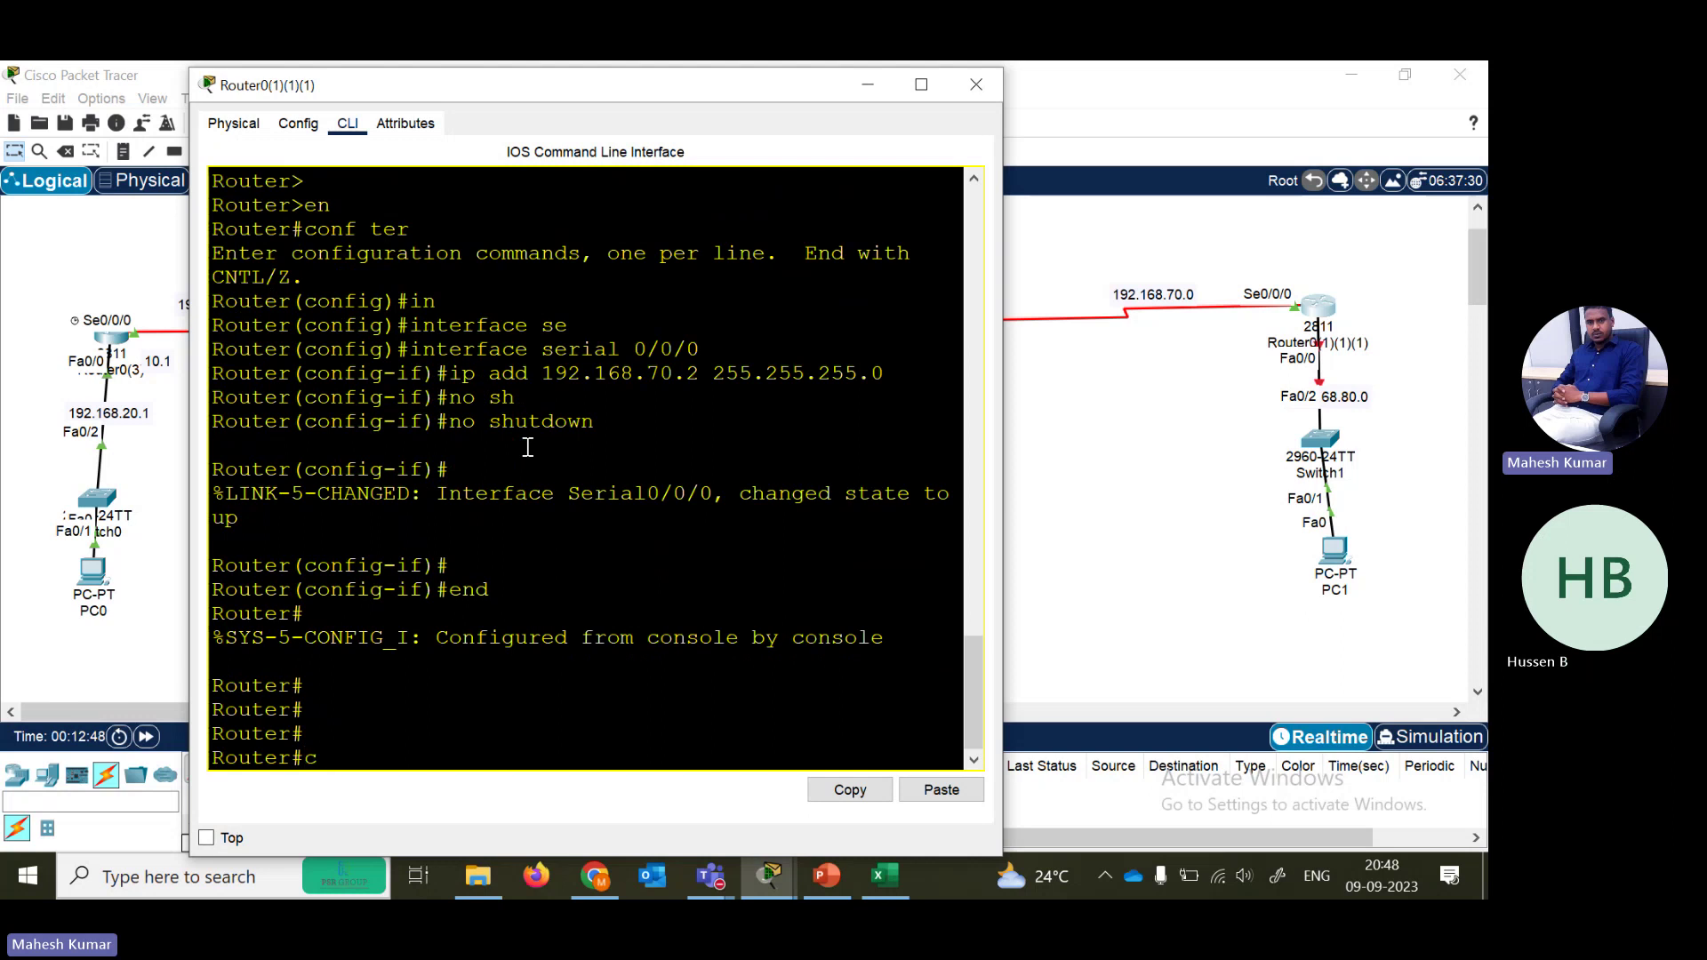
- Enter interface configuration mode for fastEthernet 0/0 on Router0(1)(1)(1)
text(conf ter)
key(Return)
text(in)
key(Tab)
text(terface fas)
key(Tab)
text(0)
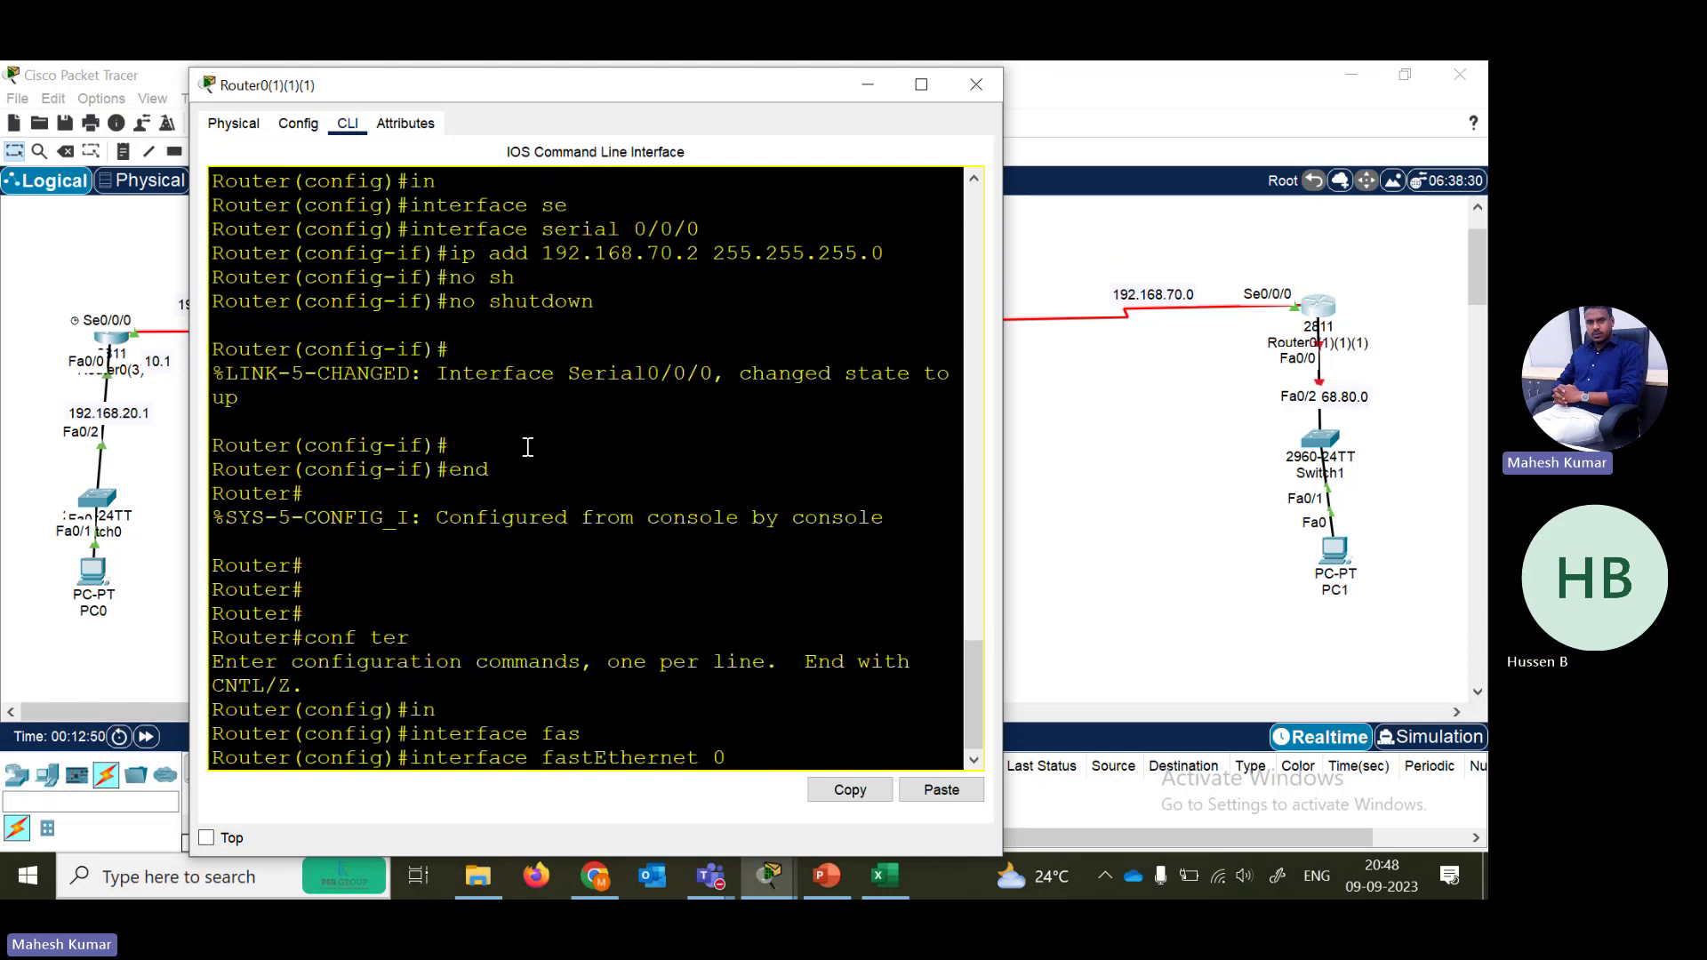
text(0/0)
key(Return)
- Assign IP address 192.168.80.1 with subnet mask 255.255.255.0 to fastEthernet 0/0 on Router0(1)(1)(1)
text(ip ad)
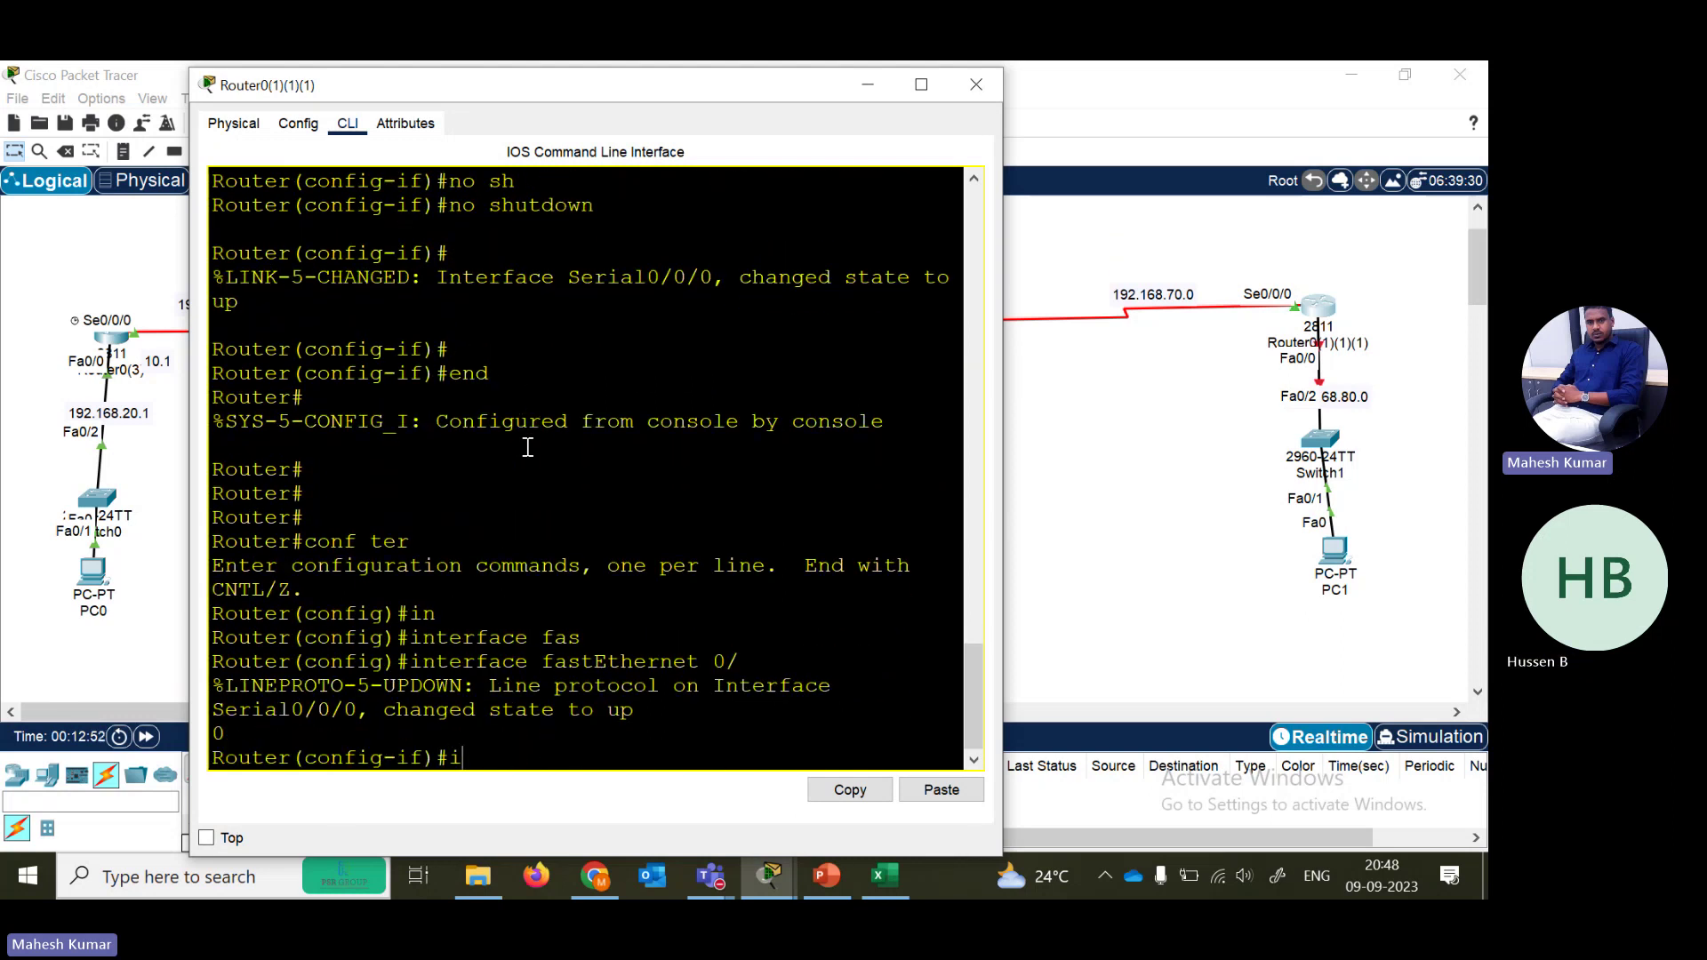
key(Tab)
text(192)
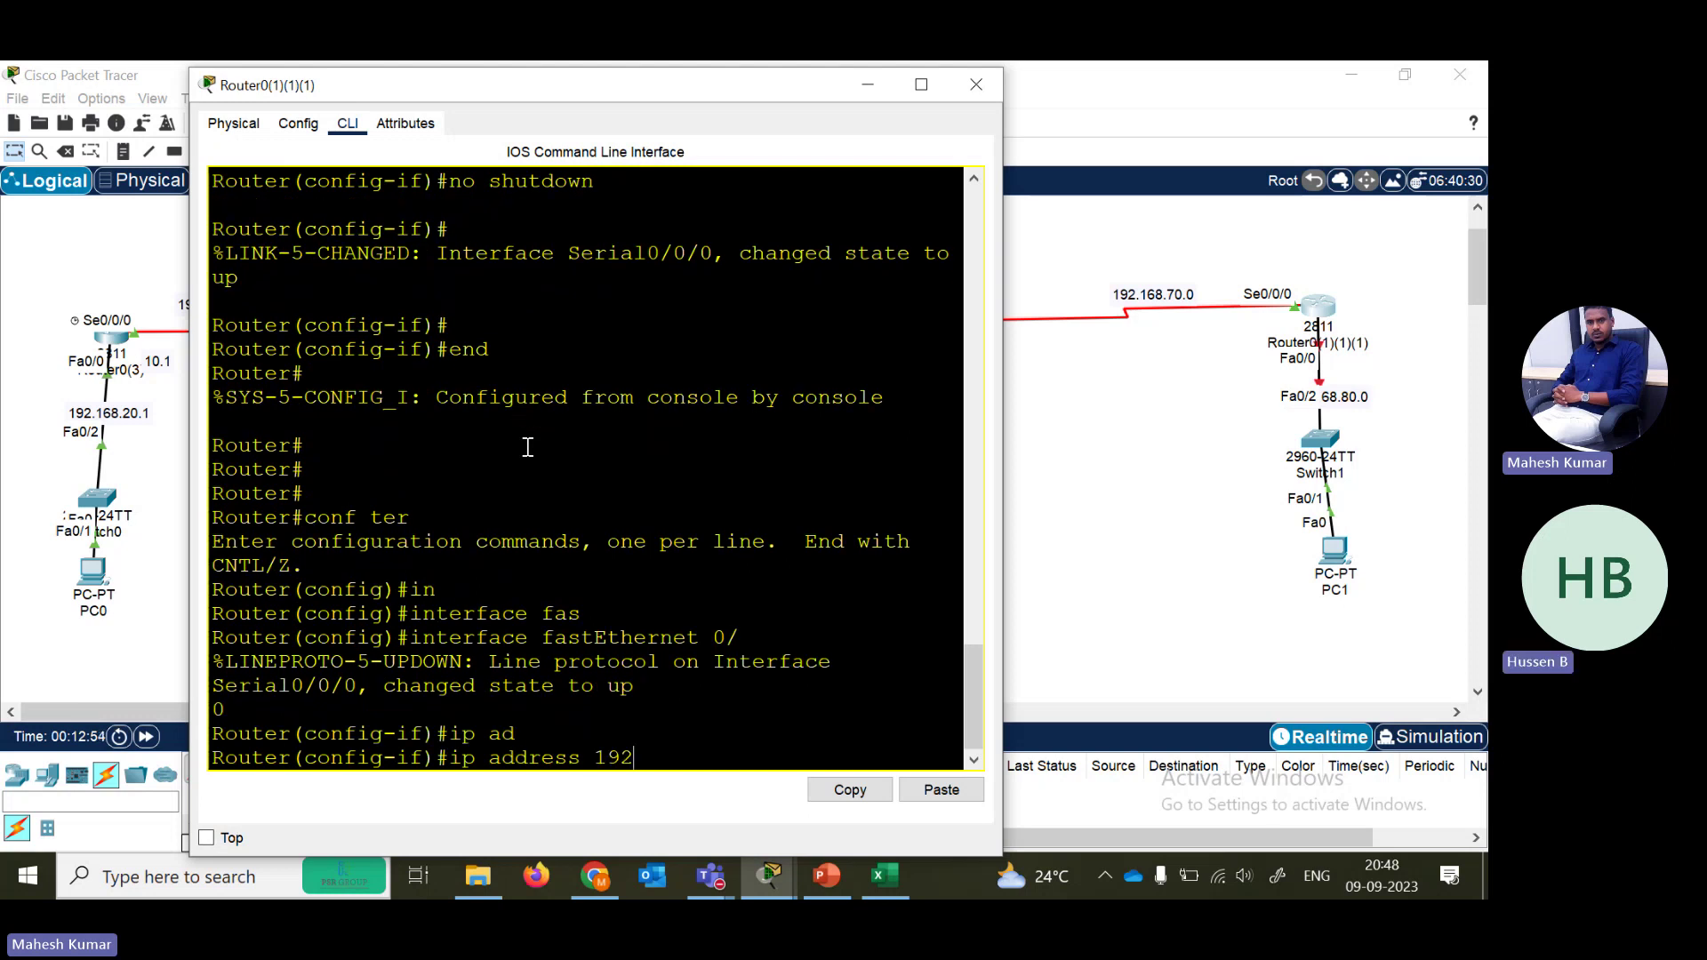
text(.168.80.1 )
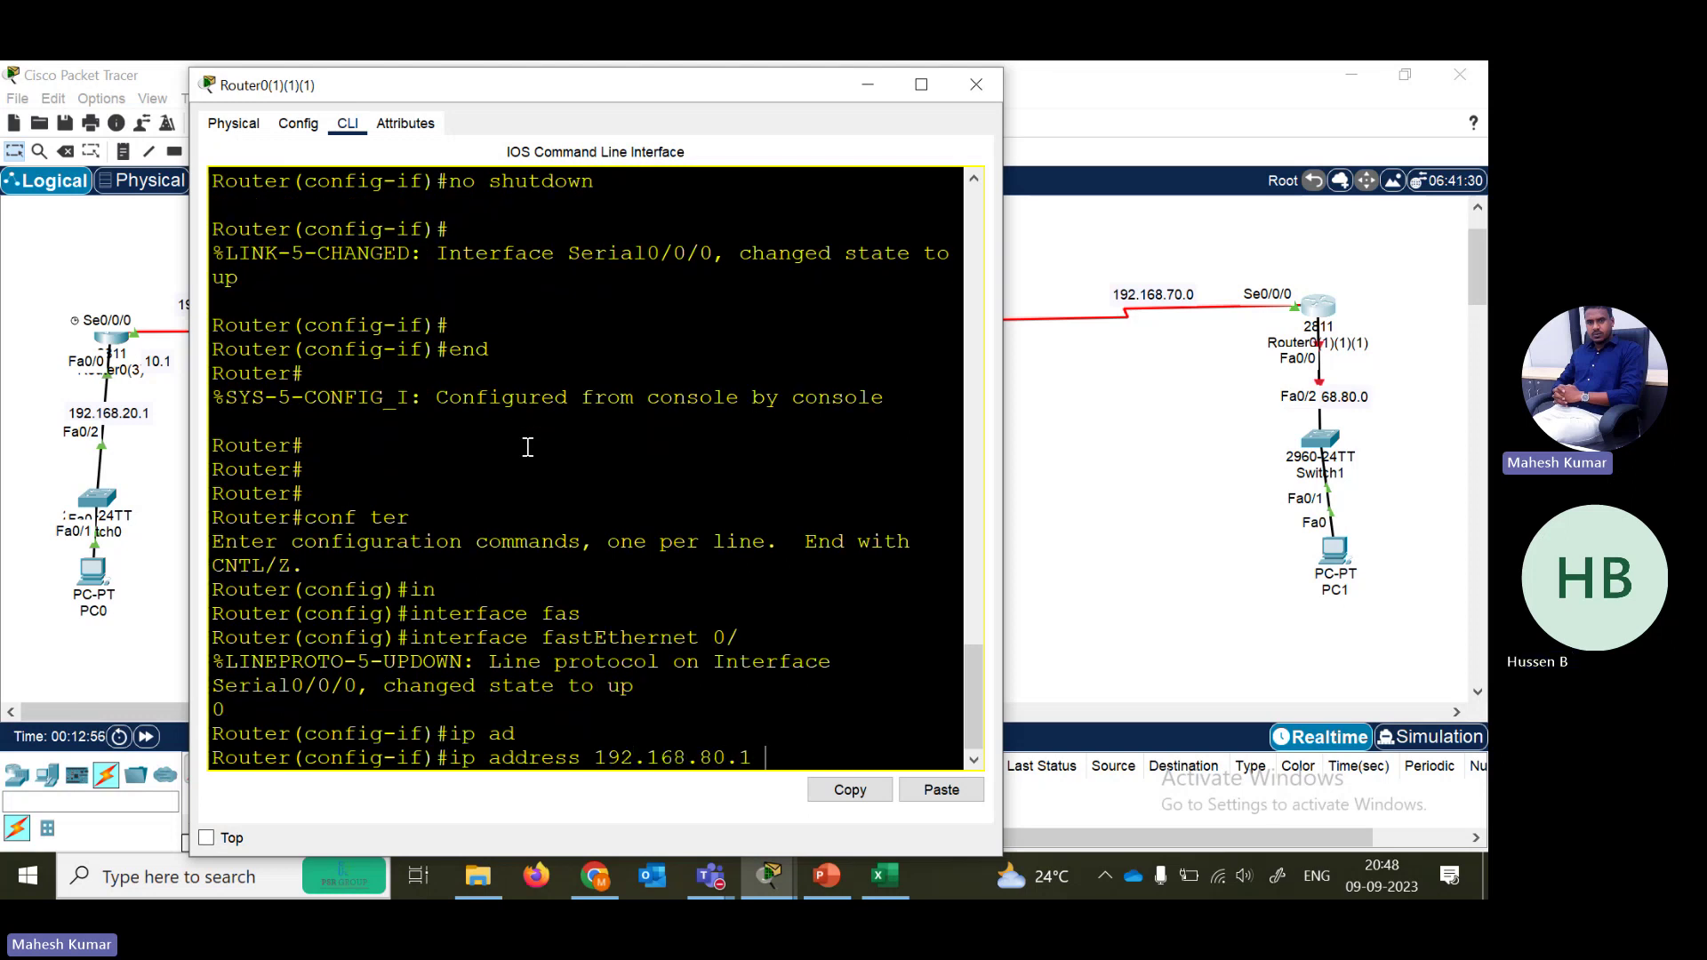
text(255.255.255.0)
key(Return)
- Enable fastEthernet 0/0 on Router0(1)(1)(1) with no shutdown
text(no sh)
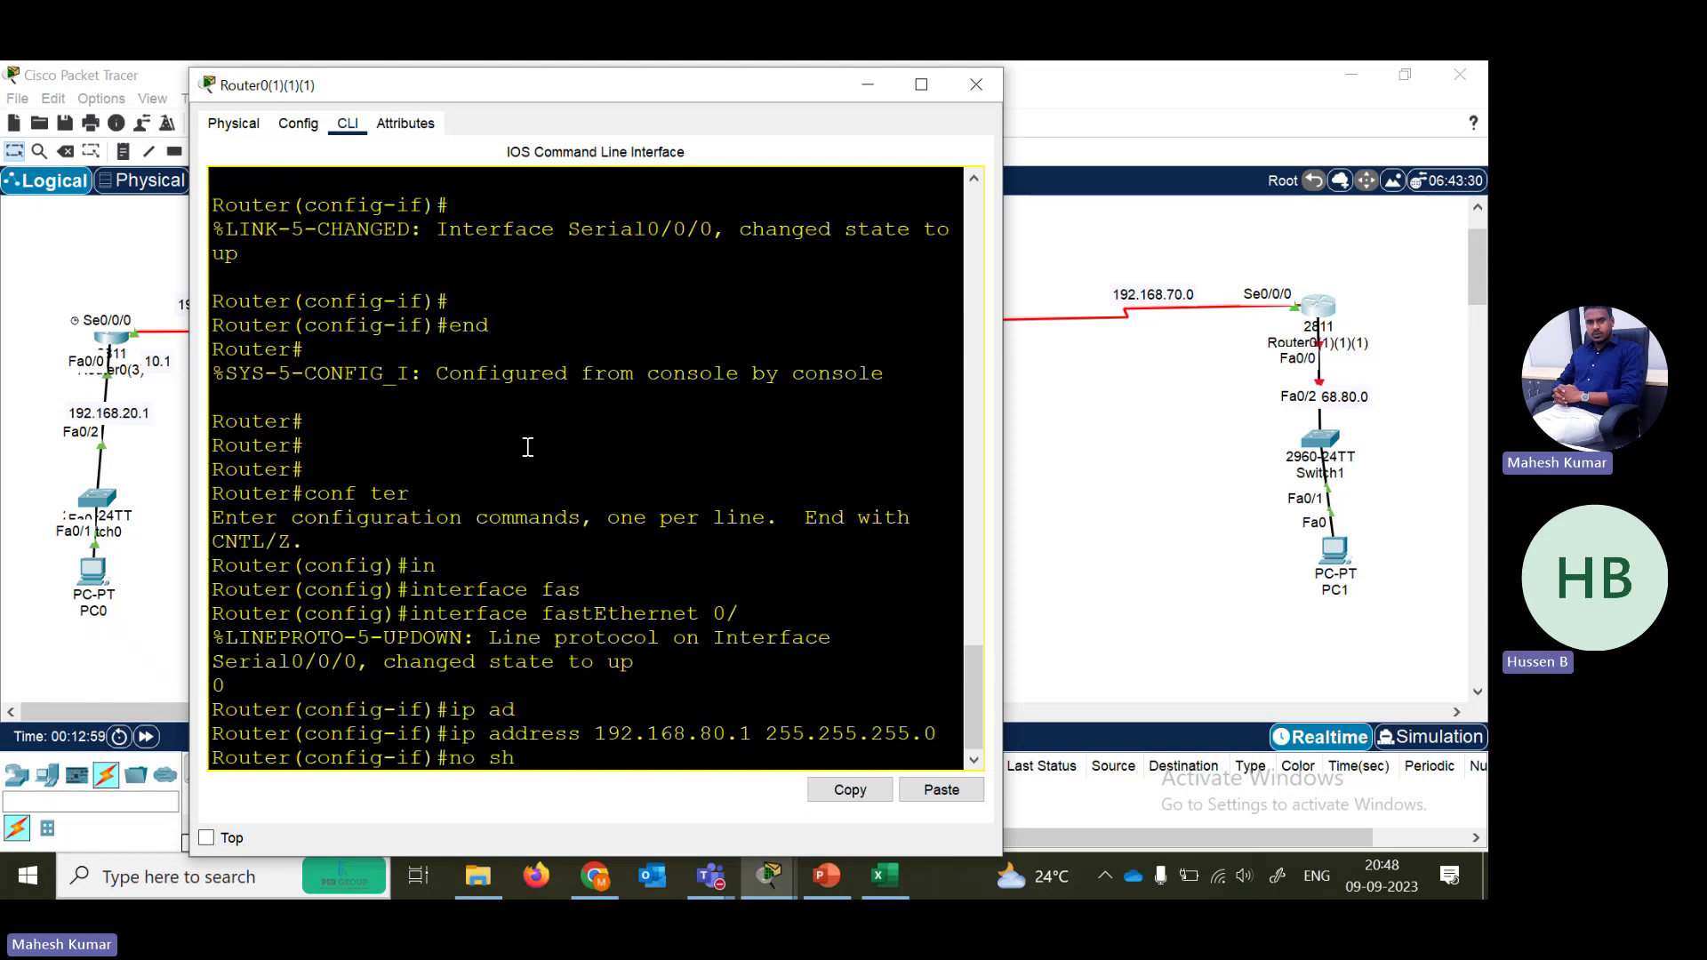
key(Tab)
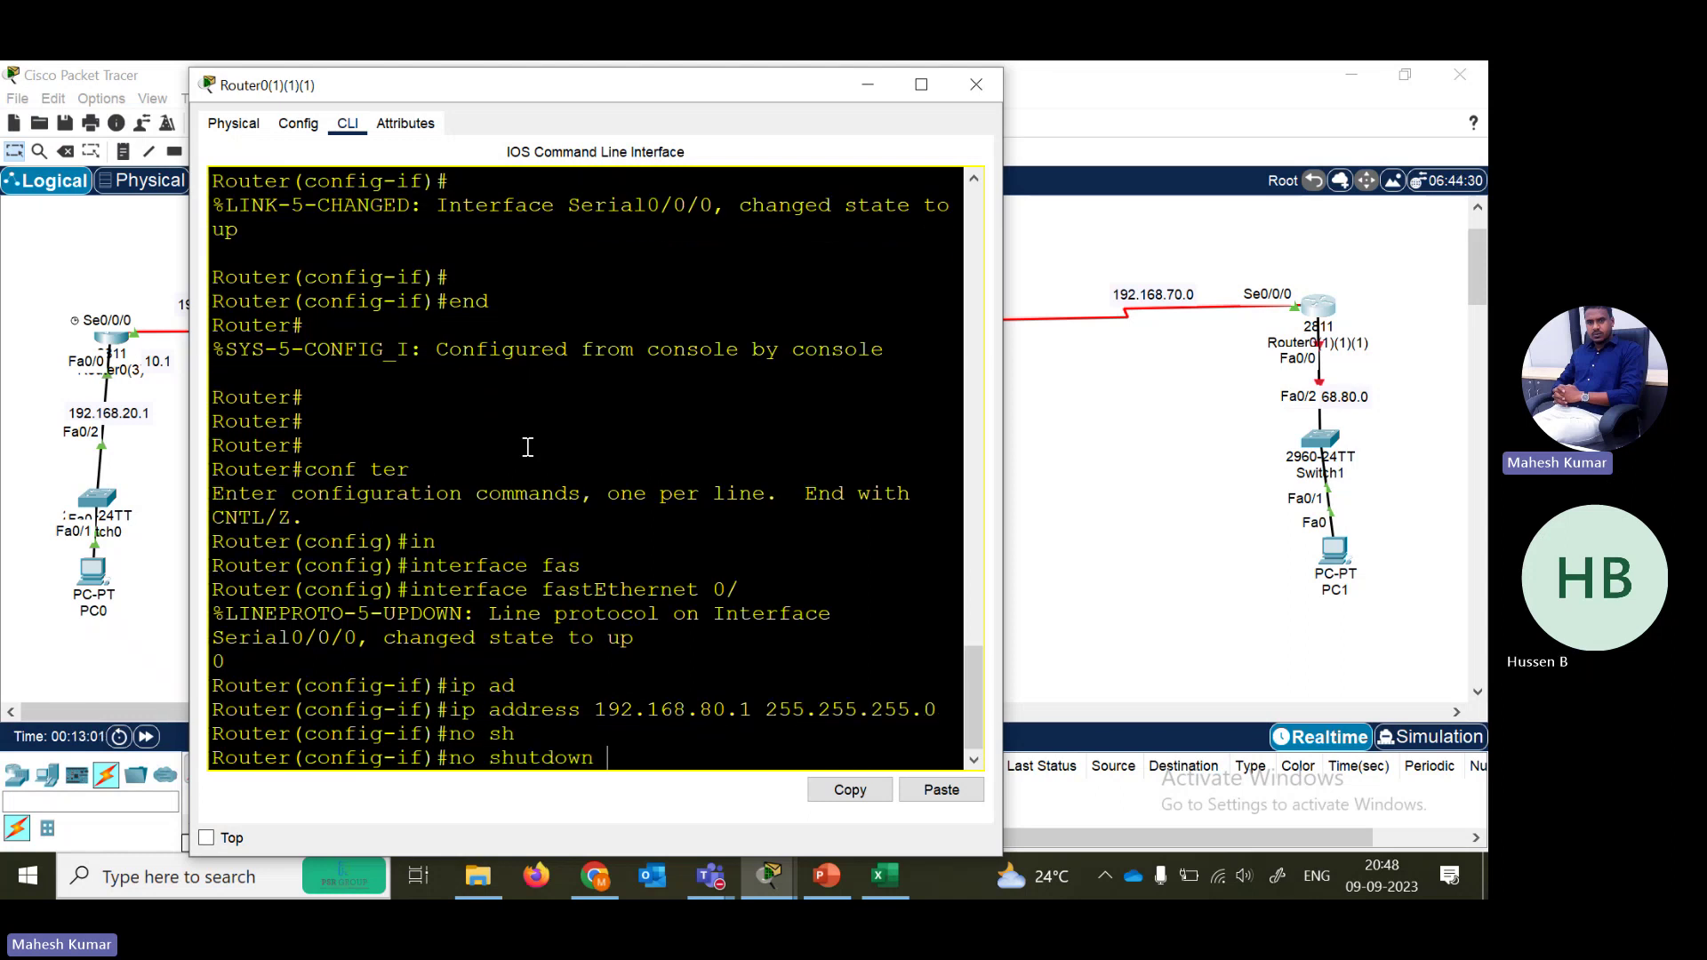
key(Return)
key(Return)
key(Return)
key(Return)
key(Return)
key(Return)
key(Return)
key(Return)
key(Return)
key(Return)
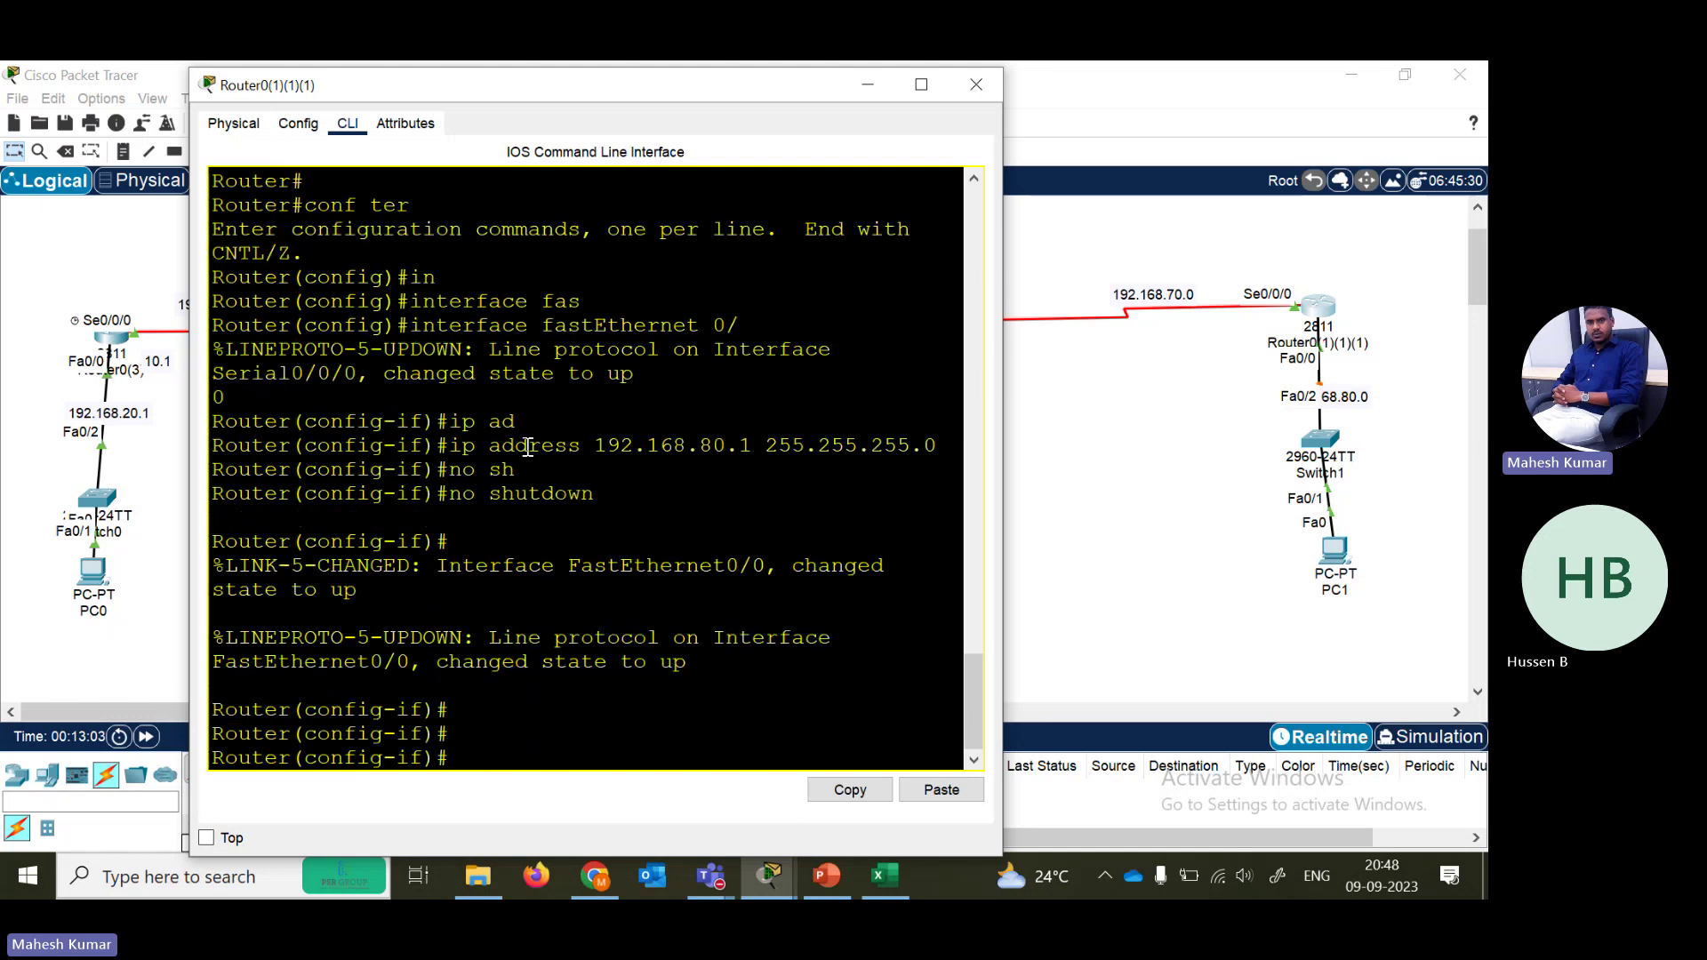
- Return Router0(1)(1)(1) to the privileged prompt and close its device window
text(end)
key(Return)
key(Return)
key(Return)
key(Return)
key(Return)
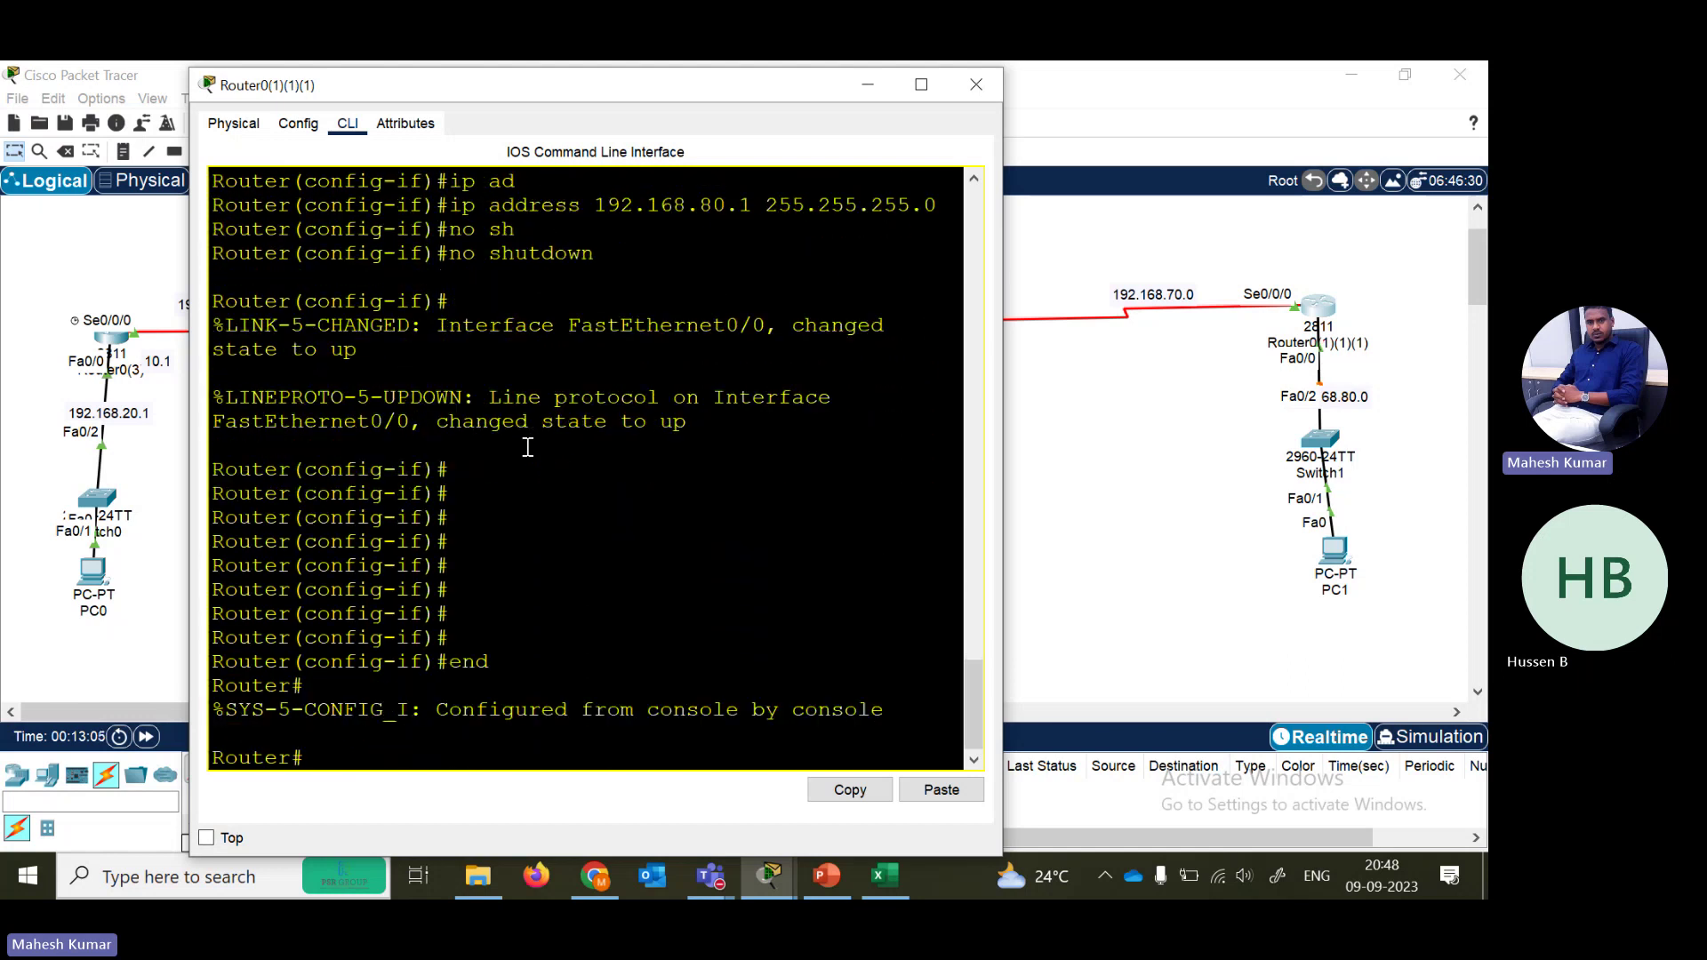
click(971, 93)
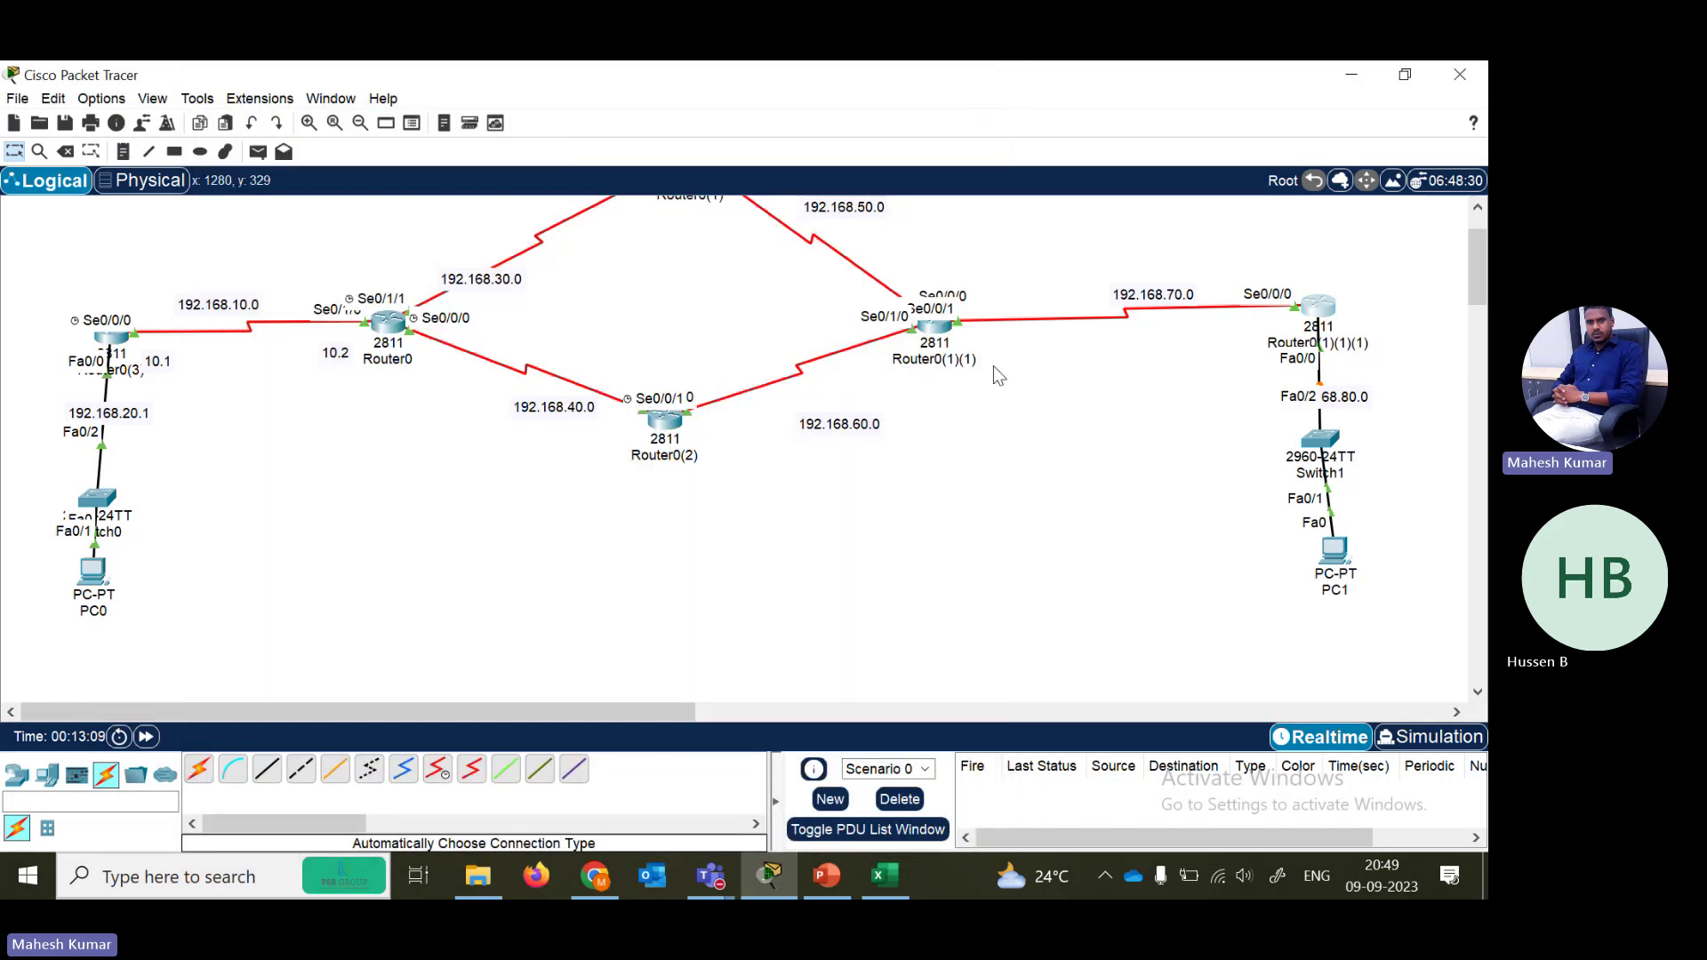
- Reposition PC0, Switch0 and PC1 slightly so that each line of devices sits straight below its router
drag(1483, 298, 1483, 284)
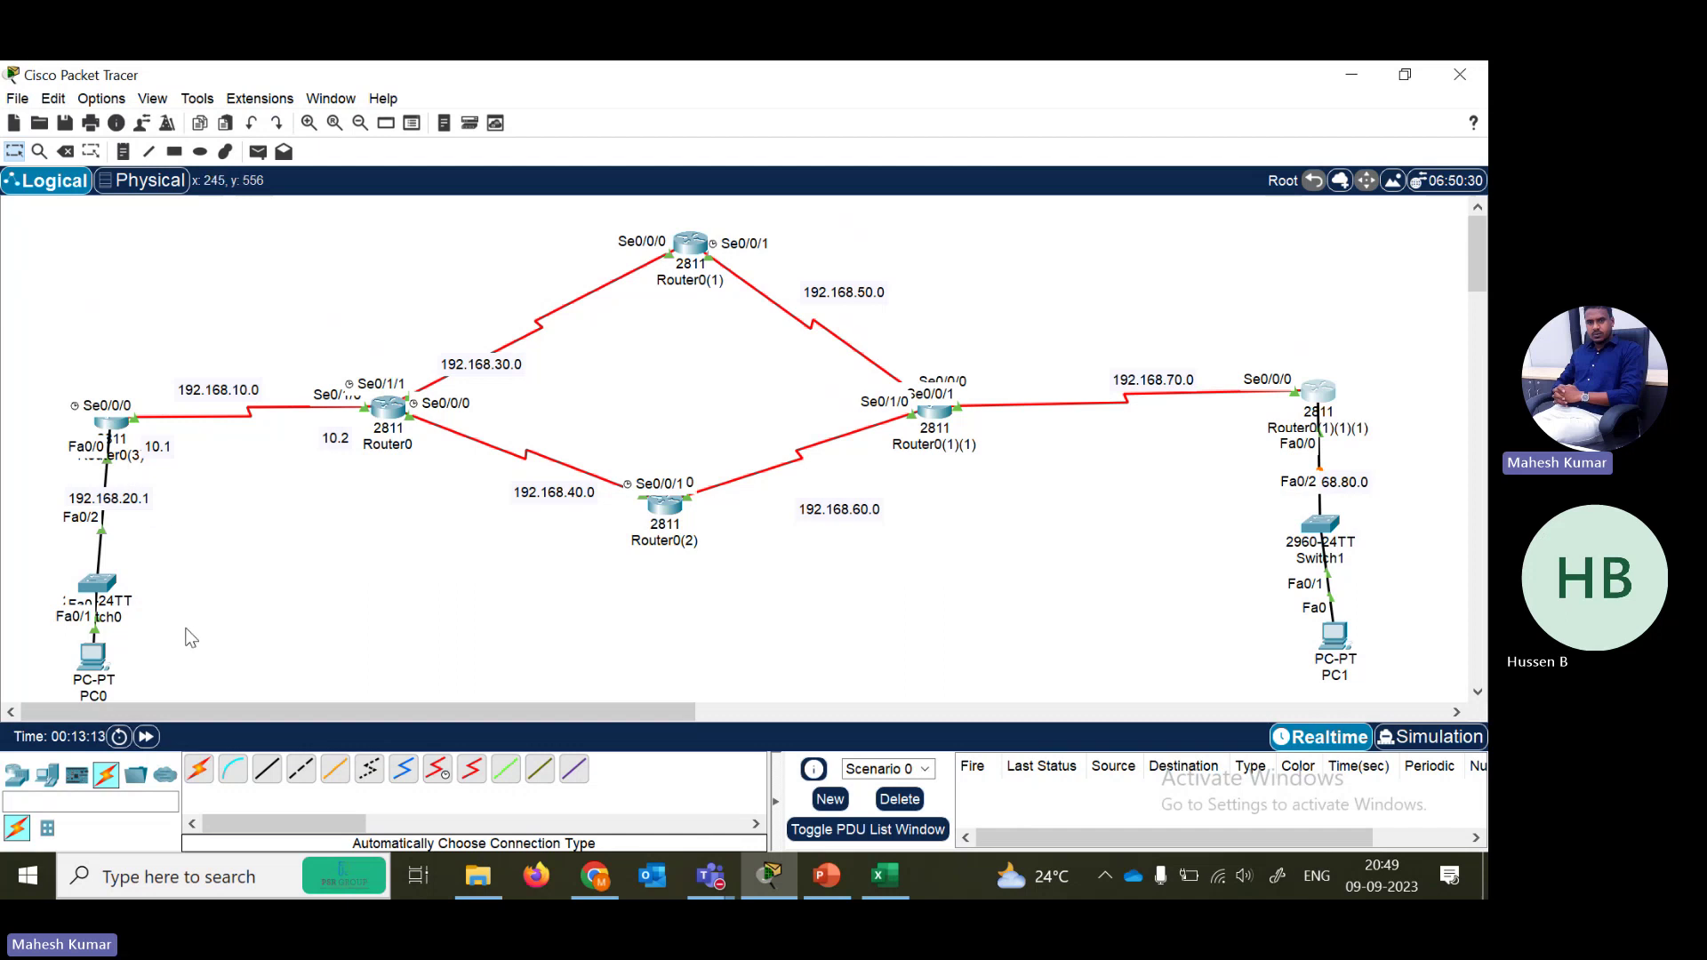
mouse_move(92, 658)
mouse_down()
mouse_move(124, 662)
mouse_move(103, 665)
mouse_up()
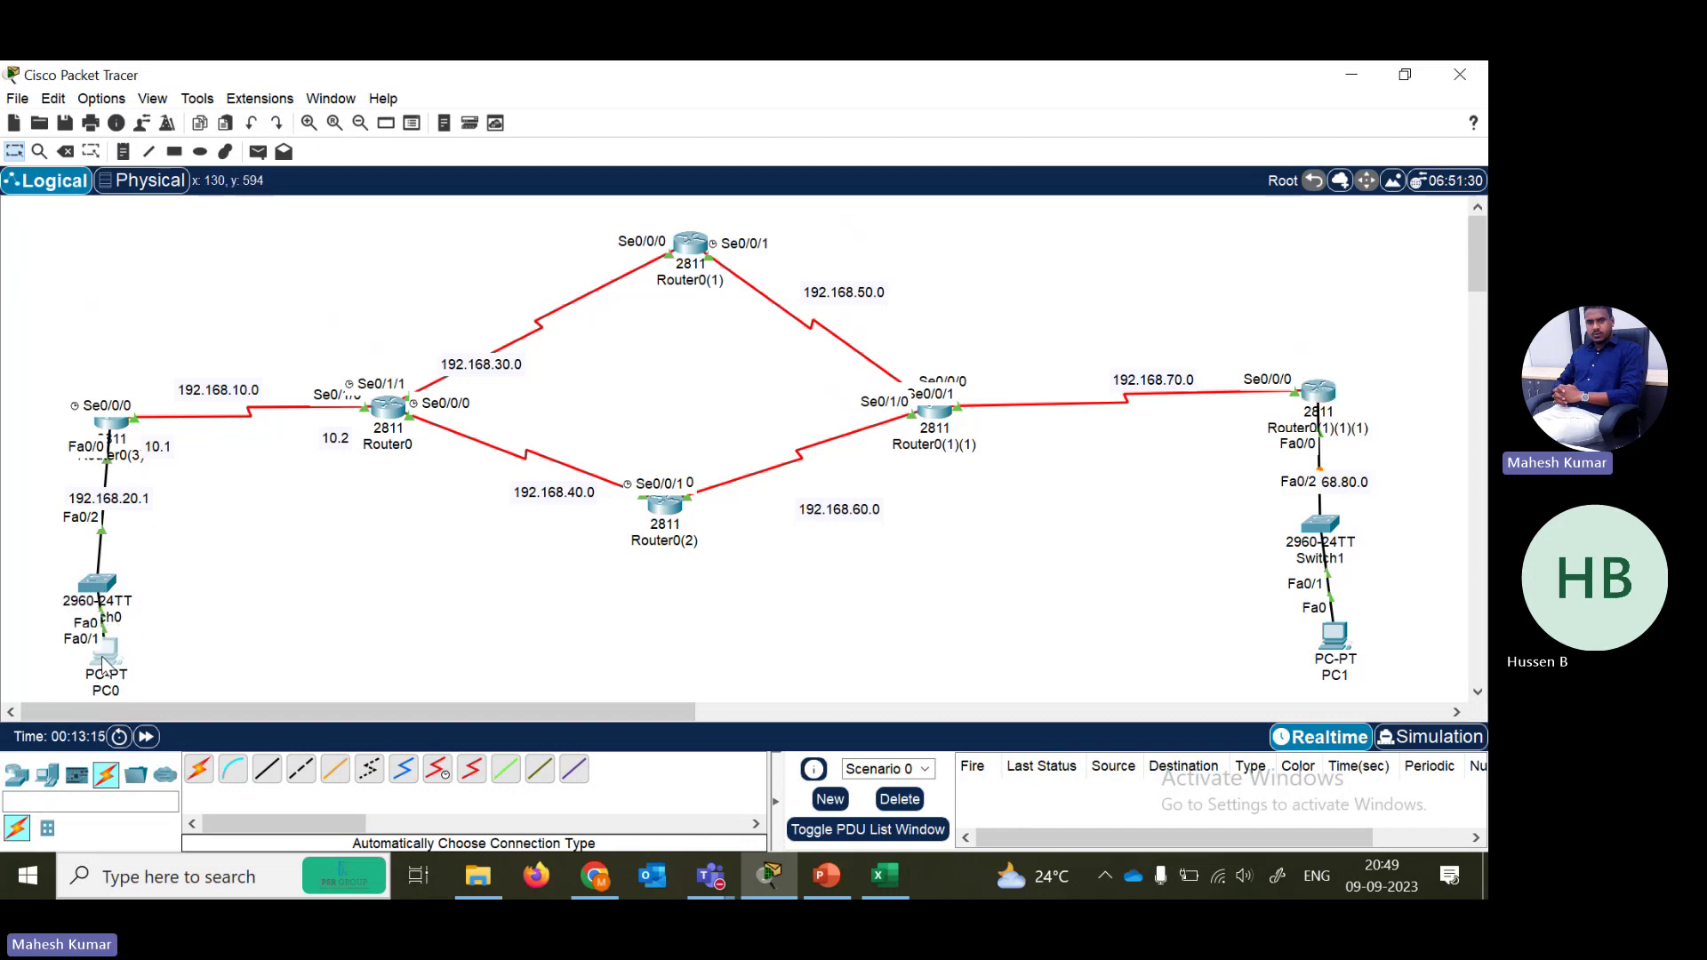
drag(93, 603, 100, 573)
drag(105, 651, 104, 633)
drag(1333, 635, 1322, 625)
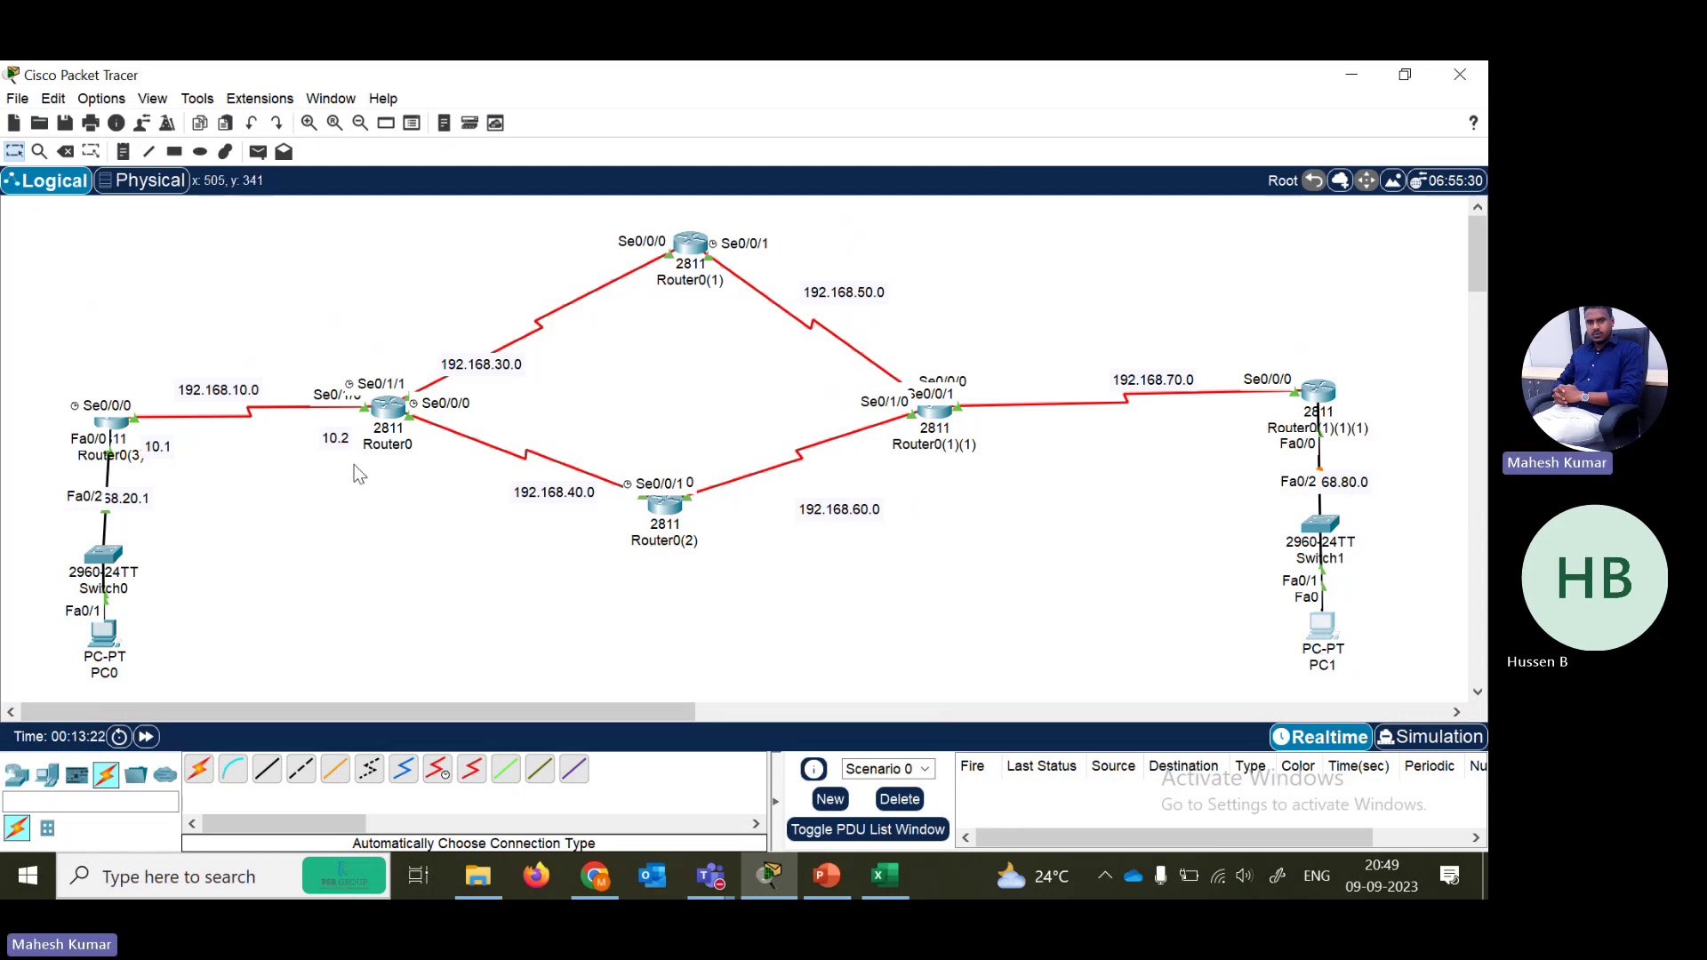
- Open the command line of Router0(3) and enter global configuration mode
click(110, 421)
key(Return)
key(Return)
key(Return)
key(Return)
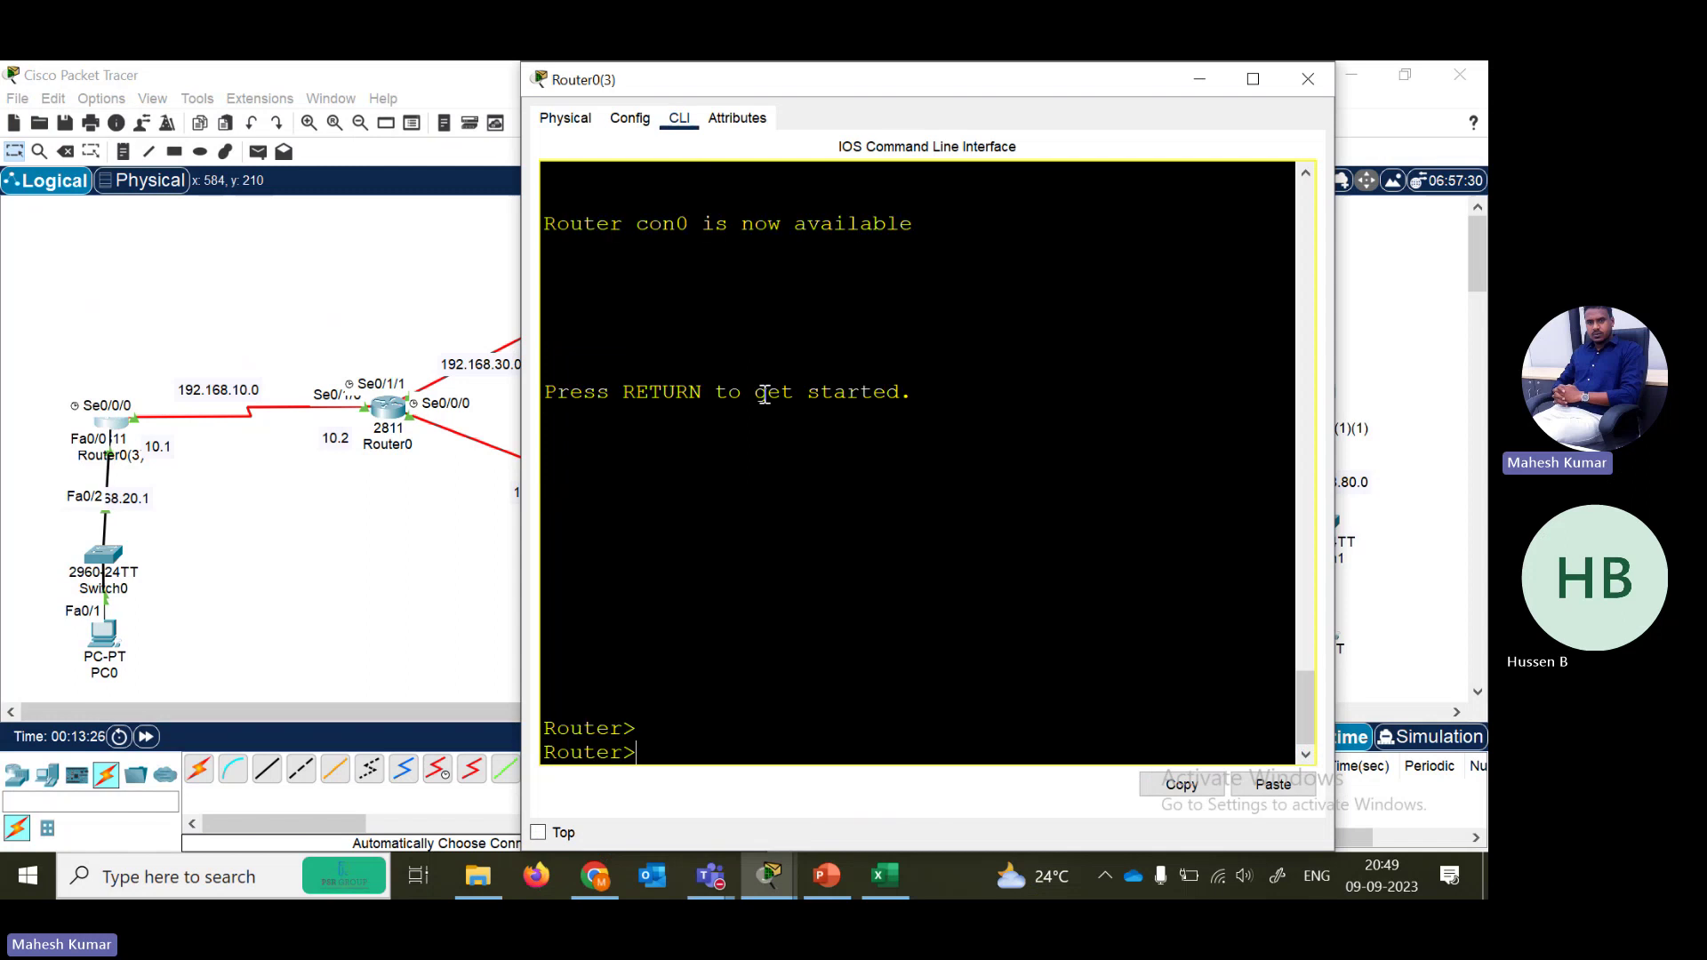
text(en)
key(Return)
text(conf ter)
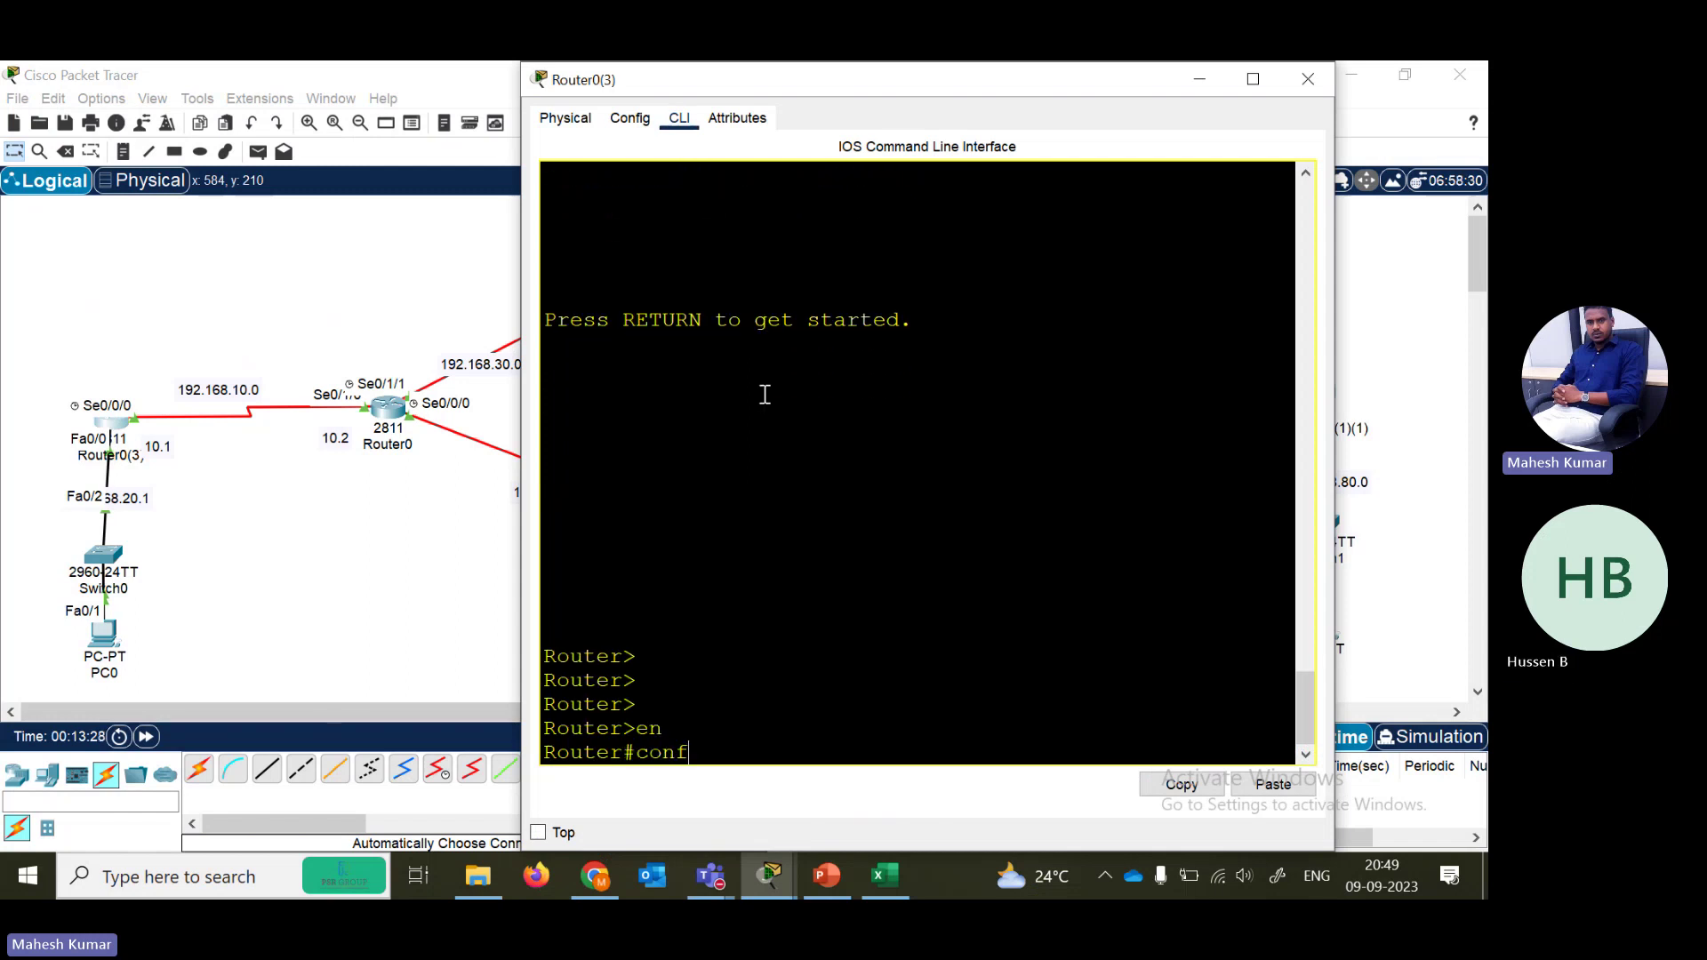
key(Return)
- Enable IP routing on Router0(3) with the ip routing command
text(ro)
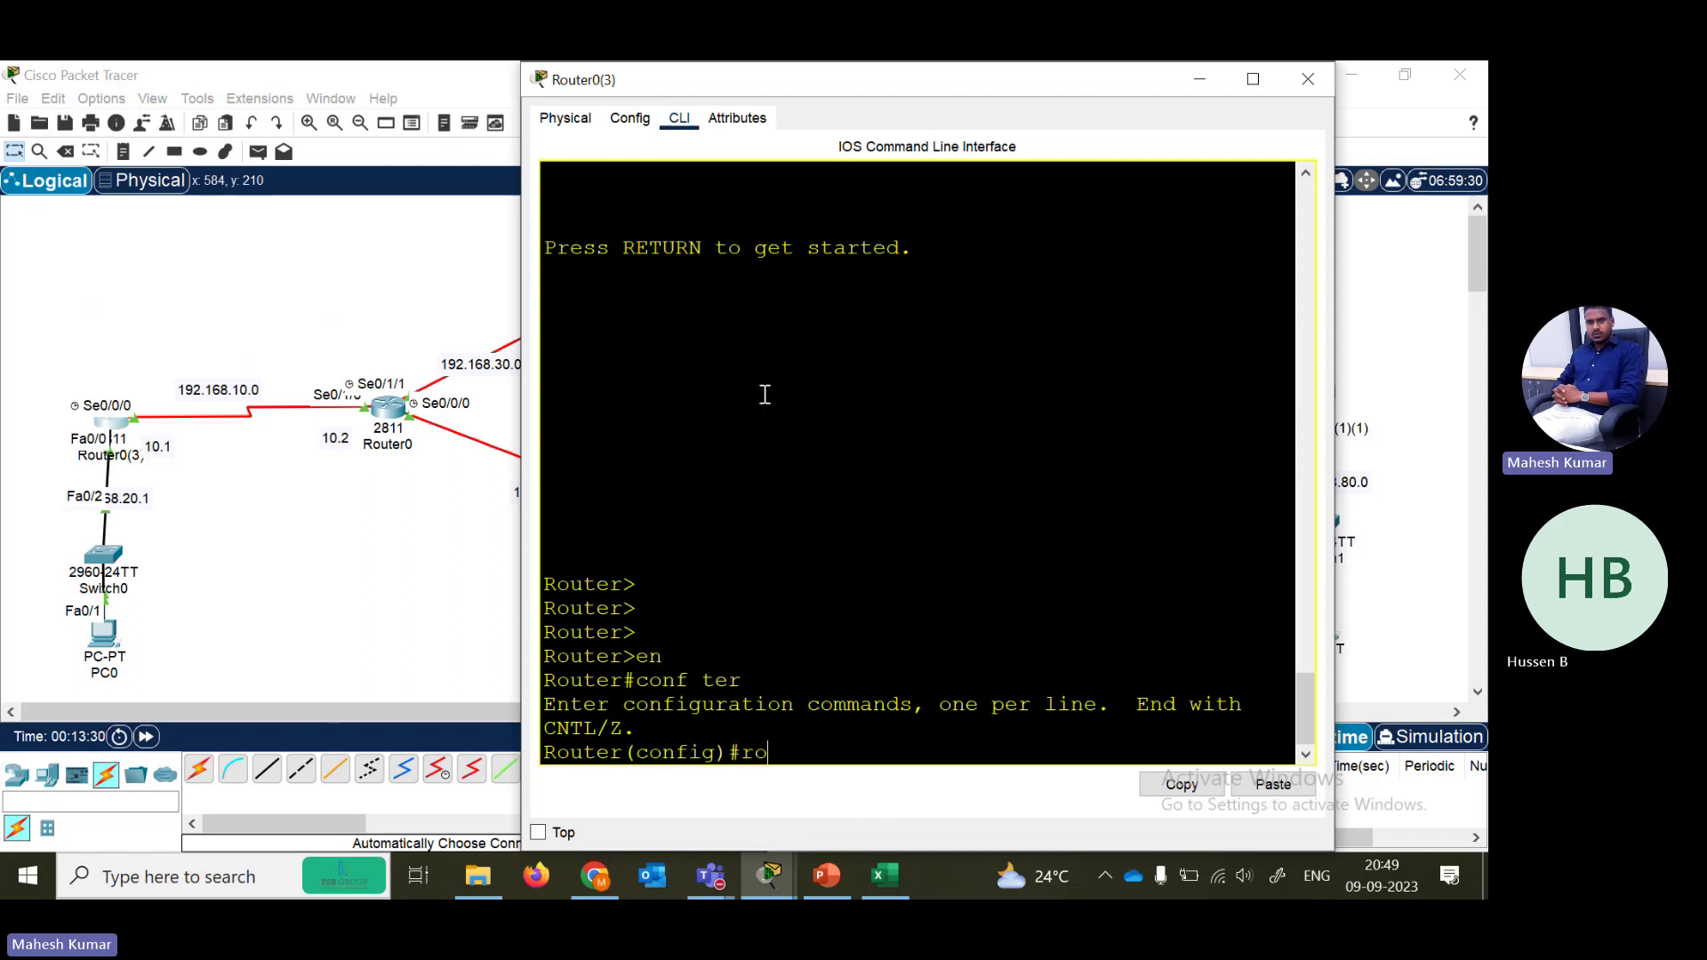
key(BackSpace)
key(BackSpace)
text(ip rou)
key(Tab)
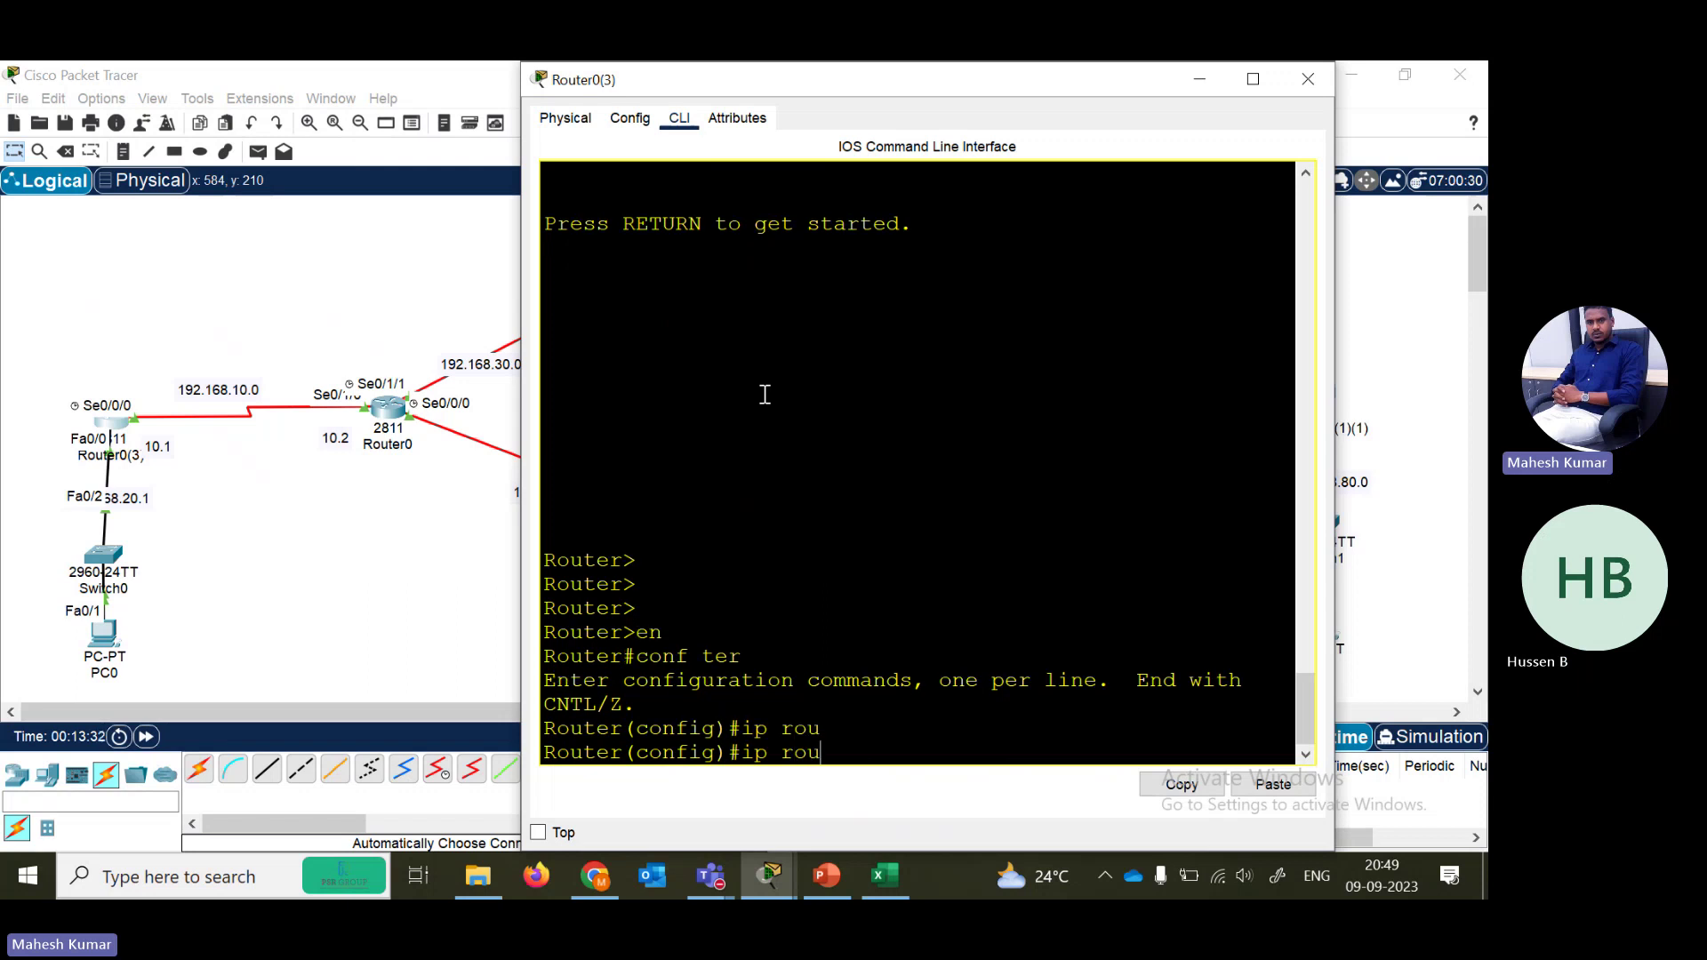
text(t)
key(Tab)
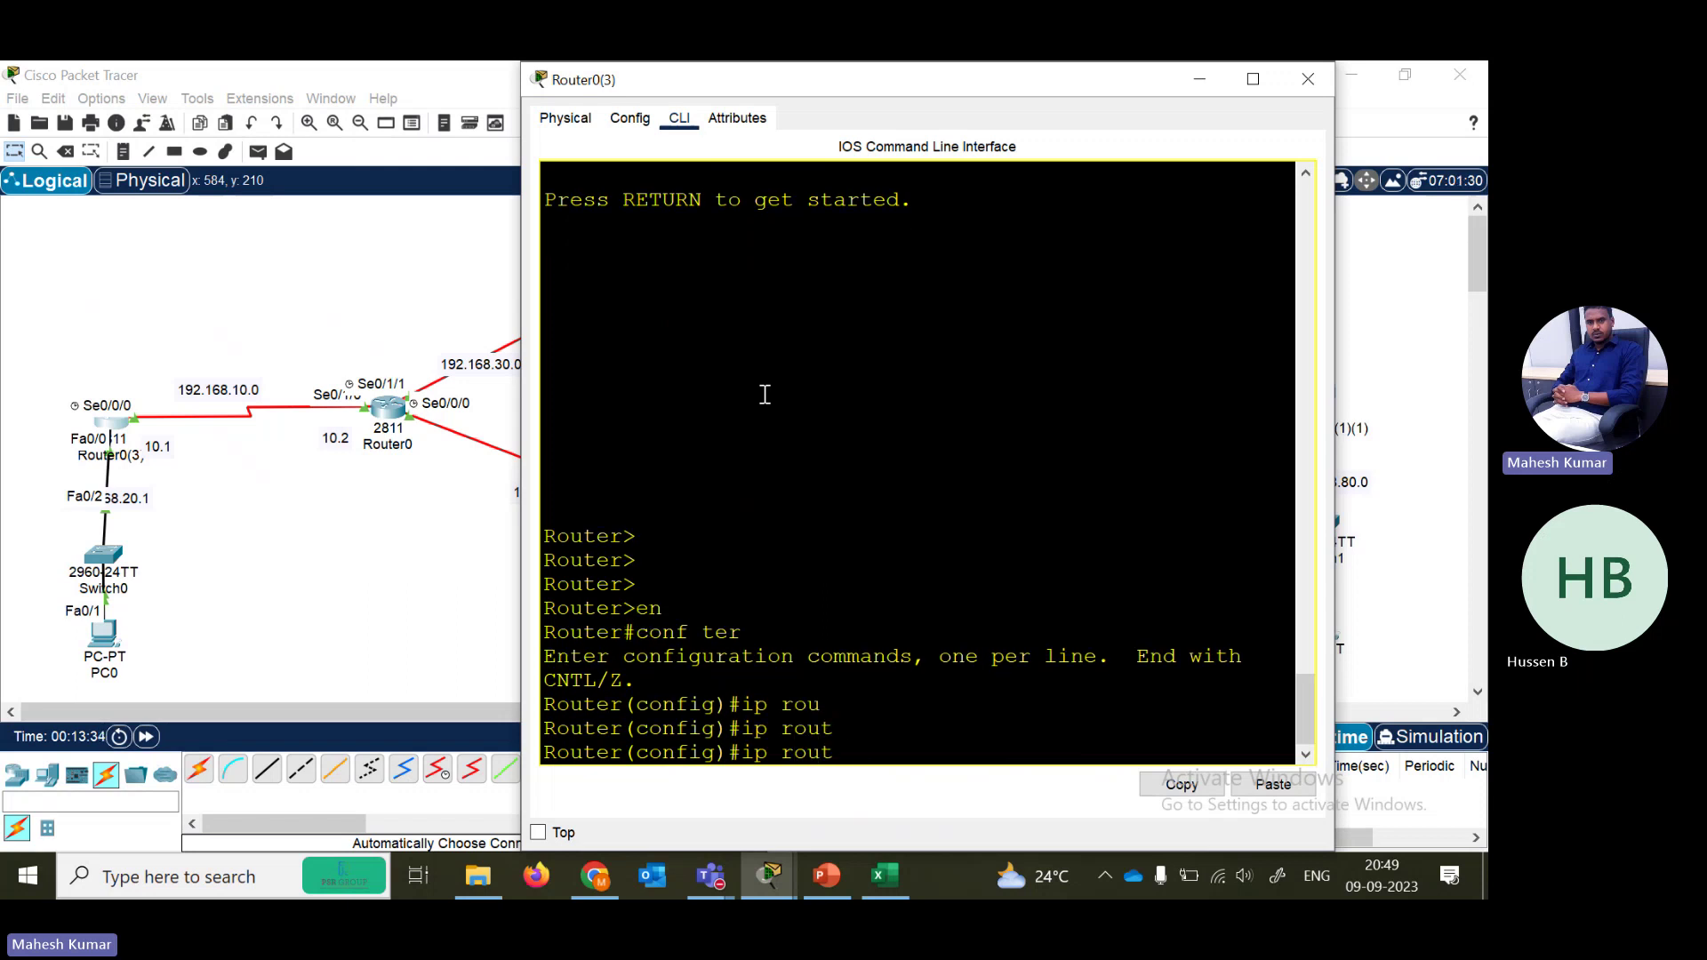
text(i)
key(Tab)
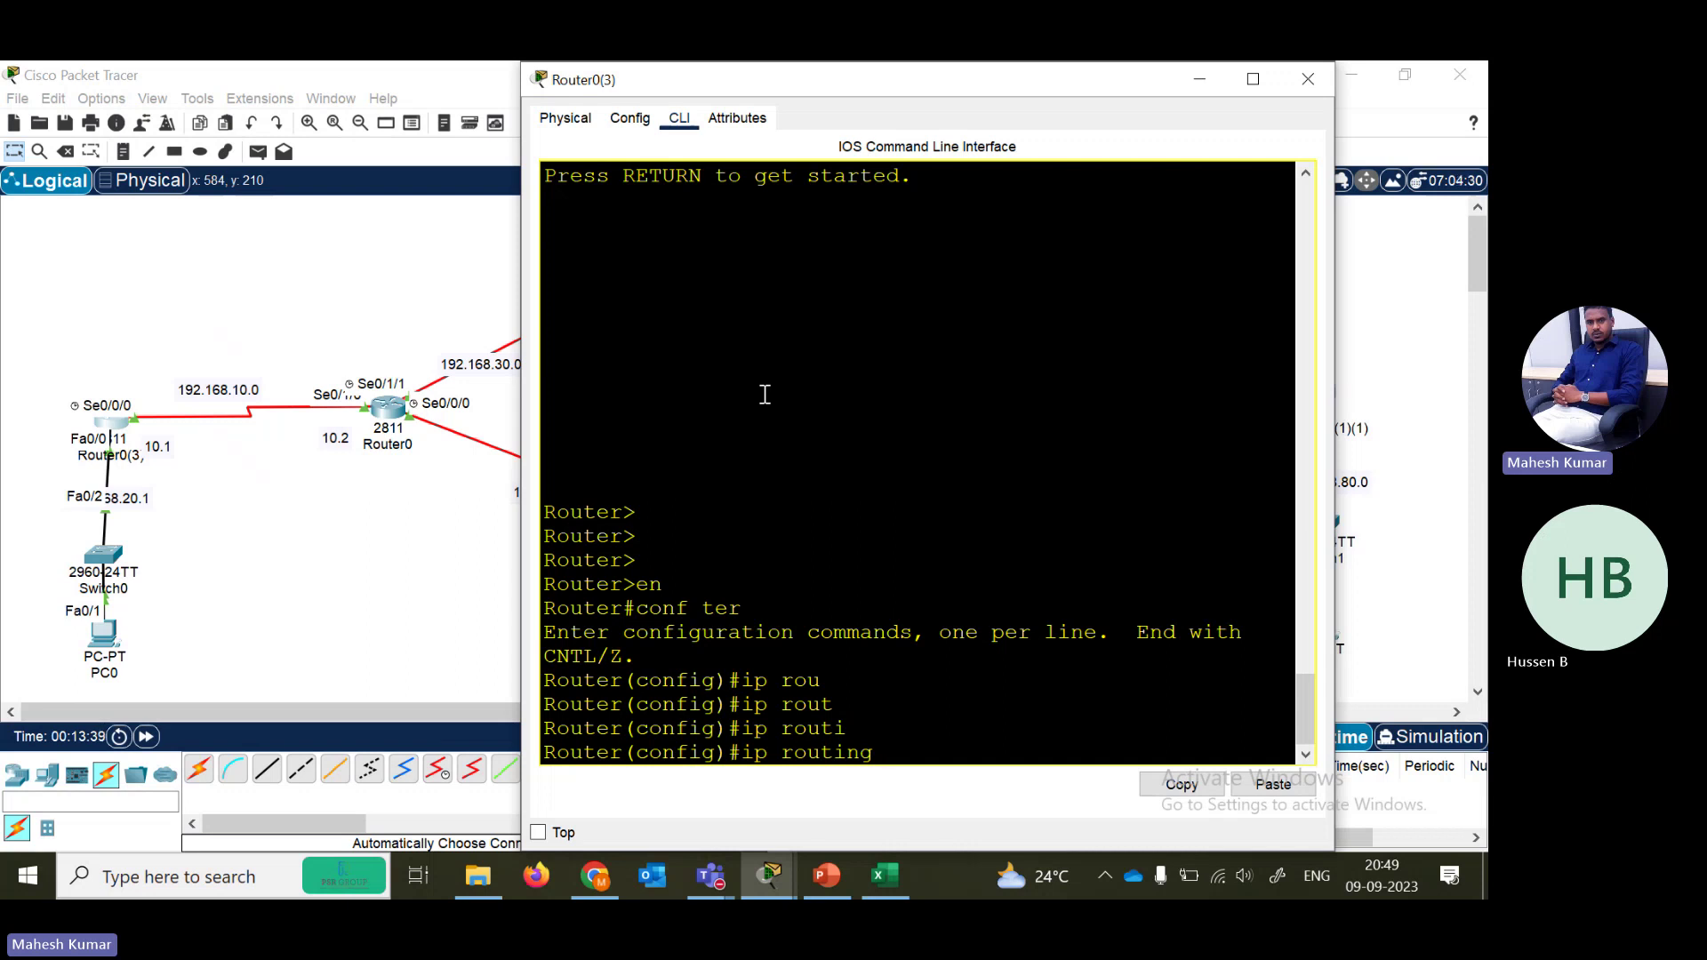
key(Return)
key(Return)
key(Return)
key(Return)
key(Return)
key(Return)
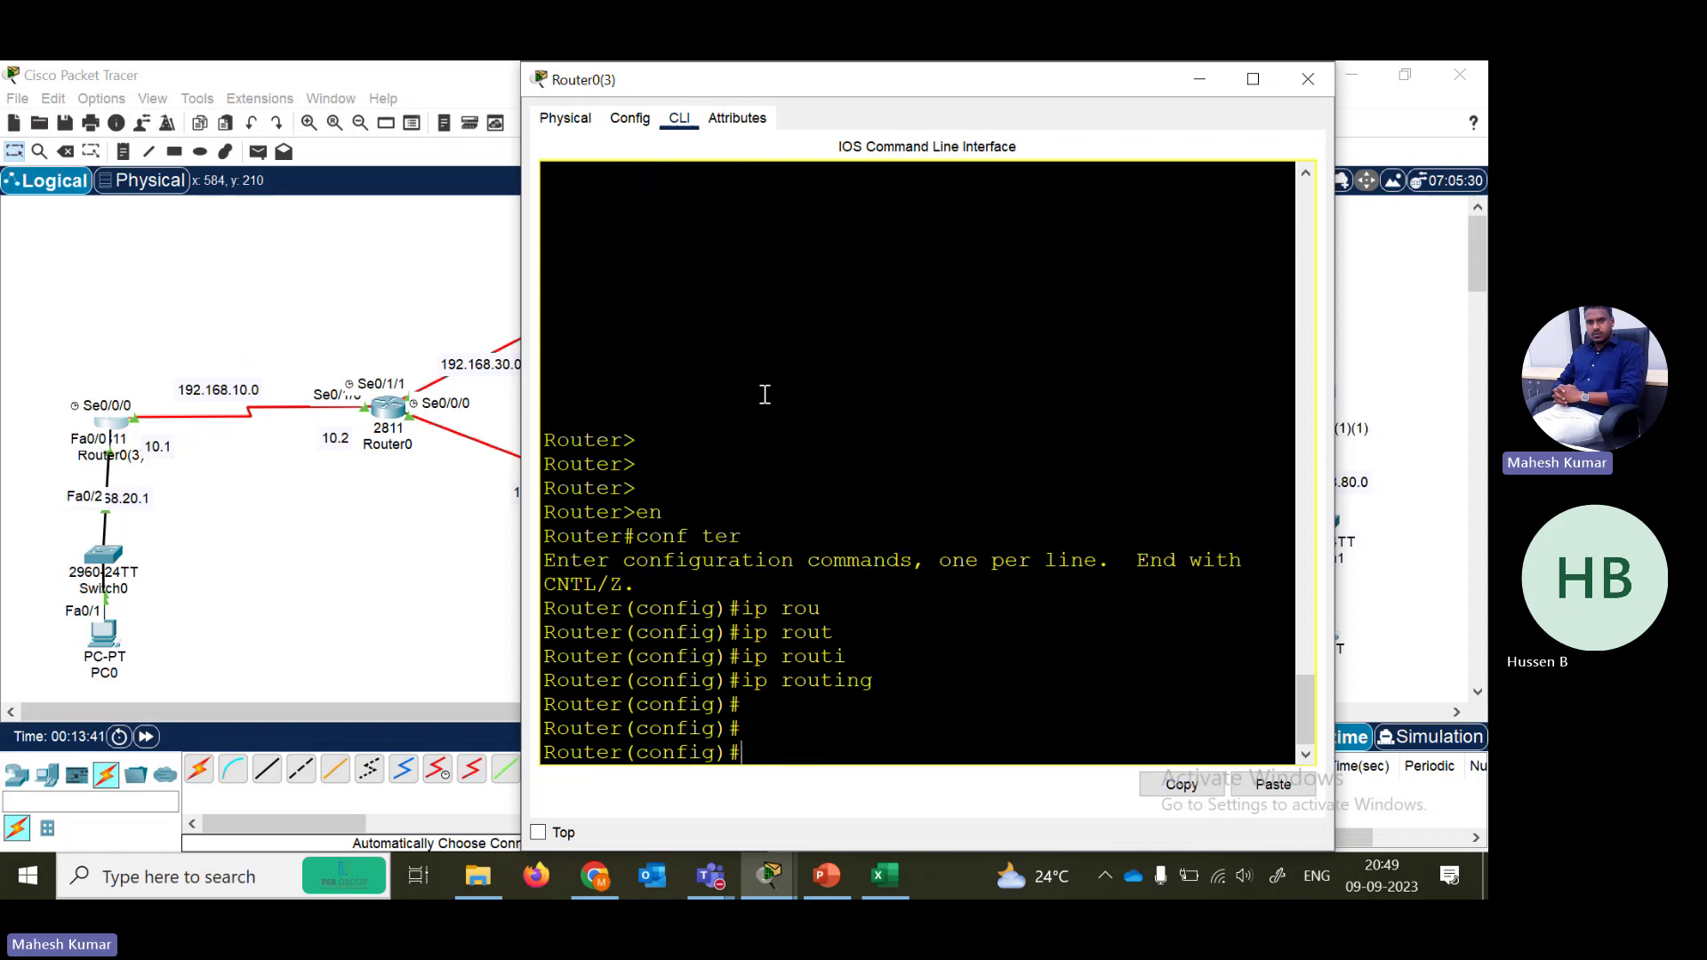
- Start the RIP routing process on Router0(3) with router rip
text(router)
key(Tab)
text(ri)
key(Tab)
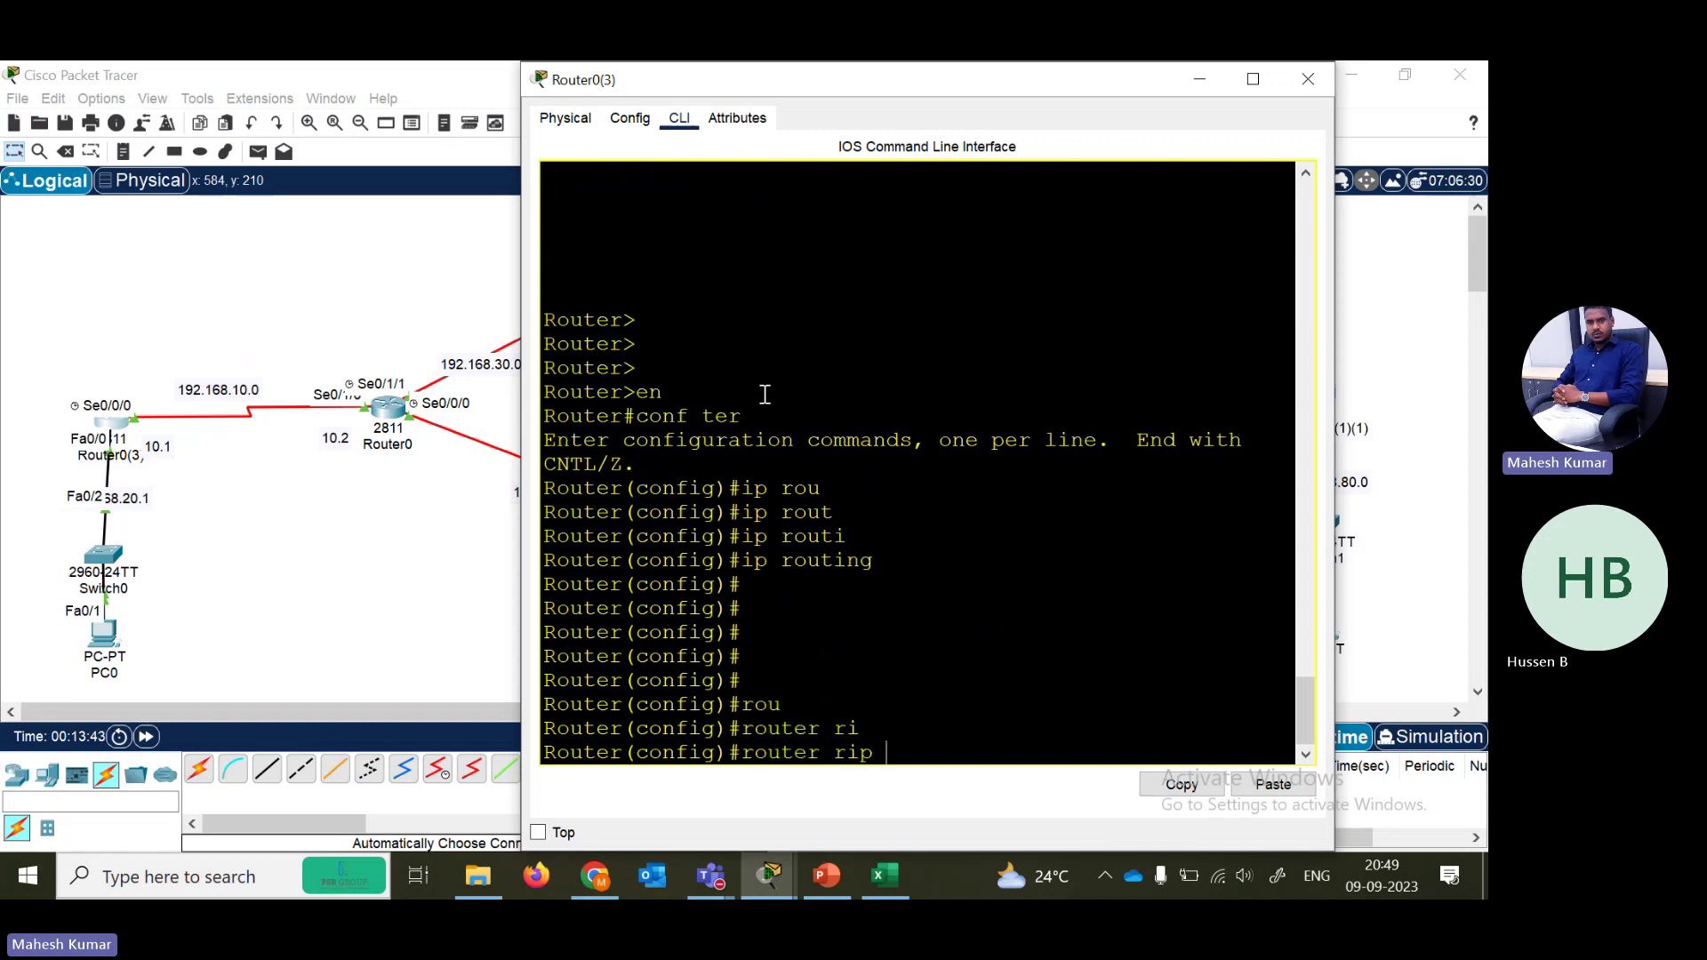
text(ve)
key(Tab)
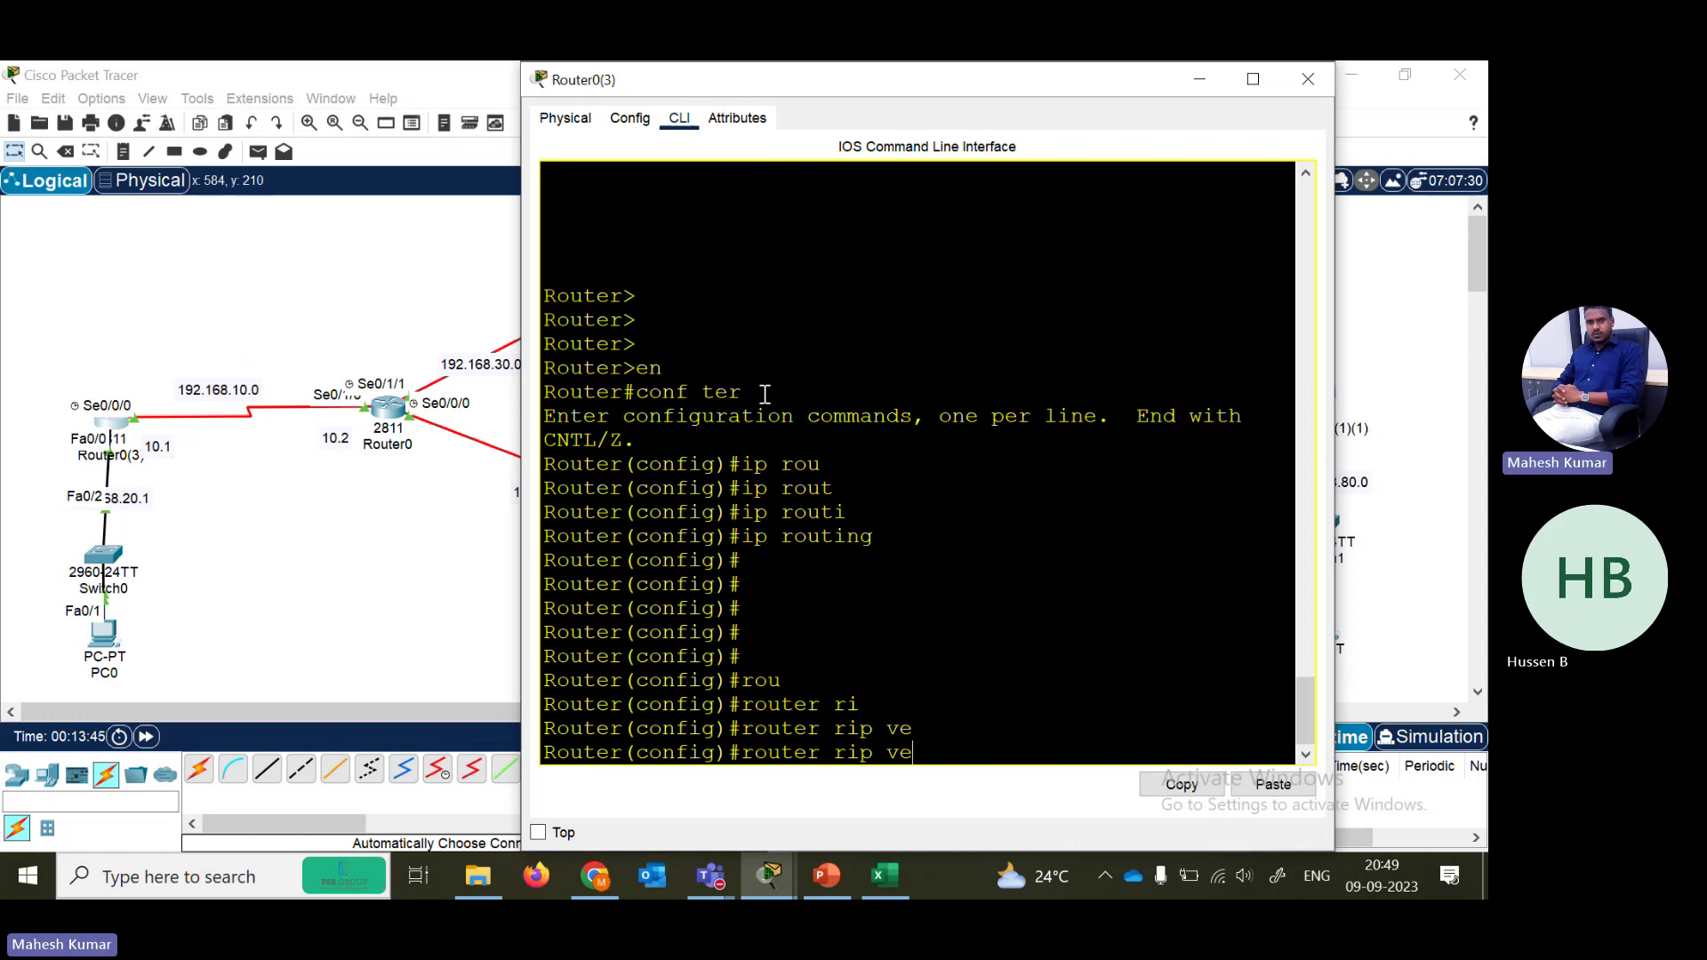
text(r)
key(Tab)
key(BackSpace)
key(BackSpace)
key(BackSpace)
key(Return)
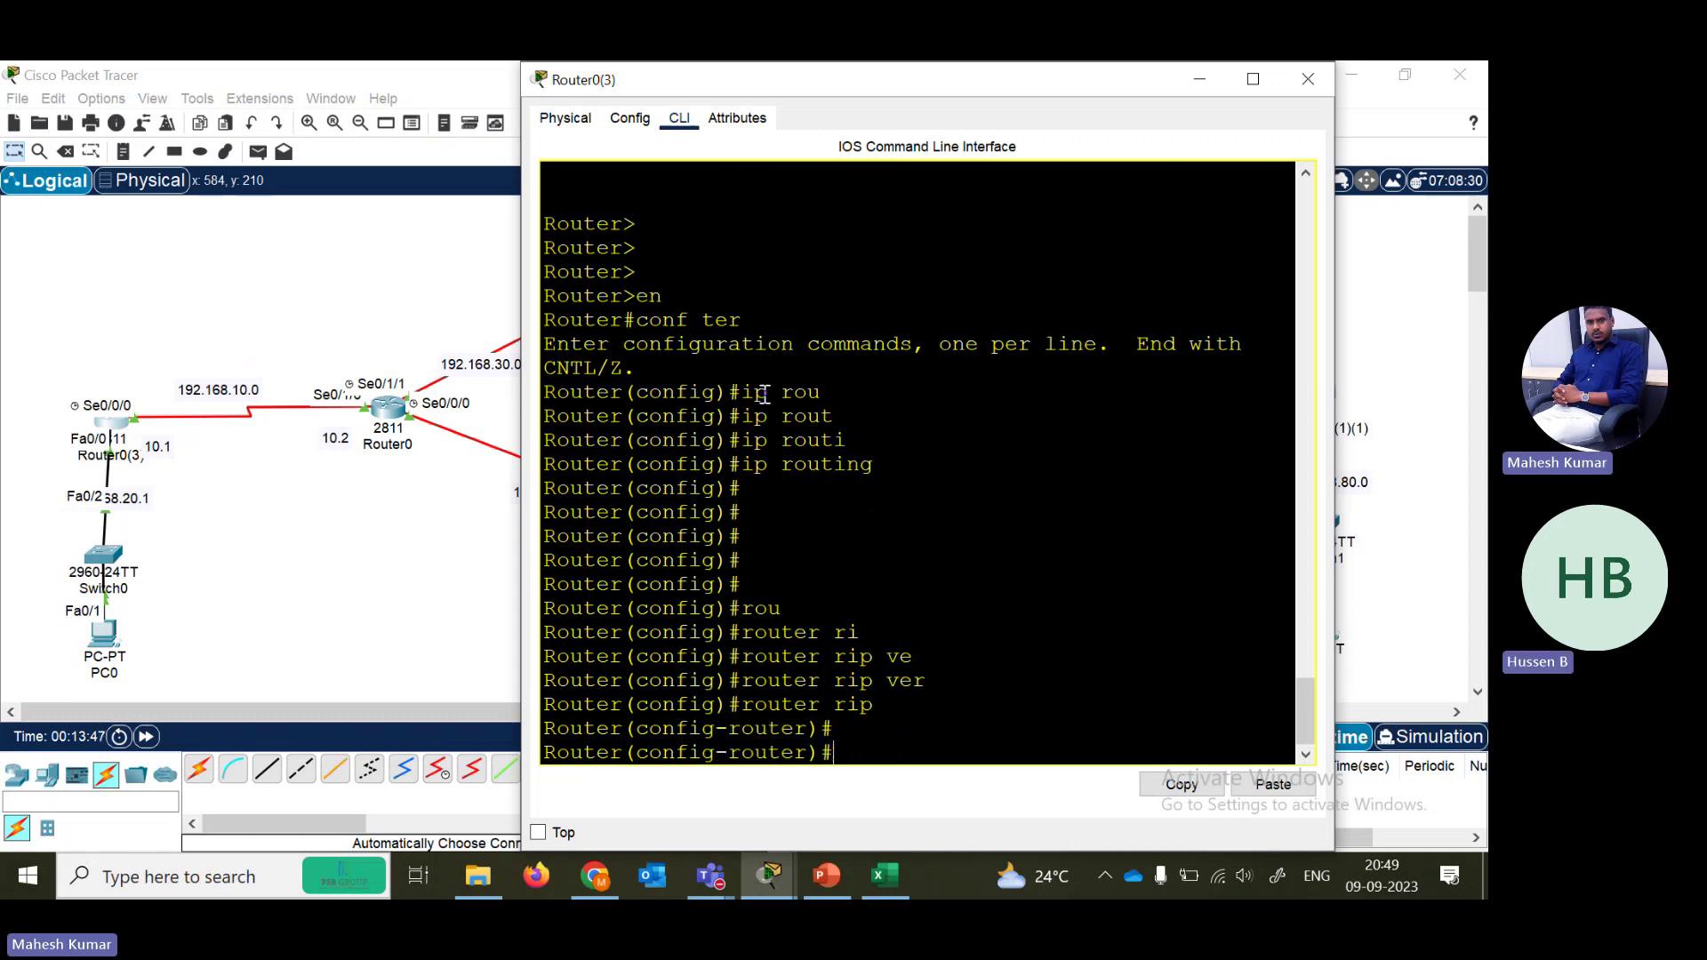
key(Return)
- Set the RIP process on Router0(3) to version 2
text(ve)
key(Tab)
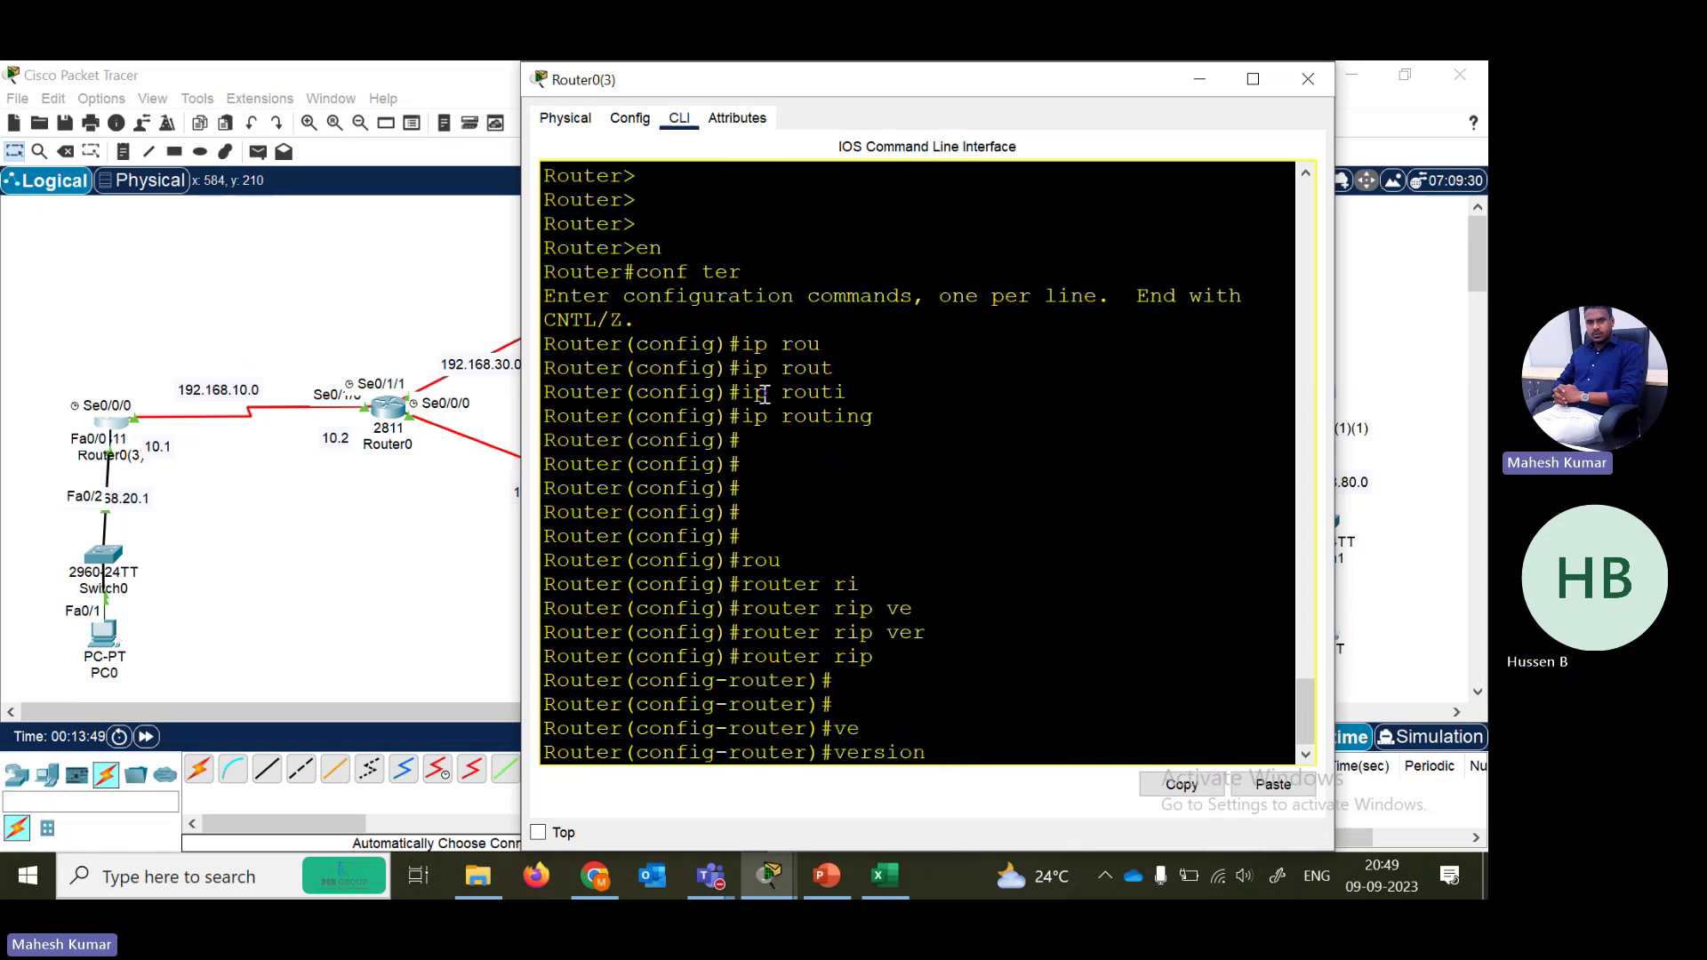
text(2)
key(Return)
key(Return)
key(Return)
key(Return)
key(Return)
key(Return)
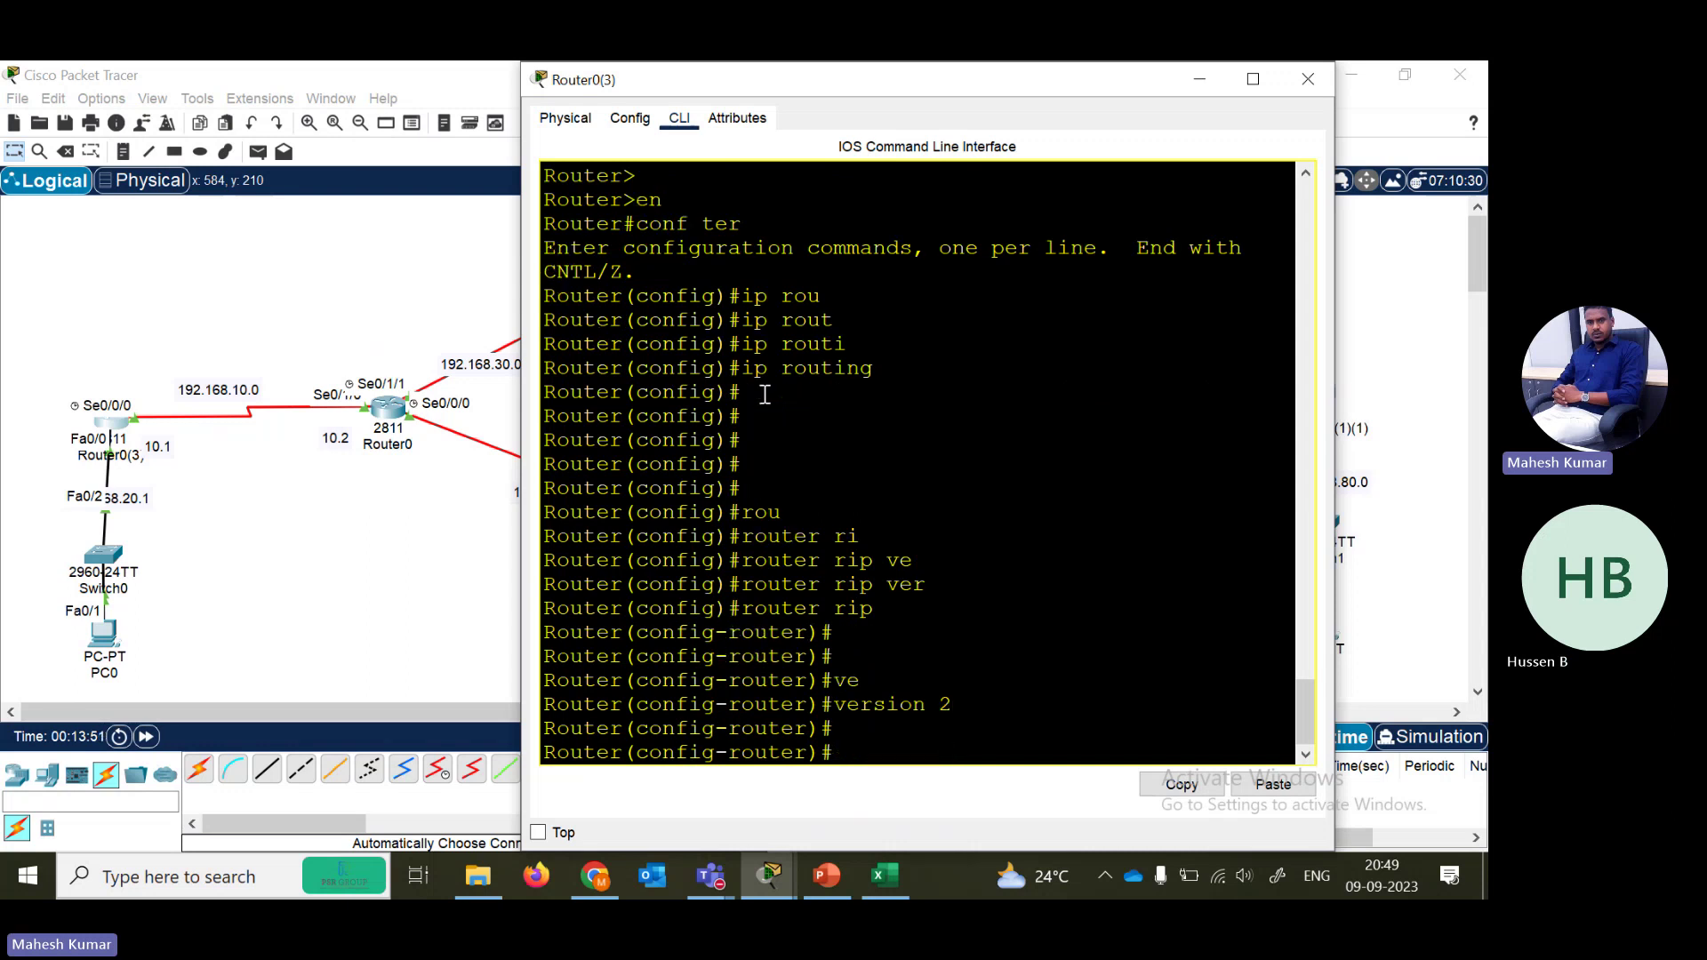
key(Return)
key(Return)
key(Return)
key(Return)
key(Return)
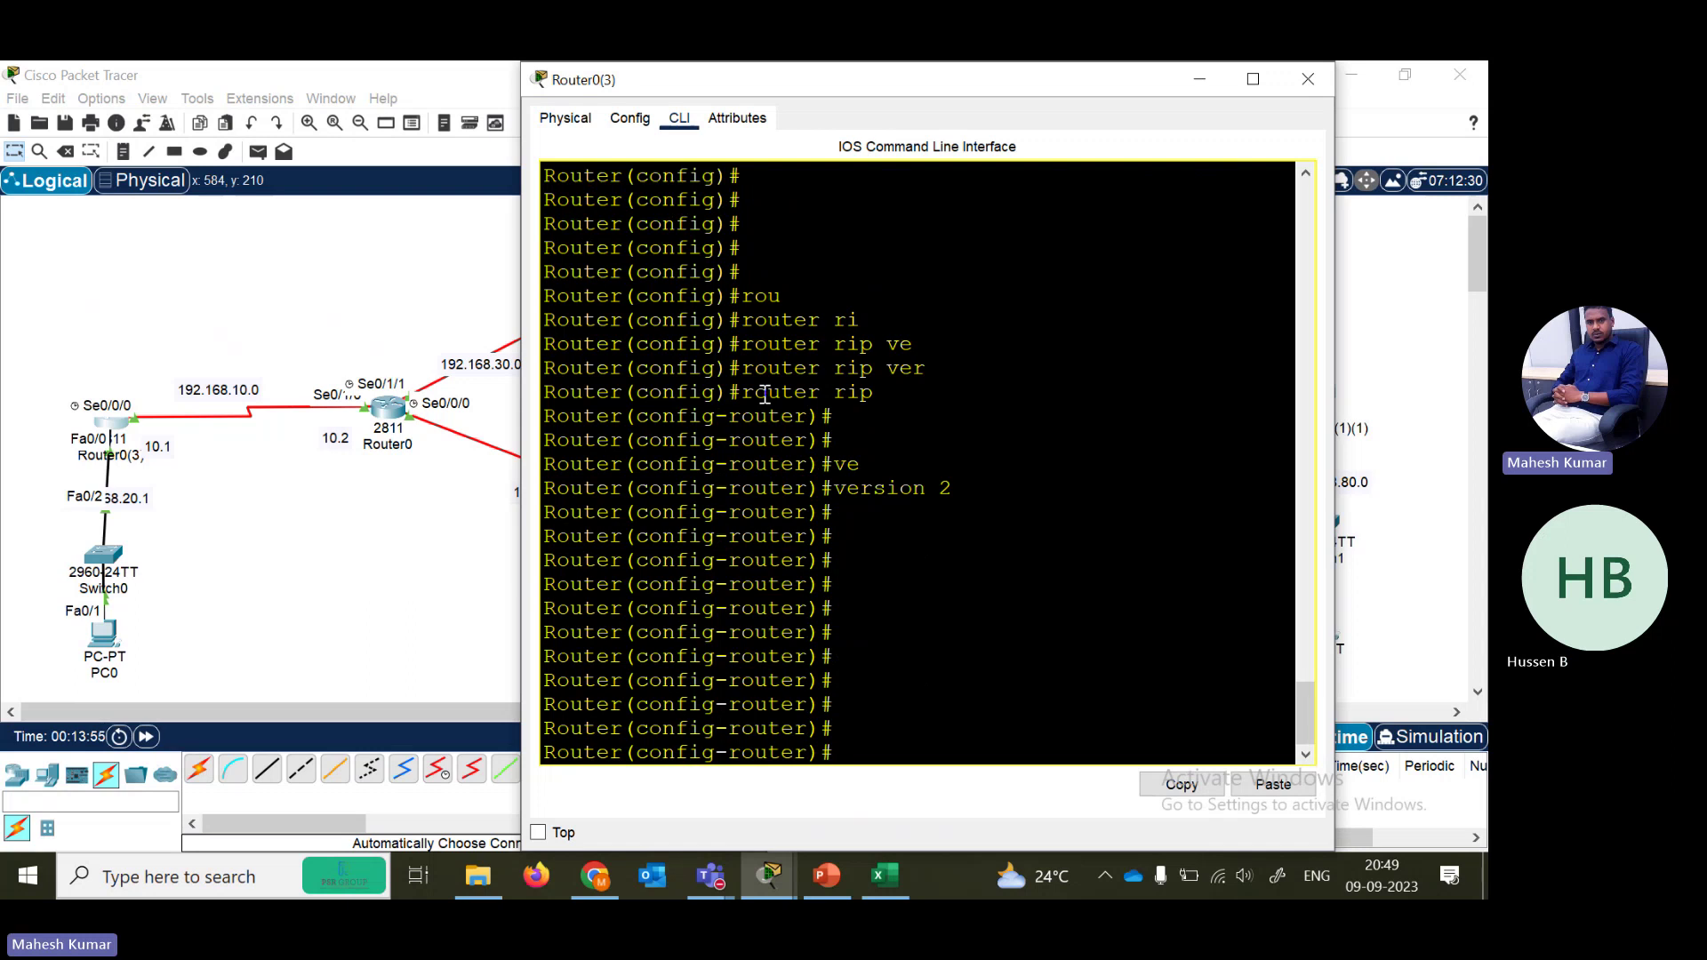
- Add network 192.168.20.0 to the RIP process on Router0(3)
text(net)
key(Tab)
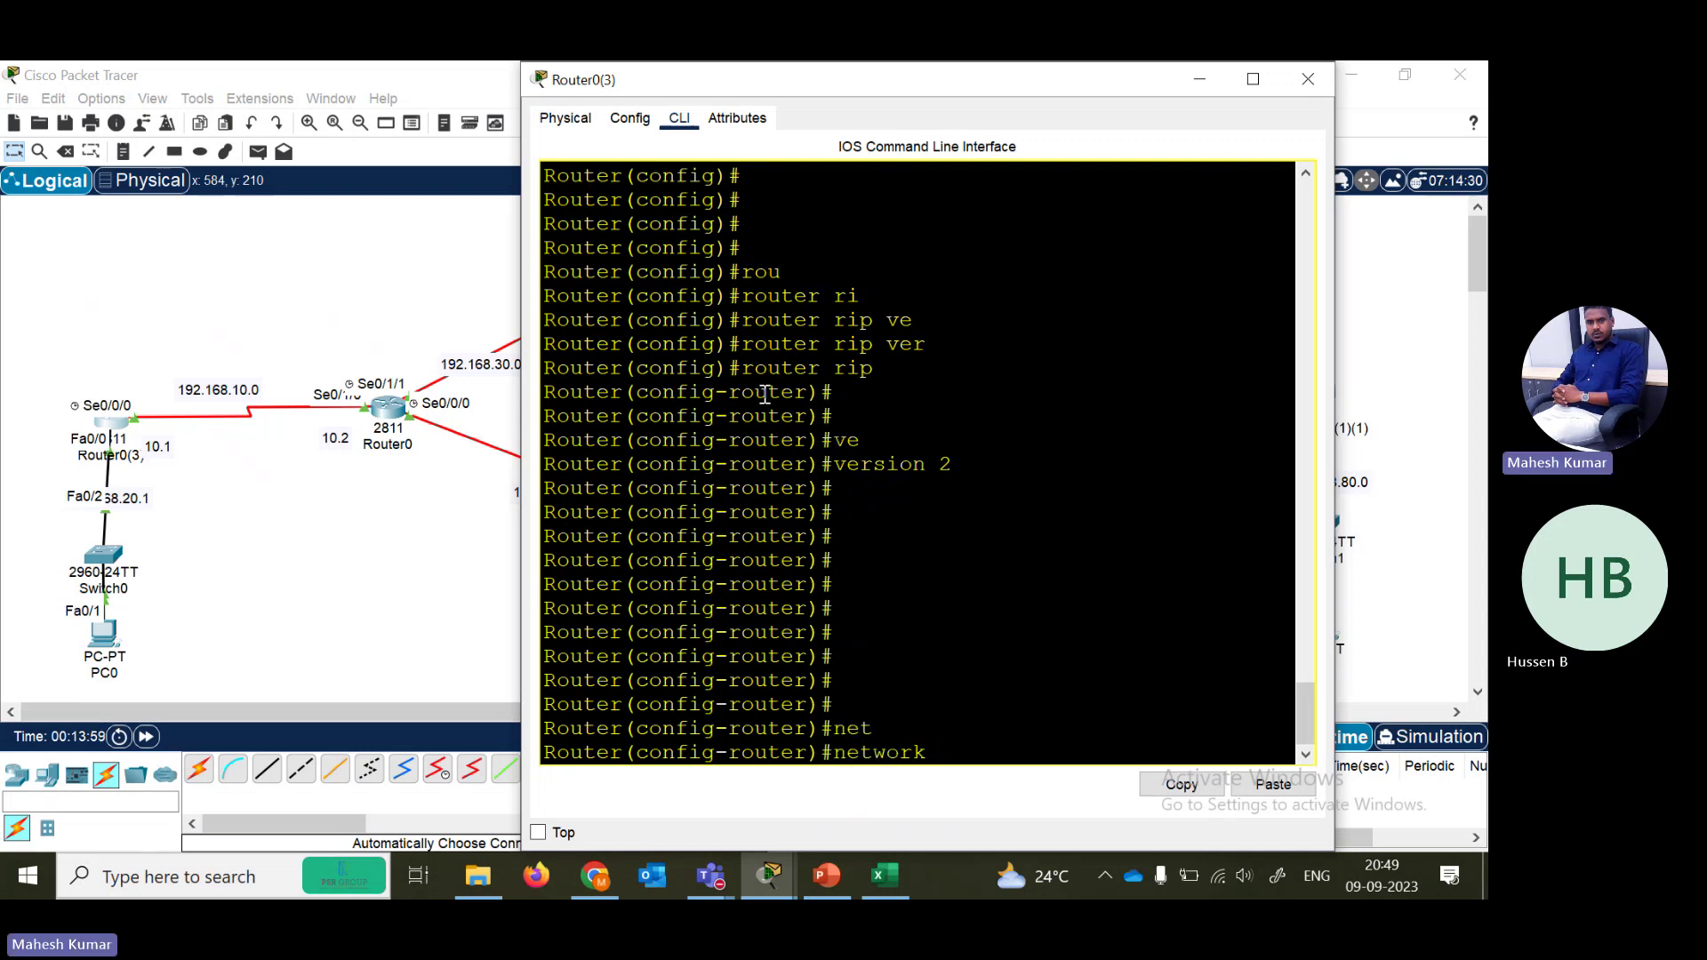
text(192.168.20.0)
key(Return)
key(Return)
key(Return)
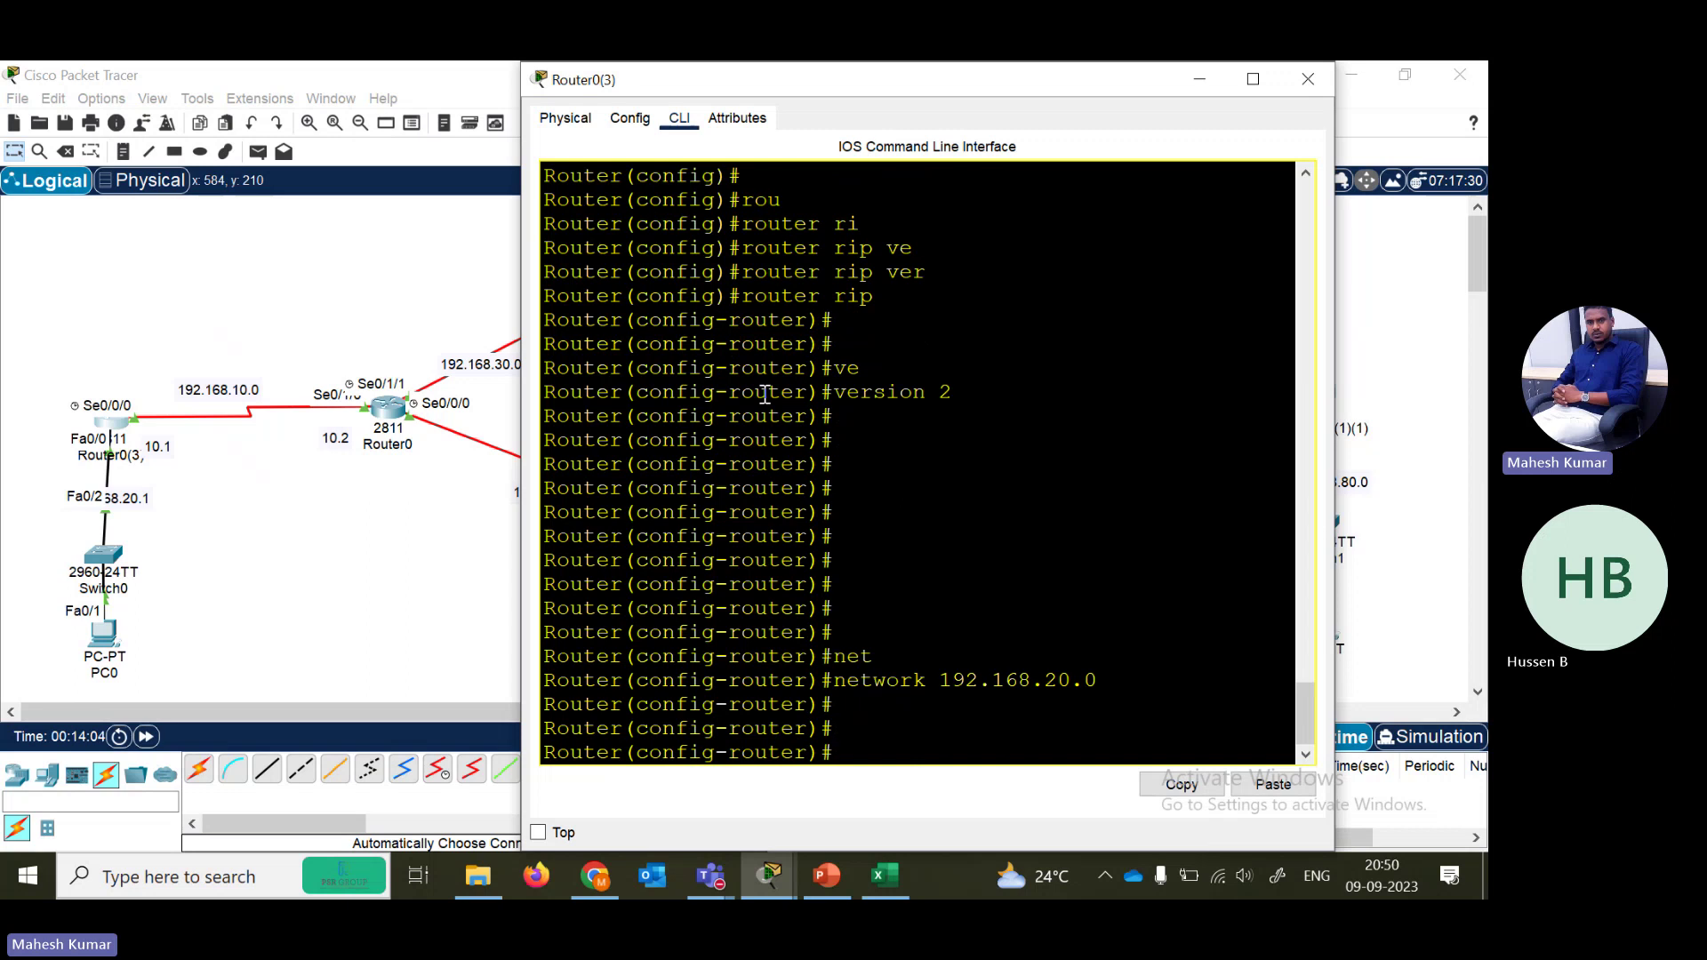
- Add network 192.168.10.0 to the RIP process on Router0(3)
key(Up)
key(BackSpace)
key(BackSpace)
key(BackSpace)
key(BackSpace)
text(10.0)
key(Return)
key(Return)
key(Return)
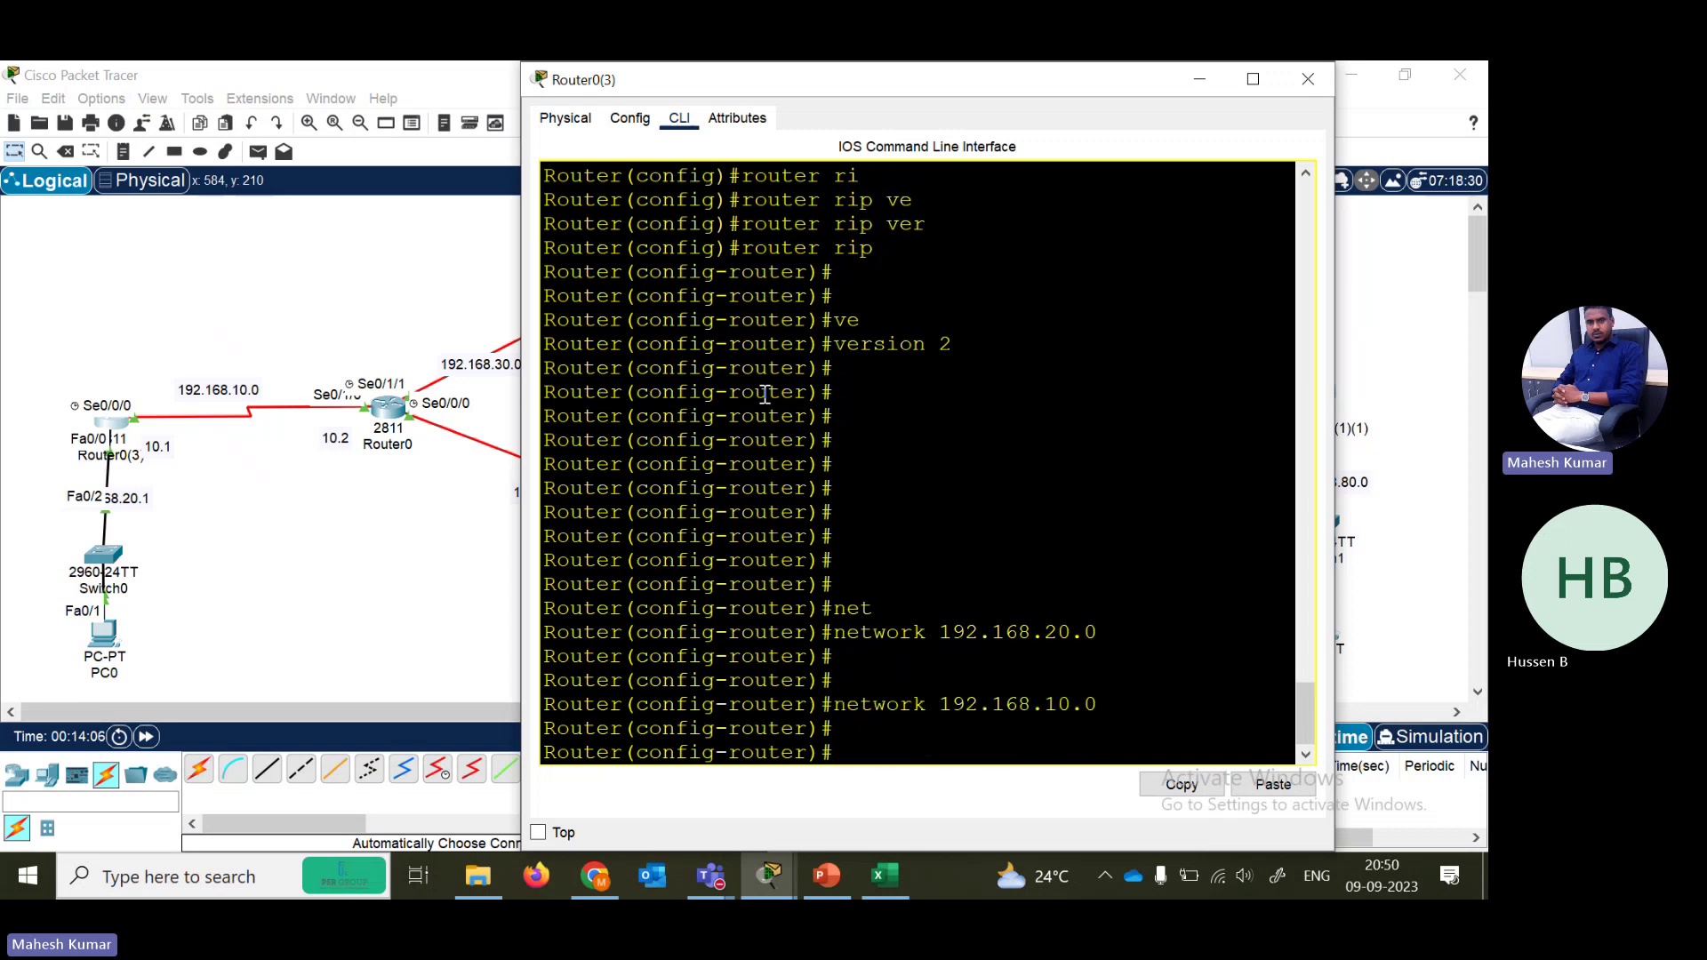
- End the configuration session on Router0(3) and close its device window
text(end)
key(Return)
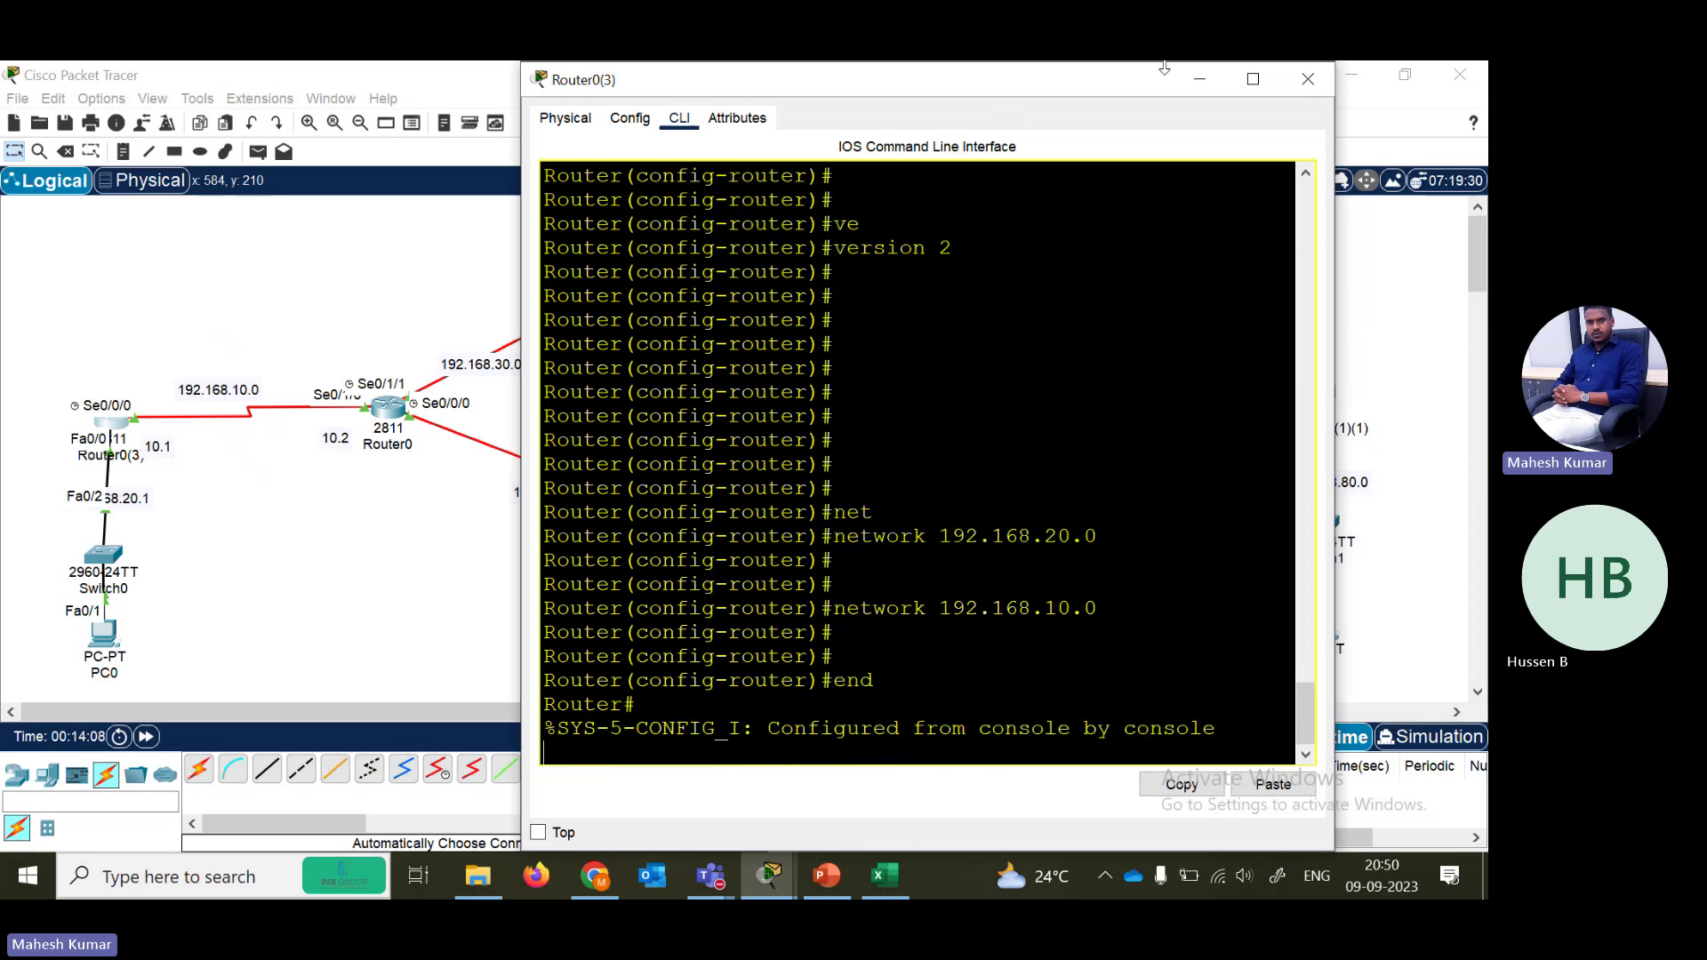
click(1308, 78)
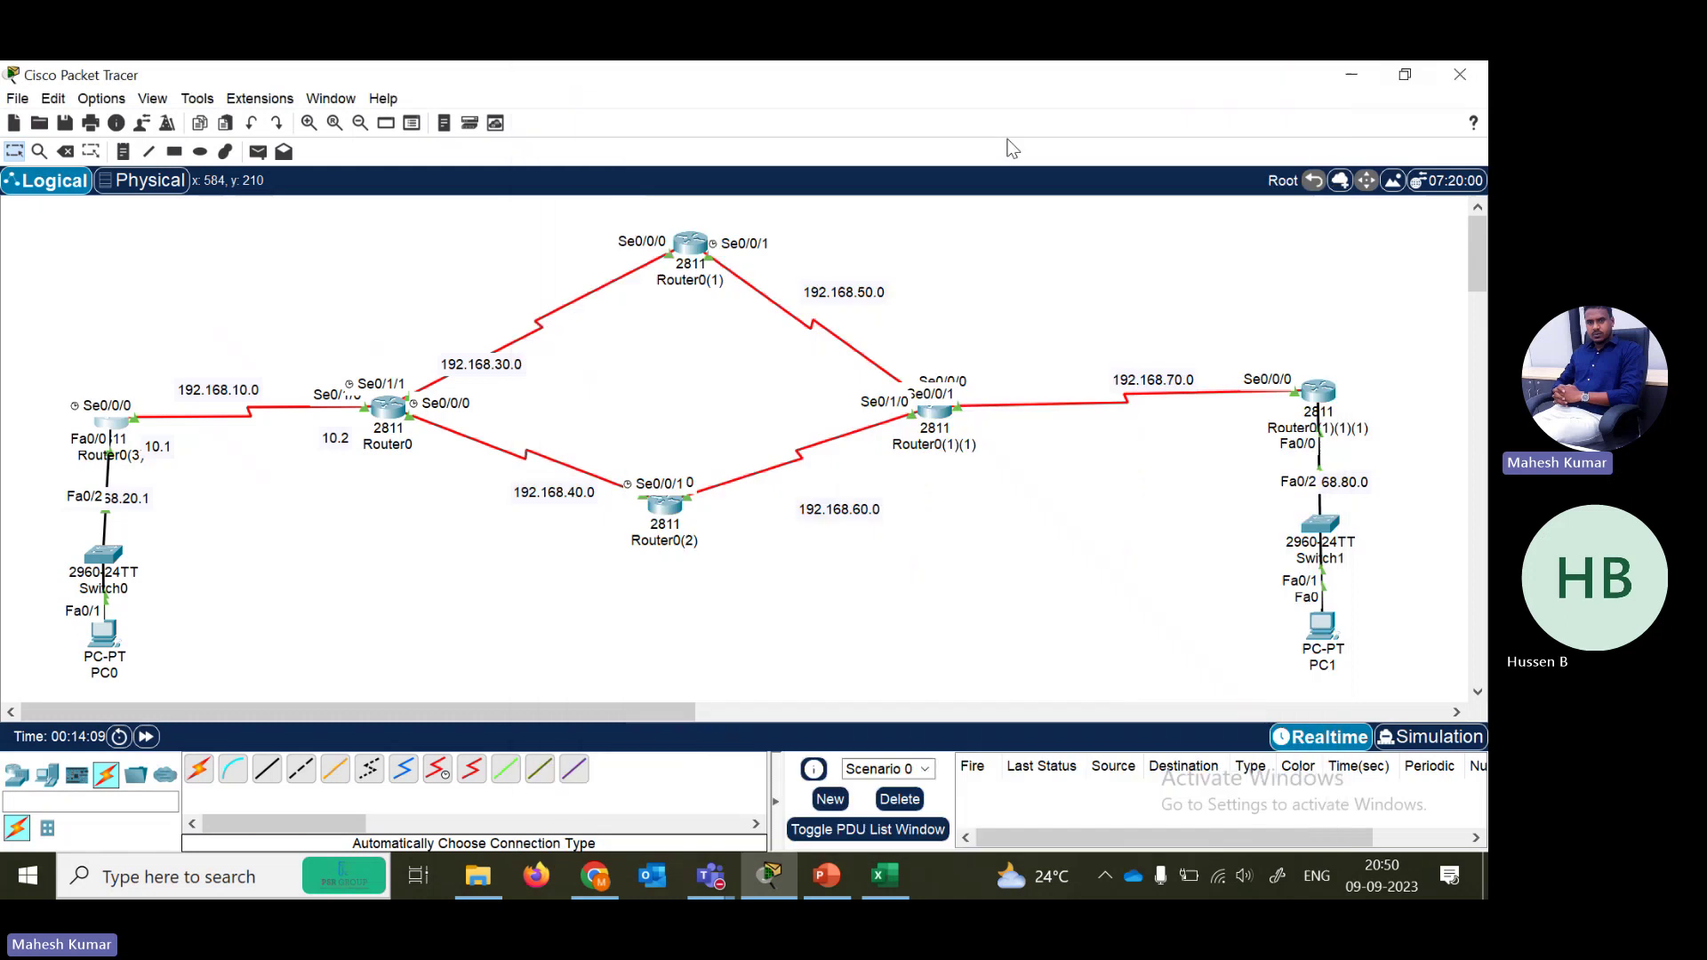
- Open the command line of Router0 and enter global configuration mode
click(391, 407)
key(Return)
key(Return)
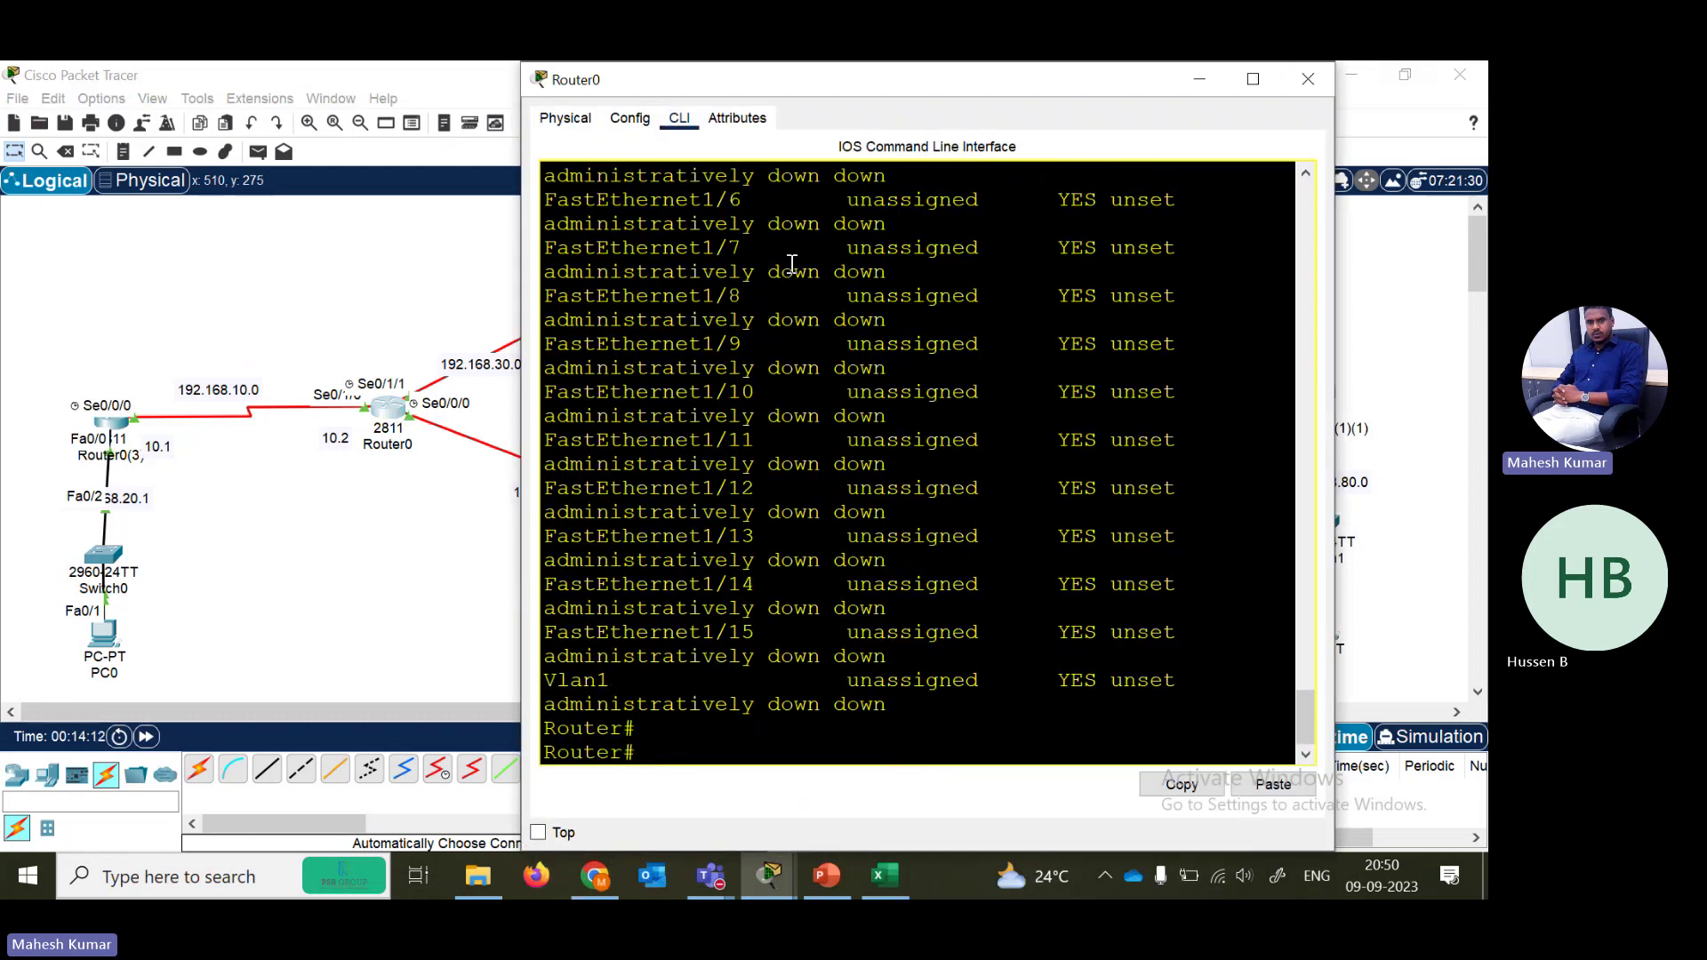
text(conf ter)
key(Return)
text(ig)#)
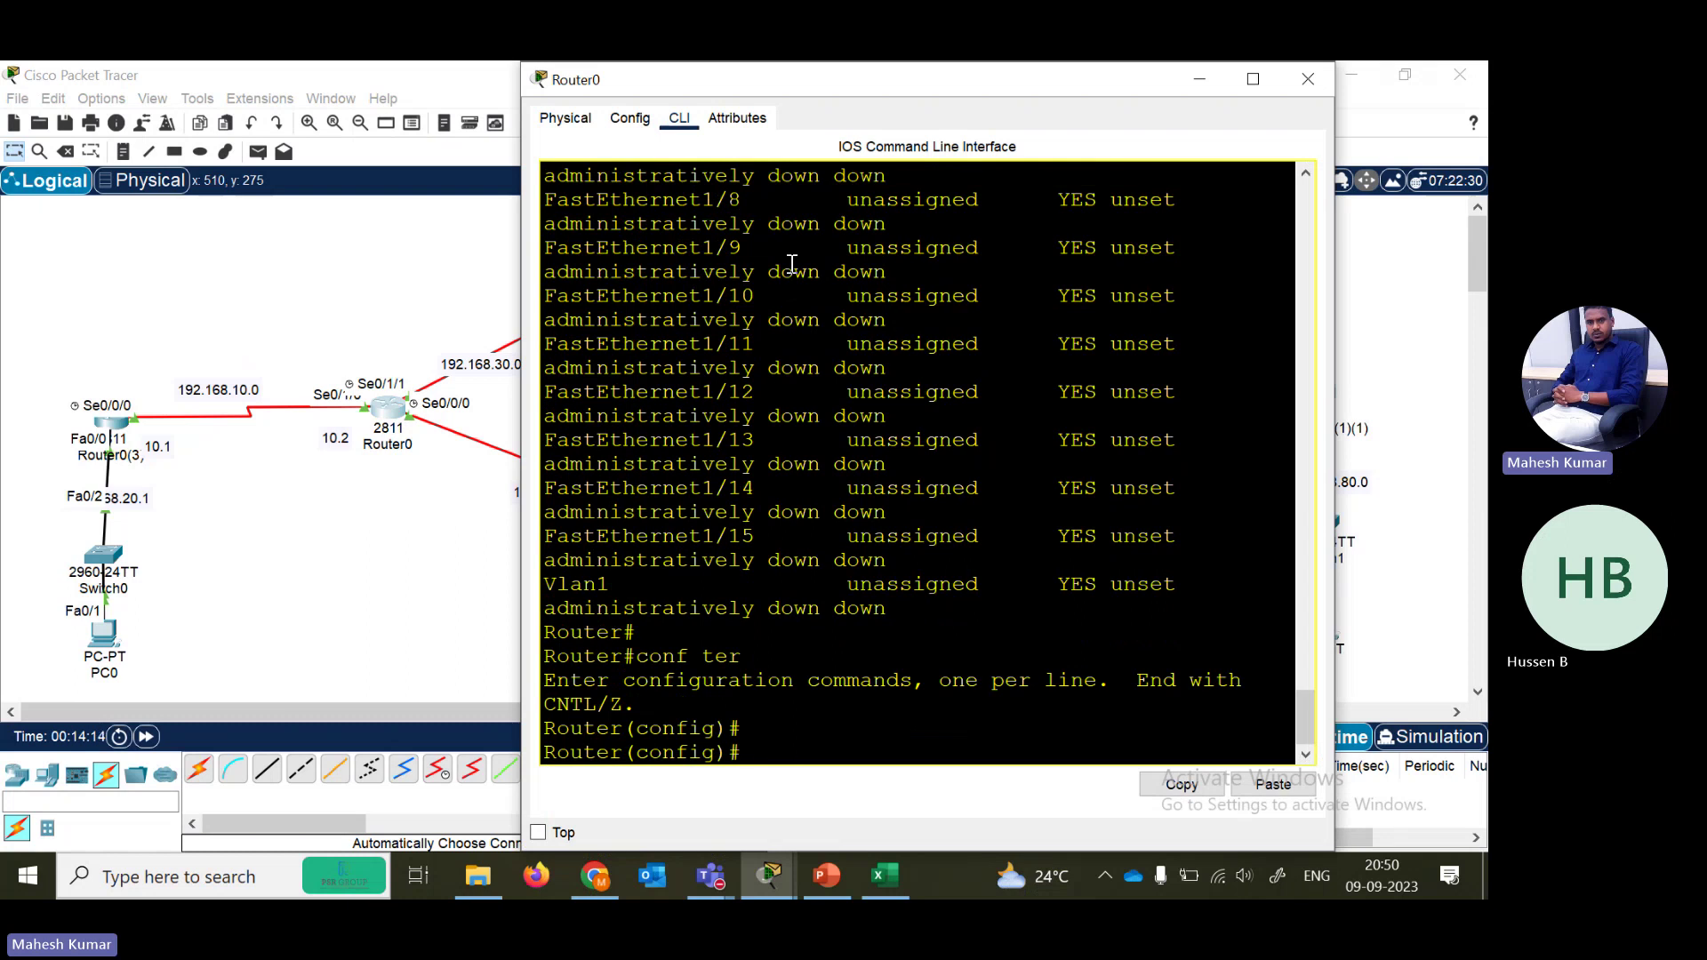
- Start the RIP routing process on Router0 with router rip
text(route)
key(Tab)
text(r ri)
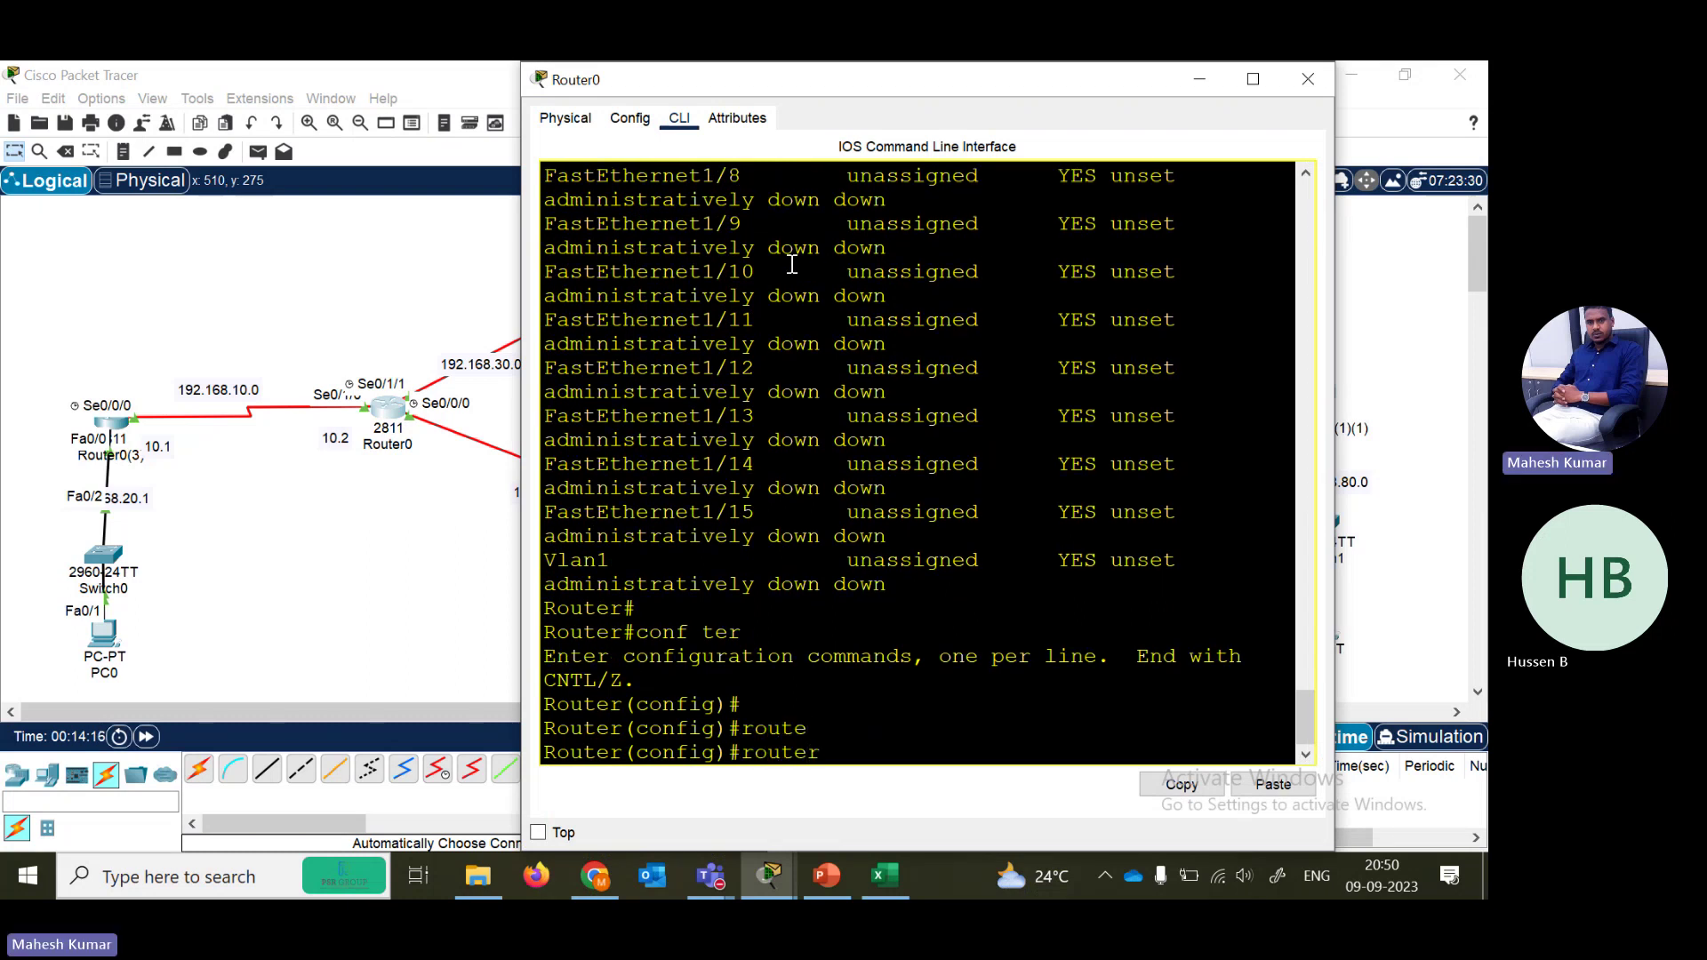
key(Tab)
key(Return)
key(Return)
text(a)
key(Return)
key(Return)
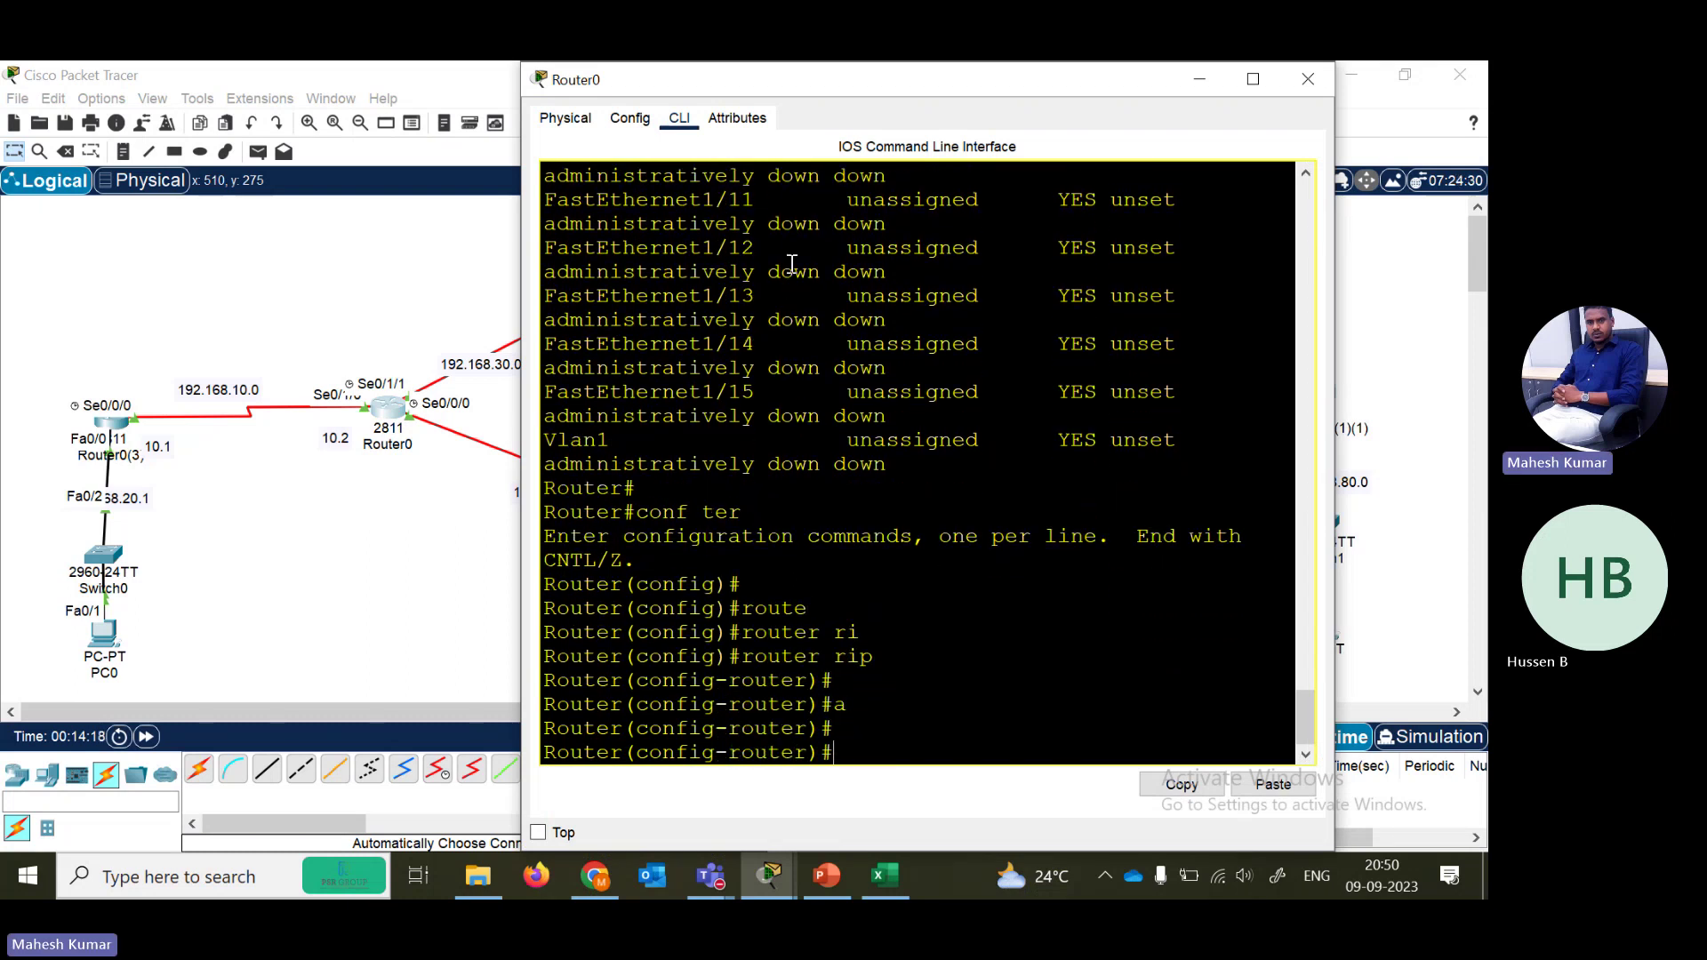
- Add network 192.168.10.0 to the RIP process on Router0
text(ne)
key(Tab)
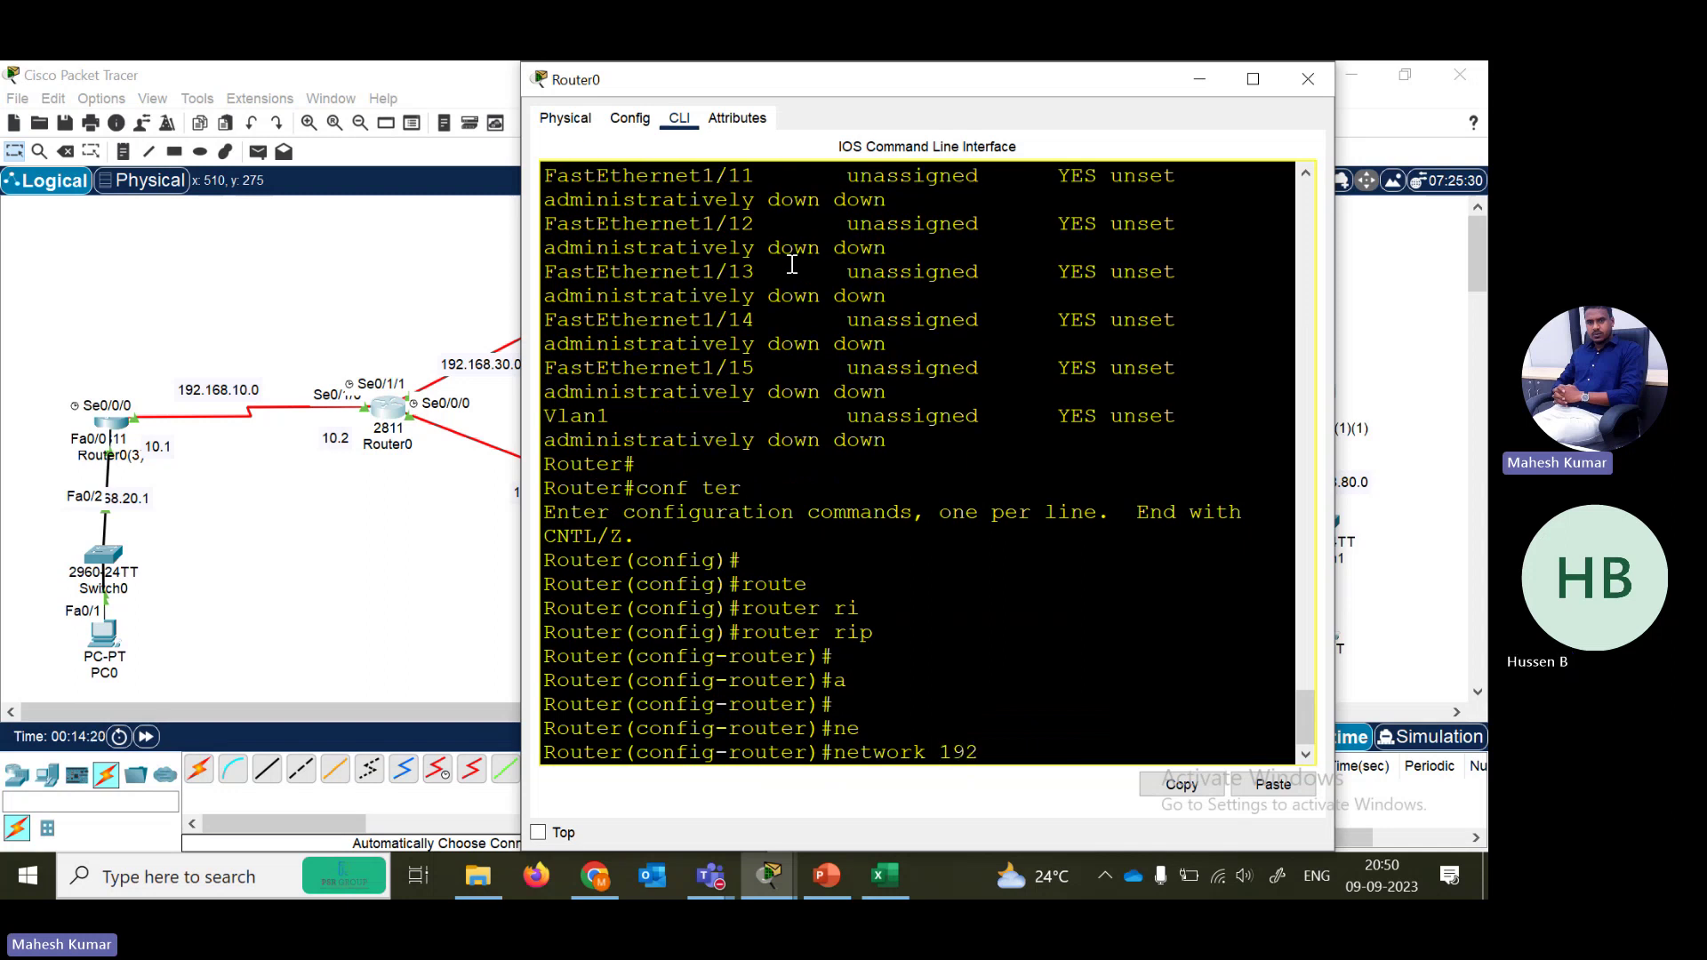
text(192.168.10.0)
key(Return)
- Add network 192.168.30.0 to the RIP process on Router0
key(Up)
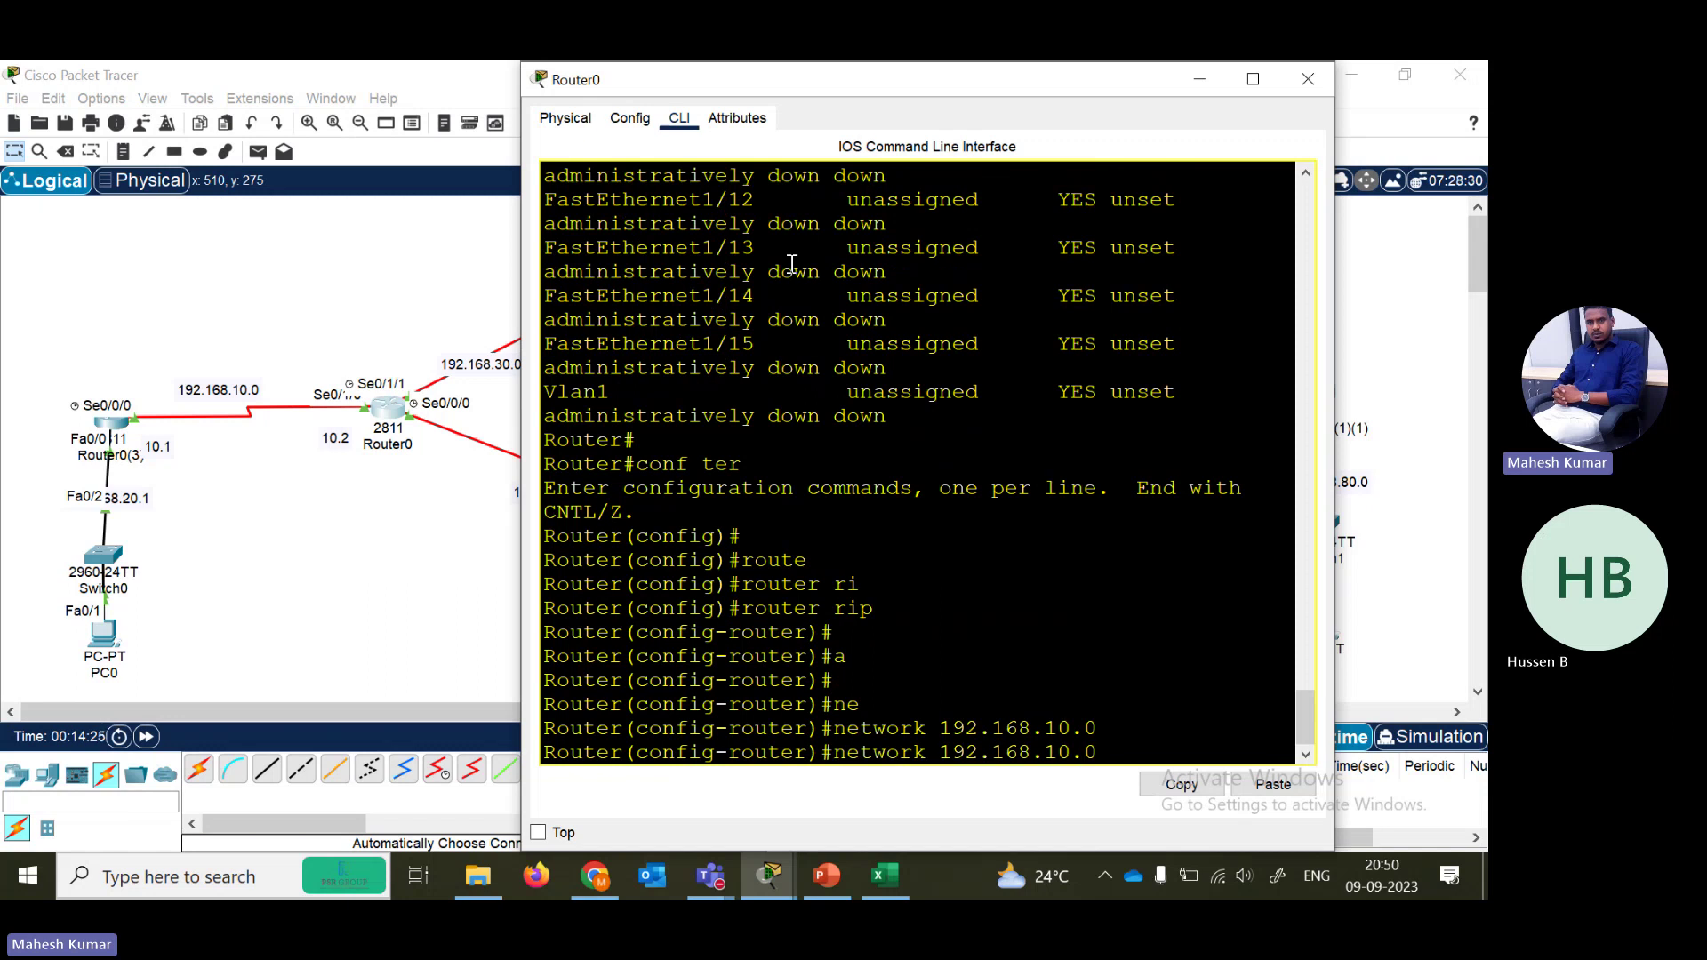
key(BackSpace)
text(3)
key(Return)
key(Return)
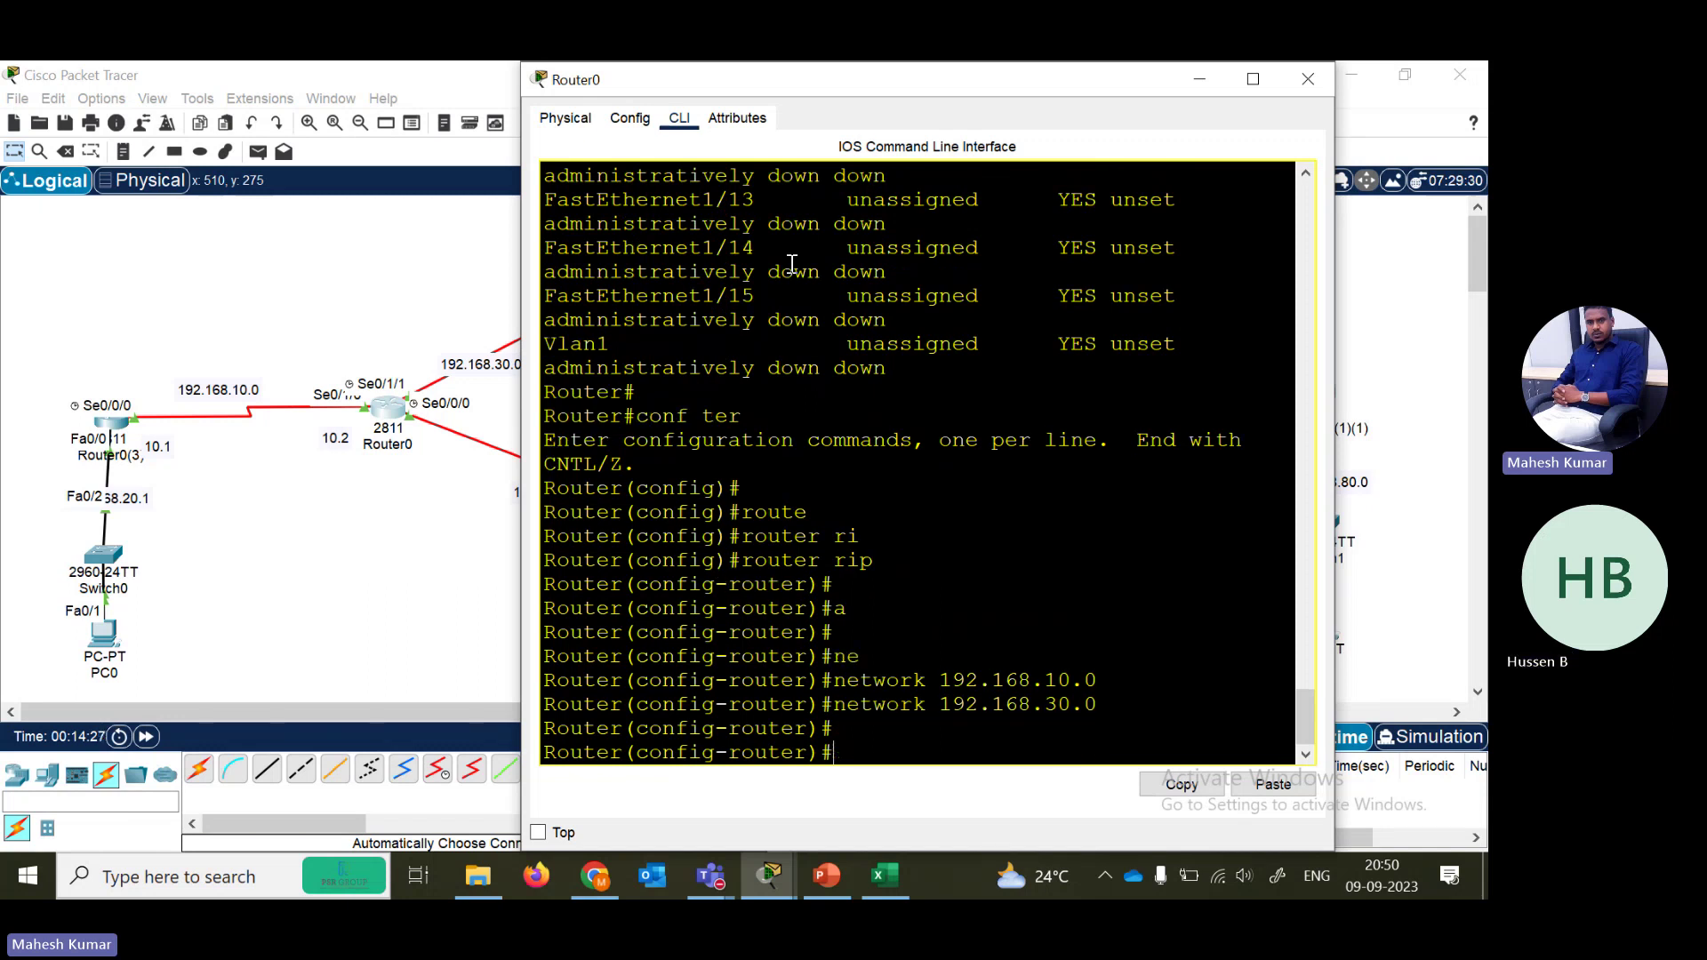
- Add network 192.168.40.0 to the RIP process on Router0
mouse_move(882, 85)
mouse_down()
mouse_move(951, 83)
mouse_move(864, 87)
mouse_up()
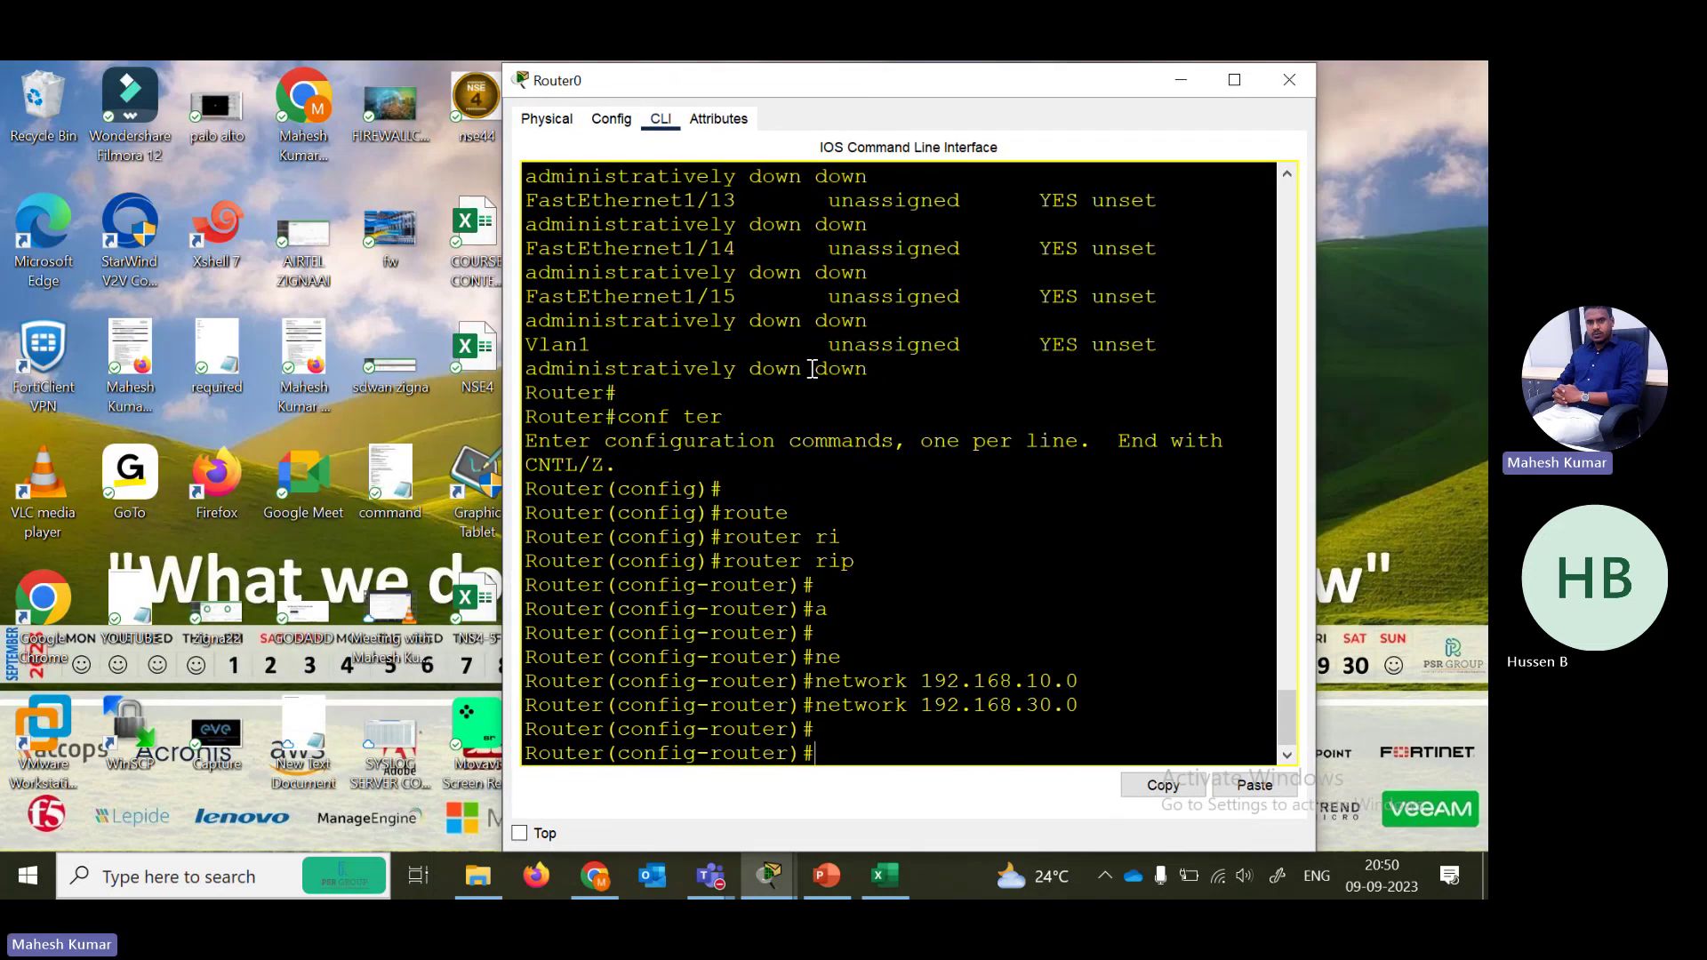
key(Up)
key(Left)
key(Left)
key(Left)
text(4)
key(Return)
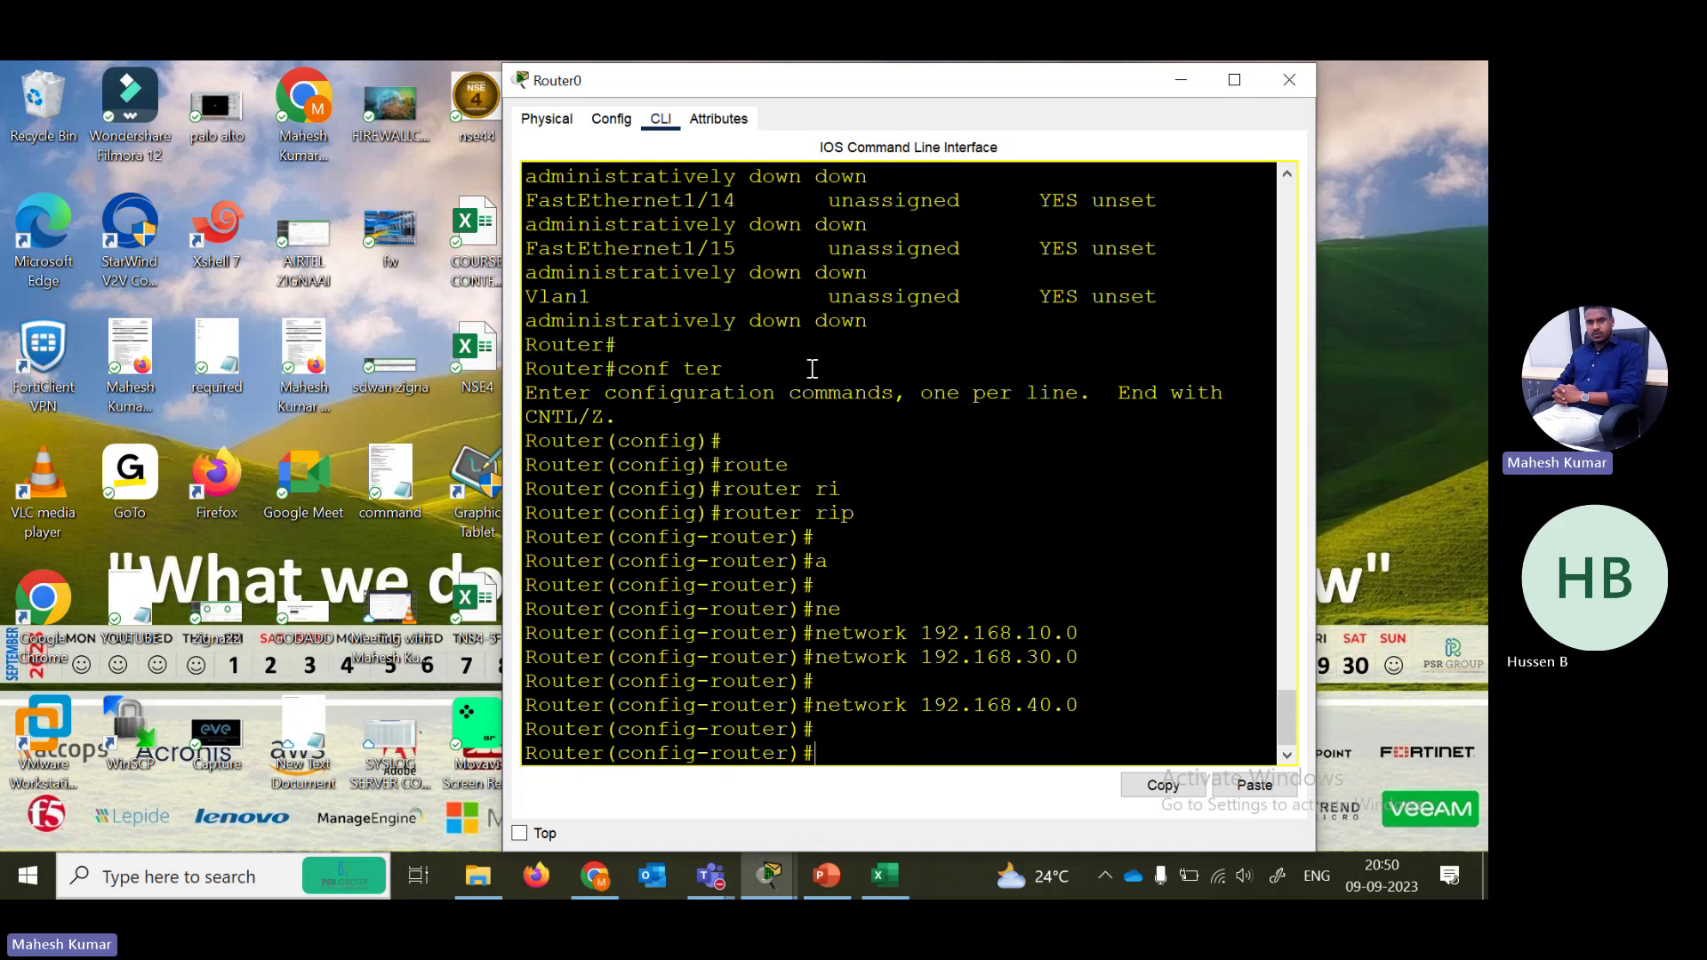
- End the configuration session on Router0 and return to the privileged prompt
key(Return)
text(end)
key(Return)
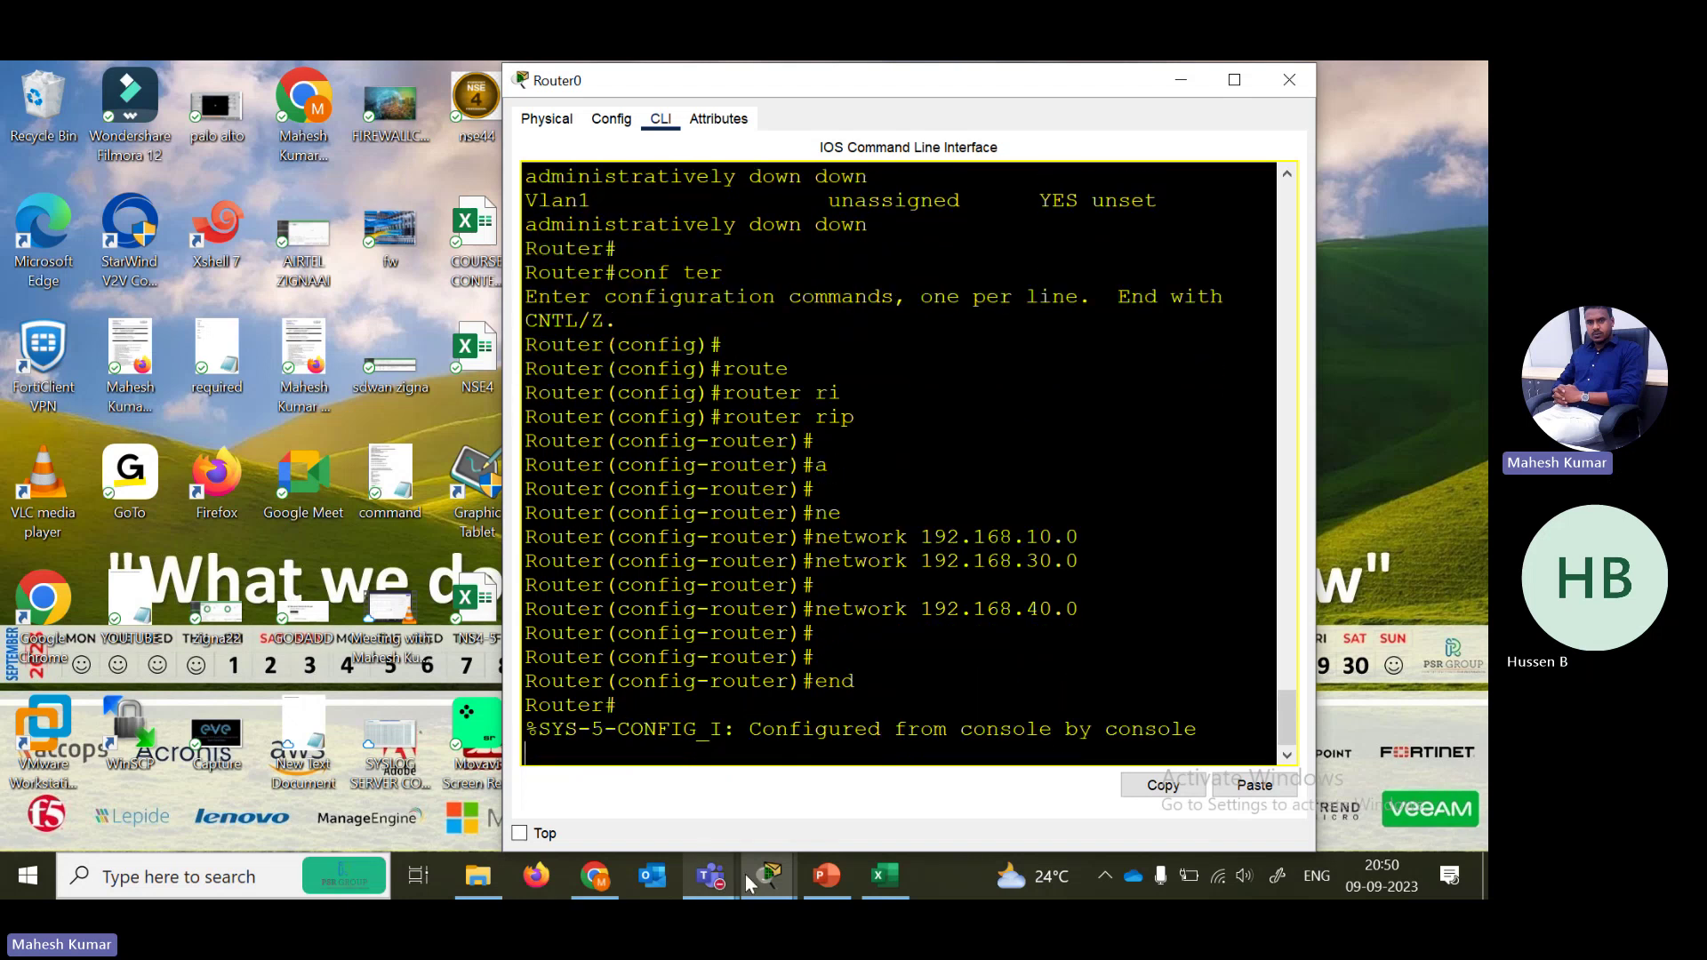
key(Return)
key(Return)
key(Return)
key(Return)
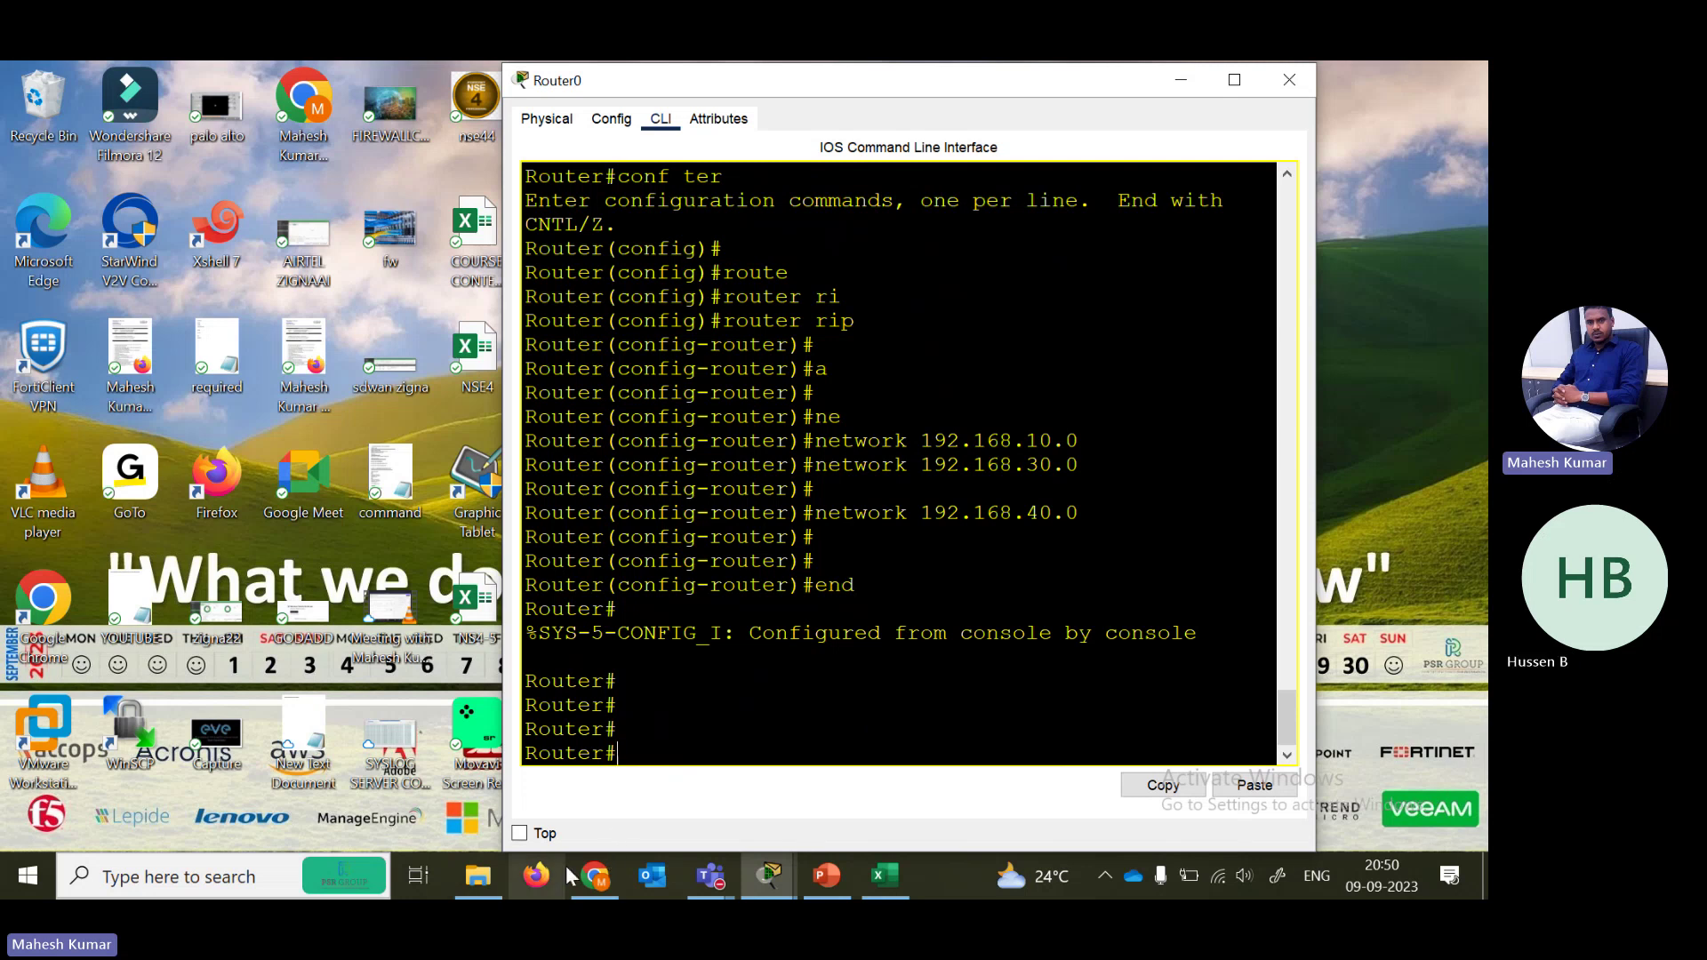
- Bring the topology window back to the front and open the command line of Router0(1) at its global configuration prompt
click(788, 877)
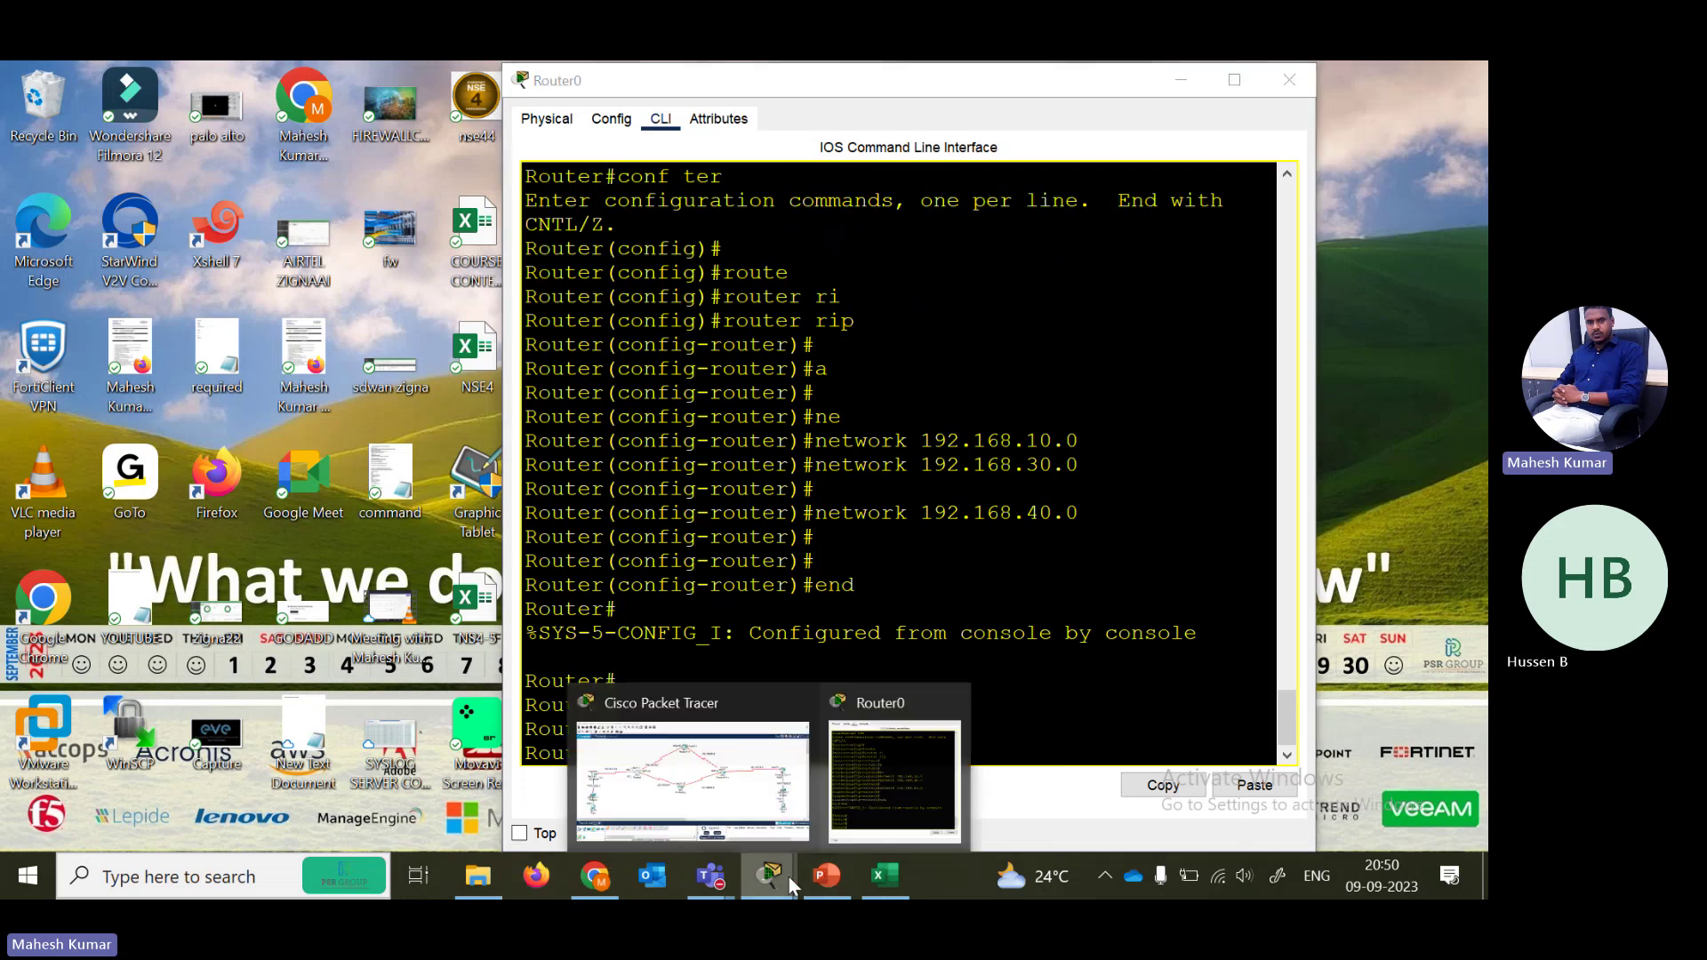
click(728, 796)
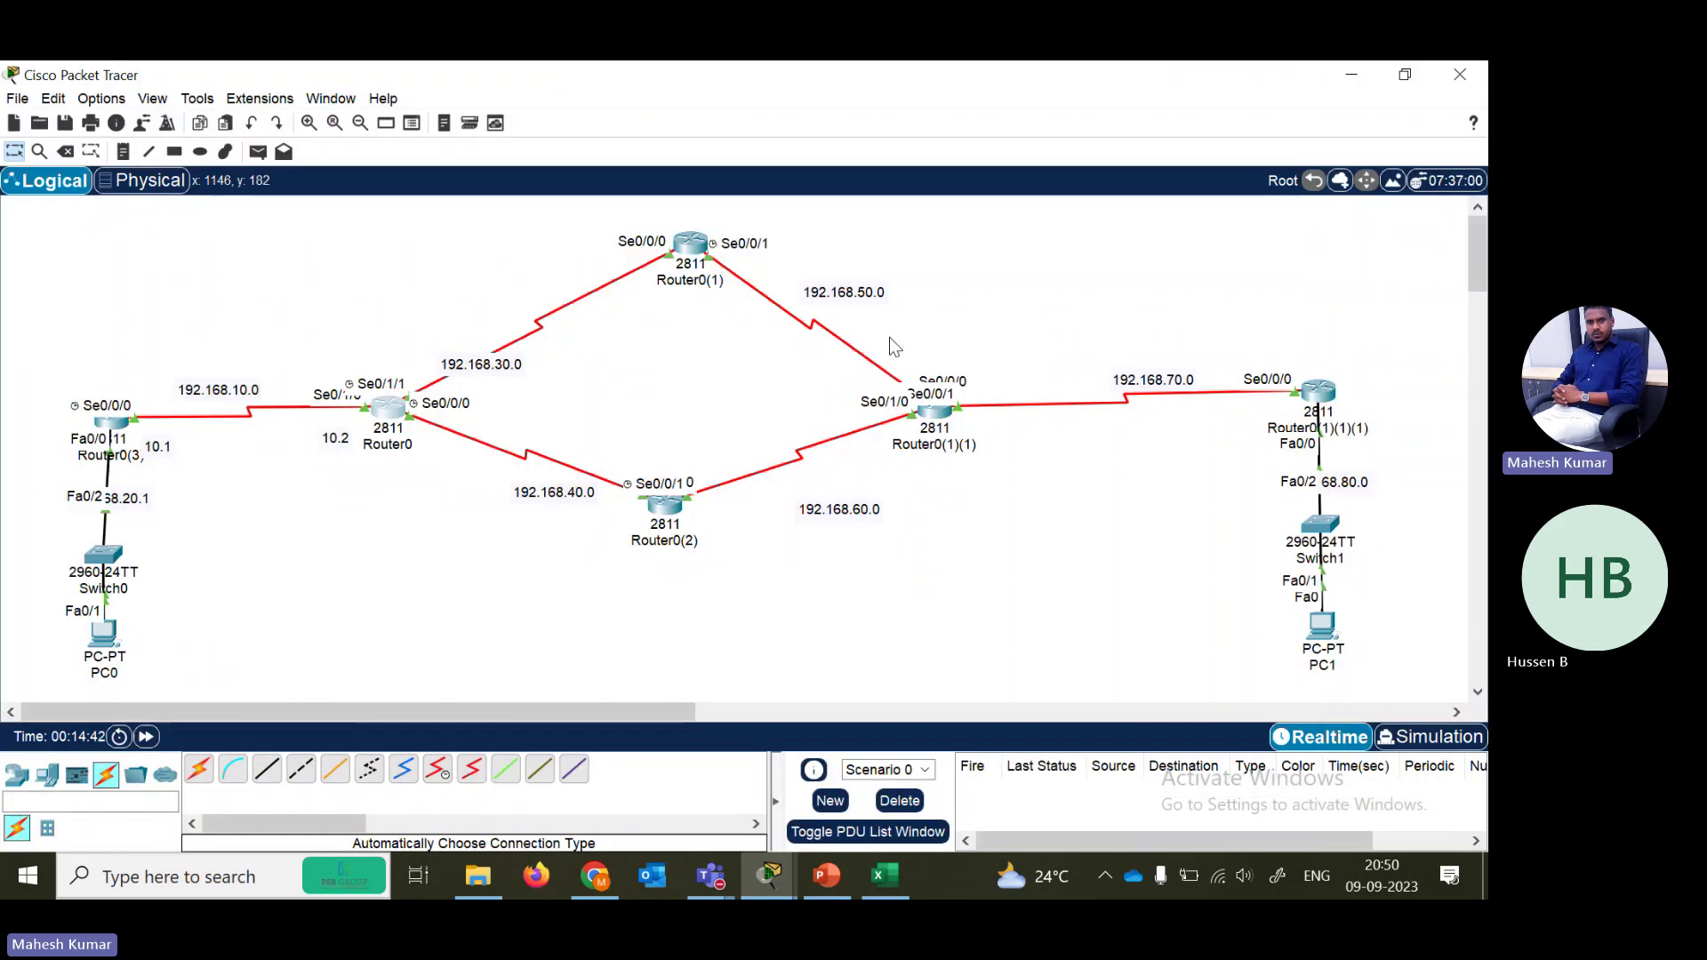
click(691, 244)
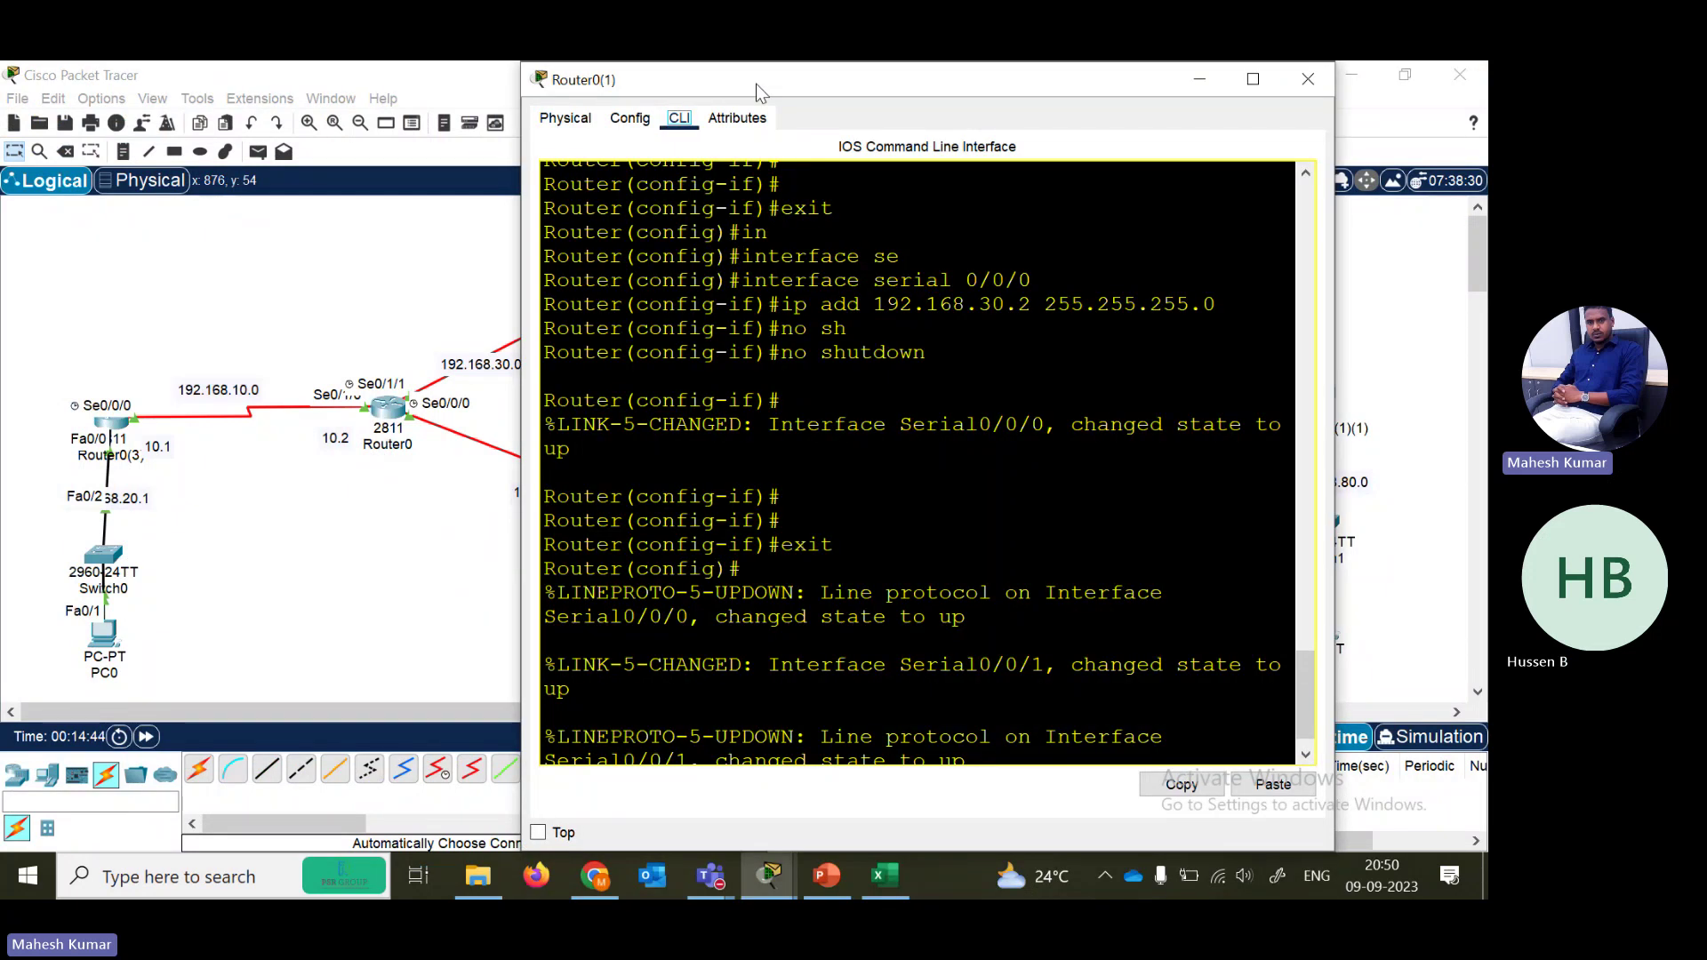
drag(756, 83, 722, 181)
click(717, 267)
key(Return)
key(Return)
key(Return)
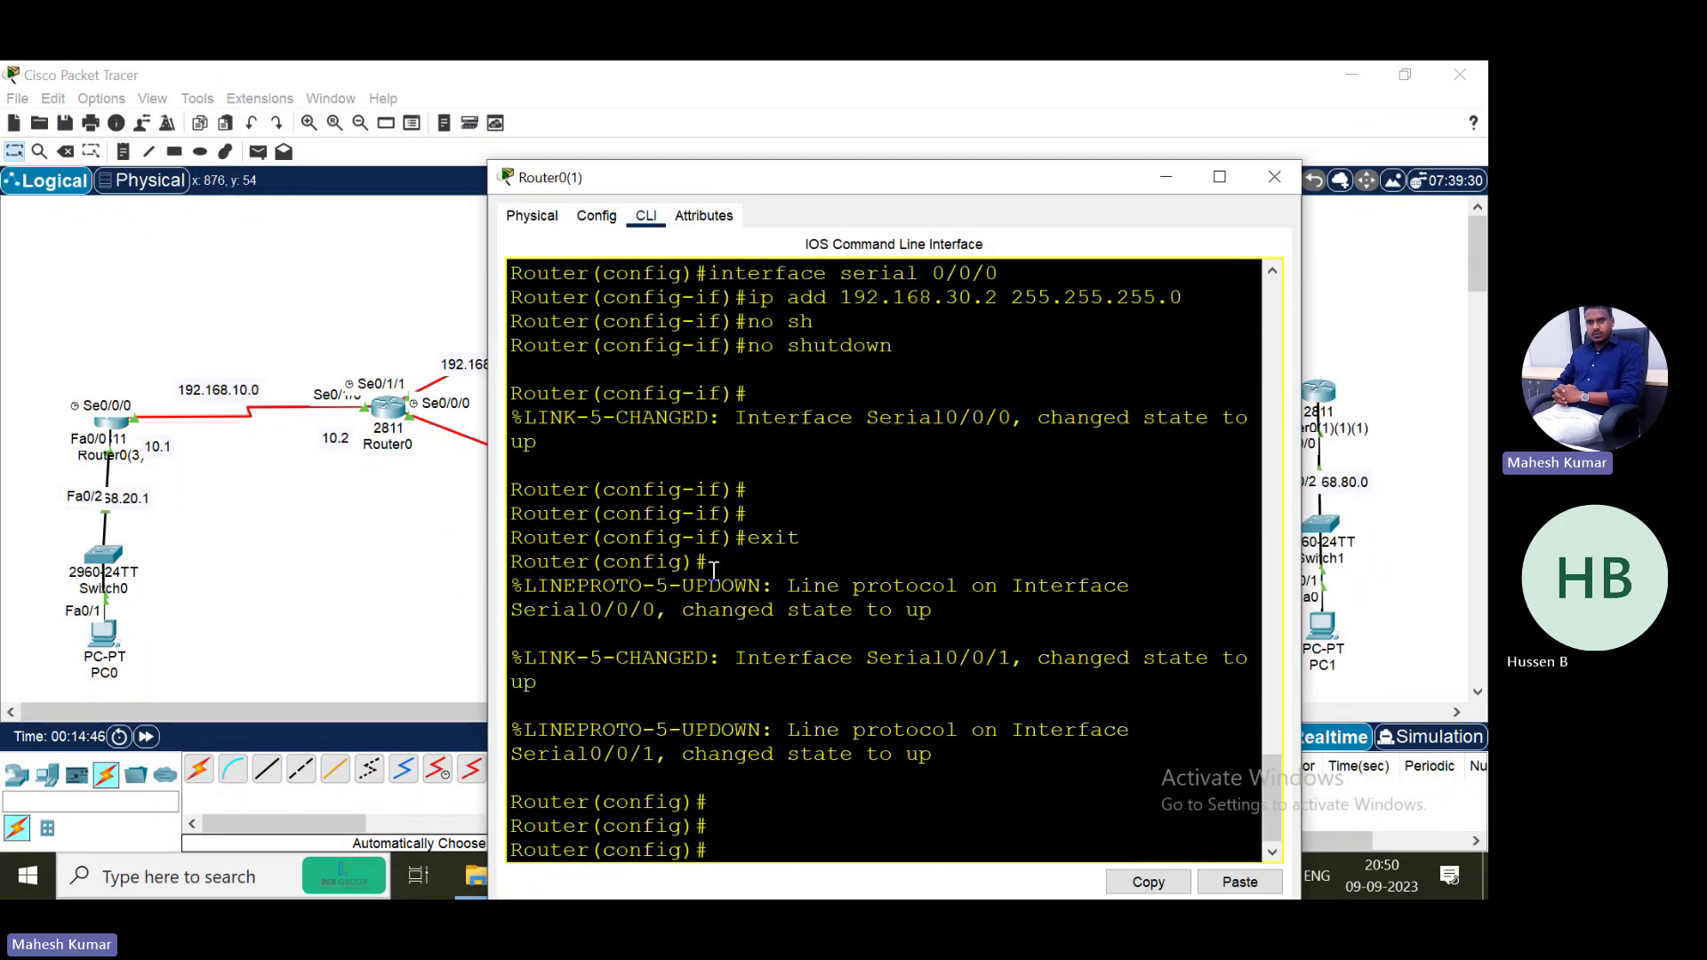
- Start the RIP routing process on Router0(1) with router rip
text(ip)
key(BackSpace)
key(BackSpace)
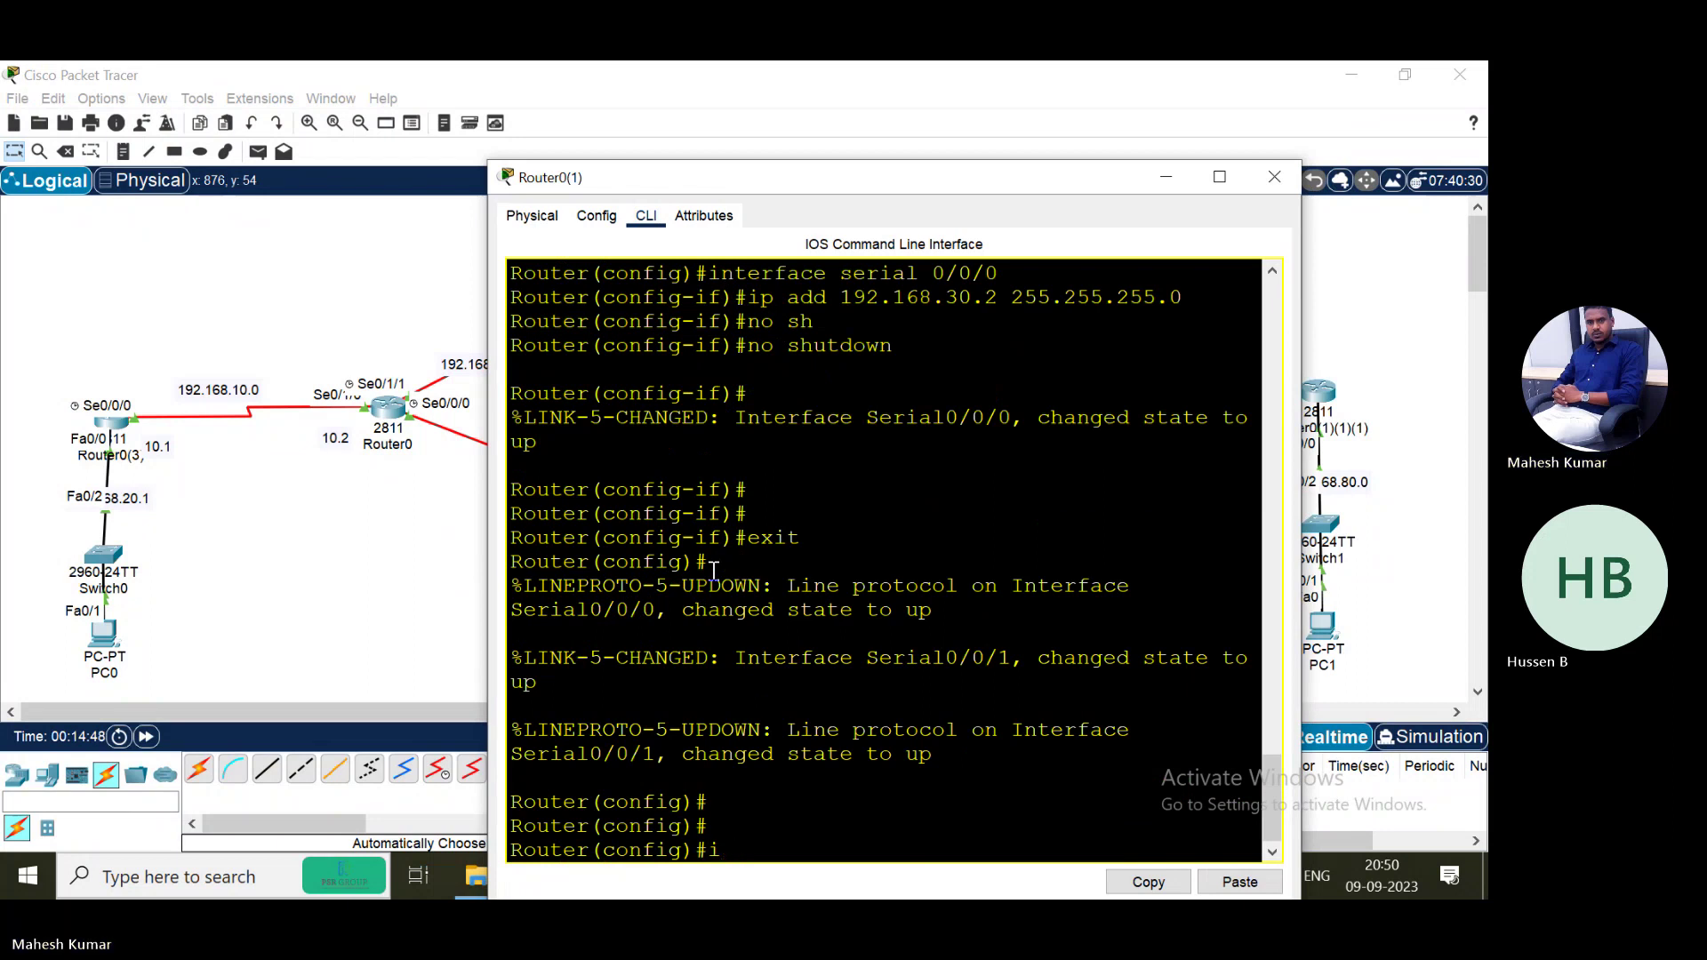
text(router)
key(Tab)
text(ri)
key(Tab)
key(Return)
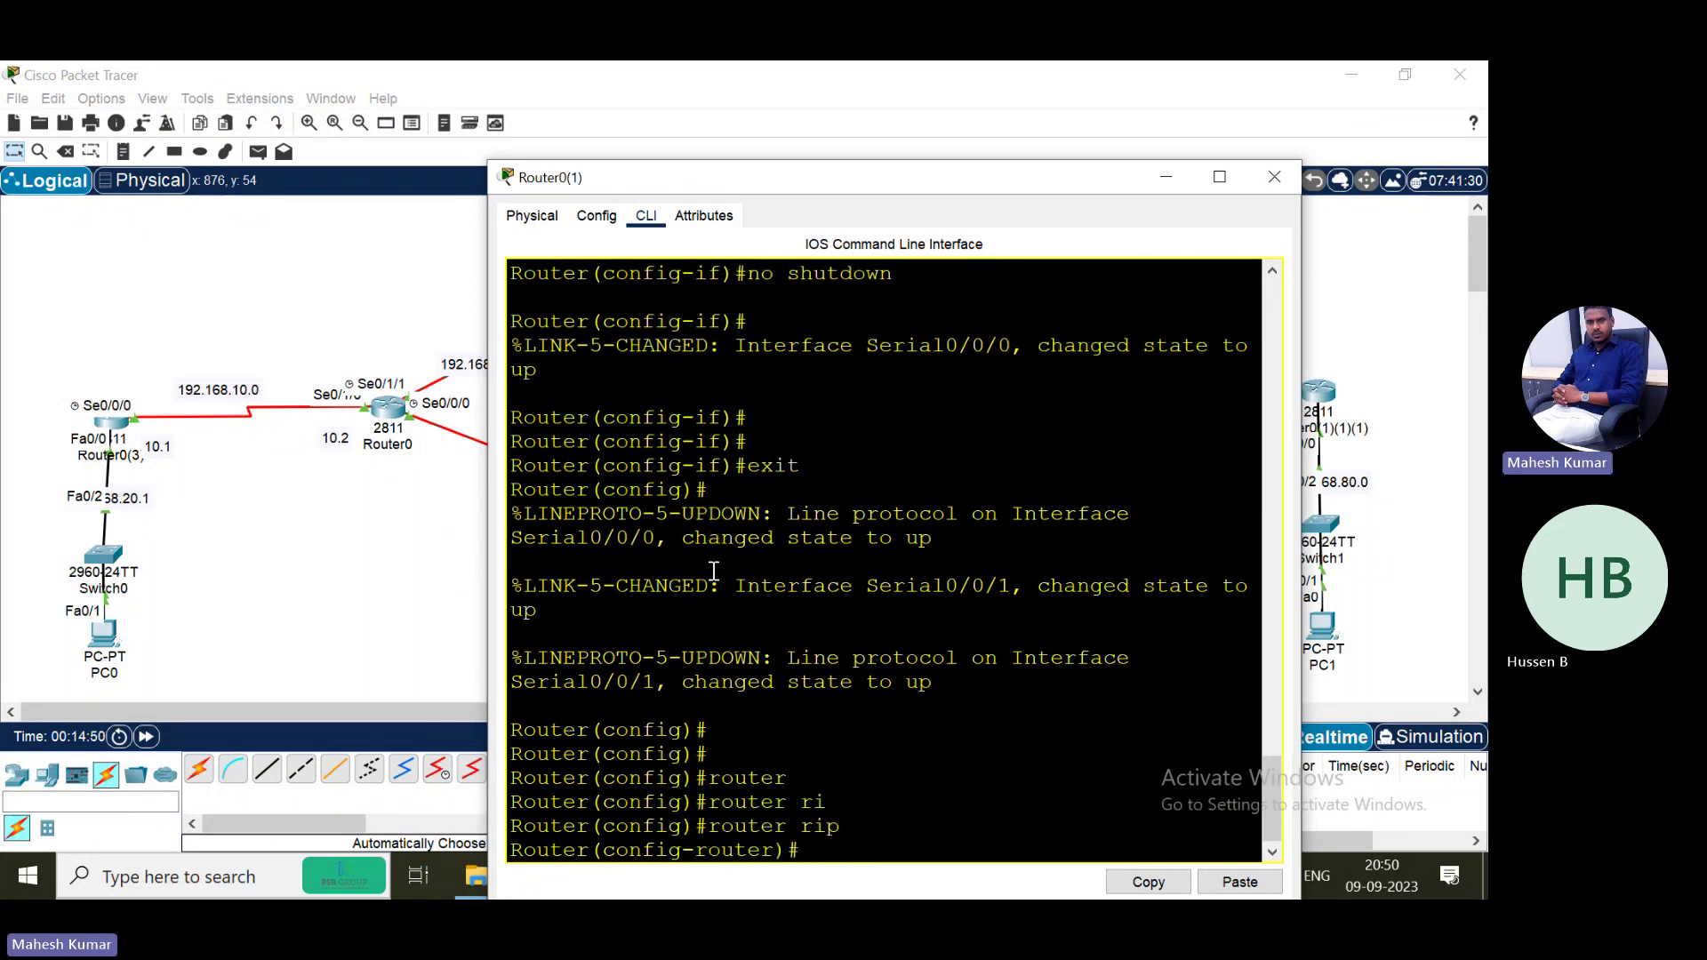
- Set the RIP process on Router0(1) to version 2
text(ve)
key(Tab)
text(2)
key(Return)
key(Return)
- Add network 192.168.30.0 to the RIP process on Router0(1)
text(ne)
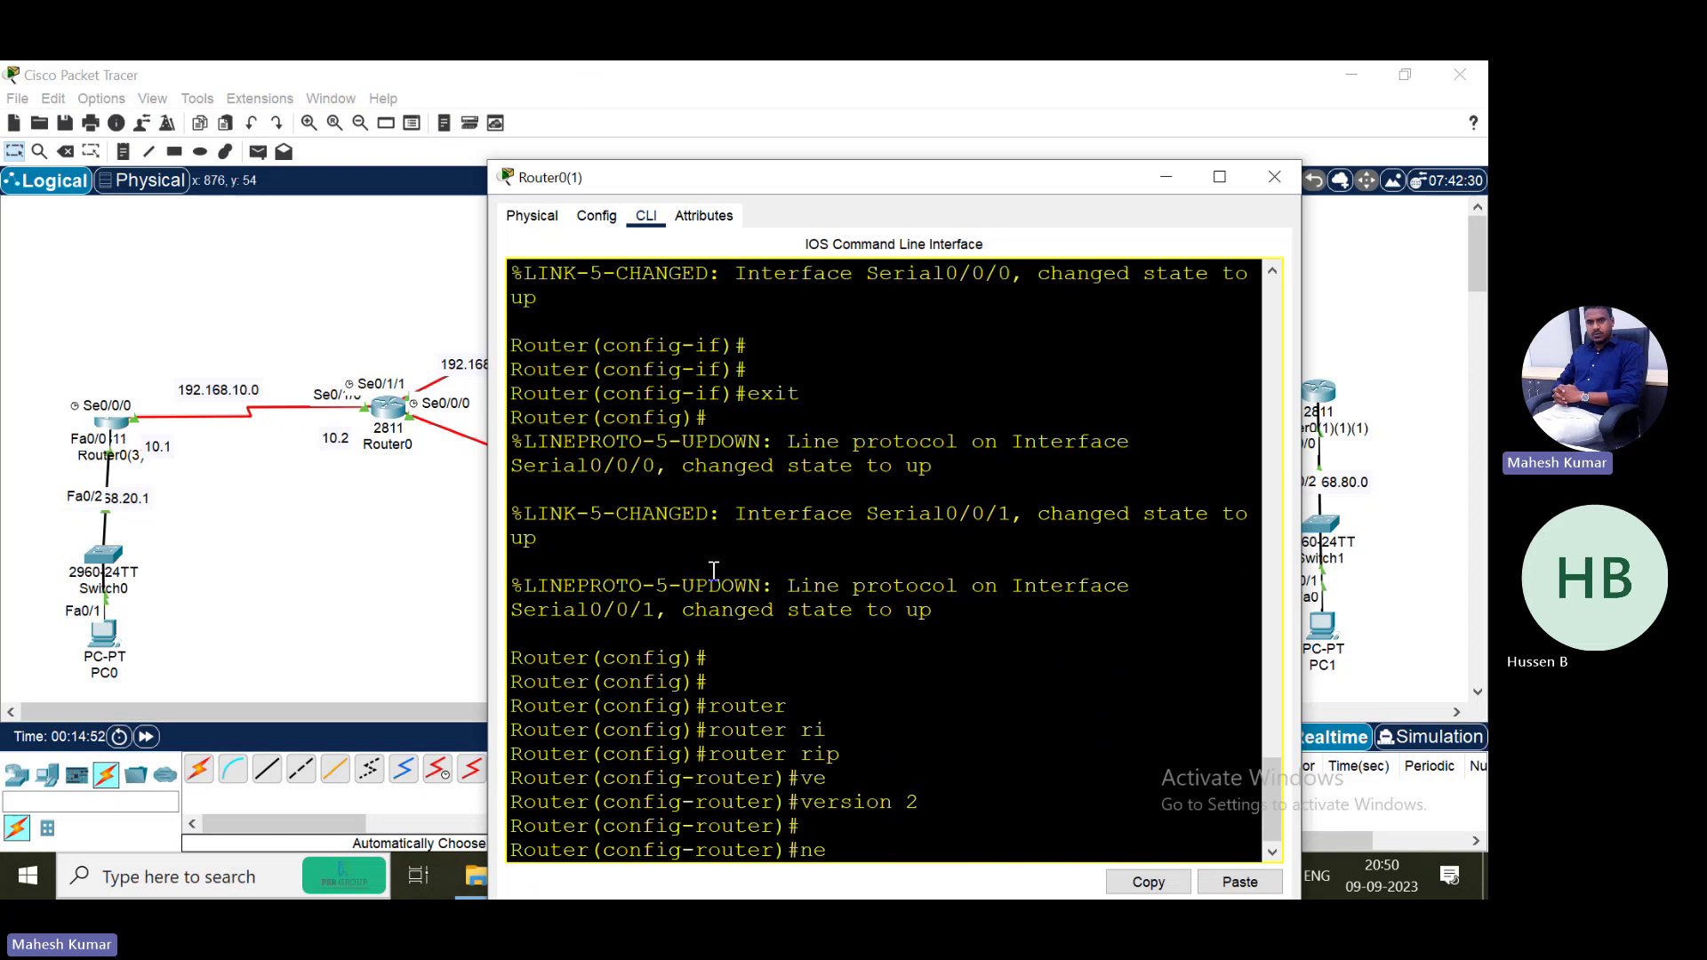
key(Tab)
text(192.168)
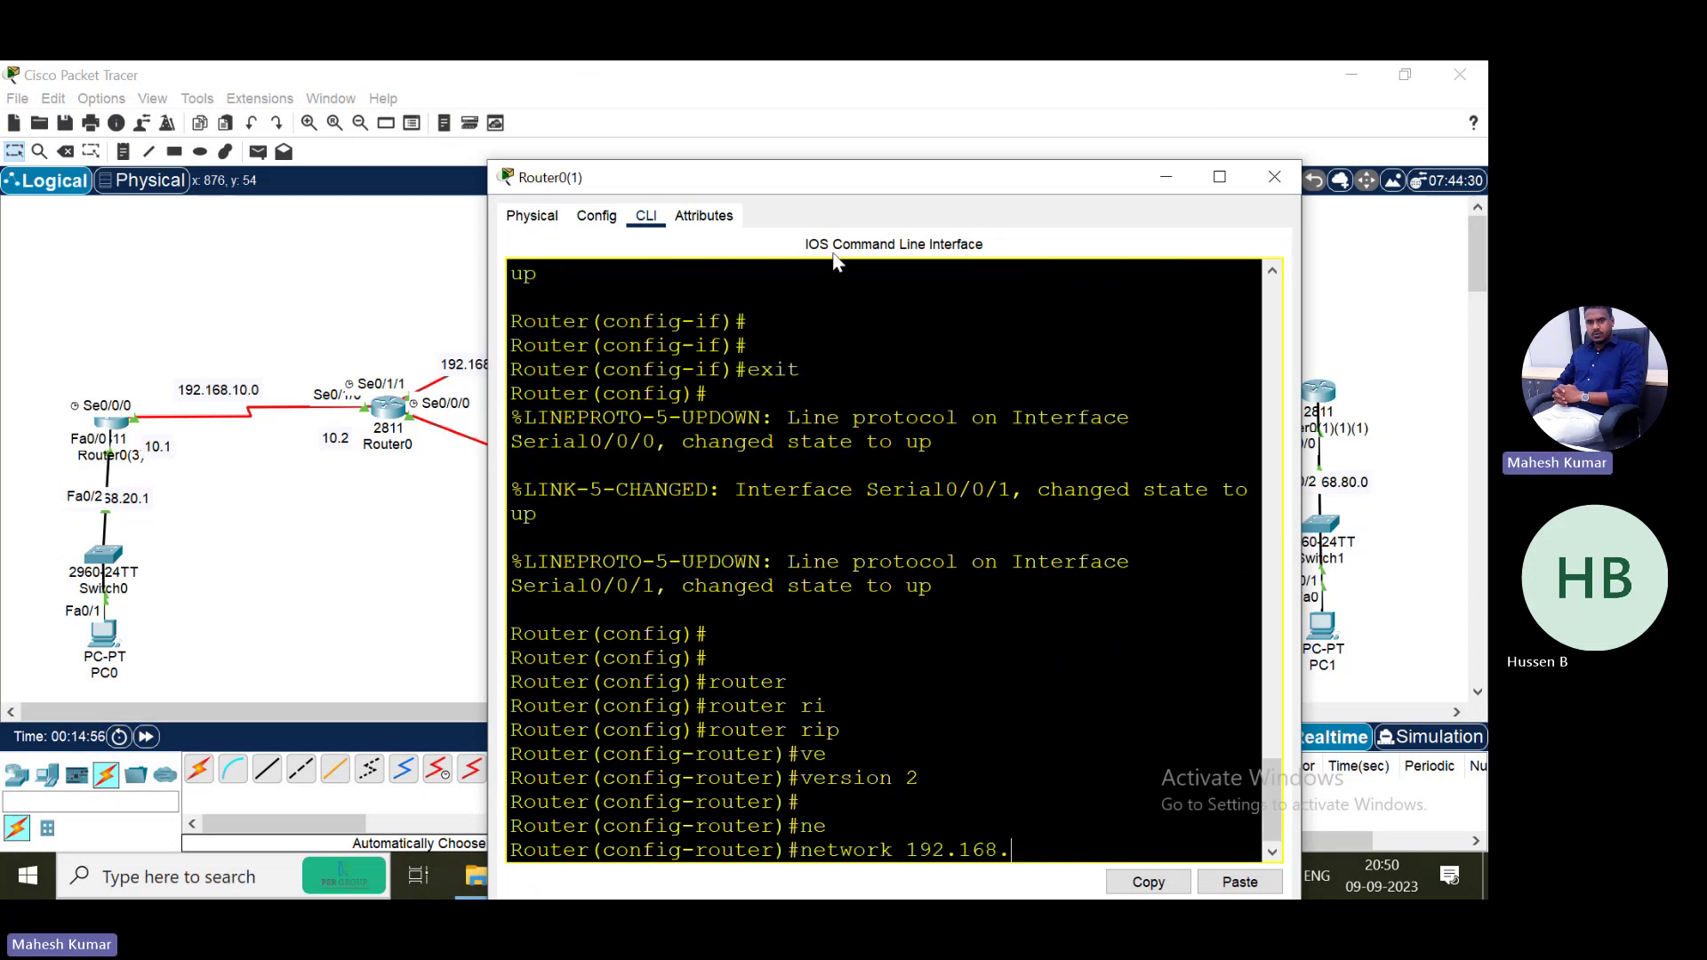
mouse_move(840, 179)
mouse_down()
mouse_move(759, 570)
mouse_move(818, 171)
mouse_up()
text(30.0)
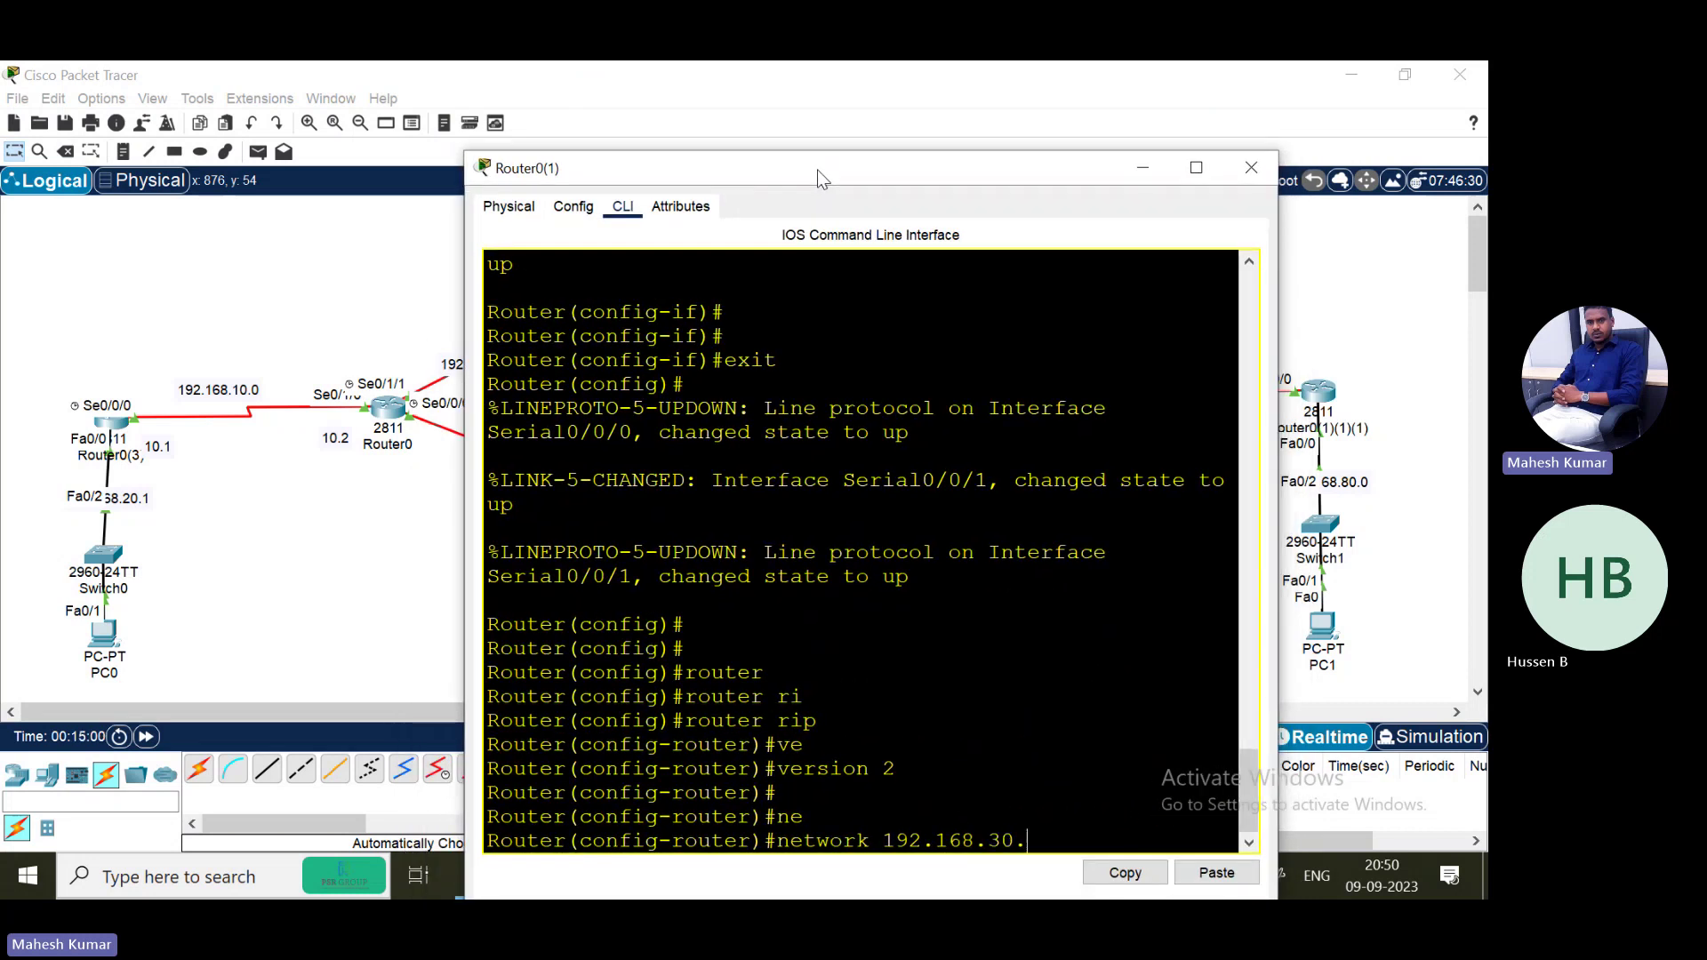
key(Return)
- Add network 192.168.50.0 to the RIP process on Router0(1)
key(Up)
key(Left)
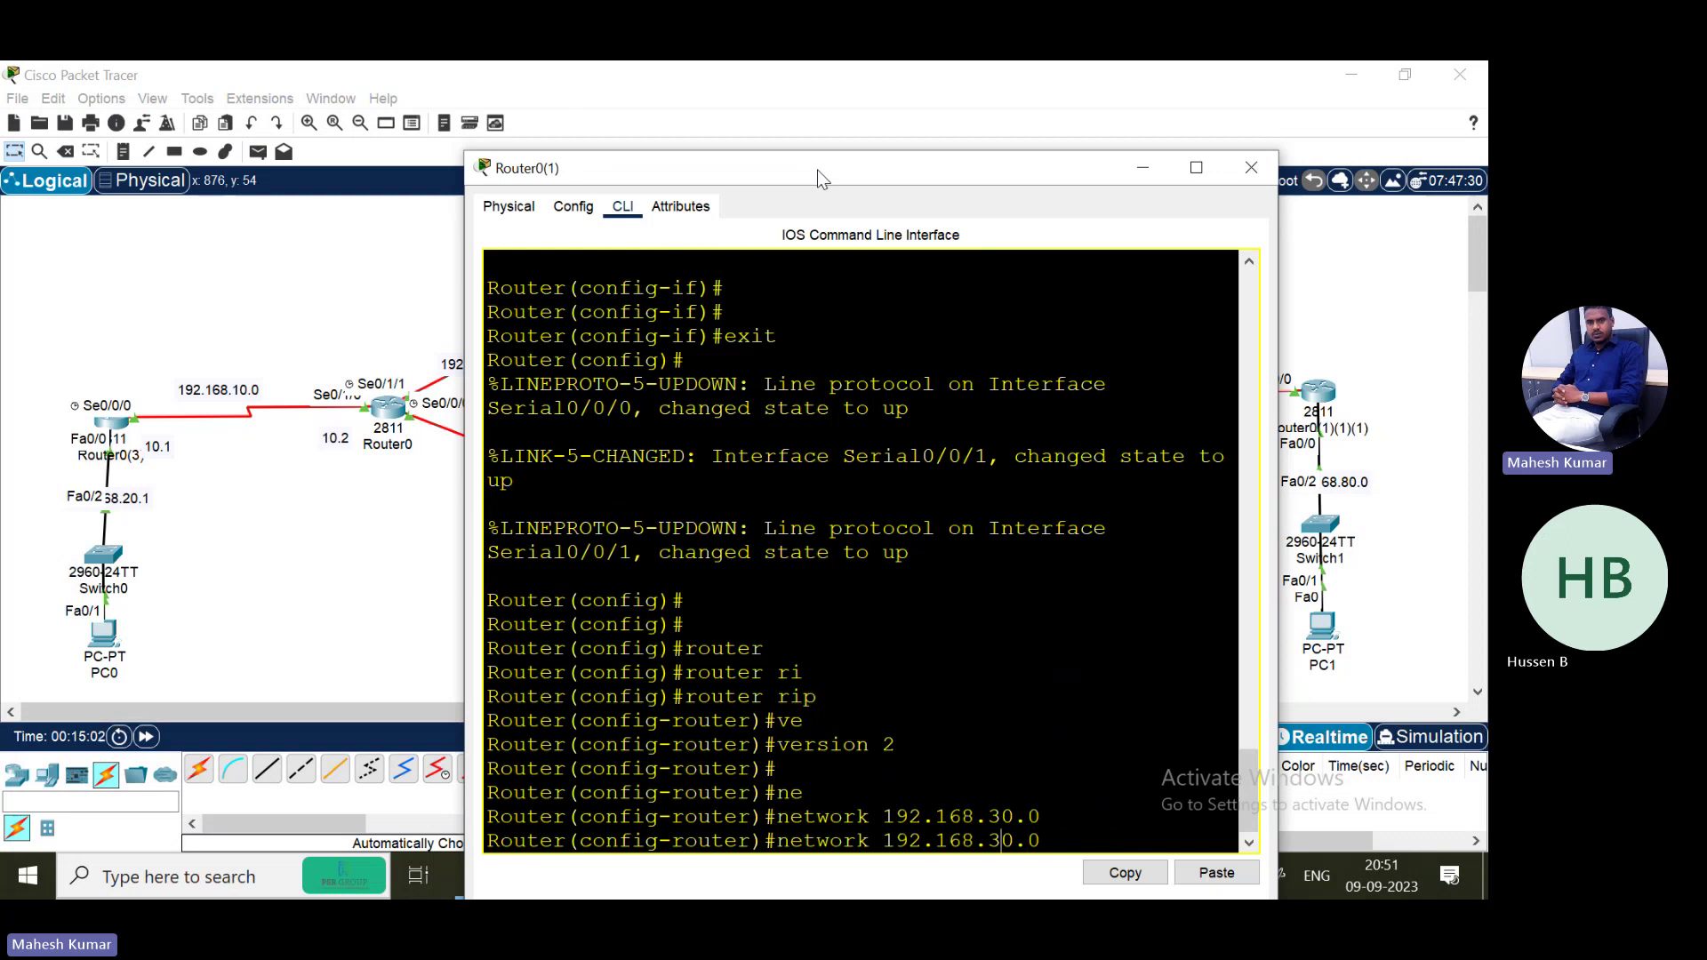
key(BackSpace)
text(5)
key(Return)
key(Return)
key(Return)
- End the configuration session on Router0(1) and close its device window
text(end)
key(Return)
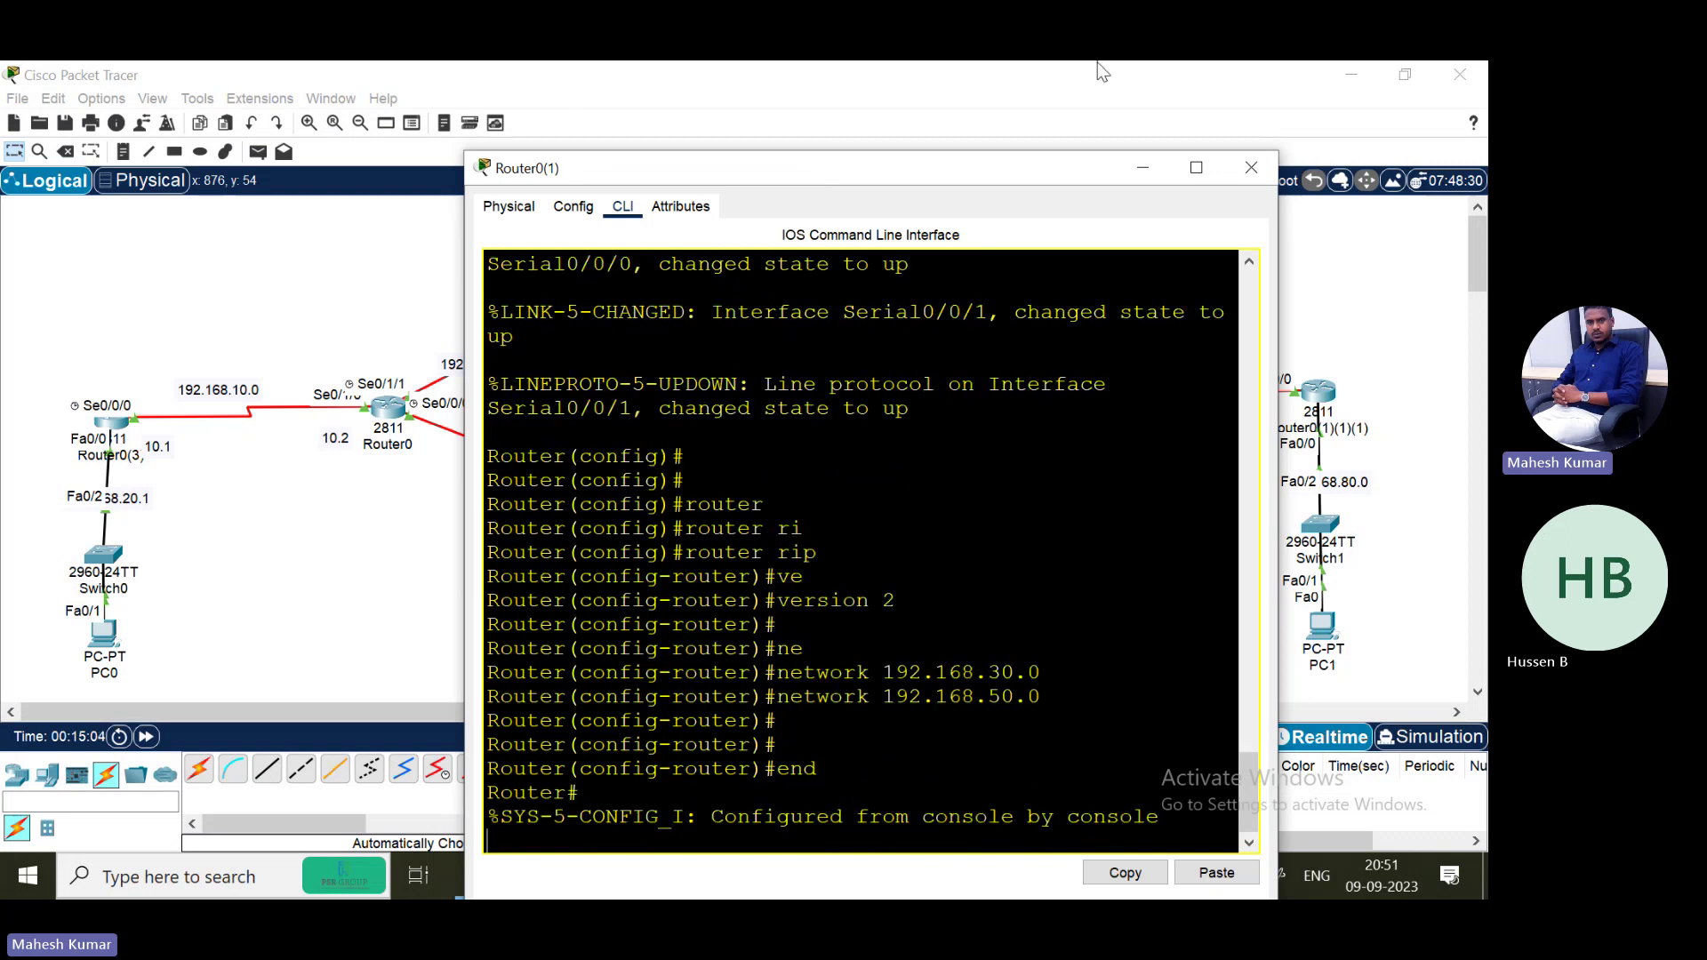
click(1250, 169)
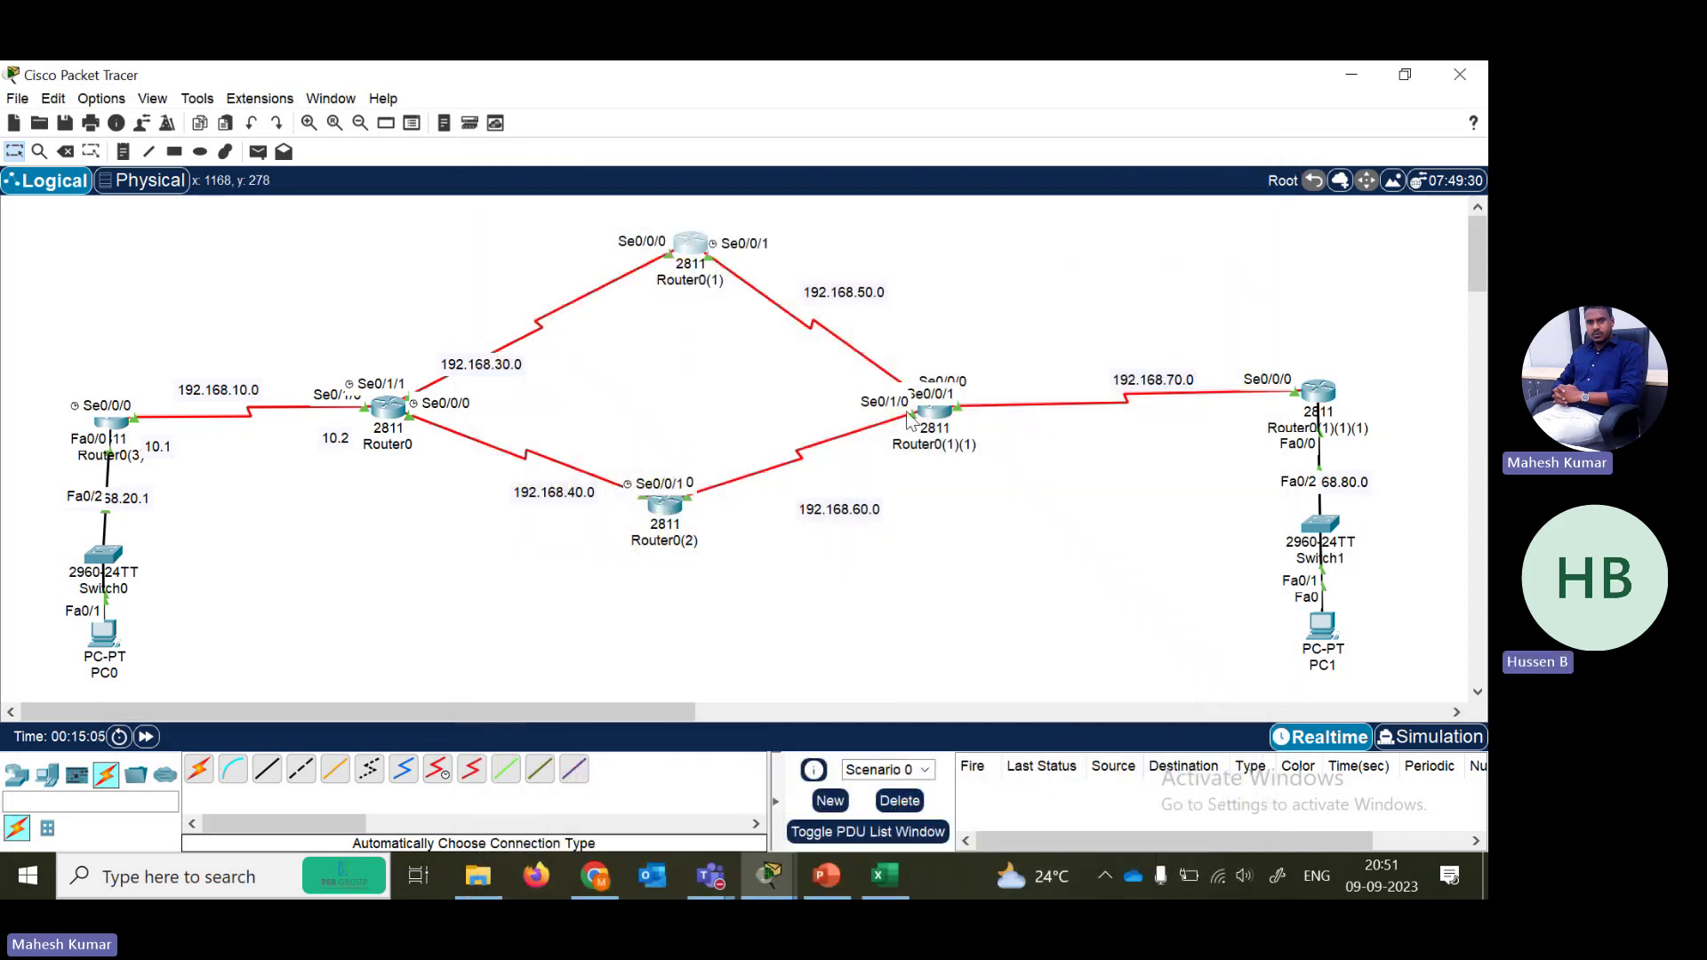
- Open the command line of Router0(1)(1) at its global configuration prompt and move the window aside
click(924, 424)
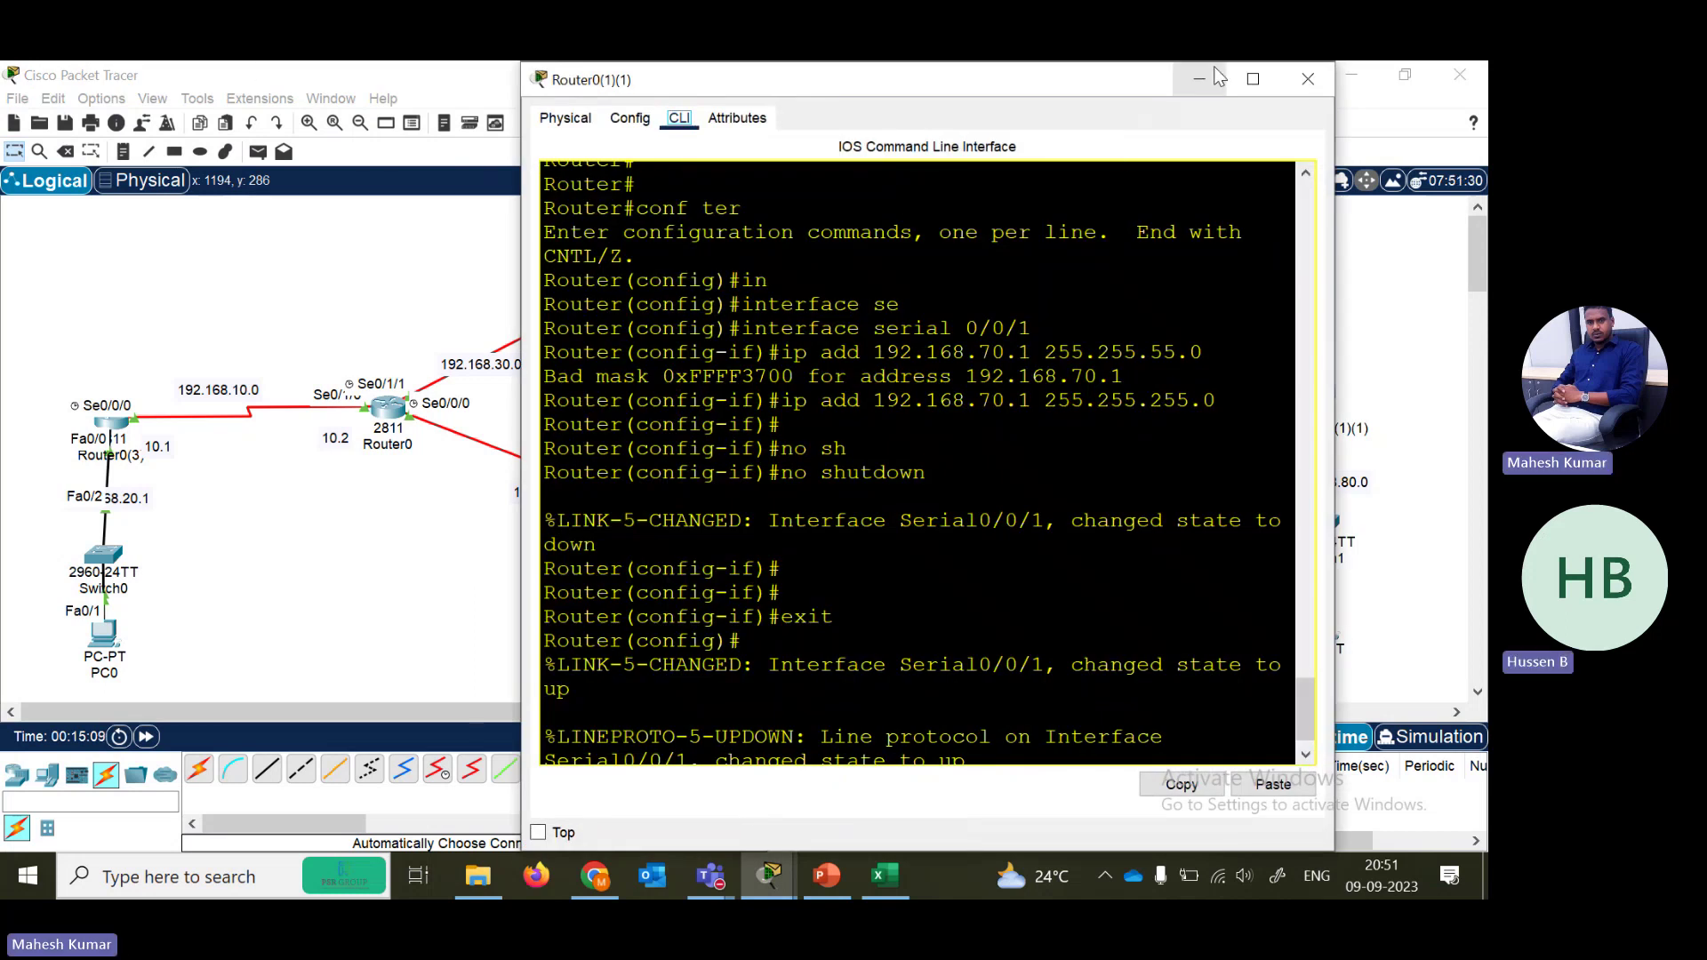
drag(1212, 63, 653, 121)
key(Return)
key(Return)
text(exit)
key(Return)
key(Return)
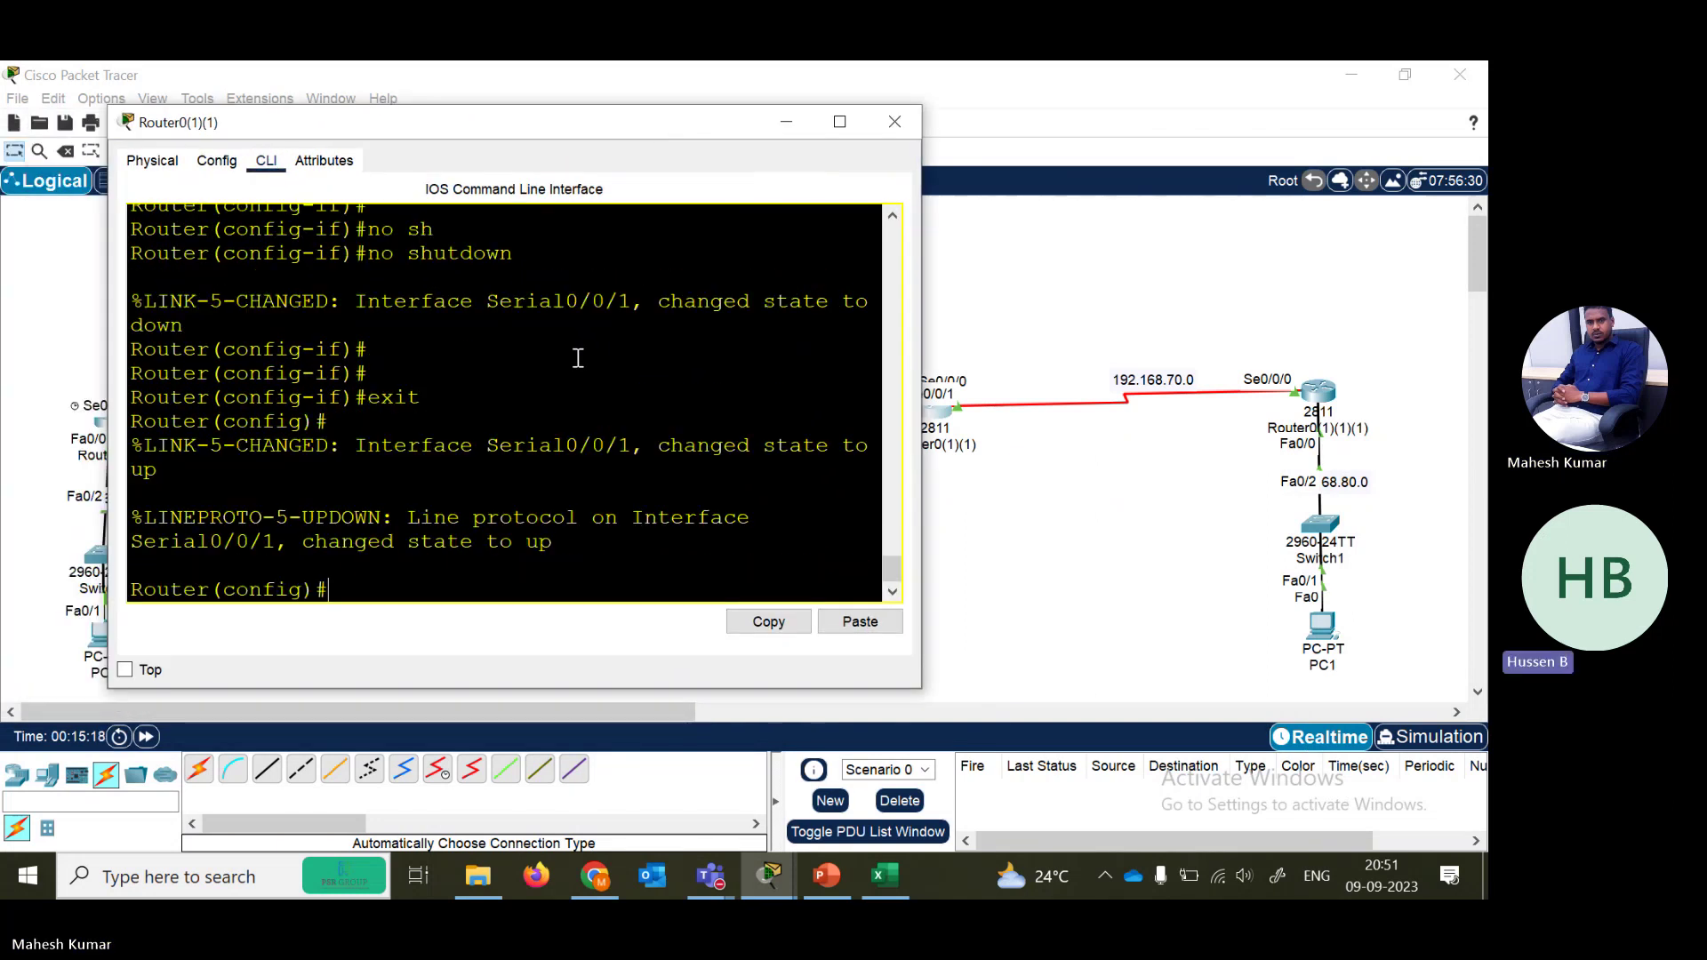
key(Return)
key(Return)
key(Return)
- Start the RIP routing process on Router0(1)(1) with router rip
text(rou)
key(Tab)
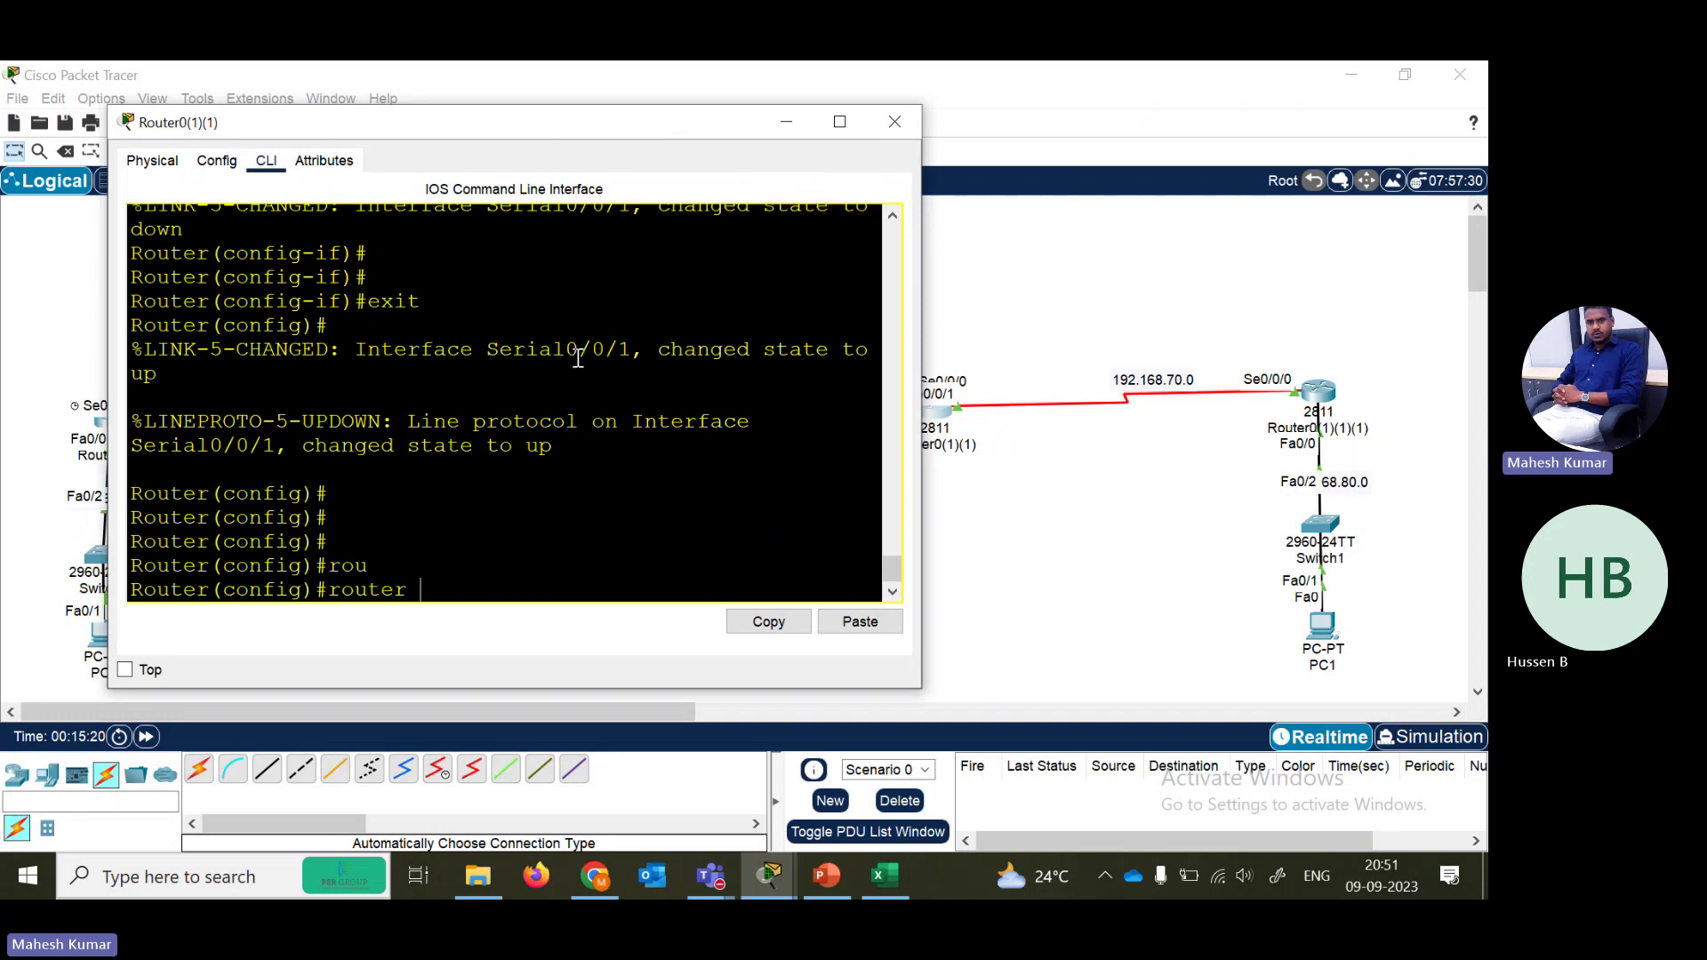
text(ri)
key(Tab)
key(Return)
- Add network 192.168.50.0 to the RIP process on Router0(1)(1)
text(ne)
key(Tab)
text(192)
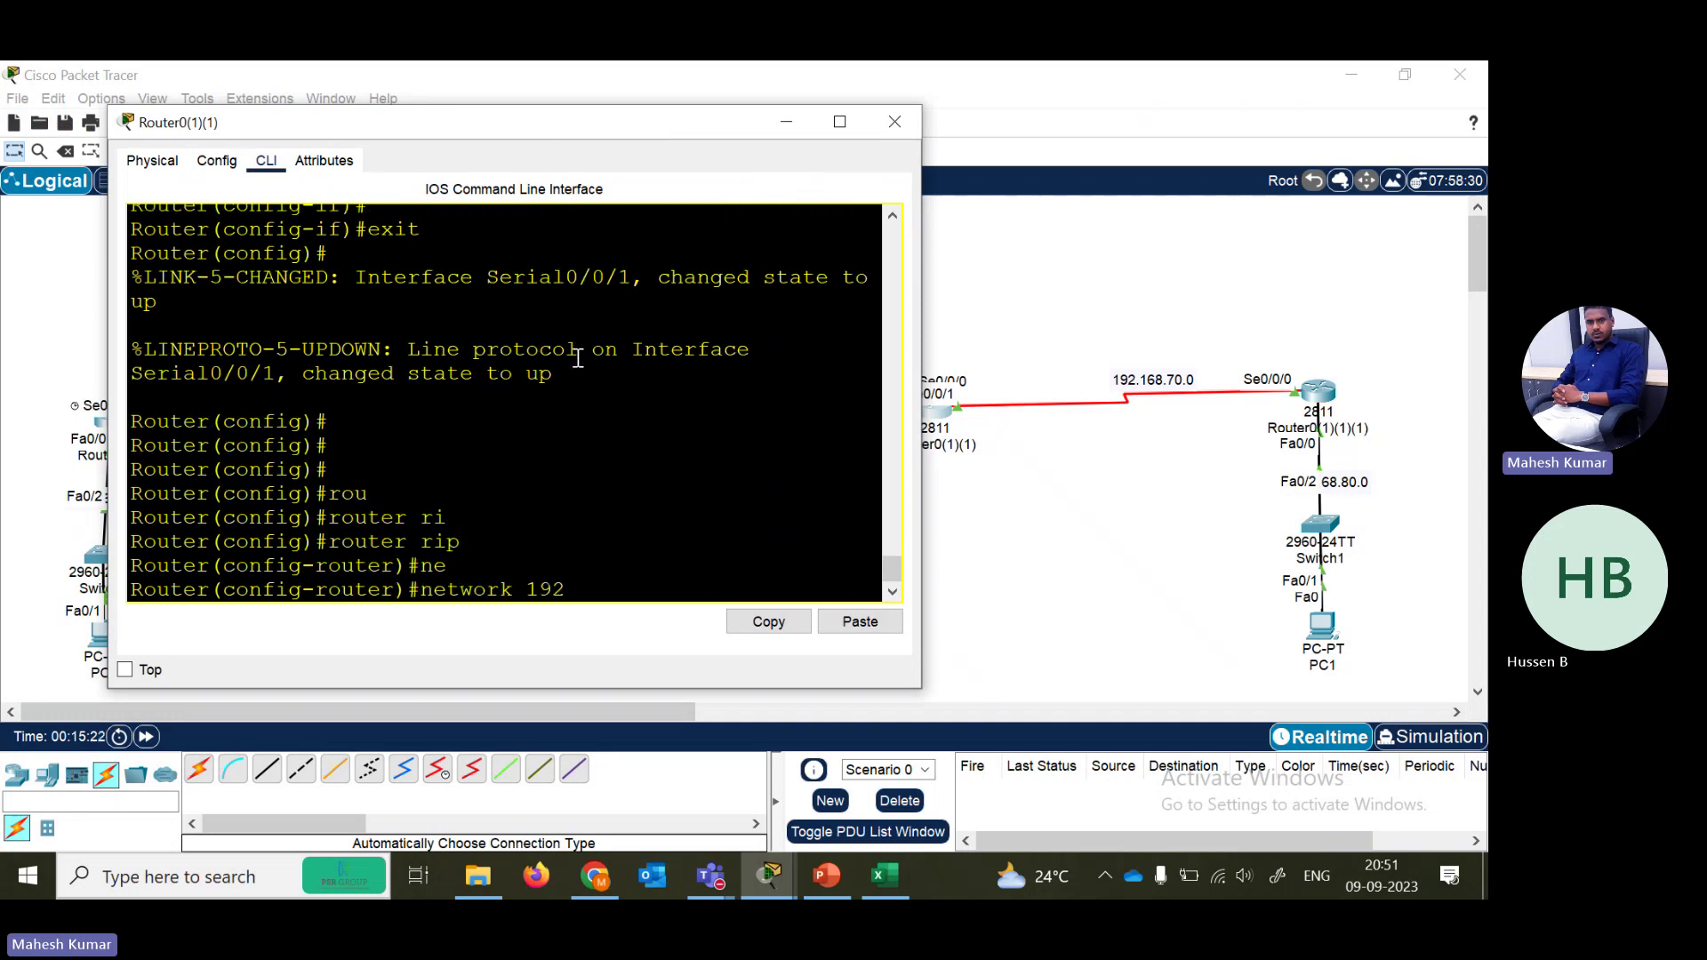
text(.168.50.0)
key(Return)
- Add networks 192.168.60.0 and 192.168.70.0 to the RIP process on Router0(1)(1)
key(Up)
key(BackSpace)
text(6)
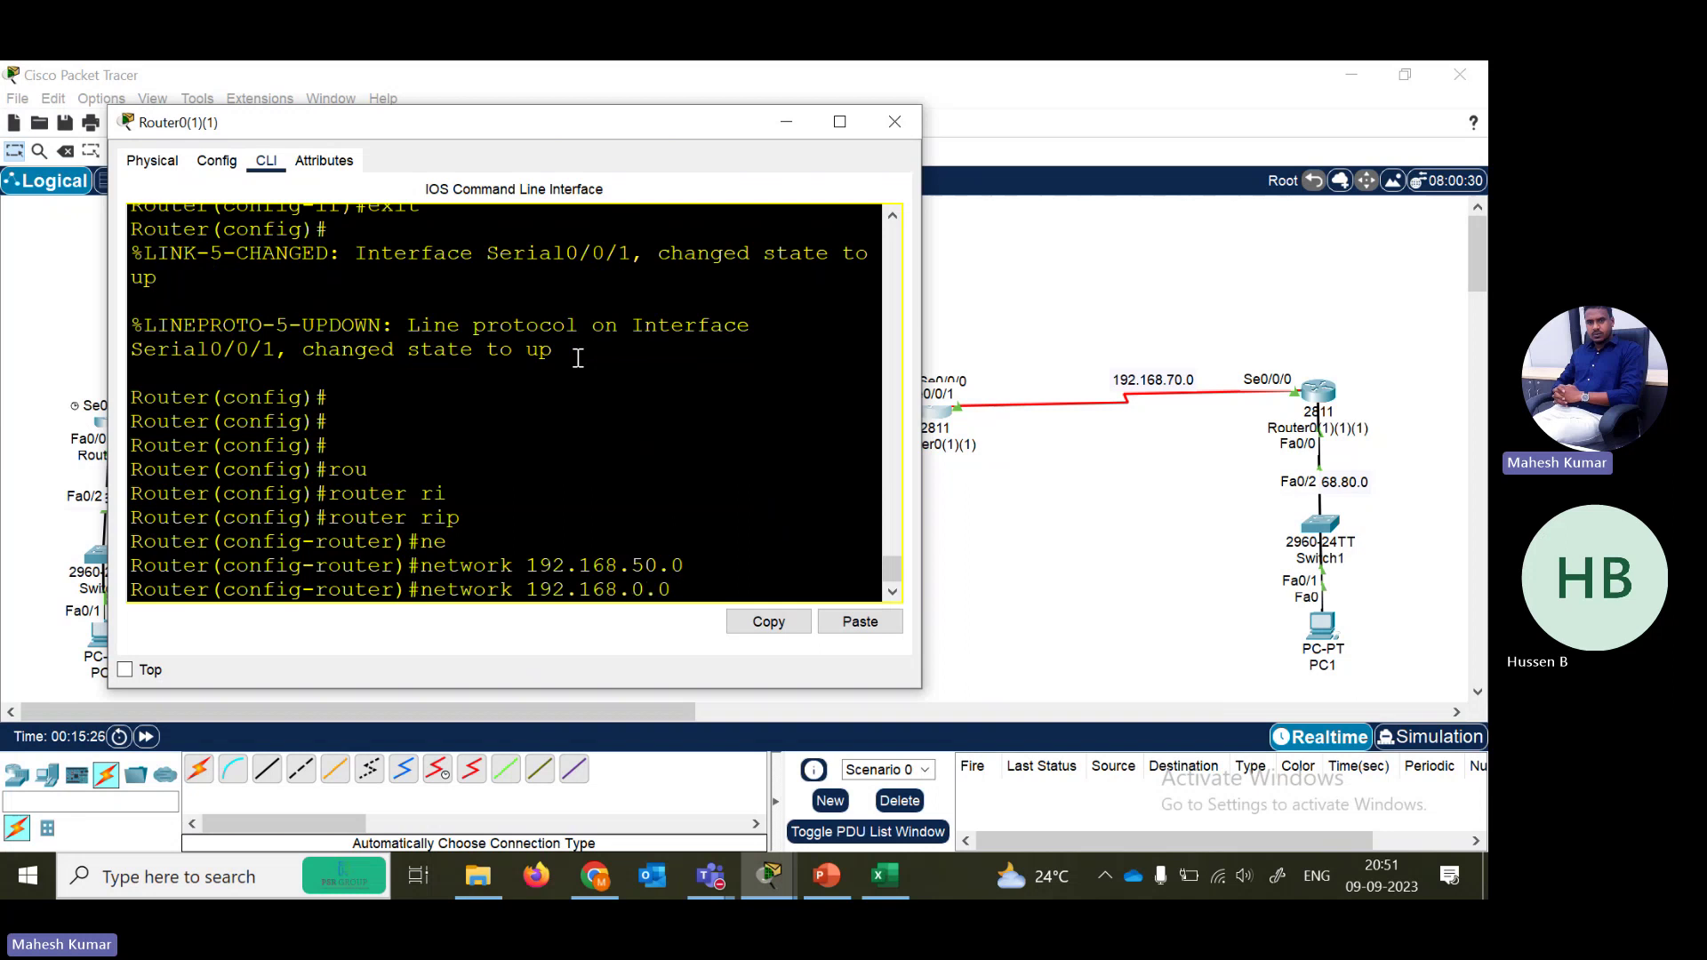
key(Return)
key(Up)
key(BackSpace)
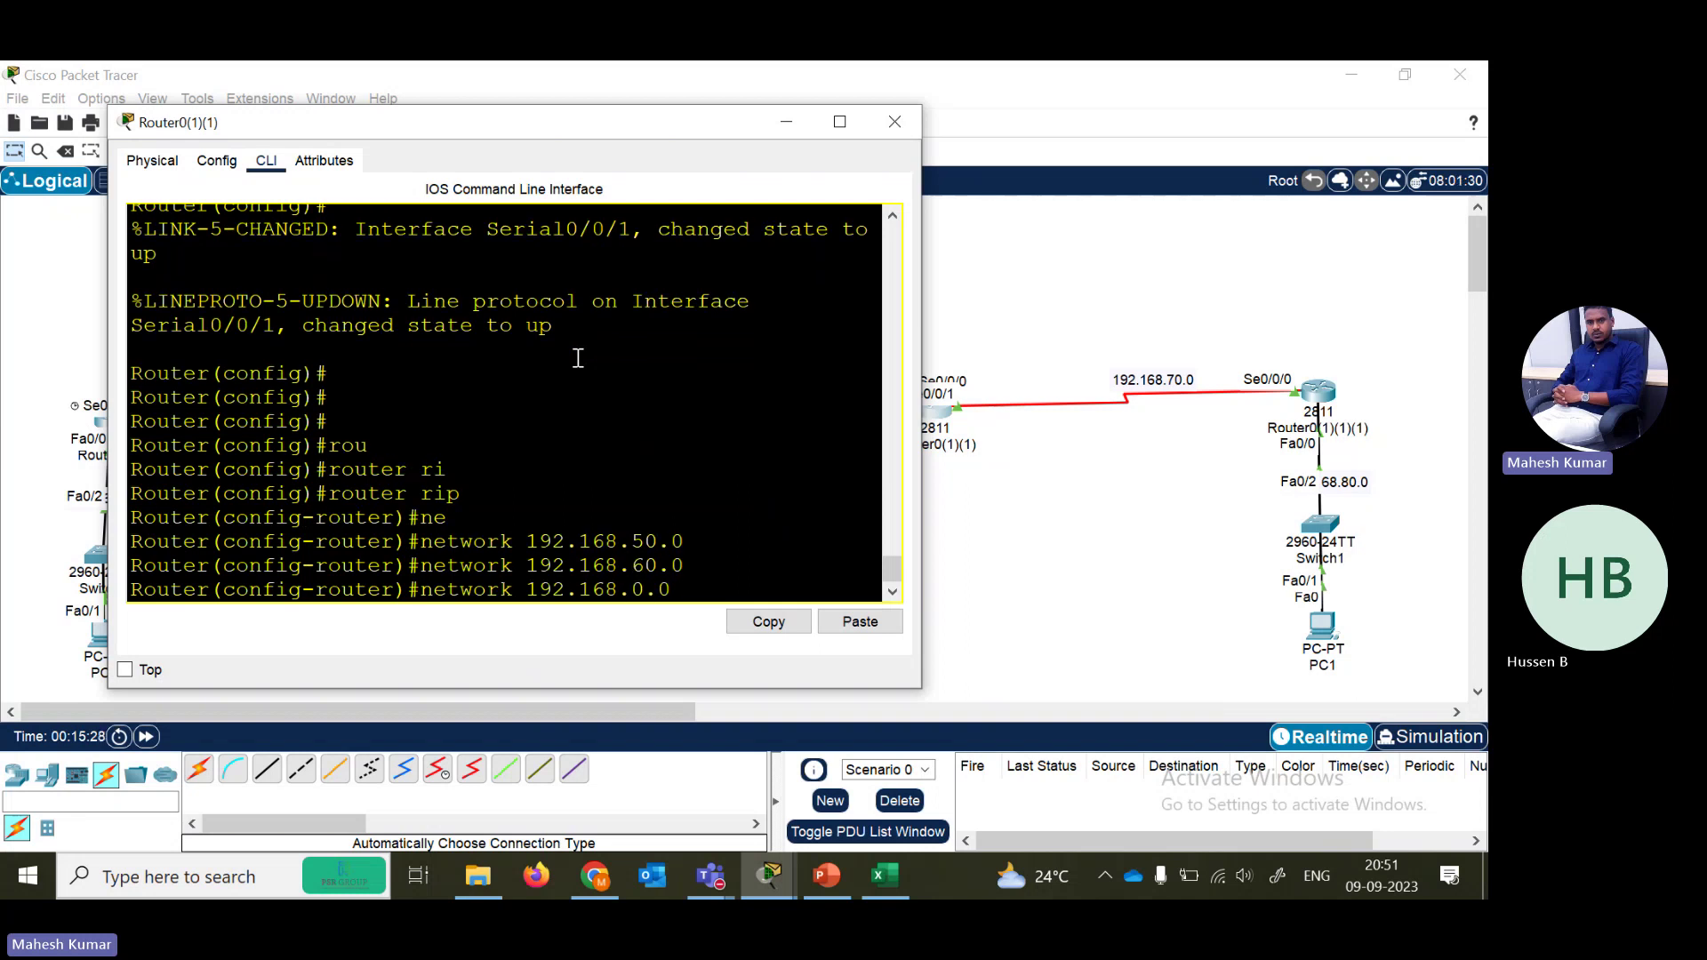
text(7)
key(Return)
- End the configuration session on Router0(1)(1) and close its device window
text(end)
key(Return)
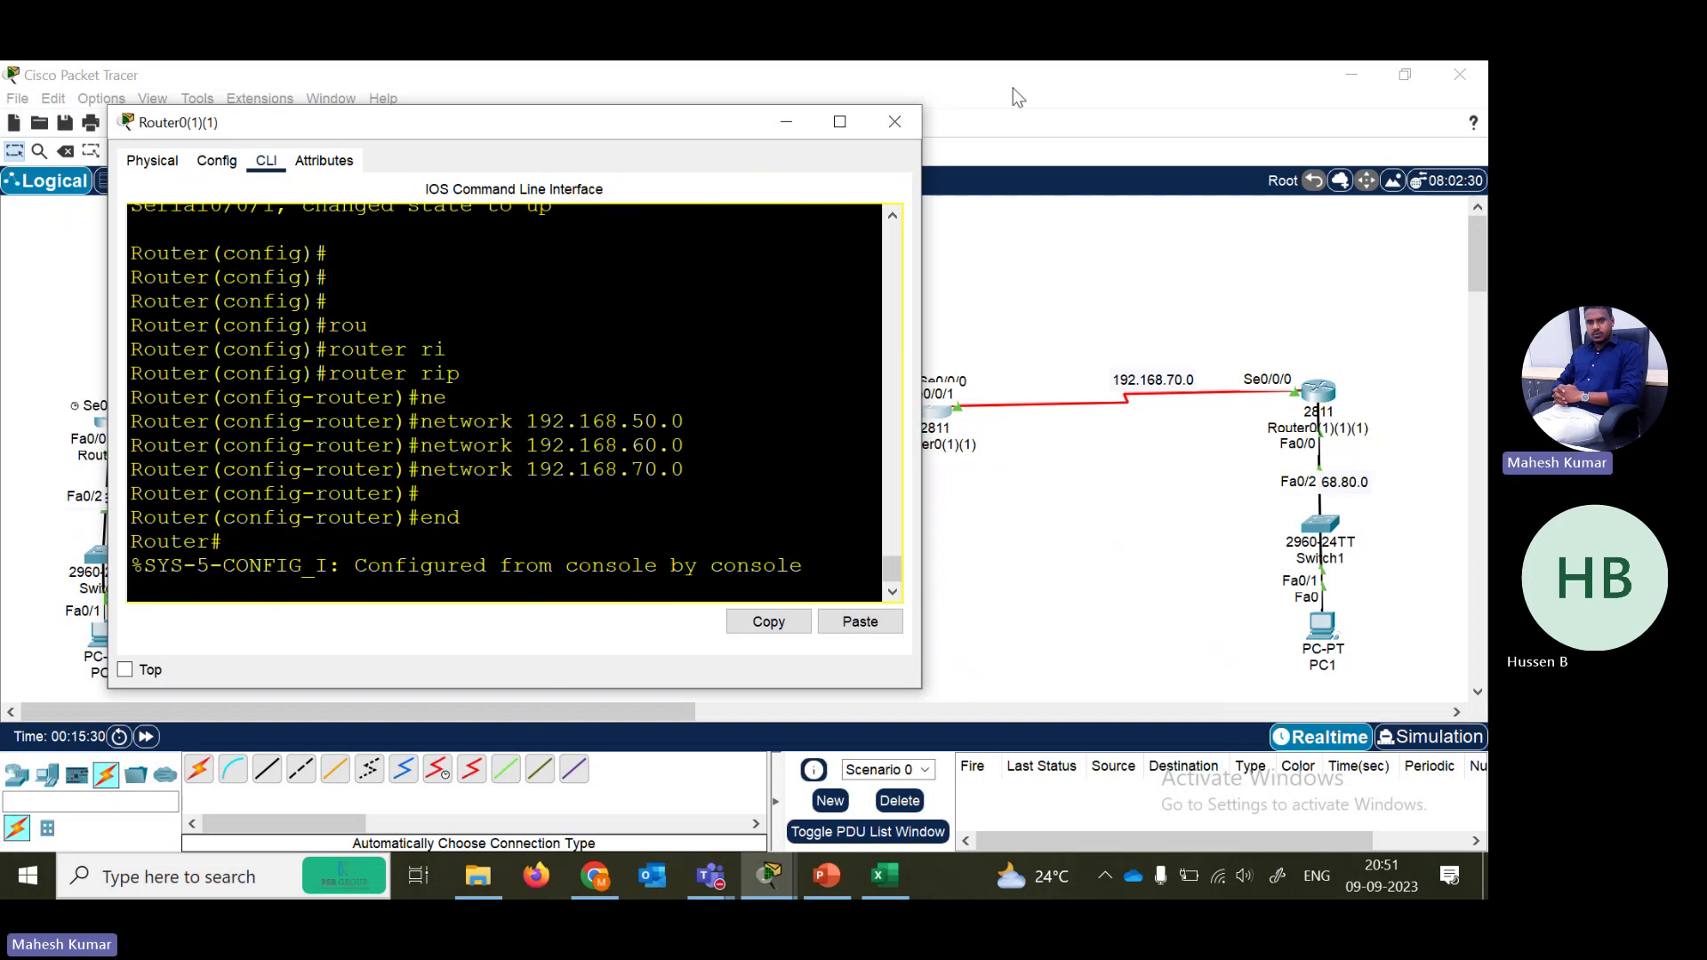
click(895, 122)
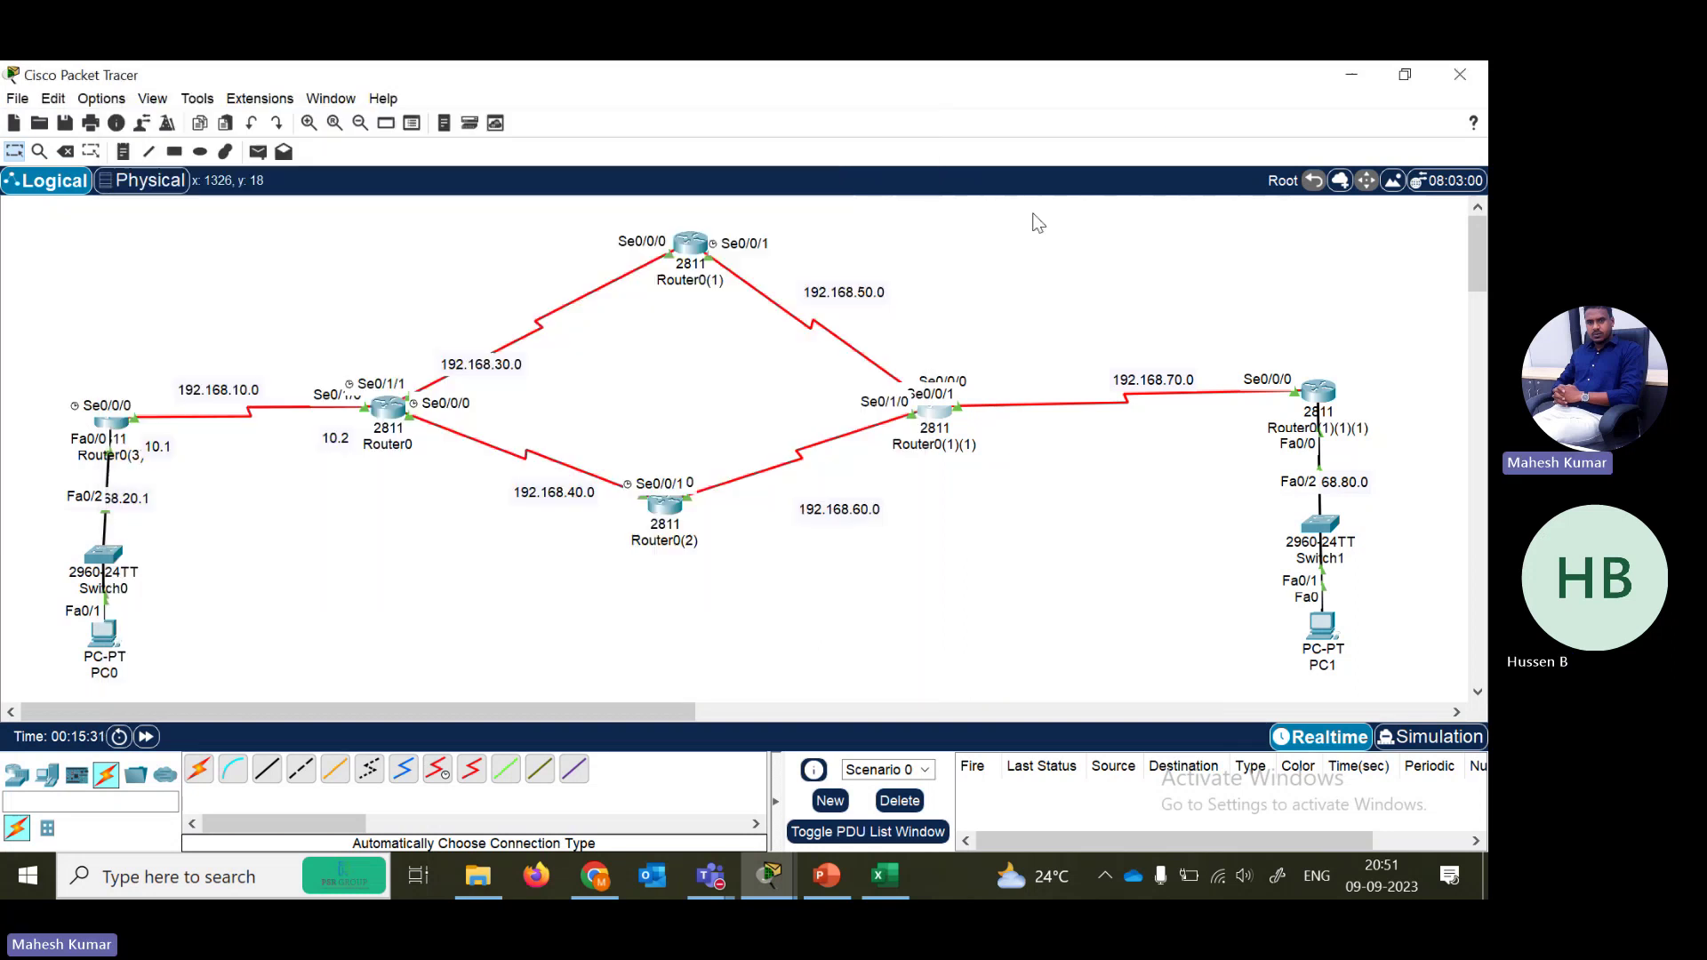
- Open the command line of Router0(2) and enter global configuration mode
click(665, 513)
key(Return)
key(Return)
text(conf ter)
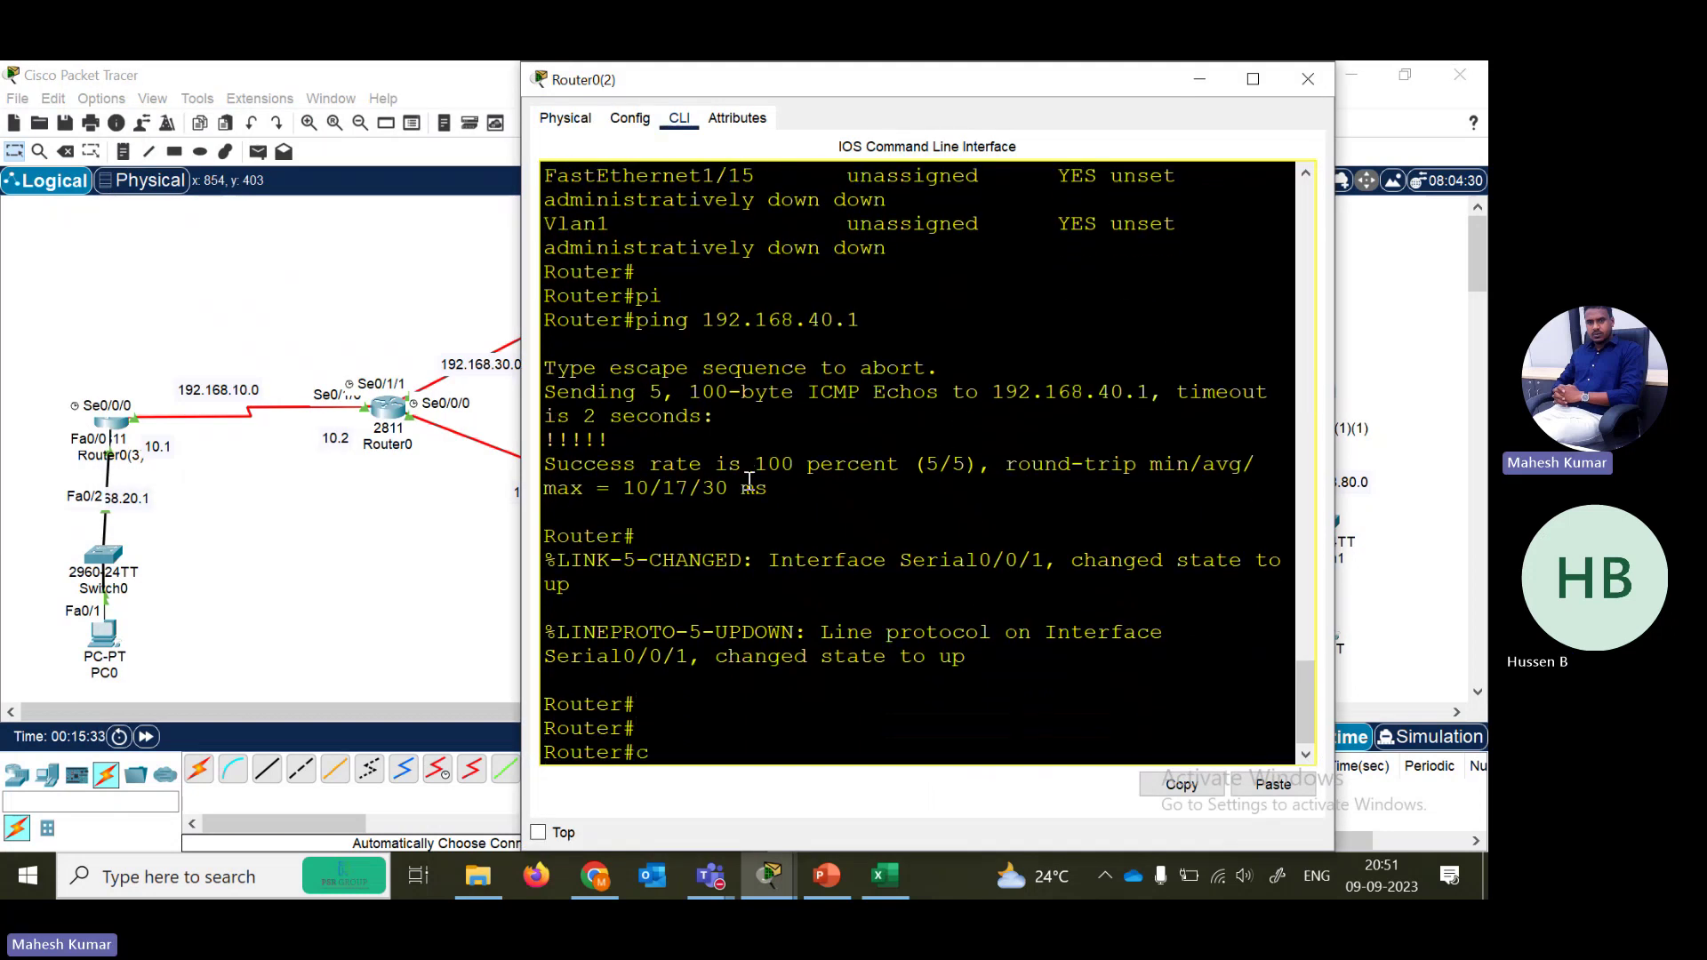
key(Return)
- Start the RIP routing process on Router0(2) with router rip
text(rou)
key(Tab)
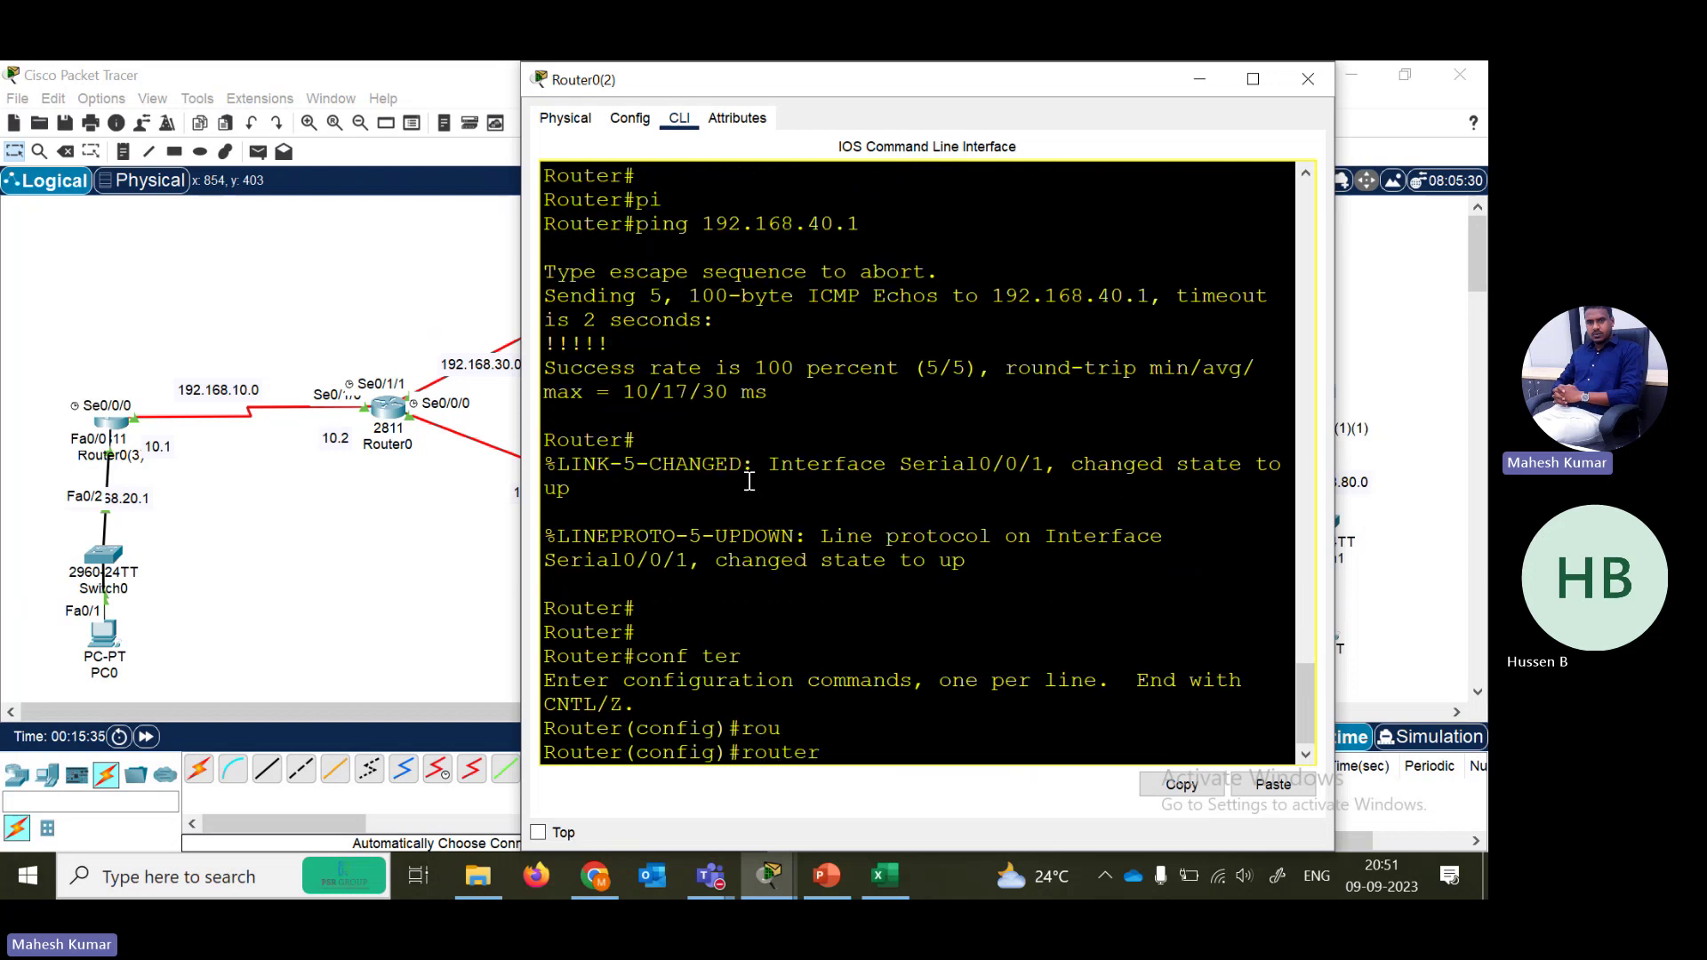
text(r)
key(Tab)
key(Return)
- Add network 192.168.40.0 to the RIP process on Router0(2)
text(ne)
key(Tab)
text(19)
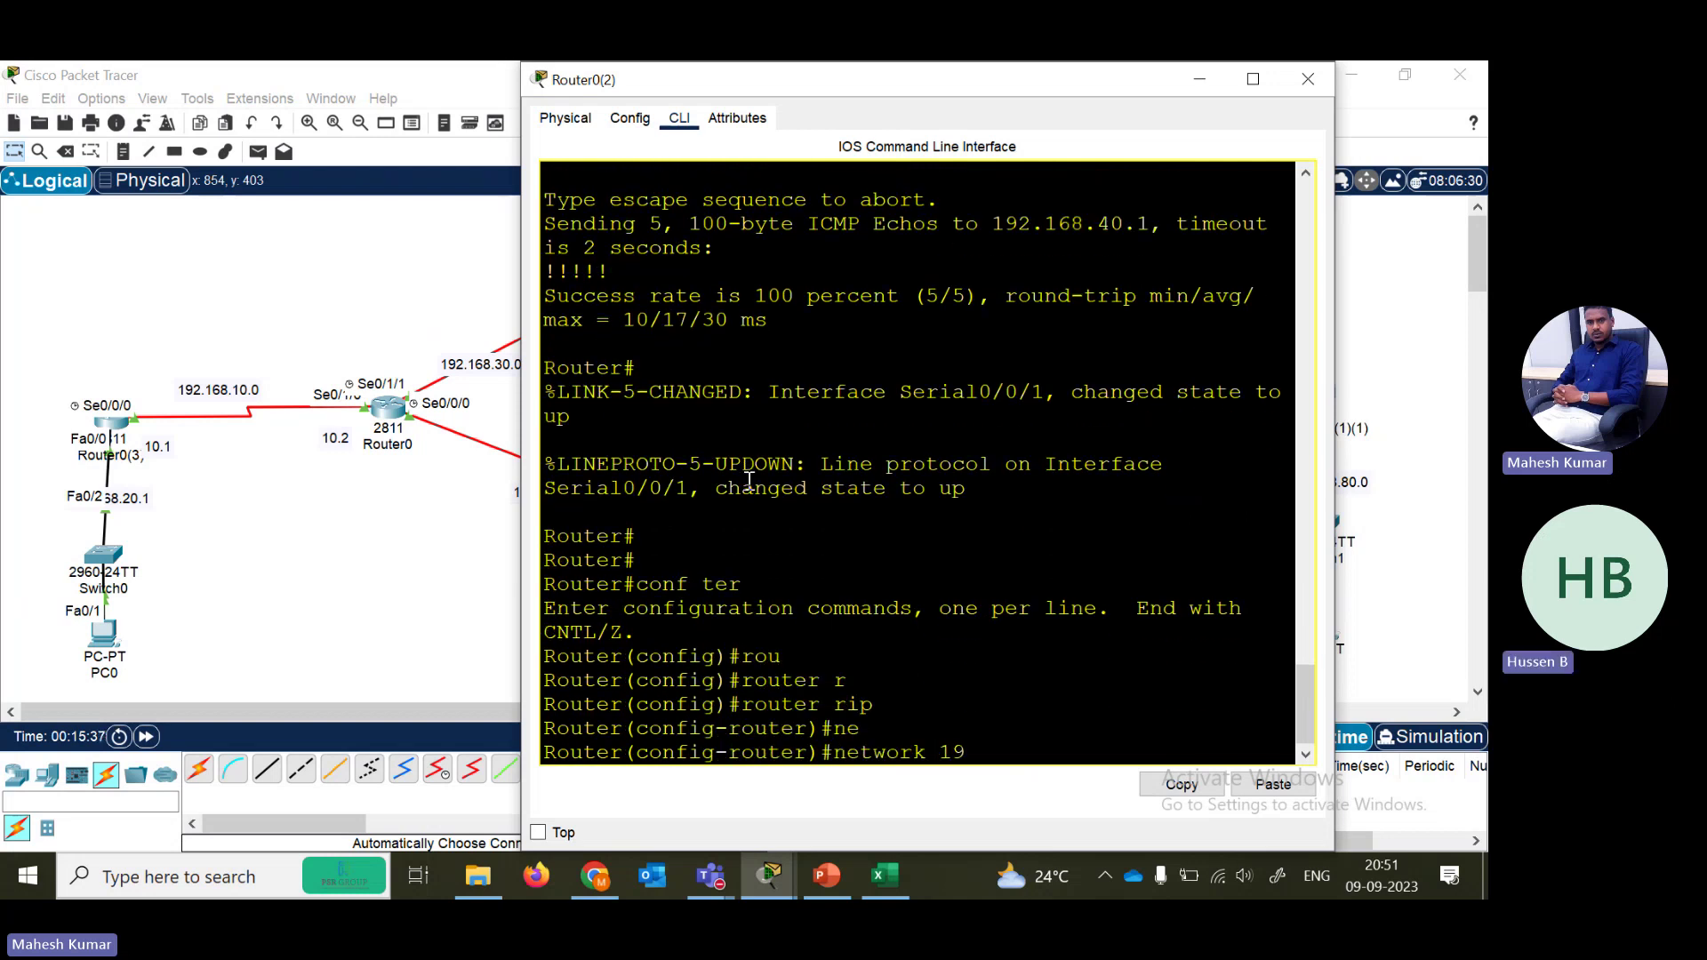
text(2.168.40.0)
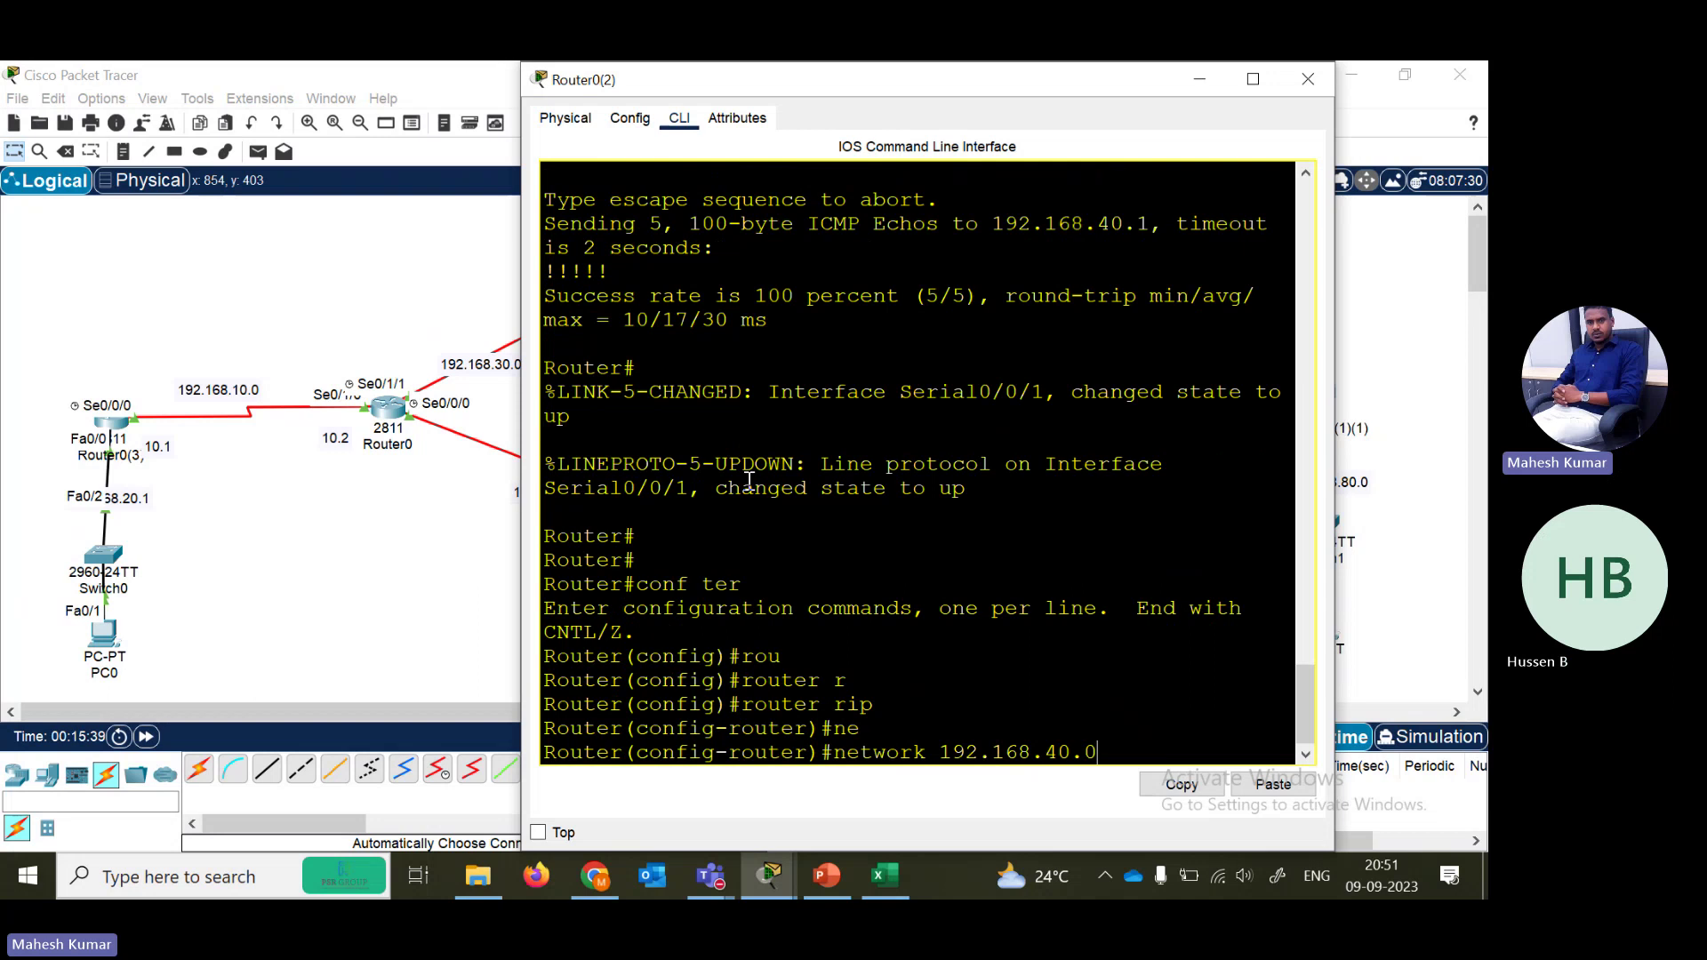
key(Return)
- Try to add network 192.168.60.0 to the RIP process on Router0(2)
key(Up)
key(BackSpace)
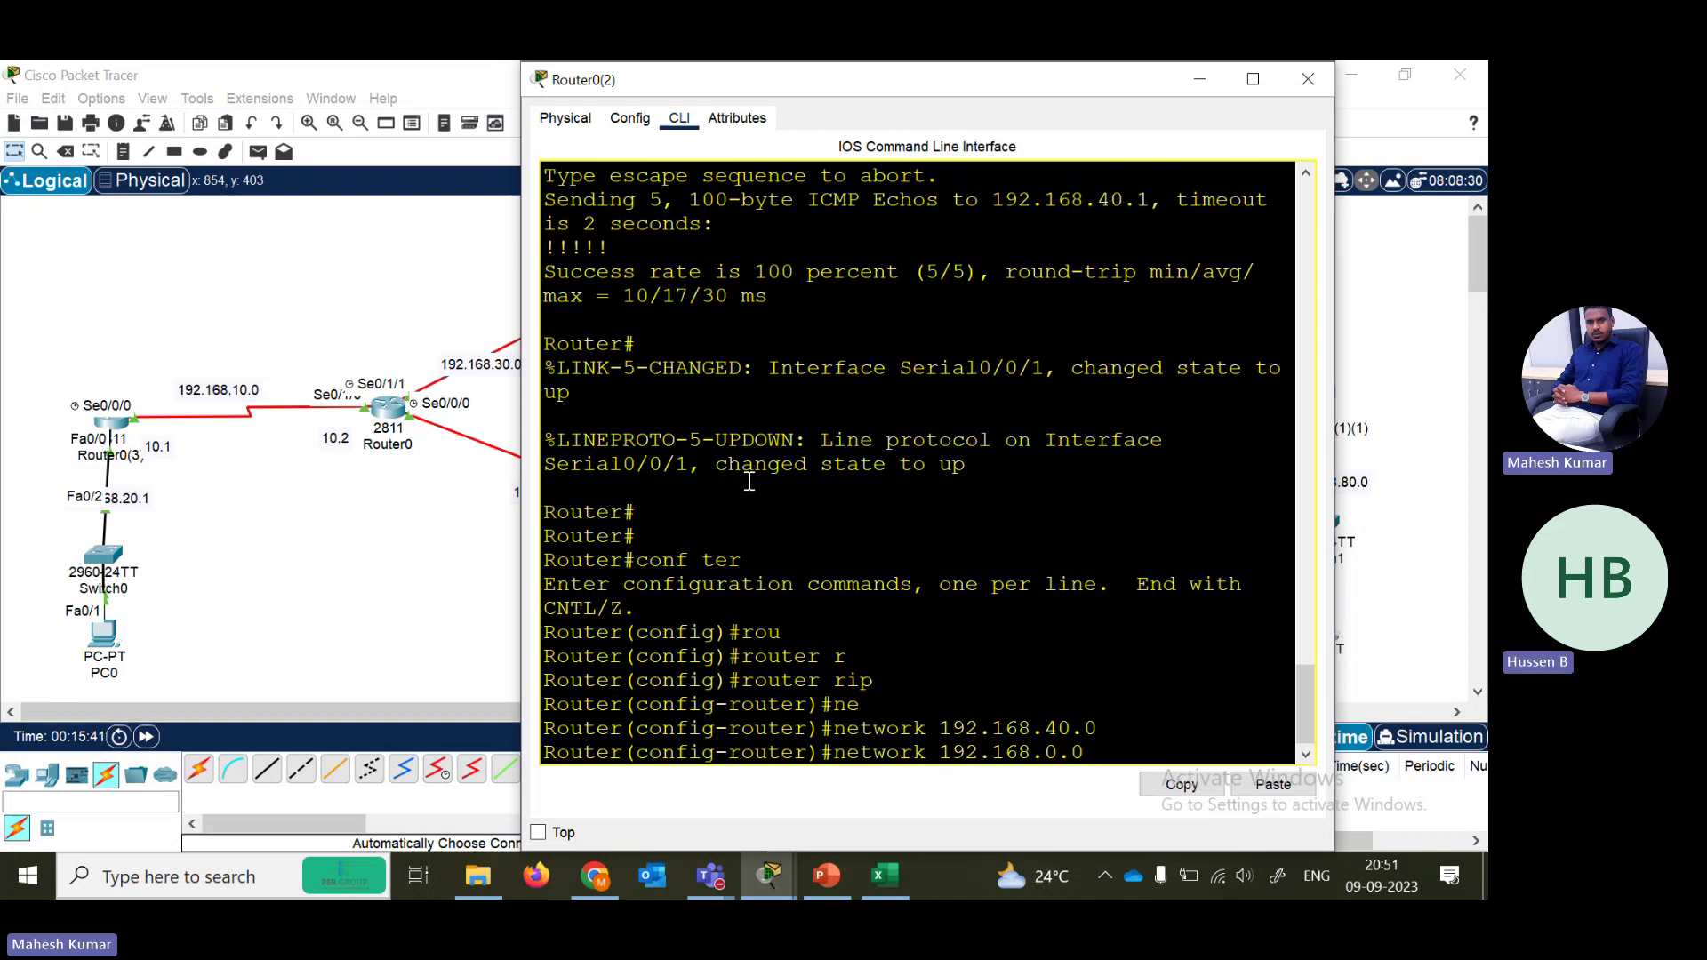
click(285, 611)
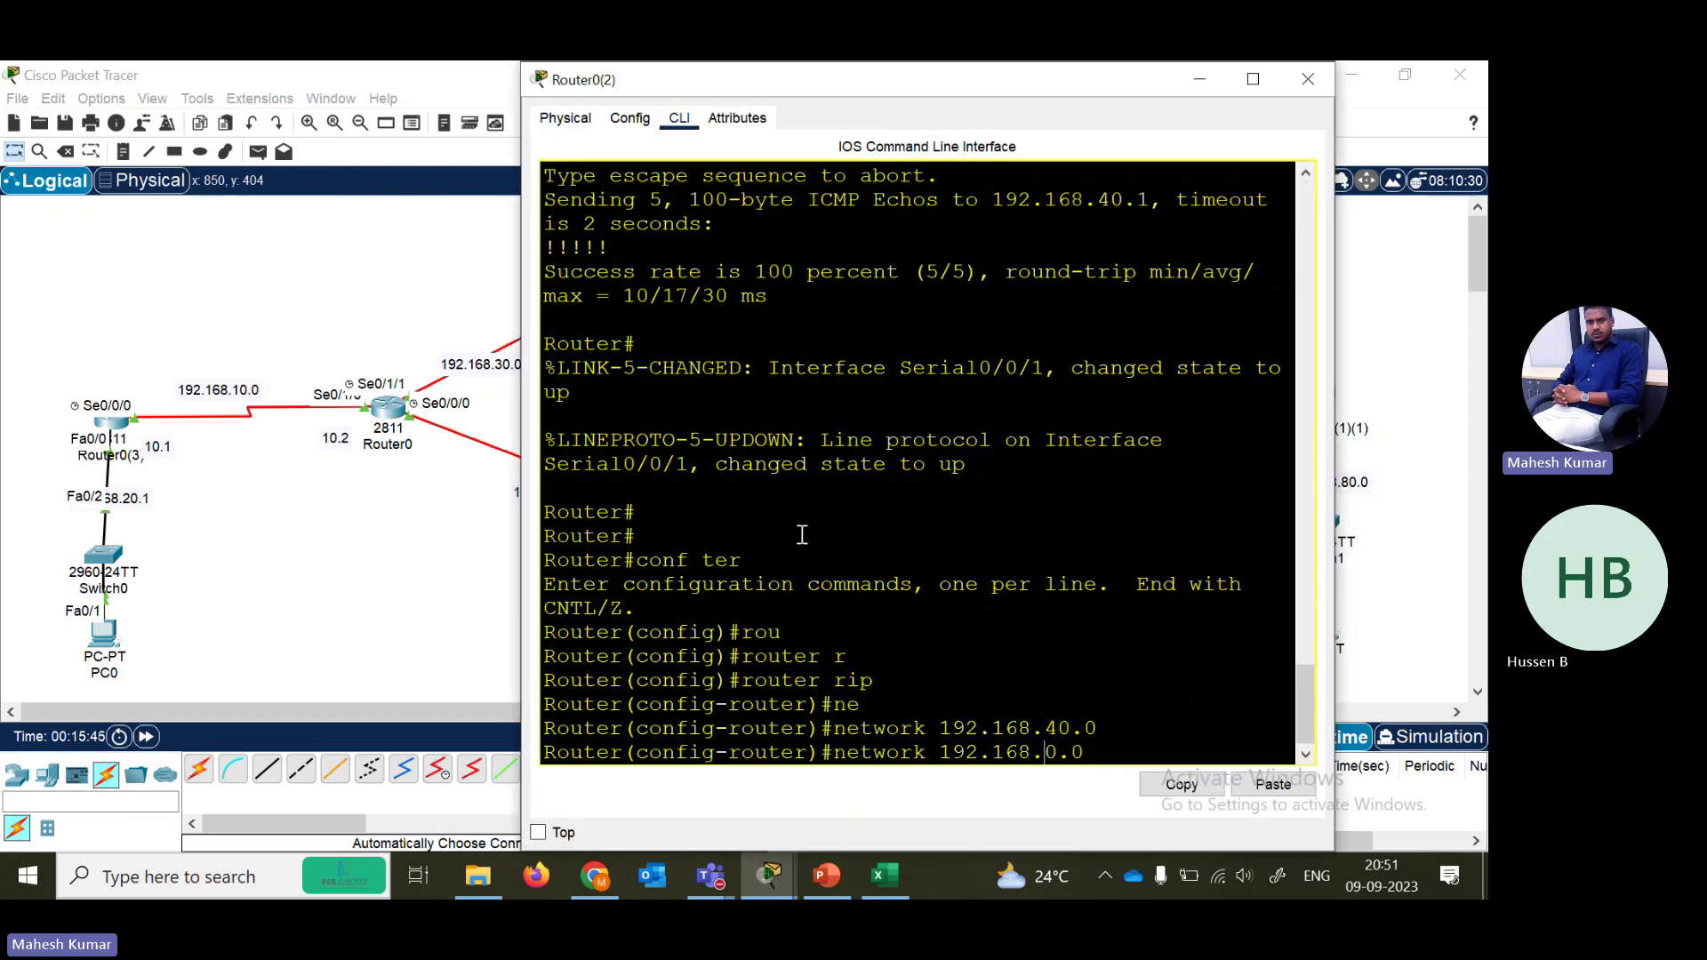
click(667, 506)
text(6\\)
key(Return)
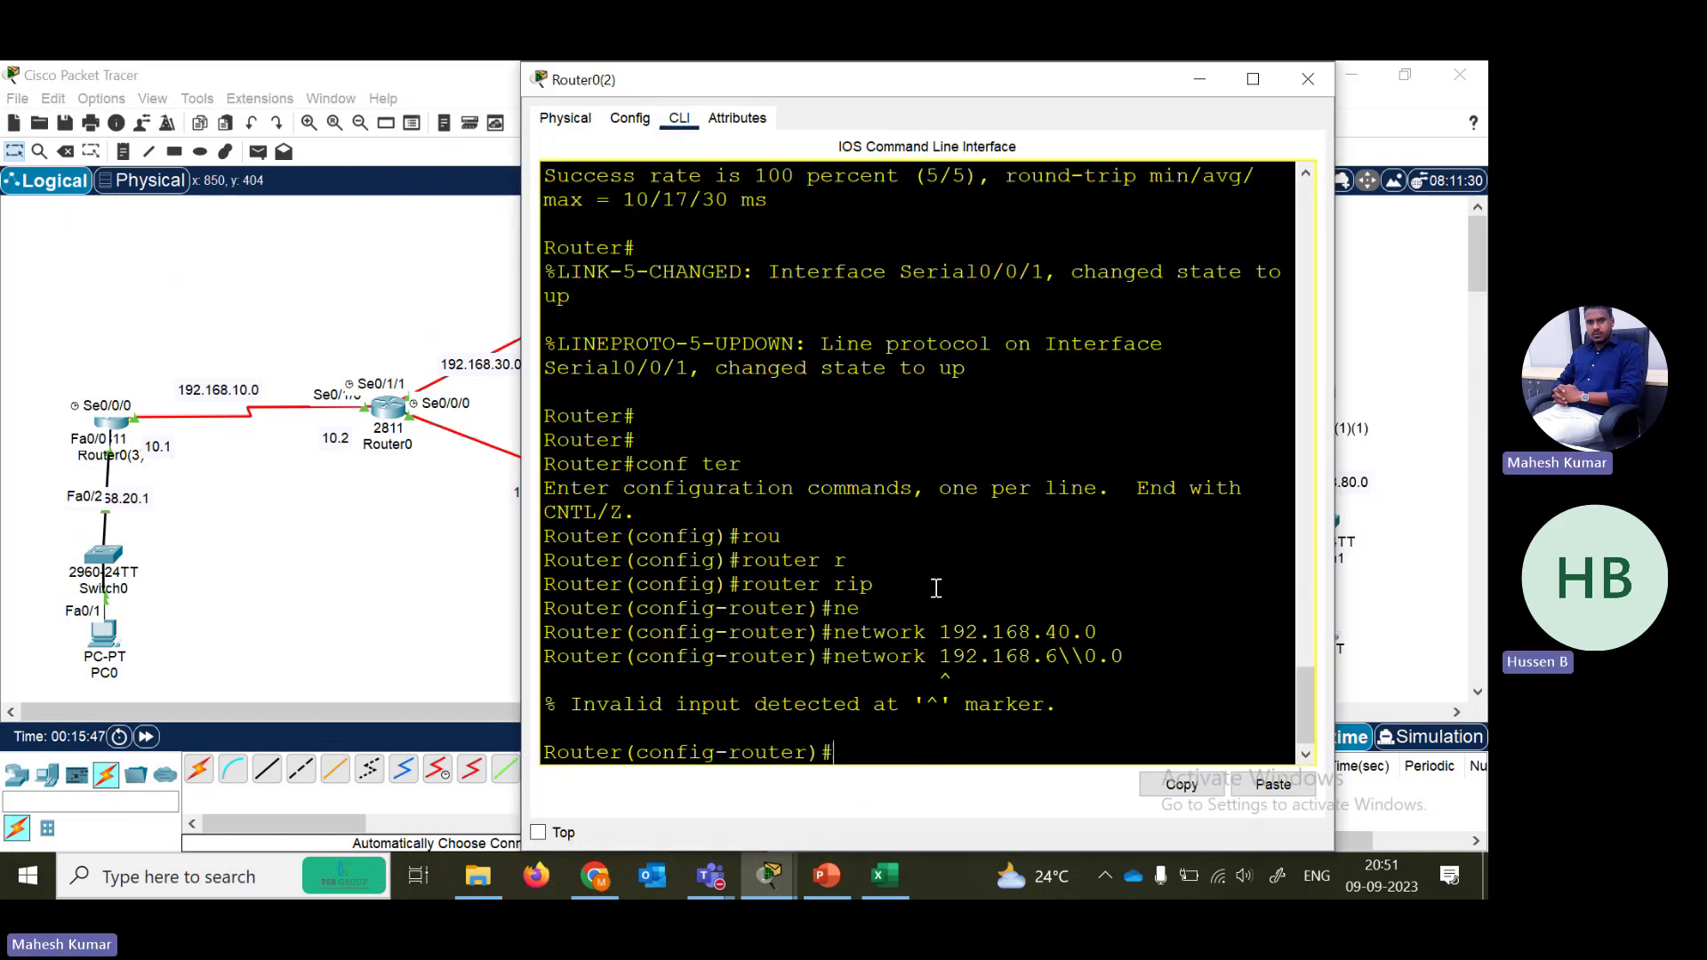
- Add network 192.168.60.0 to the RIP process on Router0(2)
key(BackSpace)
key(BackSpace)
key(BackSpace)
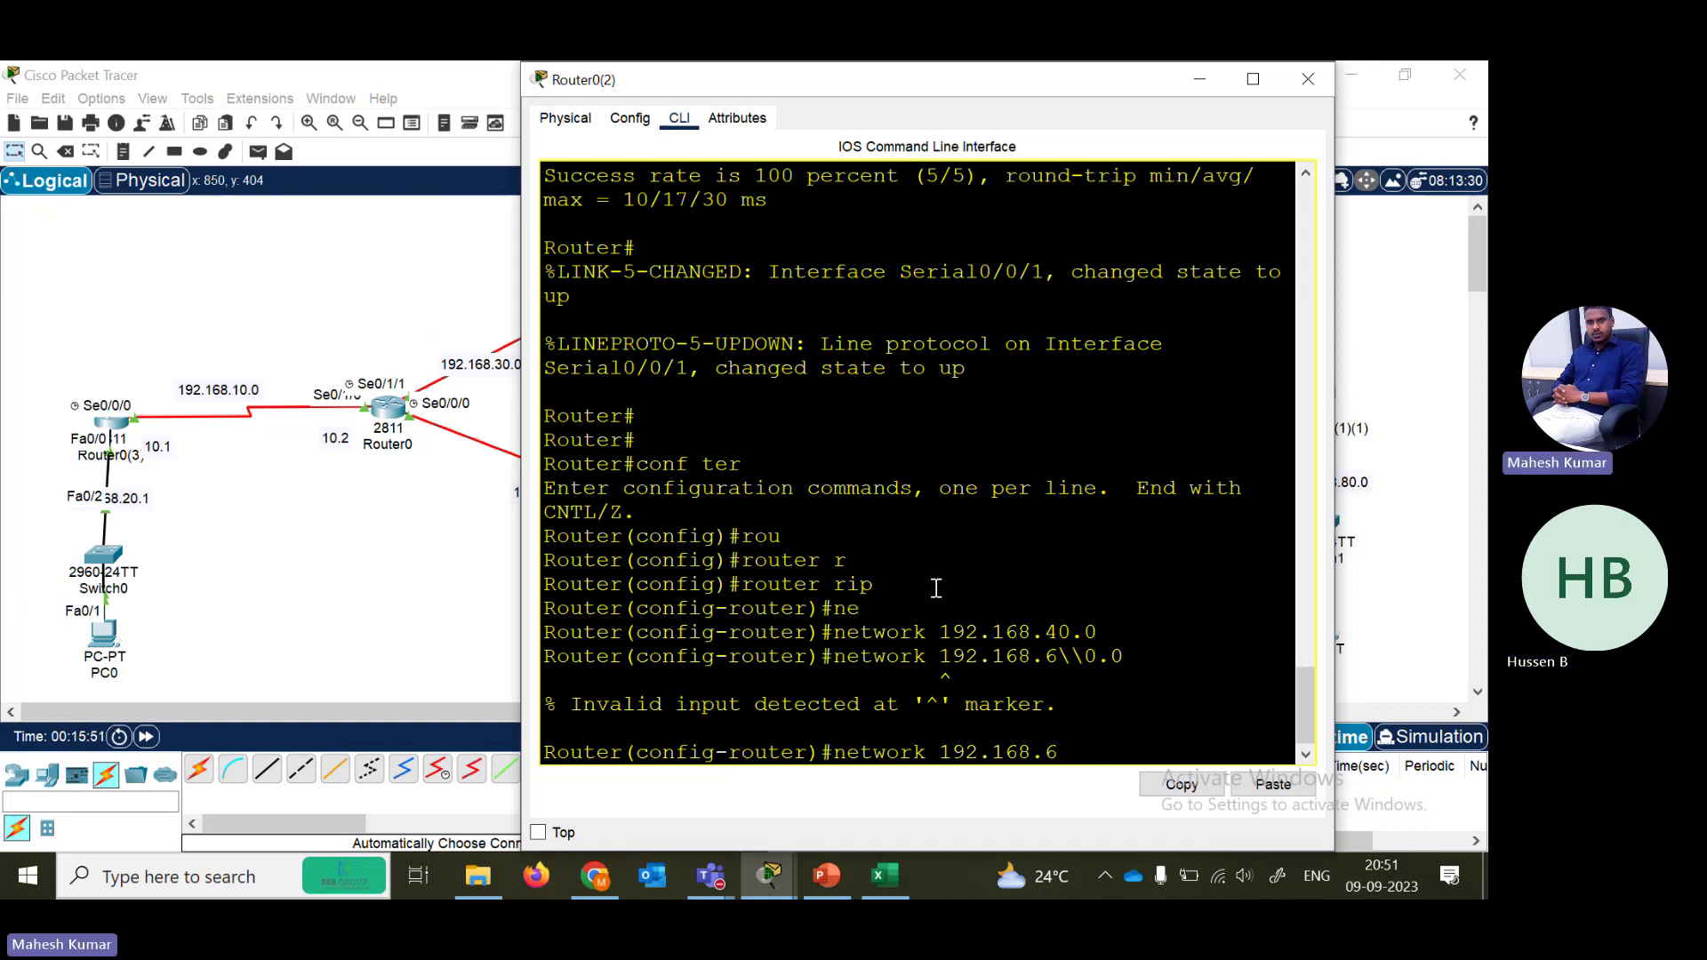
text(0.)
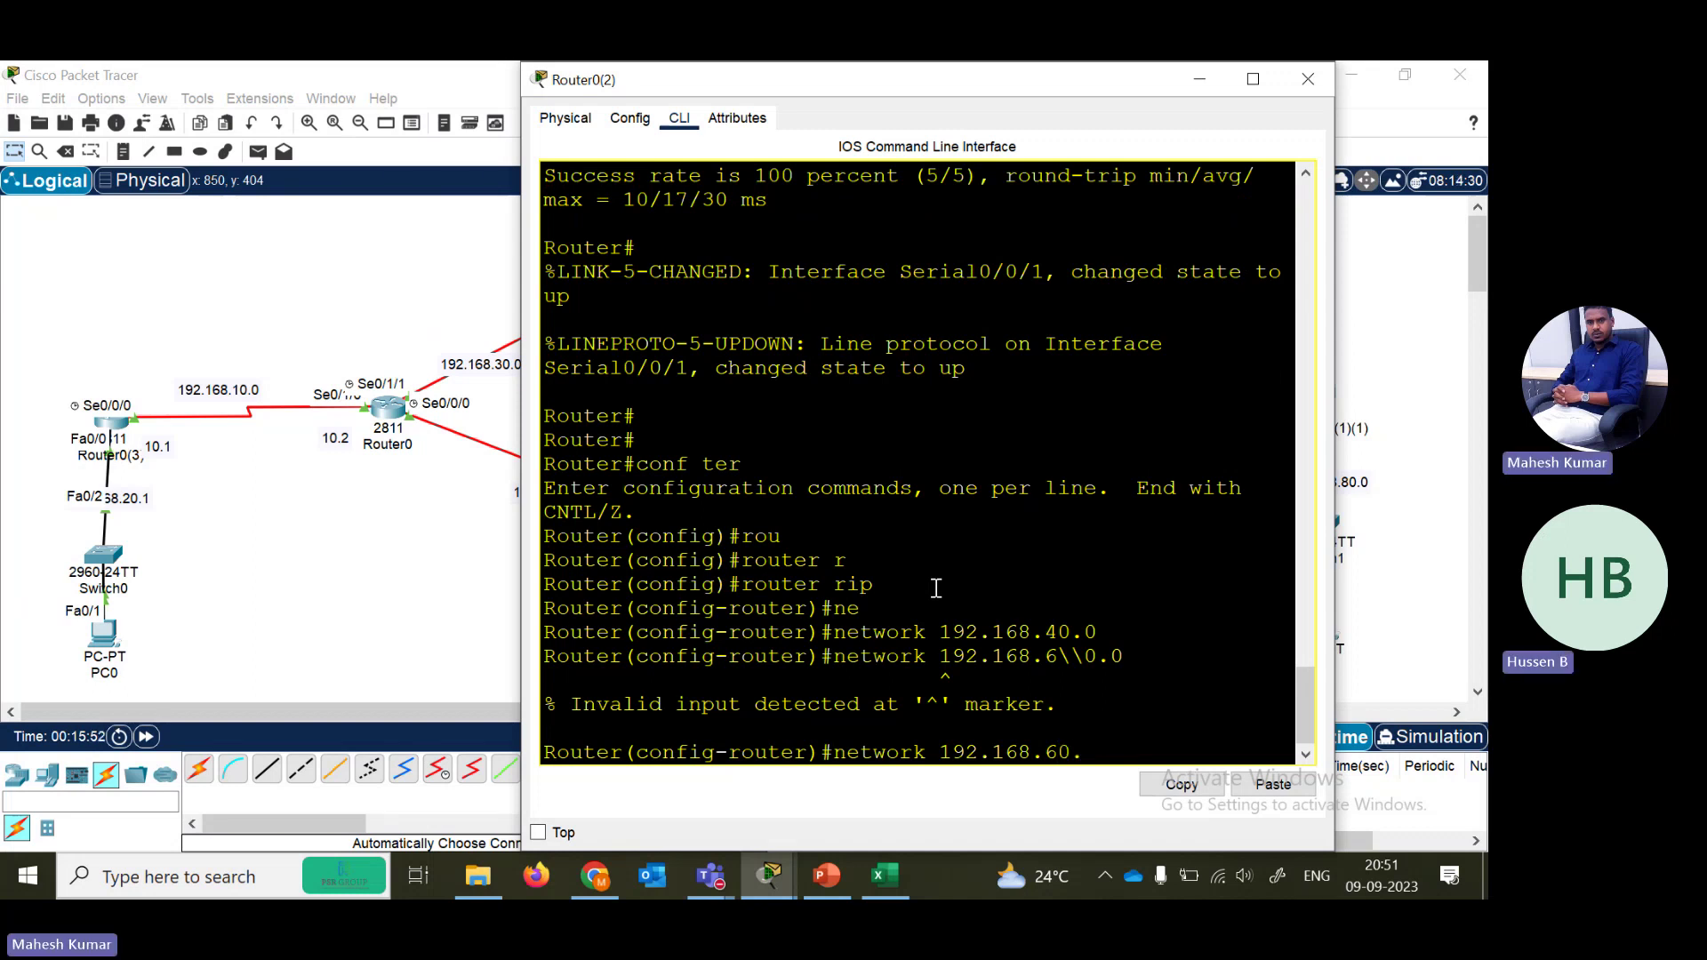
key(Return)
key(Return)
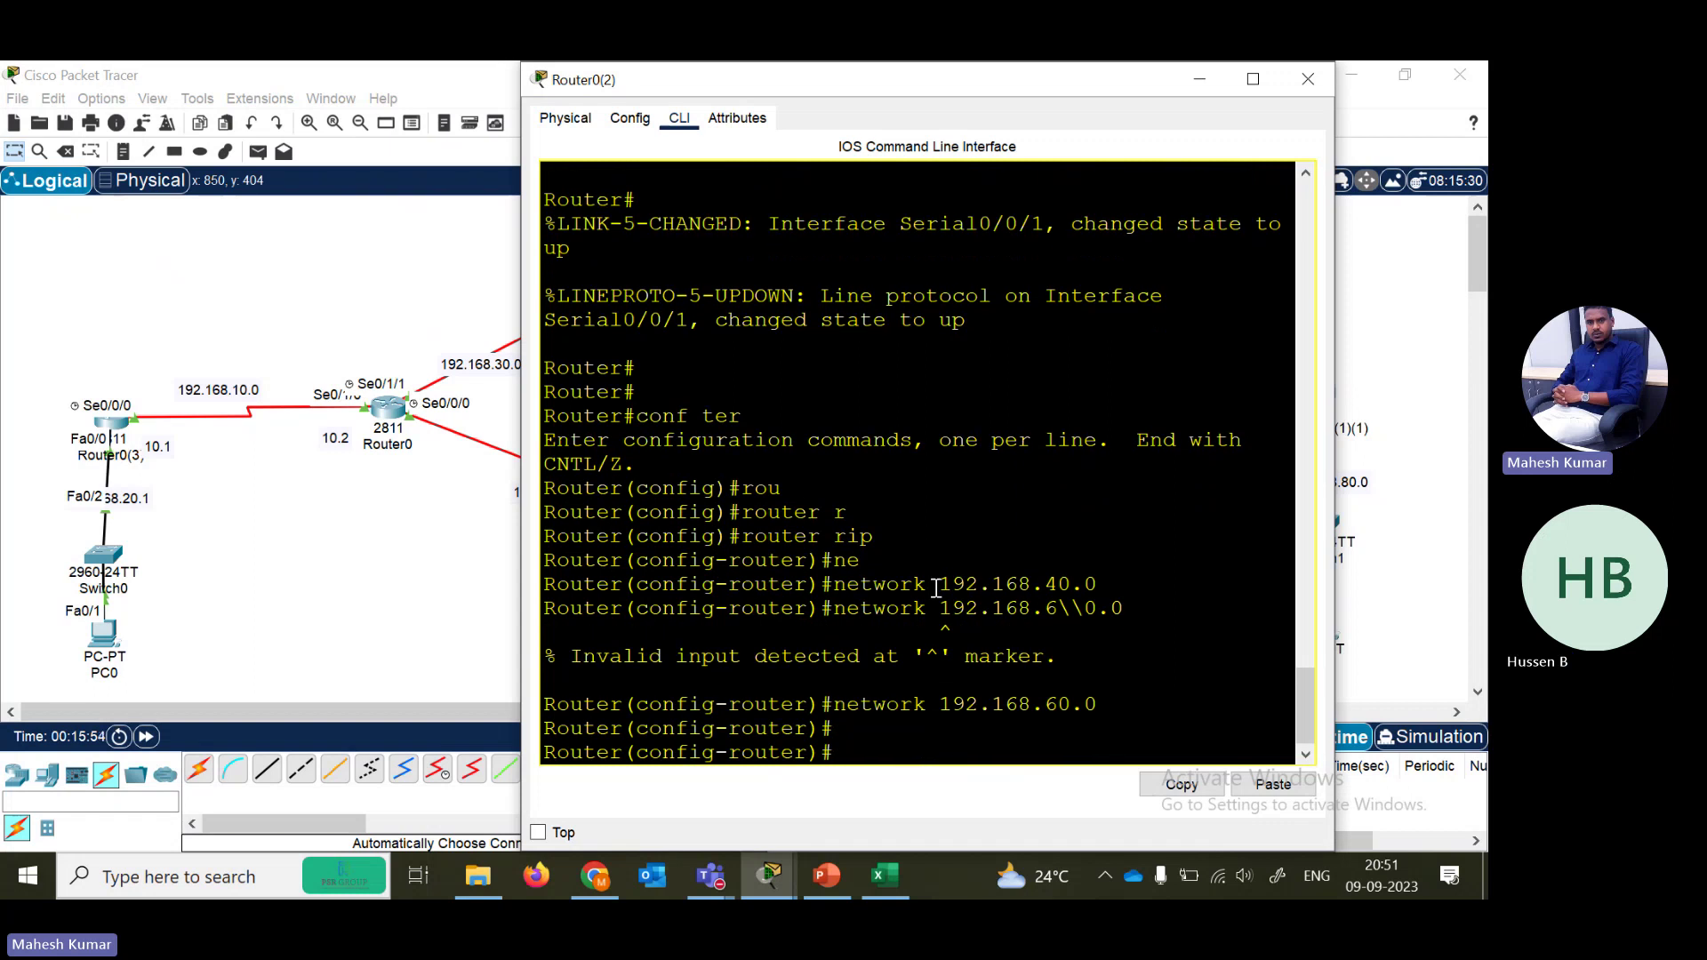
- Set the RIP process on Router0(2) to version 2
text(ve)
key(Tab)
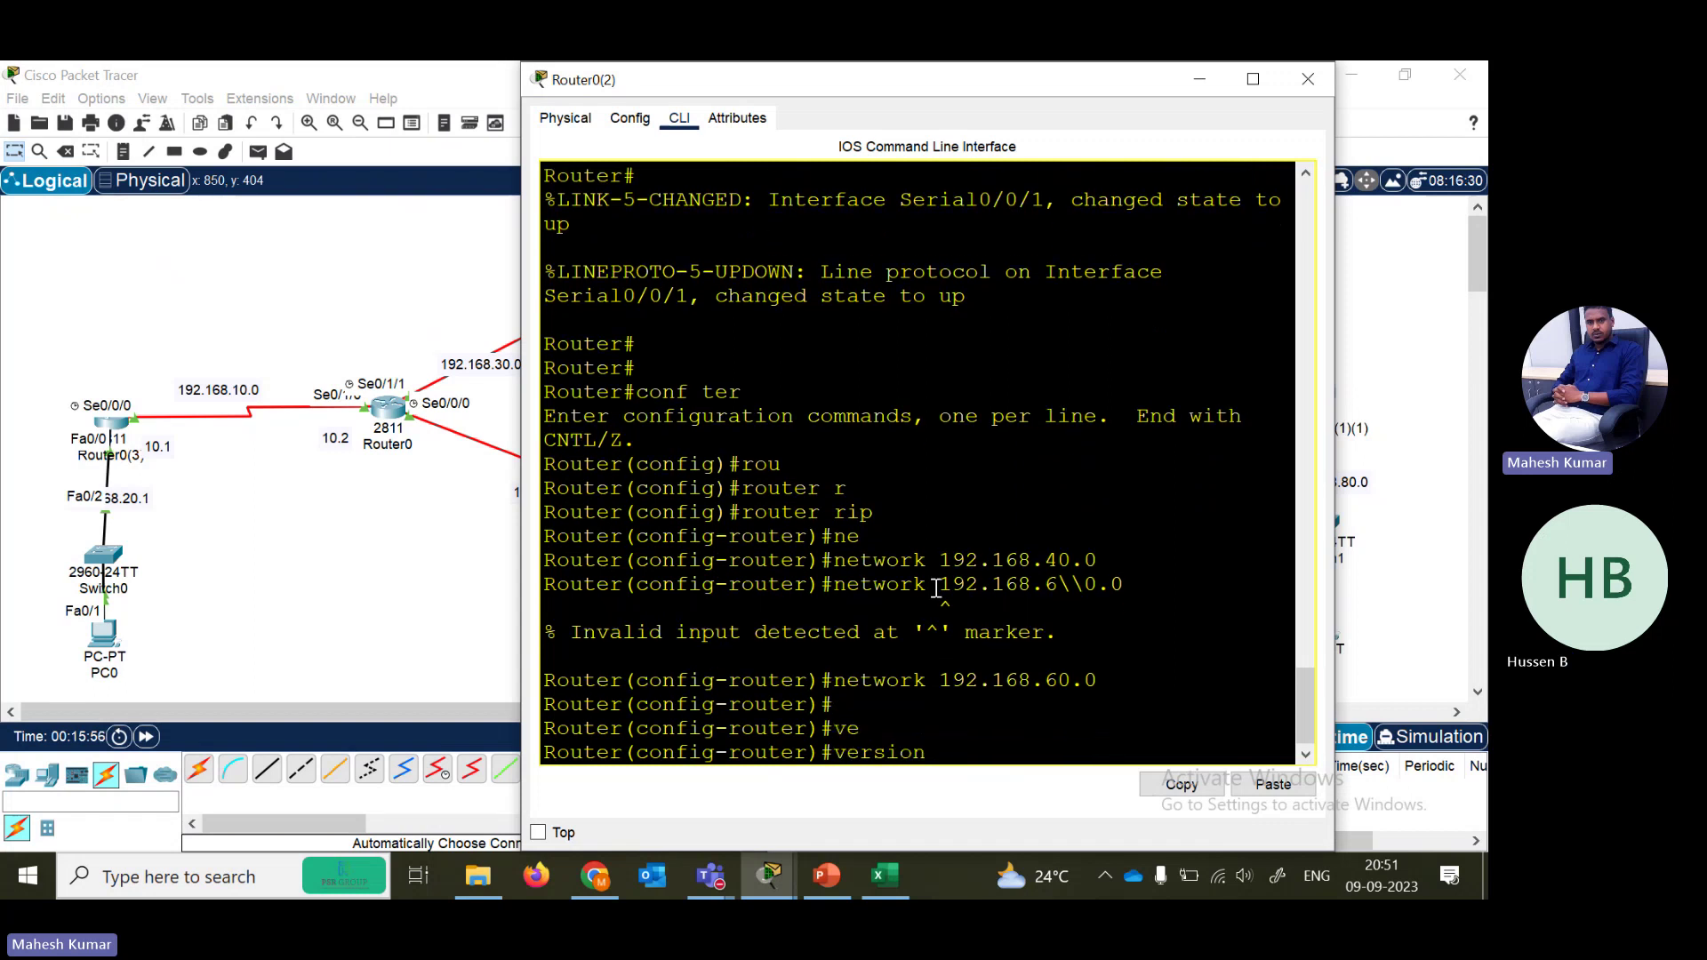
text(2)
key(Return)
key(Return)
key(Return)
text(end)
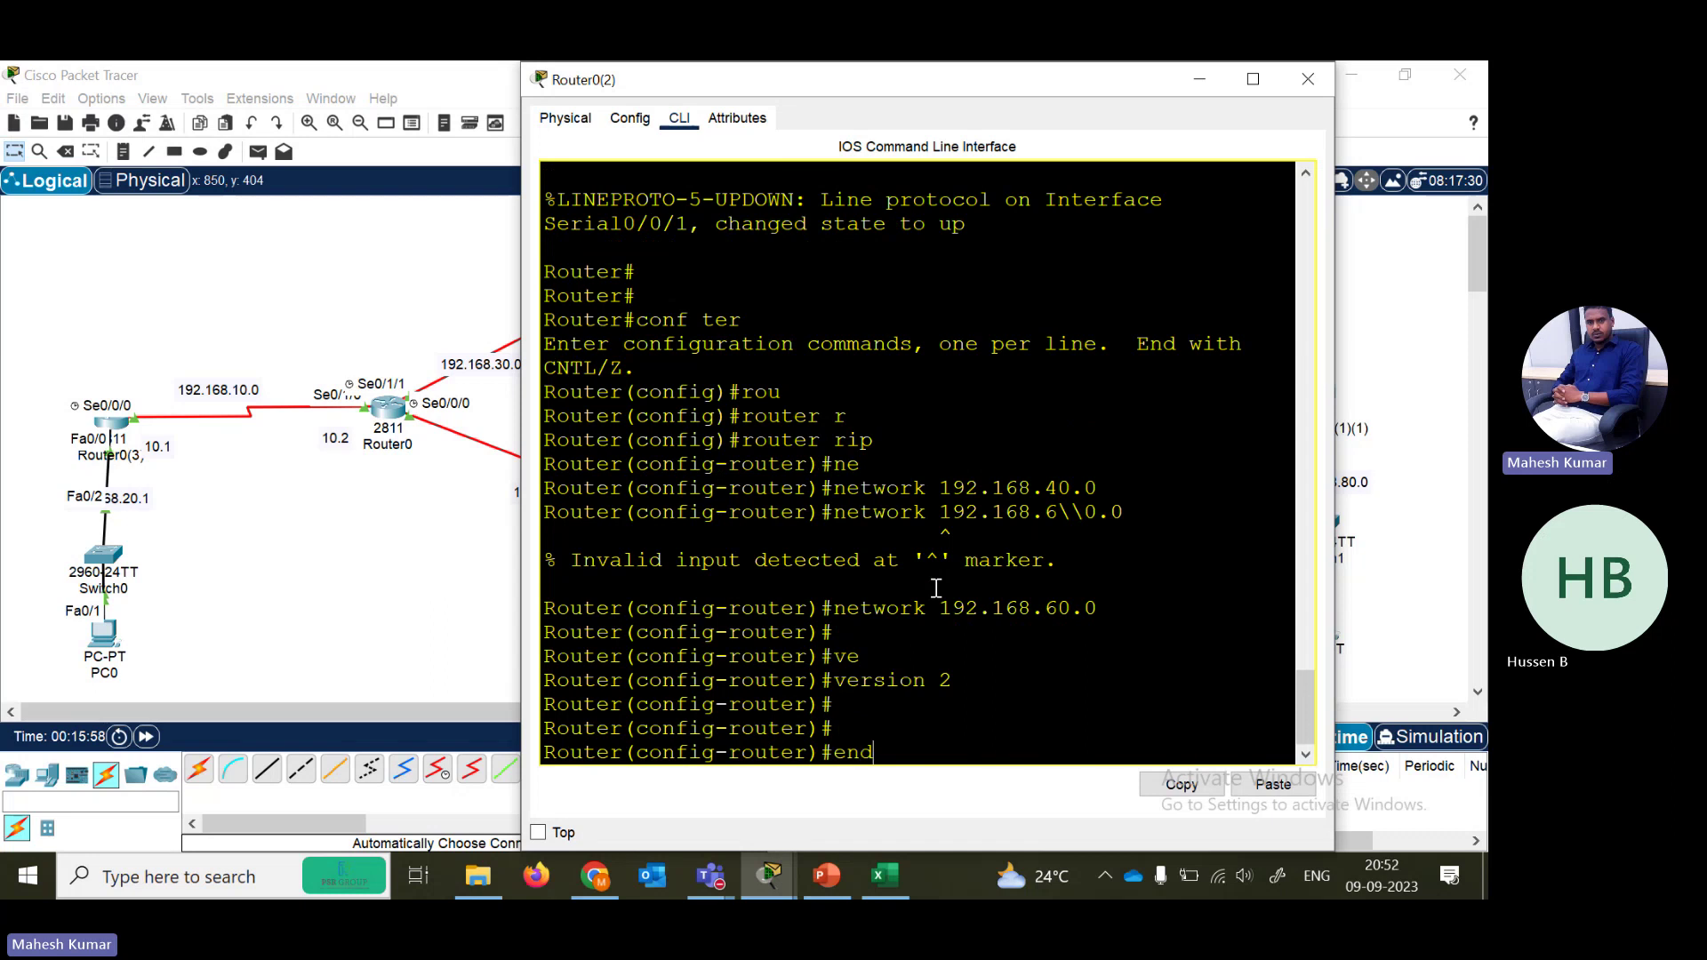
key(BackSpace)
key(BackSpace)
key(BackSpace)
text(no au)
key(Tab)
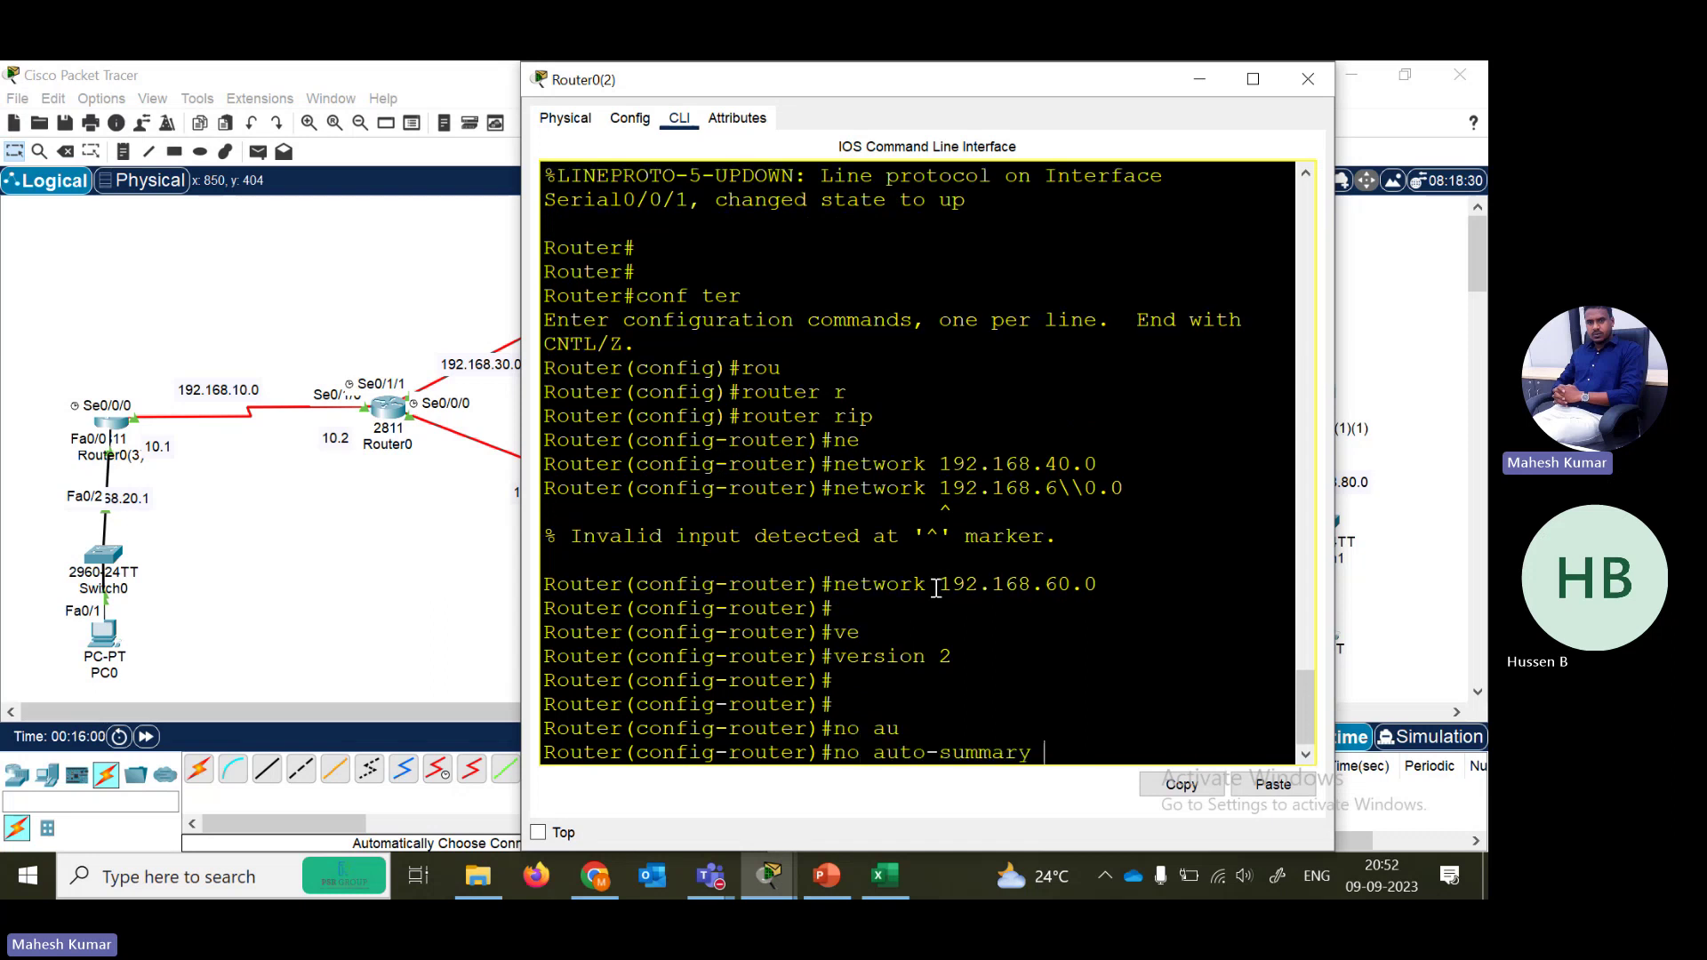
key(BackSpace)
key(BackSpace)
key(BackSpace)
key(BackSpace)
key(BackSpace)
key(BackSpace)
key(BackSpace)
key(BackSpace)
key(BackSpace)
key(BackSpace)
key(BackSpace)
key(BackSpace)
key(BackSpace)
key(BackSpace)
key(Return)
key(Return)
key(Return)
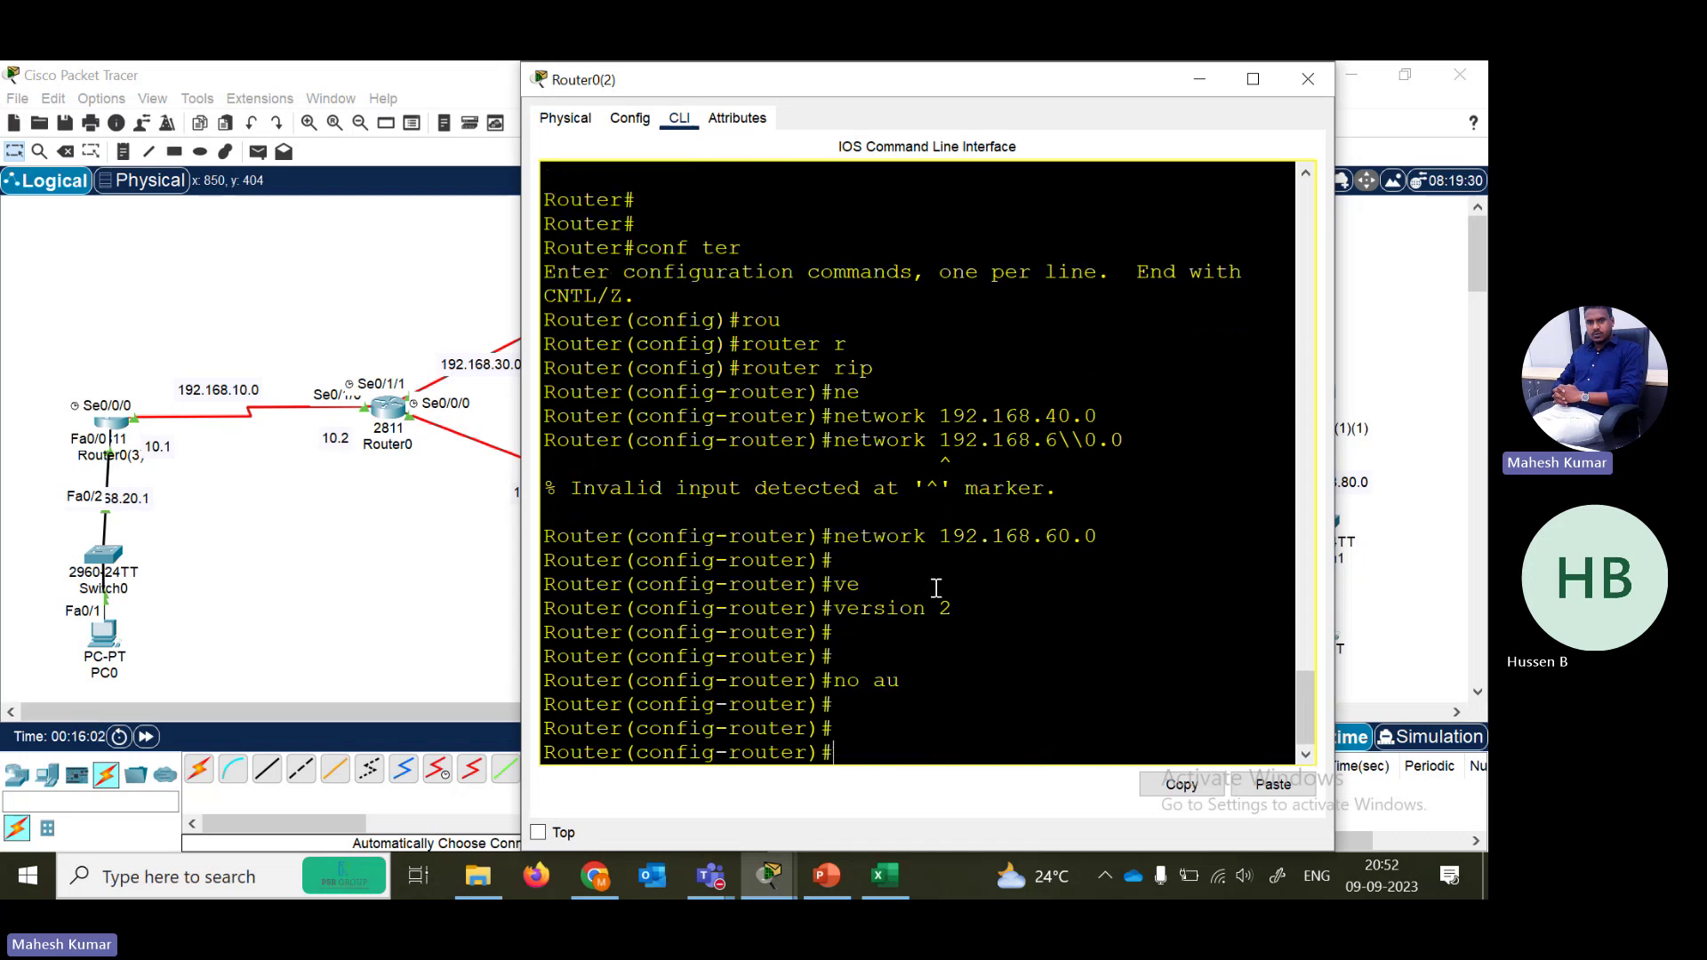
- Leave configuration mode on Router0(2) with the end command and close the router's window
text(end)
key(Return)
key(Return)
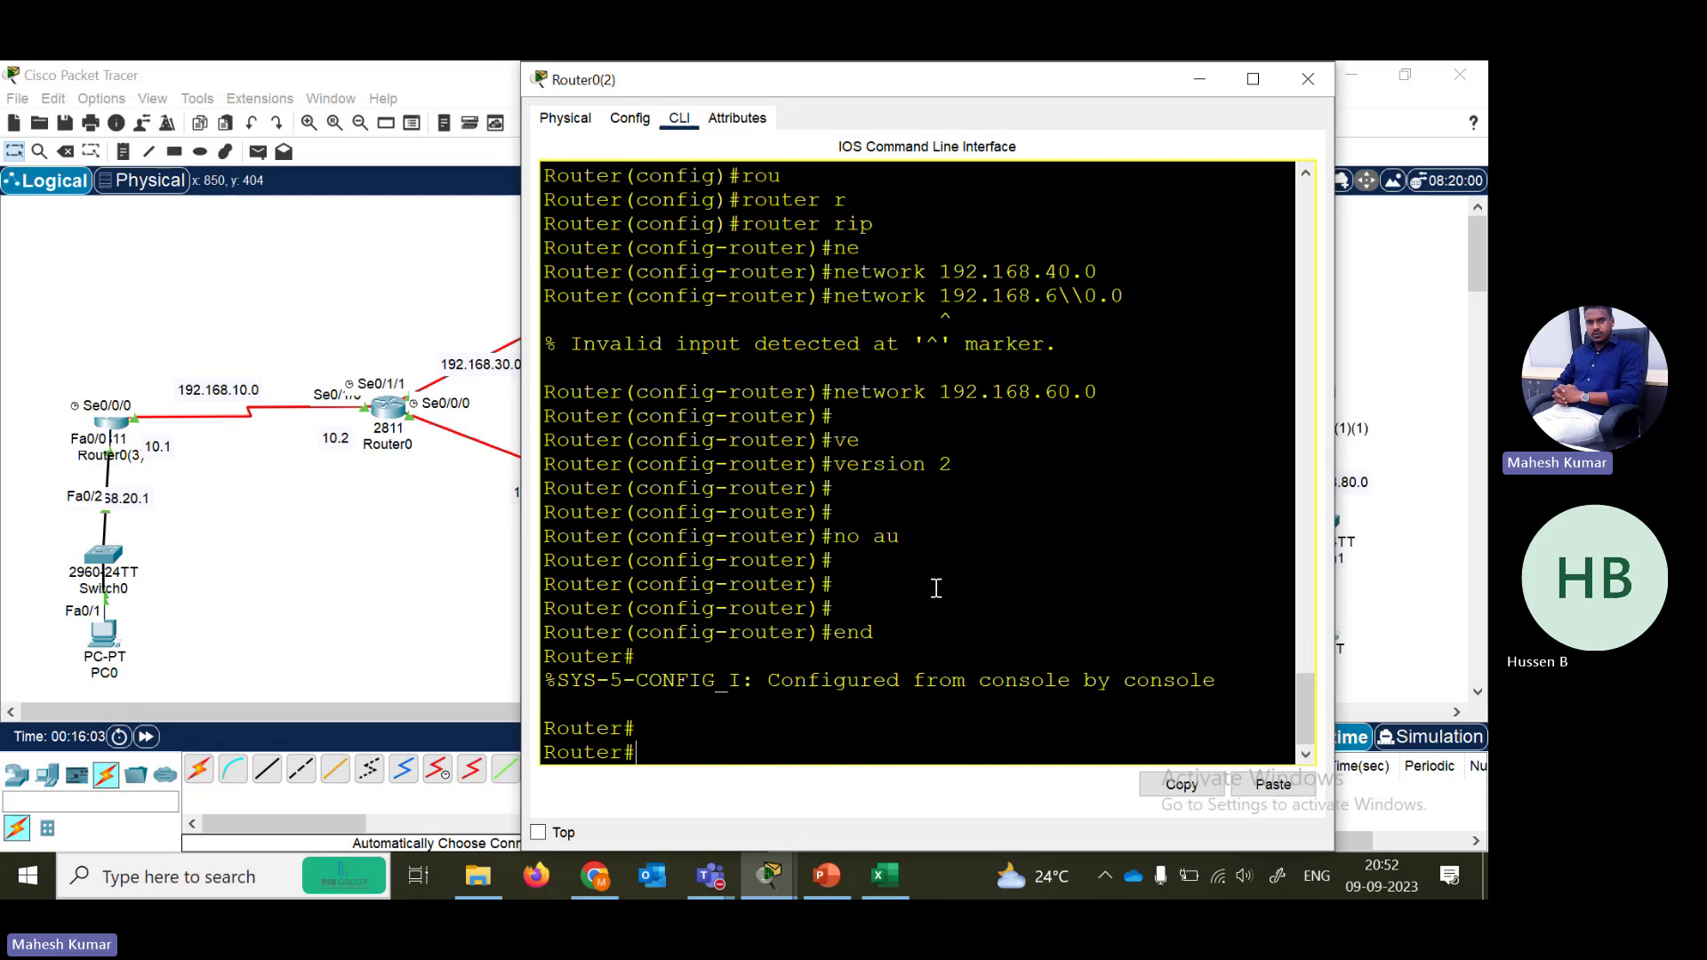
click(1308, 78)
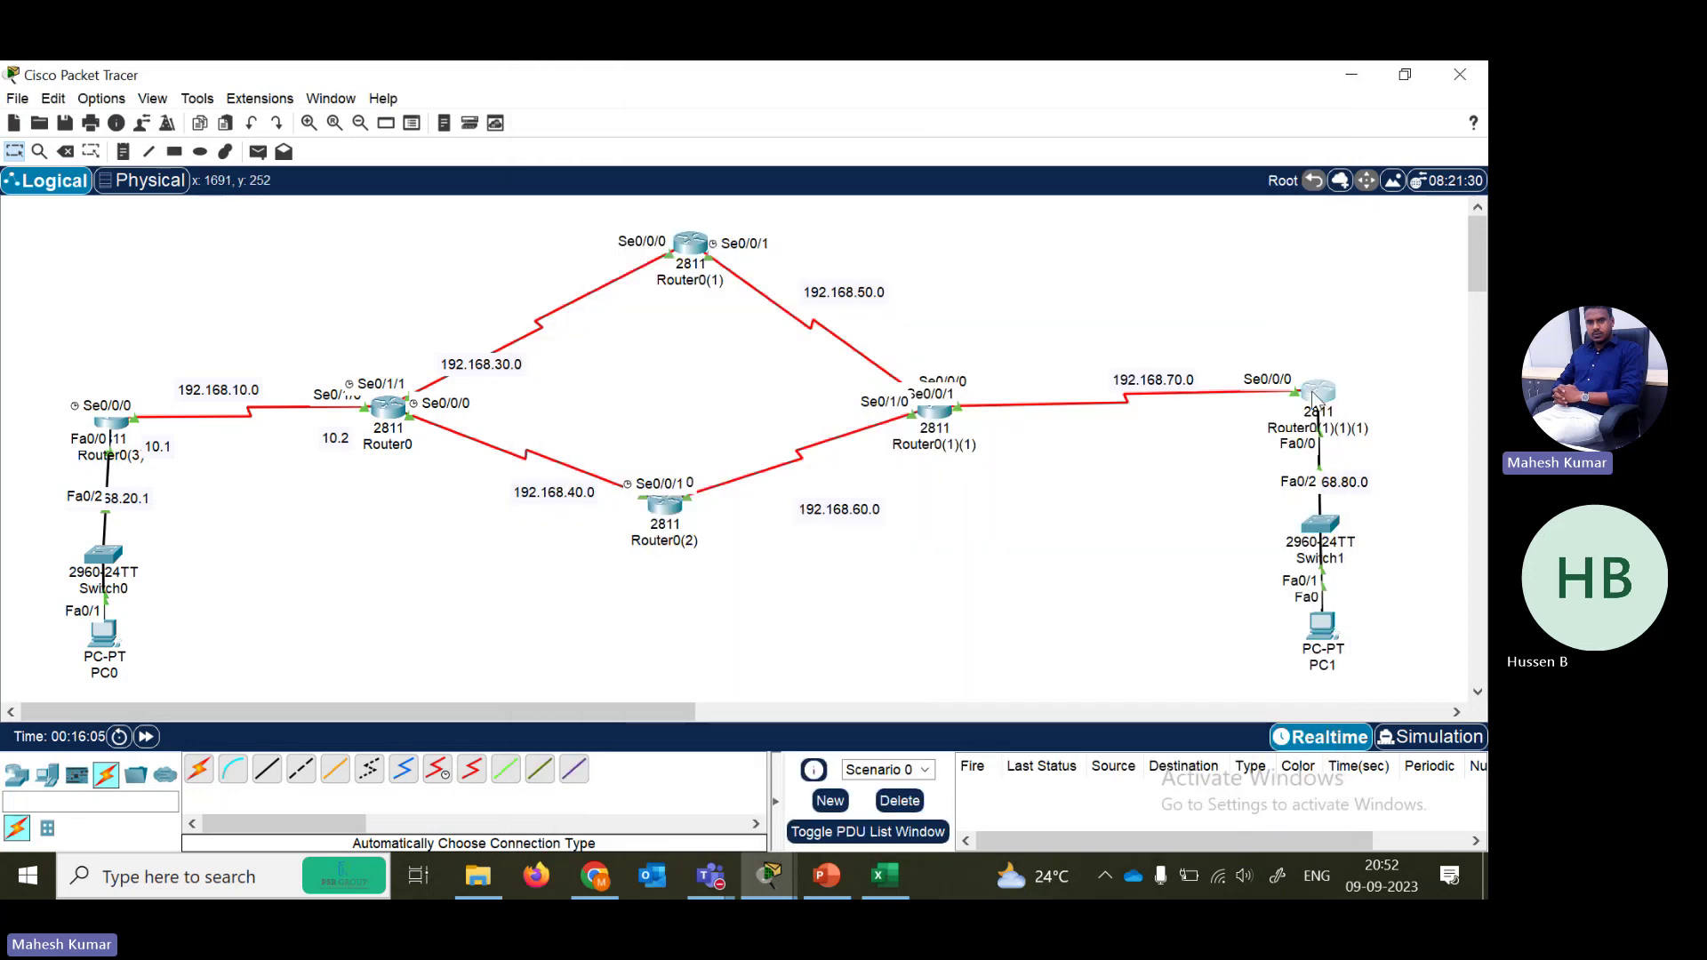
- Open the command line of Router0(1)(1)(1) and enter global configuration mode
click(1319, 391)
key(Return)
key(Return)
key(Return)
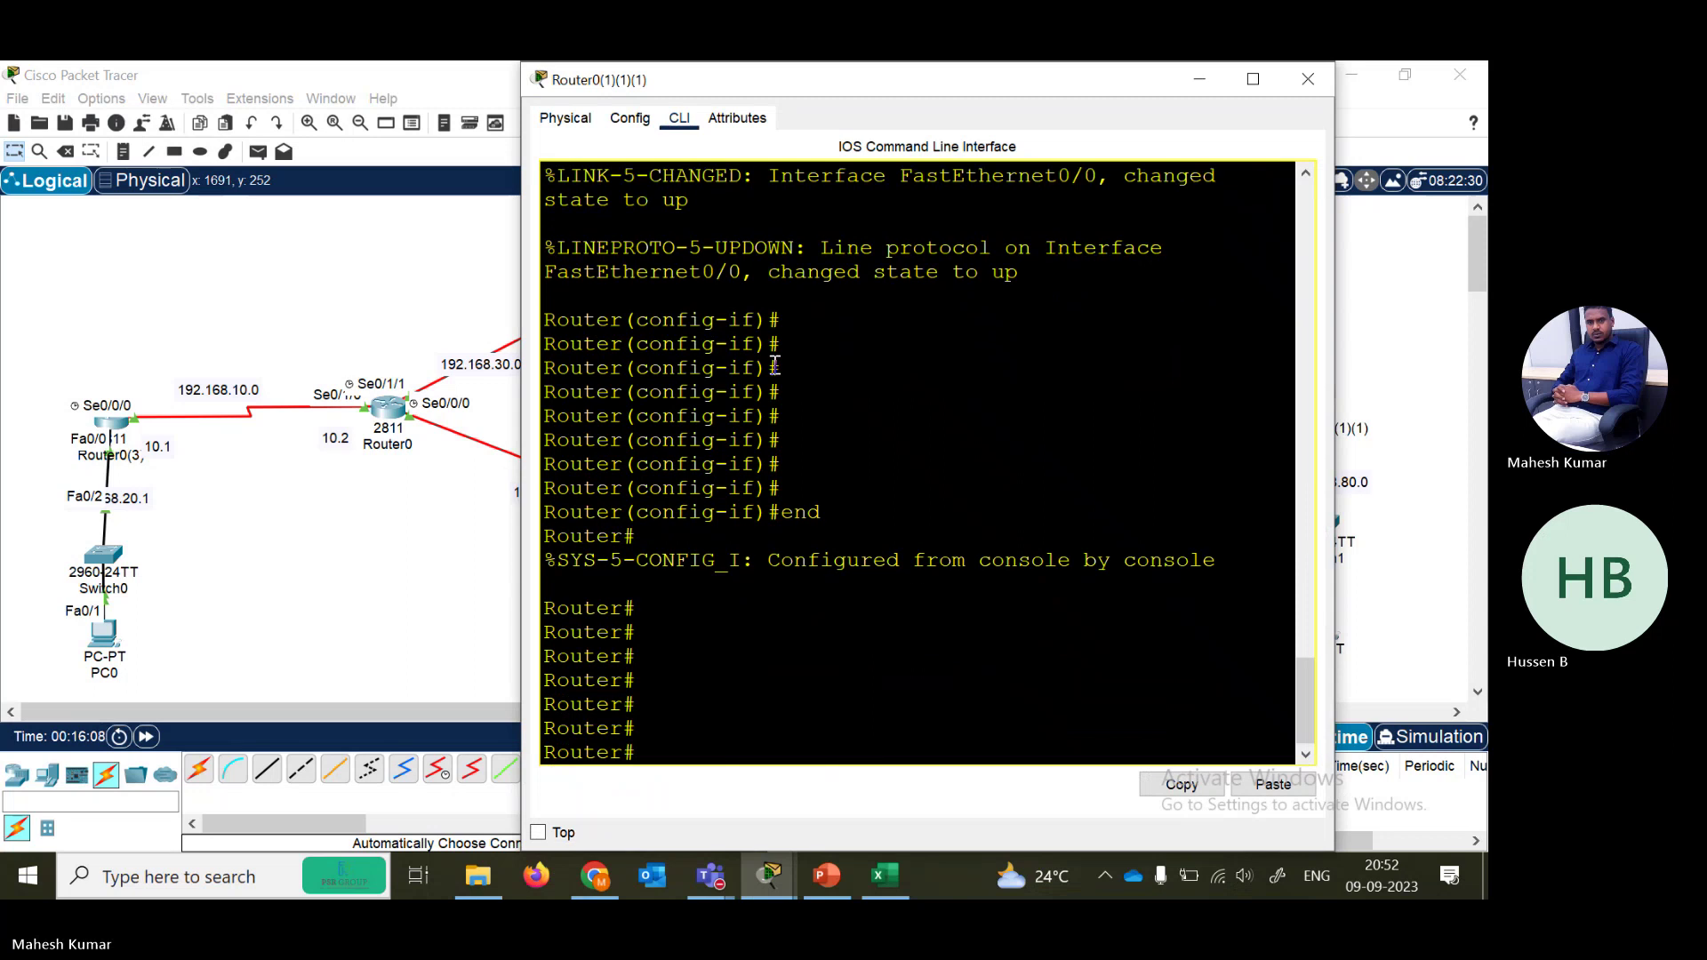
text(conf ter)
key(Return)
- Start the RIP routing process on Router0(1)(1)(1) with router rip
text(rou)
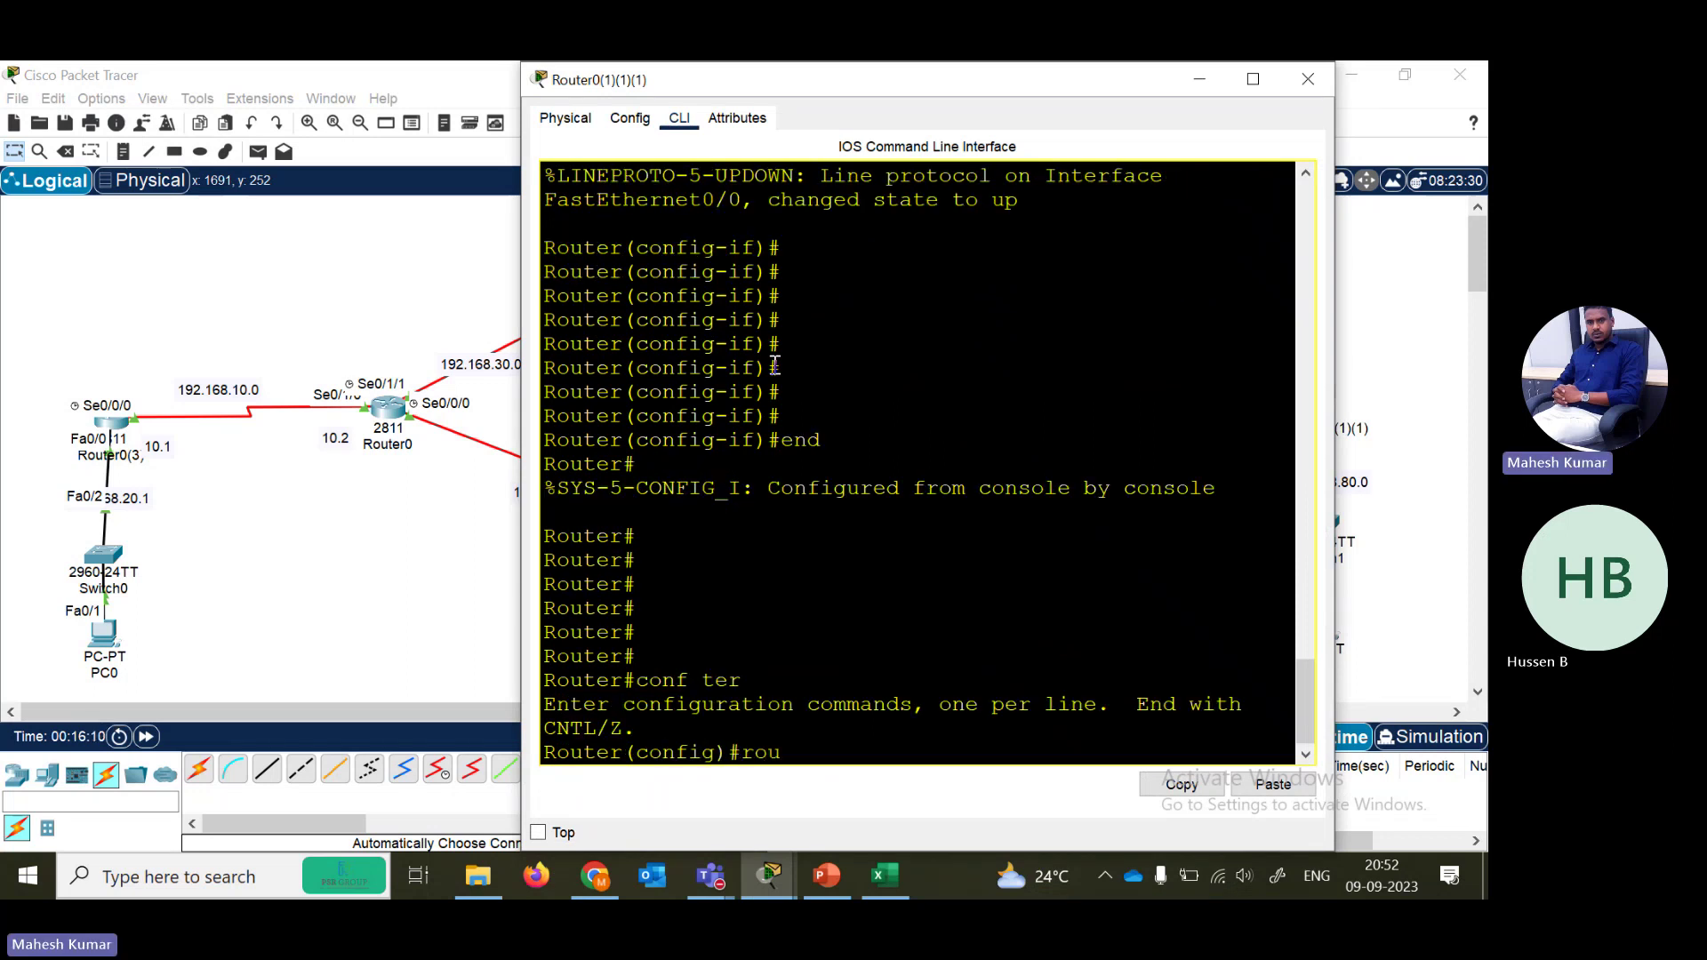
key(Tab)
text(ri)
key(Tab)
key(Return)
- Add network 192.168.80.0 to the RIP process on Router0(1)(1)(1)
text(ne)
key(Tab)
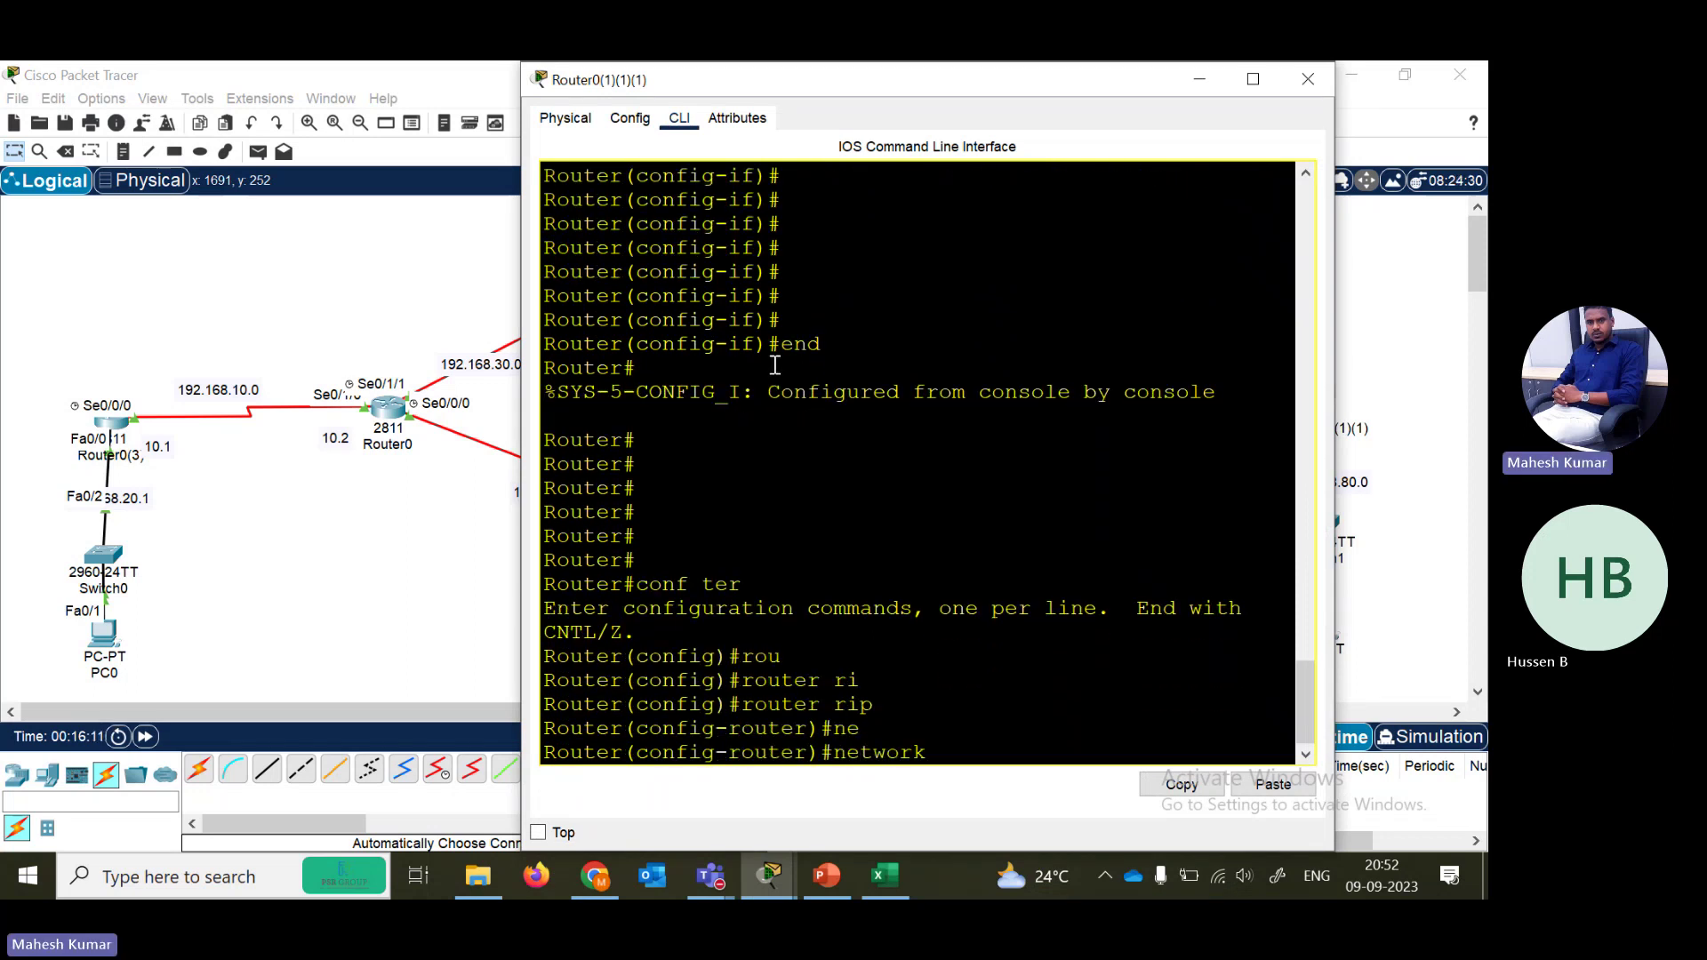
text(1921.68.80.0)
key(Return)
key(Up)
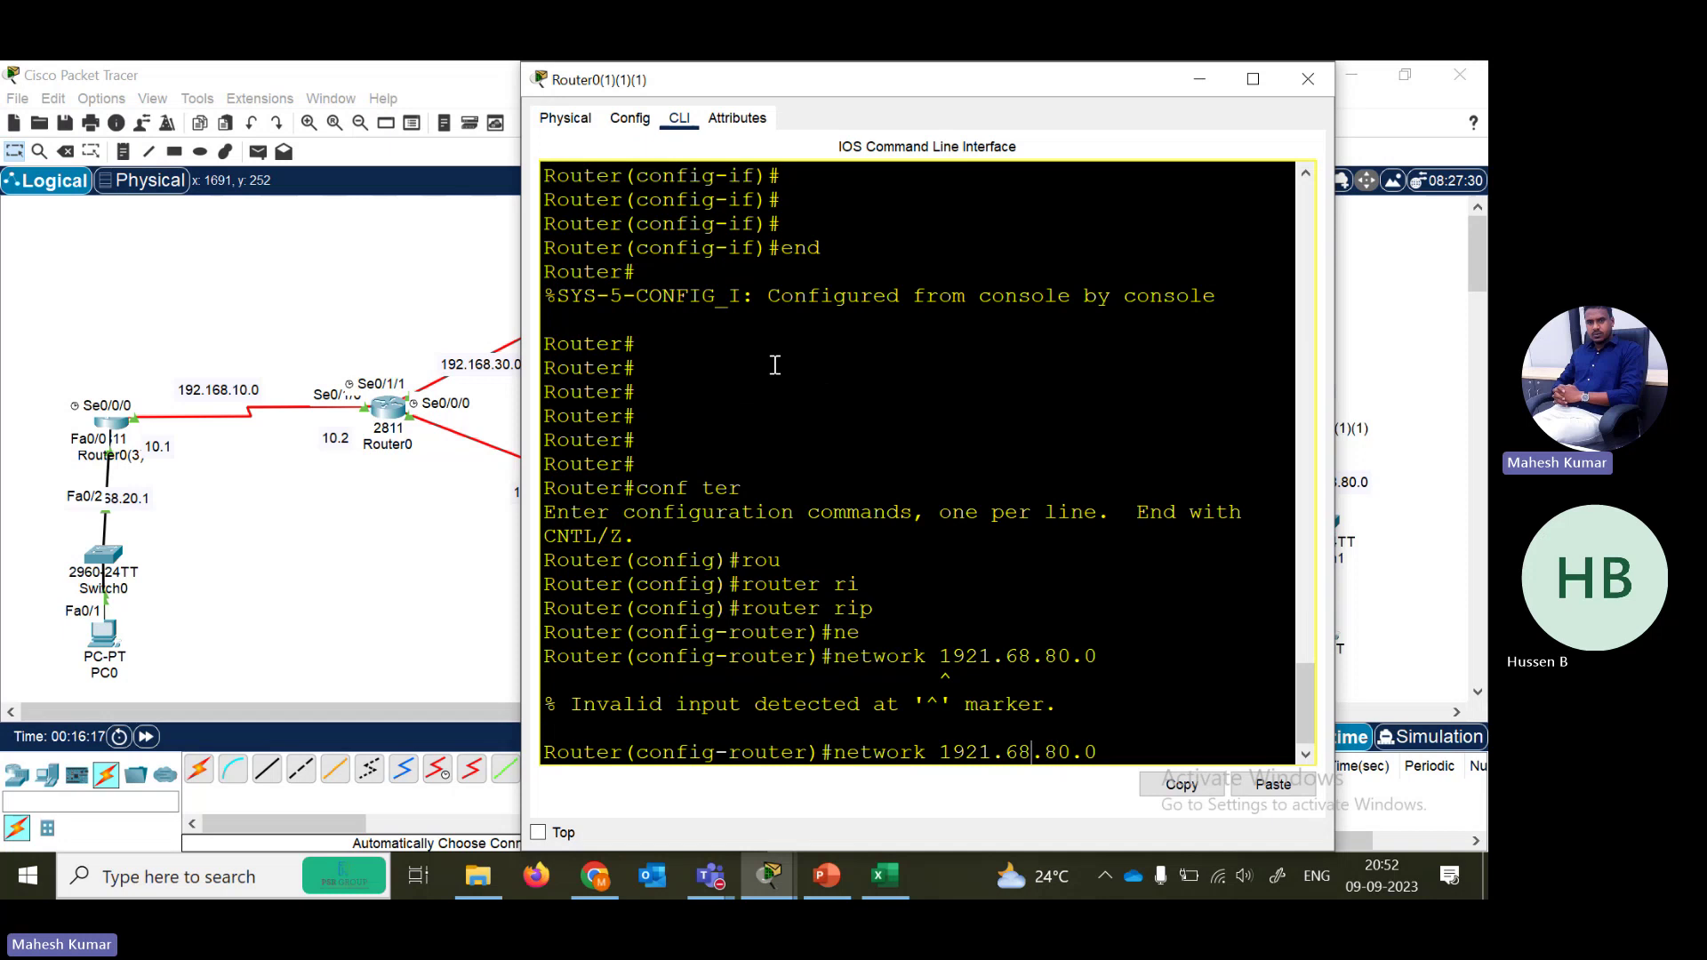
key(Left)
key(Left)
key(Left)
key(Left)
key(Left)
key(Left)
key(Left)
key(BackSpace)
key(BackSpace)
text(.1)
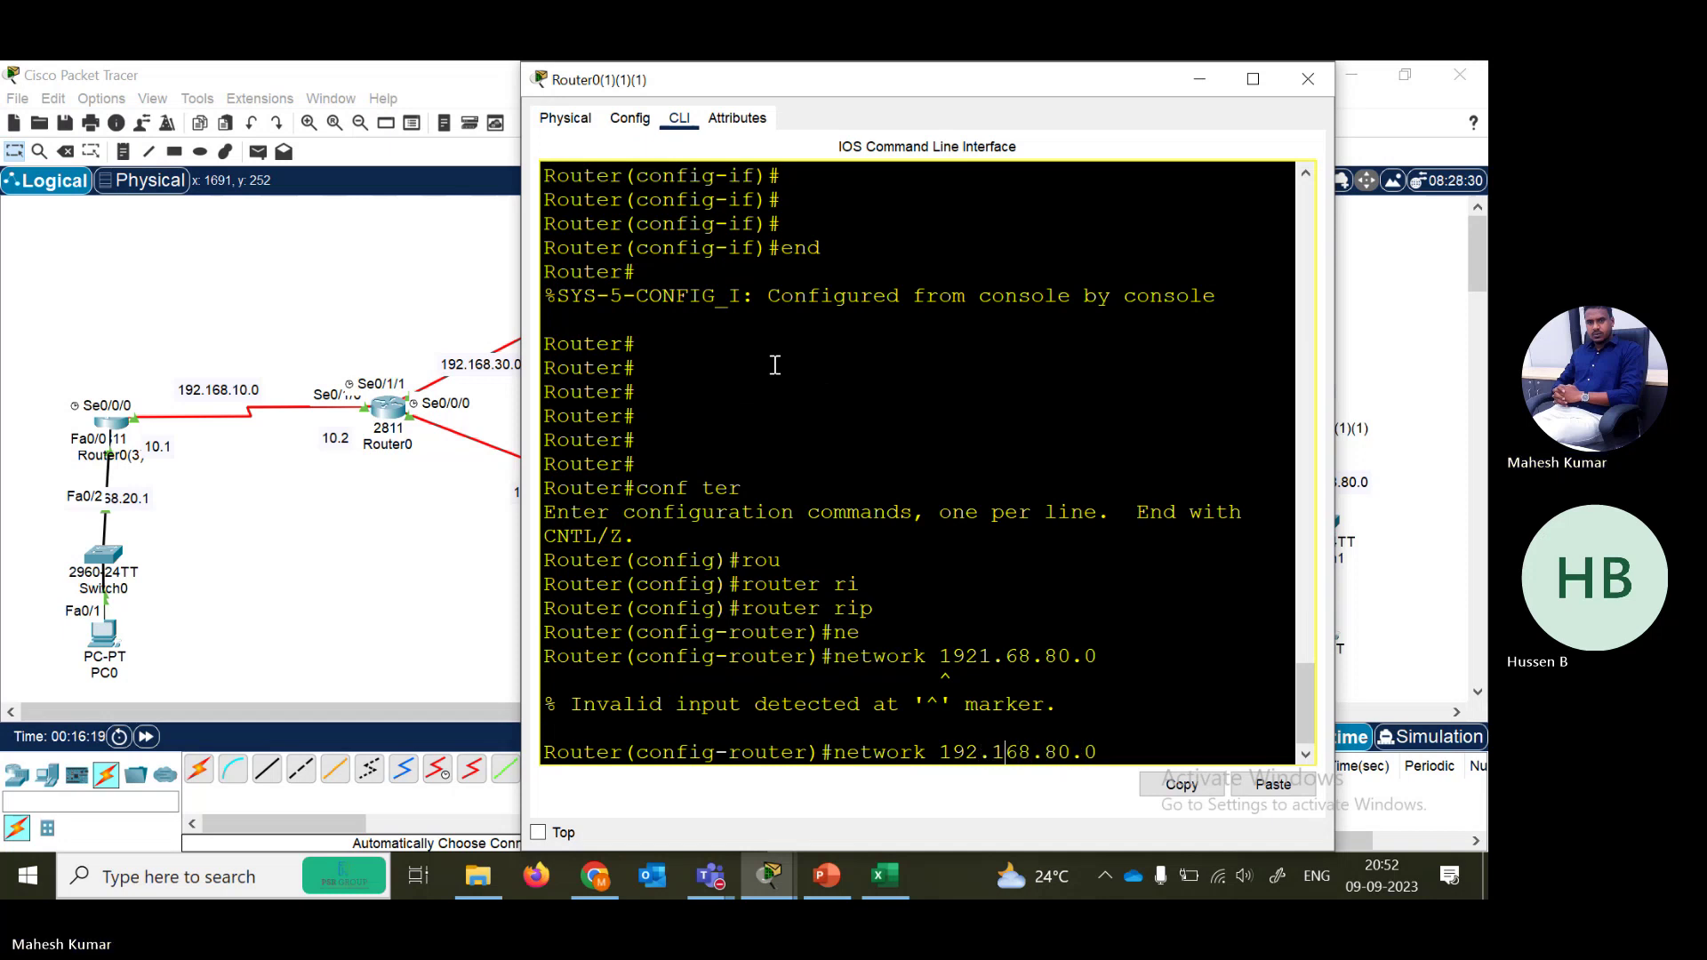
key(Return)
key(Return)
- Add network 192.168.70.0 to the RIP process on Router0(1)(1)(1)
key(Up)
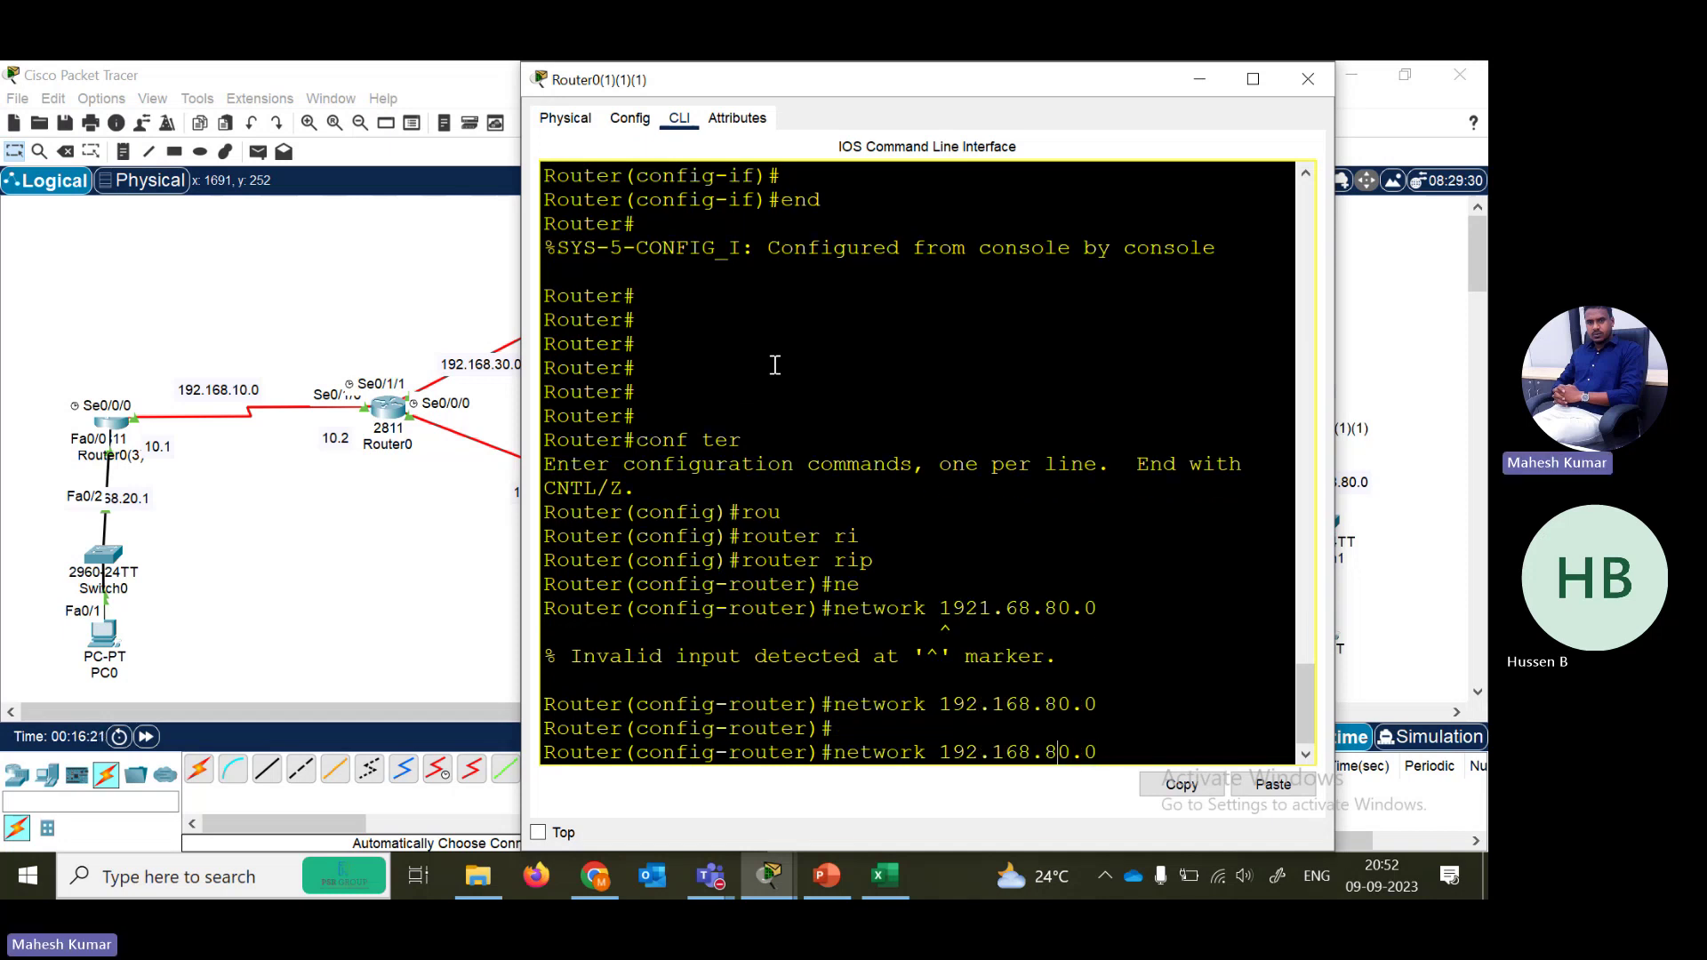
key(BackSpace)
text(7)
key(Return)
key(Return)
key(Return)
key(Return)
key(Return)
key(Return)
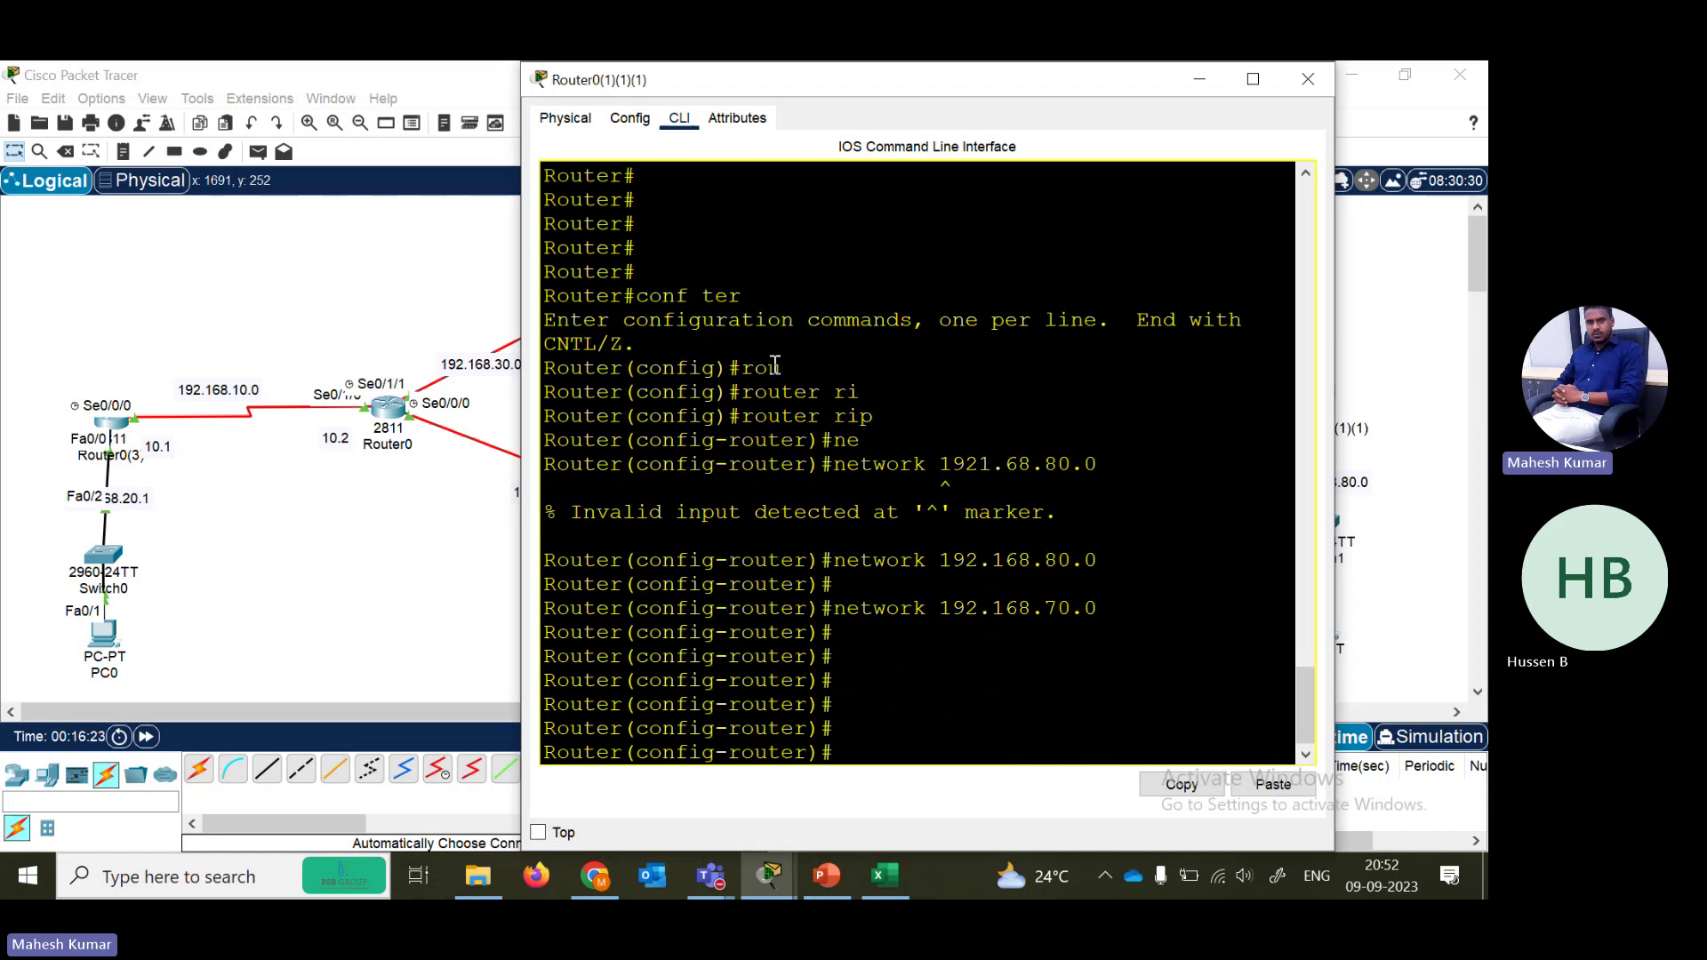
- Set RIP version 2 on Router0(1)(1)(1), then end the configuration and close the router's window
text(ver)
key(Tab)
text(2)
key(Return)
text(end)
key(Return)
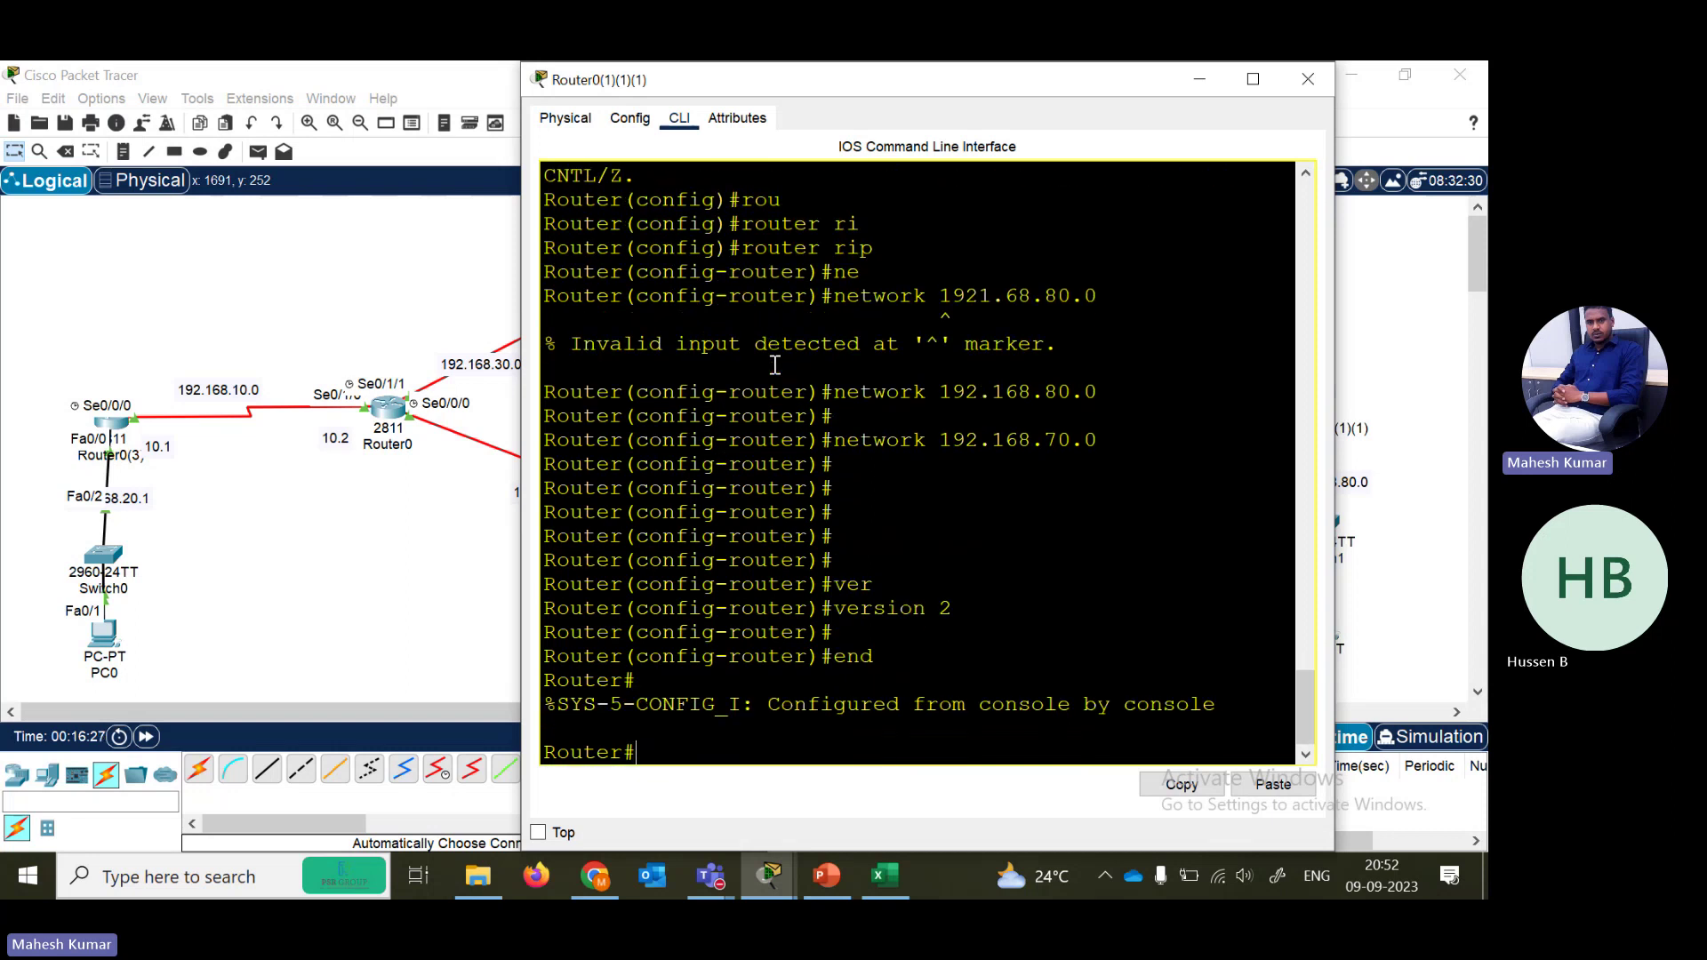
click(1311, 78)
- Open the command line of Router0(3) and reposition its window over the topology
click(106, 425)
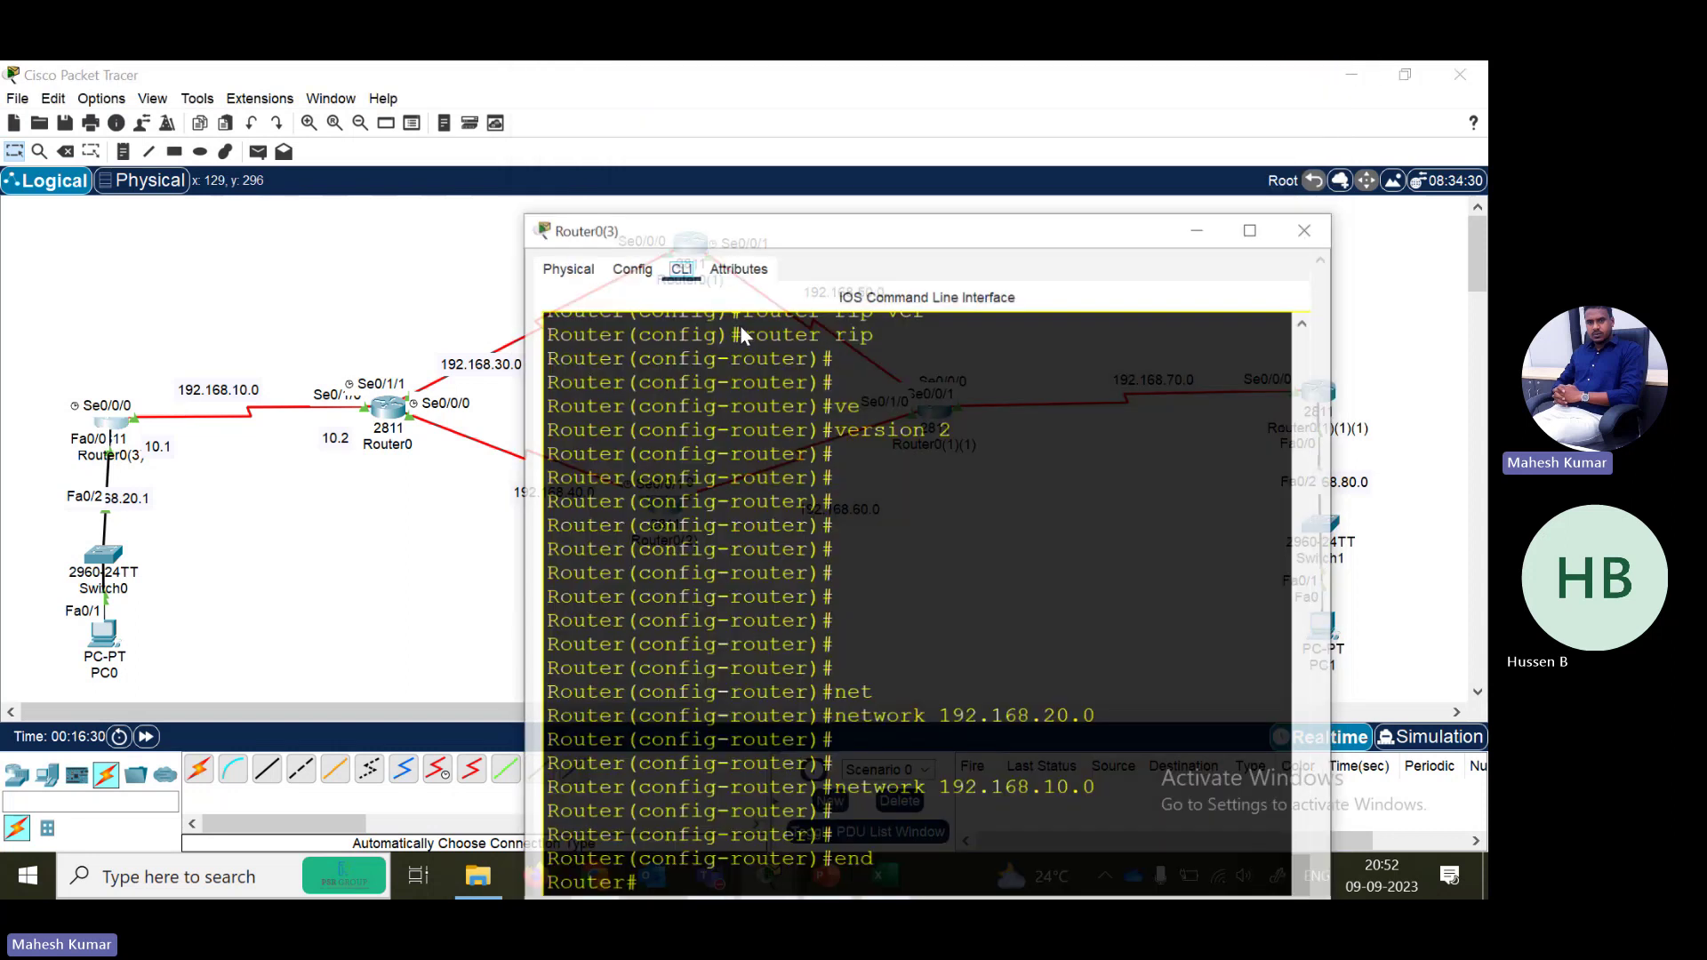
drag(756, 233, 760, 81)
double_click(761, 82)
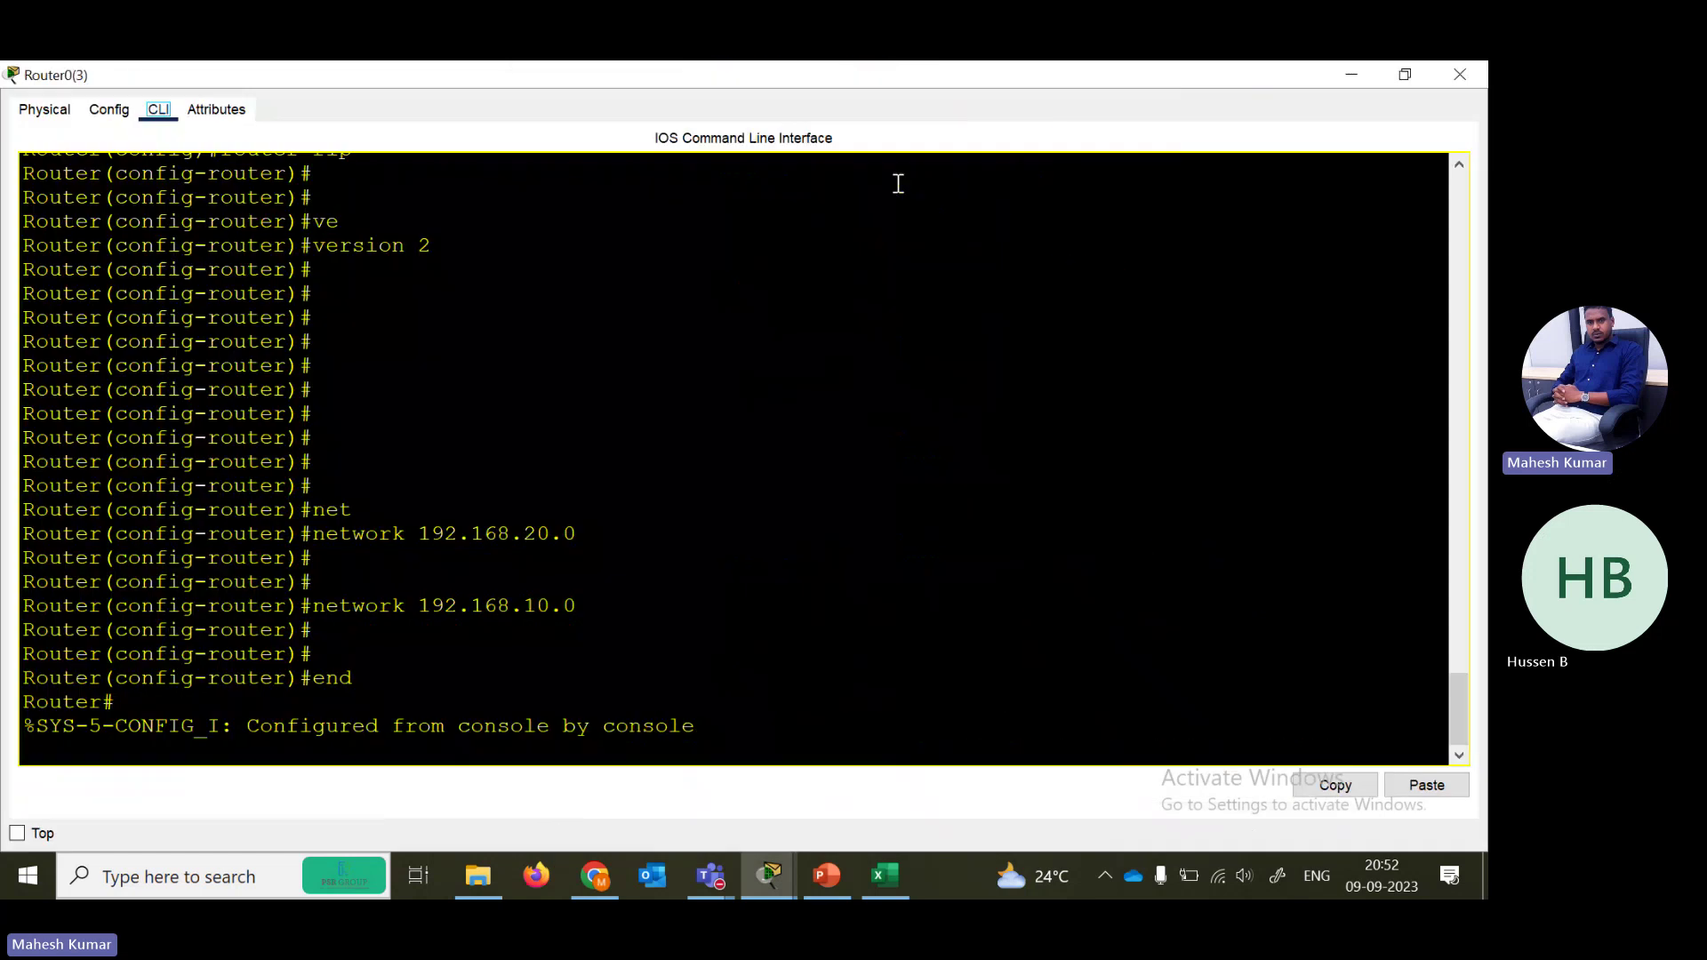
click(1423, 72)
drag(977, 68, 1000, 197)
key(Return)
key(Return)
key(Return)
key(Return)
key(Return)
key(Return)
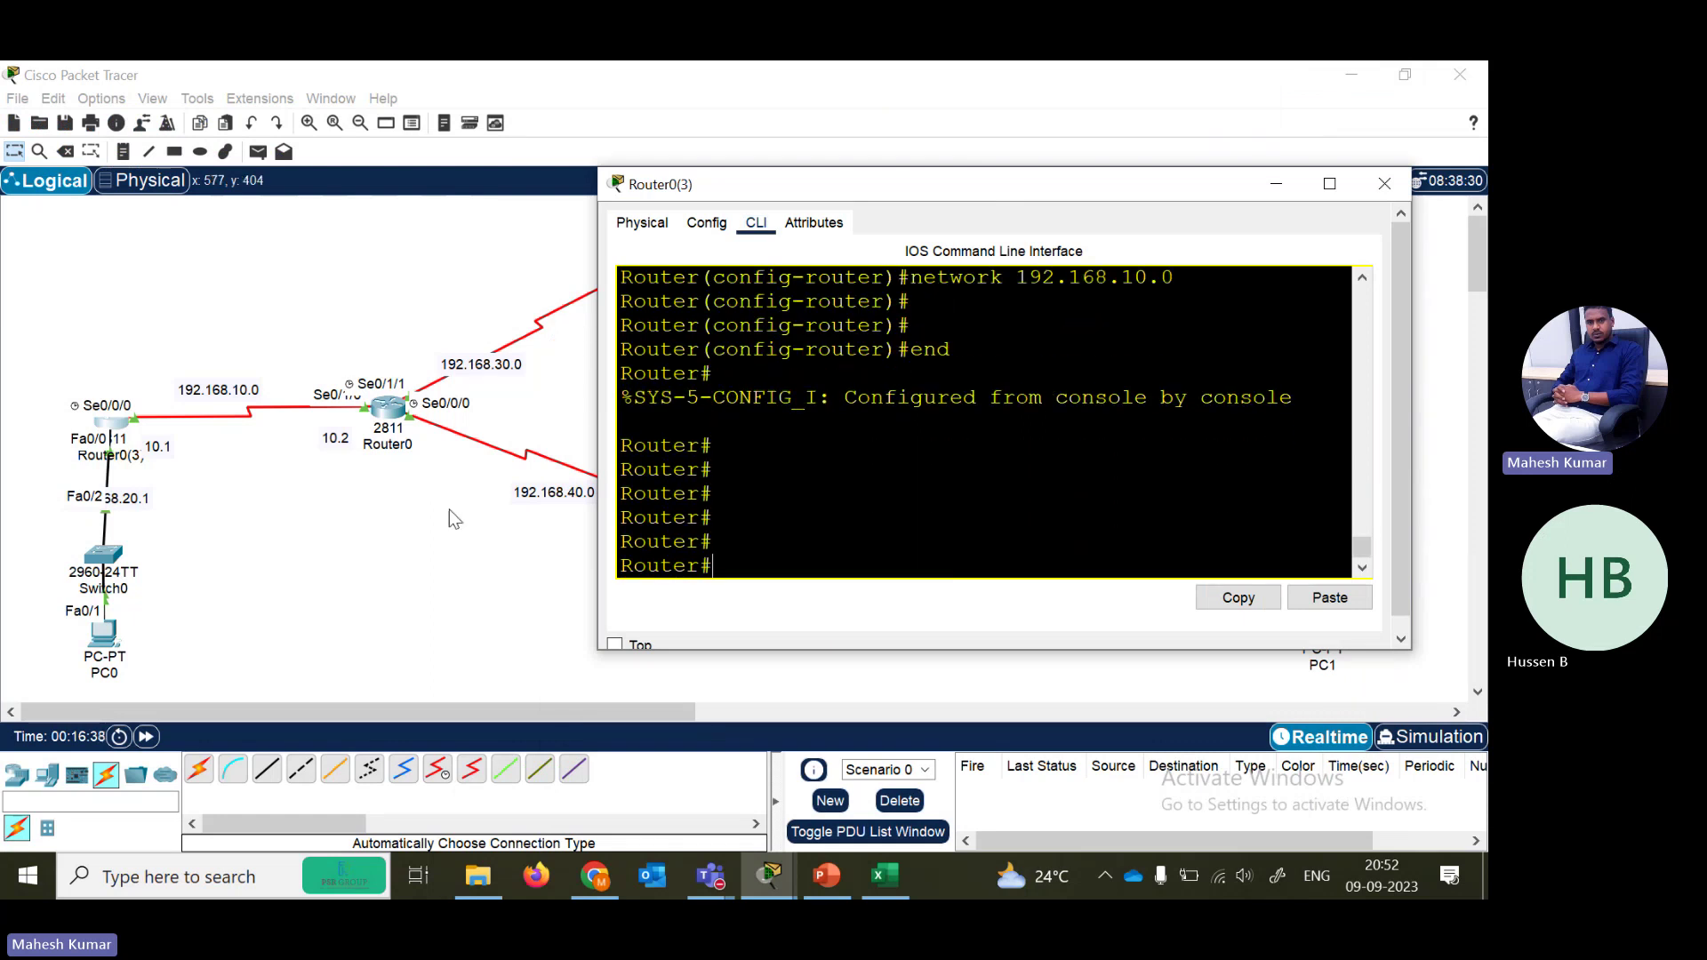
click(438, 558)
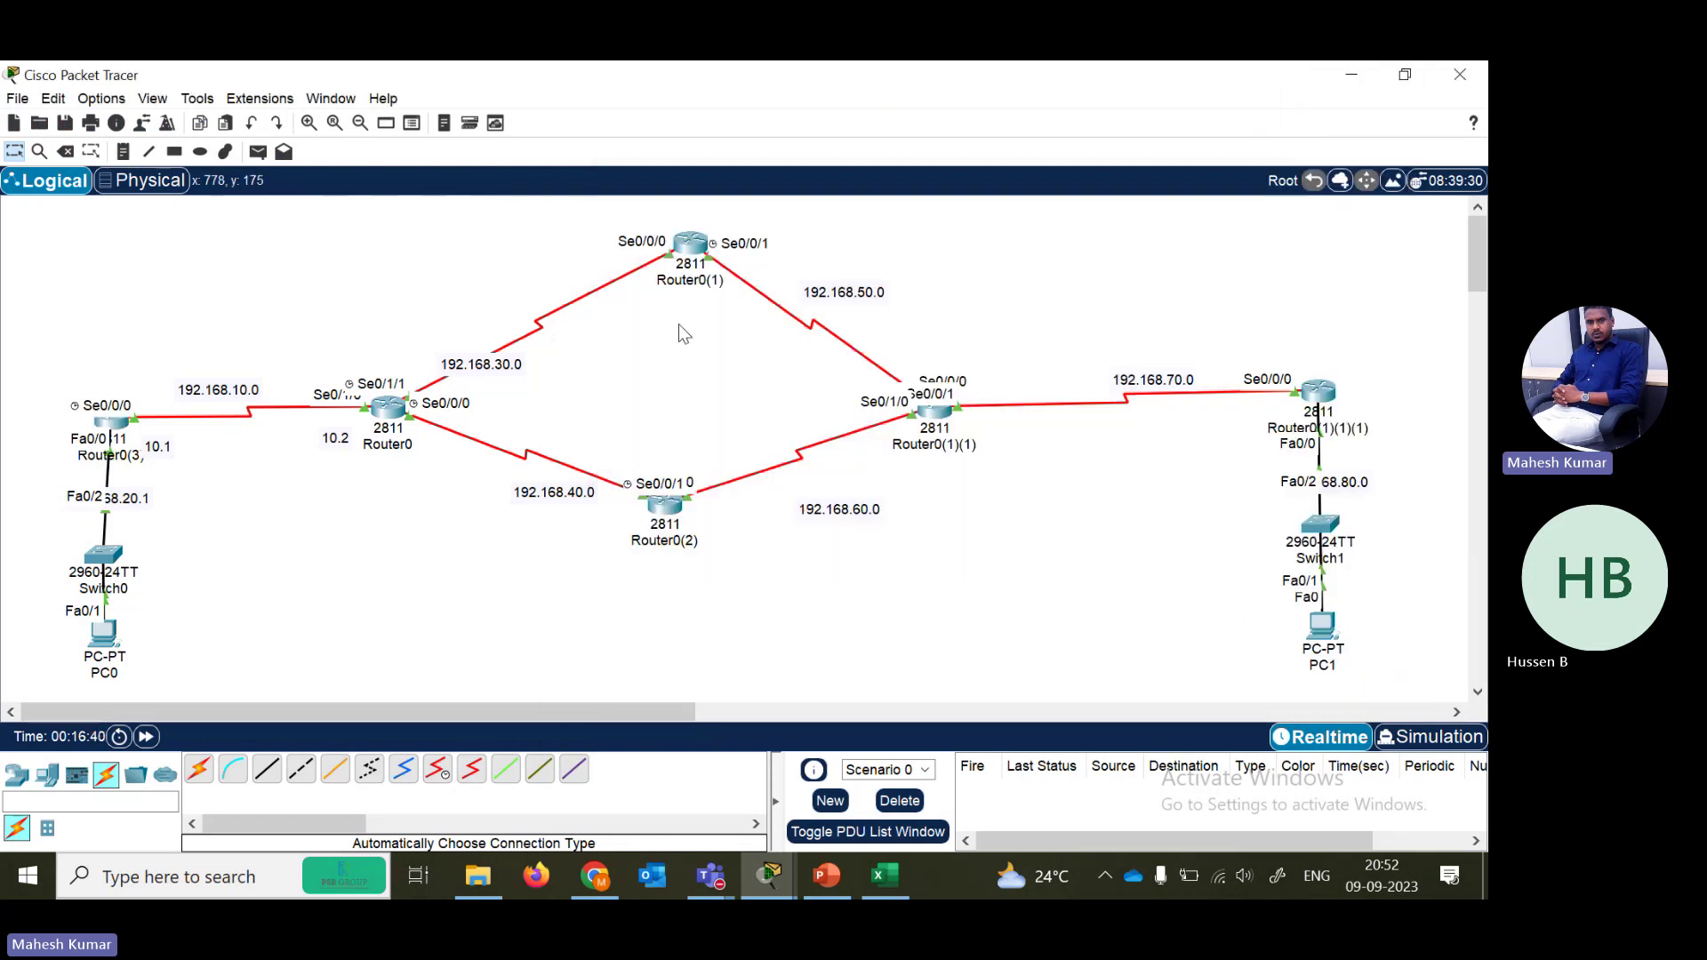
click(115, 419)
key(Return)
key(Return)
key(Return)
key(Return)
key(Return)
key(Return)
key(Return)
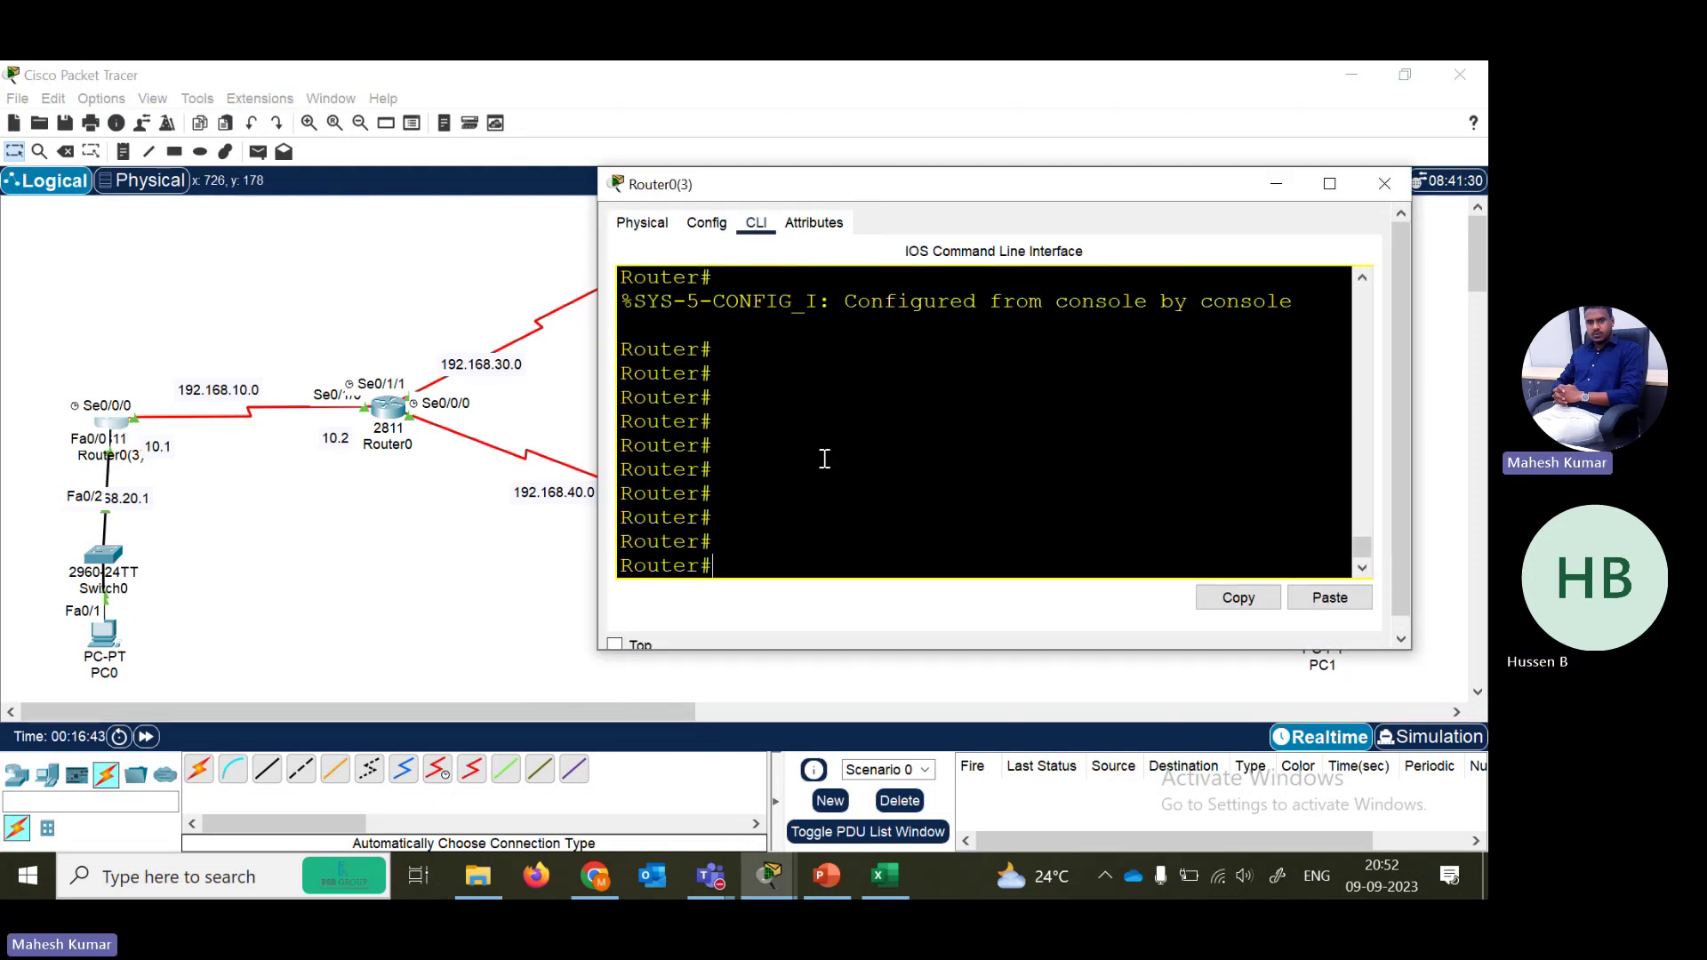
text(con)
key(Return)
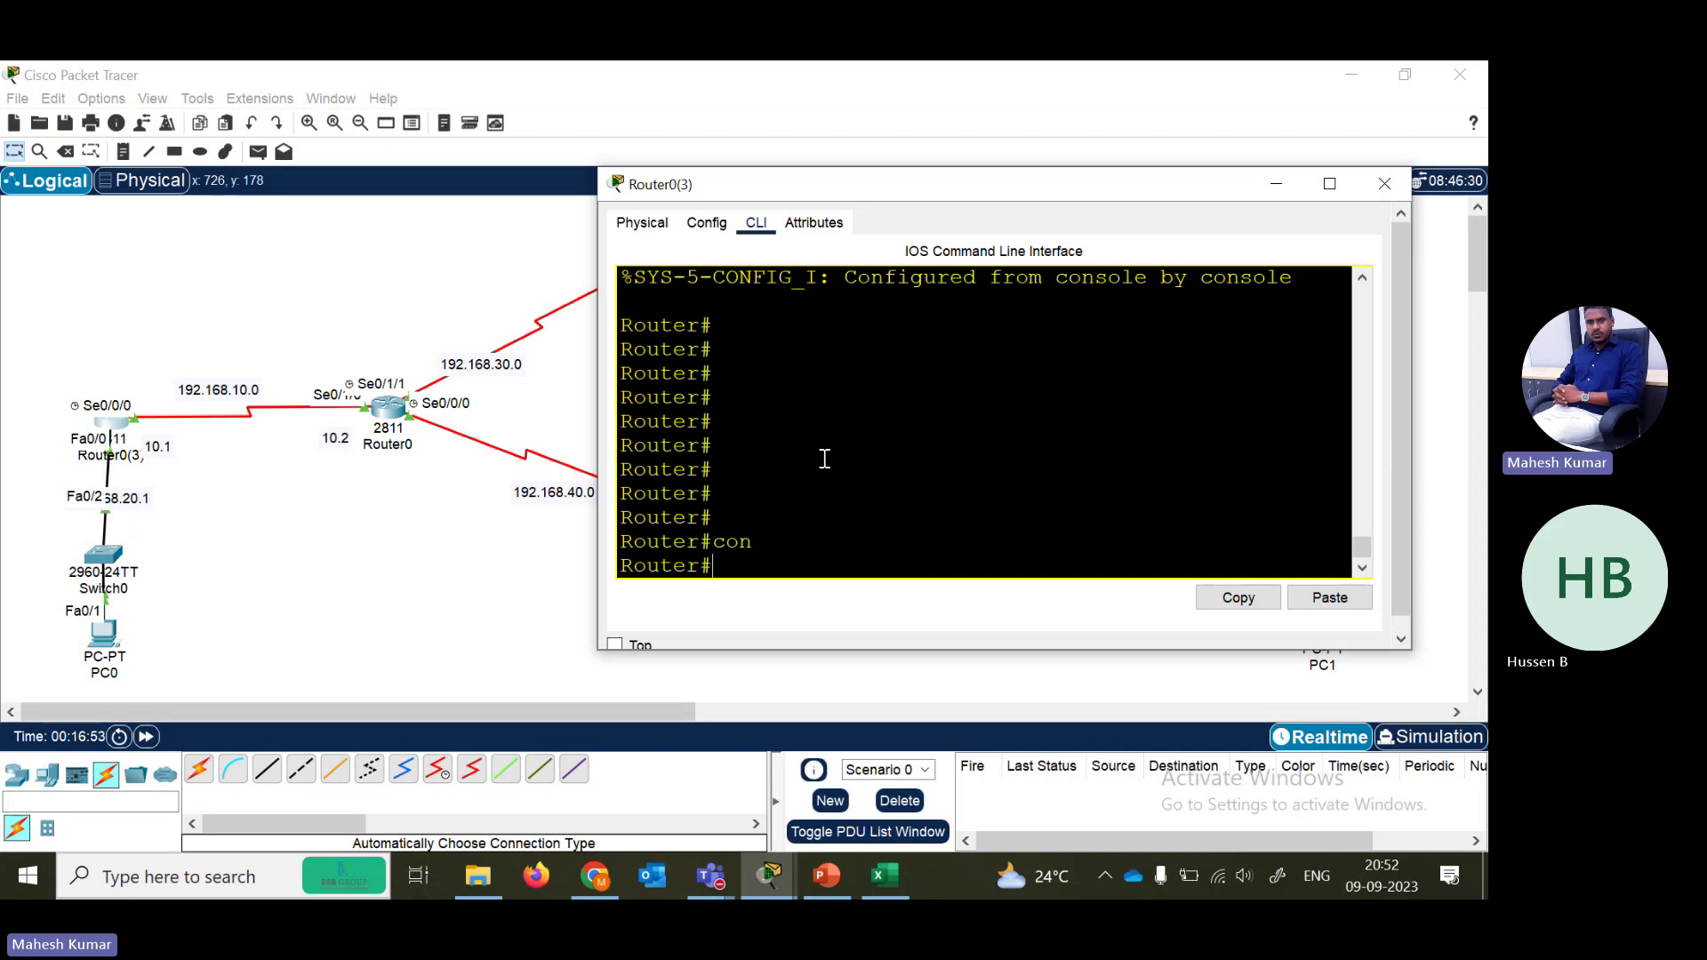
key(Return)
key(Return)
key(Return)
key(Return)
key(Return)
key(Return)
key(Return)
key(Return)
key(Return)
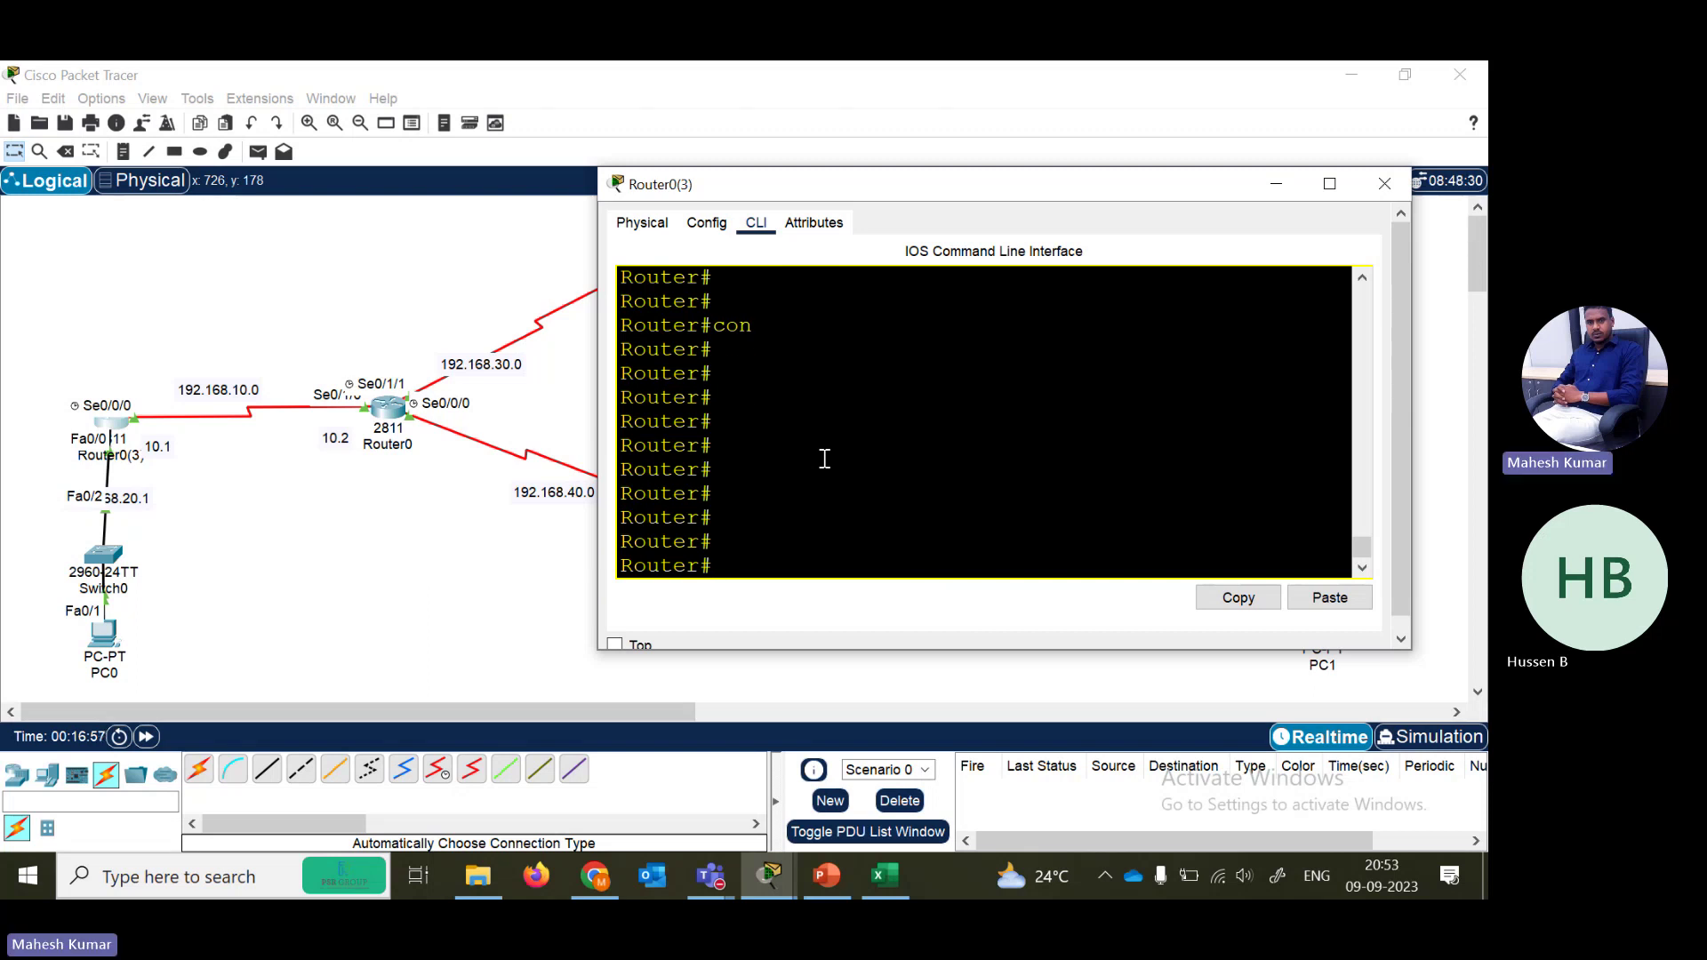
- Display the routing table of Router0(3) with show ip route and enlarge the window to read it
text(sh)
key(Tab)
text(ip rou)
key(Tab)
key(Return)
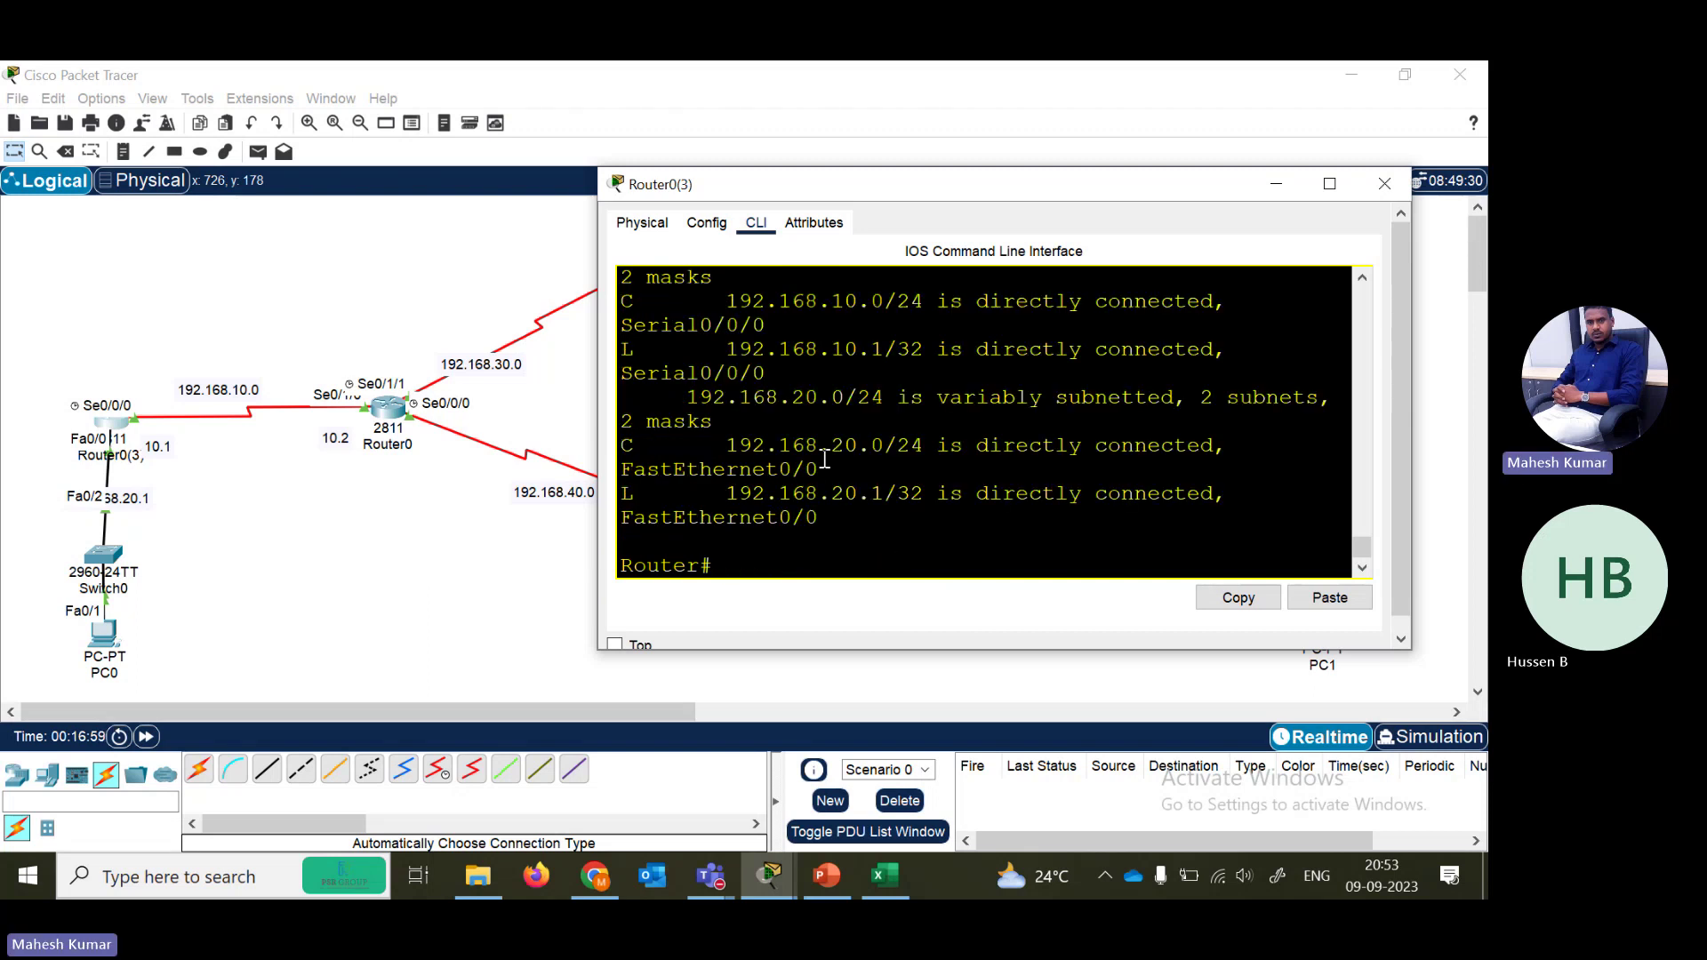
click(1329, 185)
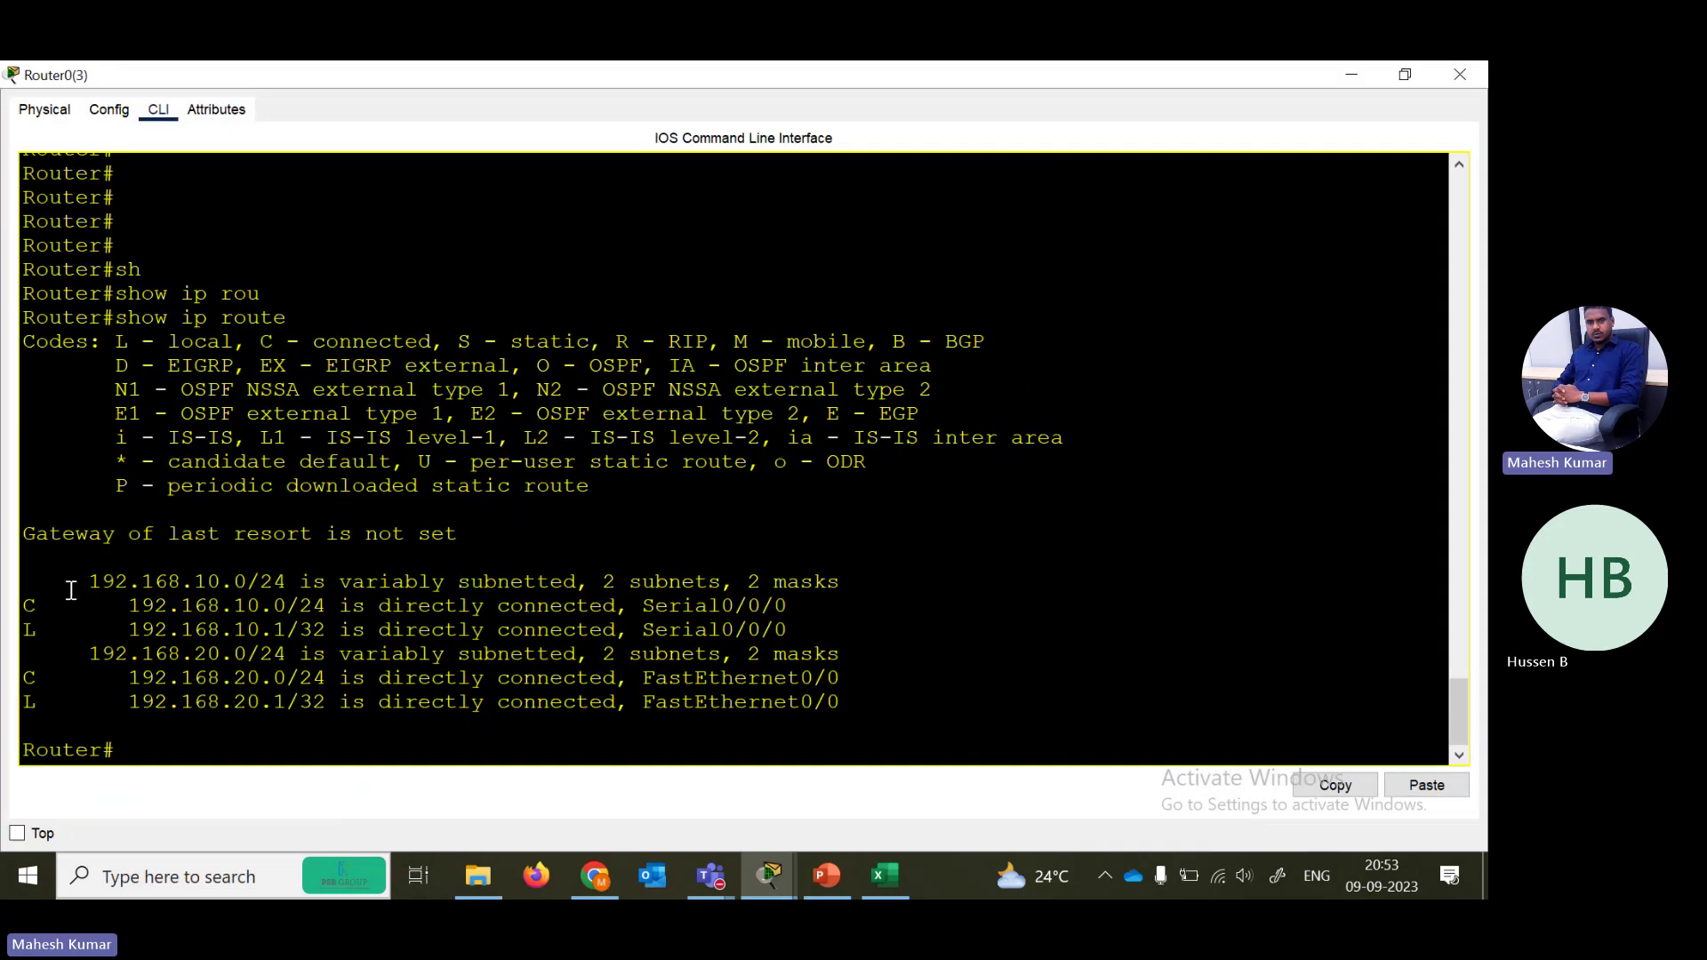
- List only the RIP routes on Router0(3) with show ip route rip, then close the router's window
key(Return)
key(Return)
key(Return)
text(sg)
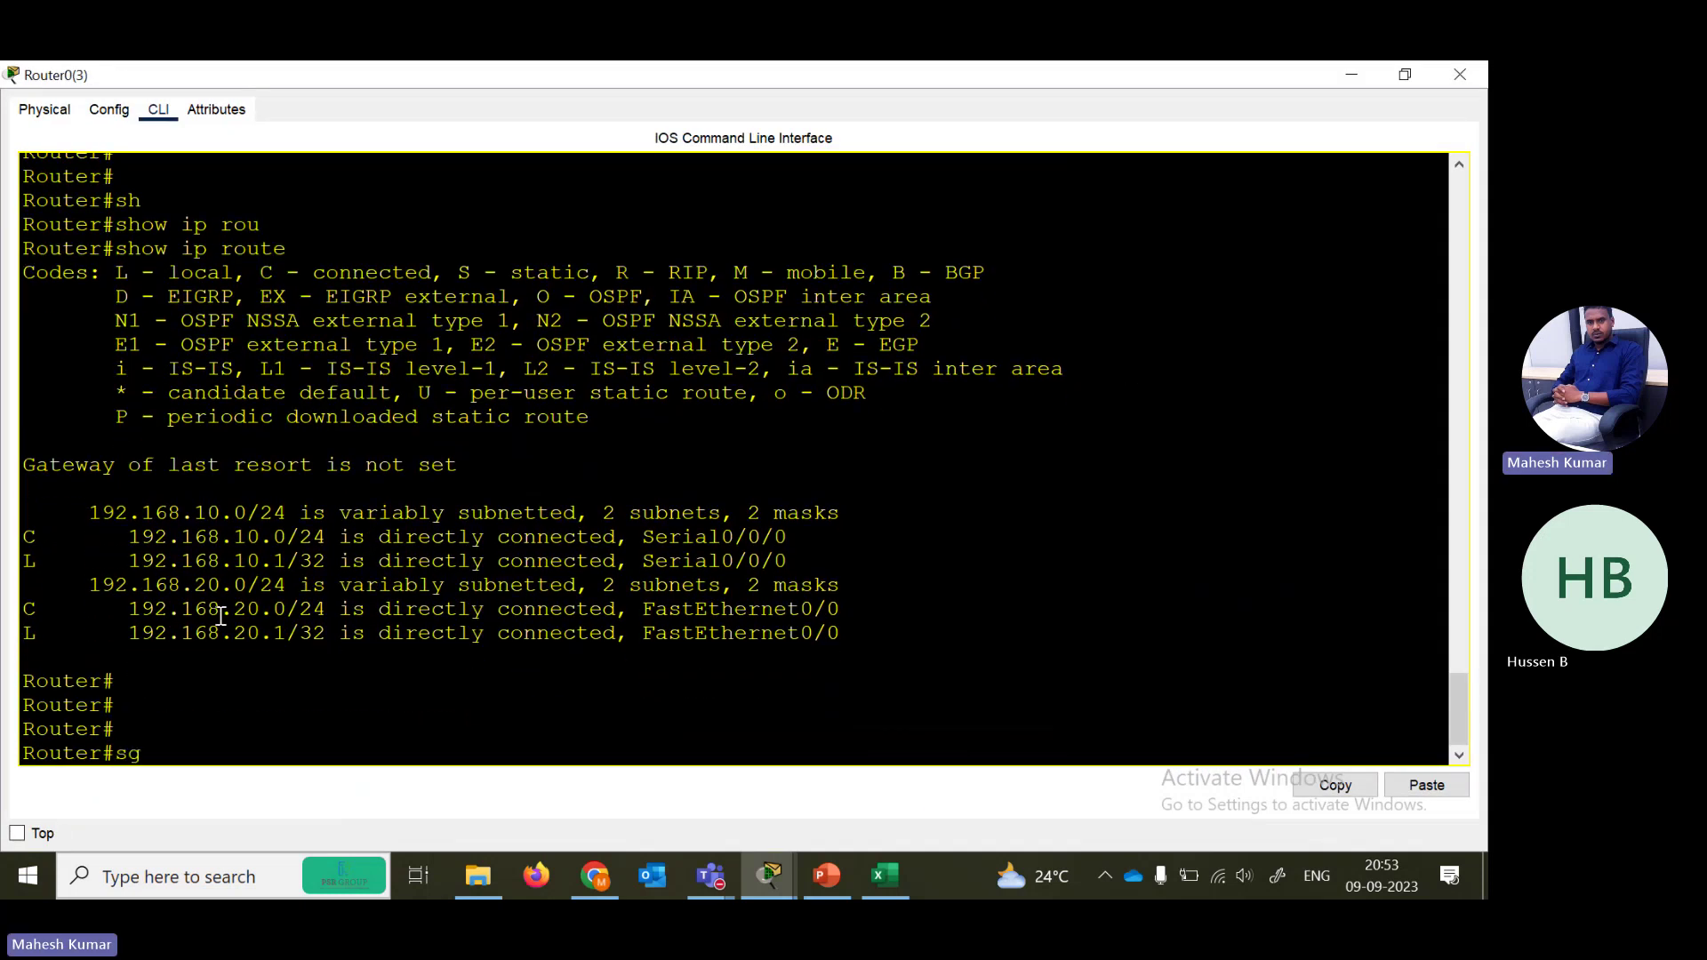
key(Tab)
key(BackSpace)
text(=h)
key(Tab)
text(h)
key(Tab)
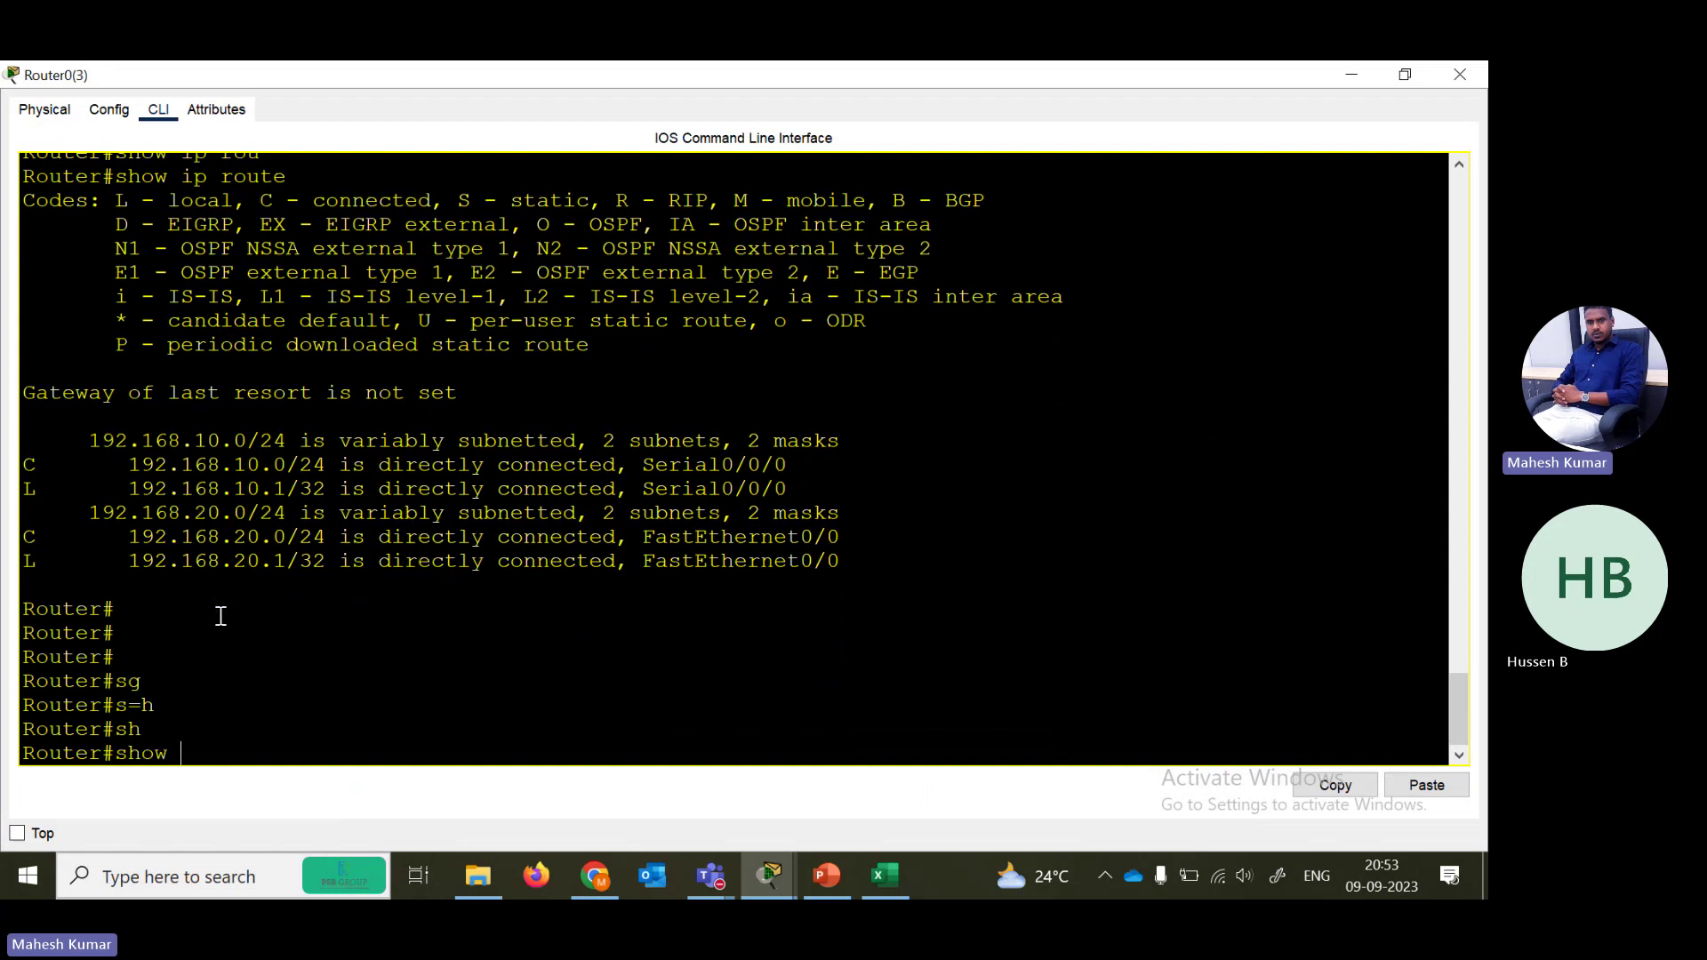
text(ip ro)
key(Tab)
text(ri)
key(Tab)
key(Return)
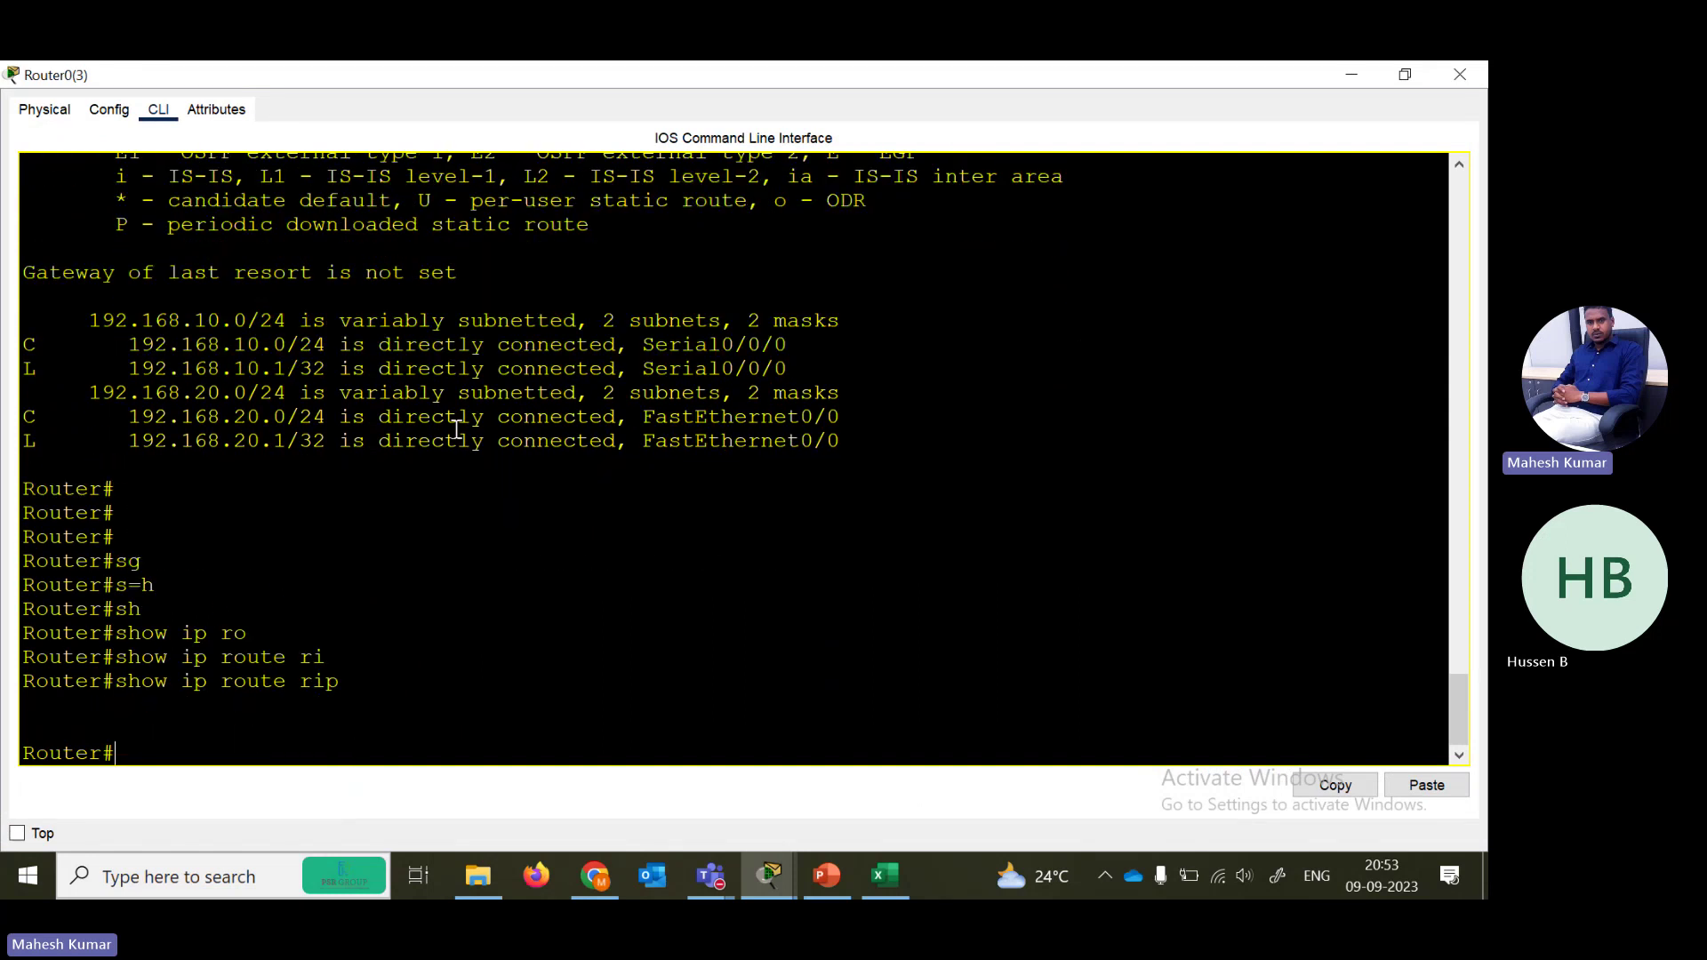
click(1459, 74)
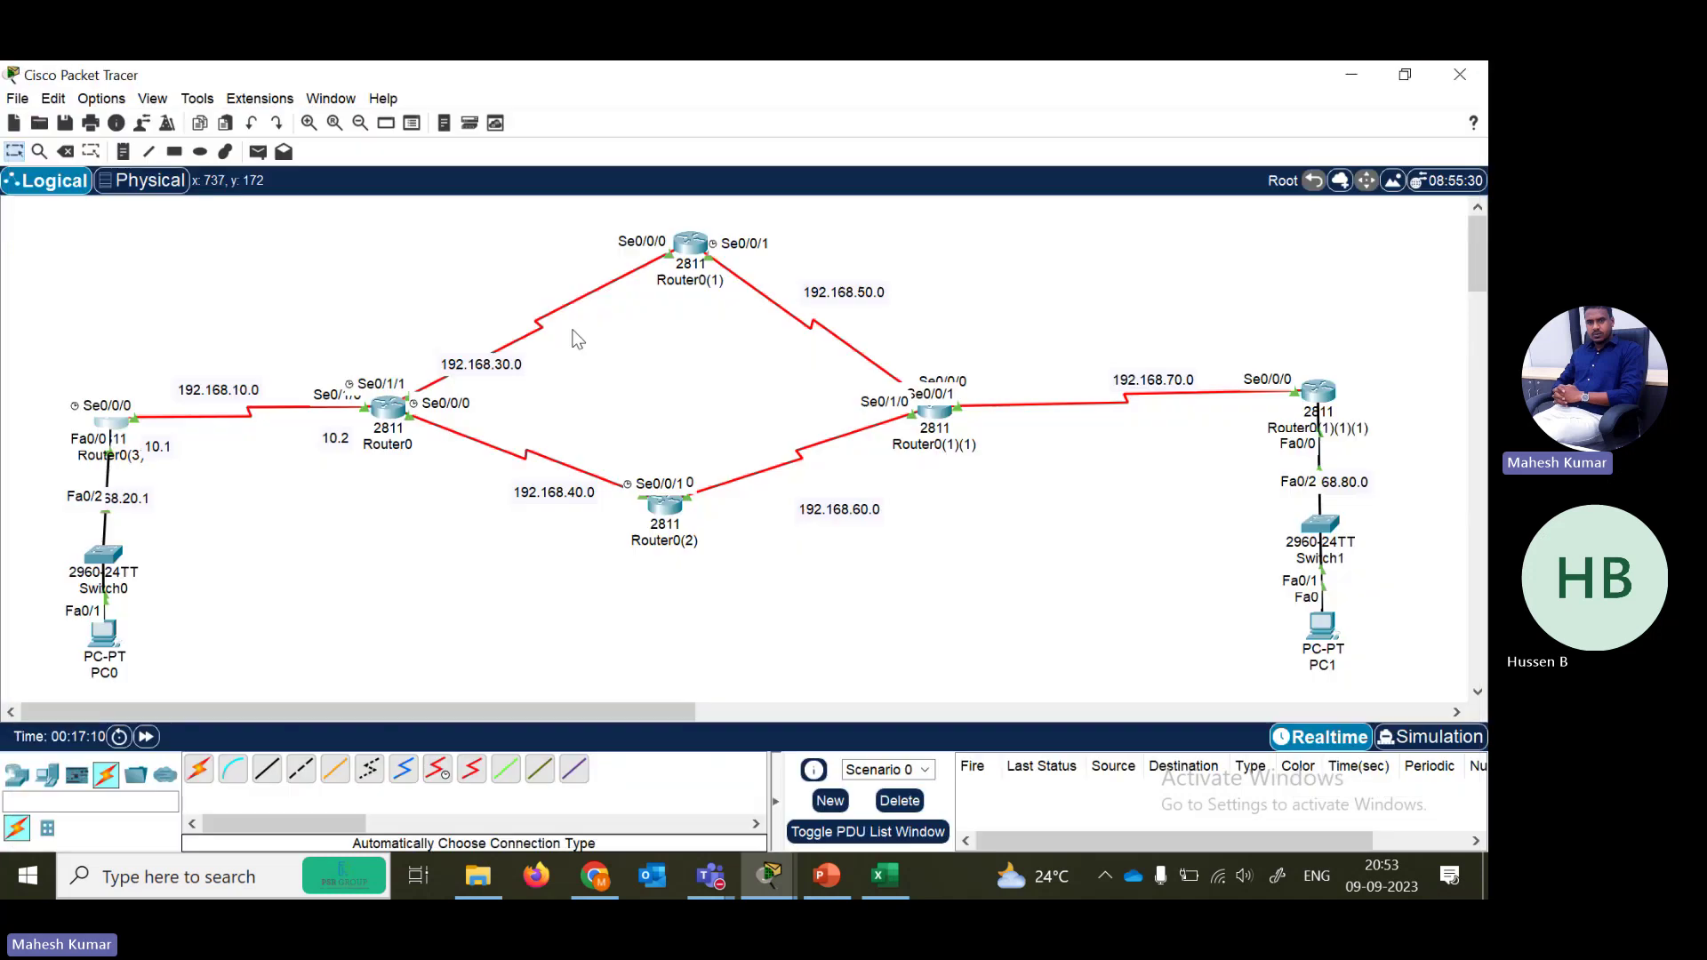
- Check the RIP routes on Router0 with show ip route rip, then close the router's window
click(388, 407)
text(sh)
key(Tab)
text(ip rou)
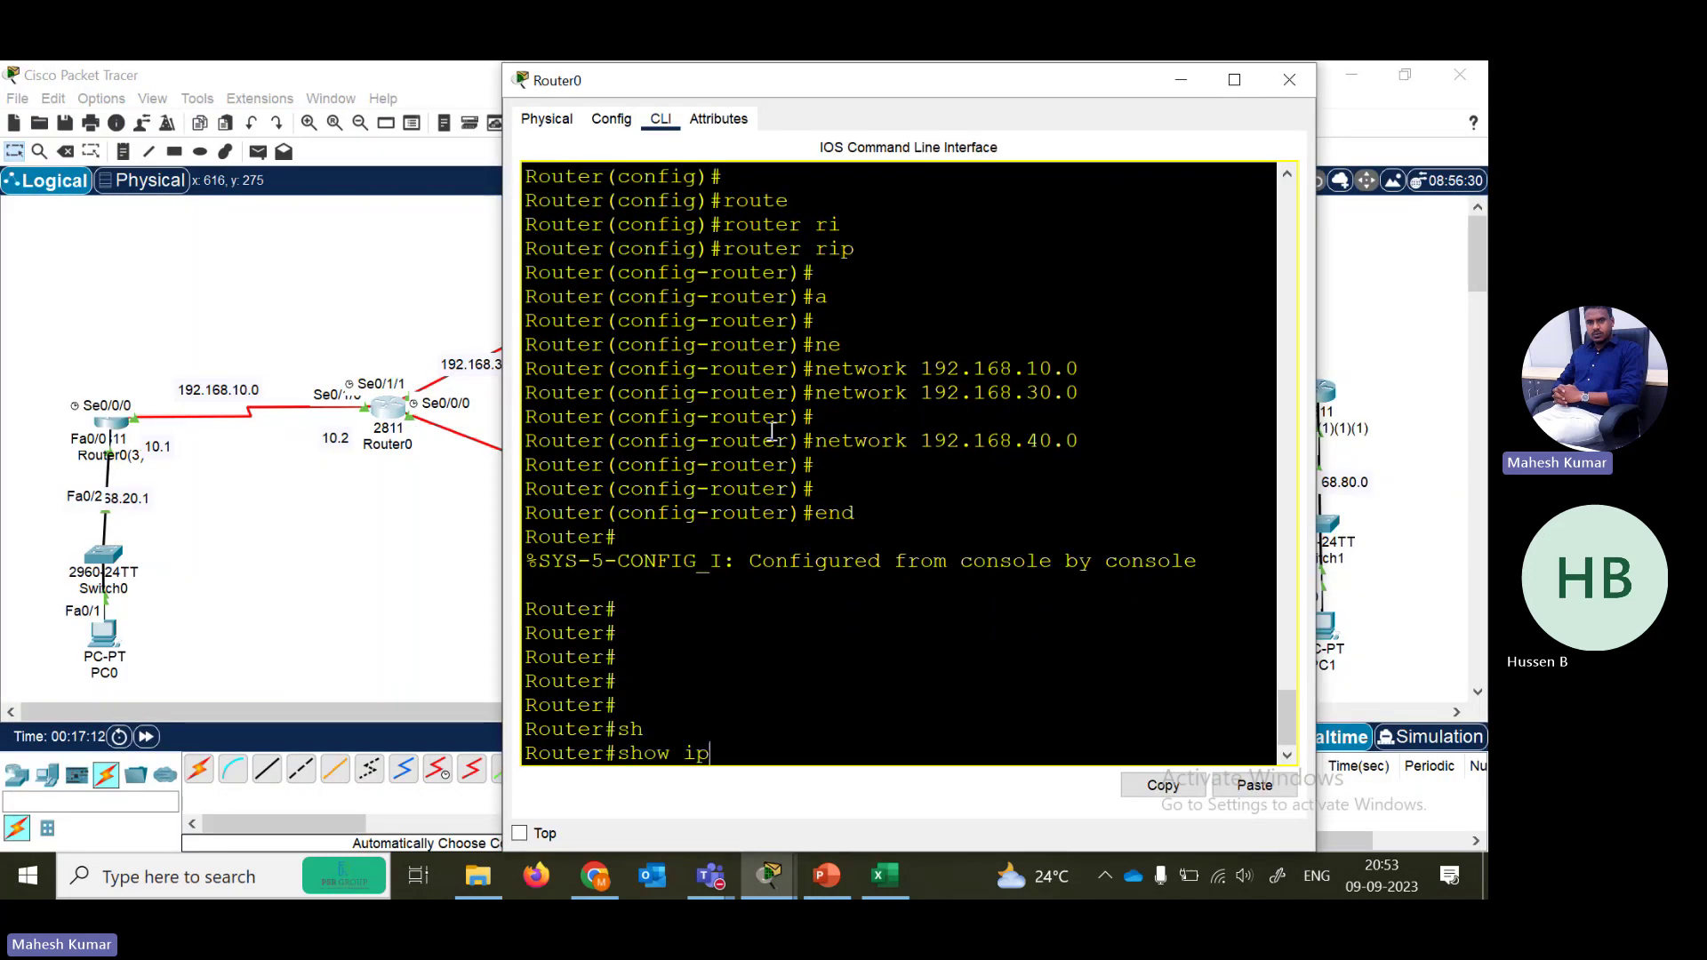
key(Tab)
text(ri)
key(Tab)
key(Return)
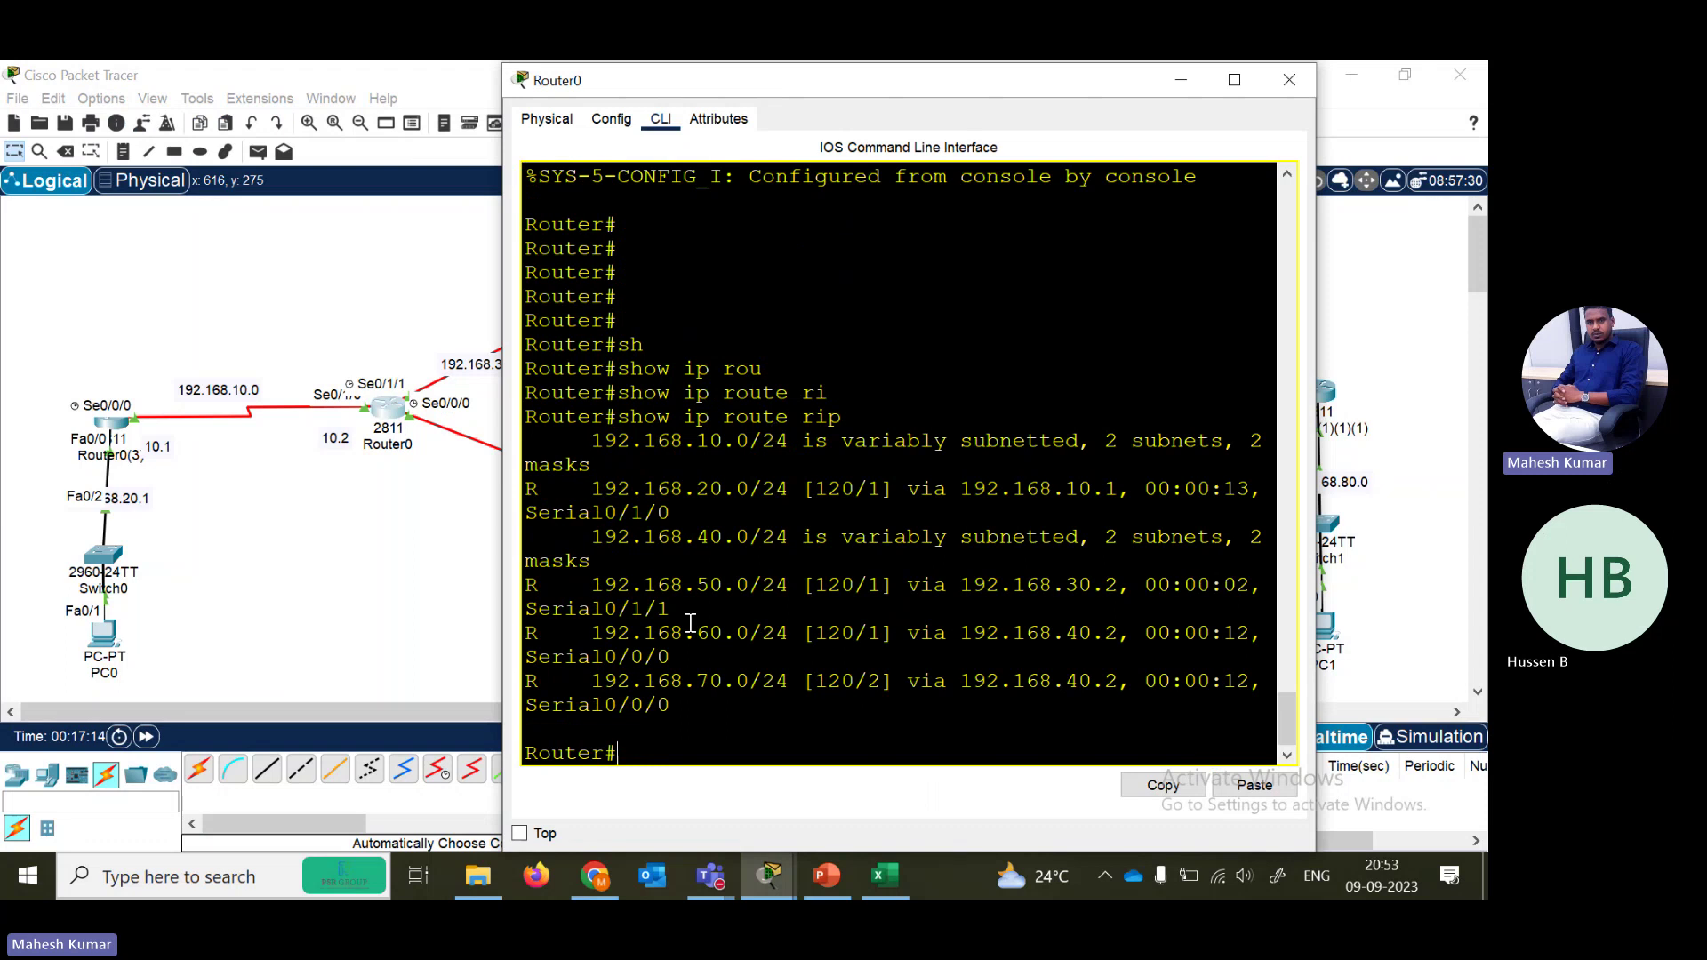
click(1286, 80)
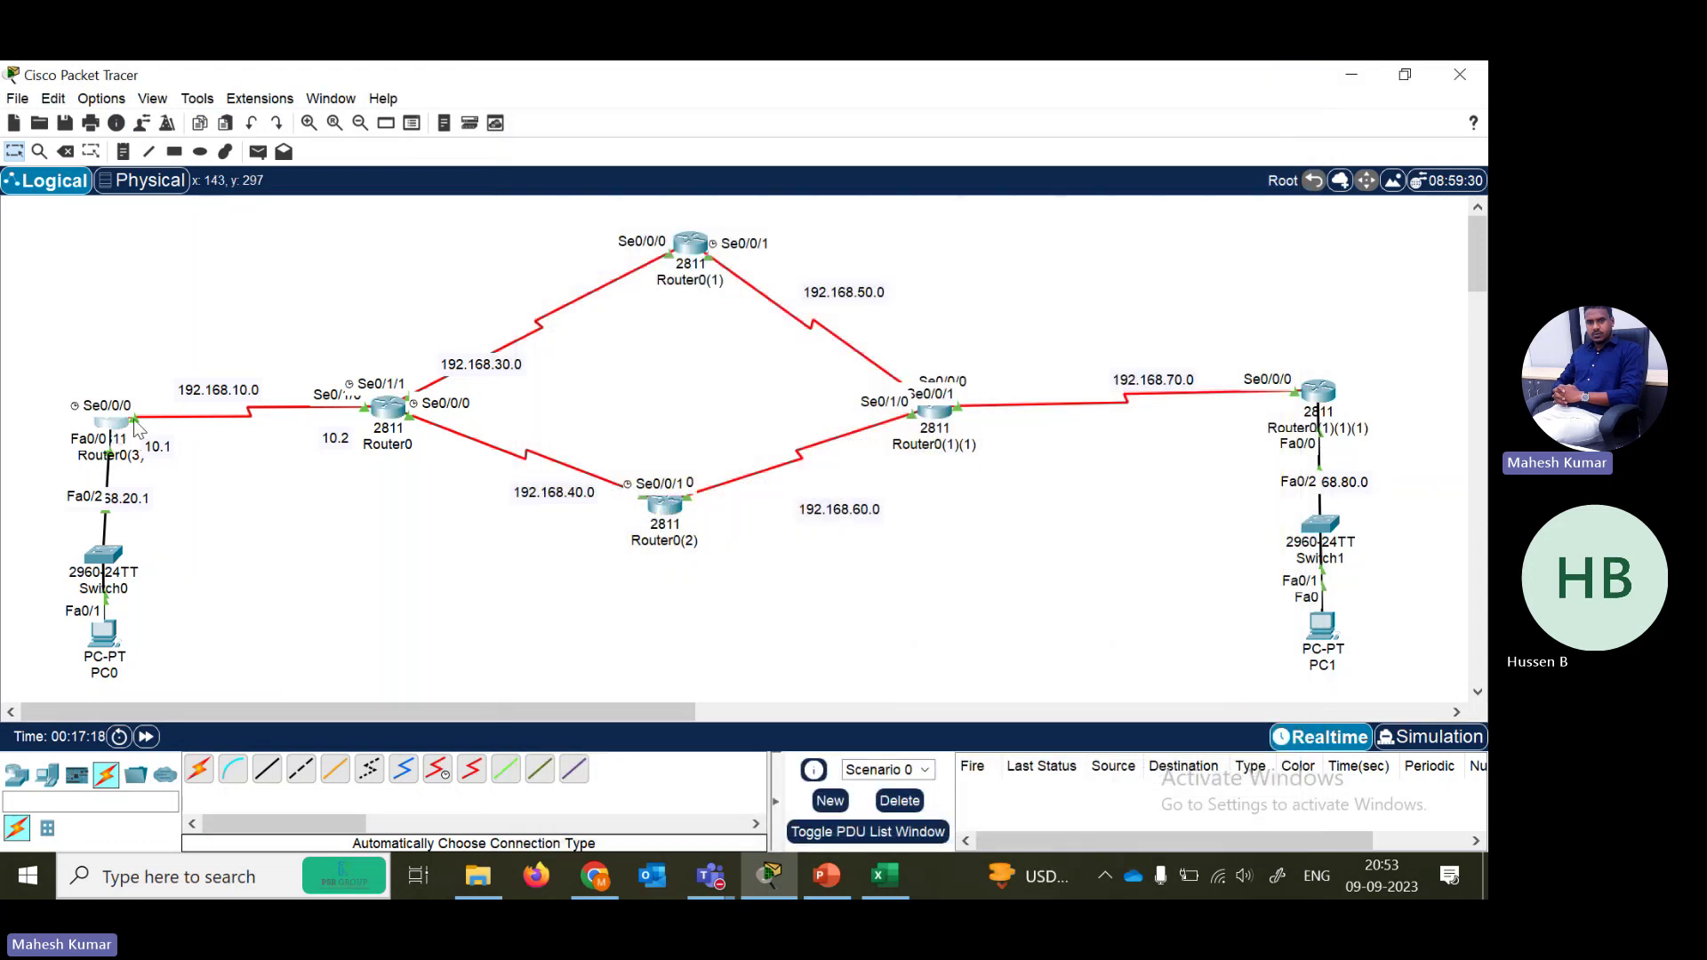
- Reopen the command line of Router0(3) and enter global configuration mode
click(112, 423)
key(Return)
key(Return)
key(Return)
text(conf ter)
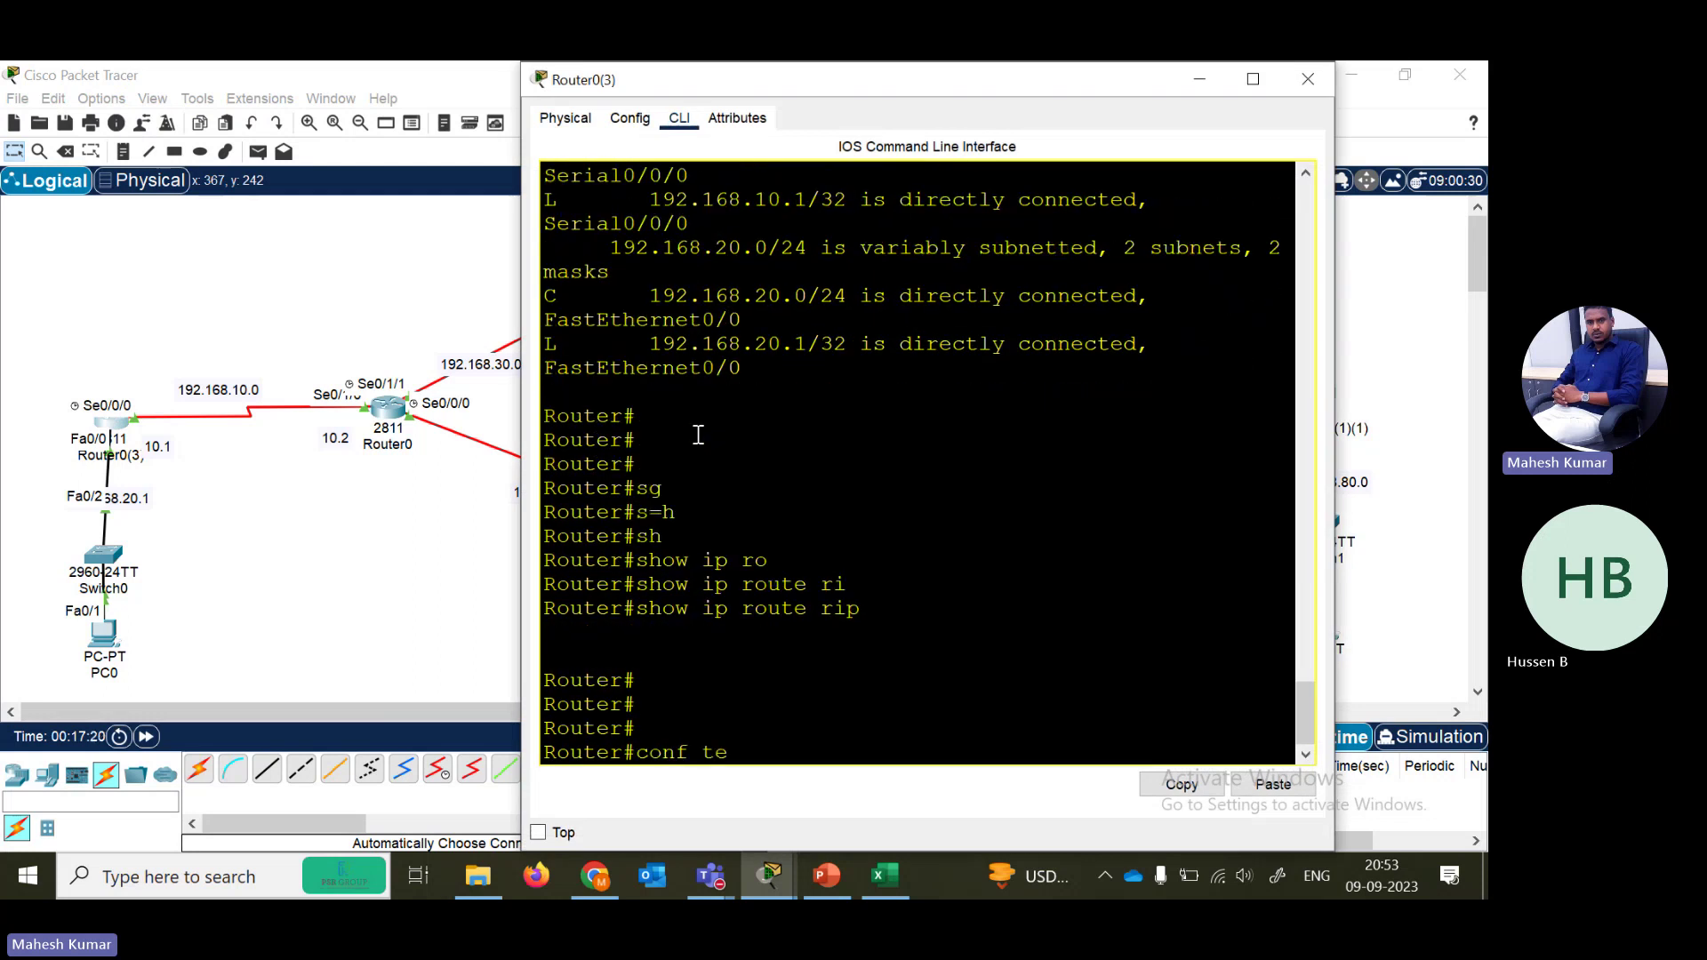
key(Return)
- Enter the RIP routing process on Router0(3) with router rip and set it to version 2
text(rou)
key(Tab)
text(ri)
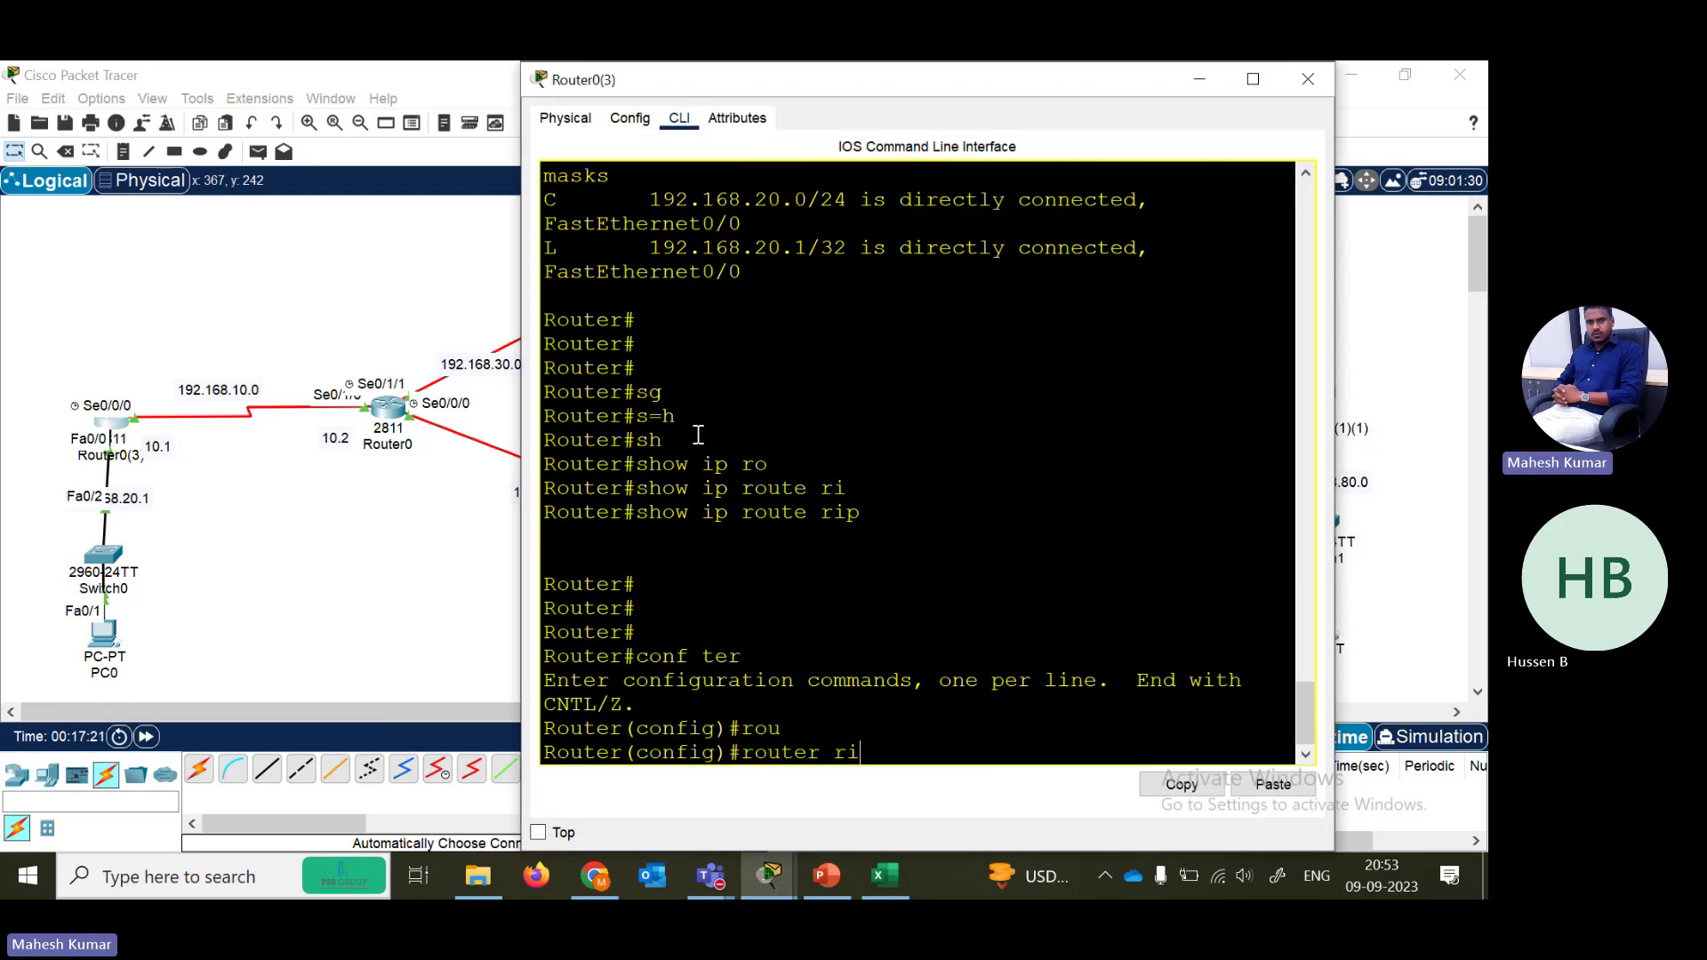
key(Tab)
key(Return)
key(Return)
text(ver)
key(Tab)
text(2)
key(Return)
- Advertise network 192.168.10.0 in the RIP process of Router0(3), correcting the mistyped address
text(ne)
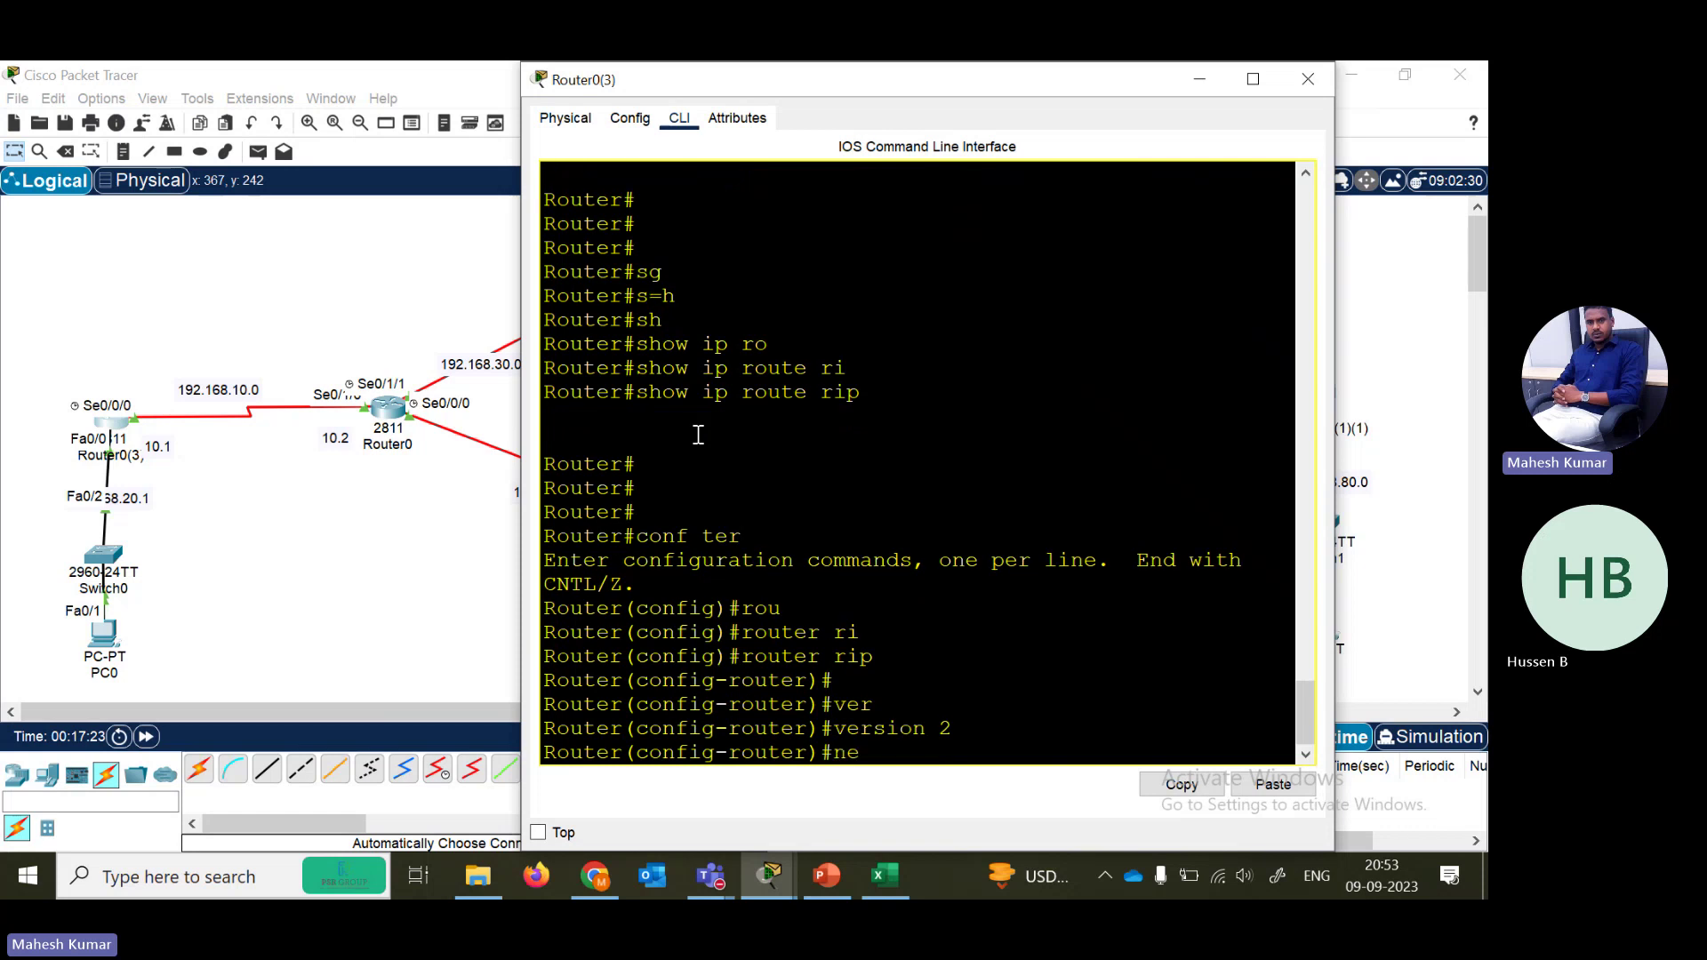
text(t)
key(Tab)
text(1921.68.)
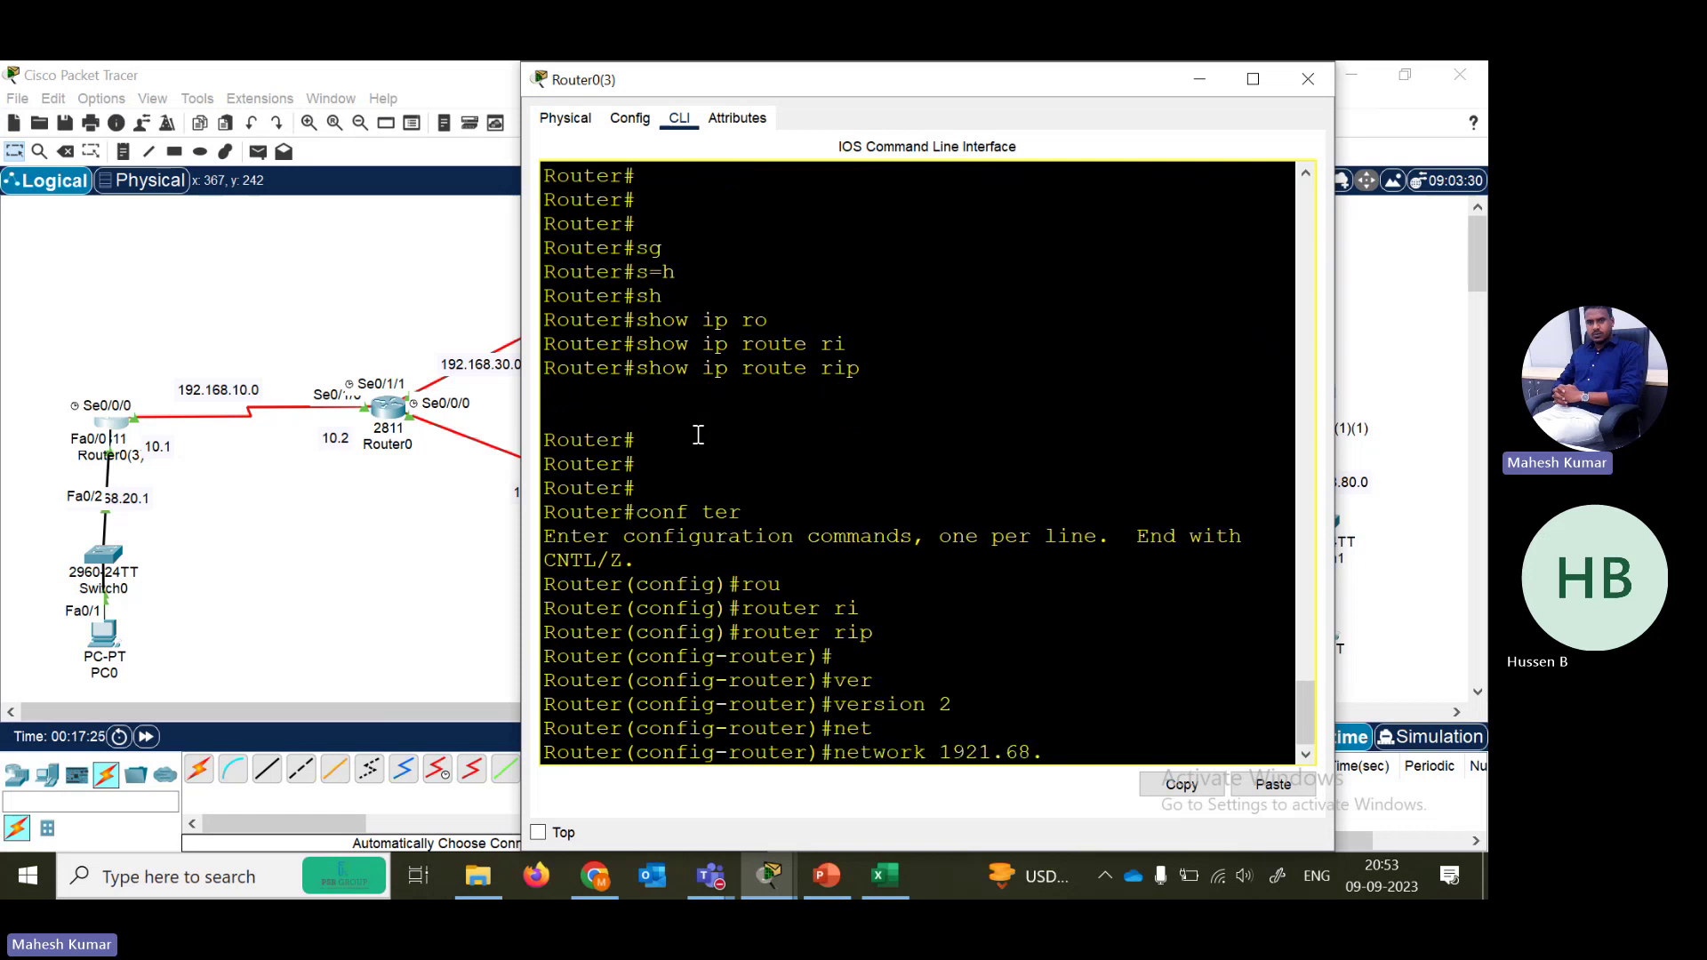
text(10.0)
key(Return)
key(Up)
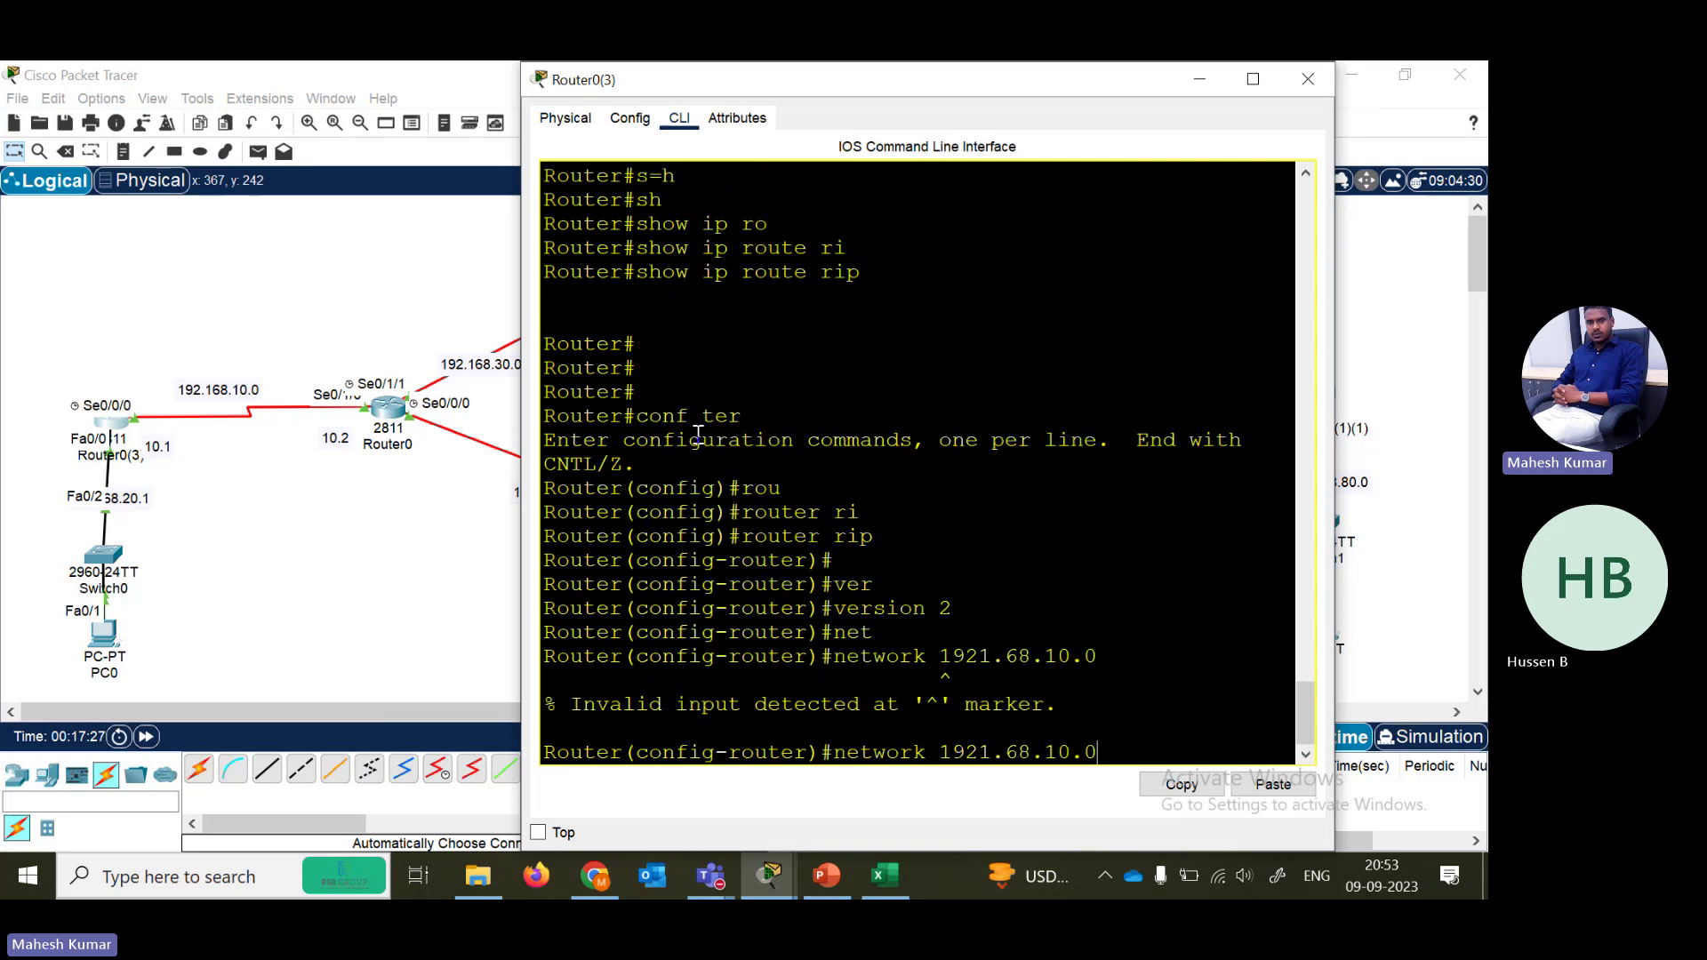
key(Left)
key(Left)
key(Left)
key(Left)
key(Left)
key(Left)
key(Left)
key(BackSpace)
key(BackSpace)
text(.1)
key(Return)
key(Return)
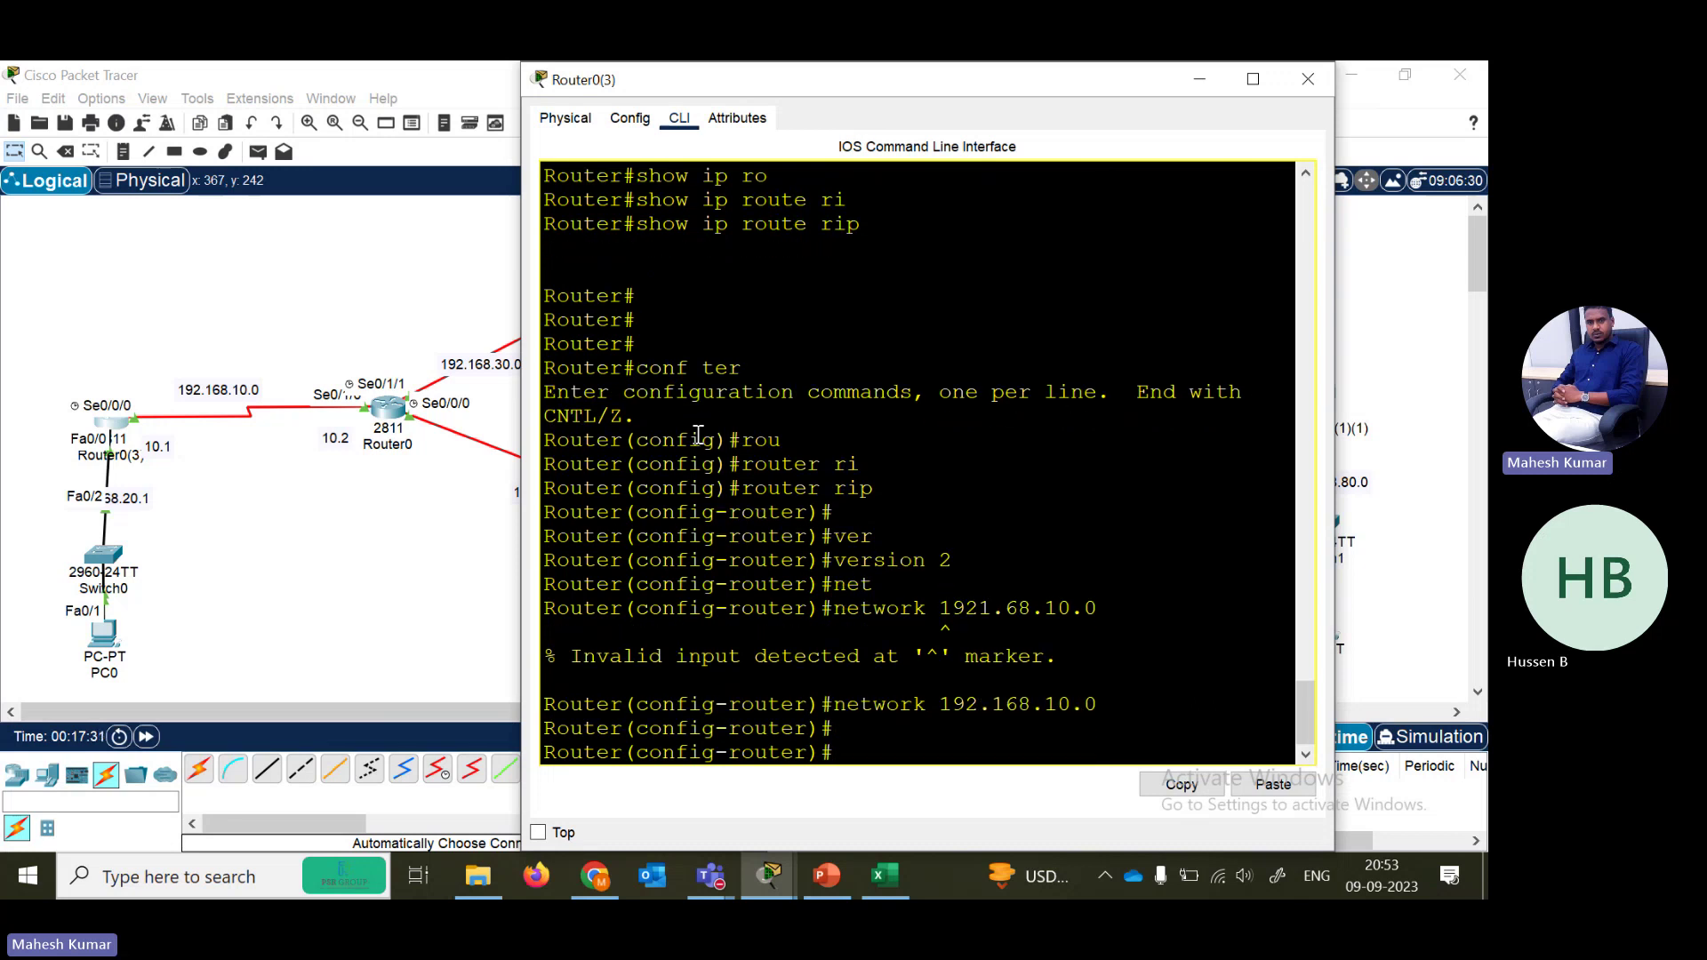
- Advertise network 192.168.20.0 in the RIP process of Router0(3) and leave configuration mode with end
key(Up)
key(Left)
key(BackSpace)
text(2)
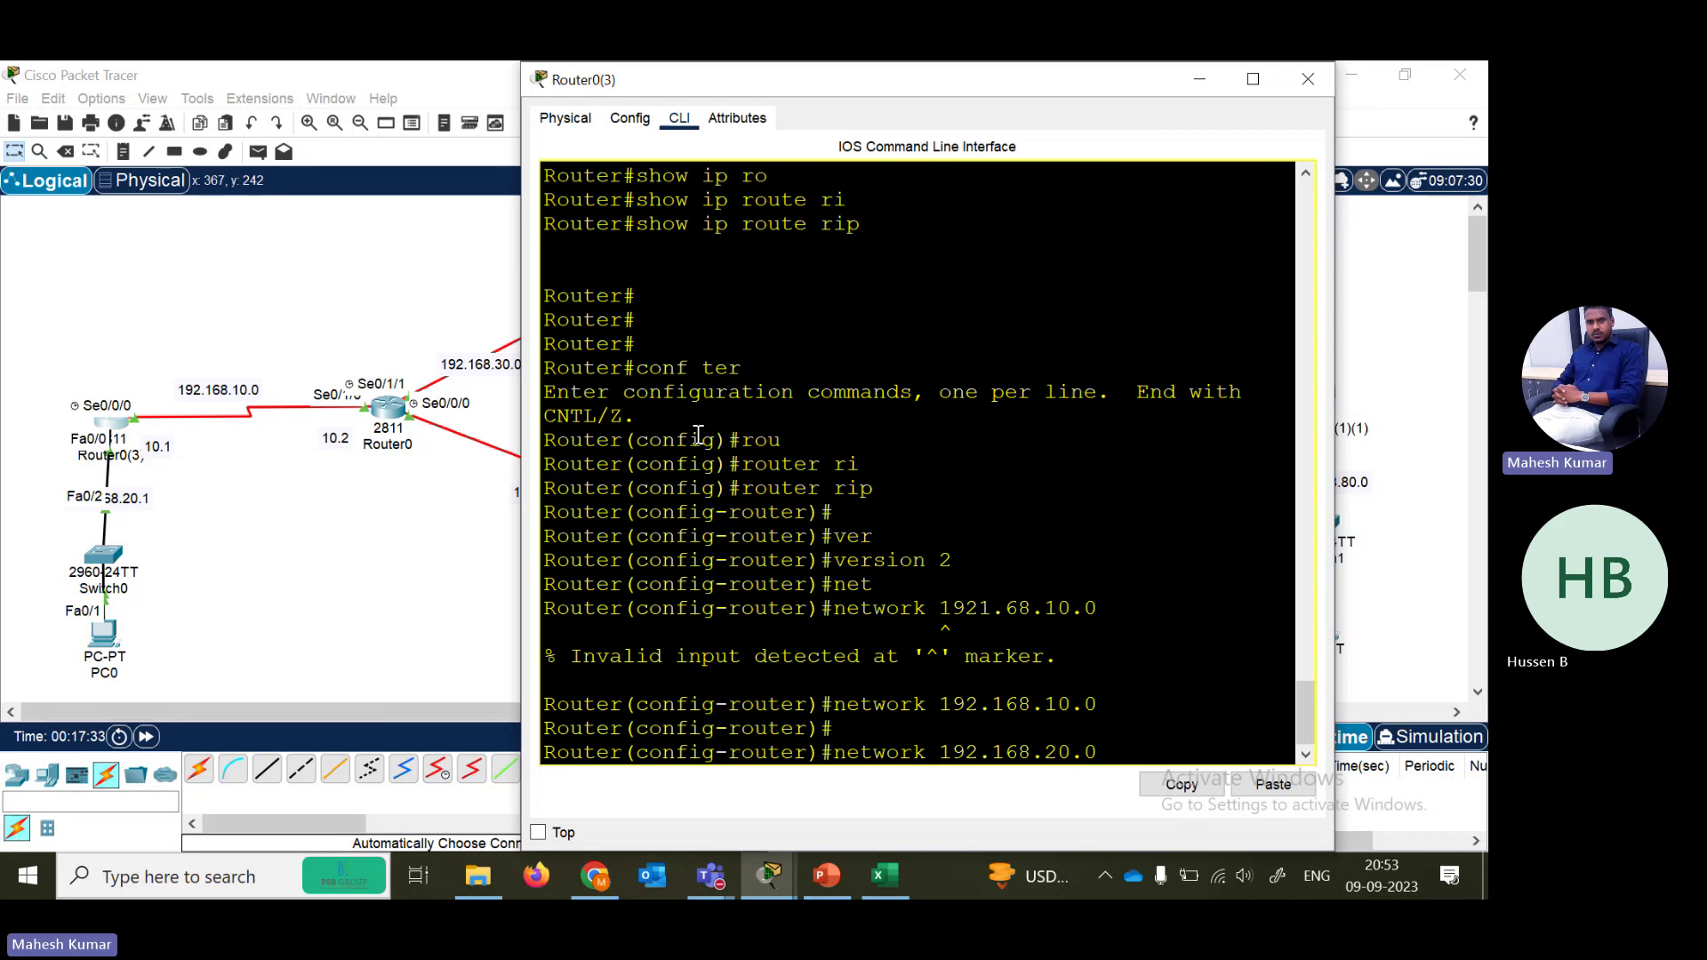
key(Return)
key(Return)
text(end)
key(Return)
- Display the full routing table of Router0(3) with show ip route
text(sh)
key(Tab)
text(ip rou)
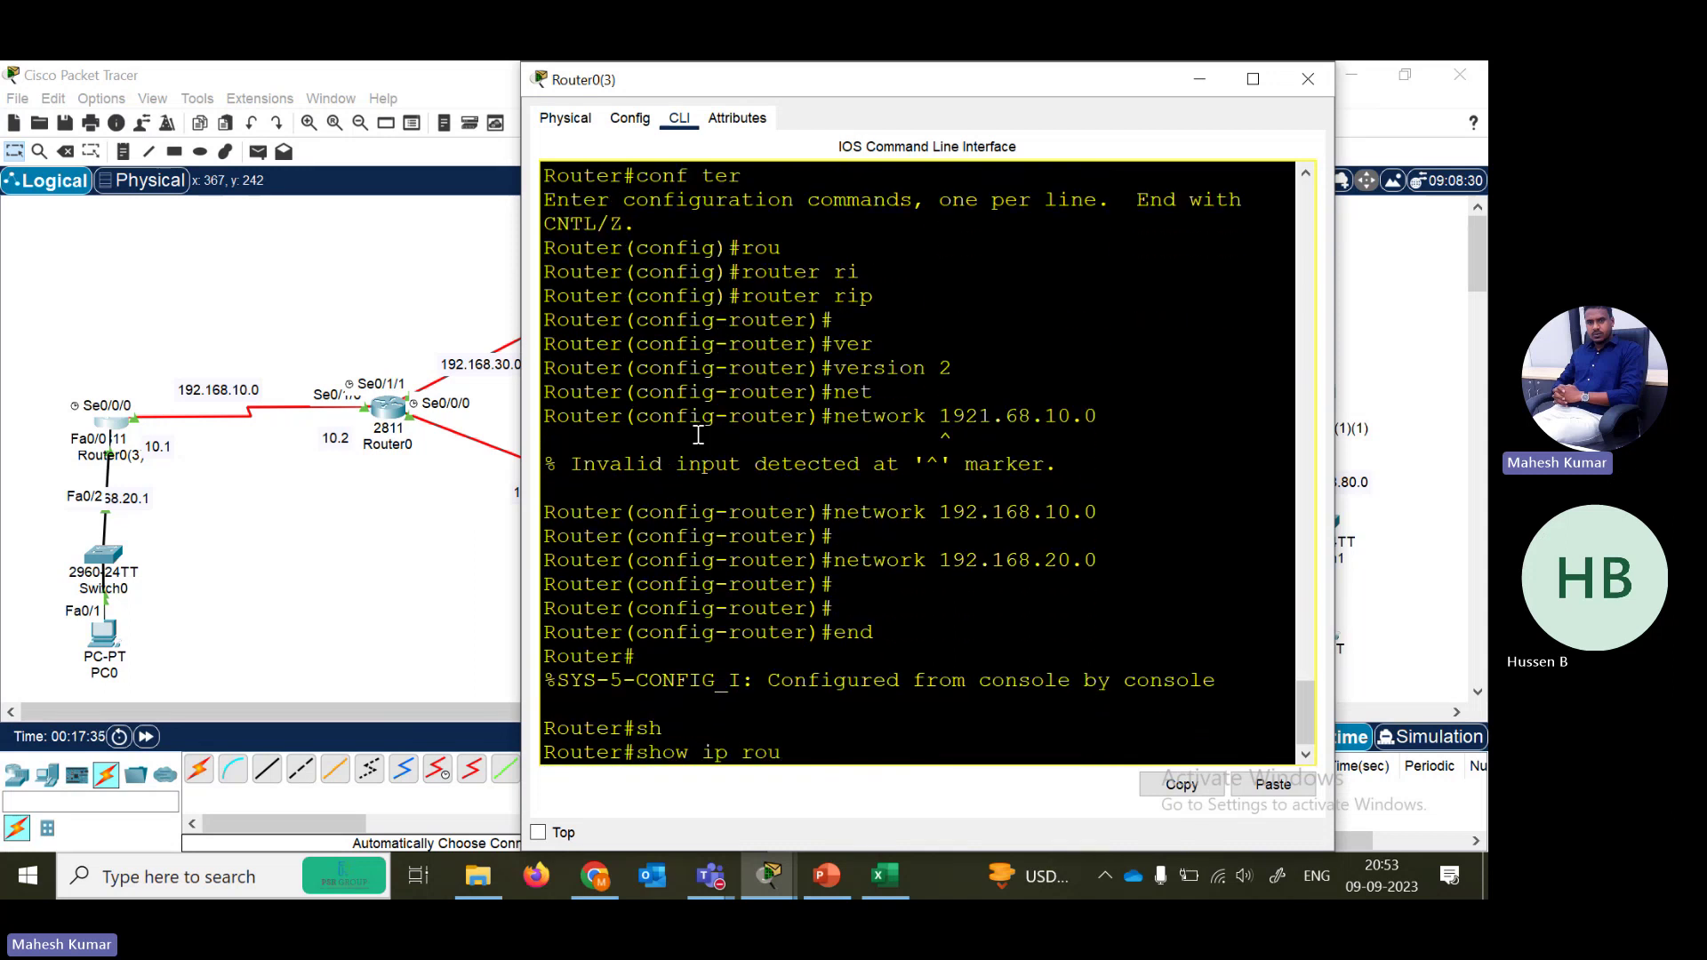
key(Tab)
key(Return)
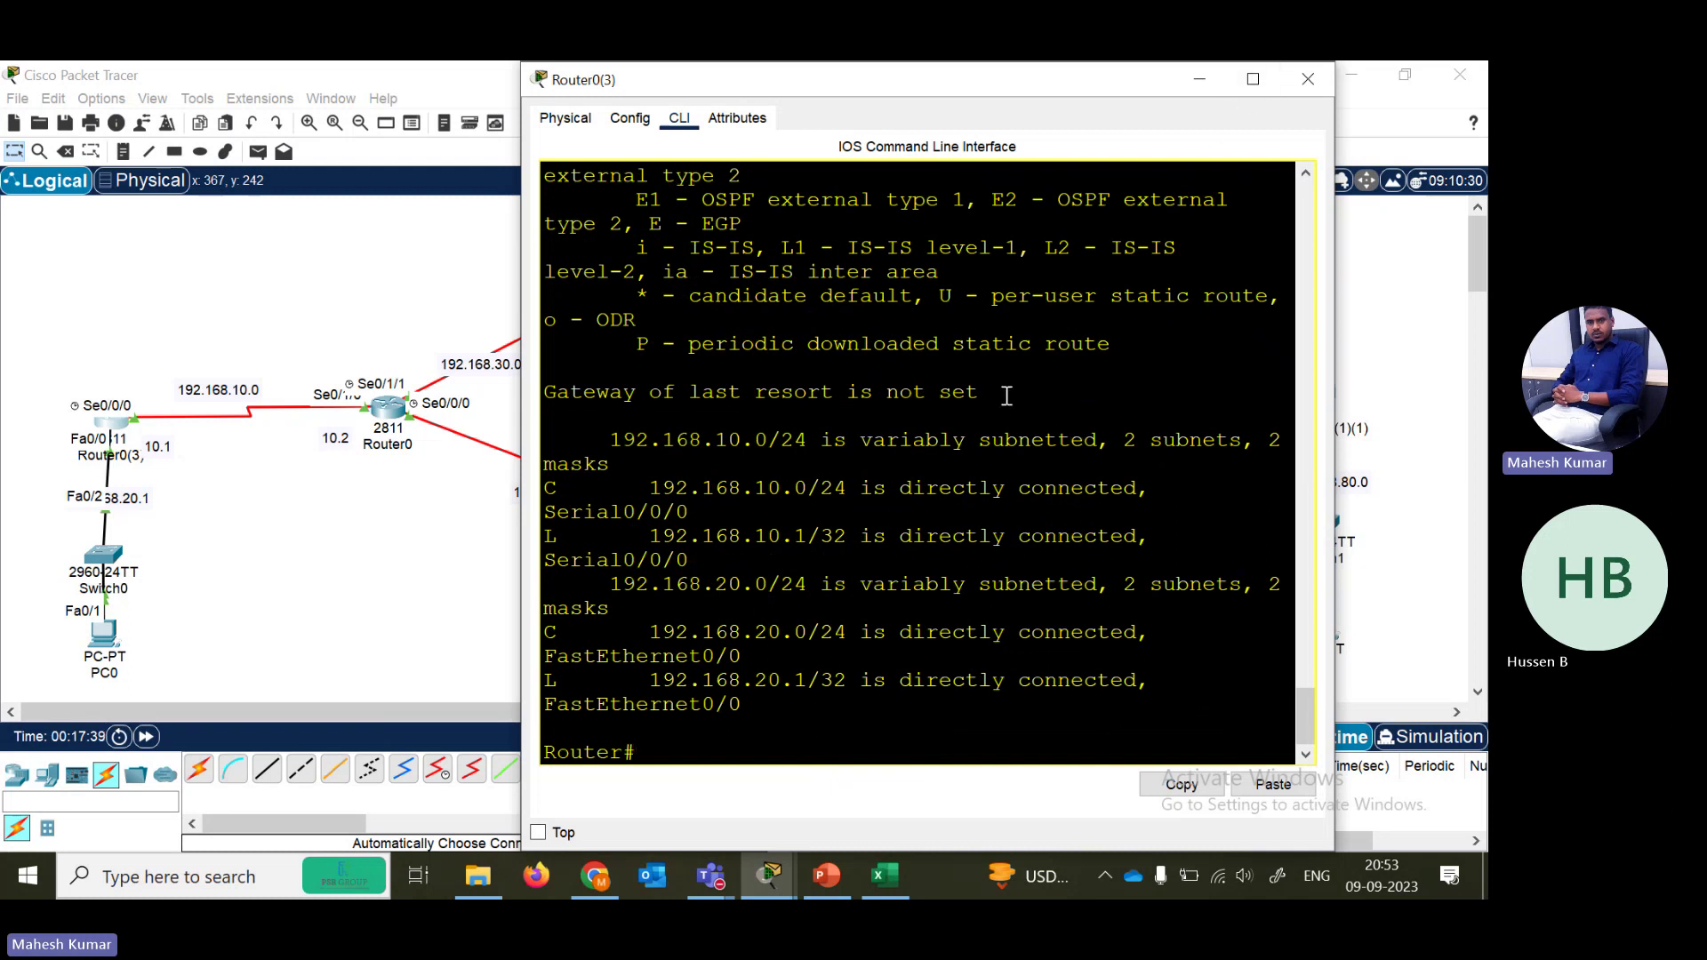
- List only the RIP routes on Router0(3) with show ip route rip
key(Return)
key(Return)
text(show ip route r)
key(Tab)
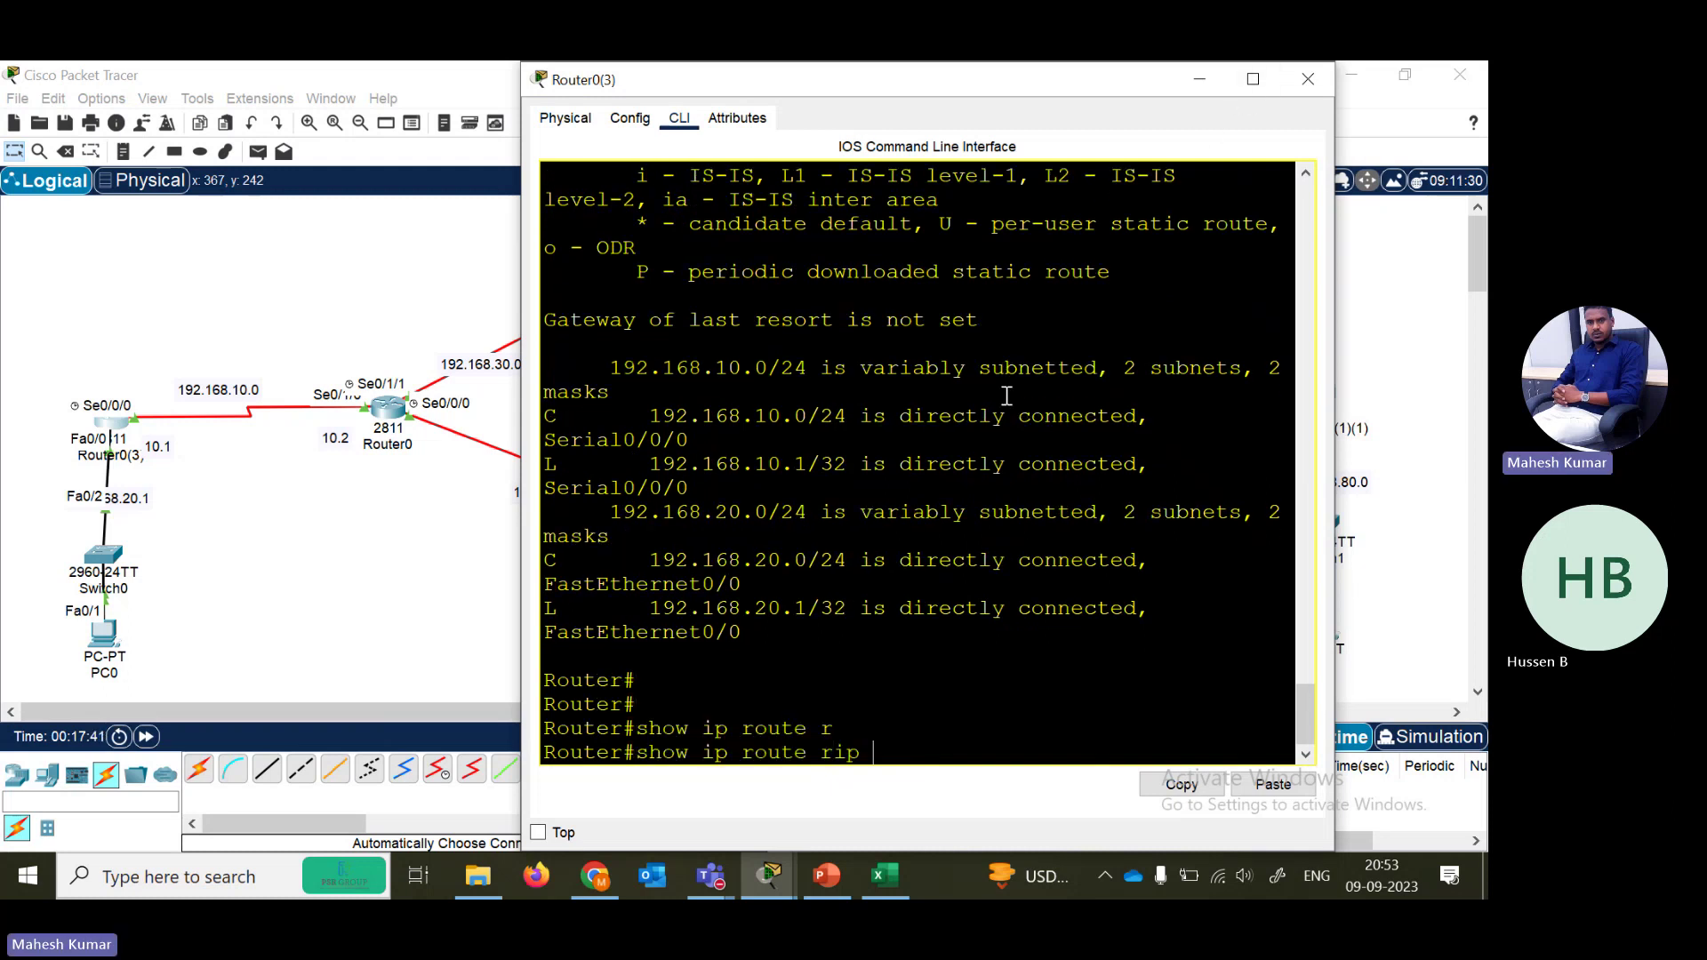
key(Return)
- Clear the recalled command, ping 192.168.10.2 from Router0(3), and close the router's window
key(Up)
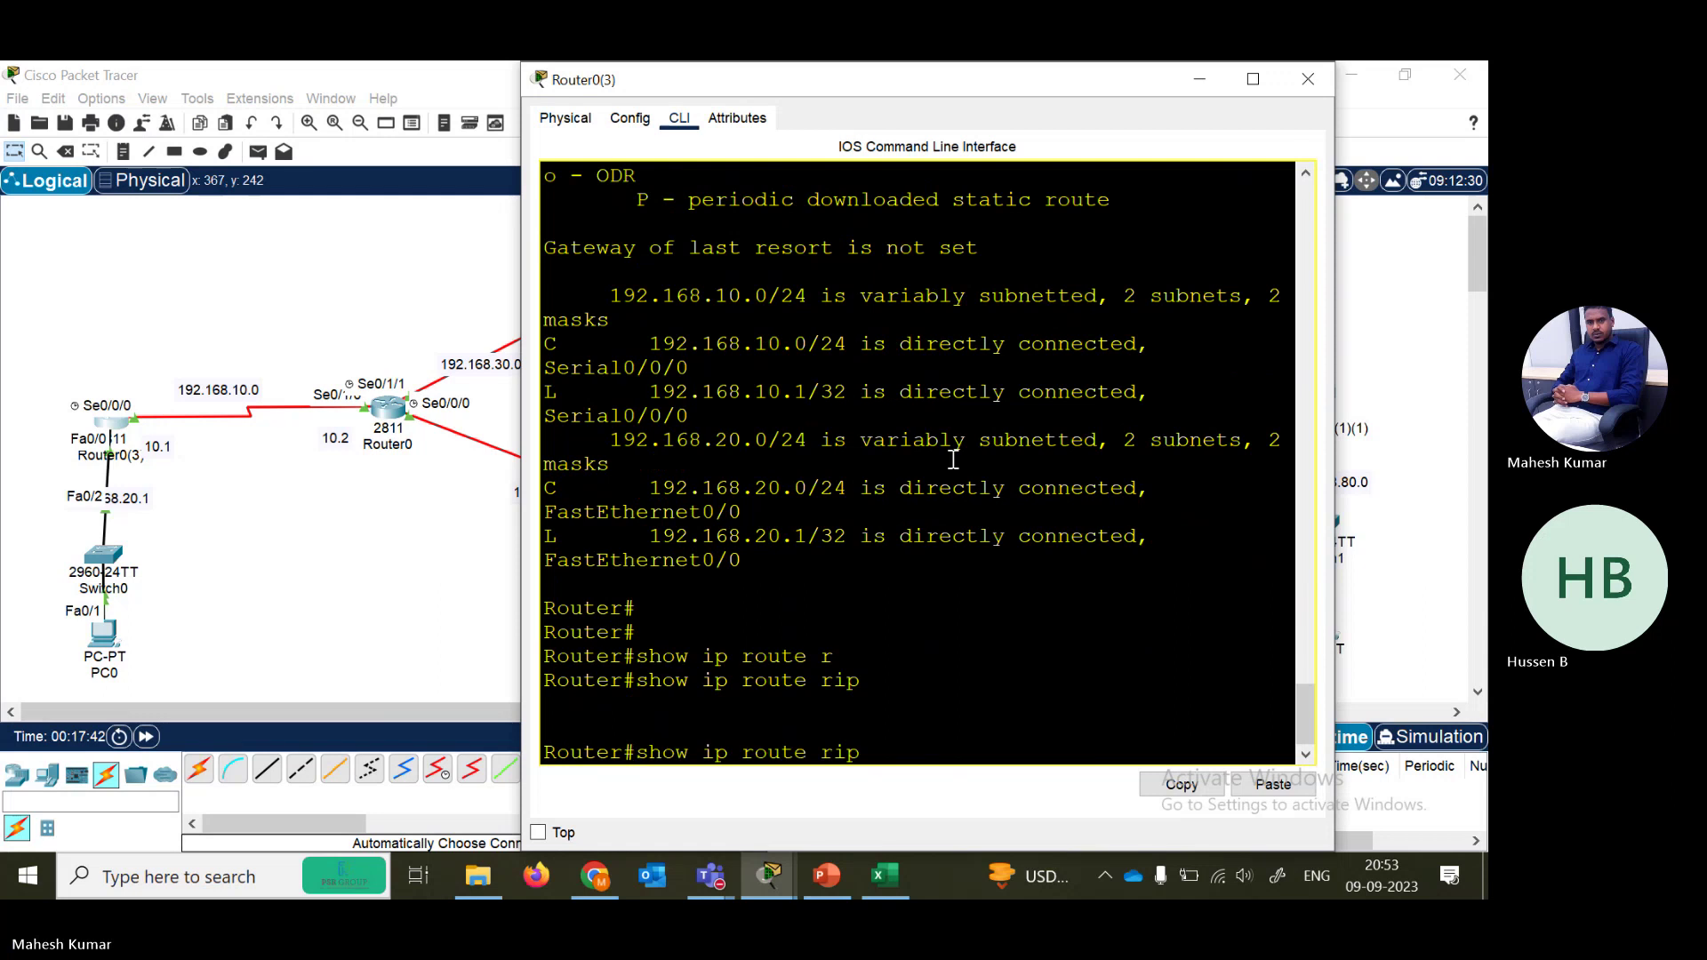
key(BackSpace)
key(BackSpace)
key(BackSpace)
key(BackSpace)
key(BackSpace)
key(BackSpace)
key(BackSpace)
key(BackSpace)
key(BackSpace)
key(BackSpace)
key(BackSpace)
key(BackSpace)
key(BackSpace)
key(BackSpace)
key(BackSpace)
key(BackSpace)
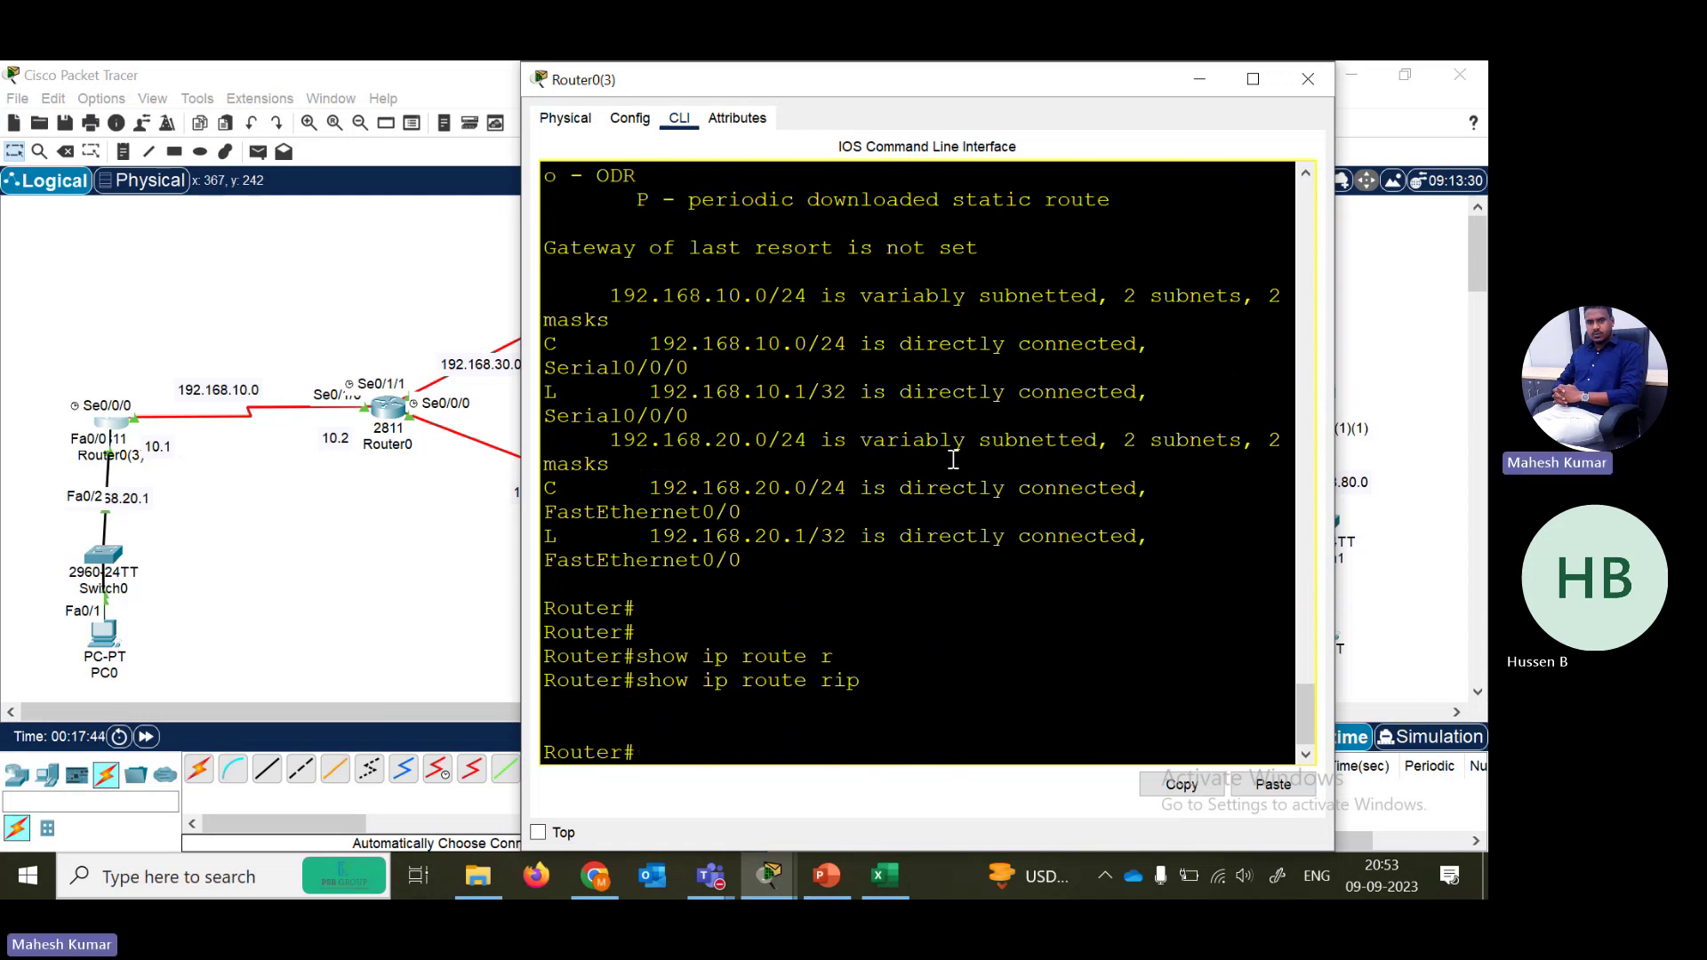
text(pi)
key(Tab)
text(19)
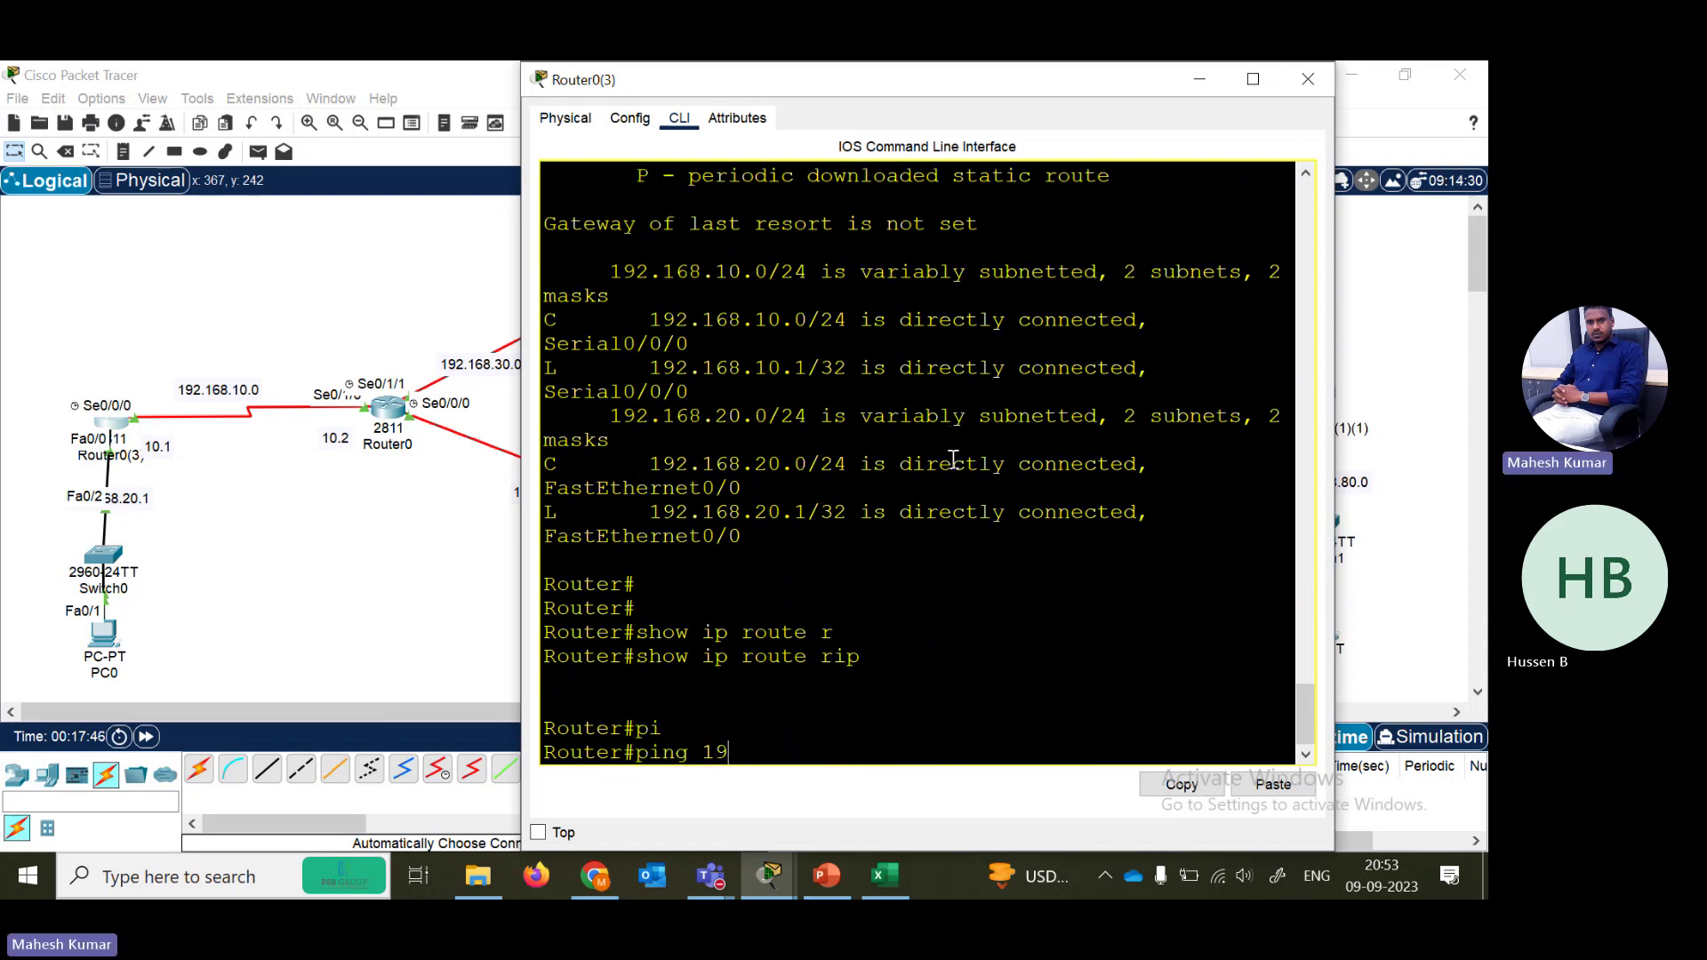
text(2.168.10.2)
key(Return)
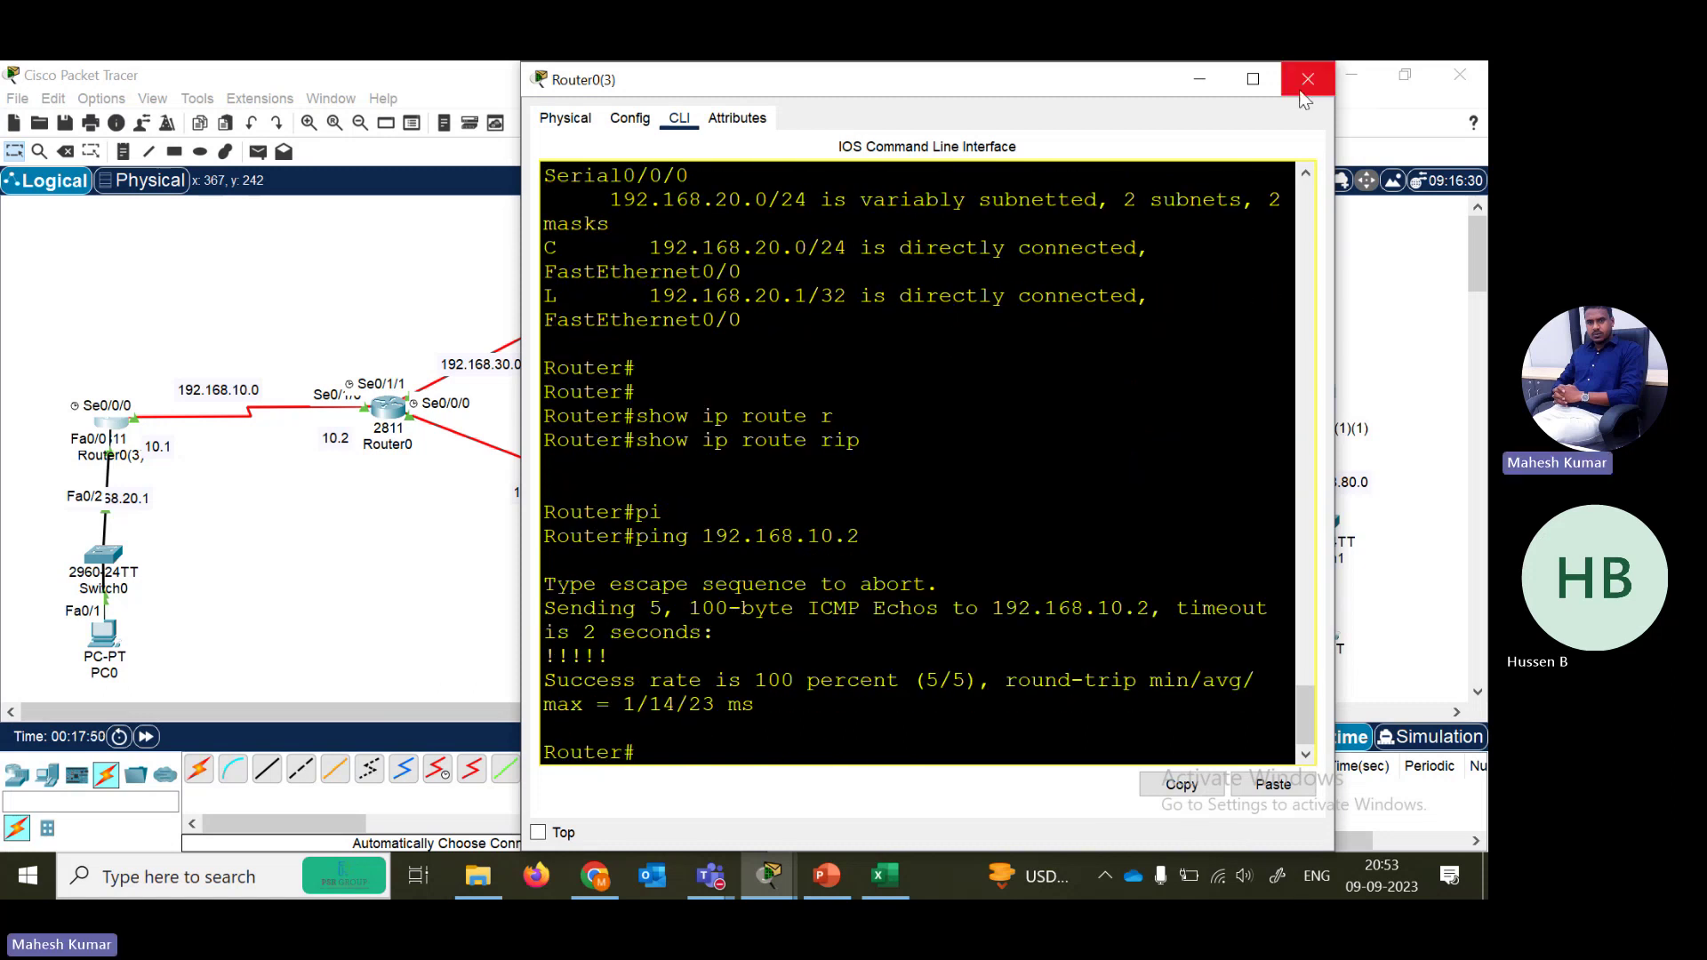
click(1303, 85)
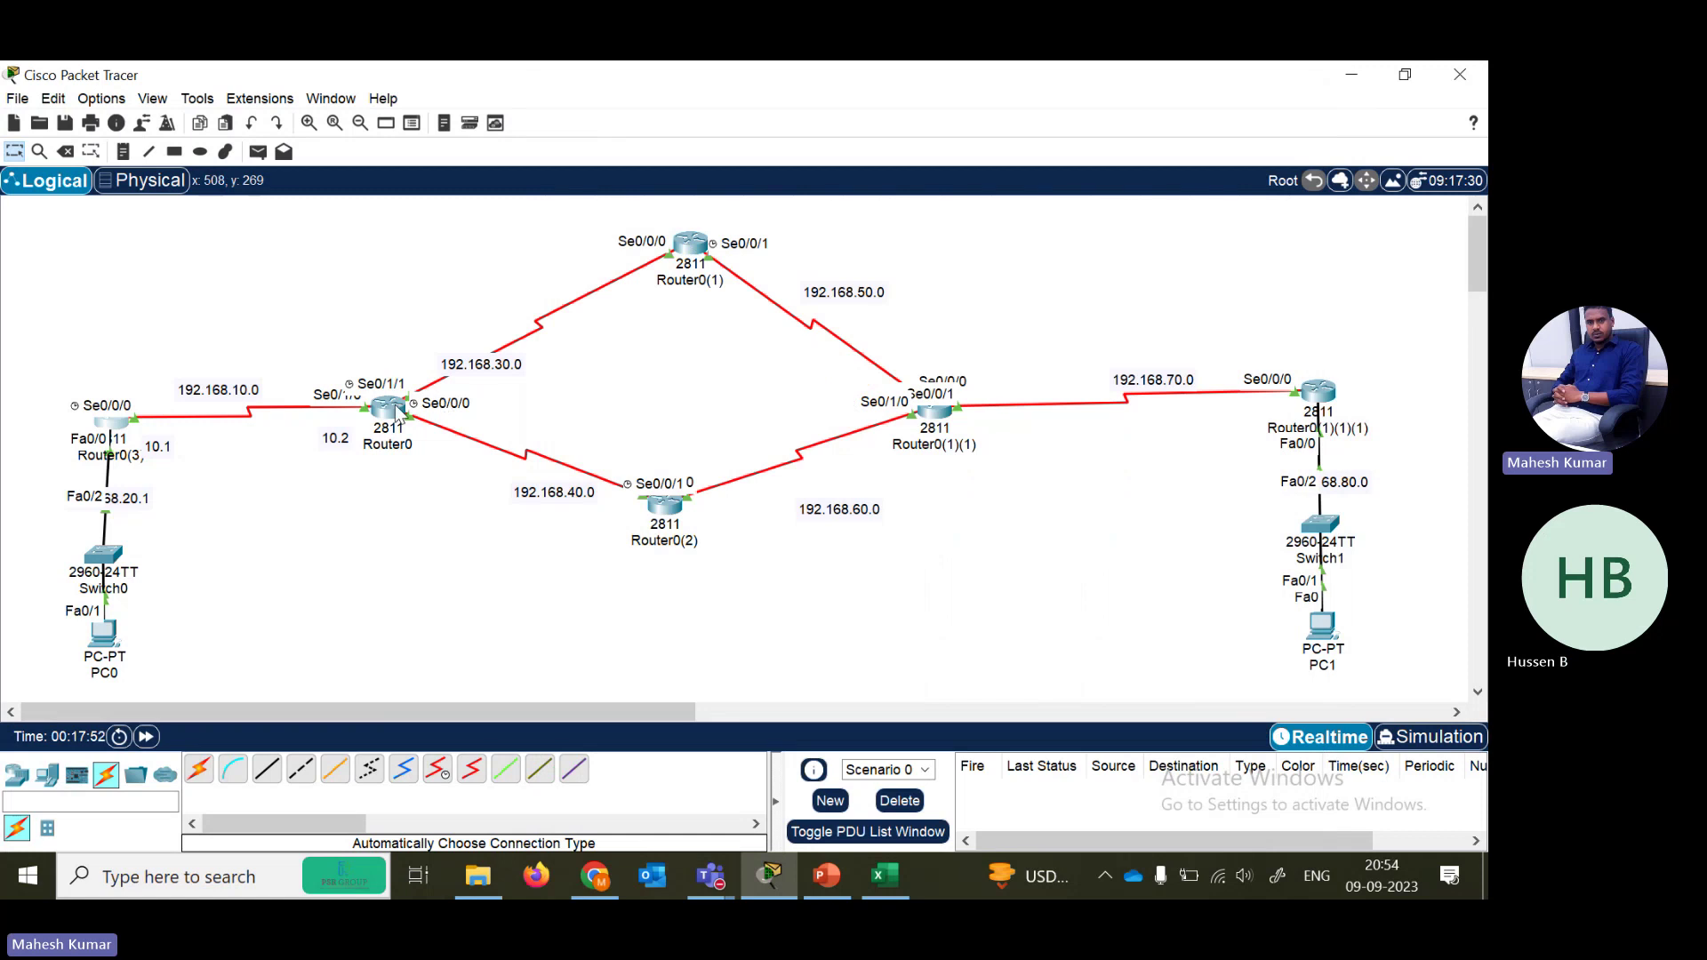
- Open the command line of Router0 and ping 192.168.10.1
click(391, 411)
key(Return)
key(Return)
key(Return)
text(p)
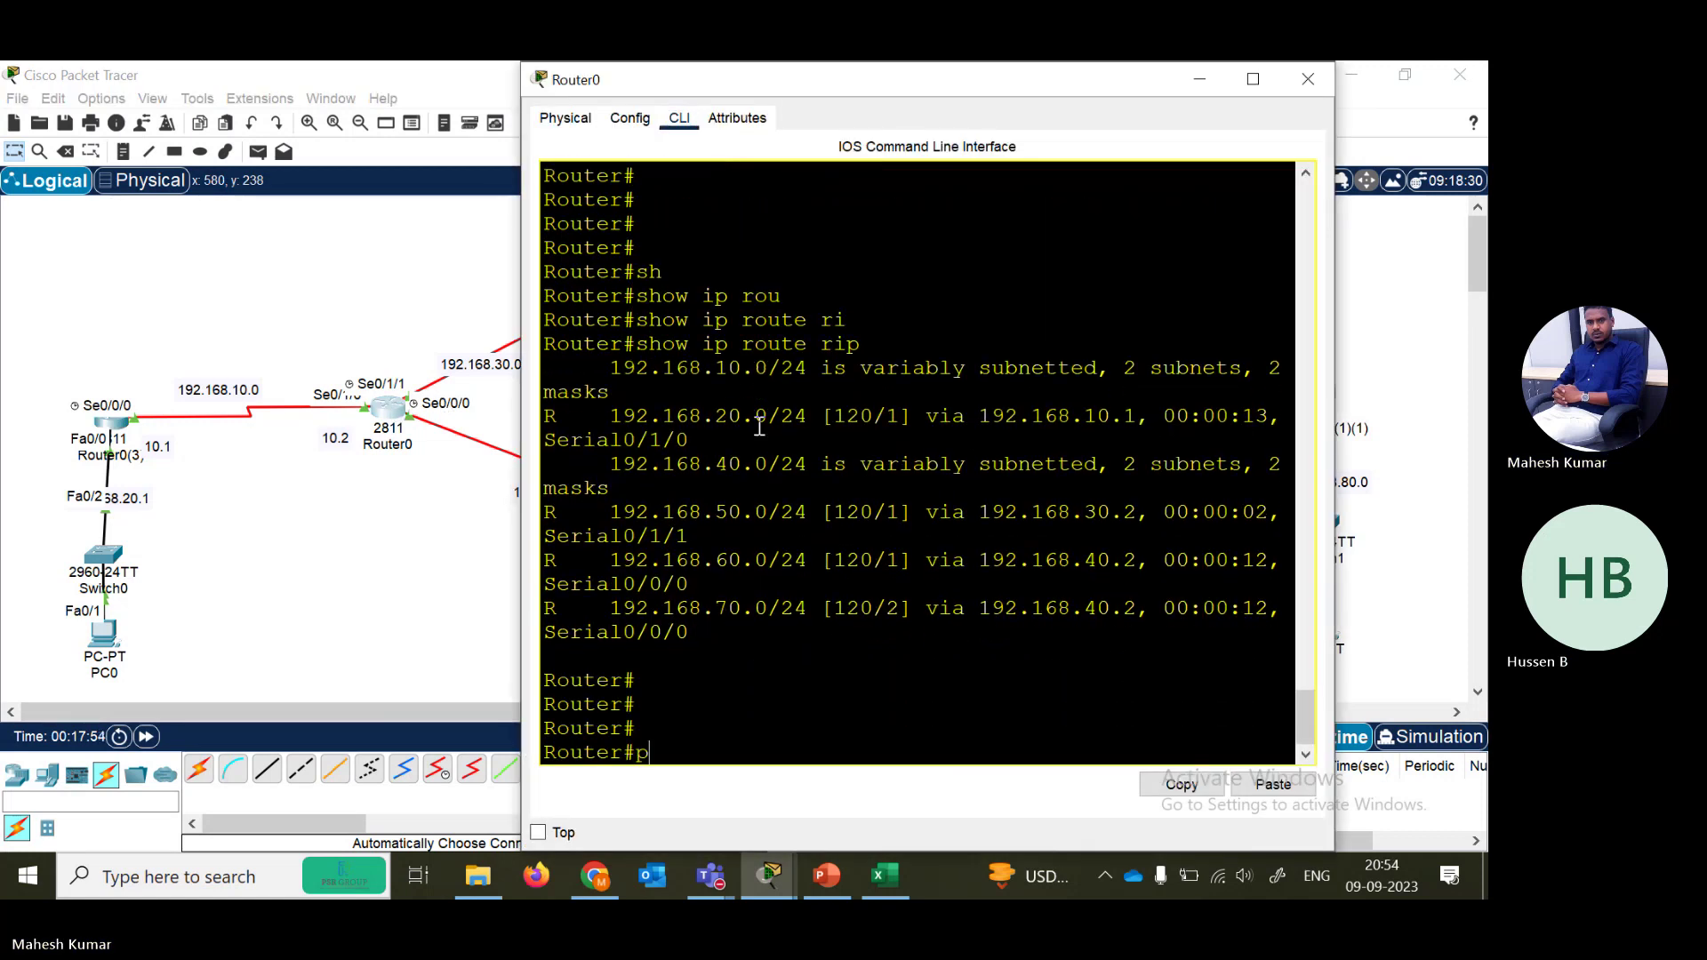
text(i)
key(Tab)
text(192.168.)
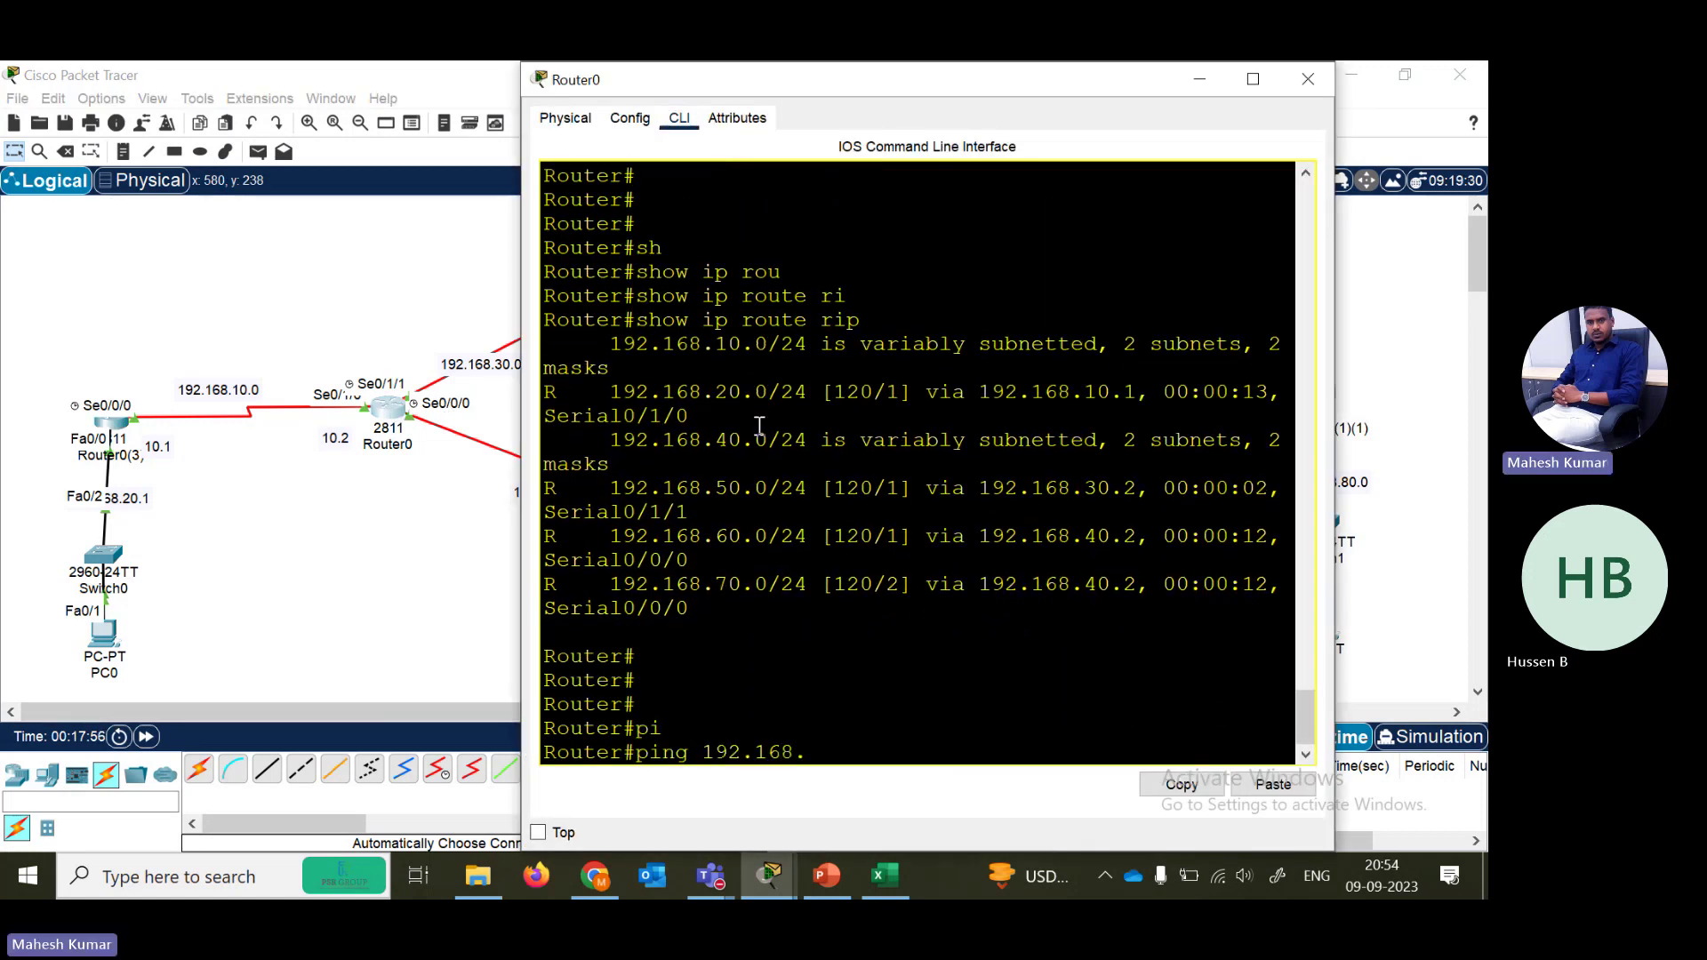
text(10.1)
key(Return)
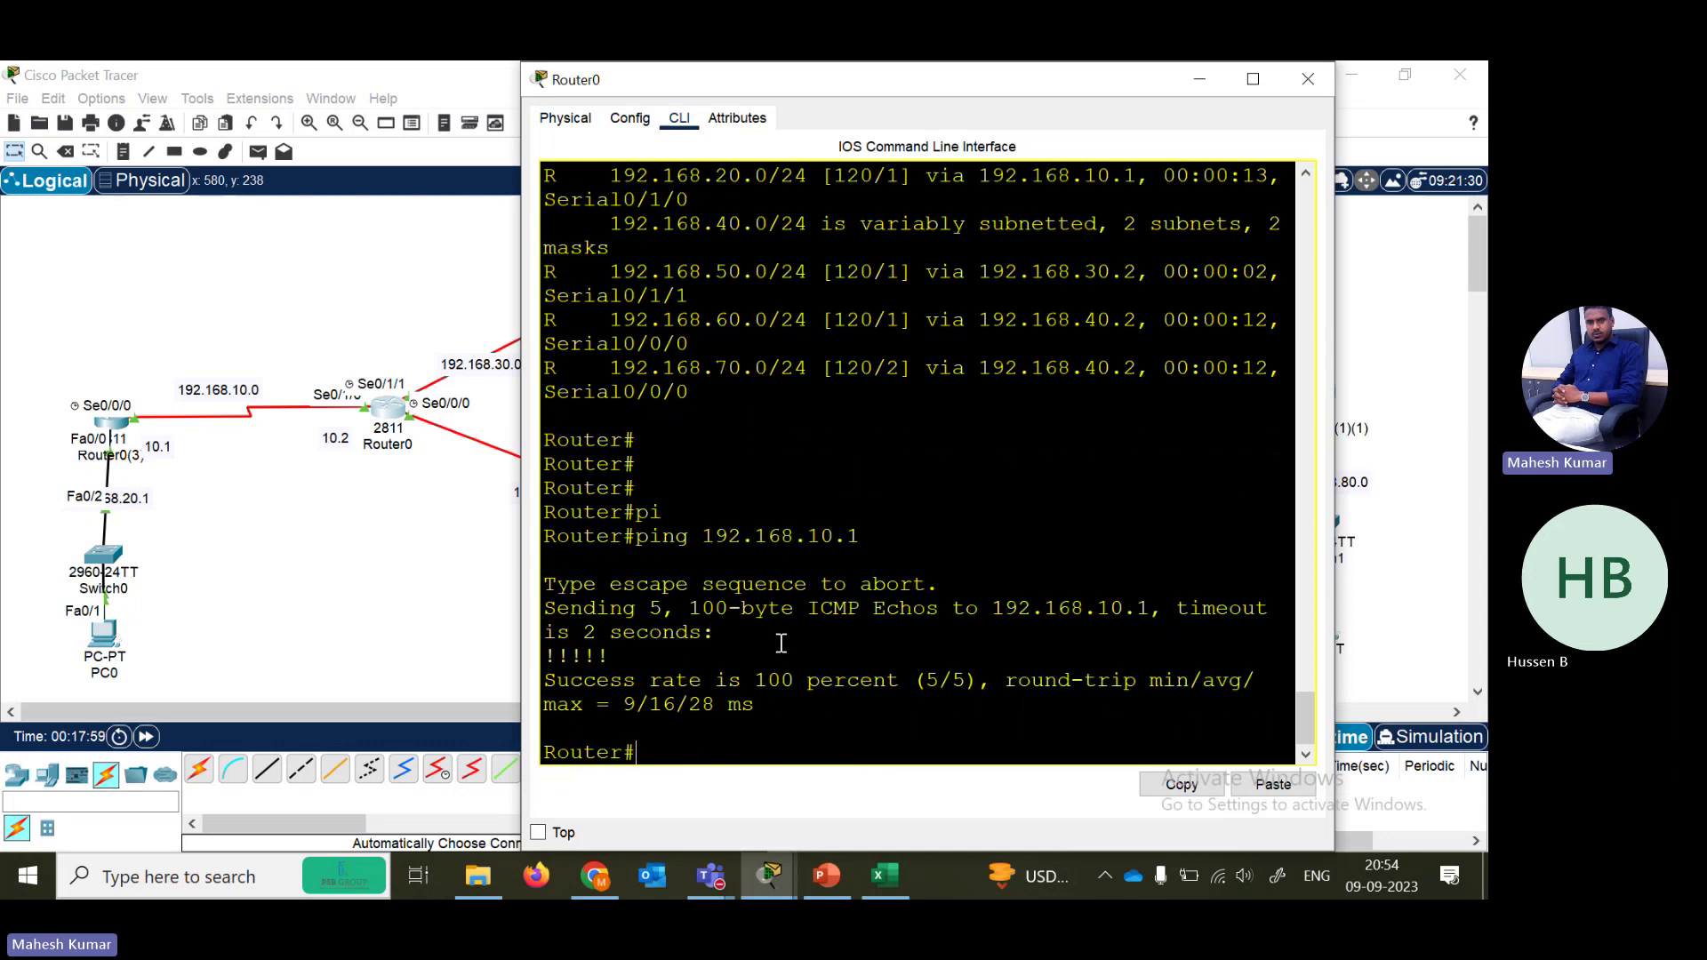
- List the RIP routes on Router0 with show ip route rip and enlarge the window to read them
text(sh)
key(Tab)
text(ip rou)
key(Tab)
text(ri)
key(Tab)
text(p)
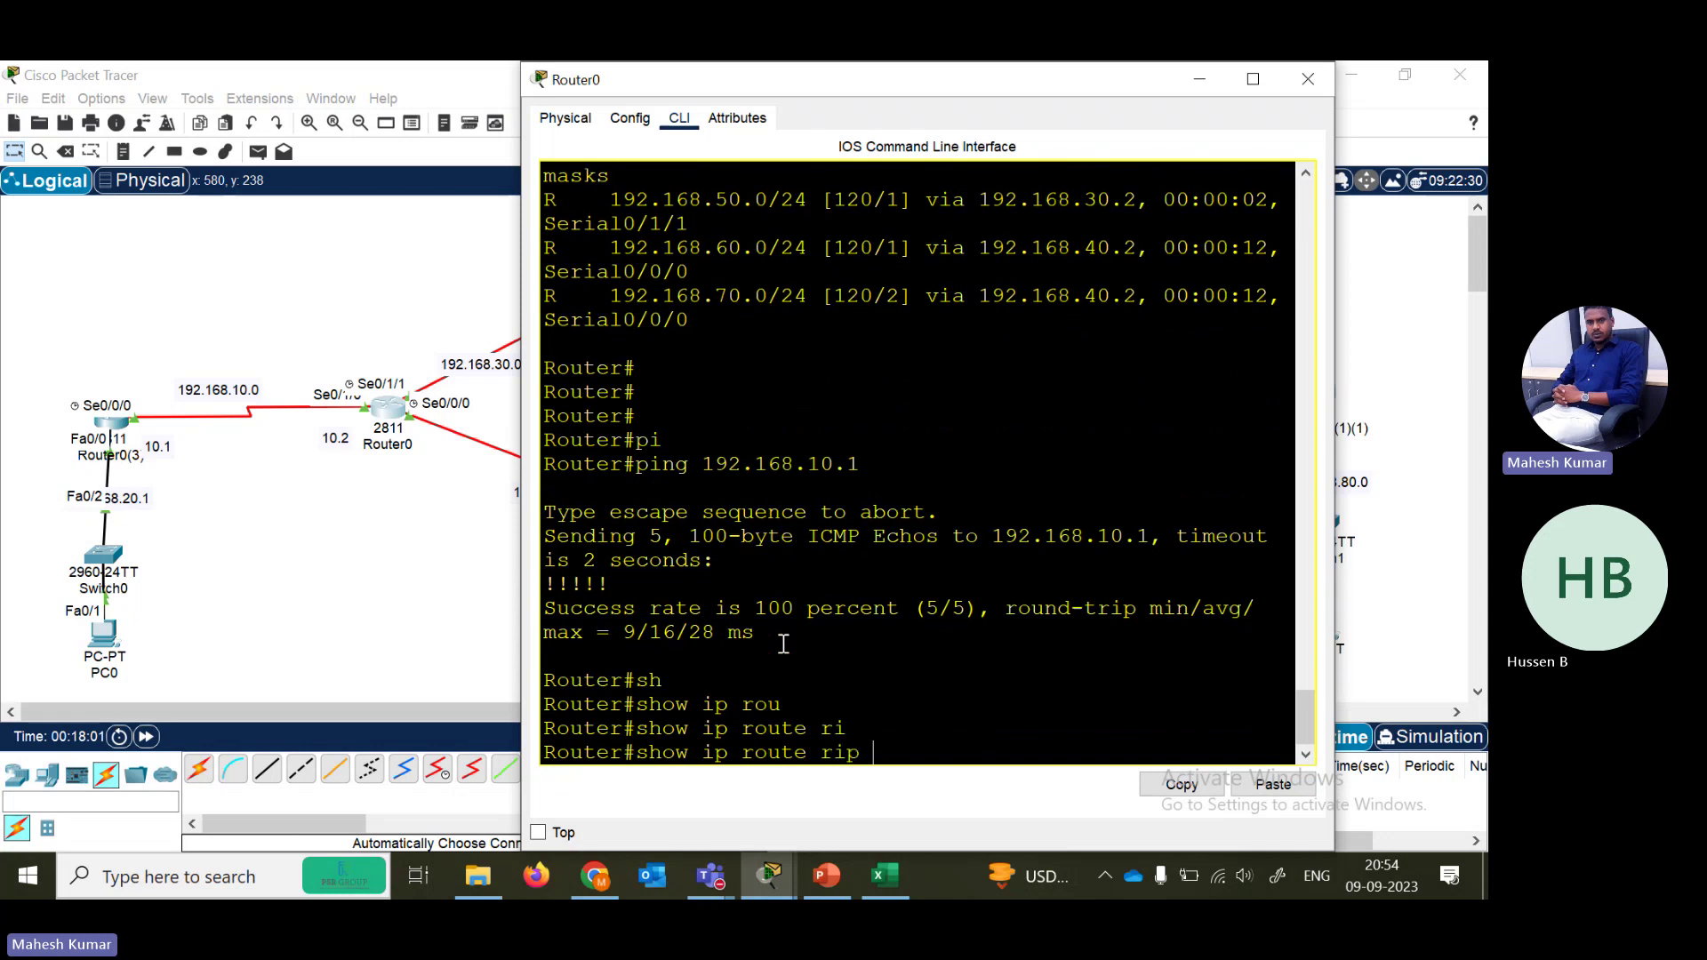
key(Return)
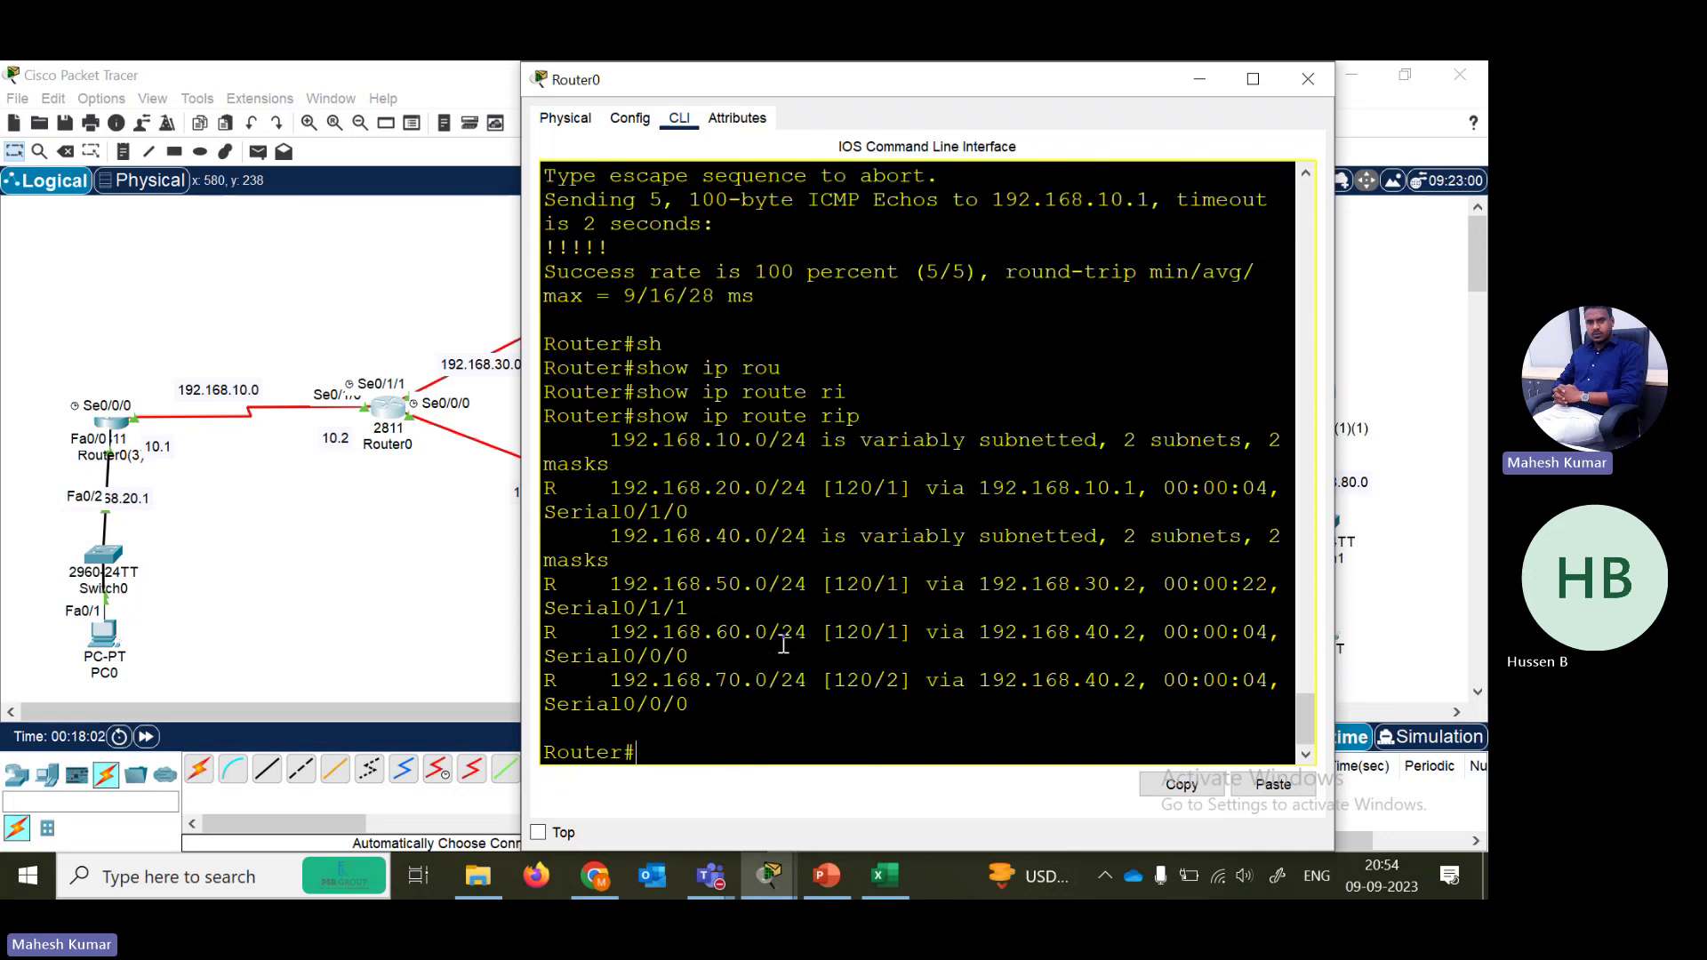
click(1243, 87)
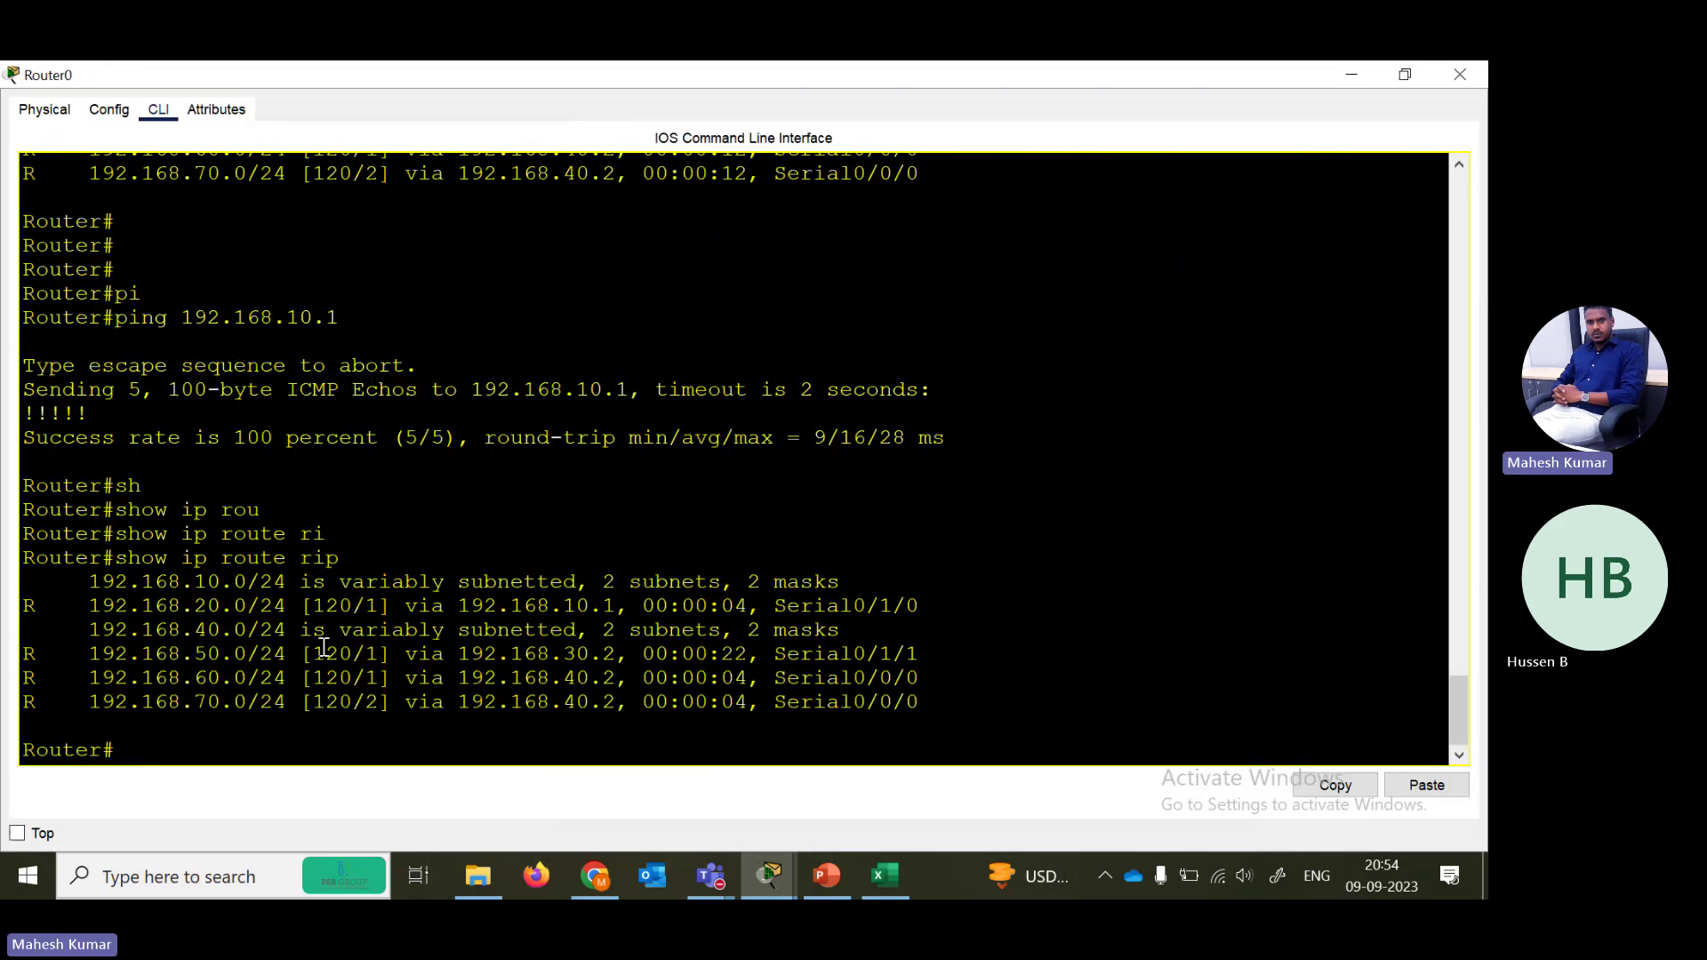
- Highlight the route lines from 192.168.20.0 through 192.168.70.0 to review them, then close Router0's window
drag(77, 582, 367, 606)
click(69, 587)
drag(75, 605, 932, 700)
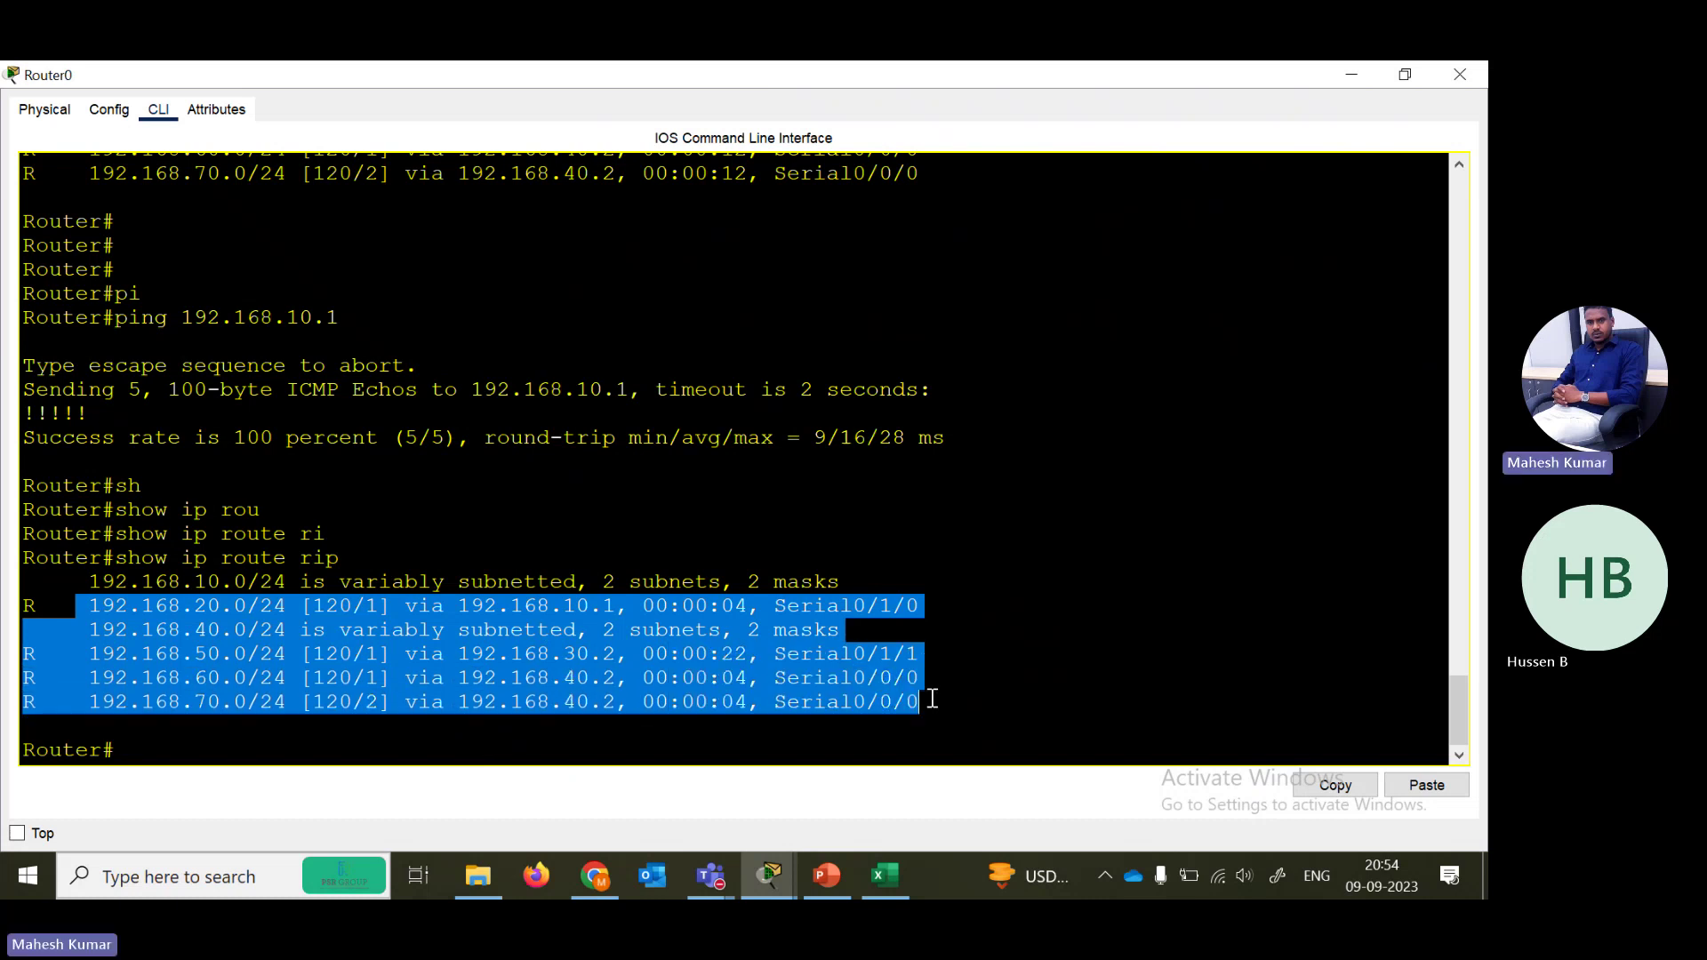
click(600, 584)
click(1460, 73)
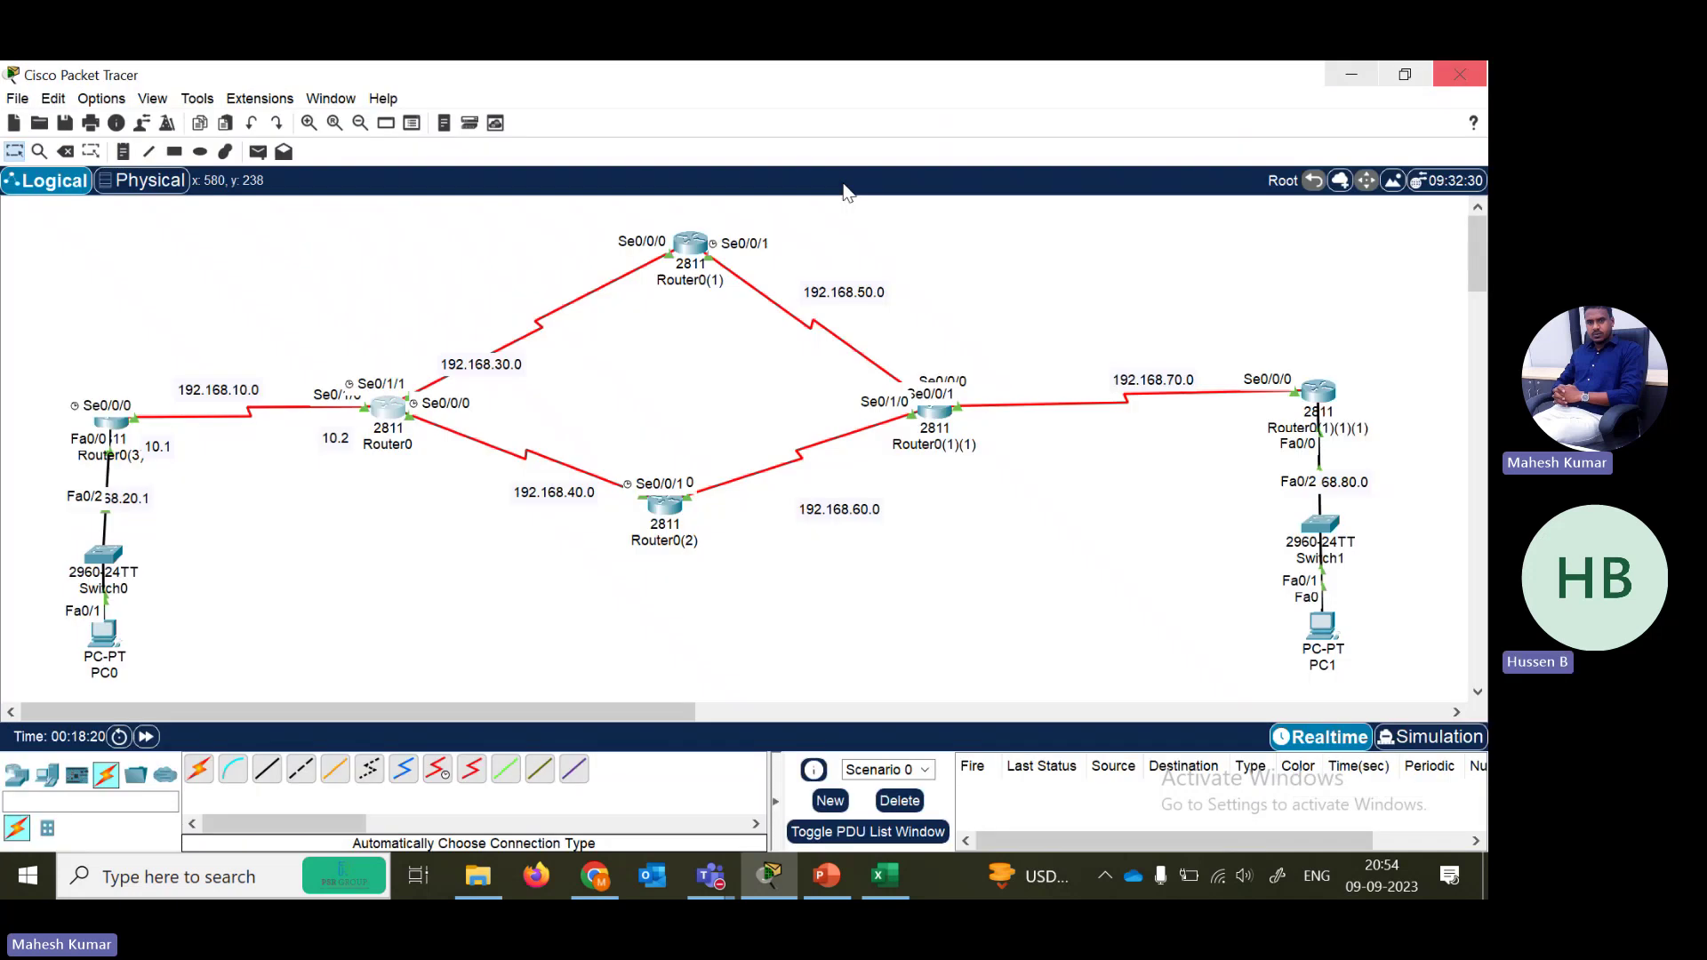
- Open the command line of Router0(1) and list its RIP routes with show ip route rip
click(690, 256)
key(Return)
text(sh)
key(Tab)
text(ip ro)
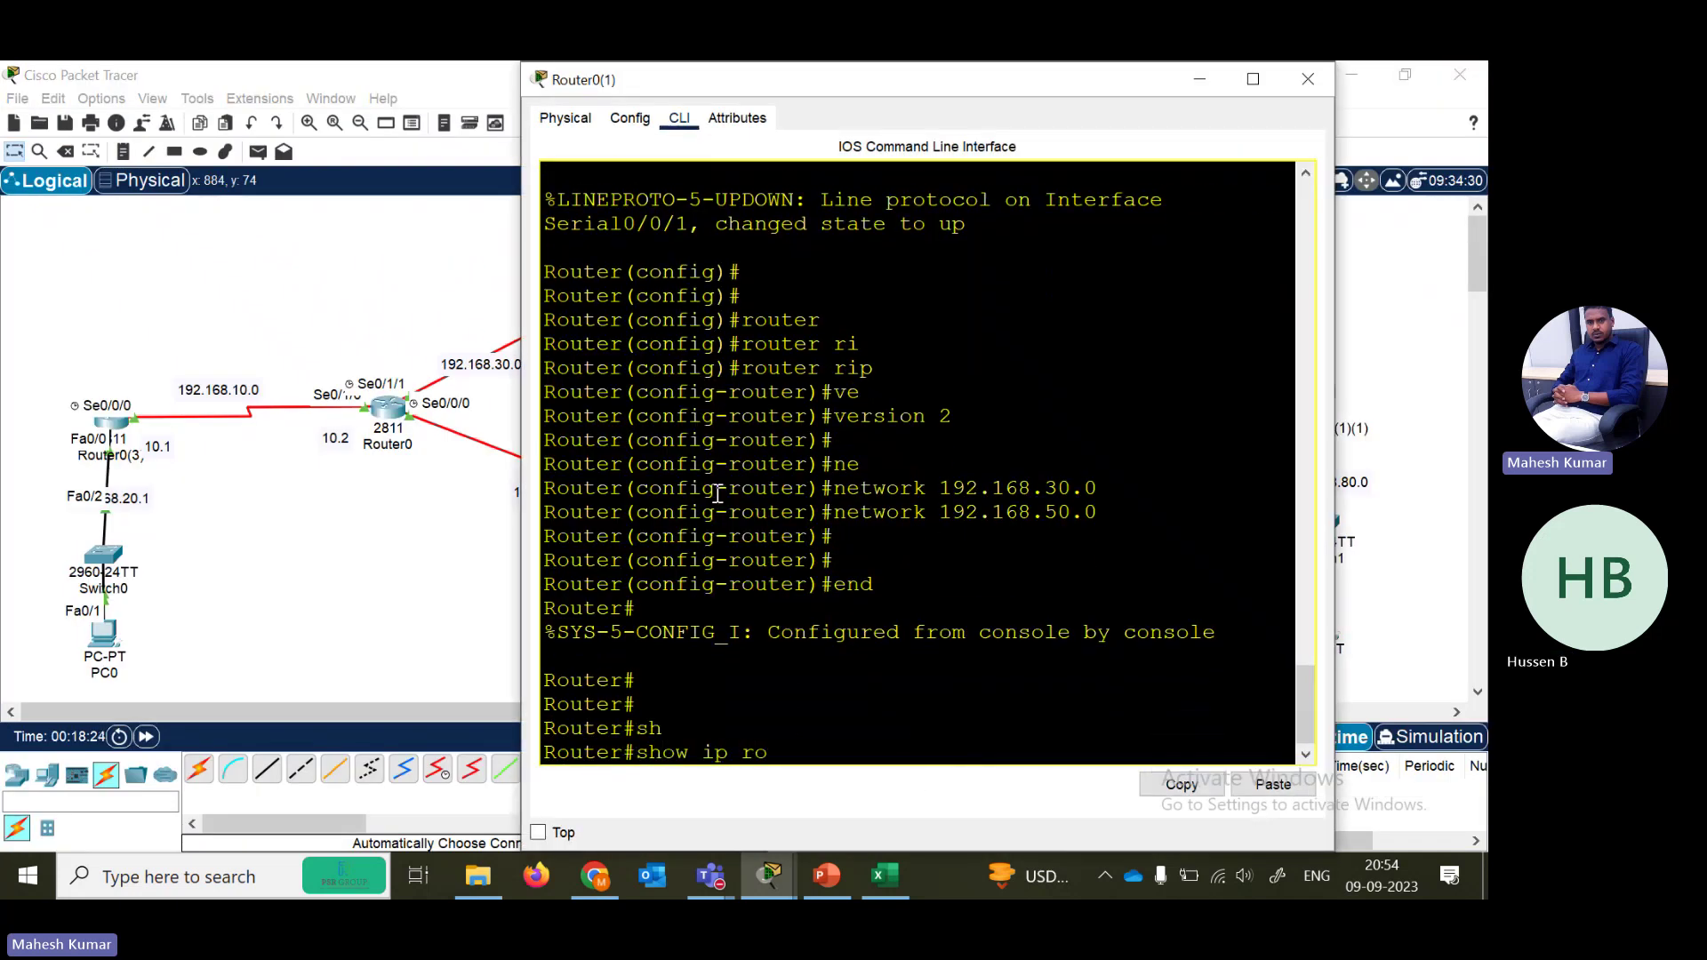
text(u)
key(Tab)
text(ri)
key(Tab)
key(Return)
- Display the full routing table of Router0(1) with show ip route, enlarge the window to read it, and close the router
text(s)
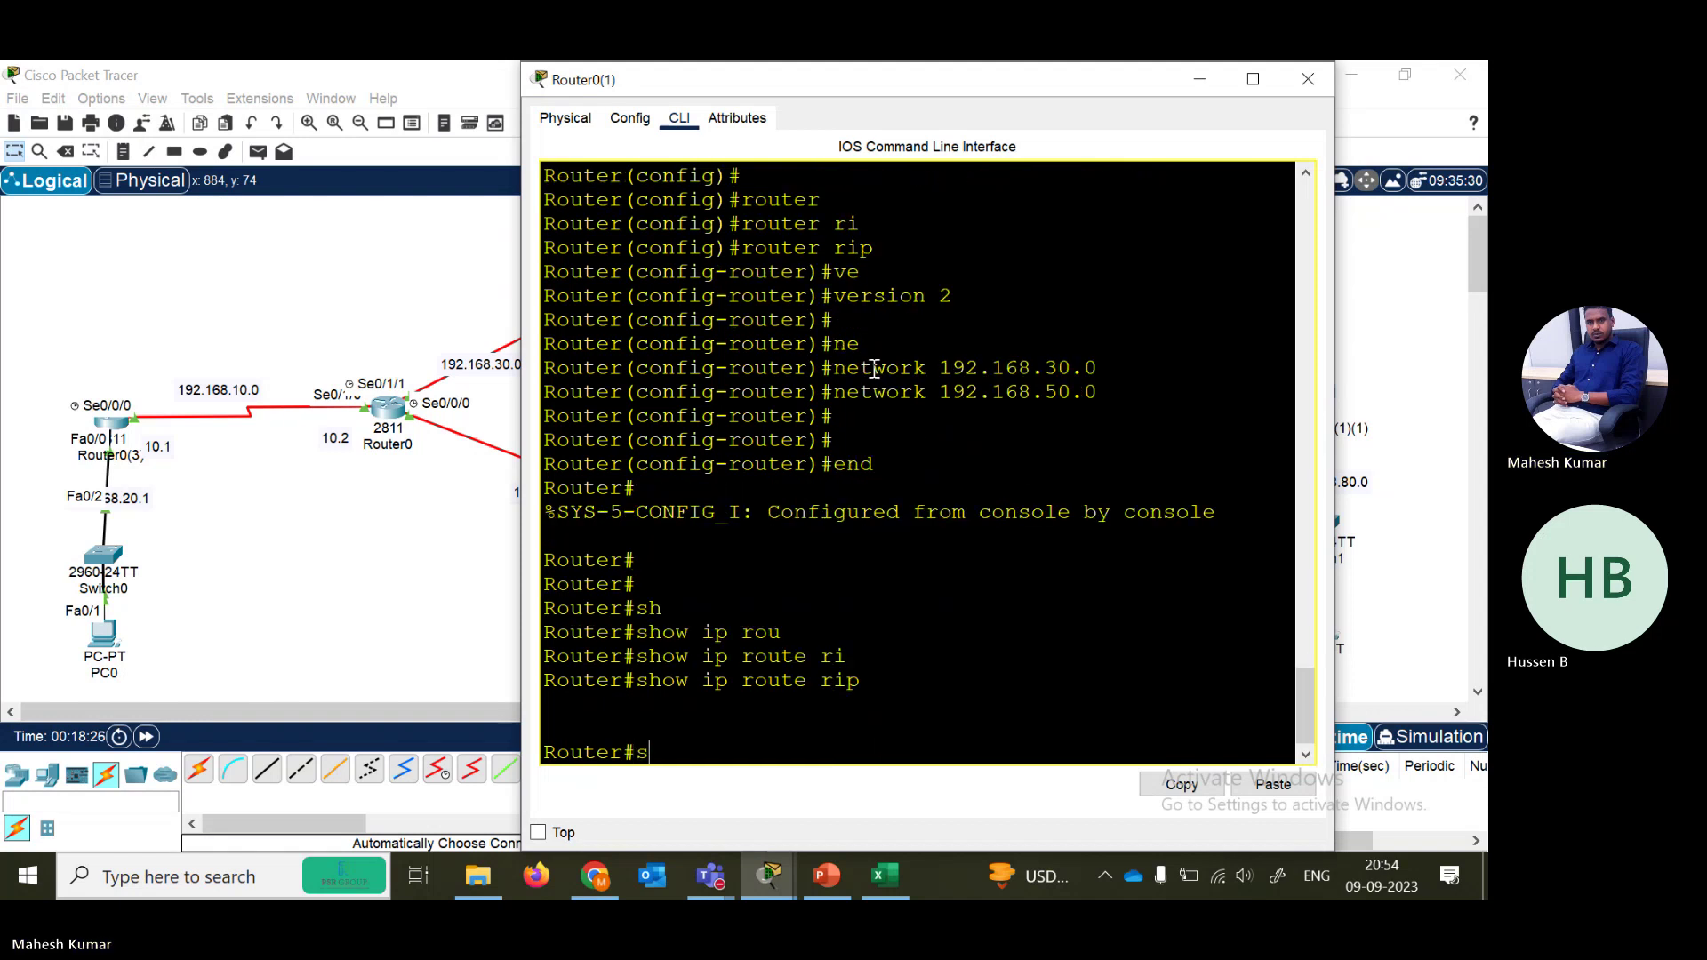
text(h)
key(Tab)
text(ip rou)
key(Tab)
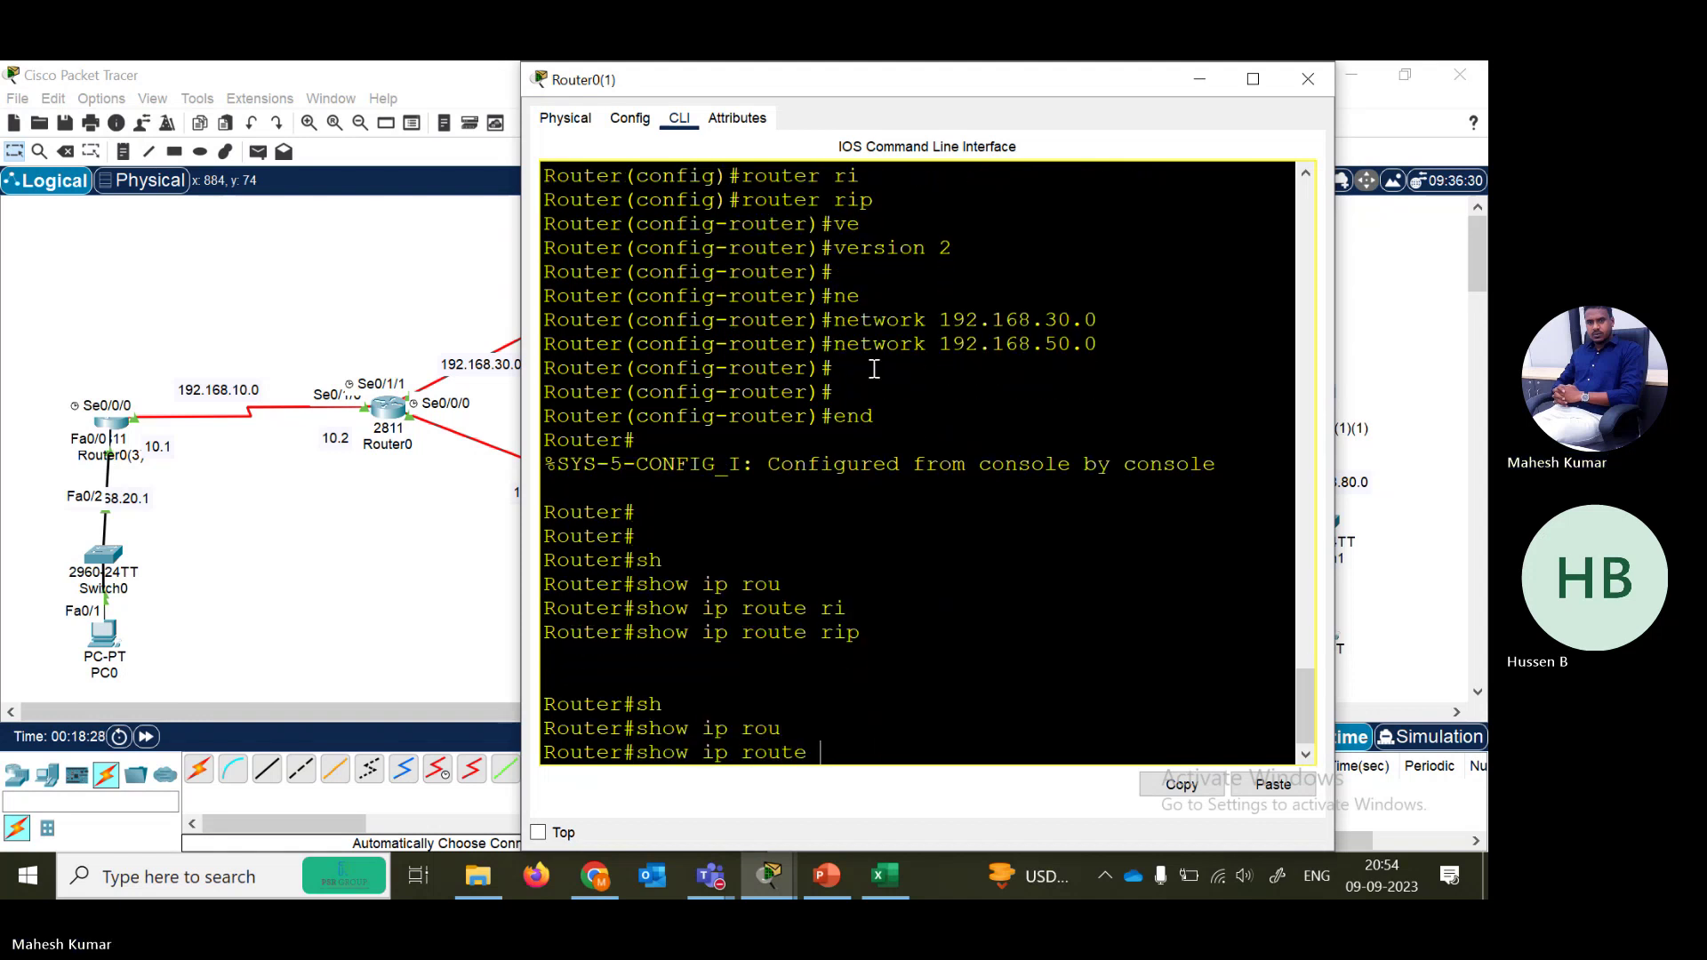
key(Return)
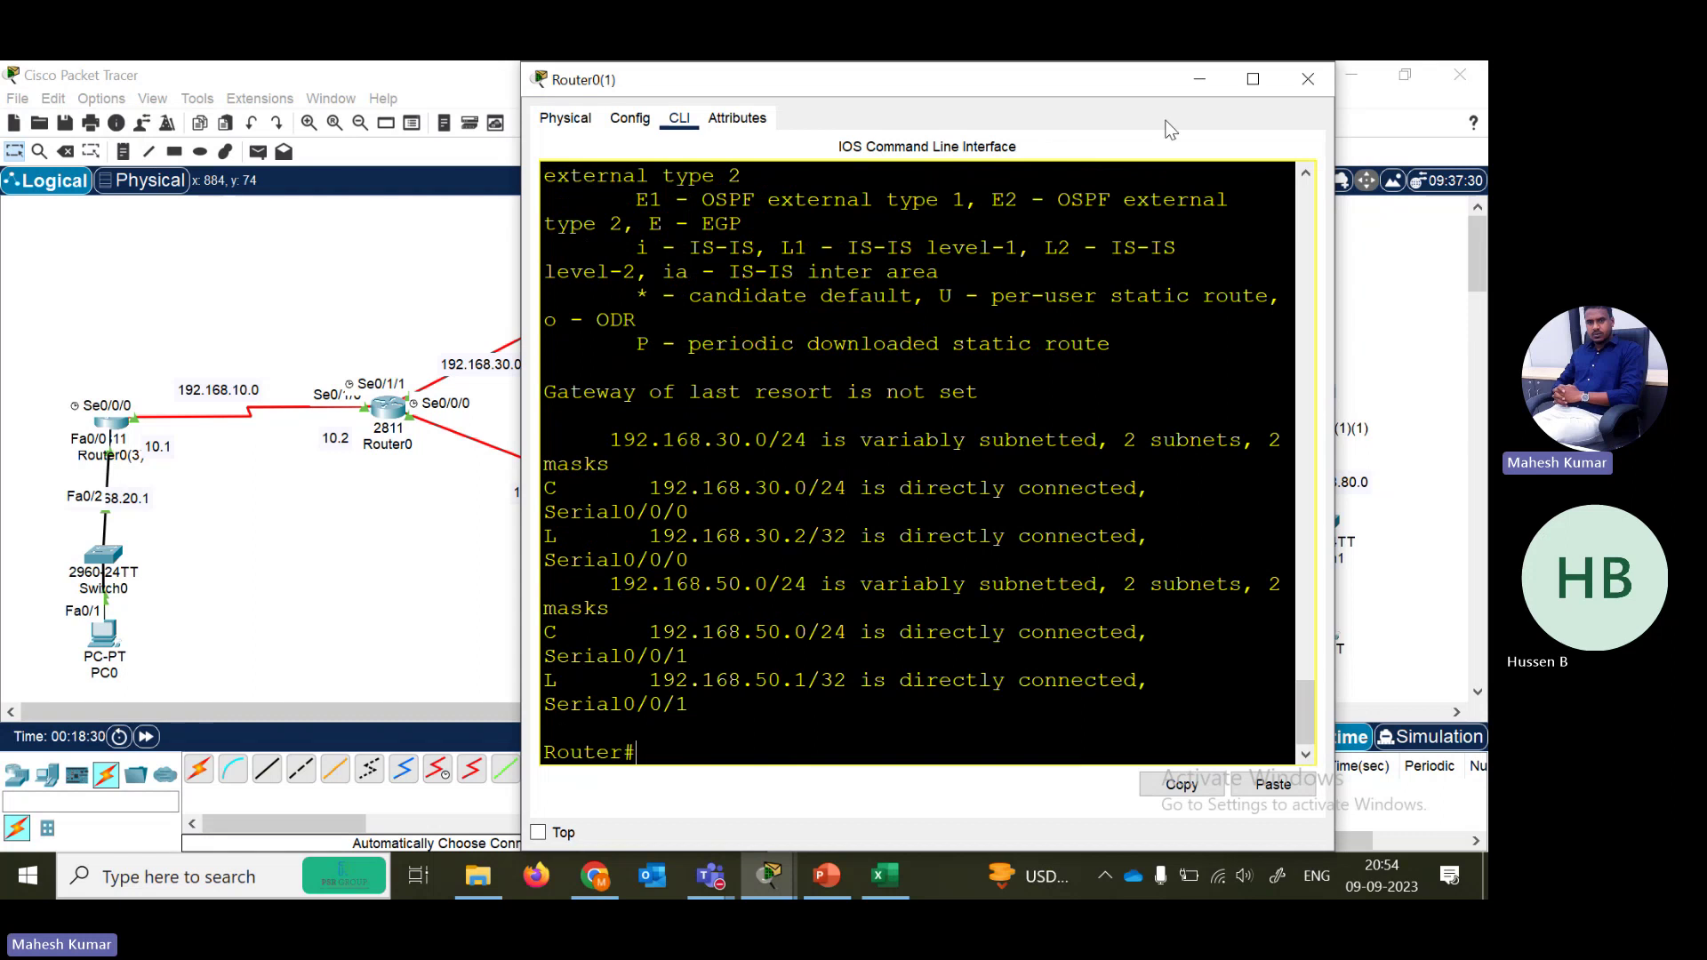
click(1255, 78)
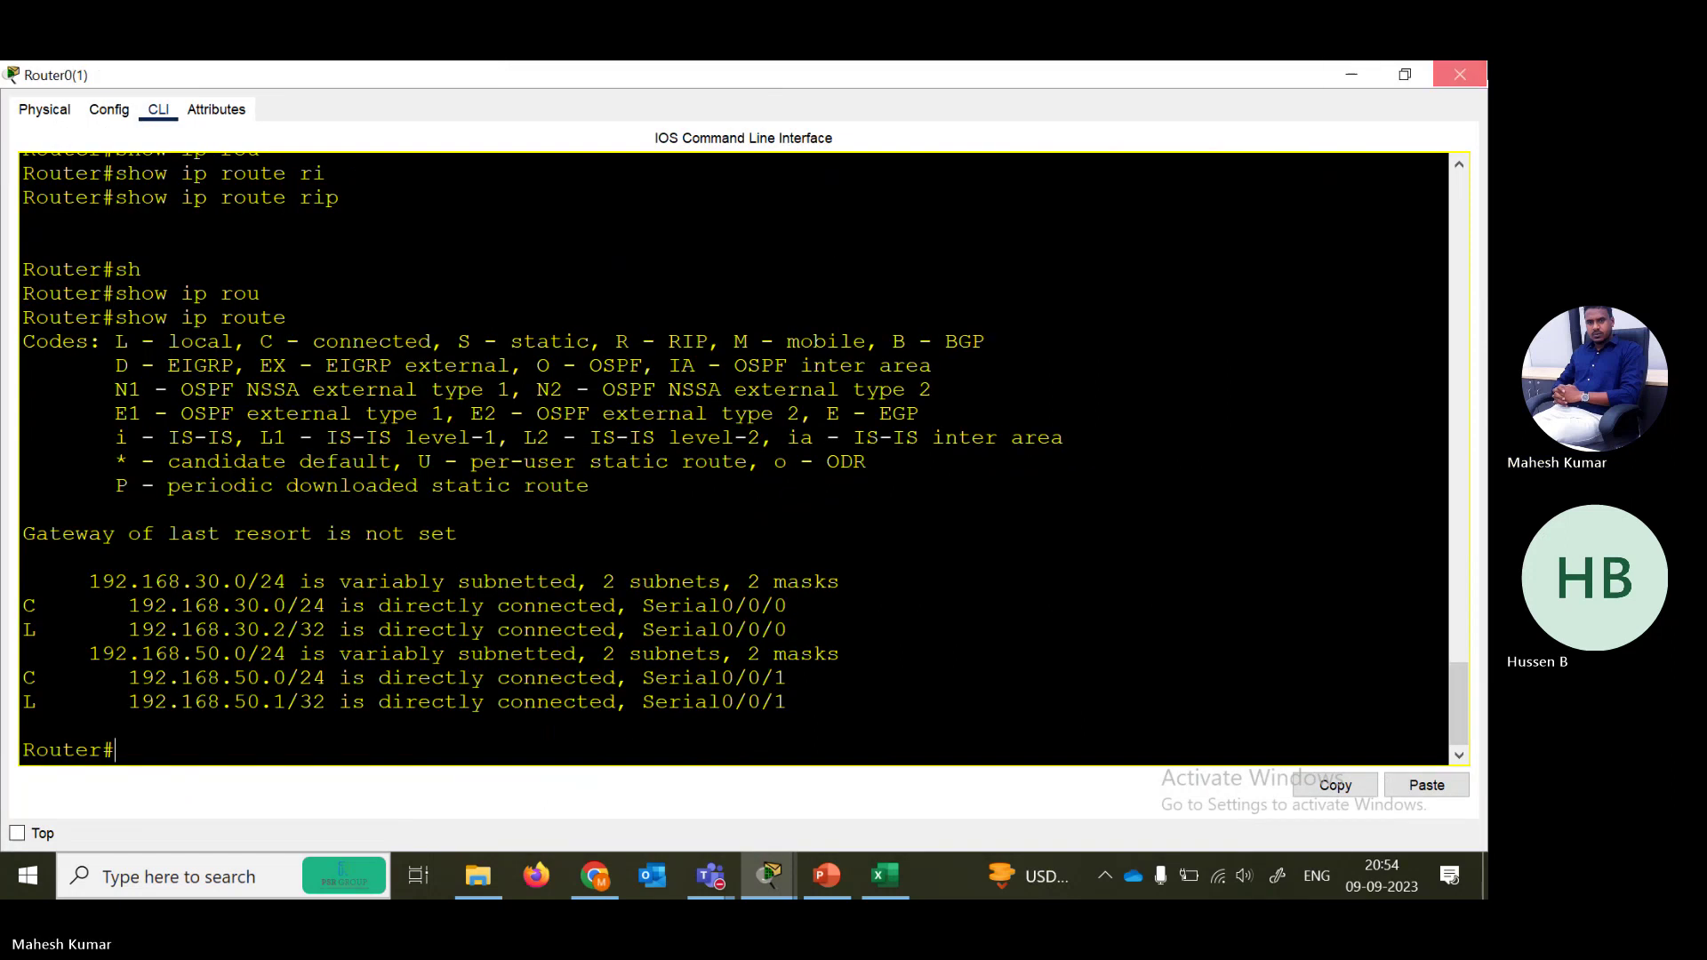
click(1459, 74)
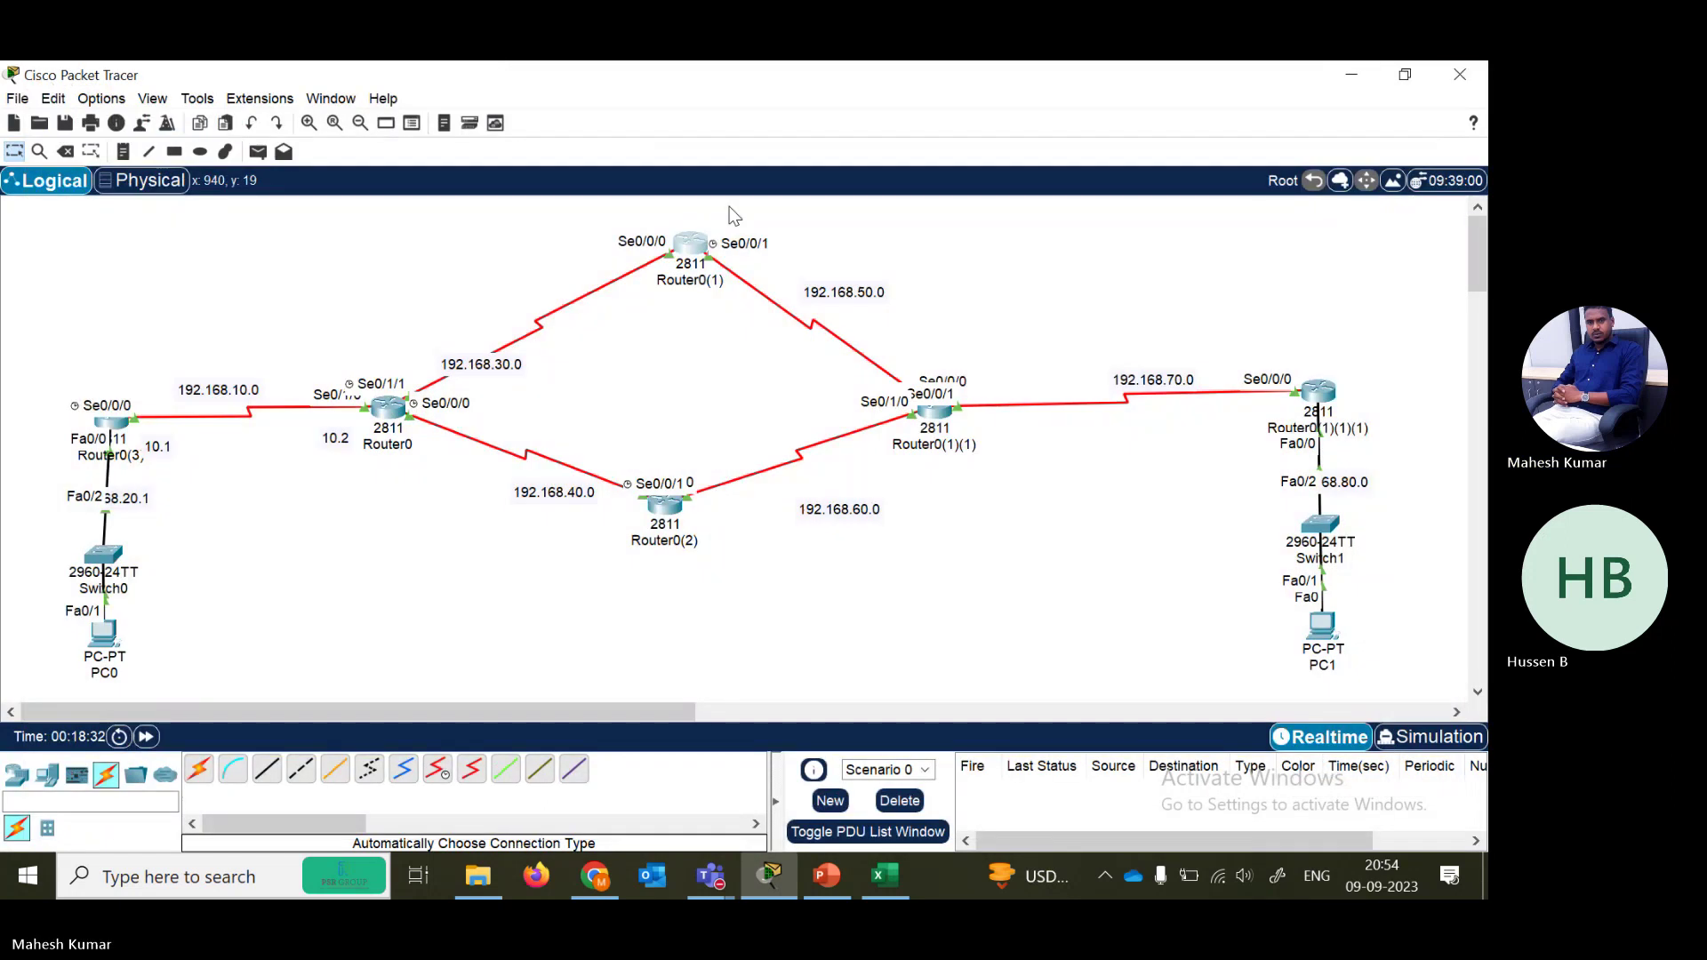
click(694, 255)
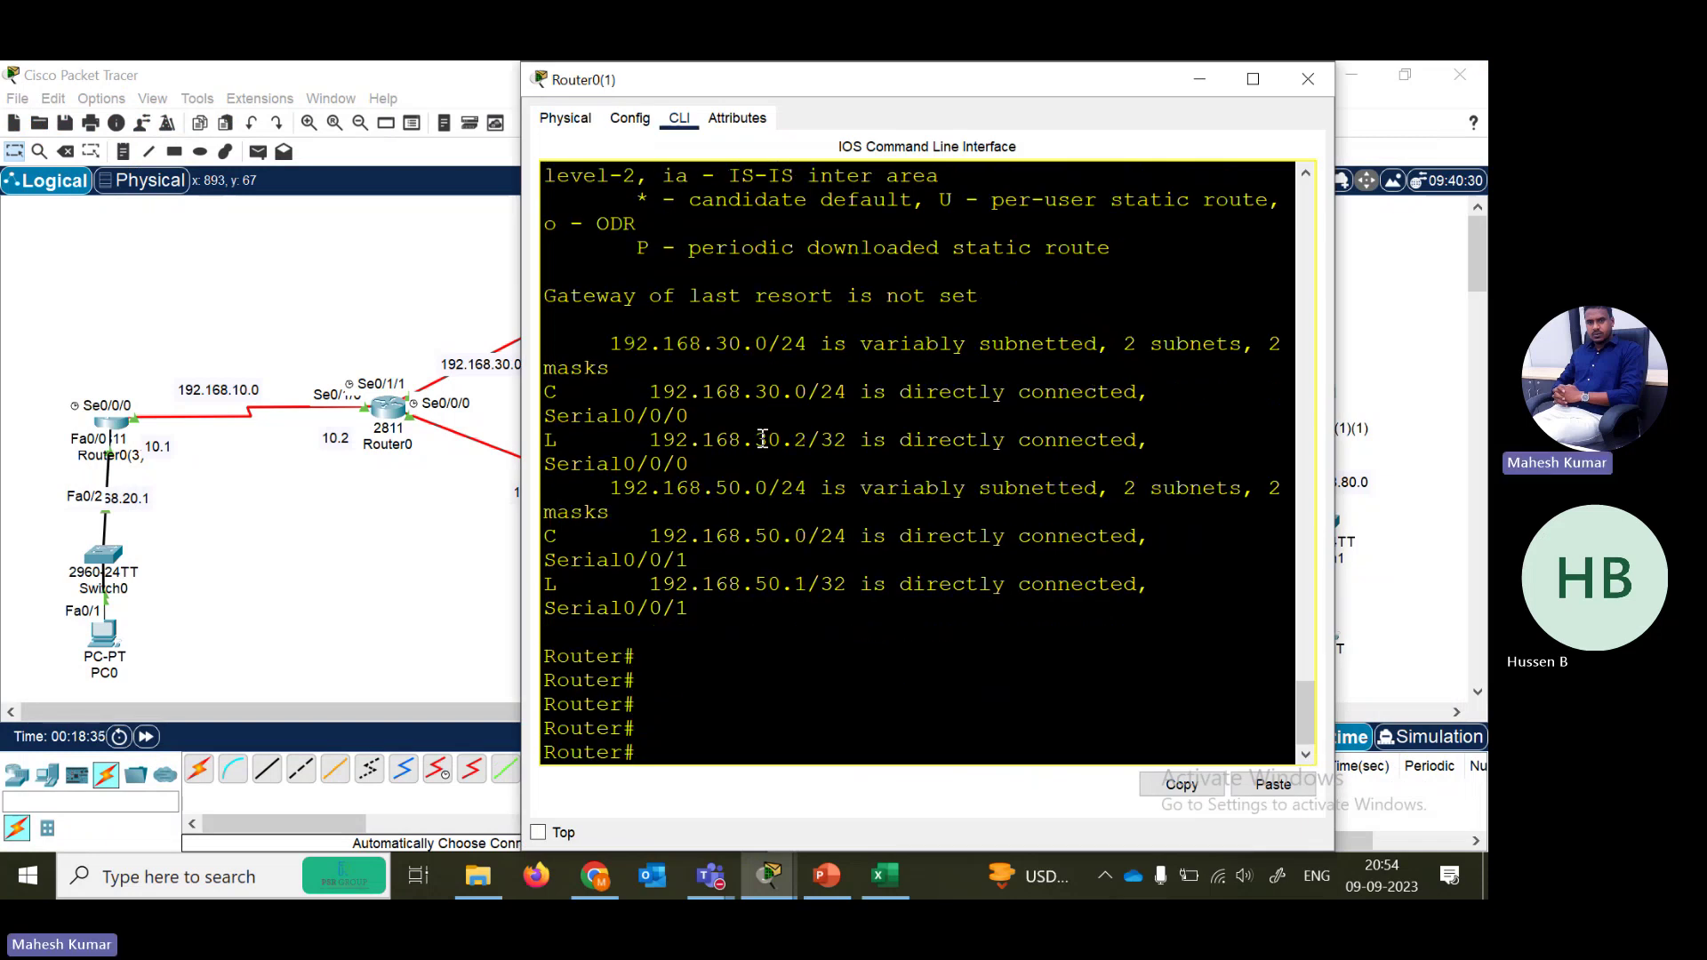
click(1308, 78)
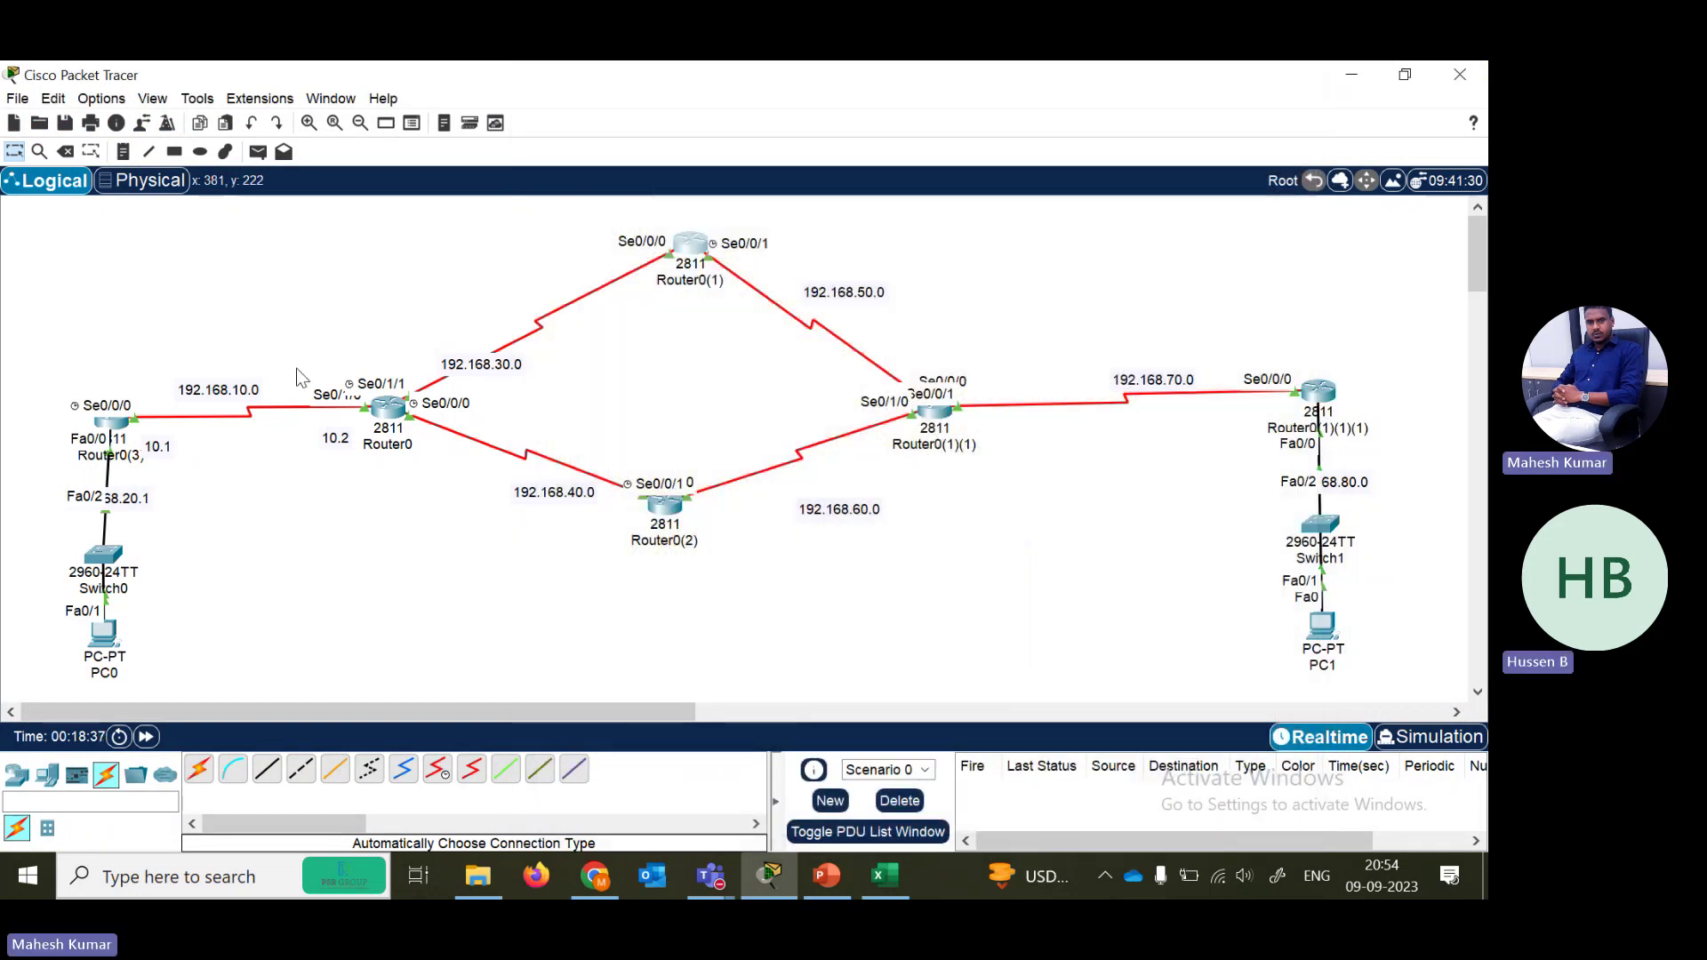
- Reopen the command line of Router0(3) and check its RIP routes with show ip route rip
click(110, 421)
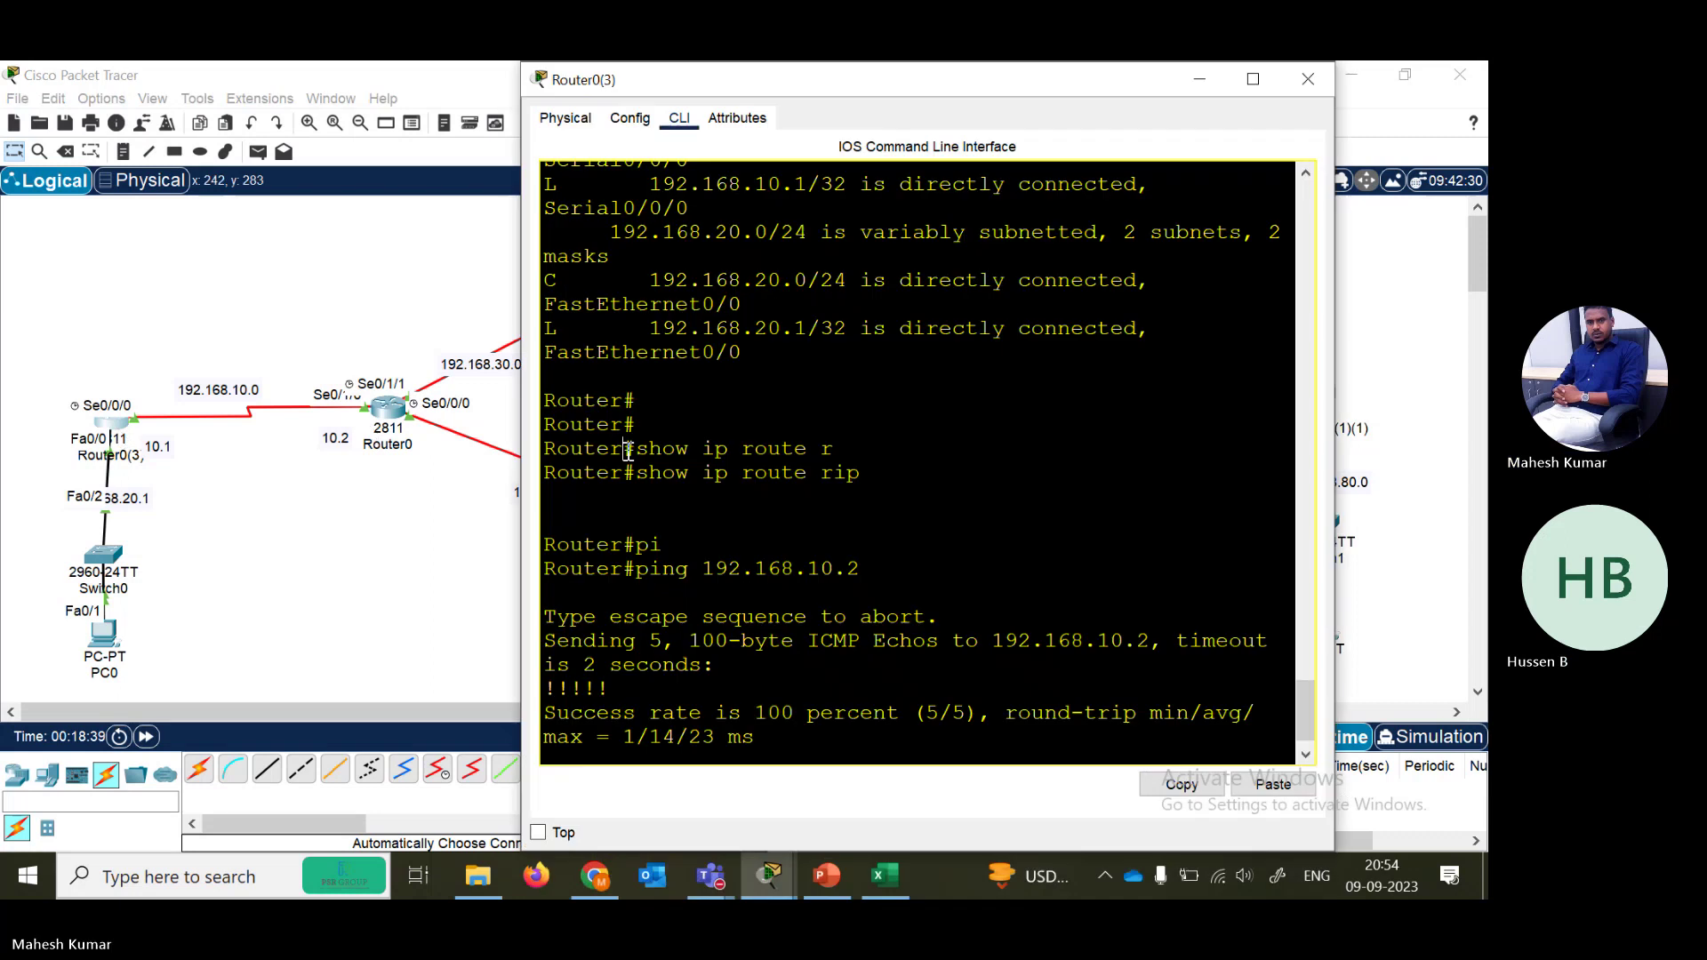
key(Return)
key(Return)
text(con)
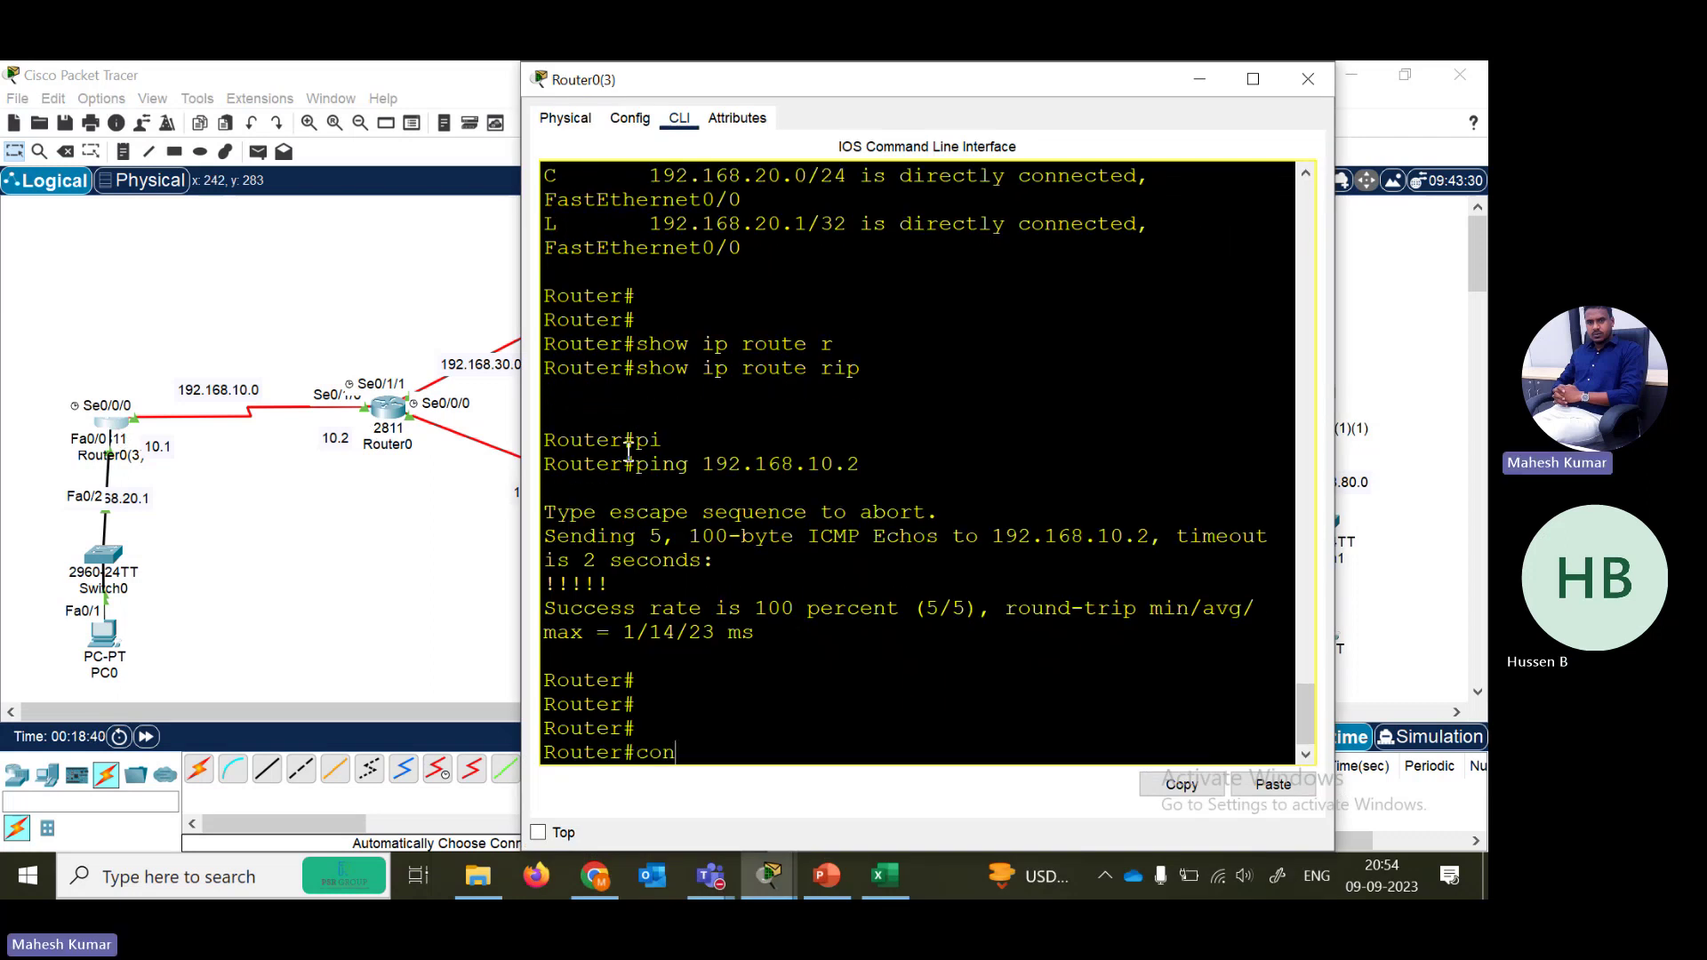
key(BackSpace)
key(BackSpace)
key(BackSpace)
text(sh)
key(Tab)
text(ip rou)
key(Tab)
text(ri)
key(Tab)
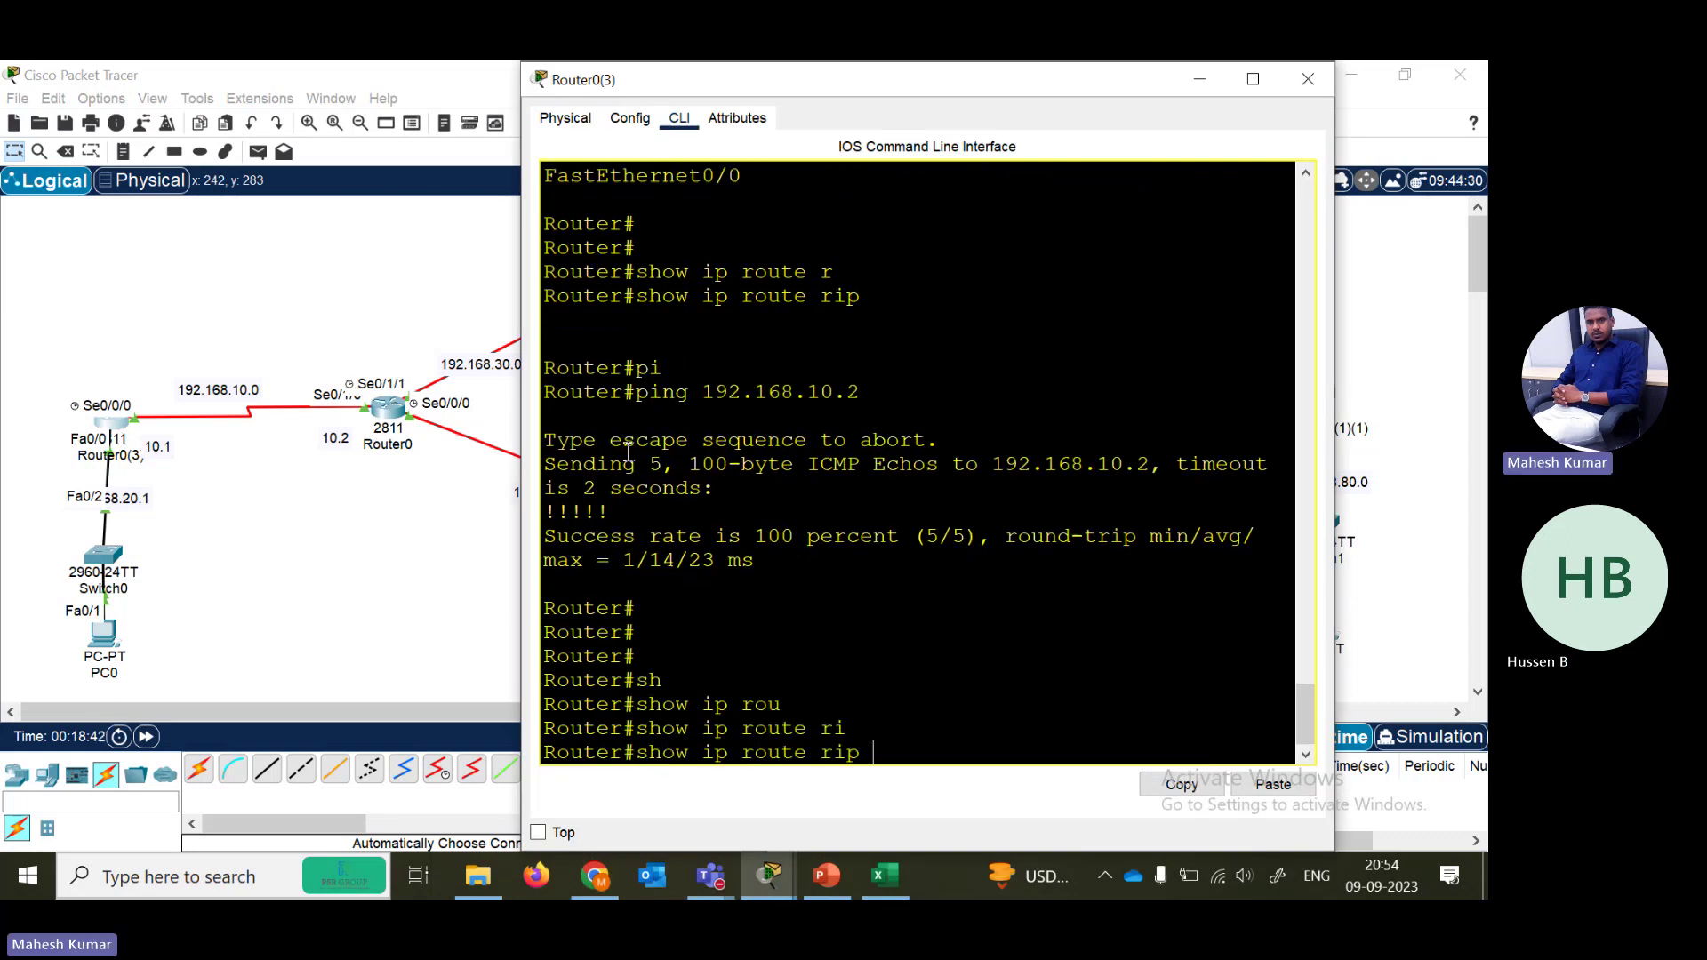
key(Return)
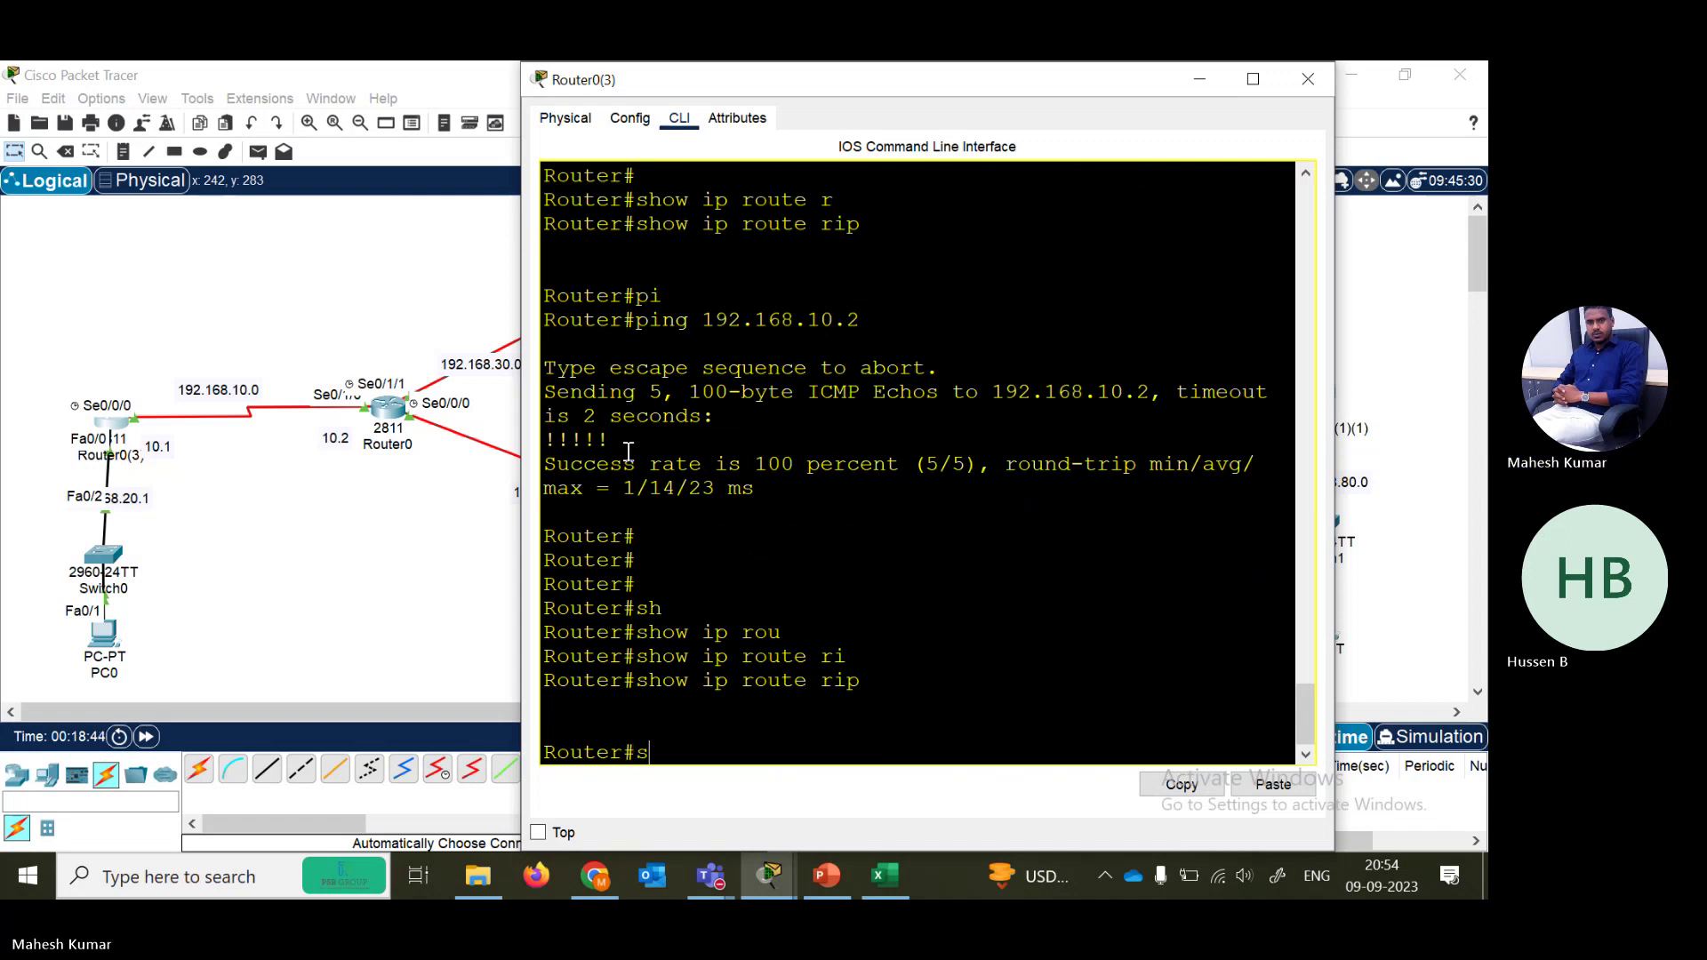
- Look up the options available after show ip route rip on Router0(3) using the inline help
text(h)
key(Tab)
text(ip rou)
key(Tab)
text(ri)
key(Tab)
text(v)
key(Tab)
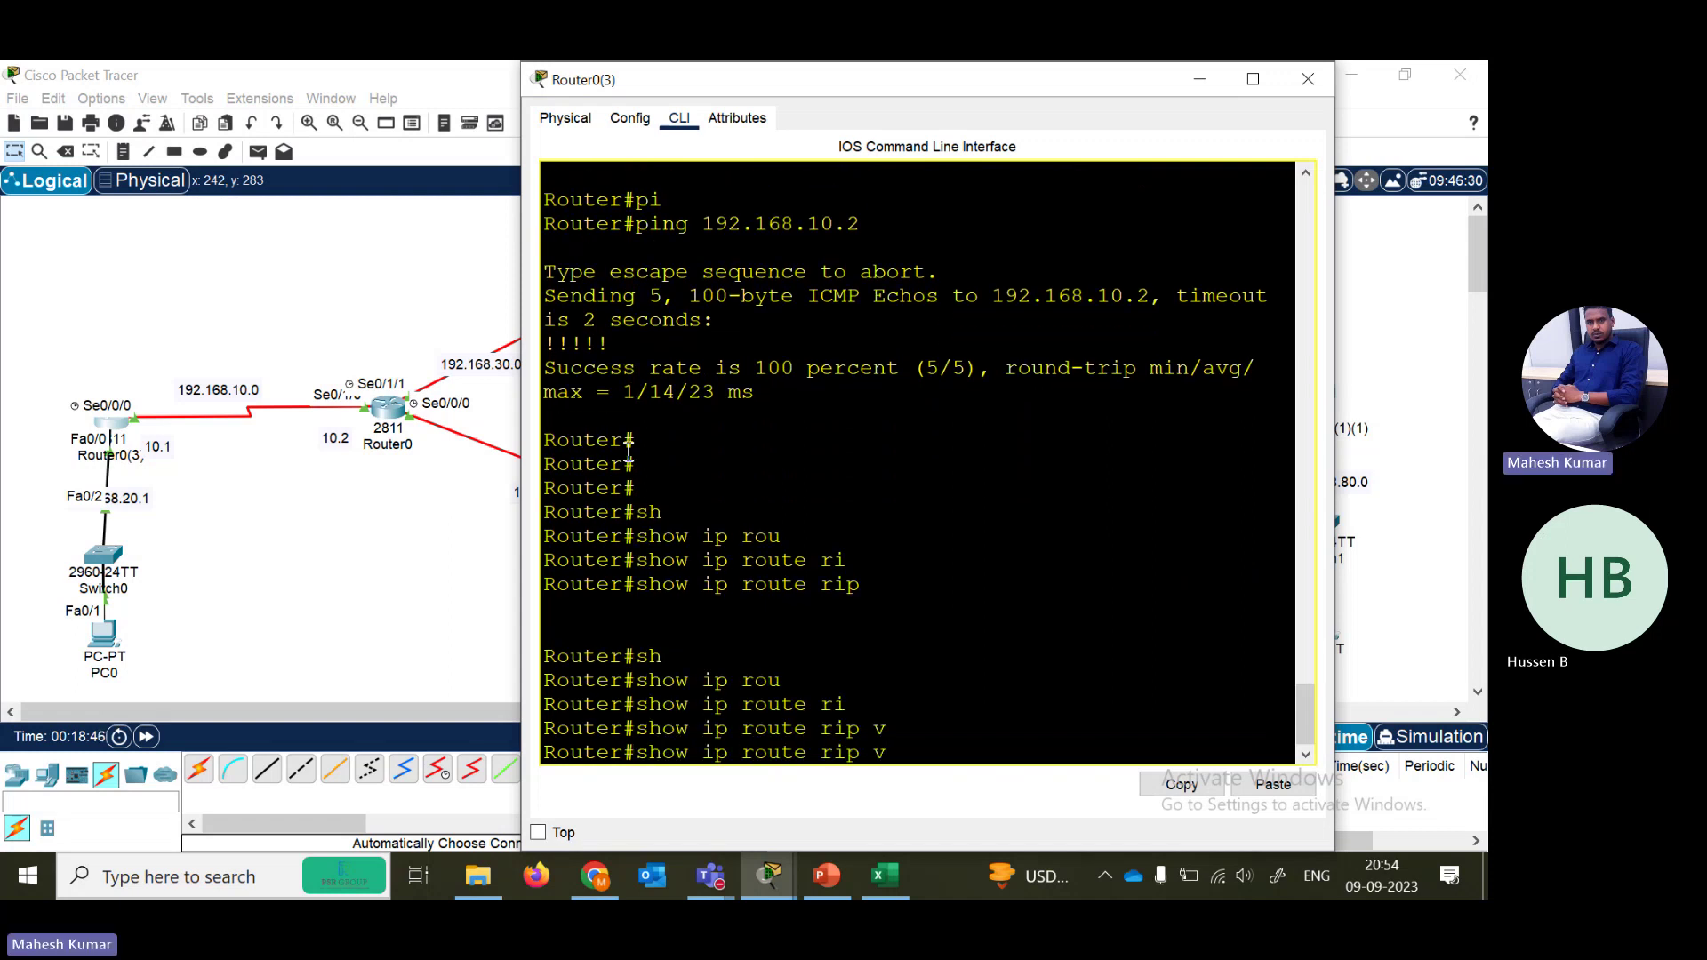
text(e)
key(Tab)
key(BackSpace)
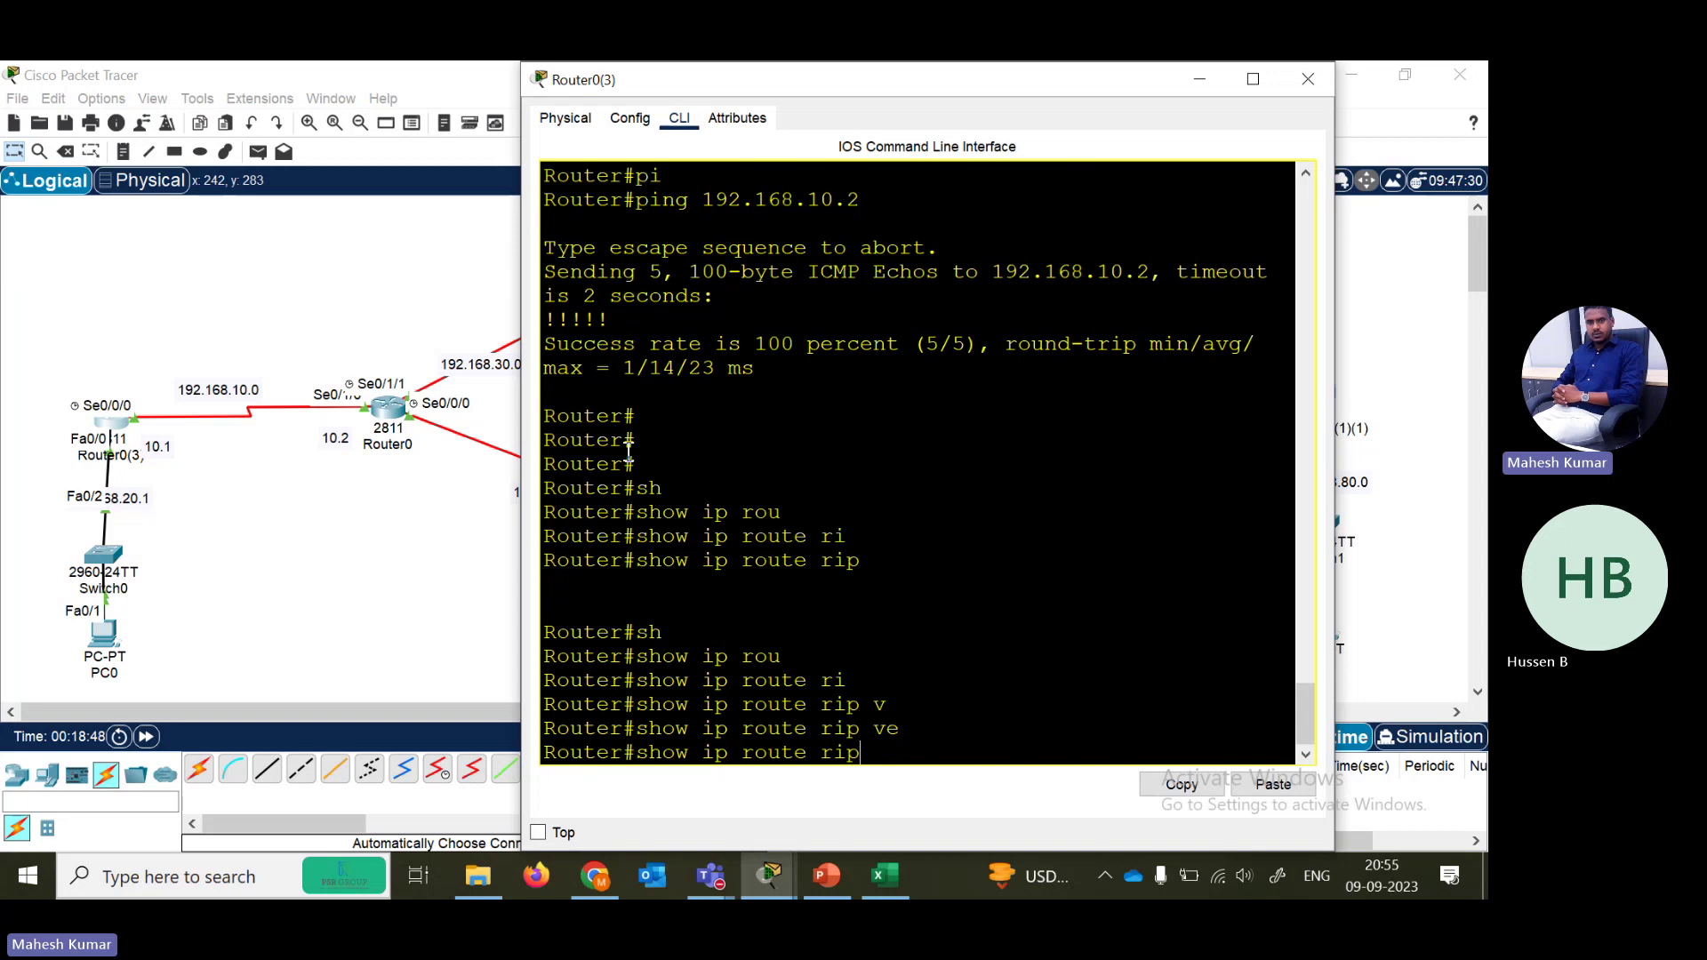
text(?)
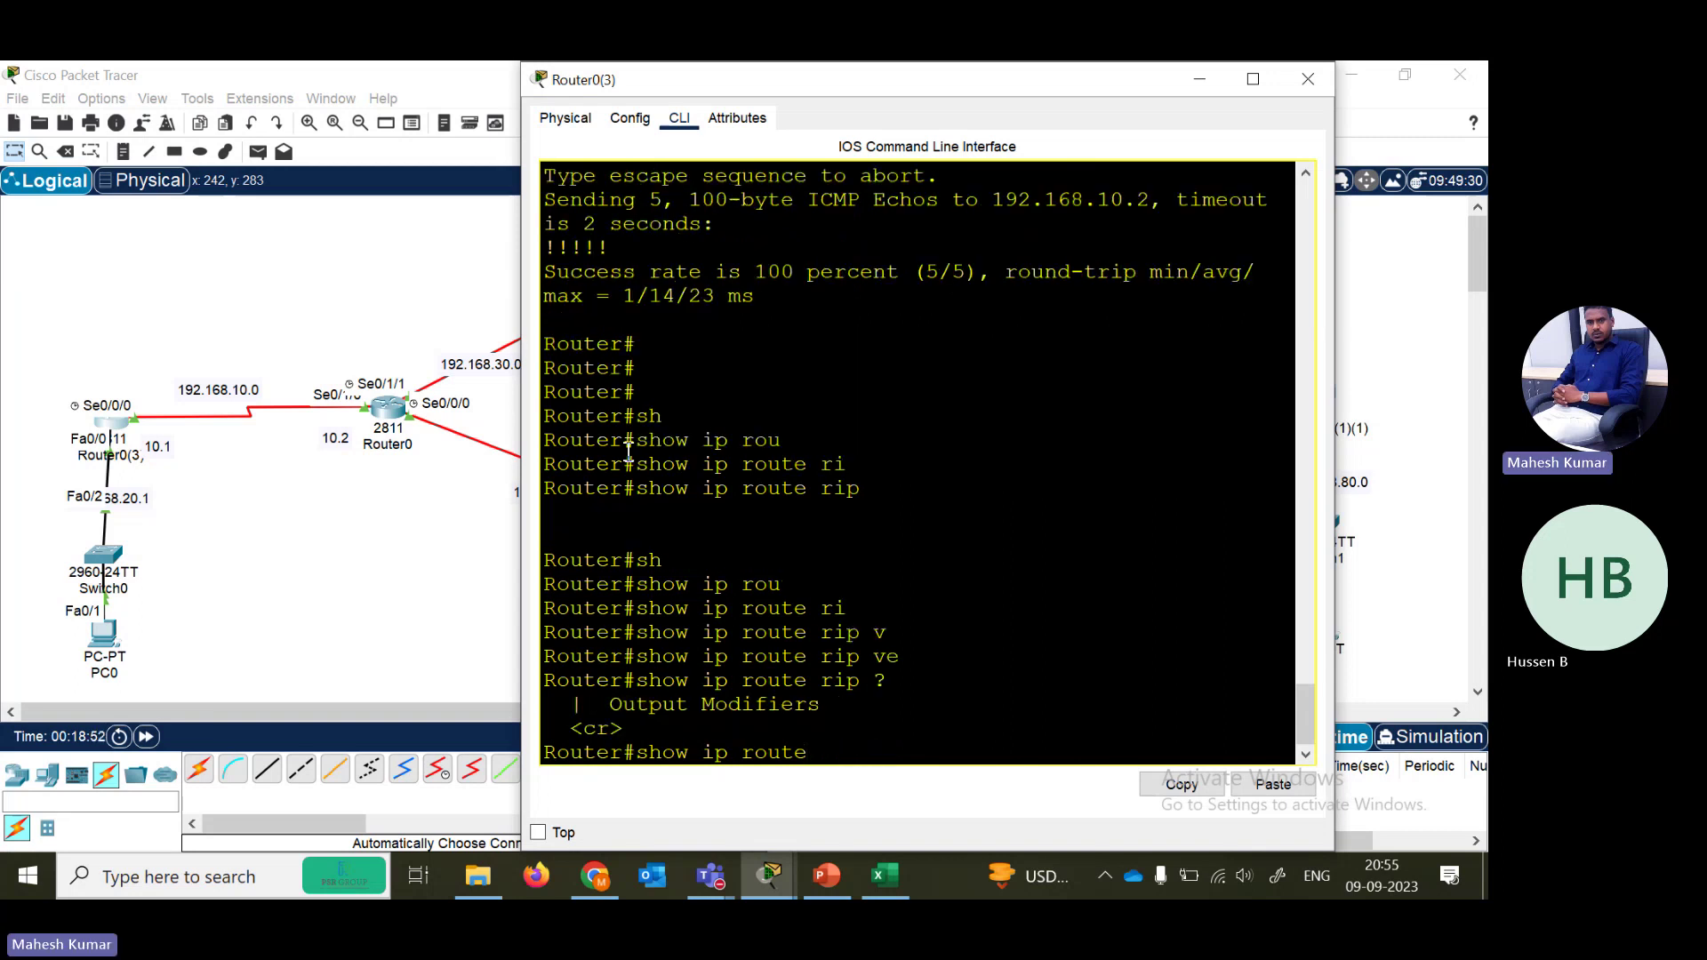
- Display the full routing table of Router0(3) with show ip route and enlarge the window to read it
key(Return)
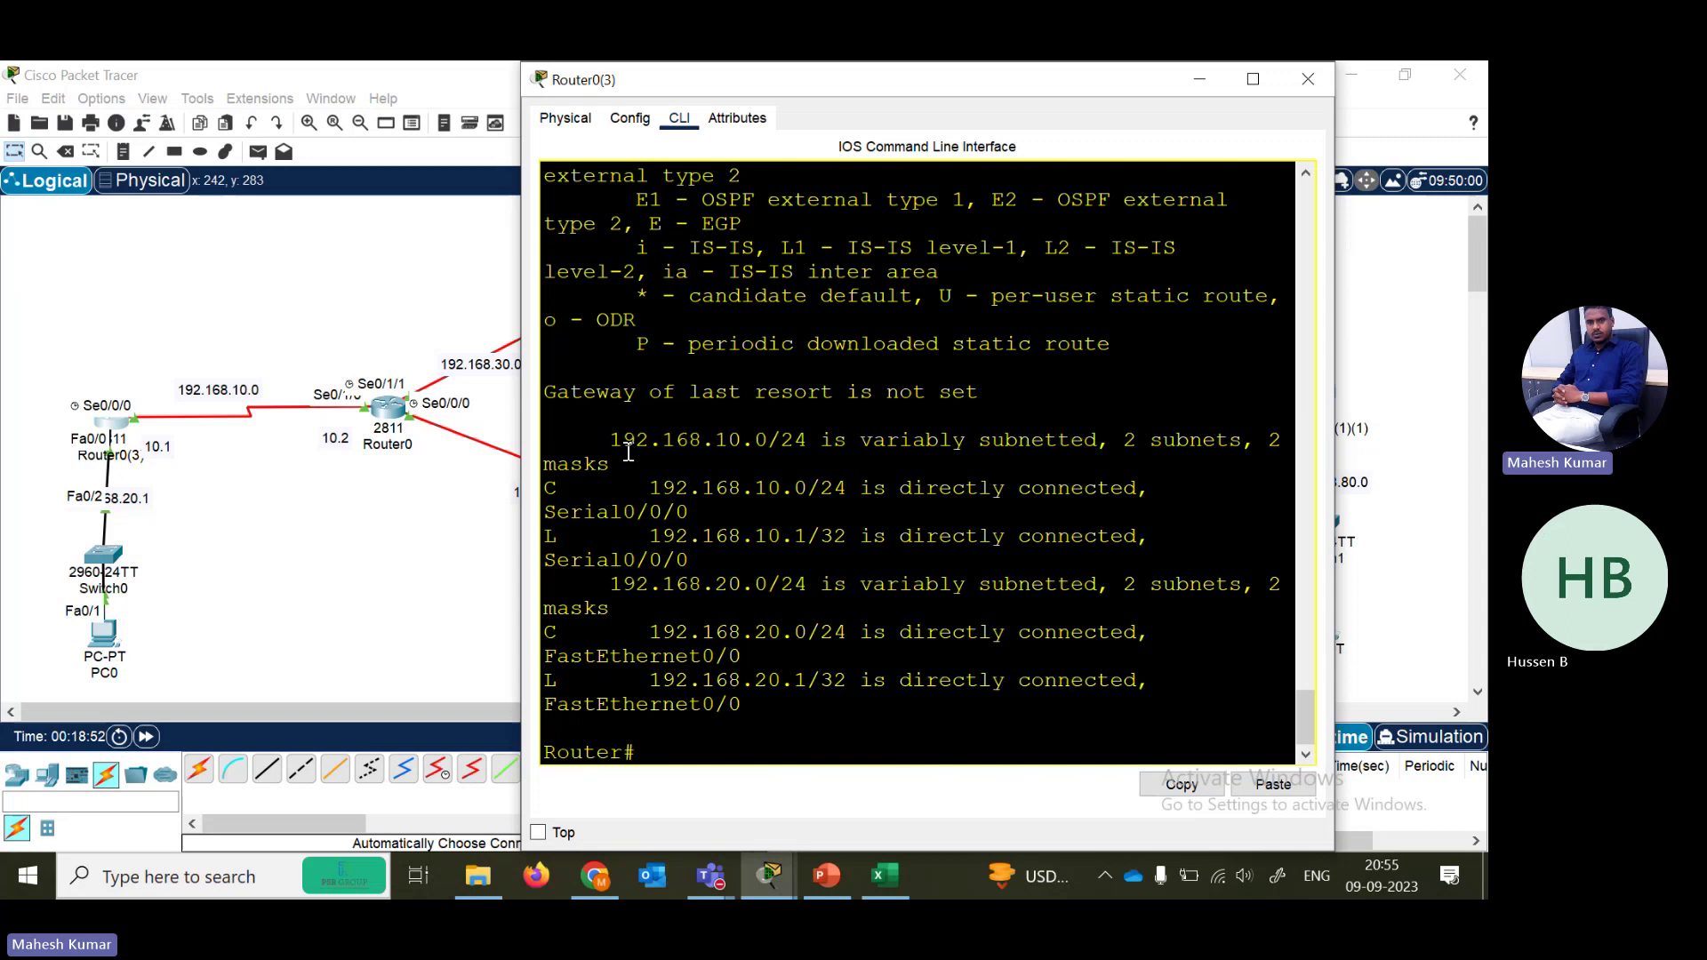
click(1241, 87)
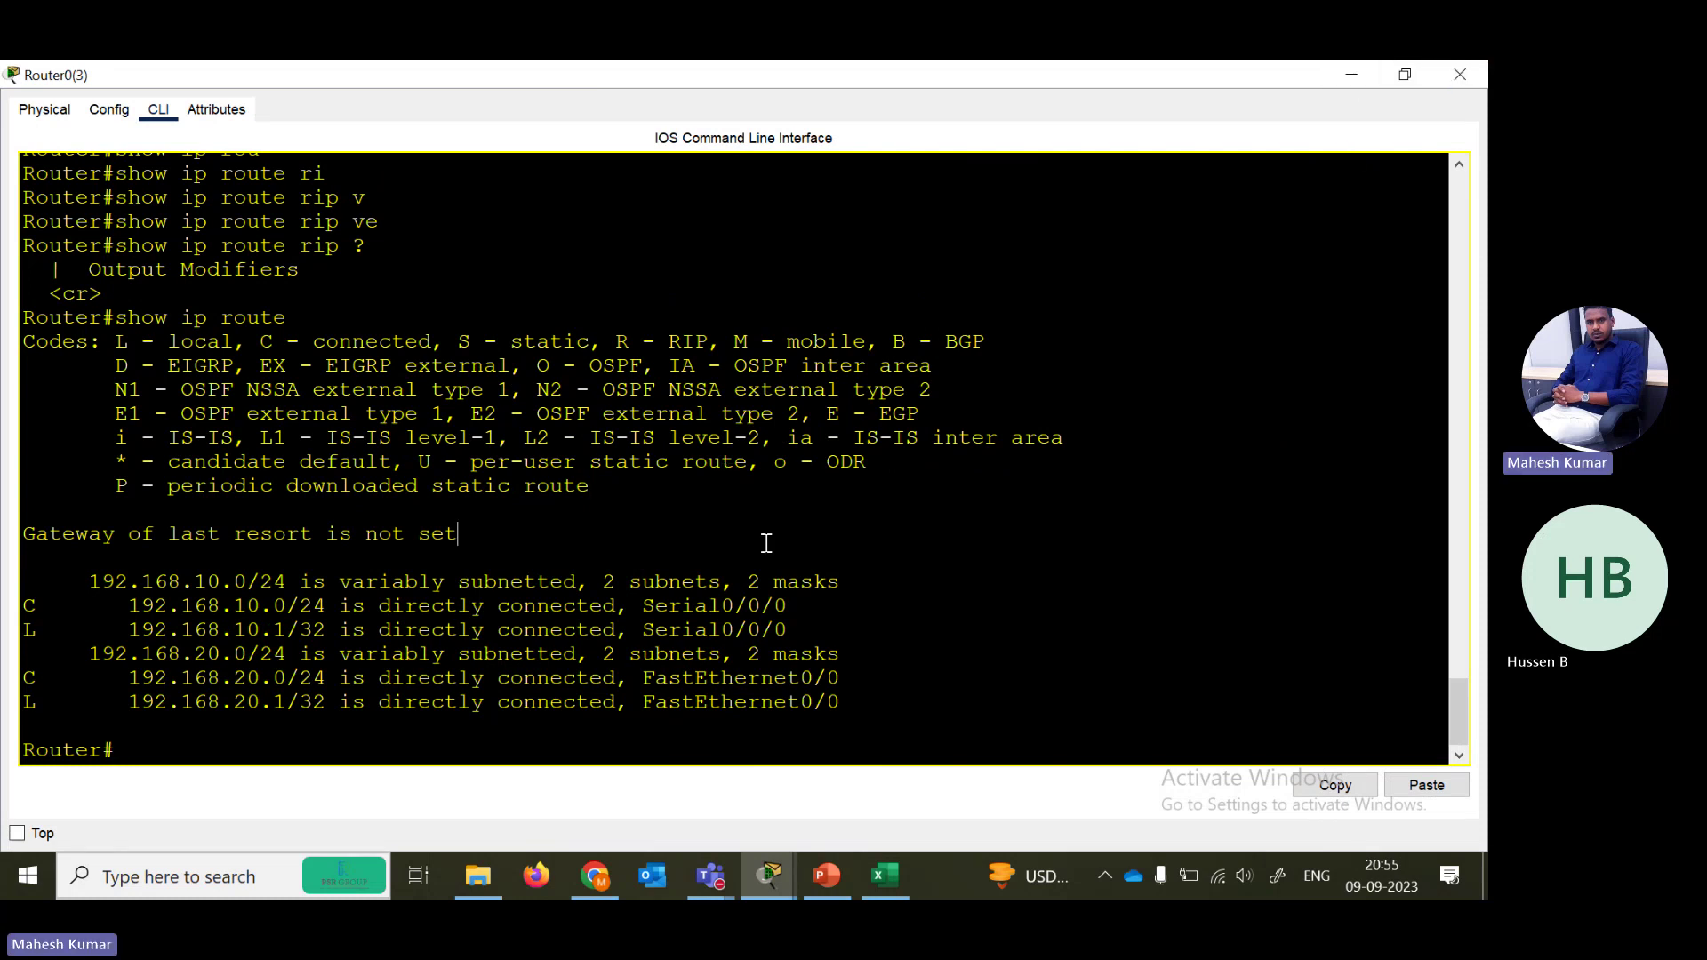
key(Return)
key(Return)
key(Return)
- Enter global configuration on Router0(3) and open RIP configuration with router rip
text(conf ter)
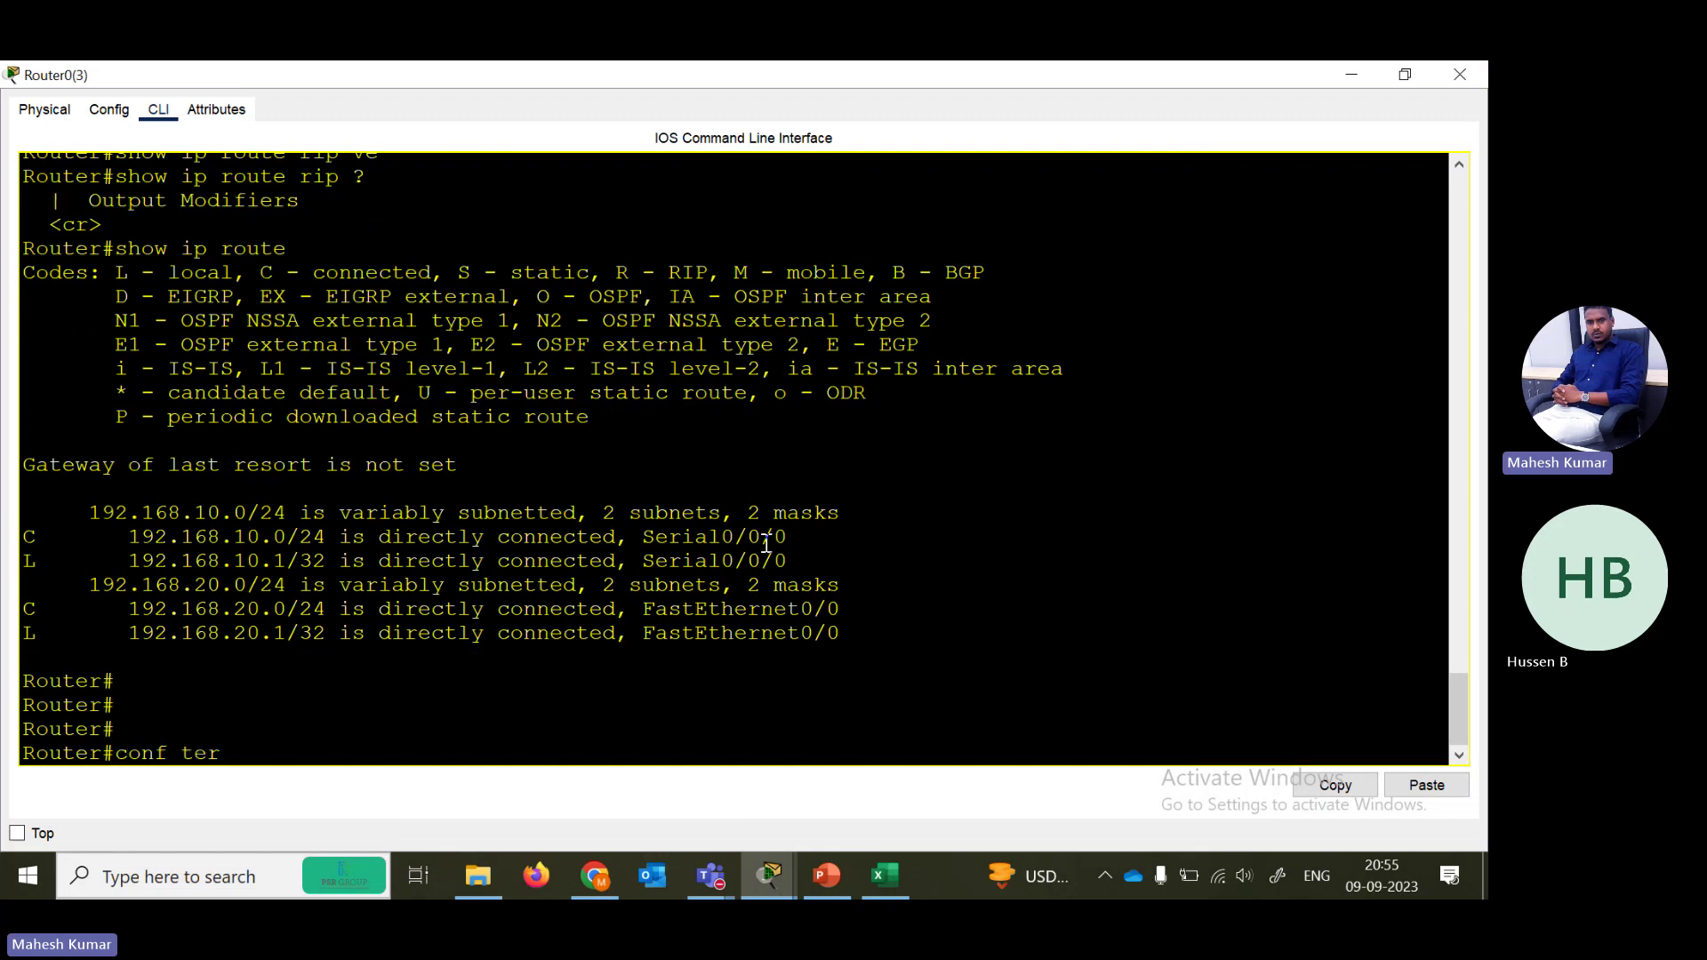
key(Return)
text(rou)
key(Tab)
text(ri)
key(Tab)
key(Return)
- Set the RIP version to 2 on Router0(3)
text(v)
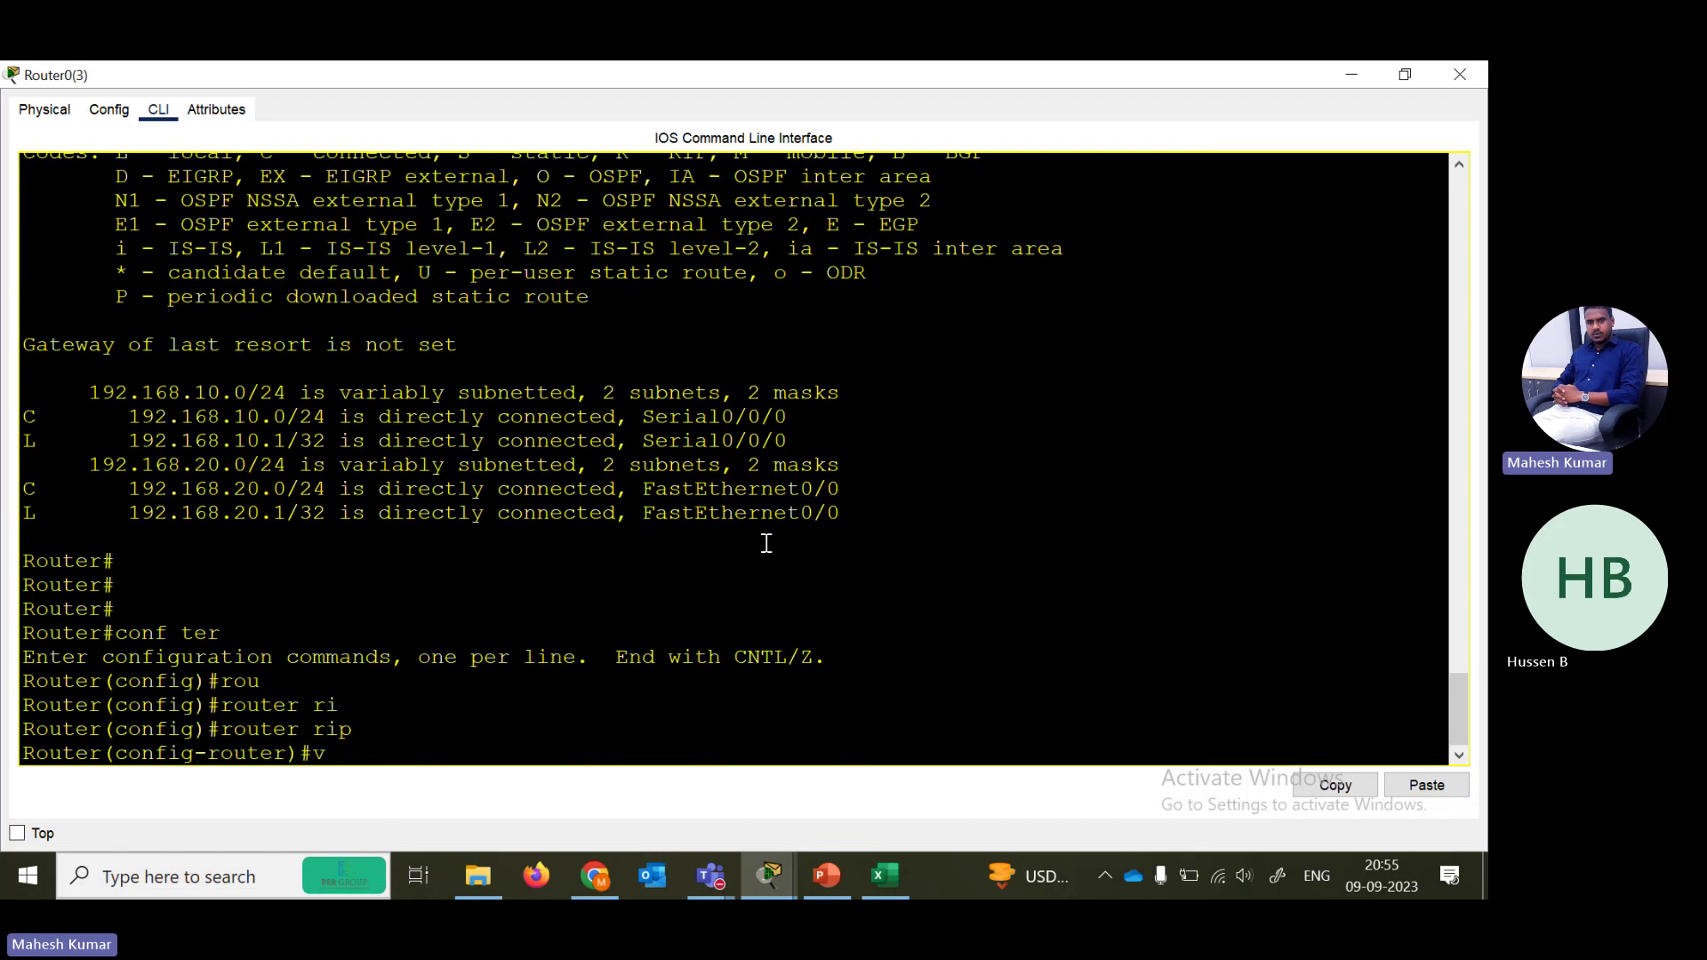
text(er)
key(Tab)
key(Return)
key(Return)
key(Up)
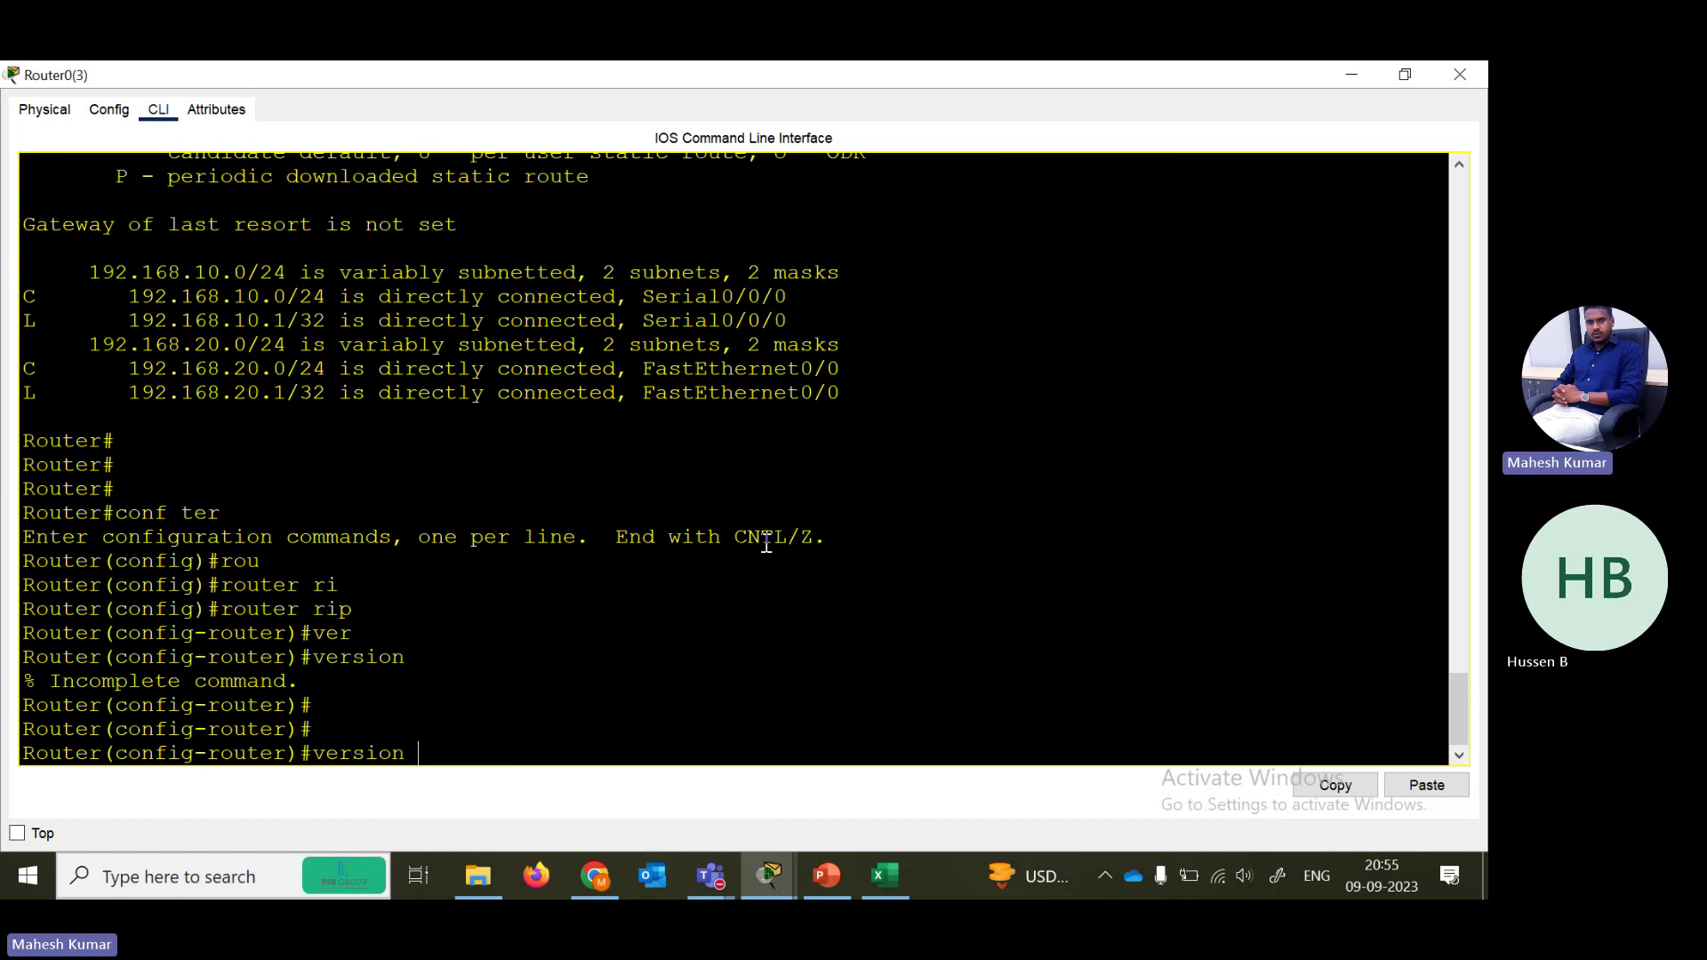
text(2)
key(Return)
key(Return)
key(Return)
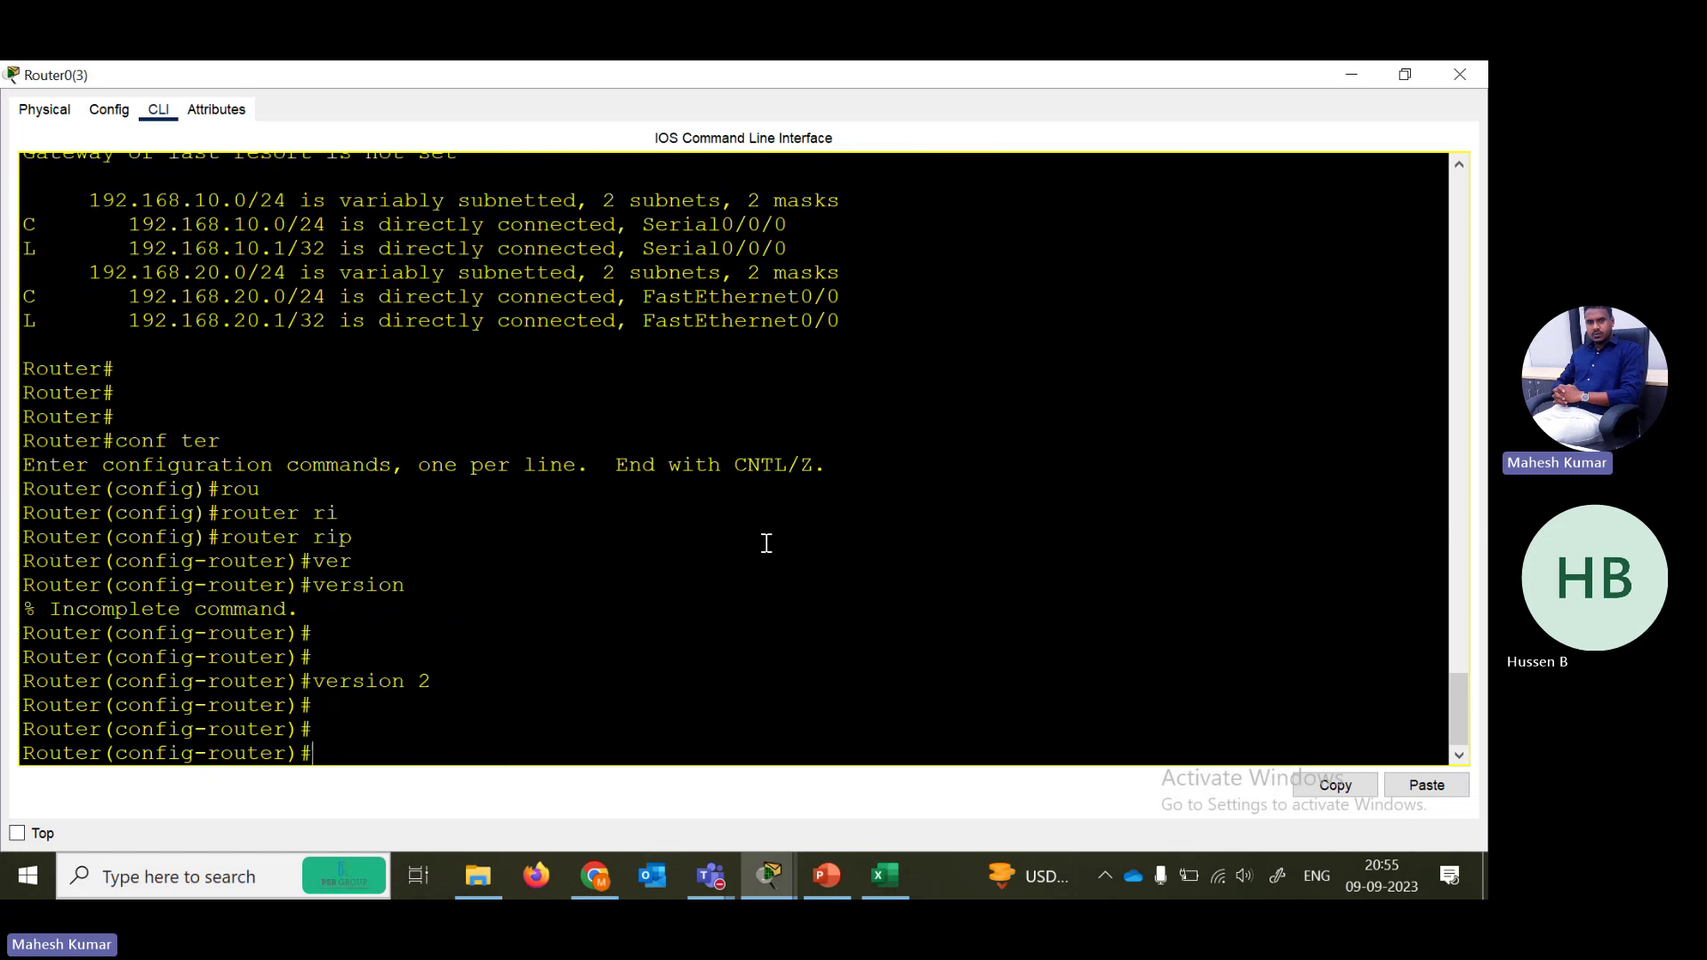
- Add network 0.0.0.0 to RIP on Router0(3) and end the configuration mode
text(net)
key(Tab)
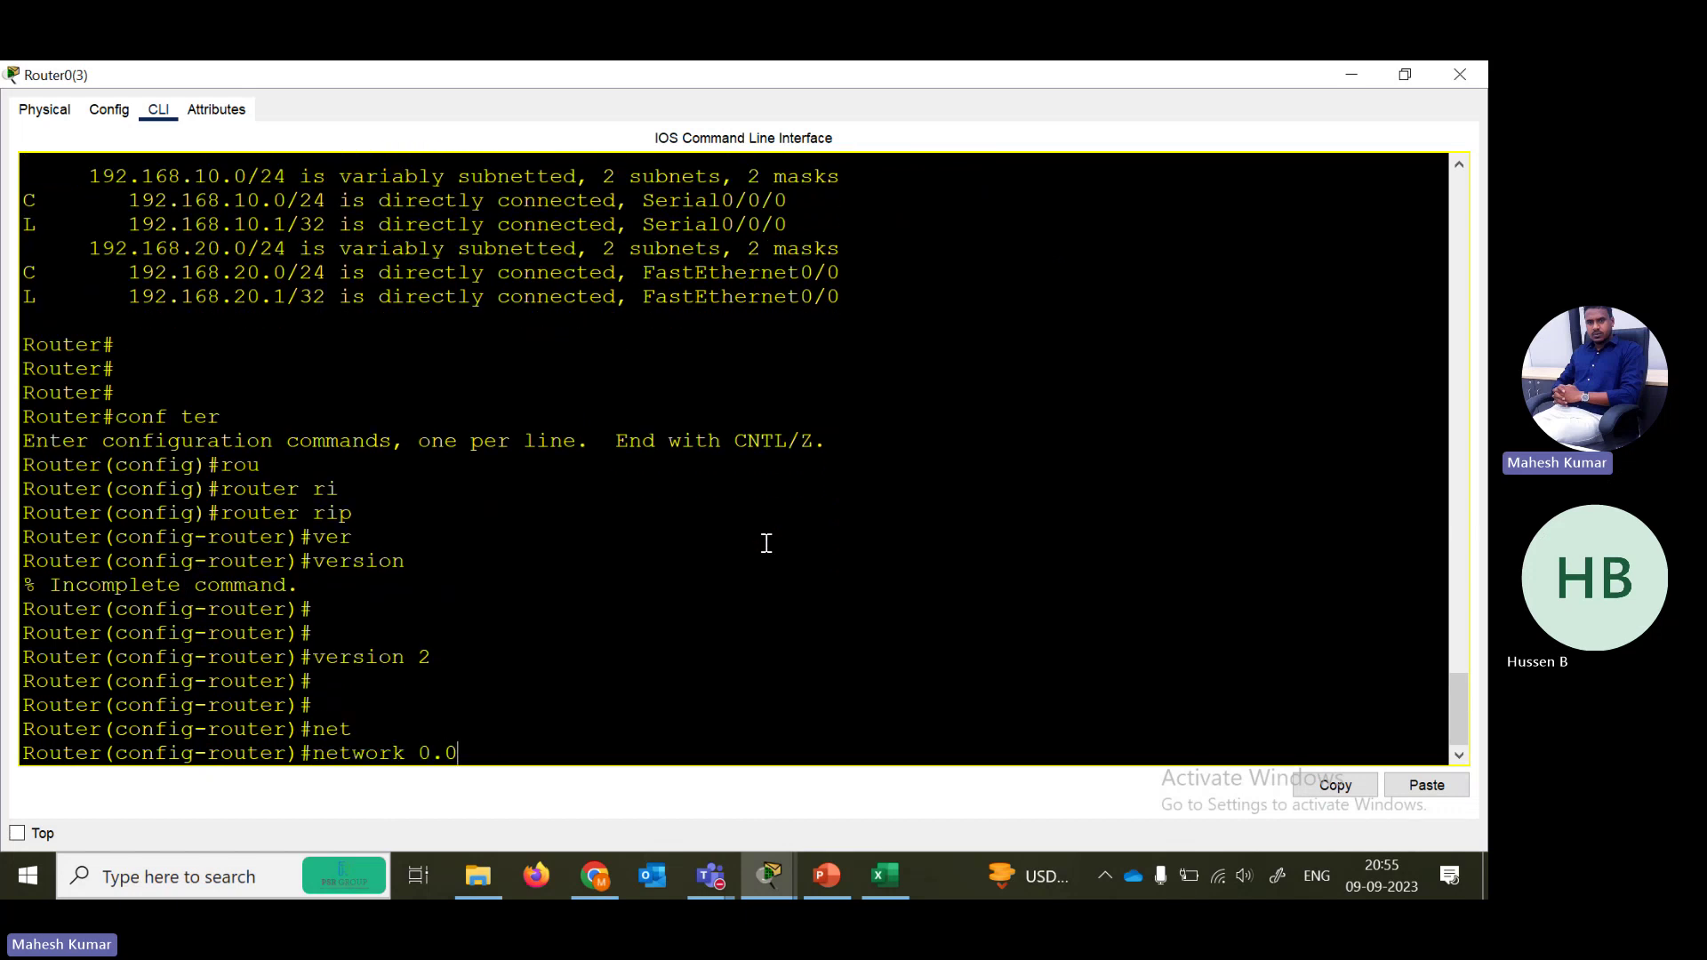
text(0.0.0.0)
key(Return)
key(Return)
key(Return)
text(en)
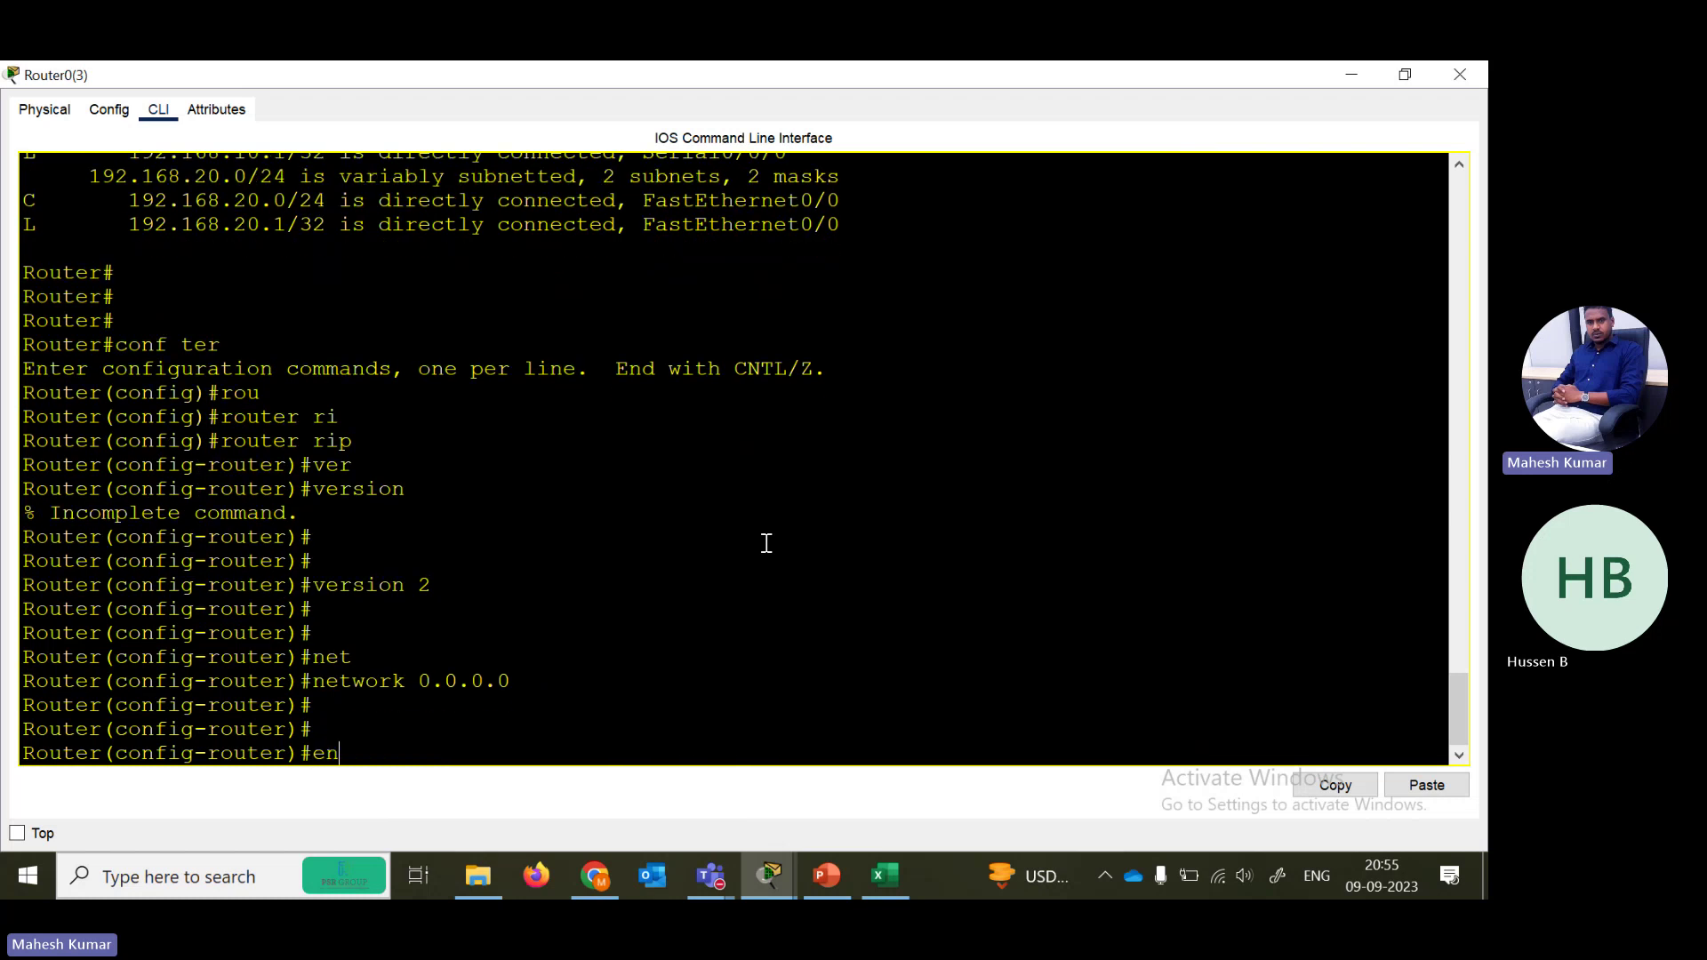
text(d)
key(Return)
key(Return)
key(Return)
- Recheck the full routing table of Router0(3) with show ip route
text(sh)
key(Tab)
text(ip rou)
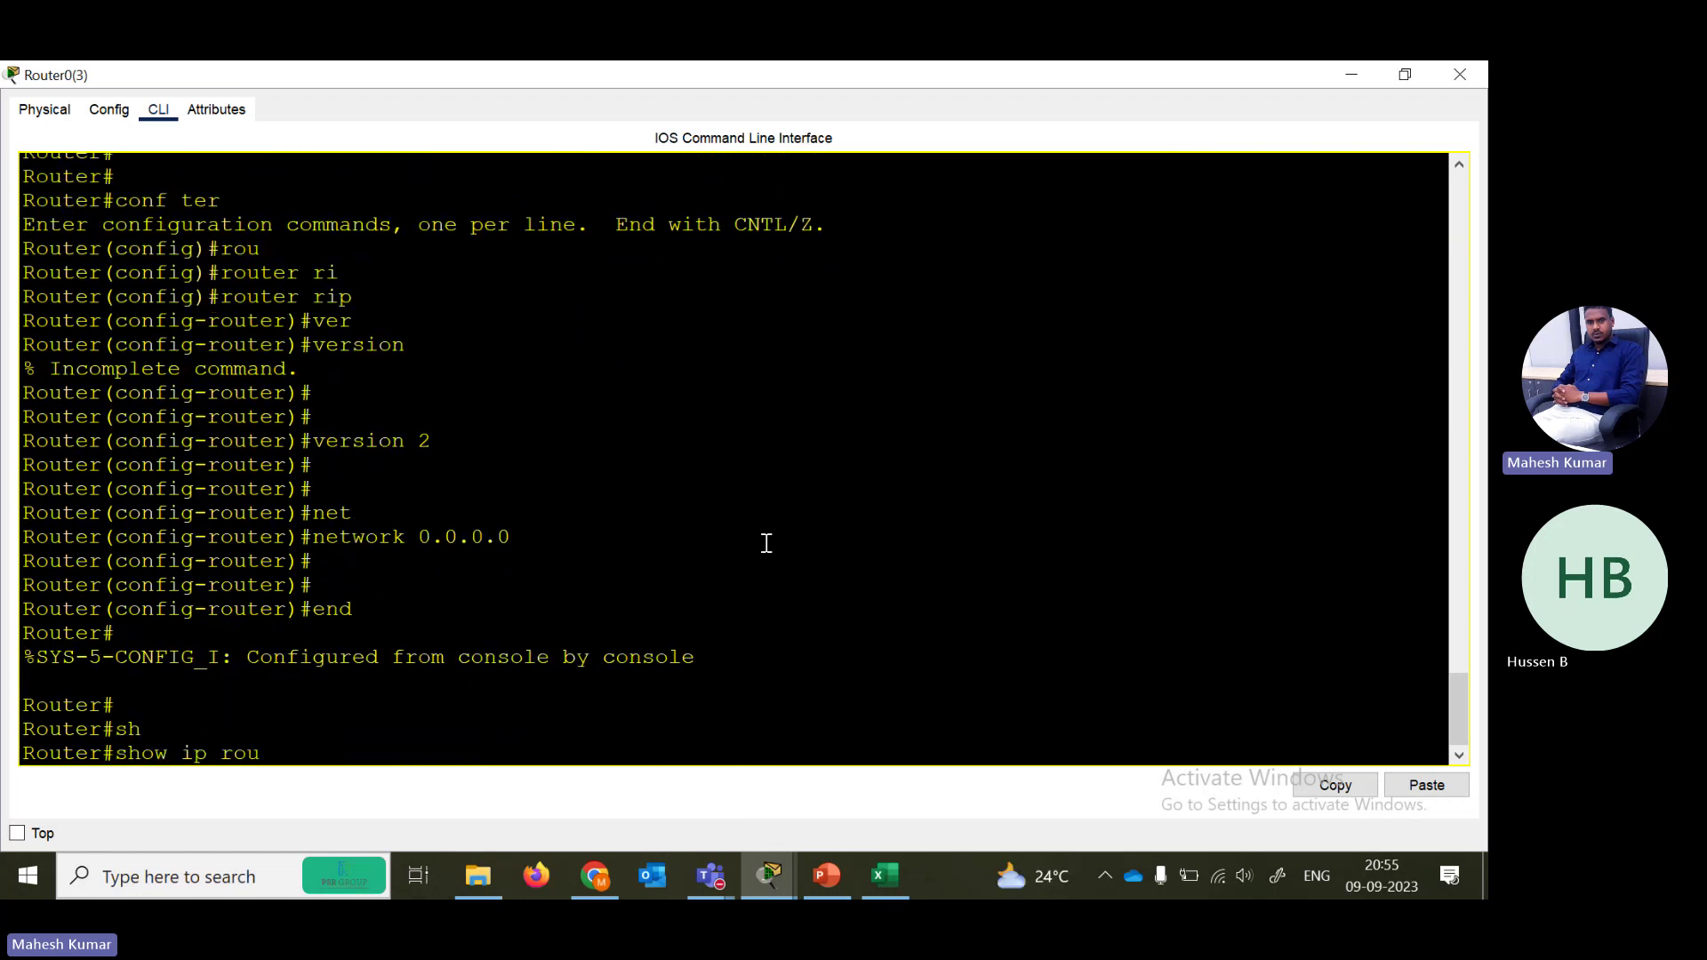
key(Tab)
key(Return)
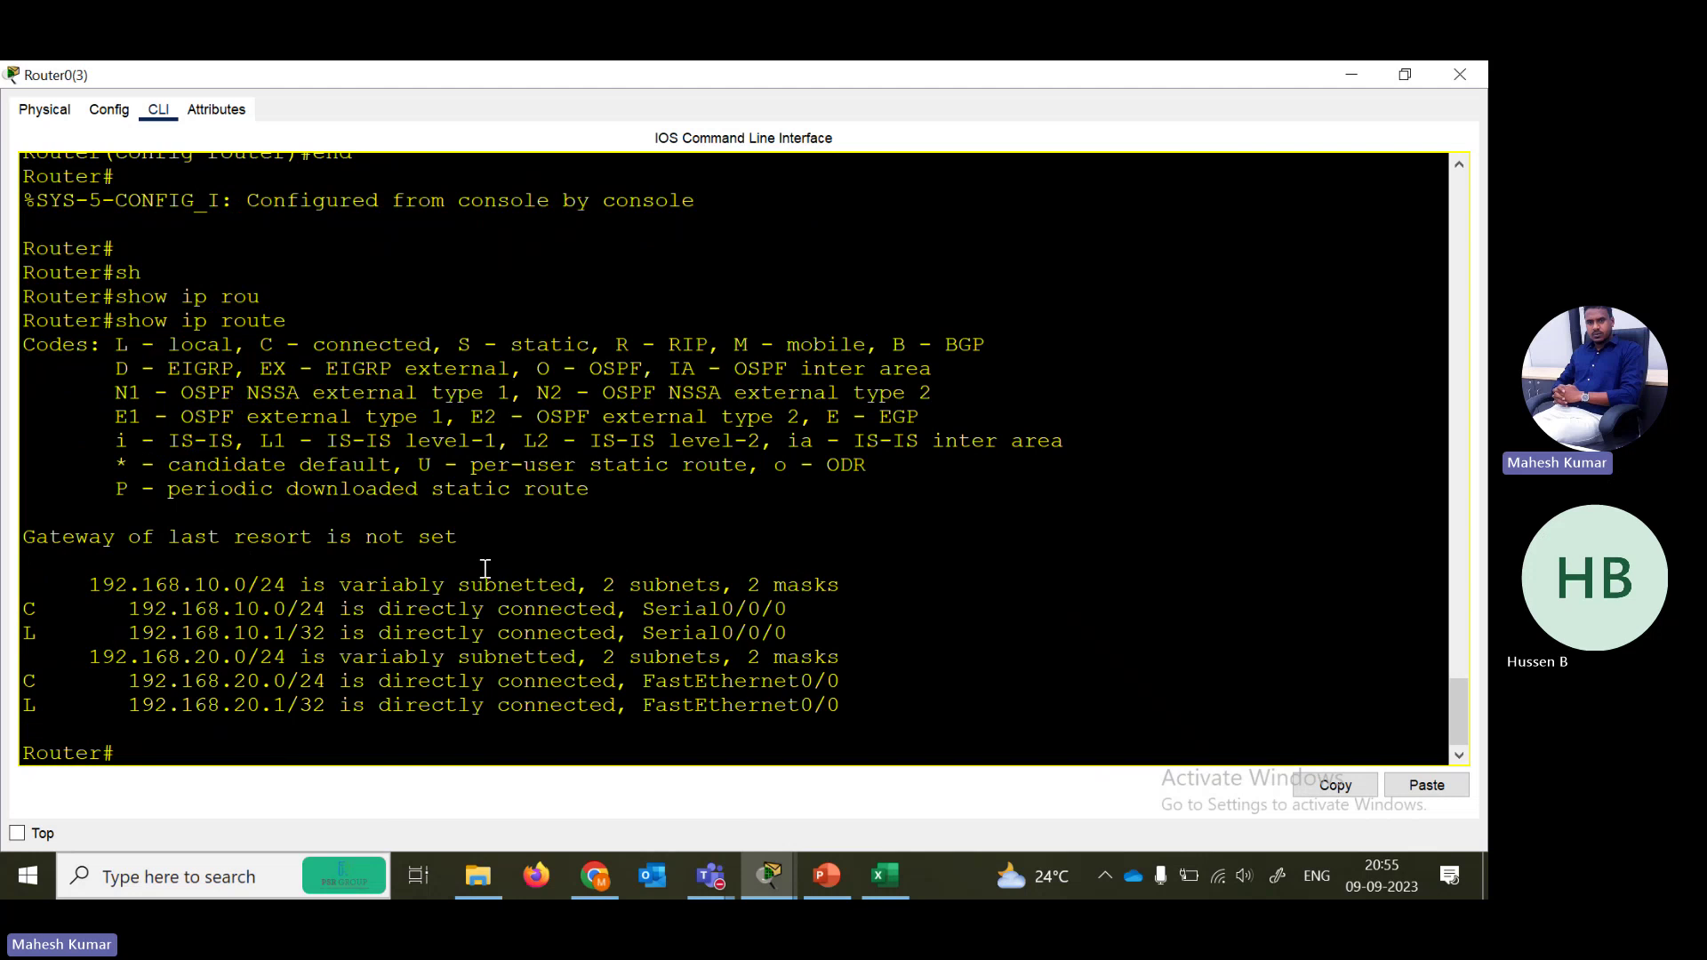
- List only the RIP routes of Router0(3) with show ip route rip, then close its window
text(s)
key(Tab)
key(Up)
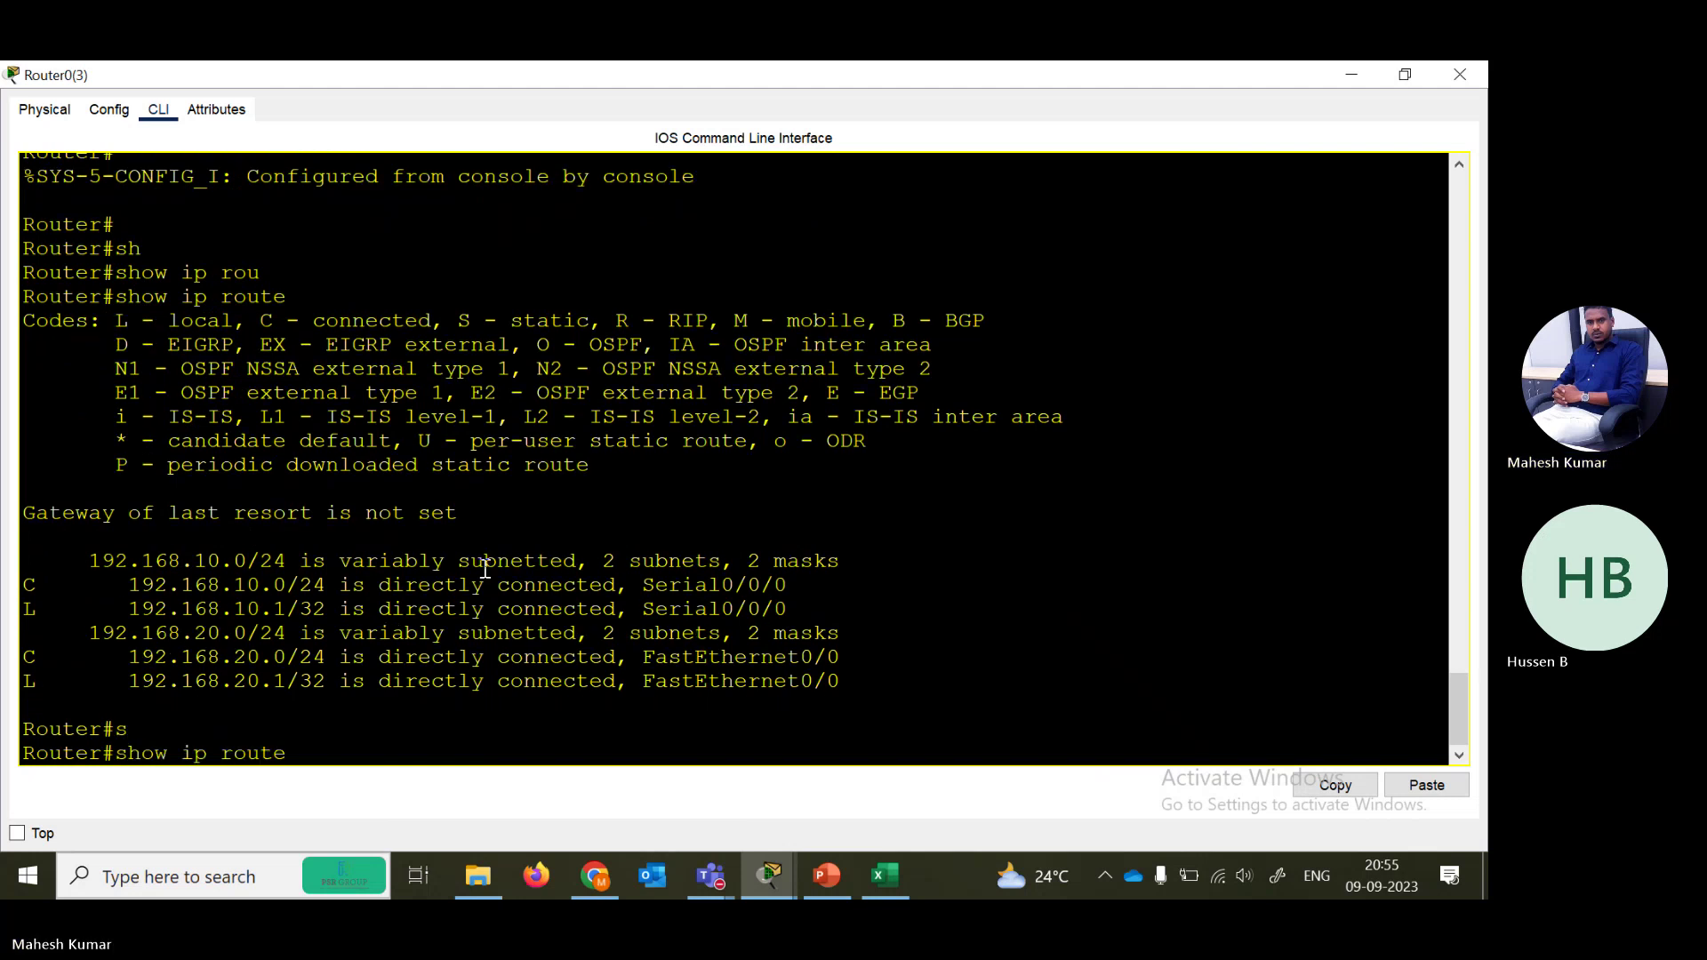
text(r)
key(Tab)
text(ip)
key(Return)
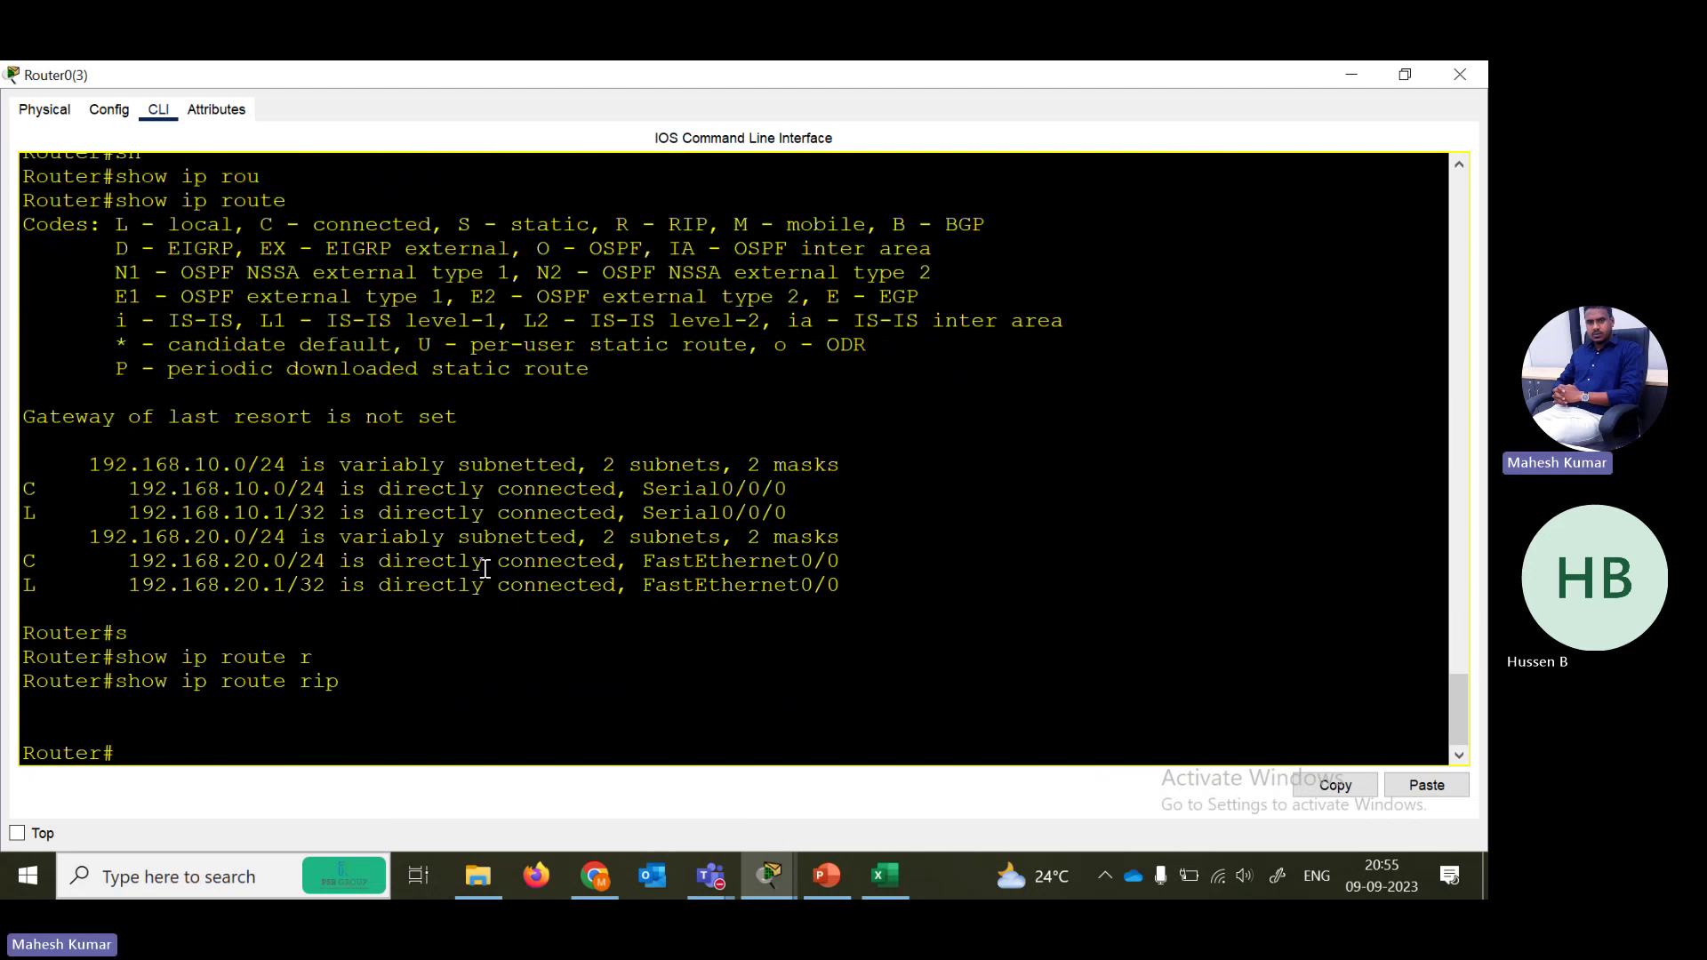
click(1460, 75)
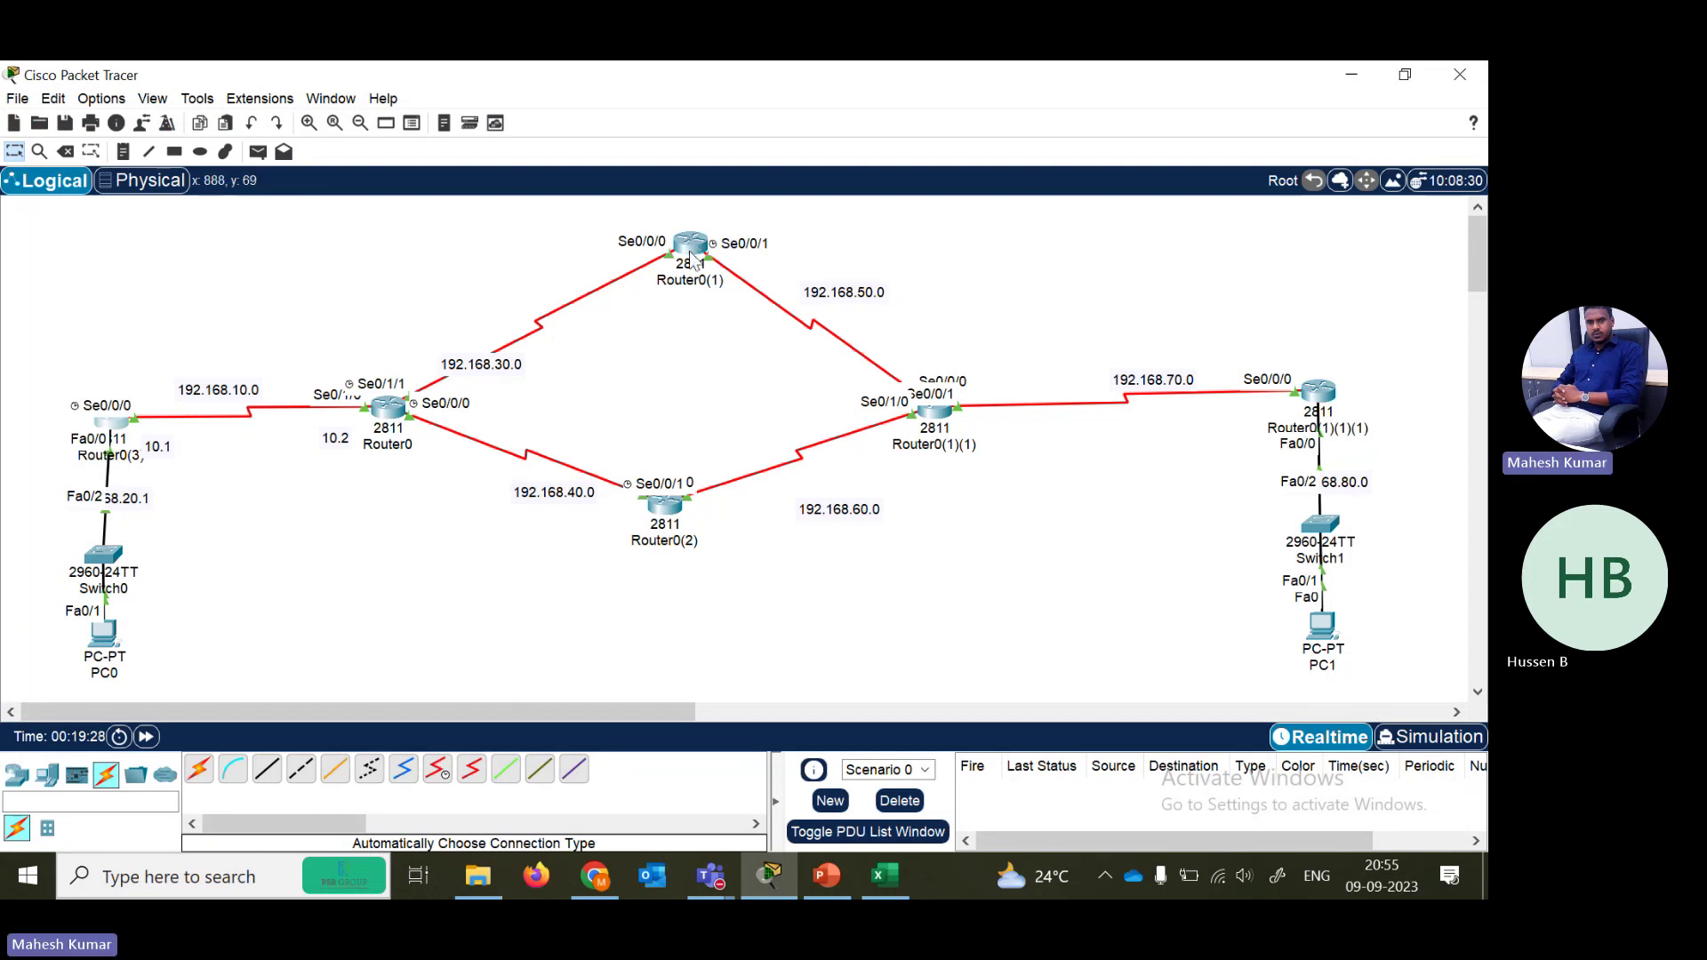
- Open Router0(2), review its RIP routes with show ip route rip in an enlarged window, and close it
click(664, 505)
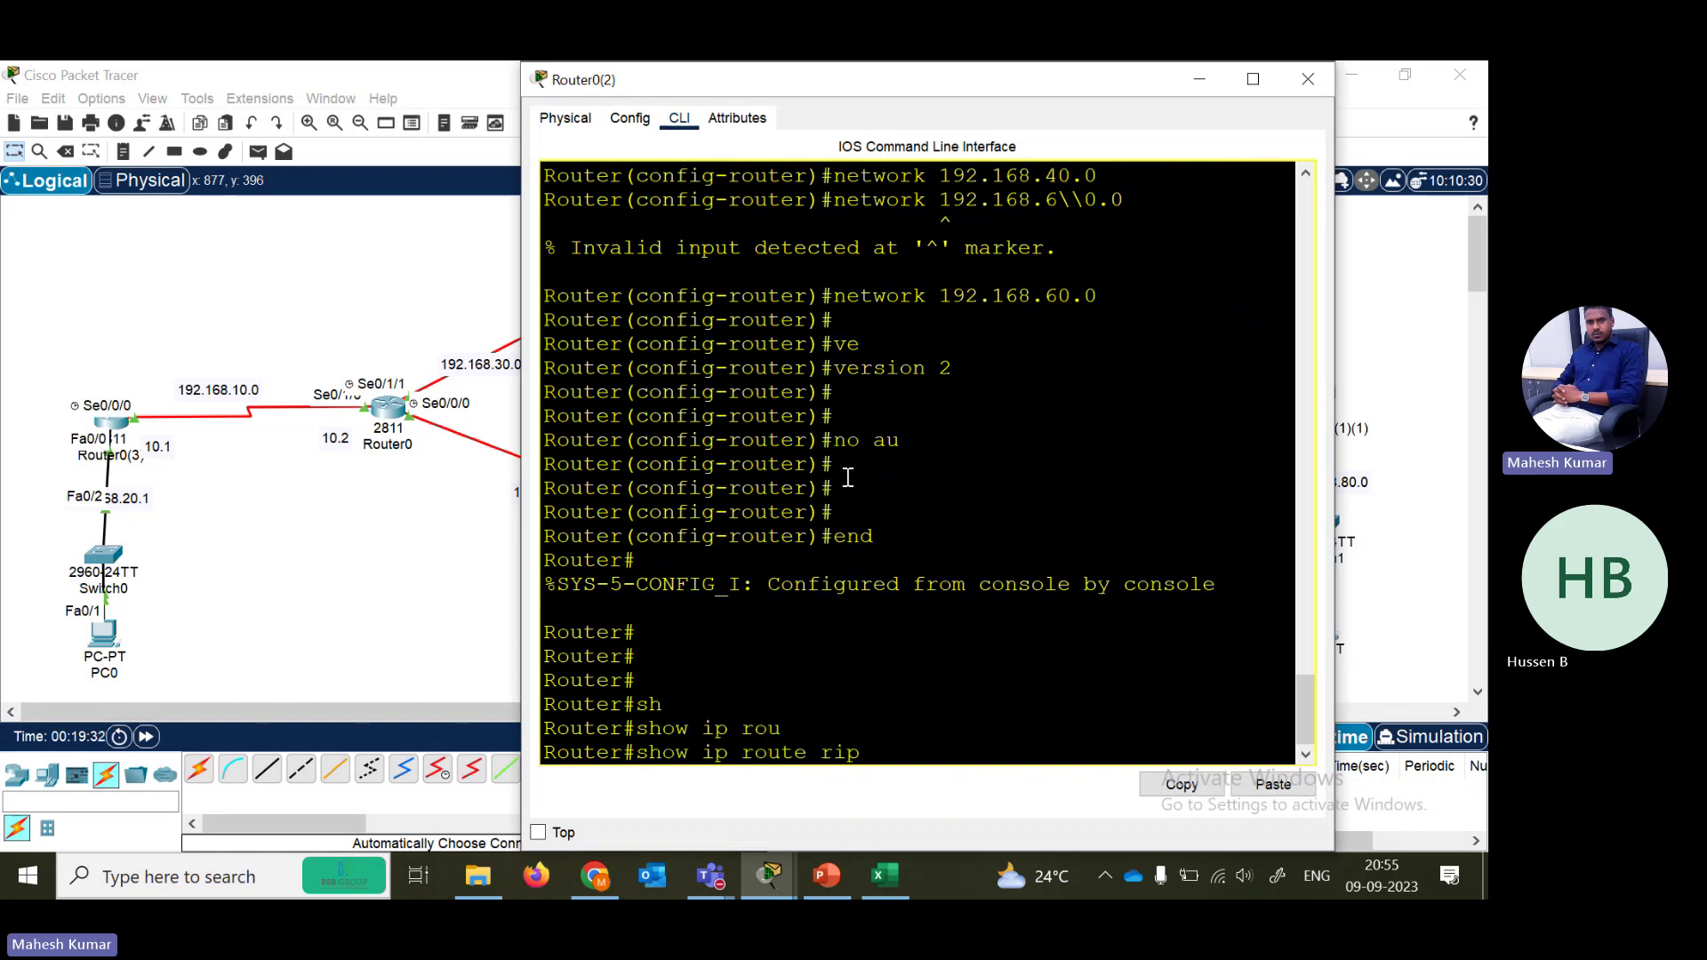
click(1246, 85)
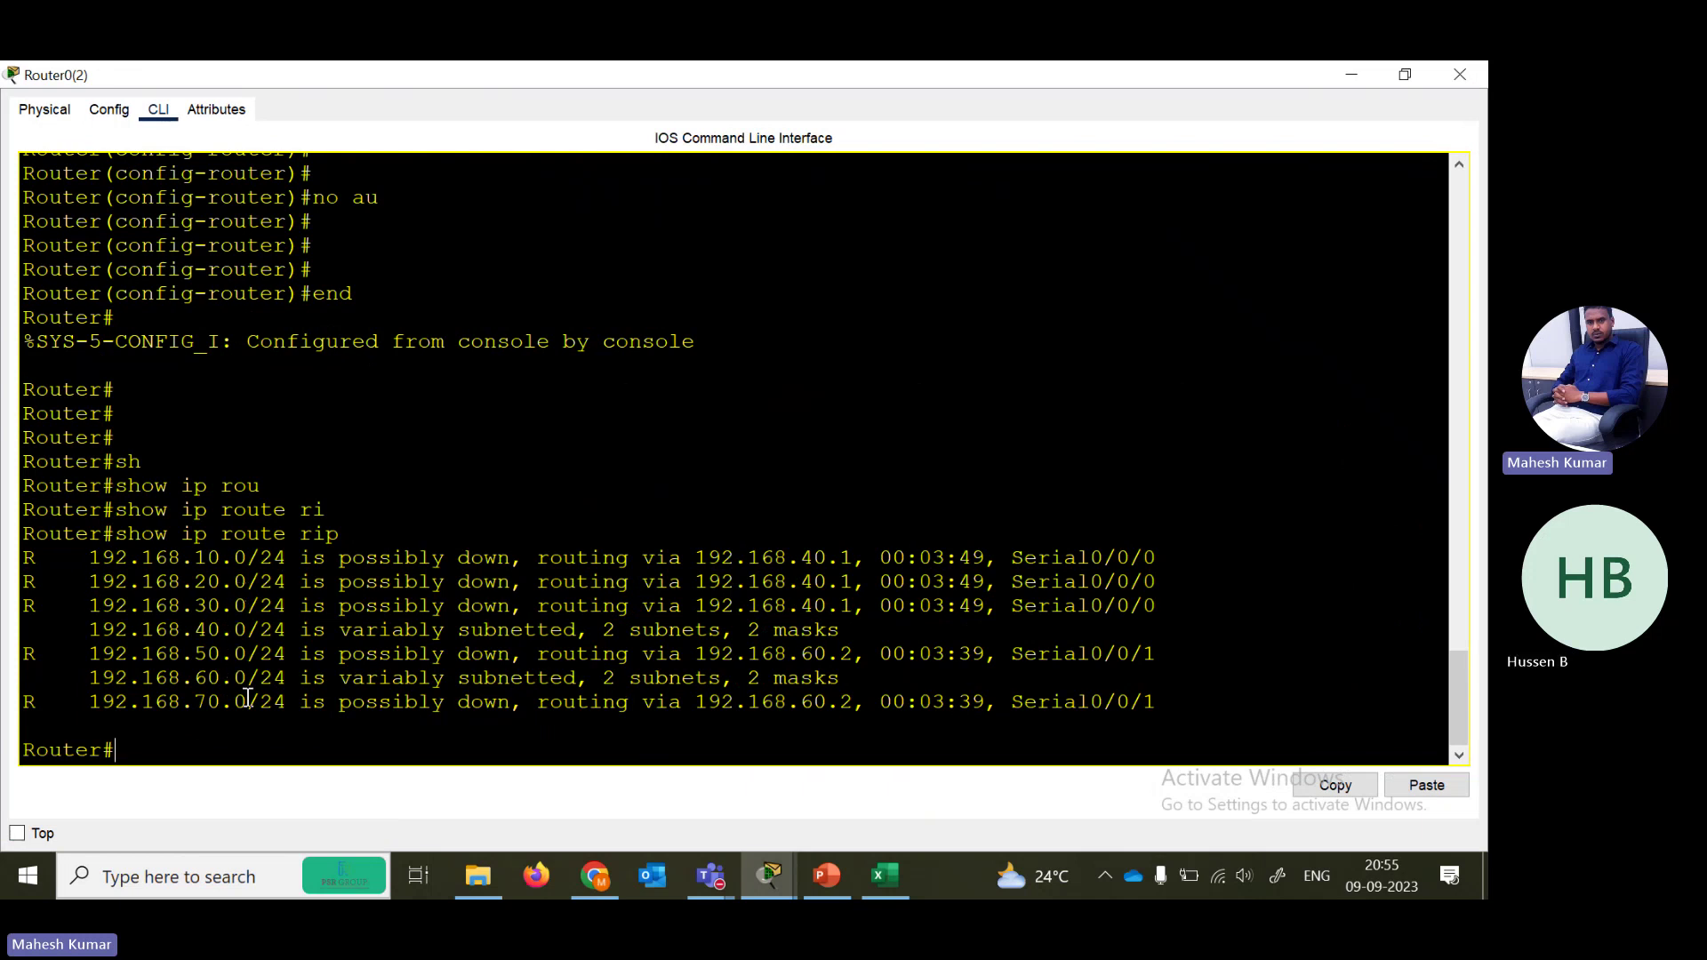
click(1459, 74)
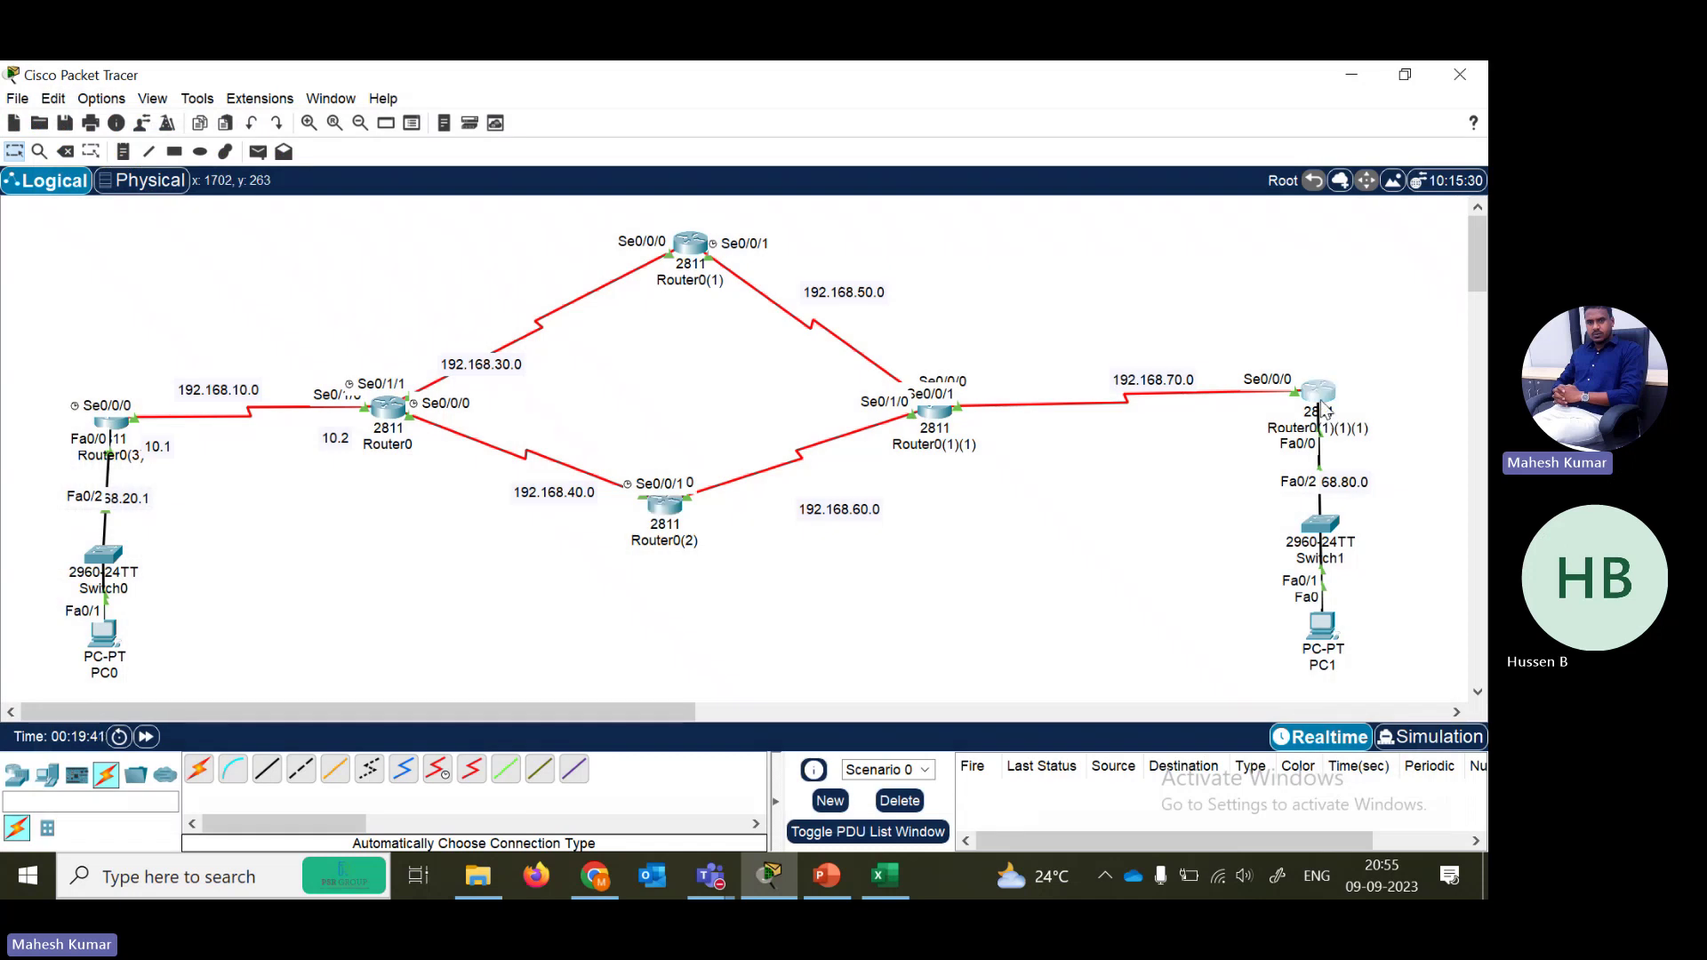
- Open Router0(1)(1)(1), review its RIP routes with show ip route rip in an enlarged window, and close it
click(1320, 395)
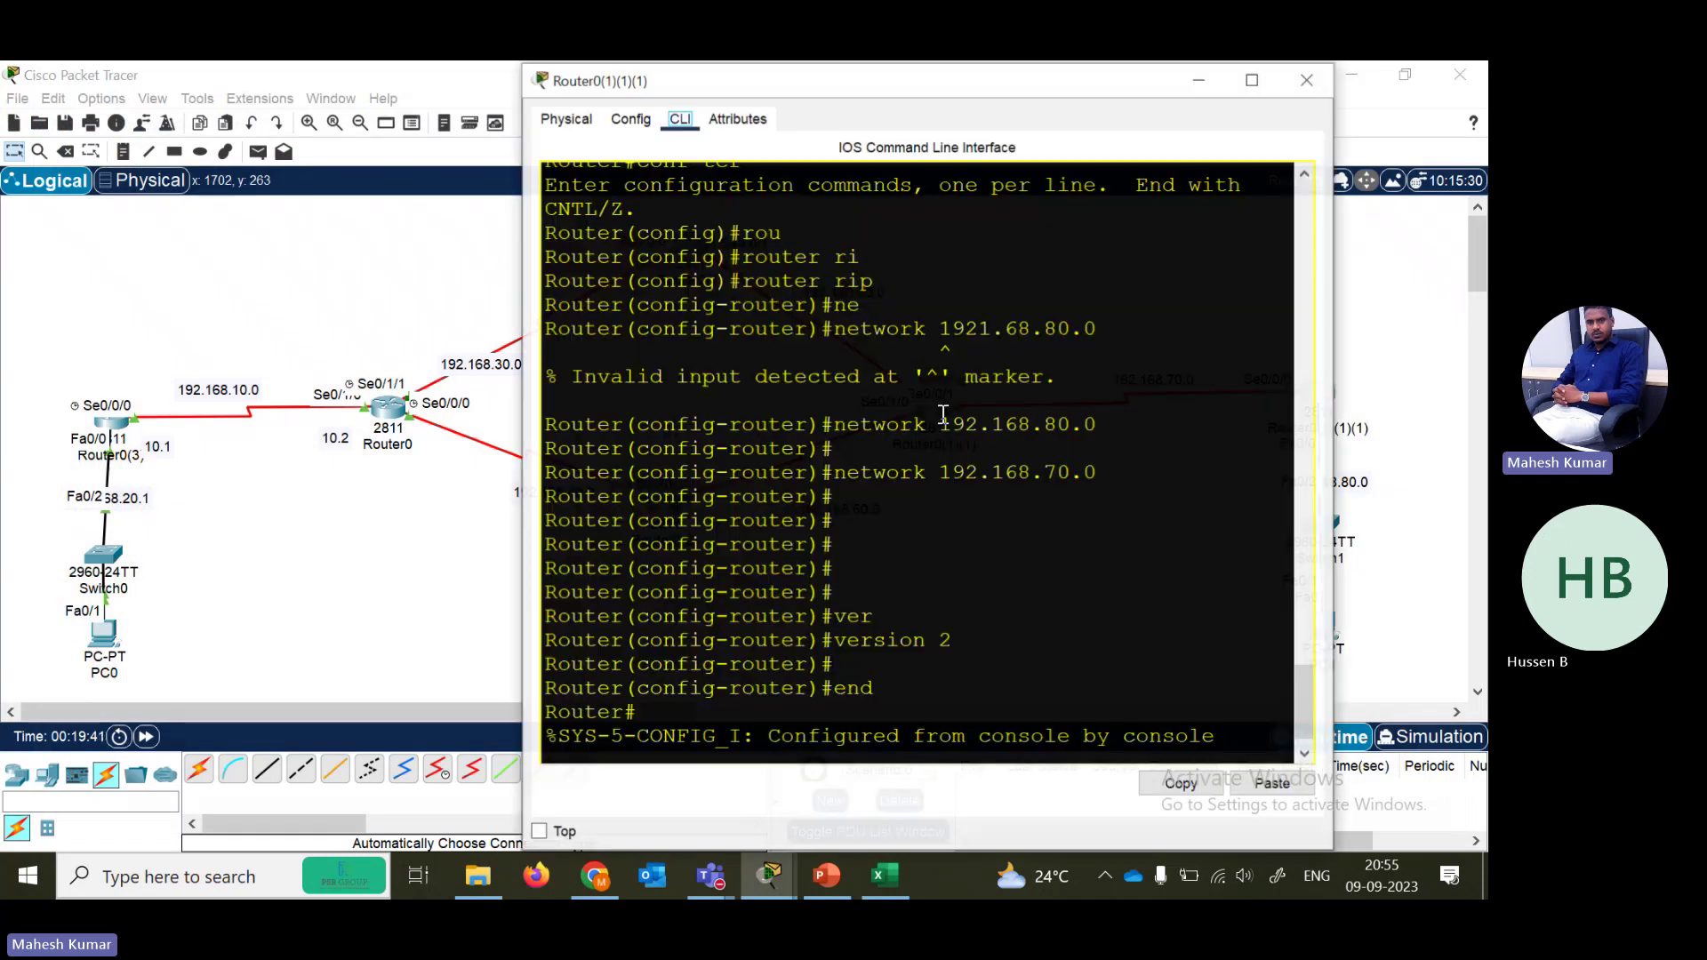
key(Return)
text(sh)
key(Tab)
text(ip rou)
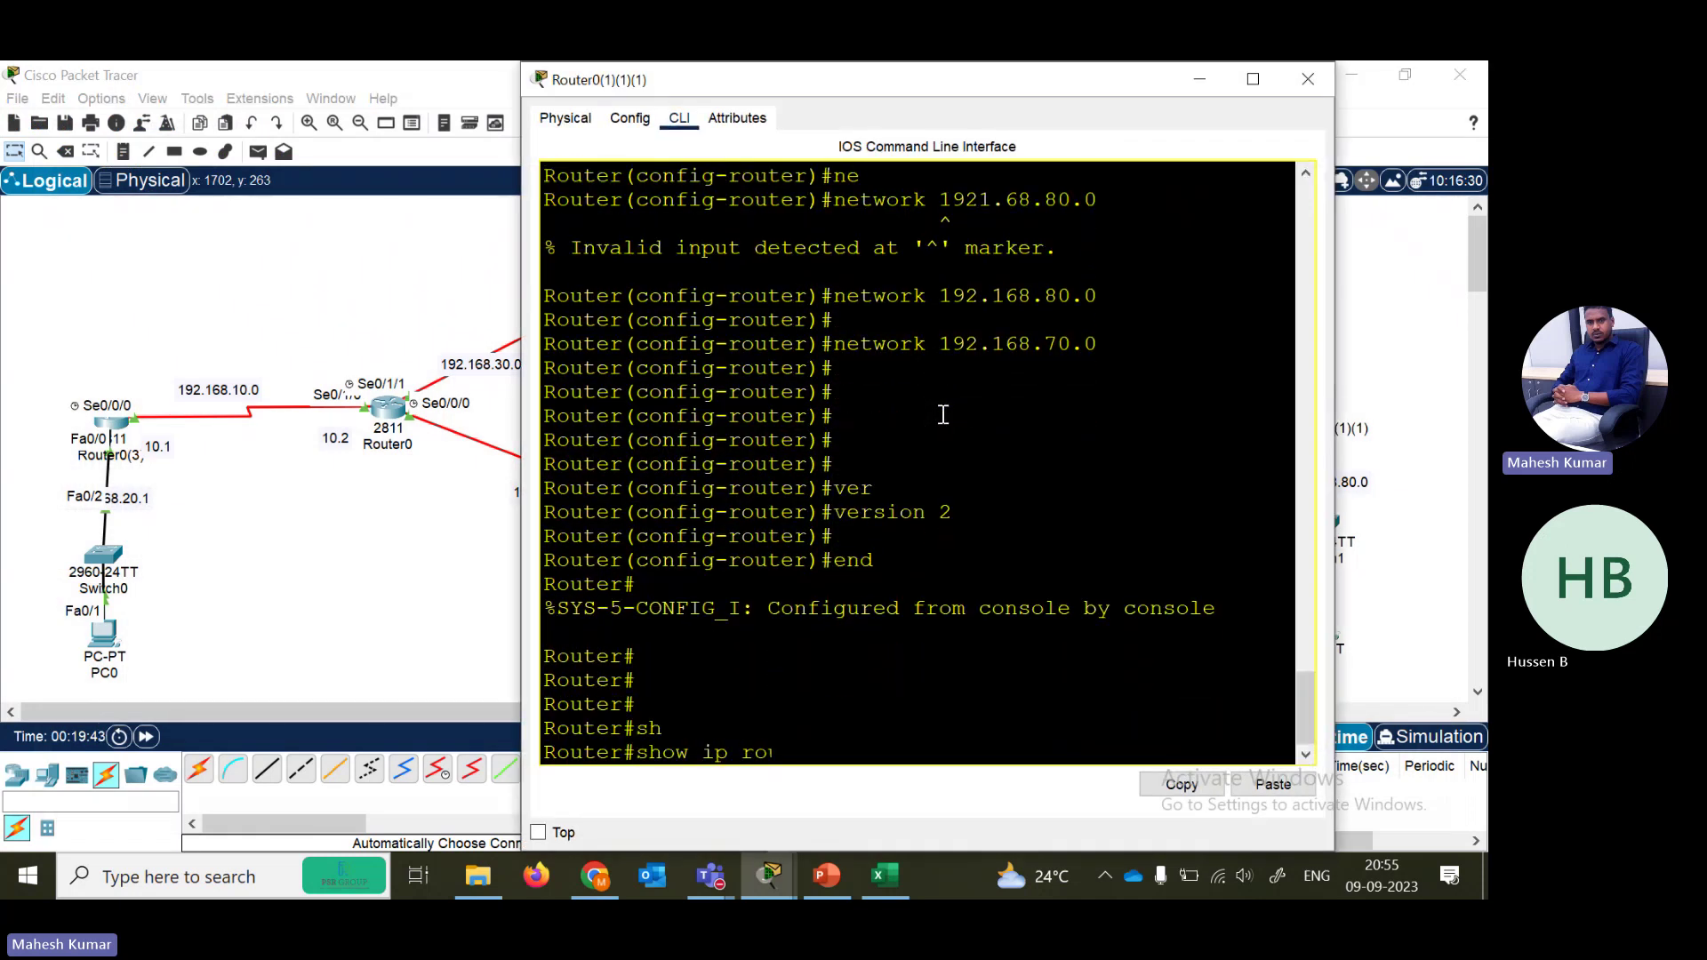
key(Tab)
text(ri)
key(Tab)
key(Return)
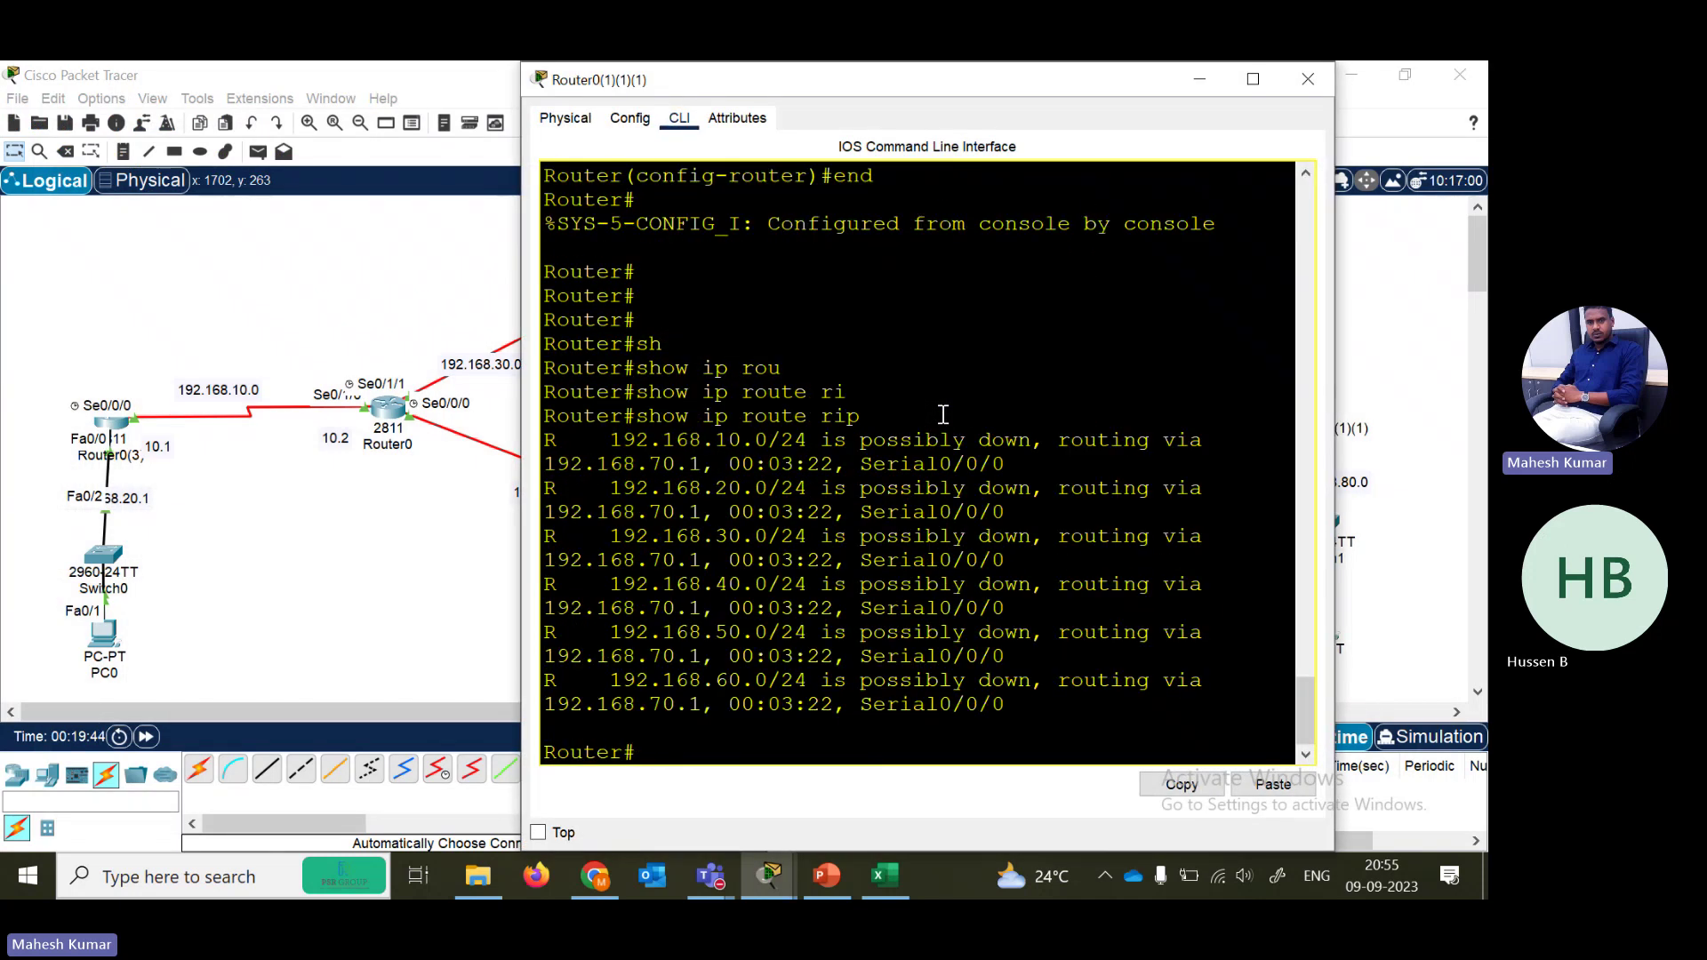
click(1257, 77)
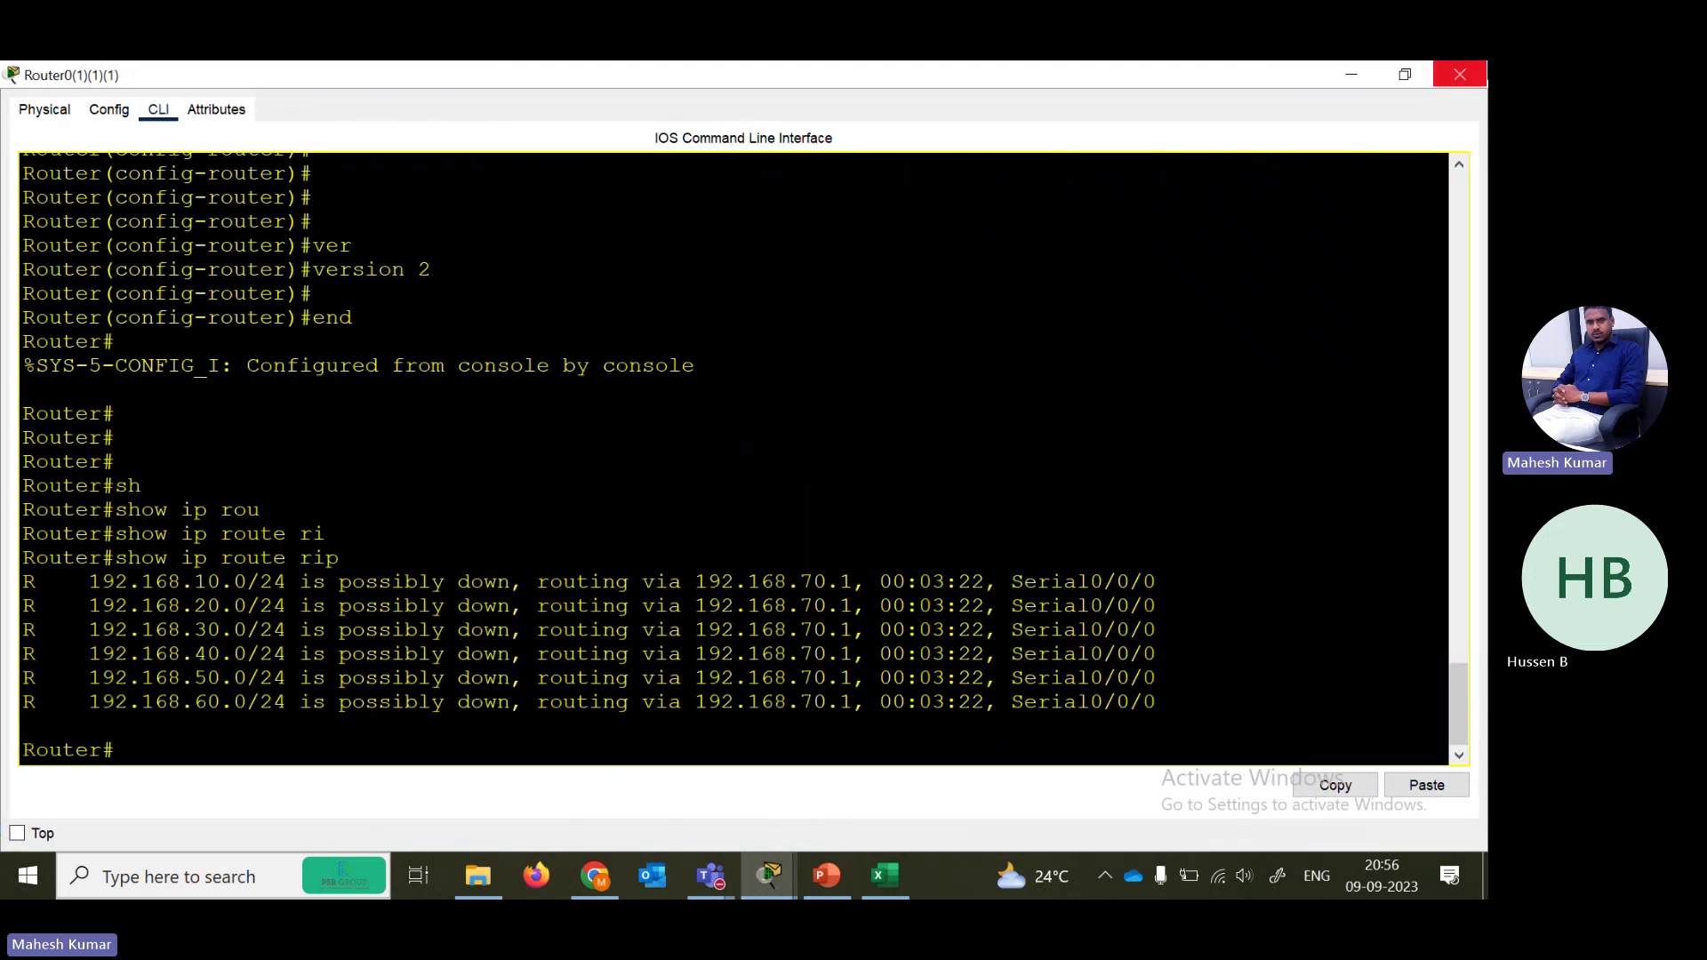
click(1459, 74)
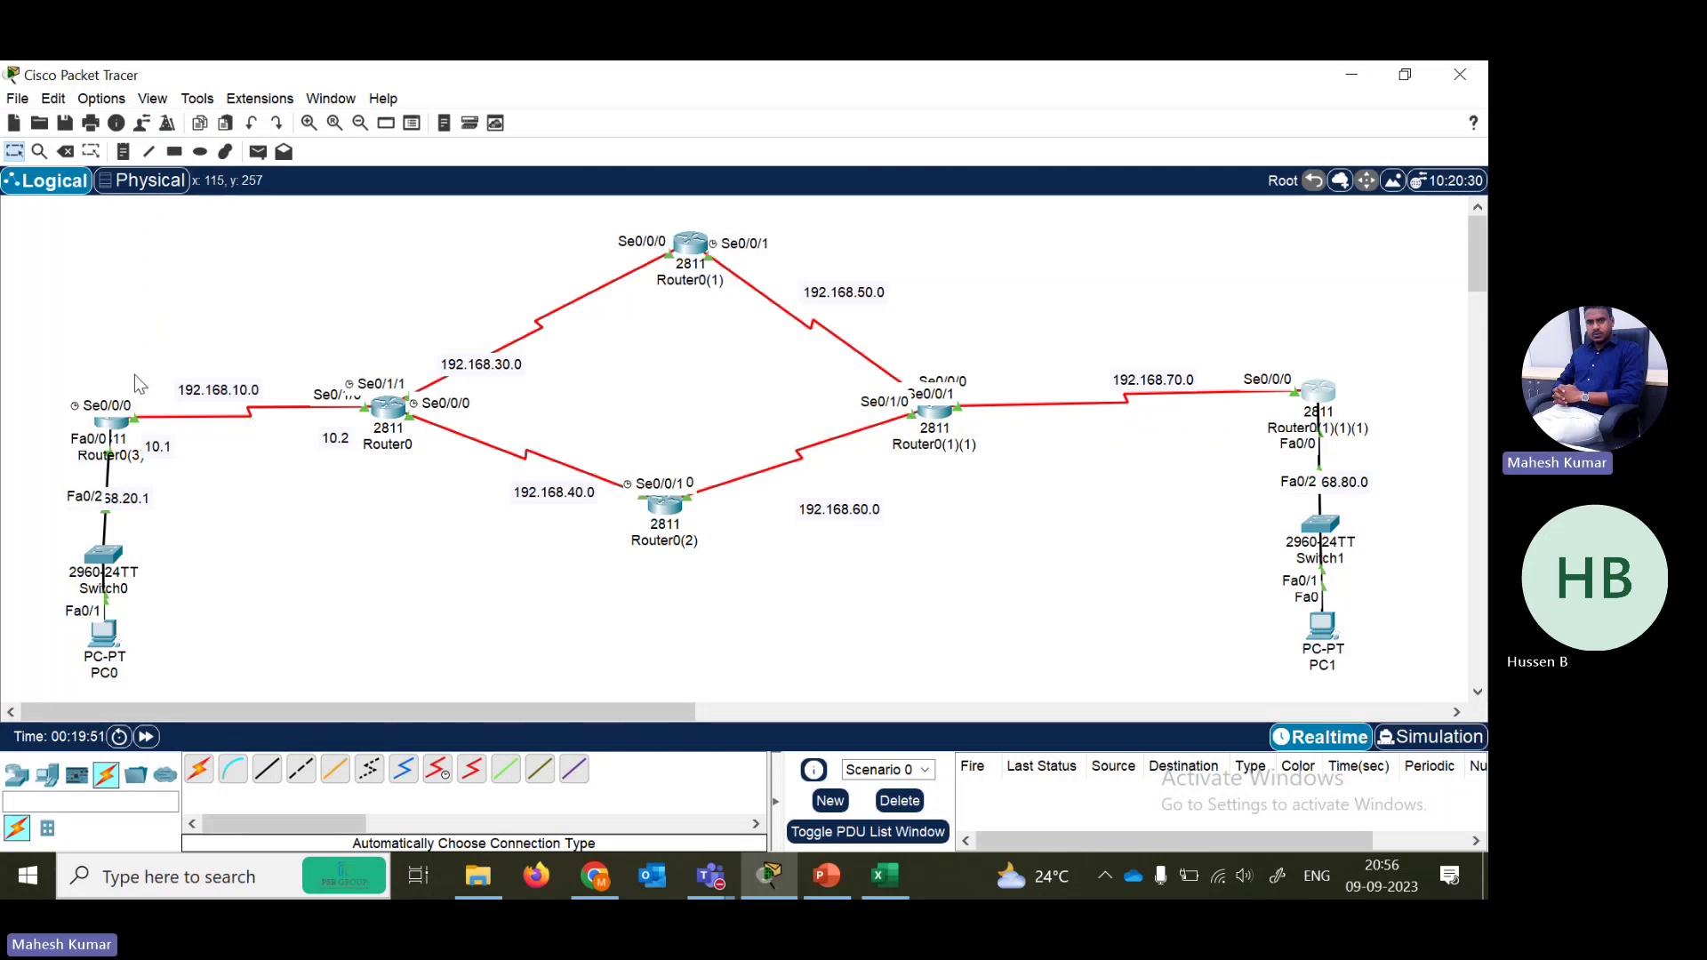
- Reopen Router0(3), move its window aside, and ping 192.168.30.2 from its command line
drag(34, 379, 187, 703)
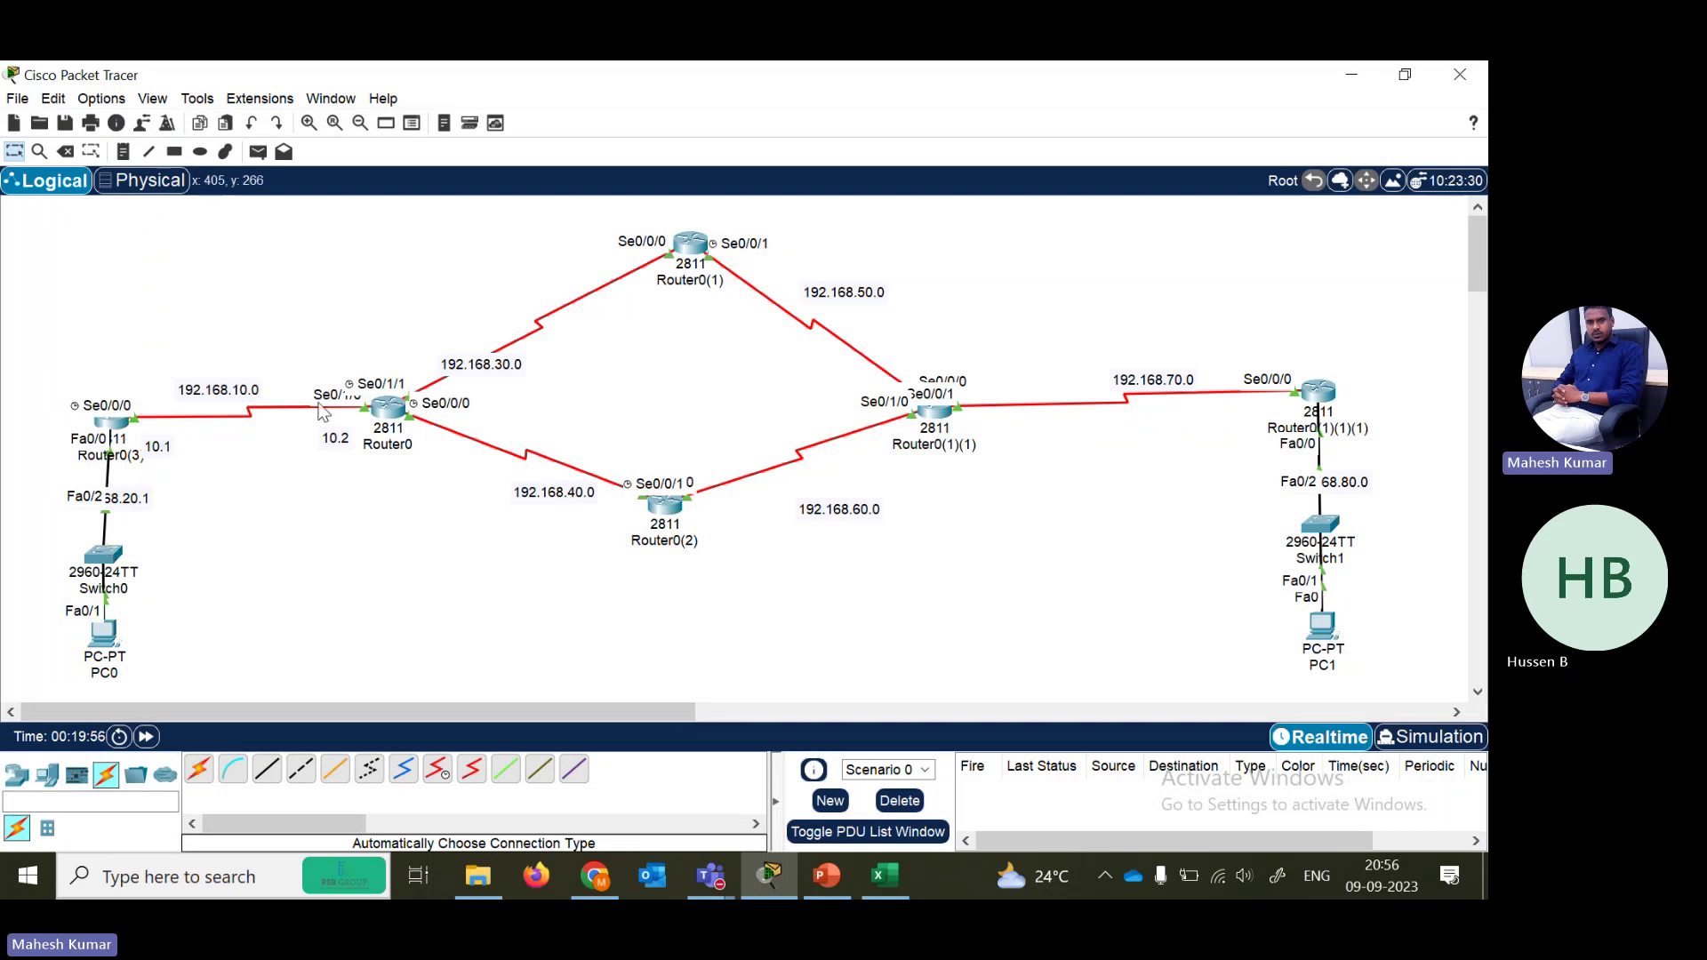
click(113, 424)
drag(824, 83, 586, 186)
key(Return)
key(Return)
key(Return)
key(Return)
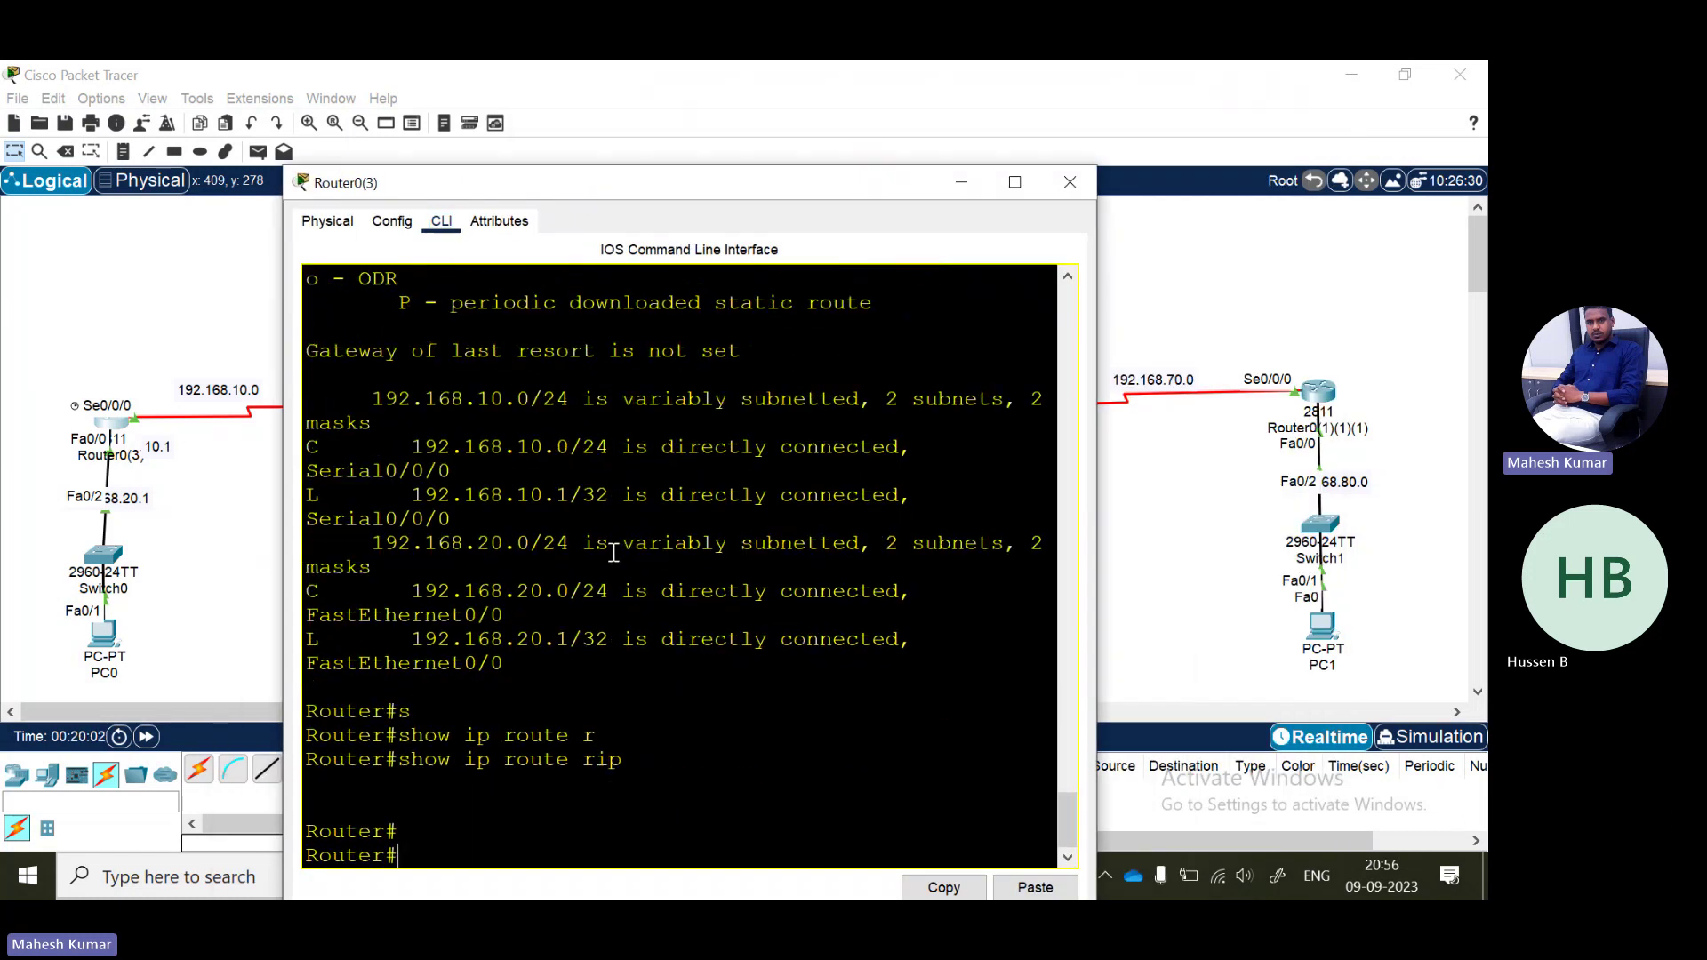
text(pi)
key(Tab)
text(19)
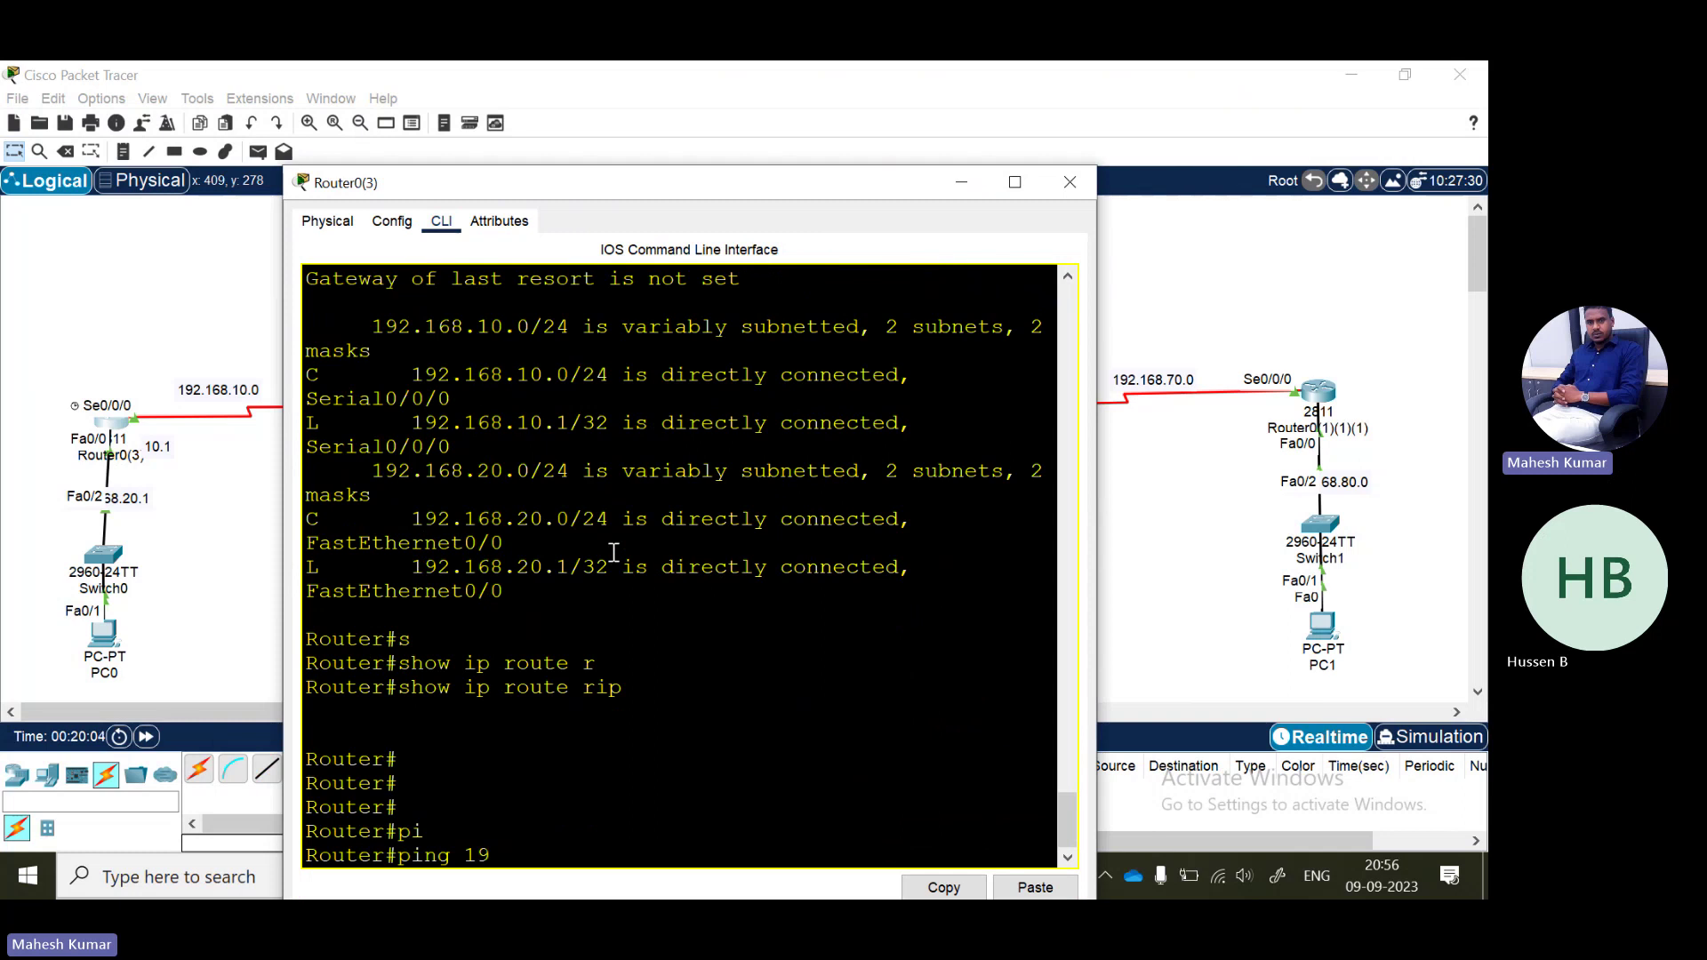
text(2.168.30.2)
key(Return)
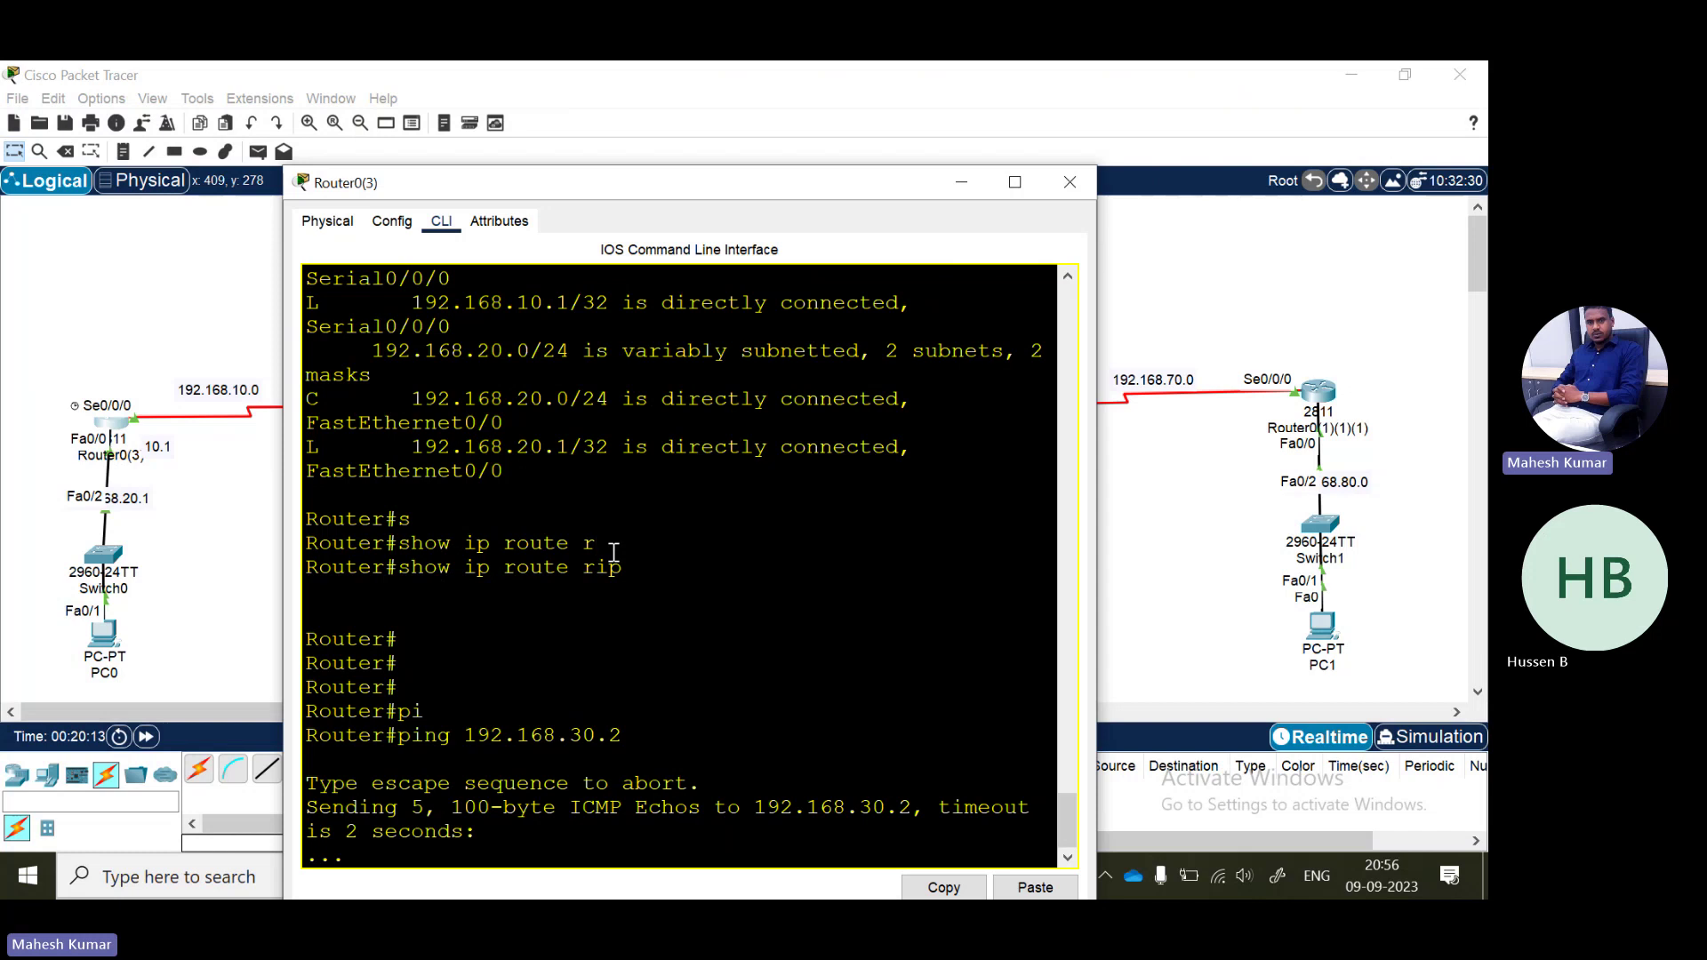
click(656, 671)
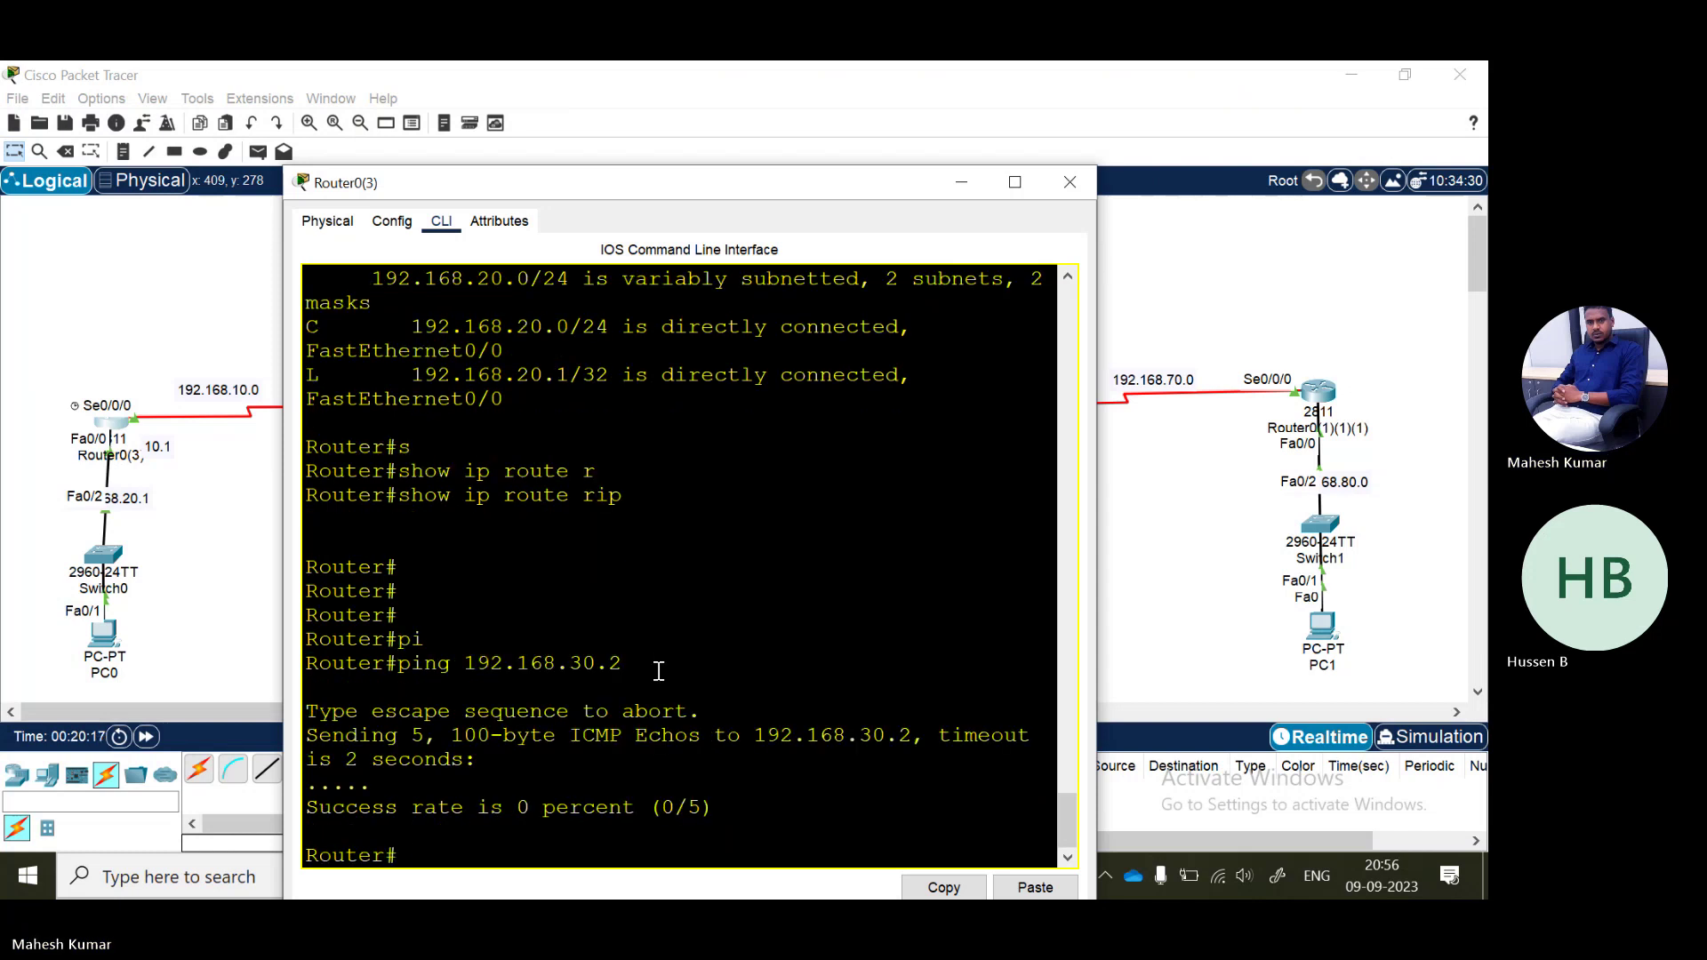
- Display the interface summary of Router0(3) with show ip int br and enlarge the window
text(sh)
key(Tab)
text(ip int)
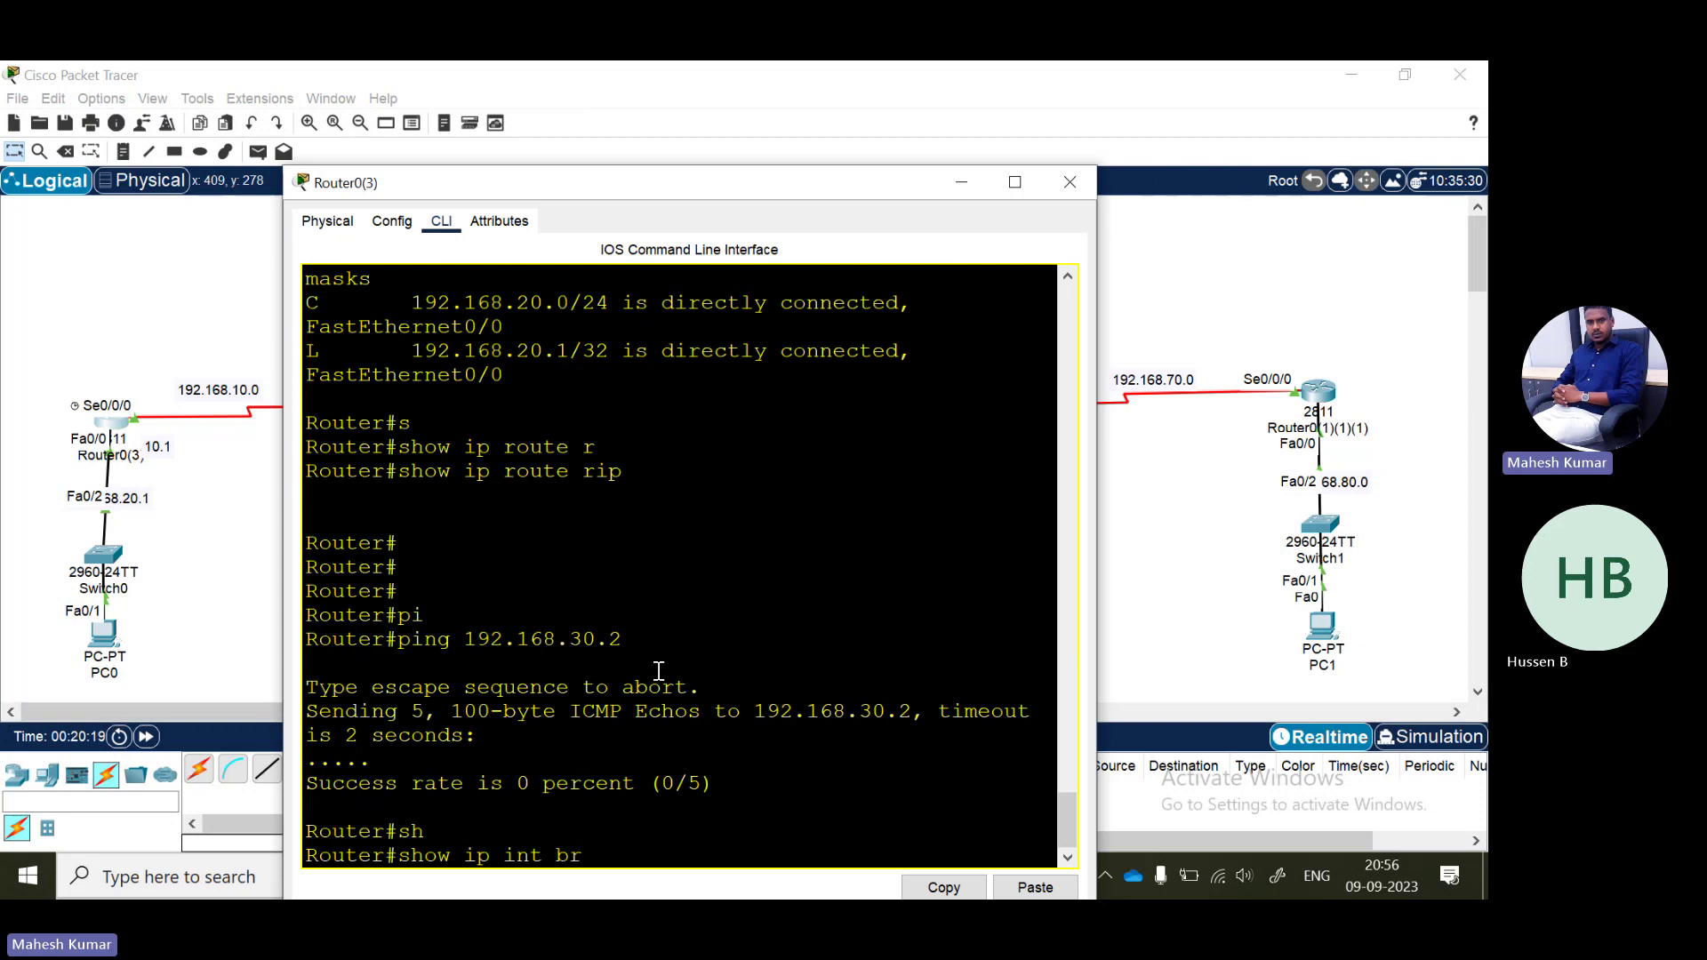
text( br)
key(Return)
click(1015, 181)
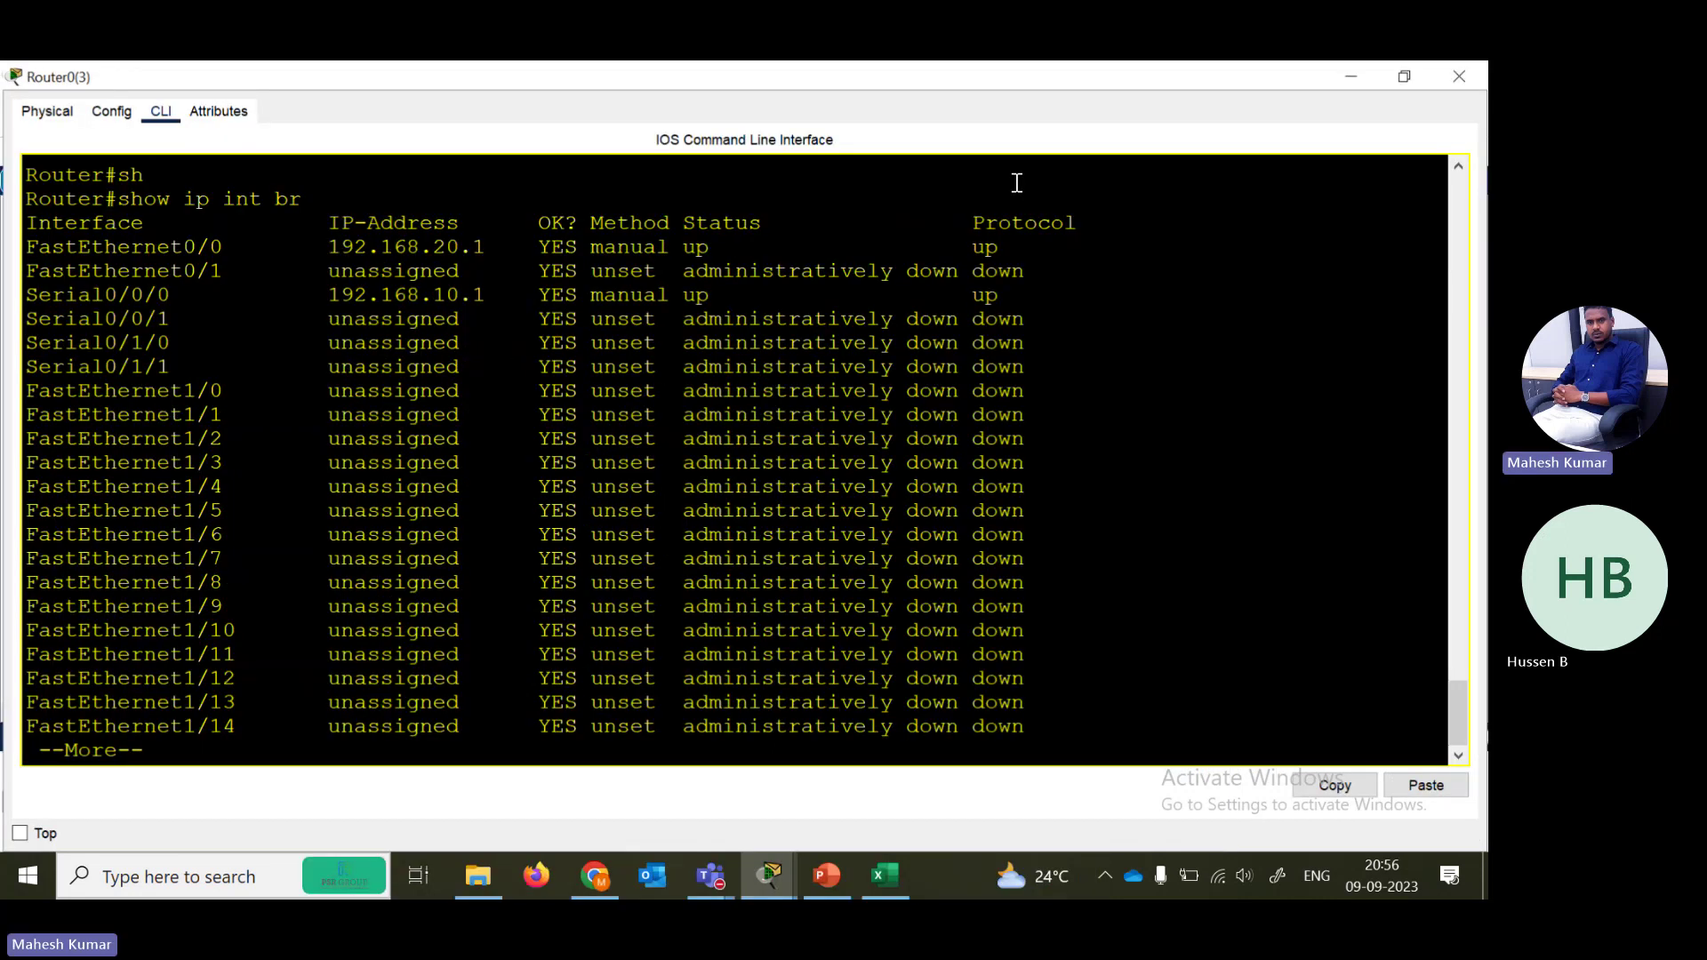
- Review the FastEthernet0/0 and Serial0/0/0 entries, close Router0(3), and select its devices and network labels in the topology
drag(302, 245, 733, 240)
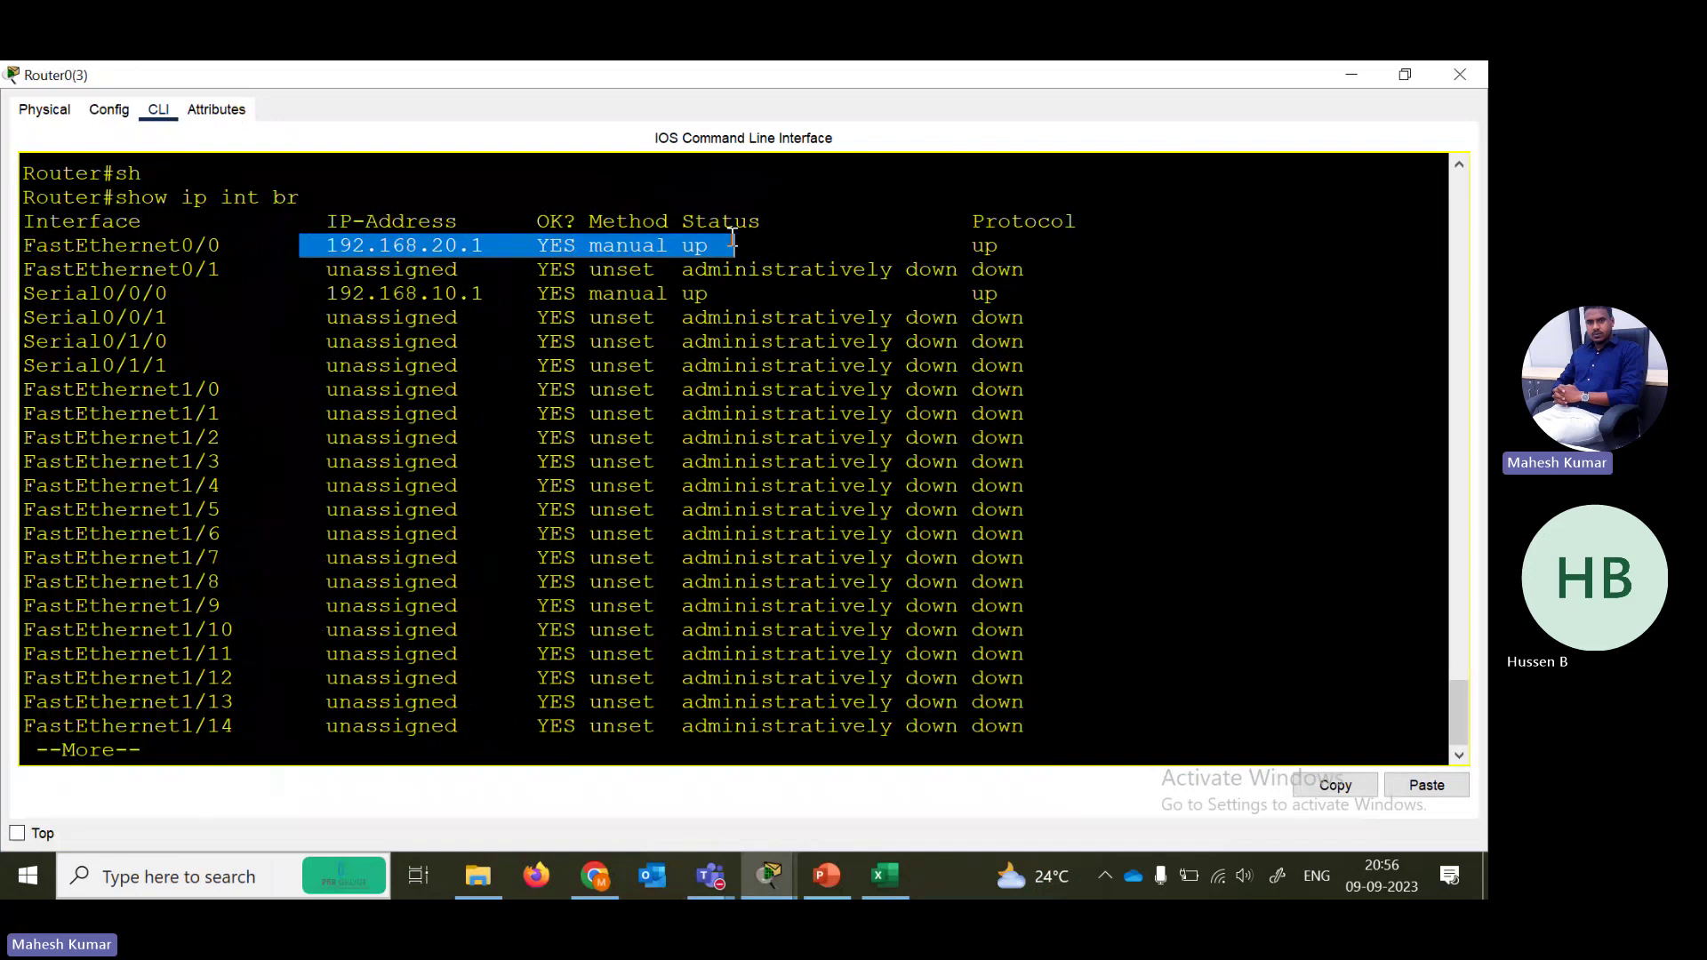
drag(300, 294, 935, 281)
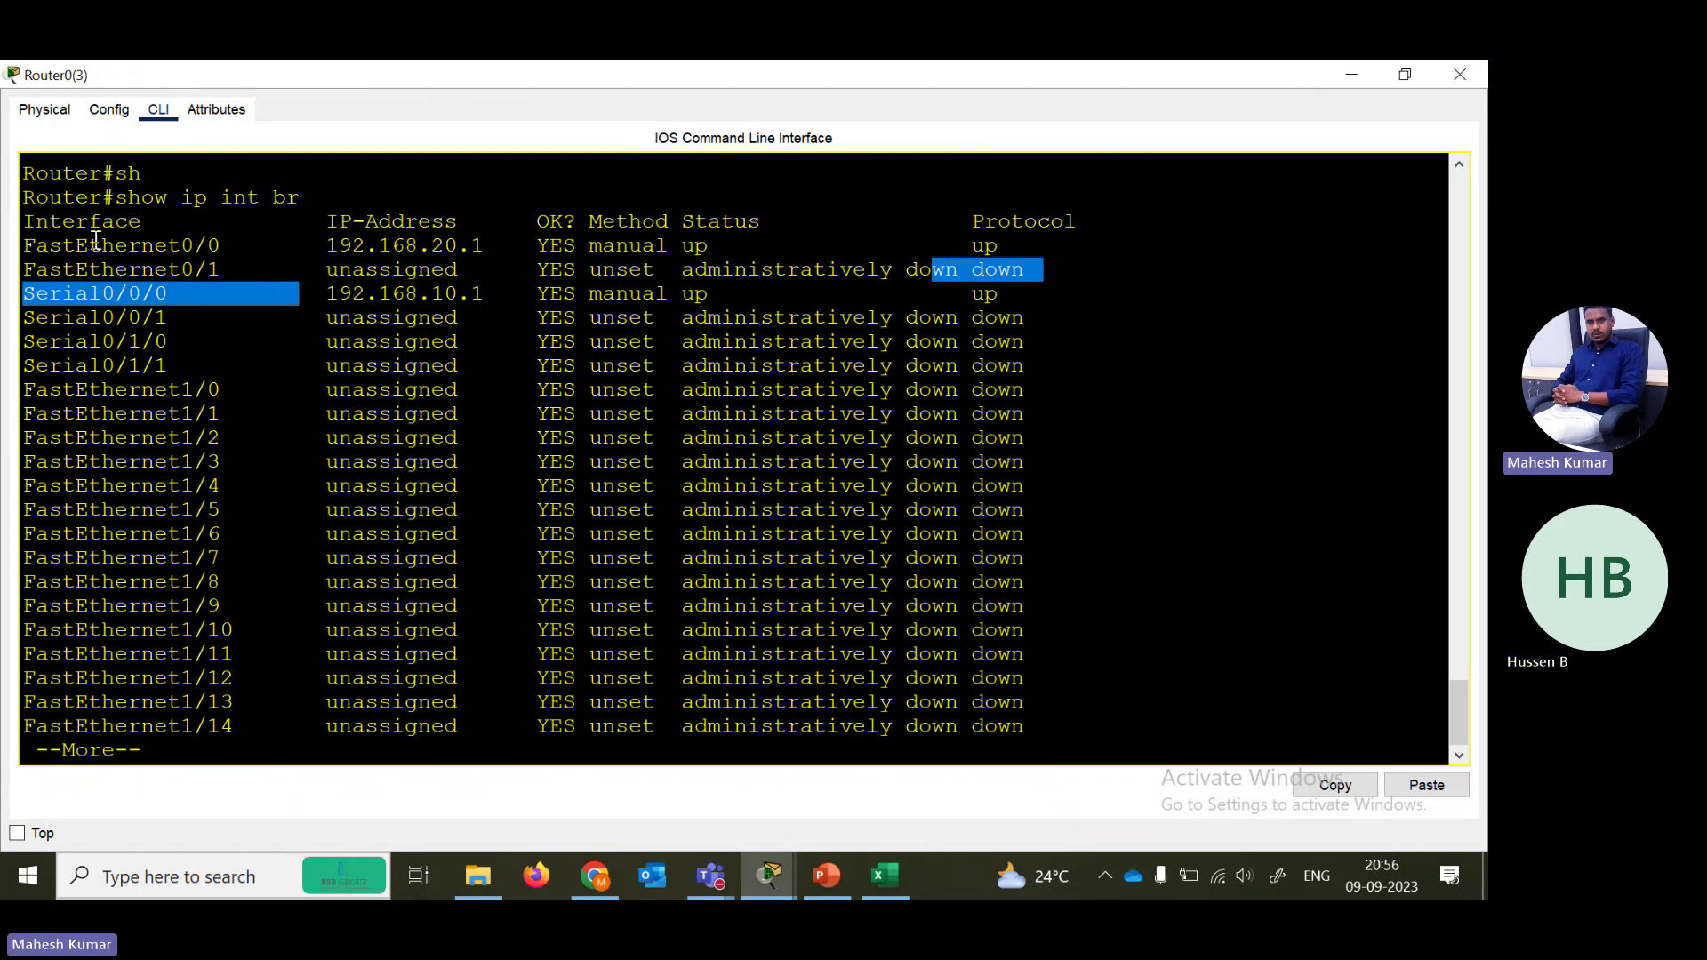
drag(89, 245, 844, 266)
click(1459, 74)
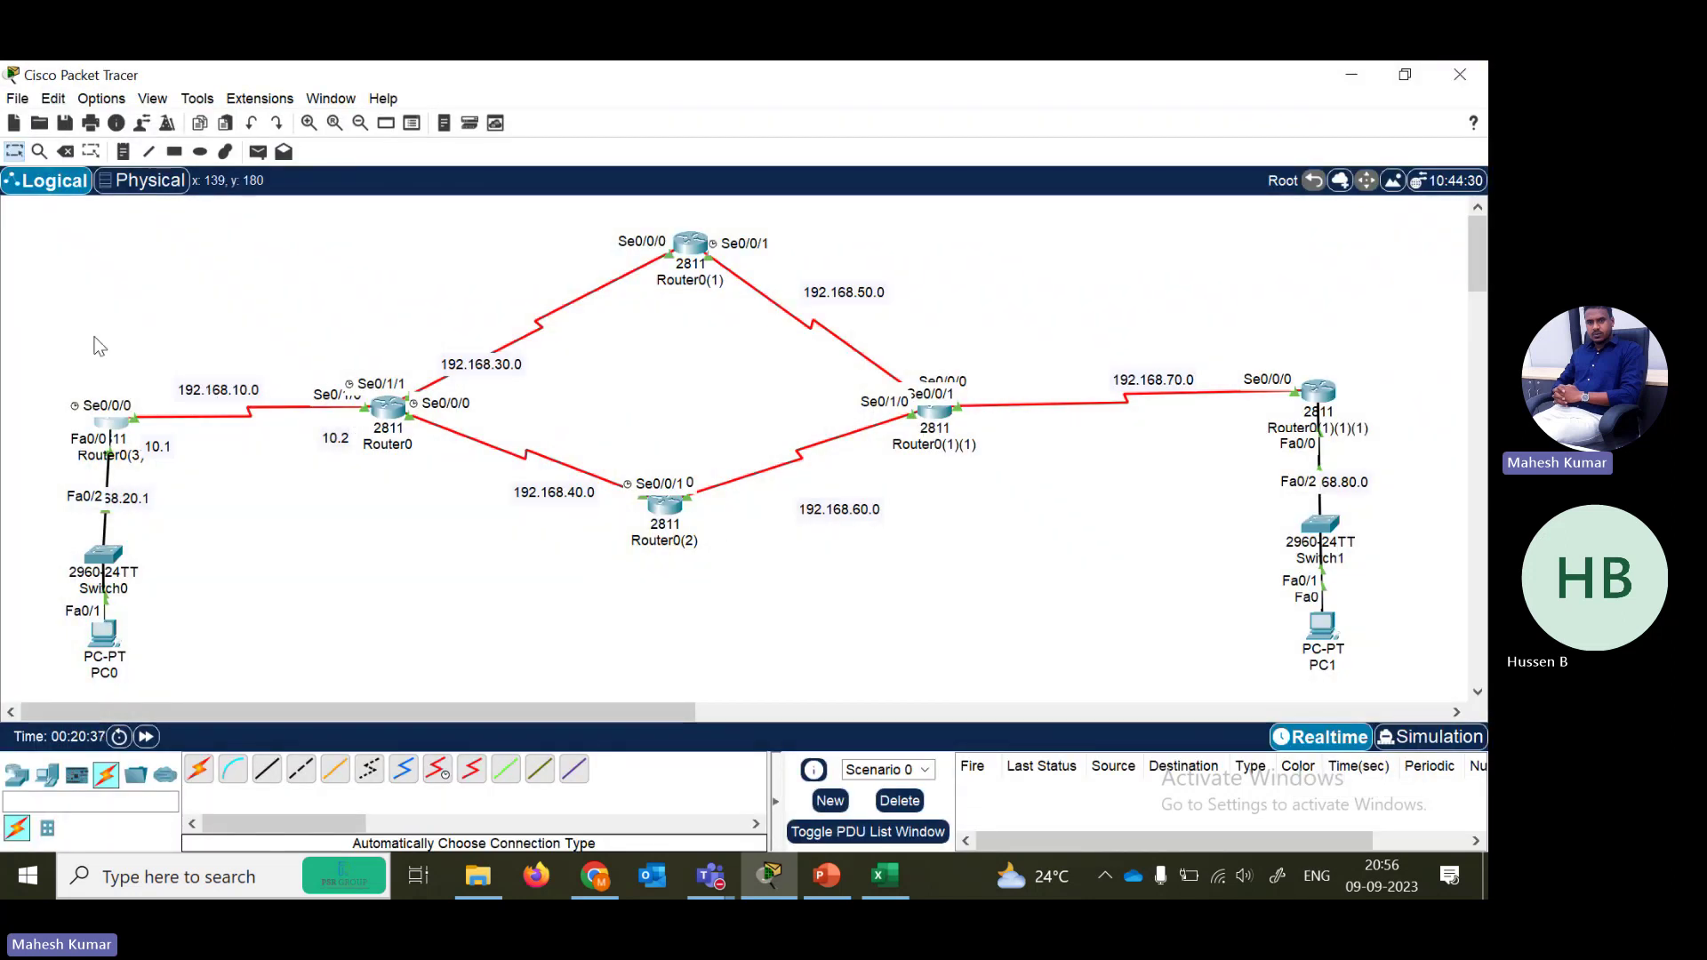
drag(62, 336, 276, 627)
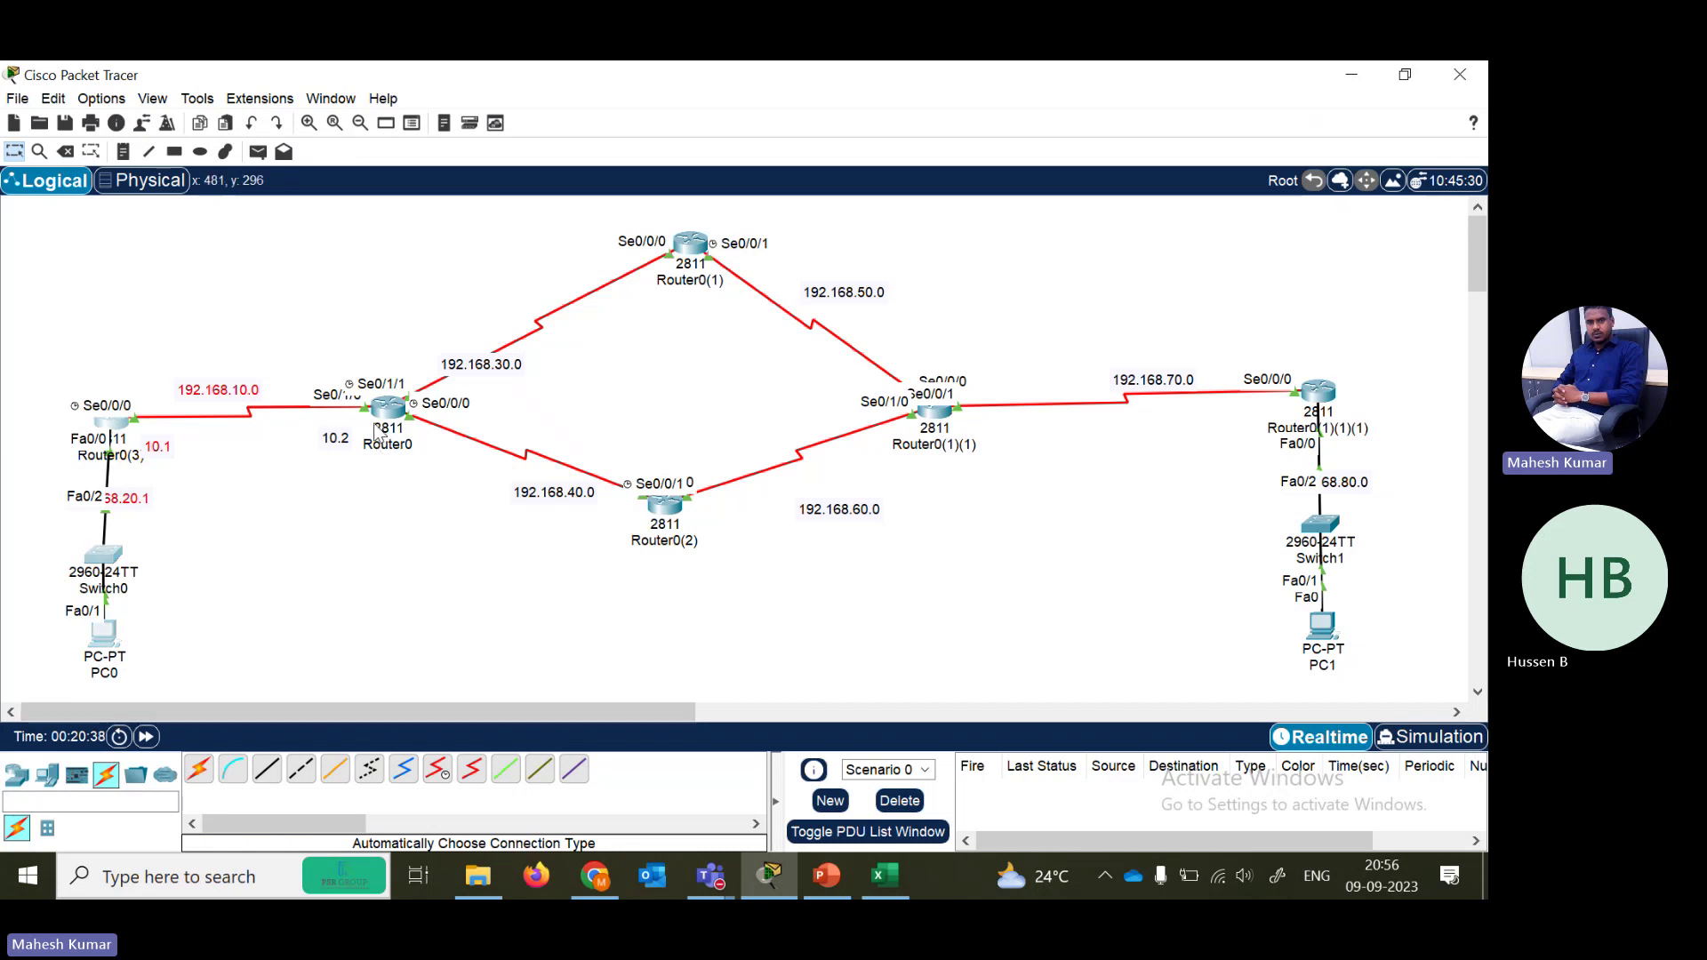
- Open Router0's command line, enlarge its window, ping 192.168.80.1, and review the RIP routes listed above the ping
click(373, 411)
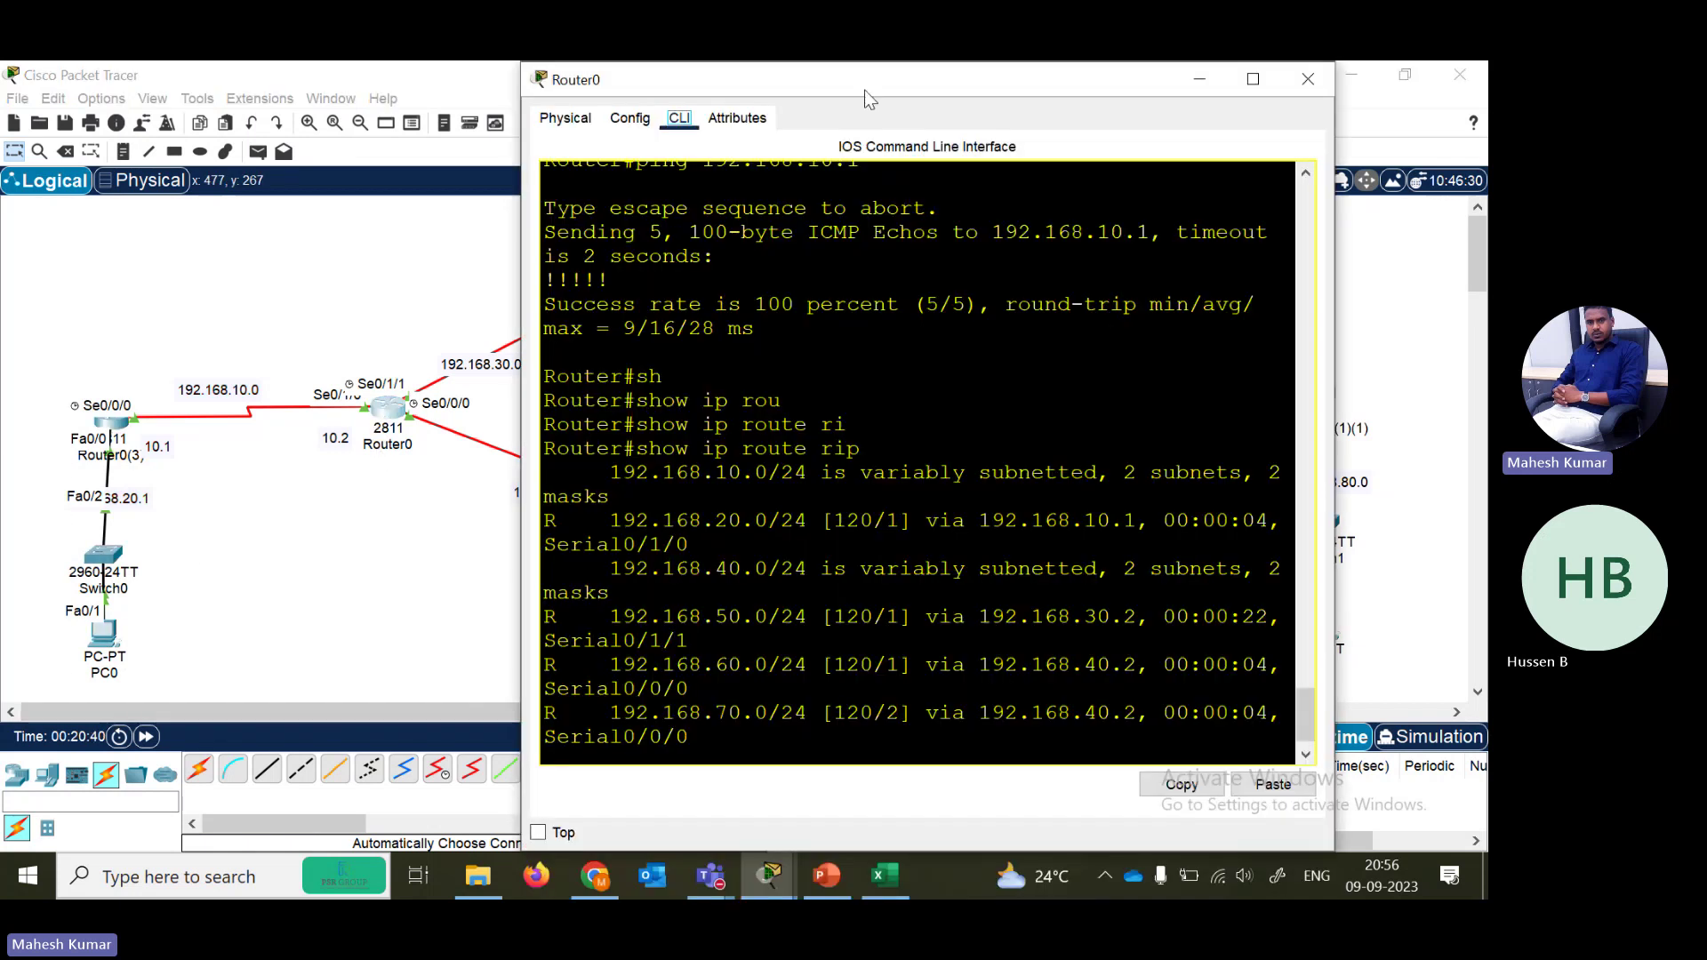
drag(869, 99, 355, 62)
key(Return)
key(Return)
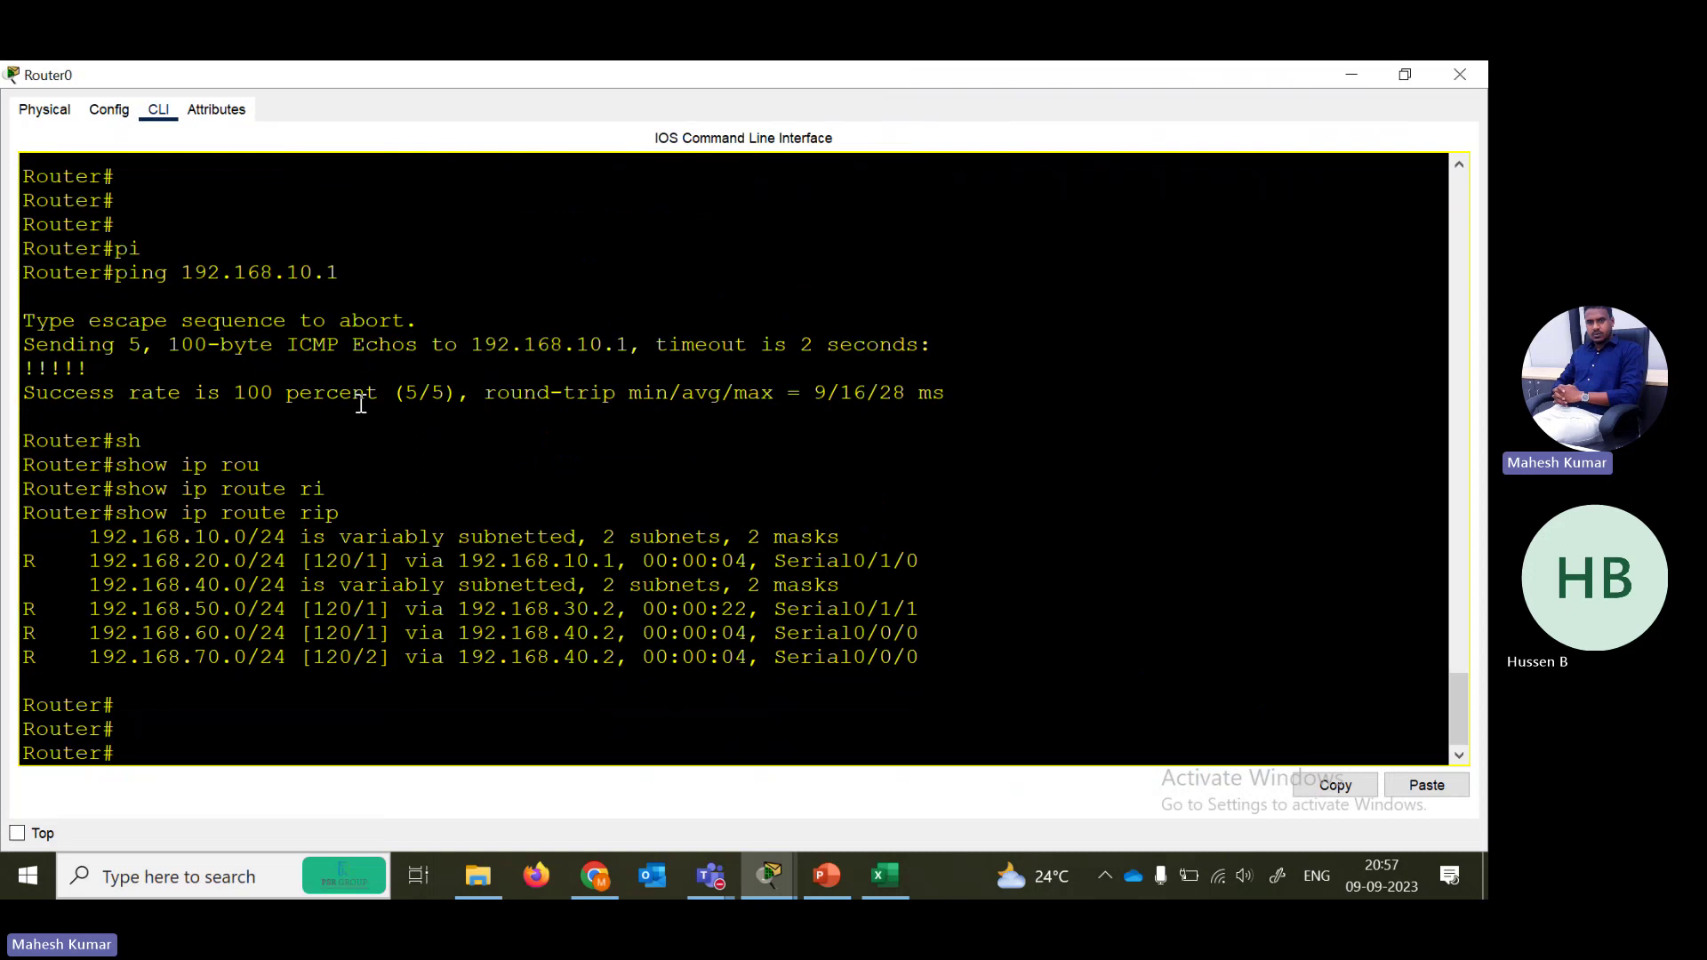
text(pi)
key(Tab)
text(192.168.)
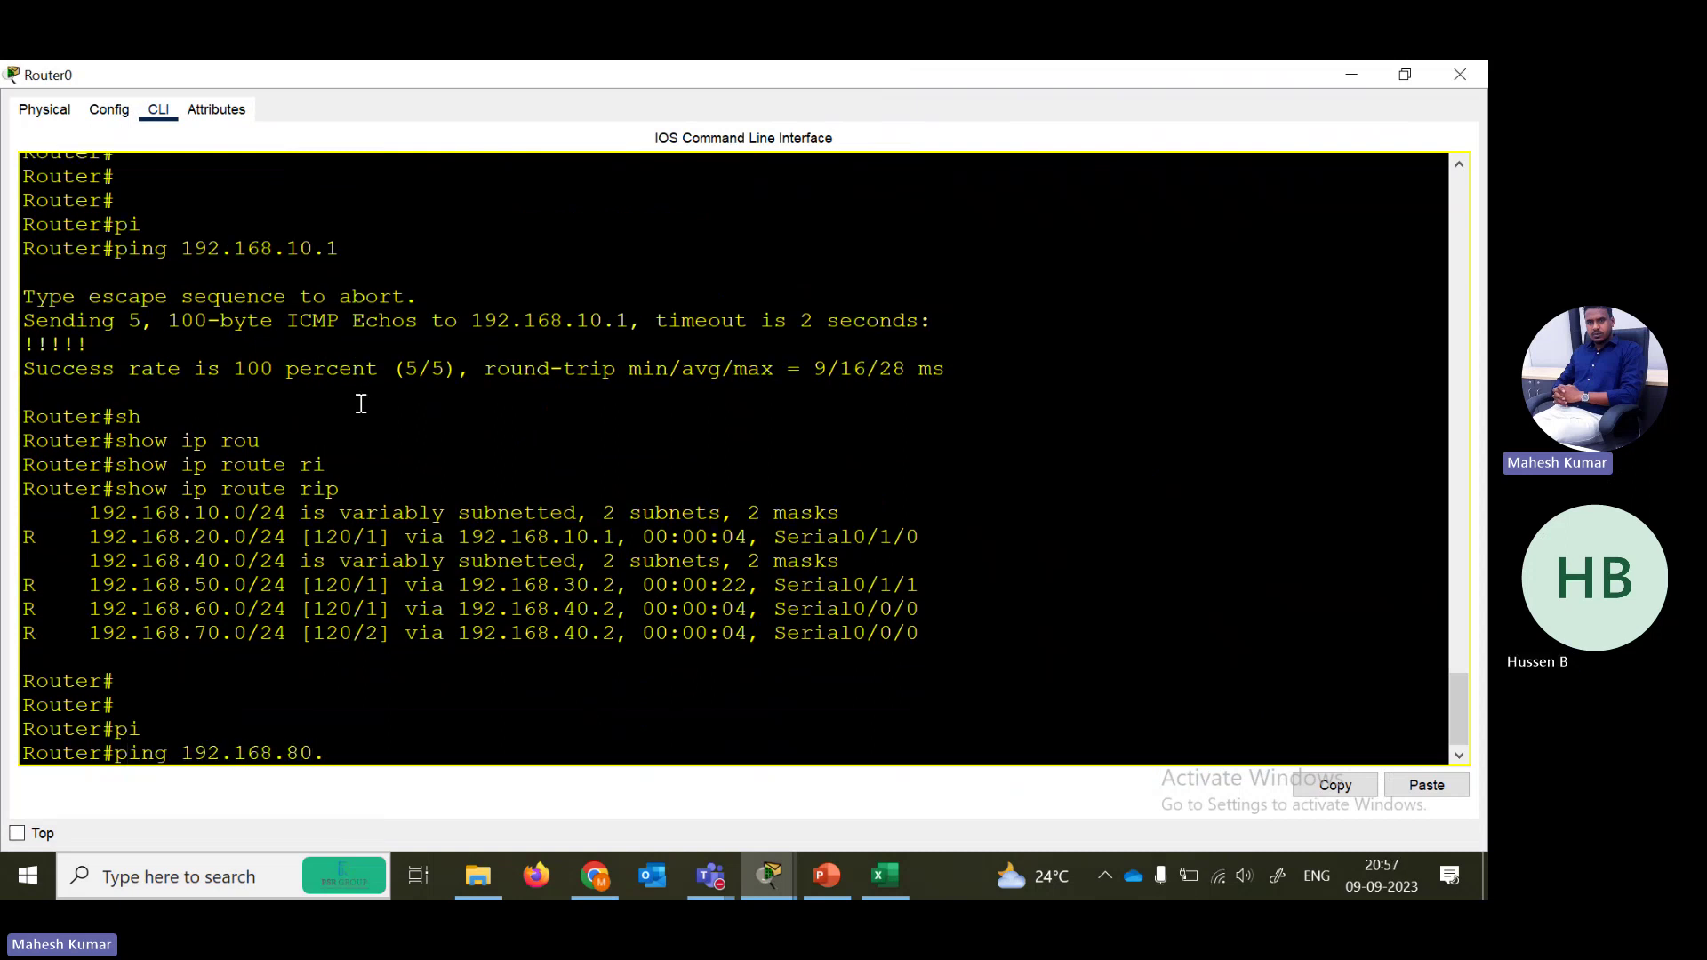
text(80.1)
key(Return)
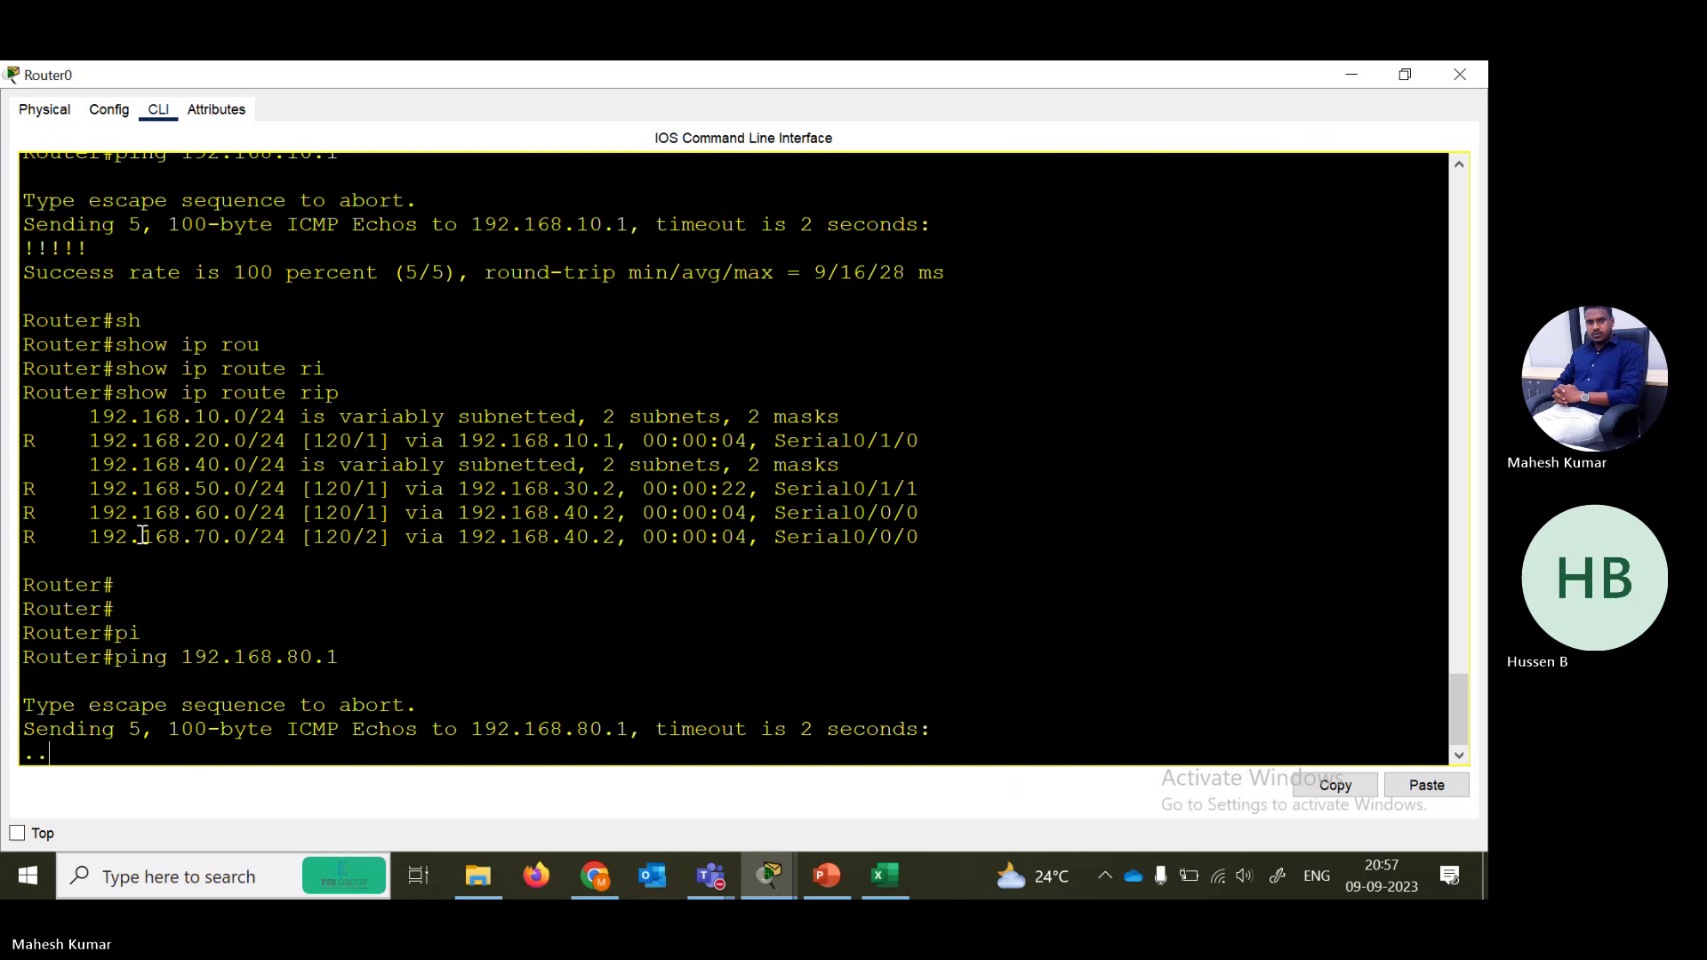
drag(108, 520, 842, 464)
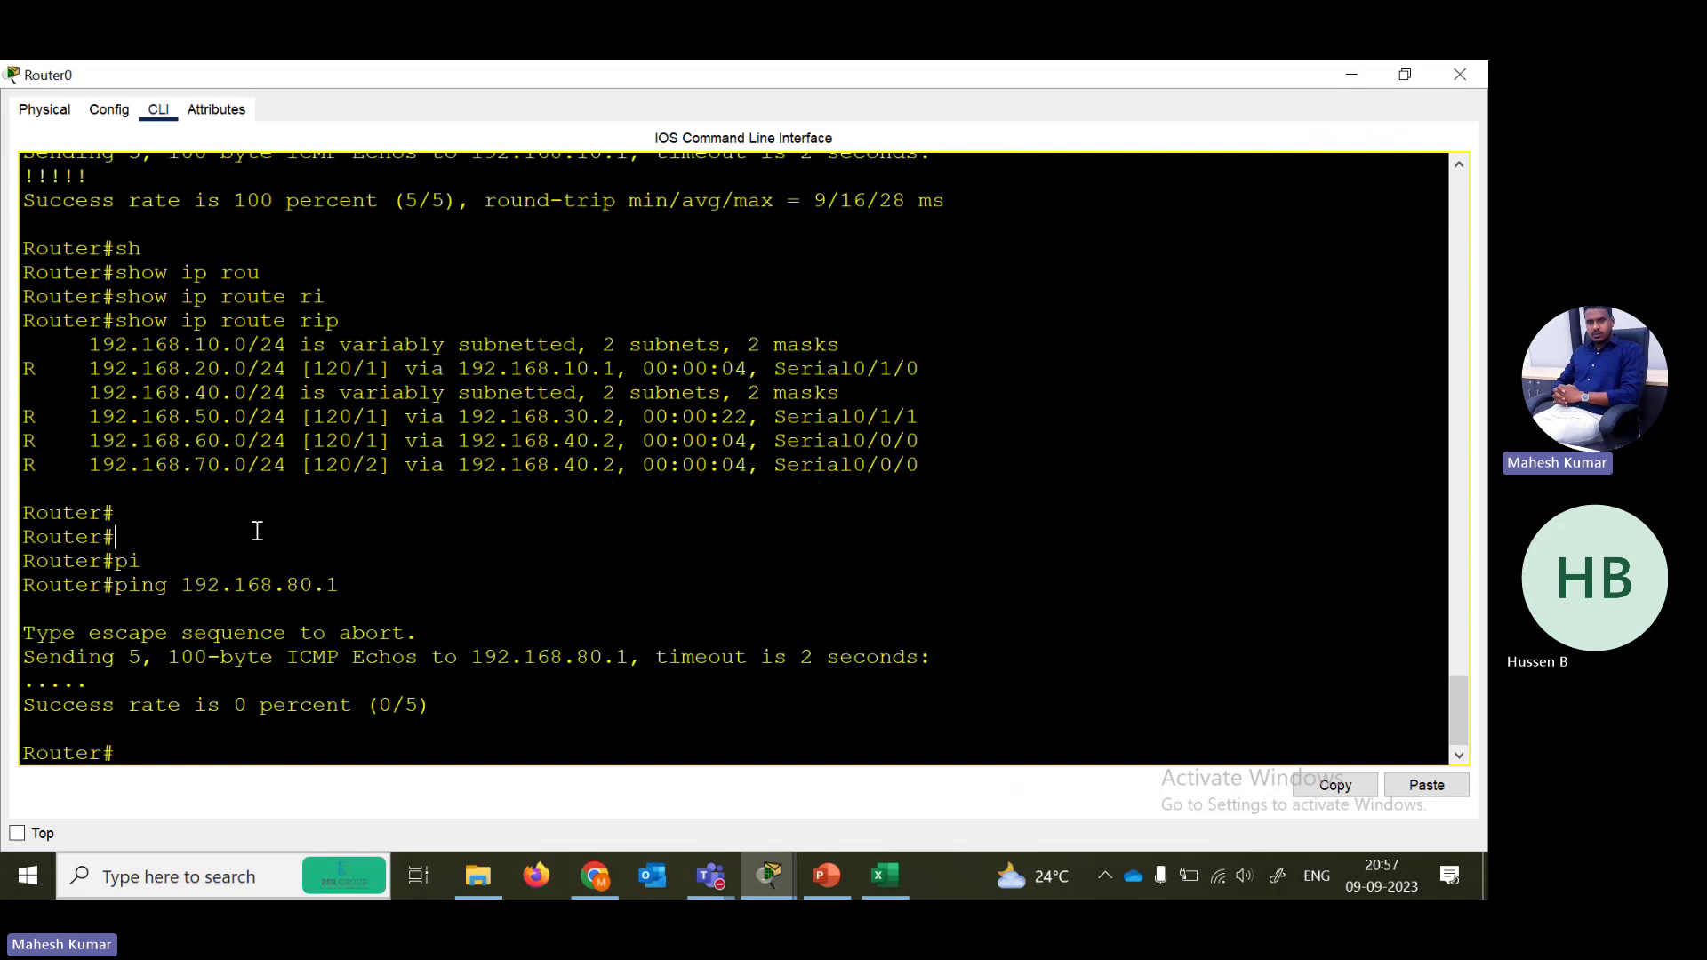
- Discard the recalled show ip route rip command, ping 192.168.10.1 from Router0, and close its window
key(Return)
key(Return)
key(Up)
key(Up)
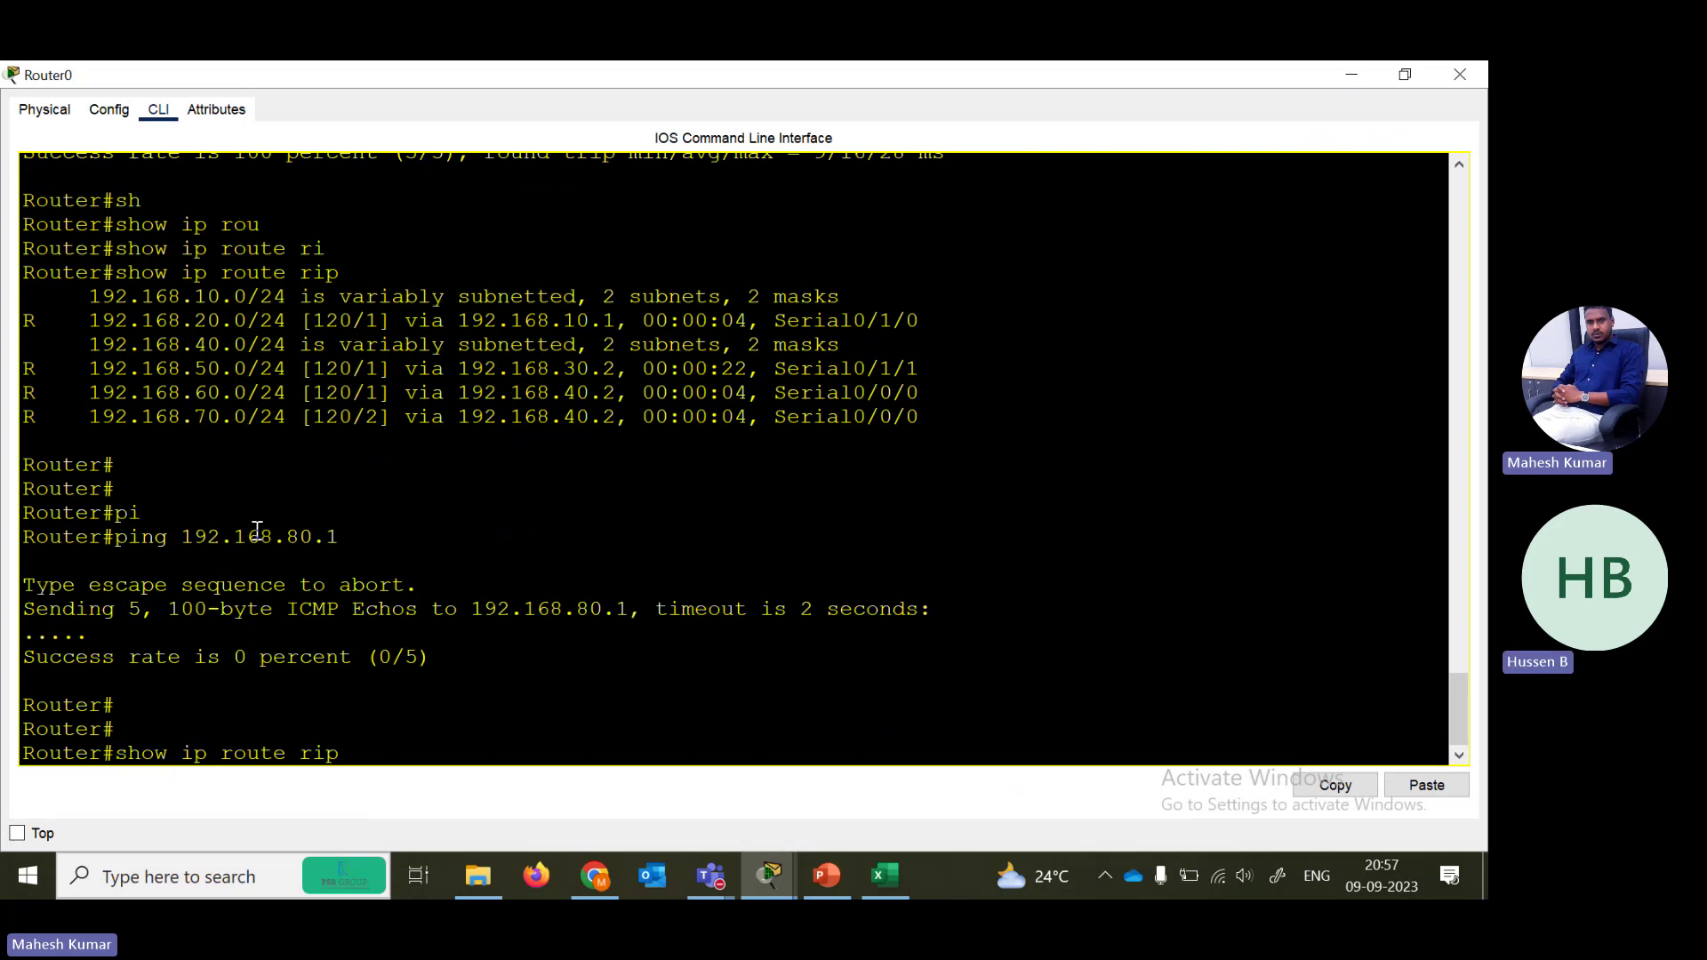
key(BackSpace)
key(BackSpace)
key(BackSpace)
key(BackSpace)
key(BackSpace)
key(BackSpace)
key(BackSpace)
key(BackSpace)
key(BackSpace)
key(BackSpace)
key(BackSpace)
key(BackSpace)
key(BackSpace)
key(BackSpace)
key(BackSpace)
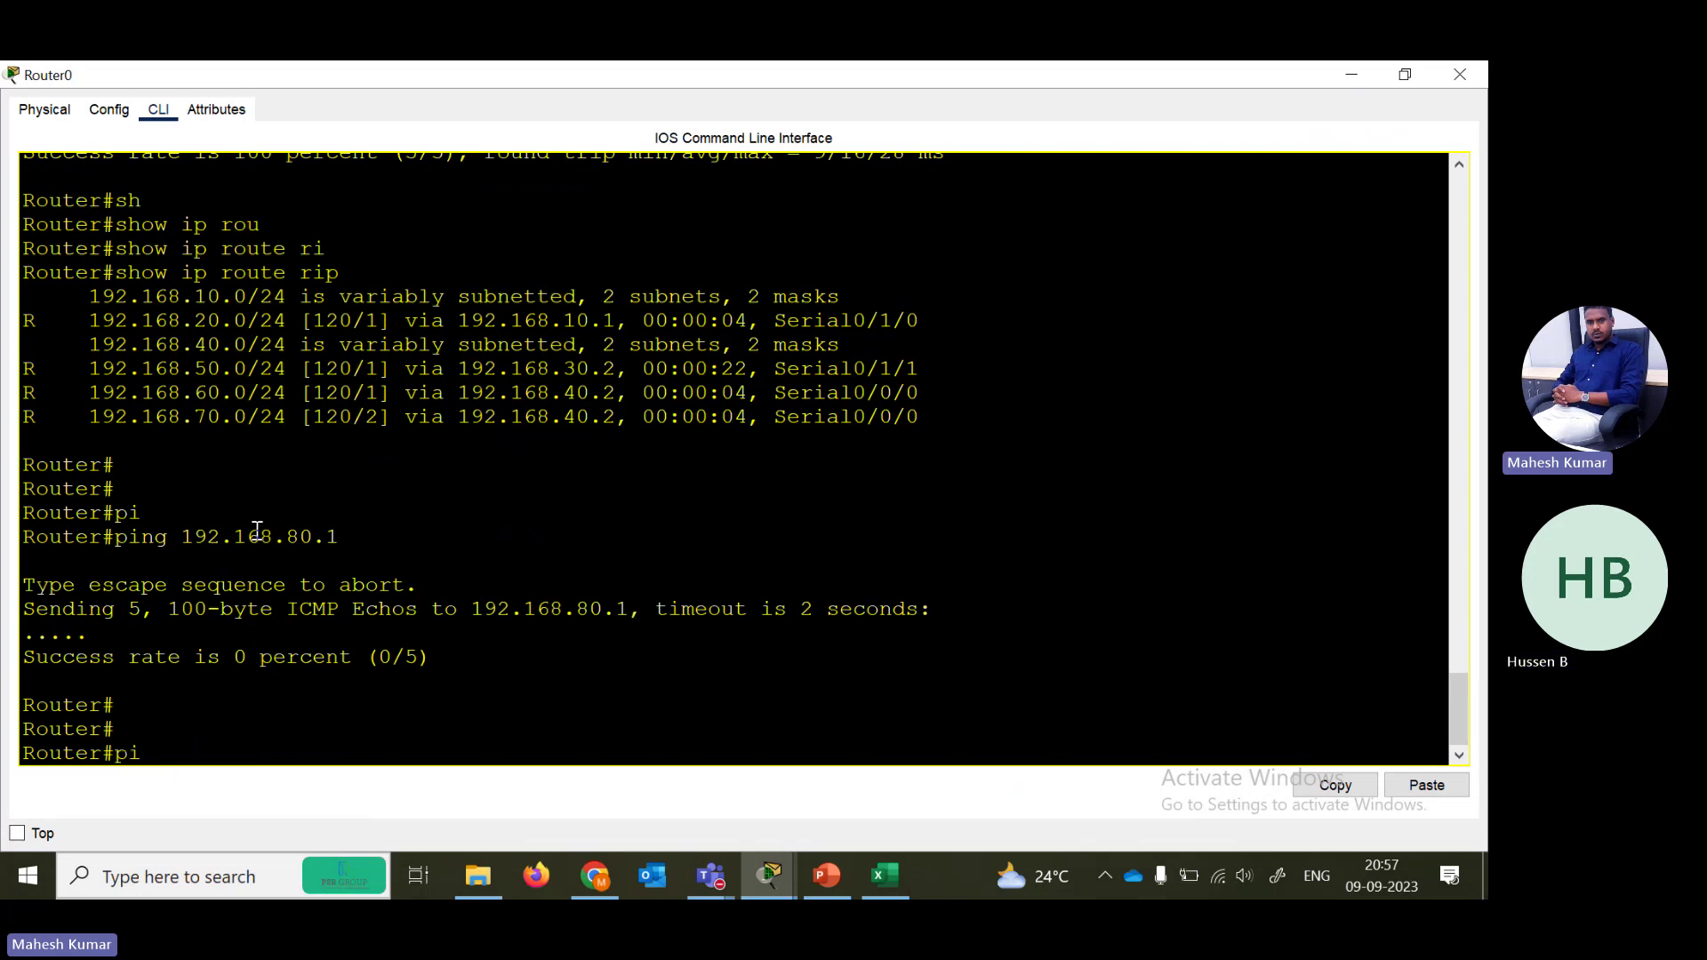
text(pi)
key(Tab)
text(192.168.1)
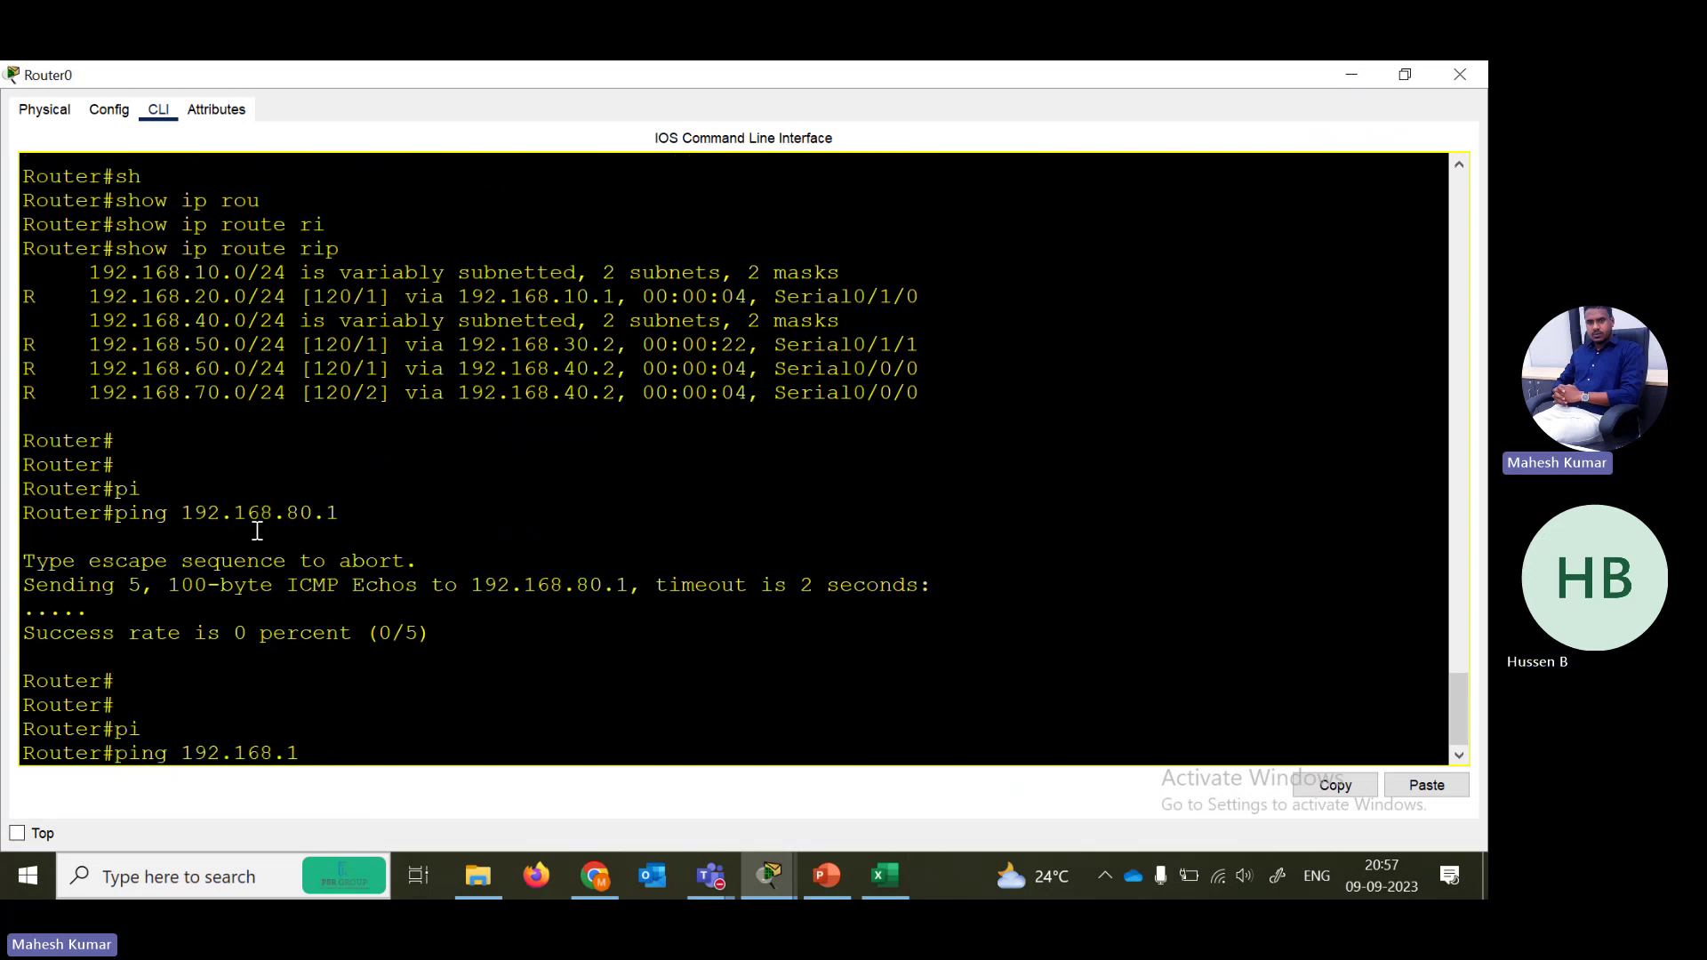
text(0.1)
key(Return)
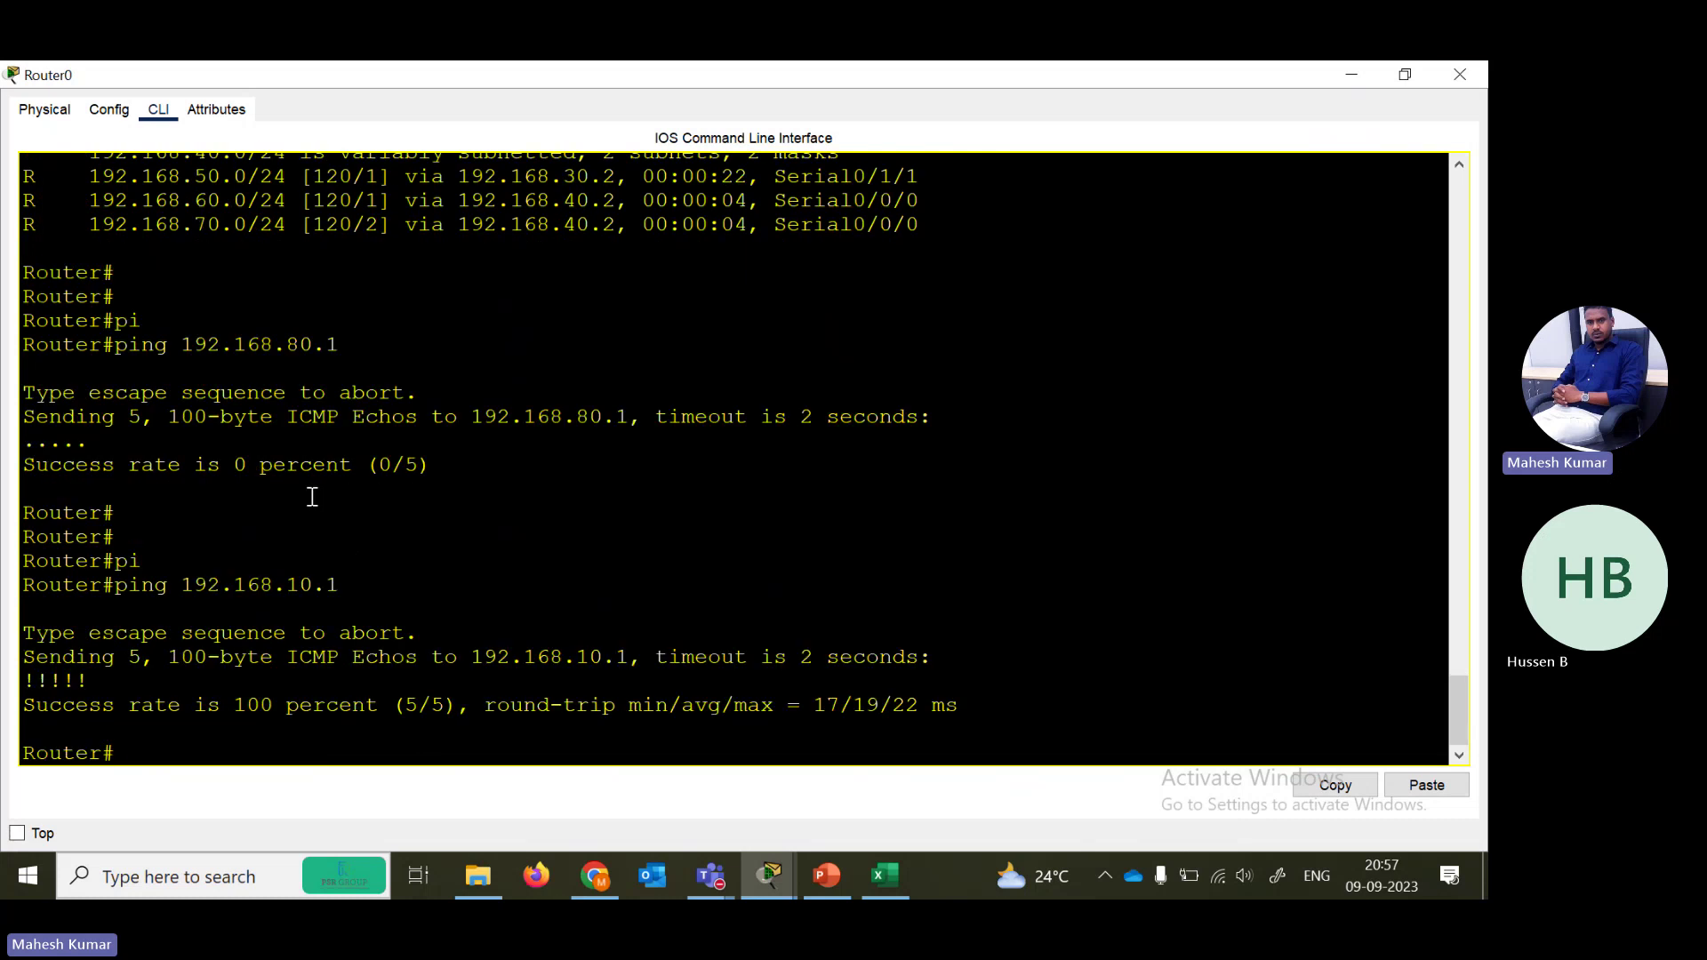
click(1459, 74)
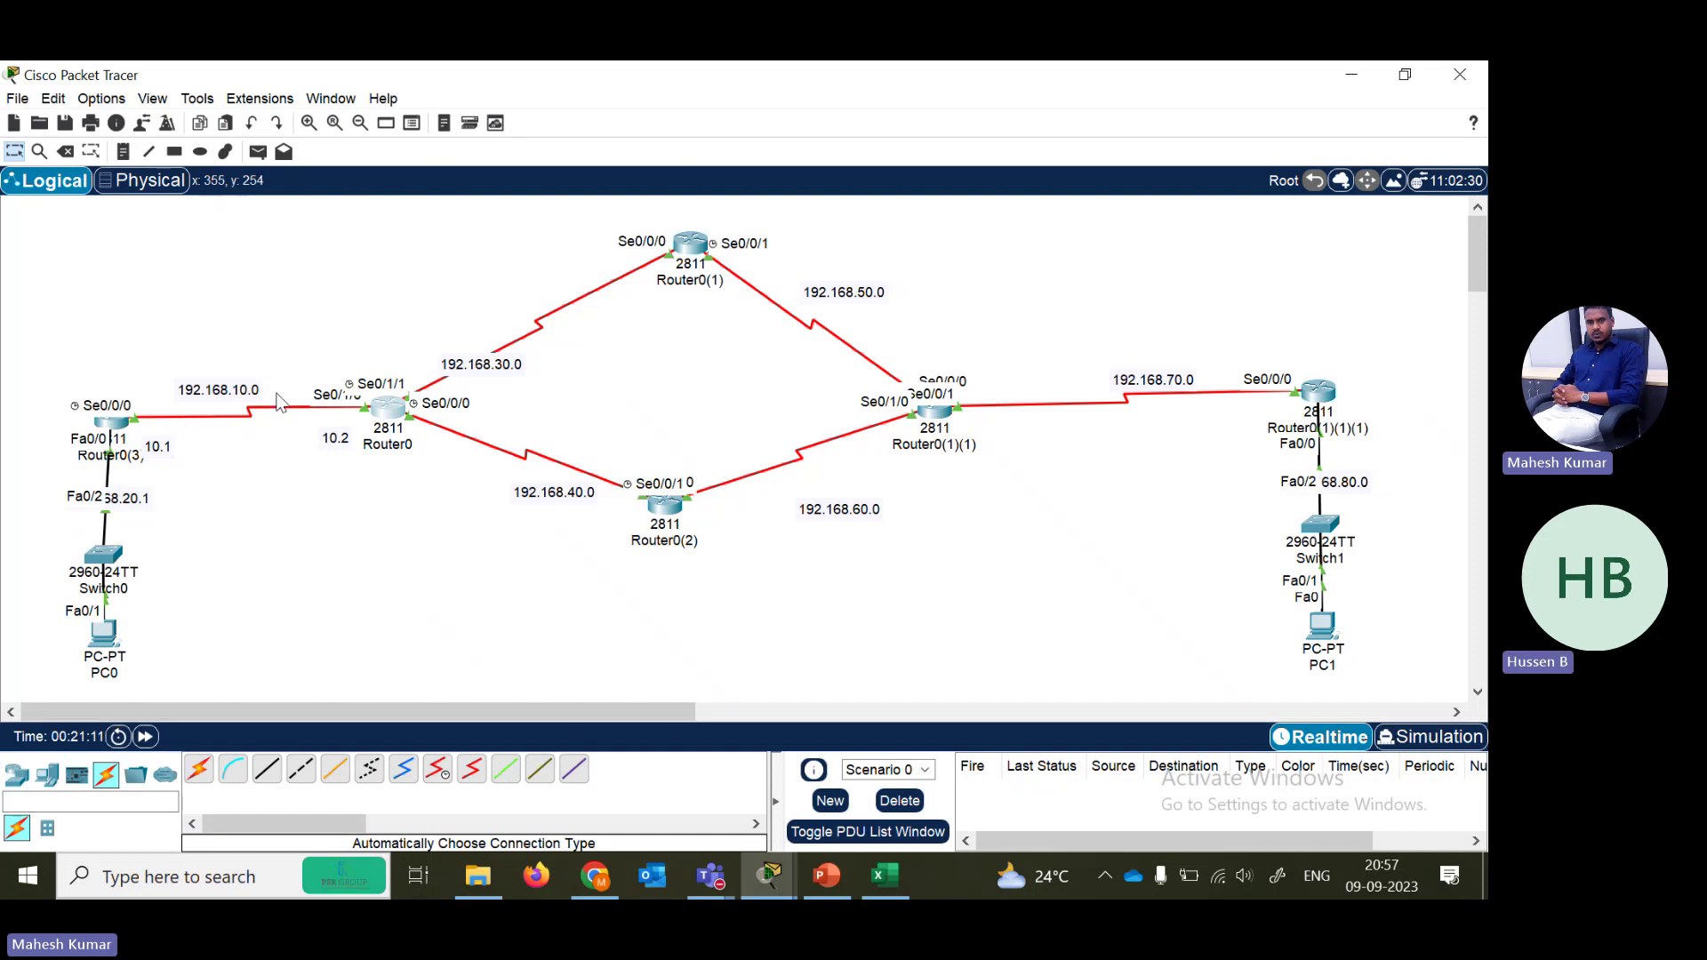
- Reopen Router0 in an enlarged window, review the earlier output, ping 192.168.20.1, and put the window away
click(392, 408)
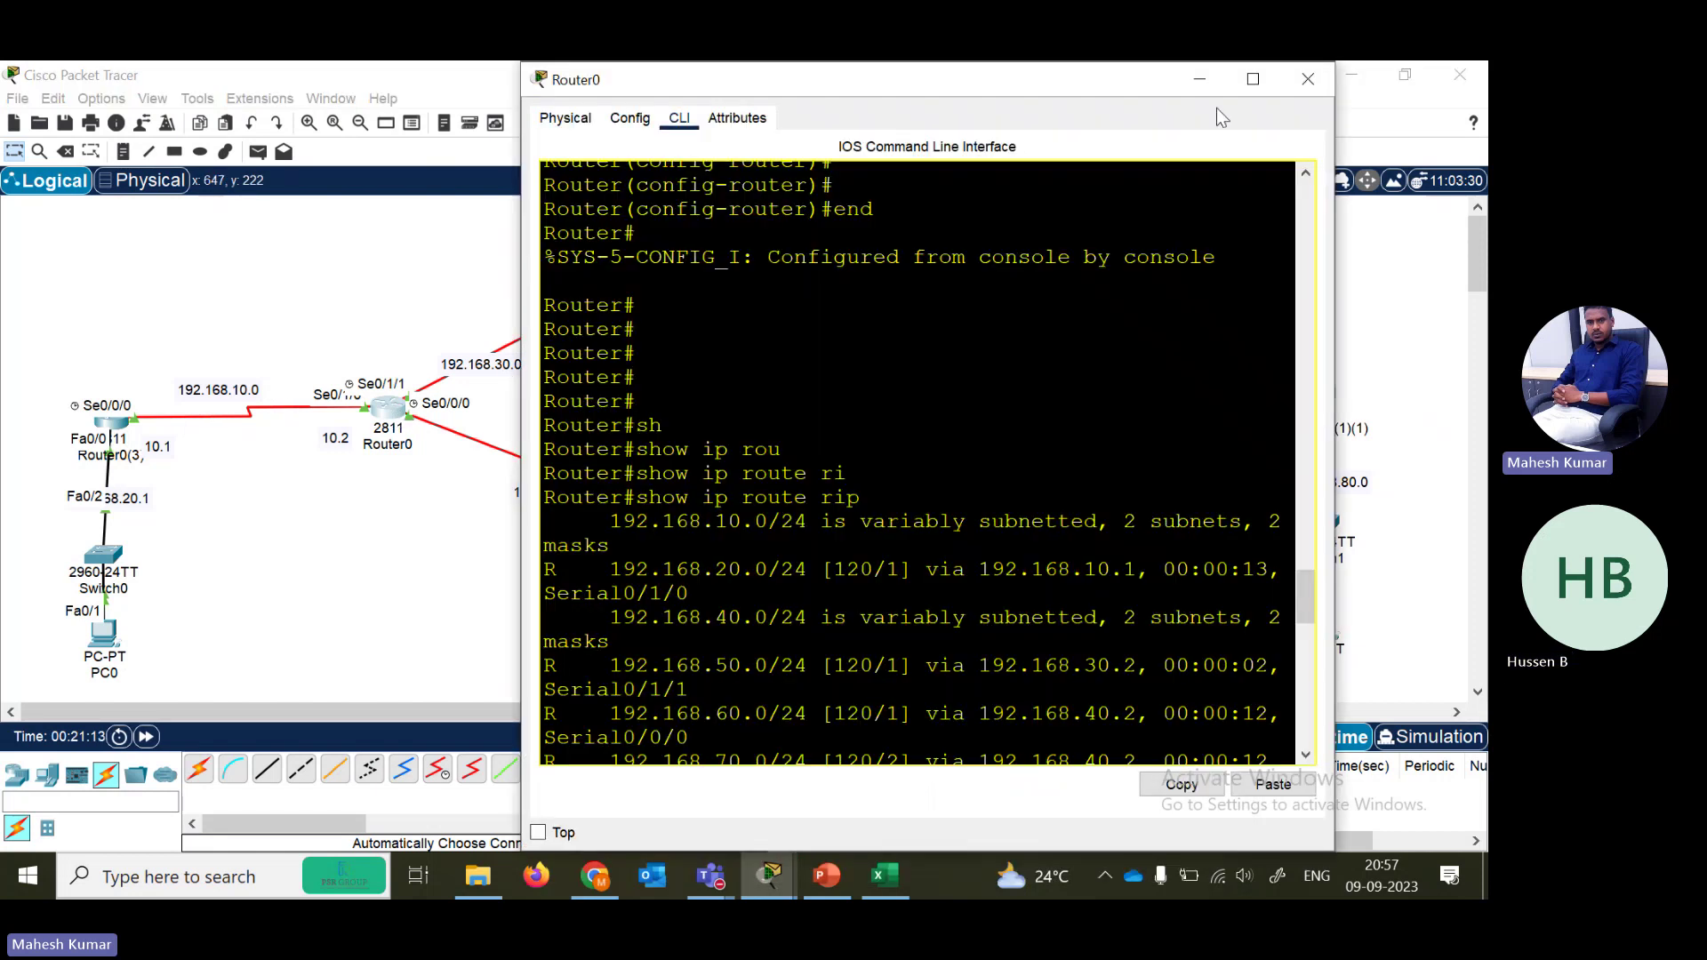
click(1252, 78)
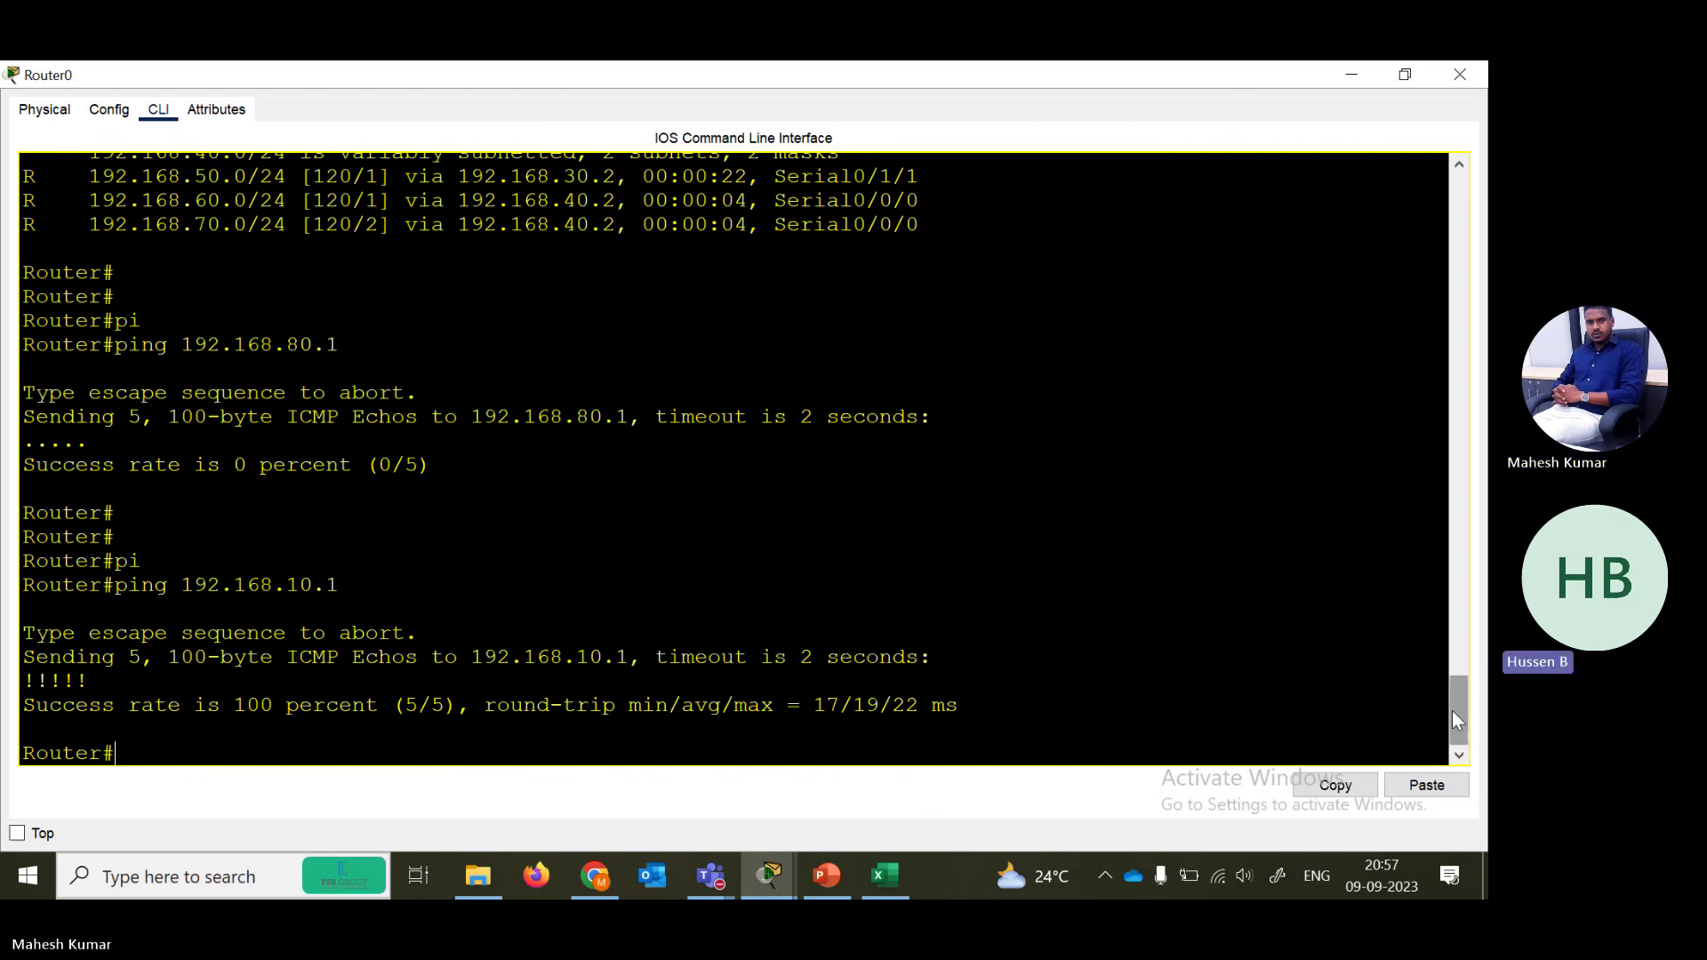
drag(1452, 711, 1452, 674)
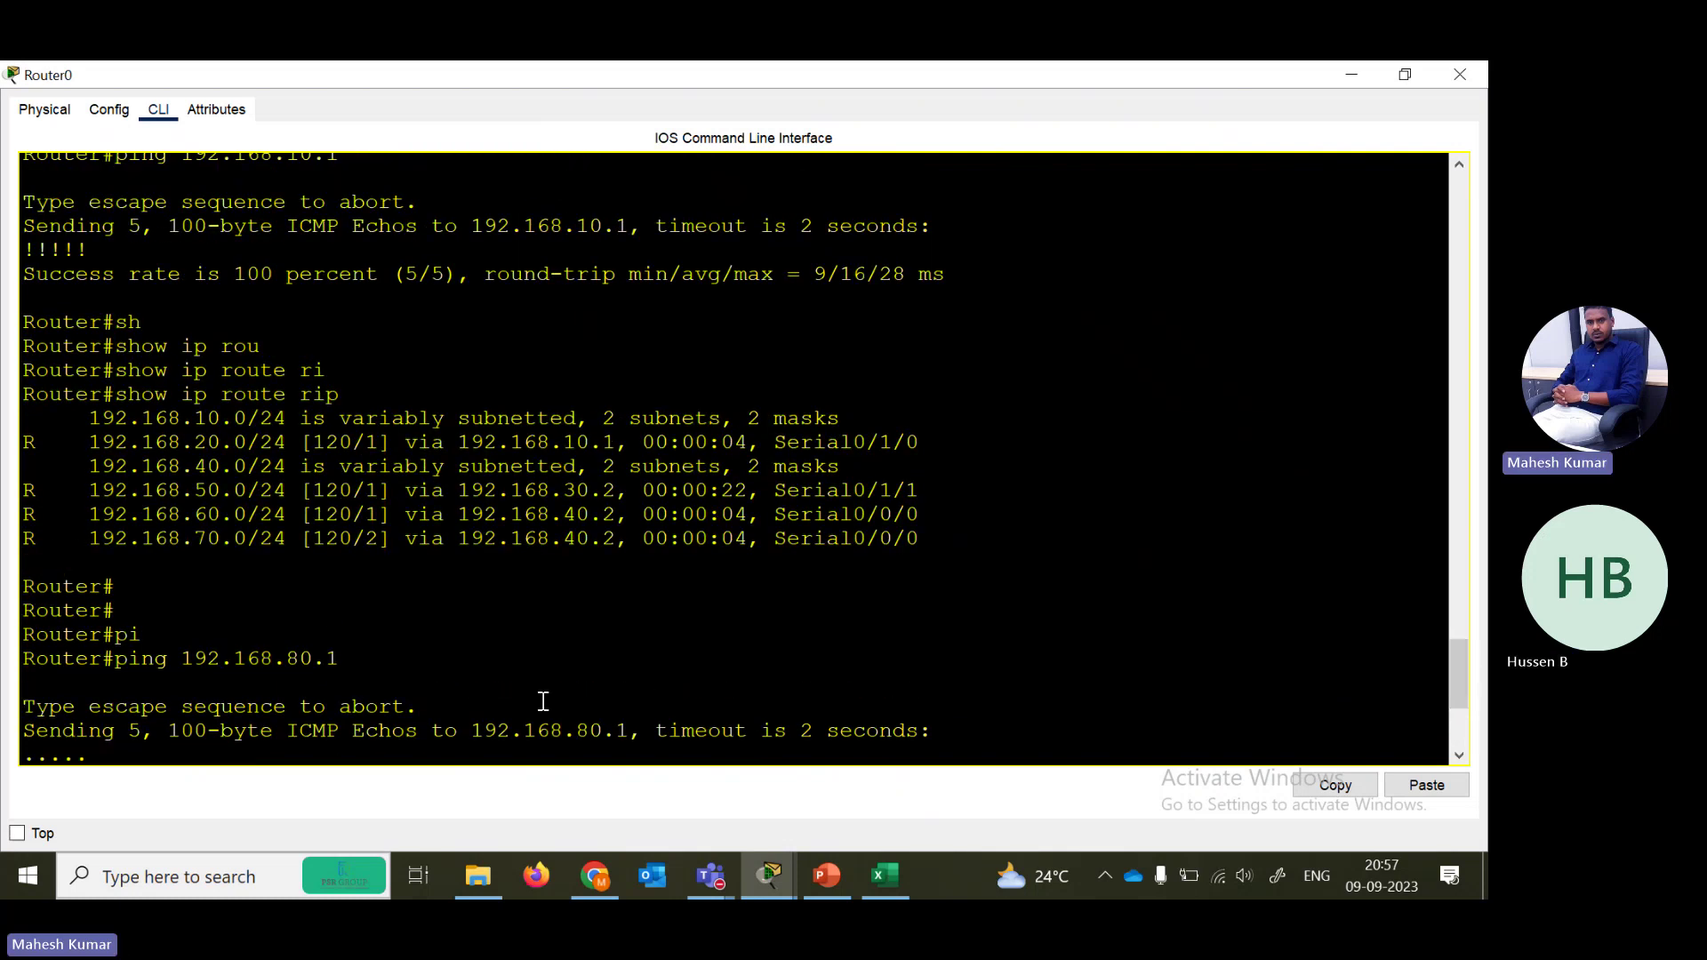
scroll(543, 702, down, 5)
key(Up)
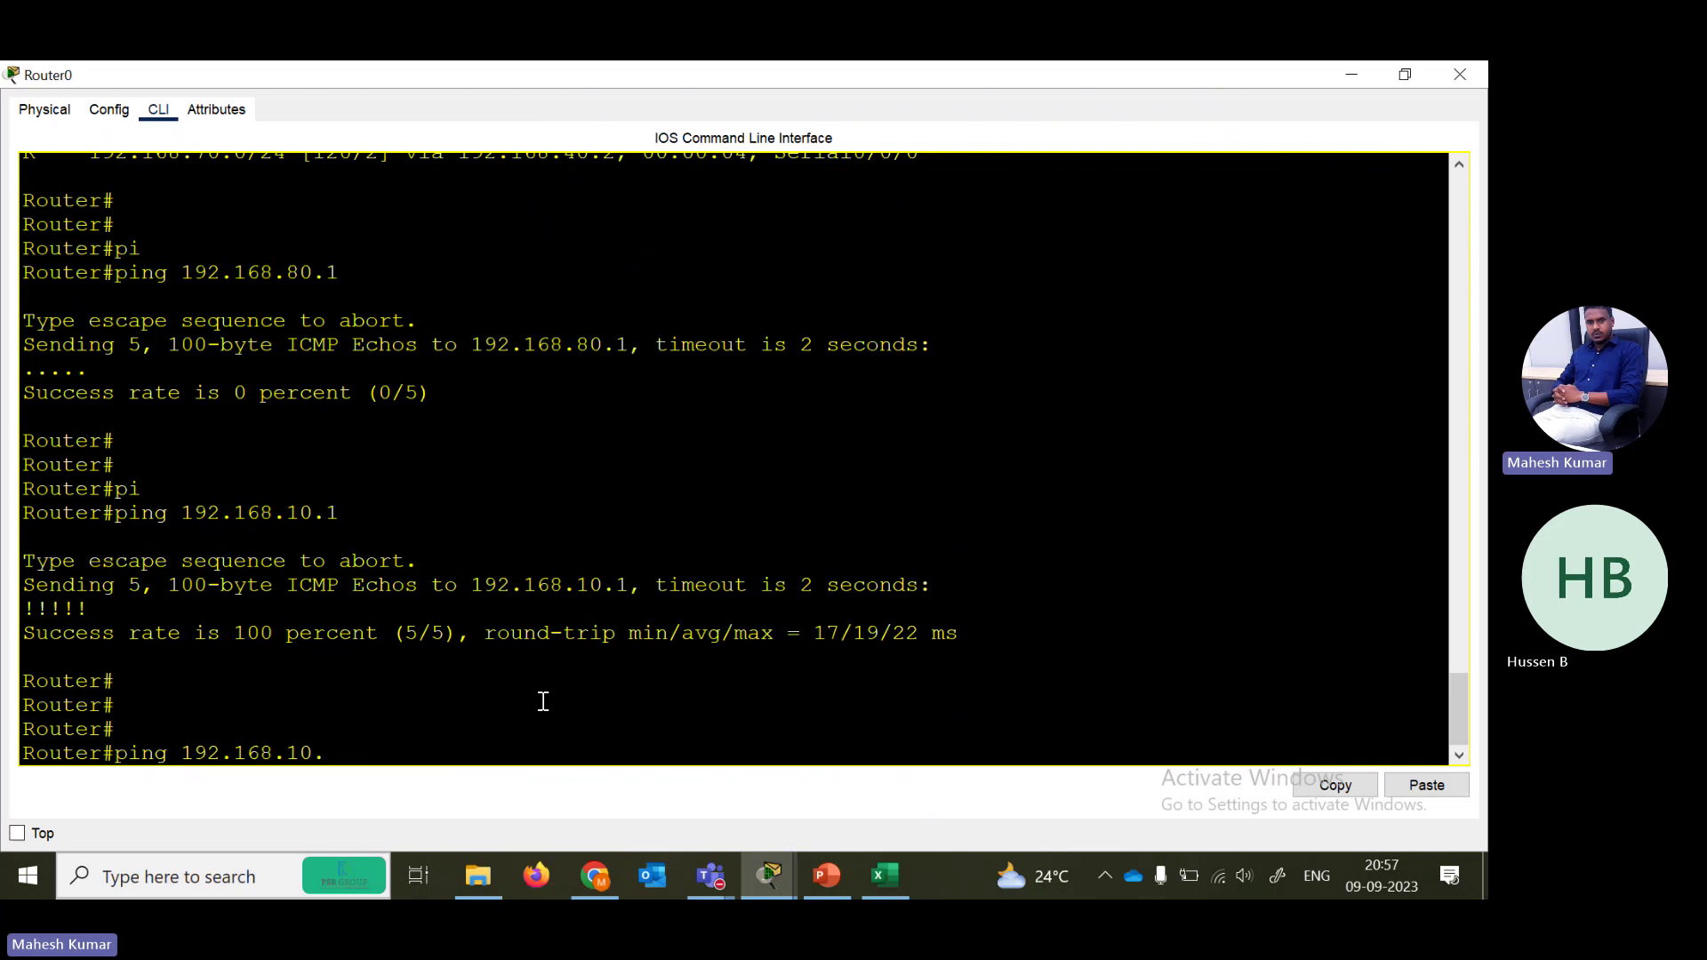
text(20.1)
key(Return)
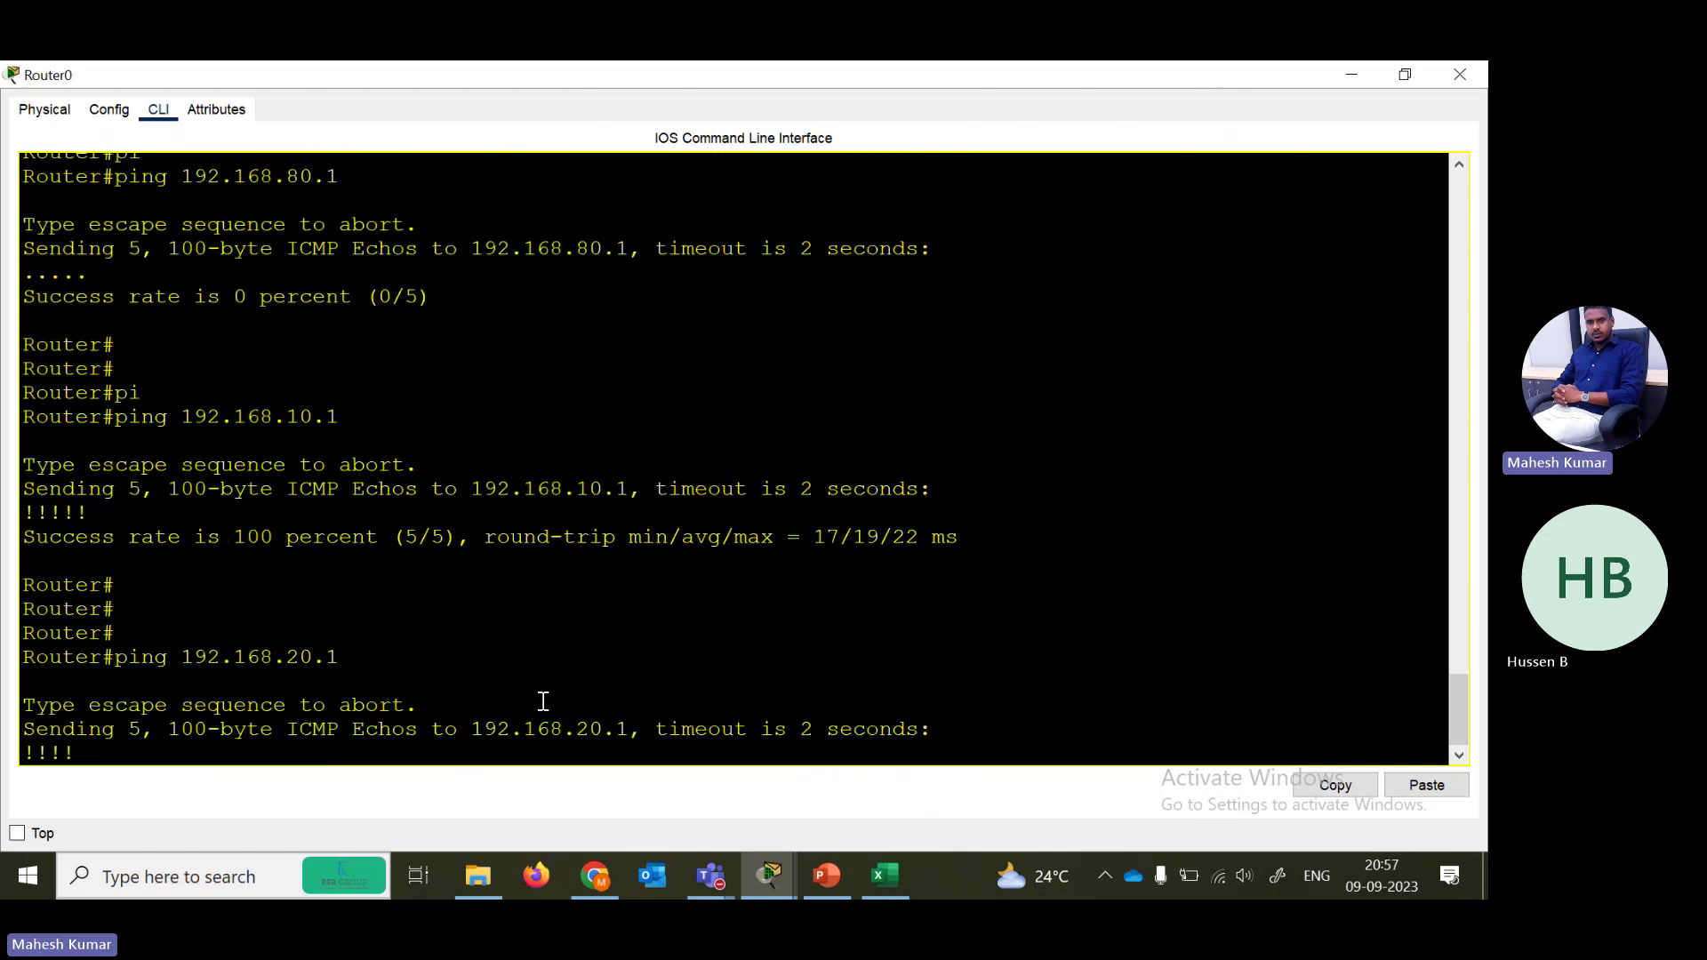
click(1350, 78)
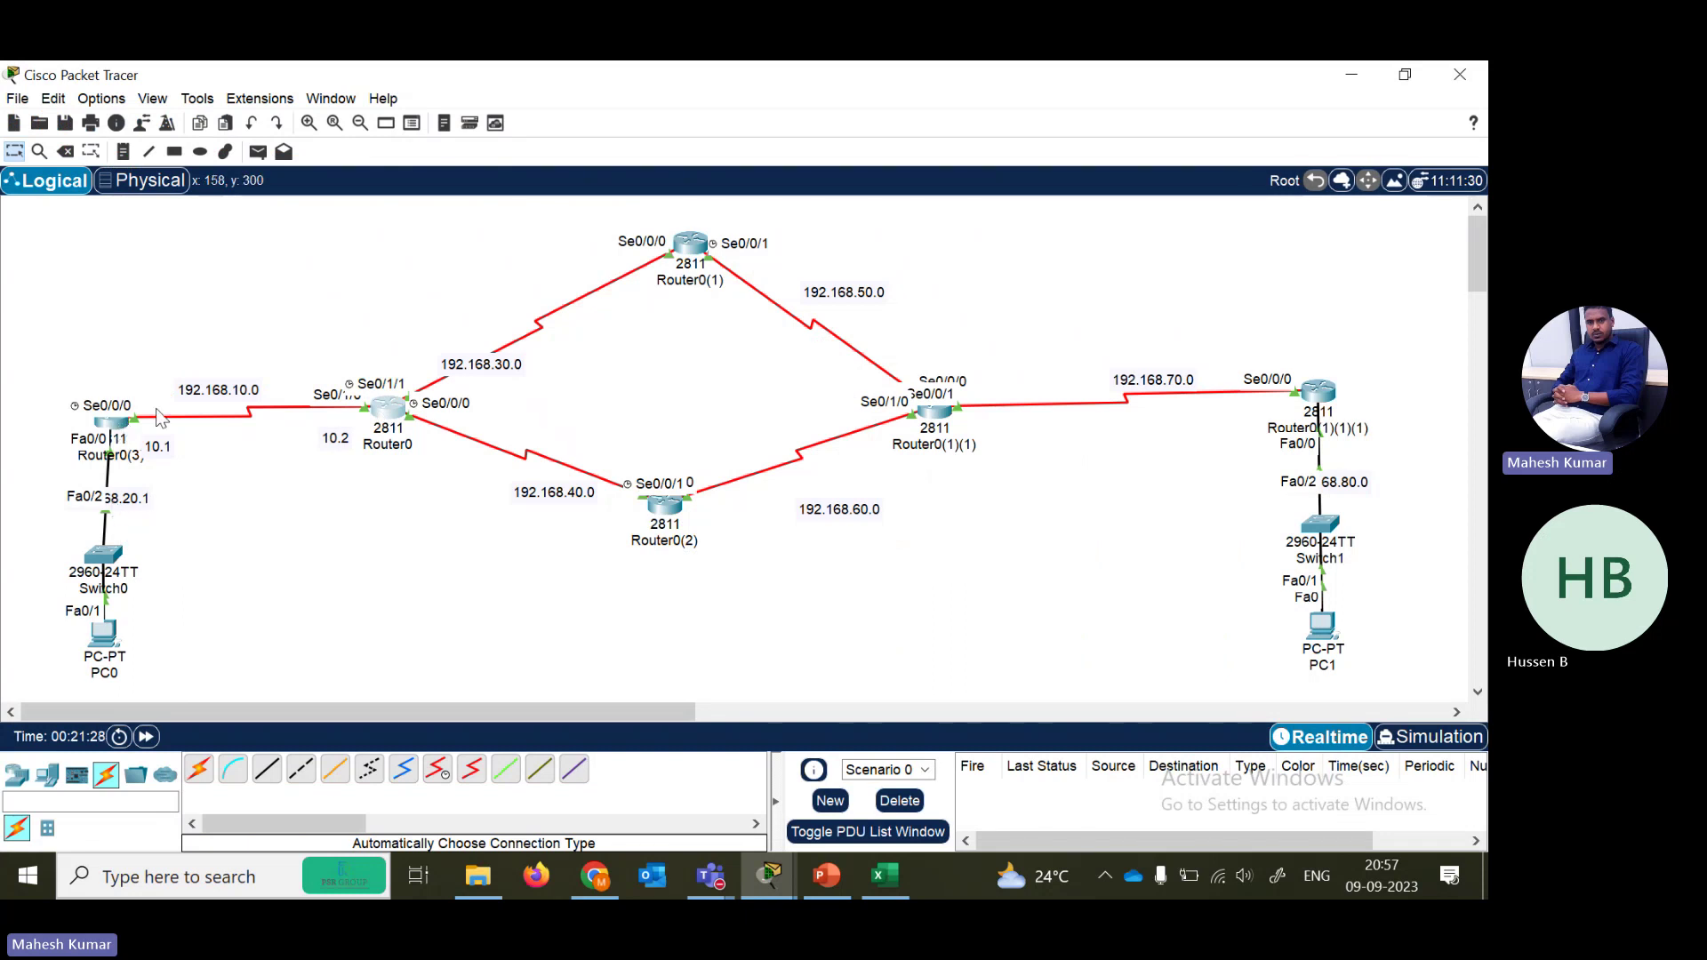
- Open Router0(1) and display its routing table with show ip route, followed by show ip route rip
click(690, 243)
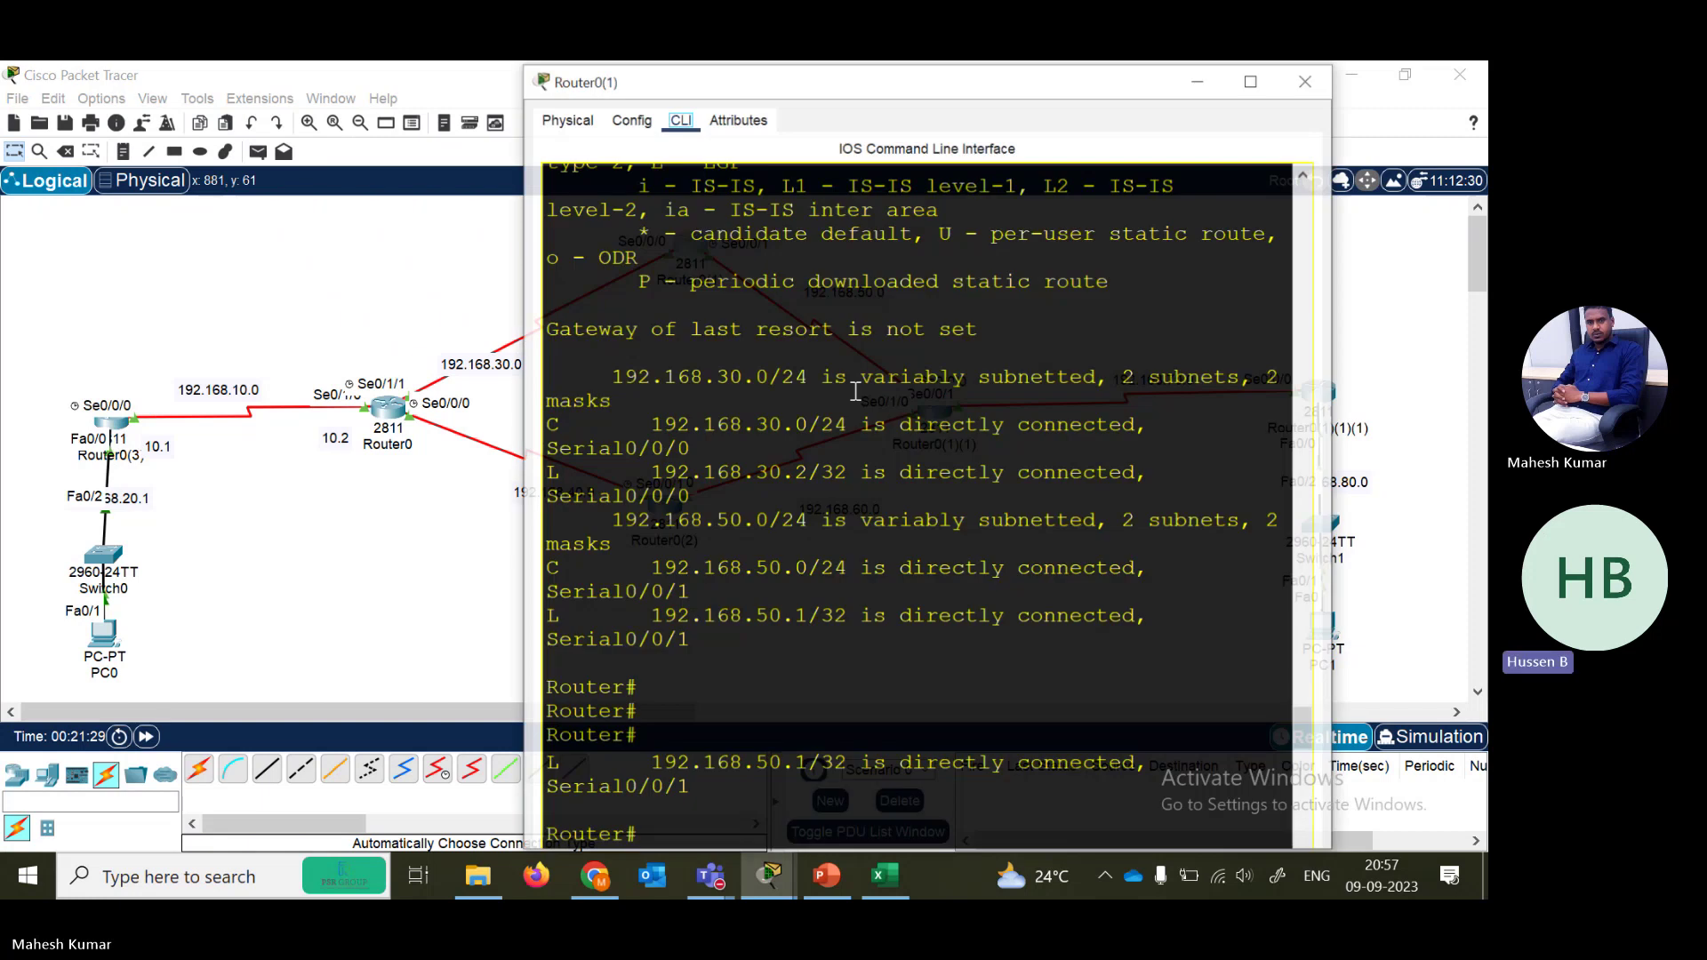
text(show ip route)
key(Return)
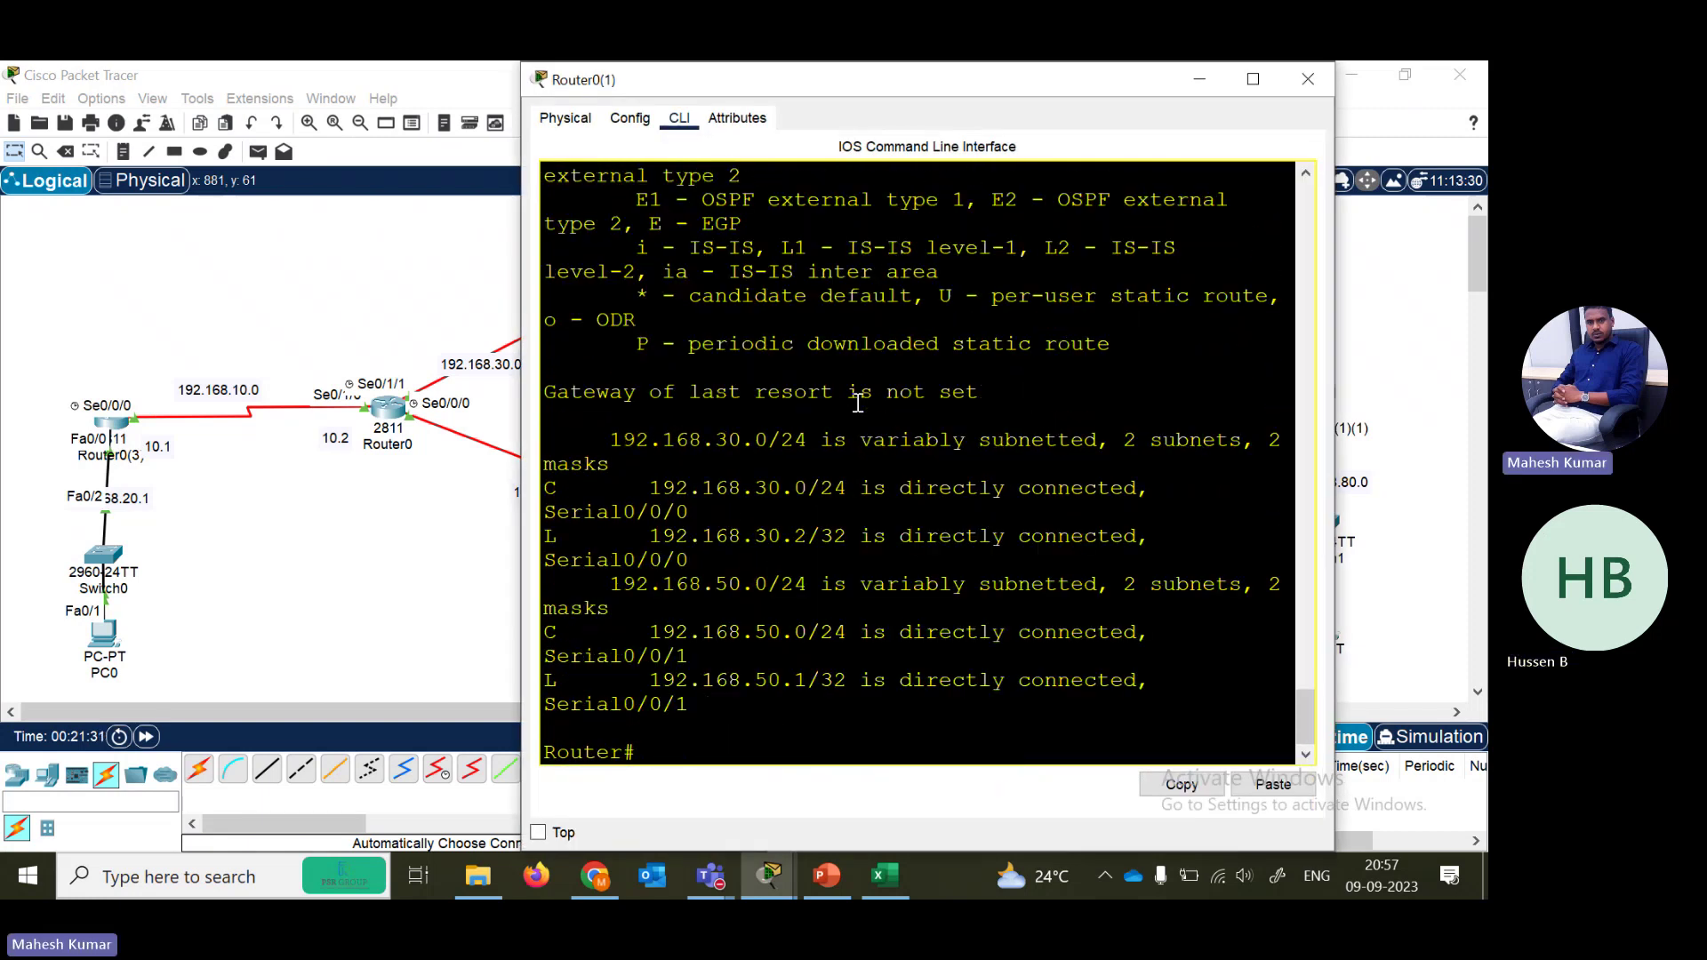
key(Up)
text(r)
key(Tab)
key(Return)
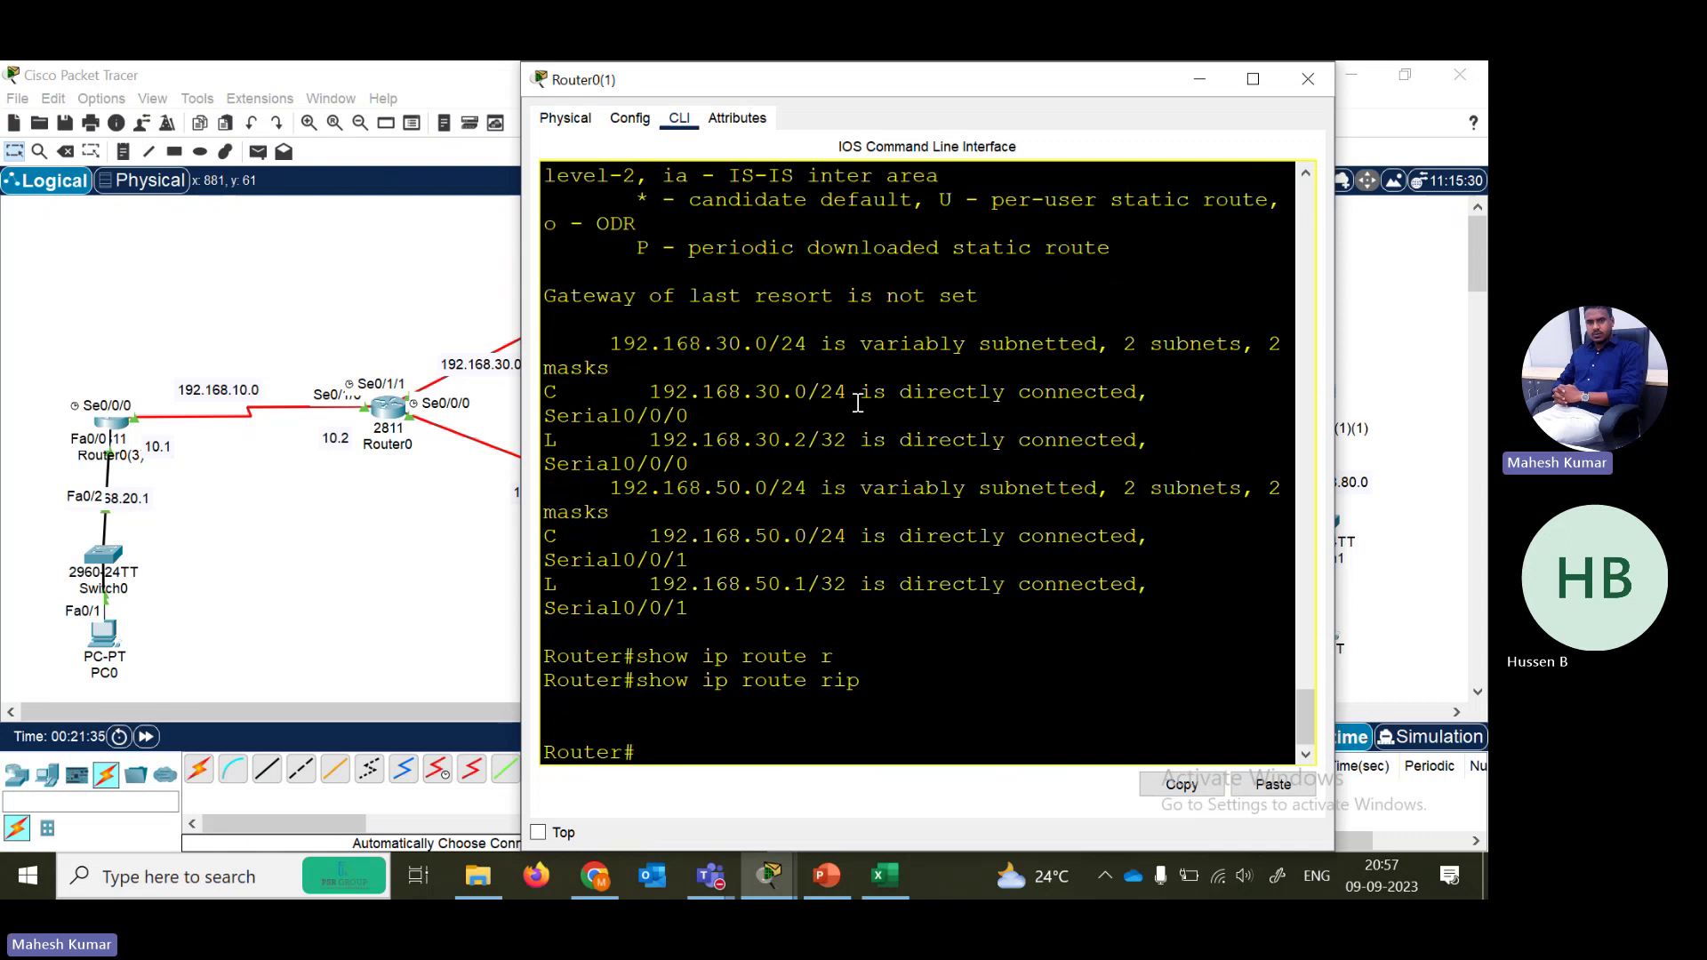
- Enter global configuration on Router0(1), start the RIP routing process, and set it to version 2
text(conf ter)
key(Return)
key(Return)
text(rou)
key(Tab)
text(ri)
key(Tab)
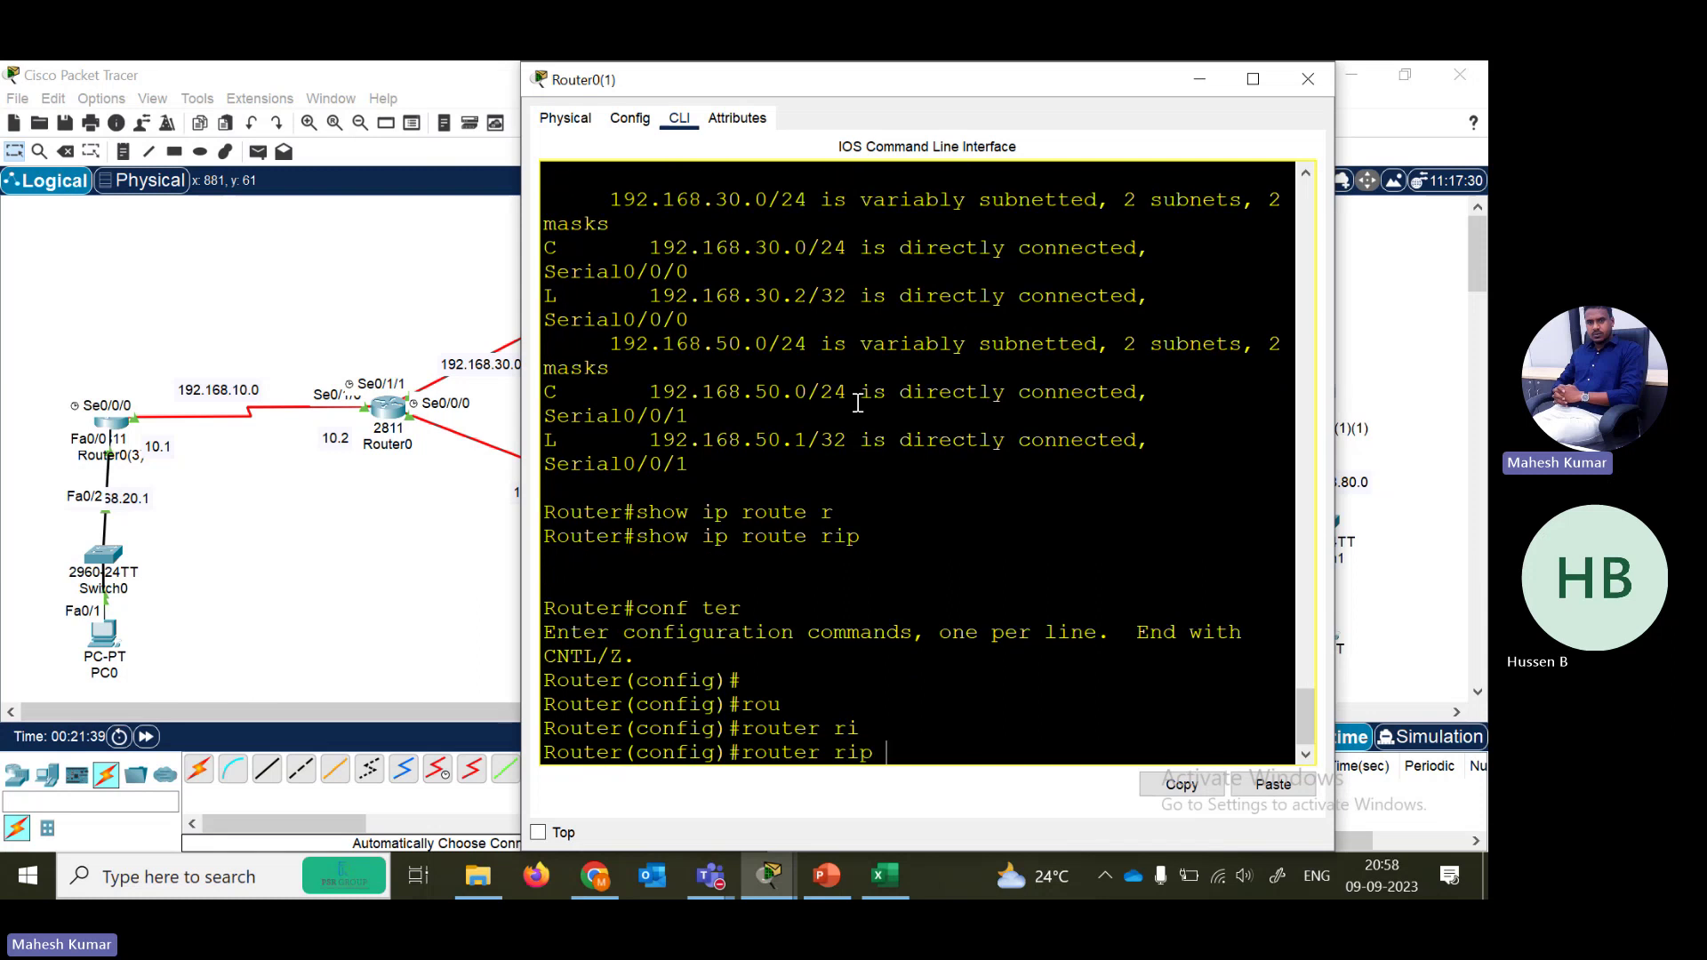
key(BackSpace)
key(Return)
key(BackSpace)
text(ver)
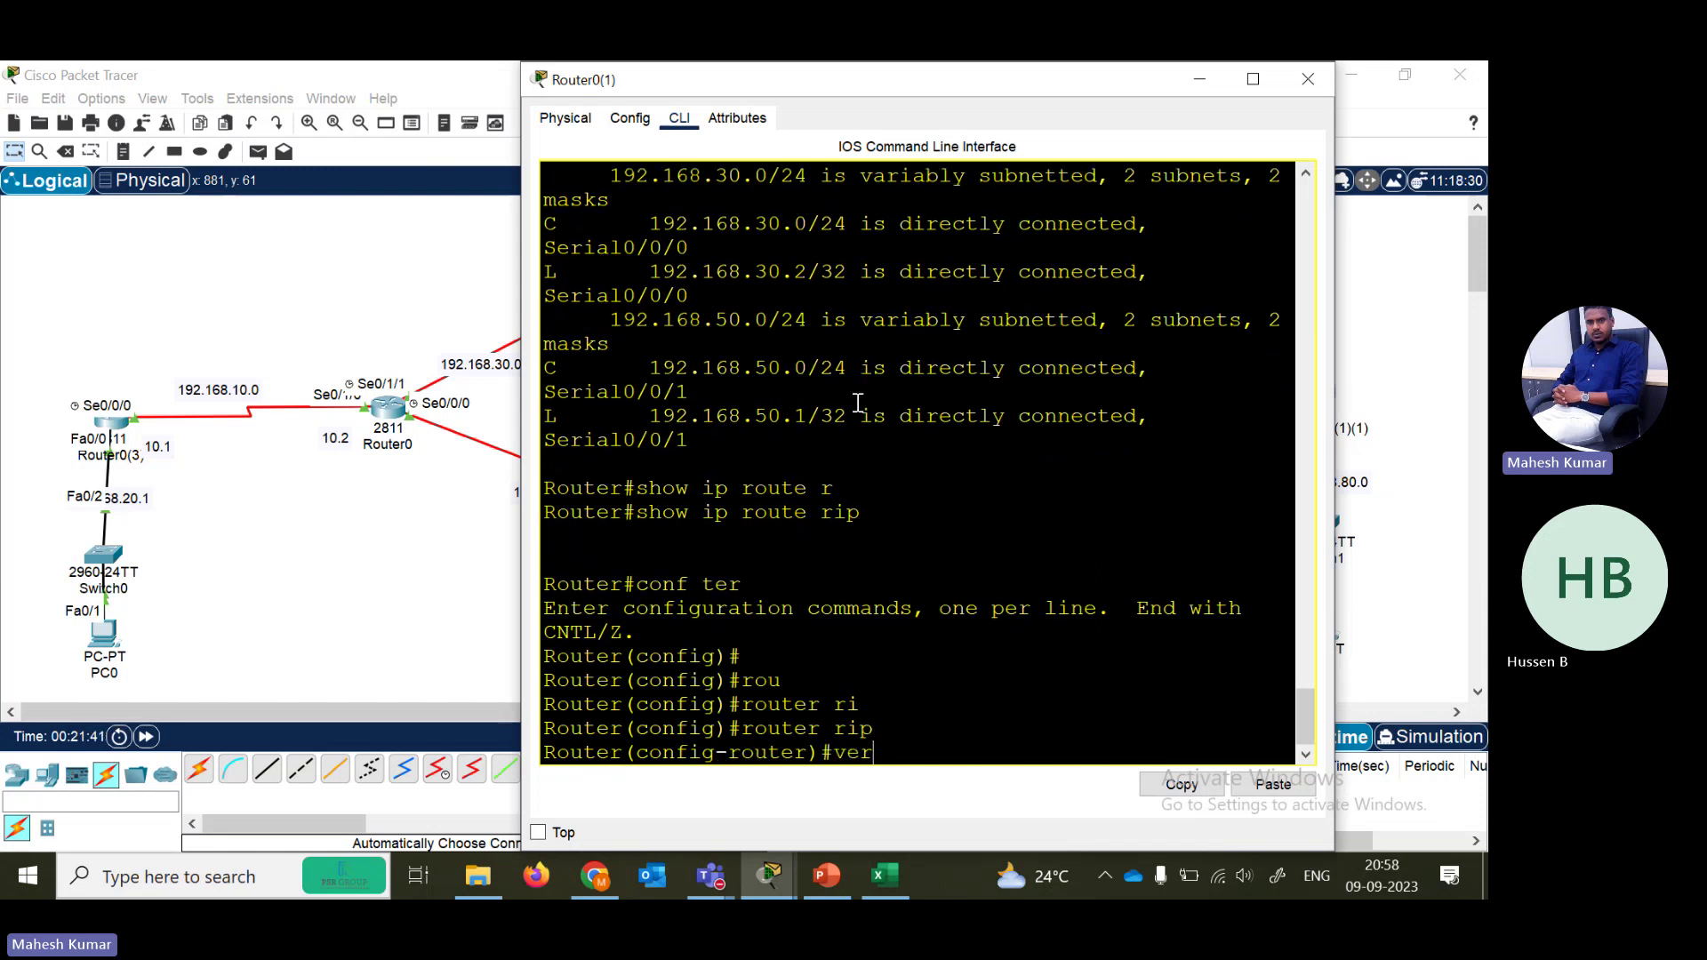
key(Tab)
text(2)
key(Return)
key(Return)
- Add the networks 192.168.30.0 and 192.168.50.0 to the RIP configuration of Router0(1)
text(ne)
key(Tab)
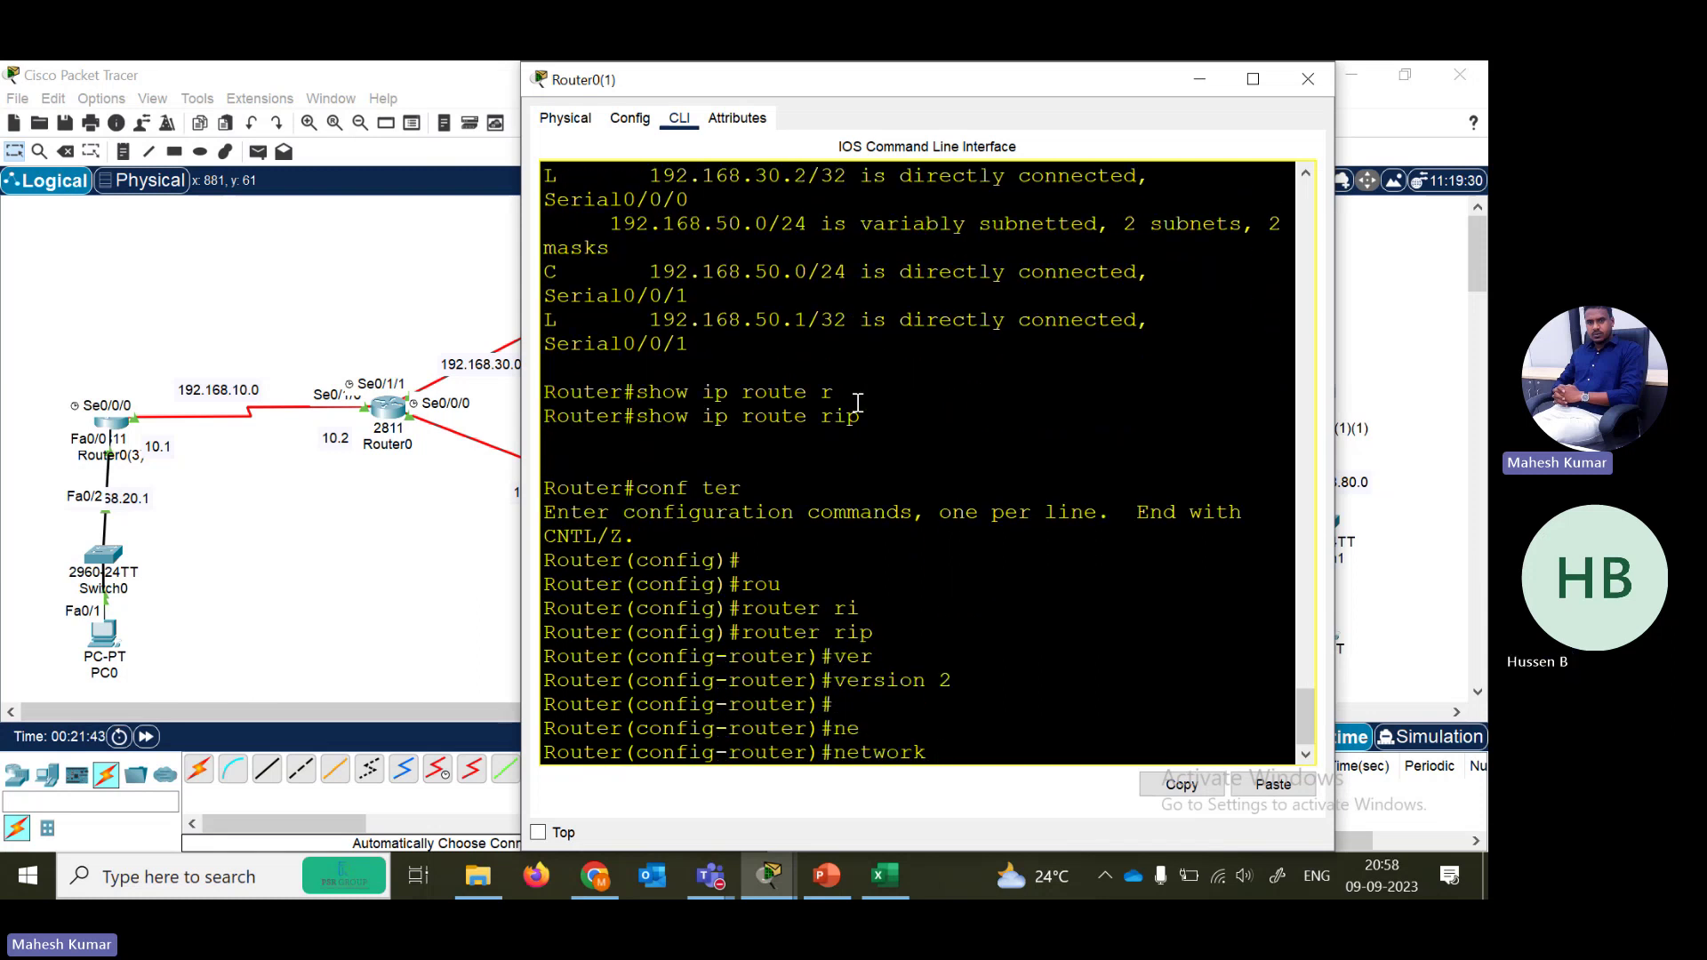
text(192.168.30.0)
key(Return)
key(Up)
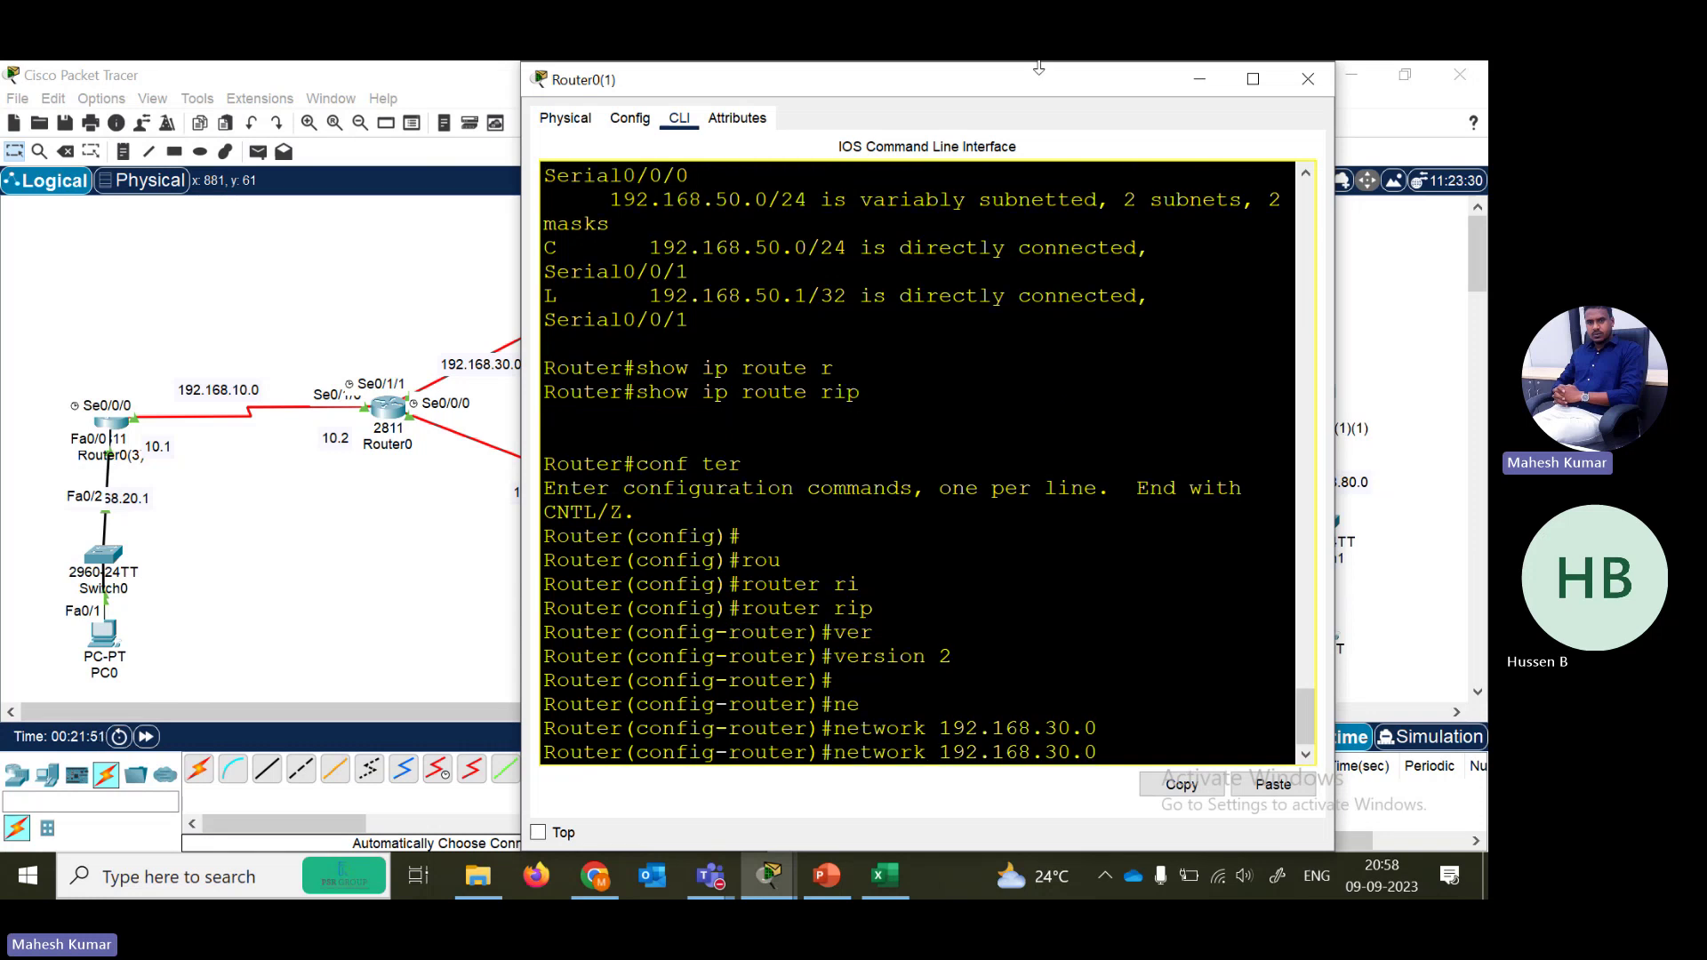
drag(1033, 83, 916, 140)
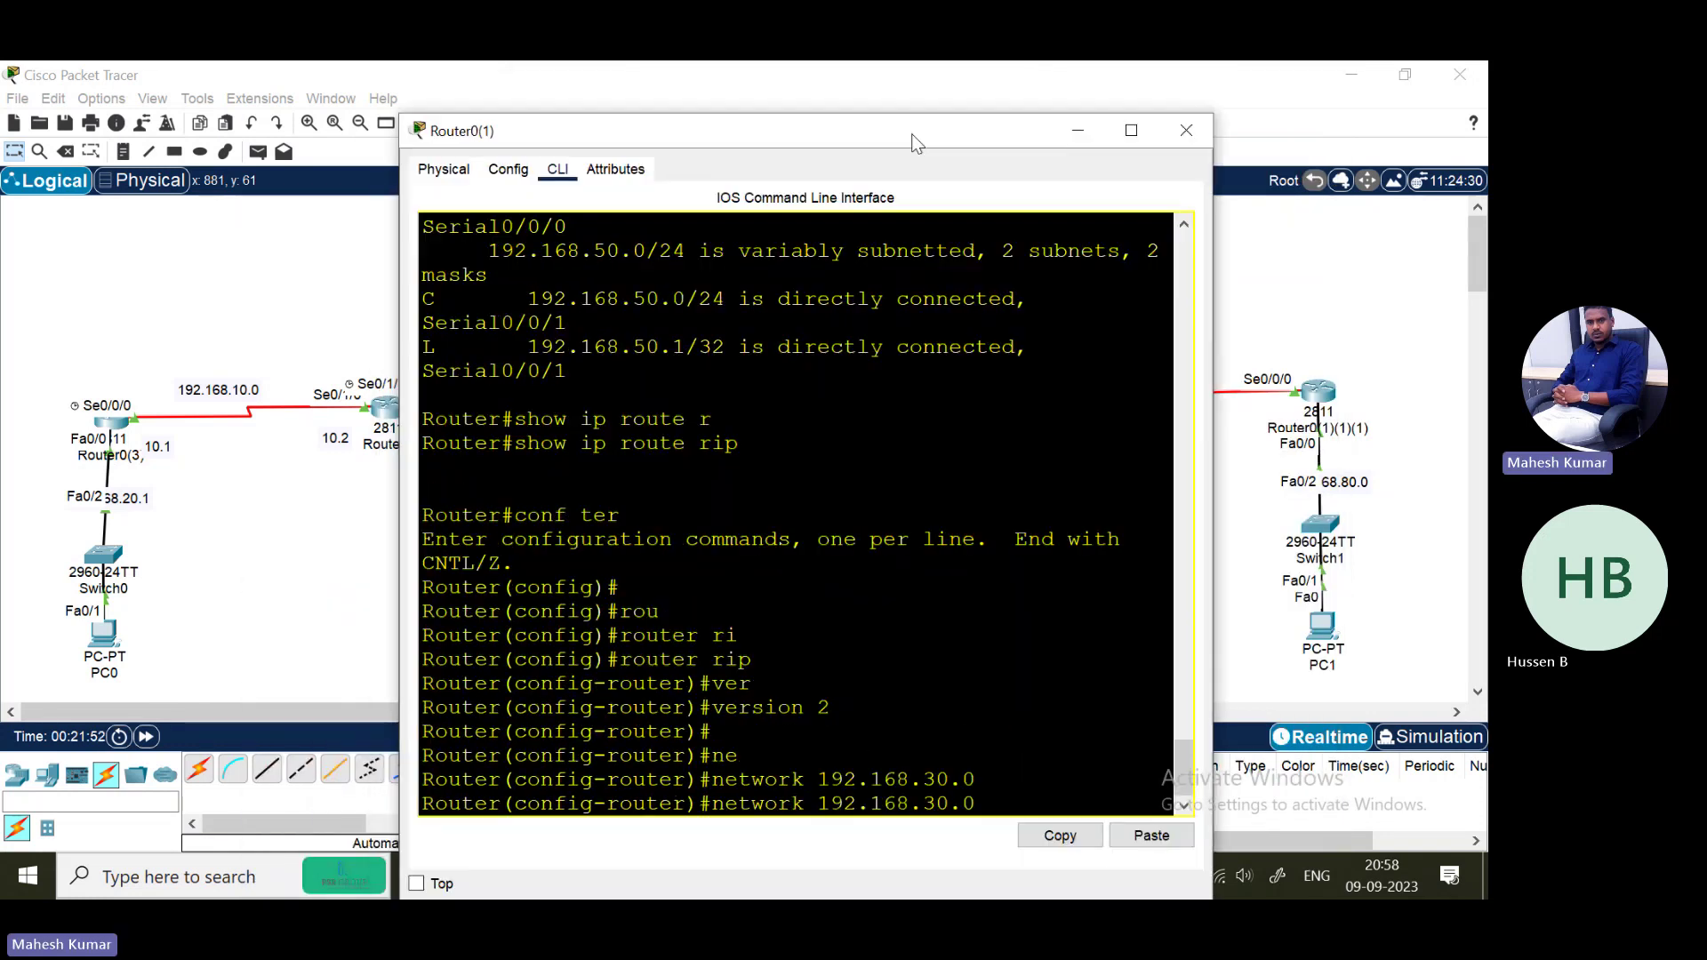
key(BackSpace)
key(BackSpace)
key(BackSpace)
key(BackSpace)
text(50.0)
key(Return)
- End configuration mode on Router0(1) and check its learned routes with show ip route rip
text(end)
key(Return)
text(sh)
key(Tab)
text(ip rou)
key(Tab)
text(ri)
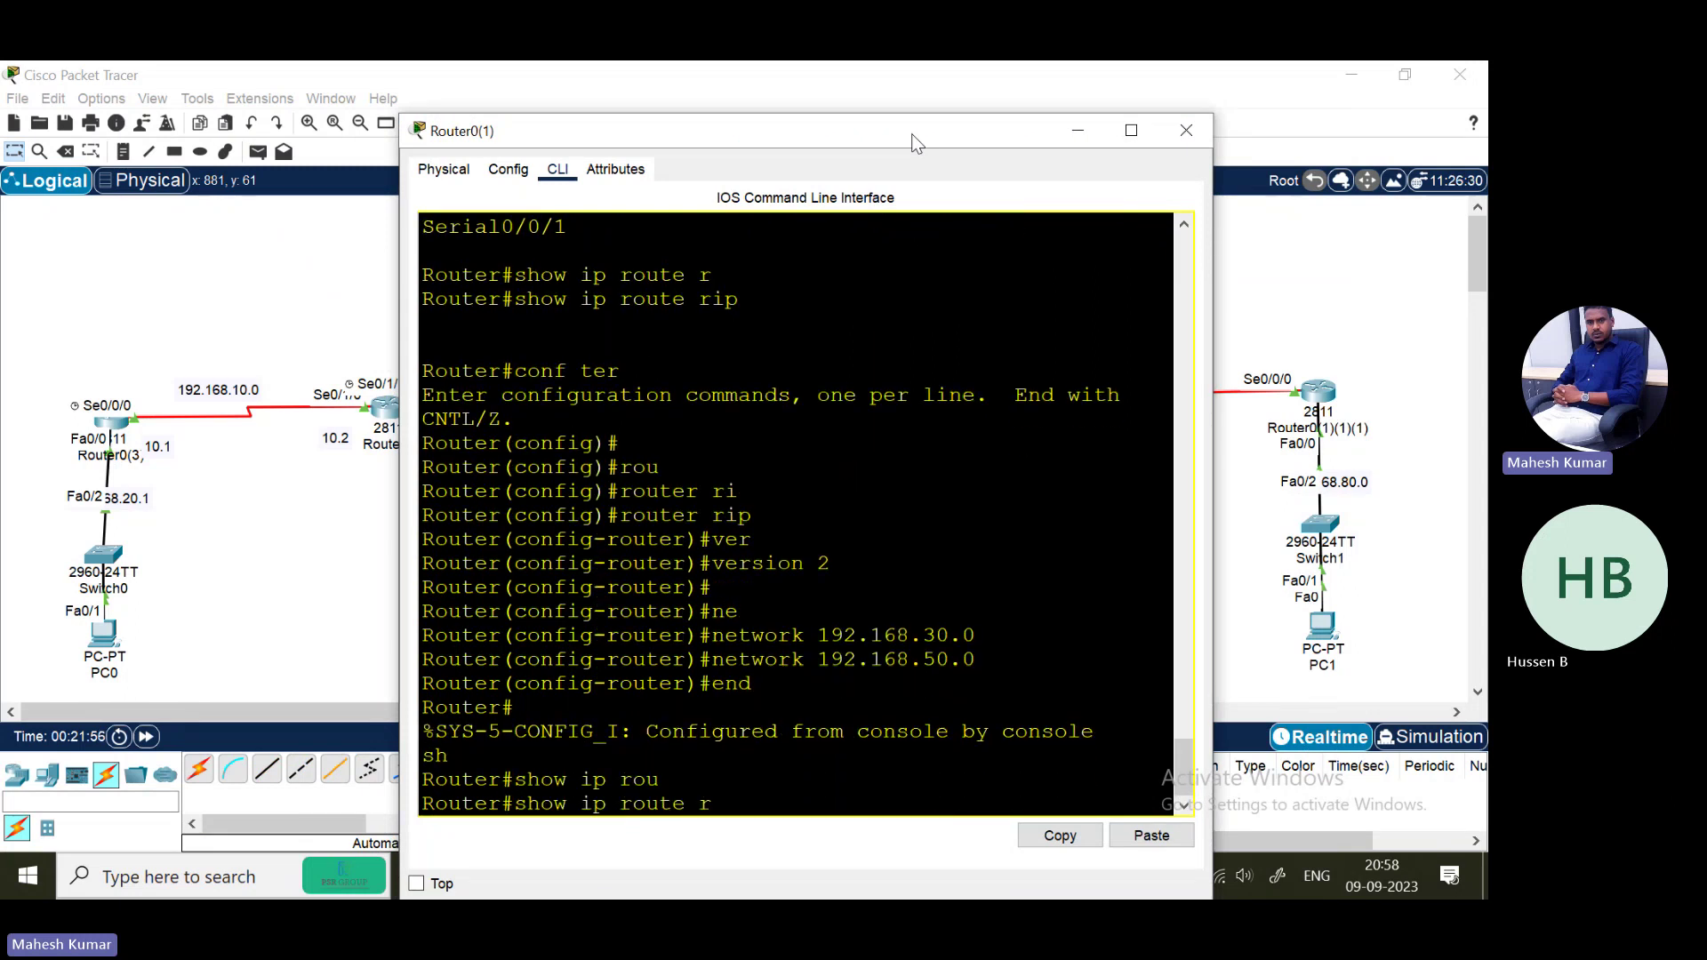
key(Tab)
key(Return)
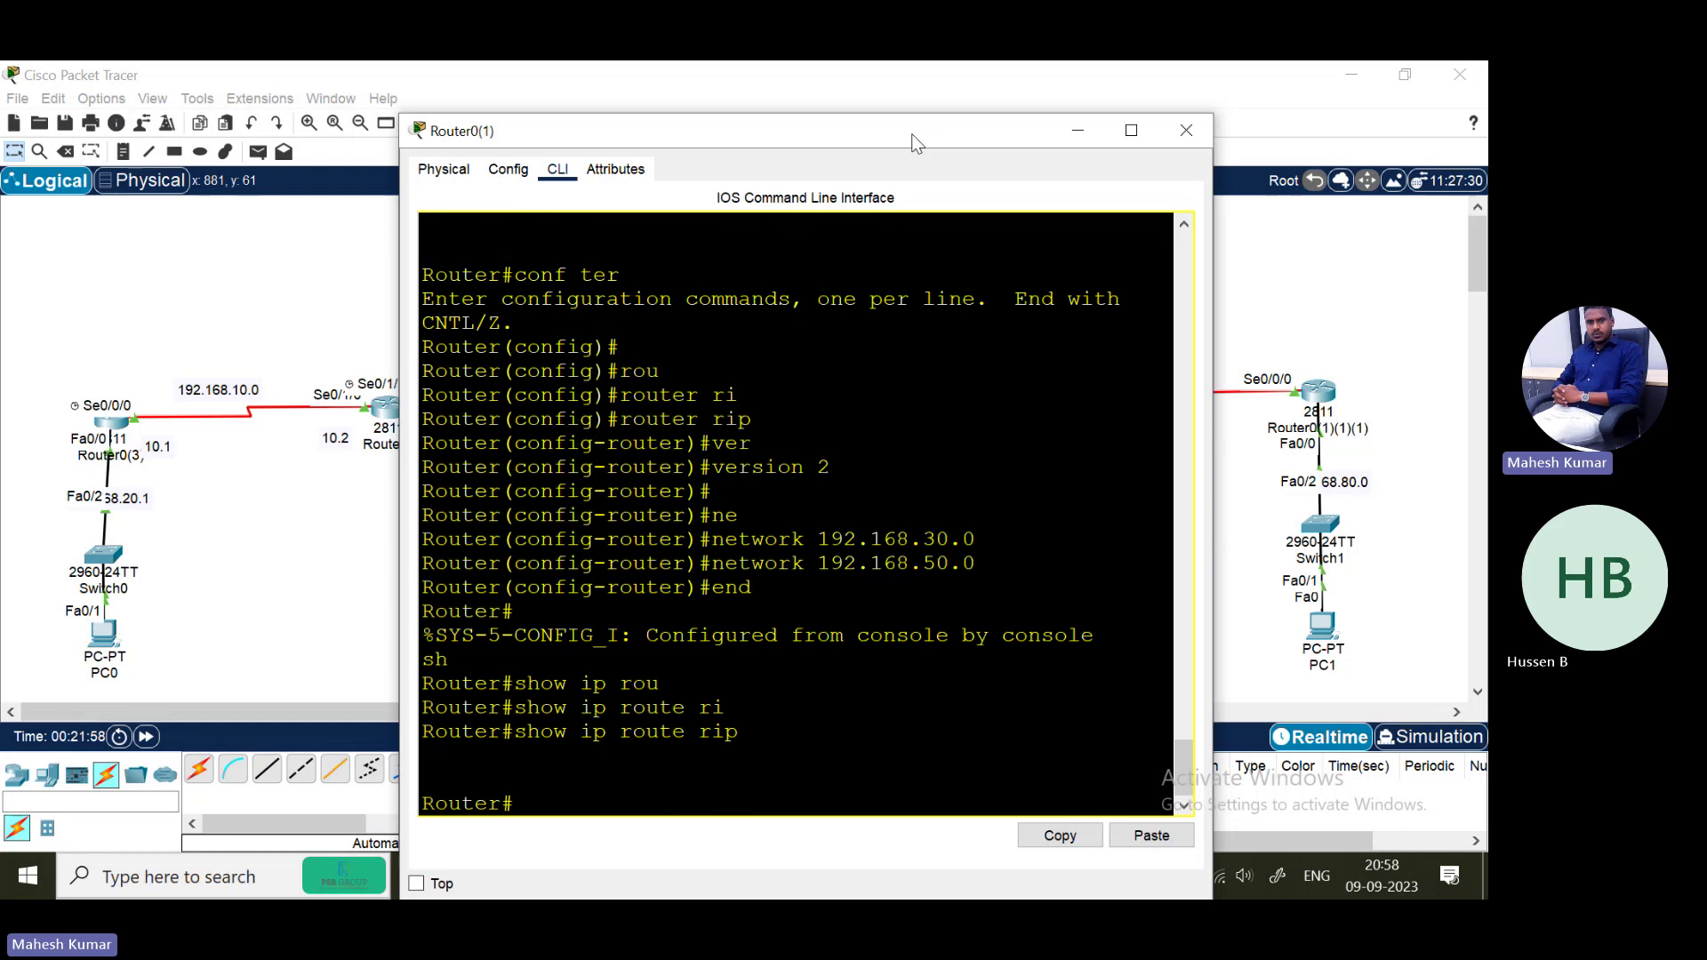
- Discard the recalled command, re-enter global configuration on Router0(1), and open its RIP router configuration mode
key(Up)
key(BackSpace)
key(BackSpace)
key(BackSpace)
key(BackSpace)
key(BackSpace)
key(BackSpace)
key(BackSpace)
key(BackSpace)
key(BackSpace)
key(BackSpace)
key(BackSpace)
key(BackSpace)
key(BackSpace)
key(BackSpace)
key(BackSpace)
key(BackSpace)
key(BackSpace)
key(BackSpace)
text(conf ter)
key(Return)
text(rou)
key(Tab)
text(ri)
key(Tab)
key(Return)
key(Return)
key(Return)
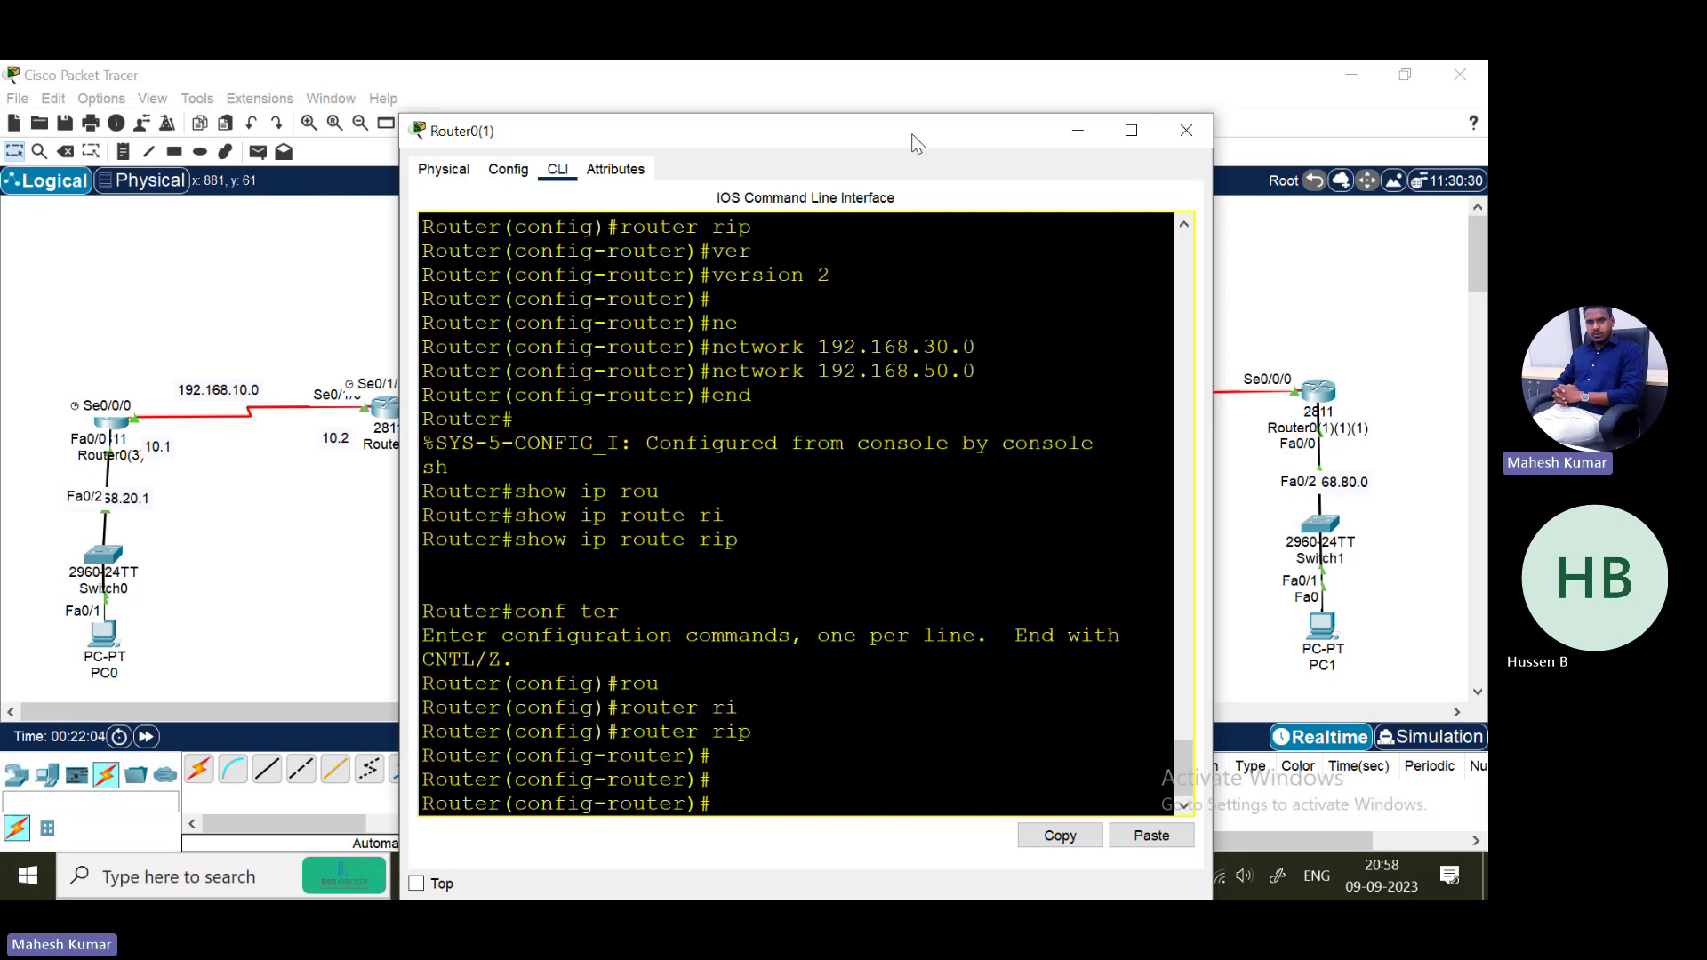
- Try to issue the ip routing command from RIP router configuration mode on Router0(1)
key(Up)
key(Up)
key(BackSpace)
key(BackSpace)
key(BackSpace)
text(roii)
key(Tab)
key(Return)
key(Return)
text(ip routi)
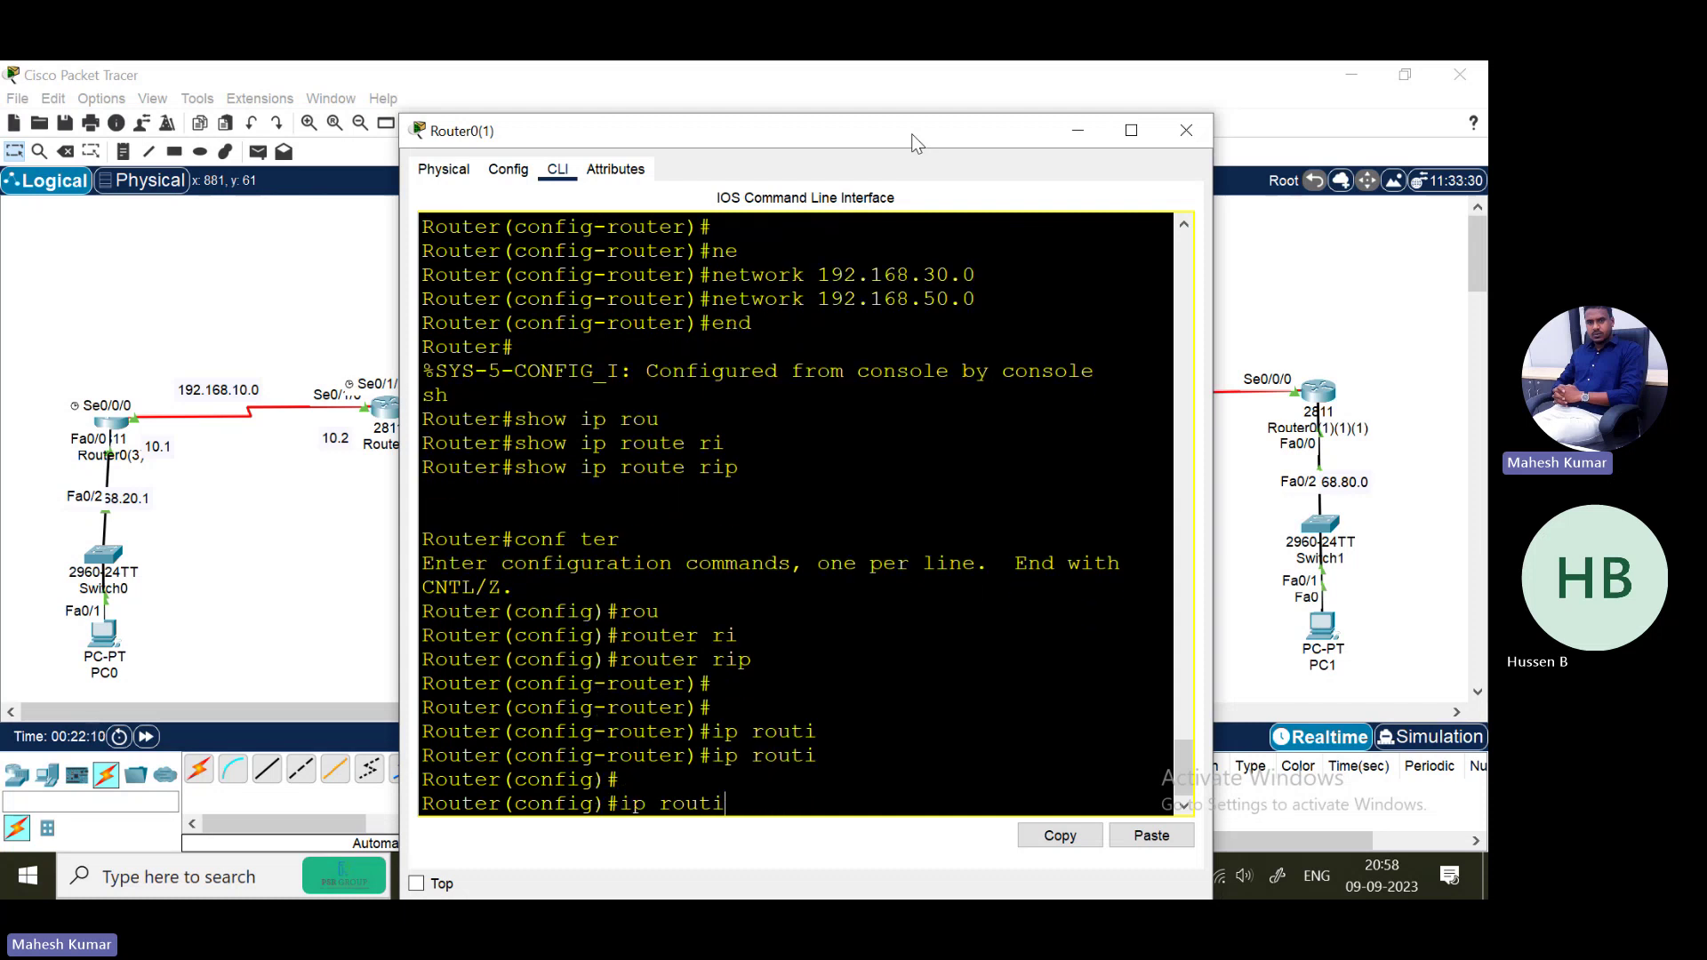
key(BackSpace)
key(BackSpace)
key(BackSpace)
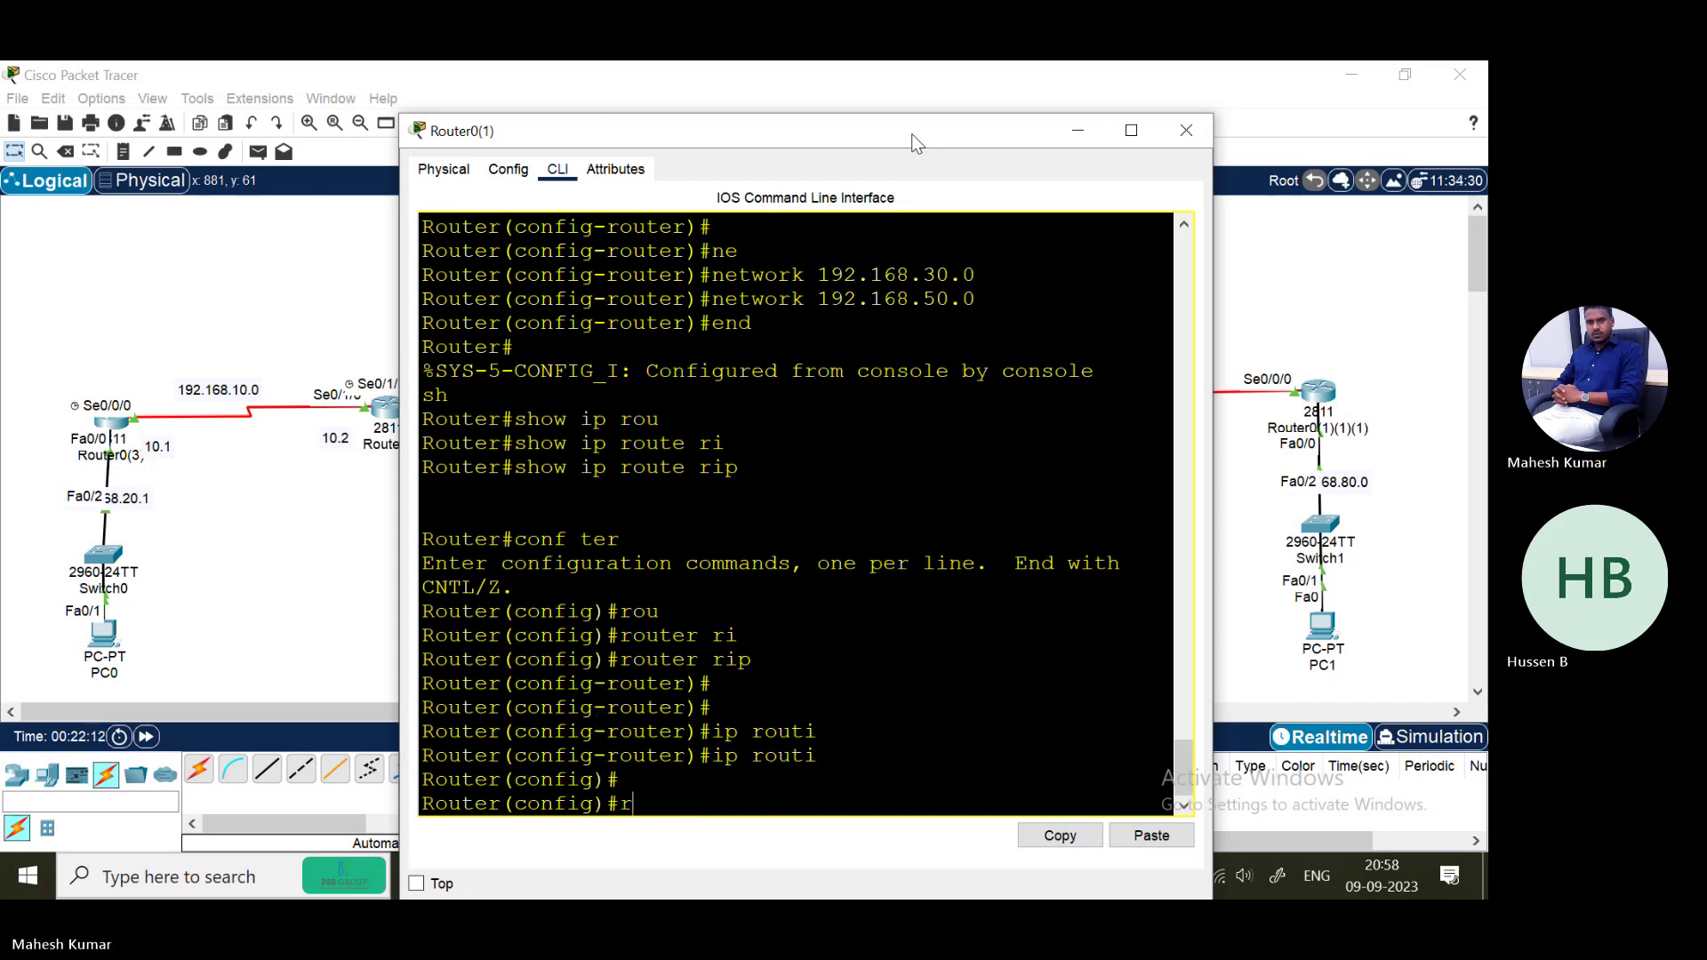
text(rou)
key(Tab)
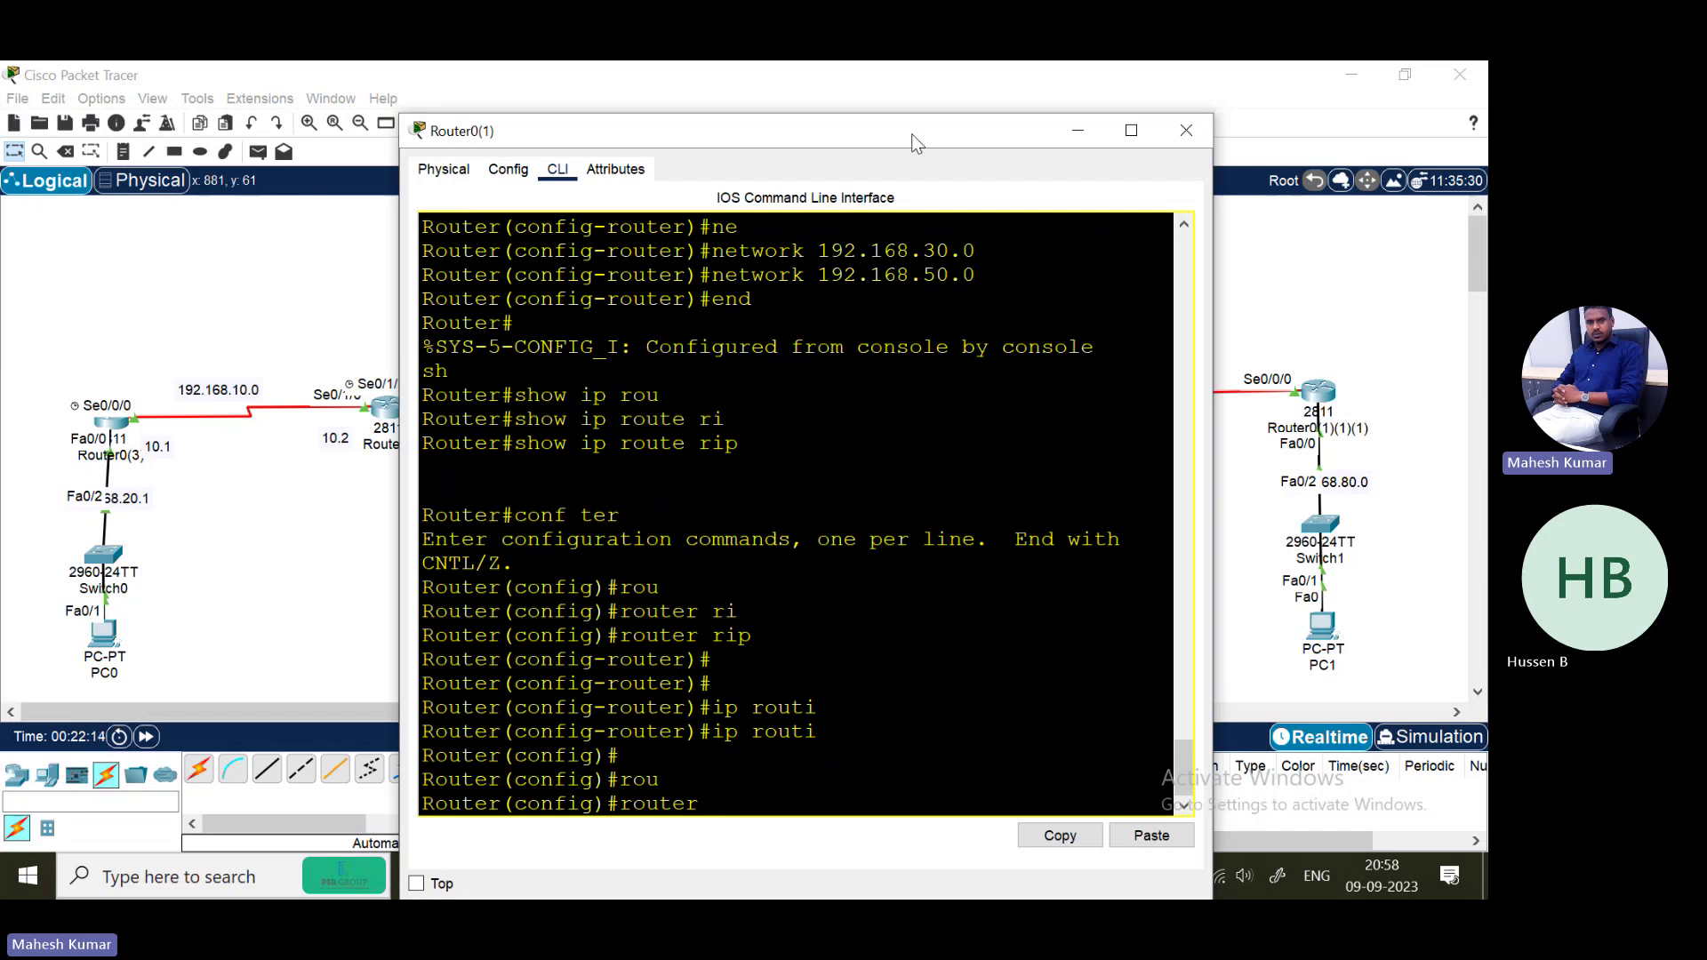
- Clear the unfinished router command and enable IP routing on Router0(1) with ip routing in global configuration
key(BackSpace)
key(BackSpace)
key(BackSpace)
key(BackSpace)
key(BackSpace)
key(BackSpace)
text(ip routi)
key(Tab)
key(Return)
key(Return)
- Re-enter RIP router configuration on Router0(1) with router rip and set version 2 again
text(rou)
key(Tab)
text(ri)
key(Tab)
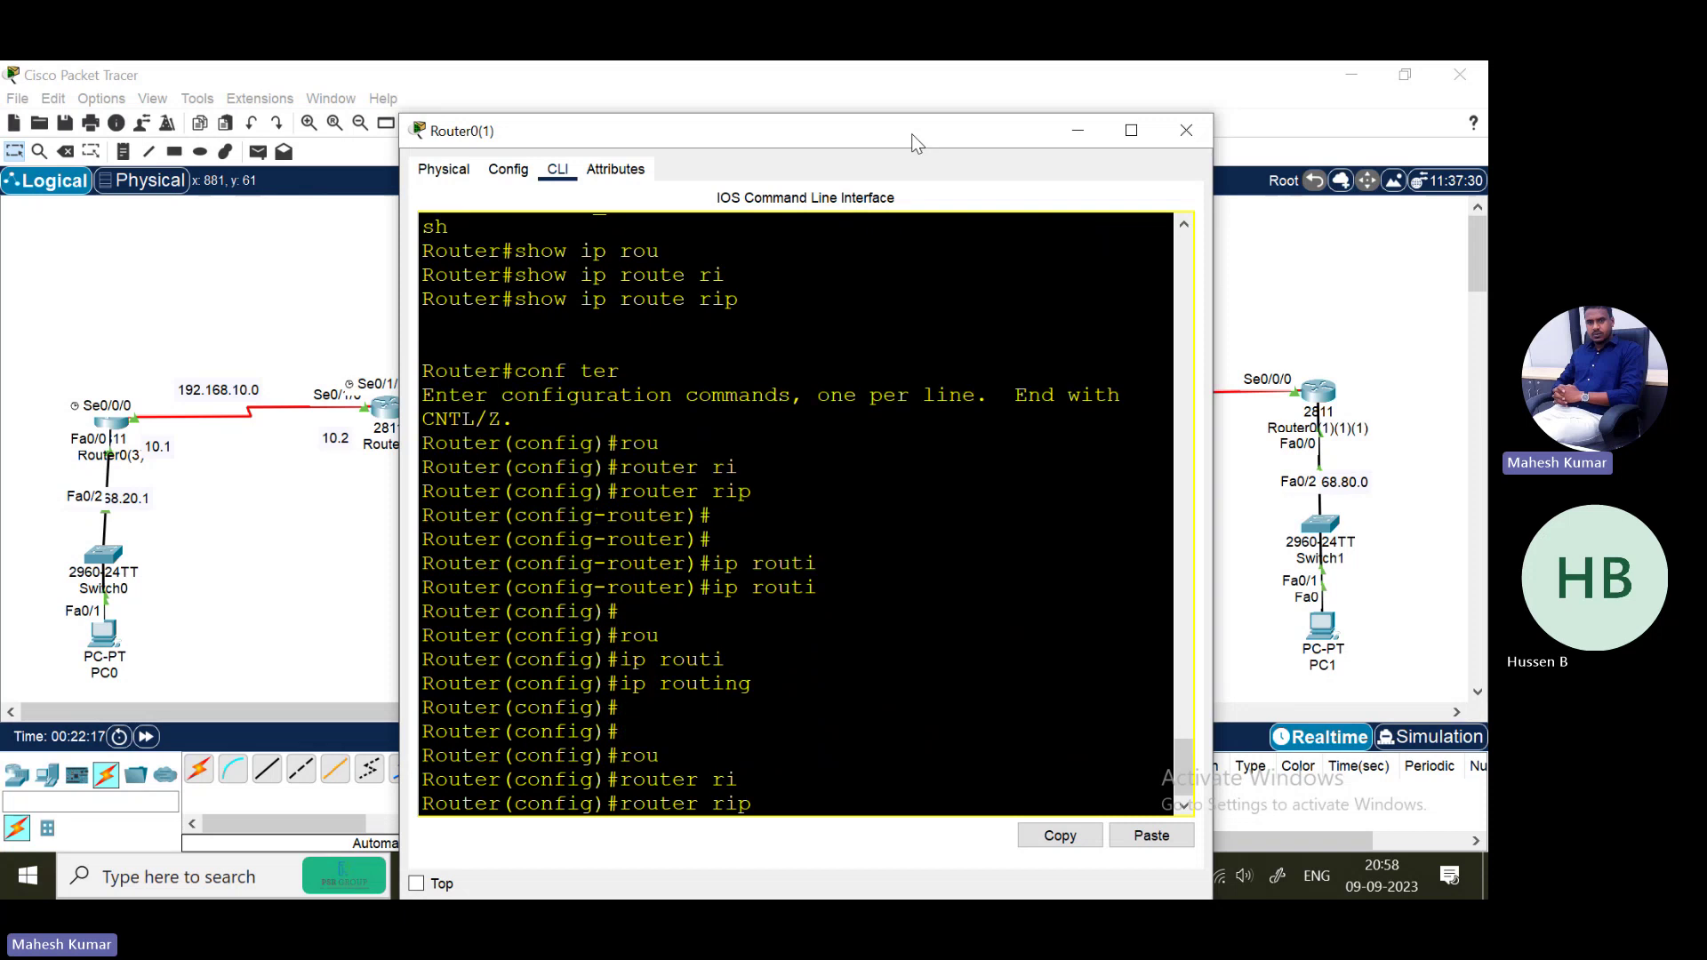
key(Return)
text(ver)
key(Tab)
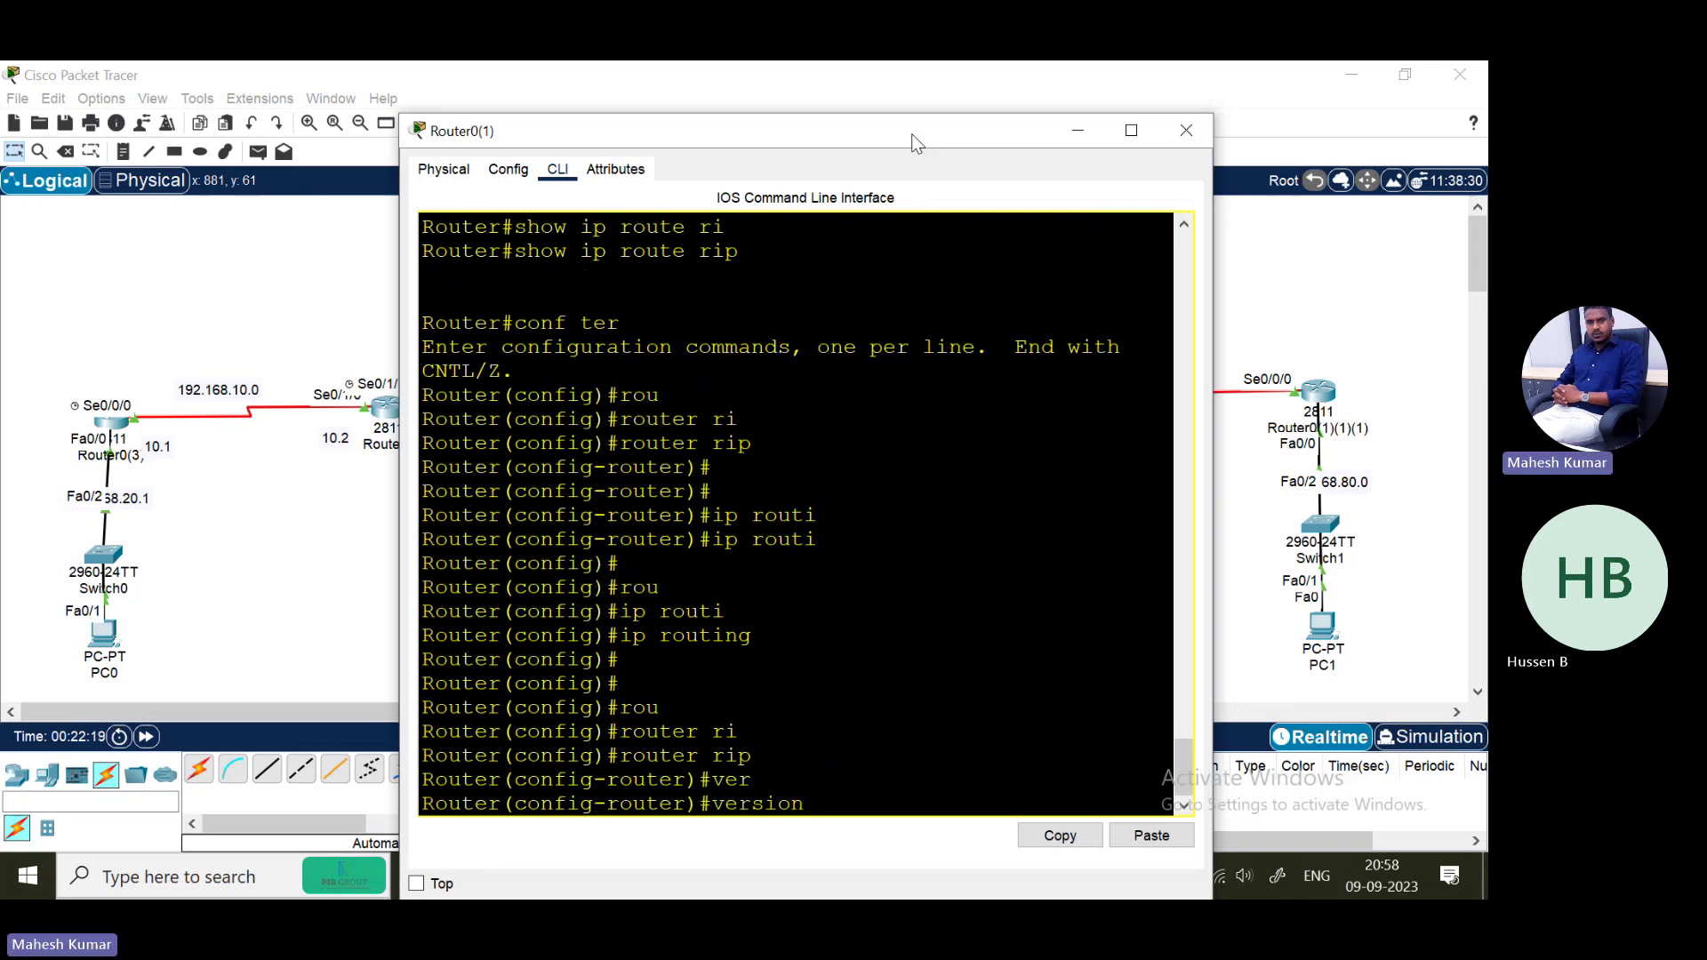
text(2)
key(Return)
key(Return)
- Add RIP network statements for 192.168.30.0 and 192.168.50.0 on Router0(1) and exit configuration mode with end
text(ne)
key(Tab)
text(192)
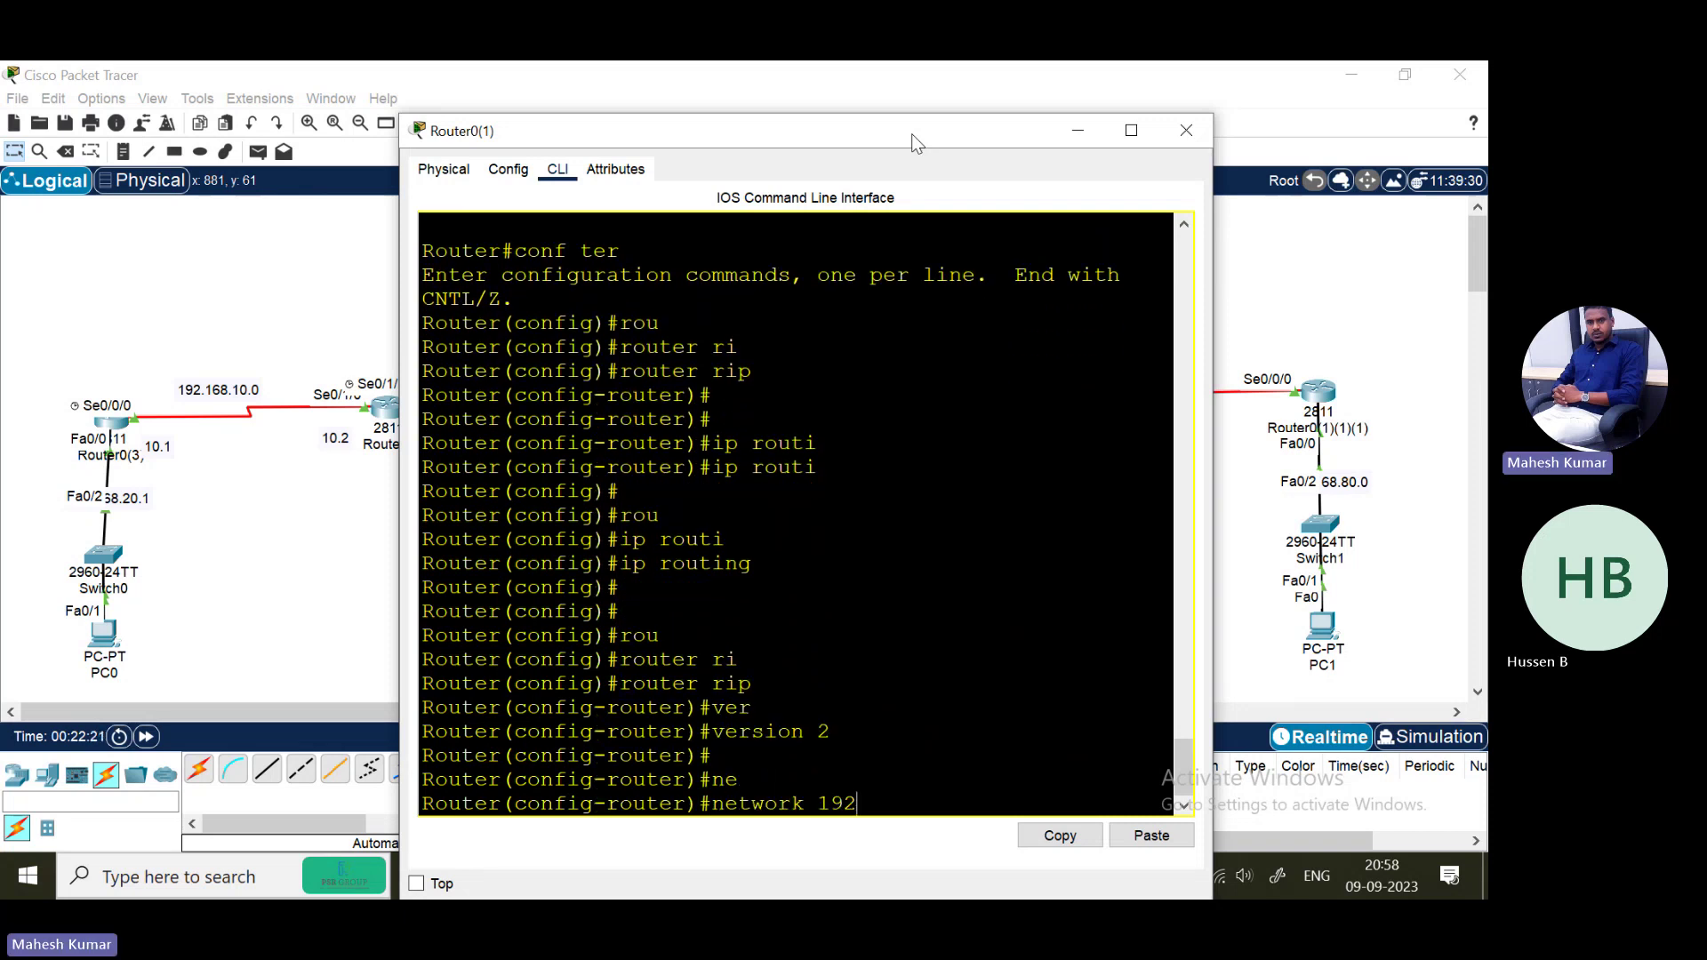
text(.168.30.0)
key(Return)
key(Up)
key(Left)
key(Left)
key(Left)
key(BackSpace)
text(5)
key(Return)
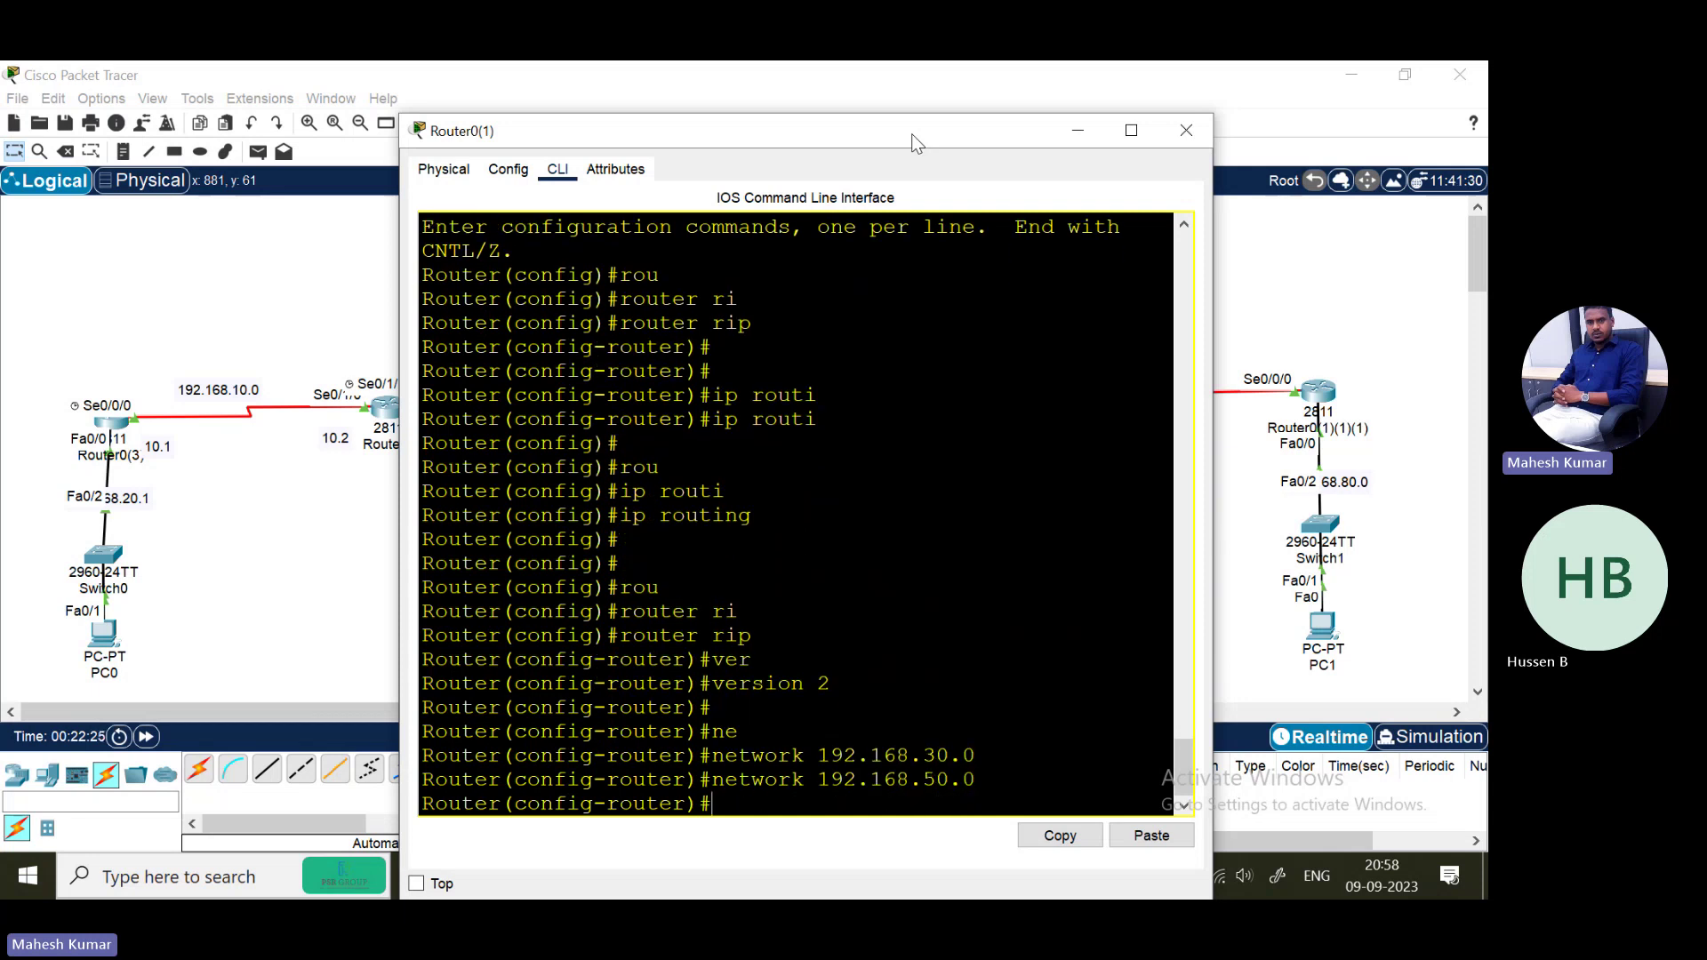
text(end)
key(Return)
- Check Router0(1)'s RIP routes with show ip route rip and close its window
text(sh)
key(Tab)
text(ip rou)
key(Tab)
text(r)
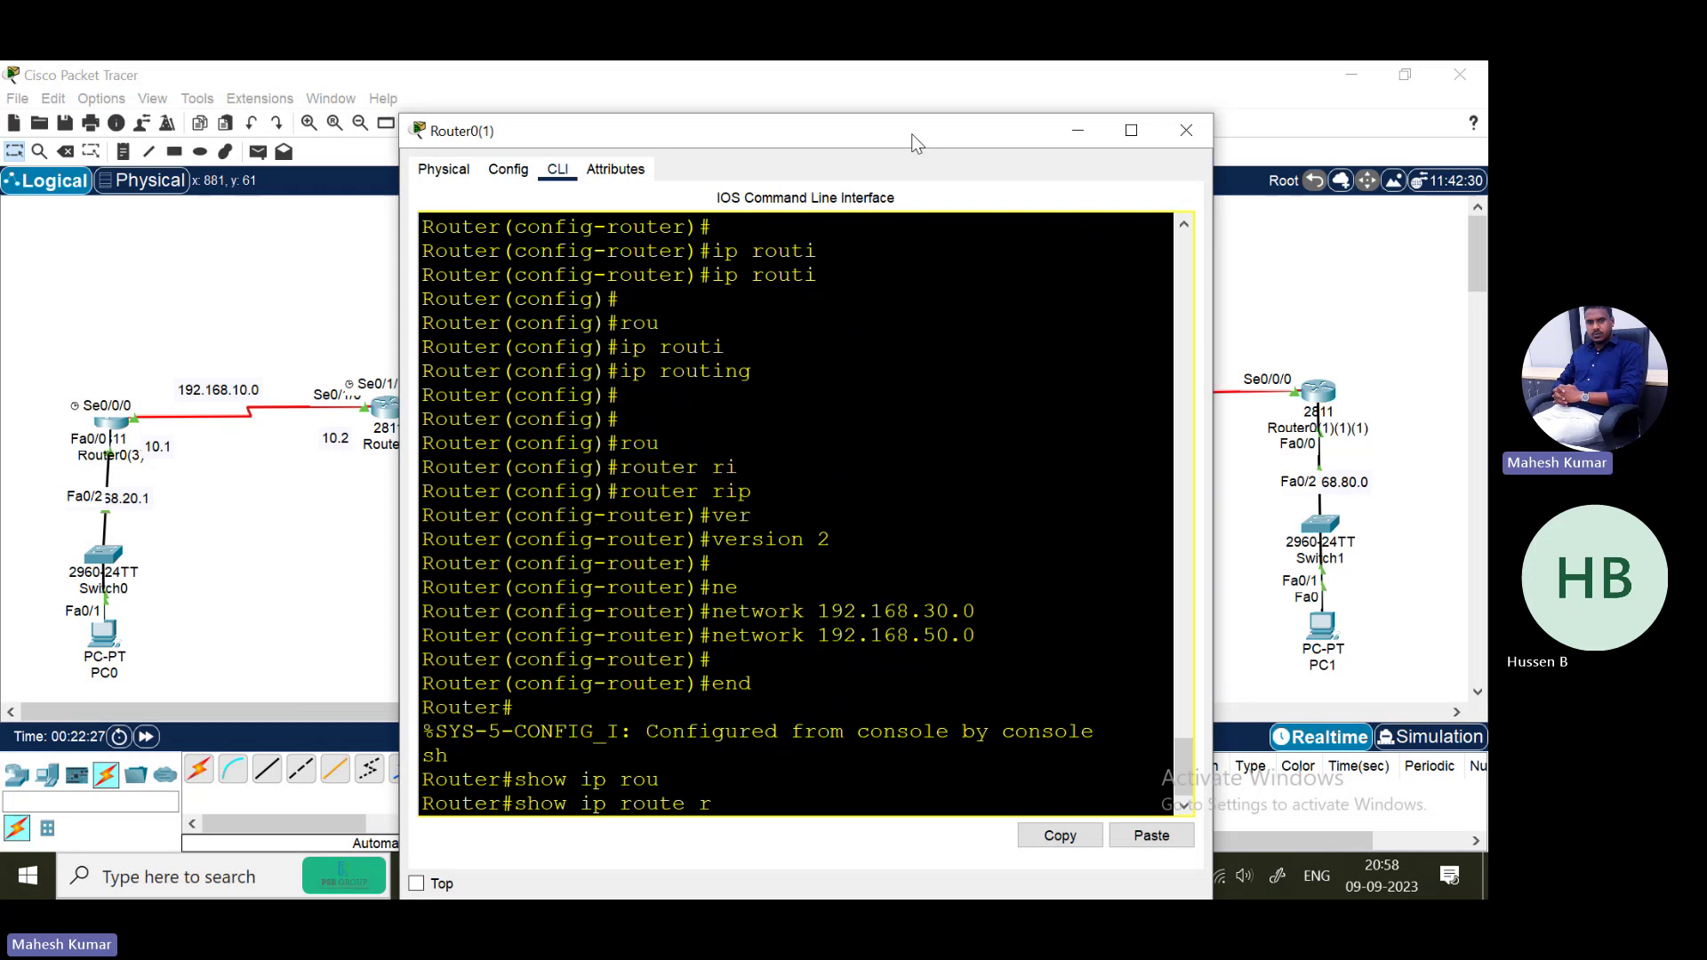
text(i)
key(Tab)
key(Return)
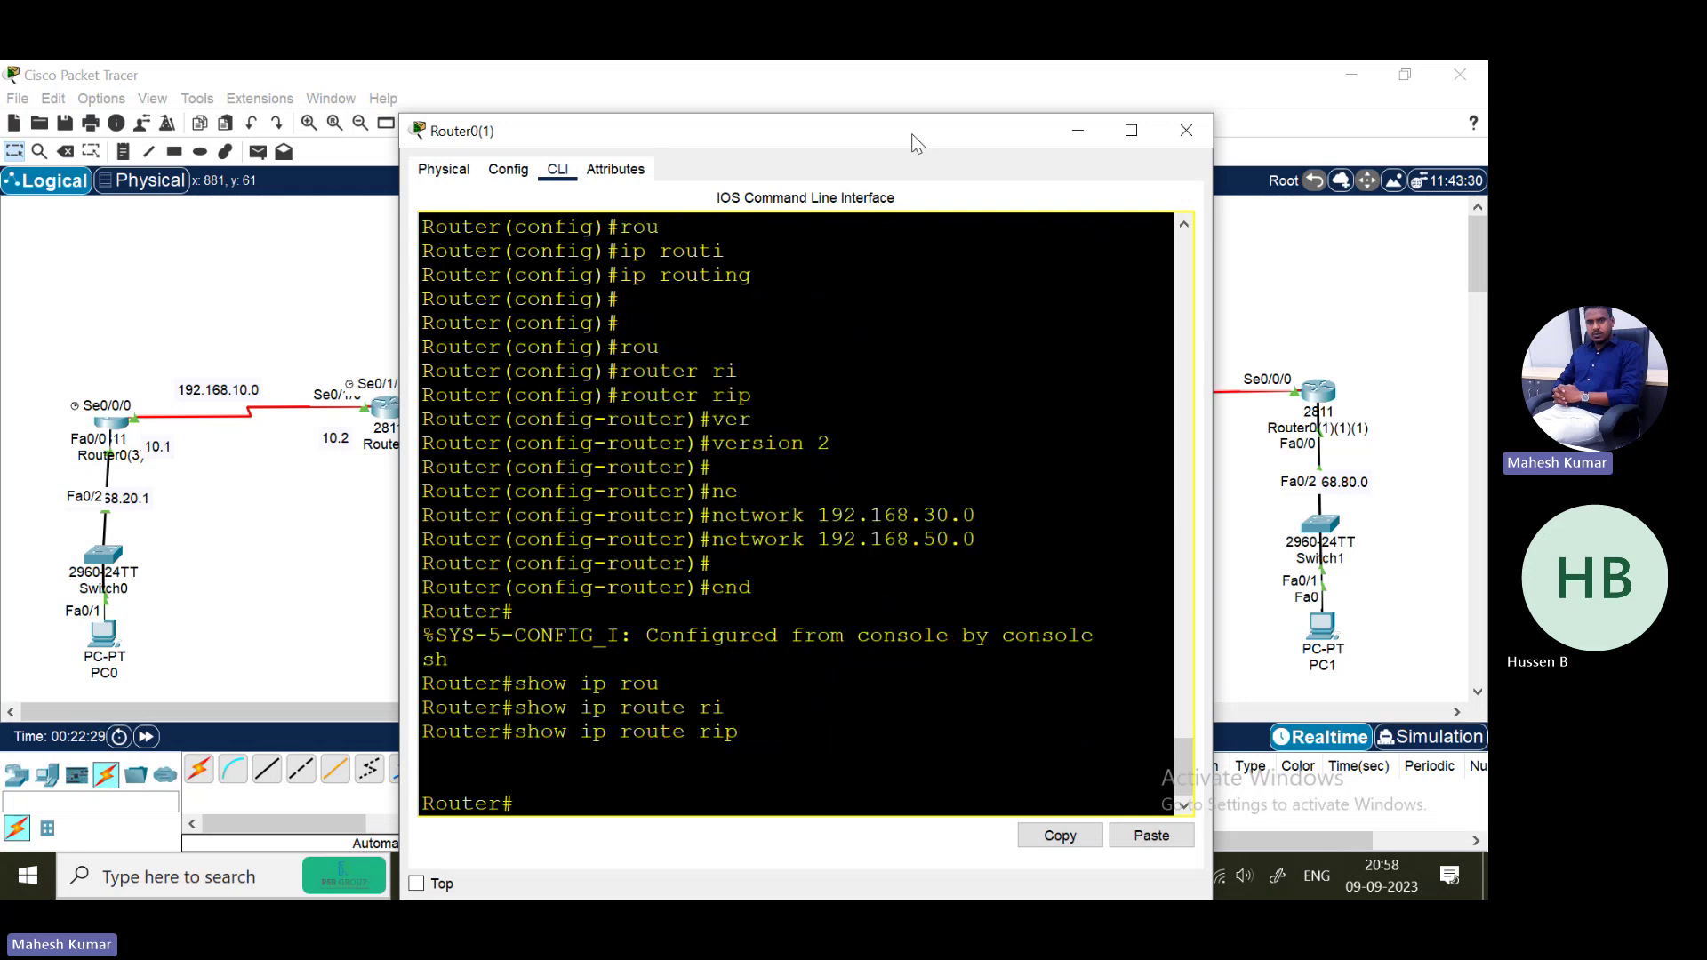
click(1187, 133)
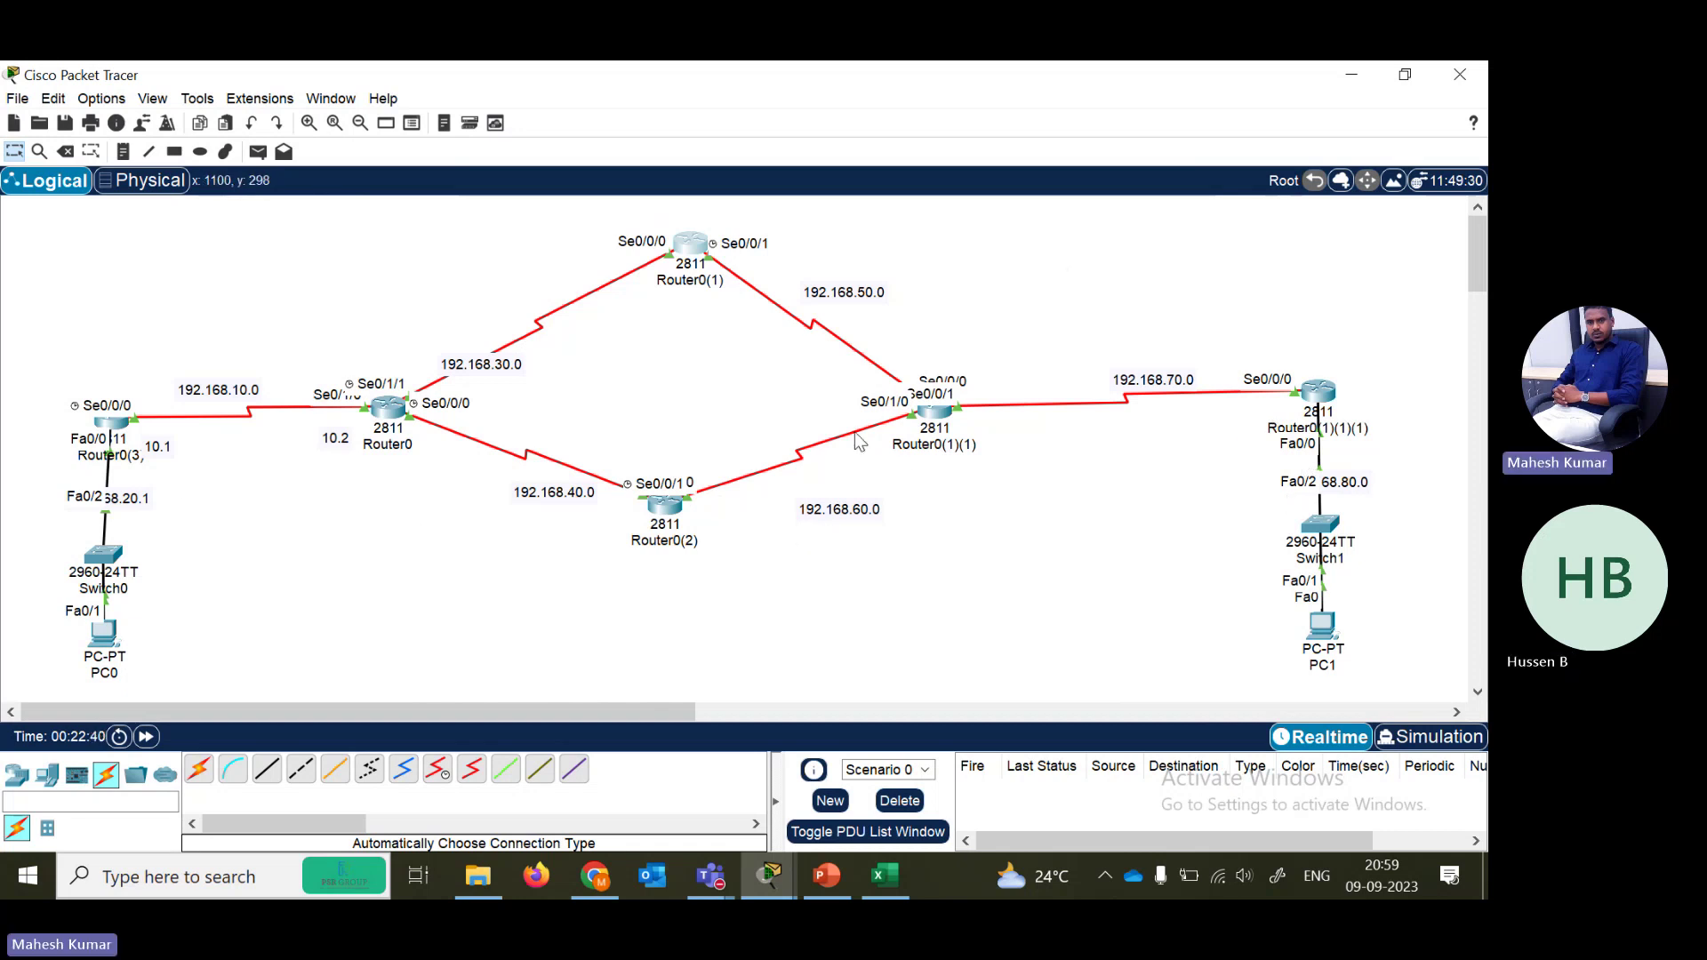
- Display Router0's RIP routes with show ip route rip in an enlarged window and examine the 192.168.70.0 entry
click(404, 407)
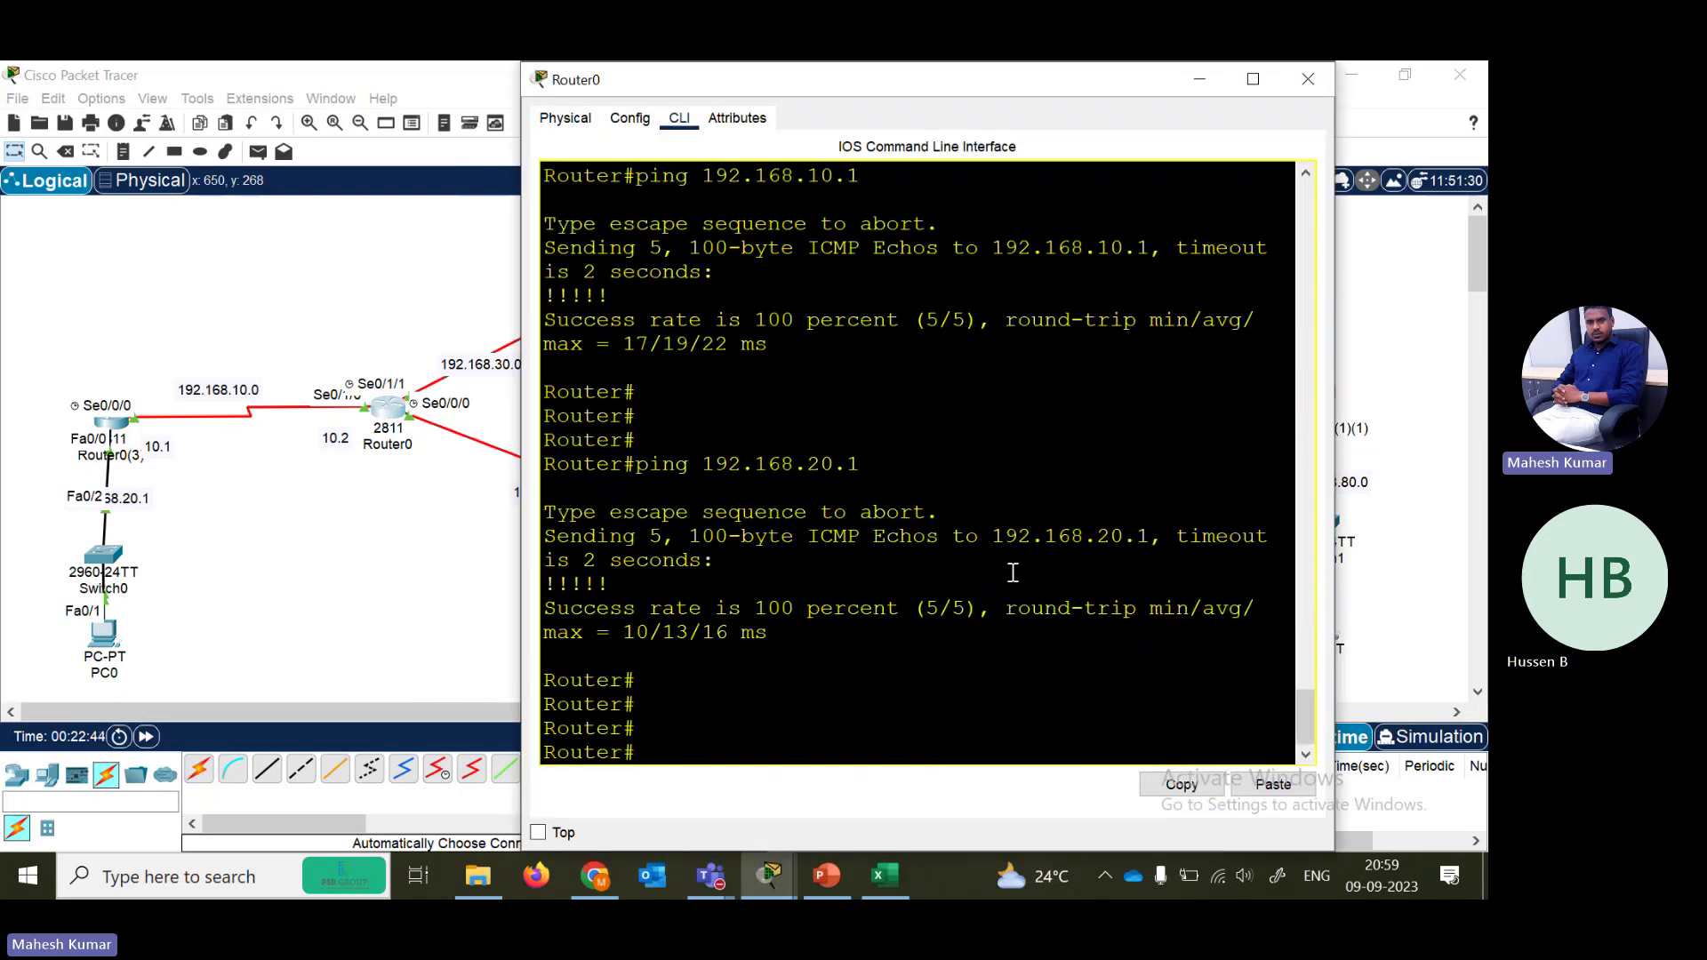
text(show ip route rip)
key(Return)
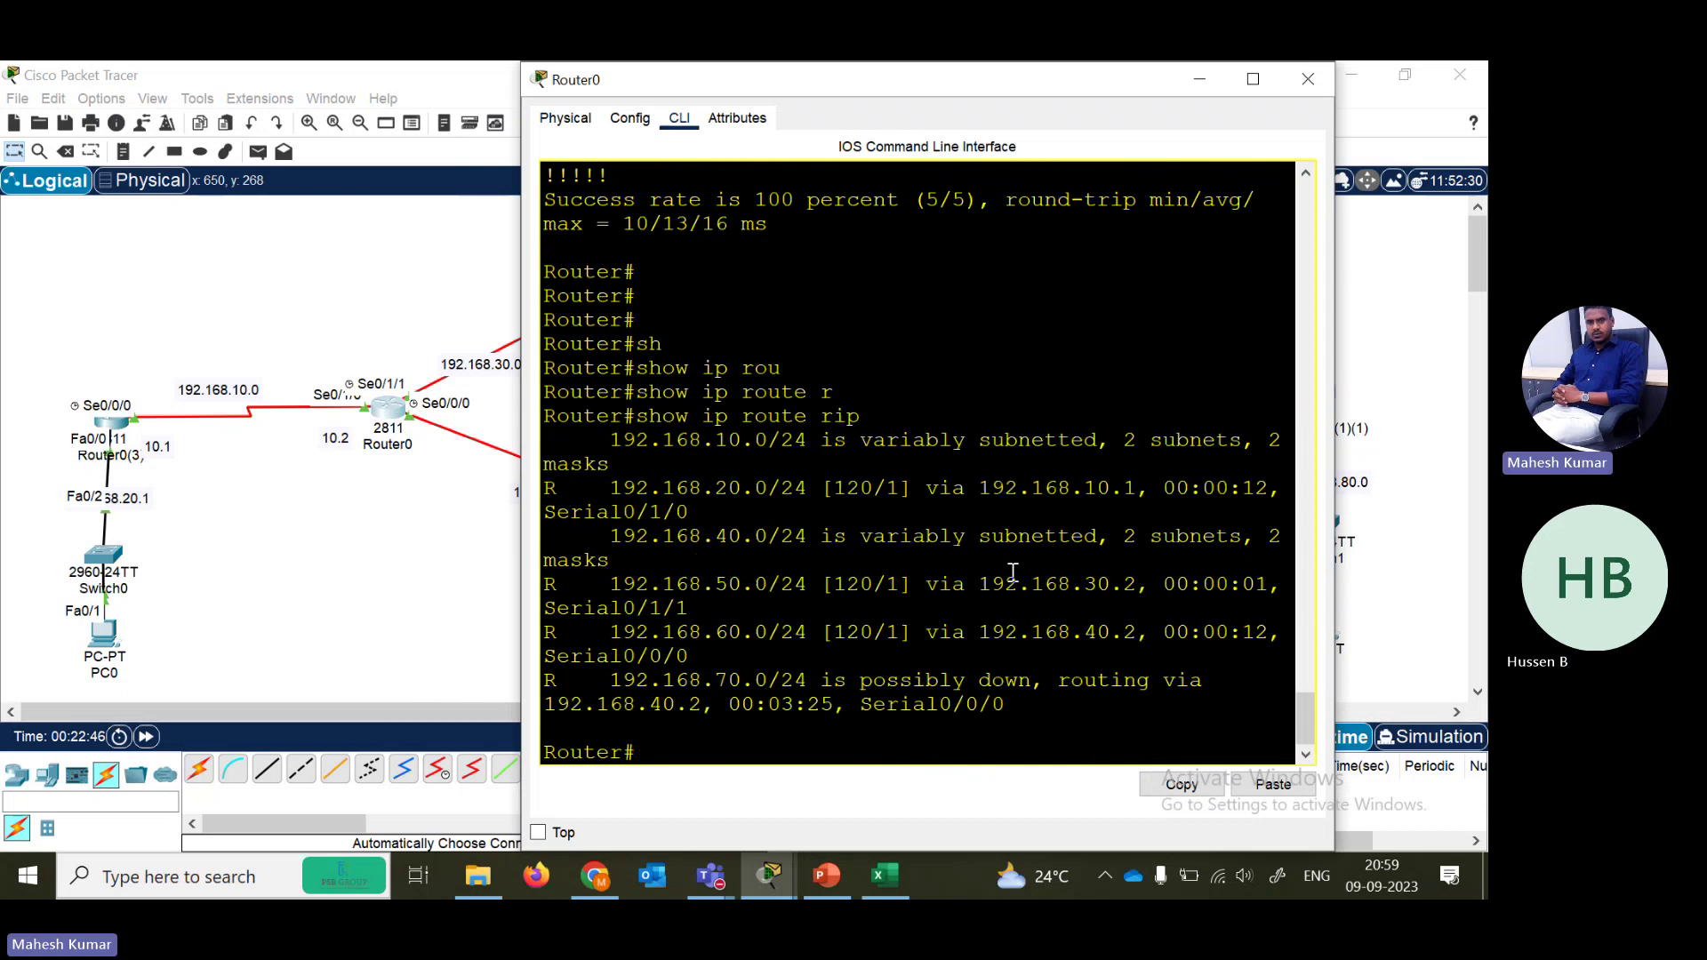
click(1255, 76)
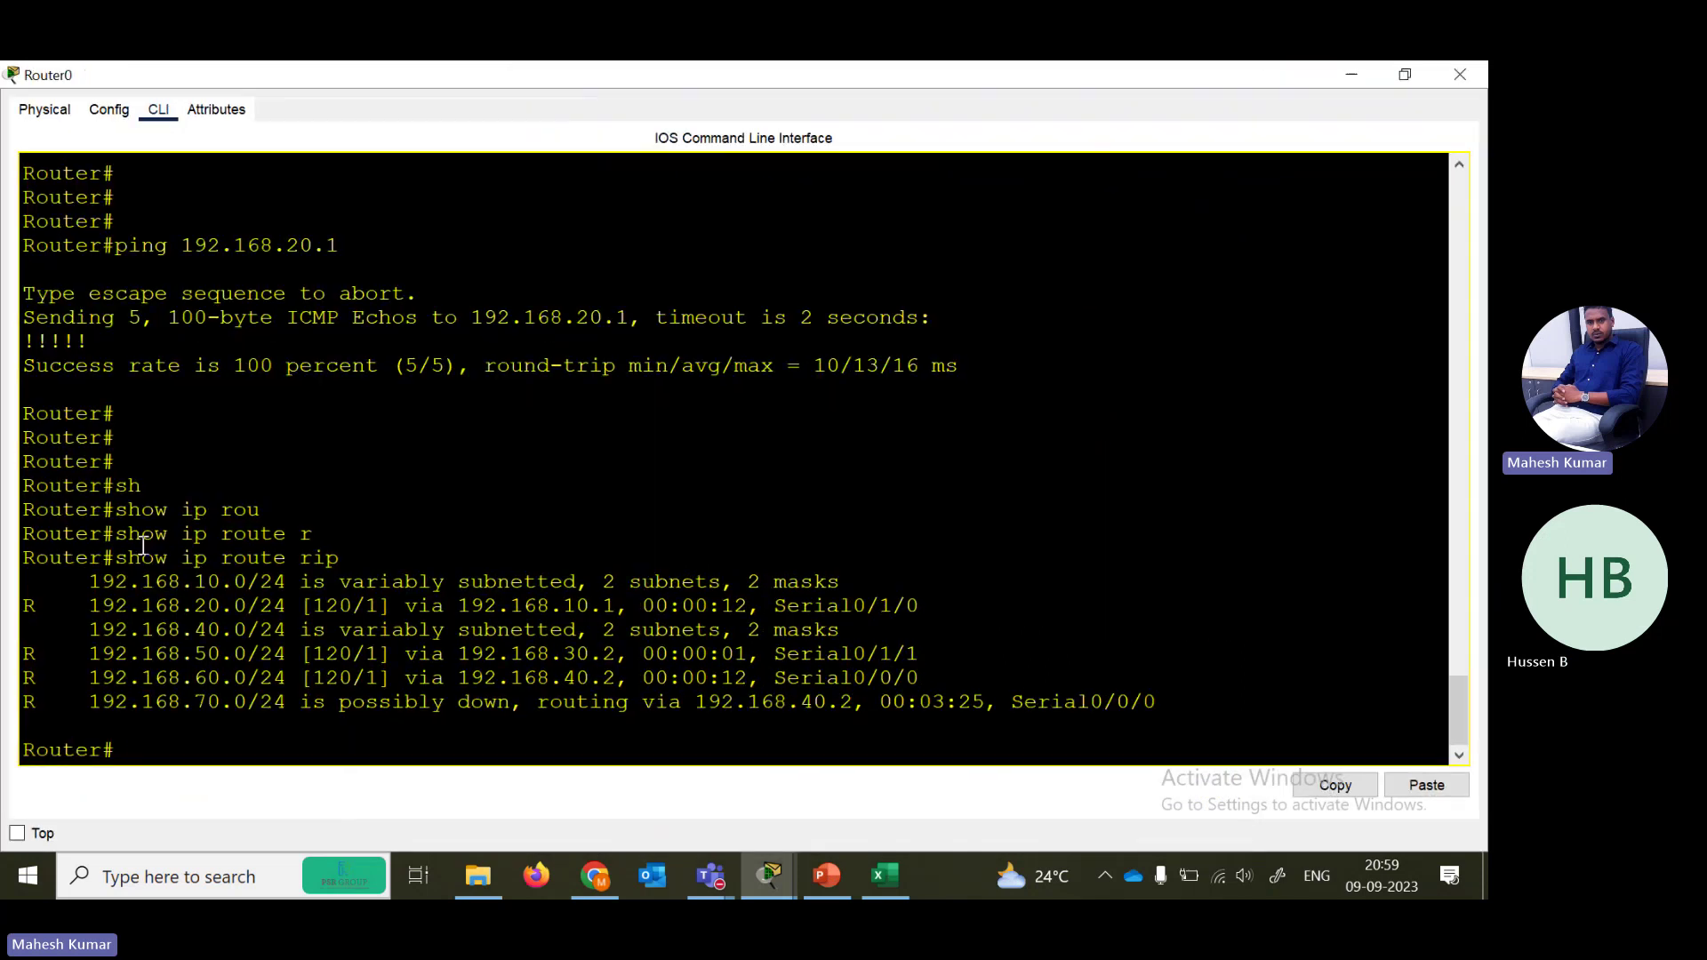
drag(76, 700, 1147, 702)
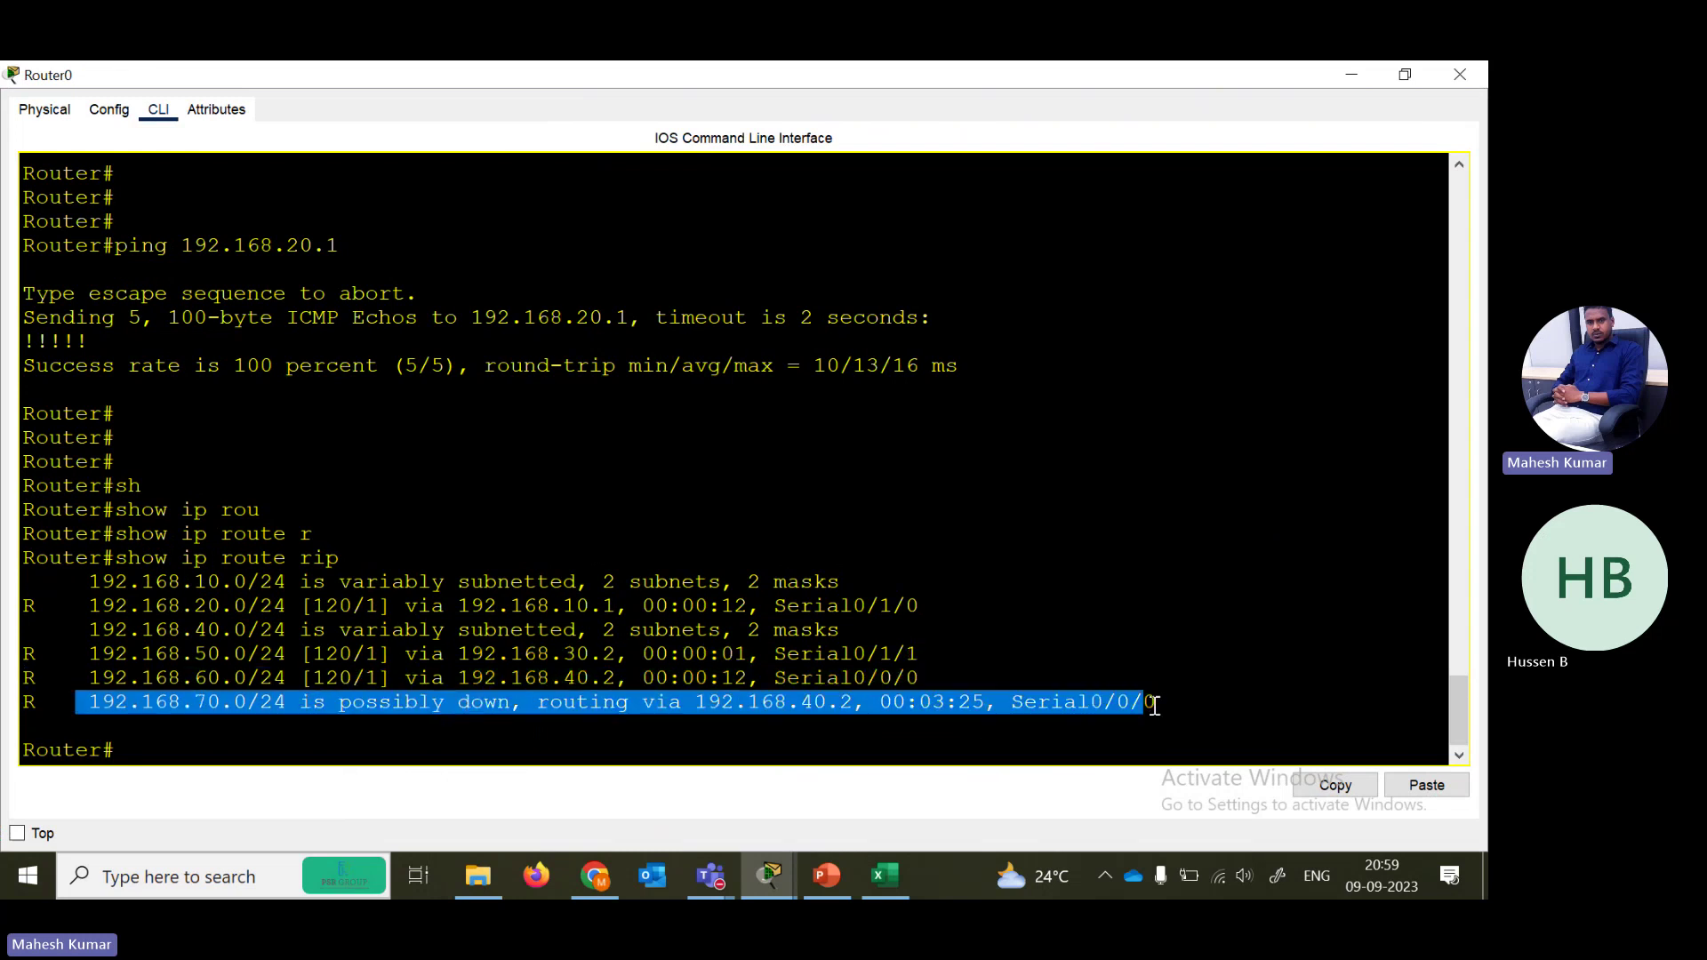
click(1360, 78)
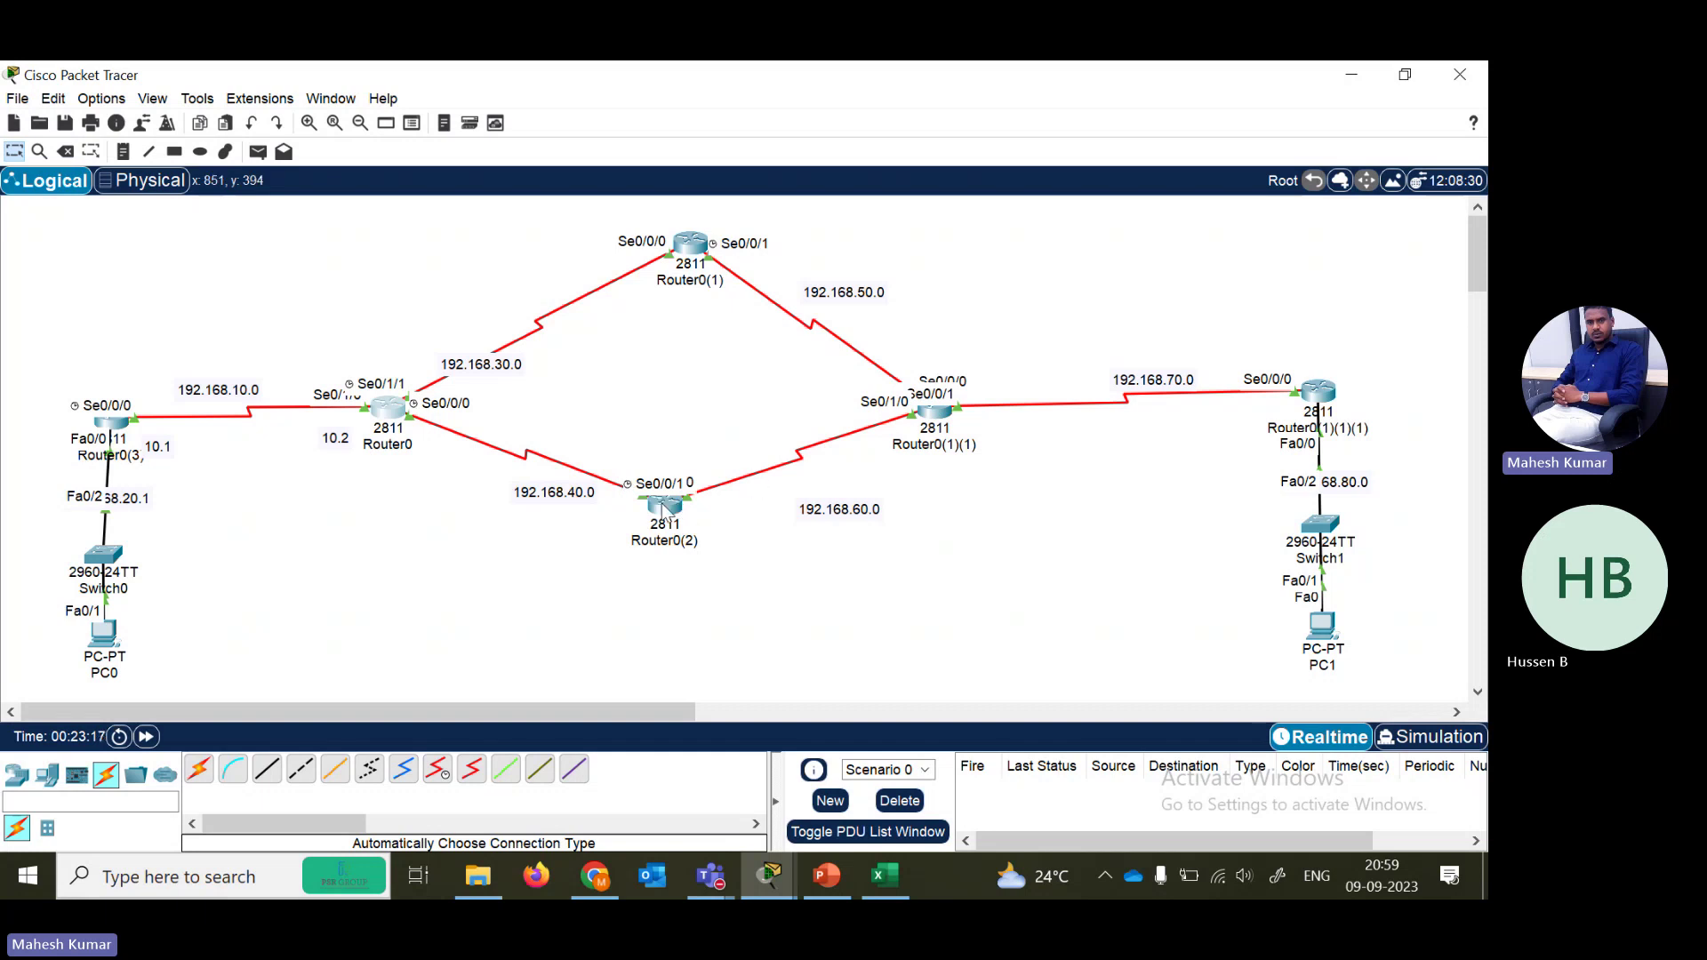
- Review the existing RIP route output in Router0(2)'s command line and close its window
click(664, 505)
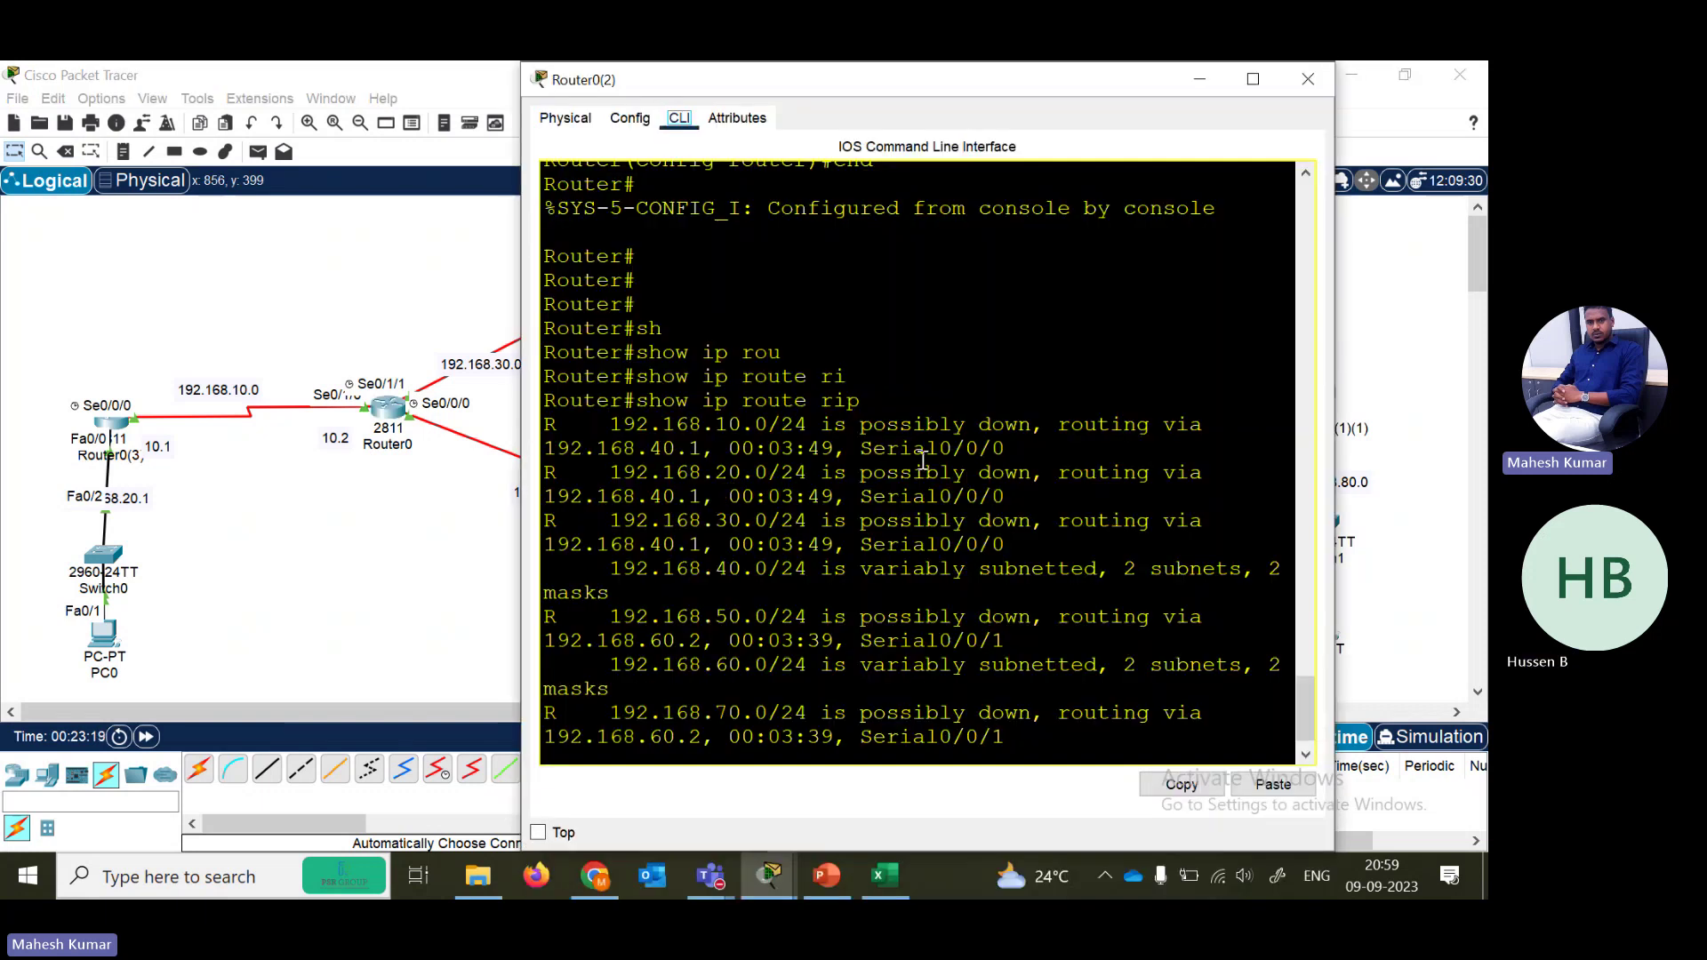
click(1308, 79)
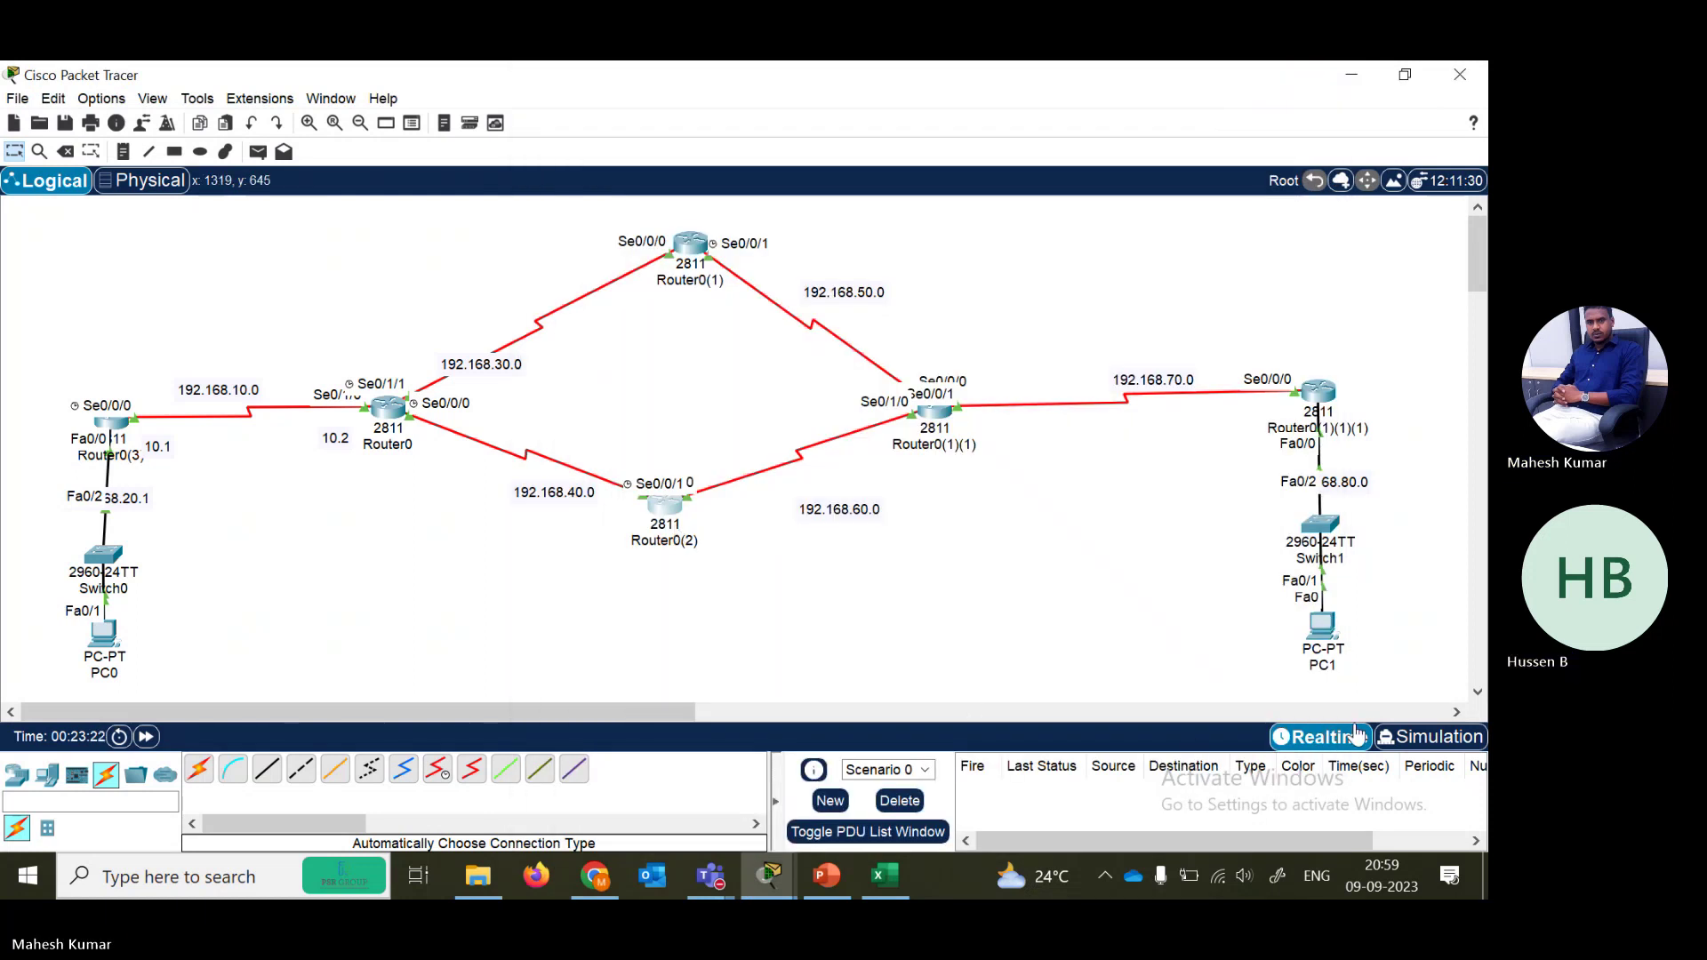
- Run the network in simulation mode and widen the event list to show each packet's devices and type
click(1426, 736)
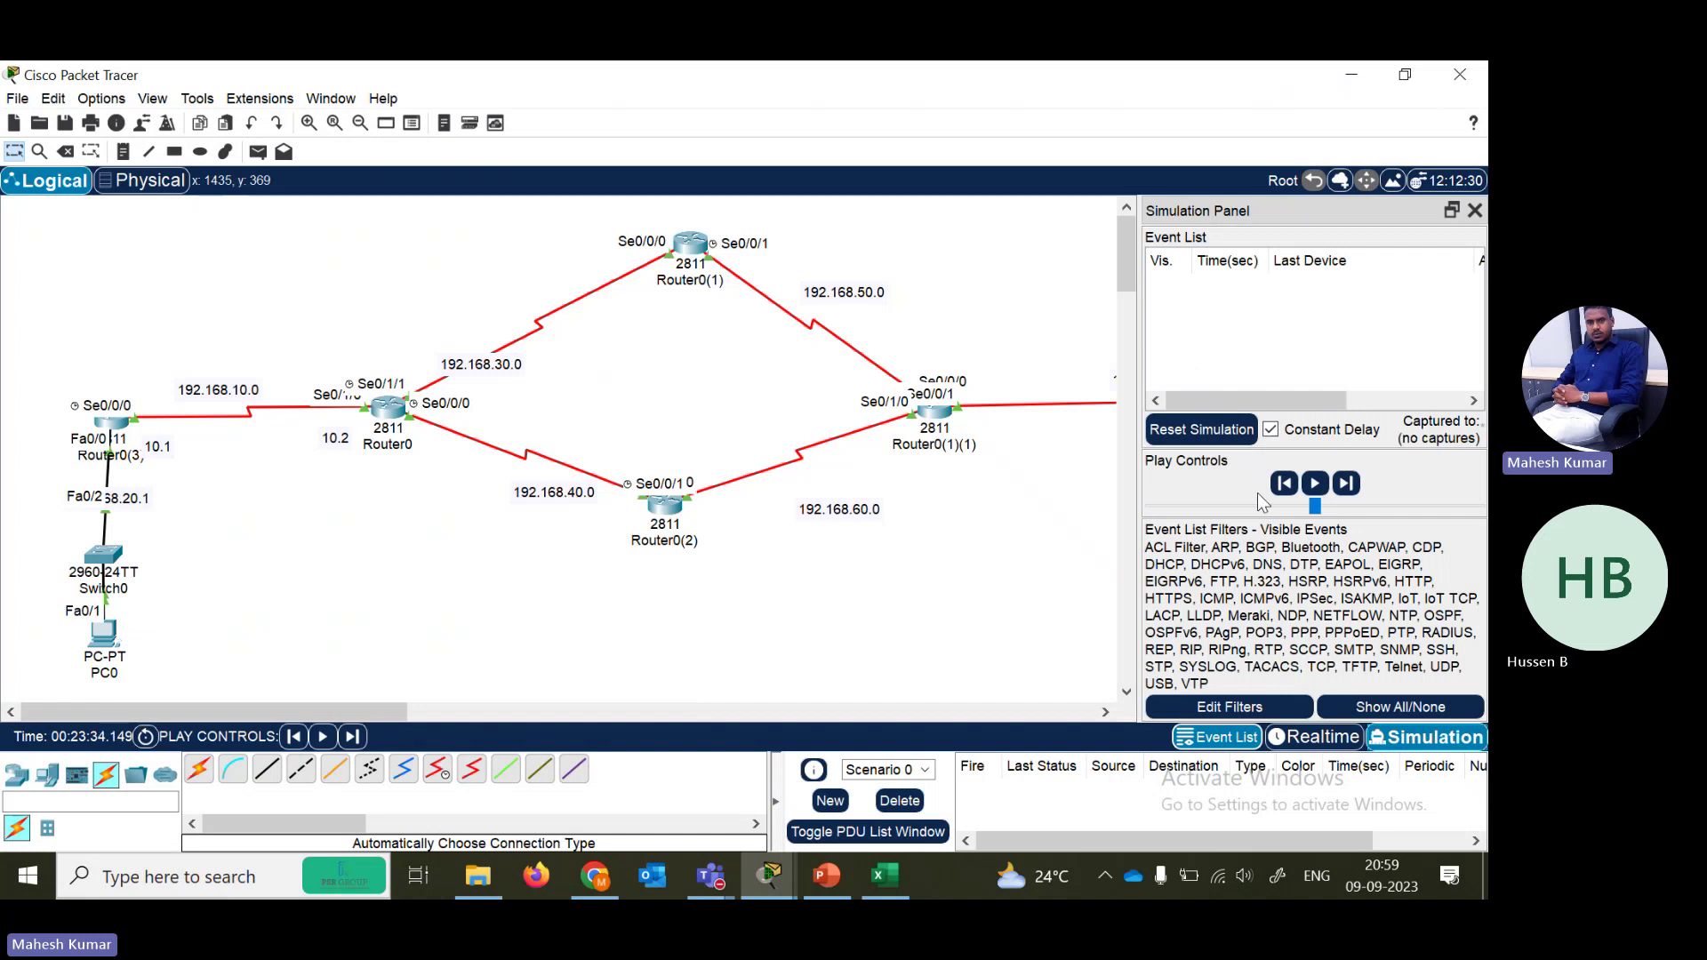
click(1314, 483)
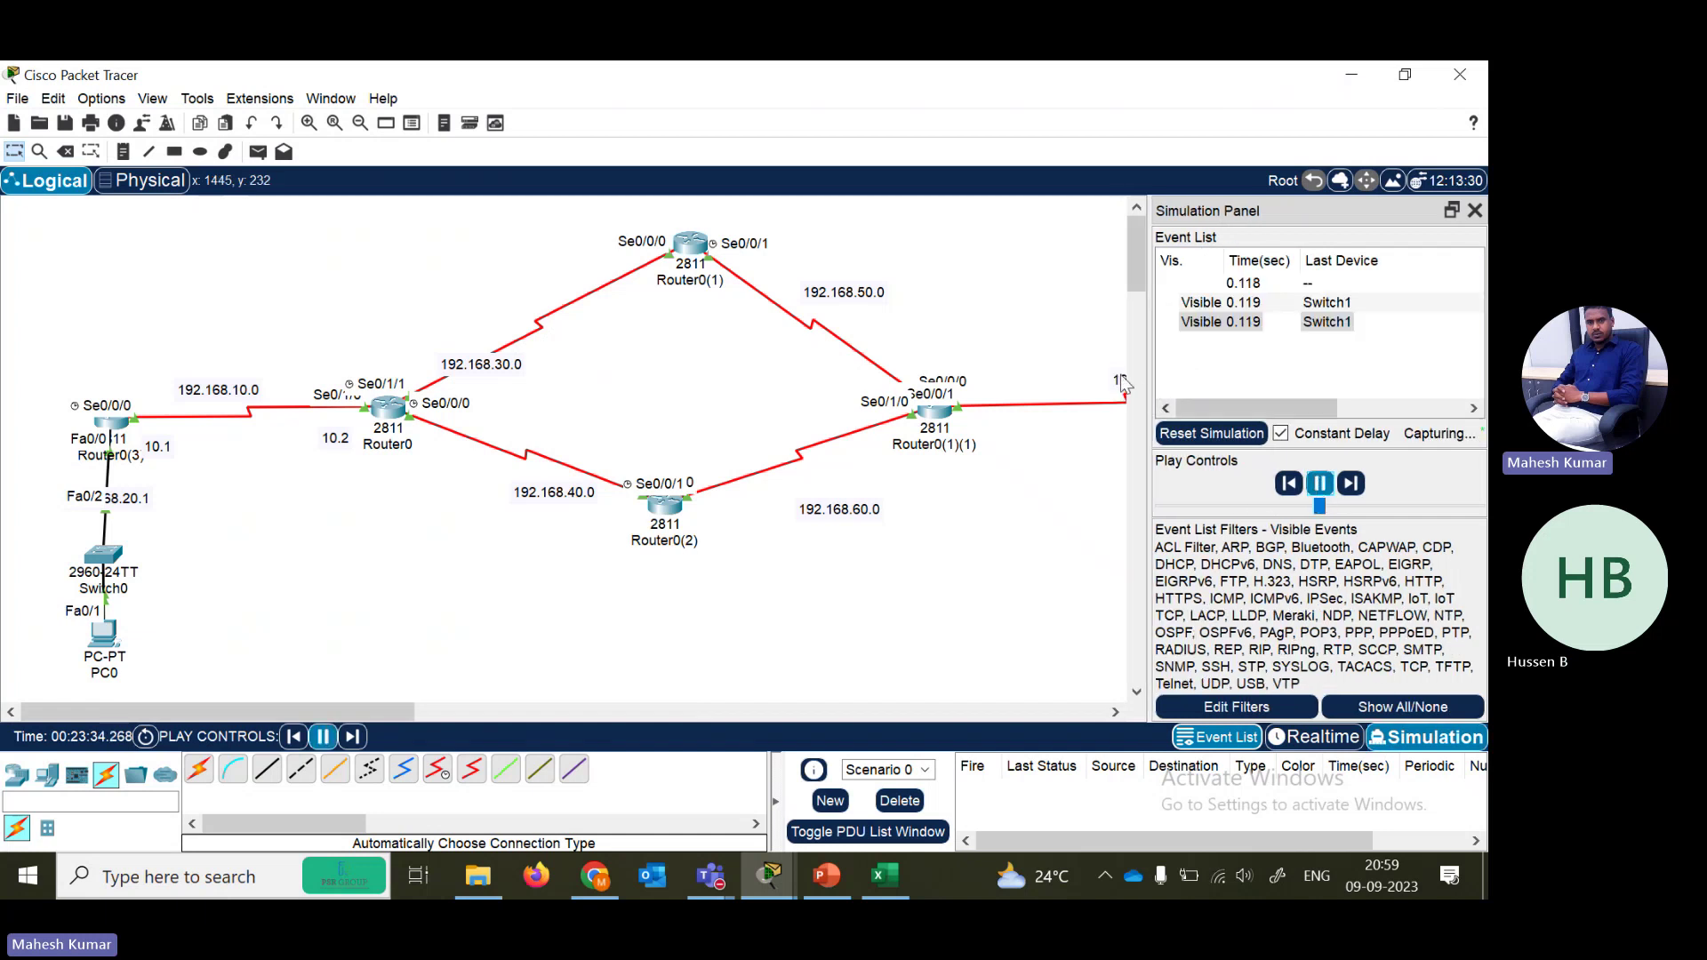
drag(1147, 371, 668, 371)
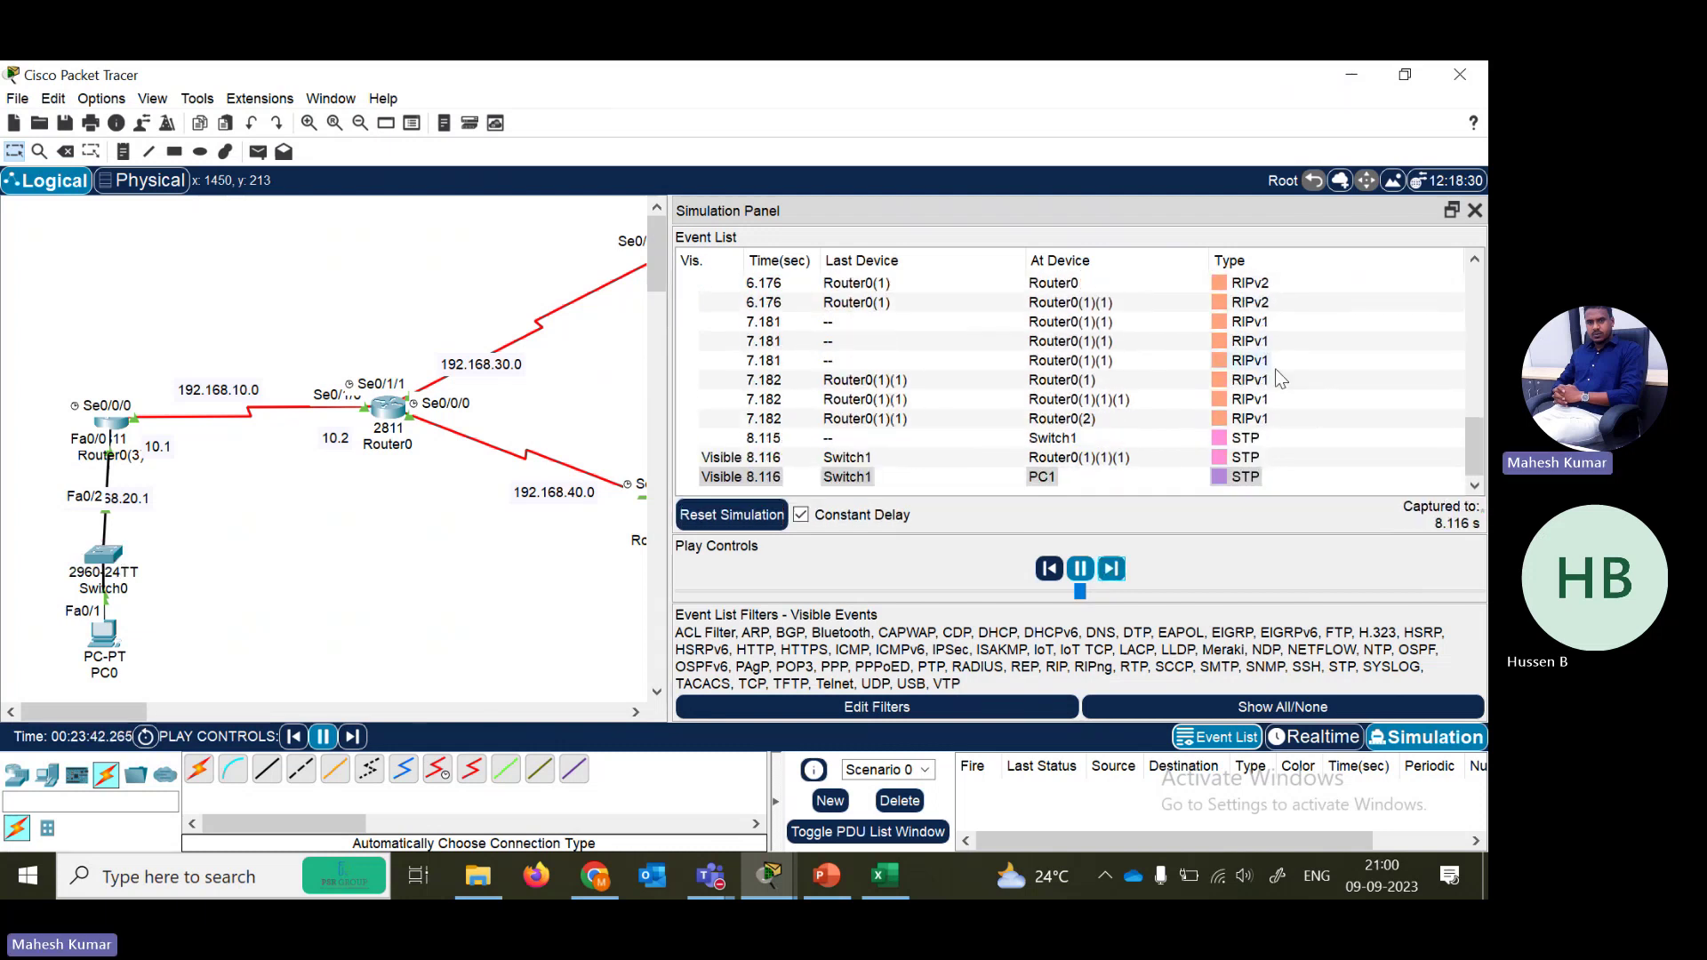
- Inspect the Layer 3 details of the RIPv1 packet received at Router0(1), and close the packet details and simulation panel
click(1274, 368)
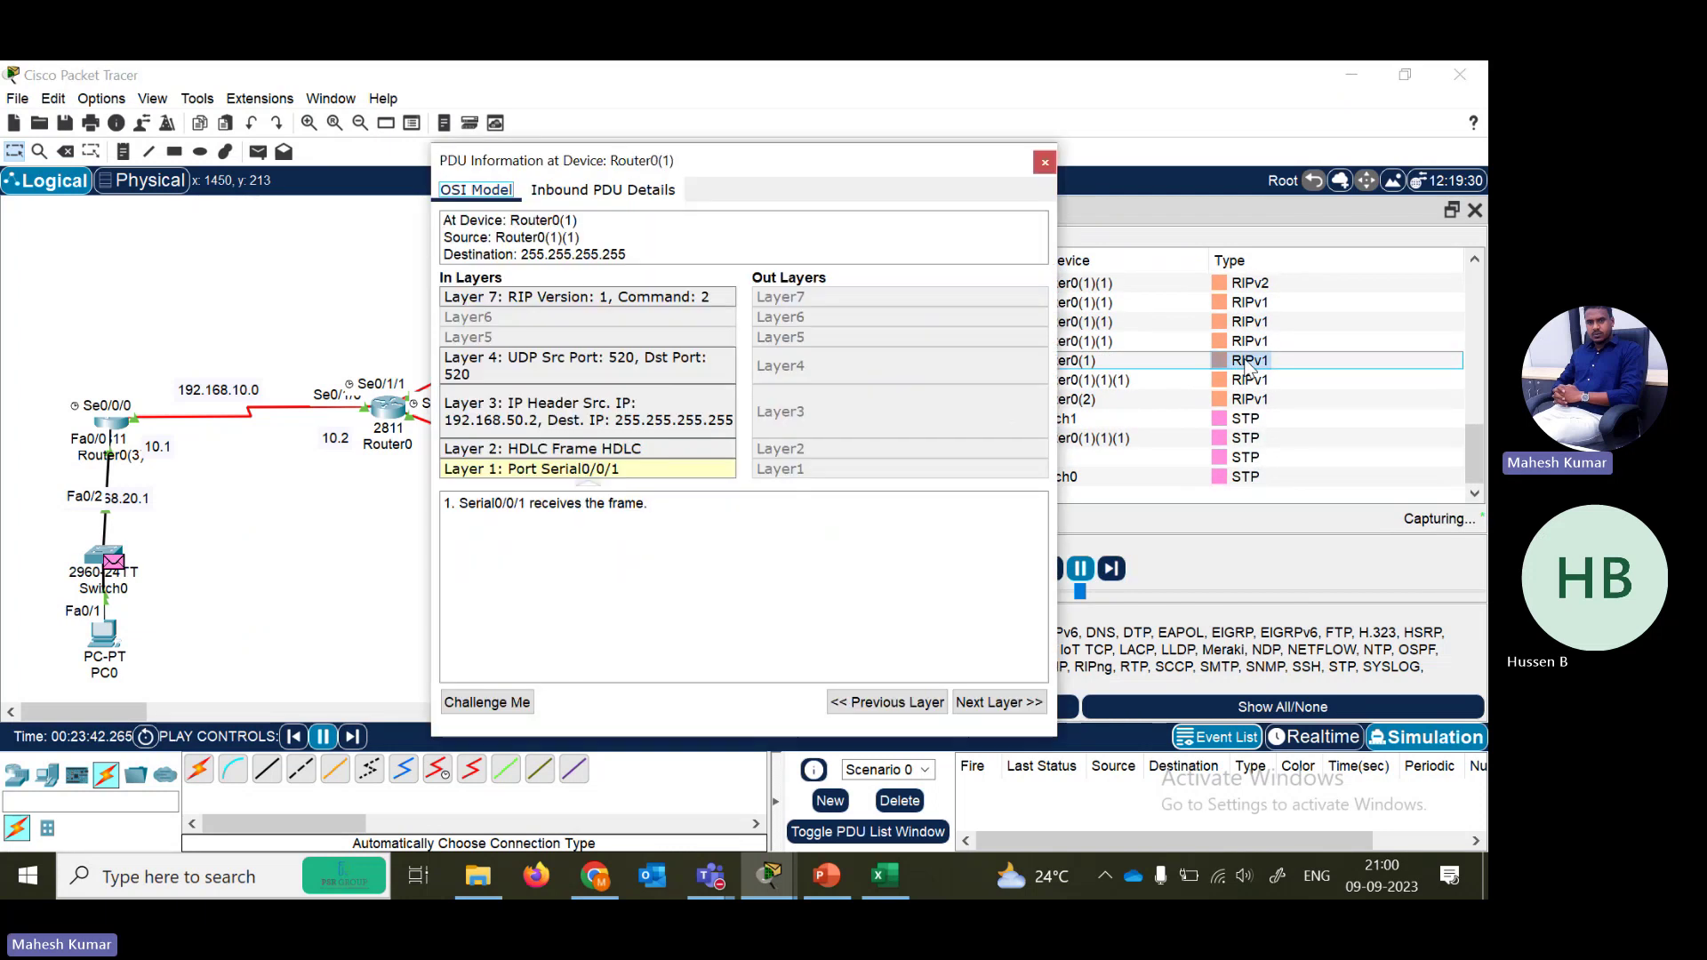
click(1249, 366)
click(1249, 366)
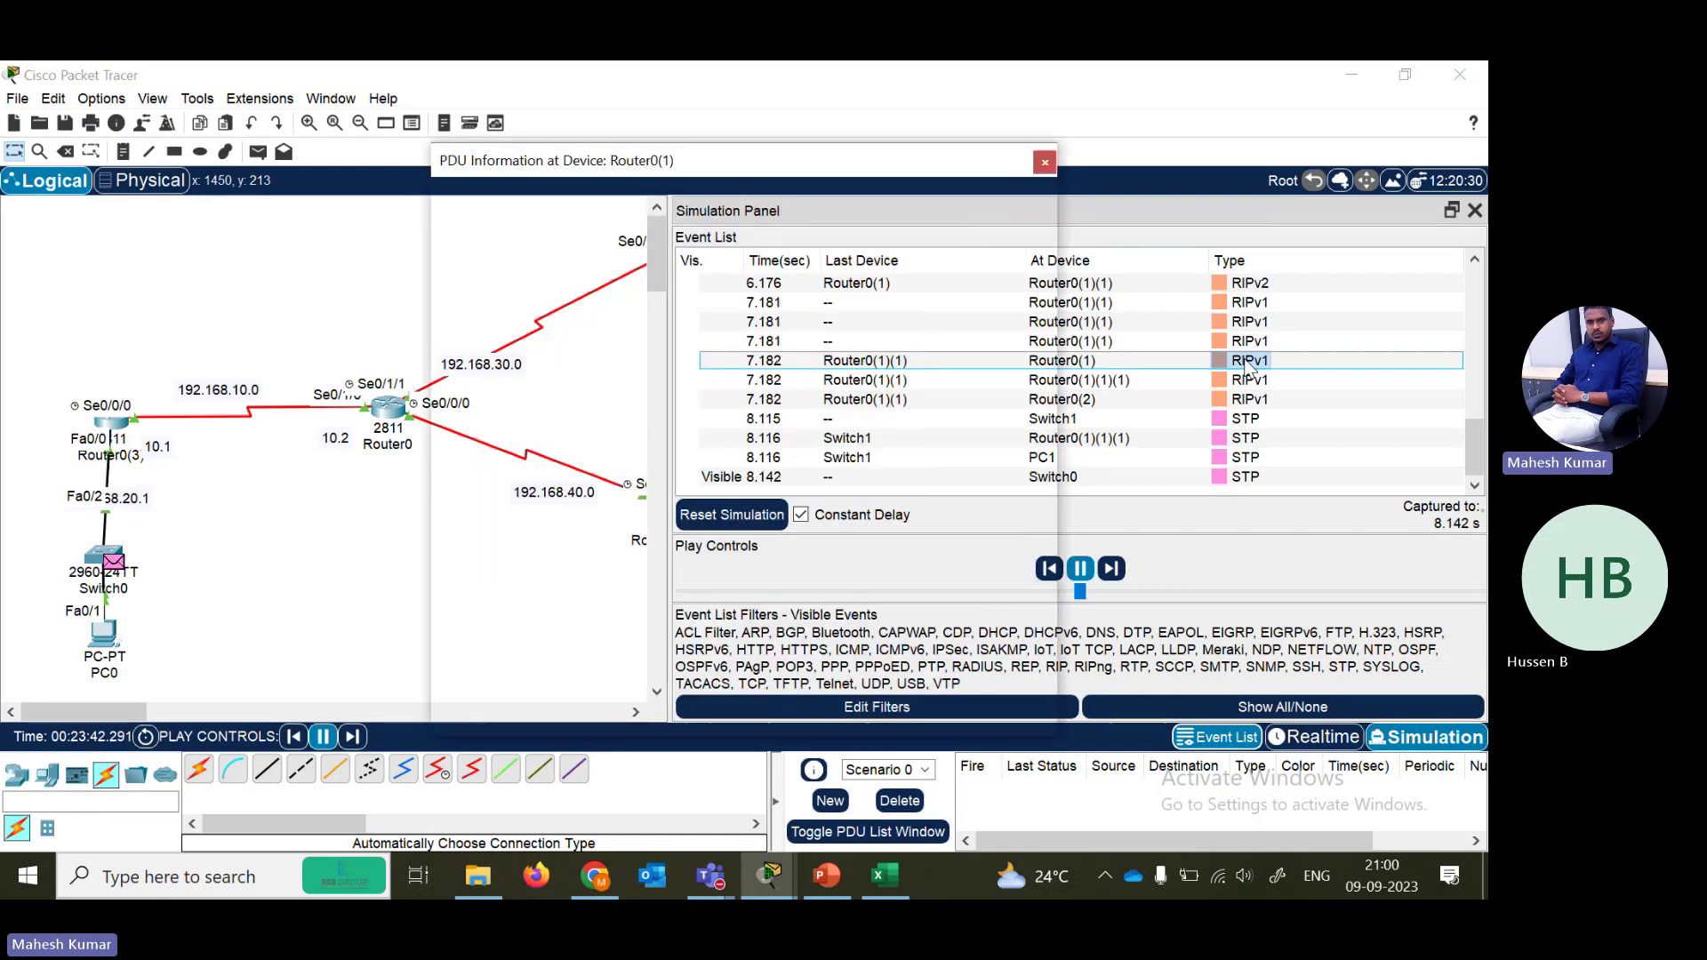
click(1249, 366)
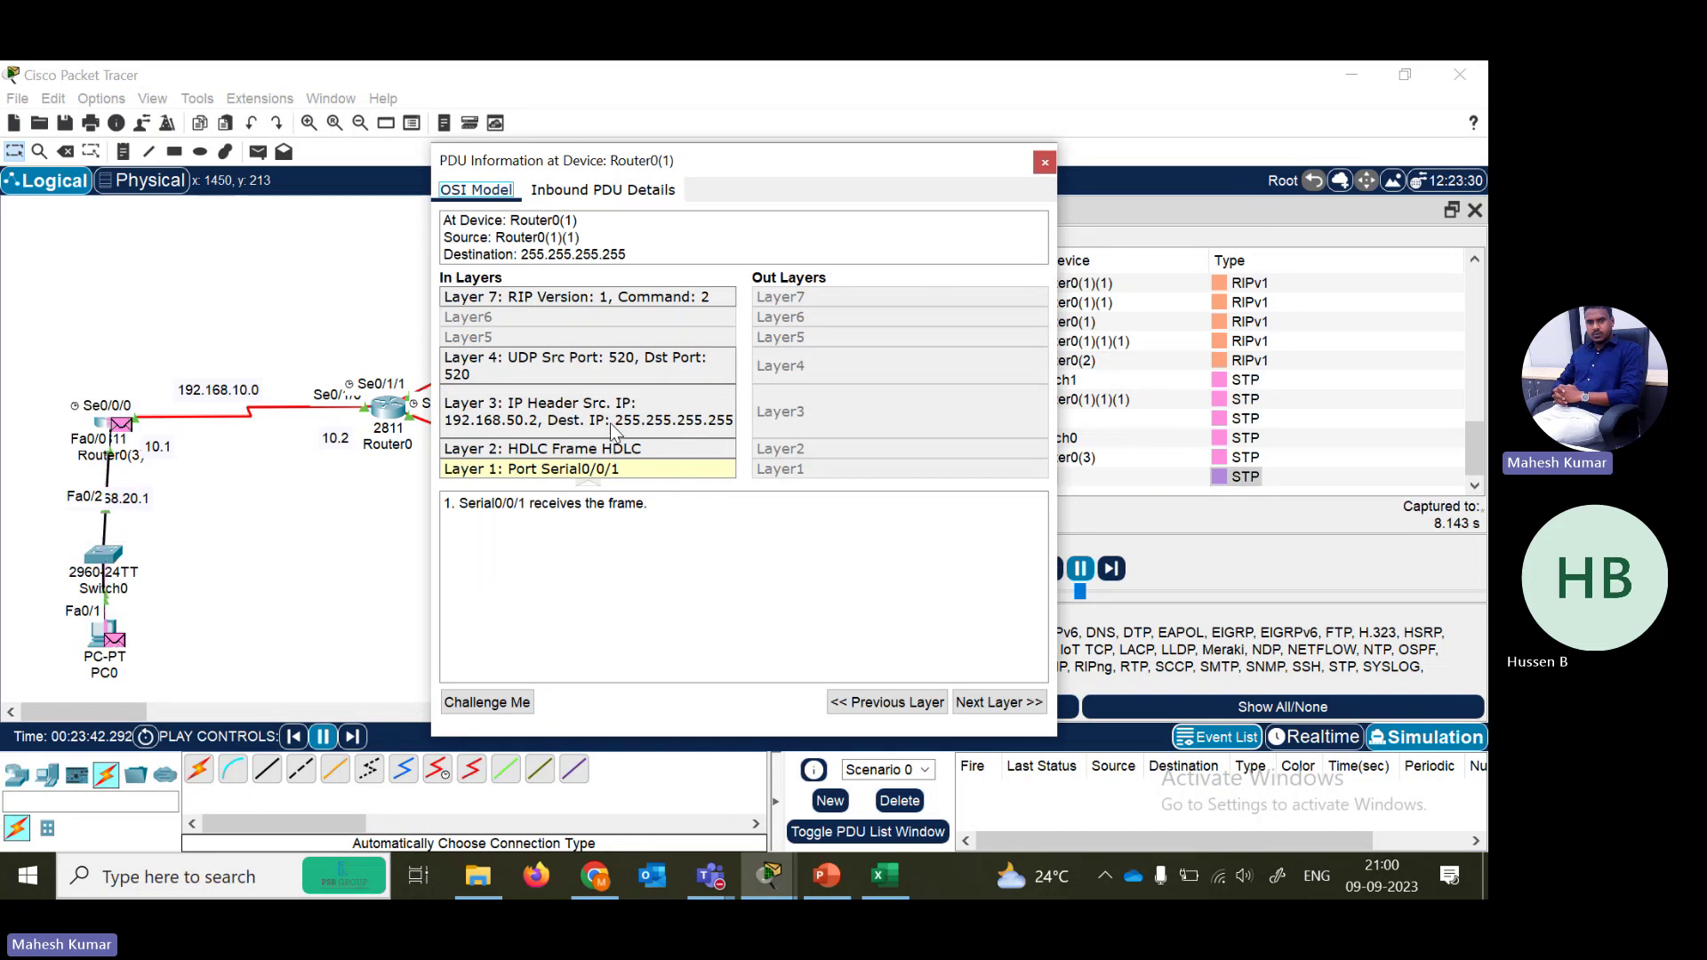
click(610, 424)
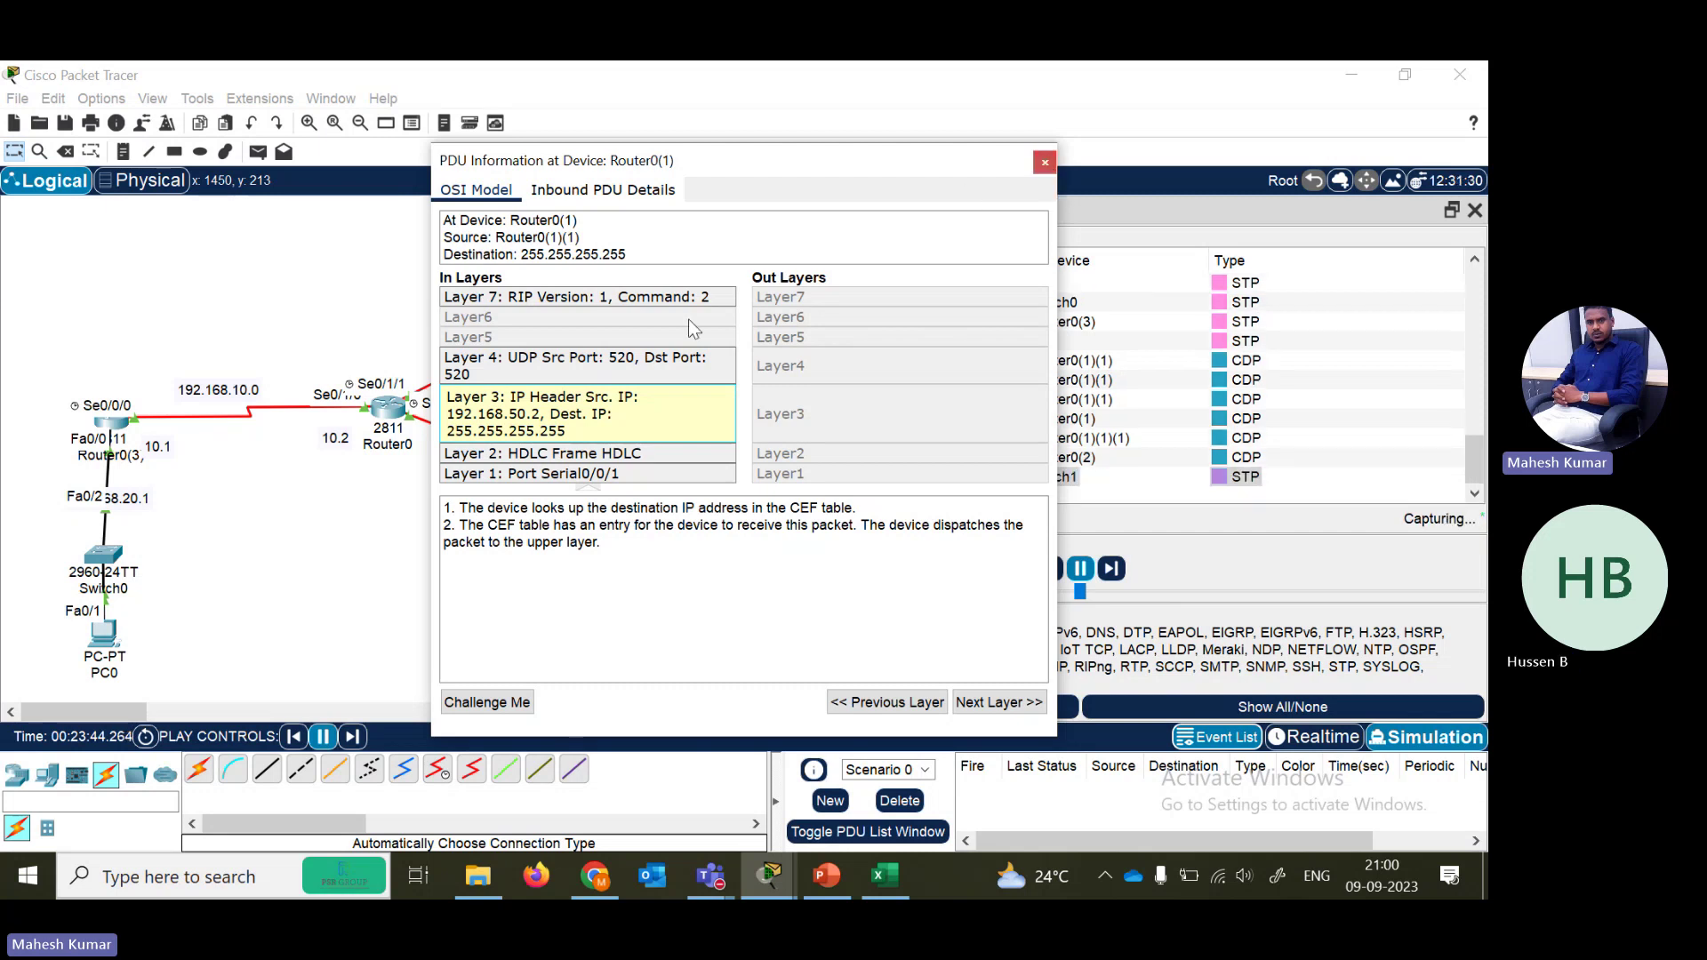
click(1042, 164)
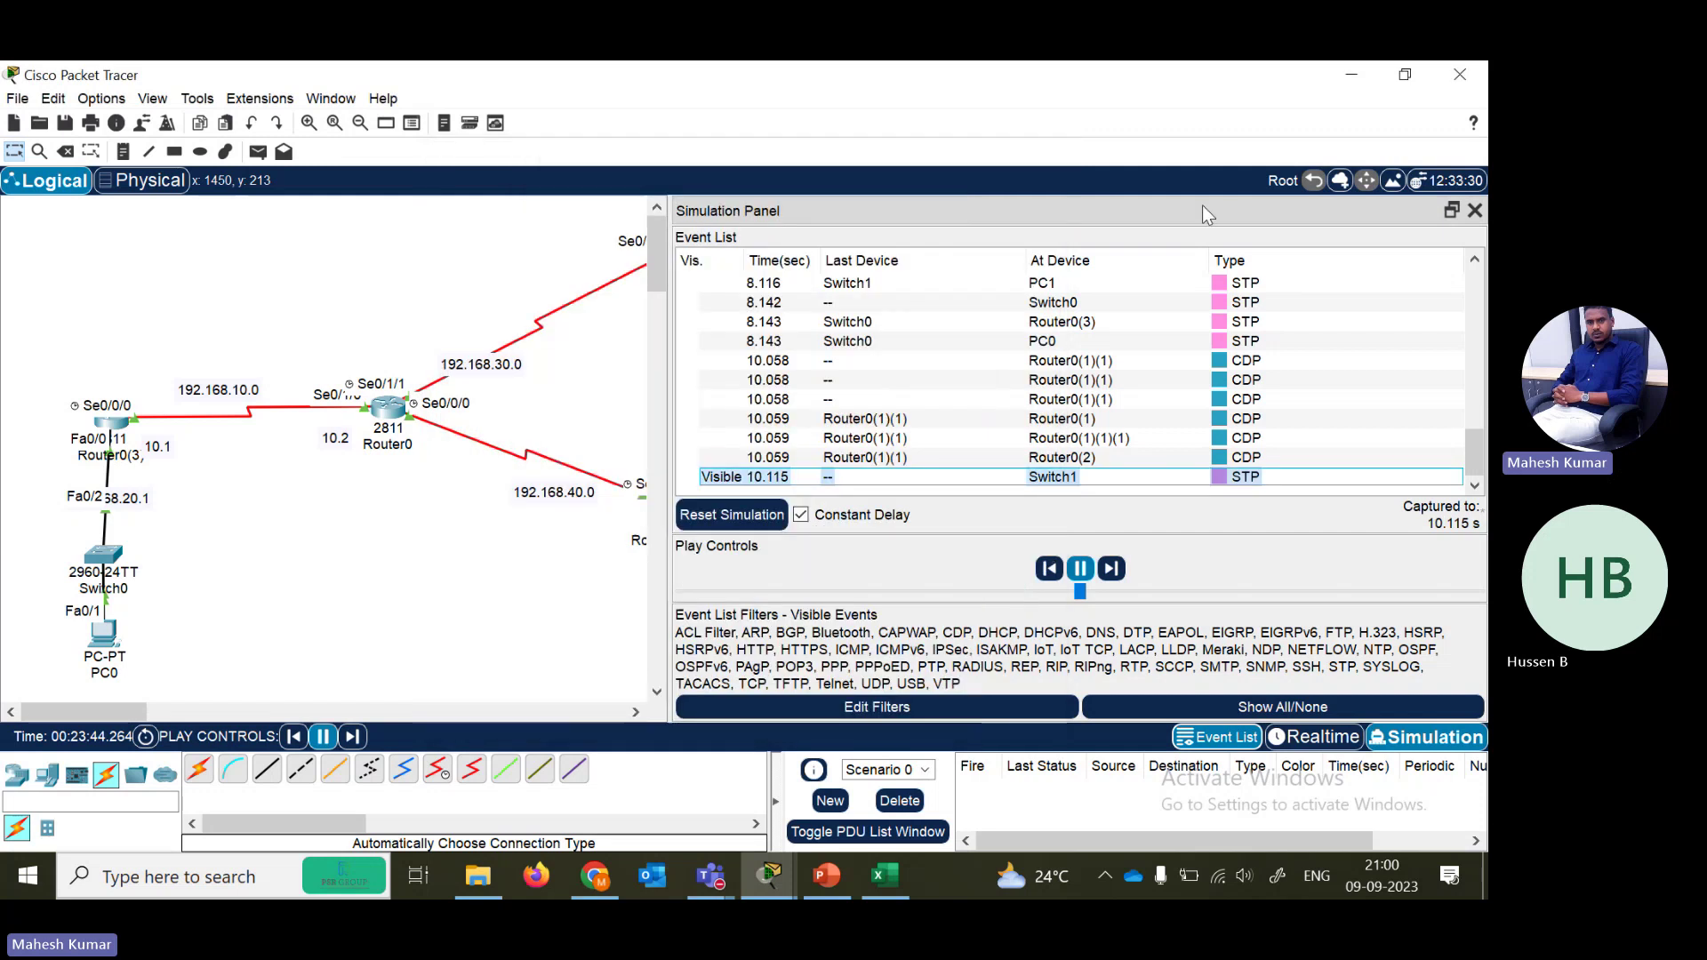
click(1474, 211)
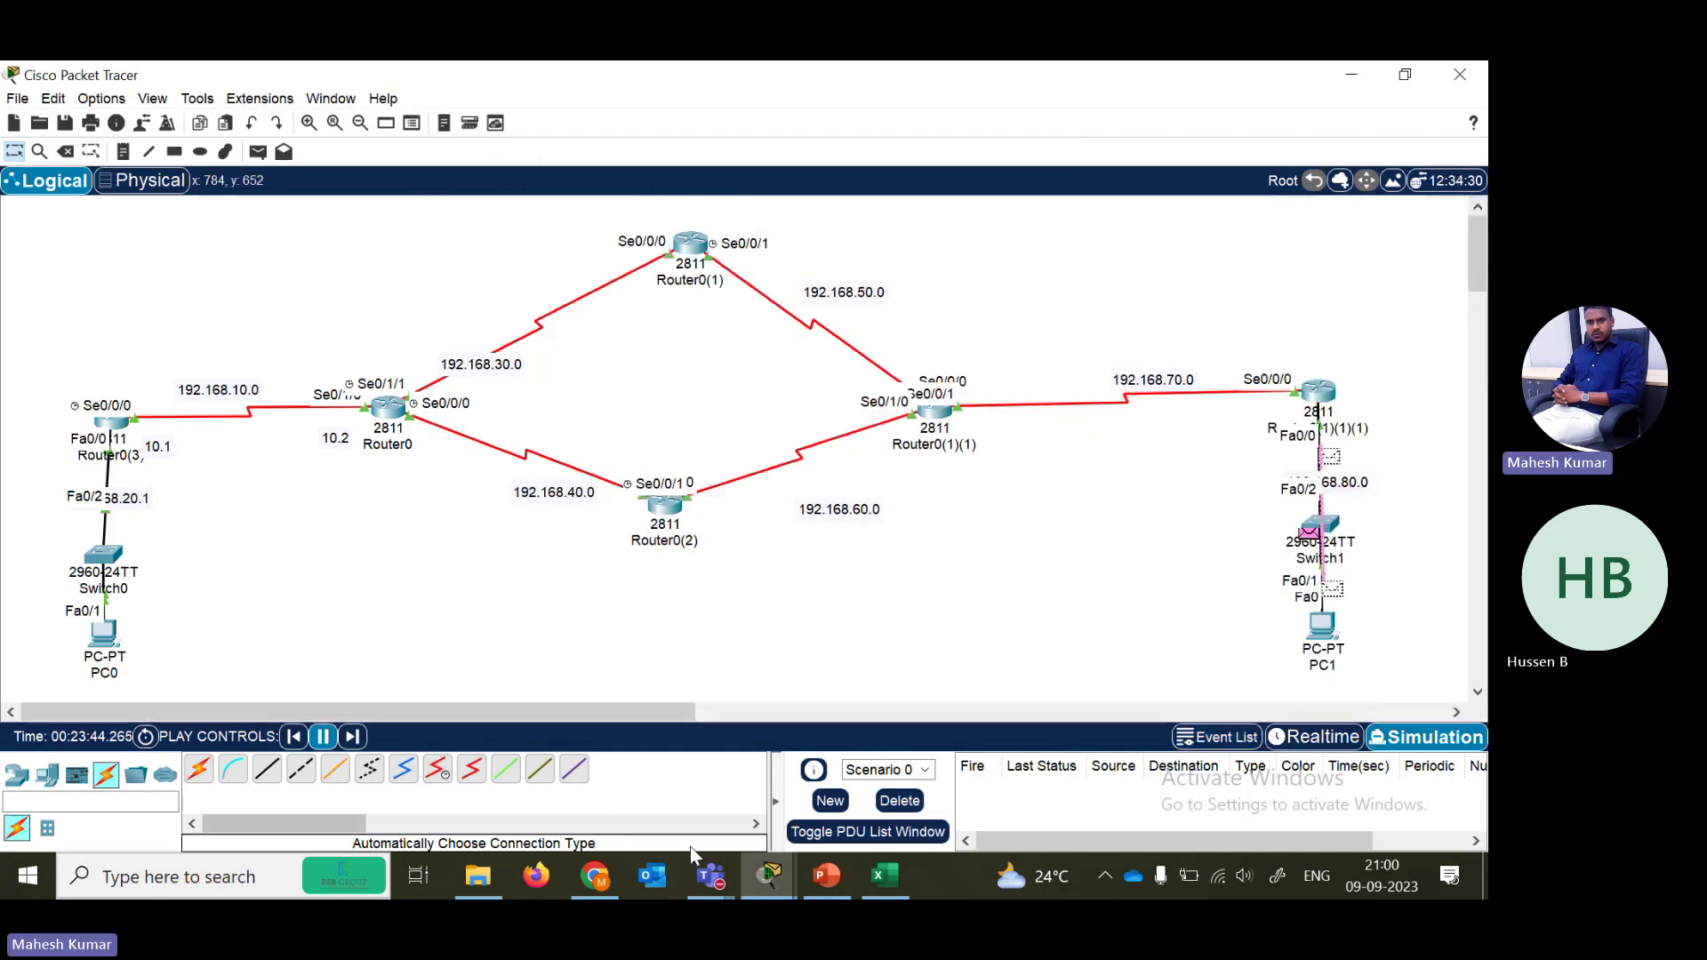
- Switch to the Microsoft Teams meeting and open its additional options to reach the recording controls
mouse_move(708, 891)
click(699, 754)
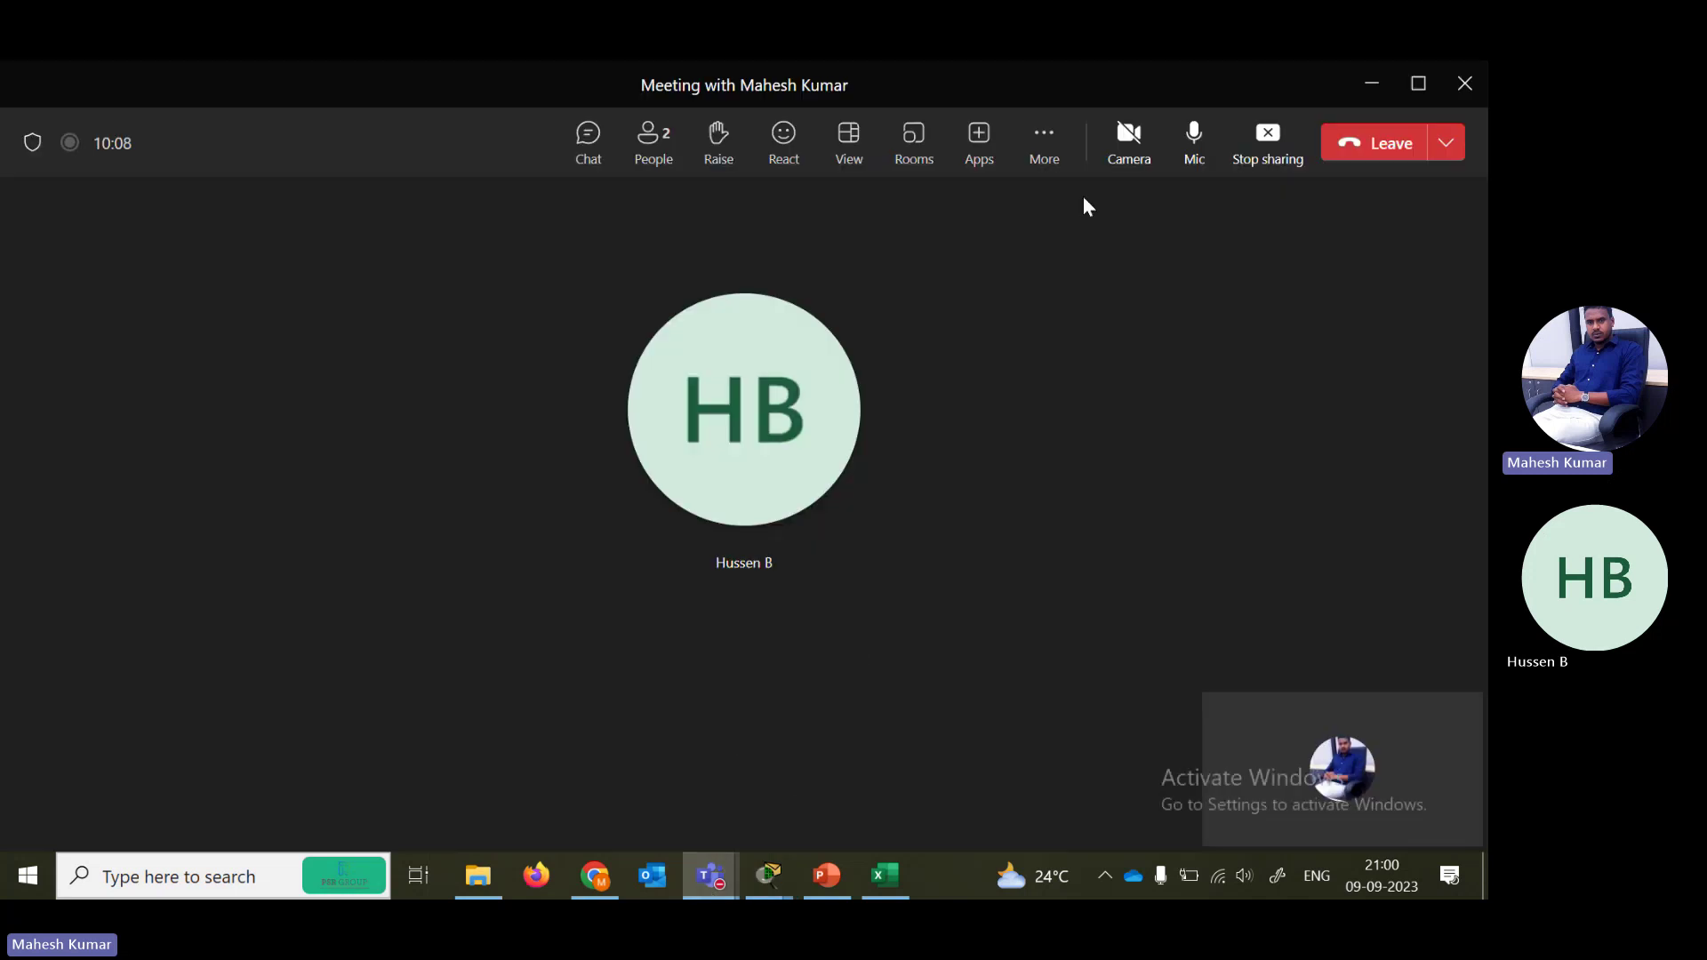
click(1036, 140)
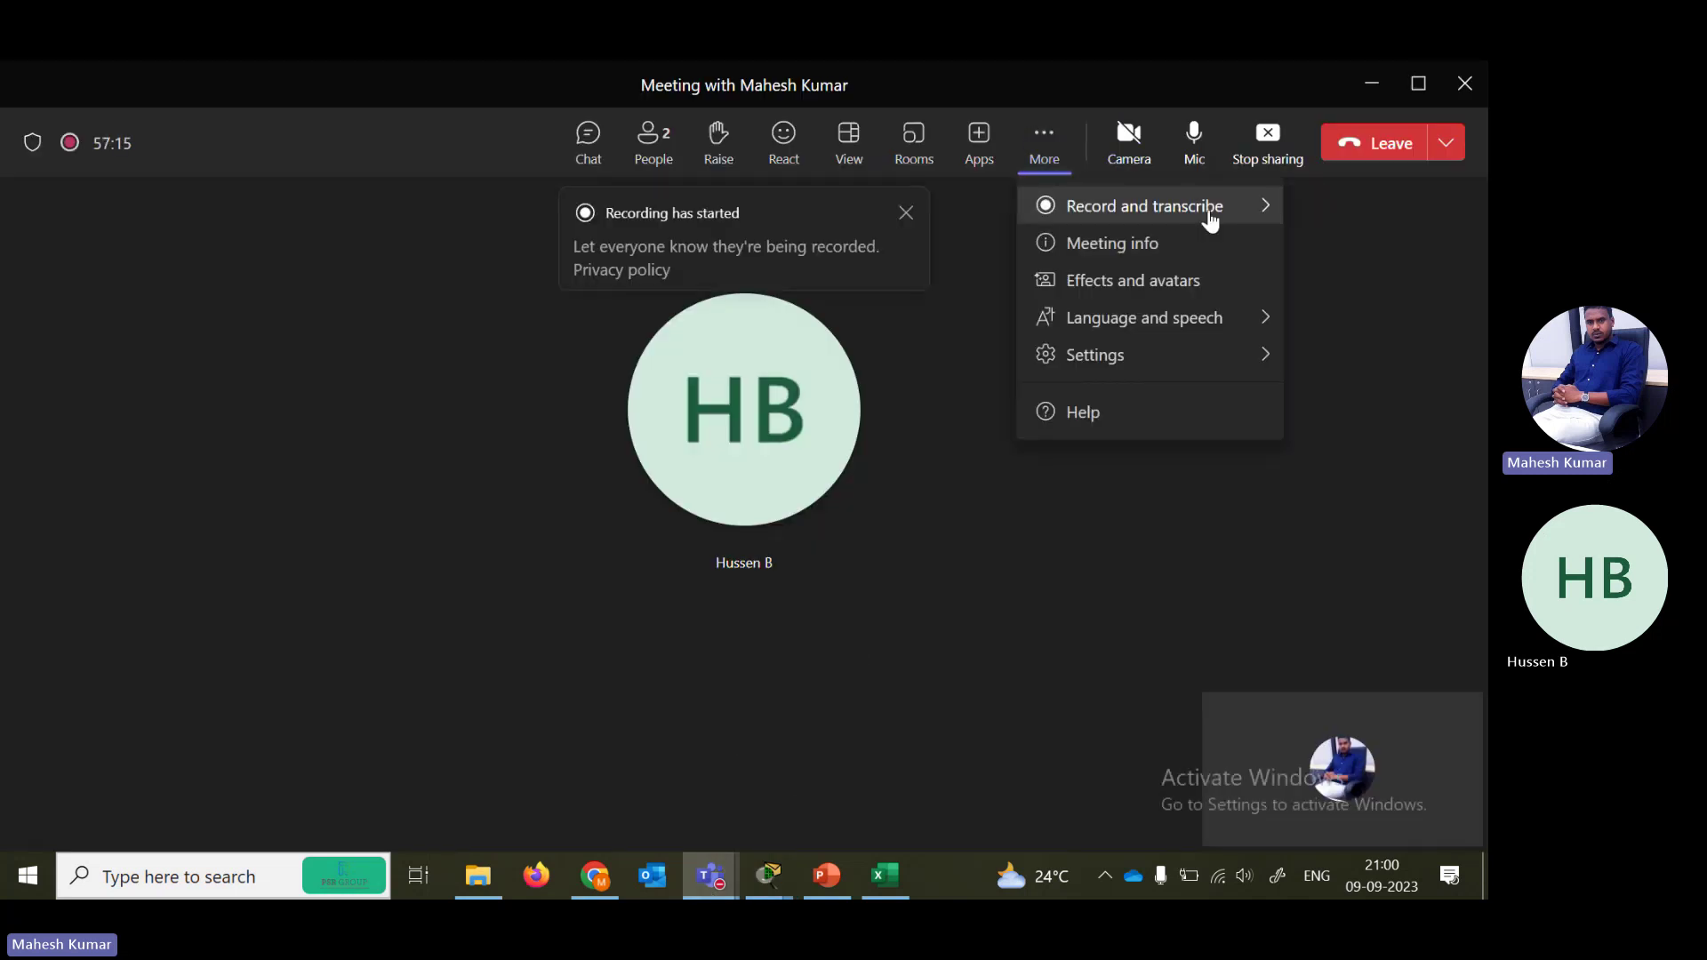